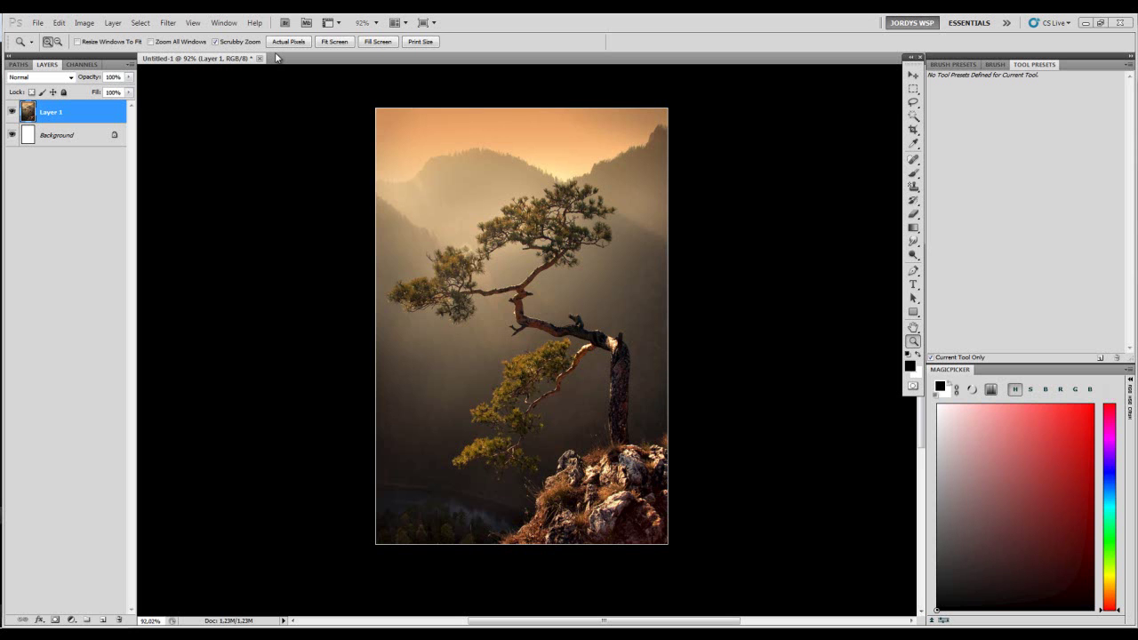
- Examine the pine tree photo as a whole and up close, sampling the brown haze behind the tree
click(593, 231)
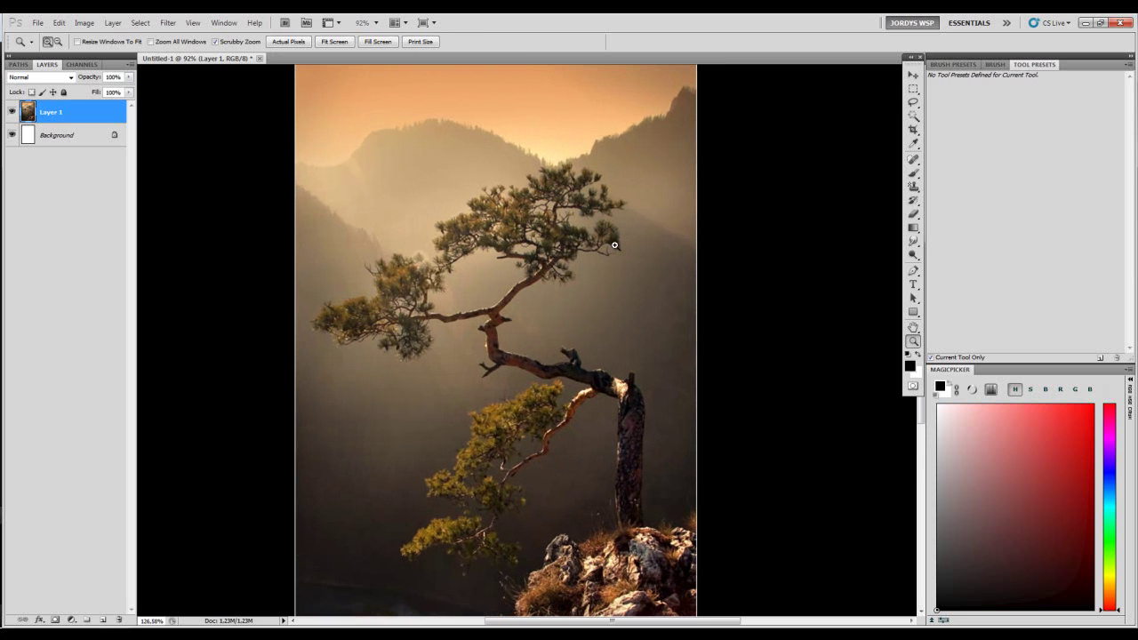
key(b)
drag(637, 281, 664, 300)
key(z)
drag(593, 288, 679, 312)
drag(694, 304, 618, 304)
drag(691, 311, 651, 268)
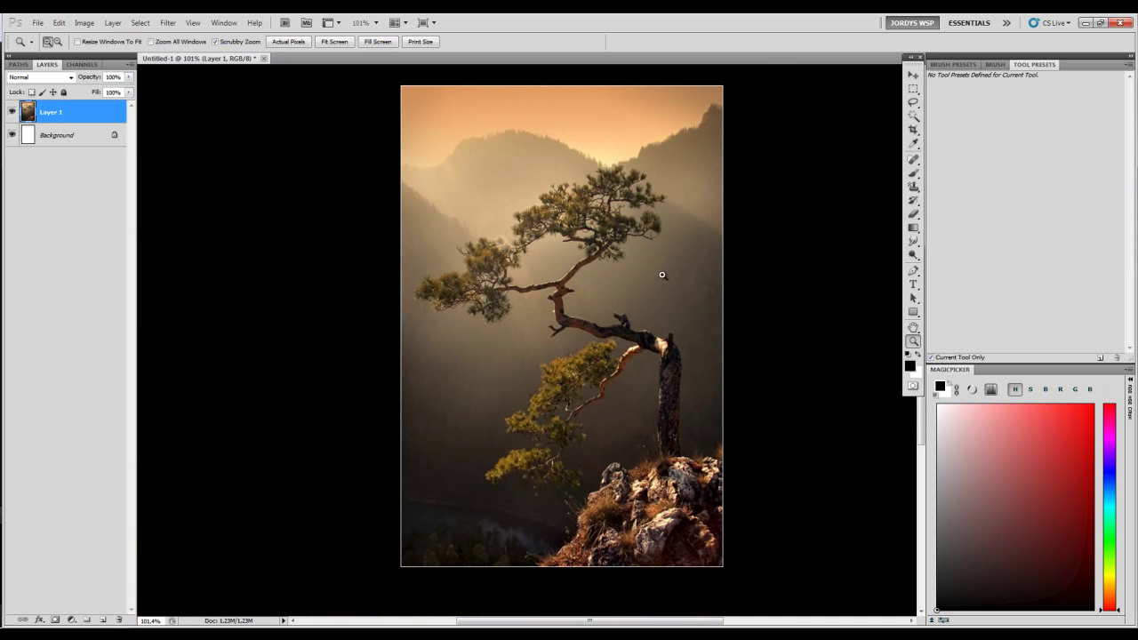
mouse_move(628, 292)
mouse_down()
mouse_move(661, 296)
mouse_move(648, 288)
mouse_up()
drag(680, 284, 647, 298)
key(b)
mouse_move(702, 231)
mouse_down()
mouse_move(668, 282)
mouse_move(671, 249)
mouse_up()
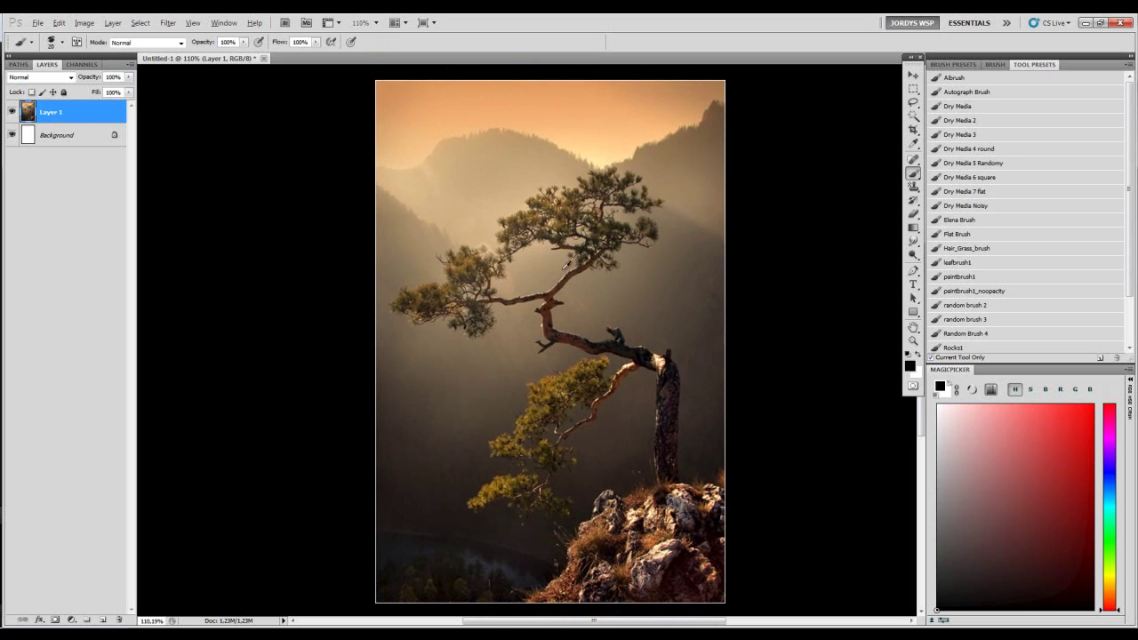
alt+click(592, 274)
alt+click(591, 284)
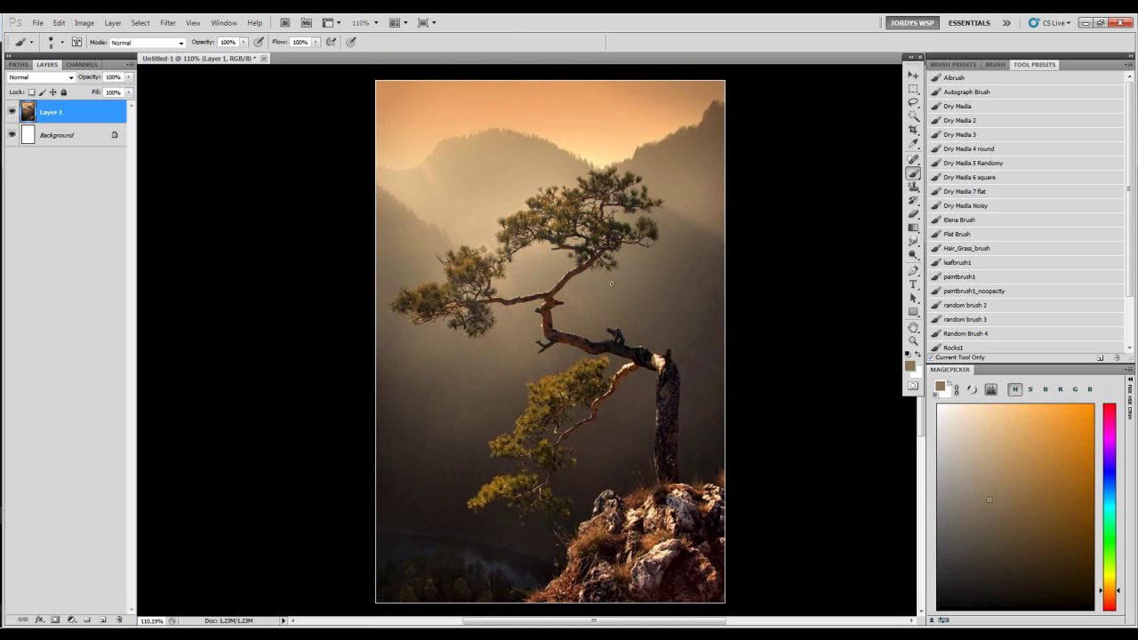
drag(618, 308, 611, 296)
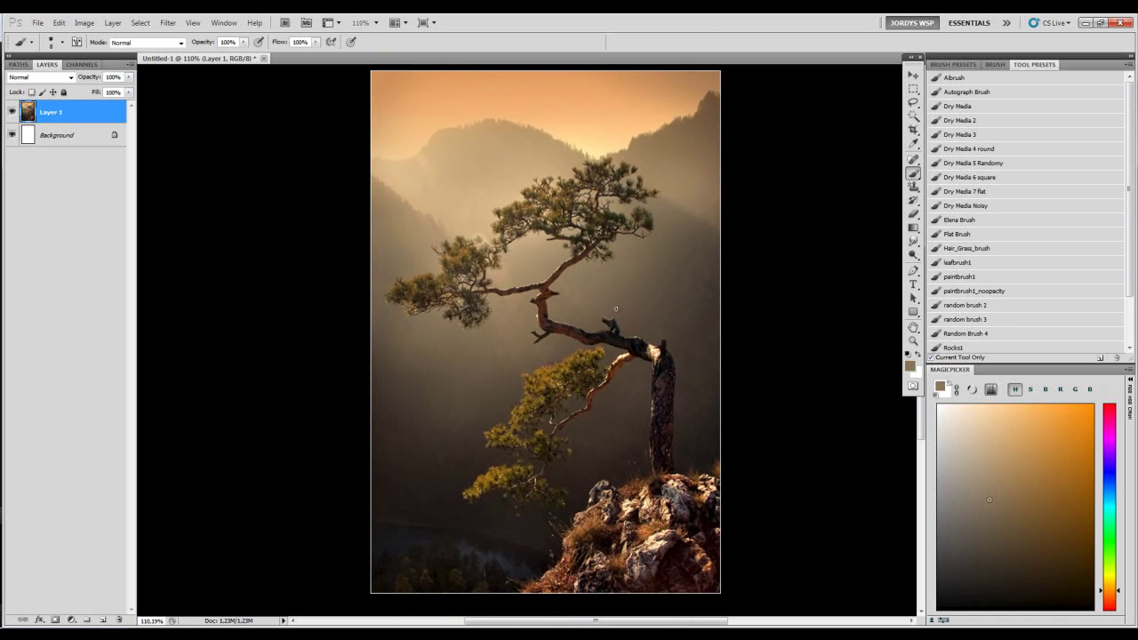
drag(624, 300, 626, 276)
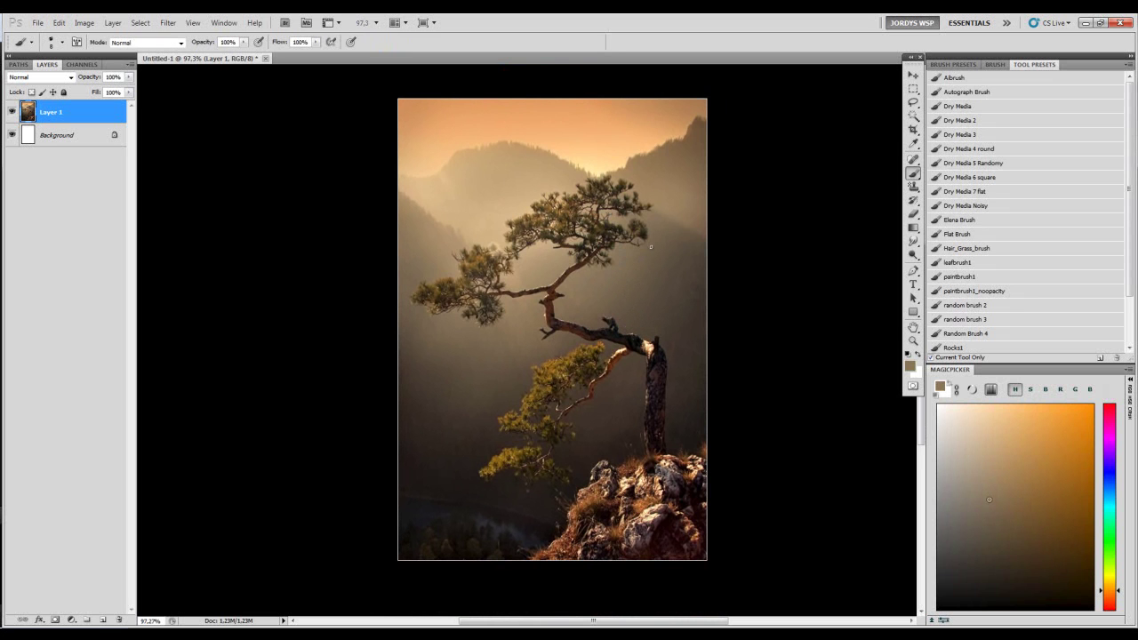
key(z)
drag(597, 412, 615, 444)
drag(615, 445, 596, 337)
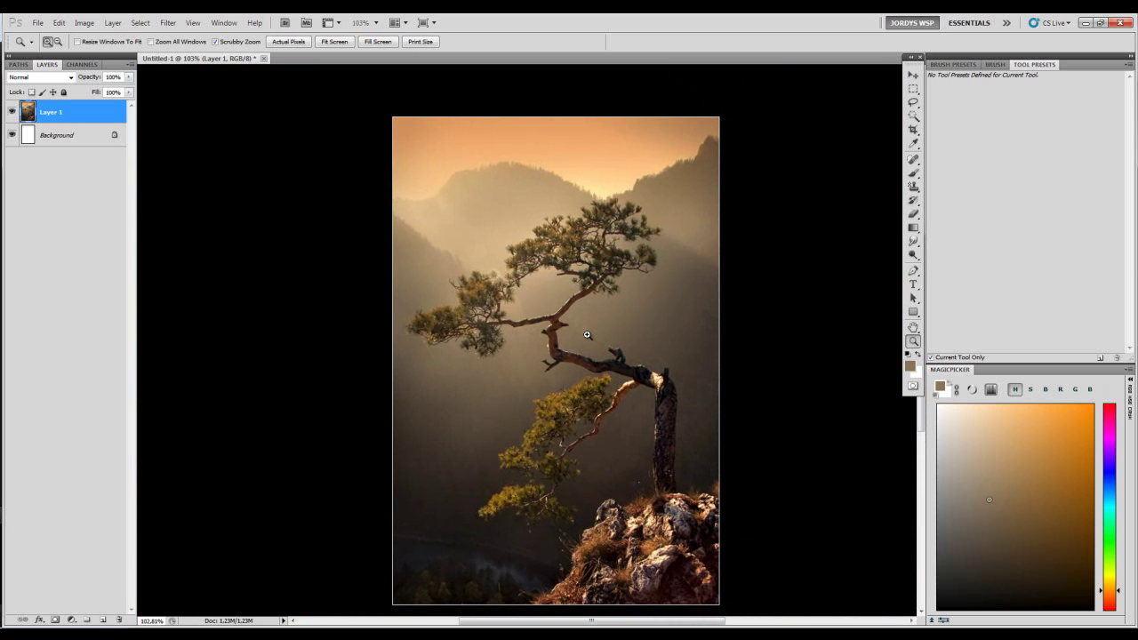
drag(685, 318, 686, 302)
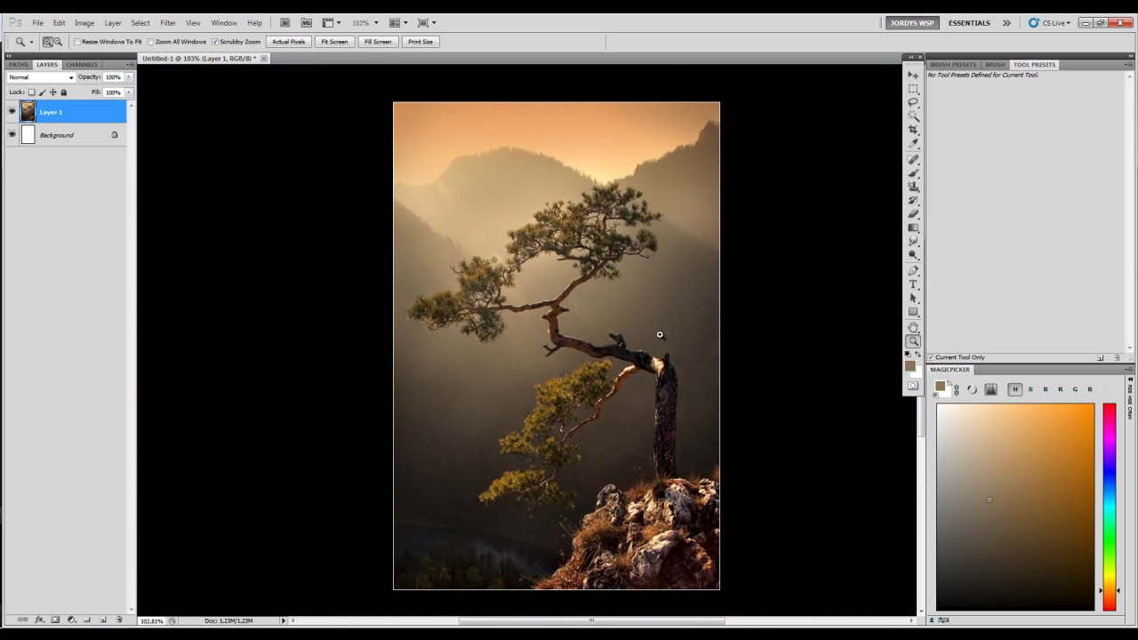
scroll(665, 351, down, 2)
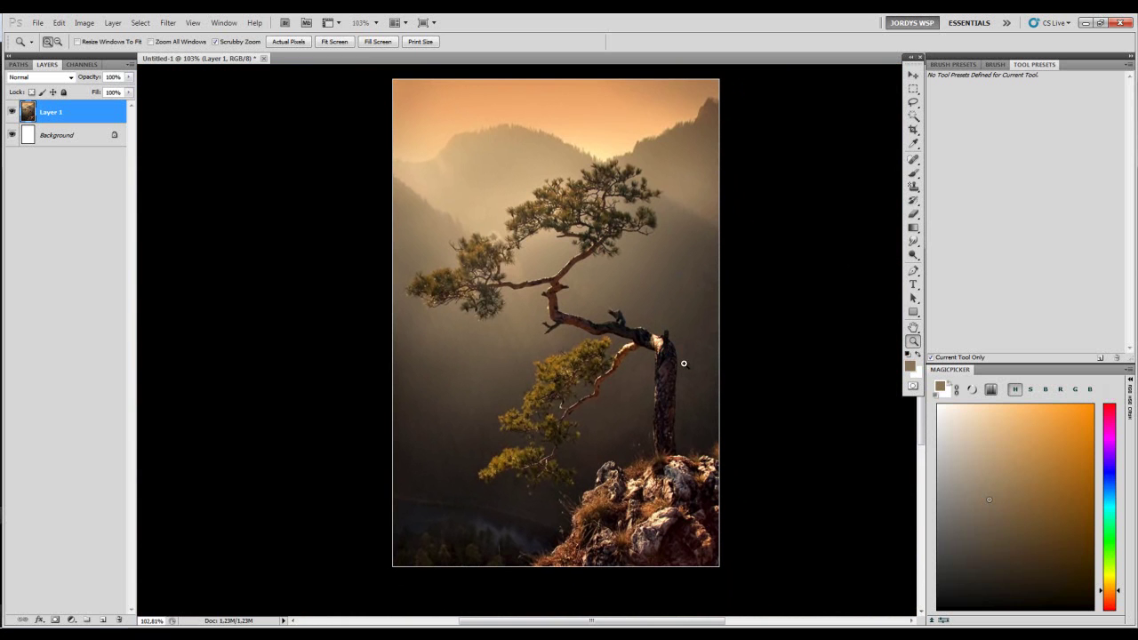
drag(677, 287, 651, 297)
- Copy the entire tree photo from Layer 1 and clear the selection
click(913, 92)
key(ctrl+a)
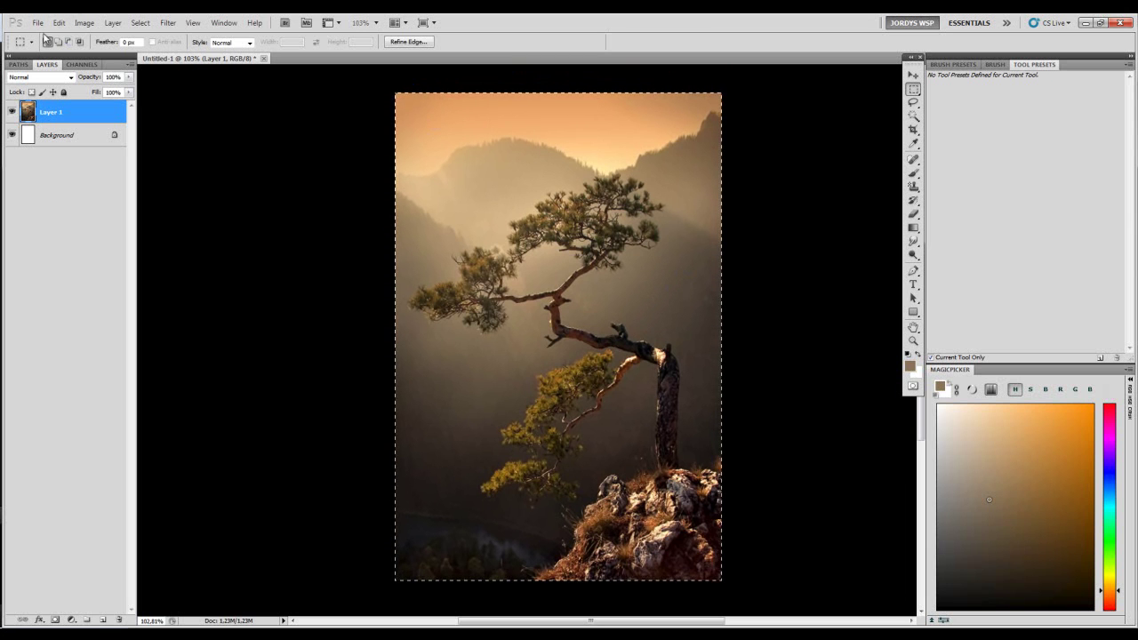
key(ctrl+d)
- Enlarge the canvas with the Crop tool, adding a photo-wide area left of the picture and margins all around
key(z)
drag(779, 169, 745, 170)
click(914, 131)
drag(729, 91, 517, 449)
drag(728, 282, 768, 282)
drag(516, 116, 276, 86)
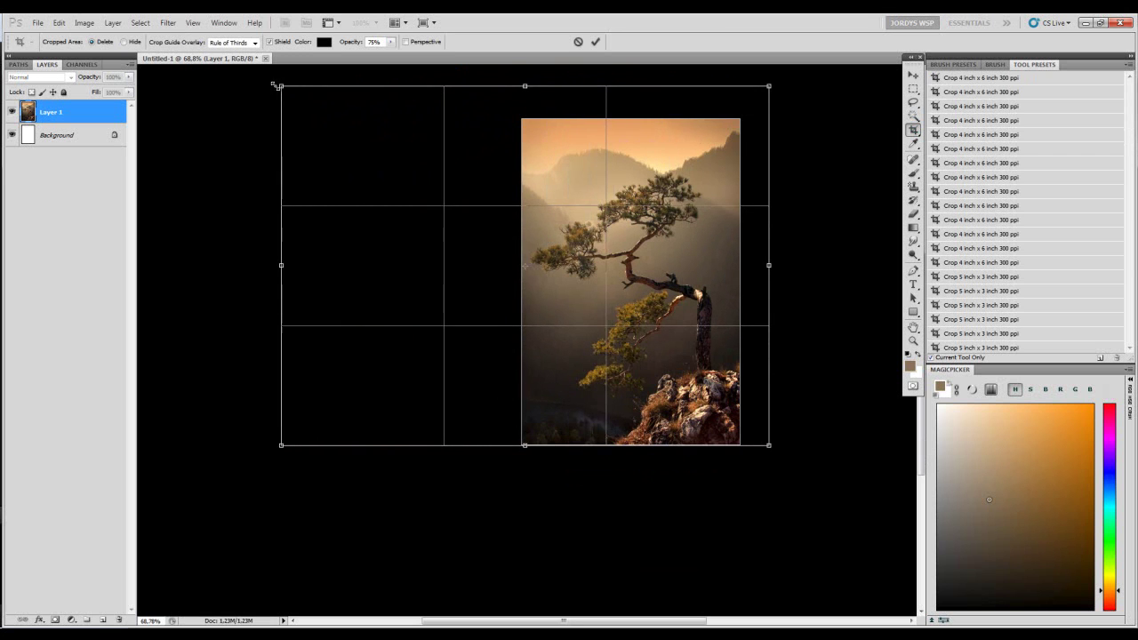
drag(287, 453, 264, 472)
key(Return)
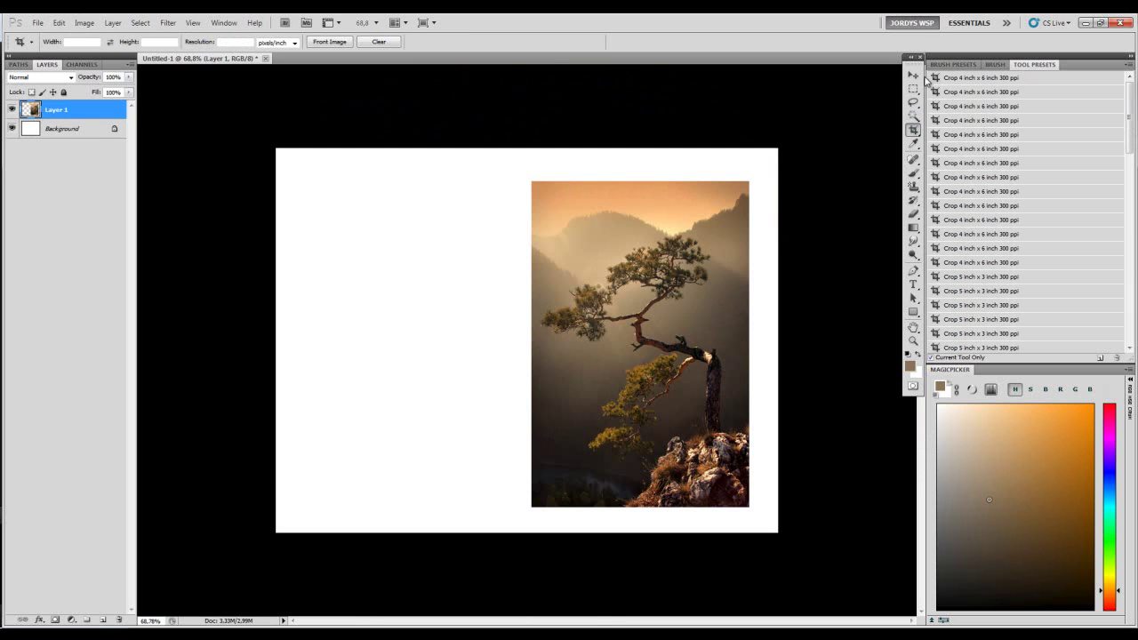
- Paste a copy of the tree photo and place it directly beside the original's left edge
click(914, 75)
key(ctrl+v)
drag(659, 310, 558, 325)
- Lock the transparent pixels of the pasted photo's layer
key(z)
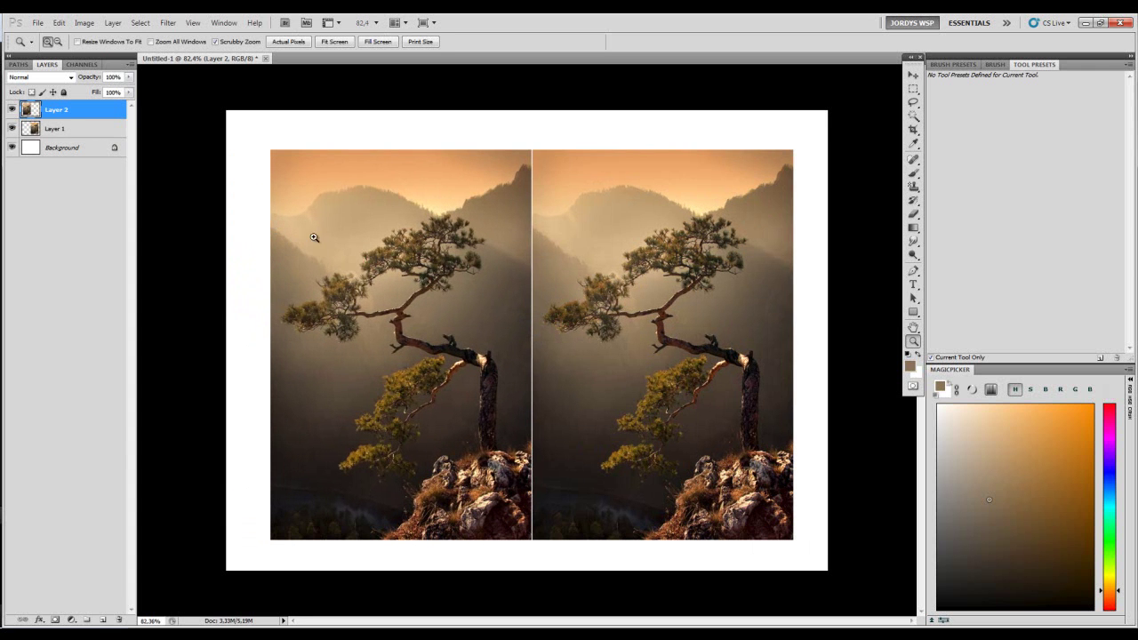
click(31, 92)
key(ctrl+1)
key(b)
key(bracketright)
key(bracketright)
key(bracketright)
key(bracketright)
key(bracketright)
mouse_move(419, 127)
mouse_down()
mouse_move(397, 185)
mouse_move(493, 151)
mouse_move(495, 187)
mouse_move(431, 255)
mouse_move(534, 242)
mouse_up()
key(ctrl+z)
key(d)
key(x)
mouse_move(571, 195)
mouse_down()
mouse_move(216, 195)
mouse_move(216, 409)
mouse_move(549, 555)
mouse_up()
key(ctrl+z)
key(d)
key(x)
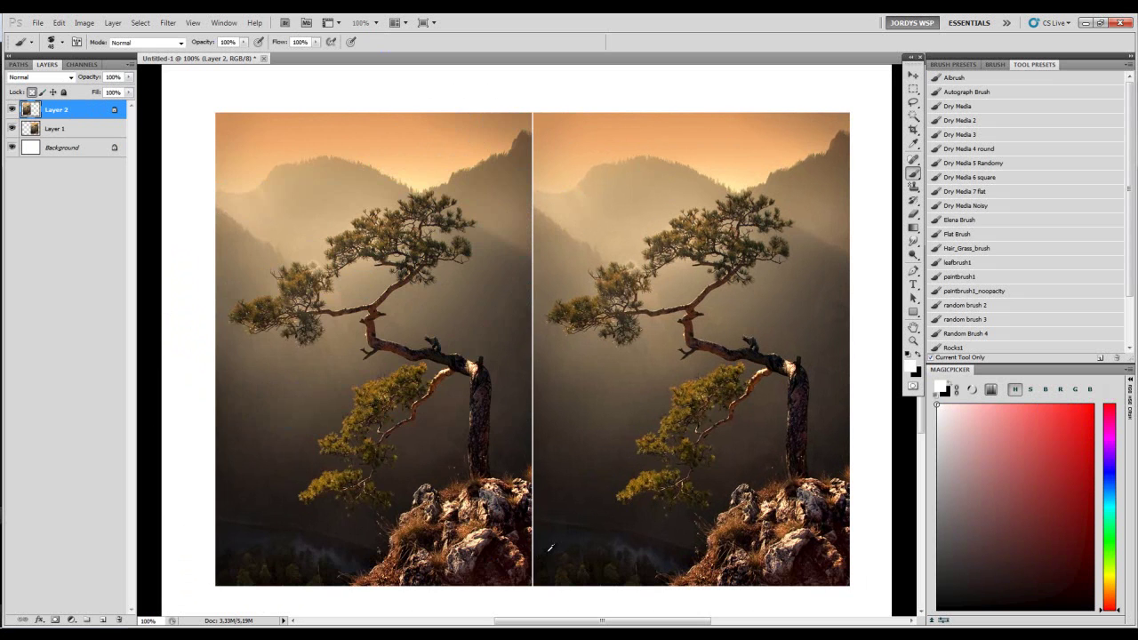
key(alt+BackSpace)
- Fill the locked shape on Layer 2 with black to form a blank painting area beside the photo
key(d)
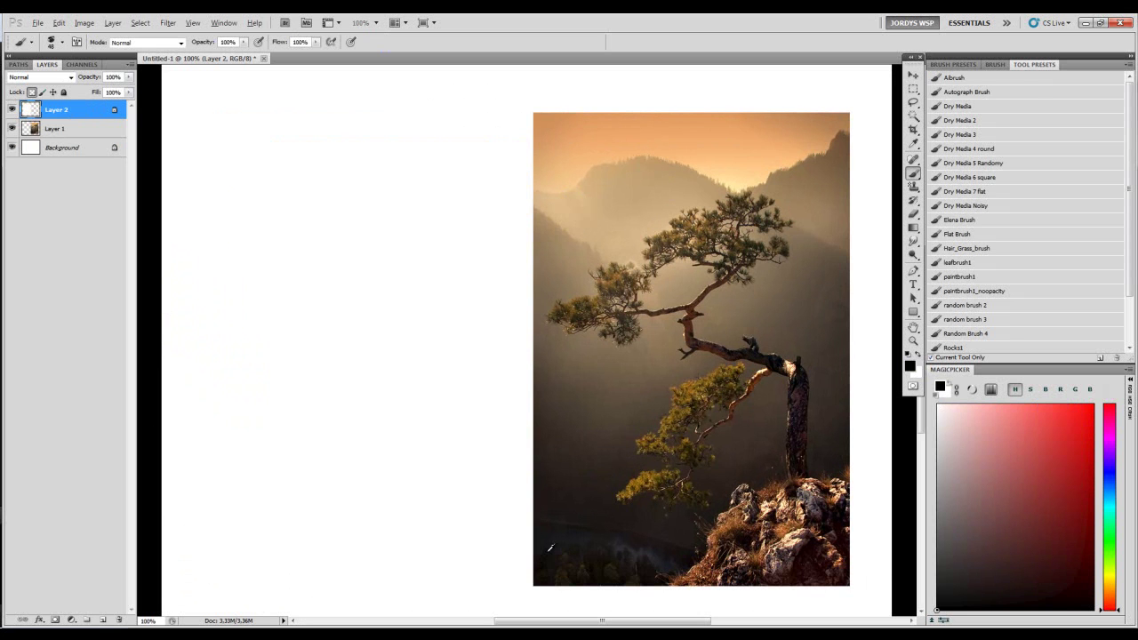
key(alt+BackSpace)
key(z)
click(490, 440)
drag(743, 392, 694, 414)
key(space)
drag(717, 400, 626, 398)
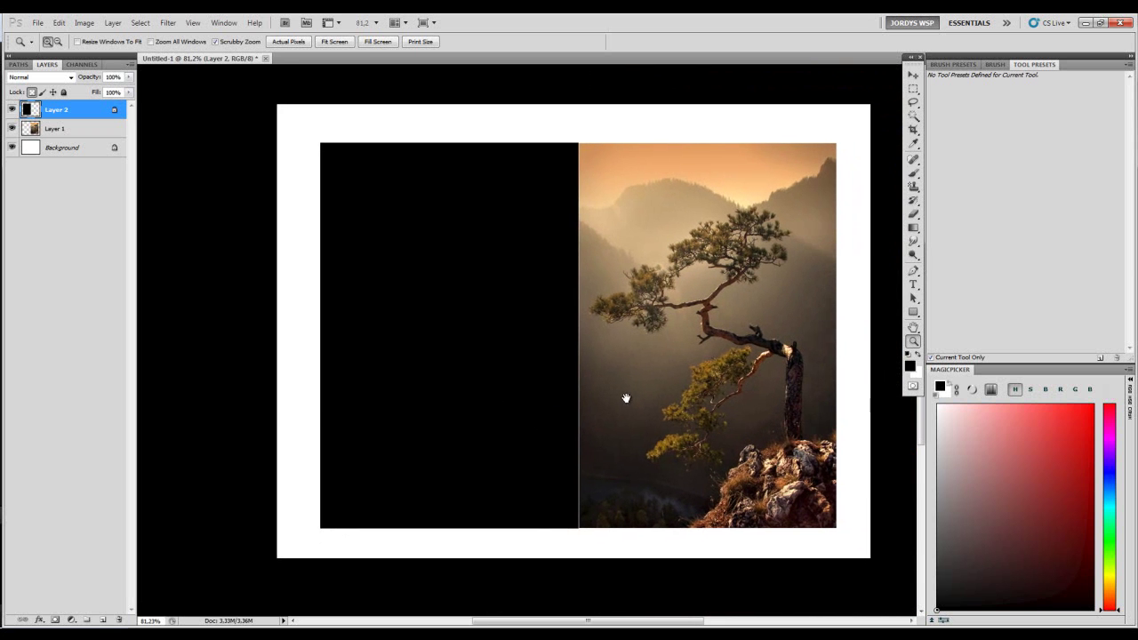
click(72, 147)
key(b)
mouse_move(673, 109)
mouse_down()
mouse_move(661, 124)
mouse_move(681, 130)
mouse_up()
key(ctrl+z)
alt+click(669, 133)
key(ctrl+alt+z)
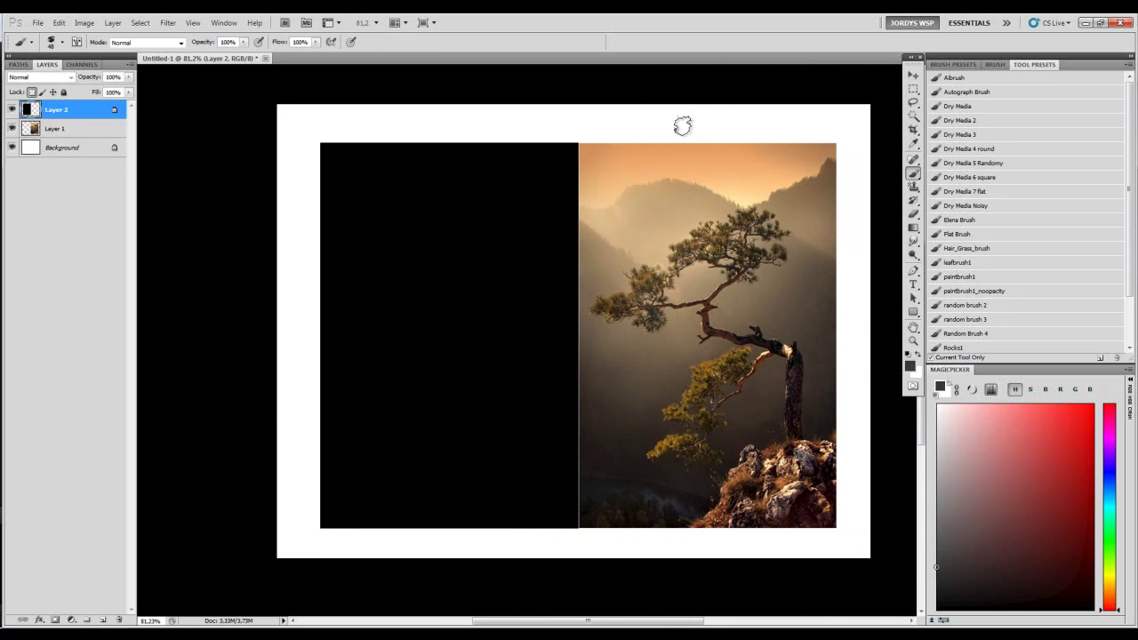
alt+click(392, 193)
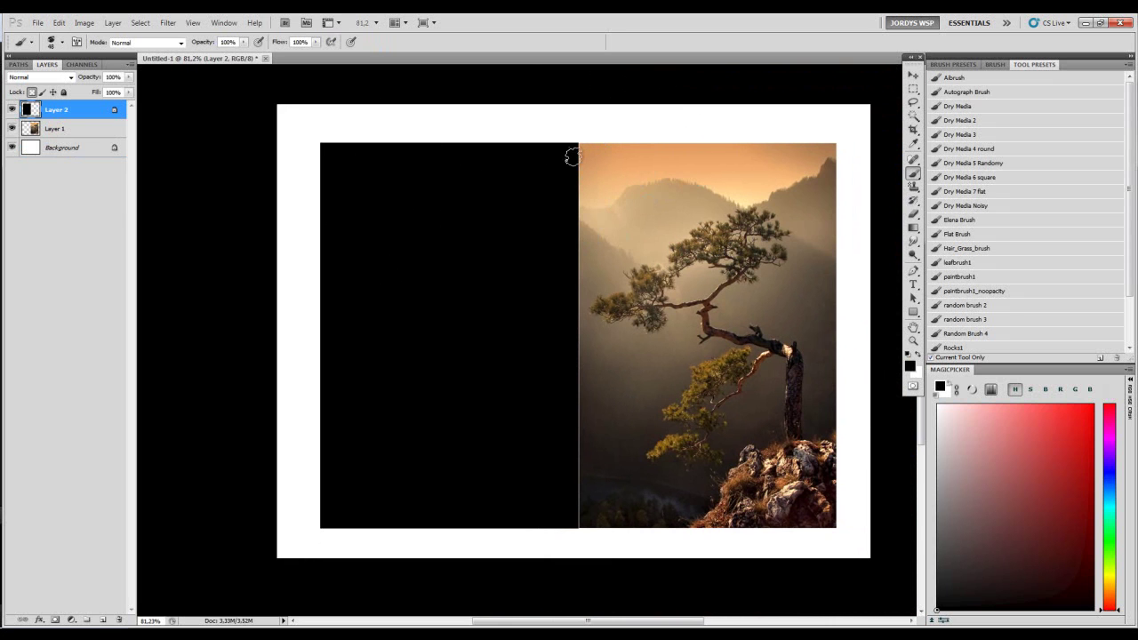
- Fill the Background layer with a dark grey sampled from the soft edge of a black brush dab
click(46, 149)
drag(391, 119, 411, 121)
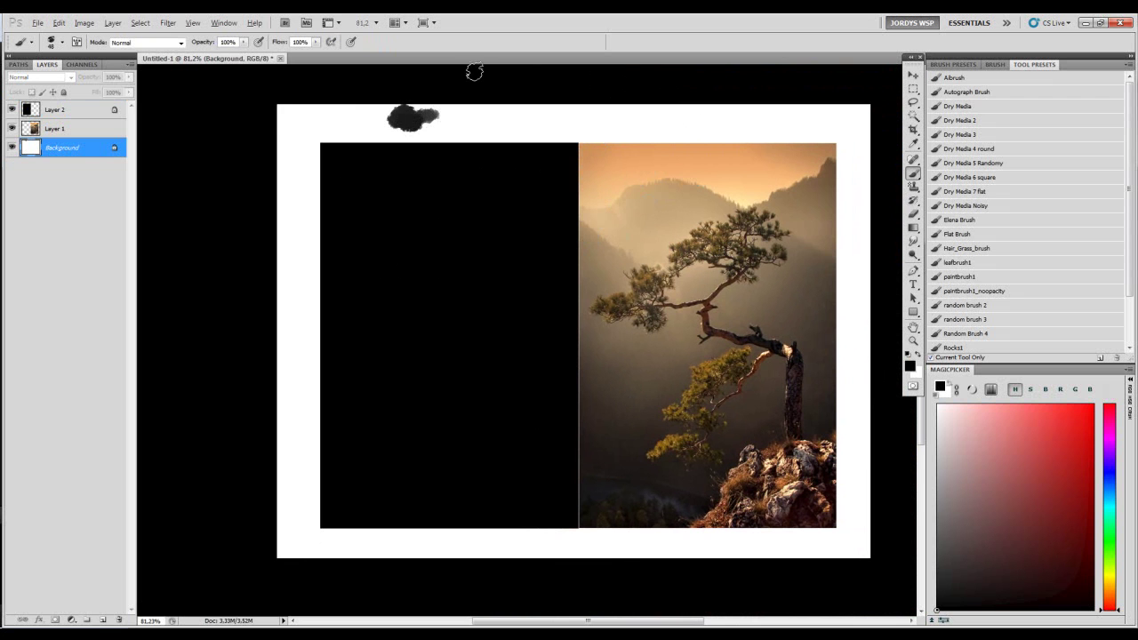
alt+click(427, 114)
key(alt+BackSpace)
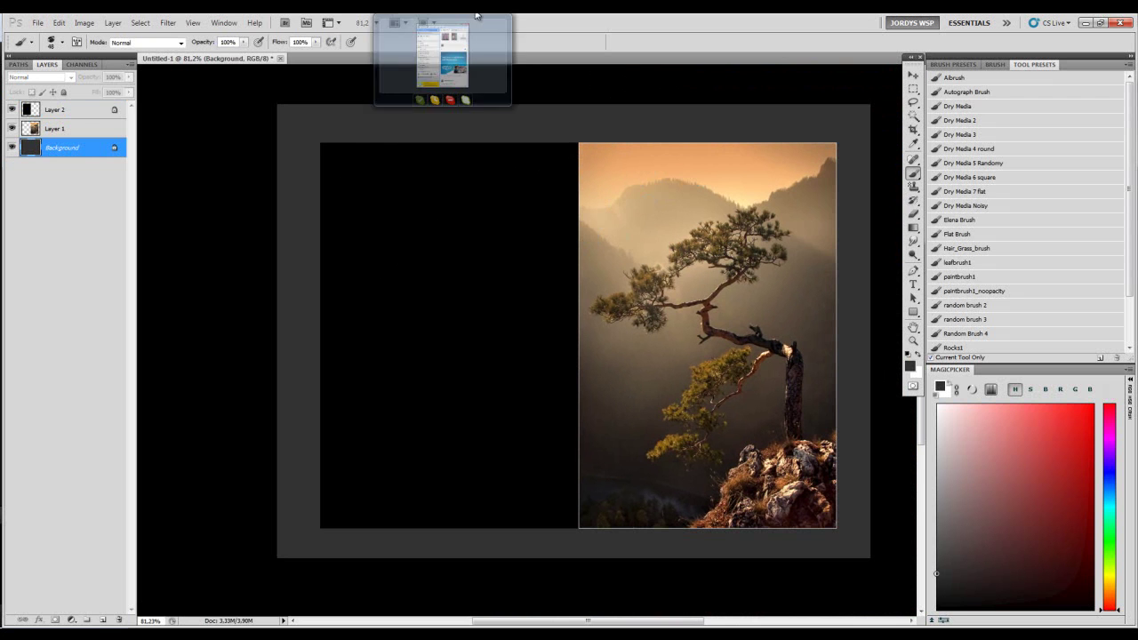
- Choose a lighter, medium grey and refill the Background layer with it
key(z)
click(654, 275)
click(654, 276)
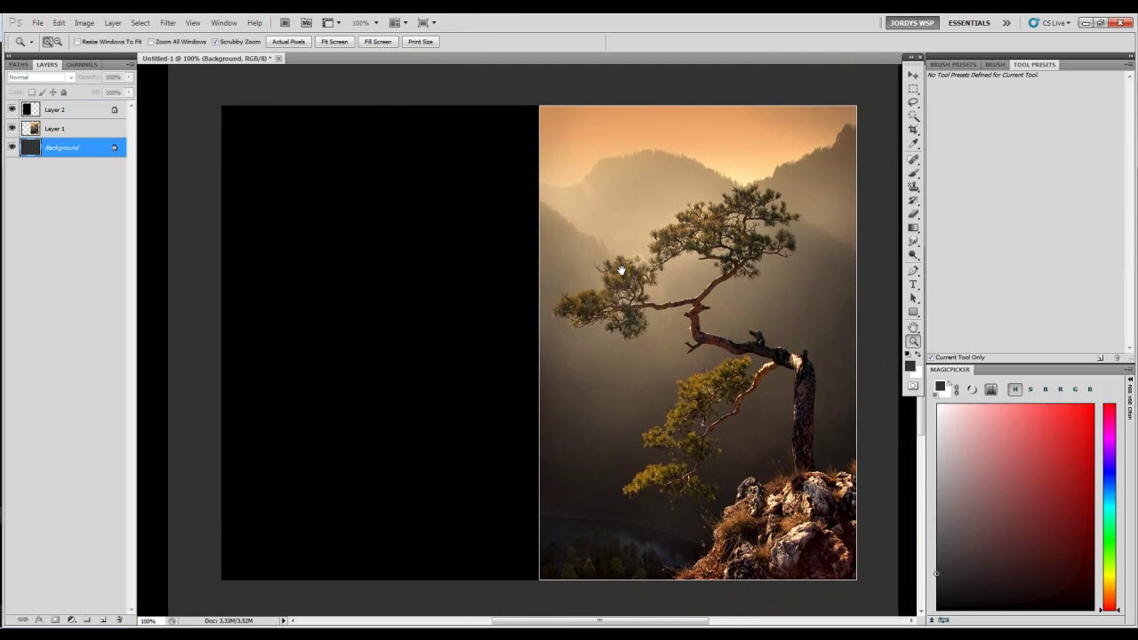
click(937, 526)
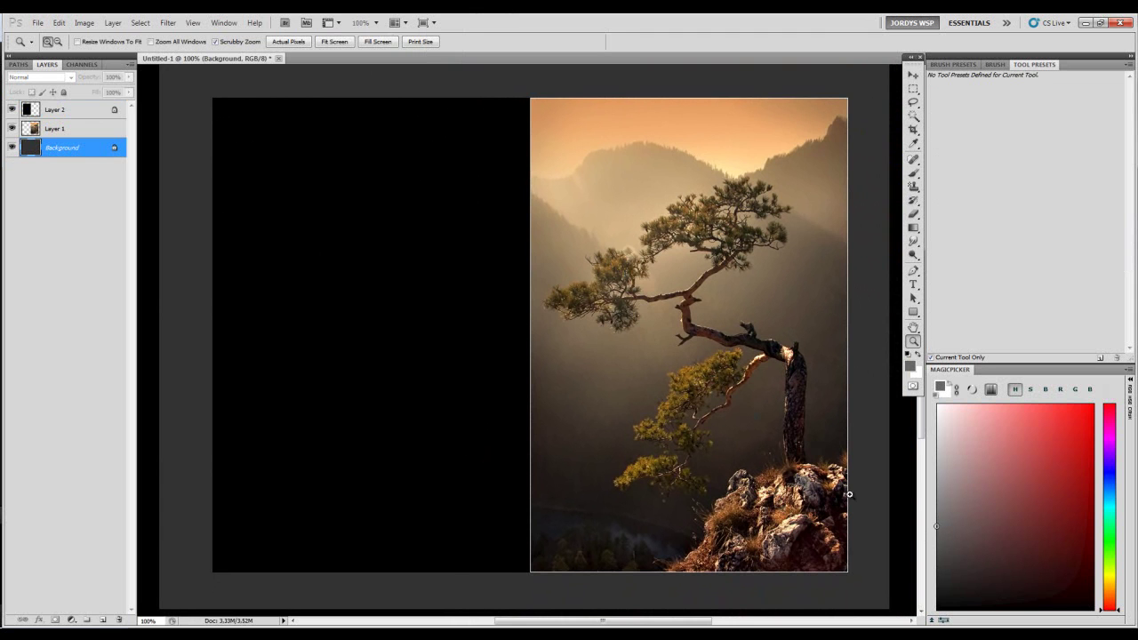
drag(849, 494, 871, 472)
key(b)
key(alt+BackSpace)
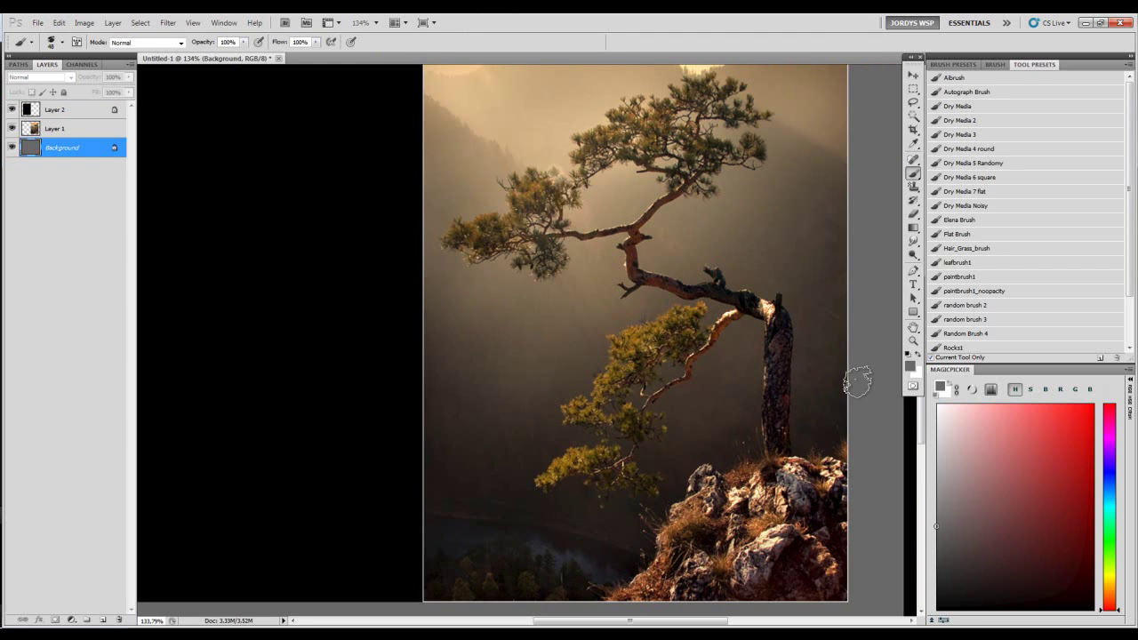
- Flip the whole canvas horizontally with Layer 2 as the active layer
key(z)
drag(559, 290, 530, 309)
drag(525, 257, 581, 297)
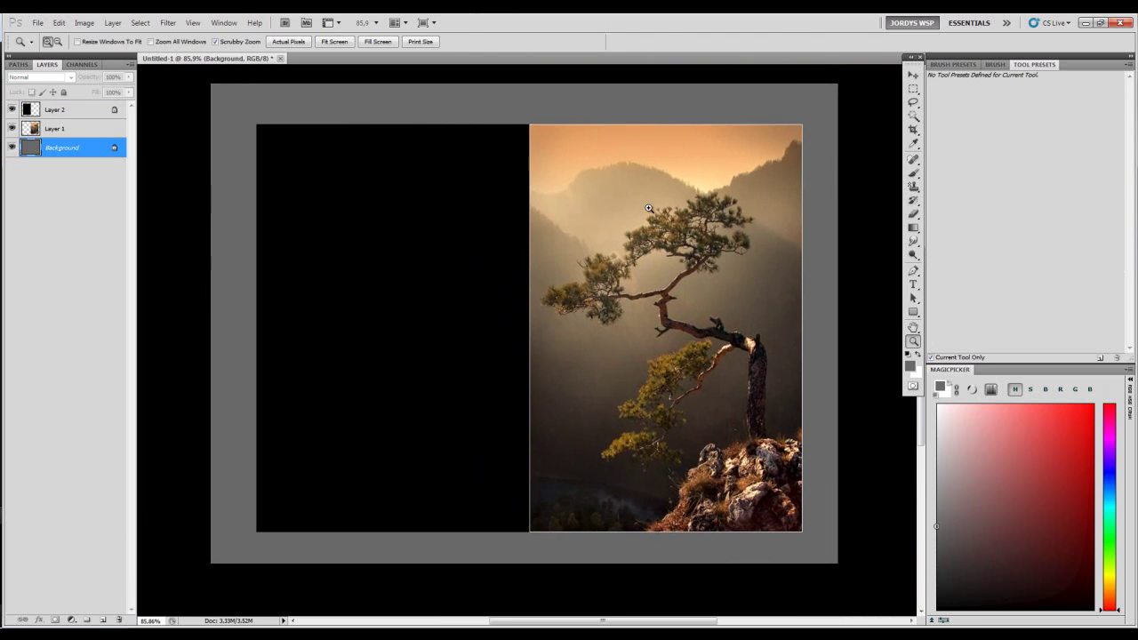
click(89, 110)
key(ctrl+shift+h)
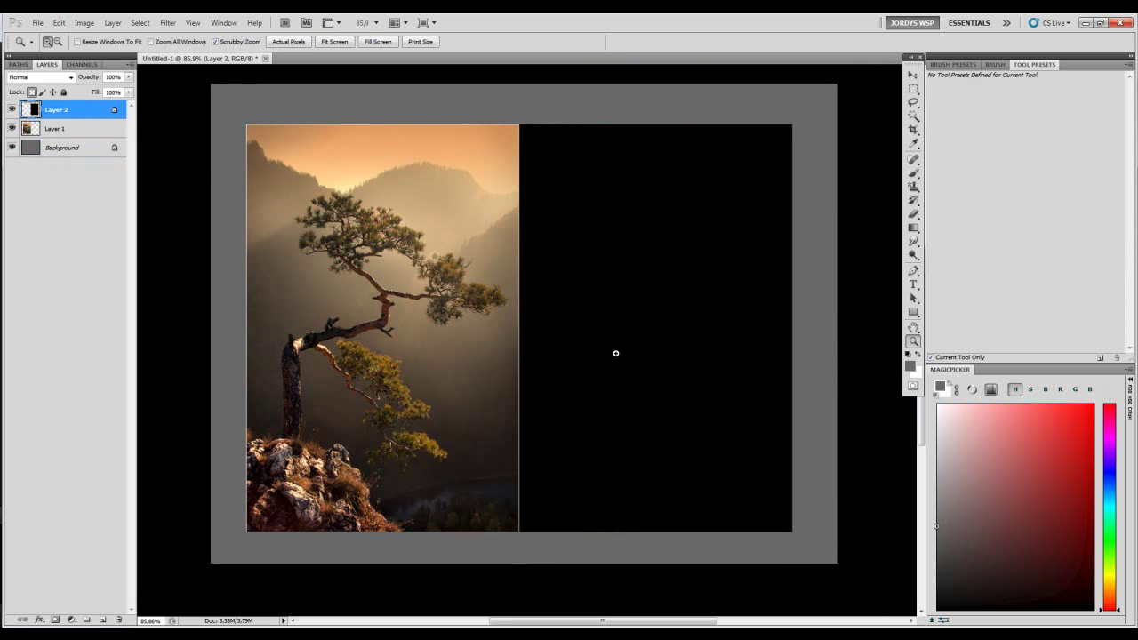
- Switch the document to full screen mode on a black backdrop while keeping the panels shown
drag(518, 305, 539, 320)
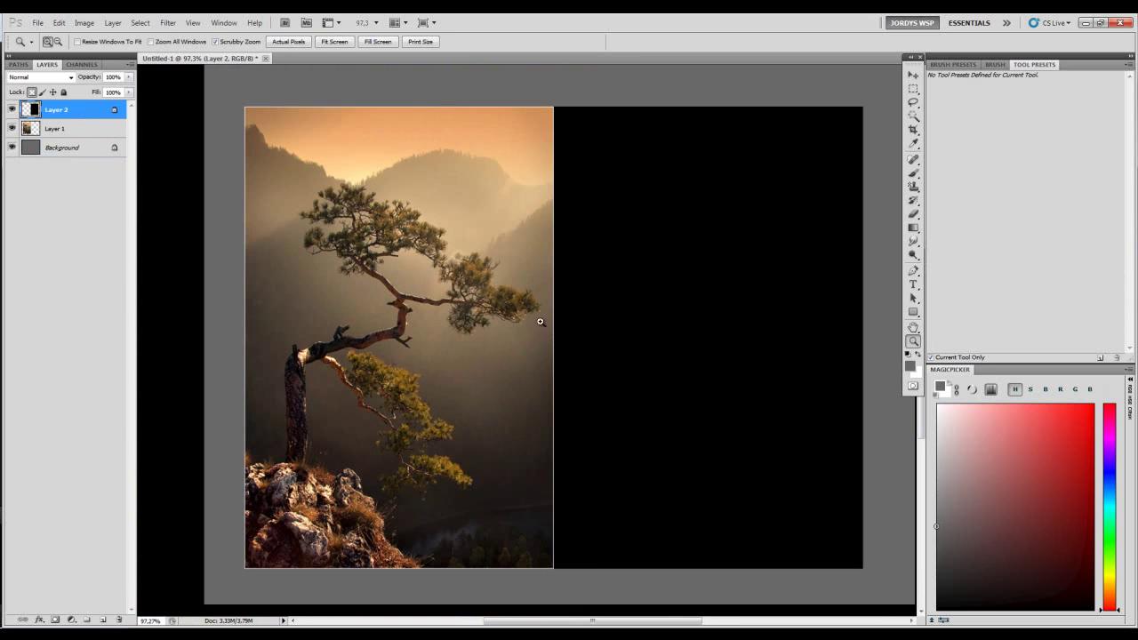
key(r)
drag(595, 267, 535, 341)
key(z)
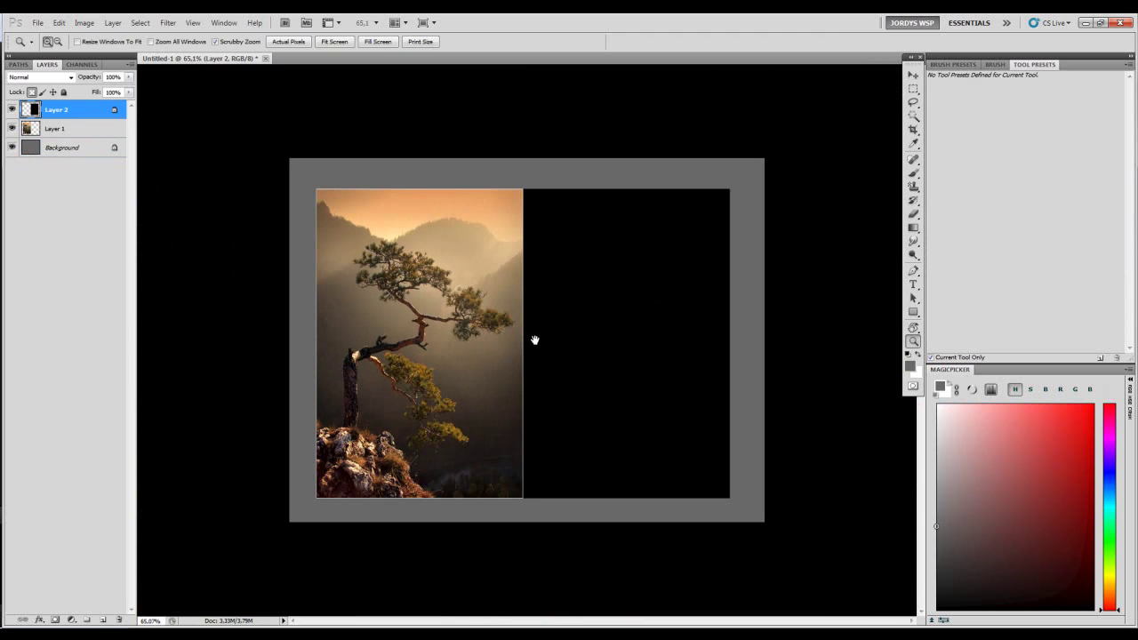
key(f)
key(f)
key(f)
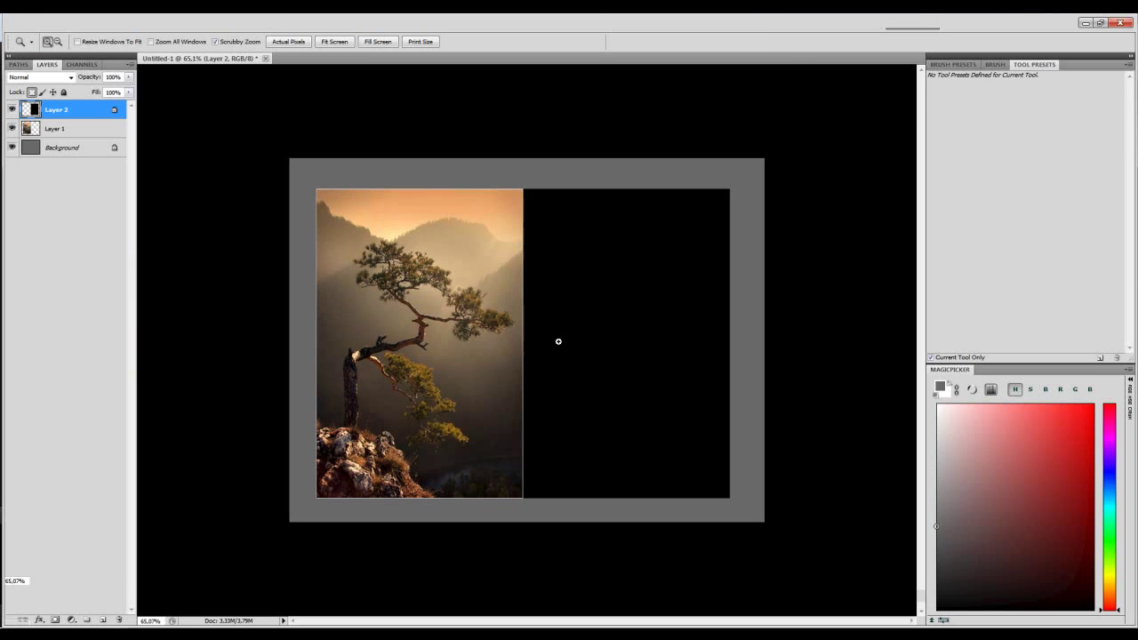
key(f)
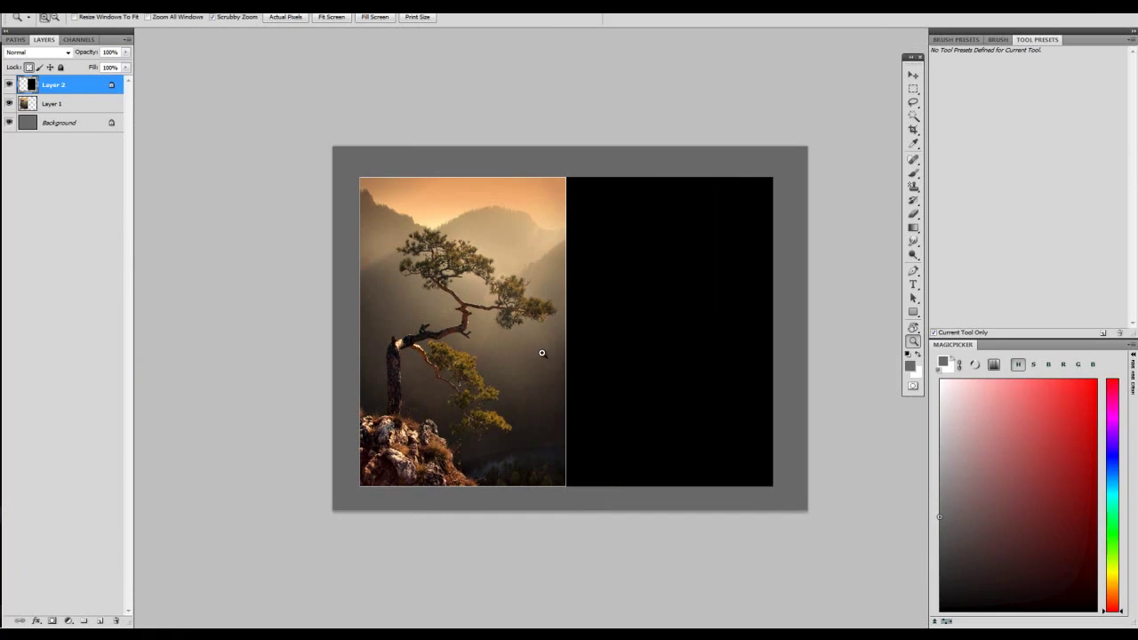
key(f)
key(Tab)
- Inspect the layout of the flipped tree photo next to the black painting area
drag(566, 333, 611, 321)
drag(398, 312, 452, 360)
drag(516, 389, 551, 370)
drag(551, 371, 602, 349)
drag(602, 350, 617, 323)
drag(698, 290, 651, 312)
drag(662, 309, 665, 306)
scroll(665, 307, up, 4)
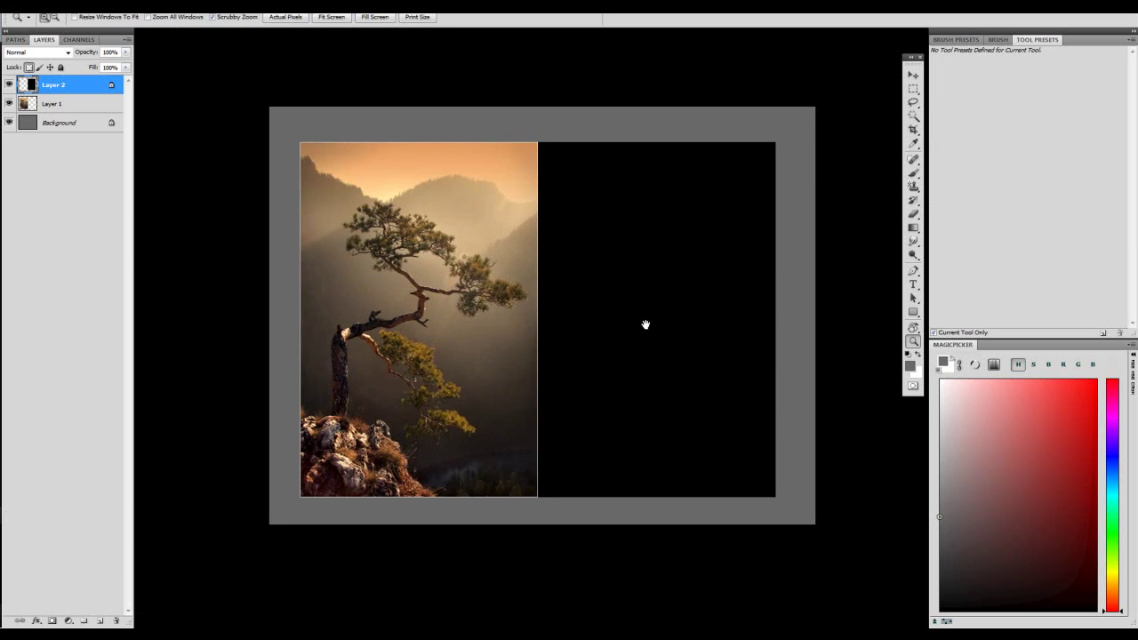
key(r)
drag(643, 317, 671, 267)
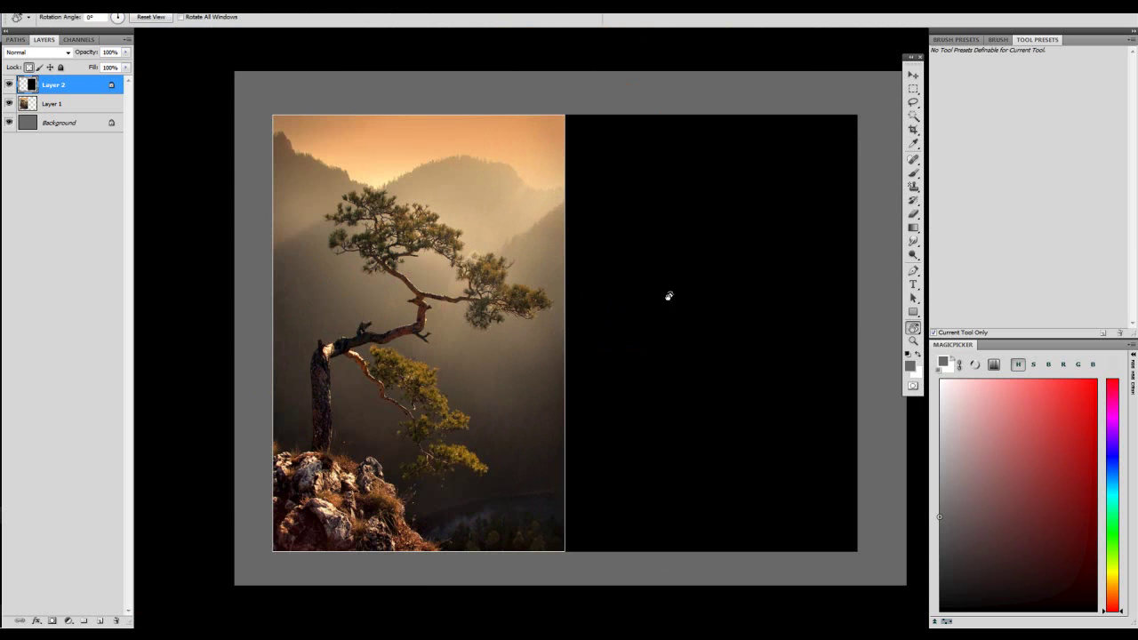
drag(709, 304, 663, 285)
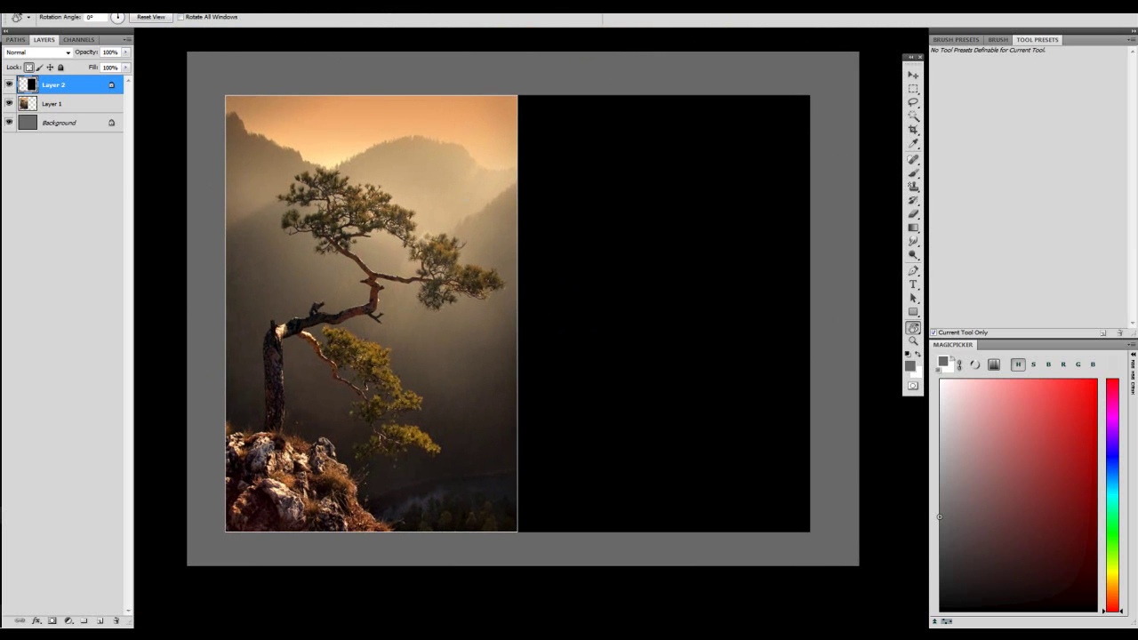
- Save the document in the PSDoodles folder as environmentstudy3rdfebruary in Photoshop format
click(218, 4)
click(34, 5)
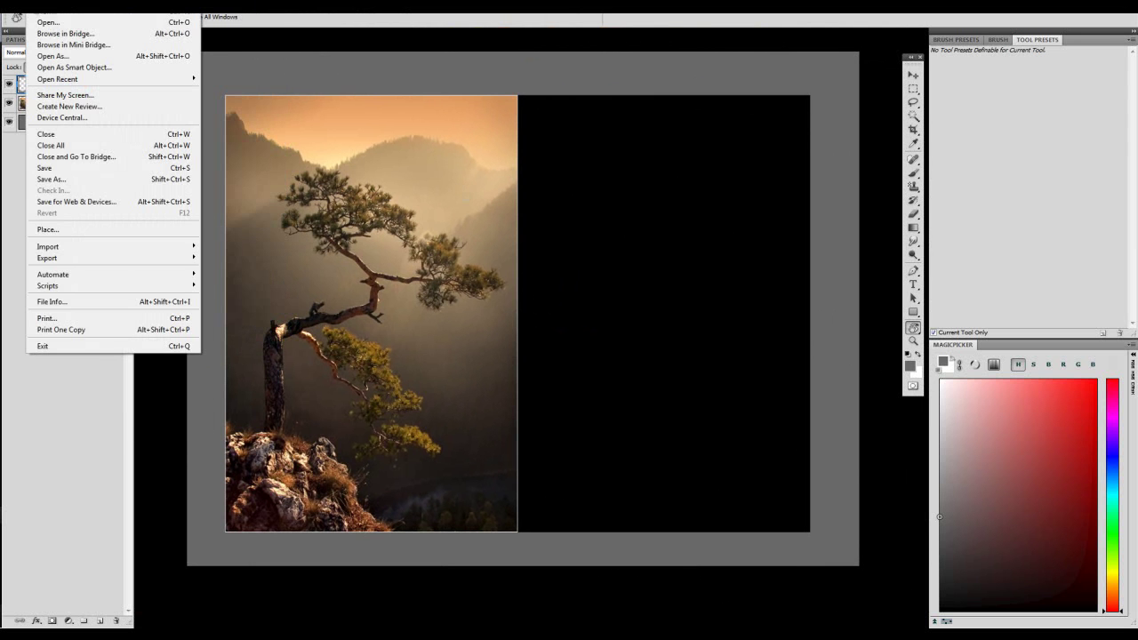
click(56, 182)
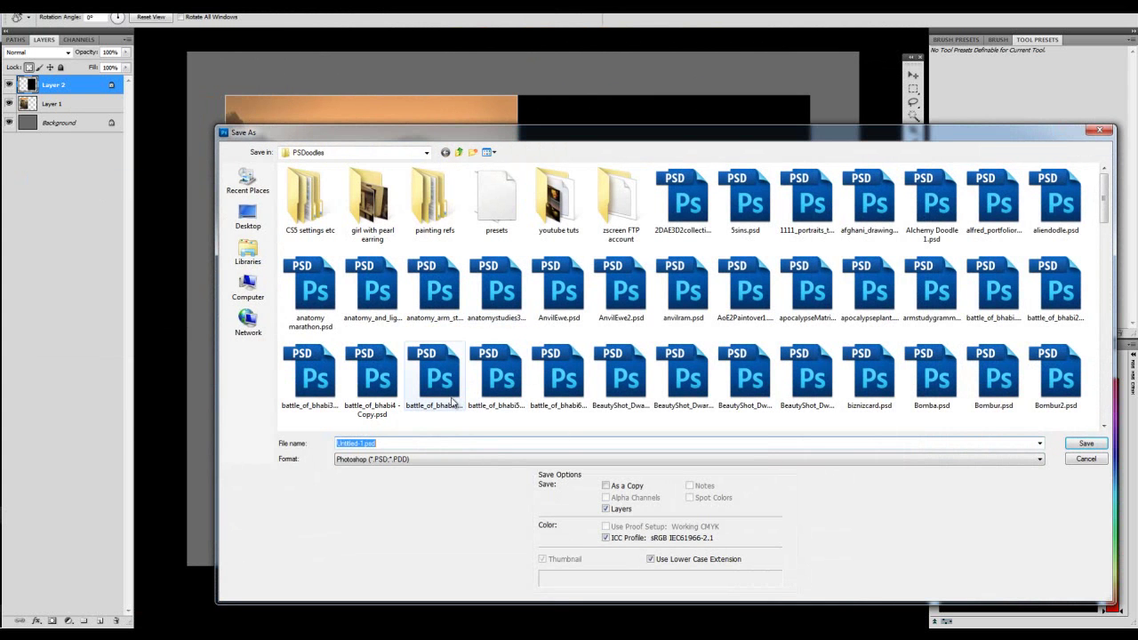
text(studyt)
key(BackSpace)
text(33rdfebruary)
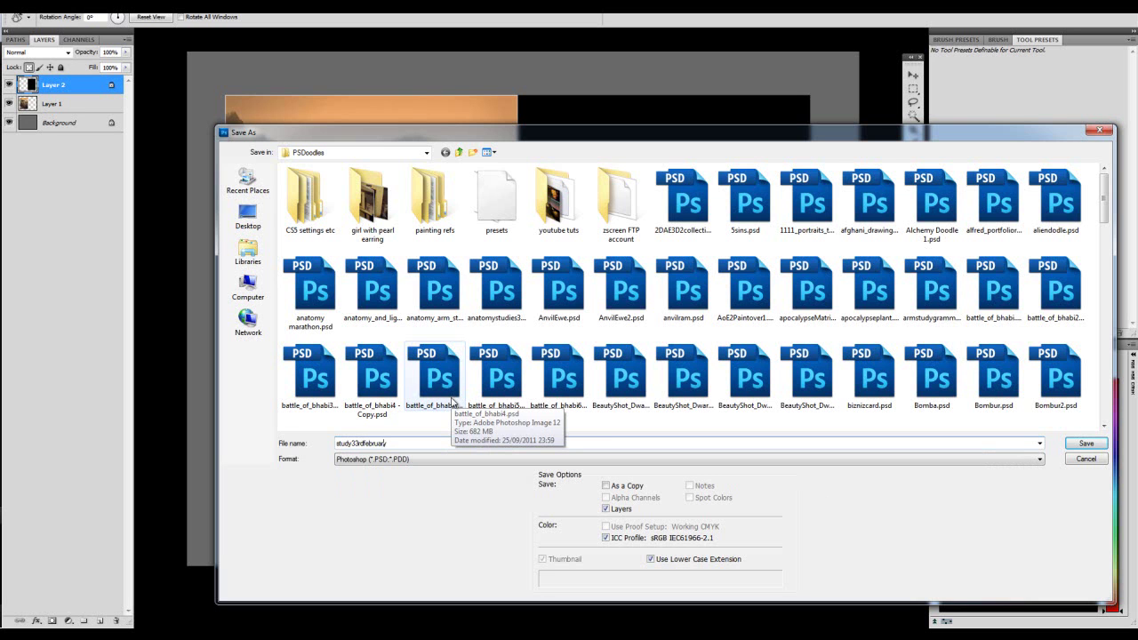
text(environme)
text(nt)
key(Return)
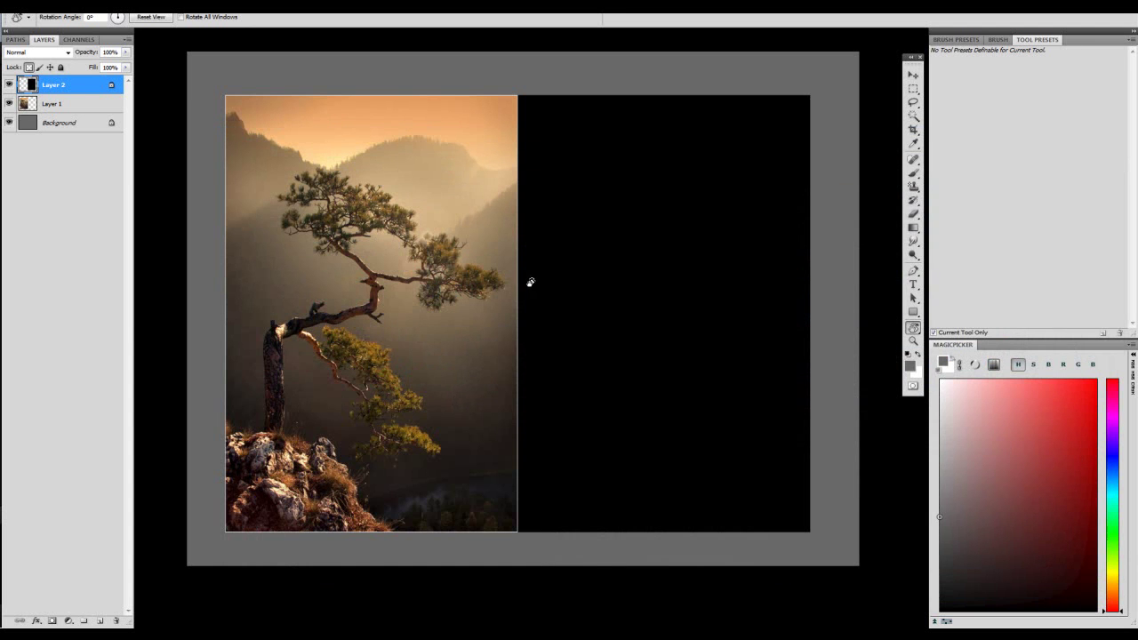
- Nudge Layer 1 and Layer 2 together slightly upward on the grey background
shift+click(52, 103)
click(912, 75)
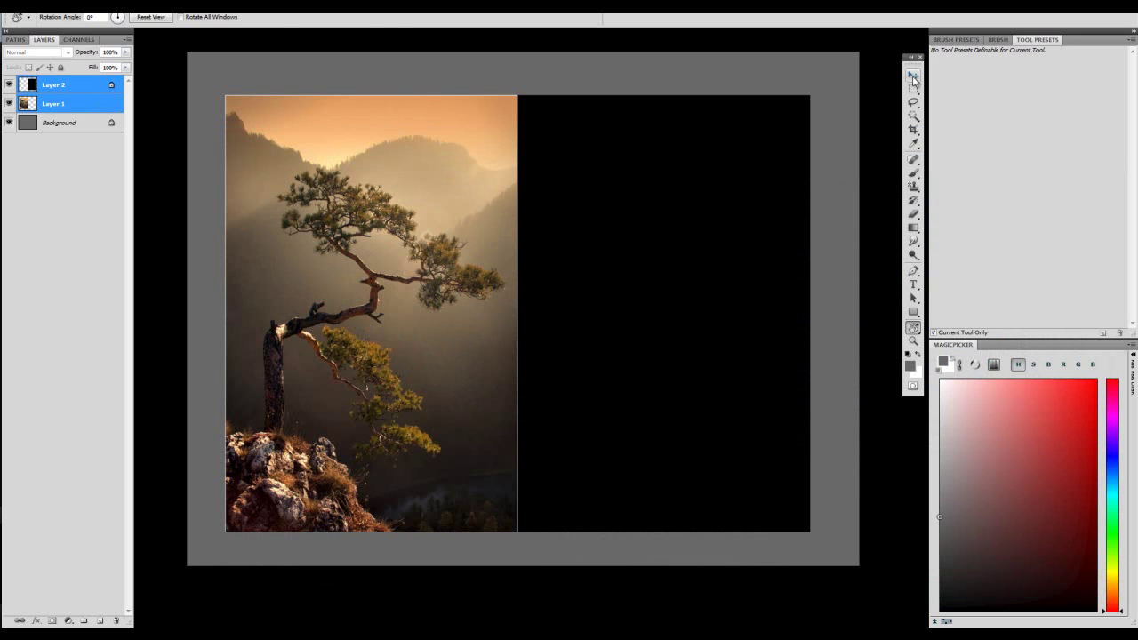
key(shift+Up)
key(Up)
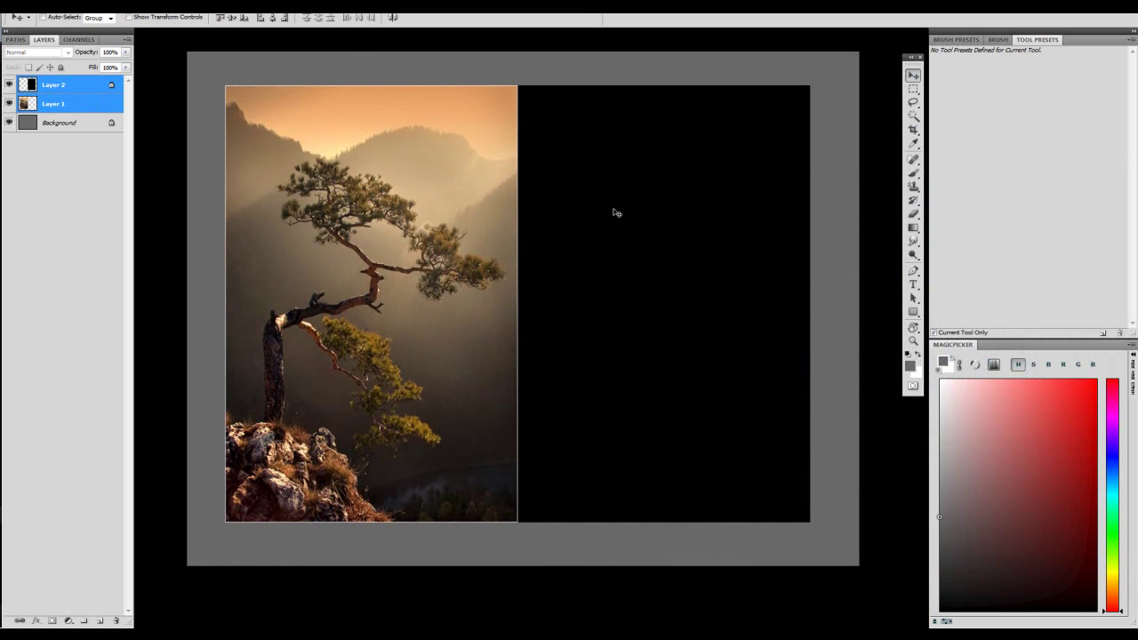
- Open a second window showing environmentstudy3rdfebruary.psd
click(222, 4)
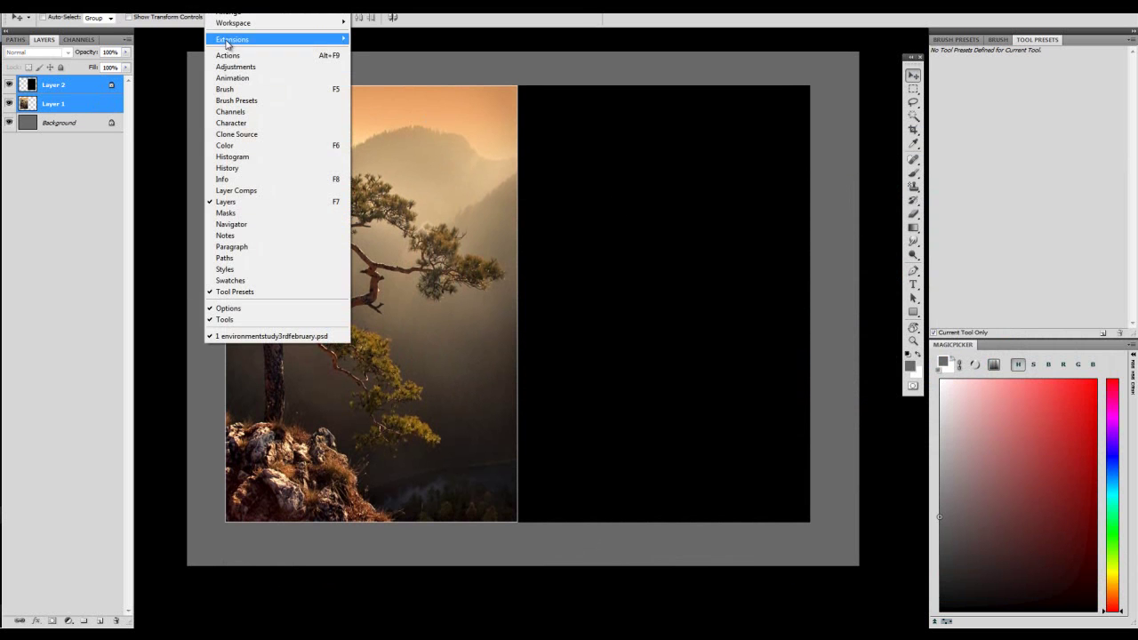
mouse_move(227, 15)
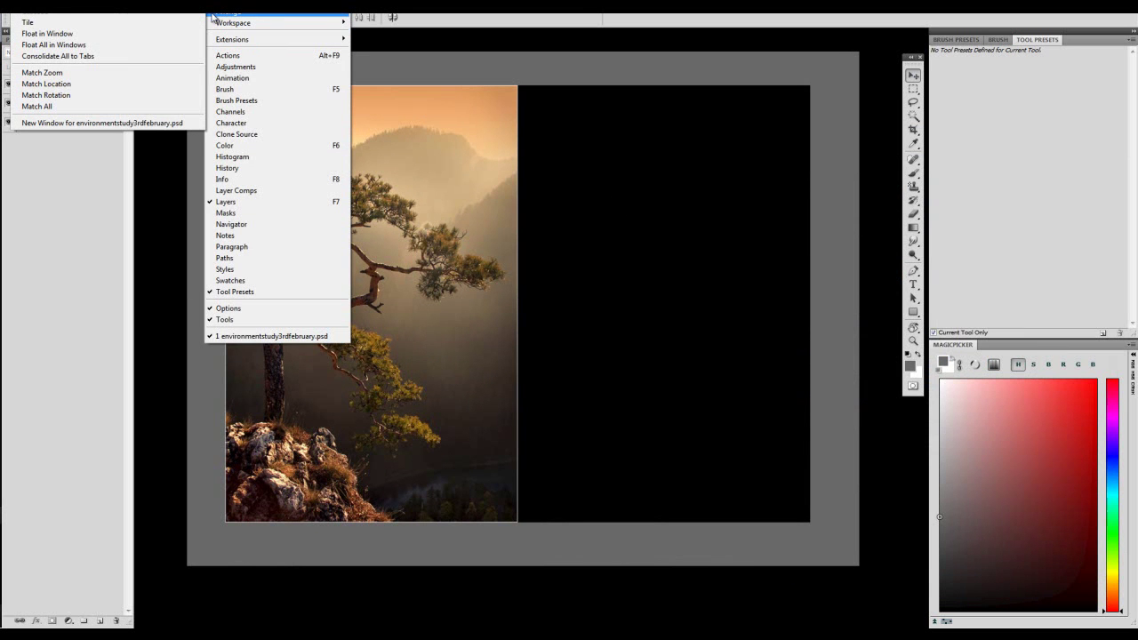
click(130, 122)
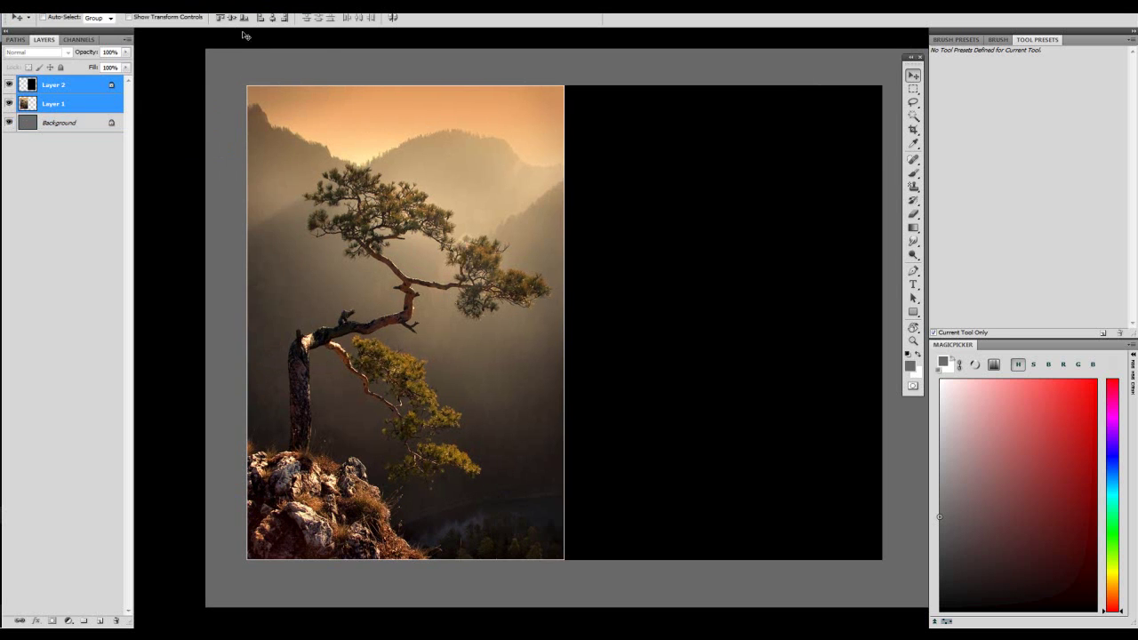
- Return to the standard screen mode and float the second document window over the zoomed-out main canvas
key(f)
drag(361, 59, 307, 64)
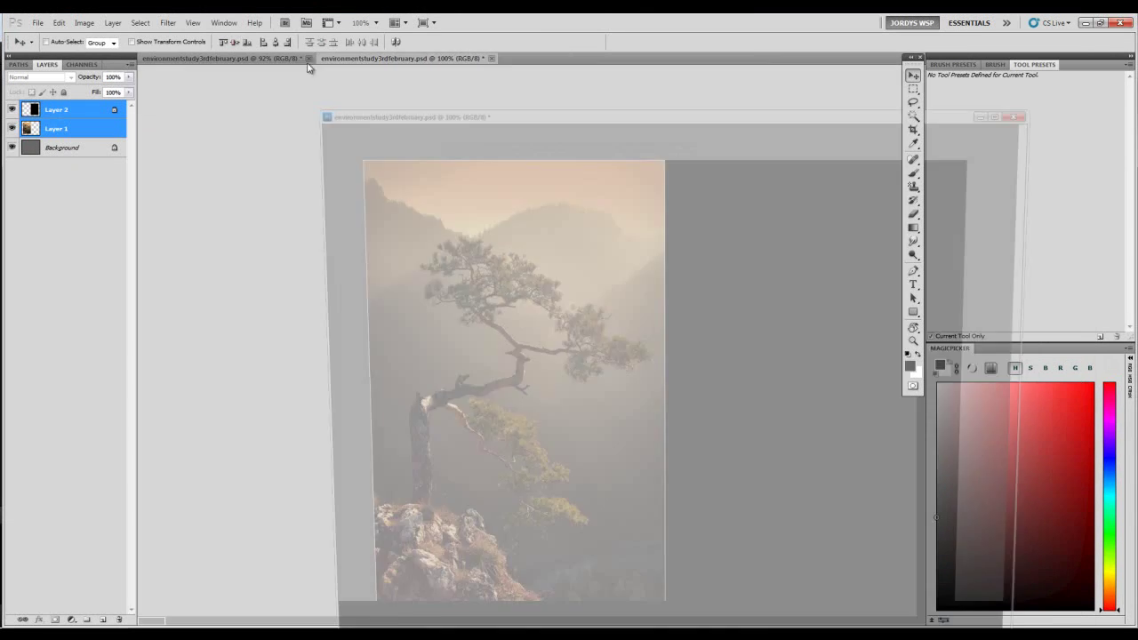
drag(365, 114, 575, 74)
click(429, 215)
key(z)
drag(438, 209, 410, 208)
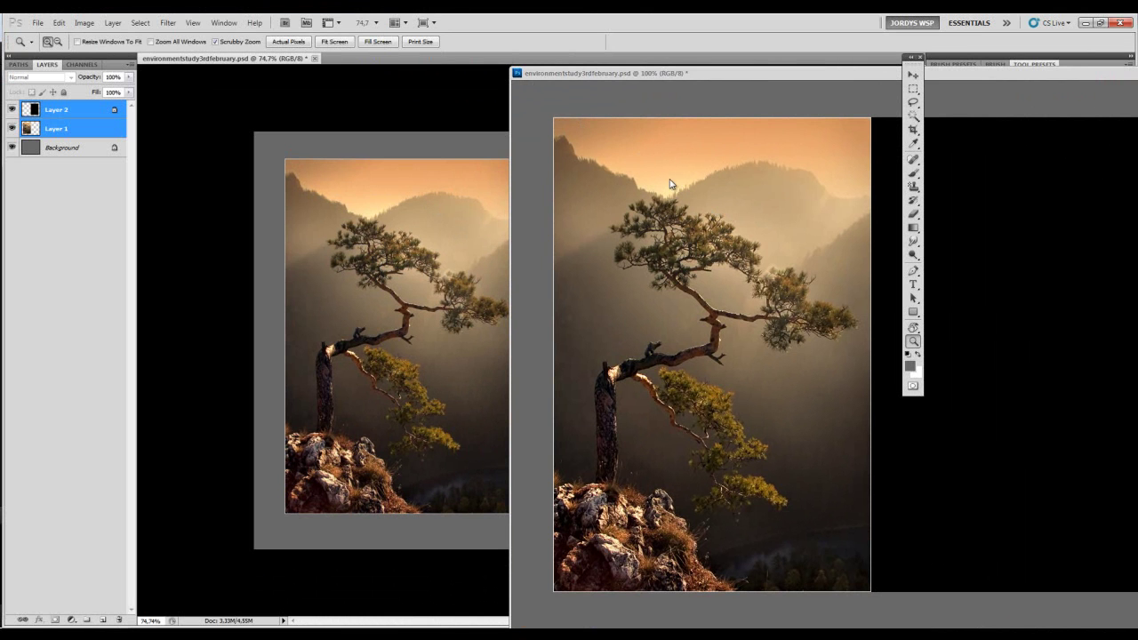
key(ctrl+plus)
- Shrink the floating window into a small preview at 16.27% zoom and place it above and beside the main canvas
drag(509, 67, 238, 322)
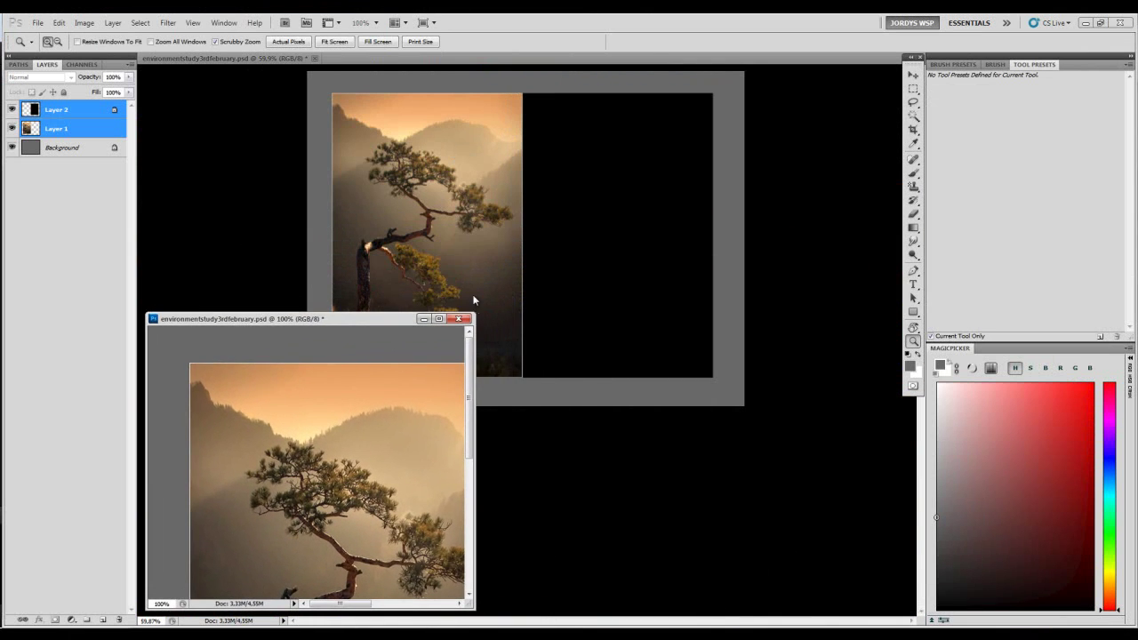
drag(477, 313, 406, 394)
drag(324, 403, 795, 78)
mouse_move(738, 197)
mouse_down()
mouse_move(698, 193)
mouse_move(737, 186)
mouse_up()
drag(544, 251, 510, 348)
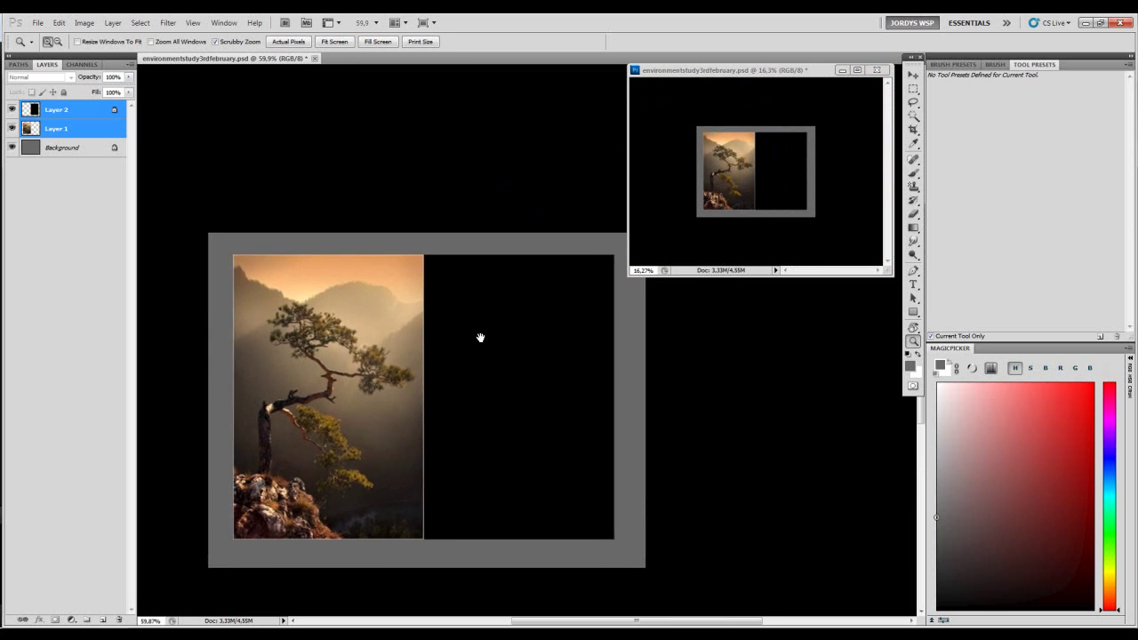
- Test the brush with a white stroke on Layer 2's black area and undo it
key(b)
key(d)
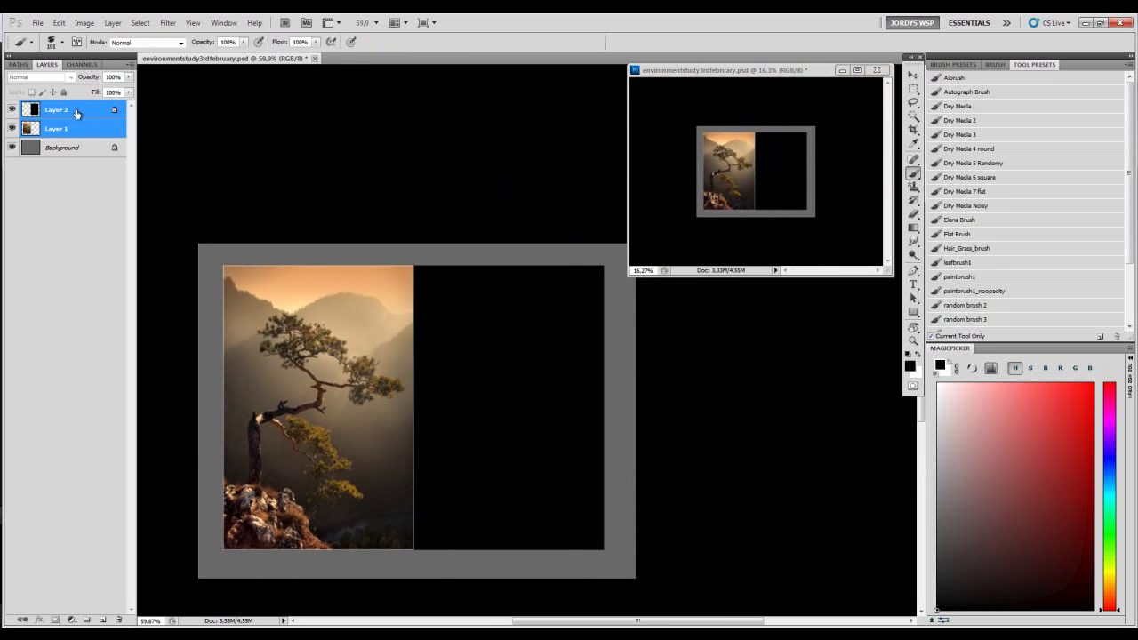
key(ctrl+g)
key(ctrl+shift+g)
key(x)
drag(508, 322, 488, 437)
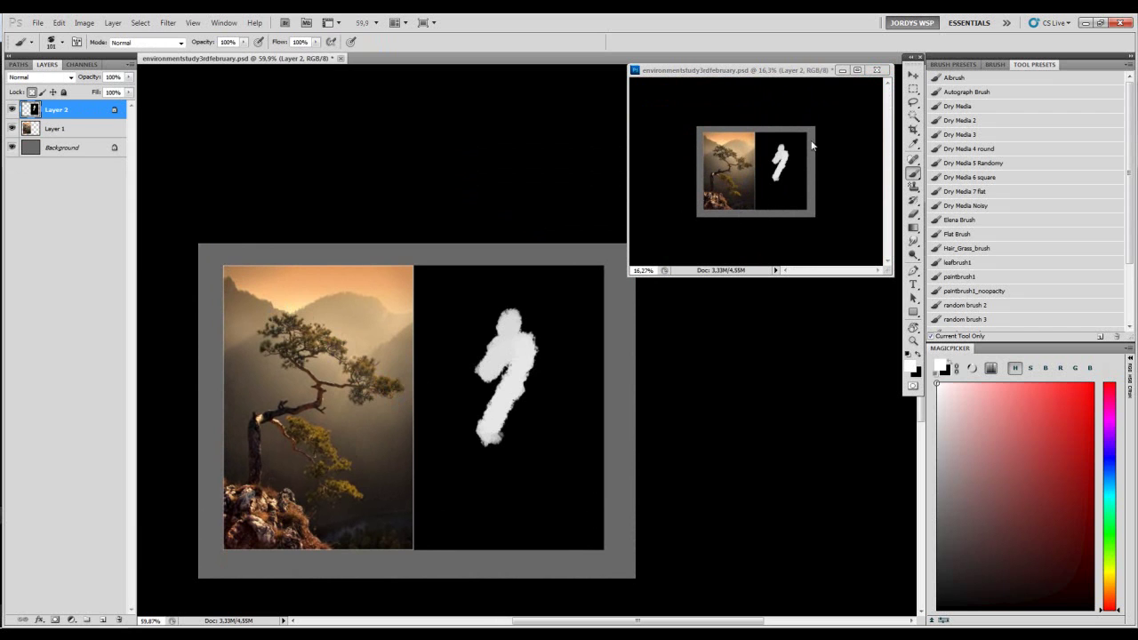
key(ctrl+z)
- Paint a white test stroke on Layer 2 inside the small preview window and undo it
click(788, 157)
click(597, 247)
click(784, 160)
click(606, 246)
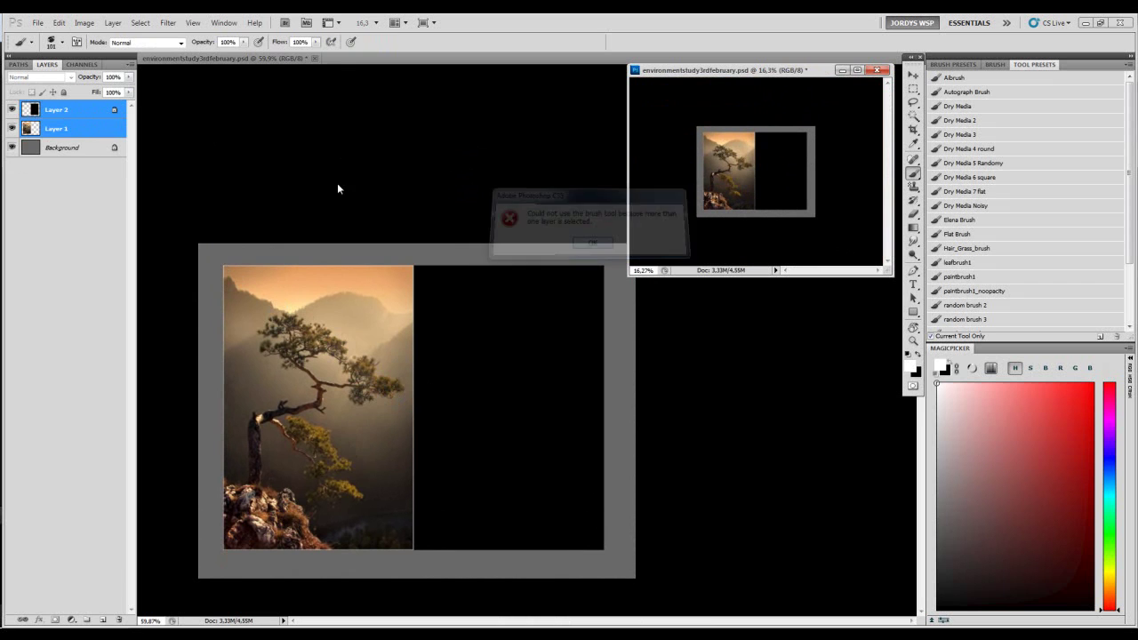
click(104, 115)
mouse_move(806, 151)
mouse_down()
mouse_move(773, 160)
mouse_move(790, 190)
mouse_up()
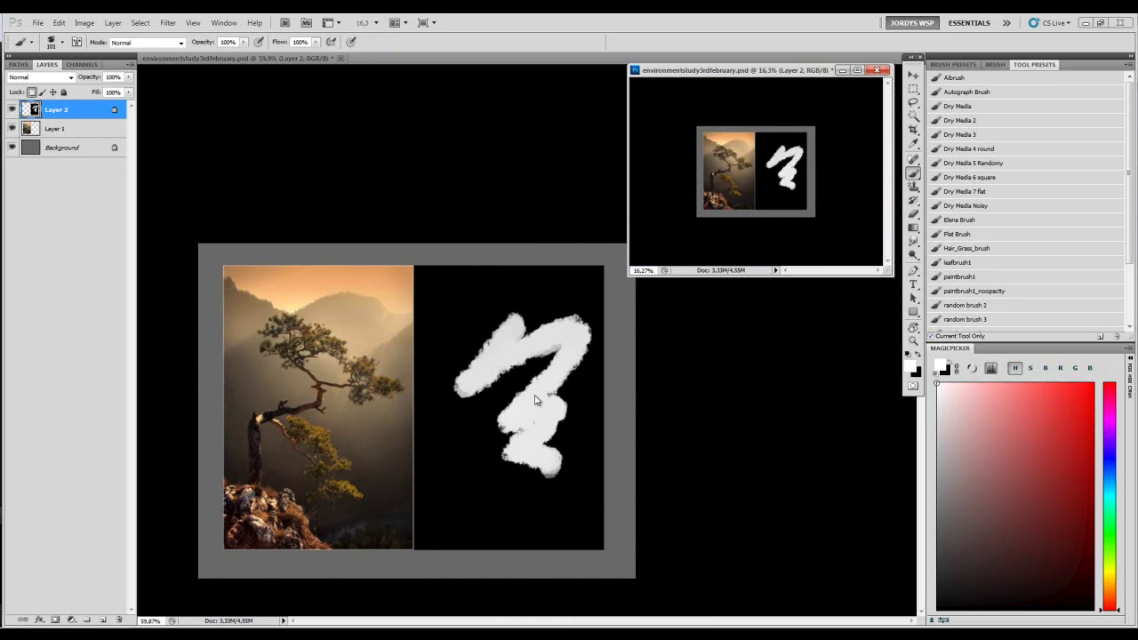
key(ctrl+z)
- Place Layer 2 inside a new layer group
click(74, 115)
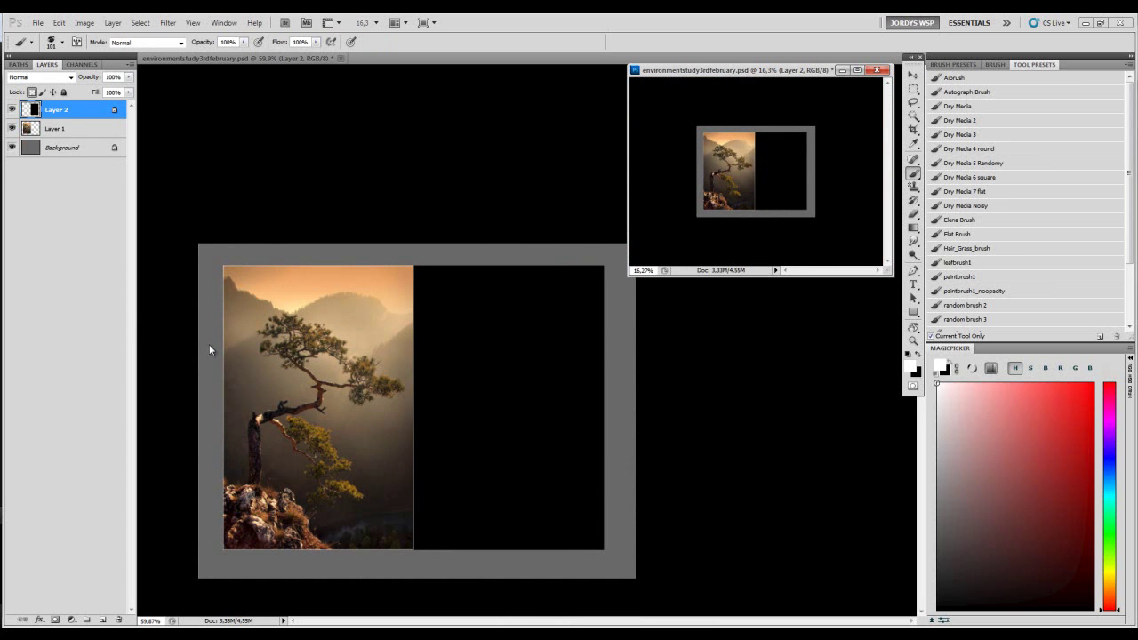
key(ctrl+g)
click(67, 122)
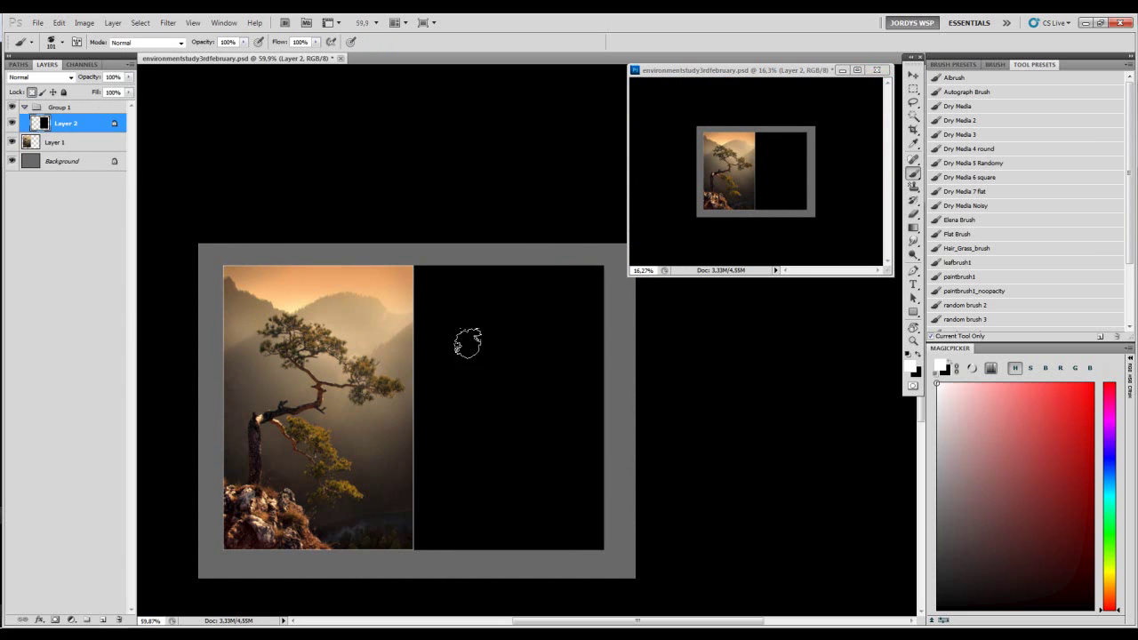
- Load Layer 2's black rectangle as a selection and use it as the layer mask of Group 1
click(49, 109)
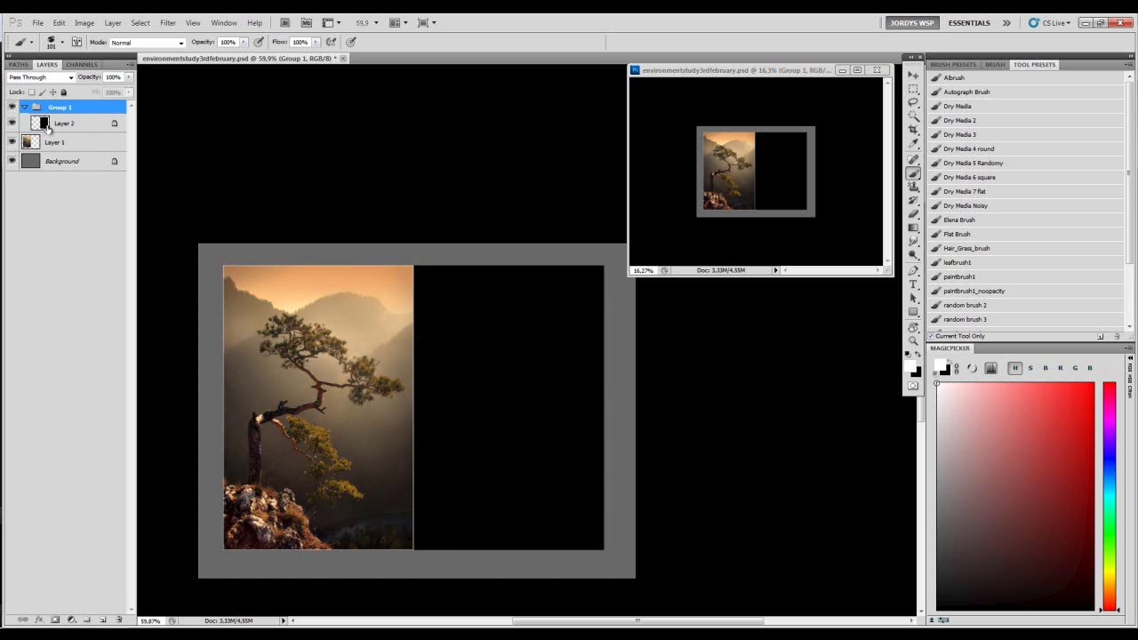
ctrl+click(44, 127)
click(67, 129)
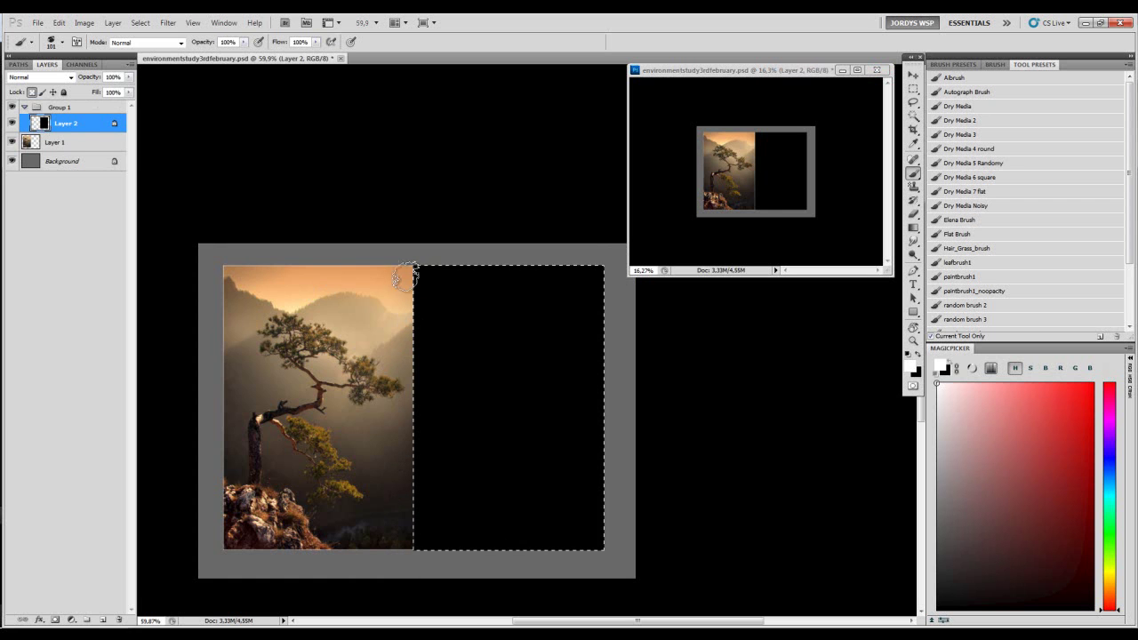
click(69, 107)
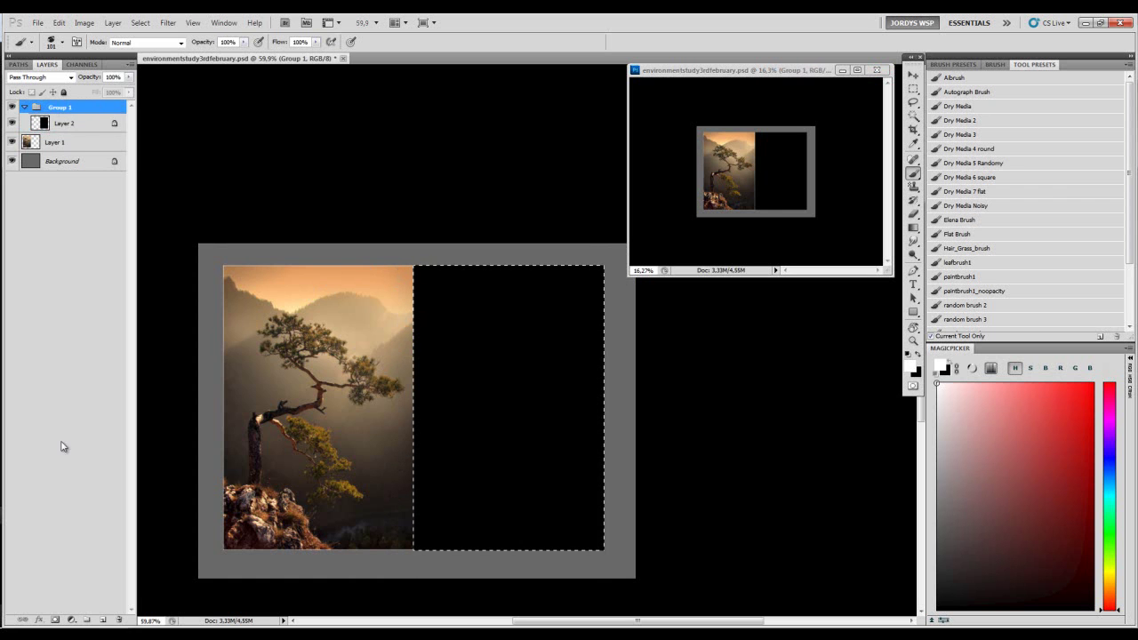
click(55, 620)
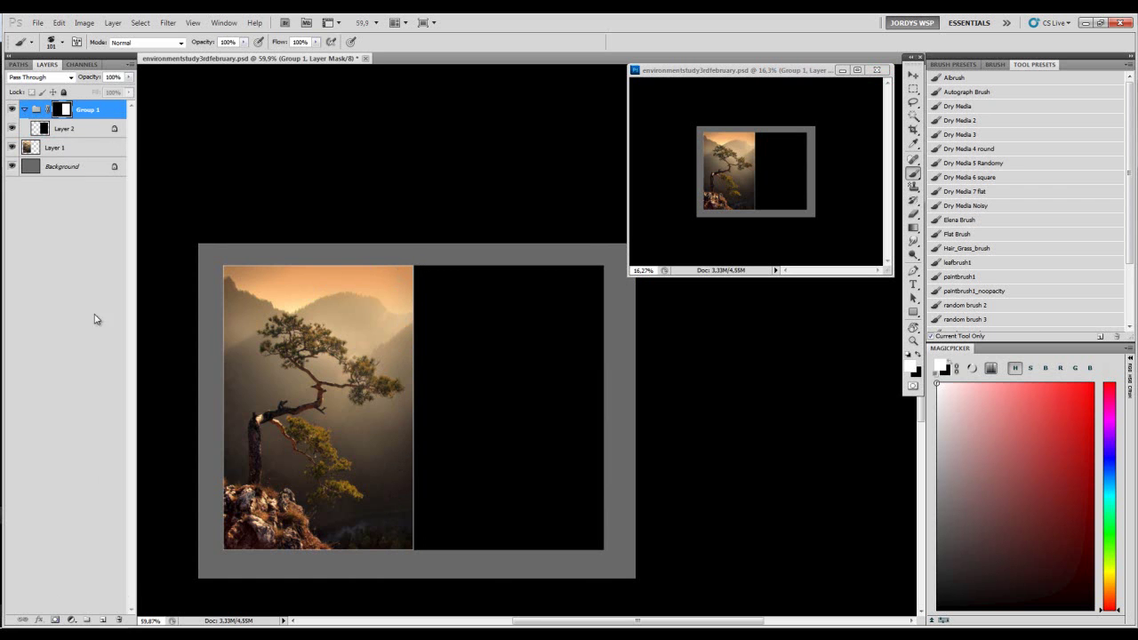
- Add four new layers above Layer 2 inside the masked group and try a brush stroke on the topmost one
click(61, 129)
click(104, 620)
click(104, 620)
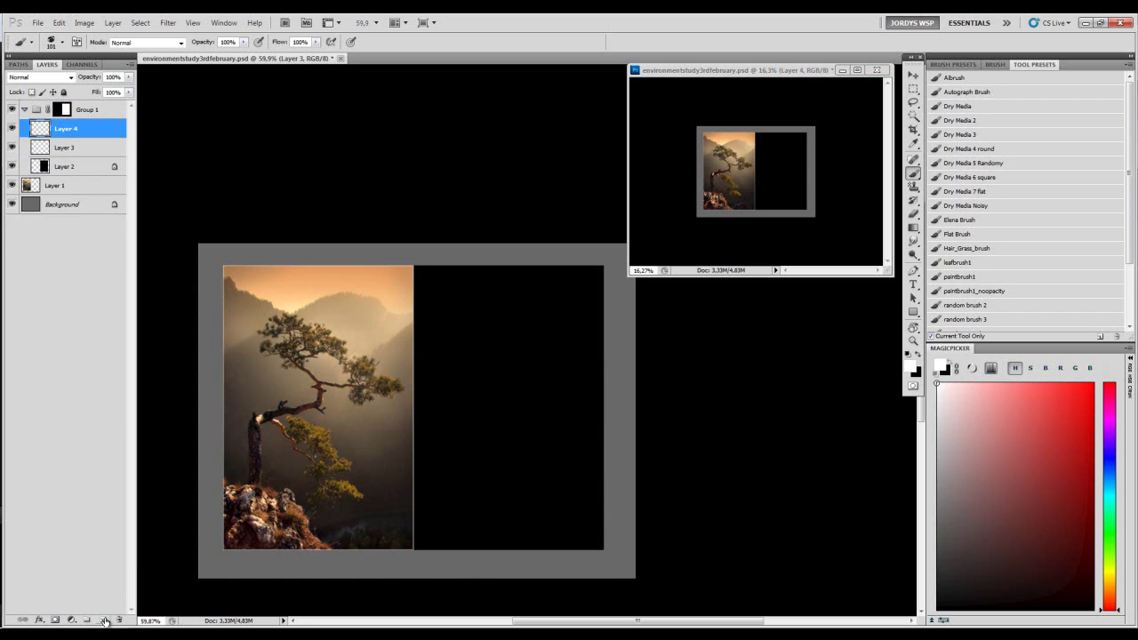
click(104, 620)
click(104, 620)
mouse_move(422, 402)
mouse_down()
mouse_move(604, 340)
mouse_move(419, 544)
mouse_move(490, 323)
mouse_move(592, 286)
mouse_up()
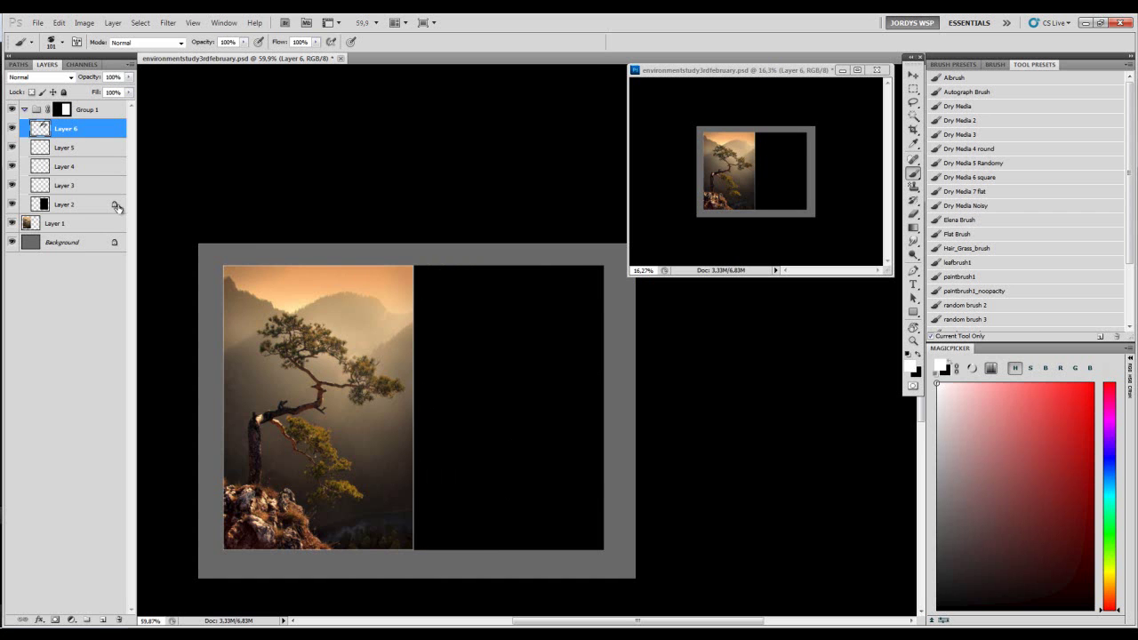
- Merge all the layers inside Group 1, from Layer 2 up to Layer 6, into one layer
shift+click(71, 204)
drag(372, 308, 367, 288)
key(ctrl+e)
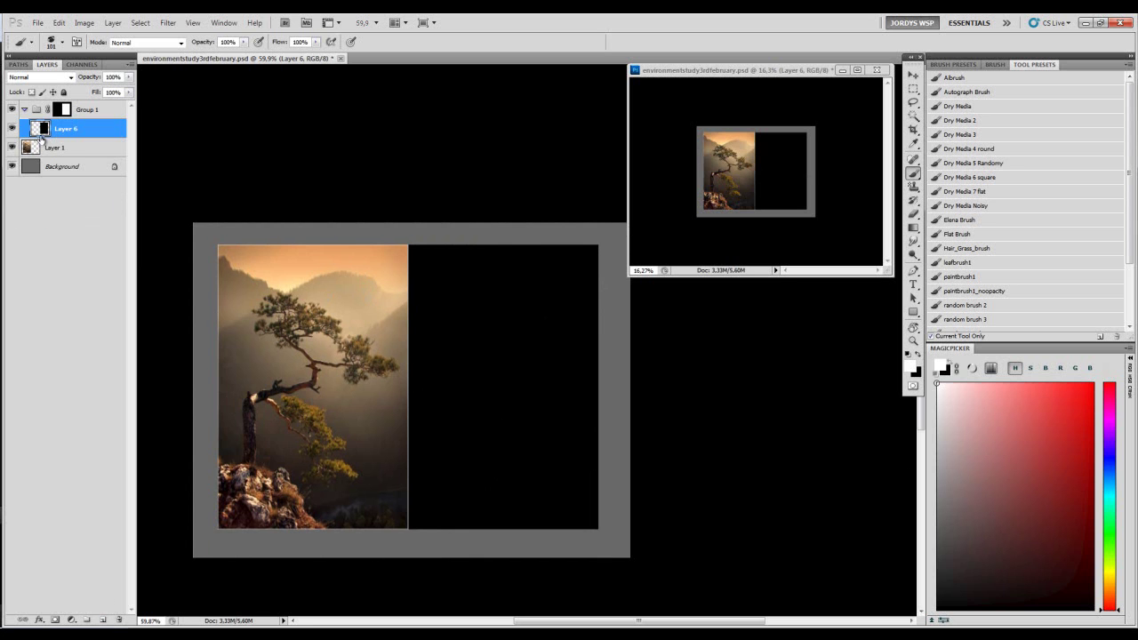
click(32, 93)
- Add three empty layers above Layer 6 in the group and delete them again
click(103, 622)
click(103, 622)
click(103, 622)
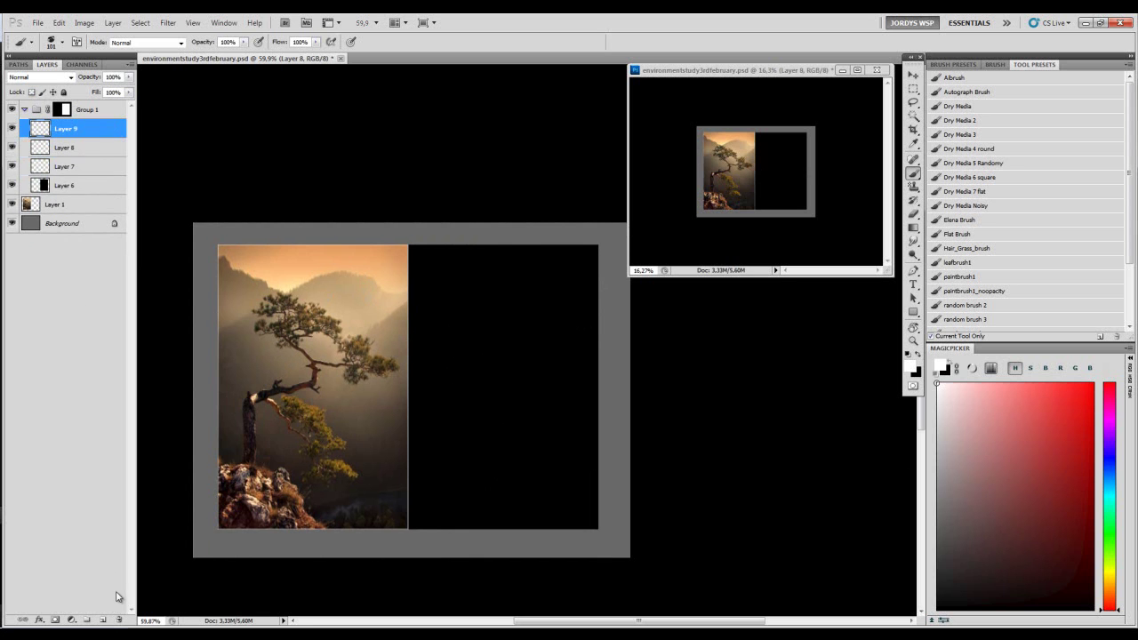
key(Delete)
key(Delete)
key(Delete)
- Activate the Brush tool with the Airbrush preset for painting on Layer 6 at a reduced view size
drag(407, 367, 407, 363)
key(z)
drag(484, 329, 447, 348)
click(447, 356)
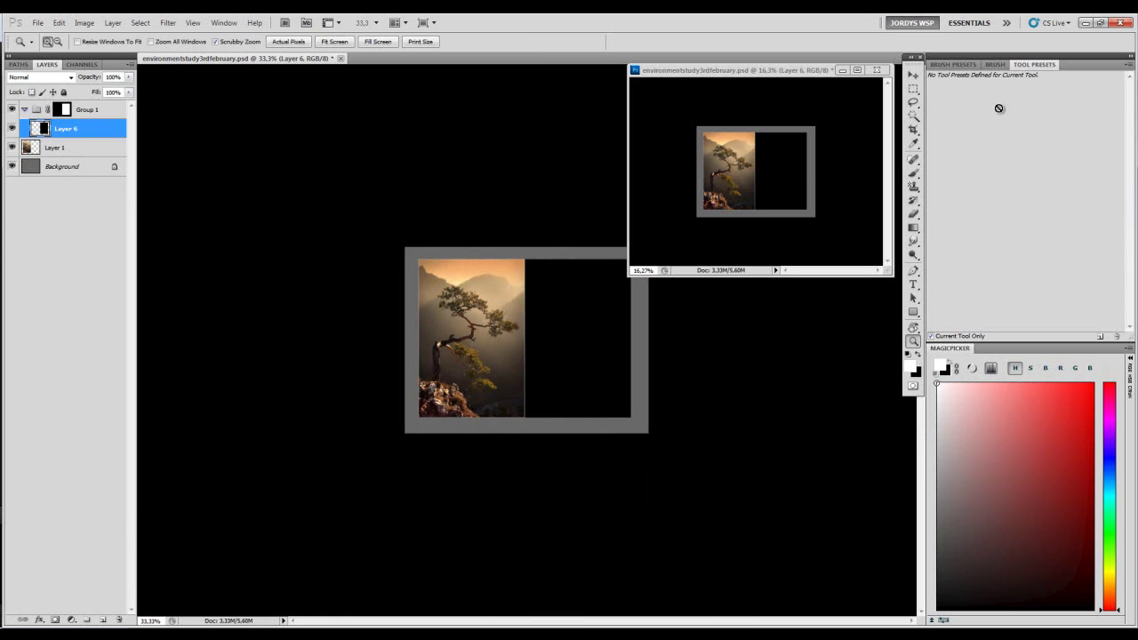
mouse_move(526, 336)
mouse_down()
mouse_move(545, 316)
mouse_move(556, 356)
mouse_up()
key(b)
click(949, 80)
- Pick a warm ochre and paint it softly over the upper half of the black painting area
click(1065, 454)
click(1108, 572)
key(ctrl+z)
click(1110, 590)
click(1015, 423)
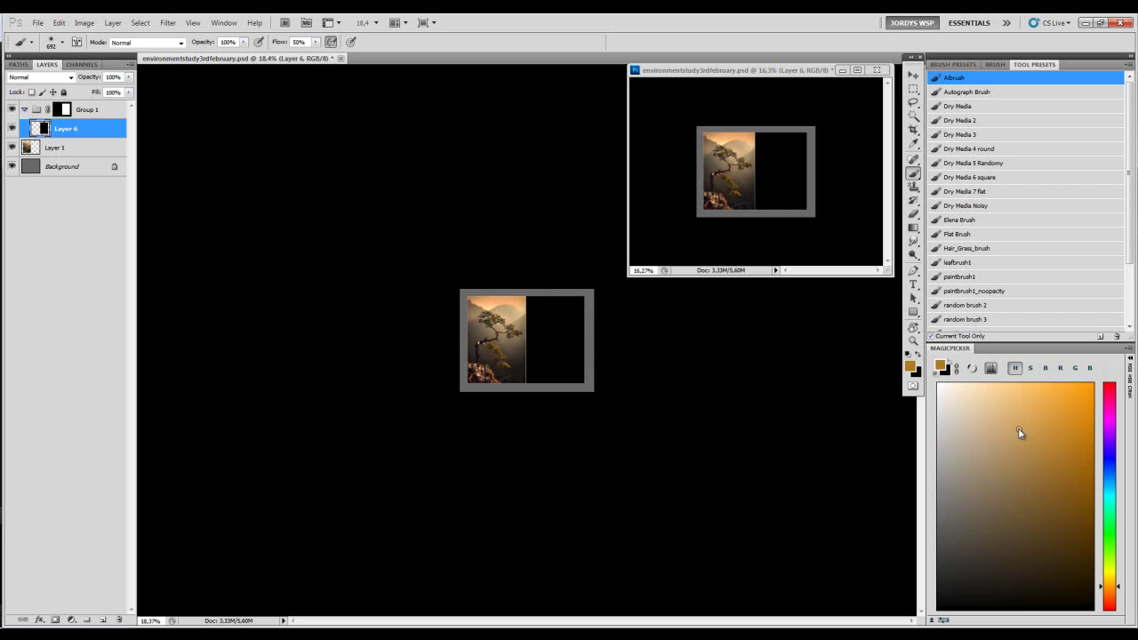
mouse_move(648, 338)
mouse_down()
mouse_move(581, 308)
mouse_move(485, 302)
mouse_up()
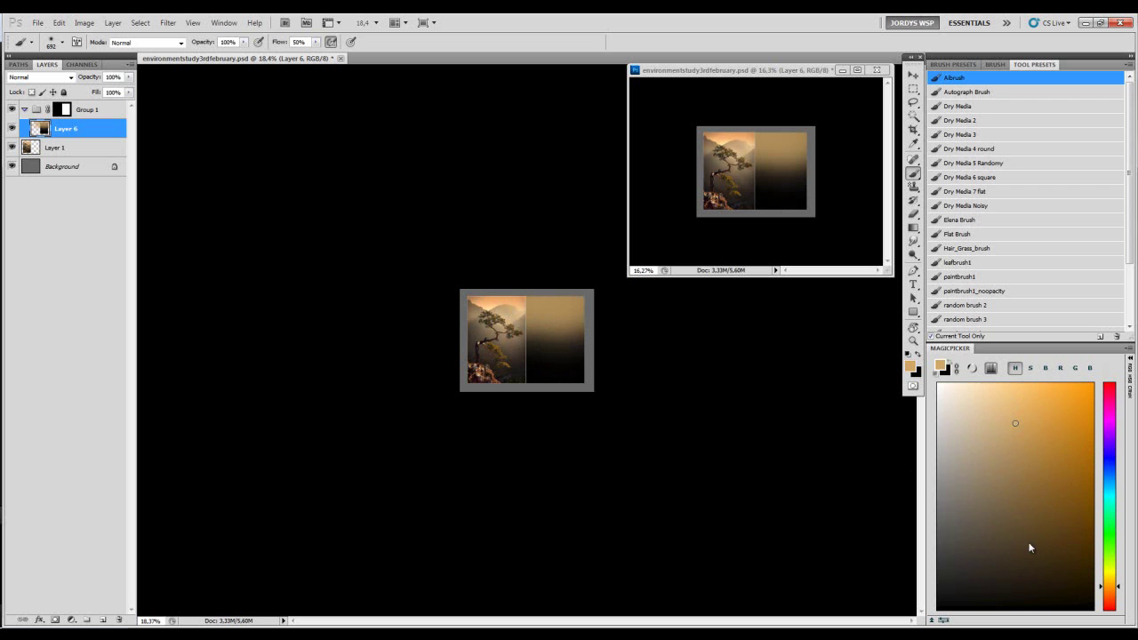
- Choose a more orange hue, reduce the brush size to 300, and tint the top edge of the painting area
click(1109, 592)
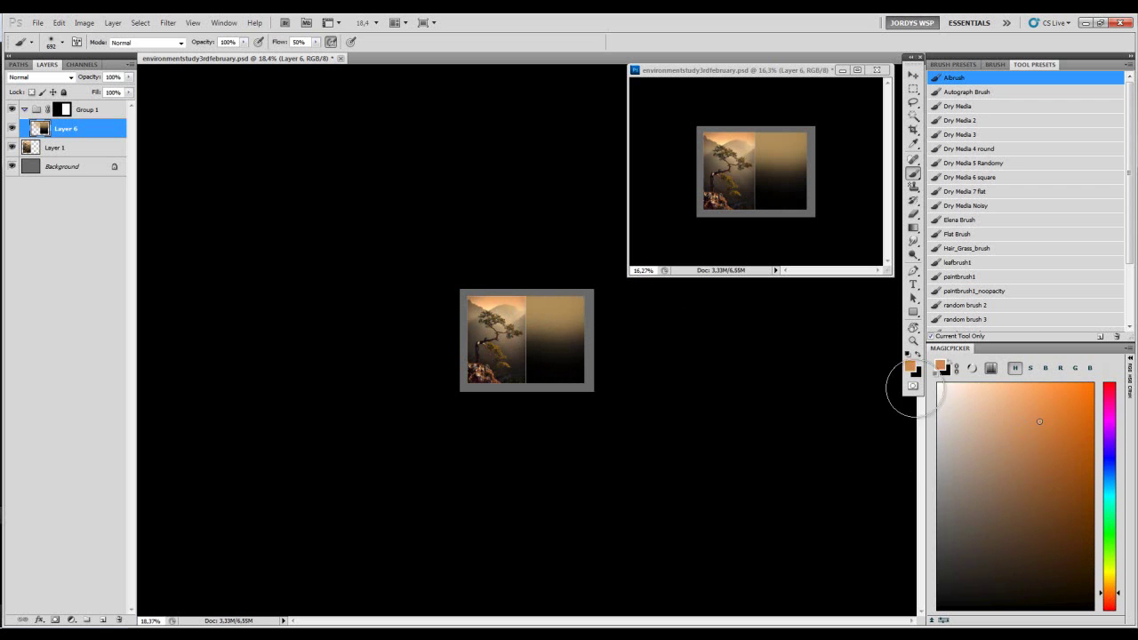
key(bracketleft)
key(bracketleft)
key(bracketleft)
key(bracketleft)
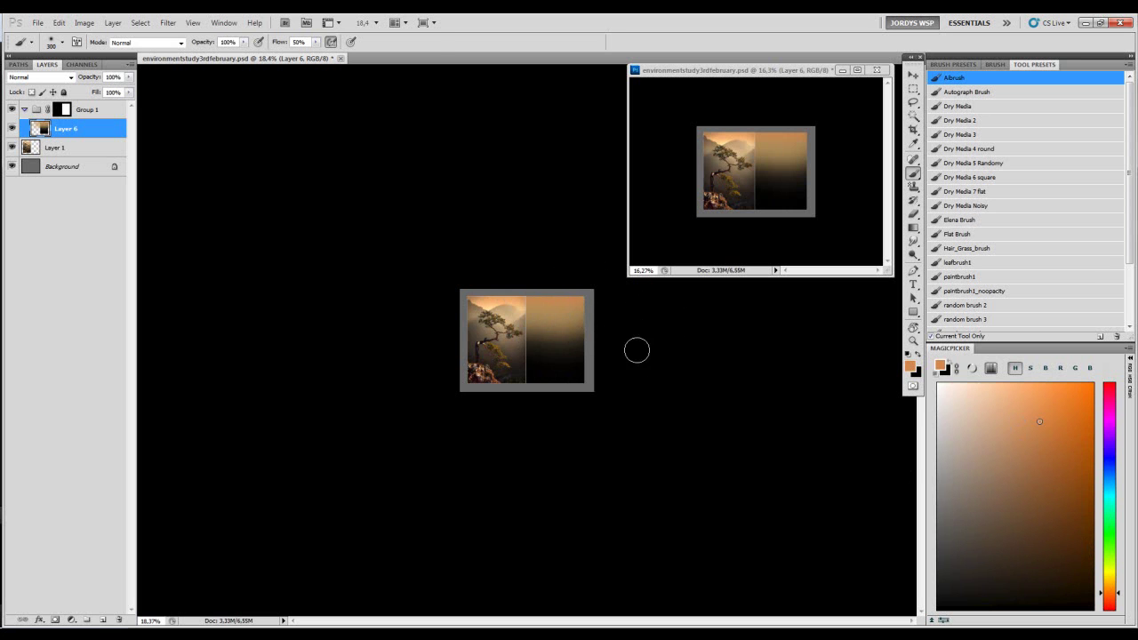
- Pick a muted grey-brown and airbrush it over the middle and lower painting area, leaving the bottom edge dark
key(z)
drag(702, 432, 656, 436)
drag(603, 380, 653, 389)
key(b)
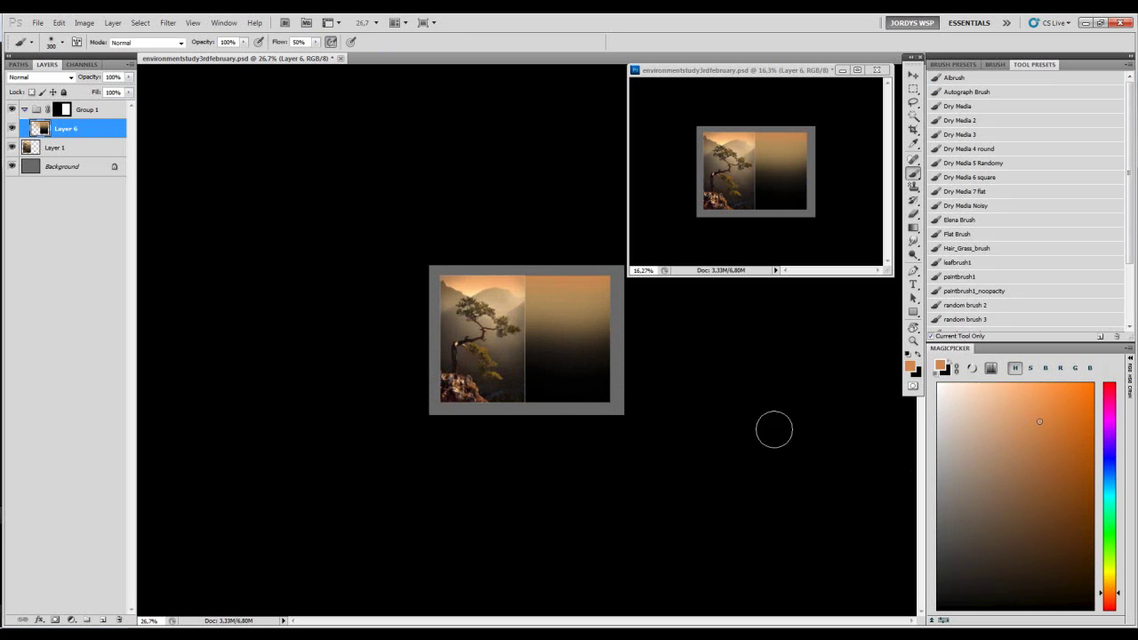
click(973, 493)
mouse_move(606, 356)
mouse_down()
mouse_move(596, 368)
mouse_move(558, 360)
mouse_up()
mouse_move(558, 360)
mouse_down()
mouse_move(582, 361)
mouse_move(517, 329)
mouse_move(604, 333)
mouse_move(524, 322)
mouse_up()
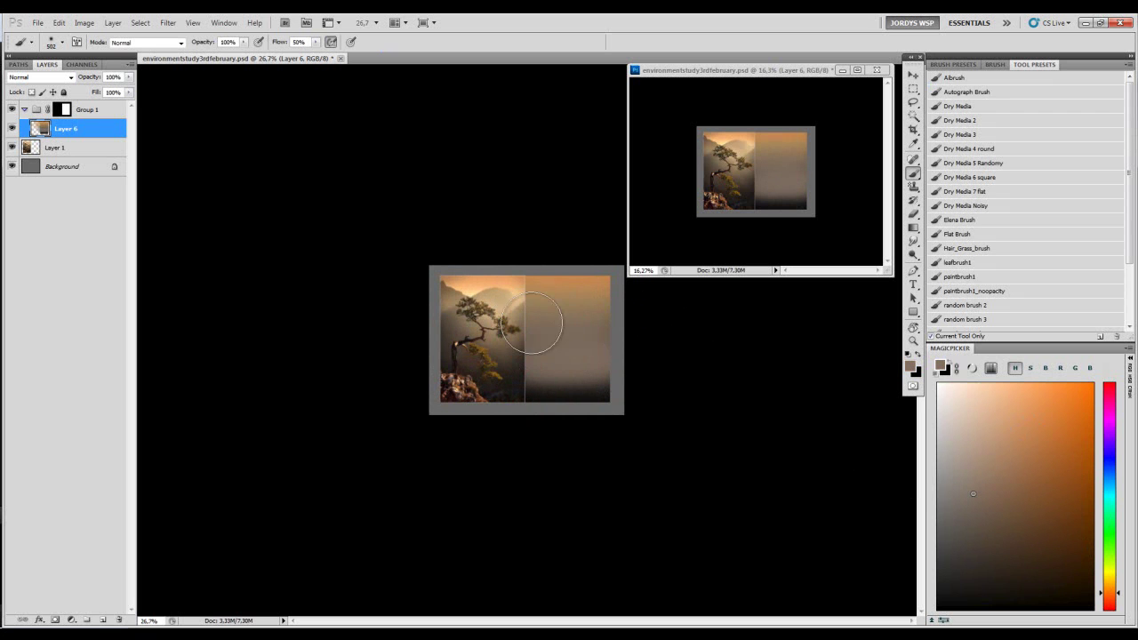
- Paint a light yellow glow across the upper sky with the brush reduced to 175, and pick a light orange
drag(1015, 396, 1011, 395)
click(1112, 585)
key([)
key([)
key([)
key([)
key([)
mouse_move(597, 293)
mouse_down()
mouse_move(513, 297)
mouse_move(641, 296)
mouse_up()
key(ctrl+z)
key([)
click(1115, 596)
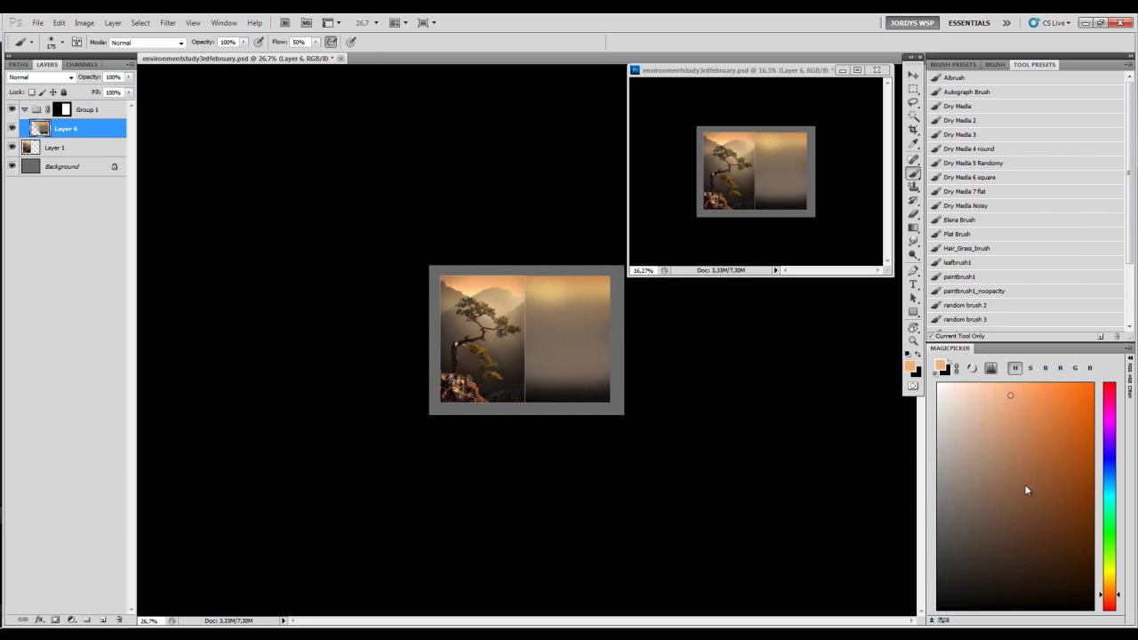
- Pick a stronger orange, enlarge the brush, and blend sampled sky tones softly down into the middle of the painting area
click(1040, 395)
key(bracketright)
key(bracketright)
key(bracketright)
key(bracketright)
alt+click(569, 301)
key(bracketright)
key(bracketright)
alt+click(585, 327)
mouse_move(587, 320)
mouse_down()
mouse_move(587, 304)
mouse_move(580, 335)
mouse_move(528, 377)
mouse_move(547, 390)
mouse_move(614, 381)
mouse_move(592, 373)
mouse_move(611, 355)
mouse_move(575, 373)
mouse_move(549, 368)
mouse_move(576, 345)
mouse_up()
- Pick dark greys and airbrush them over the lower half of the painting area, and choose a muted olive
click(984, 442)
click(958, 504)
click(970, 564)
alt+right_click(567, 363)
click(1110, 580)
click(1109, 573)
click(991, 520)
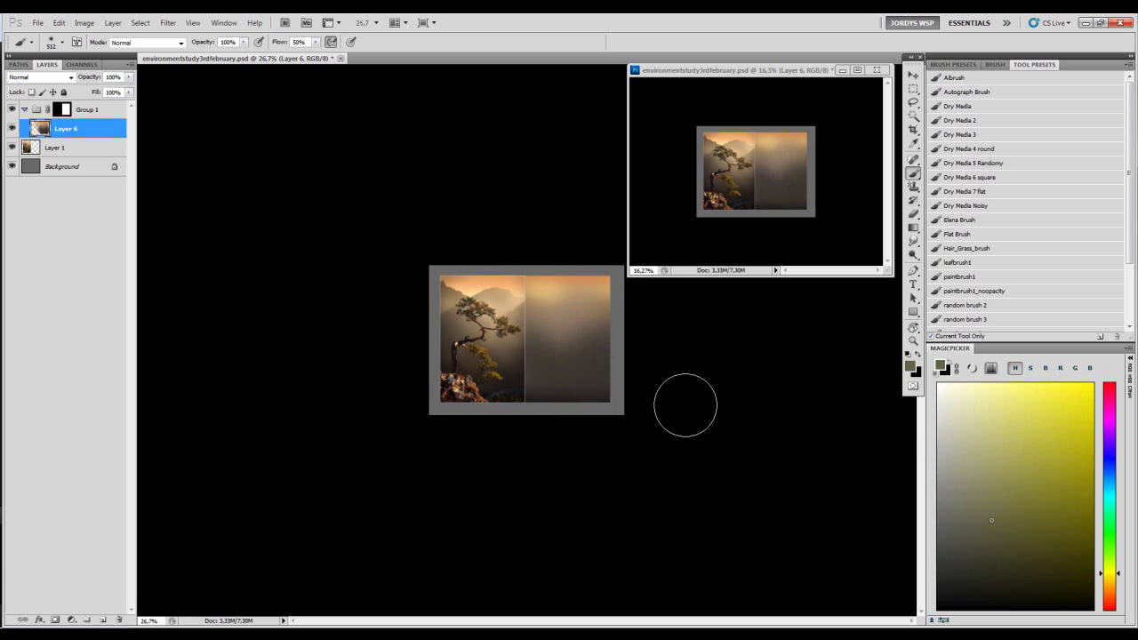
- Sample tones from the painted sky and blend them through the middle area, enlarging the brush to 707
alt+click(559, 372)
key(ctrl+z)
alt+click(589, 308)
drag(576, 347, 559, 376)
key(bracketright)
key(bracketright)
- Reduce the preview window's zoom to 6.7% and set the main canvas view to about 40.6%
key(z)
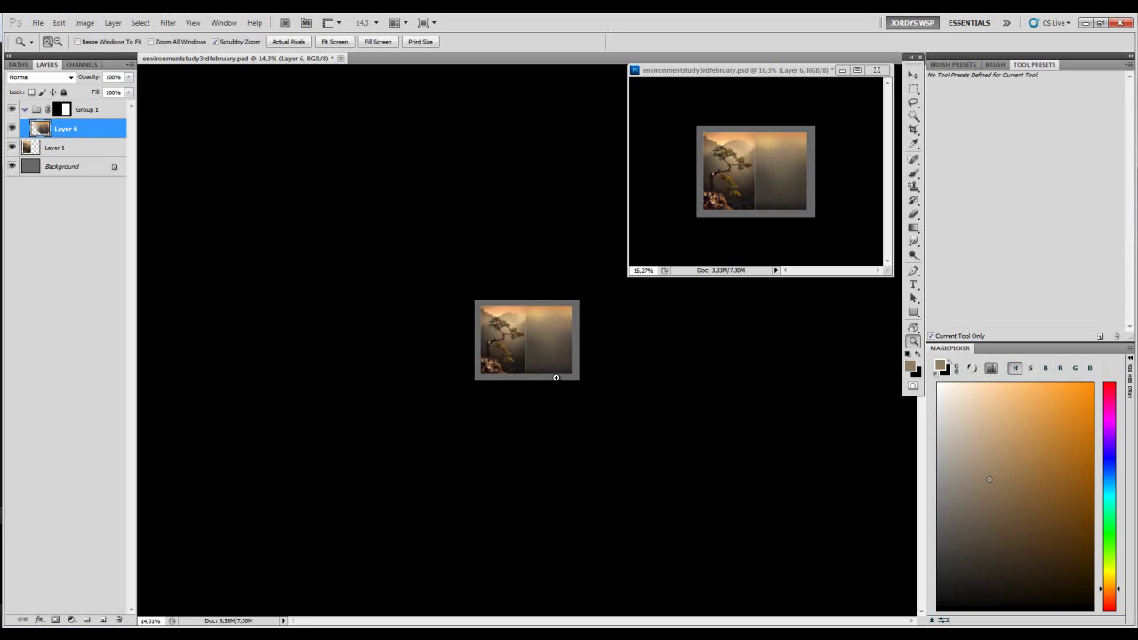
drag(793, 175, 769, 197)
drag(521, 368, 577, 336)
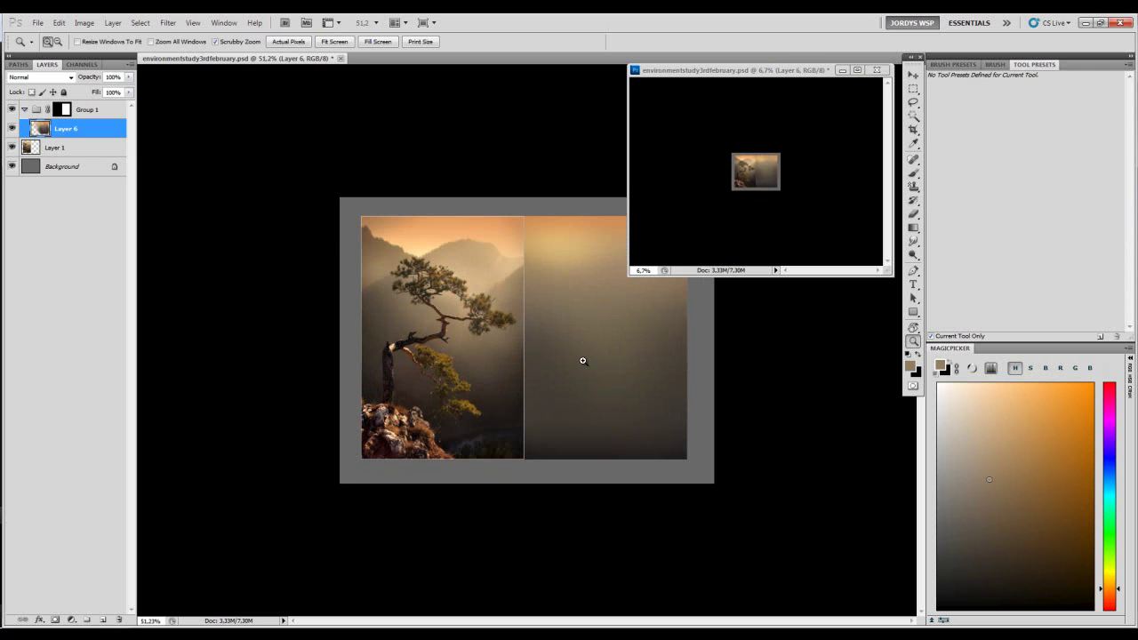
click(583, 358)
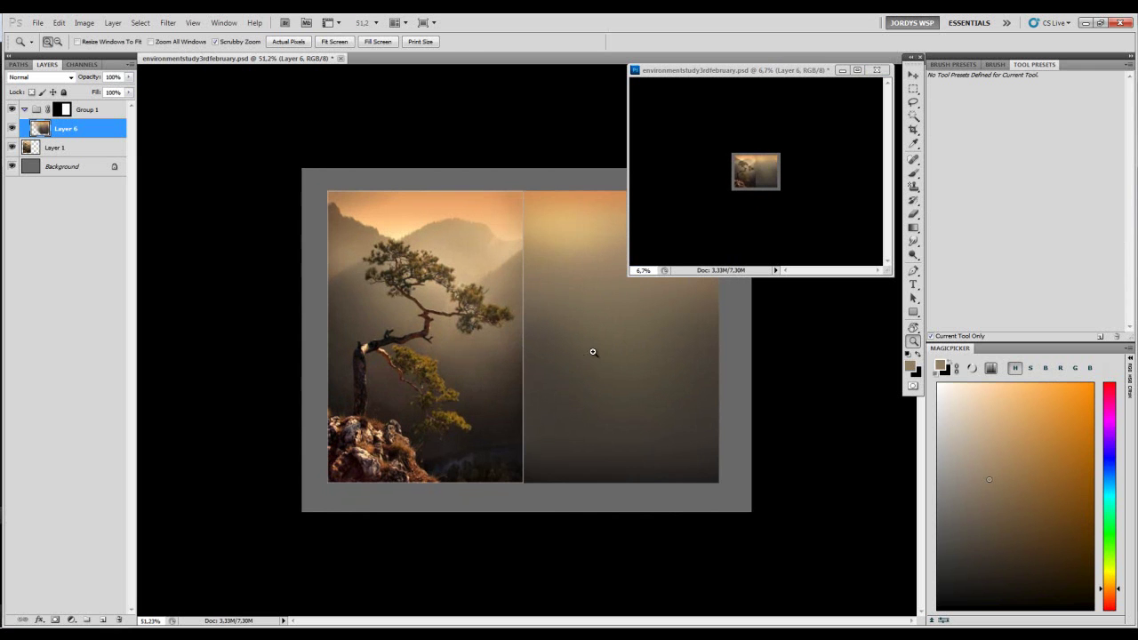
drag(596, 338, 523, 362)
key(b)
drag(480, 448, 523, 391)
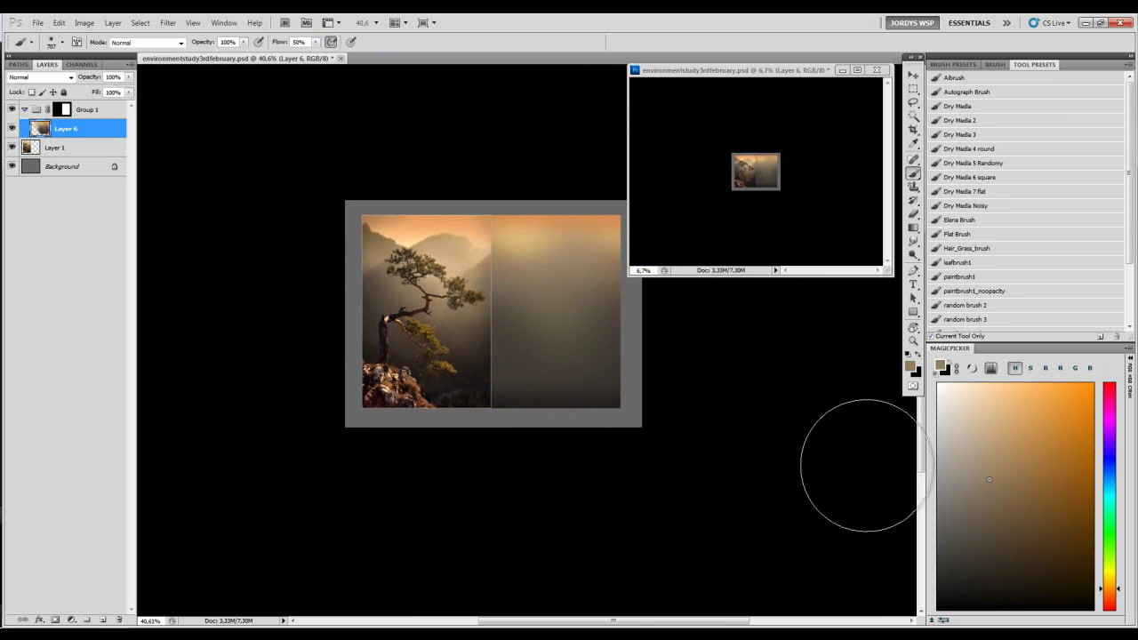
- Pick a near-black brown, adjust the brush size, and darken the lower part of the painting area with soft strokes
click(1115, 602)
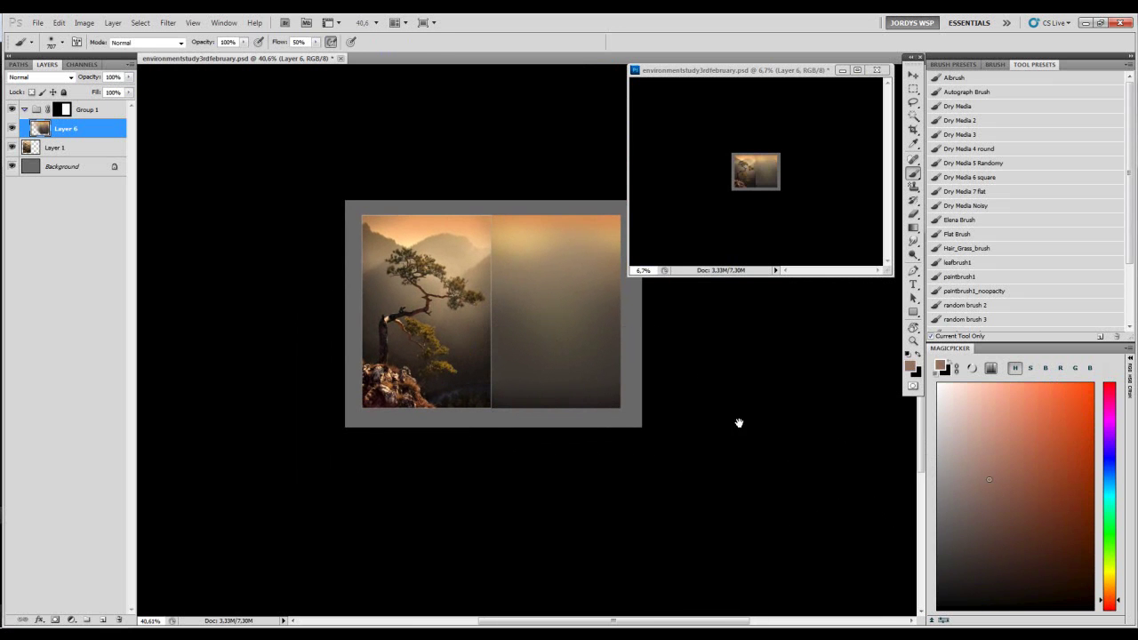
drag(757, 437, 767, 449)
alt+click(567, 404)
click(979, 573)
click(1016, 581)
key(bracketleft)
key(bracketleft)
key(bracketleft)
key(bracketleft)
key(bracketleft)
key(bracketleft)
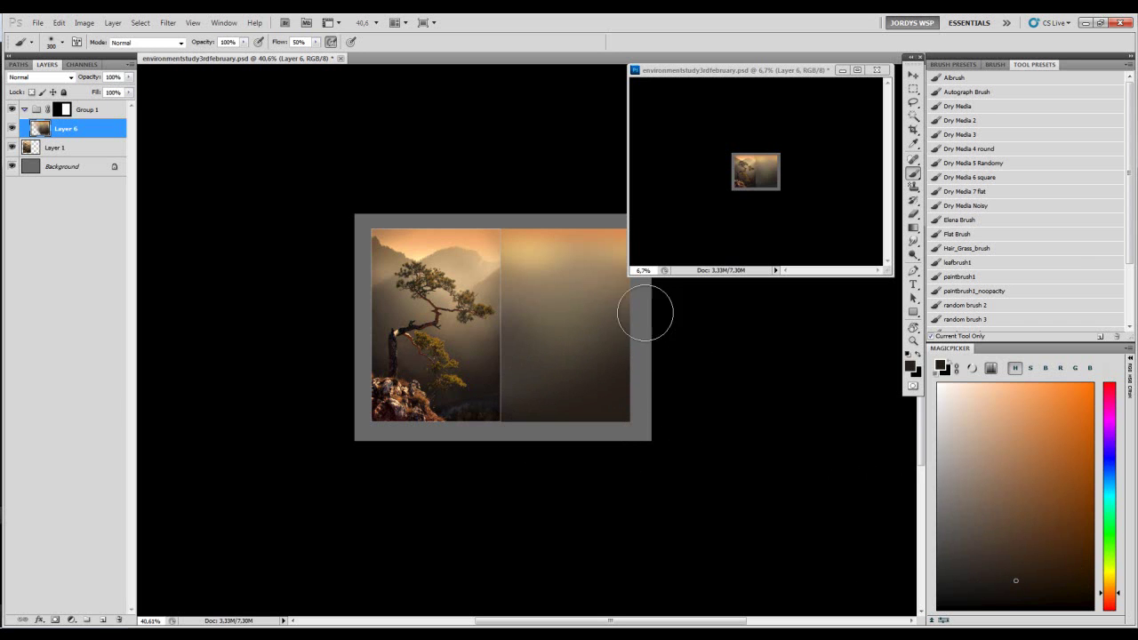
mouse_move(572, 370)
mouse_down()
mouse_move(536, 354)
mouse_move(538, 400)
mouse_move(556, 390)
mouse_move(516, 373)
mouse_move(510, 381)
mouse_move(519, 361)
mouse_move(528, 388)
mouse_move(507, 341)
mouse_move(519, 391)
mouse_move(504, 389)
mouse_move(501, 332)
mouse_move(524, 367)
mouse_up()
drag(523, 391, 544, 394)
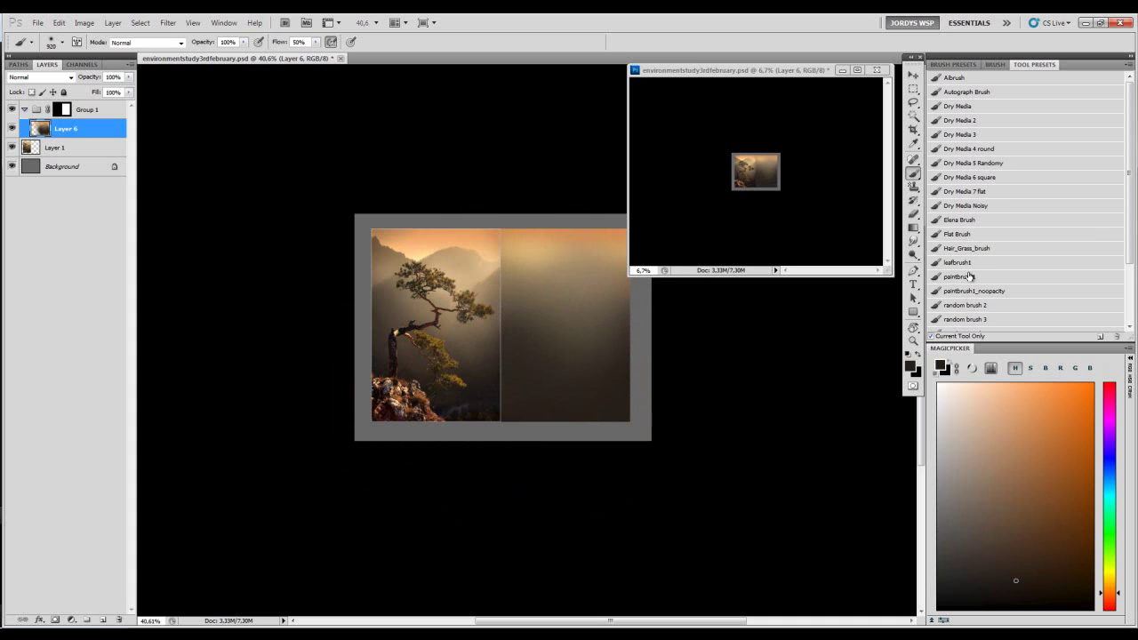
- Choose the Dry Media 4 round preset, resize the brush, and try a dark stroke at the painting area's lower-left corner
click(976, 149)
right_click(516, 353)
drag(584, 400, 580, 378)
drag(503, 386, 532, 436)
key(ctrl+z)
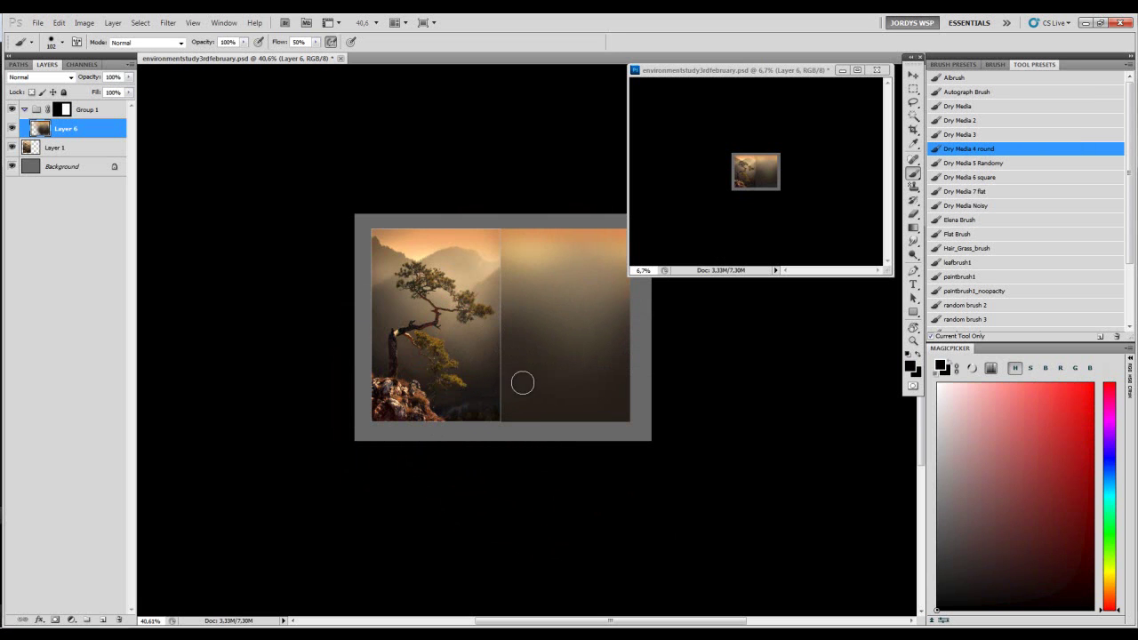
- Pick a very dark brown and paint the rock silhouette at the bottom of the painting area
click(1114, 592)
click(1025, 561)
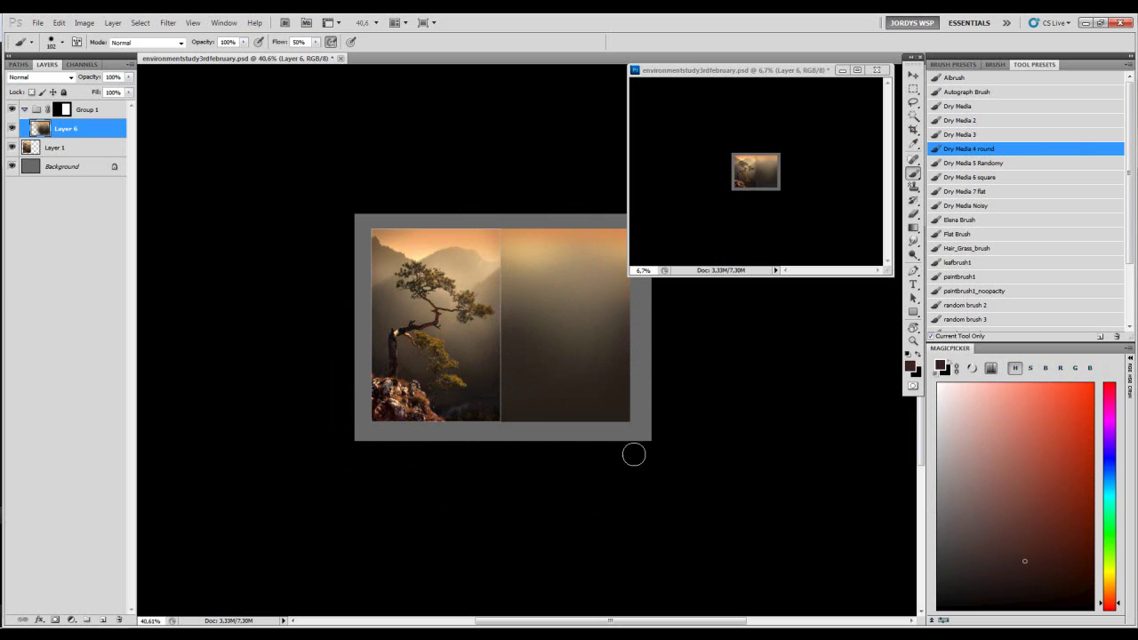
click(1021, 590)
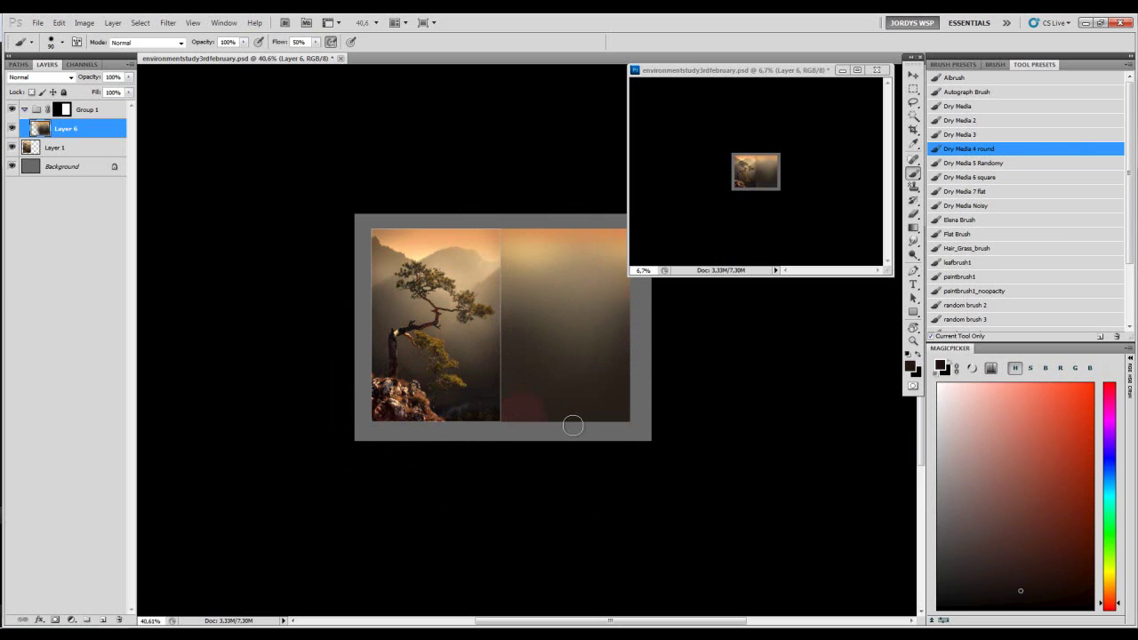
drag(1103, 601, 1103, 594)
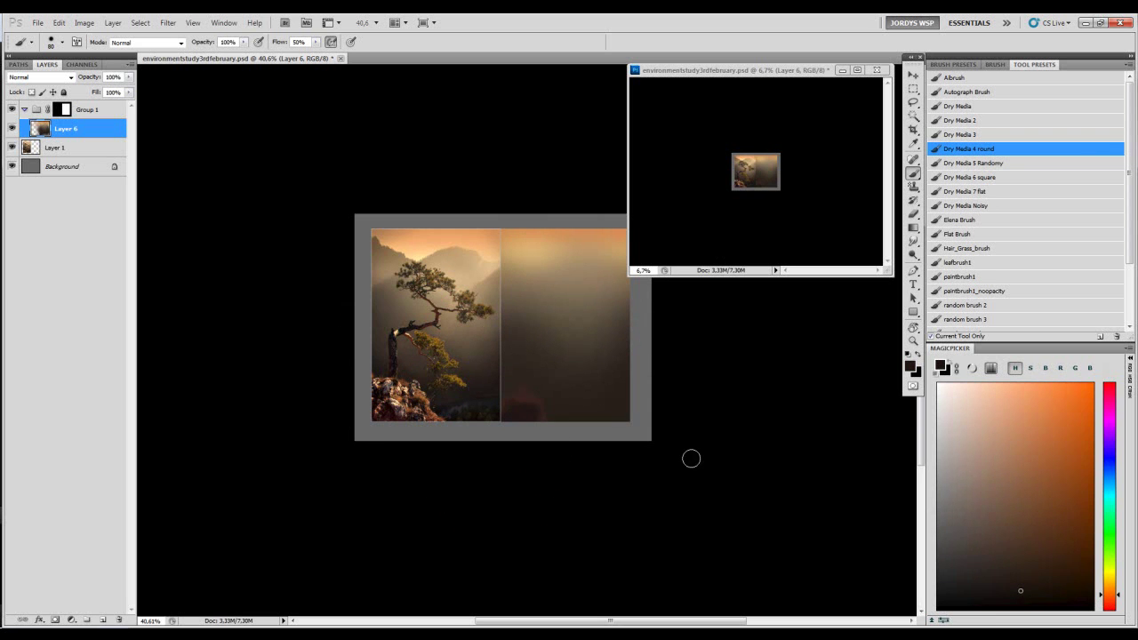
mouse_move(511, 424)
mouse_down()
mouse_move(516, 397)
mouse_move(551, 421)
mouse_move(533, 398)
mouse_up()
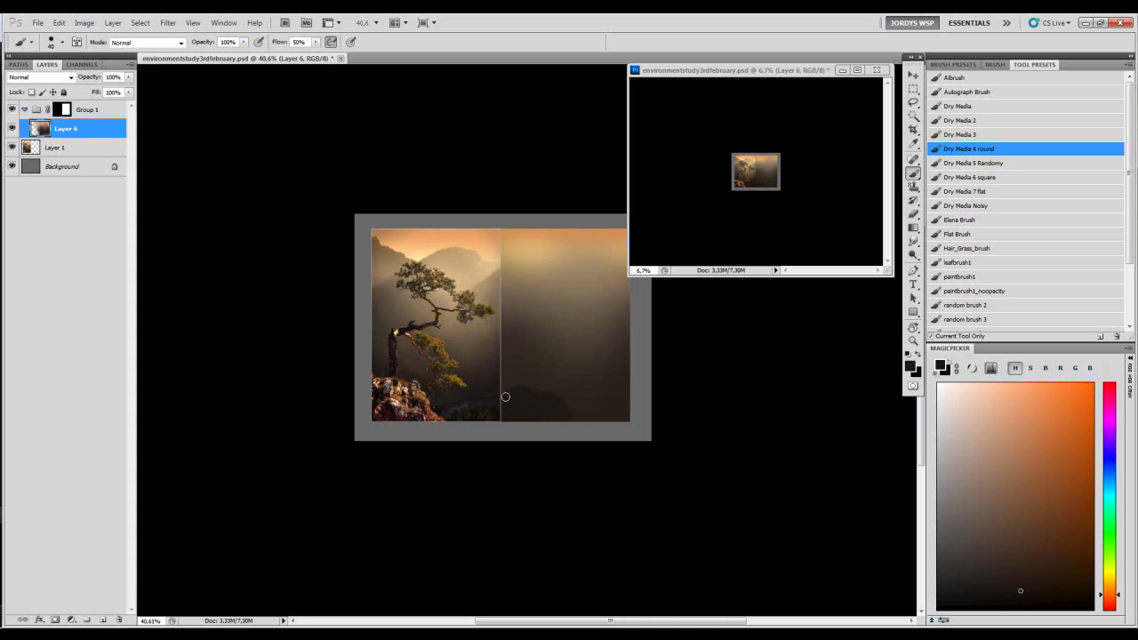
- Pick a near-black brown and paint the tree's trunk and main branches rising from the rock with a small brush
alt+click(575, 391)
click(1029, 600)
mouse_move(526, 364)
mouse_down()
mouse_move(519, 332)
mouse_move(524, 366)
mouse_move(571, 321)
mouse_up()
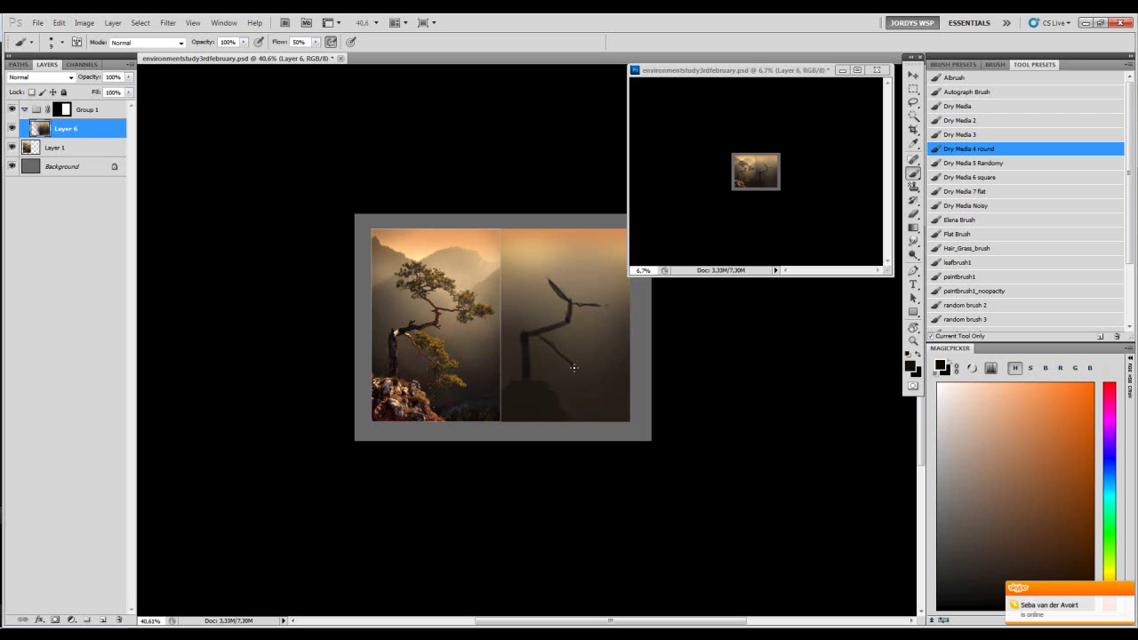
- Sample the dark trunk and nearby background tones and rework the background around the trunk
alt+click(519, 342)
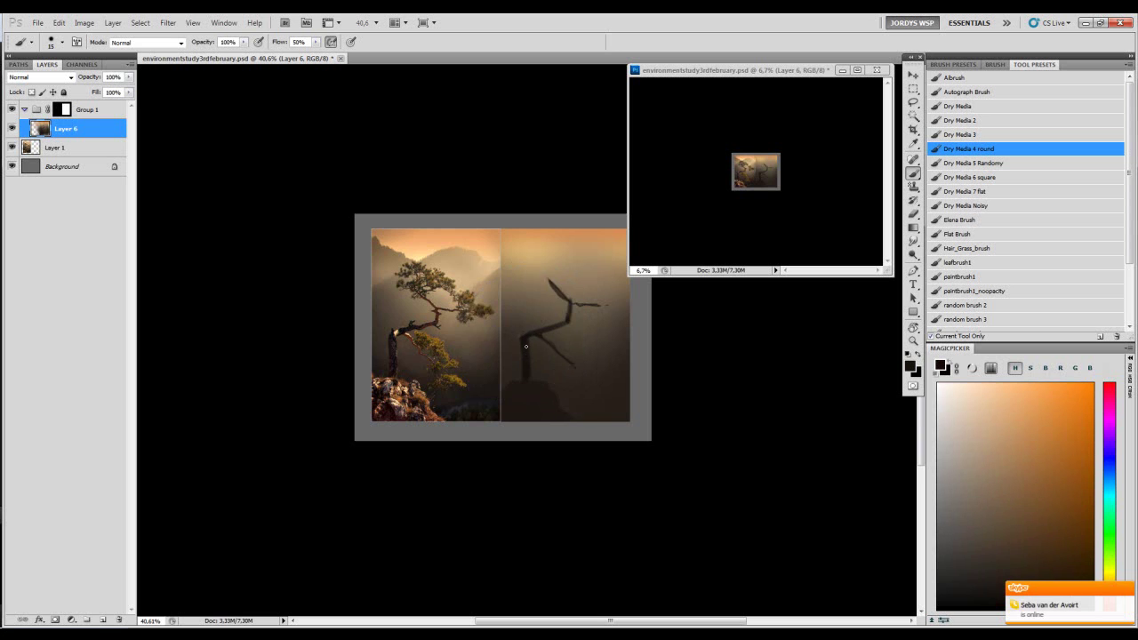
alt+click(526, 329)
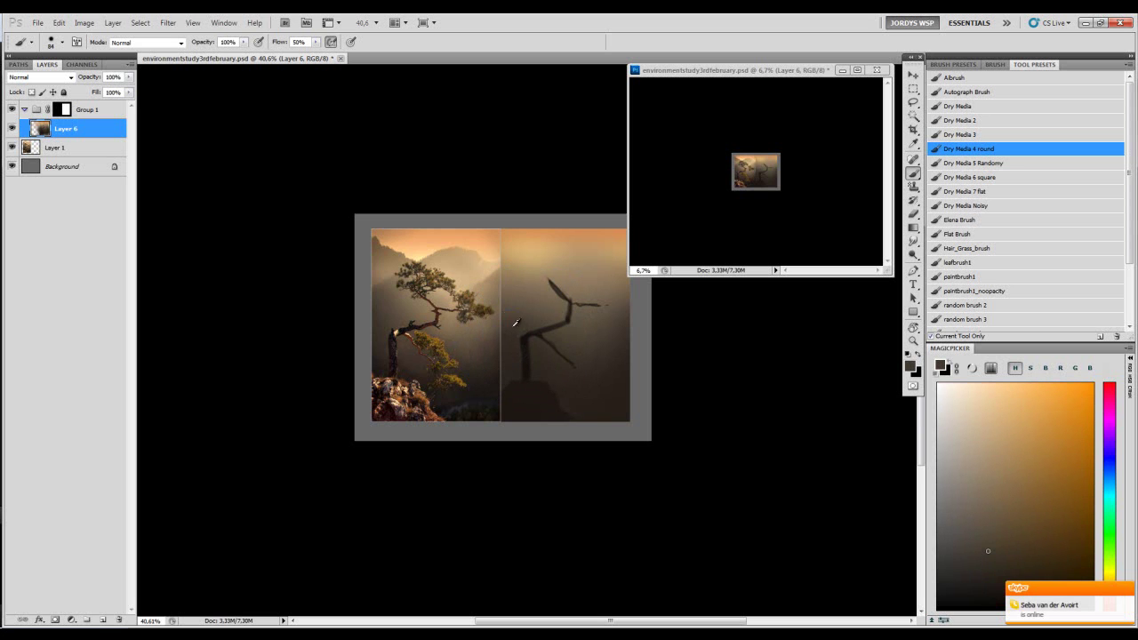
right_click(544, 315)
key(Tab)
alt+click(509, 341)
key(z)
mouse_move(393, 333)
mouse_down()
mouse_move(479, 366)
mouse_move(421, 346)
mouse_up()
drag(497, 405, 530, 408)
mouse_move(530, 395)
mouse_down()
mouse_move(528, 383)
mouse_move(500, 393)
mouse_up()
key(b)
drag(483, 331, 438, 393)
- Resize the brush, sample a dark background brown, and soften the trunk's left edge
key(bracketleft)
key(bracketleft)
mouse_move(387, 356)
mouse_down()
mouse_move(365, 291)
mouse_move(375, 304)
mouse_move(322, 319)
mouse_move(441, 280)
mouse_move(405, 378)
mouse_up()
key(bracketleft)
key(bracketleft)
key(z)
drag(436, 369, 421, 316)
drag(444, 270, 356, 329)
alt+click(403, 315)
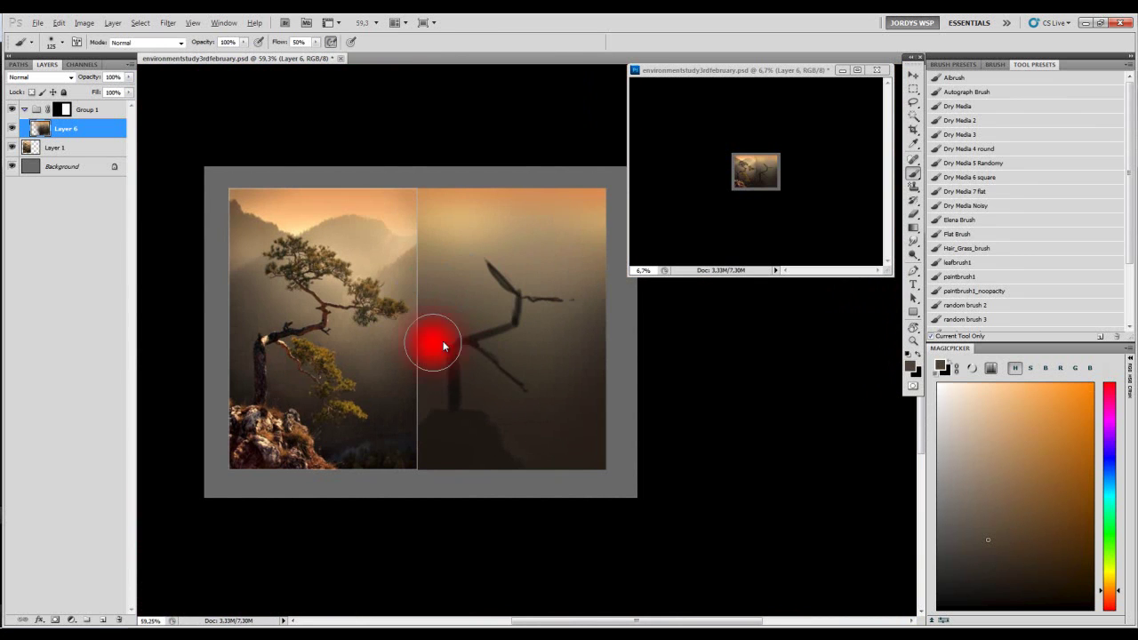
drag(448, 355, 453, 352)
key(bracketleft)
key(bracketleft)
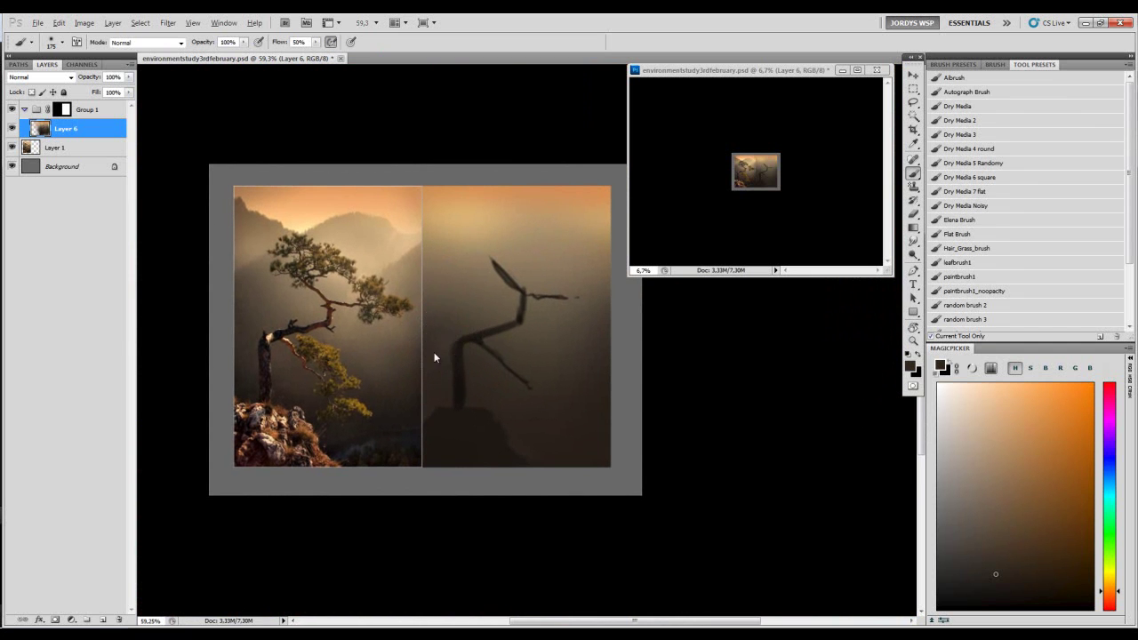
- Sample the lighter haze above the trunk, enlarge the brush, and soften the background around the trunk's bend
alt+click(440, 307)
key(bracketright)
key(bracketright)
key(bracketright)
drag(477, 348, 499, 332)
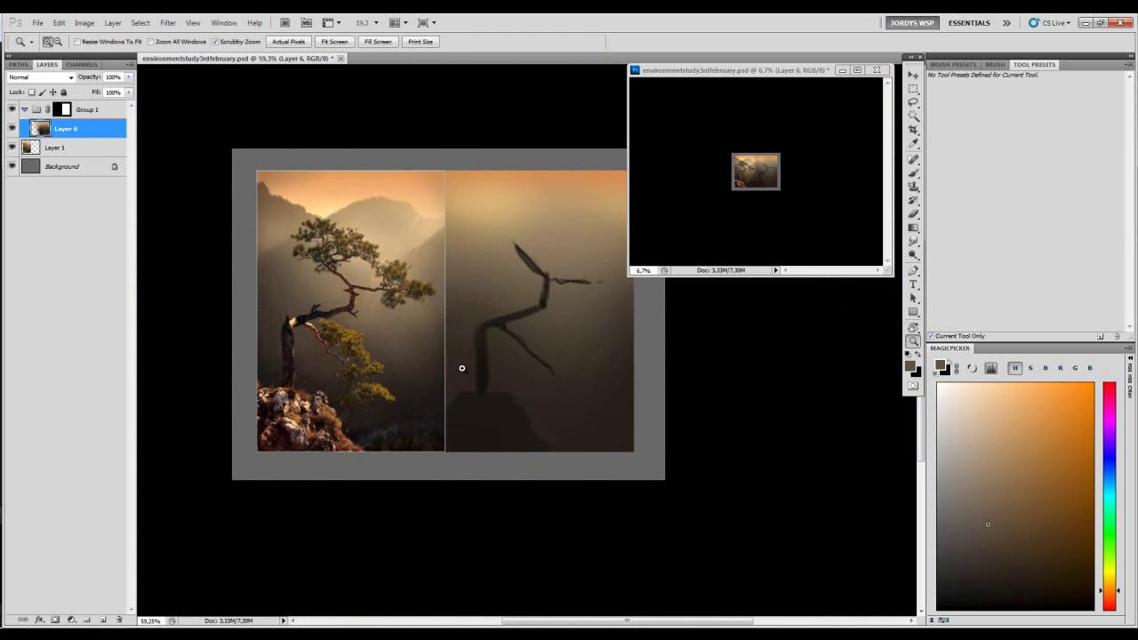
drag(457, 370, 479, 368)
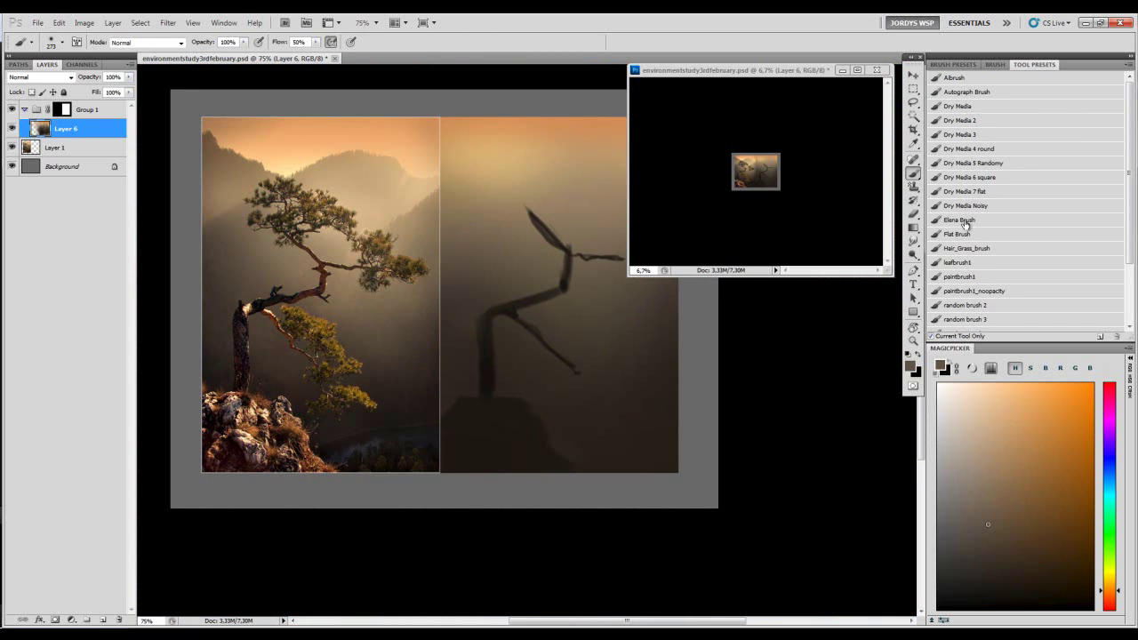
- Choose the Dry Media 6 square preset, sample the dark trunk colour, and reshape the trunk's right side with a size 25 brush
click(953, 178)
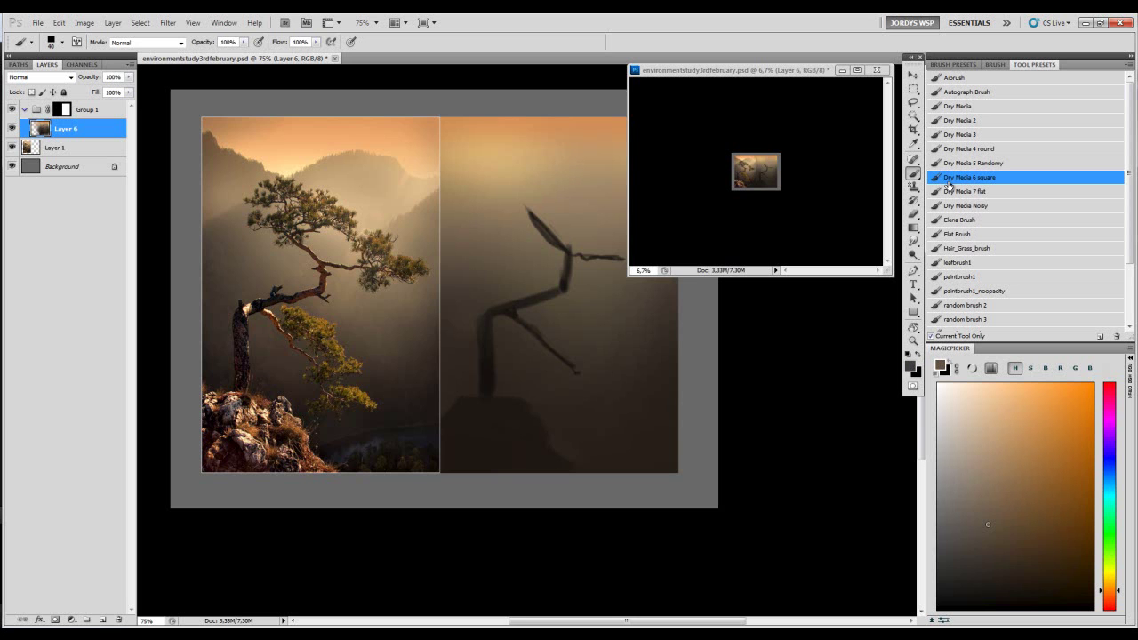
alt+click(487, 331)
key(d)
alt+click(486, 354)
key(bracketleft)
key(bracketleft)
key(bracketleft)
drag(494, 344, 494, 372)
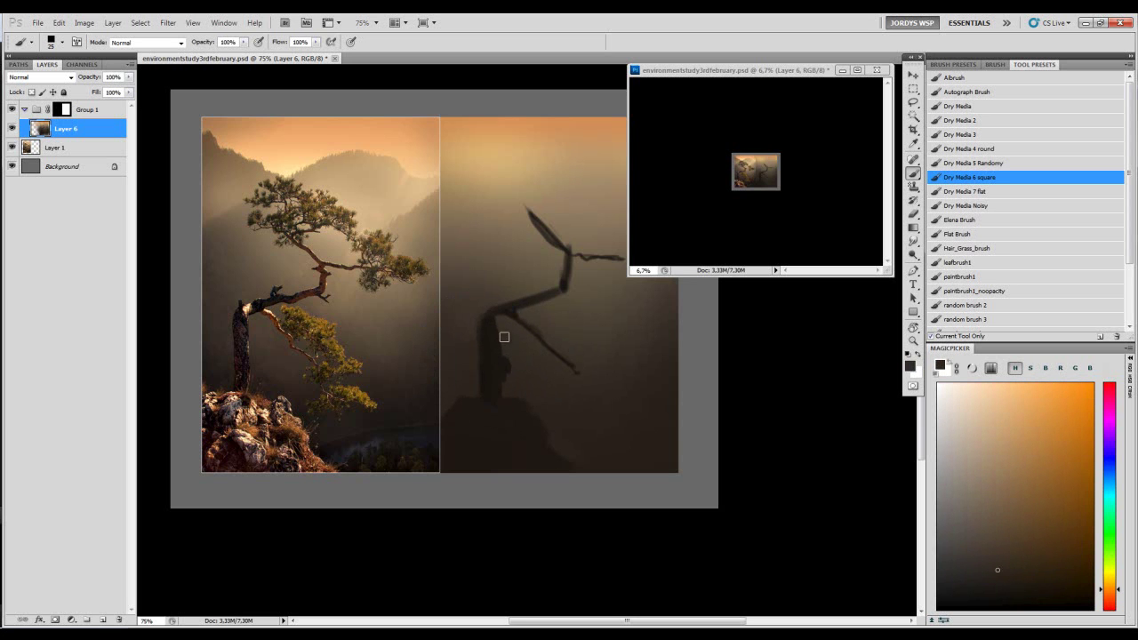
alt+click(509, 329)
key(z)
drag(504, 371, 539, 350)
drag(525, 270, 518, 305)
key(d)
key(bracketleft)
key(bracketleft)
key(bracketleft)
mouse_move(452, 117)
mouse_down()
mouse_move(530, 357)
mouse_move(471, 525)
mouse_up()
key(ctrl+z)
key(z)
drag(537, 338, 508, 360)
key(e)
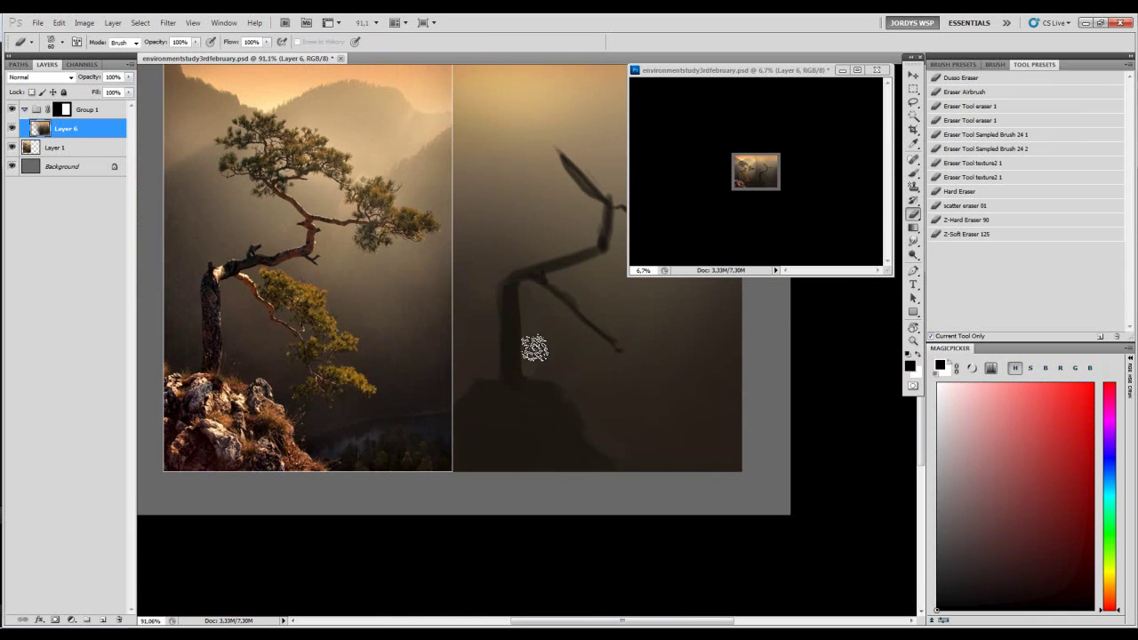
drag(539, 314, 540, 374)
key(ctrl+z)
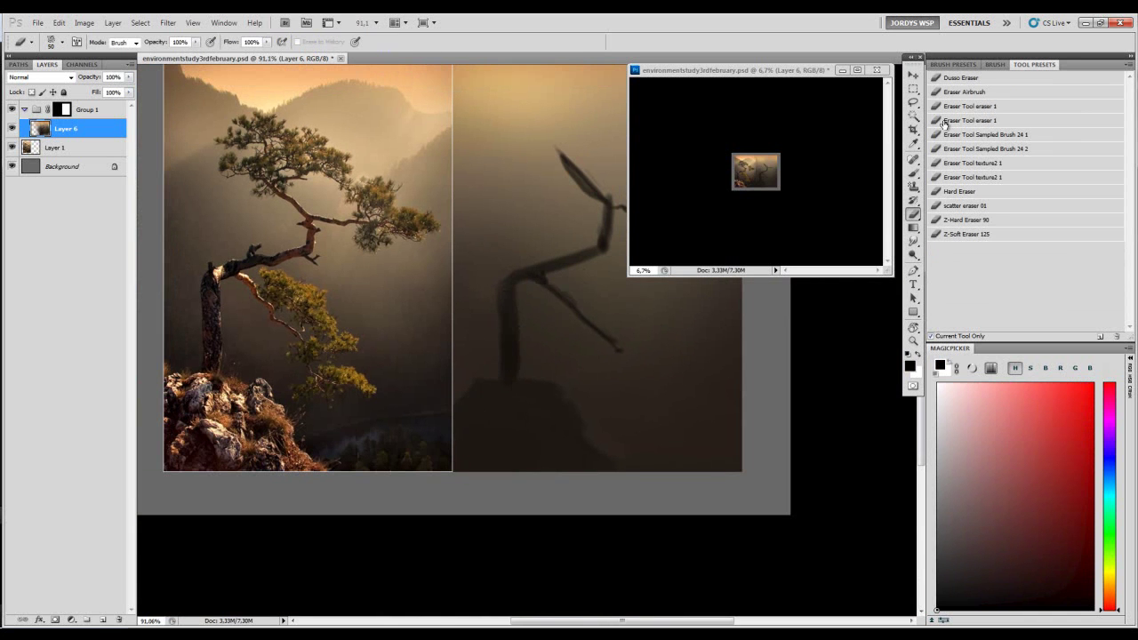
- Choose the Airbrush preset and toggle Layer 6 off and on to check the painted layer
key(b)
click(981, 80)
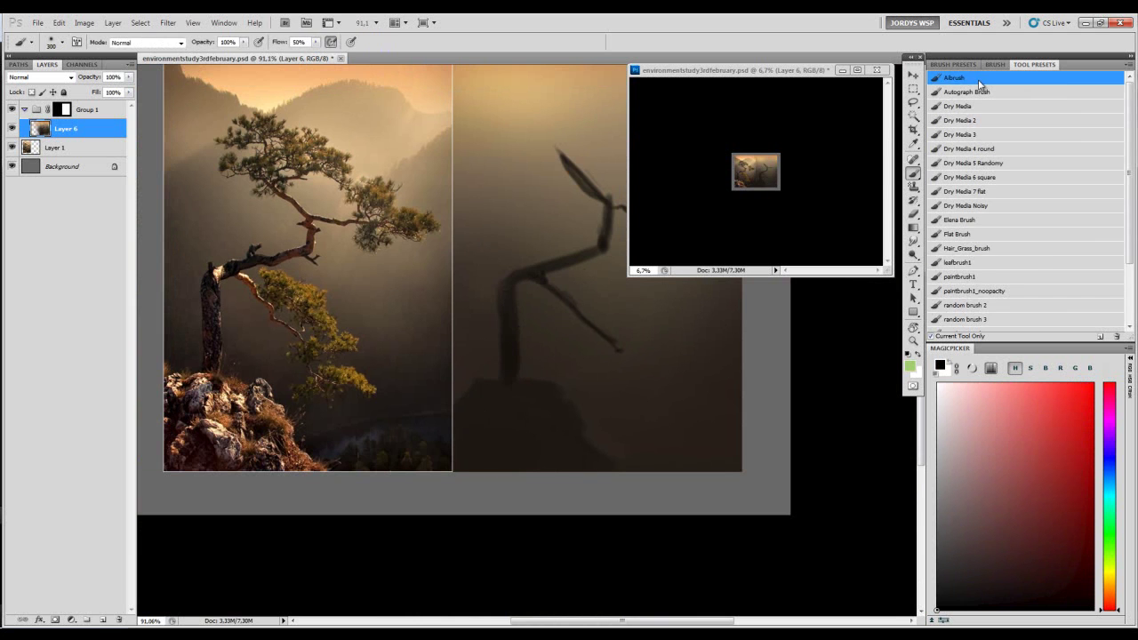
key(z)
mouse_move(545, 315)
mouse_down()
mouse_move(458, 326)
mouse_move(470, 323)
mouse_up()
key(e)
click(11, 131)
click(12, 131)
- Sample warm haze tones from the painted sky and airbrush them over the upper branches to thin and fade them
key(z)
key(b)
alt+click(491, 258)
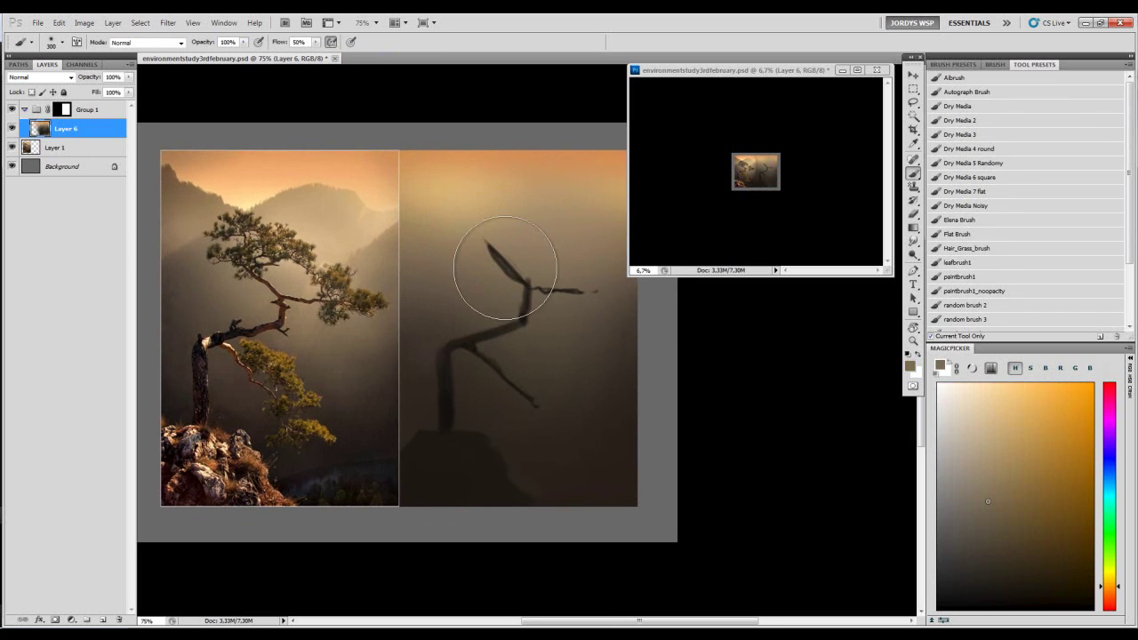
drag(497, 259, 521, 285)
drag(495, 260, 516, 266)
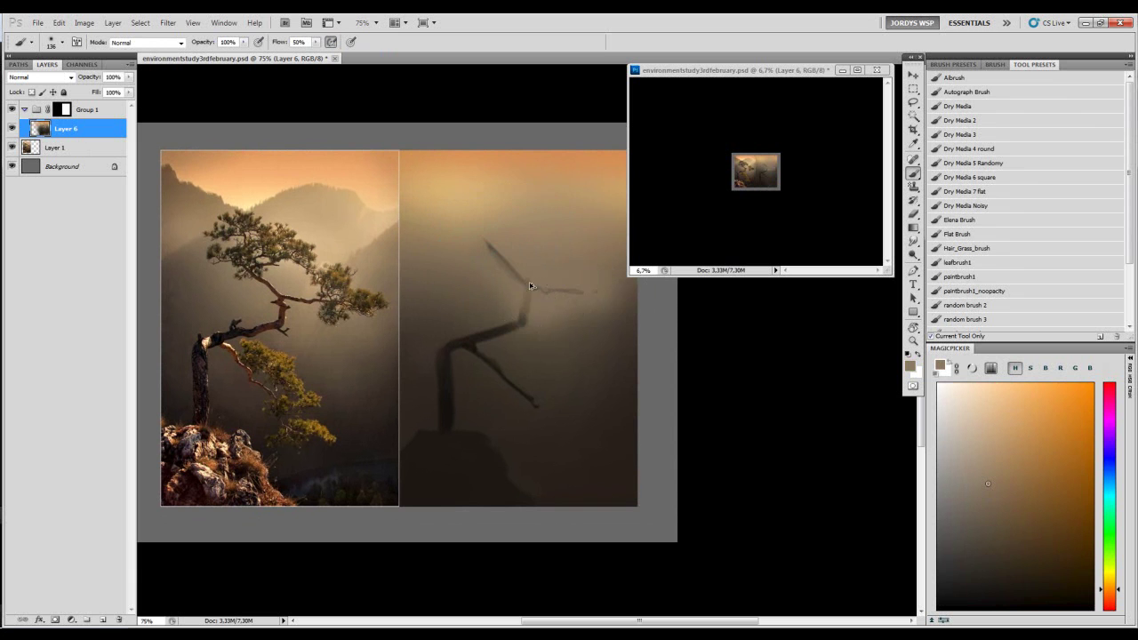
alt+click(558, 304)
drag(556, 310, 522, 320)
- Sample darker background browns and airbrush over the trunk, lower branch and rock with a large brush to fade them
alt+click(518, 348)
mouse_move(462, 356)
mouse_down()
mouse_move(471, 382)
mouse_move(490, 388)
mouse_move(461, 391)
mouse_up()
drag(514, 367, 532, 362)
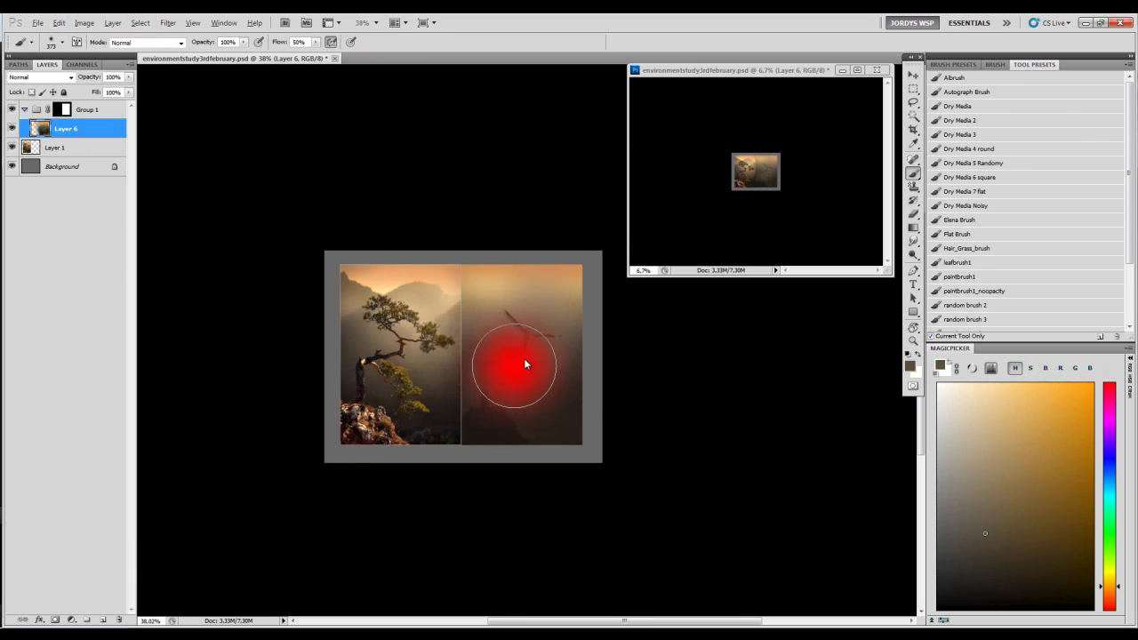
alt+click(494, 399)
key(bracketleft)
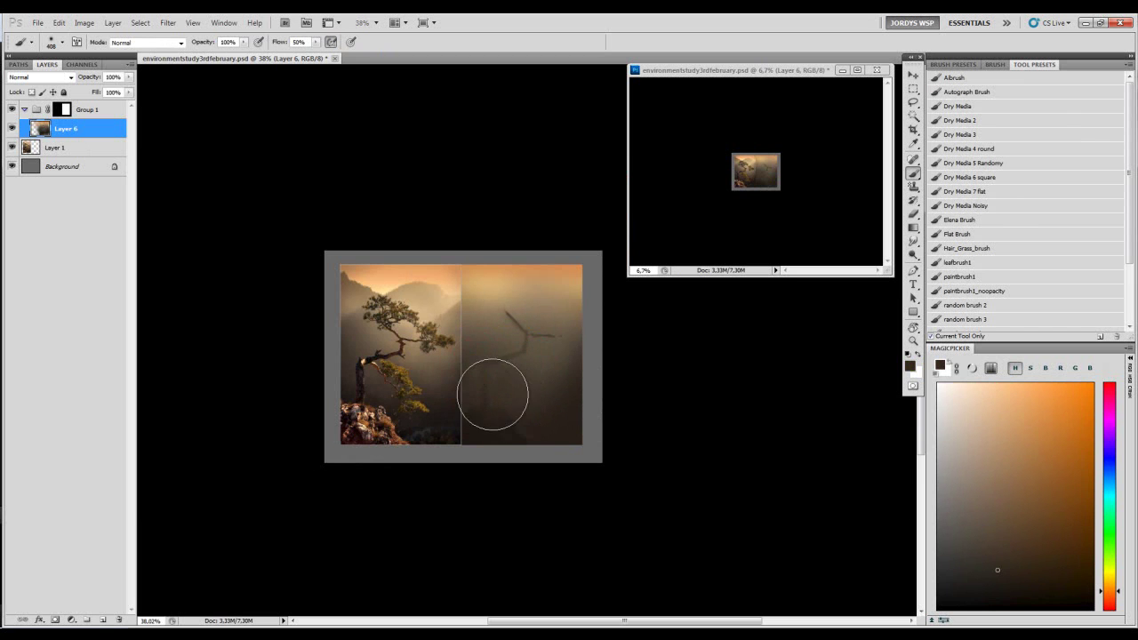
- Enlarge the preview window's zoom to 11.5% and return to the brush
key(z)
drag(747, 198, 782, 175)
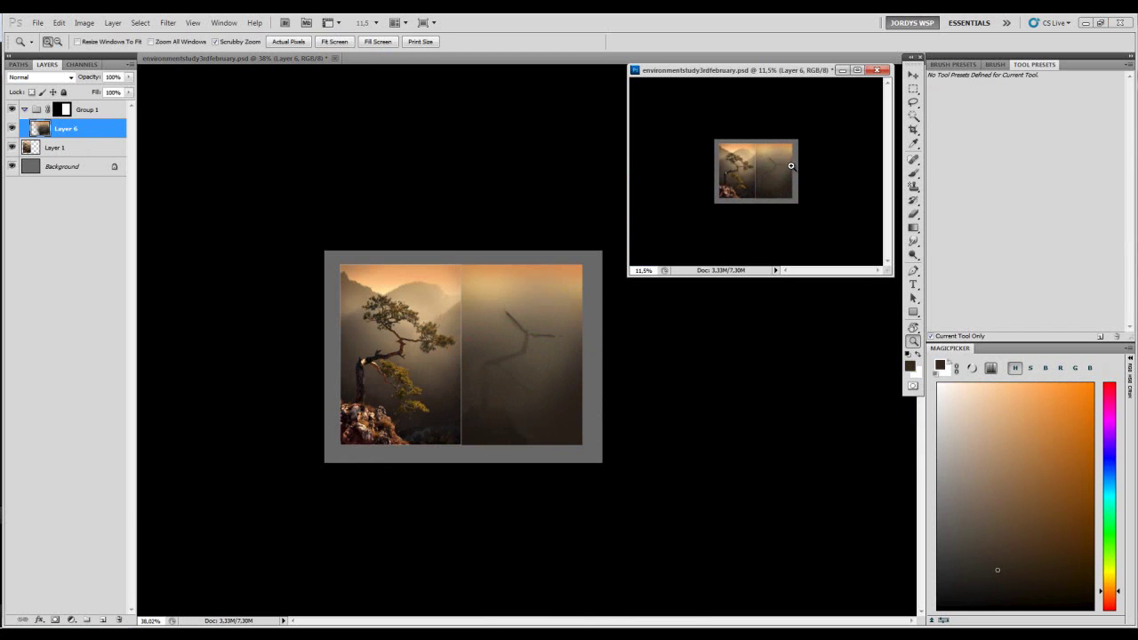
key(b)
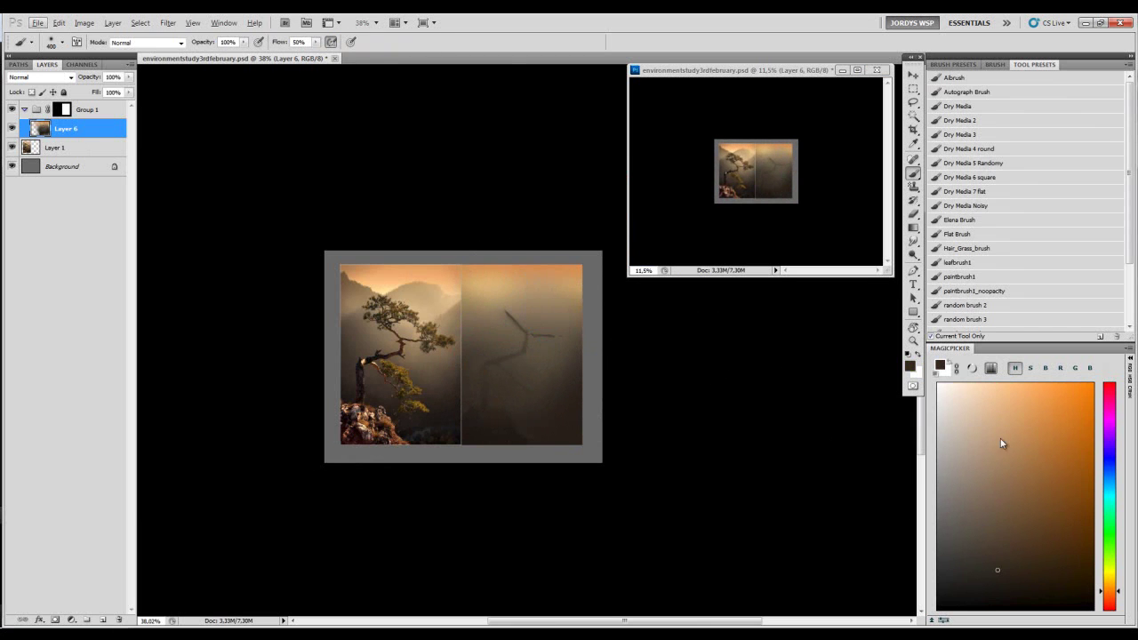
- Pick a light peach, reduce the brush size to 90, and paint soft highlights across the upper sky
click(1014, 408)
key(bracketleft)
key(bracketleft)
key(bracketleft)
key(bracketleft)
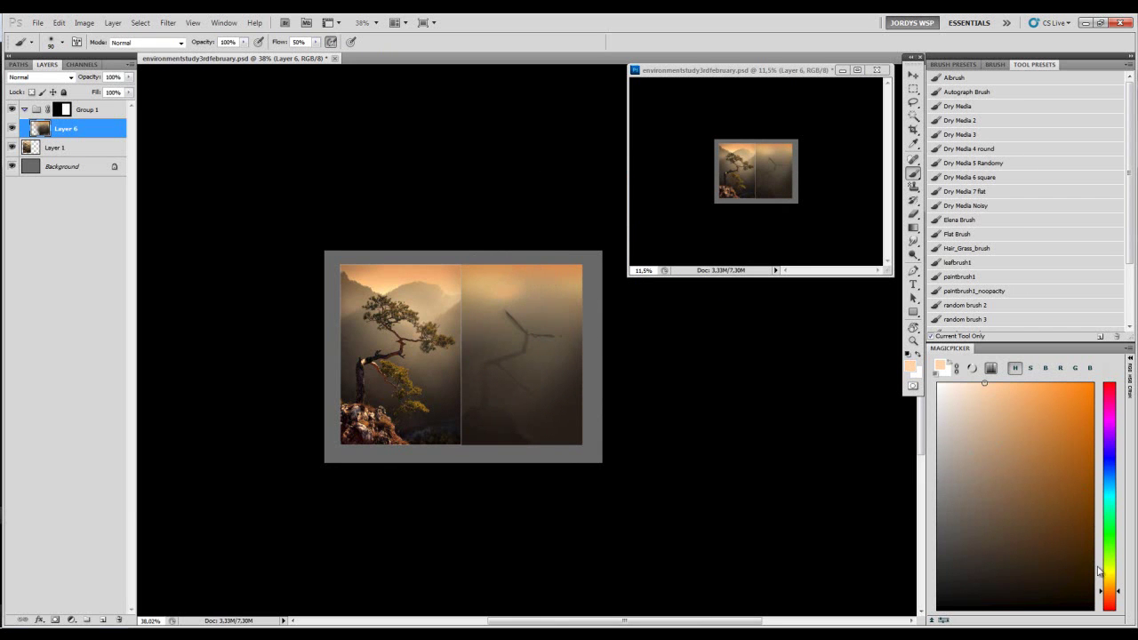
- Paint a pale yellow glow in the upper-left sky at size 175, and soften it with a sampled tan at size 150
click(1109, 581)
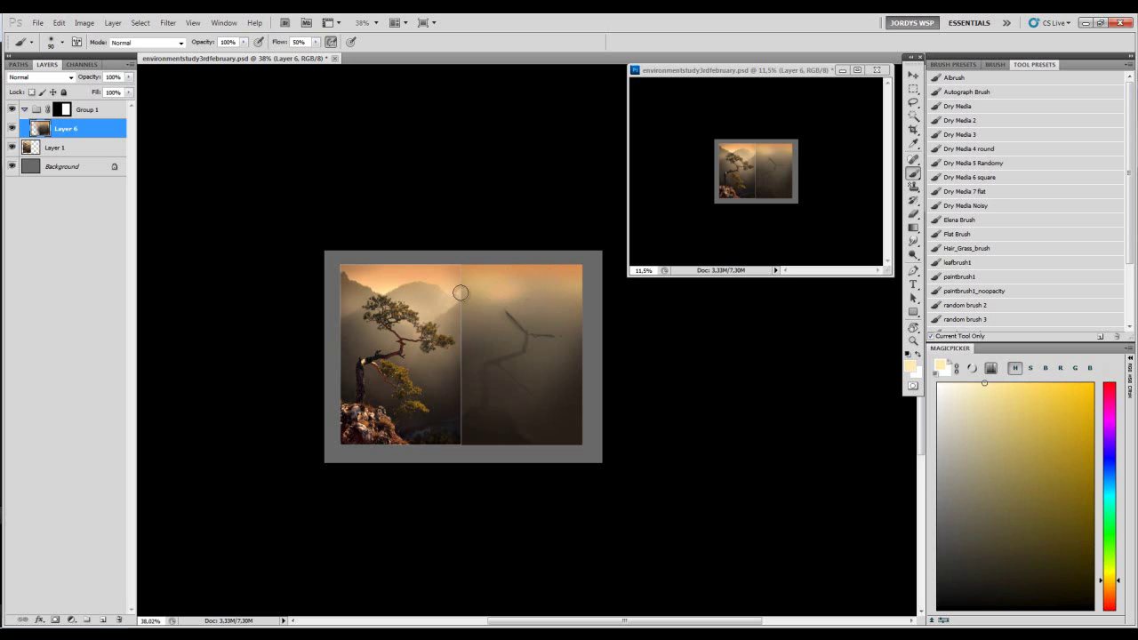
drag(503, 291, 531, 289)
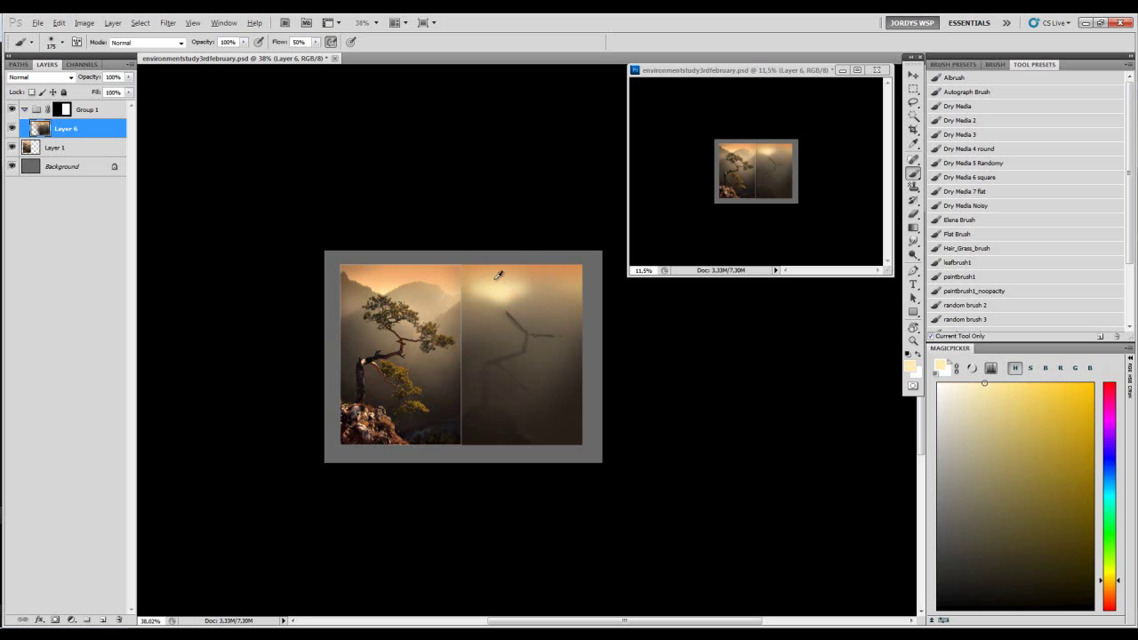
alt+click(491, 281)
key(bracketleft)
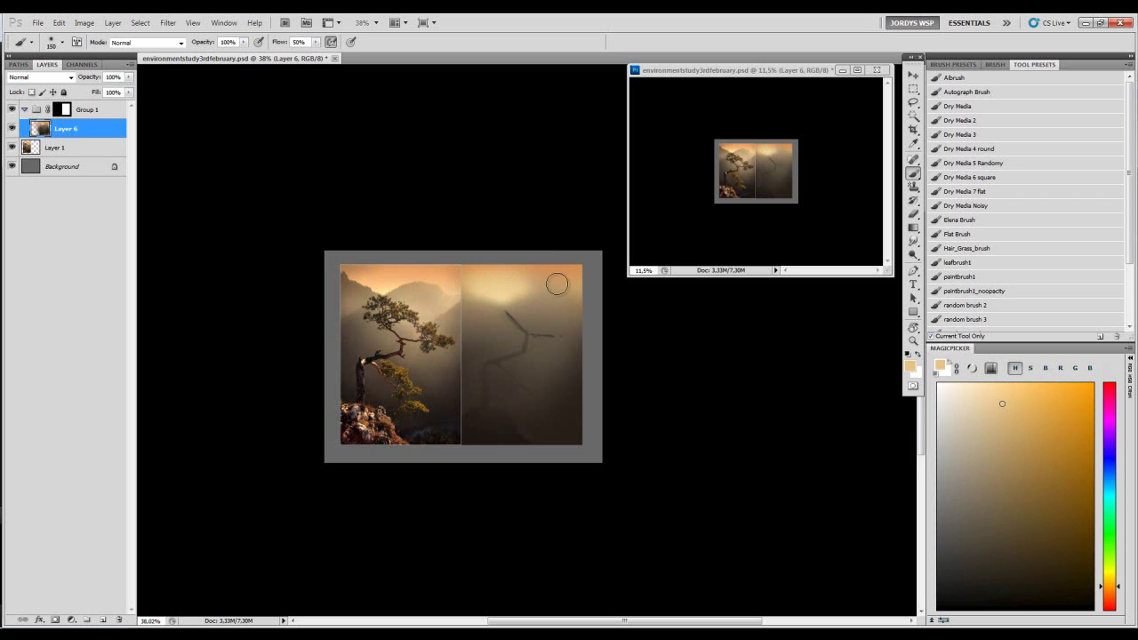
- Airbrush a peach glow into the upper-right sky of the study and soften it with sampled colours
alt+drag(576, 293, 585, 303)
click(1112, 596)
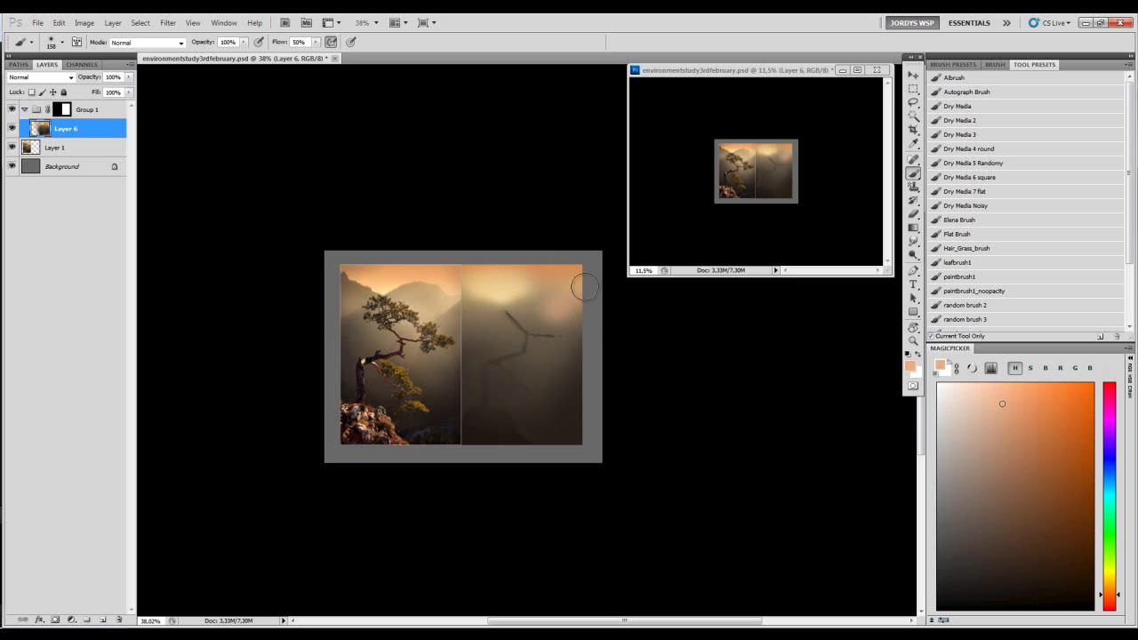
mouse_move(533, 293)
mouse_down()
mouse_move(569, 305)
mouse_move(556, 308)
mouse_up()
alt+click(528, 318)
alt+click(551, 273)
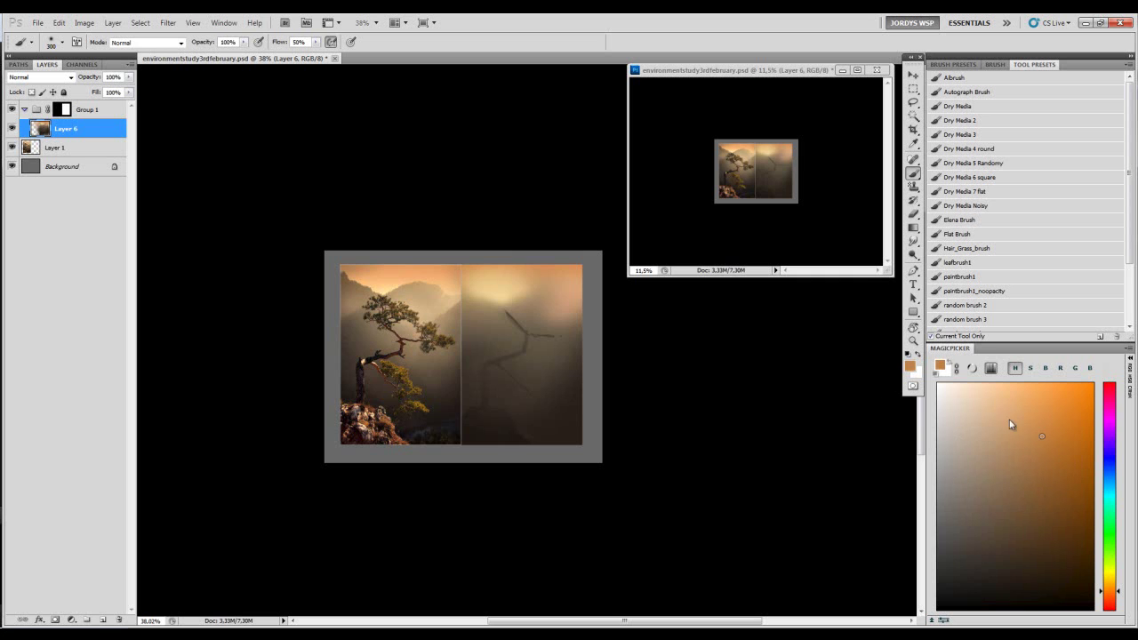
- Shift the colour to a redder orange and airbrush a warm band along the sky's top edge, replacing the first attempt
drag(569, 265, 433, 266)
key(ctrl+z)
key(bracketleft)
click(1107, 597)
drag(602, 262, 442, 271)
alt+right_click(473, 265)
alt+right_click(511, 258)
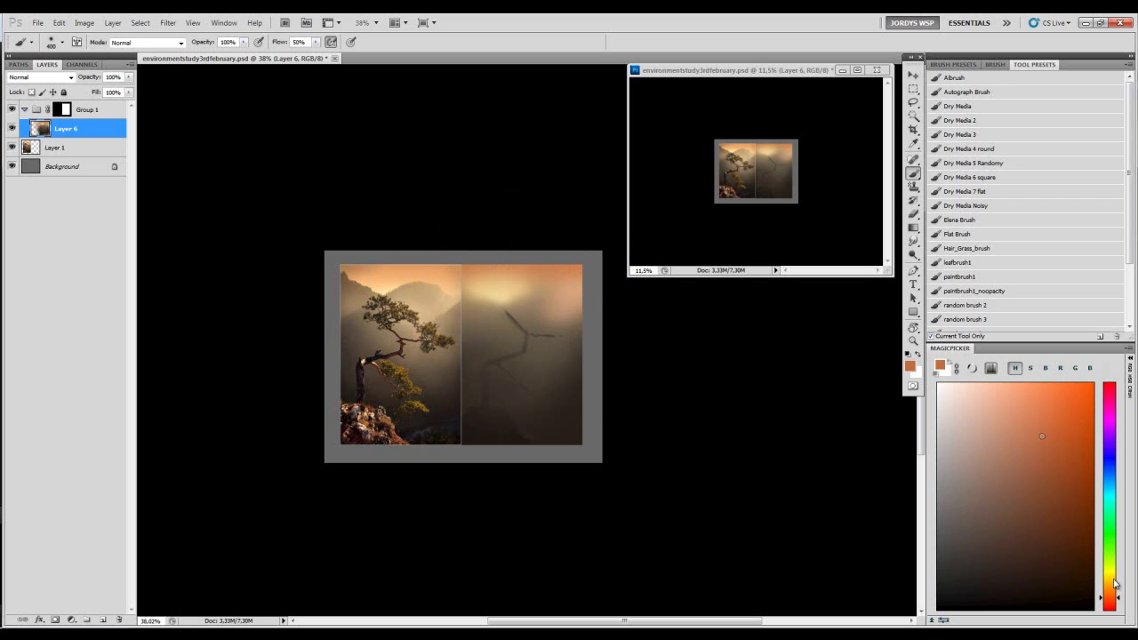
- Pick a lighter golden orange and blend it into the upper-right sky with a resized brush
click(1108, 590)
click(1032, 409)
alt+right_click(561, 277)
- Add a new layer above the sky painting and choose the Dry Media 6 square brush preset
key(z)
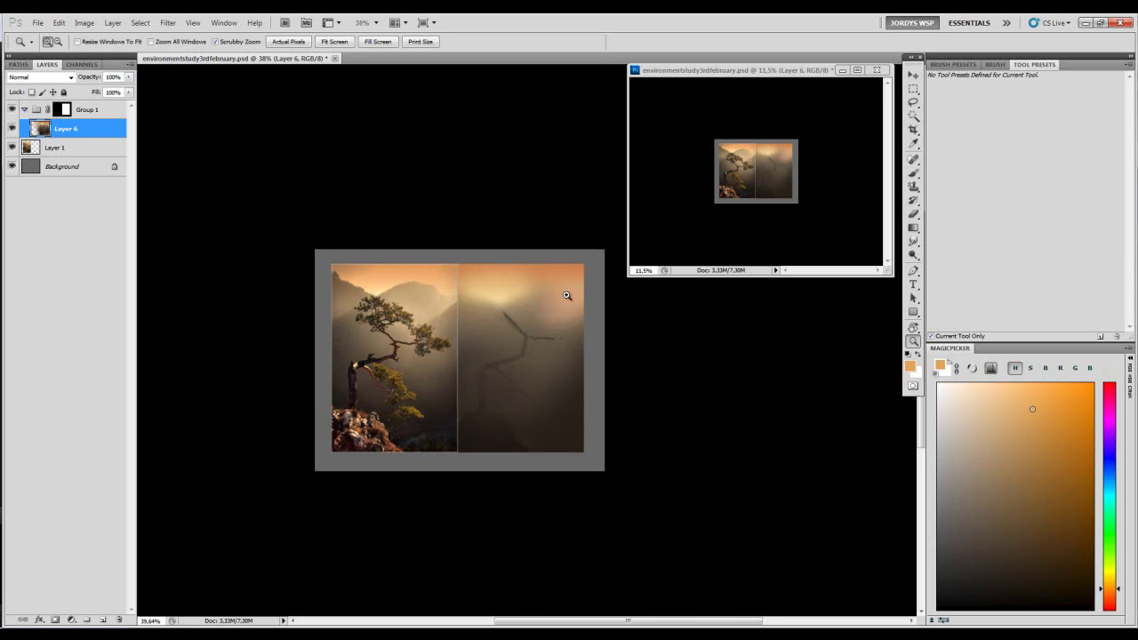
click(557, 294)
key(ctrl+shift+alt+n)
key(b)
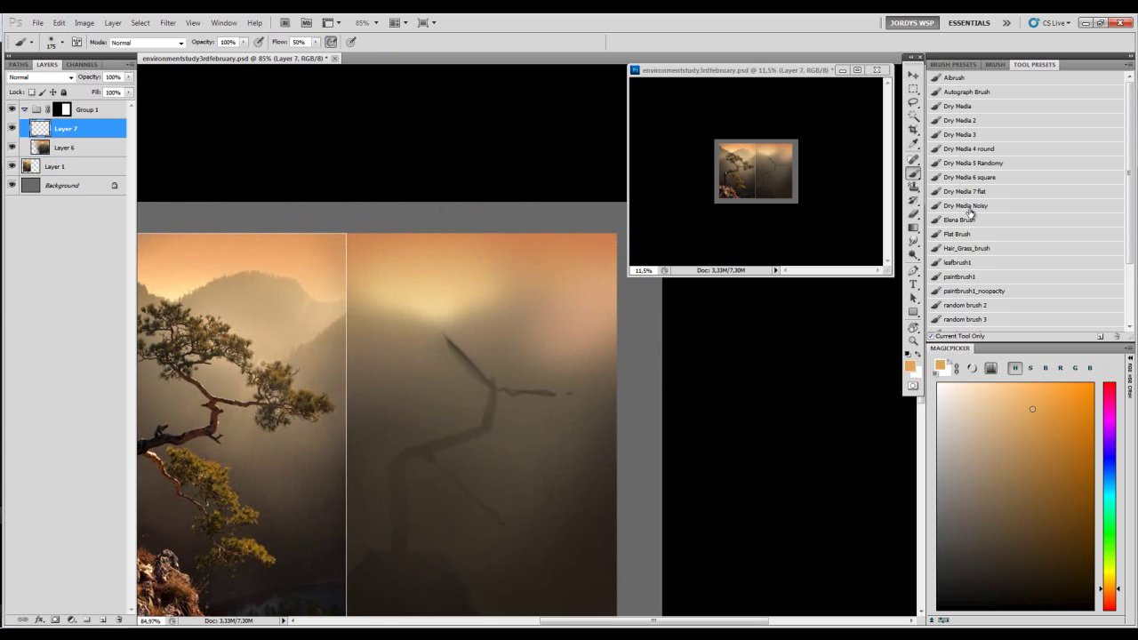
click(969, 177)
- Sample a muted brown from the background and block in the central mountain's silhouette behind the tree
drag(468, 310, 516, 293)
alt+click(520, 320)
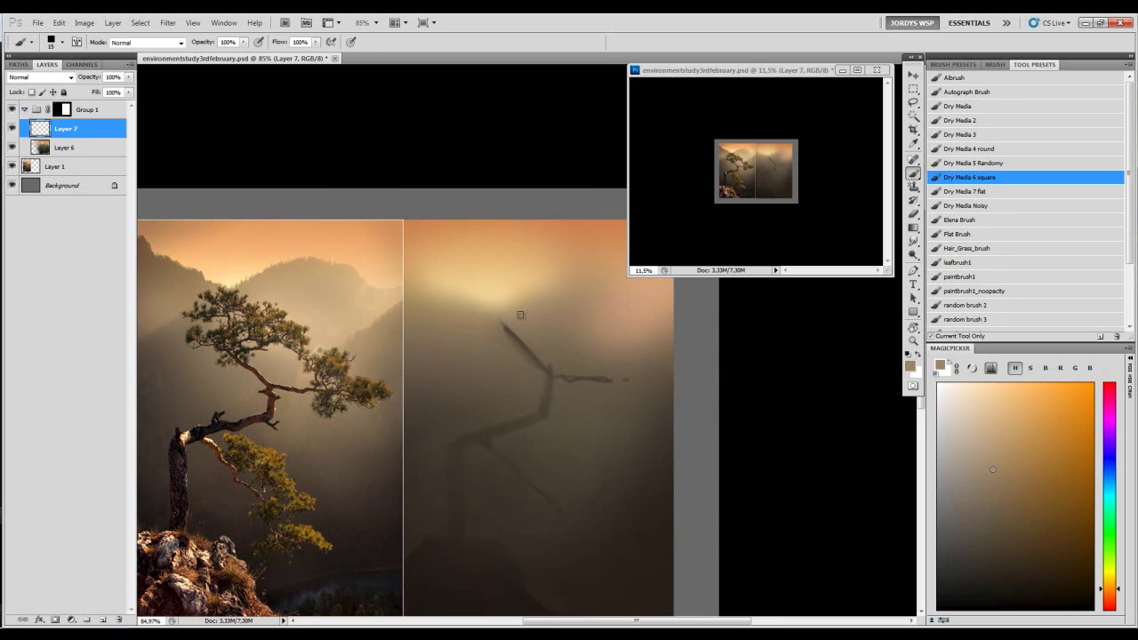
drag(543, 286, 517, 293)
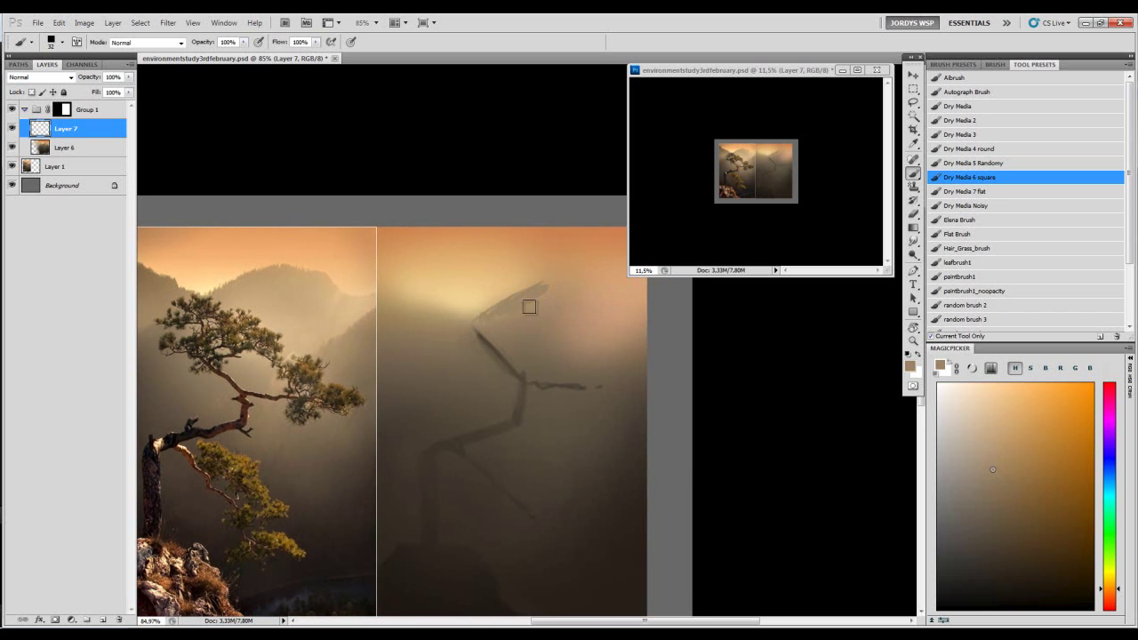
mouse_move(561, 303)
mouse_down()
mouse_move(525, 288)
mouse_move(581, 312)
mouse_move(617, 310)
mouse_move(544, 331)
mouse_move(595, 321)
mouse_move(576, 353)
mouse_move(600, 329)
mouse_up()
- Sample the mountain brown and paint the left ridge with its tall rock tower, descending toward the central valley
alt+click(508, 292)
key(bracketleft)
key(bracketleft)
key(bracketleft)
key(bracketleft)
key(bracketleft)
key(bracketleft)
mouse_move(520, 292)
mouse_down()
mouse_move(547, 280)
mouse_move(459, 250)
mouse_up()
alt+click(534, 298)
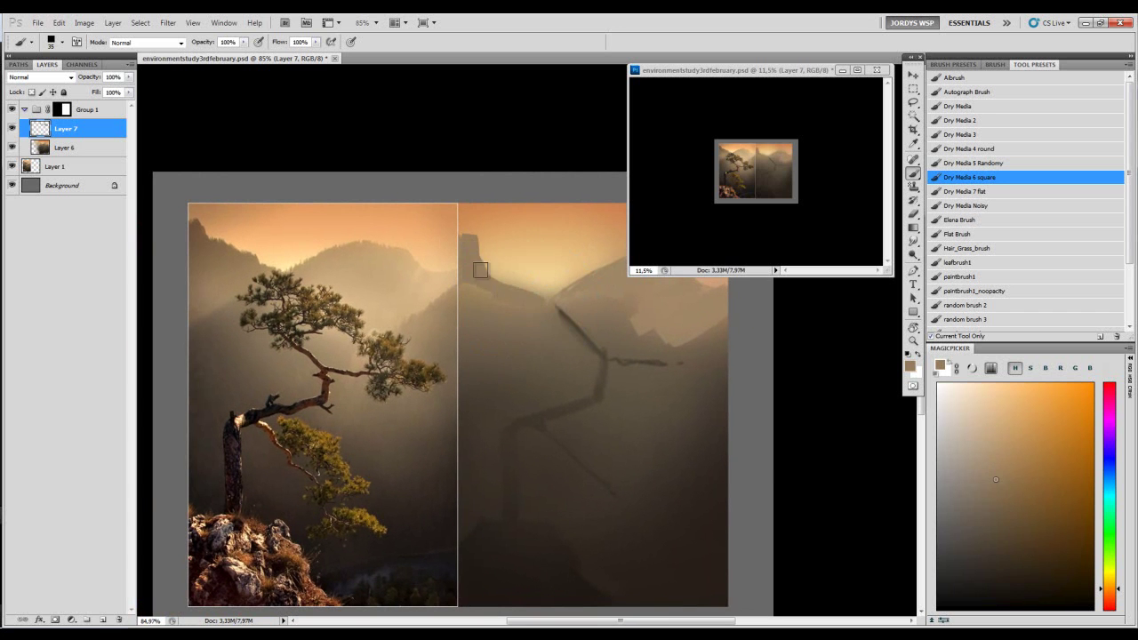
drag(487, 328, 463, 341)
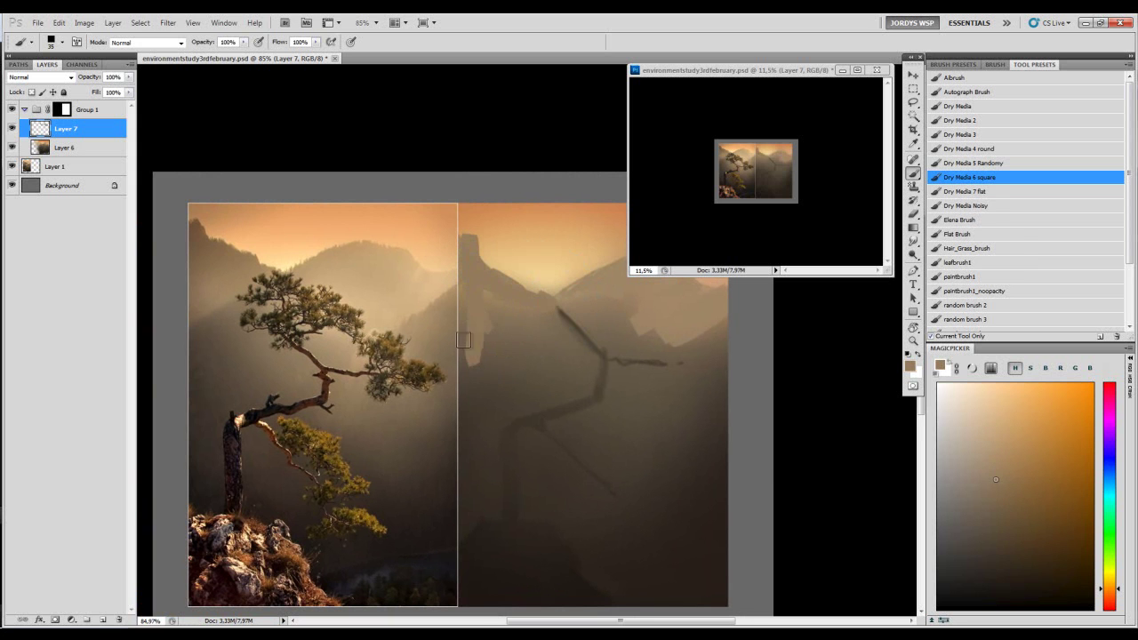
- Switch to the eraser and load the Eraser Airbrush preset for softening the left ridge
key(e)
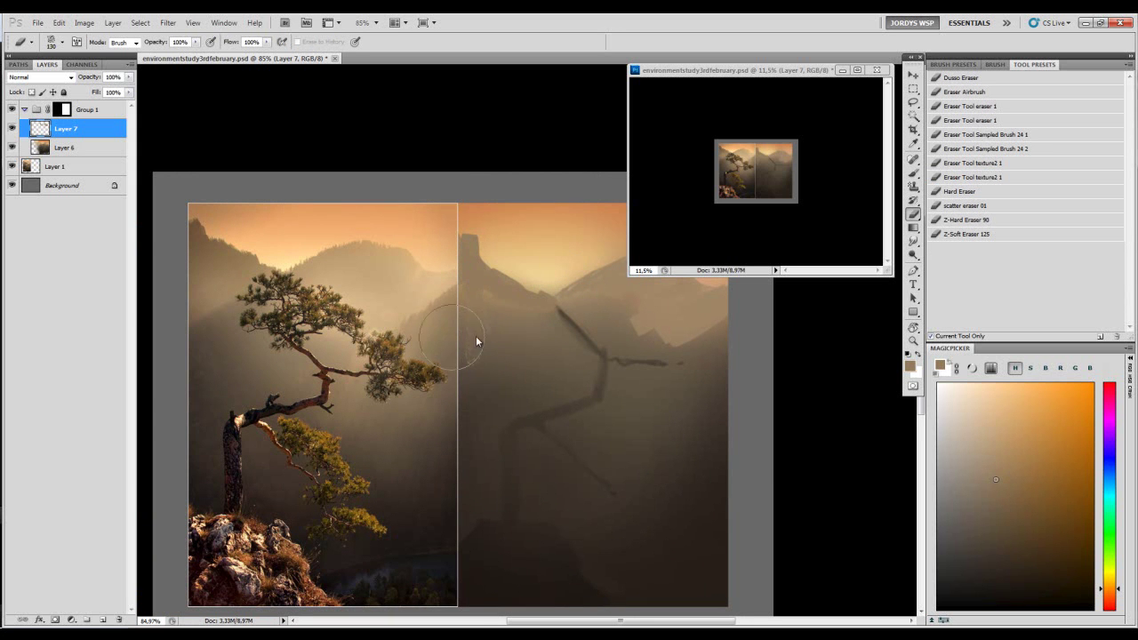
click(965, 92)
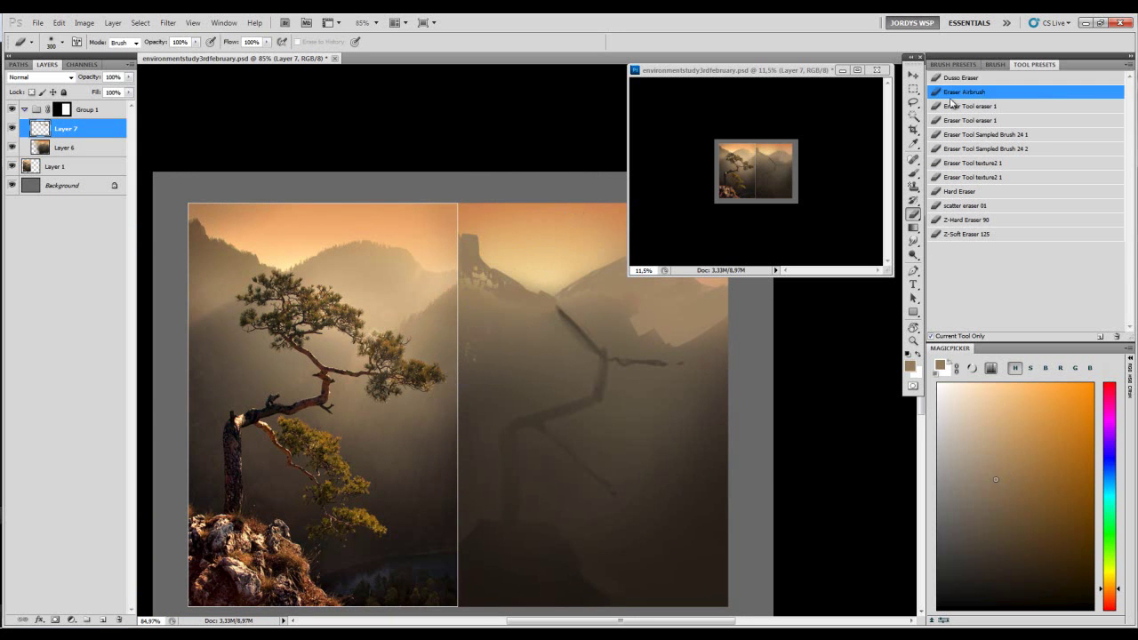
- Sample a darker brown and block in the nearer slope rising from the left edge to the central mountain
key(b)
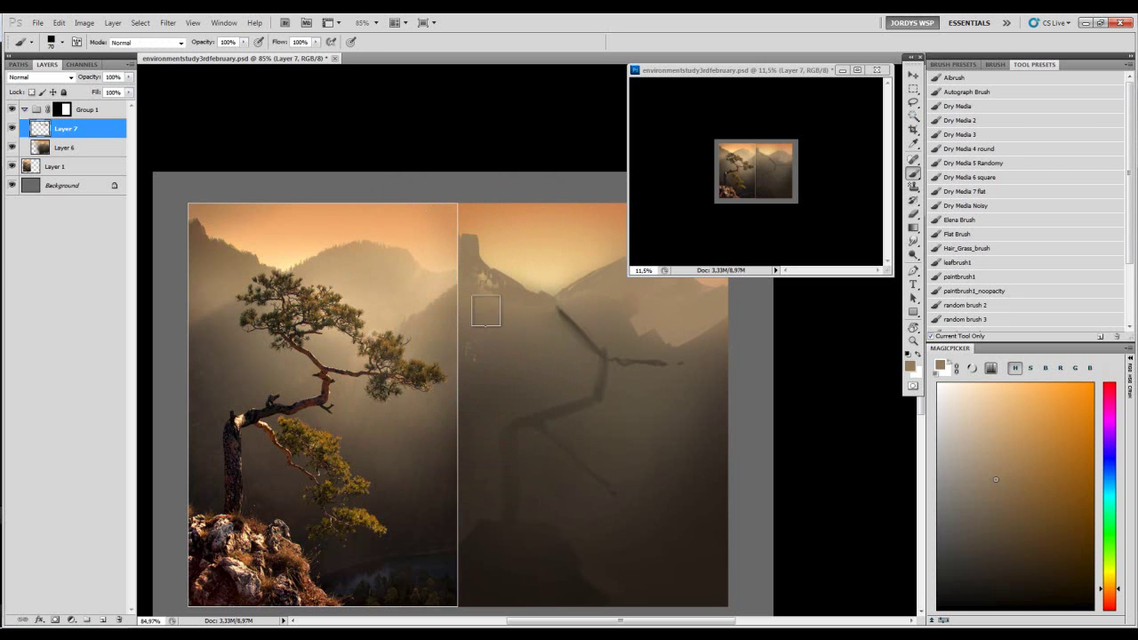
key(bracketleft)
alt+click(544, 355)
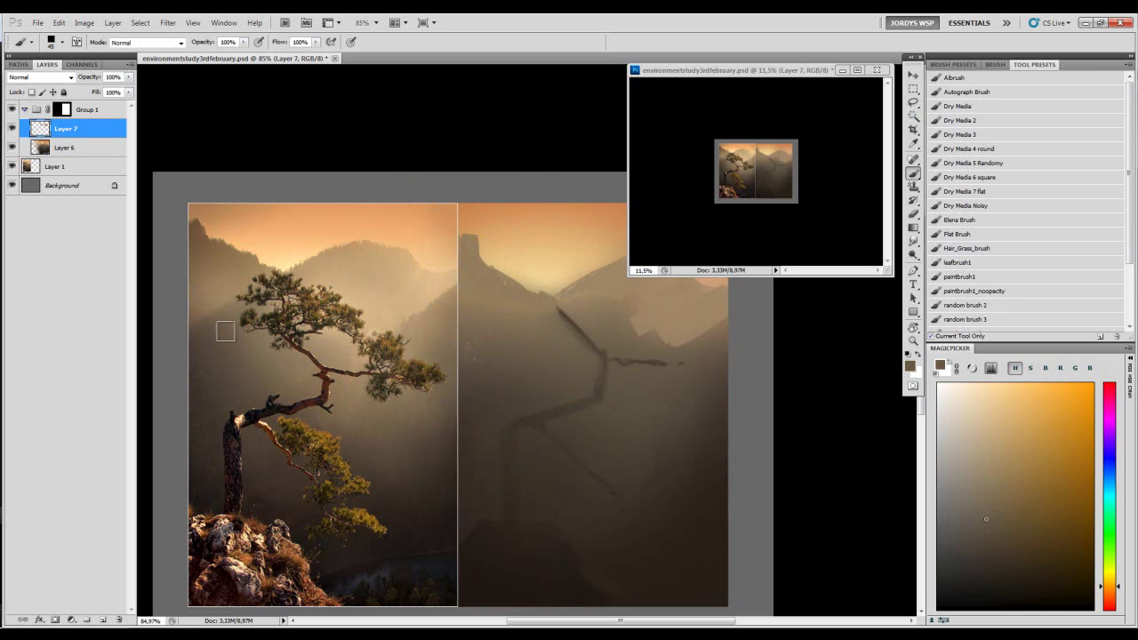
drag(579, 288, 489, 342)
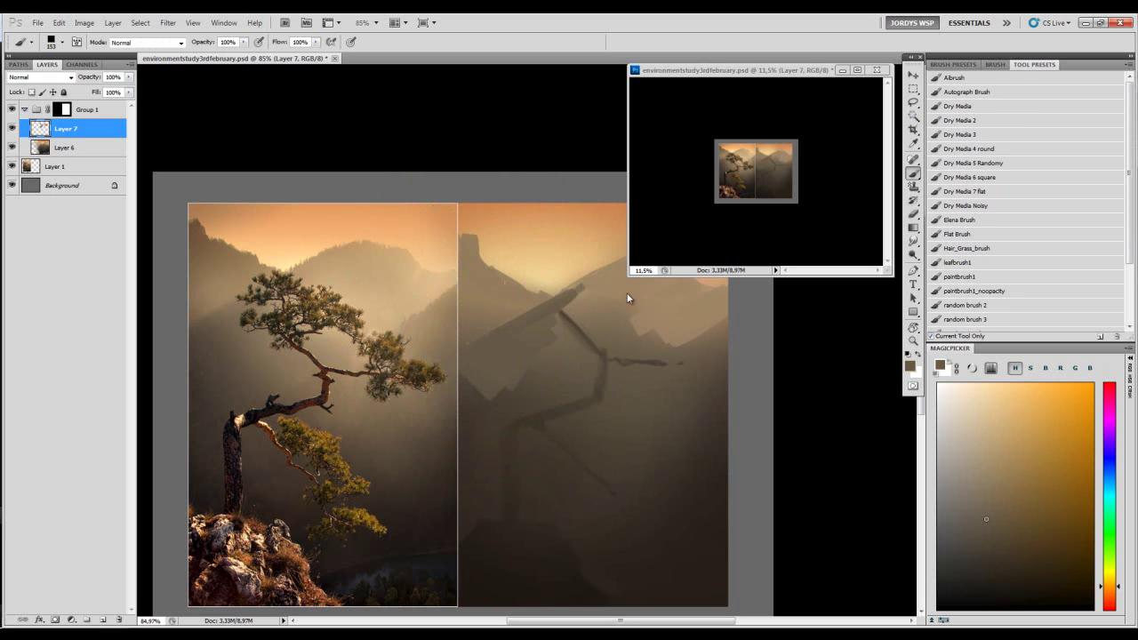
- Load the airbrush preset, sample a dark brown, and blend the nearer slope's lower edge at size 150
click(985, 78)
key(bracketleft)
alt+click(495, 394)
key(bracketleft)
key(bracketleft)
key(bracketleft)
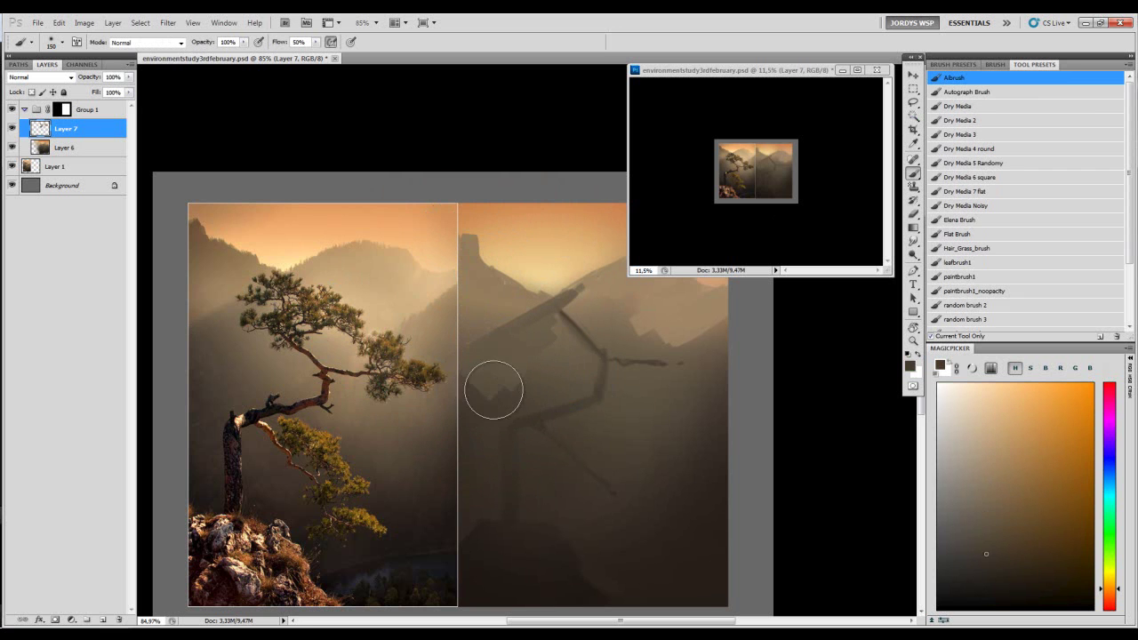
mouse_move(477, 378)
mouse_down()
mouse_move(534, 368)
mouse_move(579, 322)
mouse_move(490, 327)
mouse_move(548, 310)
mouse_up()
- Sample nearby browns and airbrush around the upper trunk and central mountain to blend the slopes
alt+click(561, 332)
alt+click(553, 290)
alt+right_click(507, 300)
alt+right_click(577, 310)
alt+click(582, 319)
alt+click(585, 306)
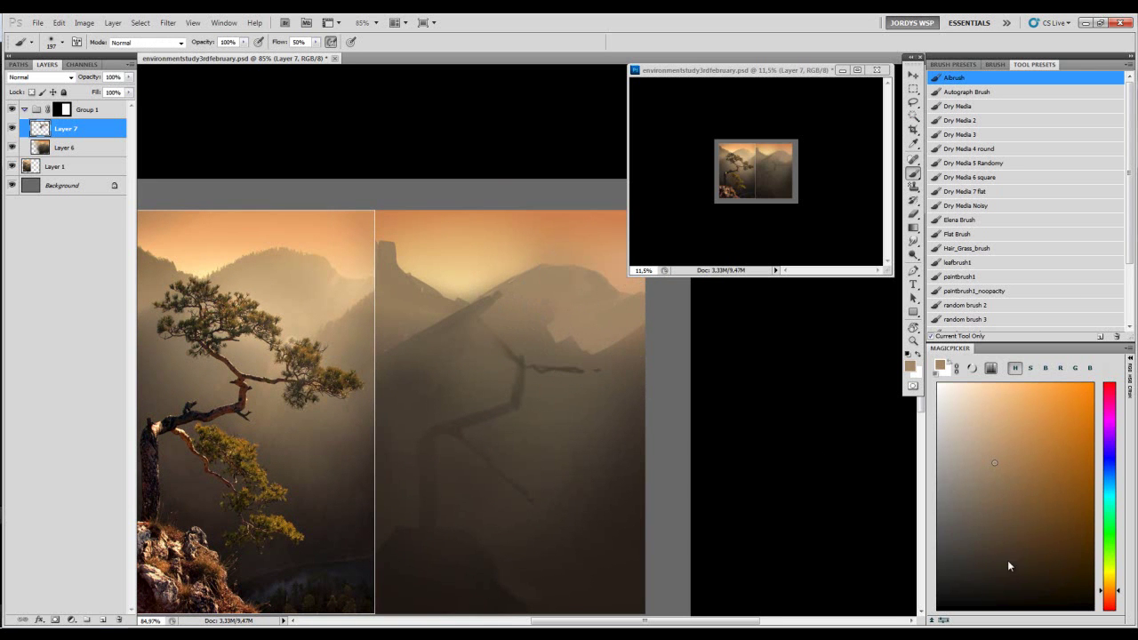
- Shift the colour toward red and airbrush a pinkish brown over the central mountain's right side, reducing the brush to size 80
drag(1116, 591, 1116, 599)
key(bracketleft)
key(bracketleft)
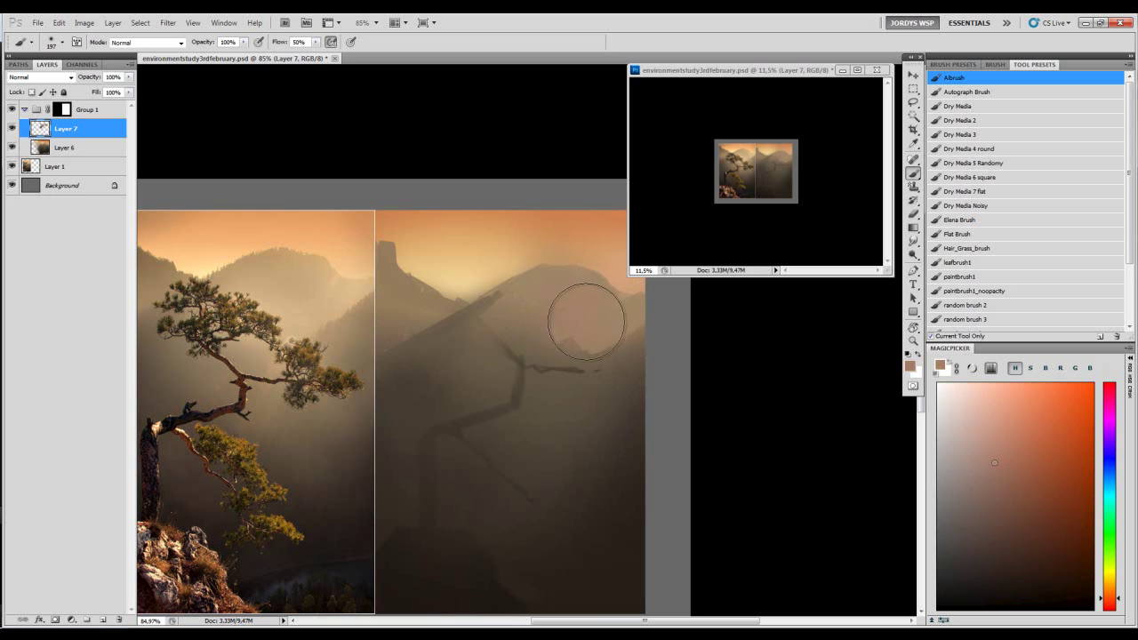
key(bracketleft)
key(bracketleft)
key(bracketleft)
key(bracketleft)
key(bracketleft)
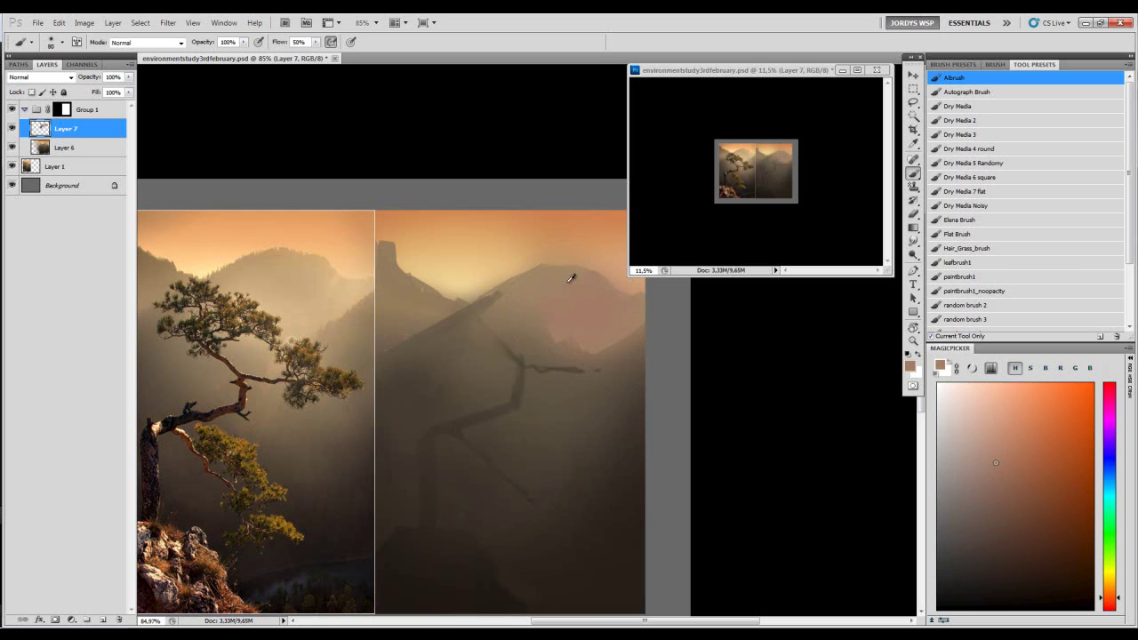
alt+click(586, 298)
- Lasso the central mountain, airbrush it with brown using a very large brush, then clear the selection
key(l)
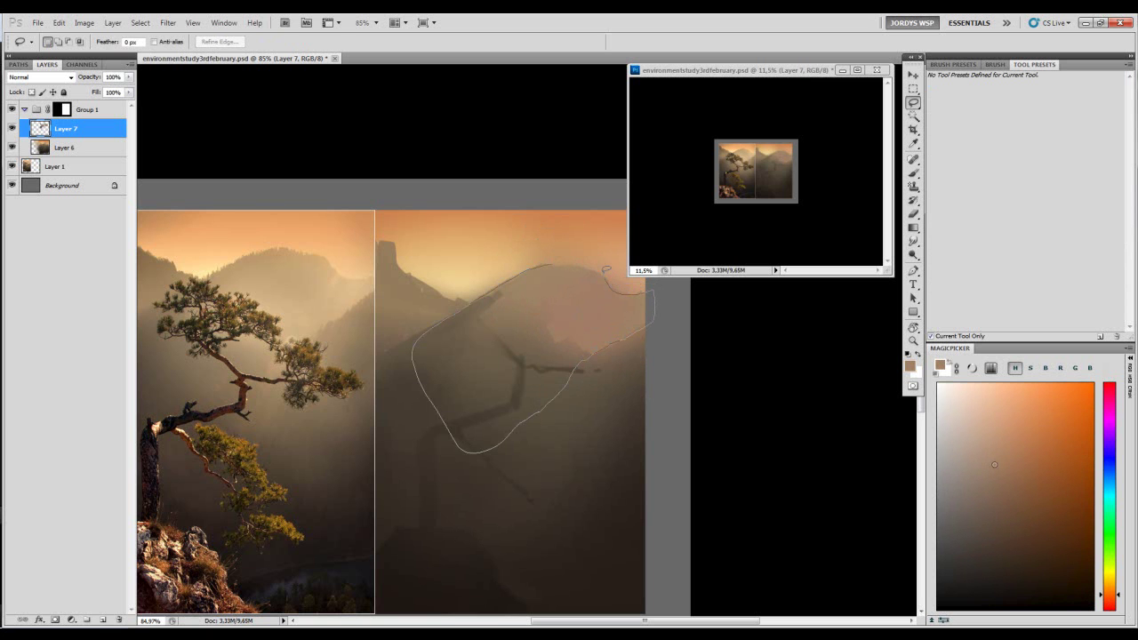
key(b)
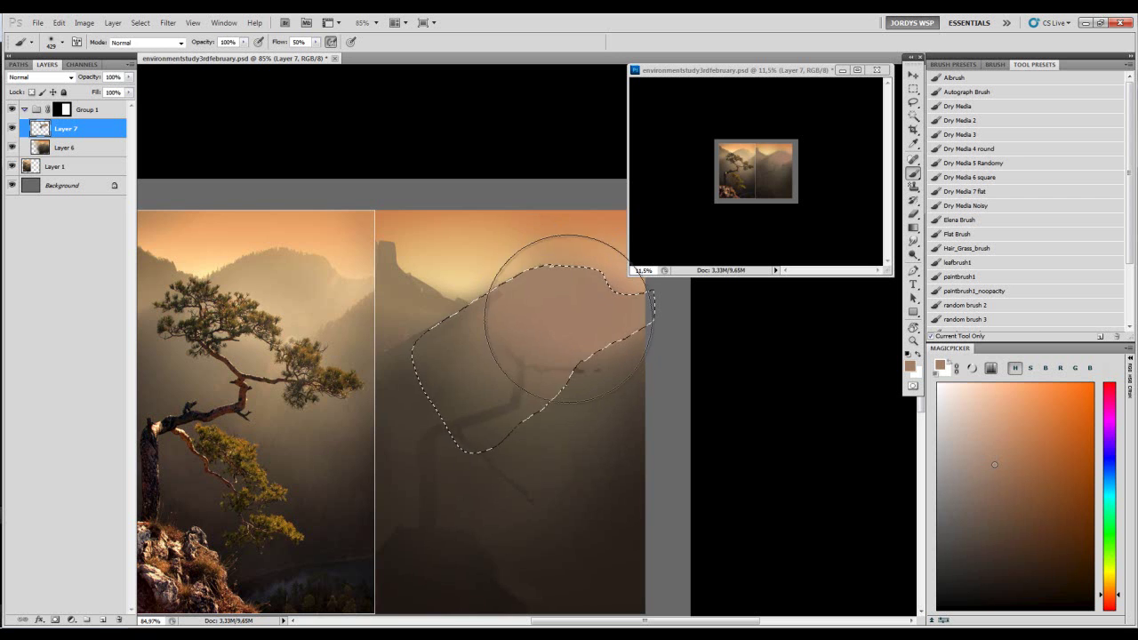
alt+click(508, 386)
key(ctrl+d)
- Sample surrounding browns and airbrush over the remaining trunk and branch traces to smooth the mountain's lower area
key(z)
mouse_move(611, 343)
mouse_down()
mouse_move(542, 384)
mouse_move(604, 363)
mouse_up()
key(b)
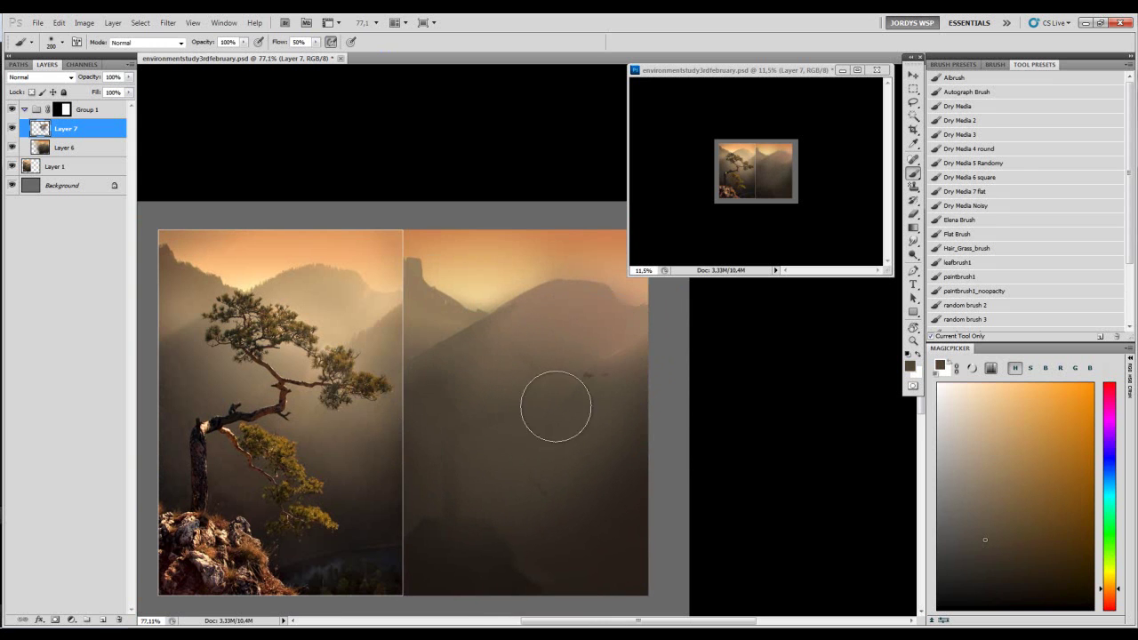
alt+click(611, 342)
key([)
drag(610, 341, 549, 314)
key(l)
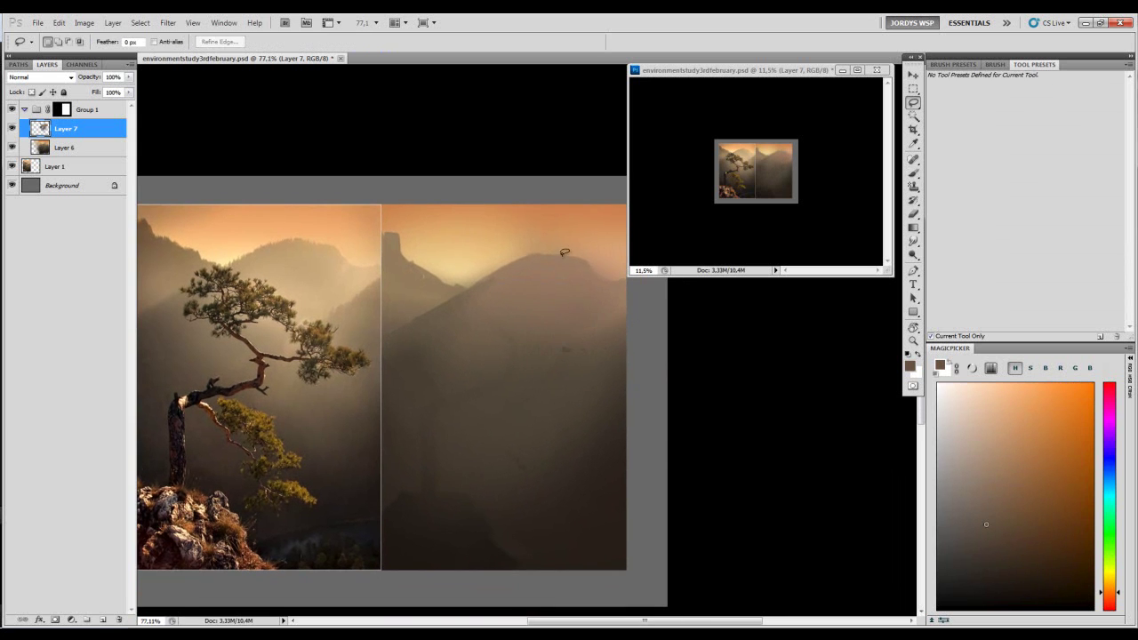
drag(500, 416, 524, 341)
key(ctrl+d)
mouse_move(416, 525)
mouse_down()
mouse_move(582, 445)
mouse_move(569, 479)
mouse_up()
drag(573, 429, 597, 409)
key(ctrl+h)
key(ctrl+d)
drag(688, 345, 601, 379)
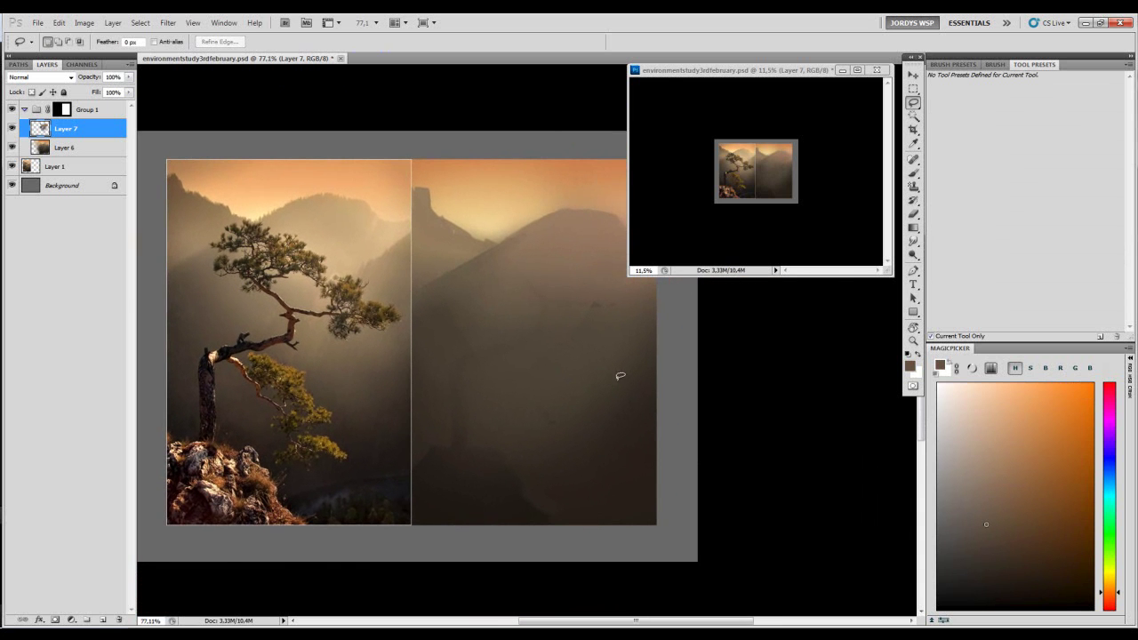
- Sample browns from the central mountain and airbrush its right flank at size 90 to even out the gradient
key(b)
alt+click(599, 330)
key(bracketleft)
key(bracketleft)
alt+click(599, 278)
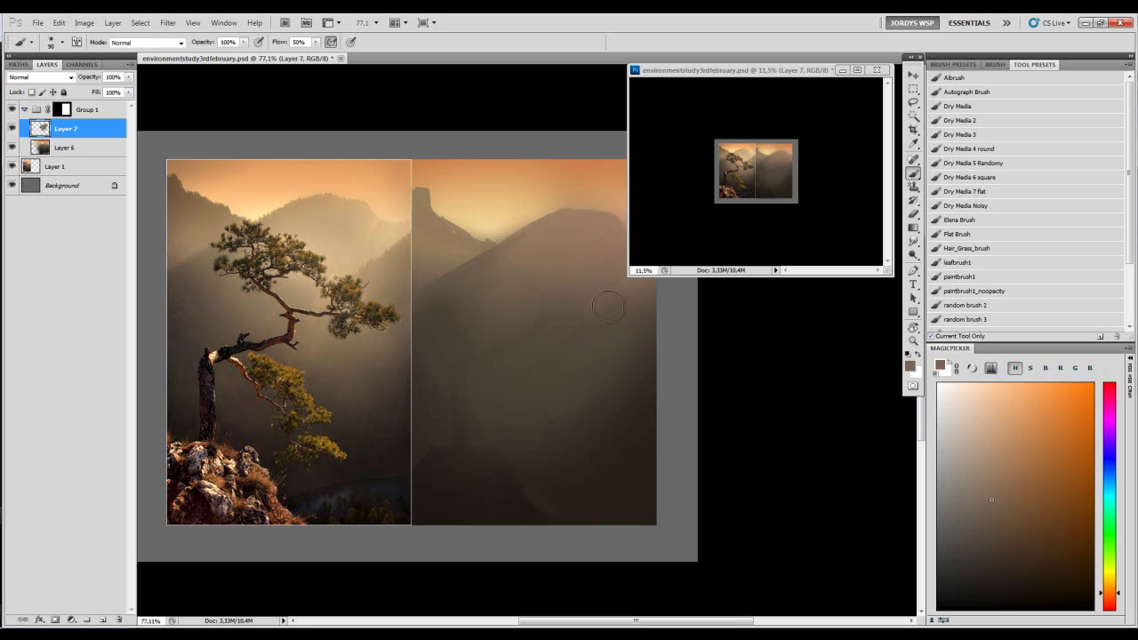
key(l)
drag(601, 312, 585, 349)
click(585, 345)
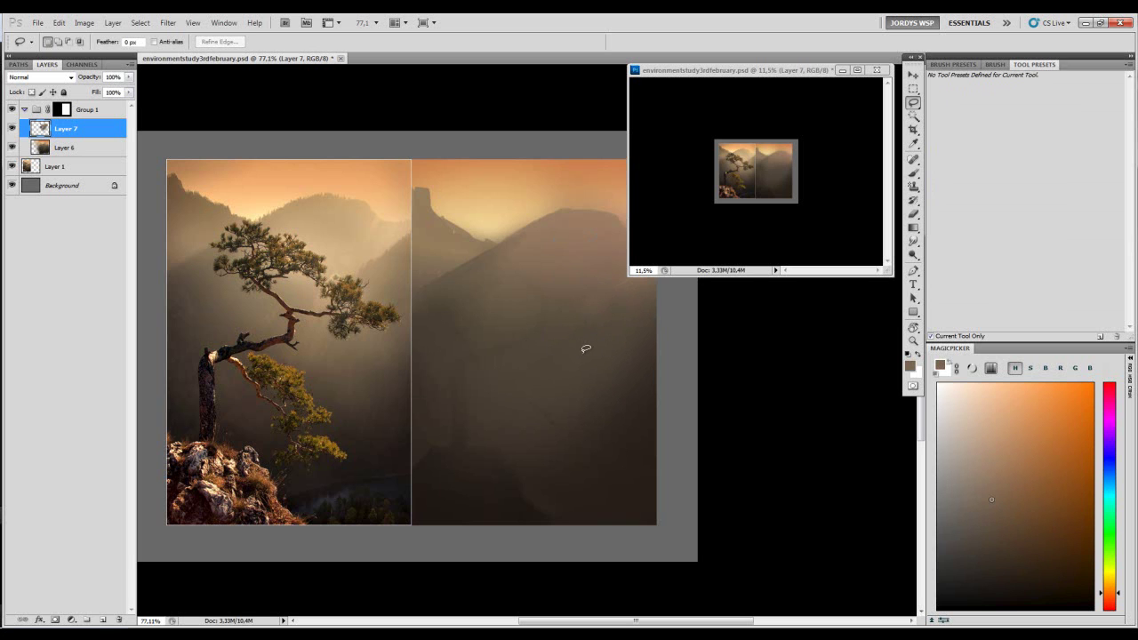
drag(600, 403, 601, 341)
drag(584, 315, 576, 311)
key(ctrl+d)
key(b)
key(l)
mouse_move(562, 230)
mouse_down()
mouse_move(478, 383)
mouse_move(560, 285)
mouse_move(515, 308)
mouse_move(561, 284)
mouse_up()
key(b)
key(ctrl+d)
key(l)
- Erase the rock tower on the left ridge using the eraser at size 50
key(b)
key([)
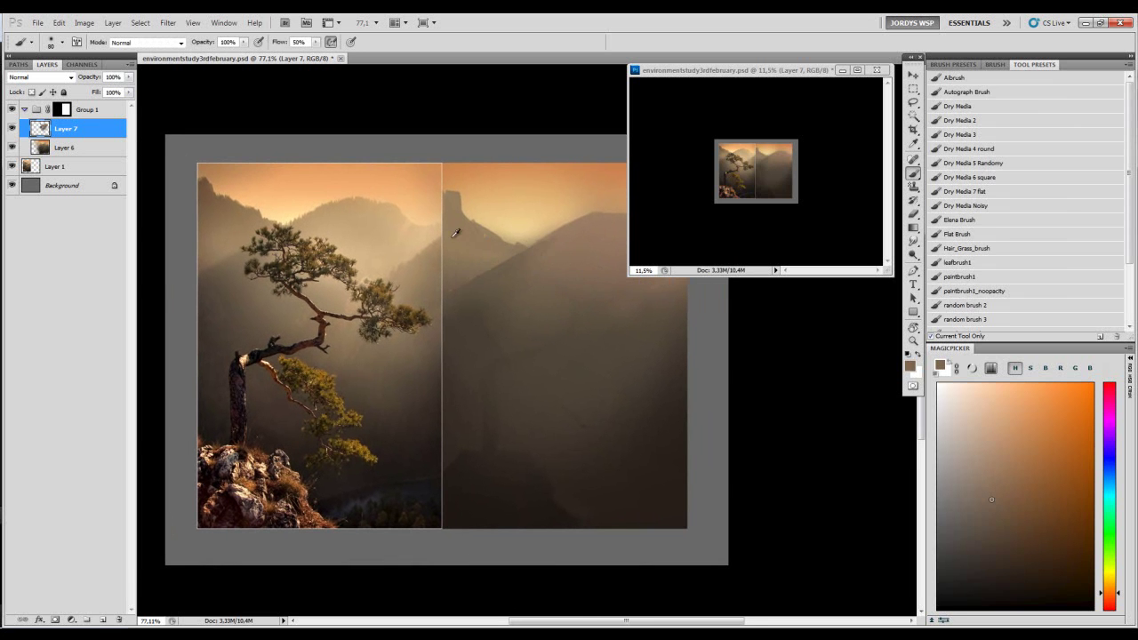
alt+click(454, 205)
key(e)
key(bracketleft)
key(bracketleft)
key(bracketleft)
key(bracketleft)
key(bracketleft)
key(bracketleft)
key(bracketleft)
key(bracketleft)
key(bracketleft)
key(bracketleft)
key(bracketleft)
key(bracketleft)
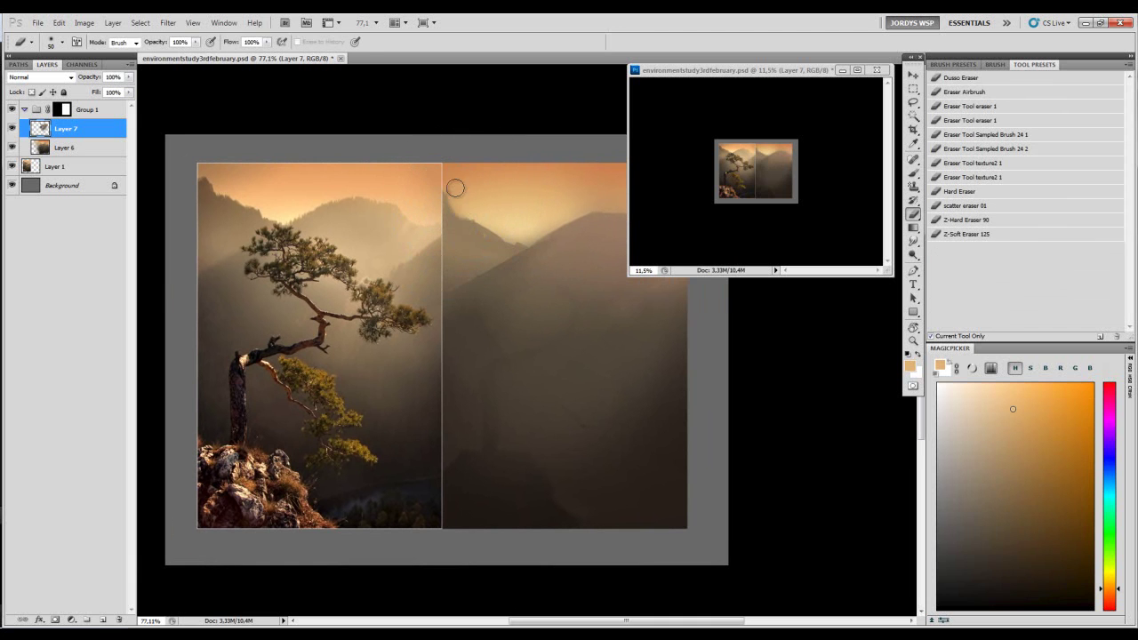
- Sample the left ridge's brown and repaint its summit as a softer pointed peak with a small airbrush
key(b)
alt+click(455, 210)
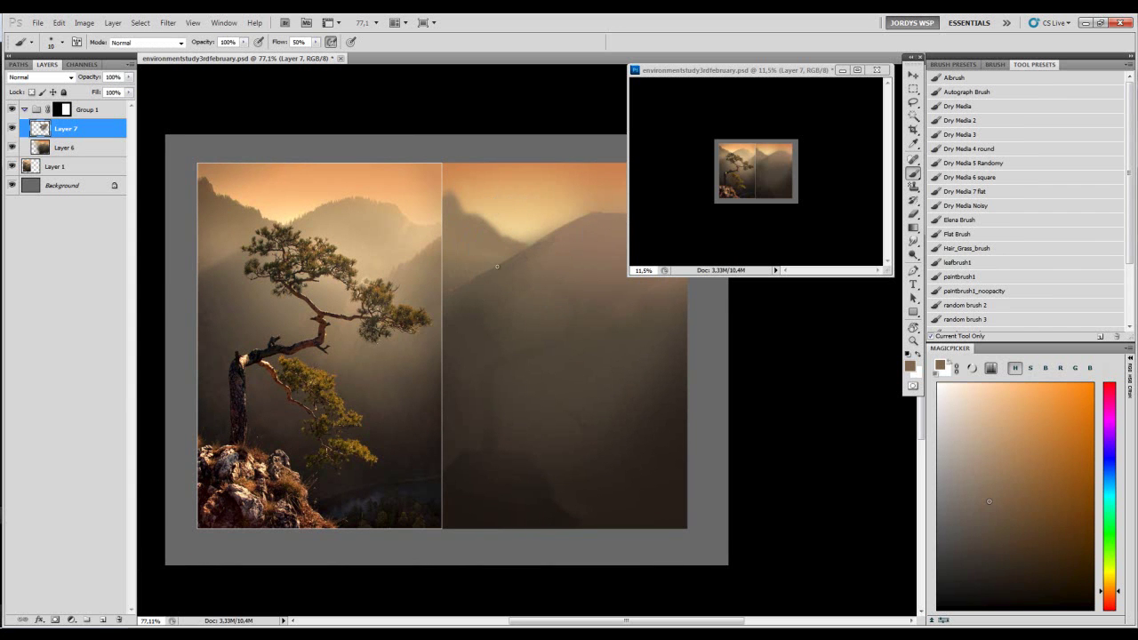
- Sample darker browns and refine the edge where the nearer slope overlaps the left ridge at size 15
alt+click(471, 279)
key(bracketright)
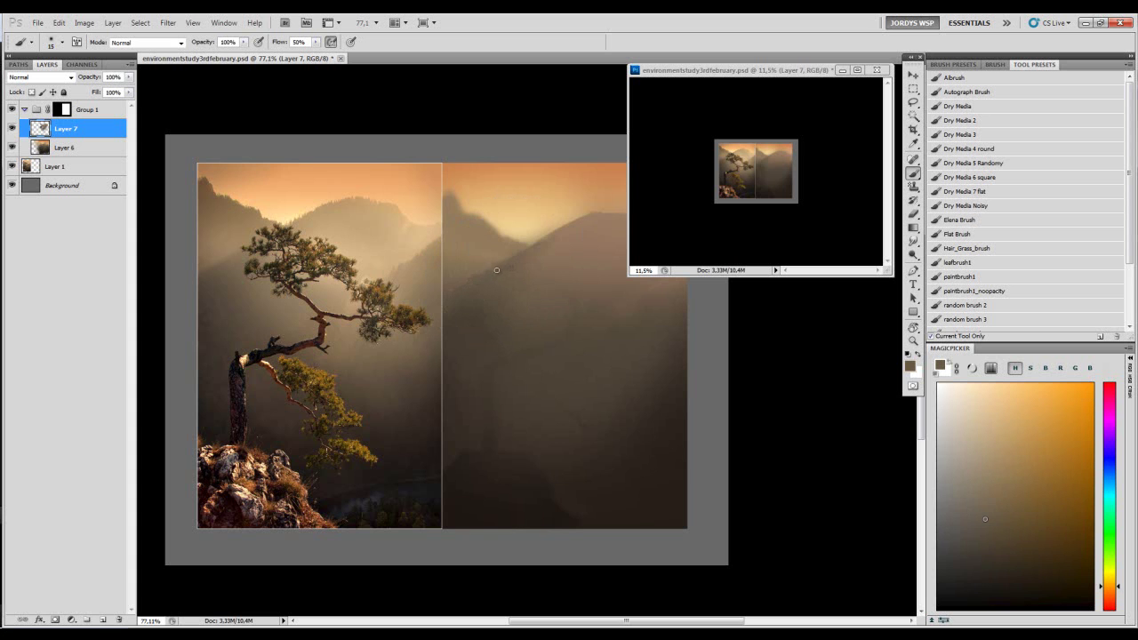
alt+click(488, 263)
alt+click(480, 279)
key(bracketleft)
key(bracketleft)
- Undo the last stroke, then sample lighter browns and airbrush the central mountain's left slope at about size 70
alt+click(506, 250)
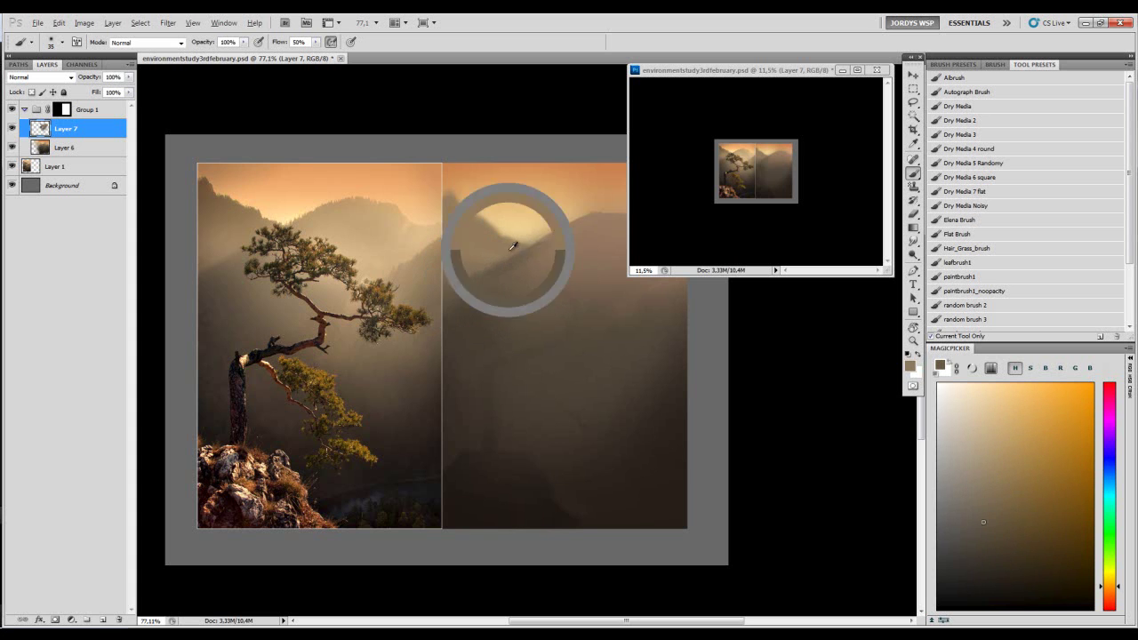
key(ctrl+z)
key(bracketright)
key(bracketright)
key(bracketright)
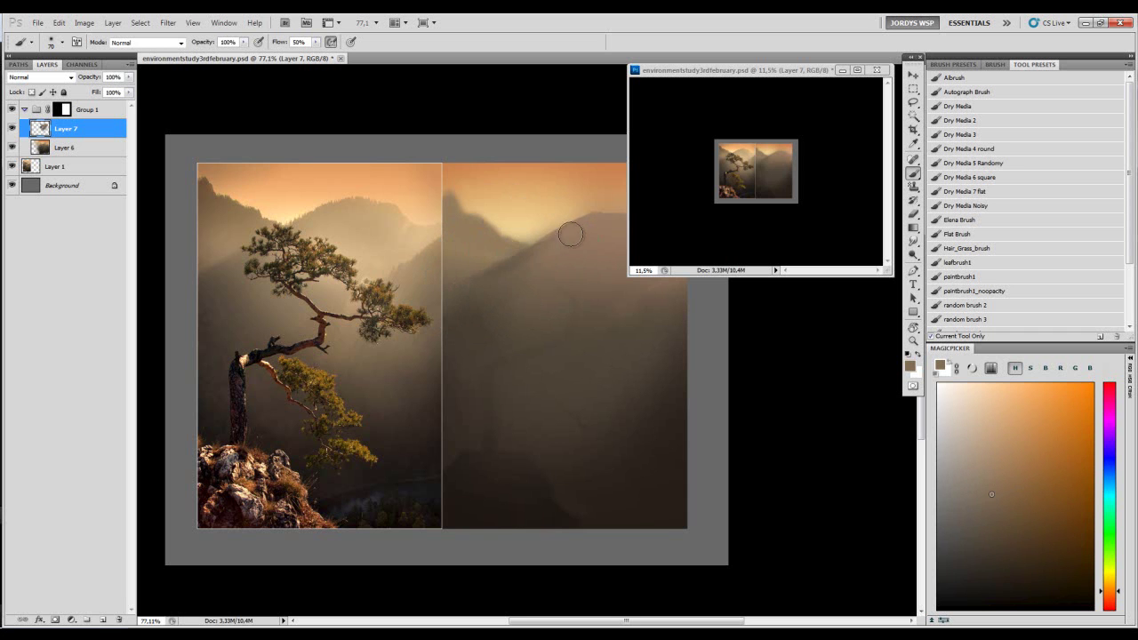
alt+click(549, 252)
key(bracketleft)
mouse_move(554, 246)
mouse_down()
mouse_move(467, 259)
mouse_move(520, 225)
mouse_up()
- Pick a pale yellow and airbrush the glow between the peaks, reducing the brush from 100 to 50 and undoing an unwanted stroke
key(bracketright)
key(bracketright)
key(bracketright)
key(bracketright)
key(bracketright)
alt+click(543, 241)
alt+click(435, 240)
click(1002, 386)
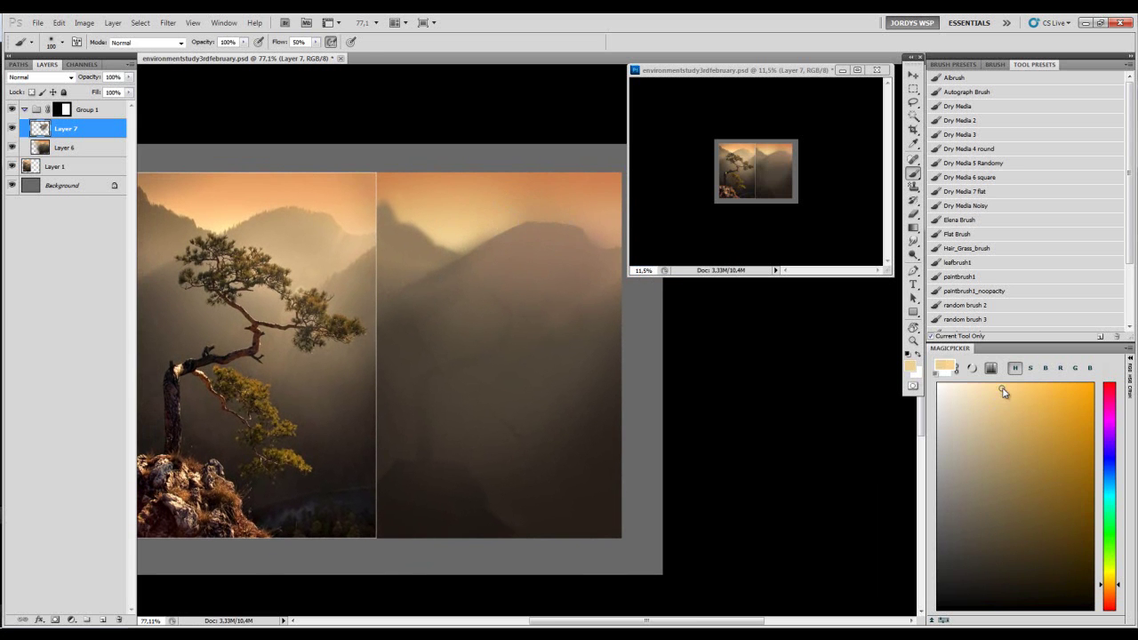
key(bracketleft)
key(bracketleft)
drag(458, 246, 512, 238)
key(bracketleft)
key(bracketleft)
key(bracketleft)
key(ctrl+z)
key(bracketleft)
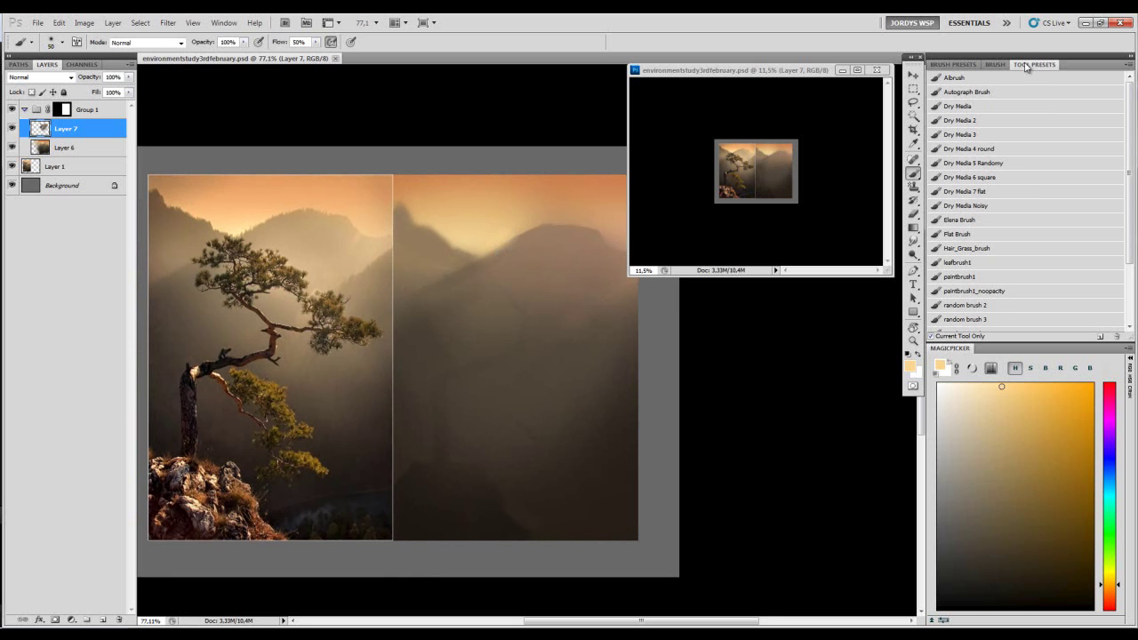
- Try the Dry Media 6 square, Dry Media 5 Randomy and Flat Brush presets, picking an ochre paint colour
click(993, 176)
drag(485, 306, 544, 356)
key(ctrl+z)
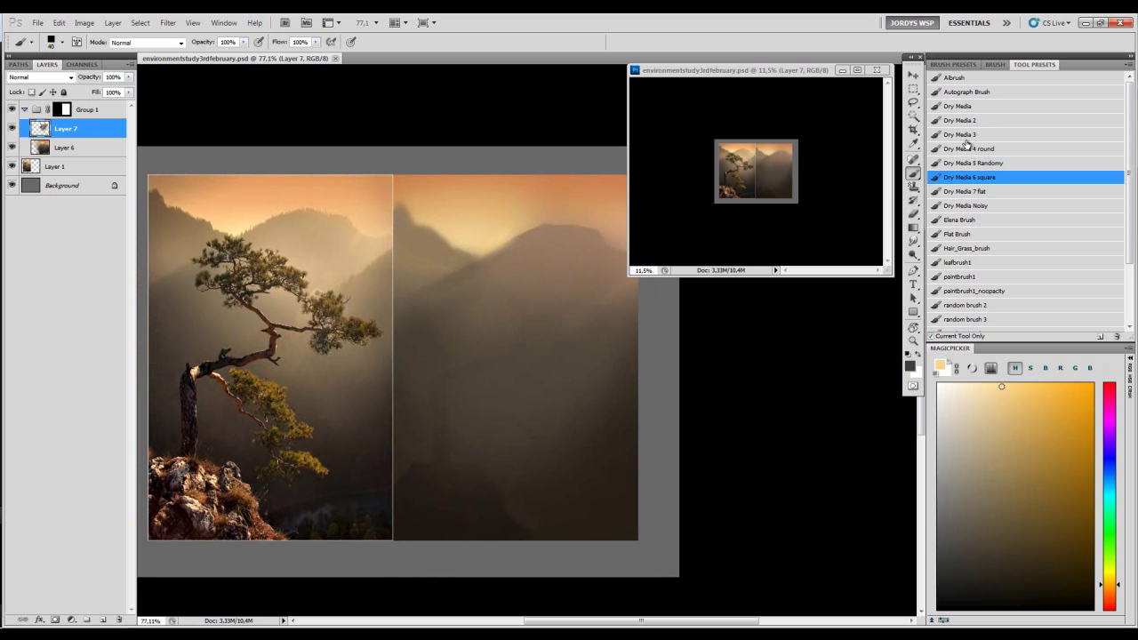
click(980, 165)
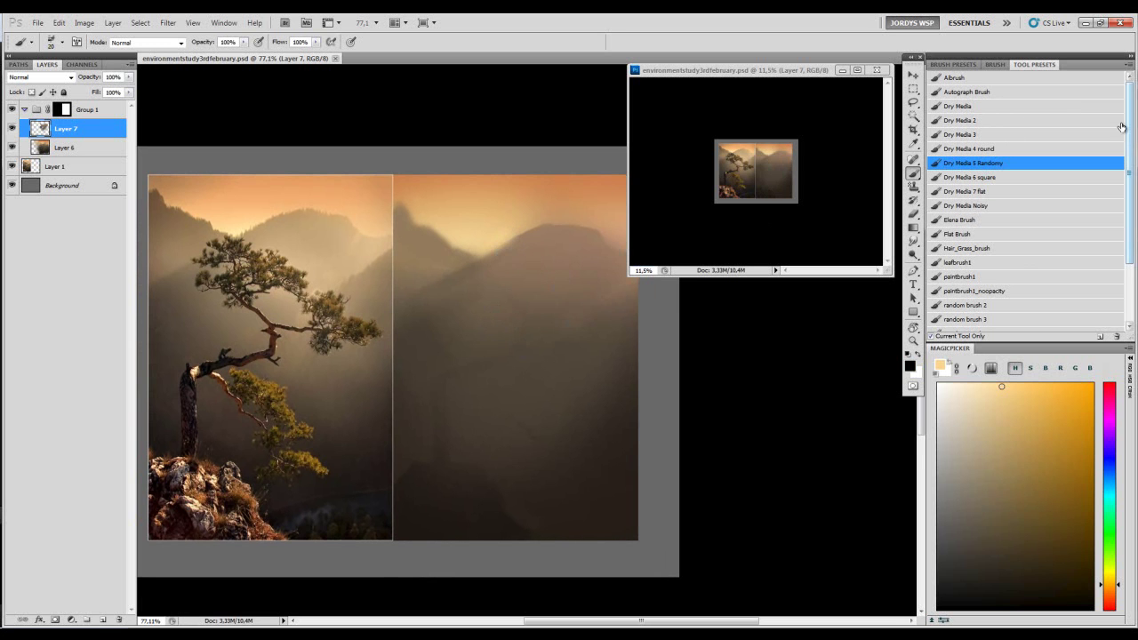
mouse_move(1128, 172)
mouse_down()
mouse_move(1128, 197)
mouse_move(1125, 154)
mouse_up()
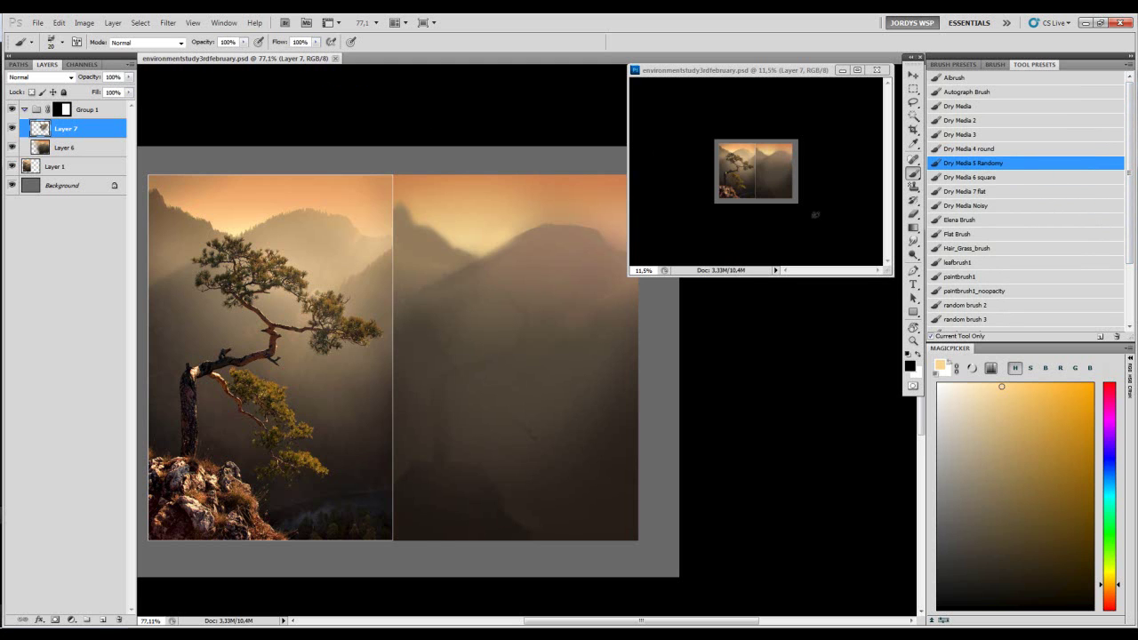
click(1008, 234)
scroll(1023, 202, down, 3)
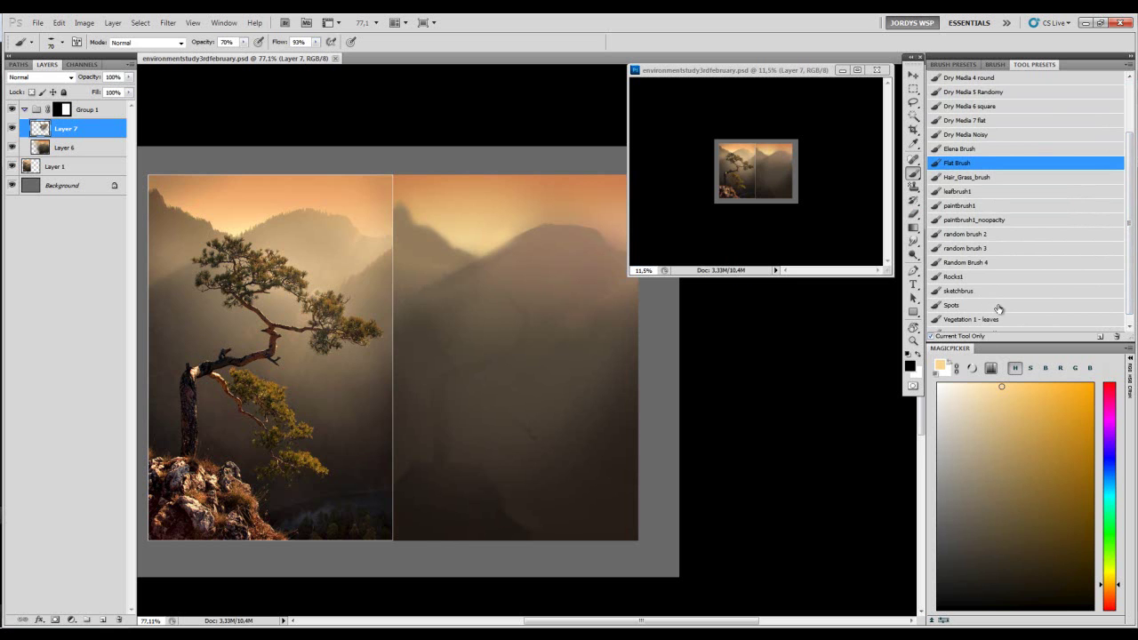
scroll(1127, 205, up, 3)
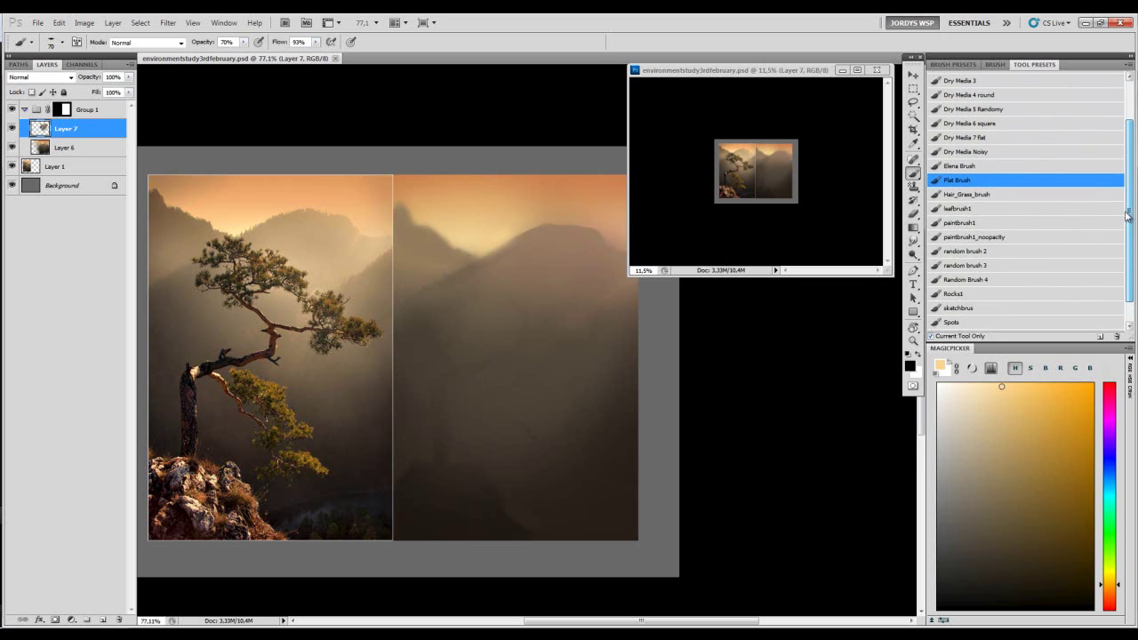
scroll(1126, 169, down, 3)
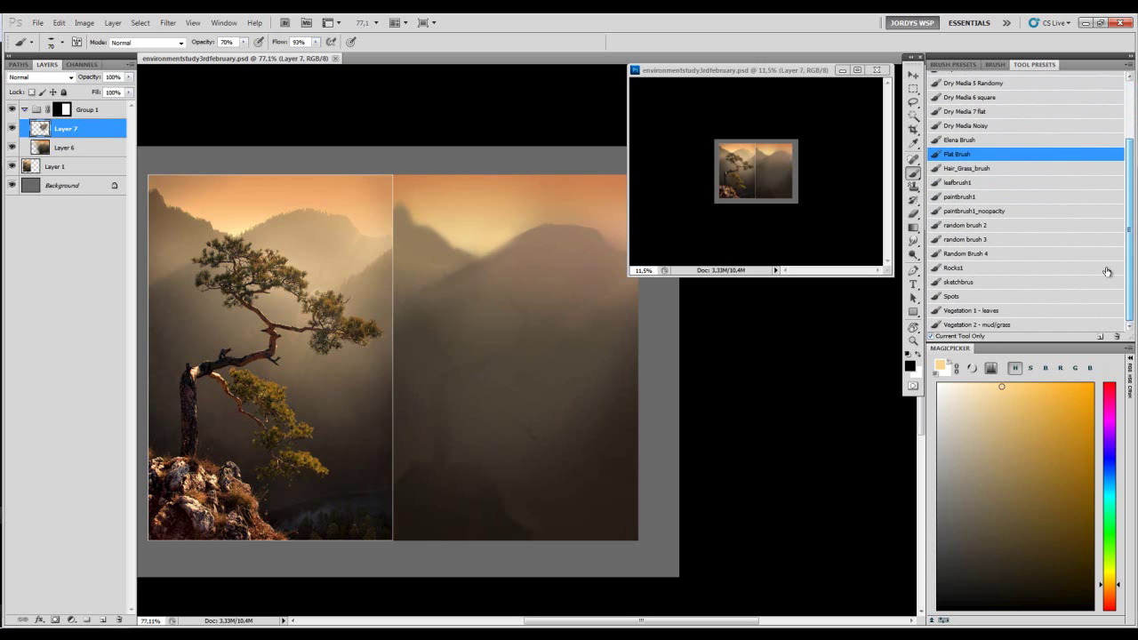
click(1005, 432)
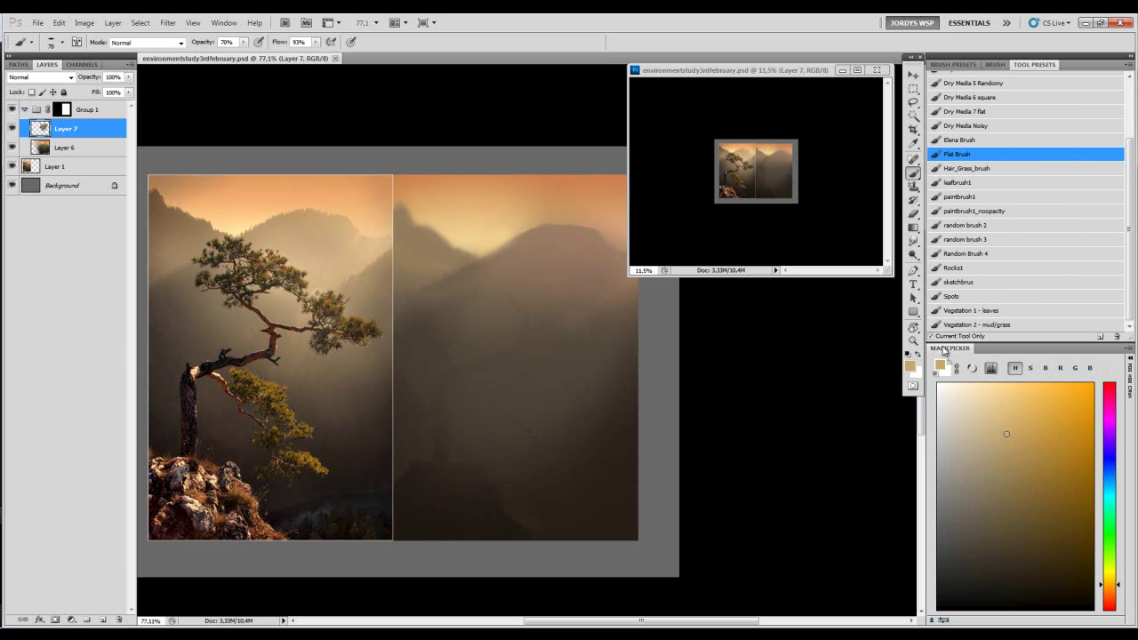
drag(1052, 539, 1032, 498)
drag(628, 373, 663, 375)
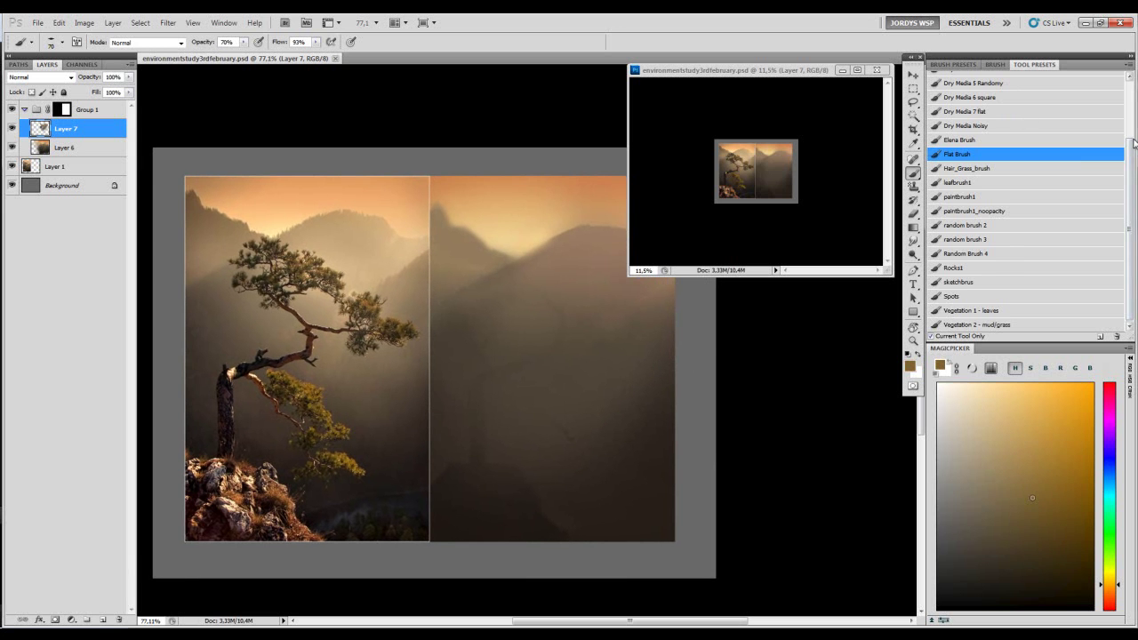
- Choose the Airbrush preset, sample the pale glow between the peaks and airbrush the sky at the central mountain's summit
drag(1129, 151, 1078, 98)
click(973, 78)
alt+click(538, 225)
mouse_move(572, 225)
mouse_down()
mouse_move(539, 232)
mouse_move(590, 216)
mouse_up()
- Resample the glow and airbrush over the central mountain's upper edge with a progressively smaller brush
key([)
alt+click(539, 219)
key([)
key([)
key([)
key([)
key([)
key([)
key([)
key([)
mouse_move(576, 222)
mouse_down()
mouse_move(566, 220)
mouse_move(584, 219)
mouse_move(574, 208)
mouse_up()
- Sample sky, glow and mountain tones and airbrush softer mist around the central mountain's summit at about size 99
alt+click(544, 210)
key(bracketleft)
key(bracketleft)
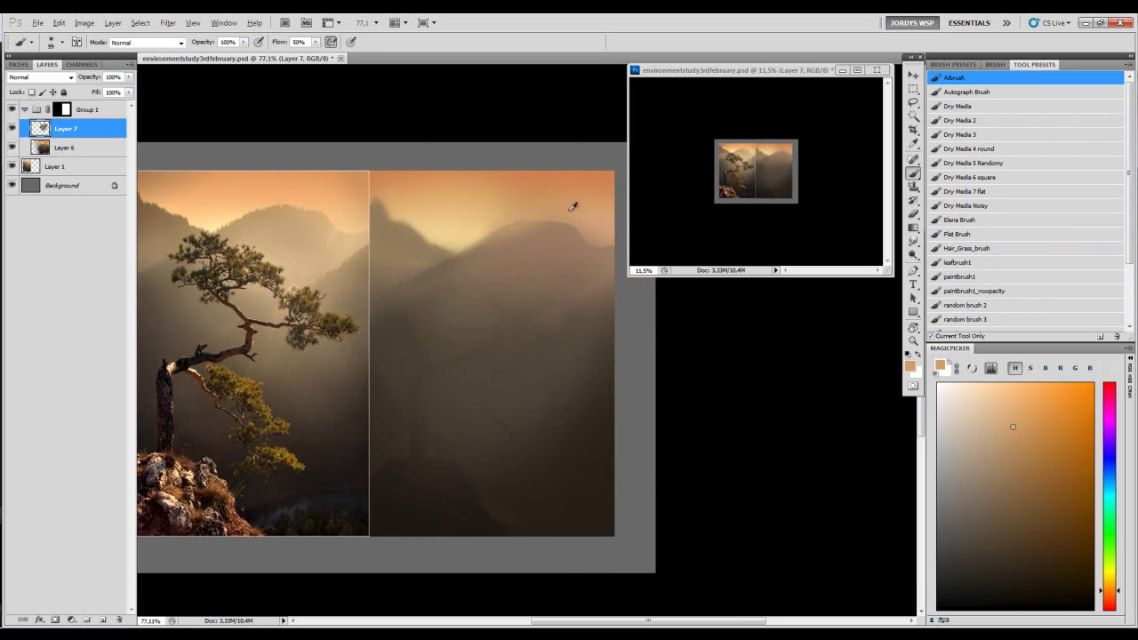
alt+click(431, 238)
drag(524, 234, 451, 241)
alt+click(388, 240)
drag(530, 241, 566, 246)
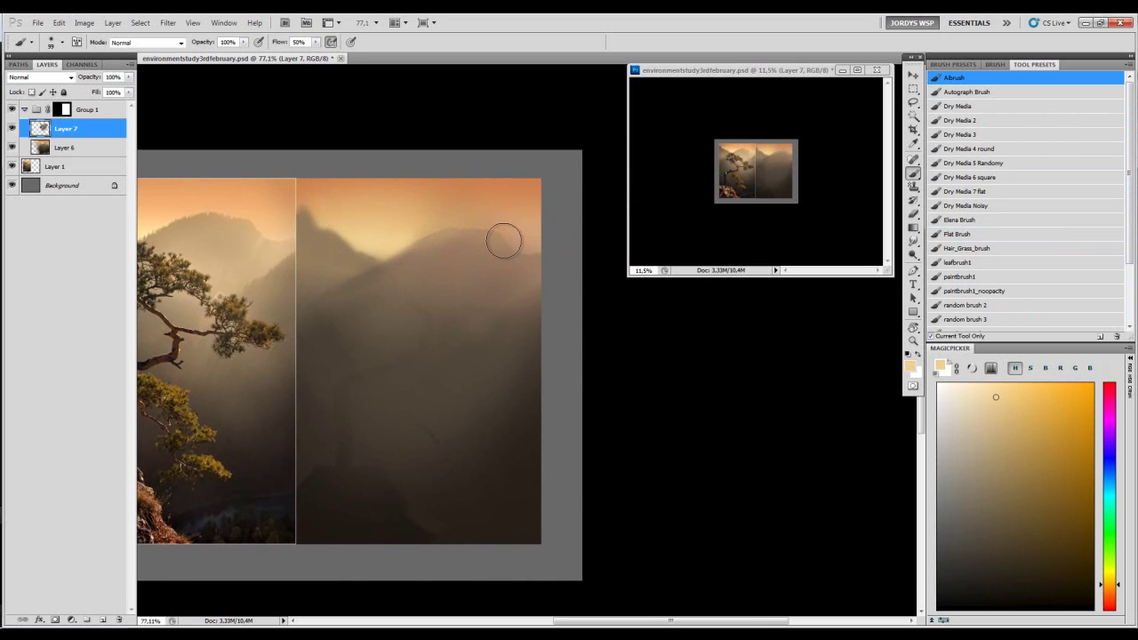
alt+click(478, 253)
mouse_move(490, 247)
mouse_down()
mouse_move(551, 258)
mouse_move(531, 223)
mouse_move(624, 228)
mouse_up()
alt+click(552, 234)
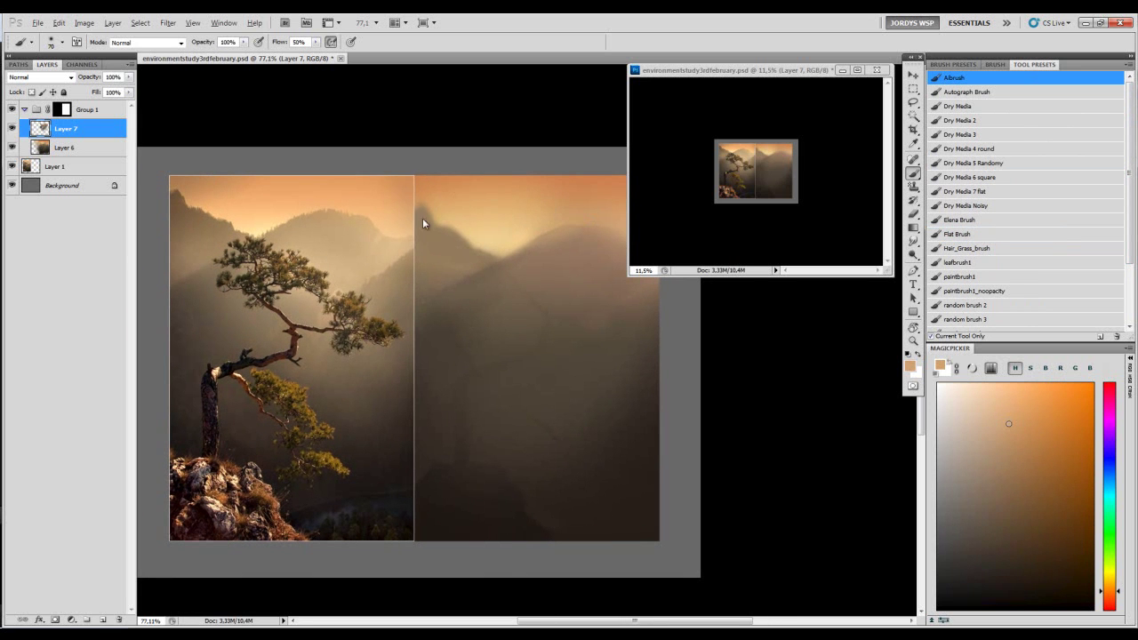
- Airbrush the left ridge in a reddish brown at size 100 and soften its pointed summit with sampled sky orange at size 70
alt+click(452, 214)
alt+click(465, 253)
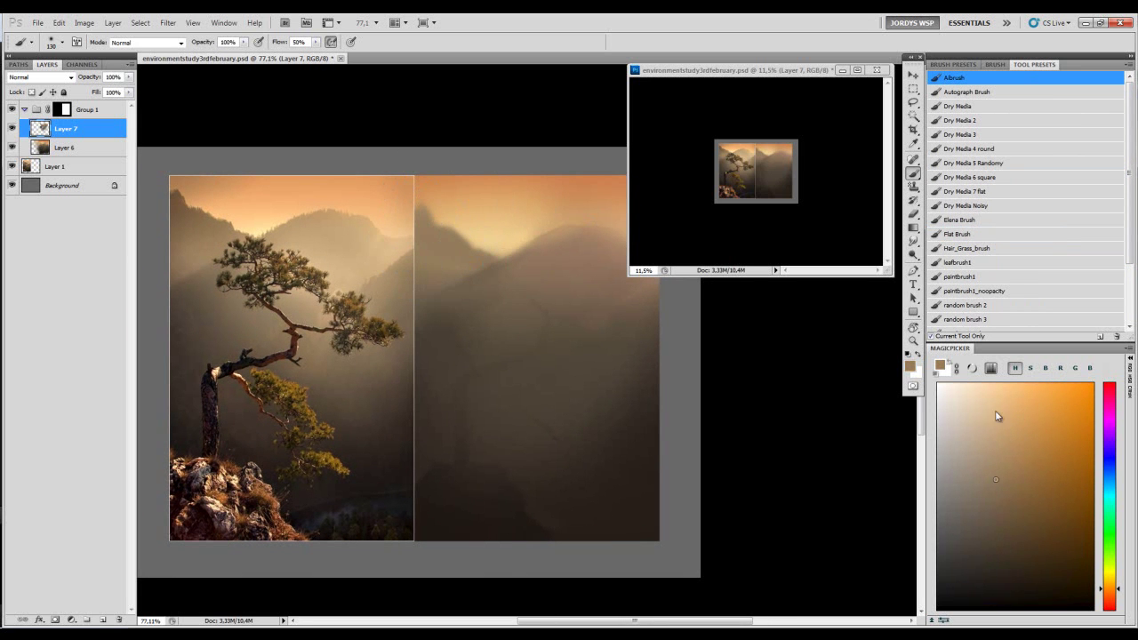
click(1121, 597)
key(bracketleft)
click(1013, 516)
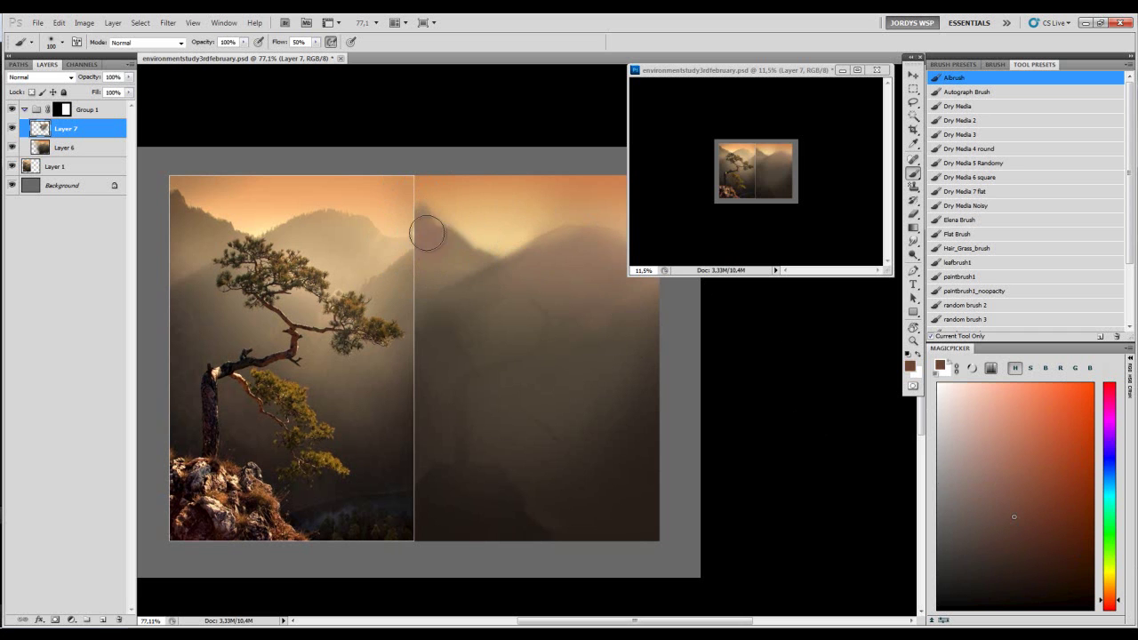
alt+click(455, 262)
key(bracketleft)
key(bracketleft)
key(bracketleft)
alt+click(436, 186)
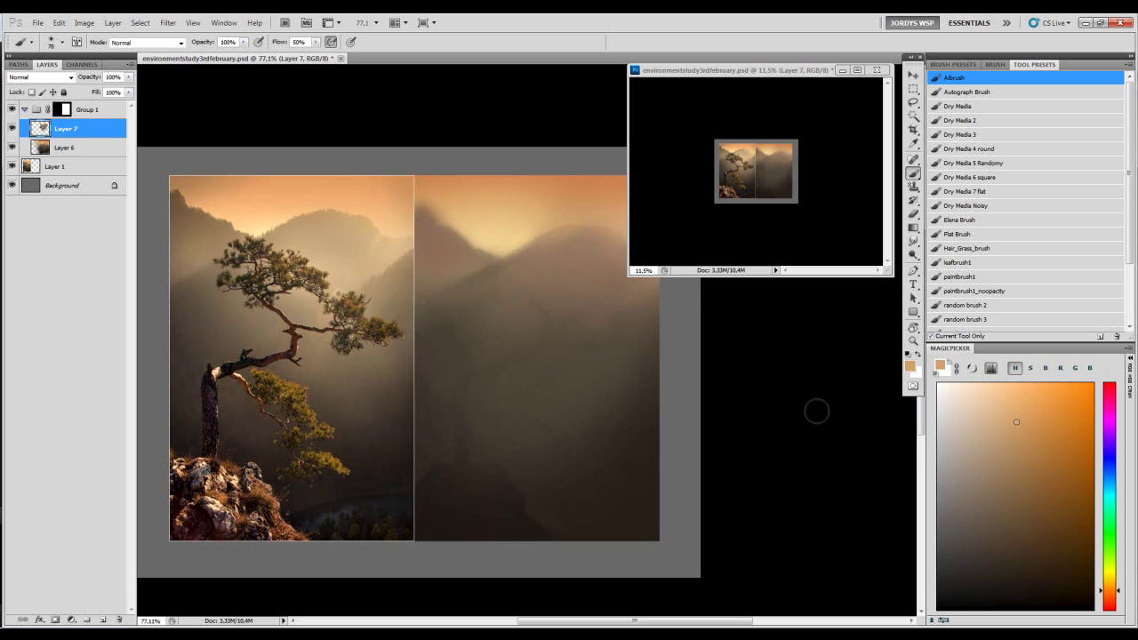
- Sample the warm glow and airbrush it lightly around the left ridge at about size 200, undoing an unwanted dab
alt+click(485, 232)
key(bracketright)
key(bracketright)
key(bracketright)
key(bracketright)
key(bracketright)
key(bracketright)
key(bracketright)
click(430, 277)
key(ctrl+z)
drag(457, 254, 466, 264)
key(bracketleft)
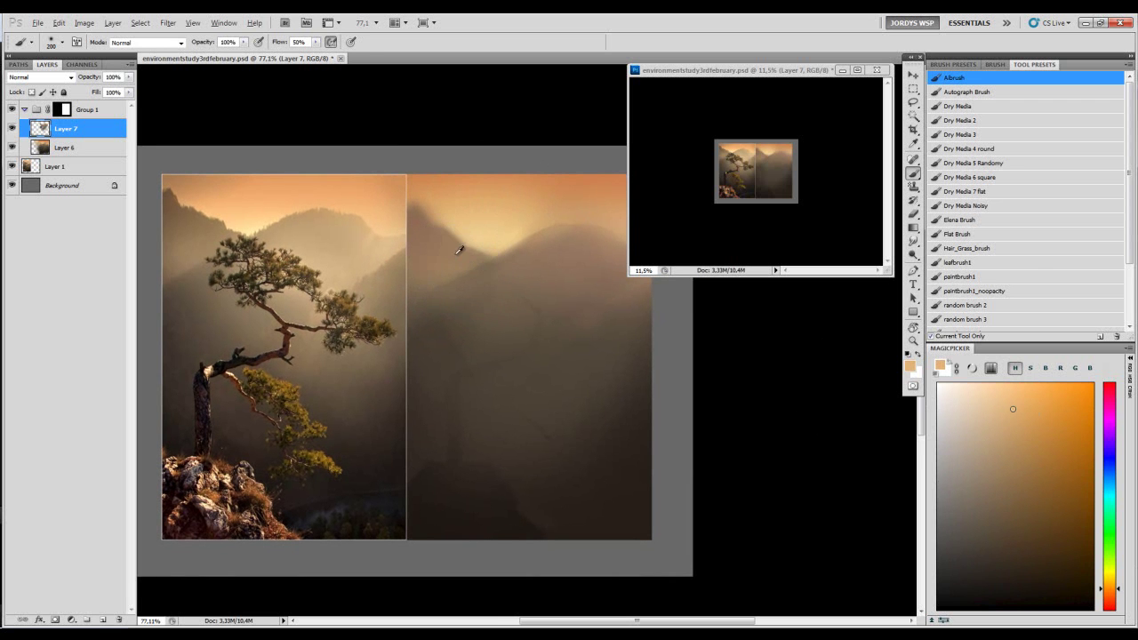
alt+click(450, 204)
- Lasso a jagged treeline along the left ridge's crest and airbrush inside the selection with sampled brown
key(r)
key(b)
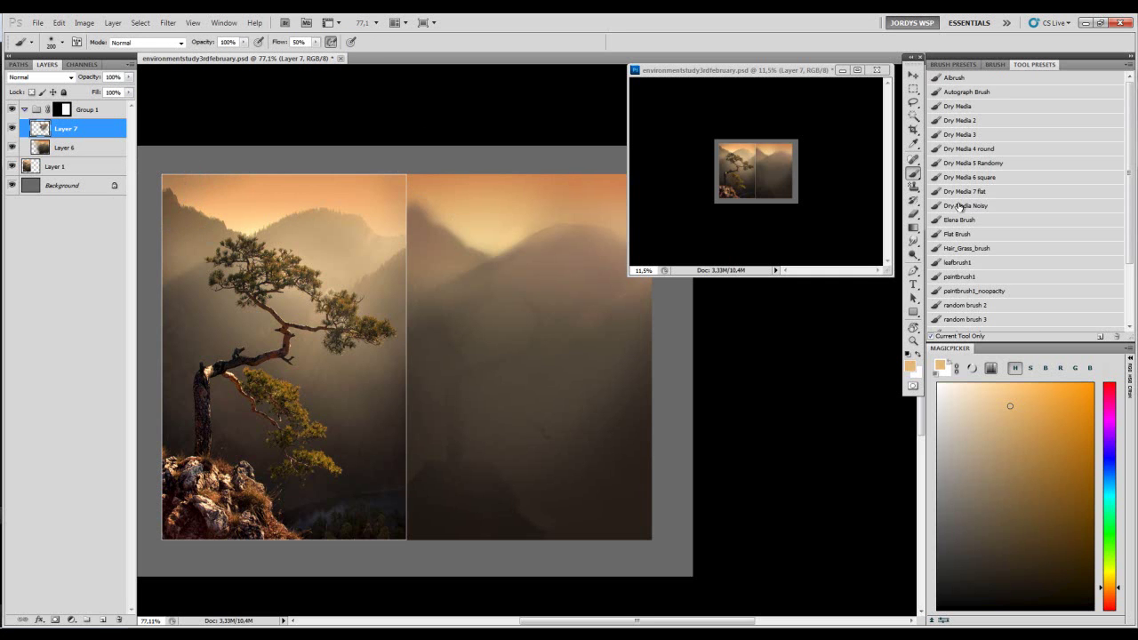
key(l)
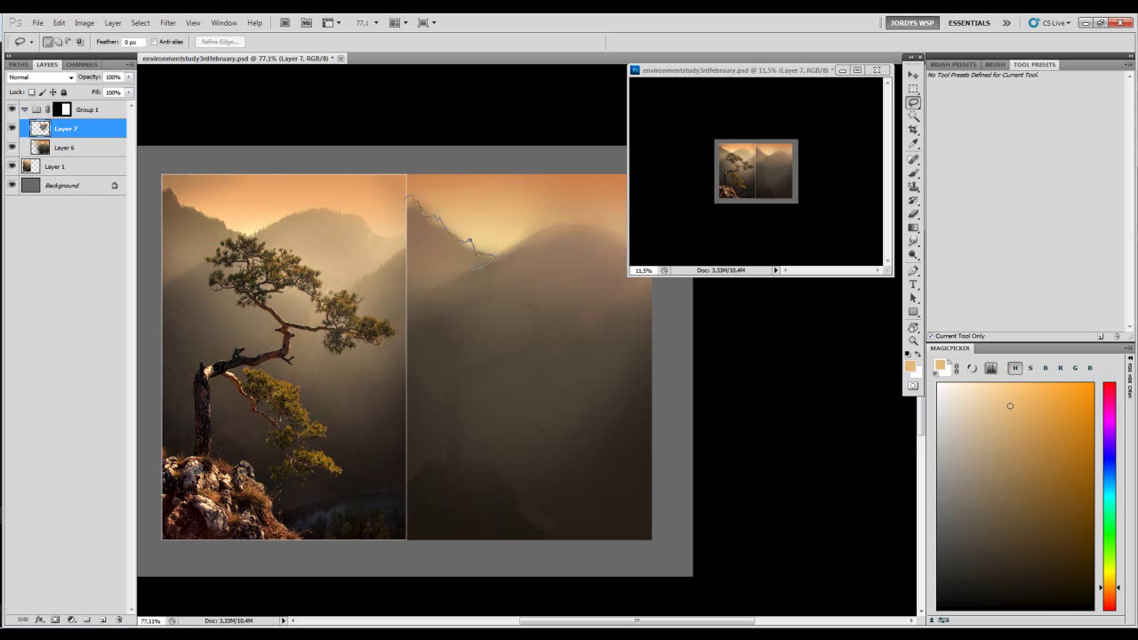
key(b)
alt+right_click(388, 207)
mouse_move(406, 234)
mouse_down()
mouse_move(407, 197)
mouse_move(469, 239)
mouse_move(455, 242)
mouse_move(466, 255)
mouse_move(480, 232)
mouse_move(536, 234)
mouse_move(471, 227)
mouse_up()
alt+click(414, 209)
key(bracketleft)
key(bracketleft)
alt+click(440, 233)
key(ctrl+d)
key(z)
key(ctrl+z)
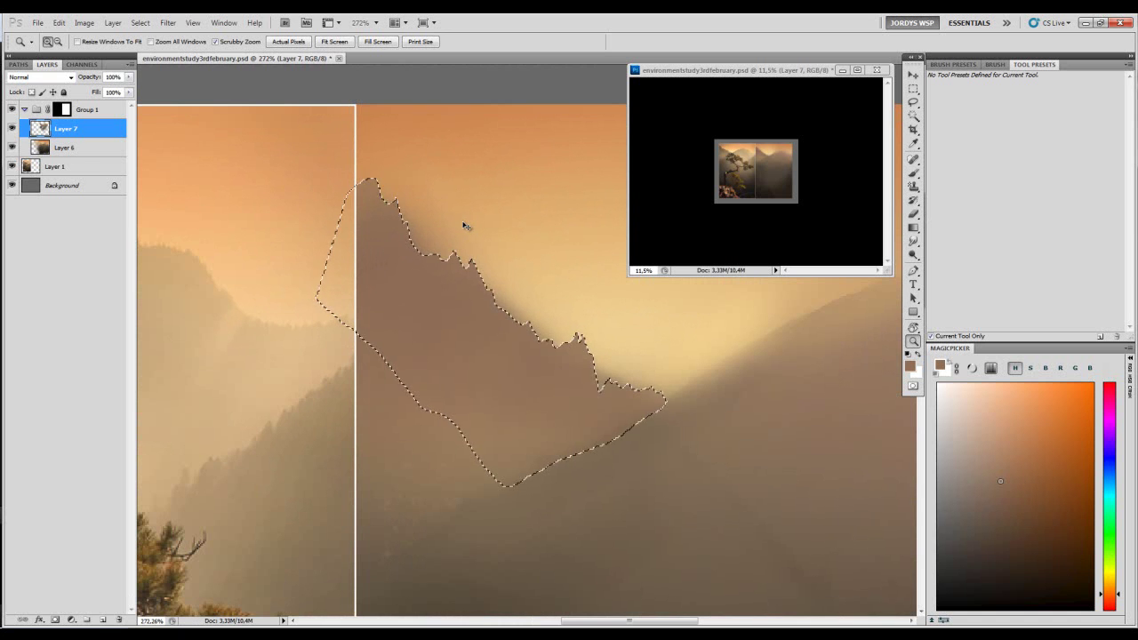
- Copy the jagged ridge selection onto its own layer, soften it with a Gaussian Blur and merge it down
key(ctrl+j)
click(168, 22)
mouse_move(178, 135)
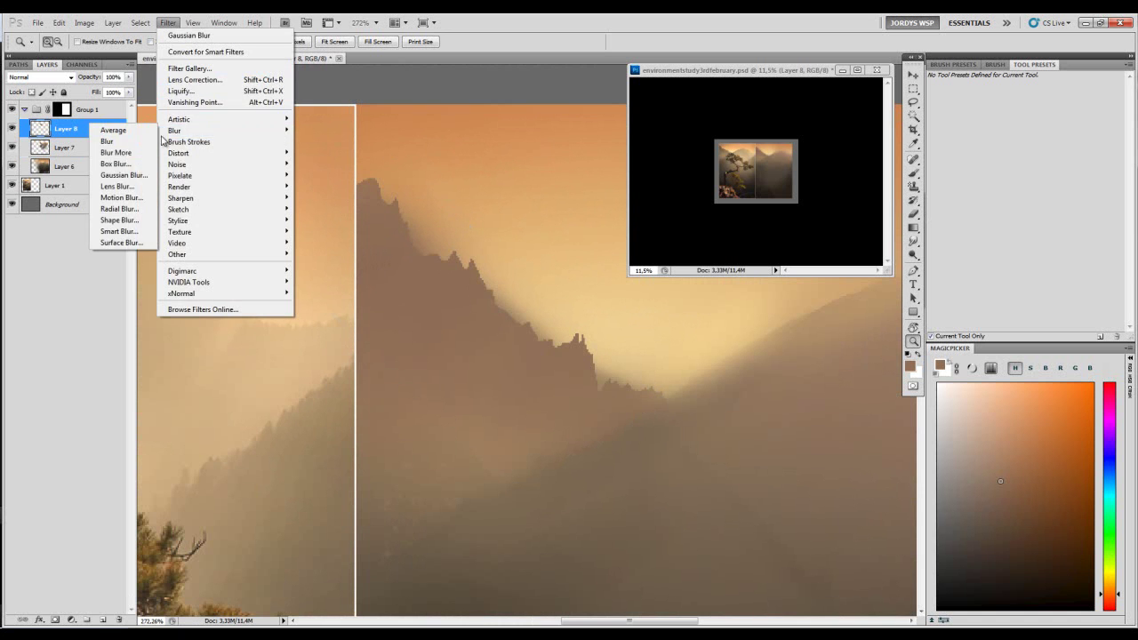
click(123, 177)
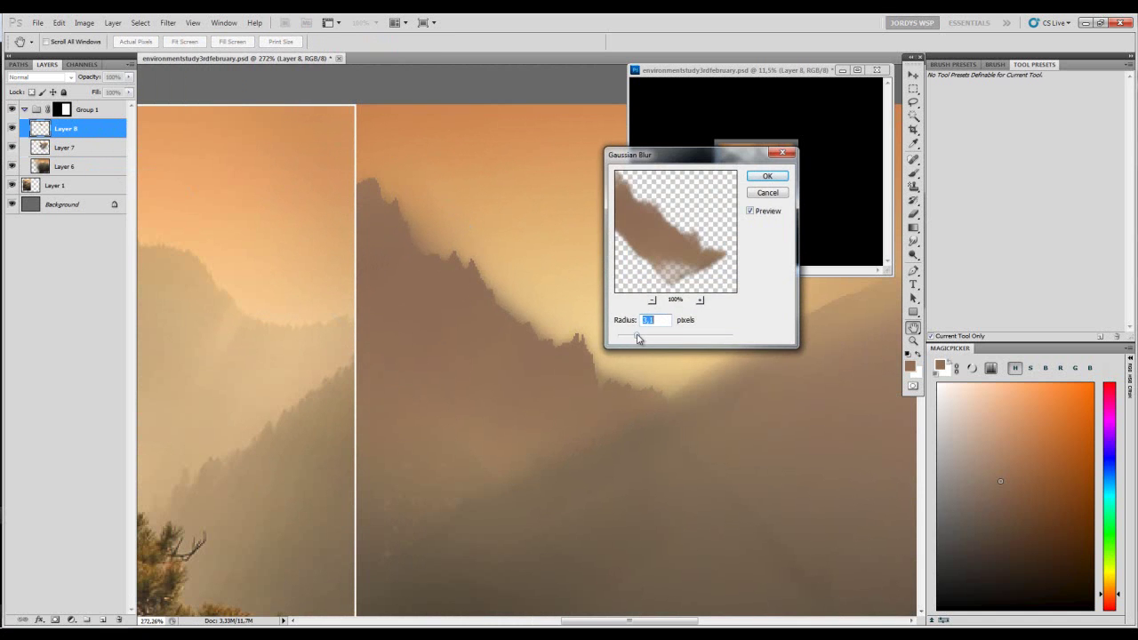
click(769, 177)
key(ctrl+e)
- Smudge the left ridge's jagged crest with the Smudge tool at 72% strength
key(r)
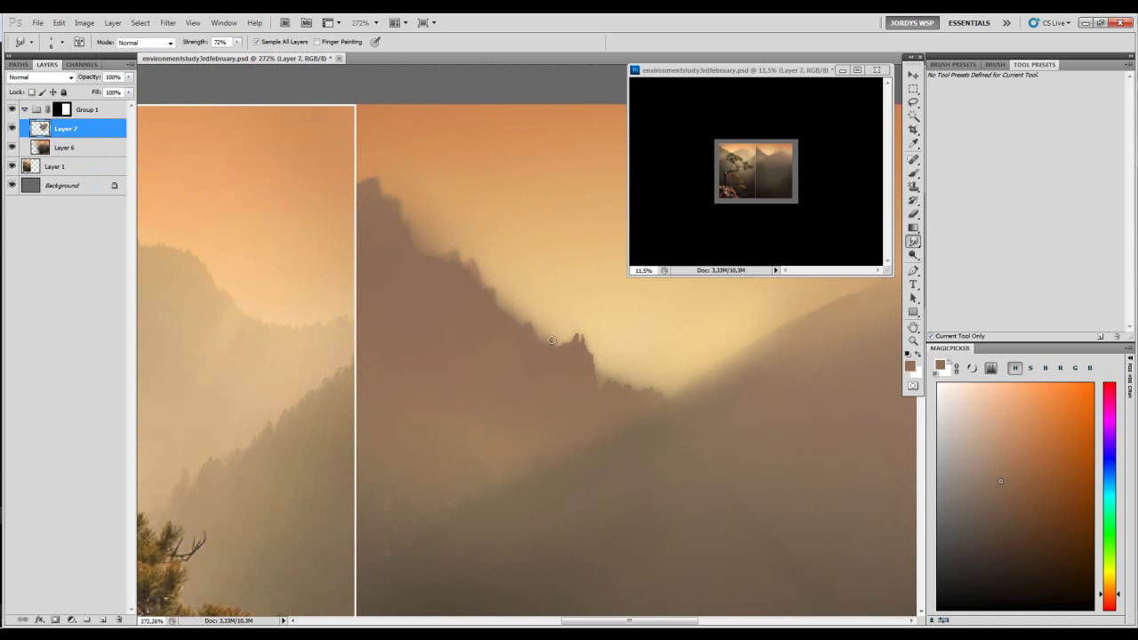
drag(595, 374, 516, 338)
- Lasso a test shape in the sky beside the left ridge, paint it black and deselect
key(b)
drag(527, 205, 501, 227)
key(l)
drag(539, 148, 569, 142)
key(b)
key(d)
mouse_move(503, 191)
mouse_down()
mouse_move(534, 197)
mouse_move(543, 156)
mouse_up()
key(ctrl+d)
- Try smudging the black test shape's hard edge at high zoom, undoing the smudge strokes
key(z)
drag(478, 178, 534, 195)
mouse_move(534, 195)
mouse_down()
mouse_move(561, 207)
mouse_move(503, 226)
mouse_move(390, 369)
mouse_move(327, 483)
mouse_move(567, 181)
mouse_up()
key(r)
key(z)
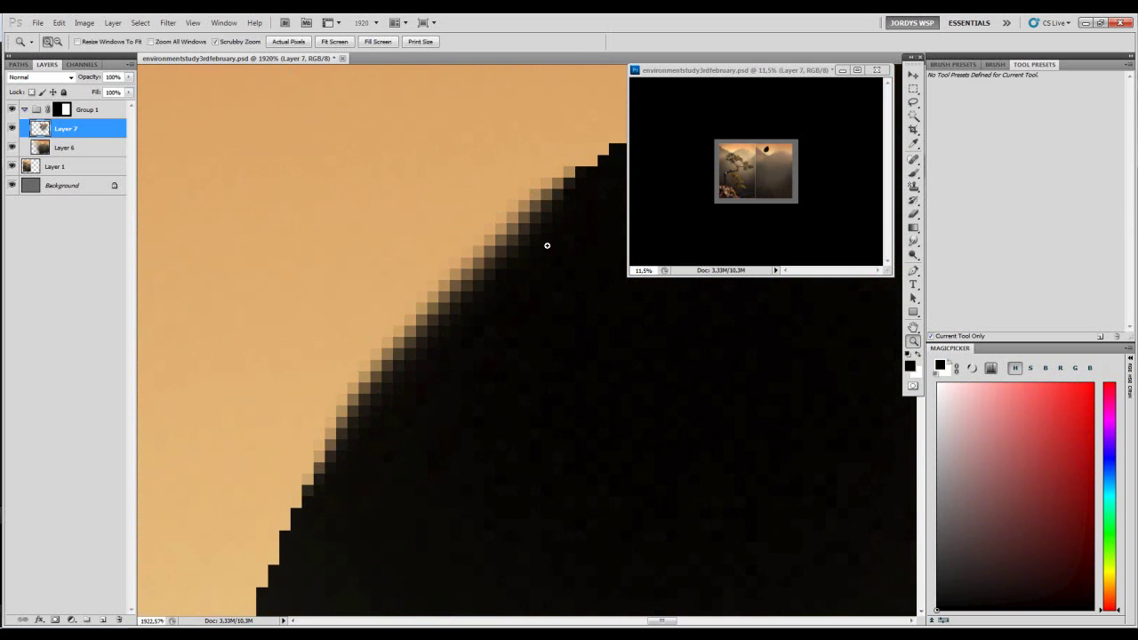
key(ctrl+z)
drag(547, 246, 538, 259)
key(r)
mouse_move(555, 214)
mouse_down()
mouse_move(411, 360)
mouse_move(361, 441)
mouse_up()
key(z)
key(ctrl+z)
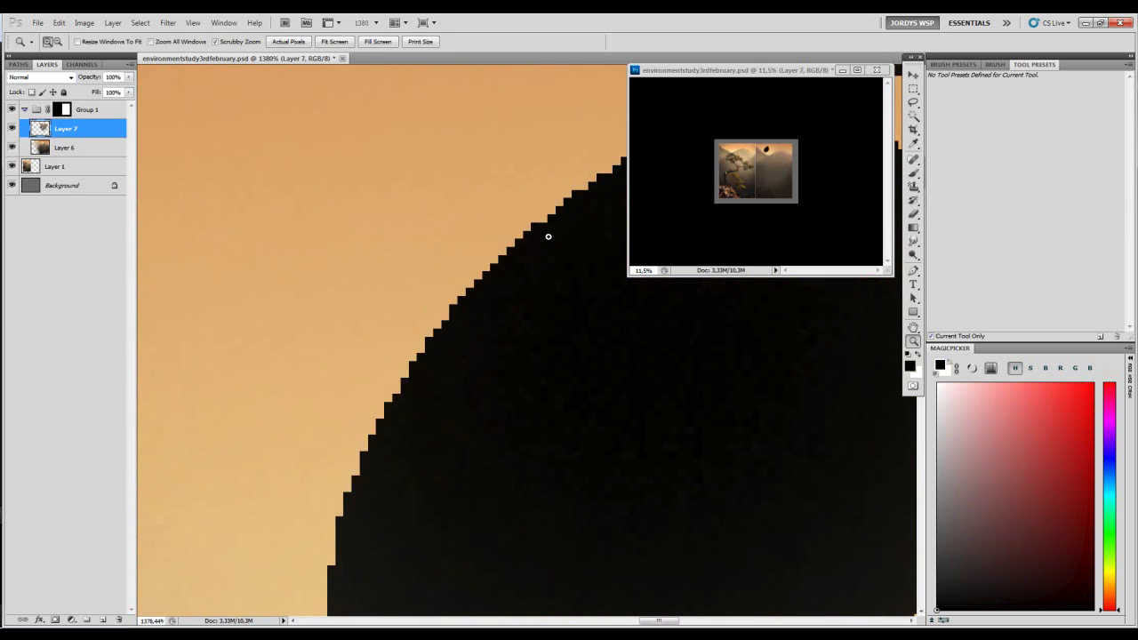
- Undo the black test shape and clear its selection
drag(549, 237, 485, 310)
key(ctrl+alt+z)
key(ctrl+alt+z)
key(ctrl+d)
mouse_move(577, 284)
mouse_down()
mouse_move(505, 278)
mouse_move(484, 299)
mouse_up()
mouse_move(462, 306)
mouse_down()
mouse_move(572, 264)
mouse_move(539, 257)
mouse_up()
- Lasso a small sky patch beside the left ridge's summit and fill it with sampled sky orange
key(b)
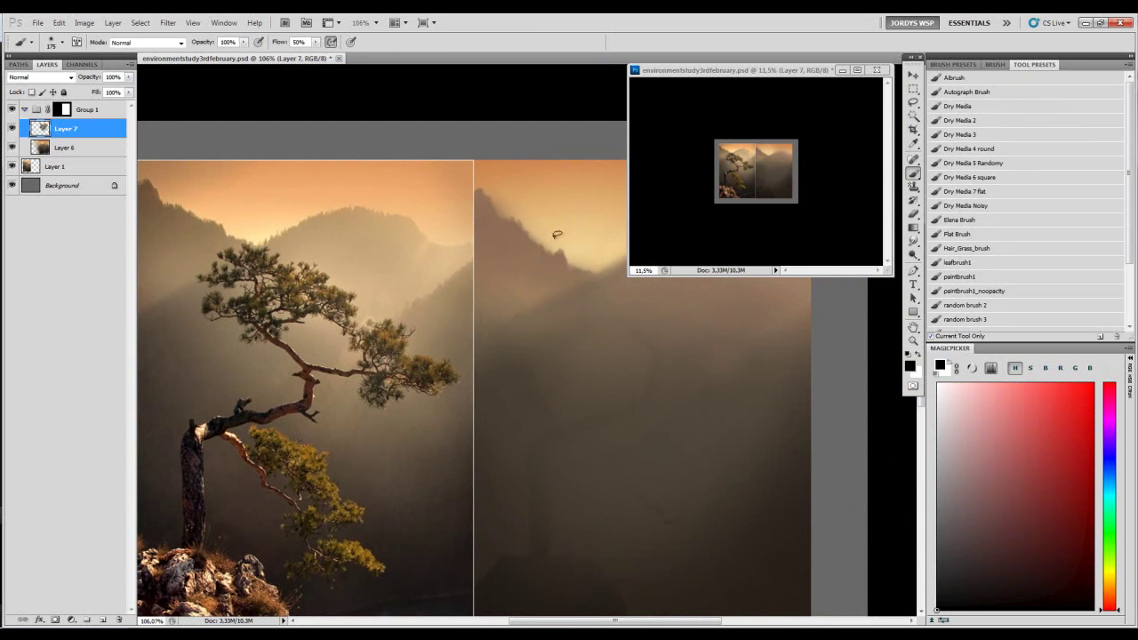
key(l)
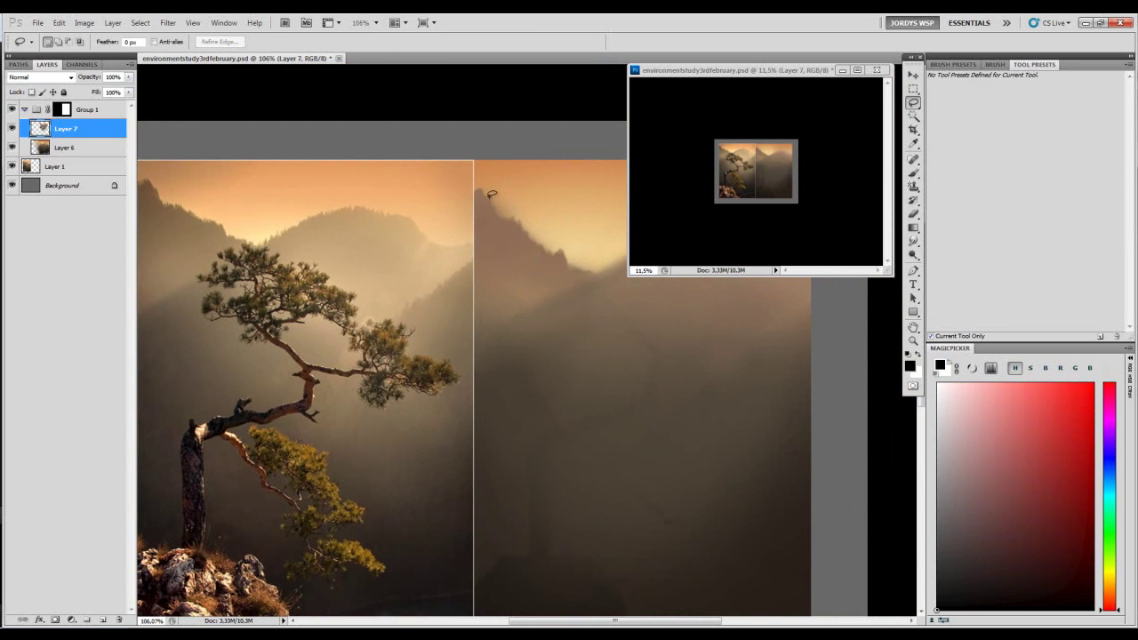
key(b)
alt+click(500, 203)
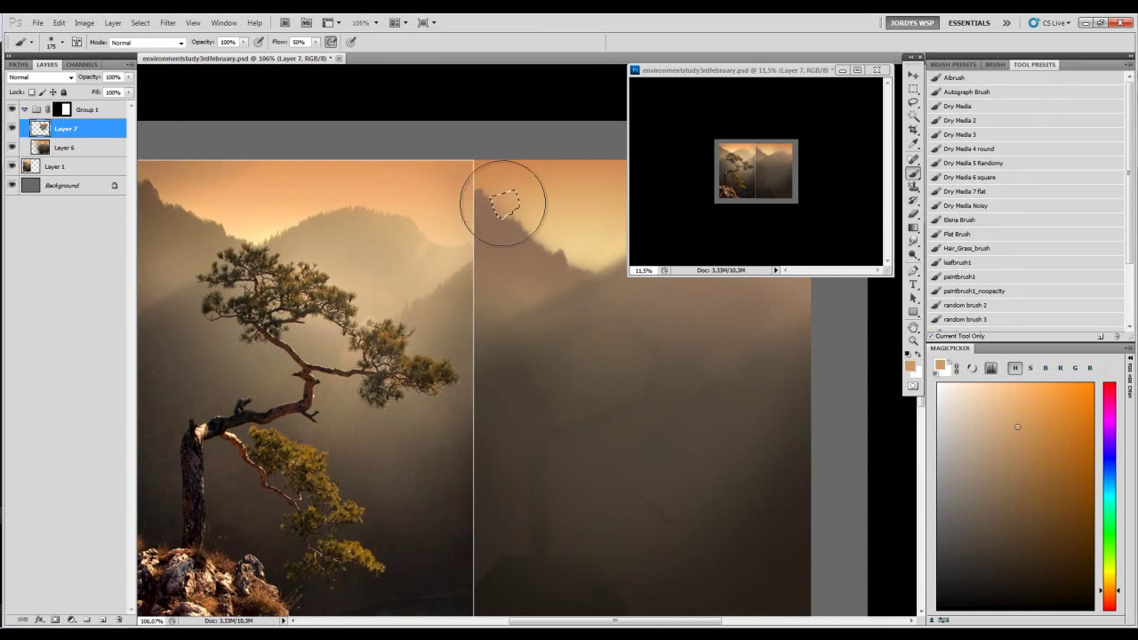
key(l)
key(b)
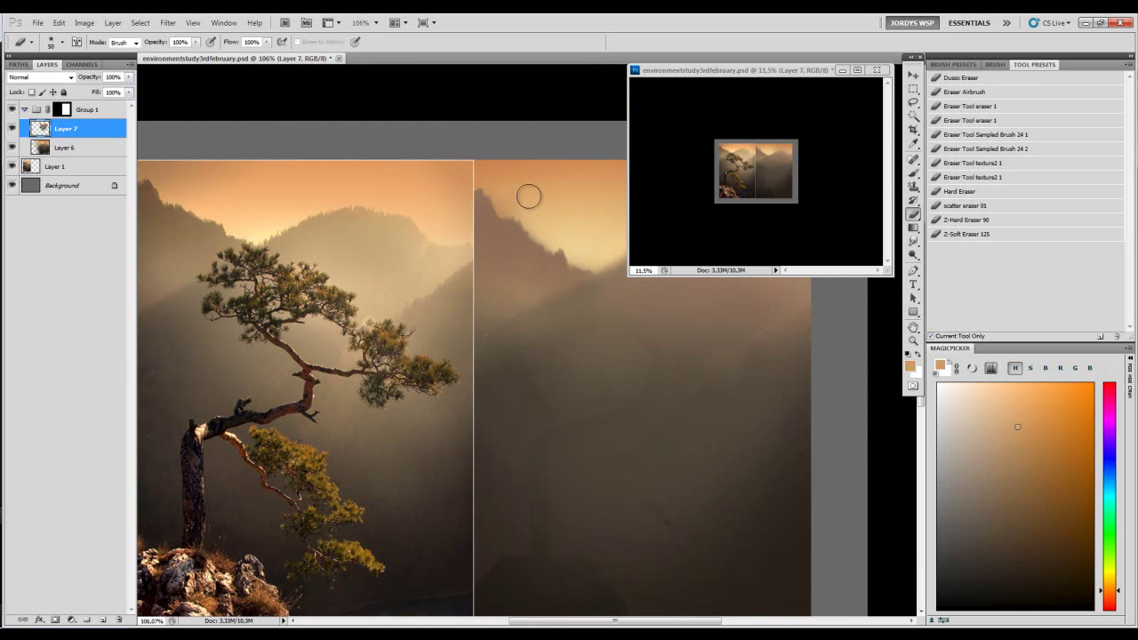
- Sample the neighbouring sky colour and airbrush the sky near the left ridge's summit with a smaller brush
key(bracketleft)
alt+click(537, 201)
key(bracketleft)
key(bracketleft)
key(bracketleft)
drag(532, 207, 542, 212)
- Shift the orange-brown paint's hue and airbrush the upper sky above the ridge, starting at about size 131
alt+right_click(534, 176)
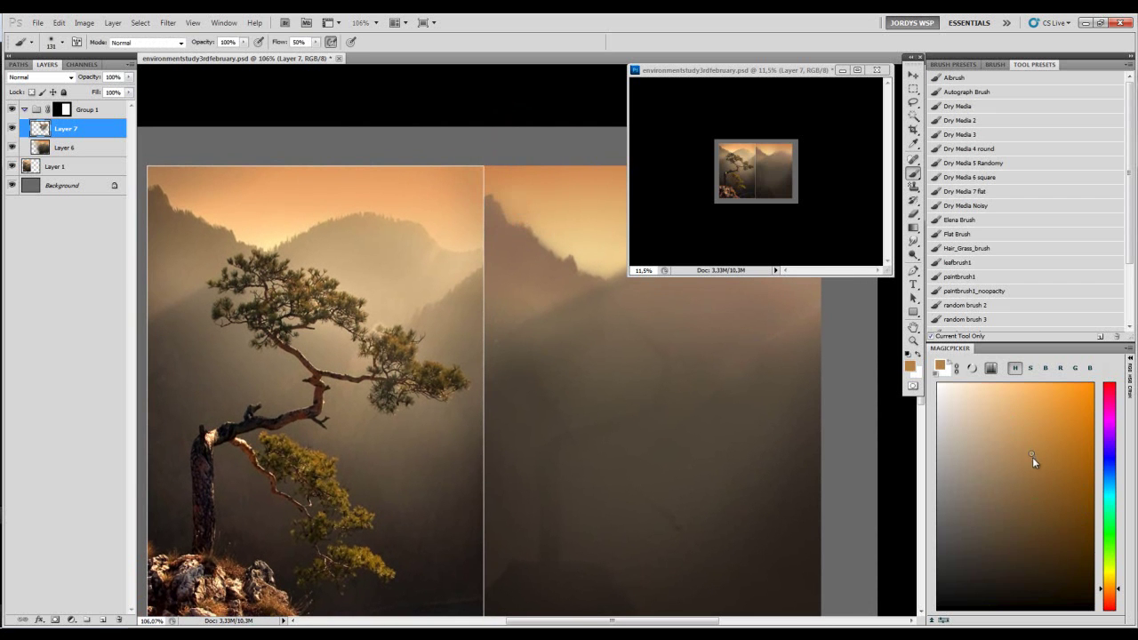
click(1115, 593)
alt+right_click(504, 199)
mouse_move(499, 184)
mouse_down()
mouse_move(561, 169)
mouse_move(636, 184)
mouse_up()
key(bracketleft)
mouse_move(534, 165)
mouse_down()
mouse_move(493, 161)
mouse_move(544, 158)
mouse_up()
- Pick a muted red and airbrush the sky's upper edge at size 80, enlarging the brush to 100
click(1113, 603)
key(bracketleft)
key(bracketleft)
key(bracketleft)
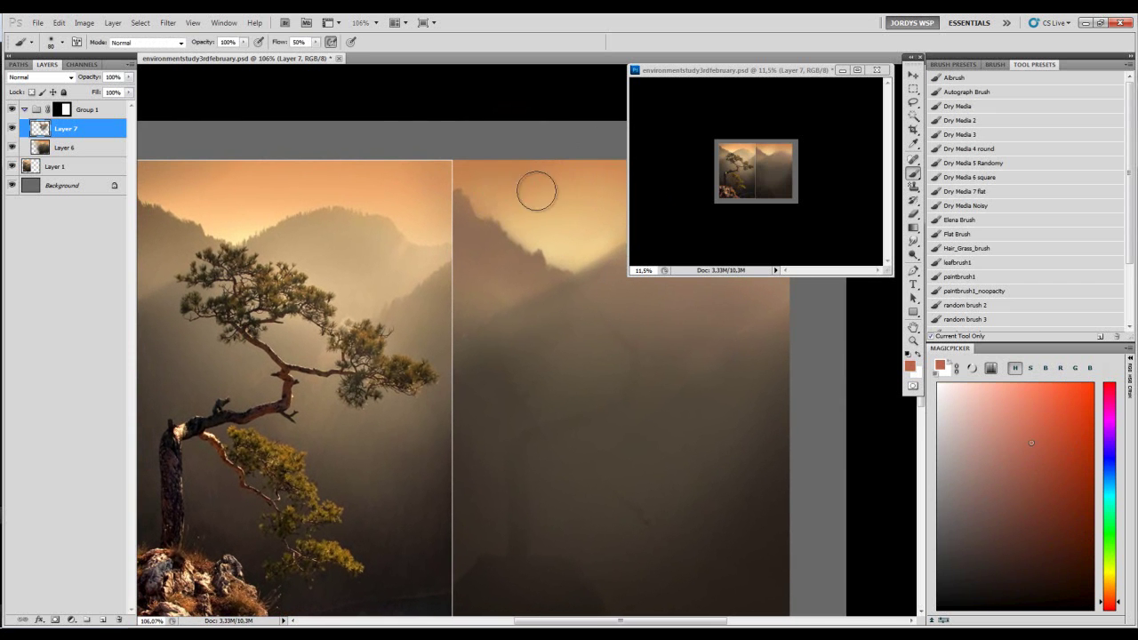
click(1002, 443)
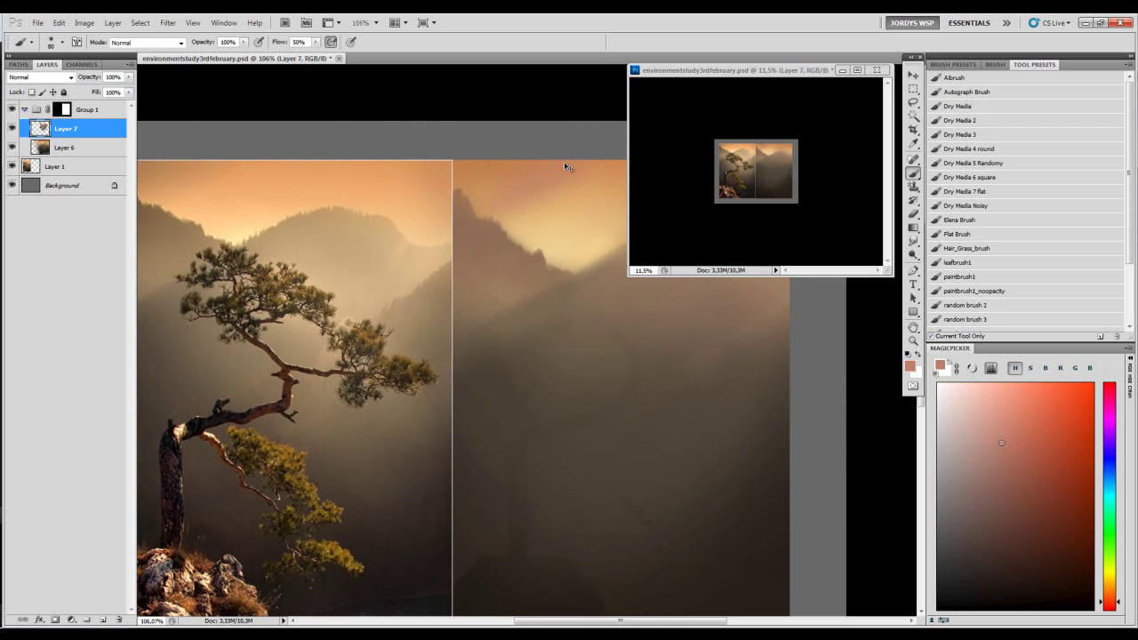
drag(568, 166, 558, 168)
key(bracketright)
key(bracketright)
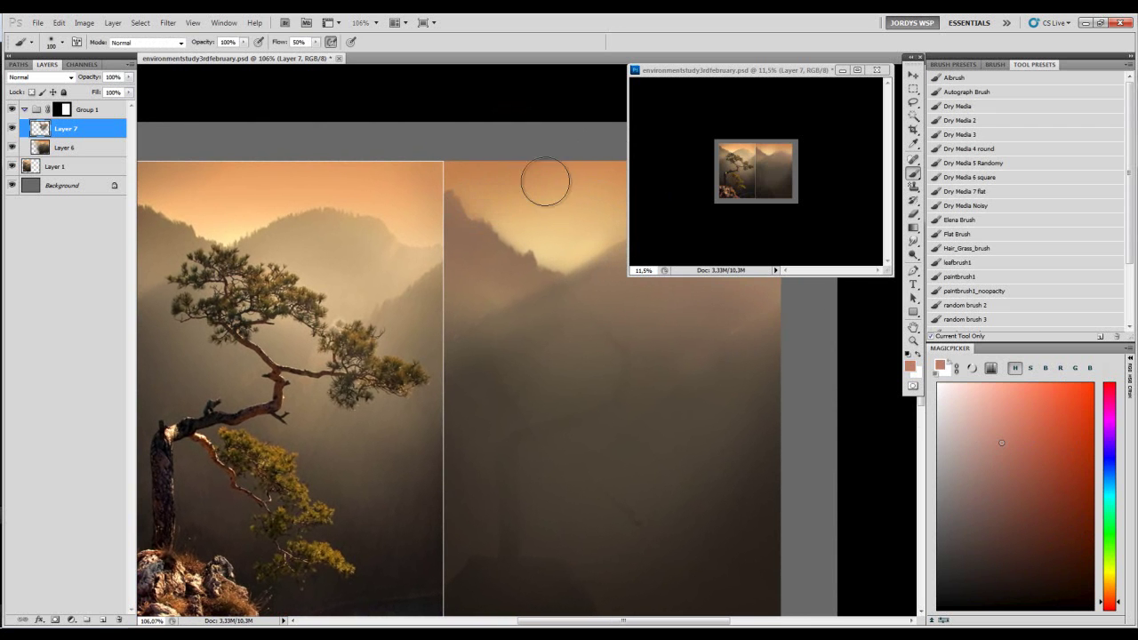
- Mix a dusty reddish brown and airbrush the upper sky down towards the left ridge's summit at size 100
scroll(545, 182, down, 2)
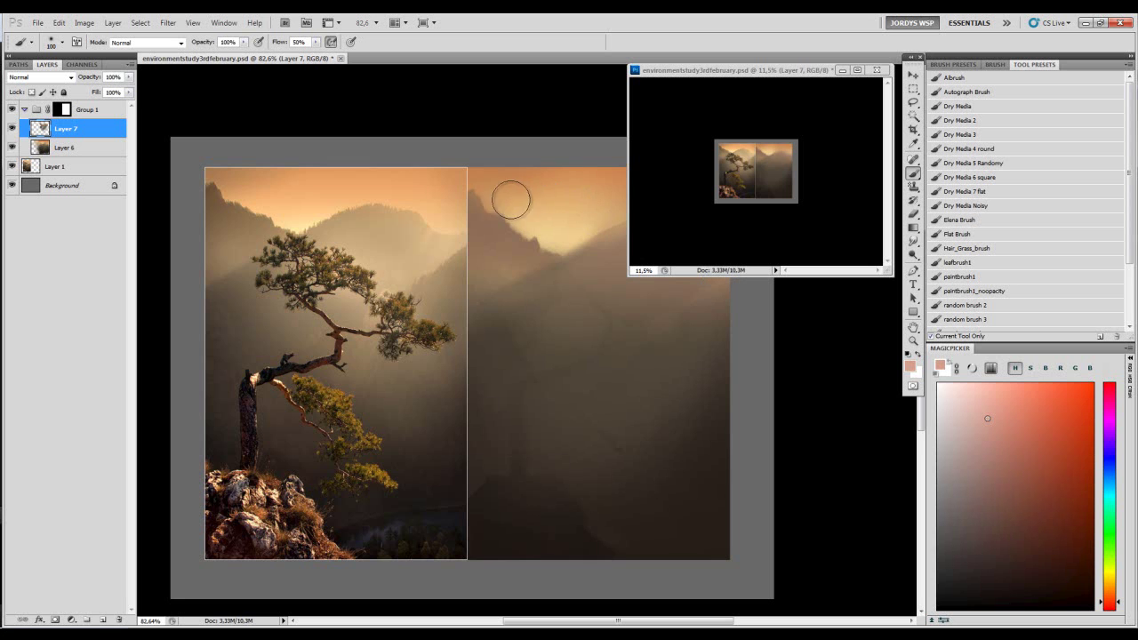
click(997, 442)
click(996, 458)
click(1111, 596)
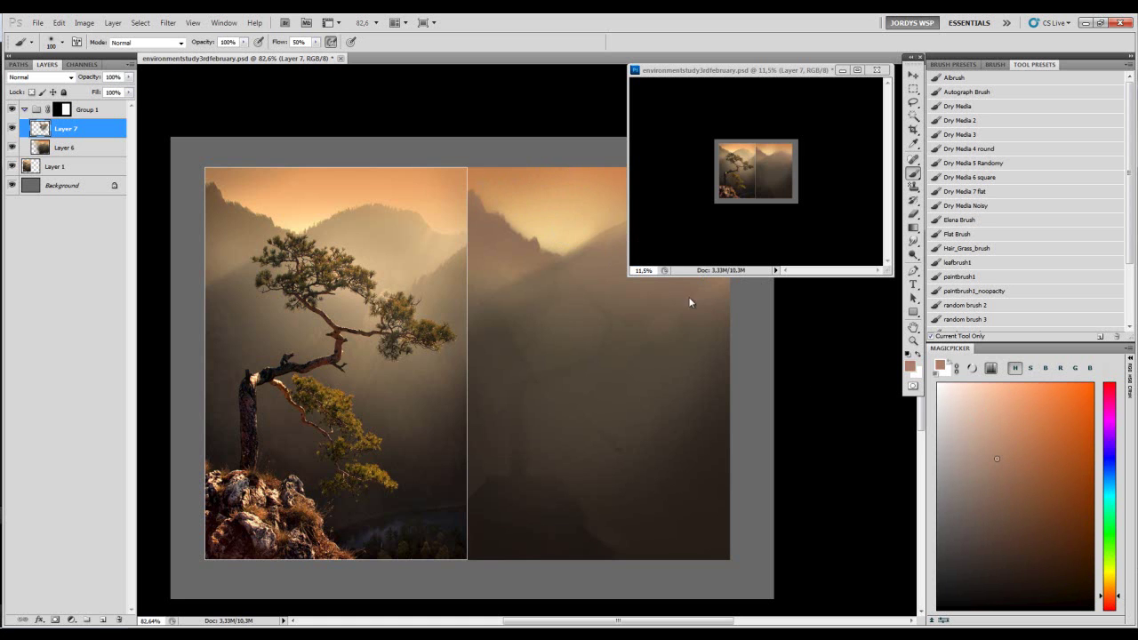
click(1110, 601)
click(1016, 453)
drag(551, 171, 507, 201)
- Pick lighter salmon tones and airbrush the upper sky above the left ridge, varying the brush size
key(bracketright)
key(bracketright)
click(1004, 435)
key(bracketleft)
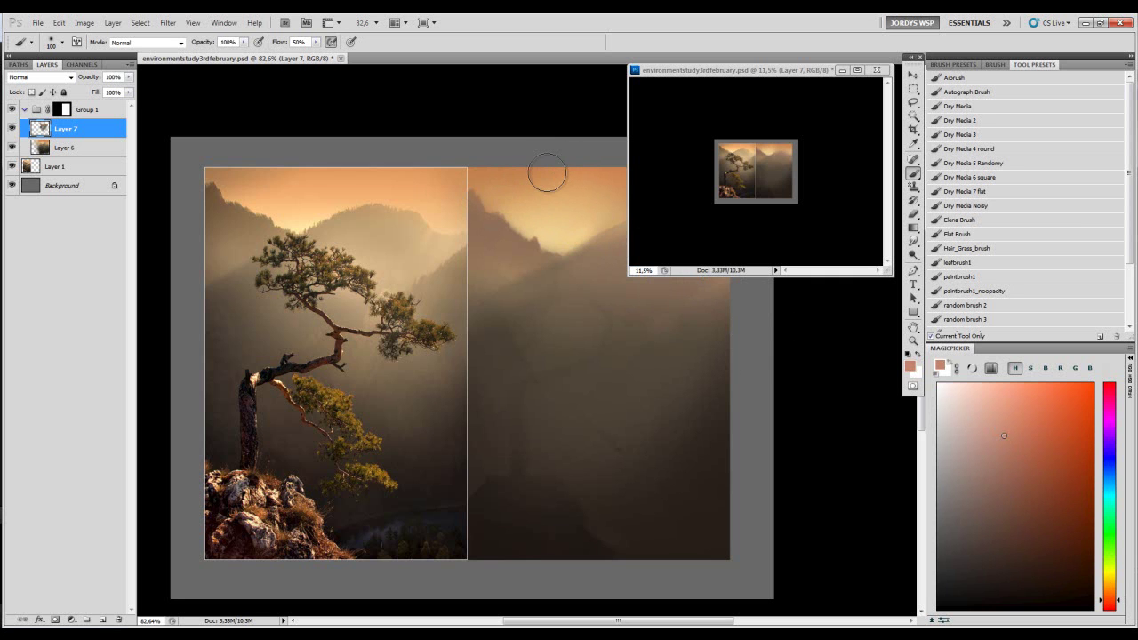
click(1009, 431)
key(bracketleft)
key(bracketleft)
key(bracketleft)
drag(533, 168, 485, 176)
mouse_move(468, 224)
mouse_down()
mouse_move(490, 201)
mouse_move(512, 207)
mouse_up()
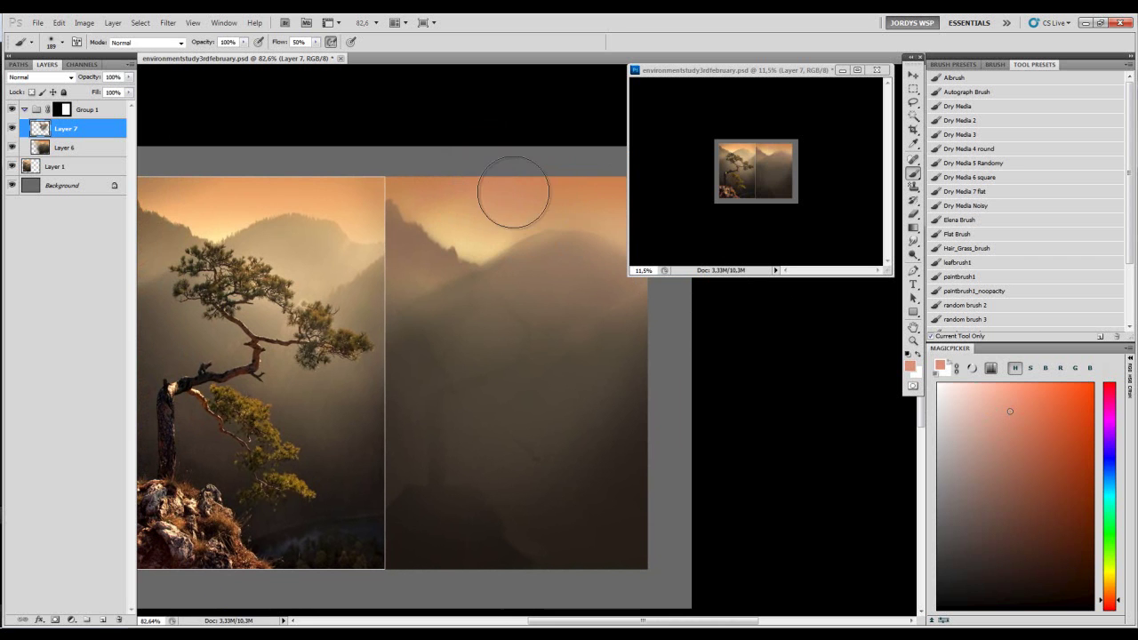
- Airbrush salmon across the upper sky, reduce the brush to size 150 and sample a warm tan-orange from the glowing sky
mouse_move(539, 196)
mouse_down()
mouse_move(566, 200)
mouse_move(525, 192)
mouse_move(533, 213)
mouse_move(546, 213)
mouse_up()
key(bracketleft)
key(bracketleft)
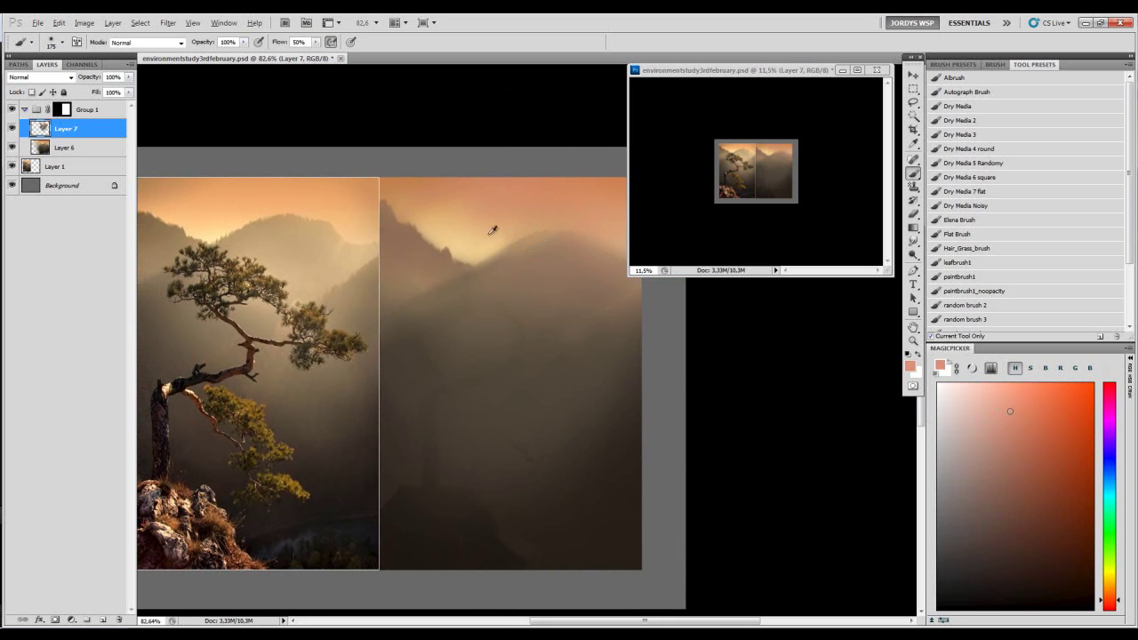
alt+click(457, 214)
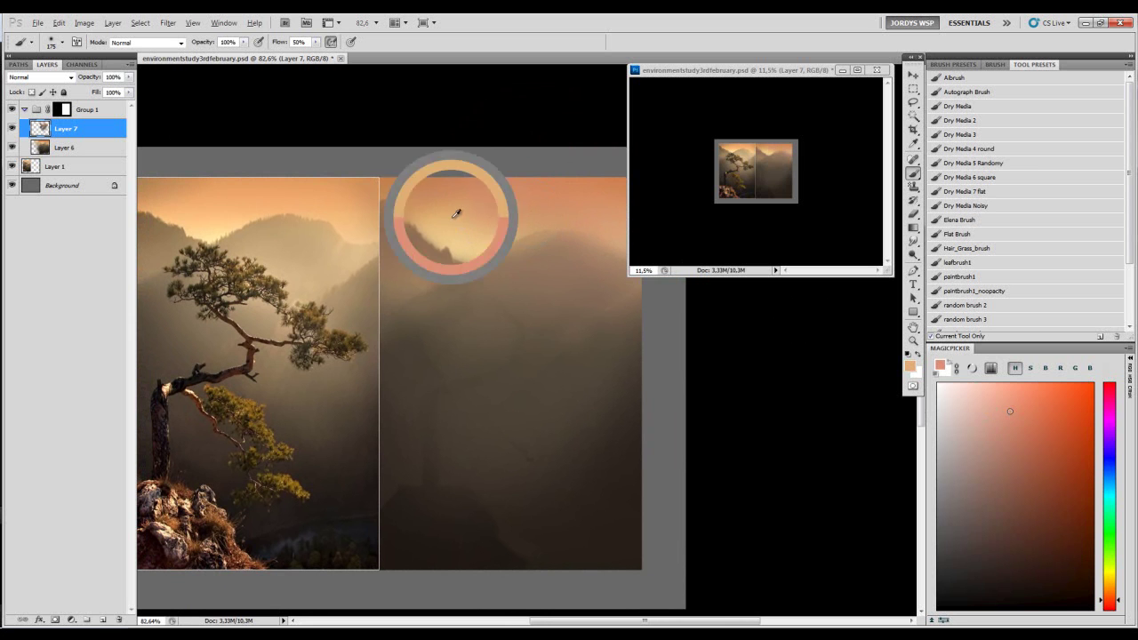
key(bracketleft)
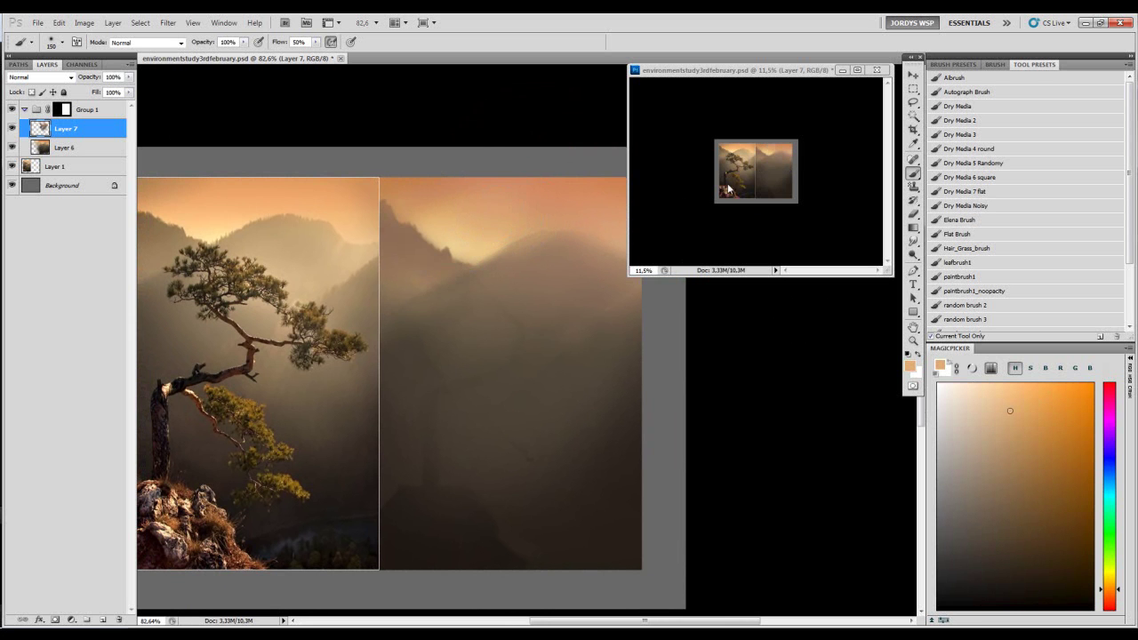
- Sample dark browns from the misty mountain and airbrush them softly over its slope at size 271
click(727, 189)
key(z)
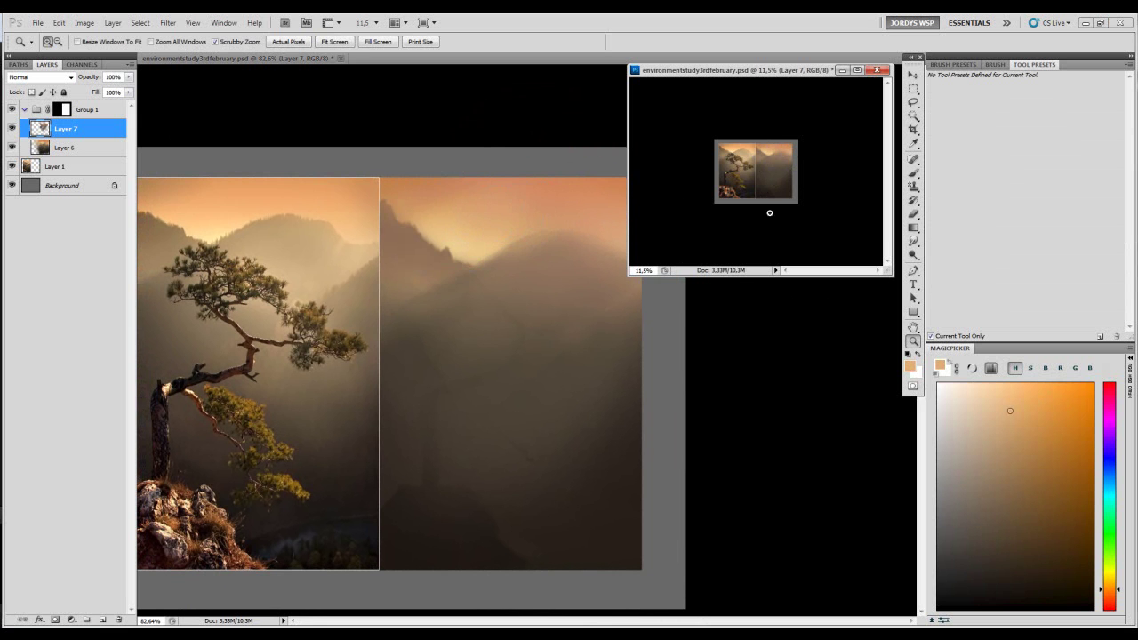
drag(552, 282, 584, 238)
key(b)
alt+click(485, 274)
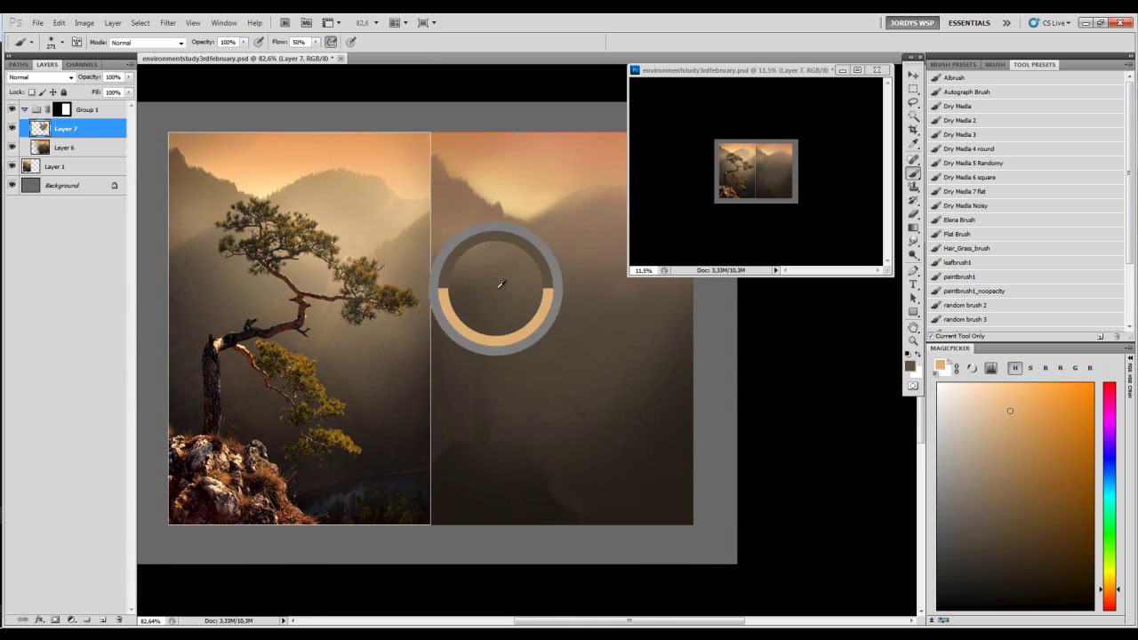
alt+click(457, 351)
drag(578, 303, 504, 314)
mouse_move(536, 266)
mouse_down()
mouse_move(562, 288)
mouse_move(517, 296)
mouse_move(533, 294)
mouse_move(538, 252)
mouse_move(517, 289)
mouse_move(484, 307)
mouse_move(584, 278)
mouse_up()
key(z)
key(b)
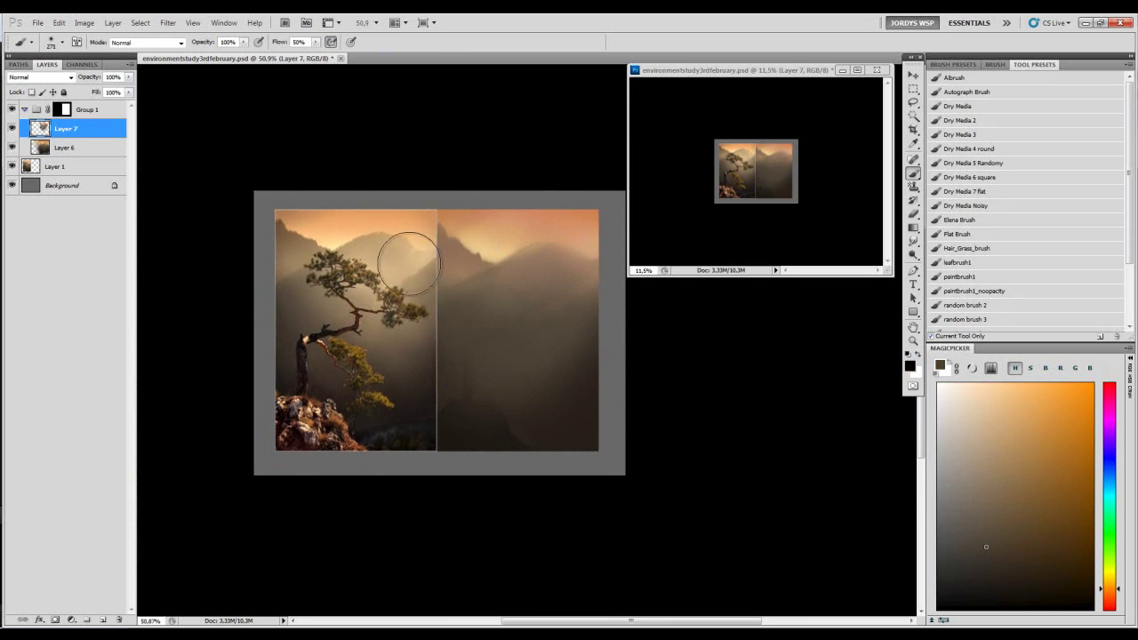
- Load the Dry Media 6 square brush, reduce it to size 10 and reset the paint colours to default
key(d)
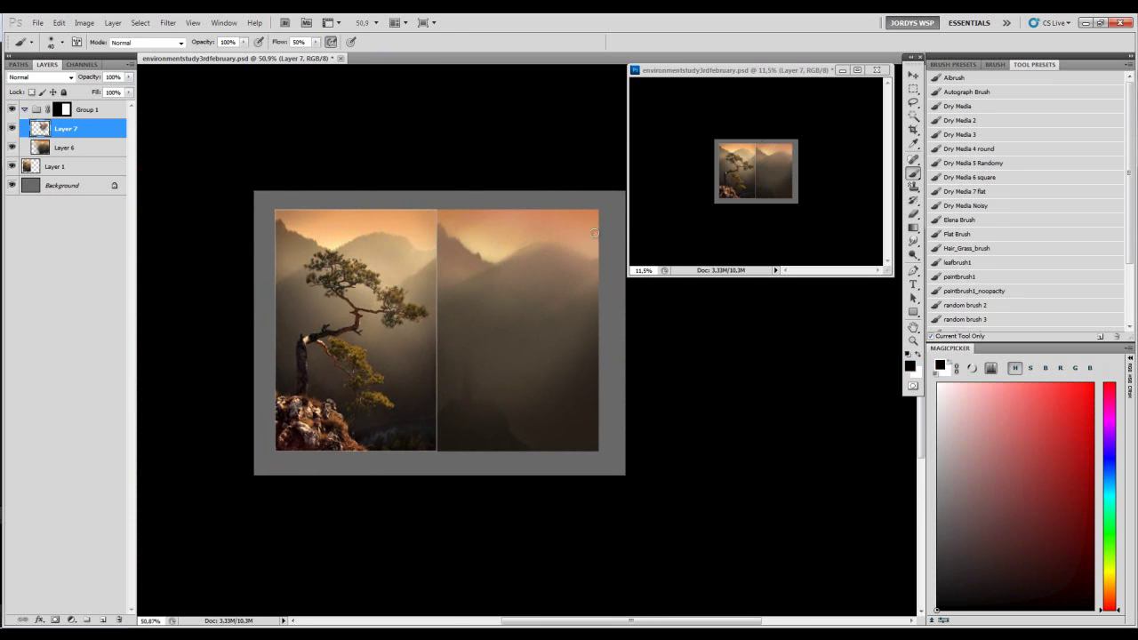
click(984, 177)
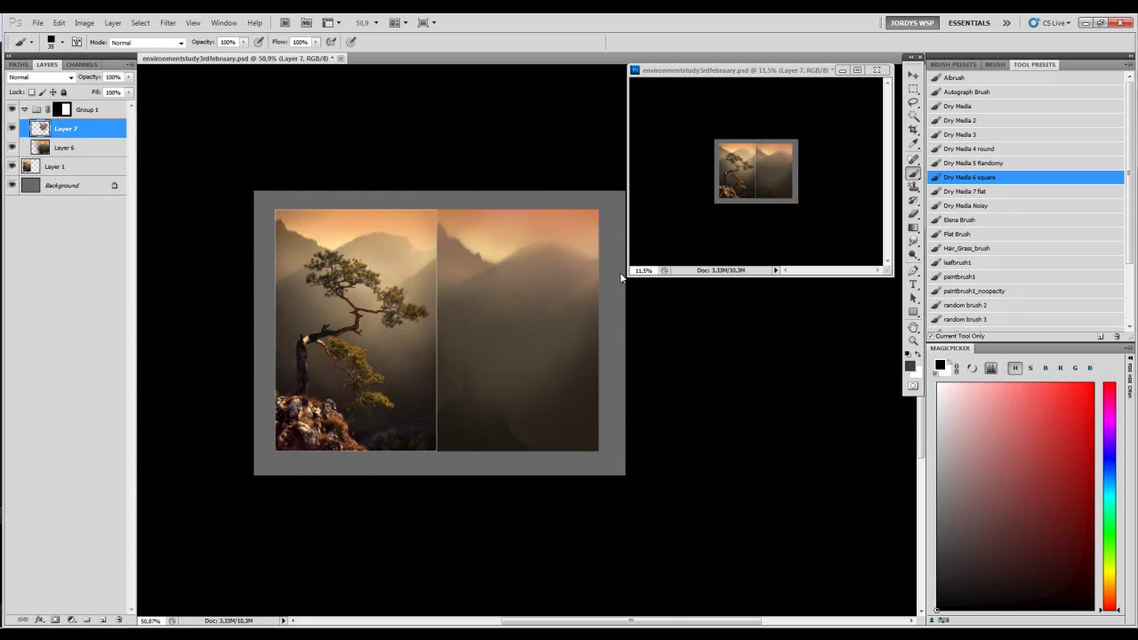
alt+click(488, 250)
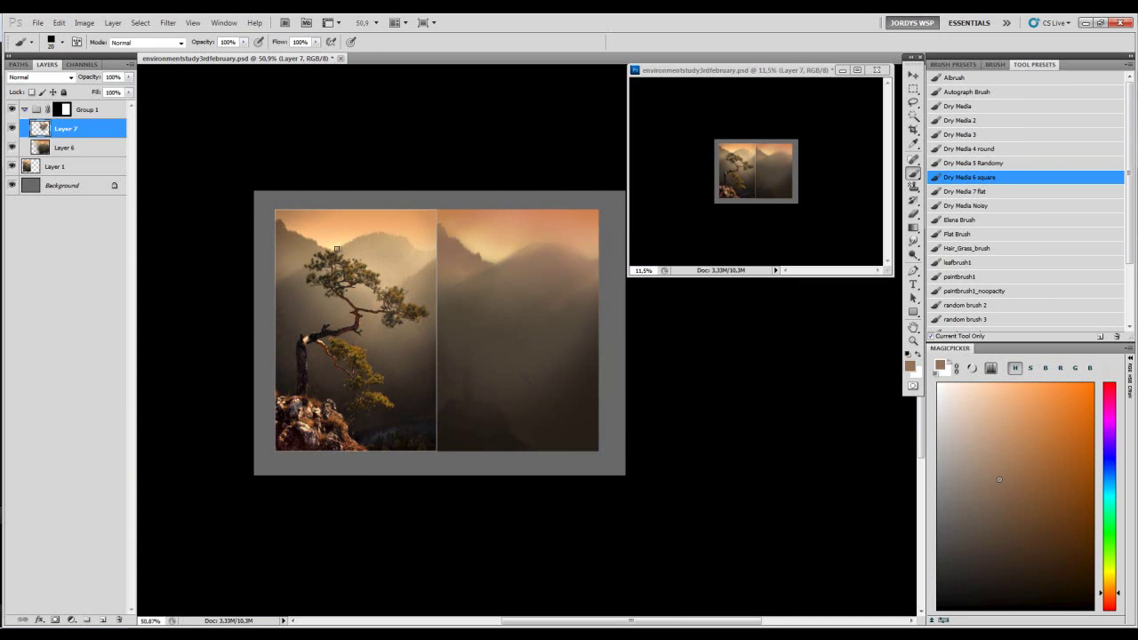
key(d)
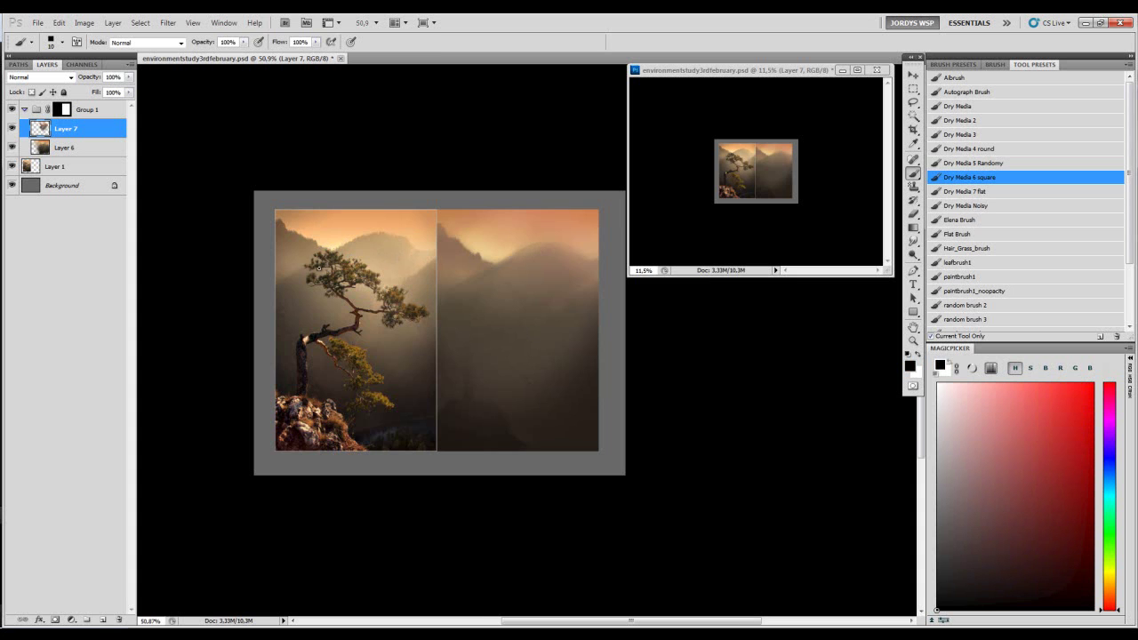
- Add a new layer and place it above Group 1, ready for painting
key(z)
drag(317, 267, 337, 267)
click(104, 113)
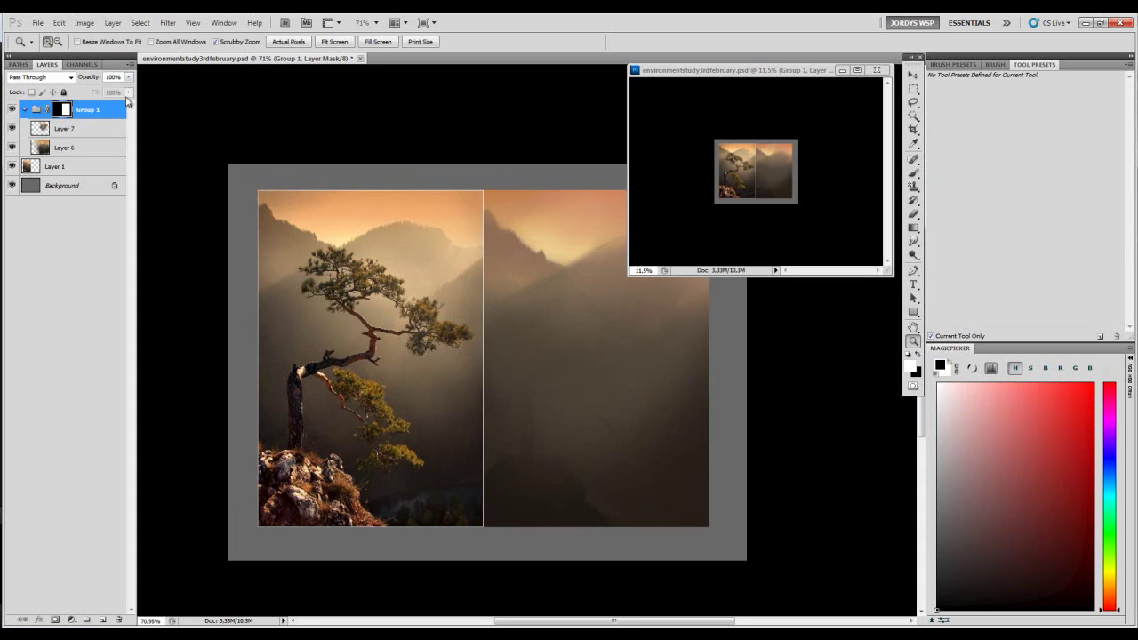
key(ctrl+shift+n)
key(Return)
drag(93, 134, 99, 102)
key(b)
mouse_move(338, 249)
mouse_down()
mouse_move(359, 232)
mouse_move(350, 238)
mouse_move(620, 245)
mouse_move(504, 247)
mouse_up()
key(ctrl+z)
key(ctrl+z)
key(ctrl+z)
key(ctrl+z)
key(alt)
drag(278, 250, 630, 251)
key(ctrl+z)
key(alt)
- Sample ridge browns and paint the valley, the left ridge's treeline and the right mountain's edge with the square brush at sizes 20 and 7
alt+click(487, 262)
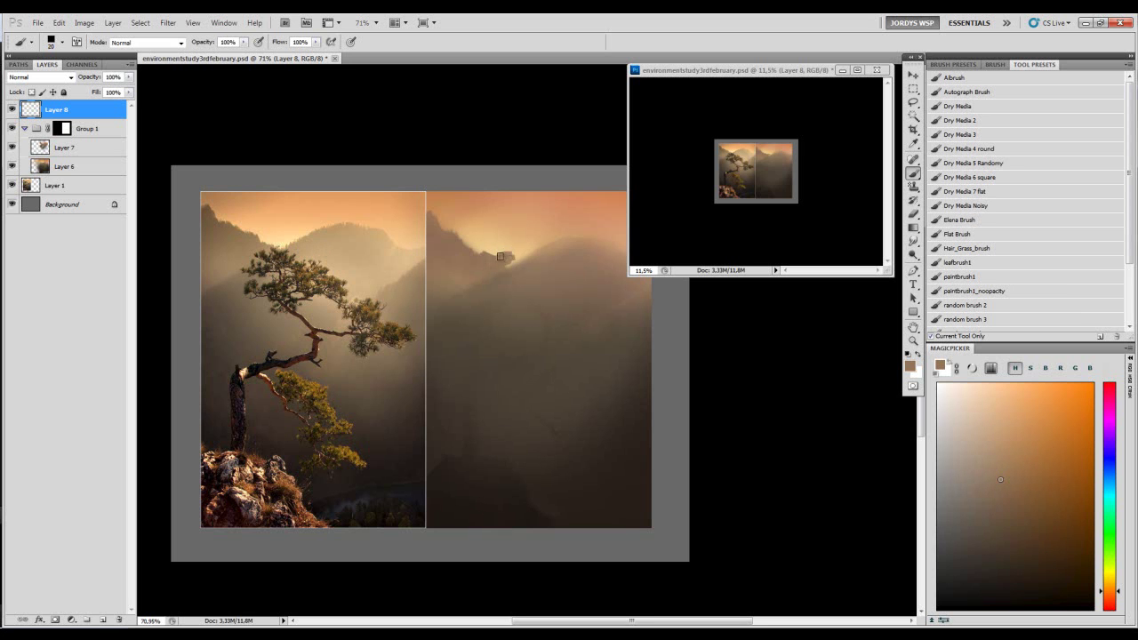
alt+click(551, 258)
alt+click(486, 279)
drag(522, 267, 432, 254)
key(d)
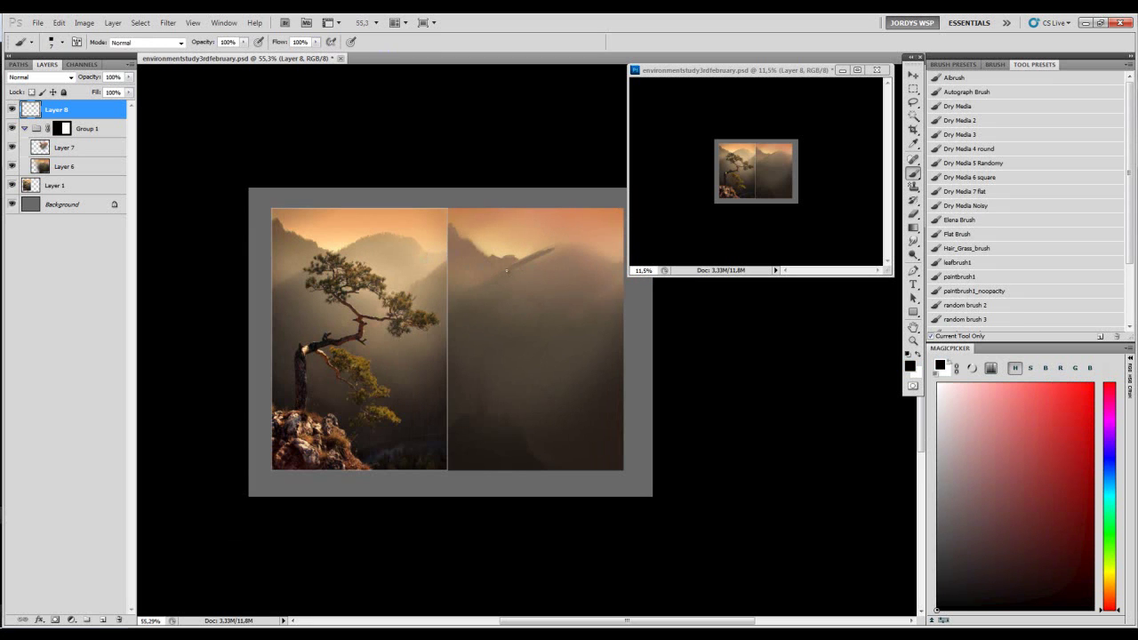
alt+click(489, 254)
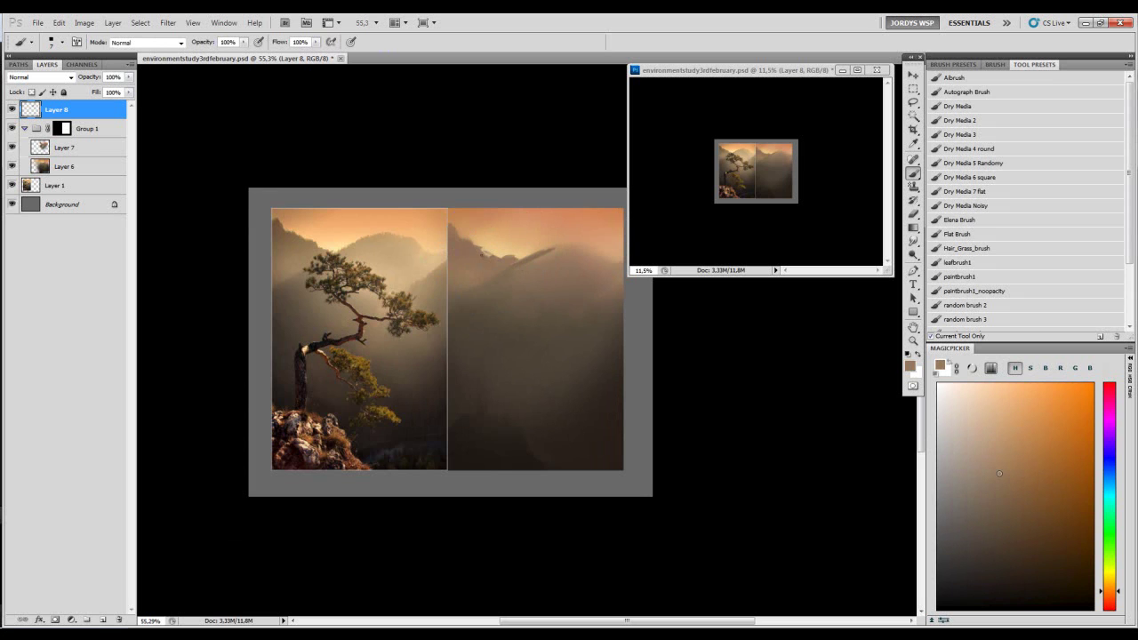
key(d)
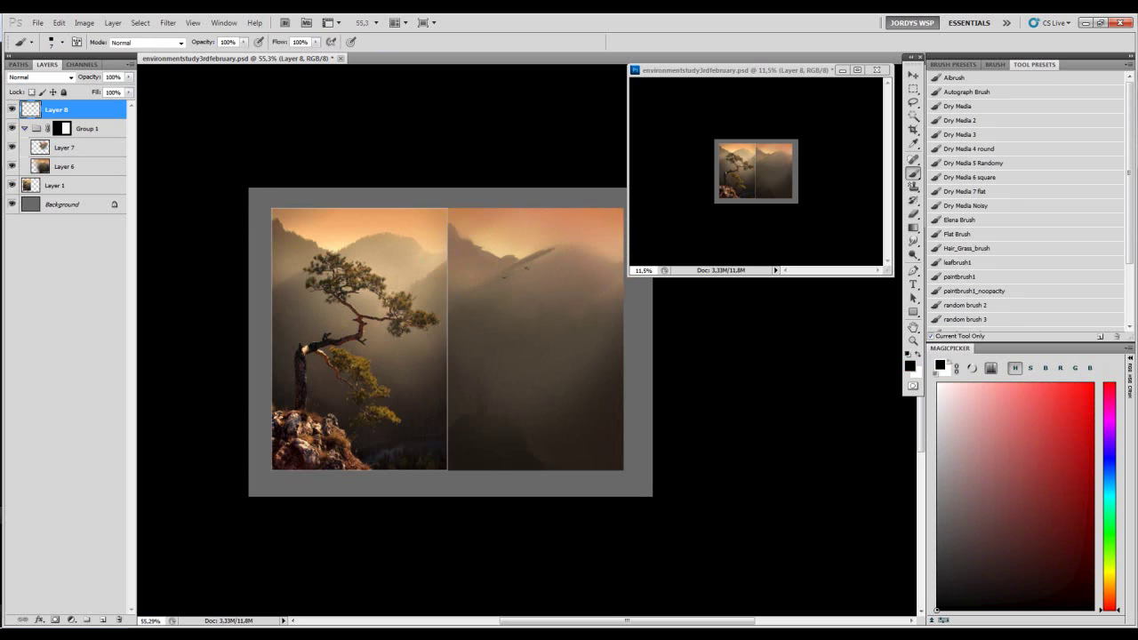
drag(542, 277, 505, 283)
key(ctrl+z)
mouse_move(312, 249)
mouse_down()
mouse_move(389, 273)
mouse_move(360, 259)
mouse_move(310, 311)
mouse_move(339, 409)
mouse_up()
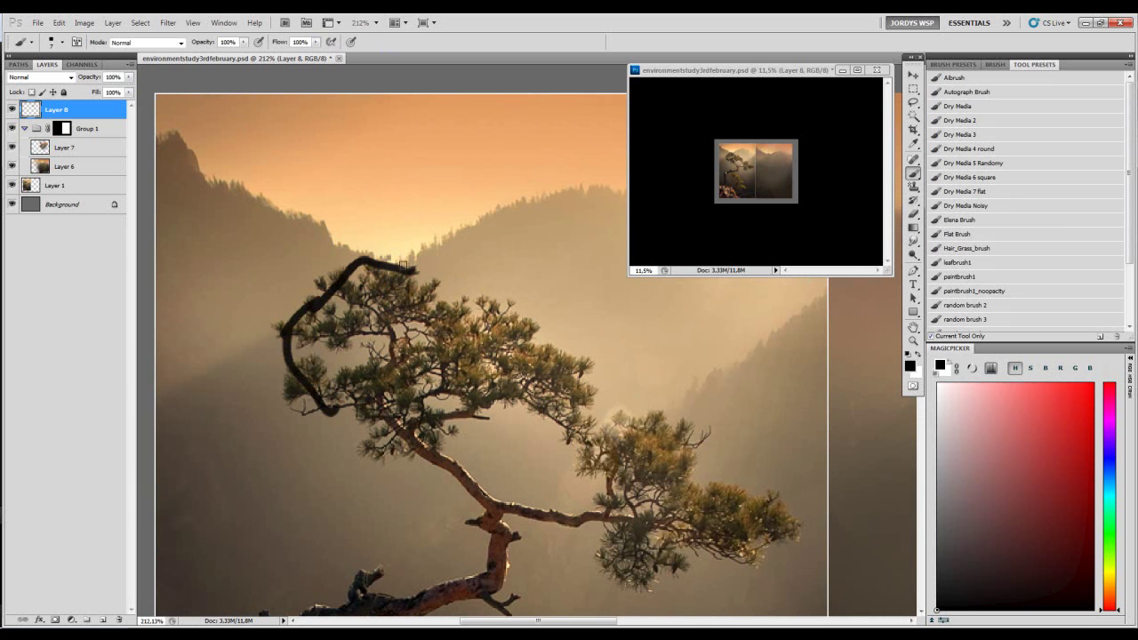
key(ctrl+alt+z)
mouse_move(360, 248)
mouse_down()
mouse_move(440, 236)
mouse_move(345, 234)
mouse_move(449, 232)
mouse_up()
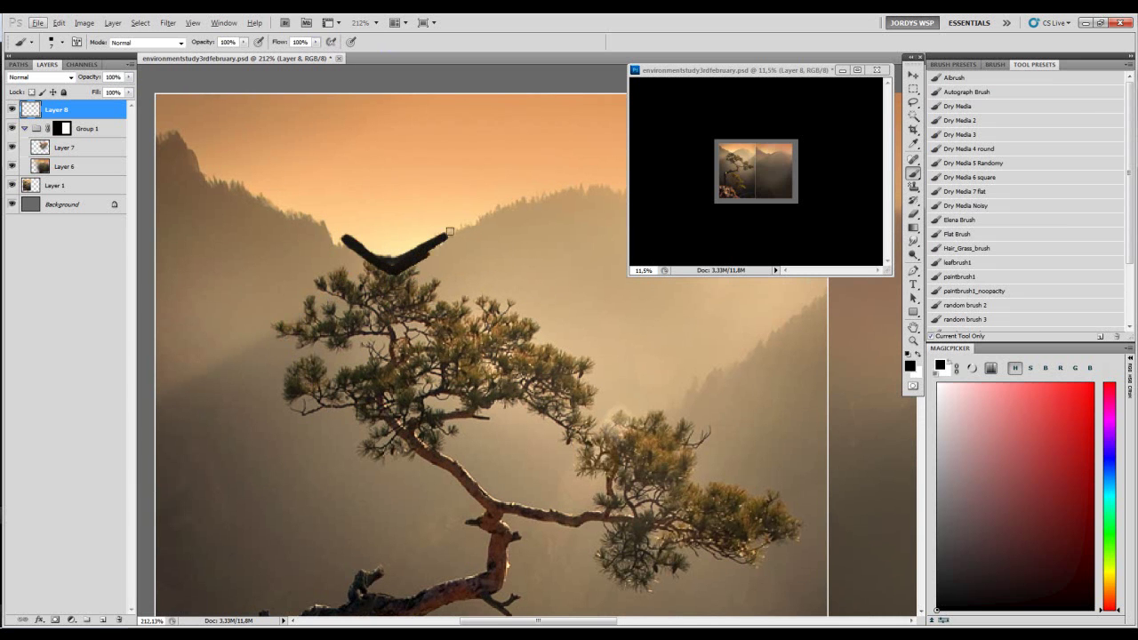
key(ctrl+alt+z)
mouse_move(391, 263)
mouse_down()
mouse_move(298, 353)
mouse_move(345, 408)
mouse_move(544, 409)
mouse_move(571, 386)
mouse_move(539, 332)
mouse_move(390, 268)
mouse_up()
key(ctrl+alt+z)
key(z)
drag(491, 264, 417, 267)
drag(600, 270, 433, 247)
key(b)
mouse_move(517, 254)
mouse_down()
mouse_move(509, 268)
mouse_move(549, 289)
mouse_up()
key(ctrl+alt+z)
- Sample pale sky yellow and ridge brown and refine the treeline from the valley up the left ridge at size 7
alt+click(518, 239)
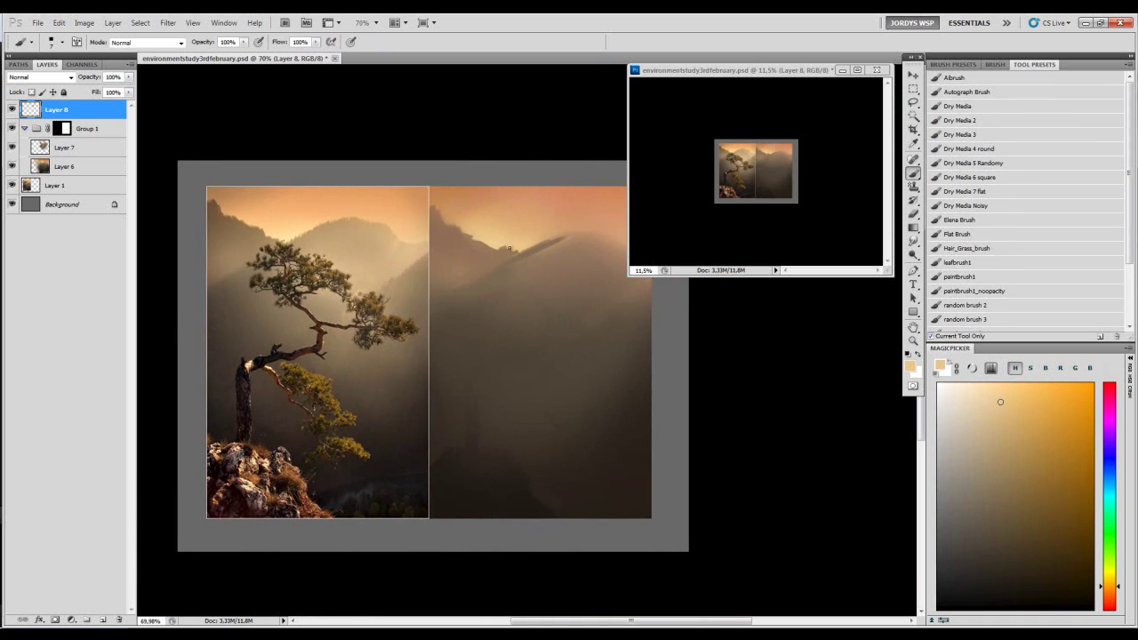
alt+click(499, 248)
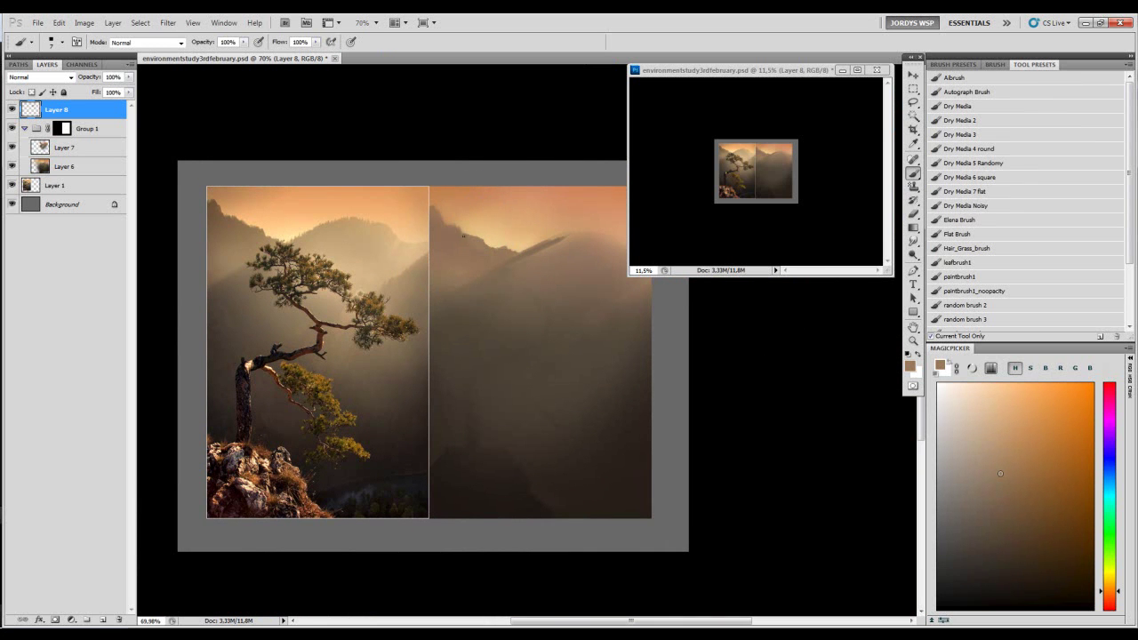
key(z)
drag(229, 244, 321, 261)
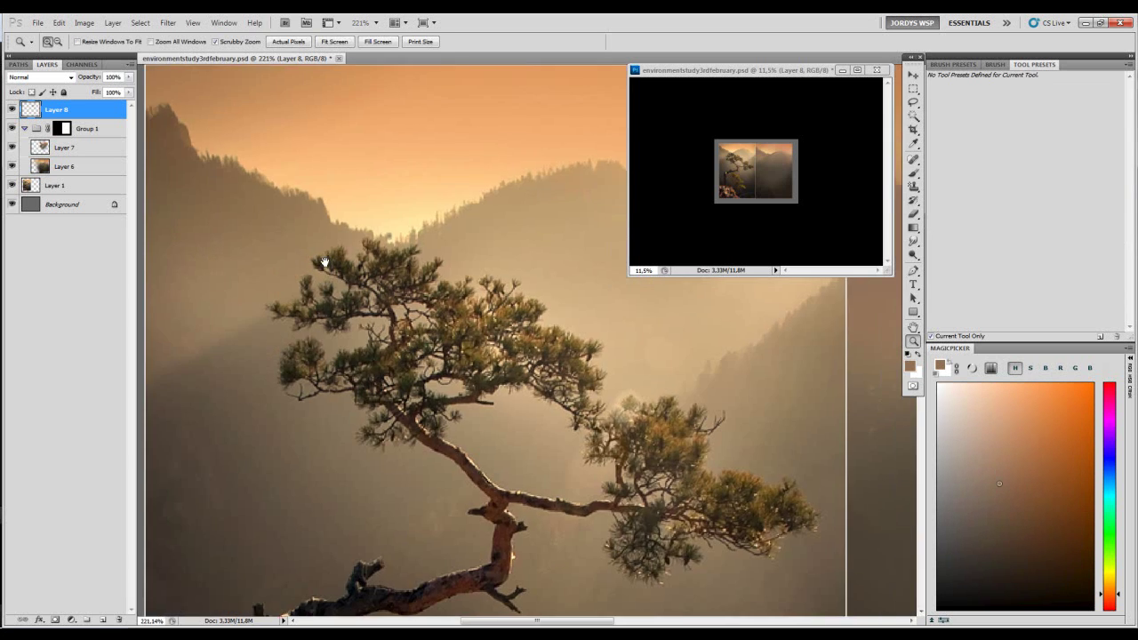
drag(400, 268, 307, 288)
drag(477, 269, 409, 300)
key(b)
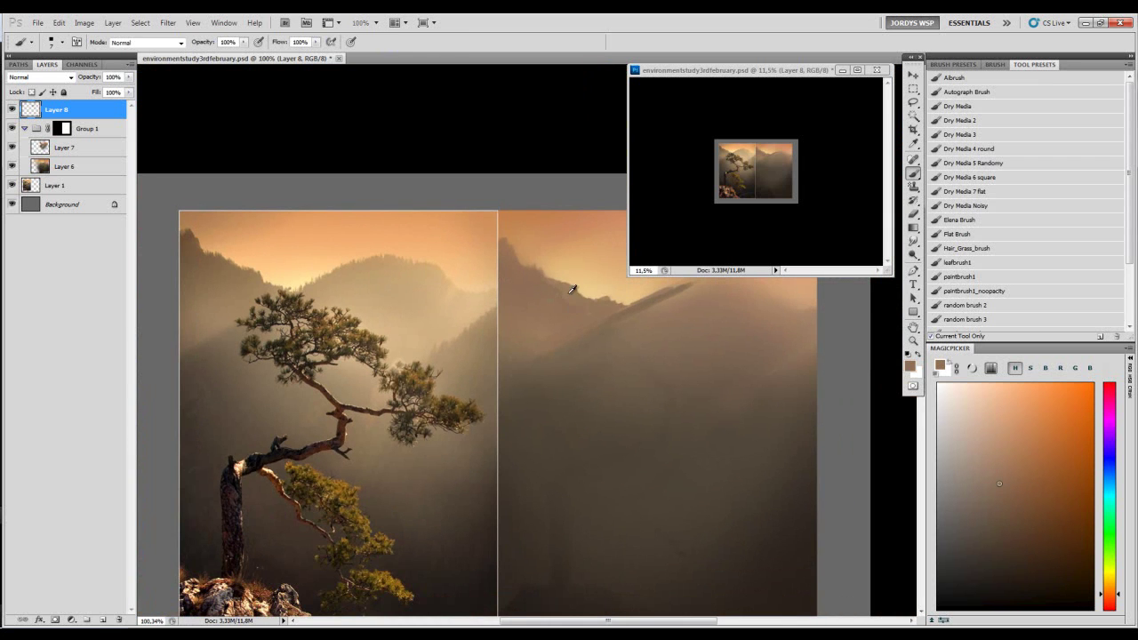
alt+click(571, 293)
alt+click(576, 286)
click(1110, 579)
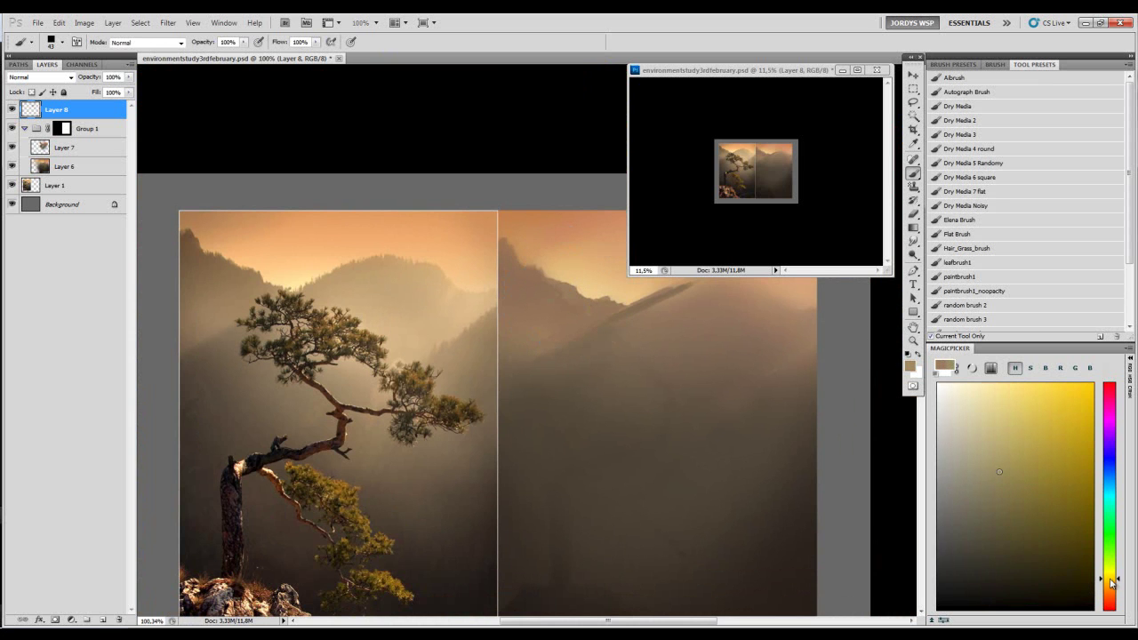
drag(559, 289, 569, 341)
key(z)
key(ctrl+z)
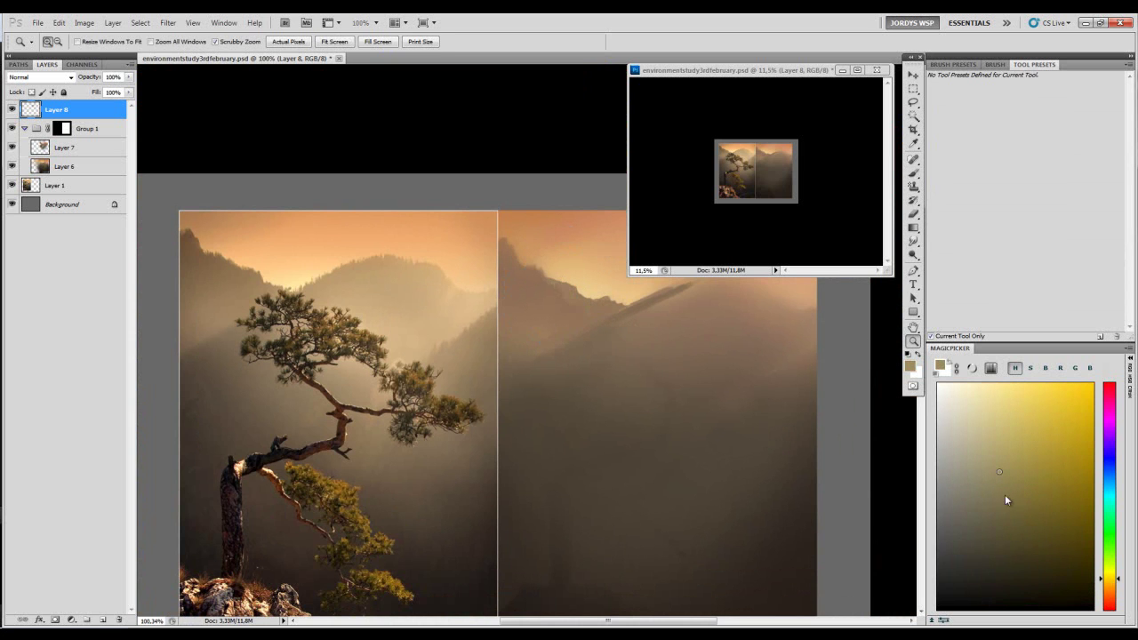
- Shift the paint to a muted olive brown and brush it over the left ridge's face at 50% opacity
click(1111, 584)
click(569, 308)
key(b)
mouse_move(564, 294)
mouse_down()
mouse_move(564, 335)
mouse_move(552, 330)
mouse_up()
key(z)
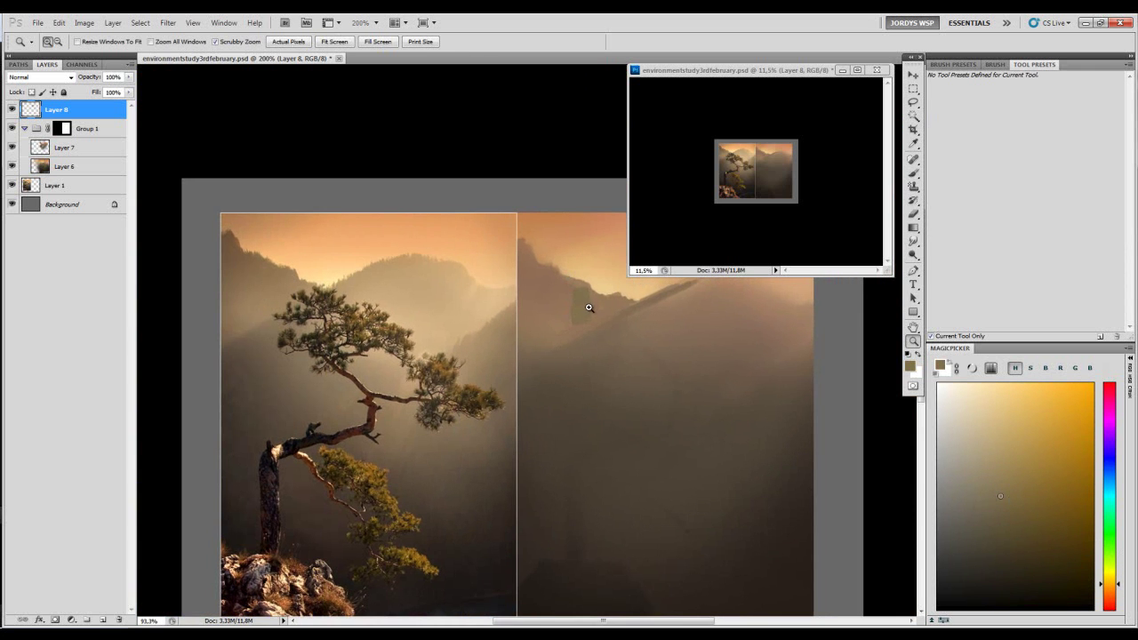
key(b)
drag(584, 317, 605, 314)
key(ctrl+z)
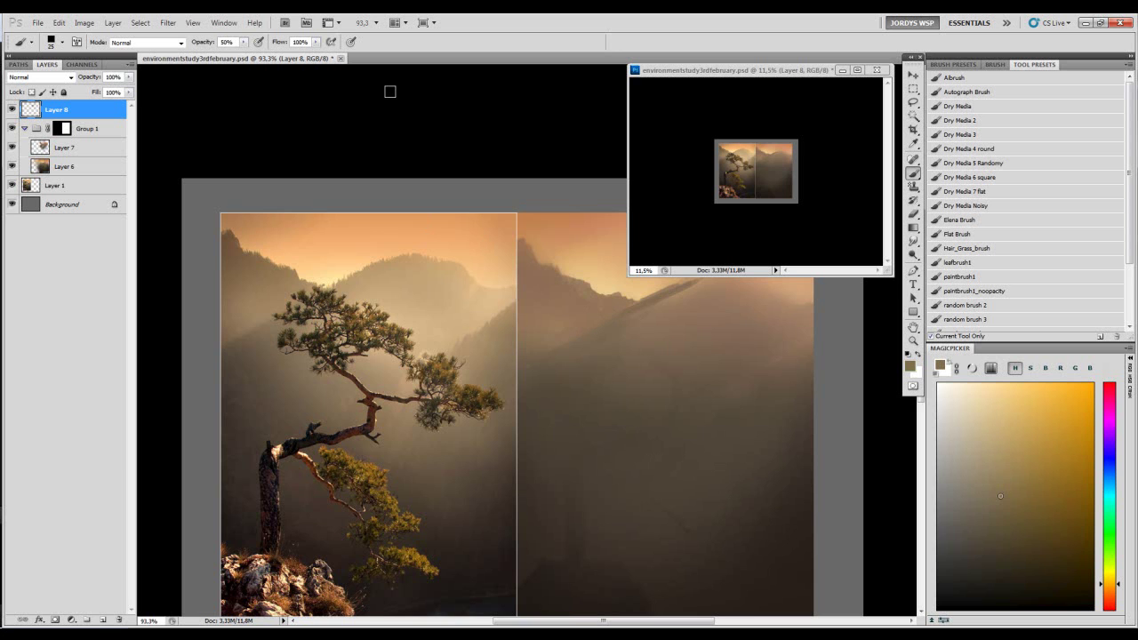
mouse_move(206, 48)
mouse_down()
mouse_move(282, 47)
mouse_move(195, 58)
mouse_move(295, 49)
mouse_up()
key(bracketright)
key(bracketright)
click(556, 297)
- Load the airbrush preset, reduce it to size 90 and blend the brown on the left ridge's face
click(950, 82)
key(bracketleft)
key(bracketleft)
key(bracketleft)
key(bracketleft)
key(bracketleft)
key(bracketleft)
key(bracketleft)
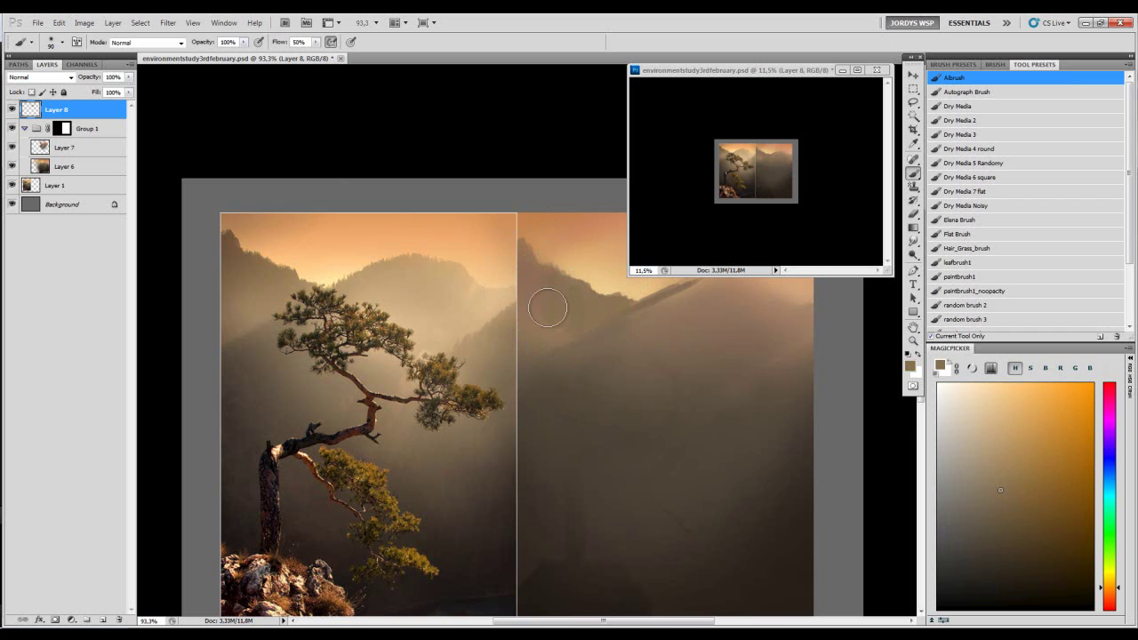
- Mix a darker reddish brown, lasso the left ridge along its jagged crest and airbrush inside the selection at size 186
alt+click(536, 282)
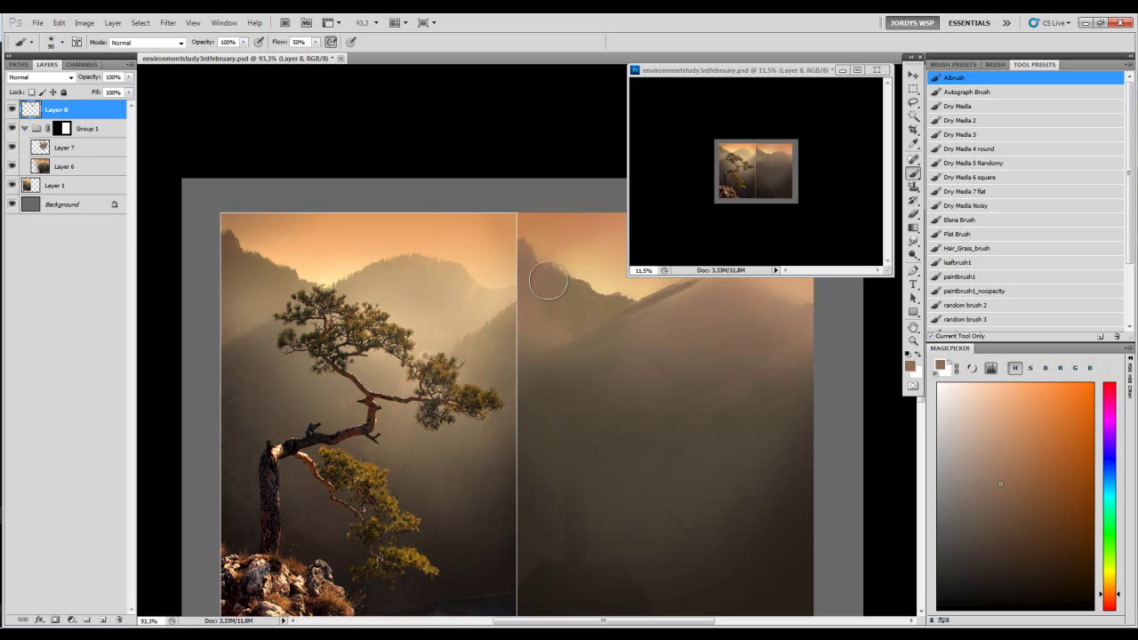
click(1015, 508)
key(l)
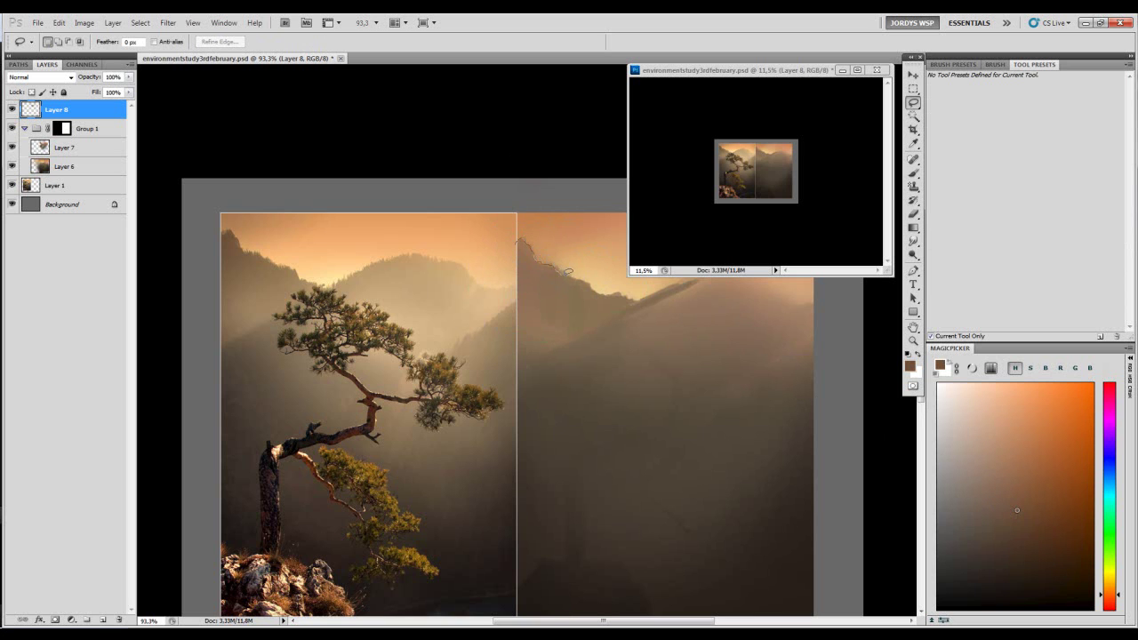
drag(513, 233, 518, 237)
key(b)
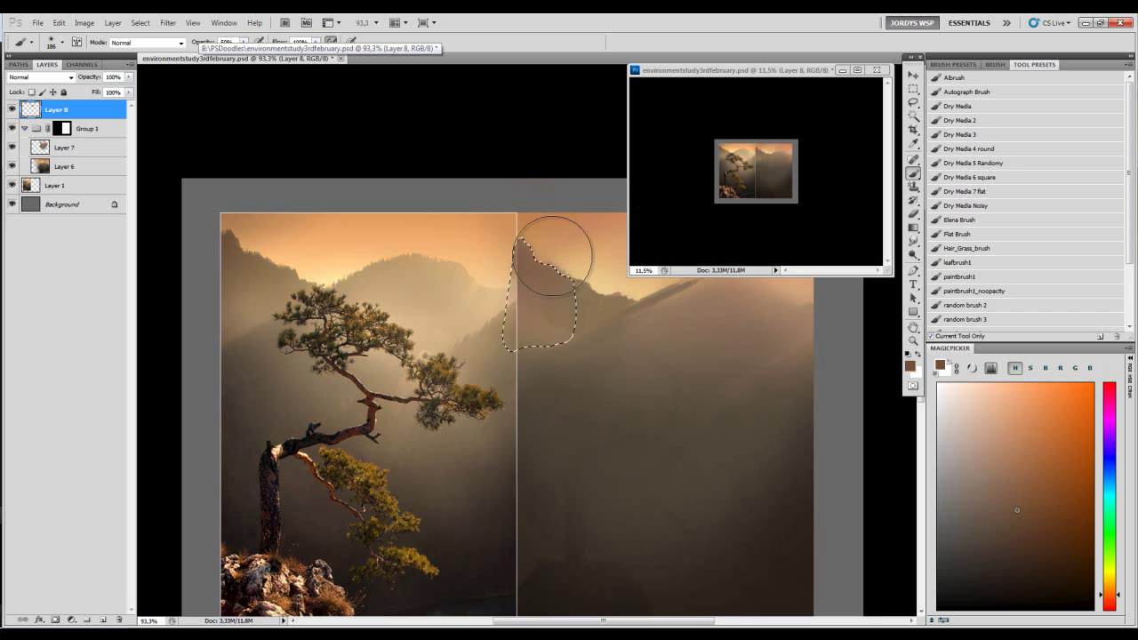
drag(569, 263, 512, 253)
- Move Layer 8 into Group 1, merge it into Layer 7 and toggle that layer's visibility to compare
key(e)
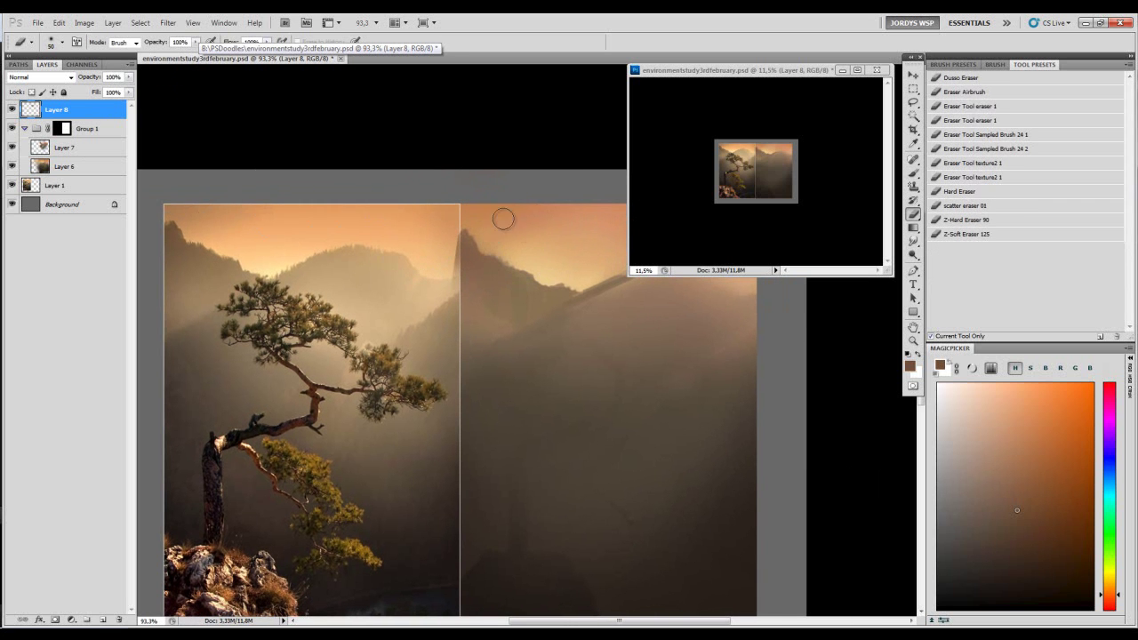
drag(101, 106, 71, 128)
key(z)
drag(498, 193, 467, 205)
key(Delete)
click(11, 129)
click(11, 129)
drag(414, 193, 320, 231)
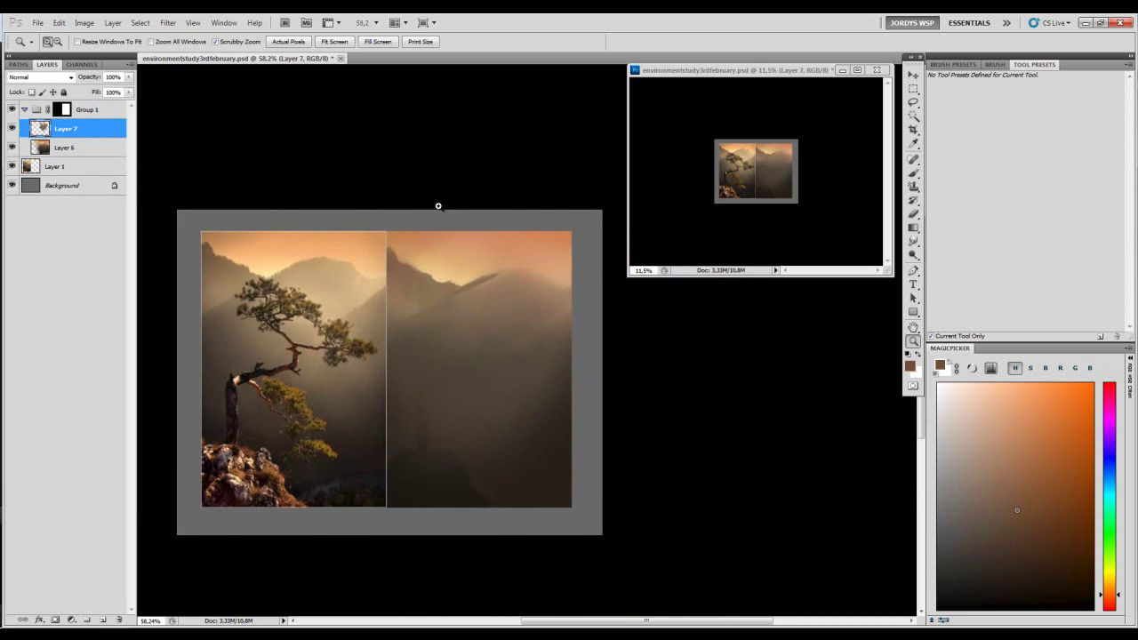
- Sample nearby browns, enlarge the brush and paint over the dark diagonal streak along the right mountain's slope
key(b)
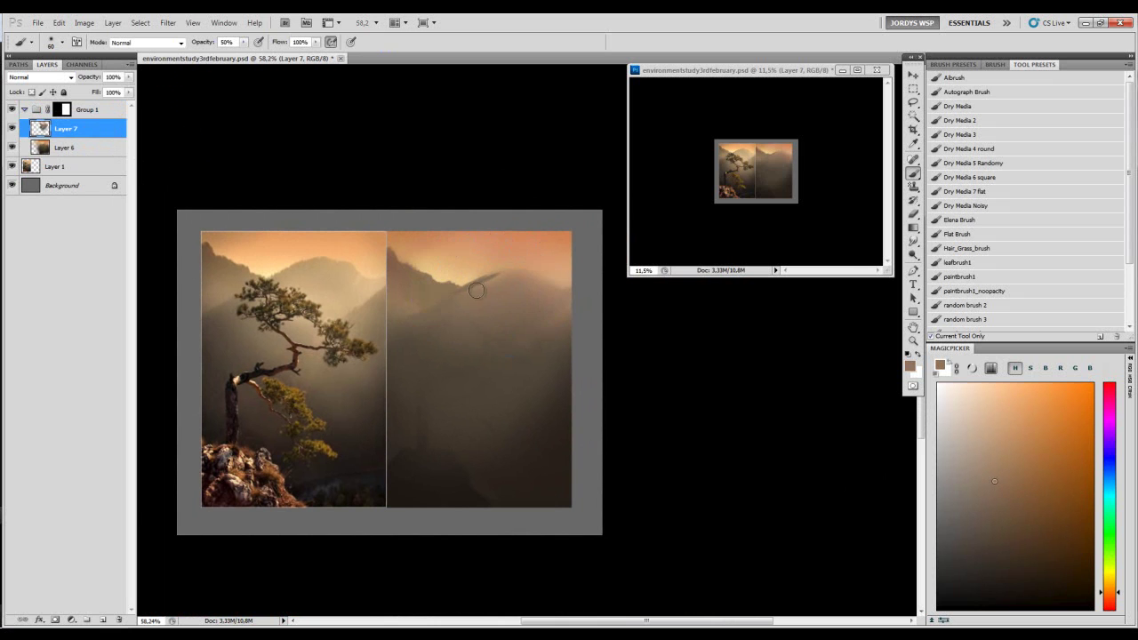
alt+click(488, 281)
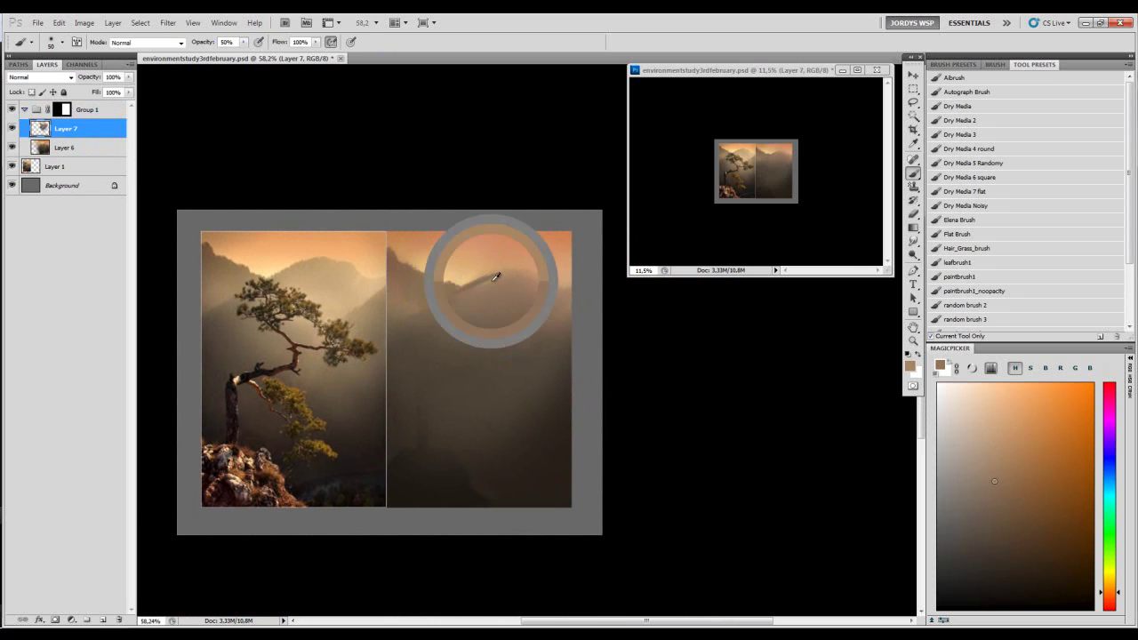
alt+click(444, 308)
key(])
key(])
key(])
drag(457, 299, 501, 287)
- Lasso the wedge between the left ridge and the right mountain's slope and airbrush a lighter brown haze inside it
key(l)
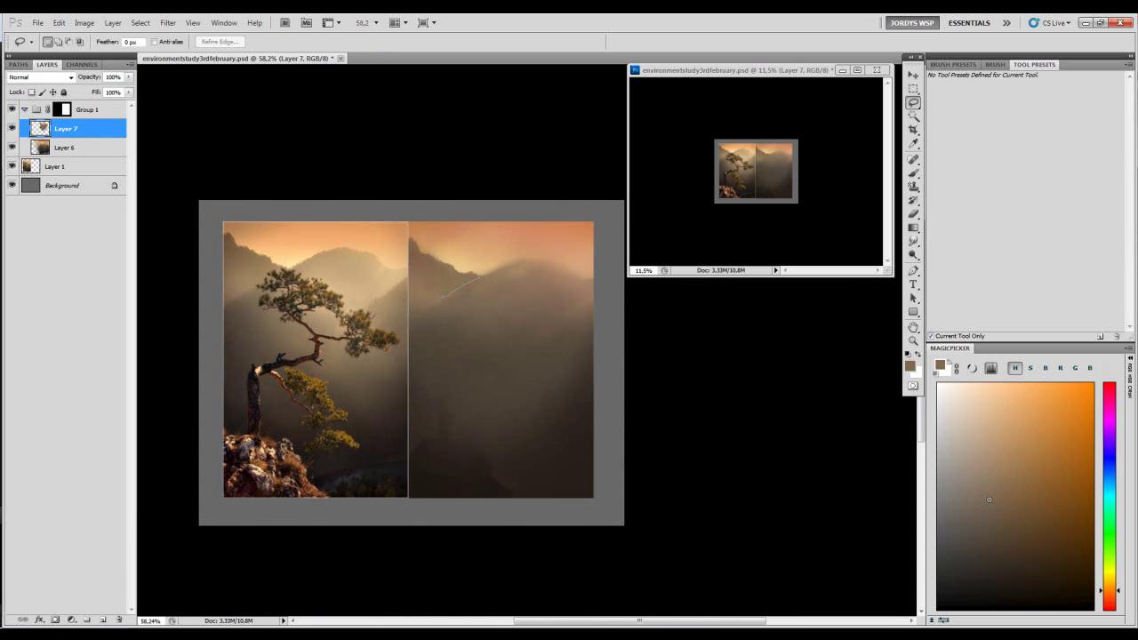
drag(459, 271, 481, 275)
key(b)
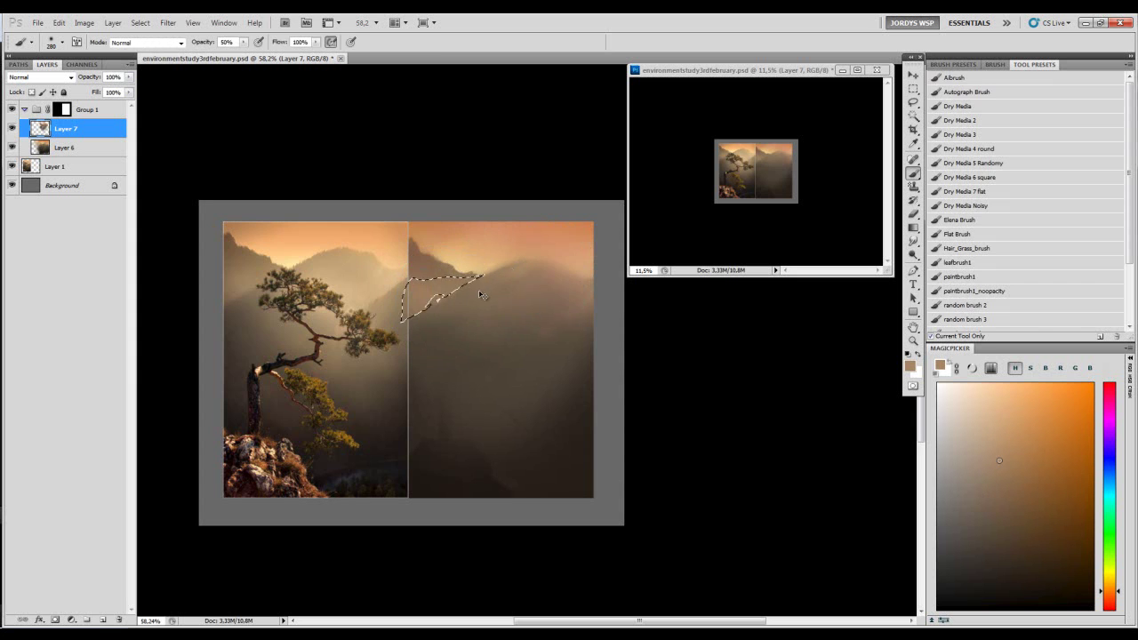
key(z)
mouse_move(484, 319)
mouse_down()
mouse_move(445, 345)
mouse_move(488, 314)
mouse_up()
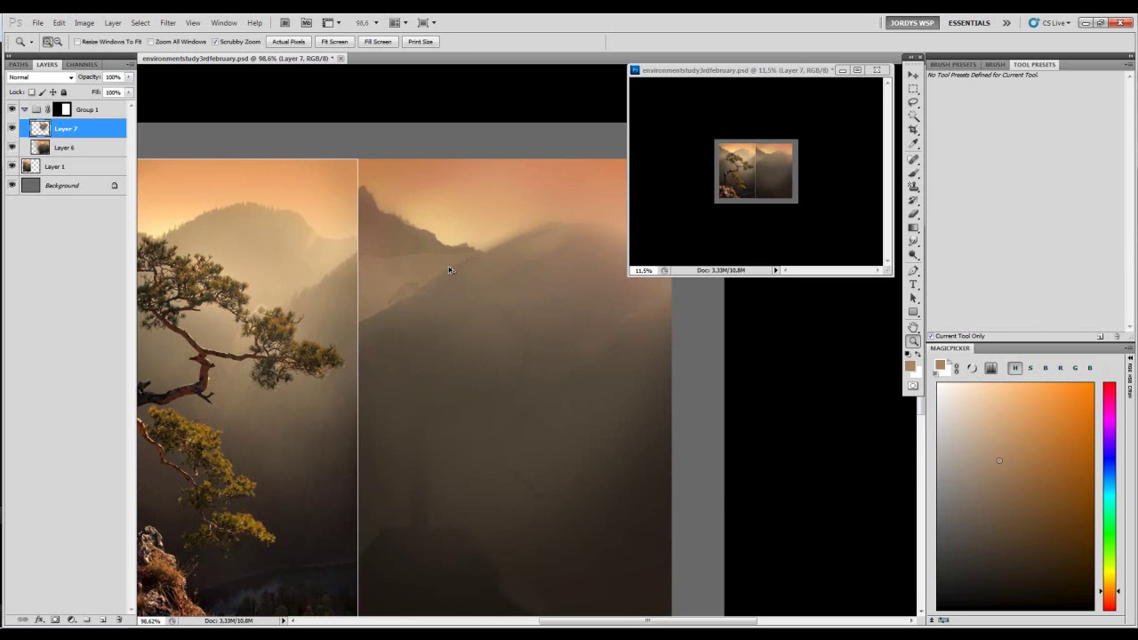
drag(447, 277, 608, 313)
- Refine the lasso selection along the right mountain's diagonal slope, airbrush inside it to clean the edge, and deselect
key(l)
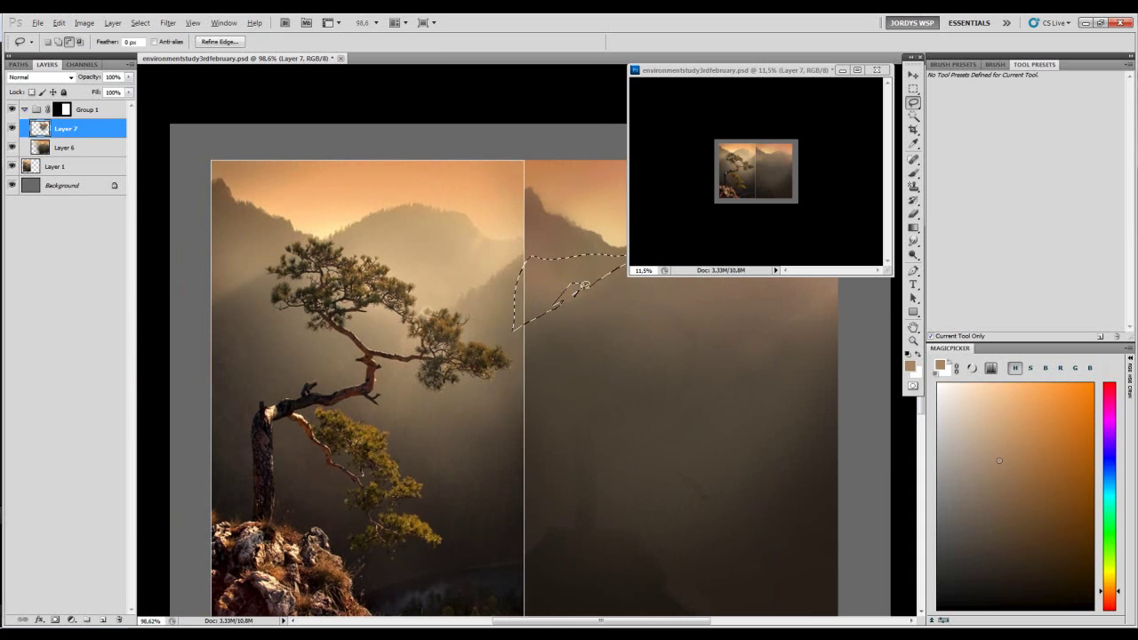
mouse_move(576, 293)
mouse_down()
mouse_move(590, 277)
mouse_move(556, 307)
mouse_up()
mouse_move(575, 250)
mouse_down()
mouse_move(544, 261)
mouse_move(549, 243)
mouse_move(618, 258)
mouse_up()
key(b)
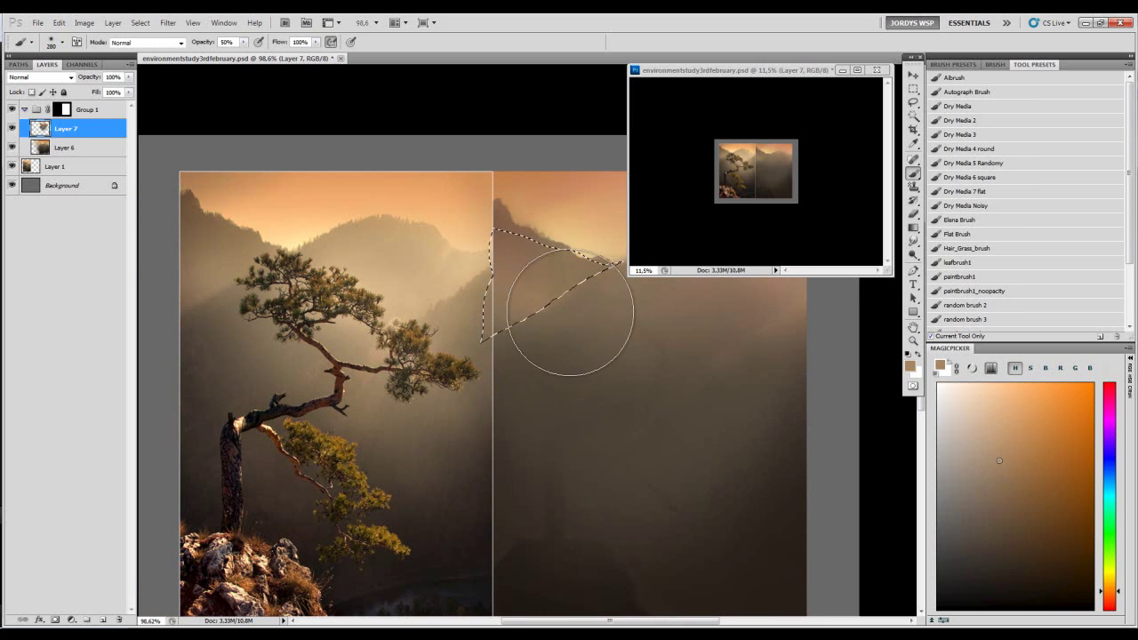
key(ctrl+d)
mouse_move(567, 304)
mouse_down()
mouse_move(526, 297)
mouse_move(484, 259)
mouse_up()
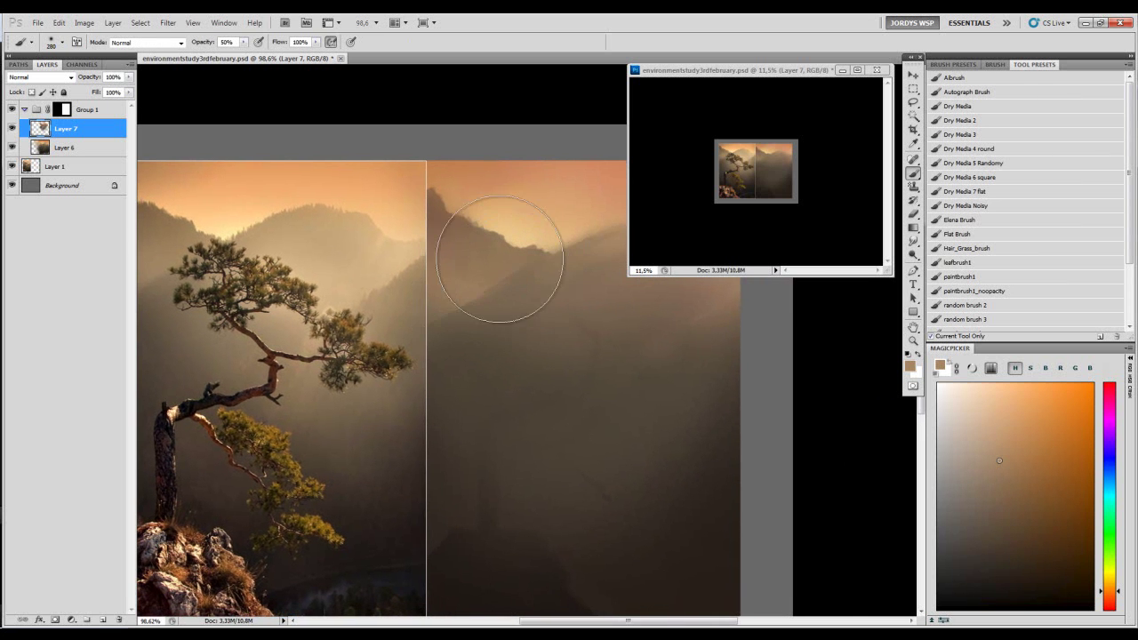
- Smudge small treetop bumps along the left ridge's crest with a tiny brush at 72% strength
key(r)
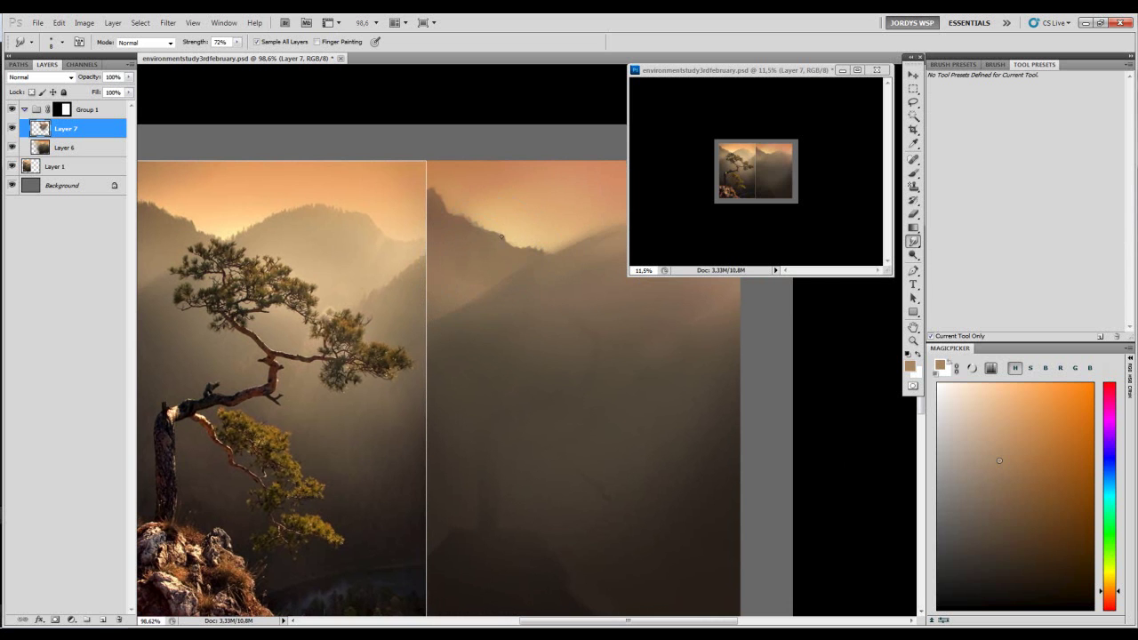
drag(502, 238, 536, 238)
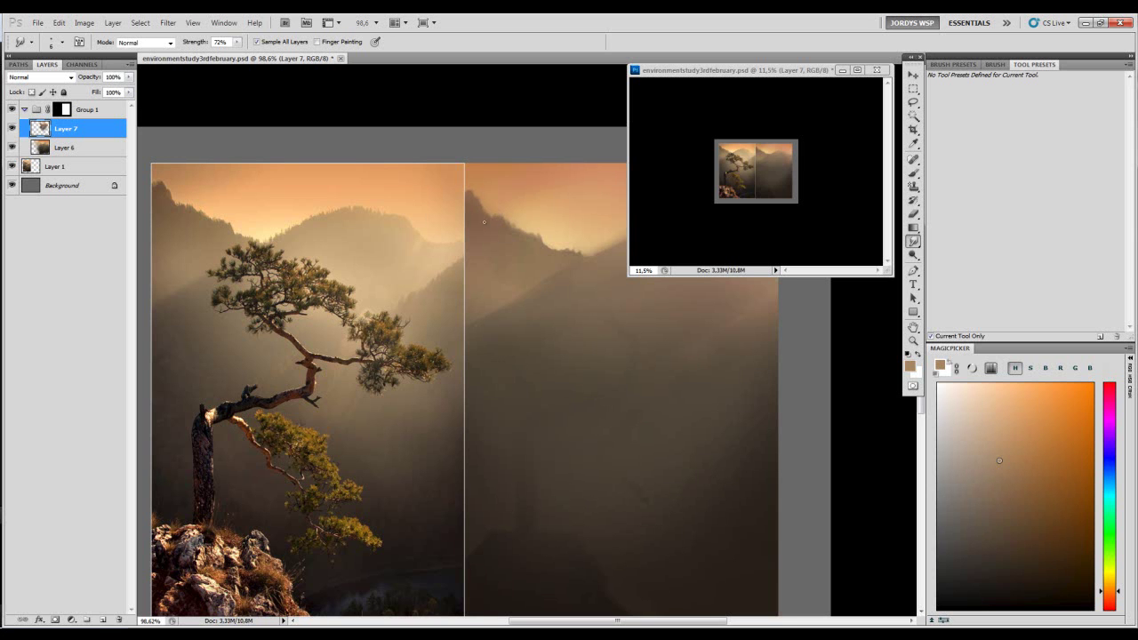
drag(488, 191, 493, 190)
key(bracketleft)
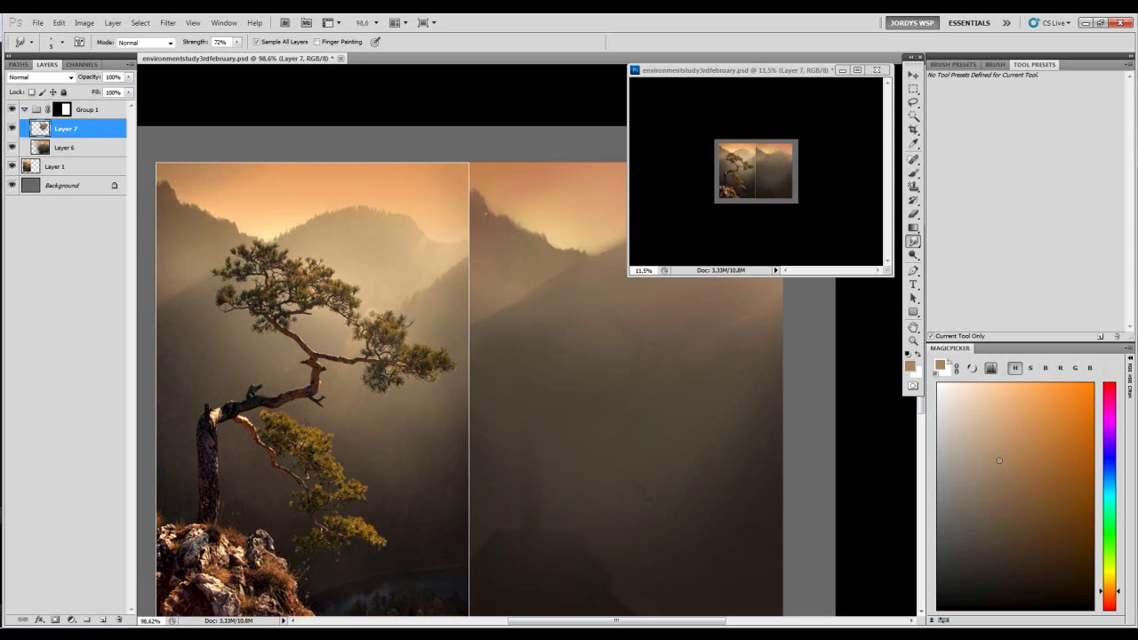
- Mix a pinkish orange from the sky color and airbrush it across the upper sky above the left ridge
key(b)
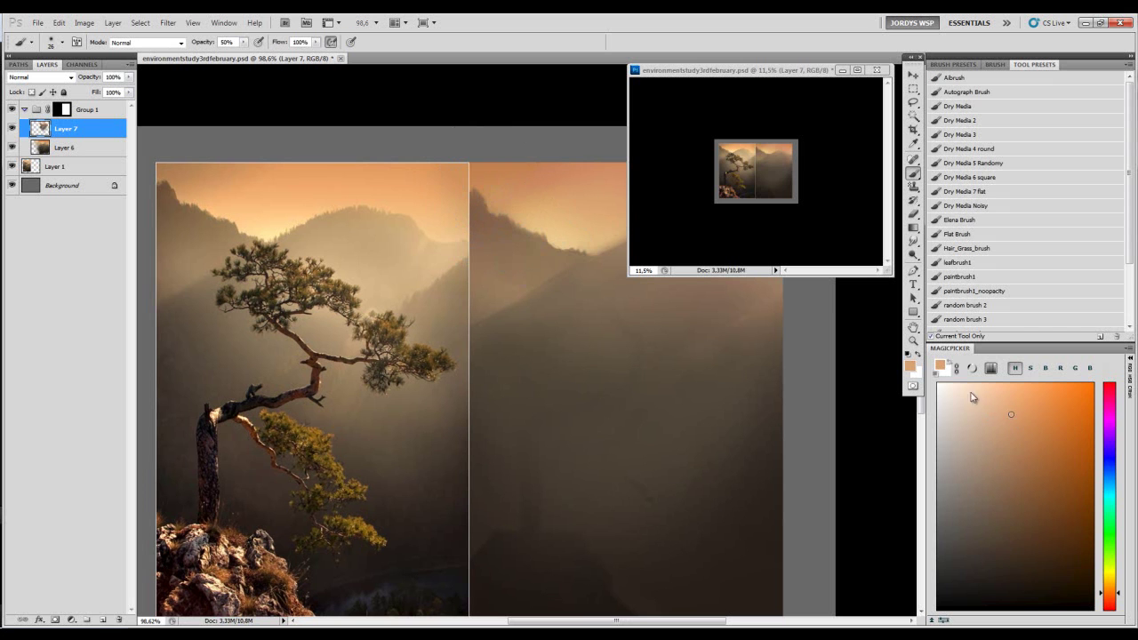
drag(1114, 593, 1114, 598)
key(bracketright)
key(bracketright)
key(bracketright)
key(bracketright)
key(bracketright)
key(bracketright)
drag(557, 189, 552, 188)
key(bracketleft)
key(bracketleft)
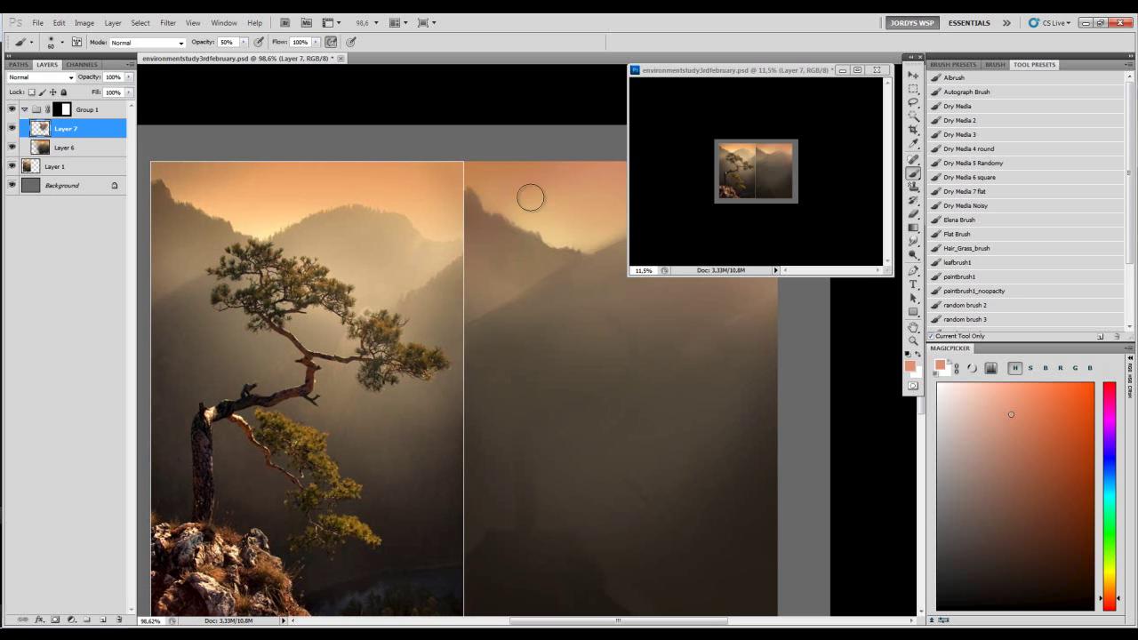
drag(573, 170, 492, 167)
key(bracketright)
key(bracketright)
key(bracketright)
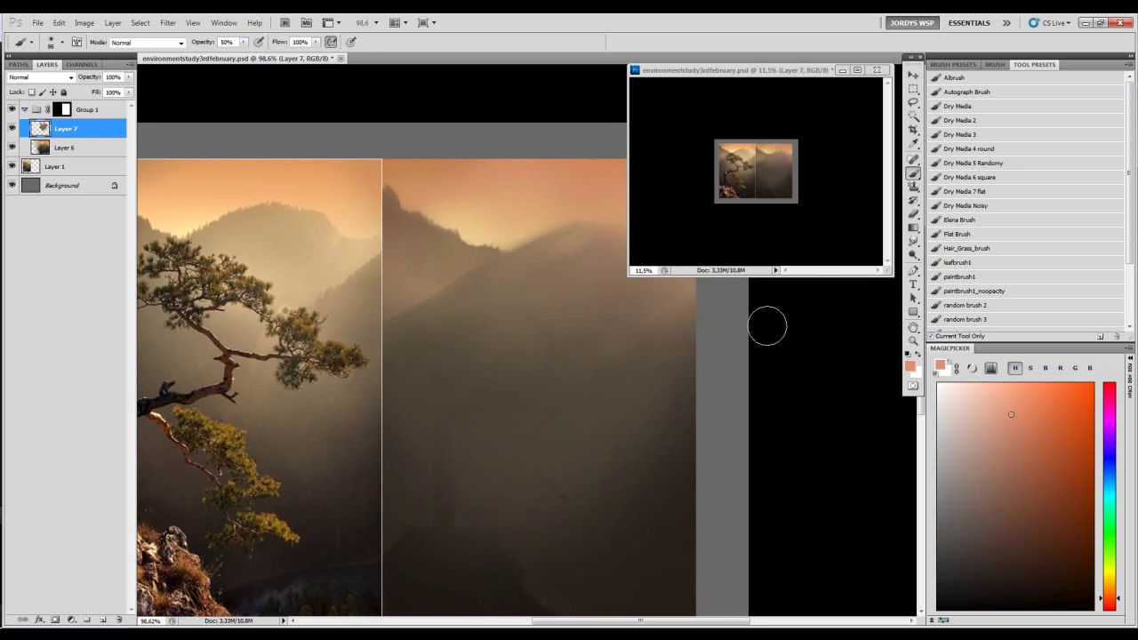
- Mix a pale peach and airbrush it into the sky glow above the saddle between the two mountains
drag(1116, 565, 1098, 557)
drag(988, 400, 991, 400)
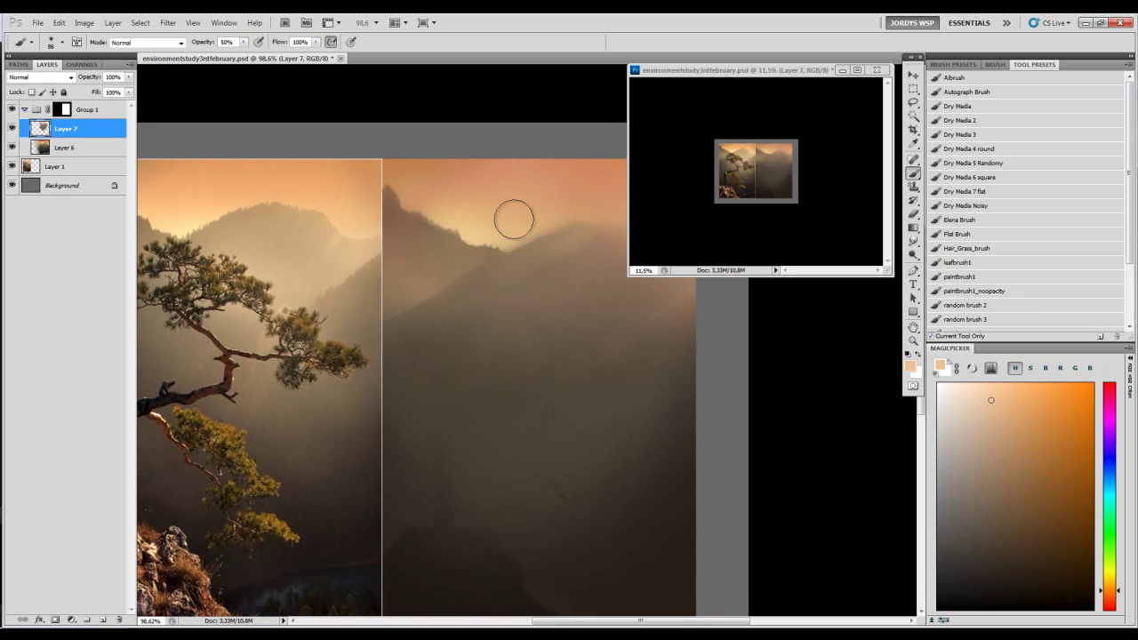
key(ctrl+z)
drag(528, 221, 562, 230)
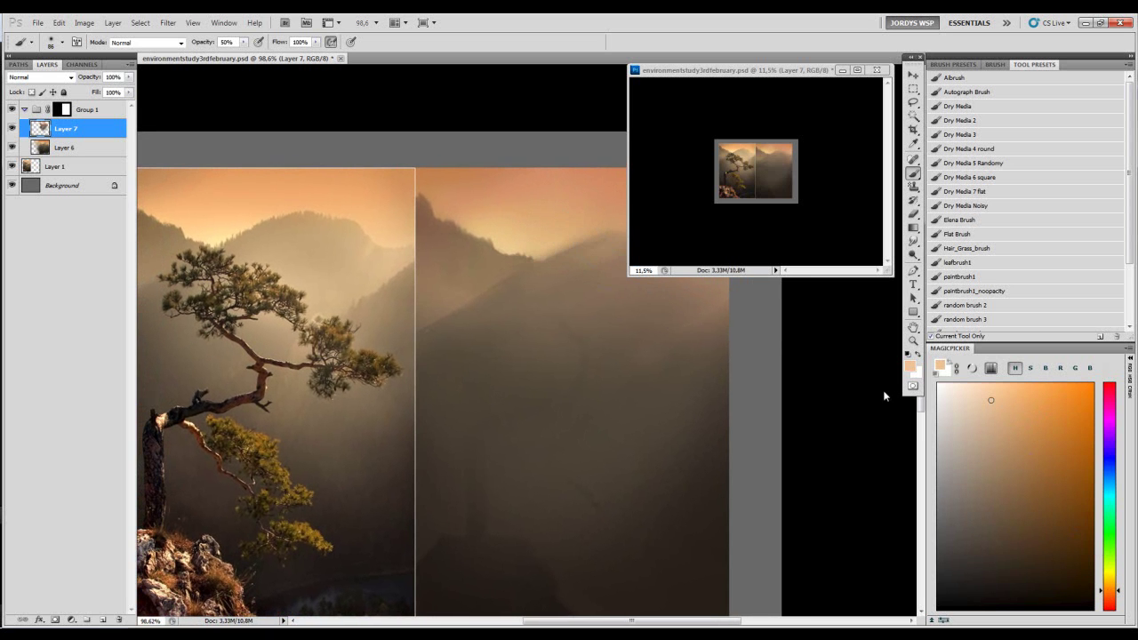
click(986, 388)
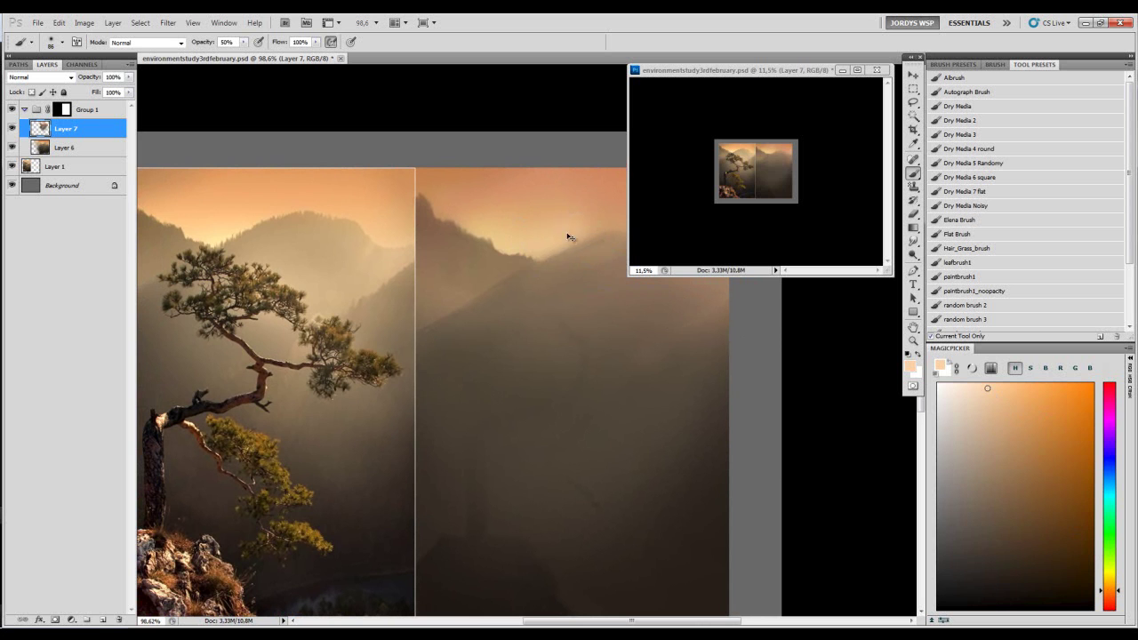
click(1013, 383)
mouse_move(569, 237)
mouse_down()
mouse_move(561, 223)
mouse_move(516, 222)
mouse_move(493, 250)
mouse_up()
- Shift the color to a warm light yellow and airbrush the sky glow with the brush enlarged from size 90 to 174
click(1109, 584)
drag(1016, 397, 1011, 383)
mouse_move(566, 198)
mouse_down()
mouse_move(542, 197)
mouse_move(461, 240)
mouse_up()
key([)
key(ctrl+z)
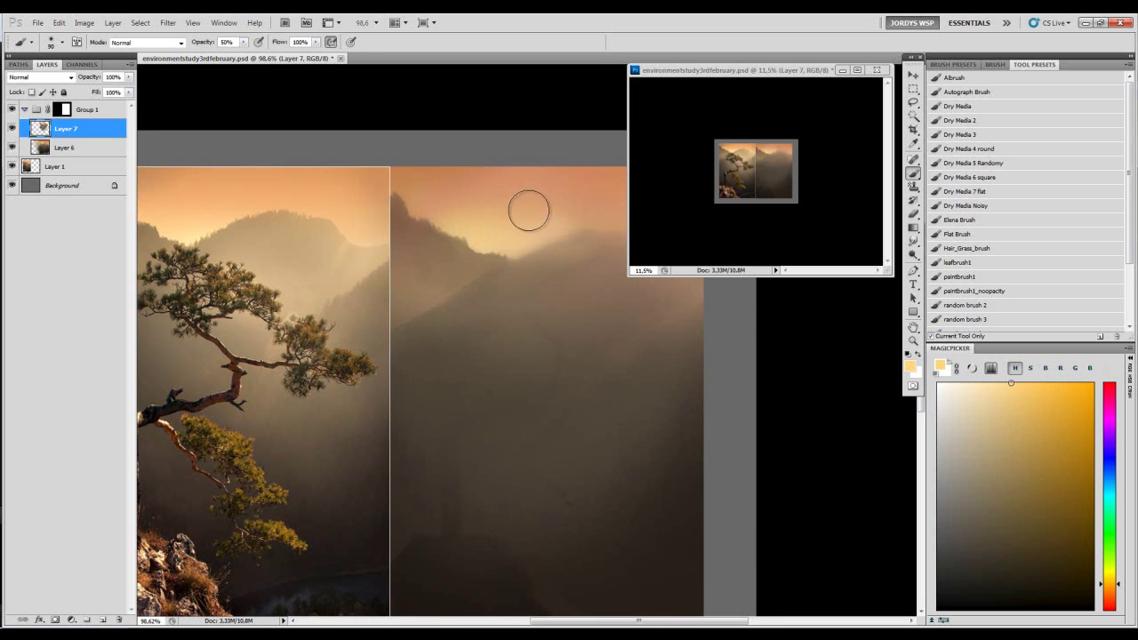
drag(576, 219, 483, 218)
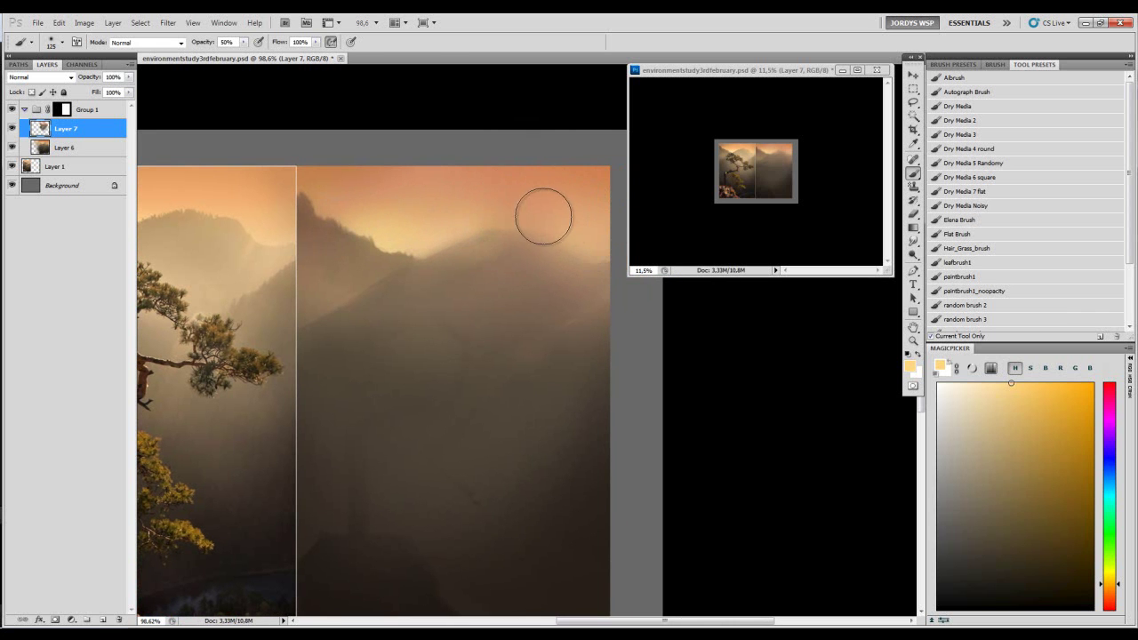
drag(522, 214, 543, 215)
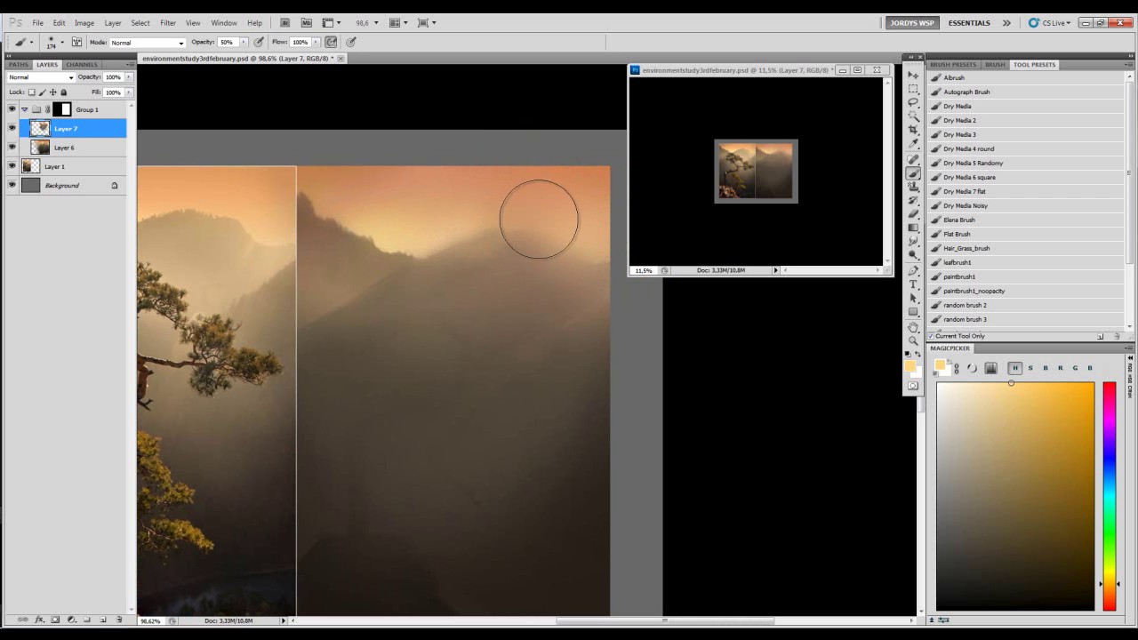
- Dodge the sky glow's midtones at 18% exposure with a size 250 brush and merge Layer 7 into Layer 6
key(z)
mouse_move(533, 221)
mouse_down()
mouse_move(501, 249)
mouse_move(512, 222)
mouse_move(498, 201)
mouse_move(465, 208)
mouse_move(514, 193)
mouse_up()
key(b)
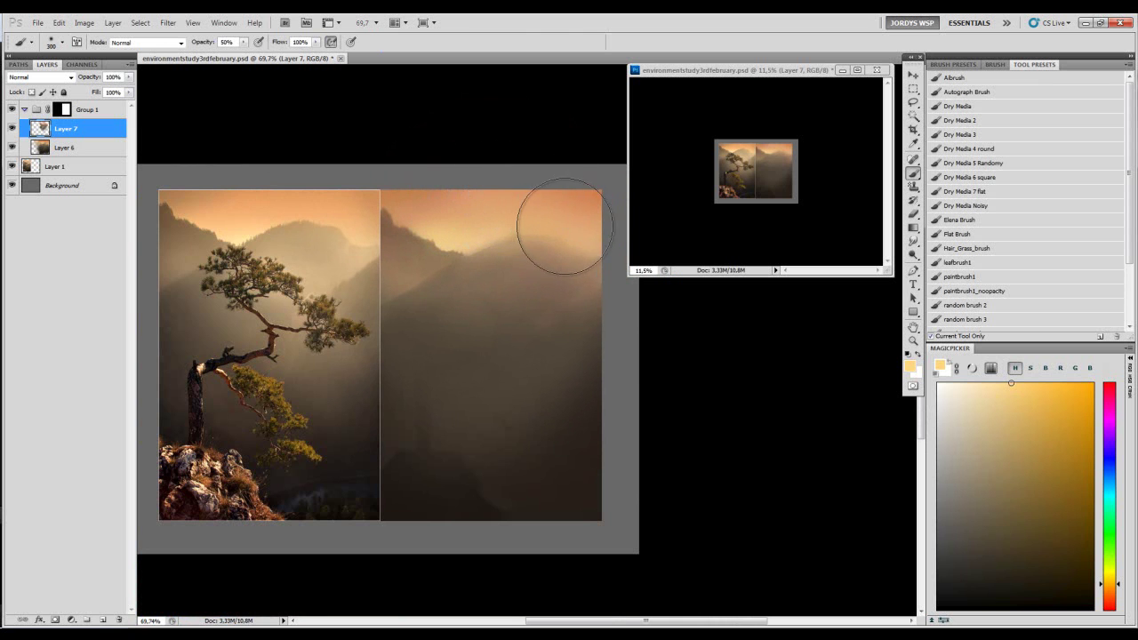
key(bracketleft)
key(bracketleft)
click(913, 254)
drag(493, 225, 440, 232)
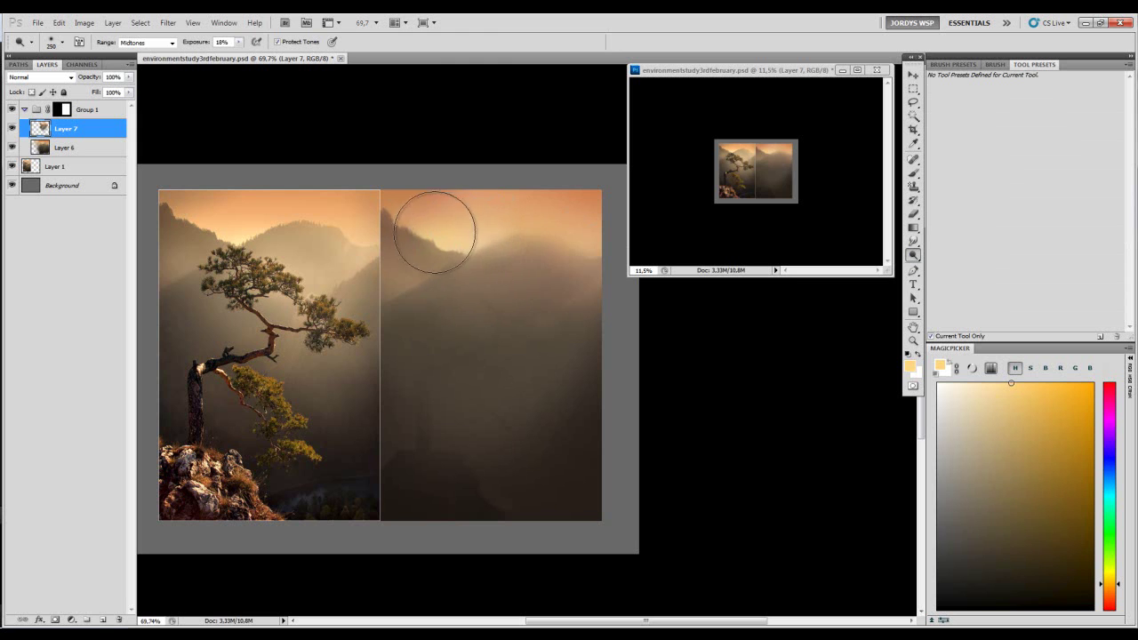
key(Delete)
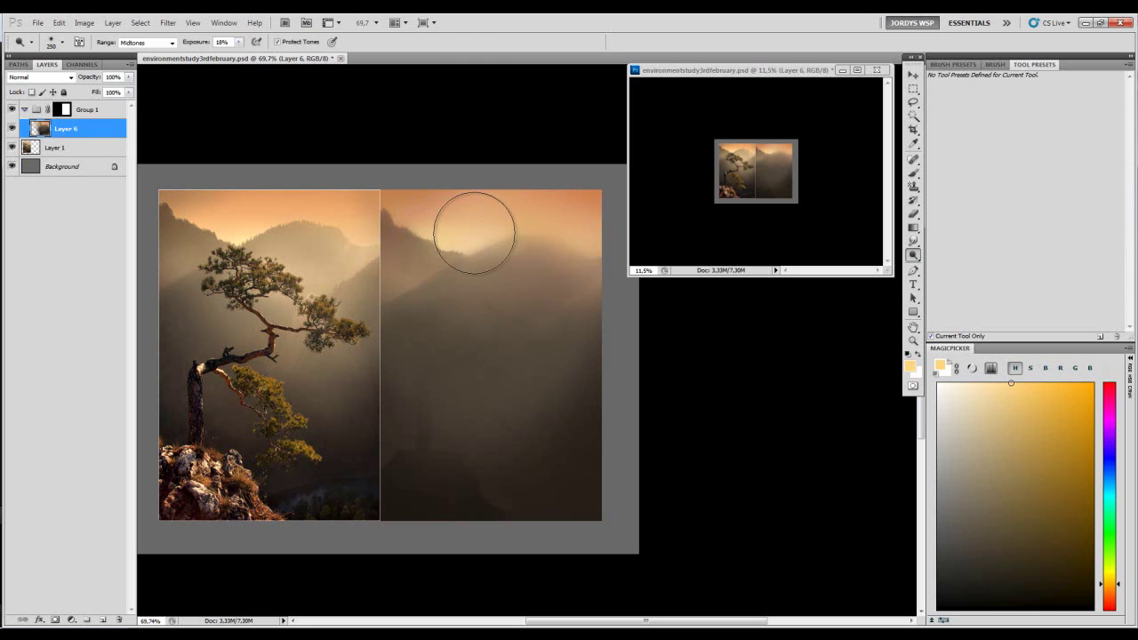
key(bracketleft)
key(bracketleft)
key(bracketleft)
- Lasso the right mountain along a jagged crest and airbrush sampled sky and mountain tones inside the selection at size 175
key(l)
key(ctrl+d)
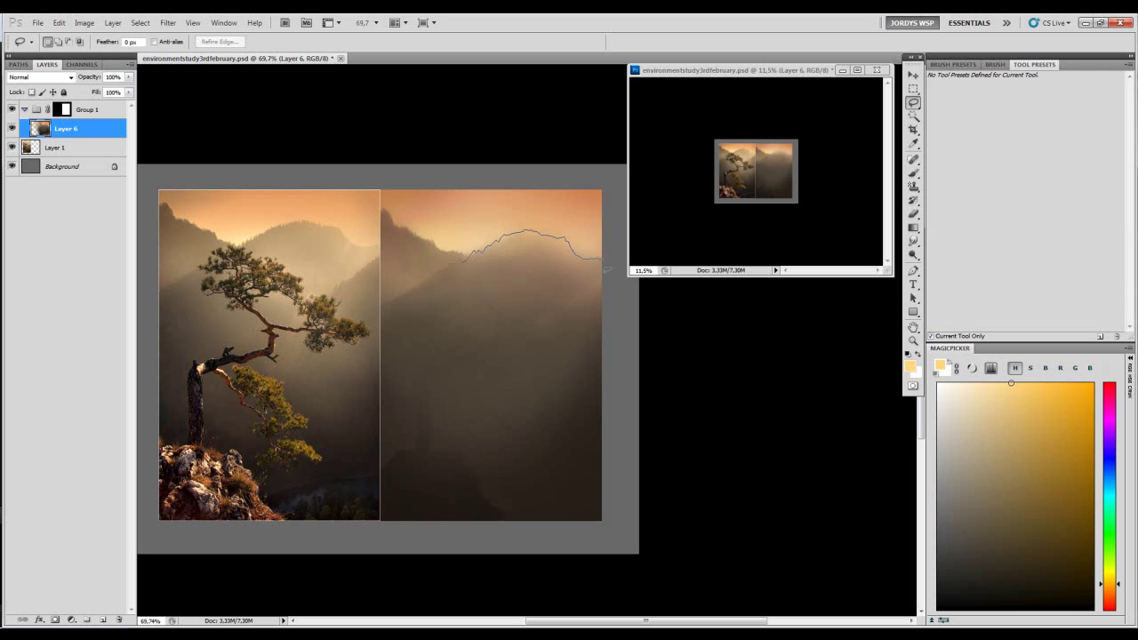
key(b)
mouse_move(483, 229)
mouse_down()
mouse_move(516, 229)
mouse_move(505, 244)
mouse_move(548, 249)
mouse_move(540, 228)
mouse_move(547, 248)
mouse_move(534, 251)
mouse_move(539, 233)
mouse_move(505, 219)
mouse_move(557, 213)
mouse_up()
alt+click(501, 268)
alt+click(513, 243)
alt+click(544, 228)
drag(583, 268, 563, 270)
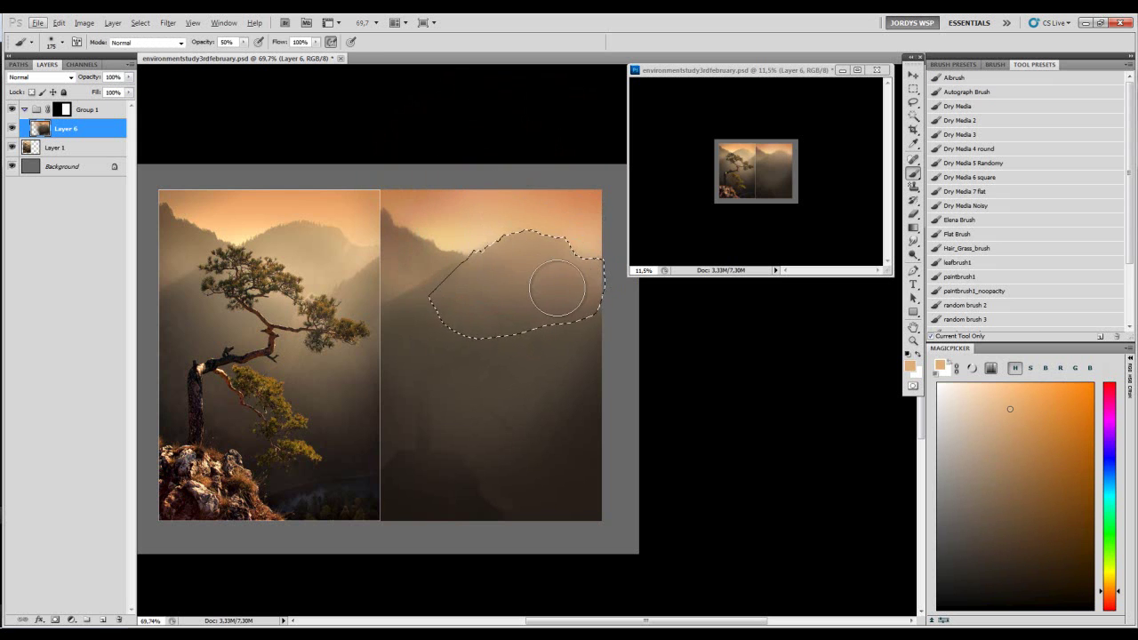
- Subtract the lower corner from the selection along a diagonal, airbrush warm orange mist inside it, and deselect
key(l)
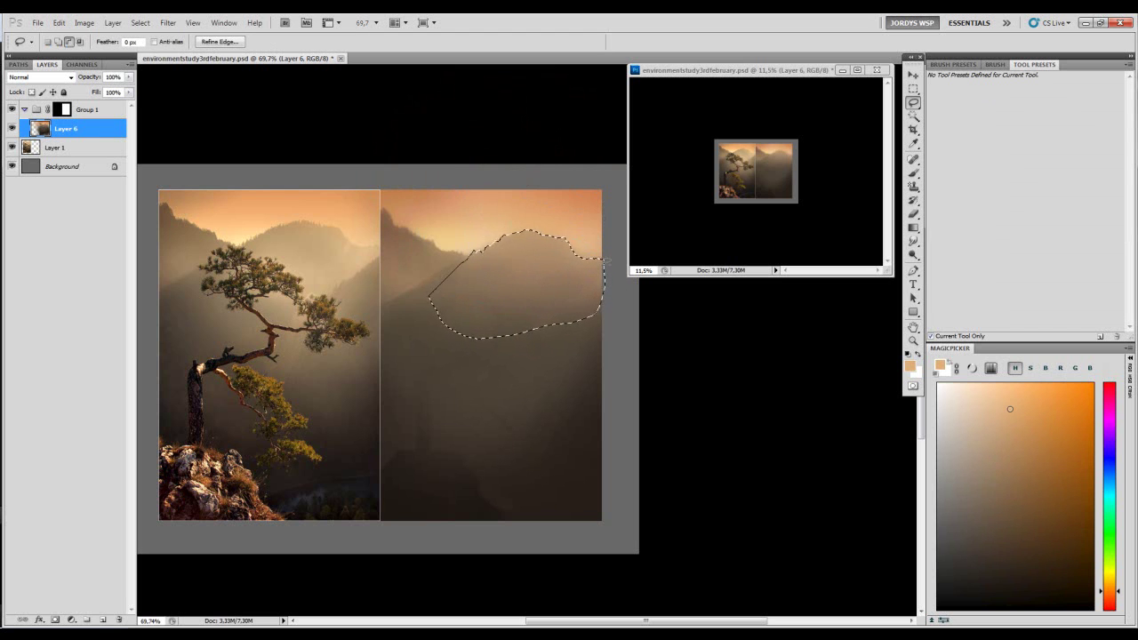
mouse_move(573, 287)
mouse_down()
mouse_move(550, 308)
mouse_move(567, 341)
mouse_up()
key(b)
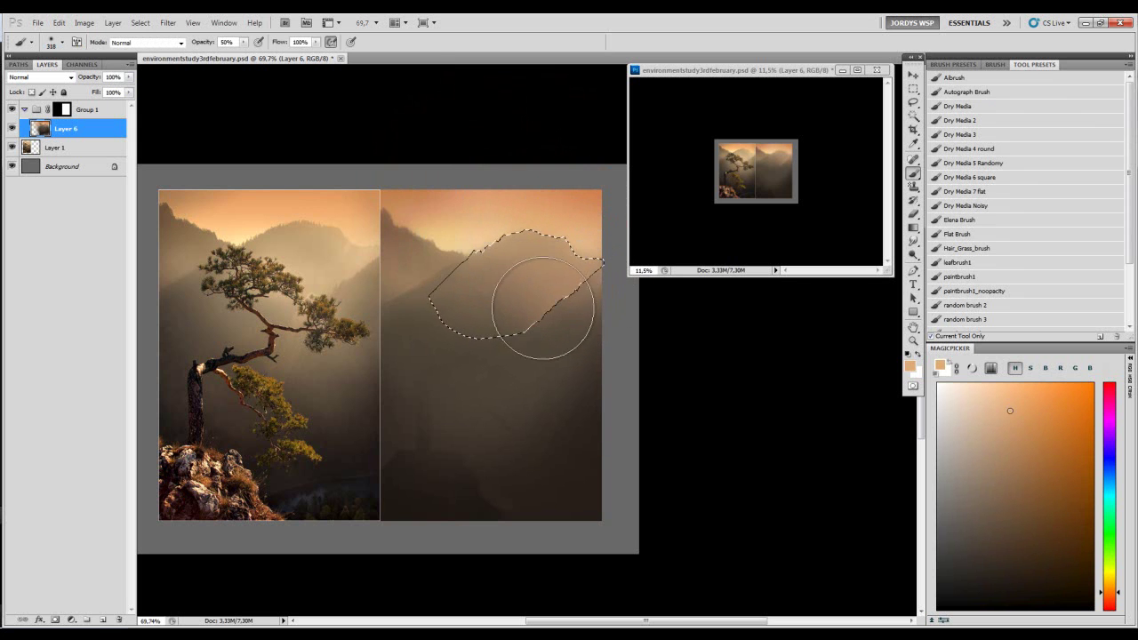
key(ctrl+d)
- Lasso the nearer slope at the painting's outer edge, tracing a jagged, tree-lined diagonal below the right mountain
key(z)
mouse_move(540, 317)
mouse_down()
mouse_move(566, 312)
mouse_move(539, 282)
mouse_move(570, 273)
mouse_up()
key(l)
drag(487, 267, 437, 298)
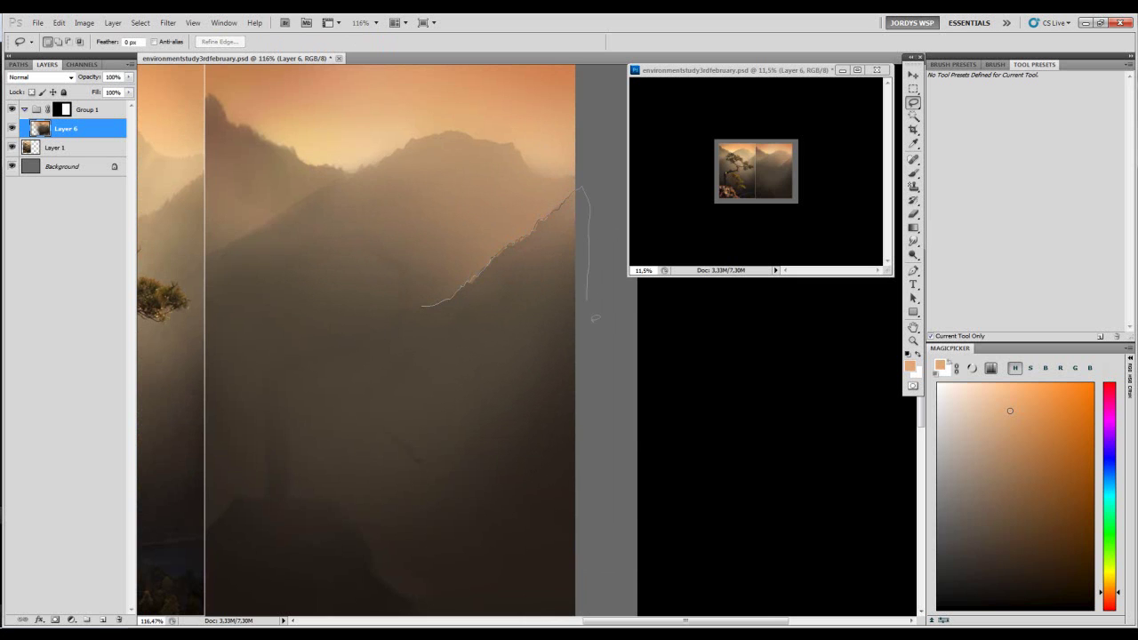
drag(552, 365, 493, 360)
drag(513, 322, 552, 327)
- Sample the left ridge's brown, shift it toward olive yellow and airbrush it inside the nearer slope's selection
key(b)
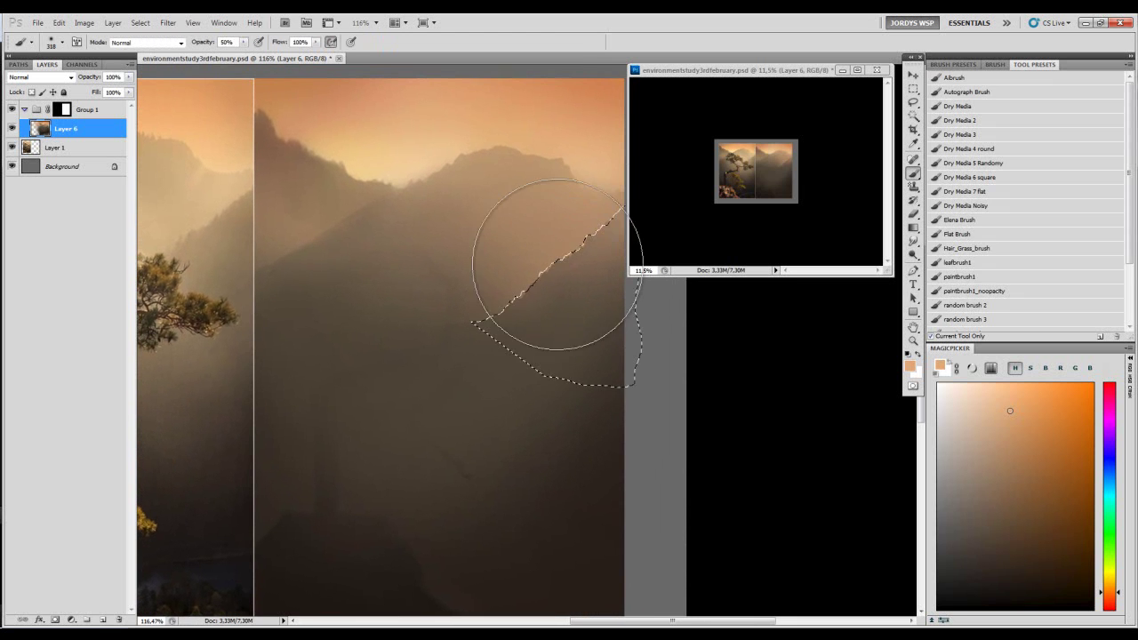
alt+click(348, 183)
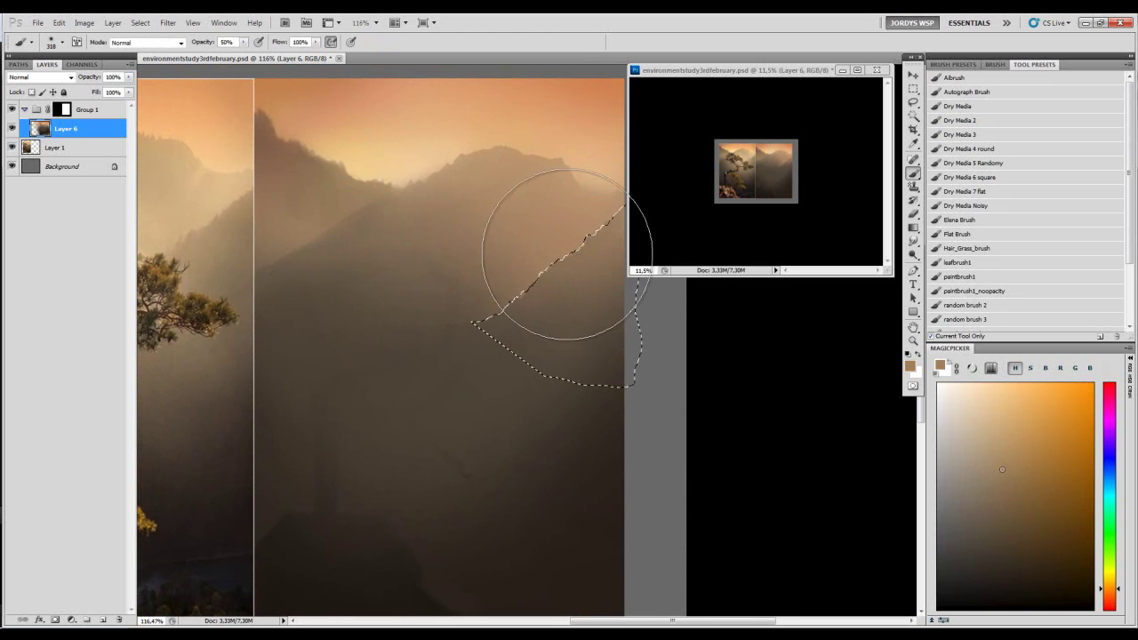
drag(554, 244, 528, 255)
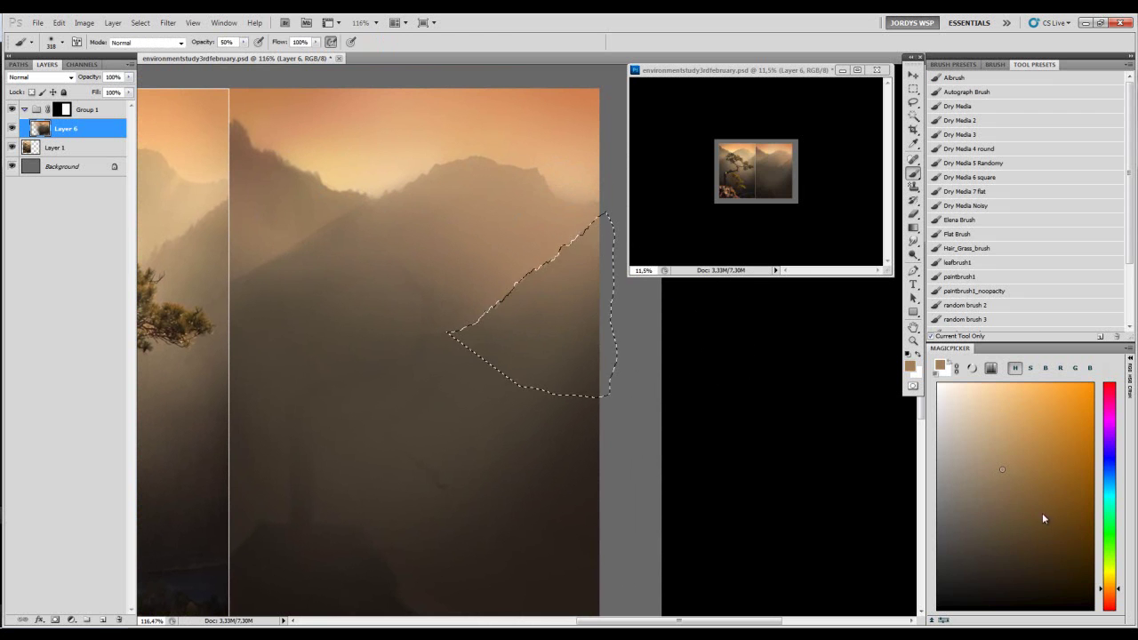
click(1111, 579)
key(bracketright)
key(z)
drag(554, 259, 523, 328)
key(e)
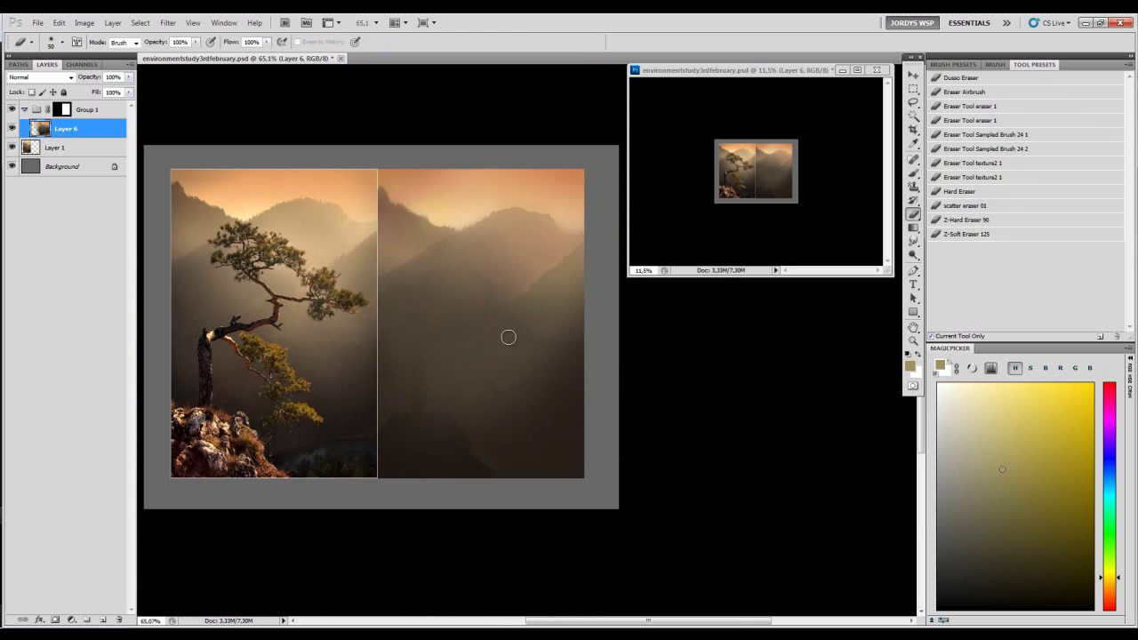
alt+click(519, 345)
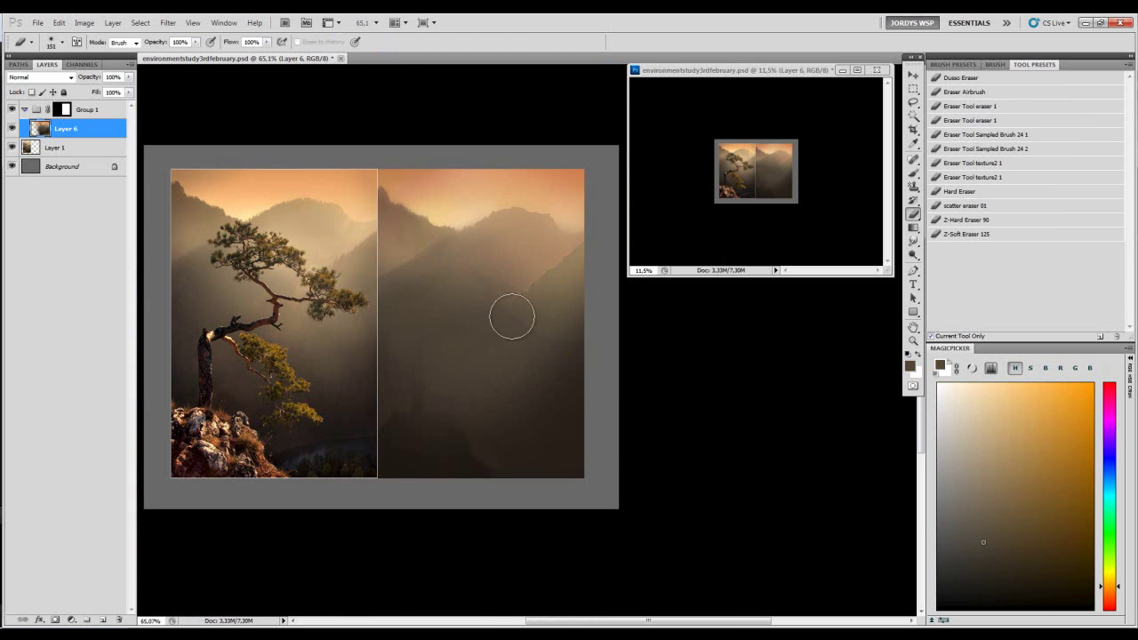
alt+click(519, 327)
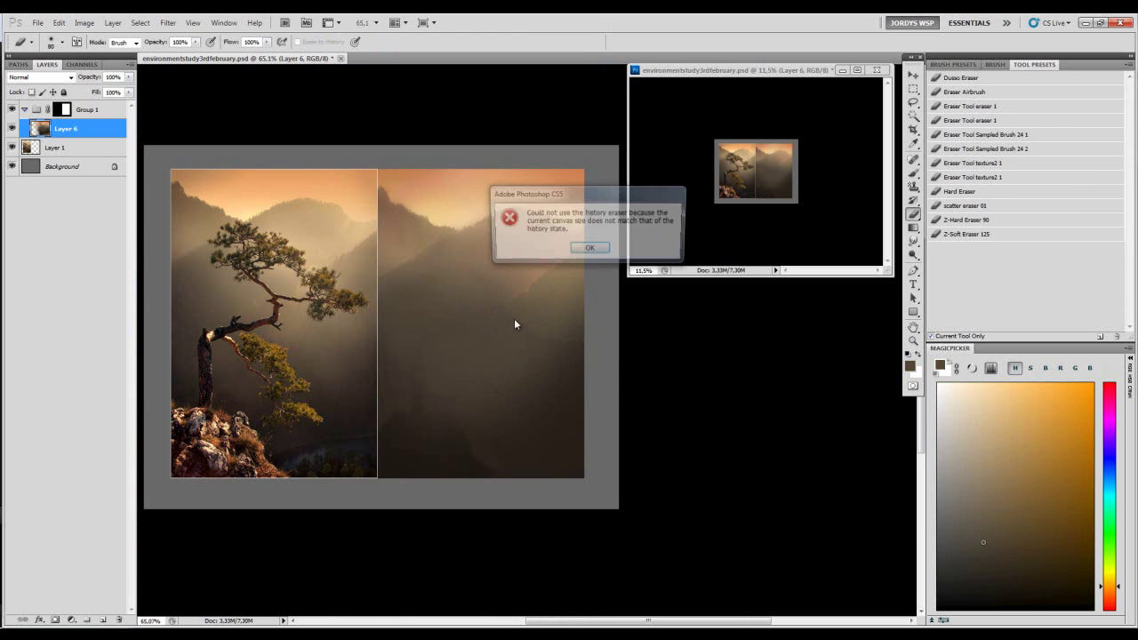
key(Return)
- Sample dark browns and airbrush them over the base of the nearer slope with large brushes at sizes 400, 239 and 445
key(b)
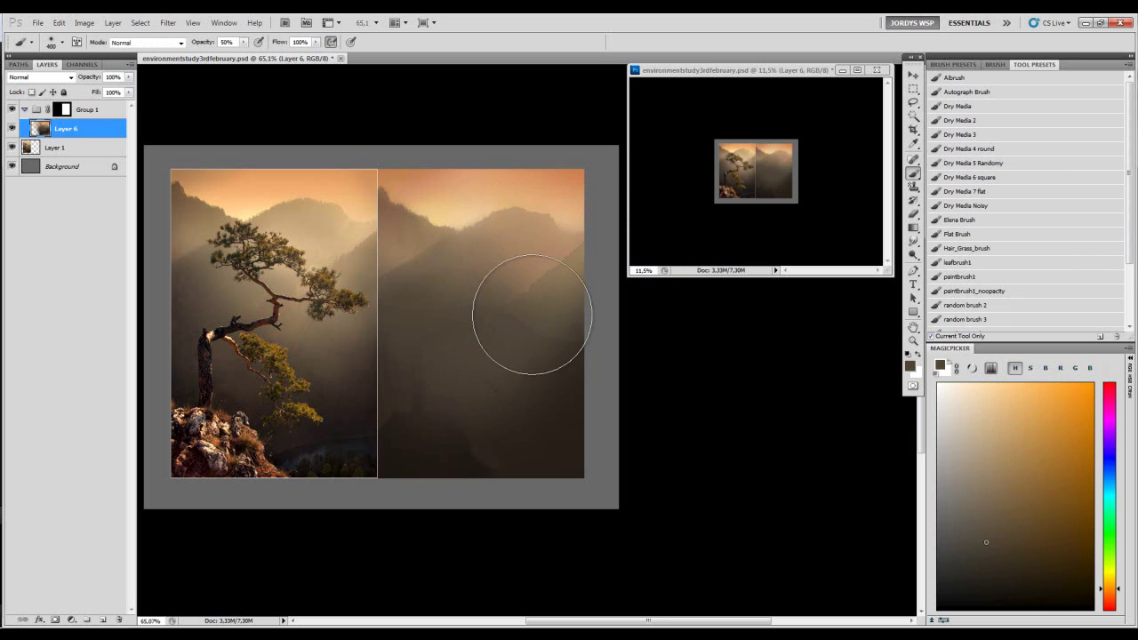
key(bracketright)
key(bracketright)
key(bracketright)
key(bracketright)
mouse_move(540, 298)
mouse_down()
mouse_move(527, 320)
mouse_move(590, 348)
mouse_move(578, 335)
mouse_up()
alt+click(504, 332)
key(bracketleft)
key(bracketleft)
alt+click(558, 336)
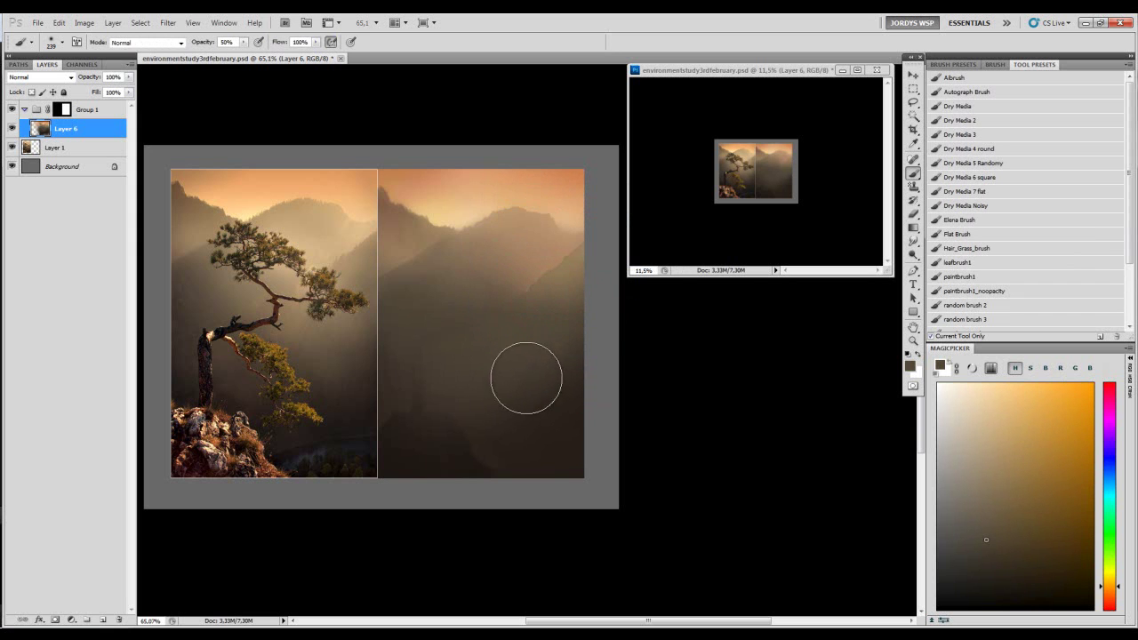
mouse_move(515, 358)
mouse_down()
mouse_move(592, 353)
mouse_move(573, 356)
mouse_up()
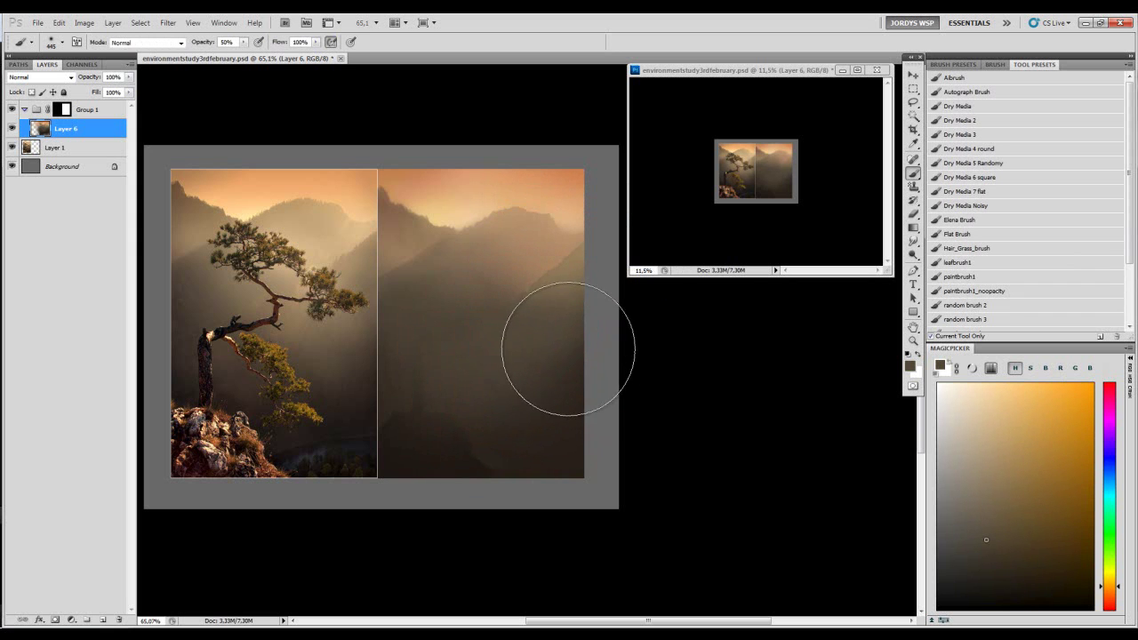
- Sample dark browns and airbrush them across the painting's lower valley and left side, reducing the brush to size 423
alt+click(531, 442)
drag(535, 446, 499, 446)
mouse_move(428, 359)
mouse_down()
mouse_move(461, 359)
mouse_move(393, 407)
mouse_move(409, 370)
mouse_move(443, 375)
mouse_up()
alt+click(417, 431)
key(bracketleft)
key(bracketleft)
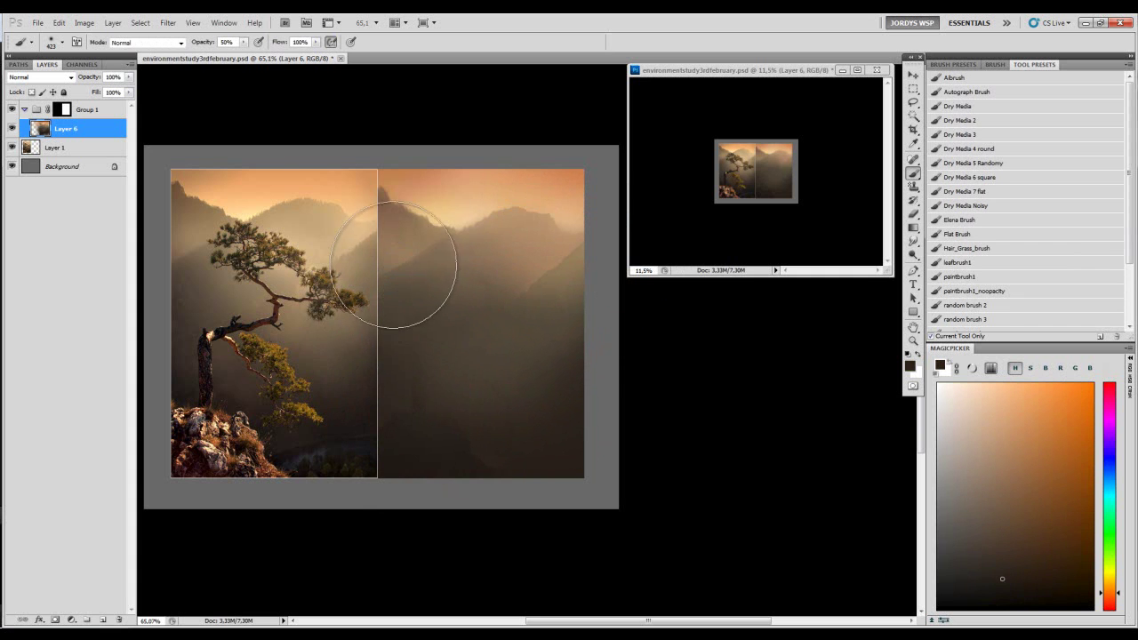
- Sample browns around the dip between the mountains, airbrush mist over the ridge there at size 300, and deselect
key(l)
key(b)
mouse_move(462, 237)
mouse_down()
mouse_move(412, 274)
mouse_move(437, 237)
mouse_up()
alt+click(404, 270)
key(ctrl+d)
key(ctrl+z)
alt+click(430, 249)
key(bracketleft)
key(bracketleft)
click(436, 237)
key(ctrl+d)
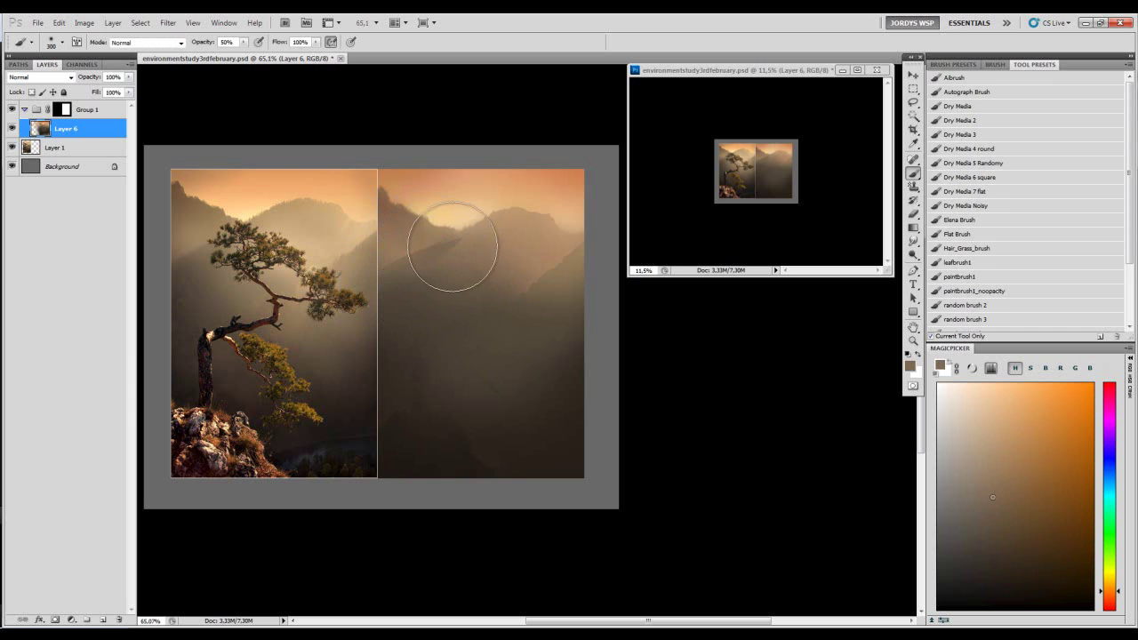
- Lasso the upper part of the middle slope, following its straight diagonal crest below the dip between the mountains
key(l)
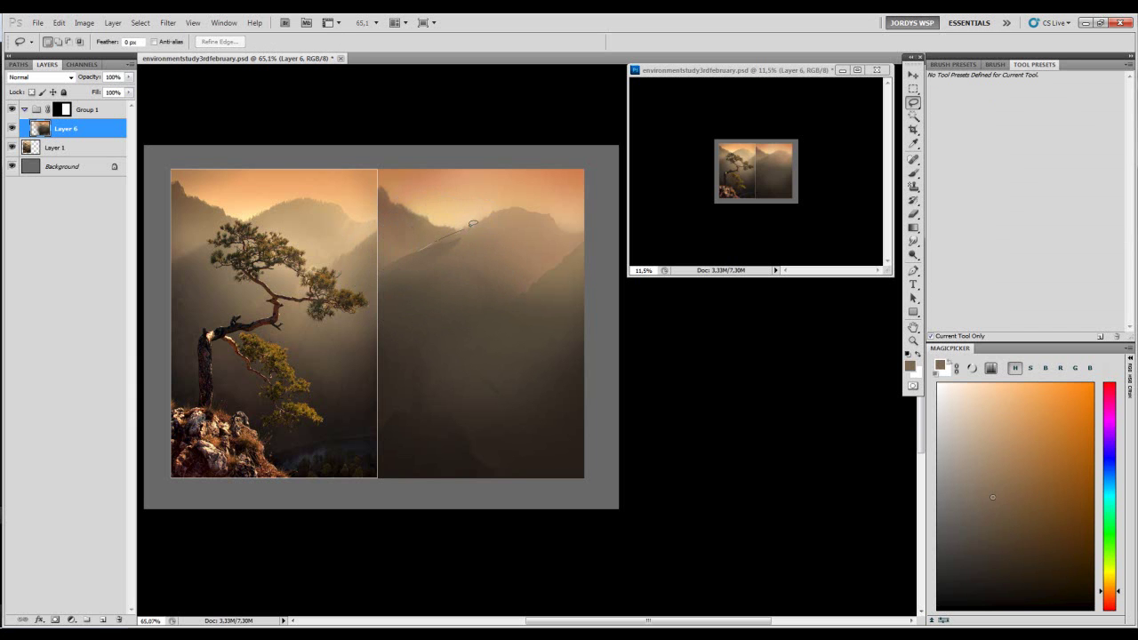
key(b)
alt+click(445, 241)
key(z)
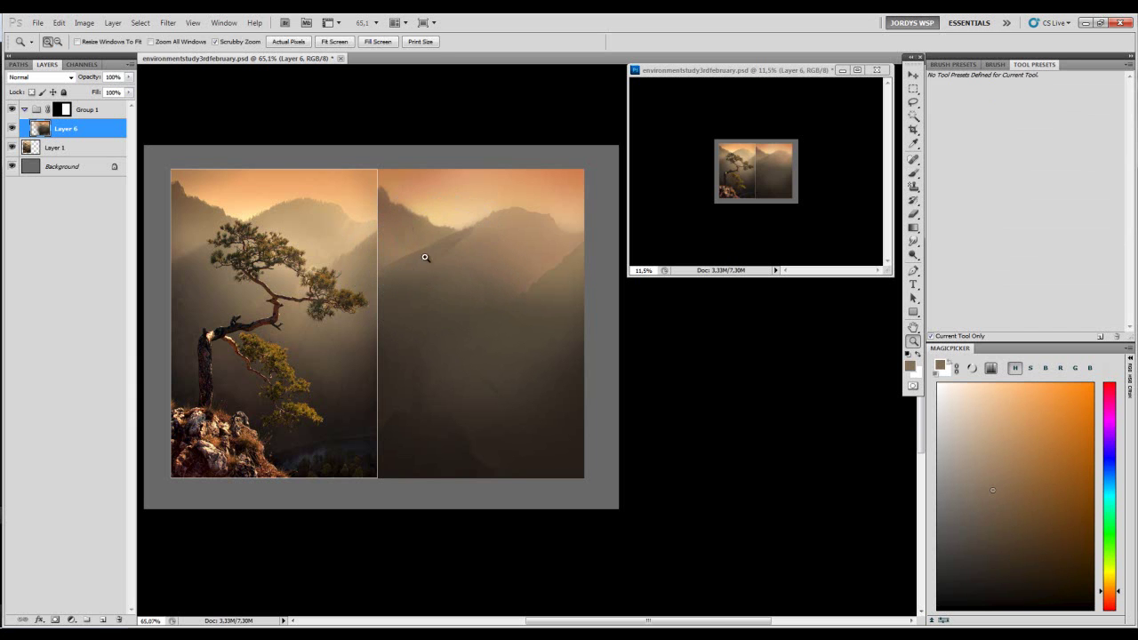
drag(425, 257, 527, 228)
key(r)
key(b)
key(l)
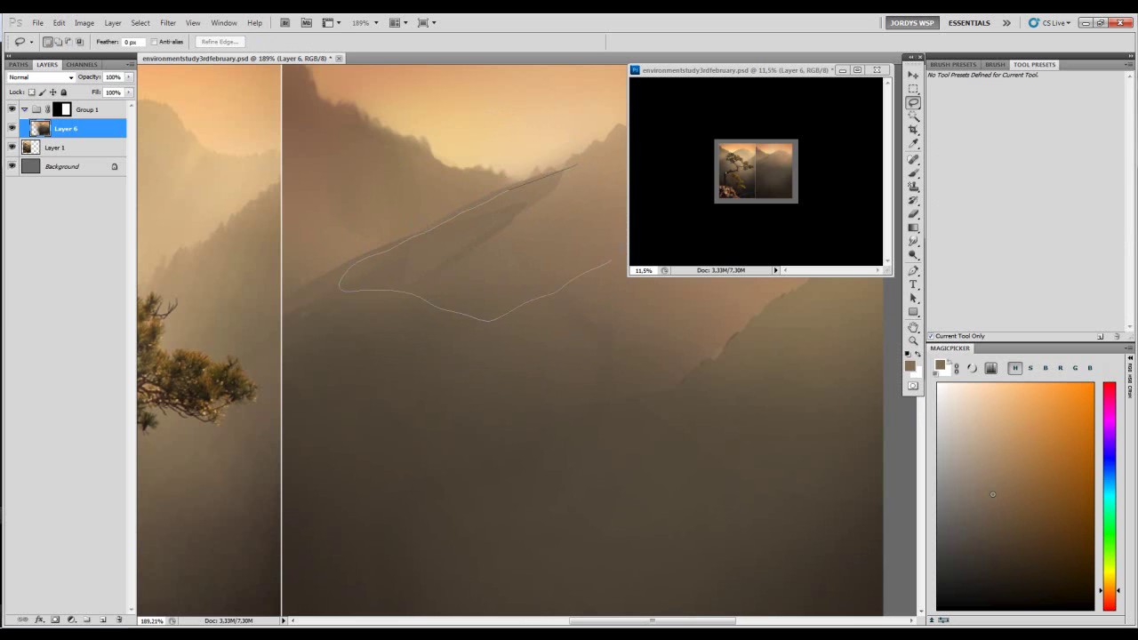
drag(610, 260, 623, 218)
key(b)
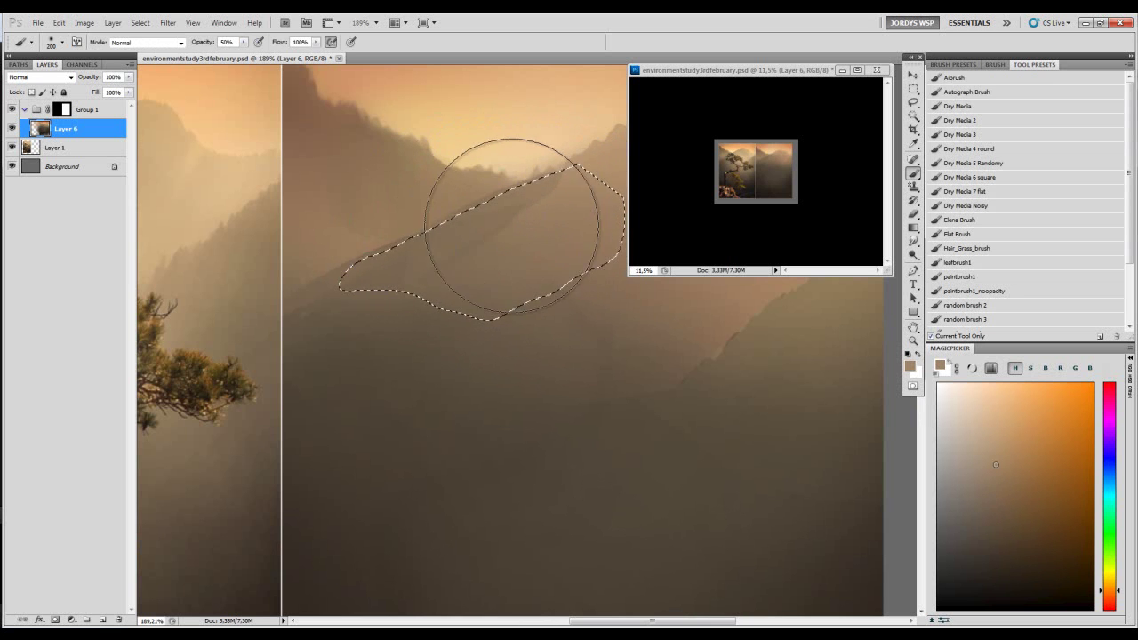
- Sample the slope's brown, airbrush it inside the selection with the brush reduced to size 124, and deselect
key(bracketleft)
key(bracketleft)
key(bracketleft)
key(bracketleft)
key(bracketleft)
alt+click(507, 223)
mouse_move(510, 257)
mouse_down()
mouse_move(518, 222)
mouse_move(561, 199)
mouse_move(487, 211)
mouse_up()
key(ctrl+d)
- Lasso the right mountain's inner flank beside the dip, blend sampled brown inside it, and deselect
key(r)
key(b)
key(l)
drag(500, 280, 598, 229)
key(b)
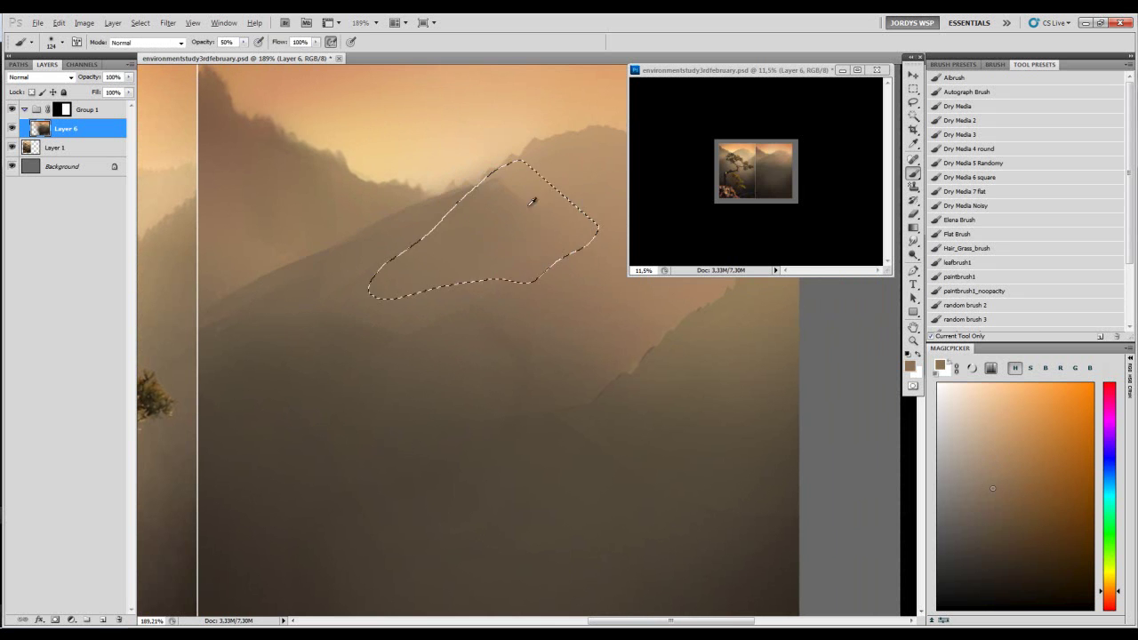
key(ctrl+d)
- Smudge the right mountain's outline at 72% strength with a size 5 brush to suggest a tree-lined edge
key(z)
drag(518, 199, 488, 240)
drag(534, 202, 560, 203)
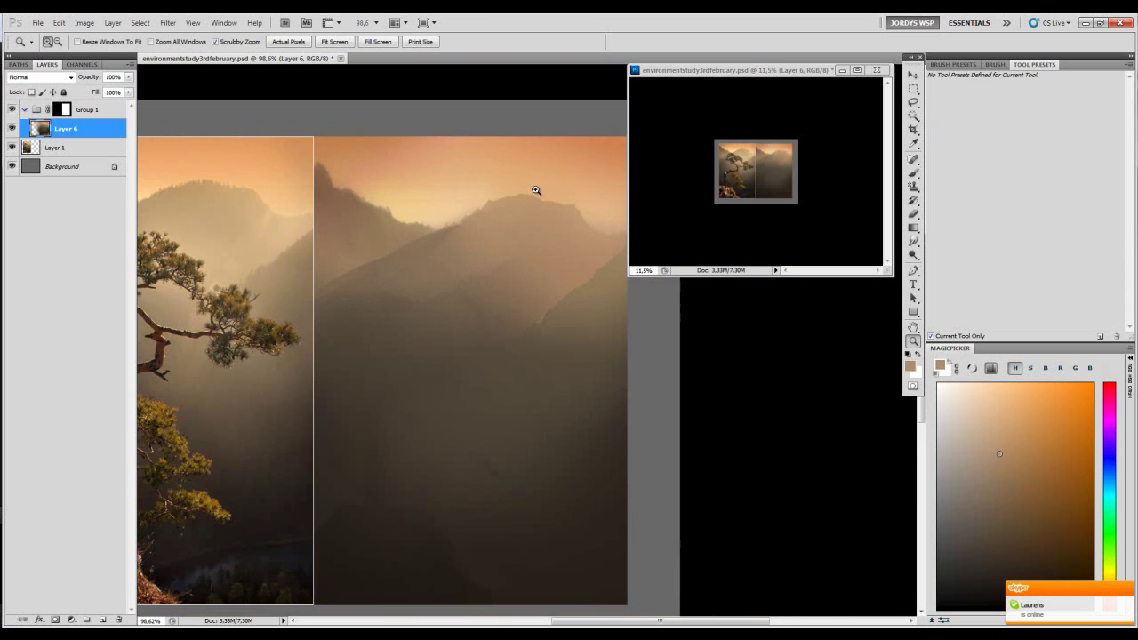
key(r)
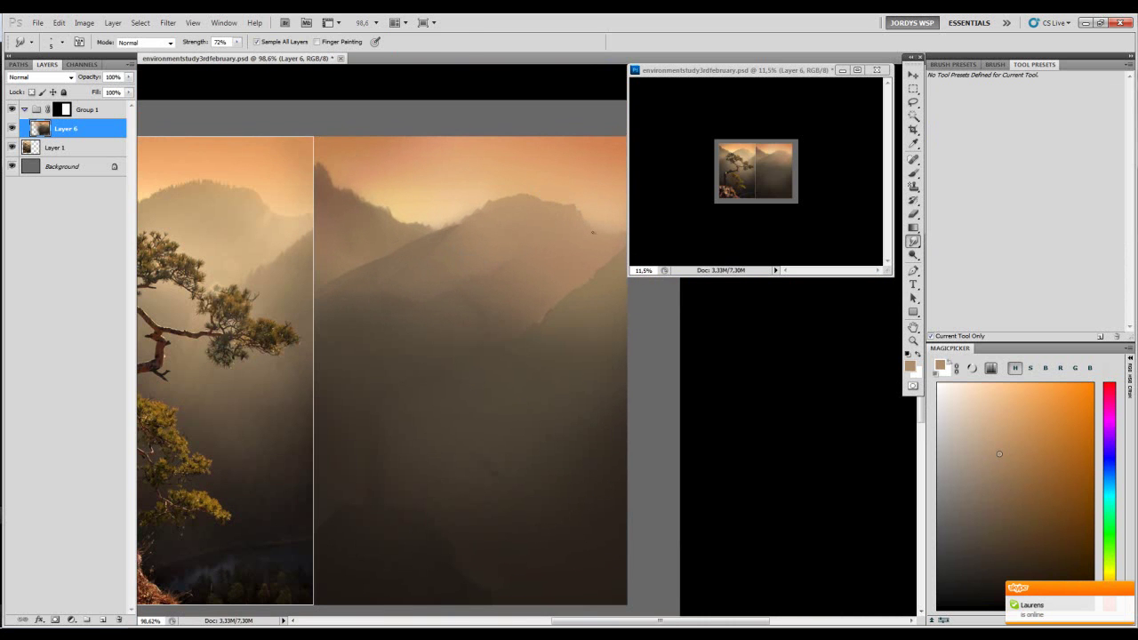
drag(554, 218, 554, 221)
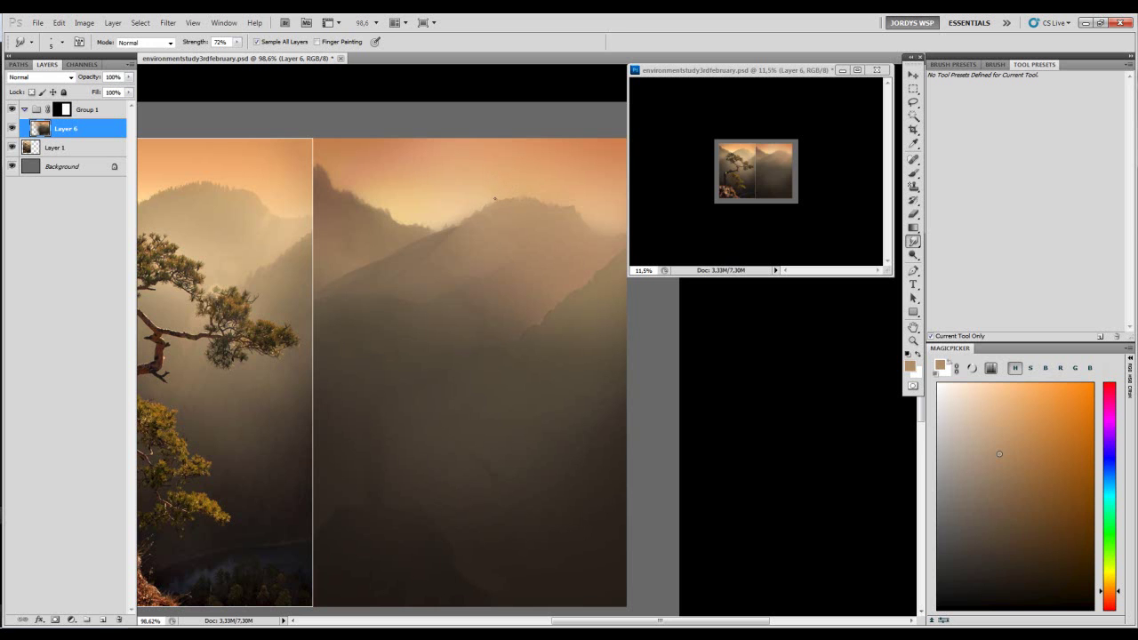
drag(513, 189, 531, 152)
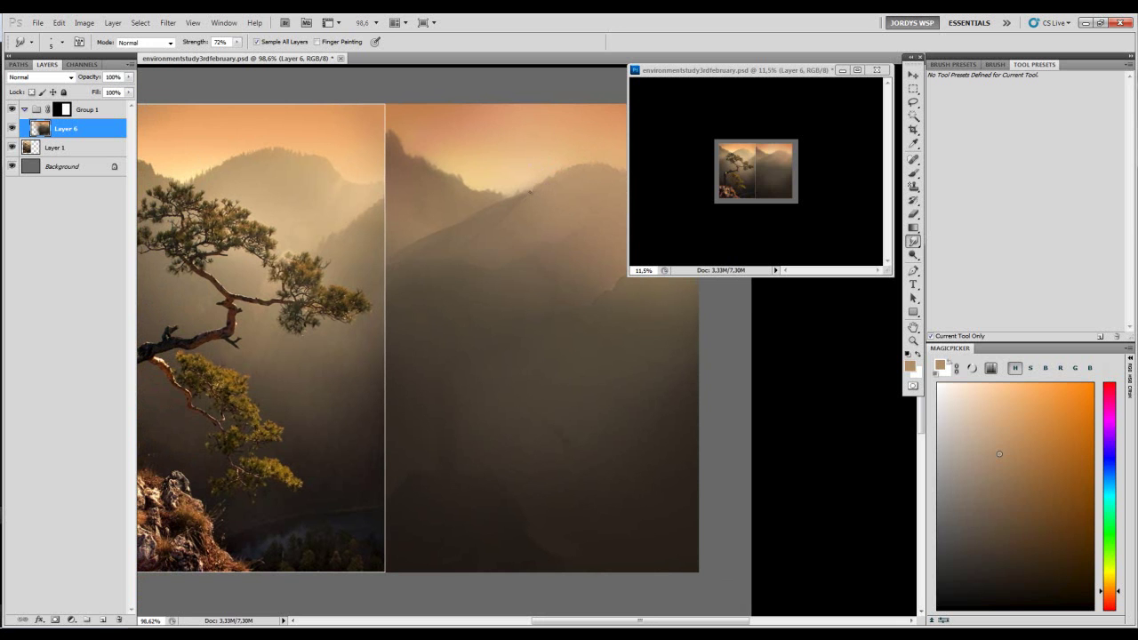
drag(523, 185, 562, 181)
- Sample the sky's peach, brighten it and shift it toward yellow, and paint the glow above the dip at brush size 25
key(b)
key(bracketleft)
key(bracketleft)
key(bracketleft)
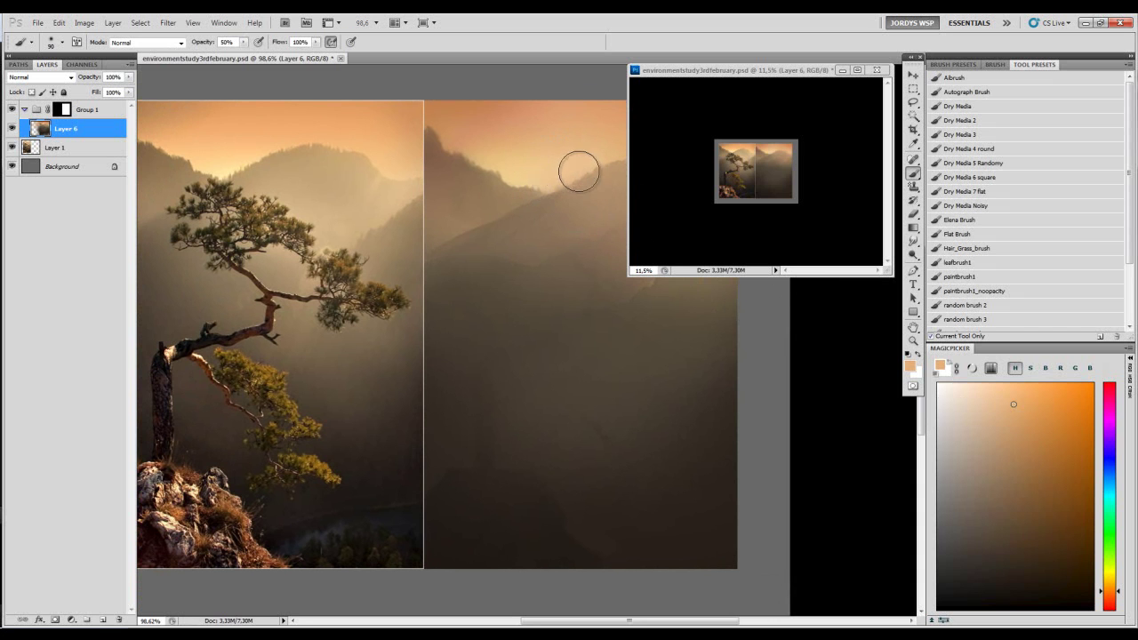
drag(1022, 411, 1012, 383)
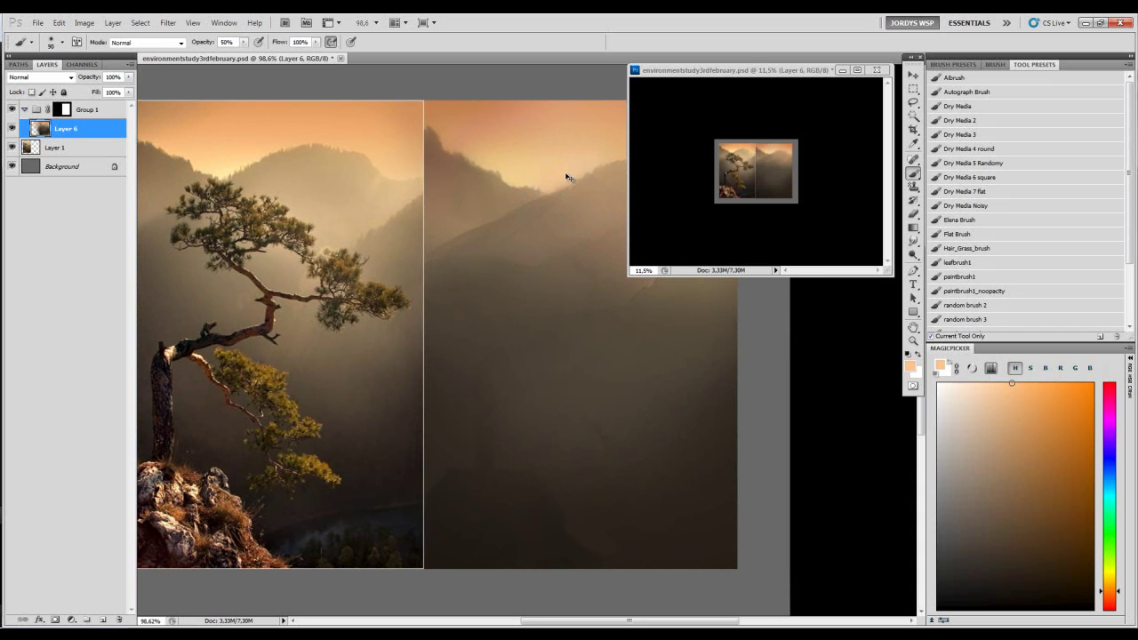
key(bracketleft)
key(bracketleft)
key(bracketleft)
key(bracketleft)
key(bracketleft)
key(bracketleft)
key(bracketleft)
key(bracketleft)
click(1110, 582)
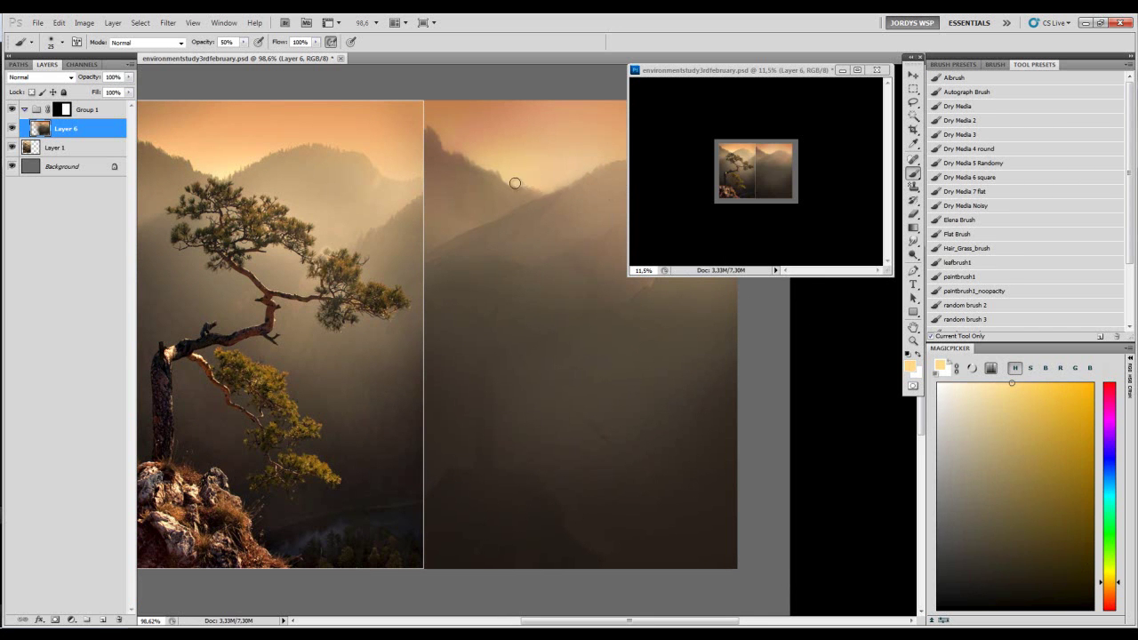
mouse_move(558, 164)
mouse_down()
mouse_move(550, 182)
mouse_move(520, 177)
mouse_up()
- Enlarge the brush and sample the orange of the sky above the left ridge
key(bracketright)
key(bracketright)
key(bracketright)
key(bracketright)
key(bracketright)
key(bracketright)
alt+click(444, 136)
- Set the brush flow to 40% and airbrush sampled brown mist over the right mountain's lower slope at size 156
key(z)
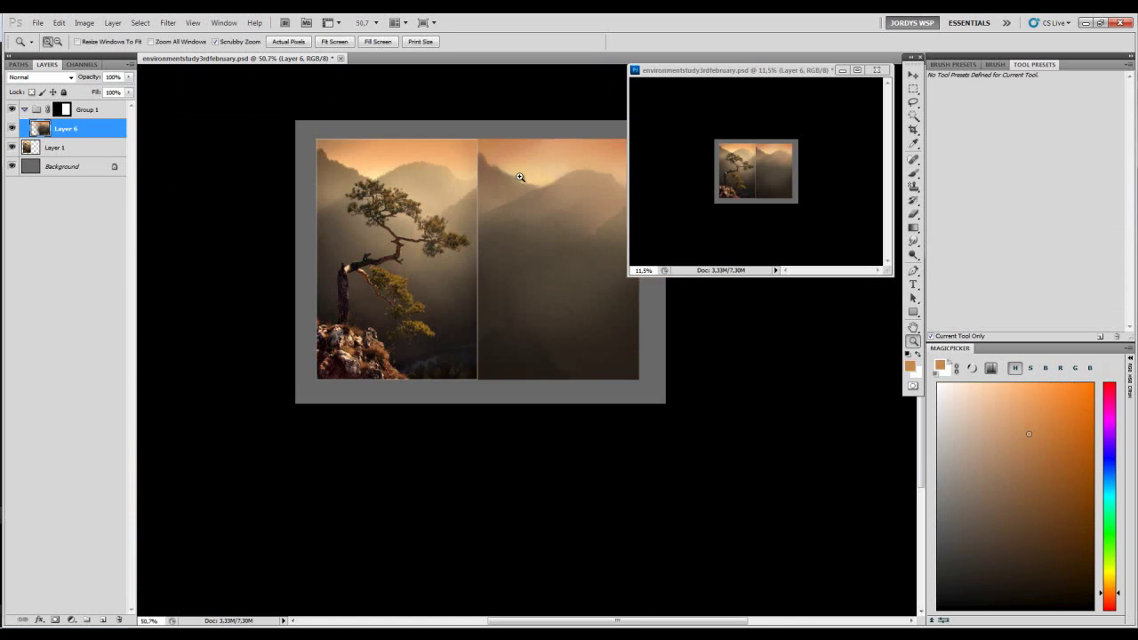
drag(588, 182, 501, 195)
drag(452, 233, 506, 212)
key(b)
alt+click(471, 232)
click(483, 228)
key(shift+4)
alt+click(475, 229)
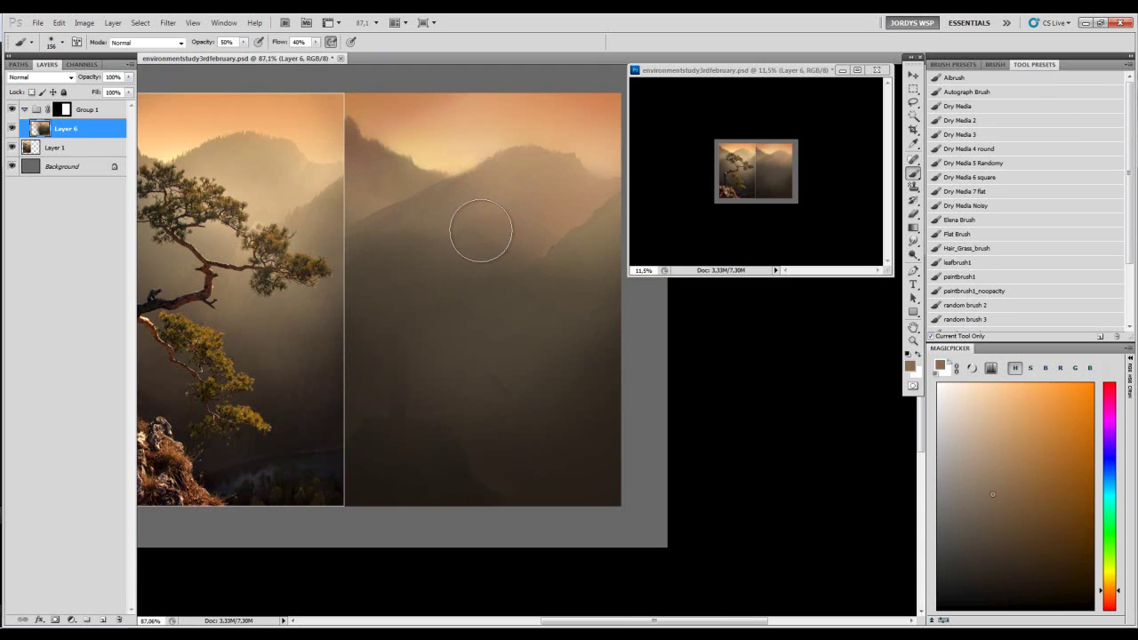
drag(485, 225, 508, 223)
- Sample the valley's dark brown and airbrush it along the nearer slope's upper edge with the brush reduced to size 70
alt+click(472, 294)
key(bracketleft)
key(bracketleft)
key(bracketleft)
key(bracketleft)
key(bracketleft)
key(bracketleft)
key(bracketleft)
drag(600, 217, 573, 233)
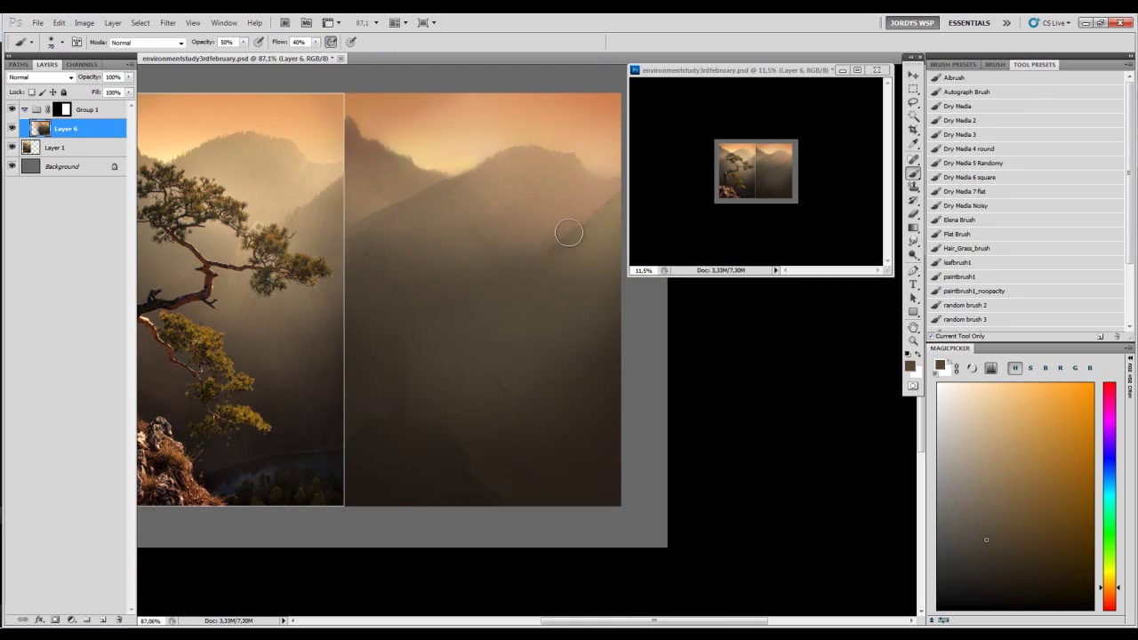
- Smudge the outlines of the right mountain and the left ridge at 100% strength to refine their tree-lined edges
key(r)
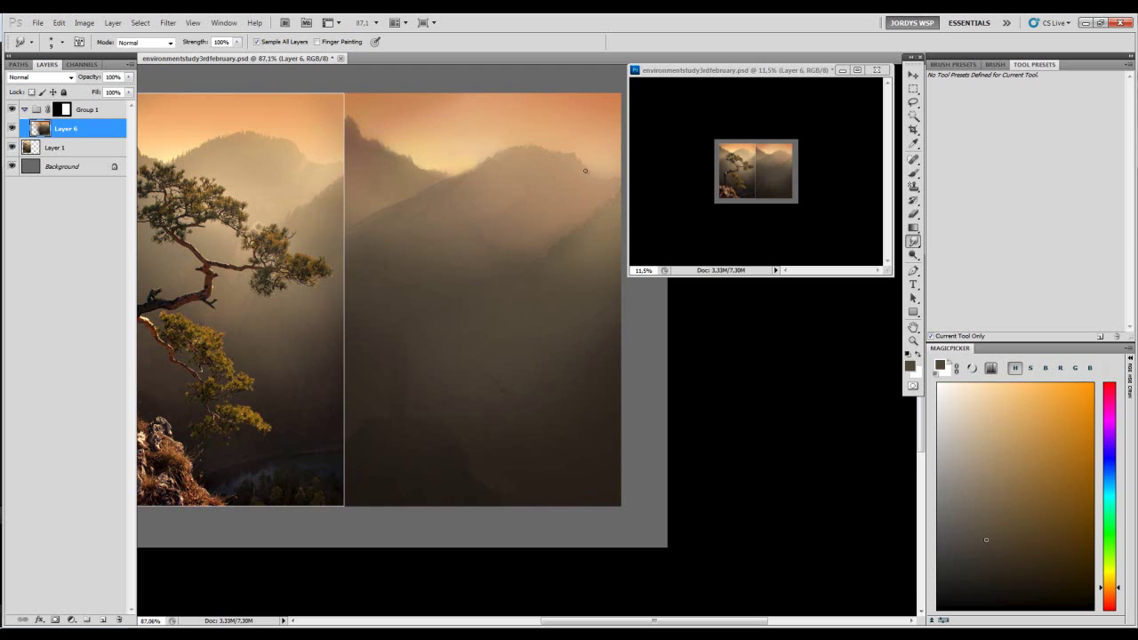
key(z)
mouse_move(535, 226)
mouse_down()
mouse_move(479, 246)
mouse_move(503, 242)
mouse_move(508, 223)
mouse_move(569, 239)
mouse_up()
key(b)
alt+click(458, 192)
key(r)
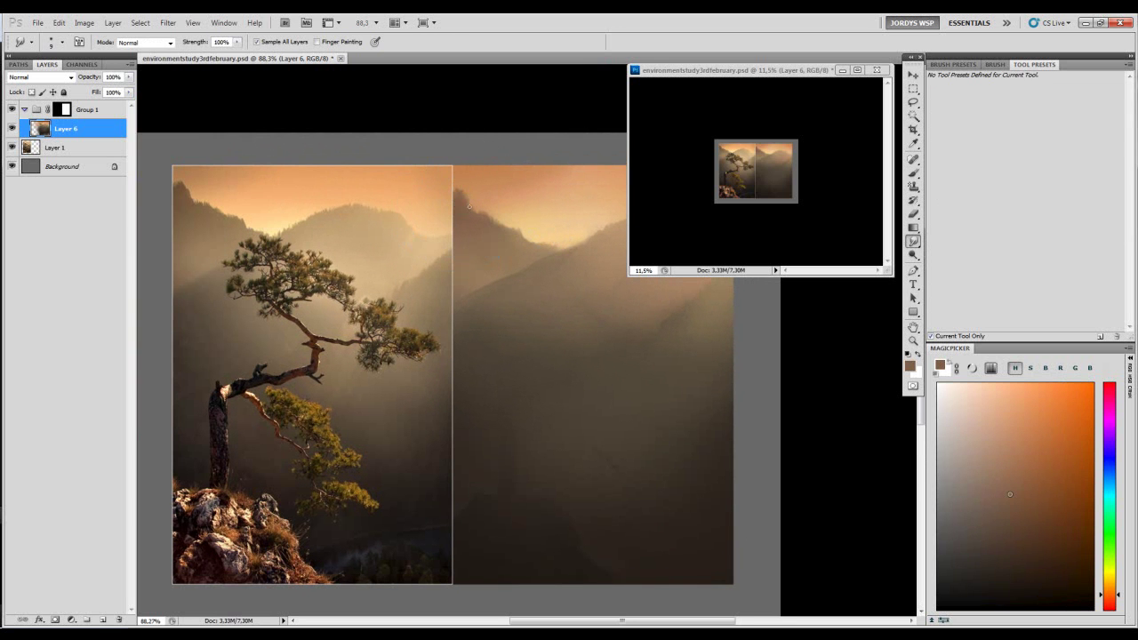
key(b)
- Burn the shadows of the left ridge and the right mountain at 50% exposure, enlarging the brush to size 272
click(913, 256)
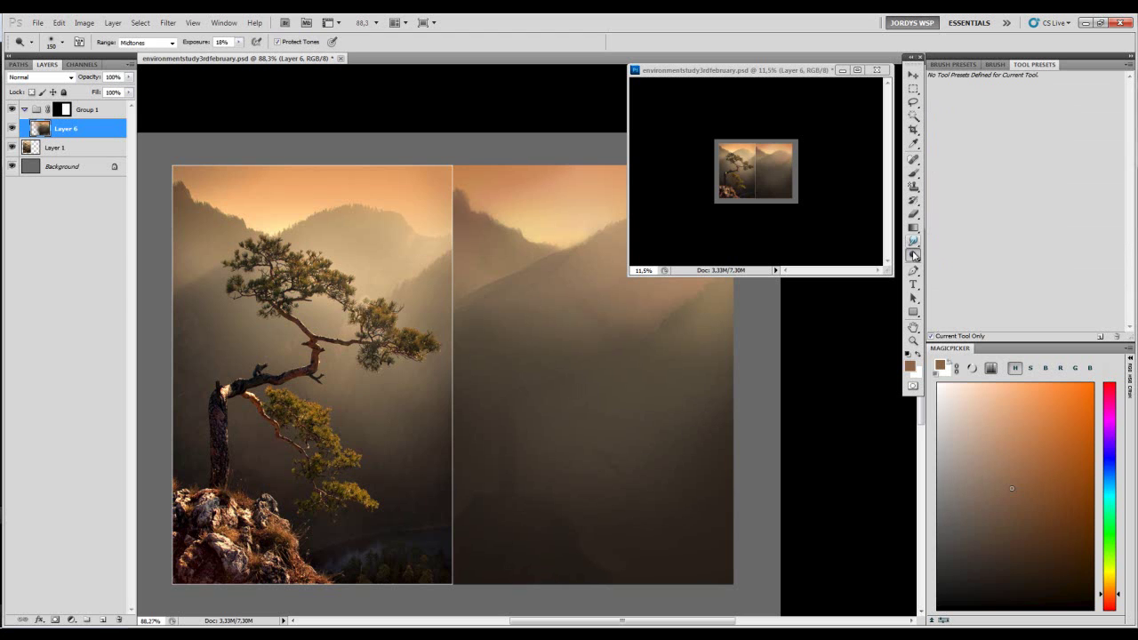
click(957, 254)
key(shift+o)
mouse_move(494, 207)
mouse_down()
mouse_move(454, 203)
mouse_move(498, 206)
mouse_move(473, 203)
mouse_up()
key(bracketright)
drag(560, 269, 526, 267)
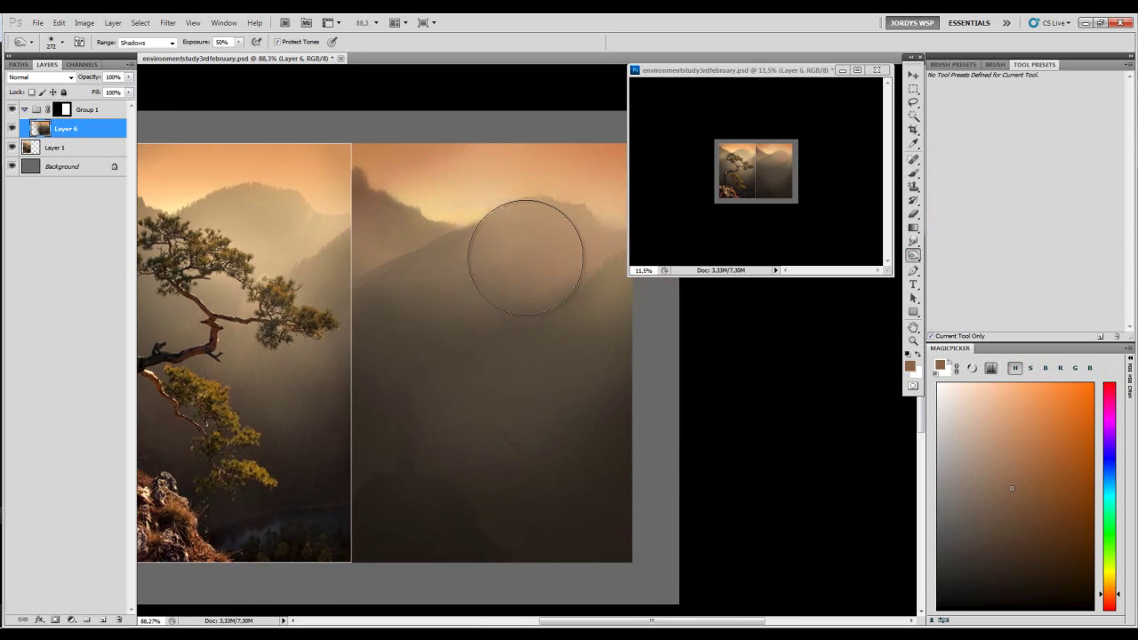
- Smudge the middle slope's crest below the dip and soften it with sampled browns, enlarging the brush to size 100
key(r)
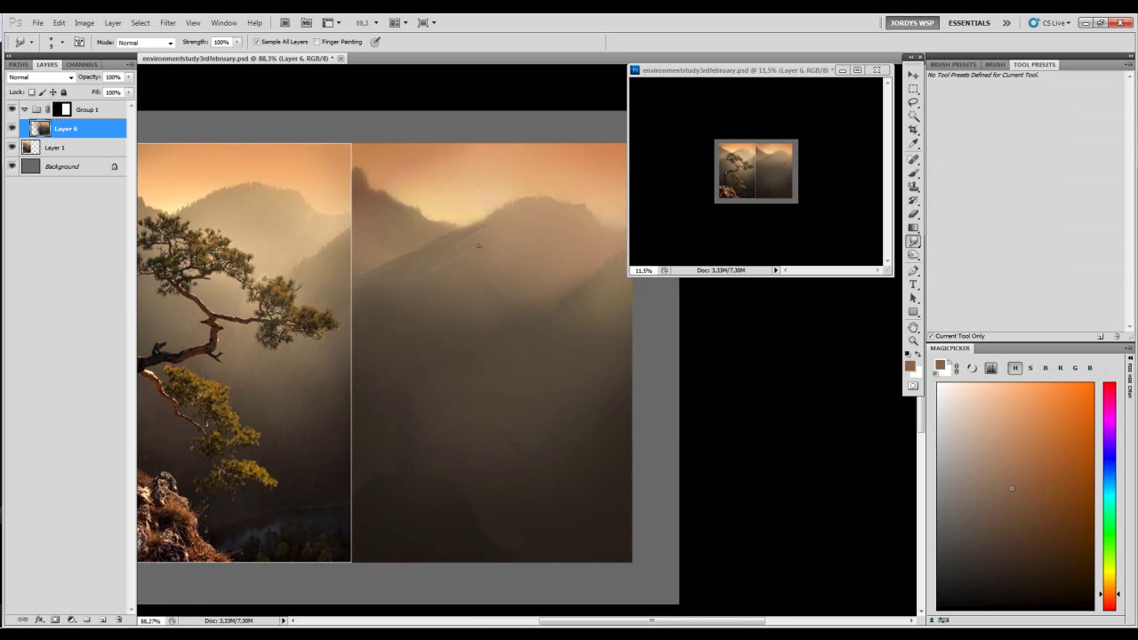
key(b)
alt+click(468, 233)
alt+click(485, 240)
mouse_move(457, 231)
mouse_down()
mouse_move(457, 251)
mouse_move(523, 238)
mouse_move(485, 219)
mouse_move(527, 208)
mouse_move(460, 234)
mouse_move(490, 335)
mouse_move(502, 307)
mouse_move(419, 325)
mouse_up()
alt+click(466, 249)
key(])
key(])
key(])
key(])
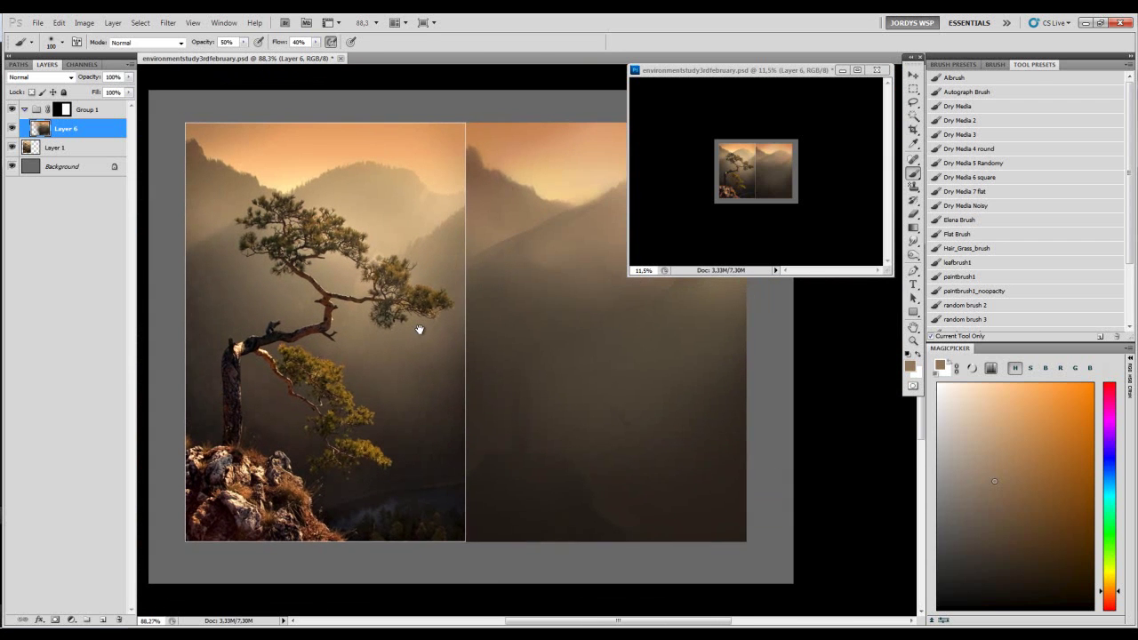
- Smudge the middle slope near the reference and airbrush a sampled darker brown across it at 40% flow
key(r)
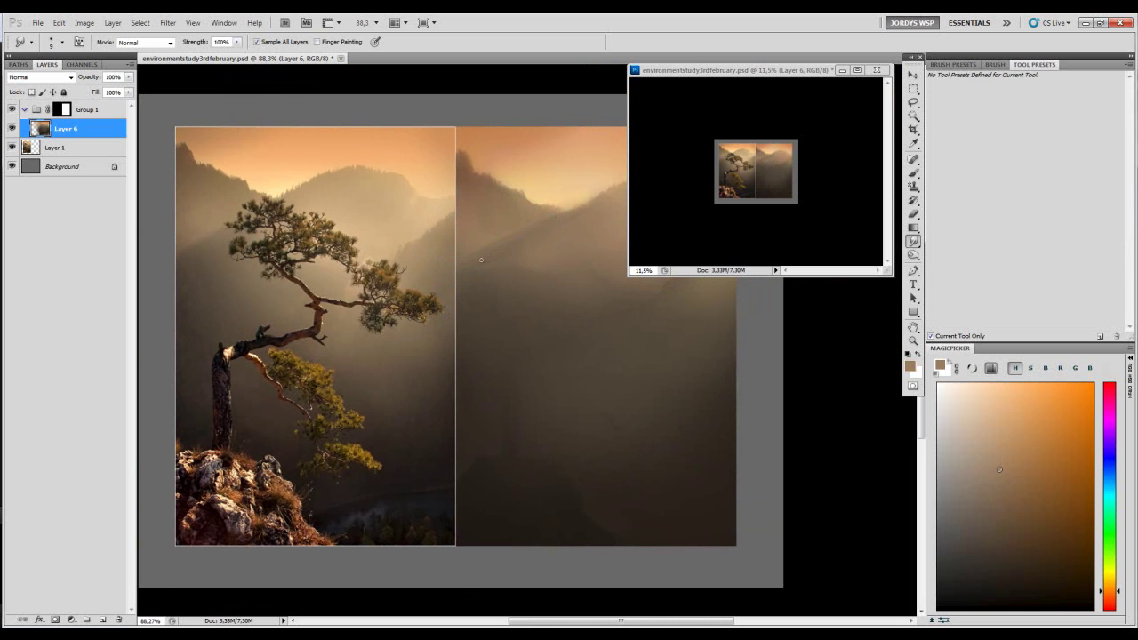
key(b)
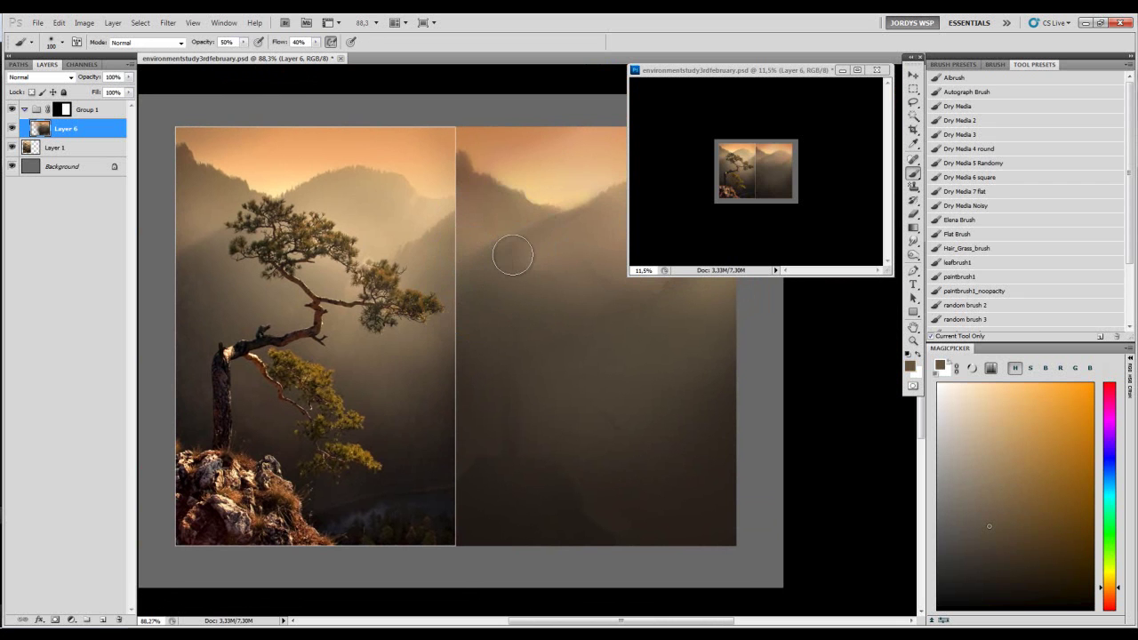
alt+click(518, 256)
drag(600, 232, 521, 252)
- Sample the sky's yellow and the mountain's brown, and repaint the right mountain's edge at the dip using a small brush at 100% flow
key(bracketleft)
key(bracketleft)
key(bracketleft)
key(bracketleft)
key(bracketleft)
key(bracketleft)
key(bracketleft)
key(bracketleft)
alt+click(491, 223)
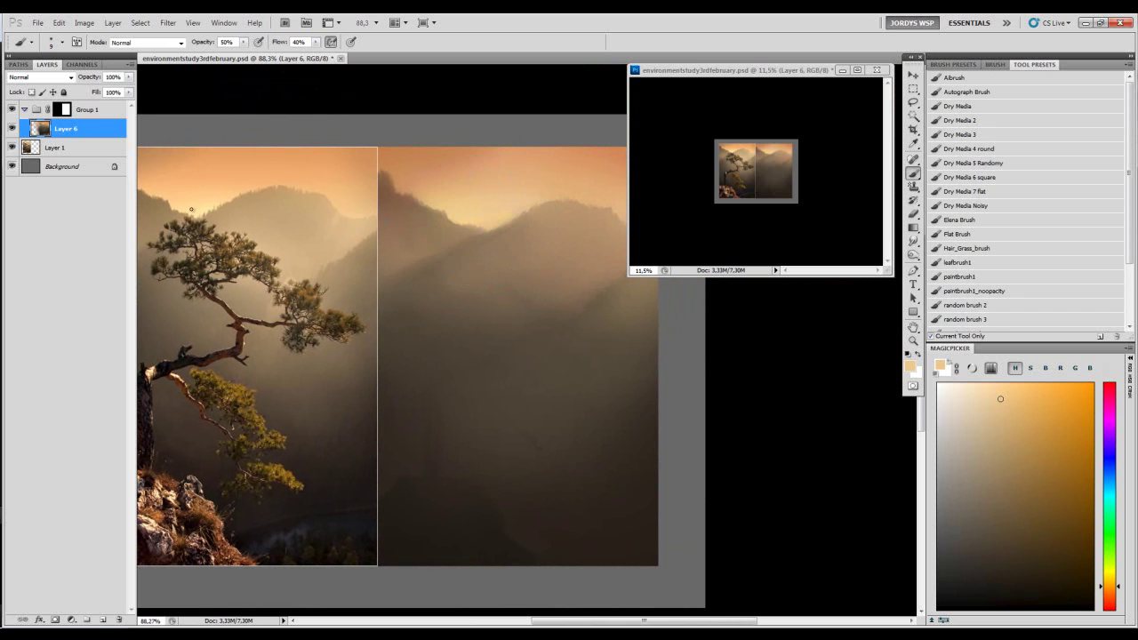
alt+click(507, 224)
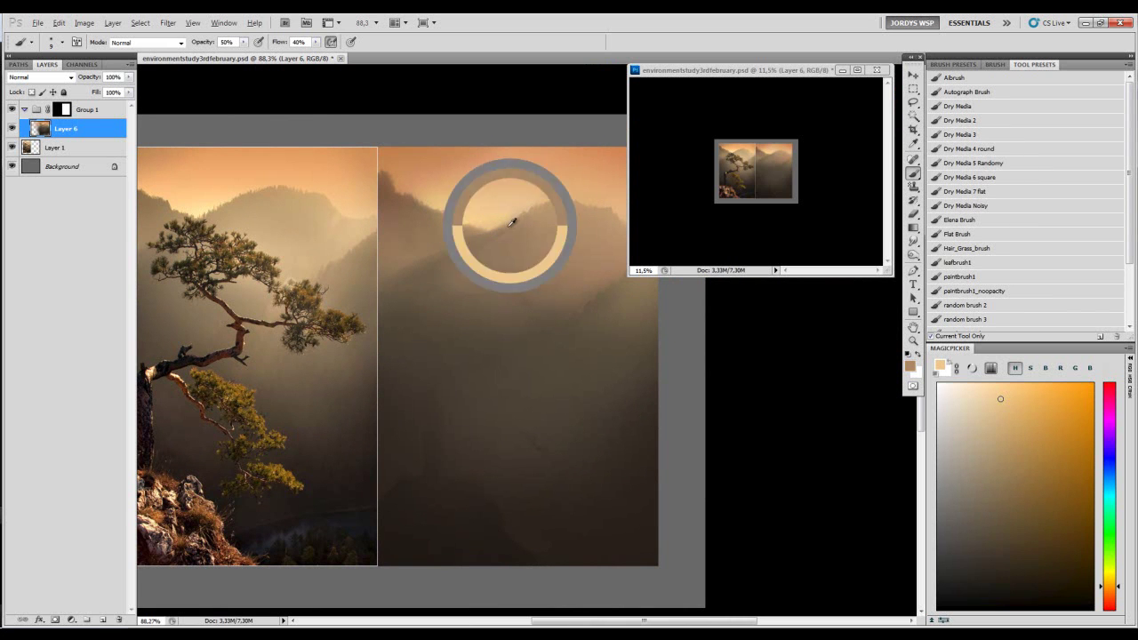
alt+click(494, 231)
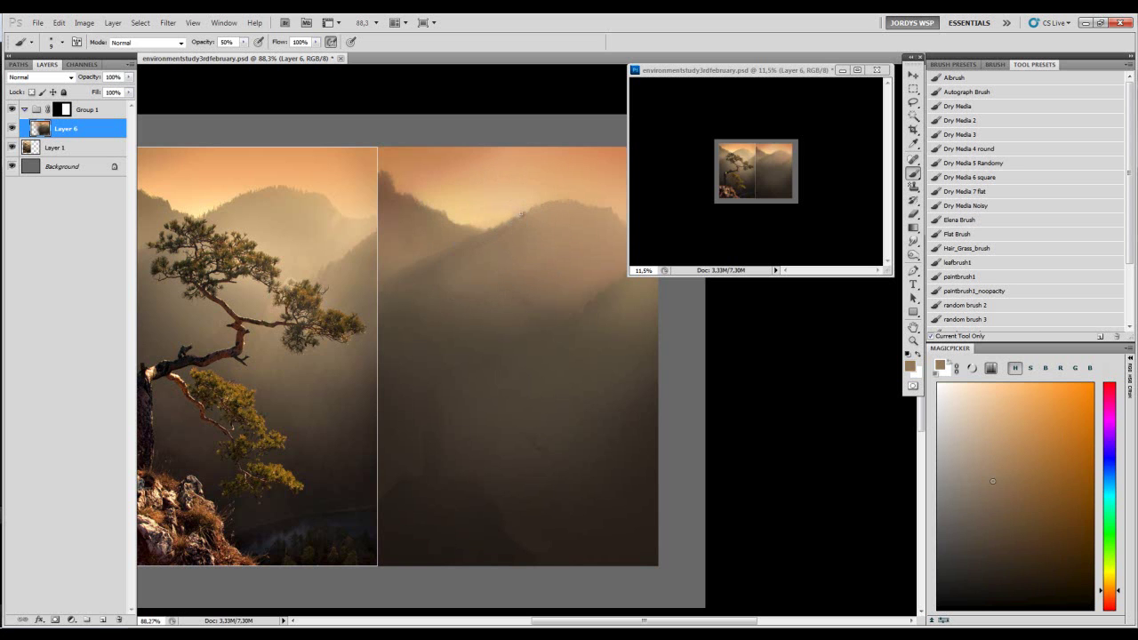
alt+click(506, 226)
drag(528, 230, 498, 231)
- Sample light peach and airbrush mist between the right mountain and the nearer slope at size 45 and 40% flow
alt+click(549, 212)
alt+click(585, 211)
key(bracketleft)
drag(576, 201, 544, 284)
drag(594, 206, 540, 282)
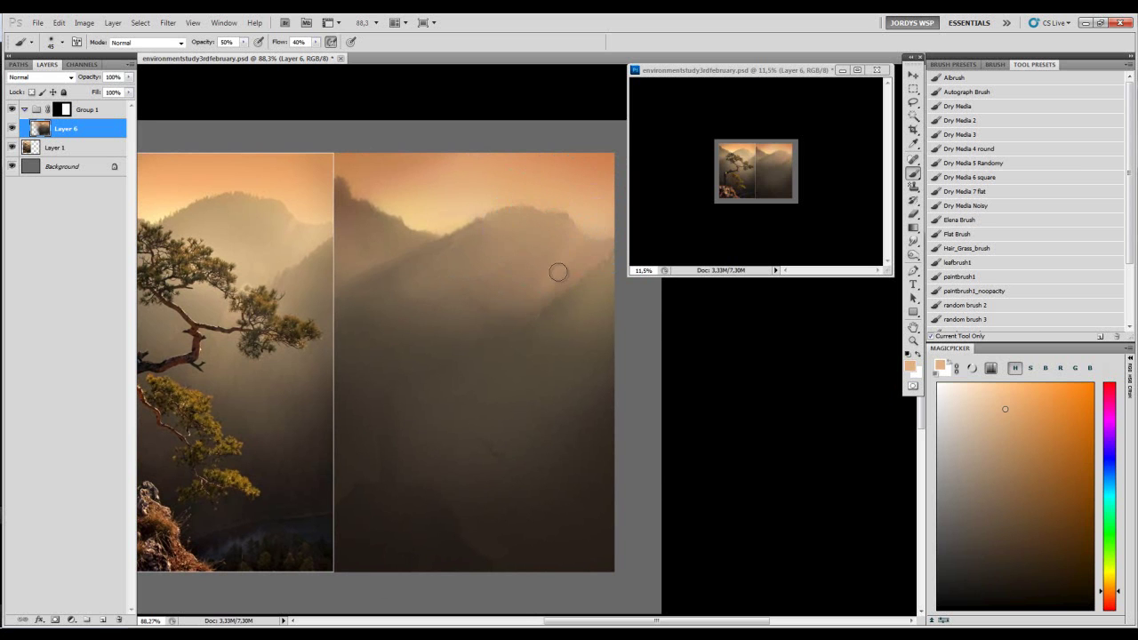
- Lasso the right mountain along its summit outline and down to the nearer slope's edge, and reduce the brush to size 200
key(l)
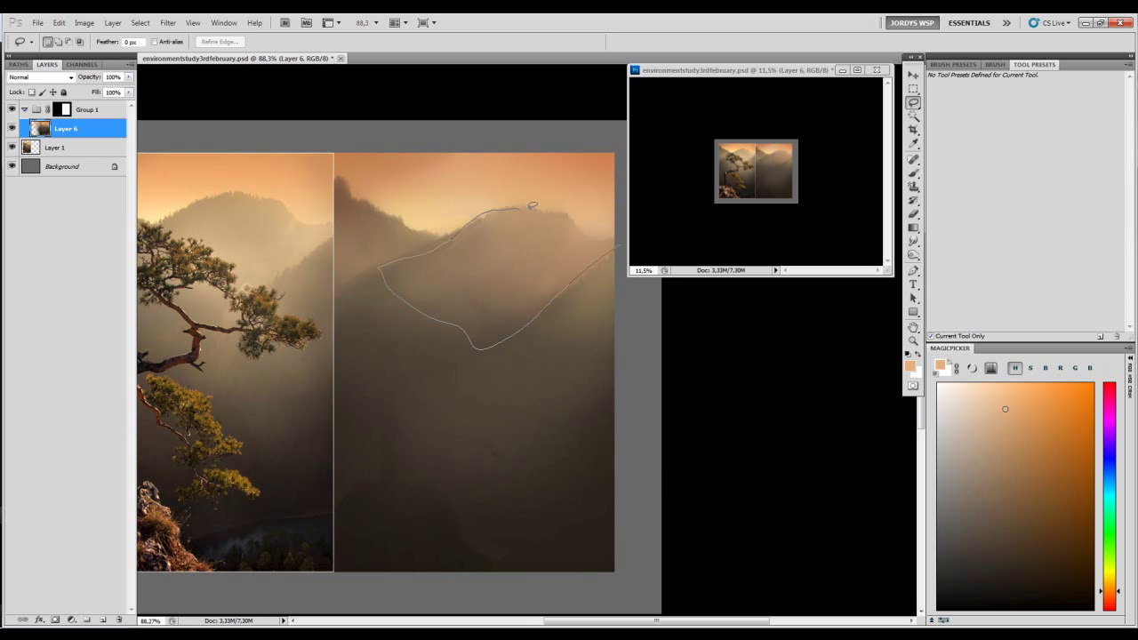
drag(607, 237, 618, 244)
key(b)
drag(483, 271, 545, 274)
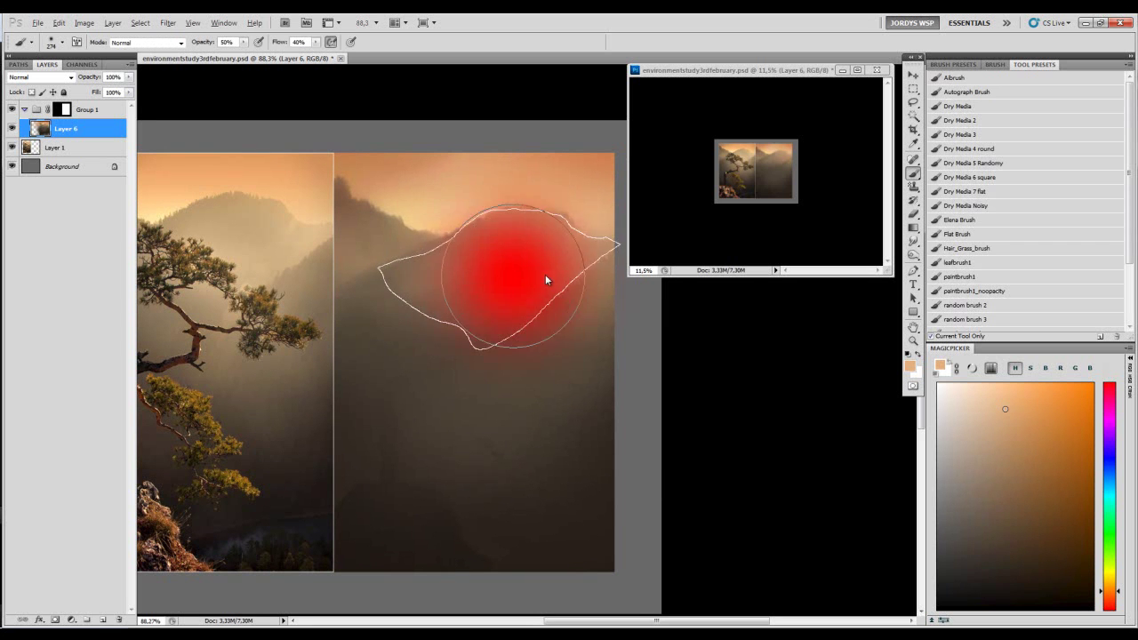
key(ctrl+z)
key(bracketleft)
key(bracketleft)
key(bracketleft)
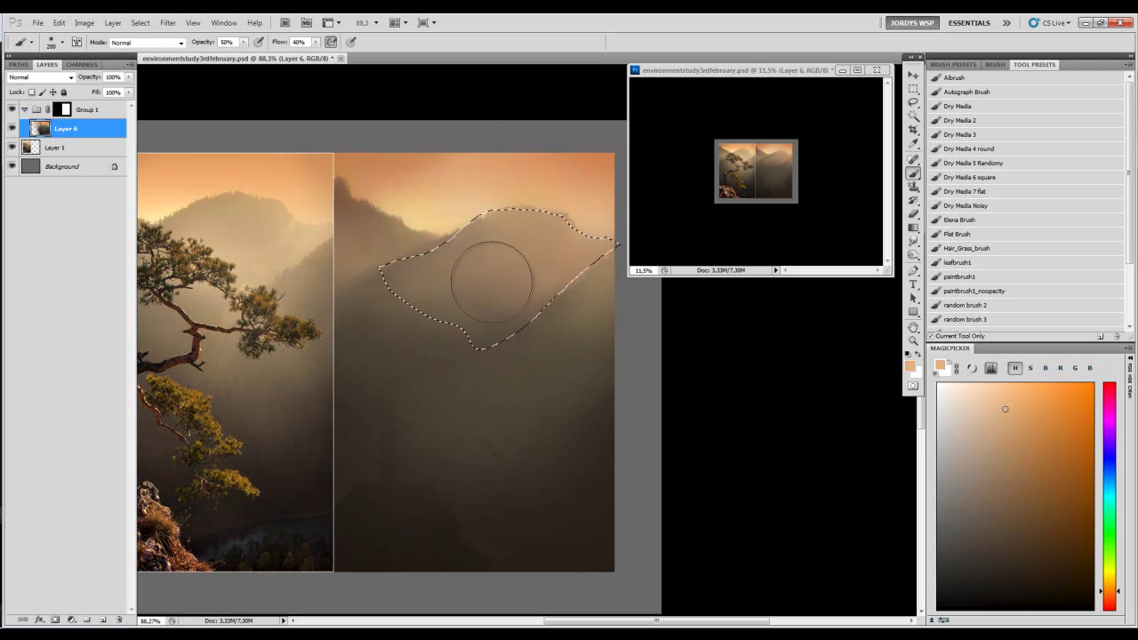
- Add a new layer, airbrush warm orange-brown mist inside the mountain selection, and deselect
key(ctrl+shift+n)
key(Return)
mouse_move(492, 270)
mouse_down()
mouse_move(564, 246)
mouse_move(506, 264)
mouse_move(472, 234)
mouse_up()
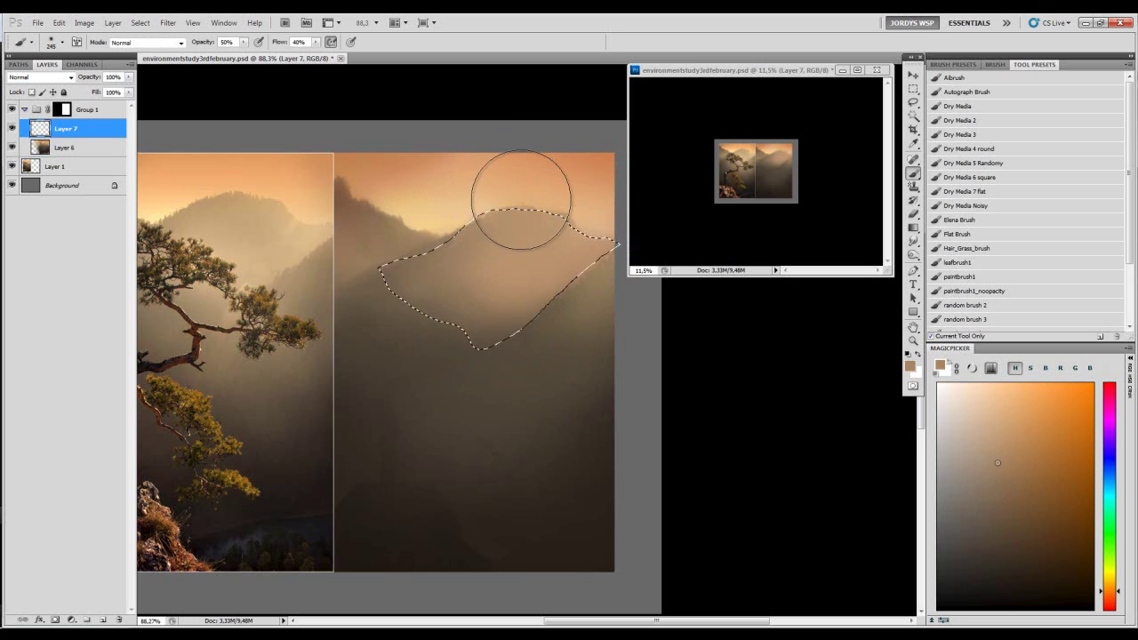
key(ctrl+d)
- Erase the new mist layer softly along the mountain's base and the nearer slope with an eraser at size 174
key(z)
drag(553, 253, 521, 242)
key(e)
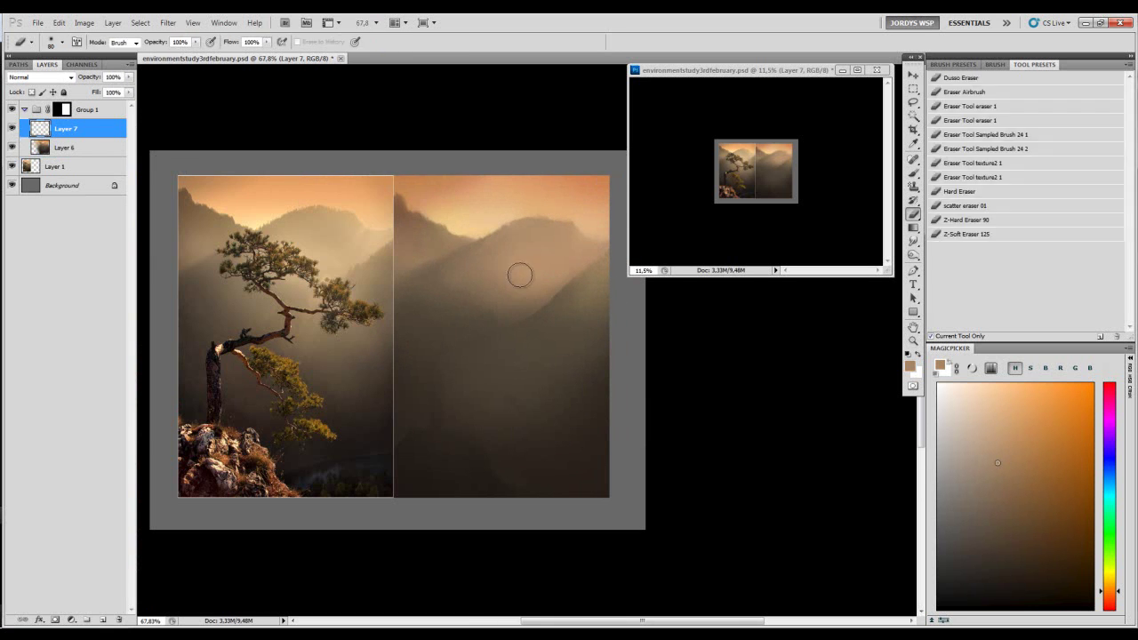
mouse_move(475, 327)
mouse_down()
mouse_move(581, 300)
mouse_move(564, 305)
mouse_up()
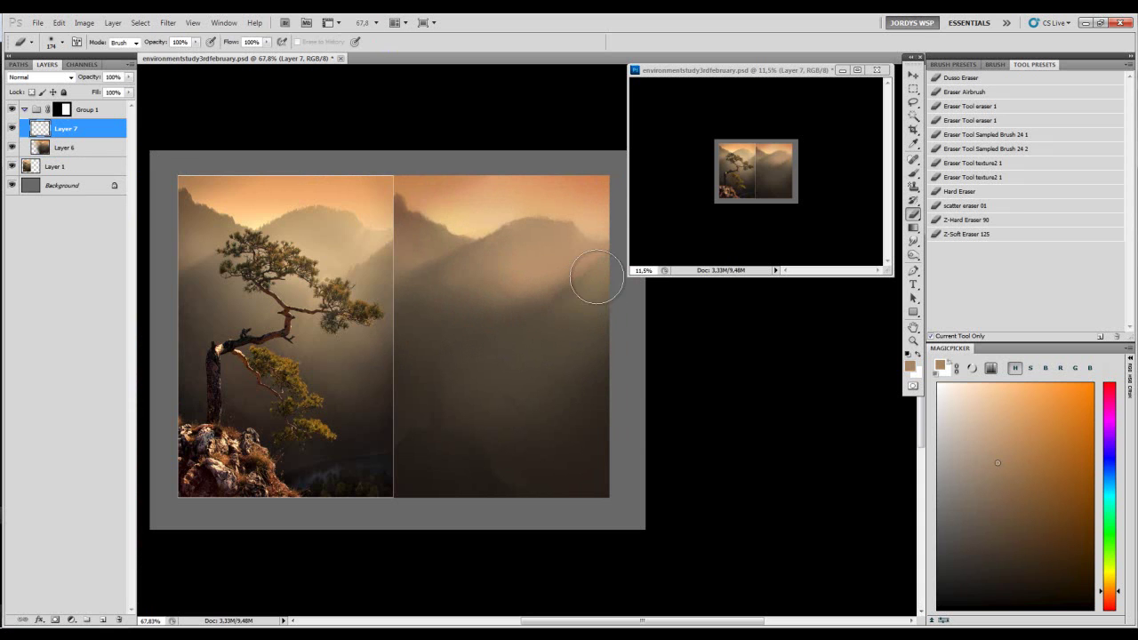
- Lasso the gap between the right mountain and the nearer slope, airbrush it with sampled light peach, and deselect
key(l)
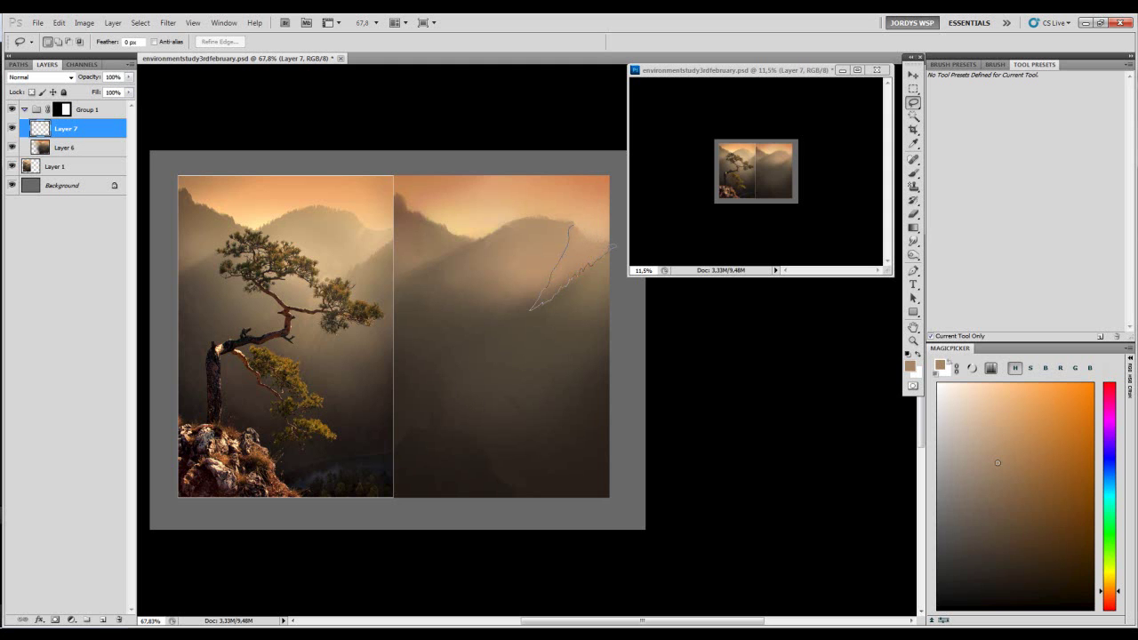
mouse_move(604, 231)
mouse_down()
mouse_move(586, 241)
mouse_move(597, 238)
mouse_up()
key(b)
alt+click(511, 225)
alt+right_click(591, 253)
key(ctrl+d)
key(r)
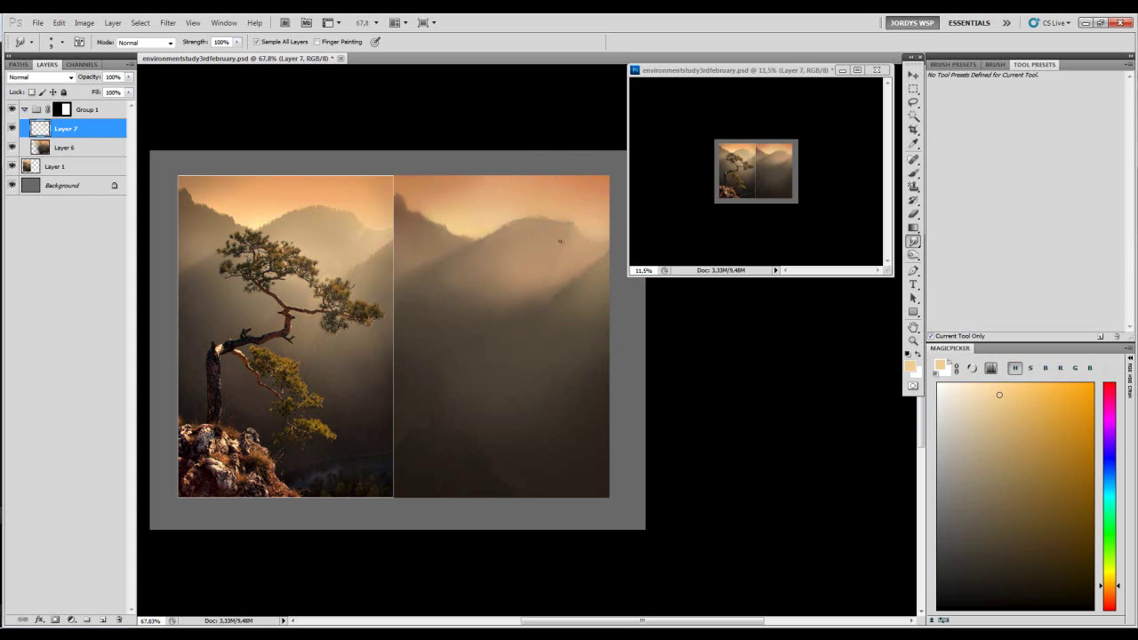
- Sample peach sky tones and airbrush haze over the right mountain's outer shoulder at 40% flow, enlarging the brush to size 50
key(b)
alt+click(586, 226)
alt+click(463, 229)
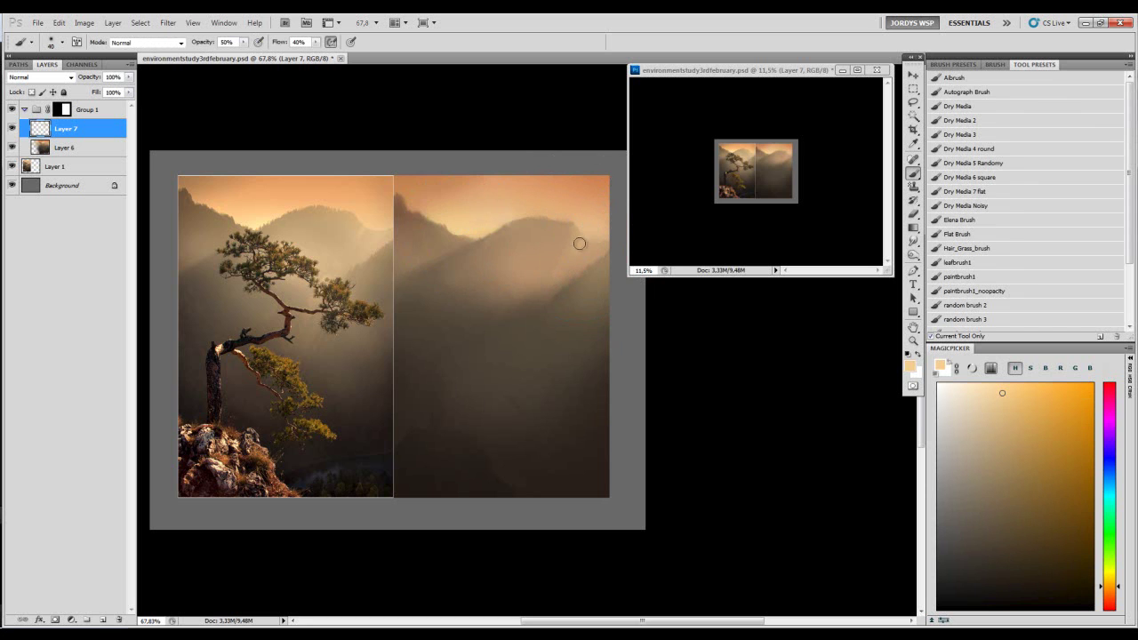
alt+click(573, 215)
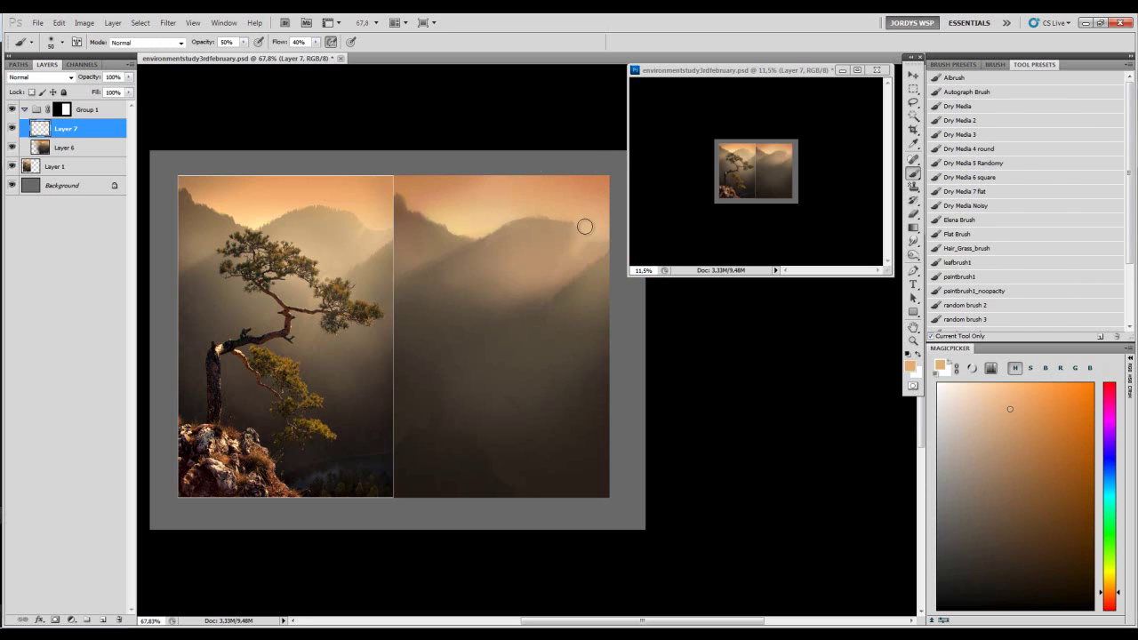
alt+click(579, 234)
- Touch up the right mountain's summit edge with a smaller brush, sample its brown, and set the brush to size 10 and 100% flow
key(bracketleft)
key(bracketleft)
key(bracketleft)
drag(535, 208, 597, 234)
alt+click(531, 259)
key(bracketleft)
key(0)
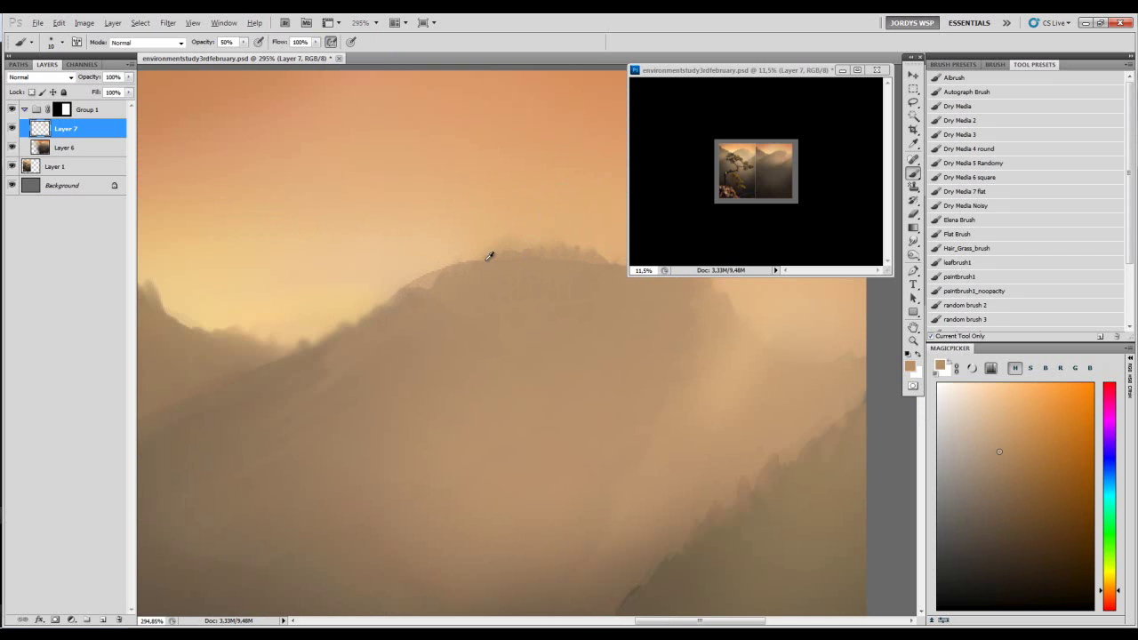
- Examine the tree silhouettes along the reference ridges and frame the reference's left peak in the second document view
key(z)
drag(524, 279, 561, 196)
drag(387, 283, 532, 281)
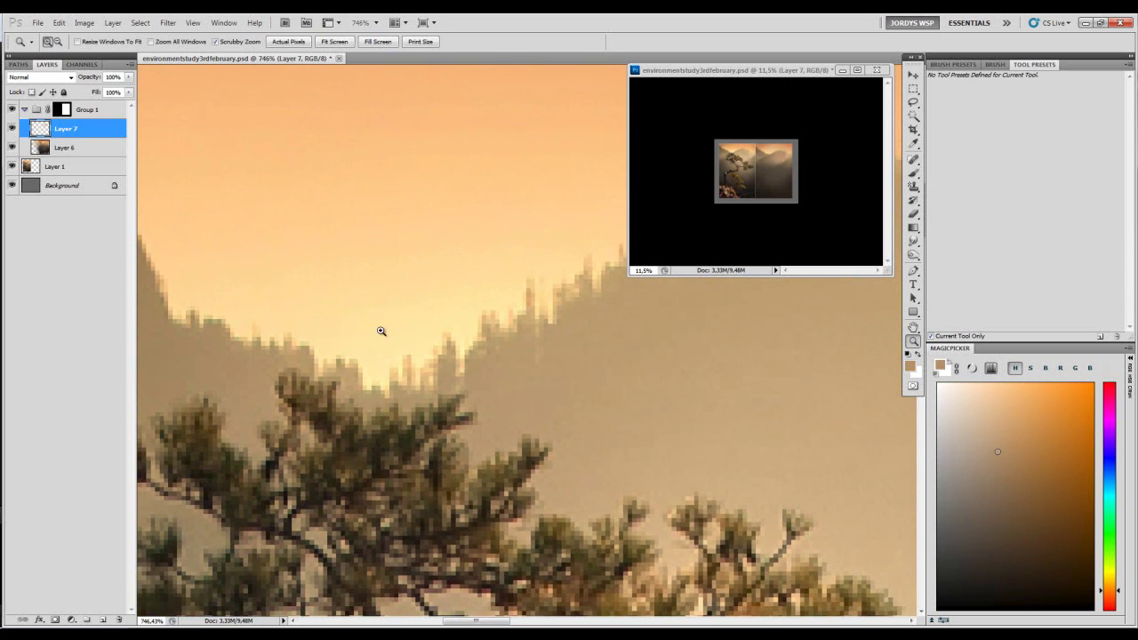
drag(383, 331, 525, 325)
drag(293, 155, 476, 290)
drag(425, 239, 427, 238)
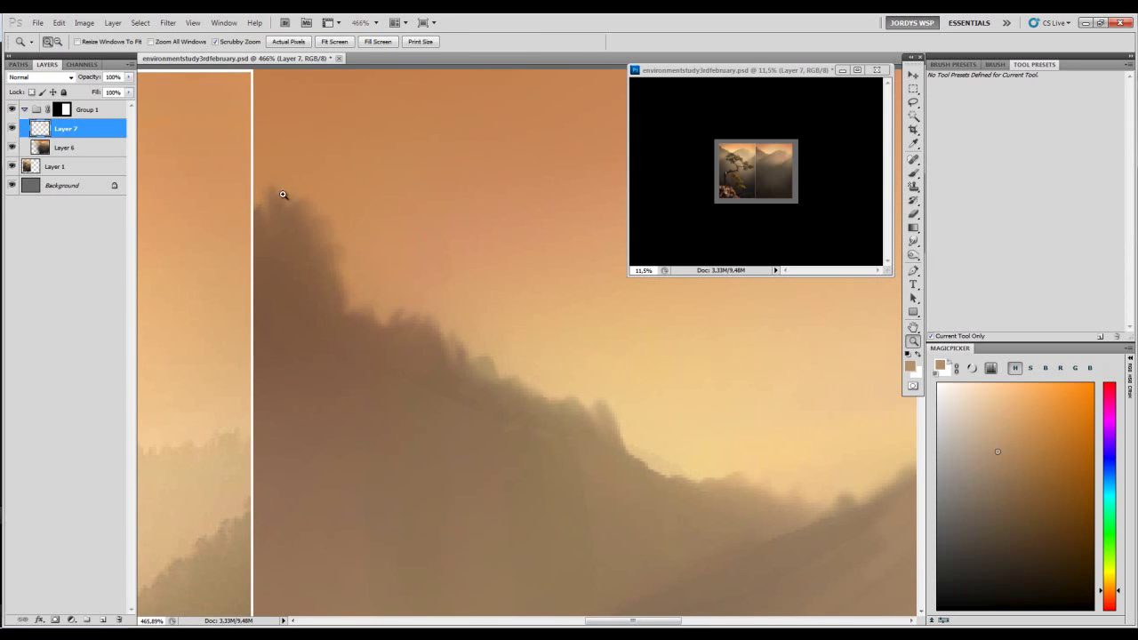
key(z)
drag(737, 165, 798, 199)
drag(700, 127, 752, 175)
drag(653, 129, 714, 178)
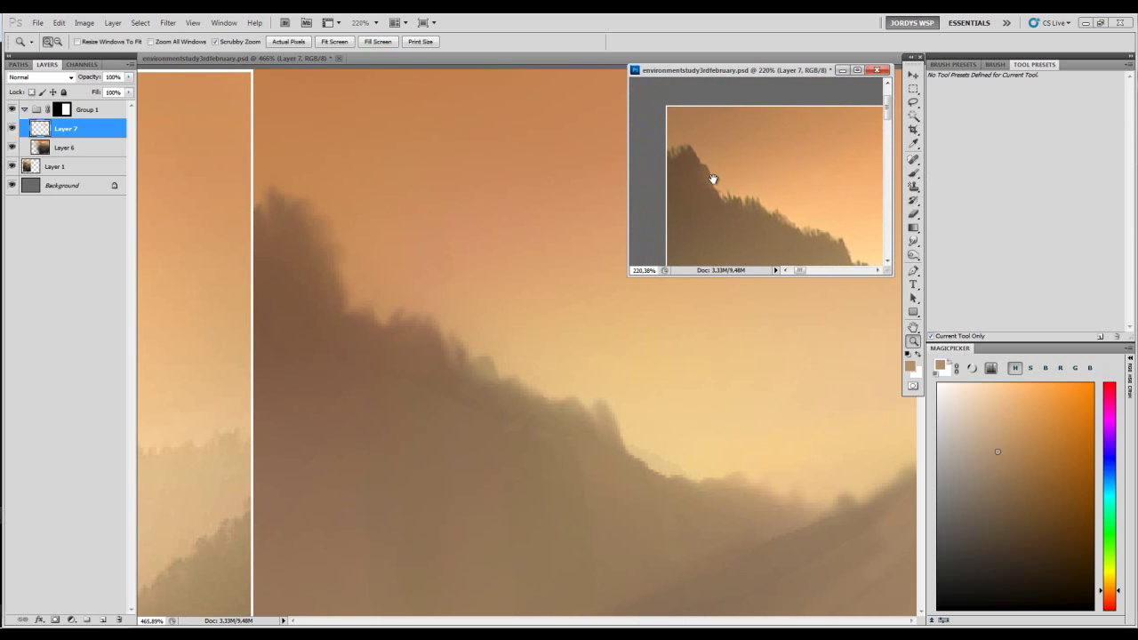
- Lasso a jagged treetop outline around the left mountain's peak, paint sampled sky orange into it, and deselect
key(l)
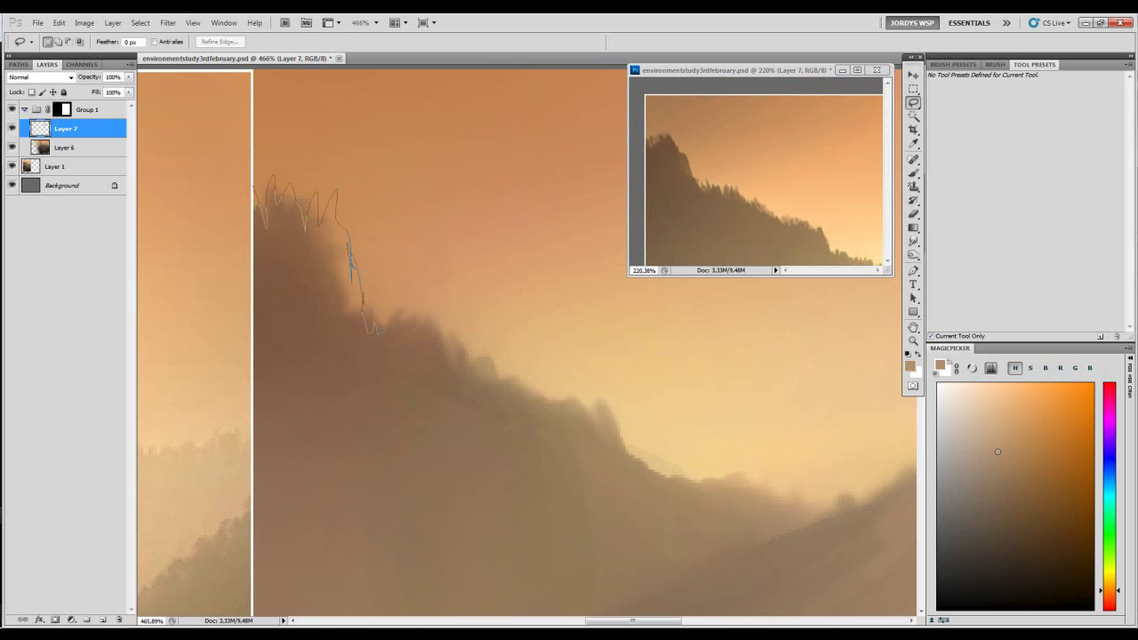
drag(333, 142, 336, 147)
key(b)
alt+click(391, 213)
drag(401, 274, 399, 290)
key(ctrl+d)
alt+click(316, 268)
- Lasso a stepped section of slope below the left peak, fill it with sampled mountain brown at size 45, and deselect
key(l)
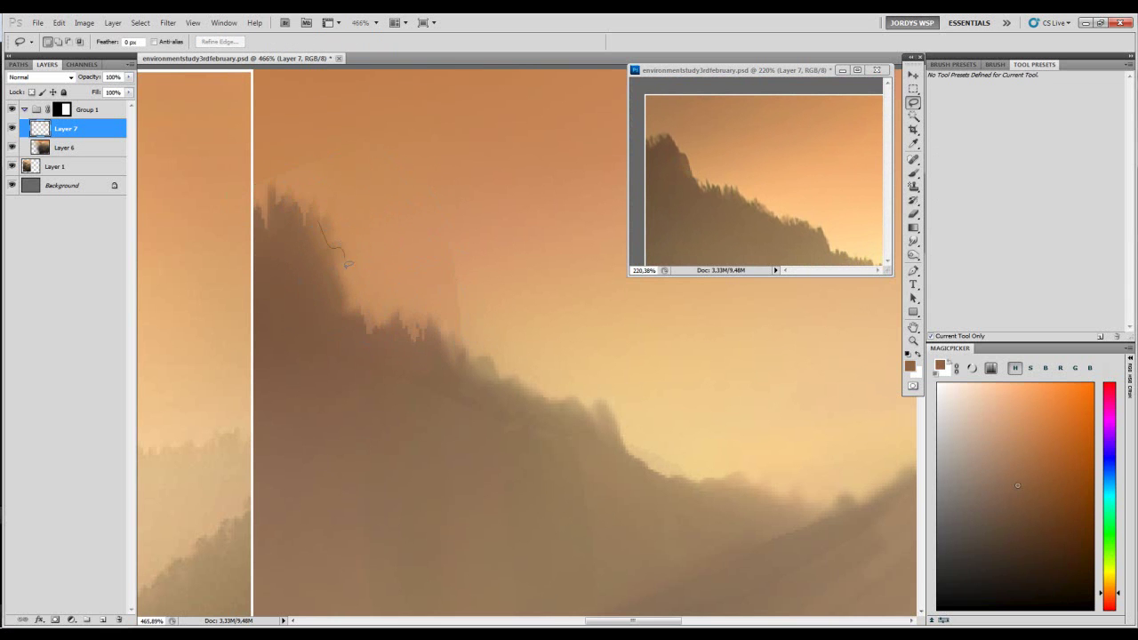
drag(382, 365, 316, 306)
key(b)
alt+click(367, 344)
drag(325, 260, 371, 326)
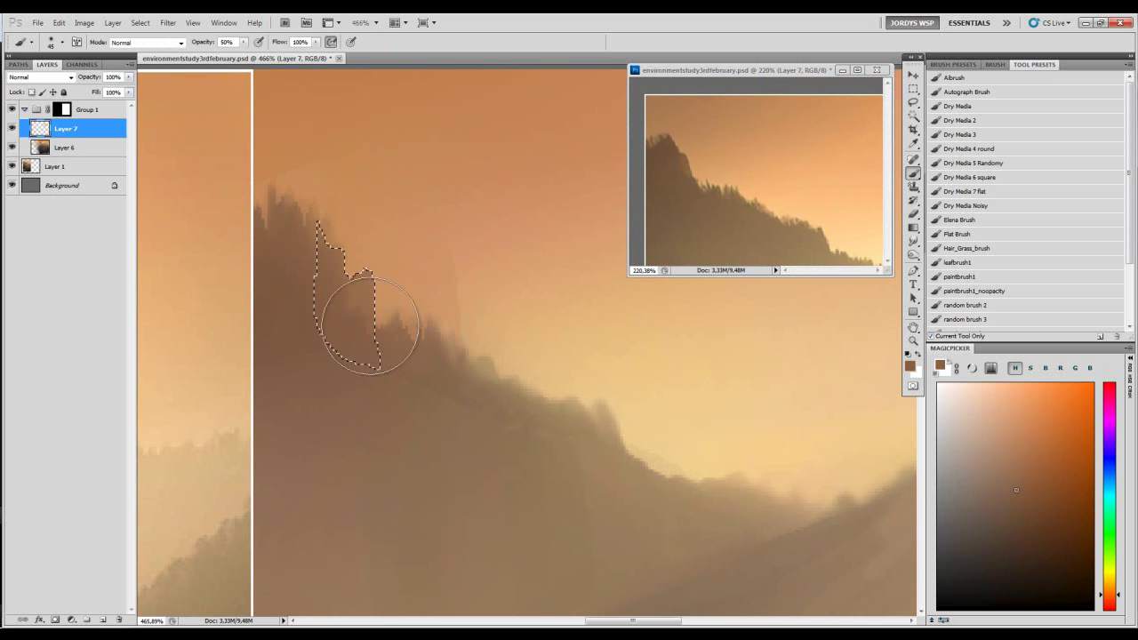
key(ctrl+d)
- Lasso the sky beside the left mountain's stepped slope, paint it with sampled sky orange, and deselect
key(l)
key(b)
alt+click(365, 276)
mouse_move(377, 236)
mouse_down()
mouse_move(354, 268)
mouse_move(384, 277)
mouse_up()
key(ctrl+d)
key(z)
mouse_move(455, 270)
mouse_down()
mouse_move(427, 283)
mouse_move(338, 266)
mouse_up()
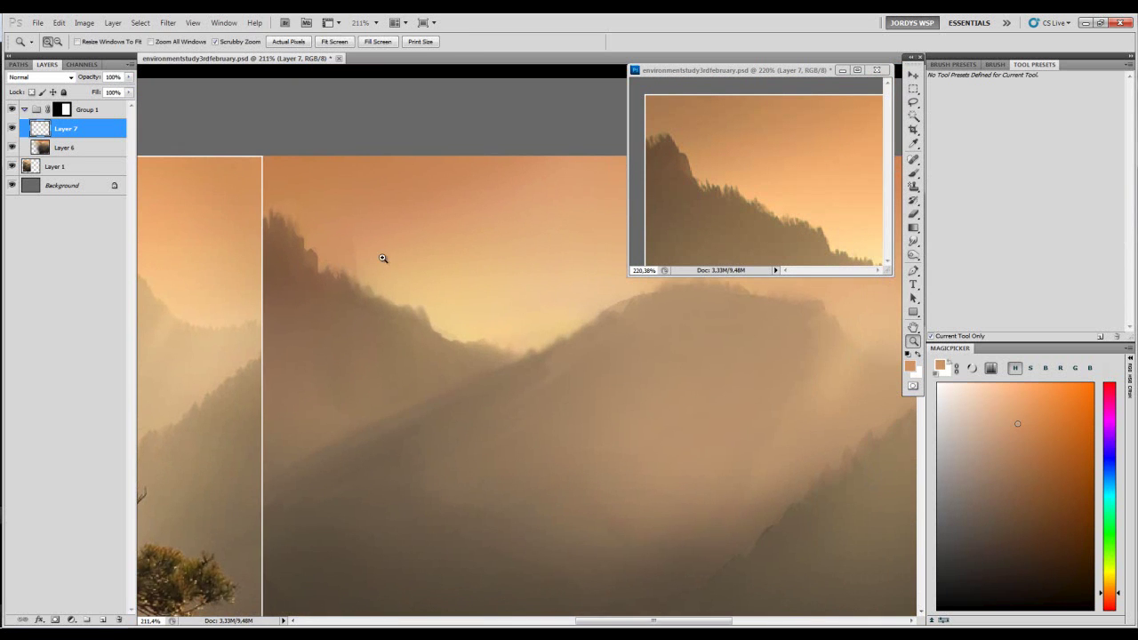
- Lasso jagged tree-line sections down the left mountain's ridge to the valley, paint them with sampled sky yellow-orange, and deselect
key(l)
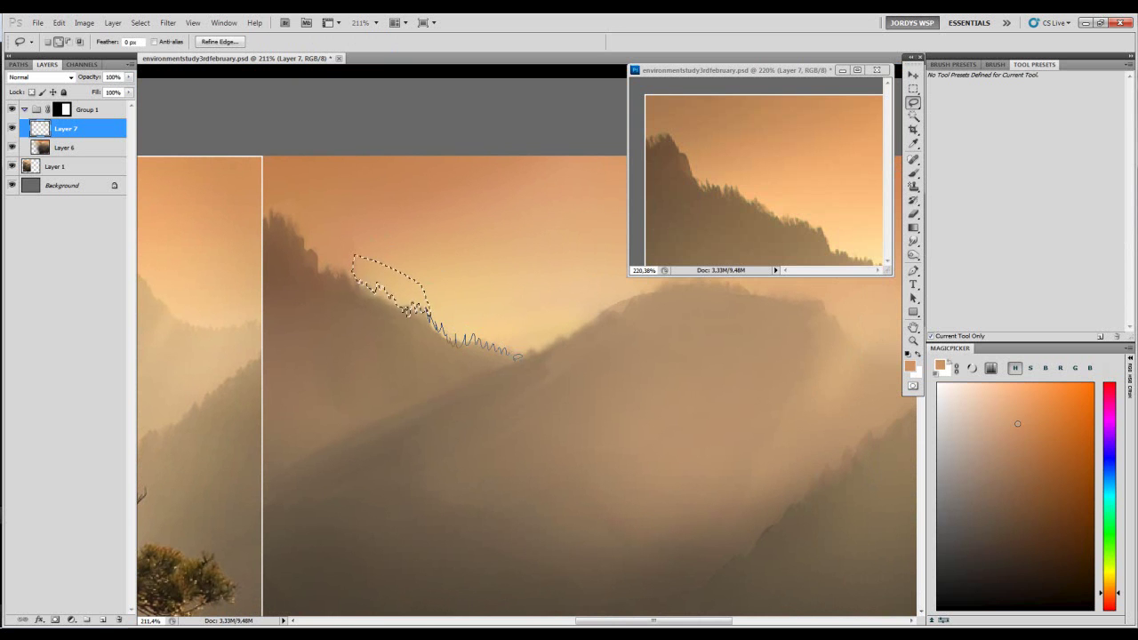
key(b)
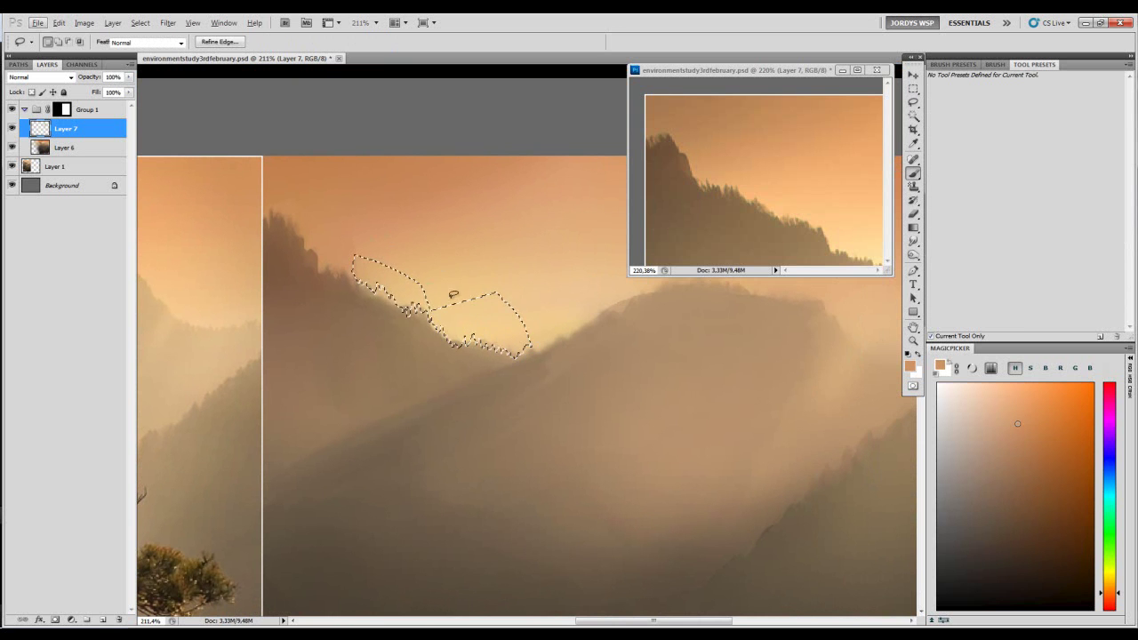
alt+click(452, 288)
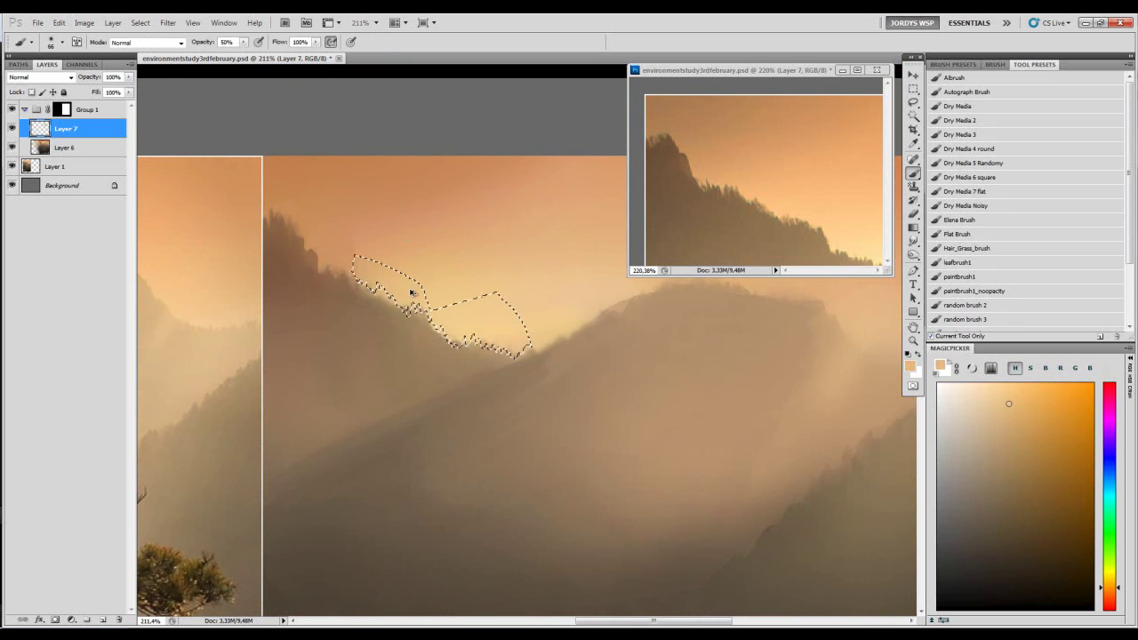
key(l)
mouse_move(445, 339)
mouse_down()
mouse_move(509, 350)
mouse_move(482, 353)
mouse_move(508, 338)
mouse_up()
key(ctrl+z)
key(b)
key(ctrl+d)
- Lasso a small part of the left mountain's ridge, paint it with sampled mountain brown, and deselect
key(l)
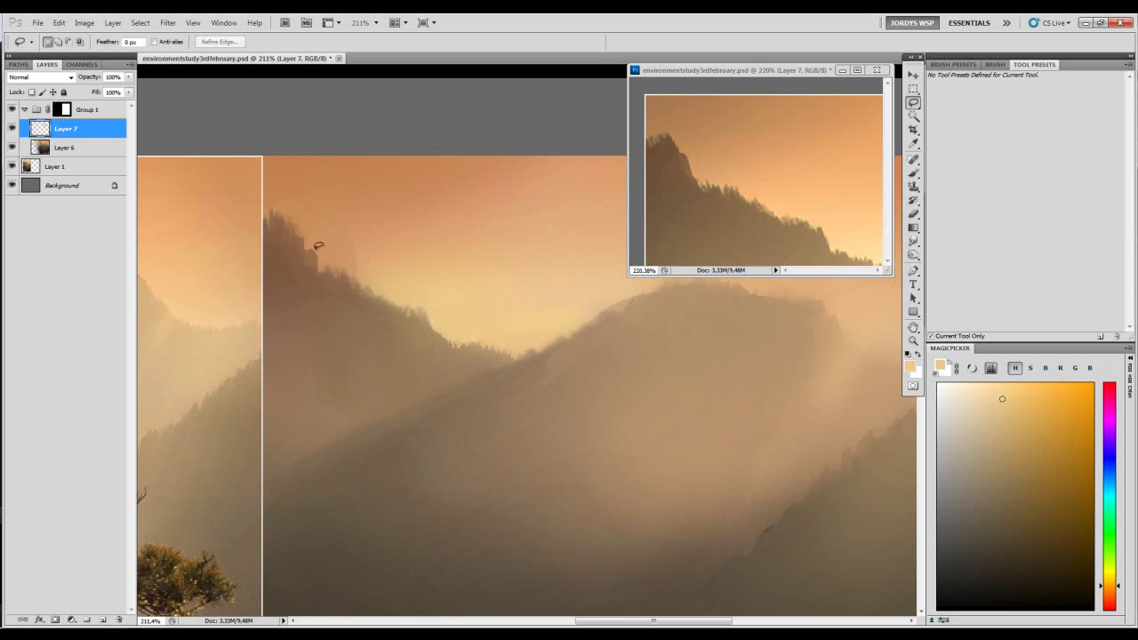
key(b)
alt+click(379, 314)
mouse_move(369, 298)
mouse_down()
mouse_move(376, 311)
mouse_move(383, 294)
mouse_up()
key(ctrl+d)
- Lasso a jagged tree line along the right mountain's valley-side ridge, and sample the mountain's light brown for the brush
key(z)
drag(415, 256, 352, 292)
click(352, 293)
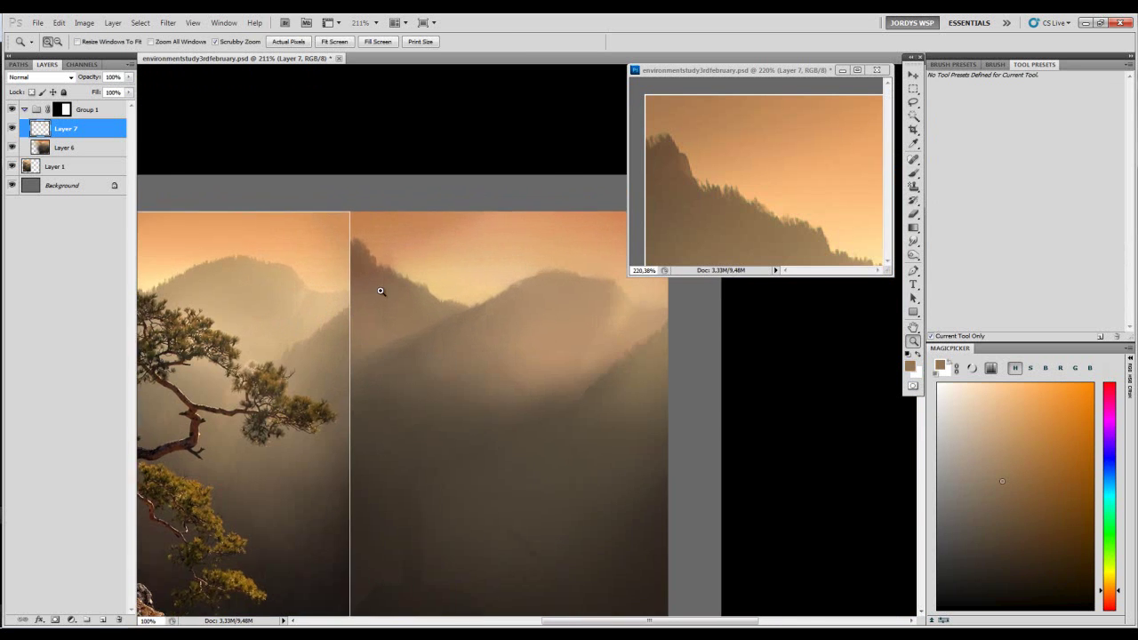
drag(406, 249, 585, 255)
click(828, 198)
mouse_move(827, 198)
mouse_down()
mouse_move(795, 186)
mouse_move(690, 202)
mouse_move(711, 207)
mouse_up()
click(430, 296)
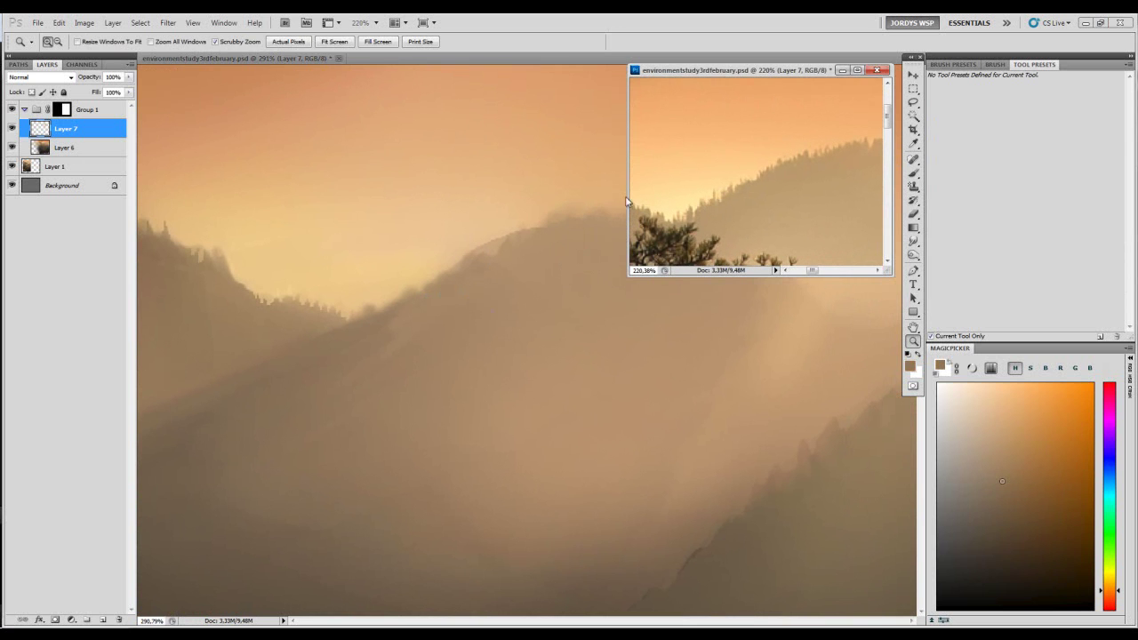
click(418, 289)
key(l)
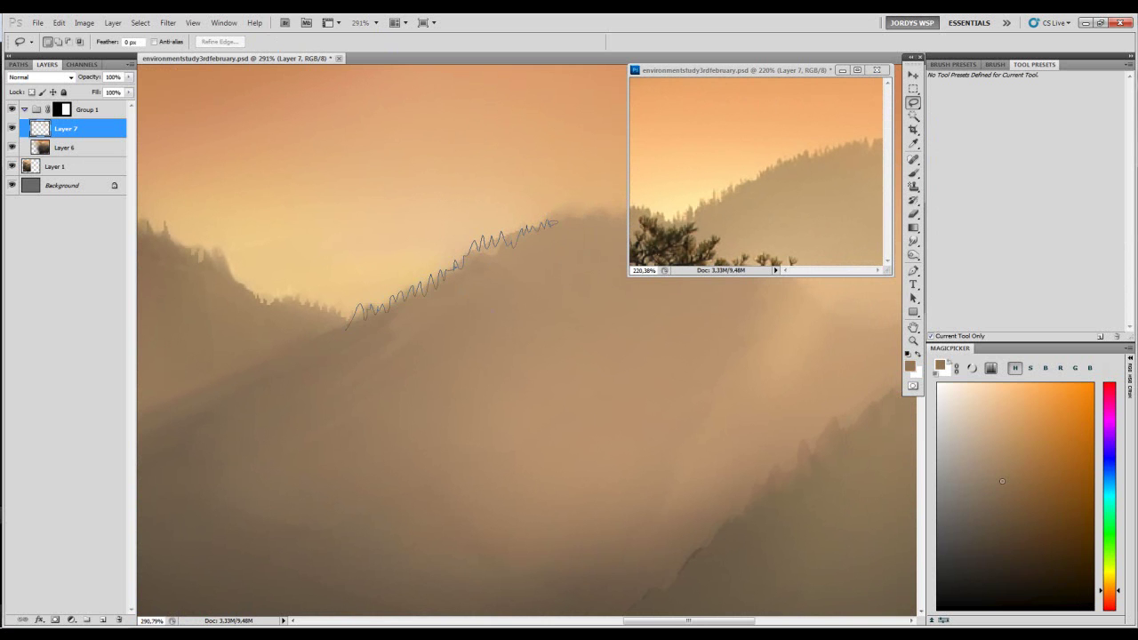
drag(464, 365, 371, 436)
drag(507, 297, 496, 305)
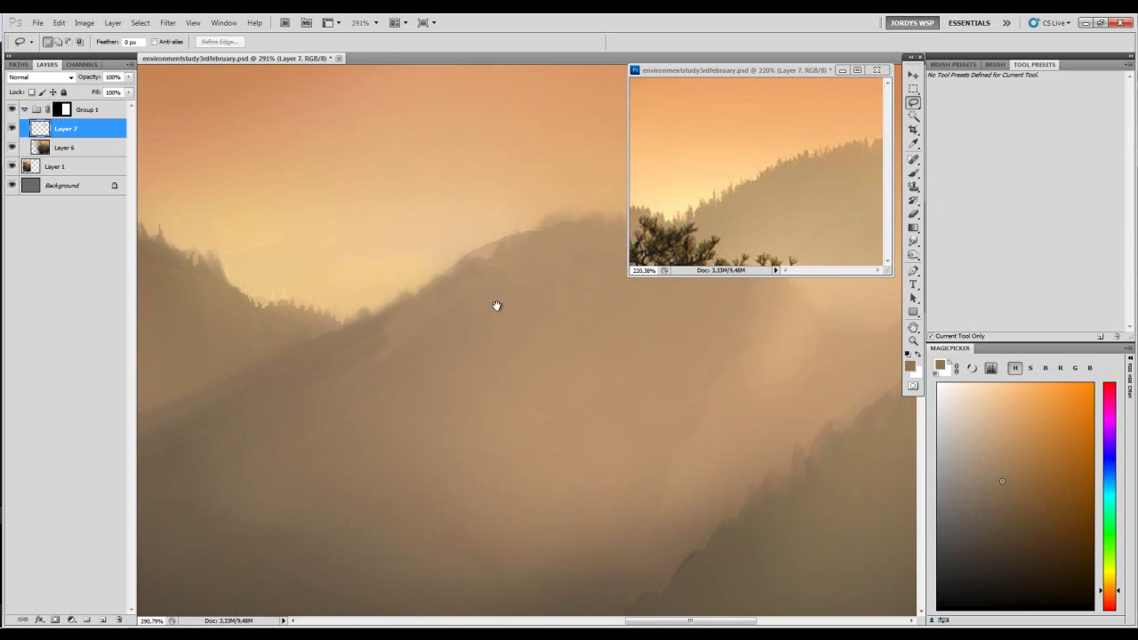
key(b)
alt+right_click(475, 312)
alt+click(475, 302)
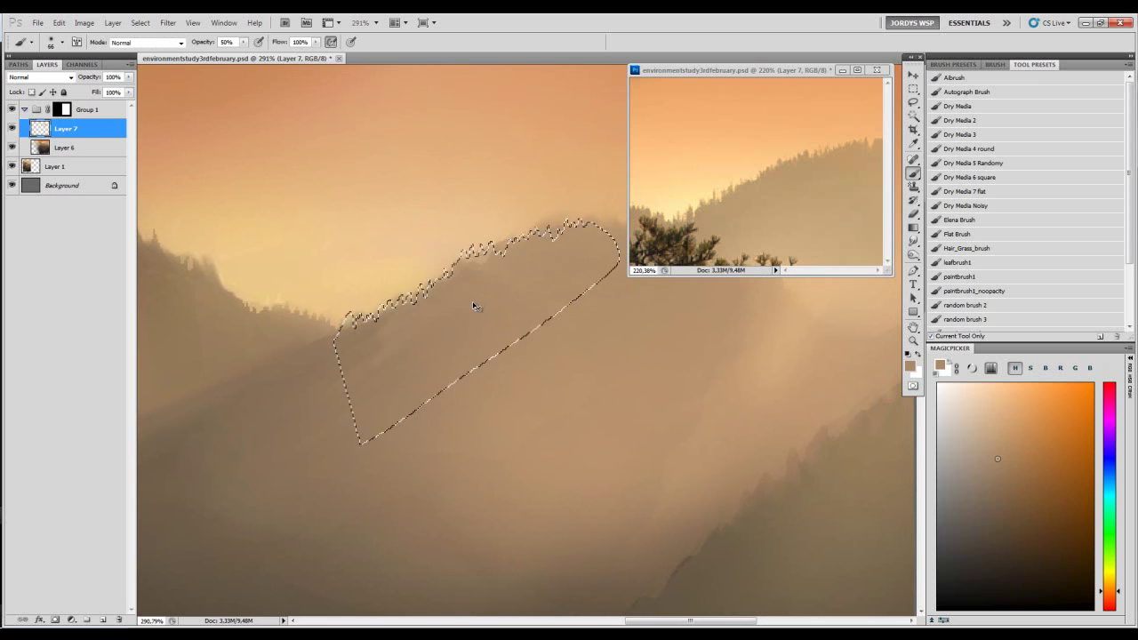
- Try an airbrush stroke along the selected ridge with the default black, and undo it
key(ctrl+d)
key(d)
mouse_move(574, 245)
mouse_down()
mouse_move(495, 232)
mouse_move(373, 305)
mouse_up()
key(ctrl+z)
- Resample the mountain brown, airbrush trees along the selected right ridge with the brush reduced to size 35, and deselect
key(bracketleft)
key(bracketleft)
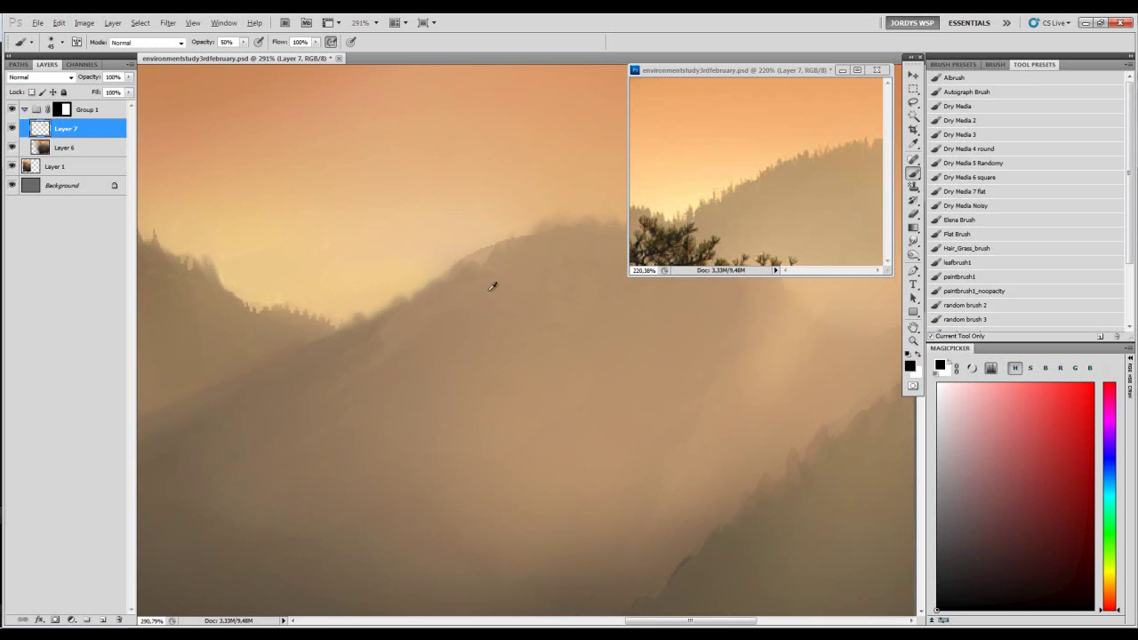
alt+click(494, 286)
key(bracketleft)
key(bracketleft)
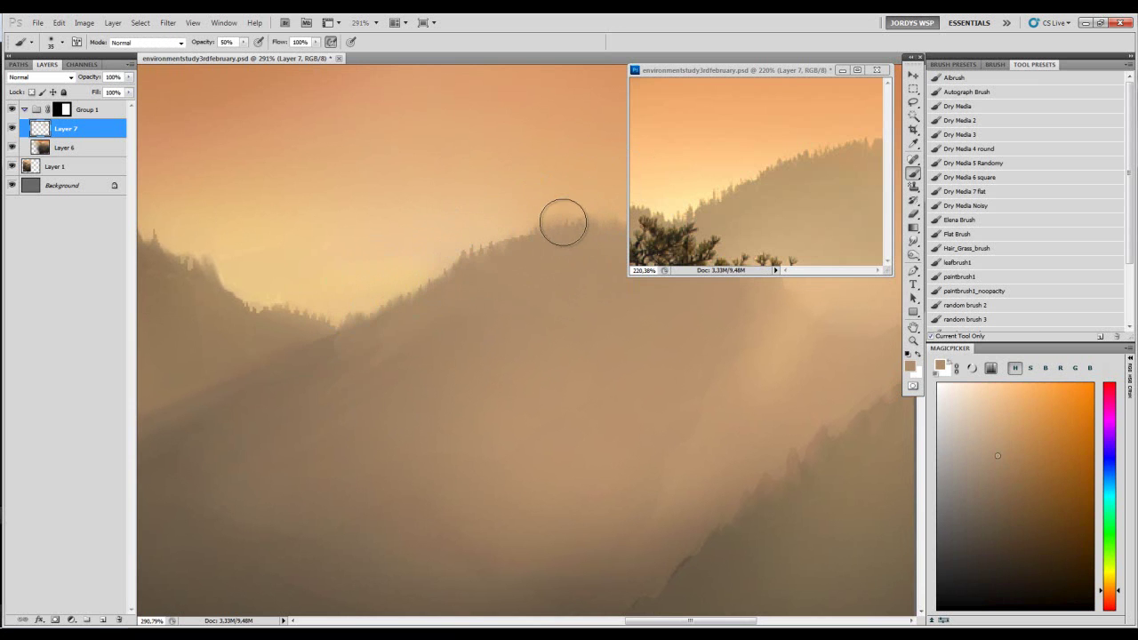
drag(387, 299, 405, 298)
drag(525, 241, 490, 262)
key(ctrl+h)
key(bracketleft)
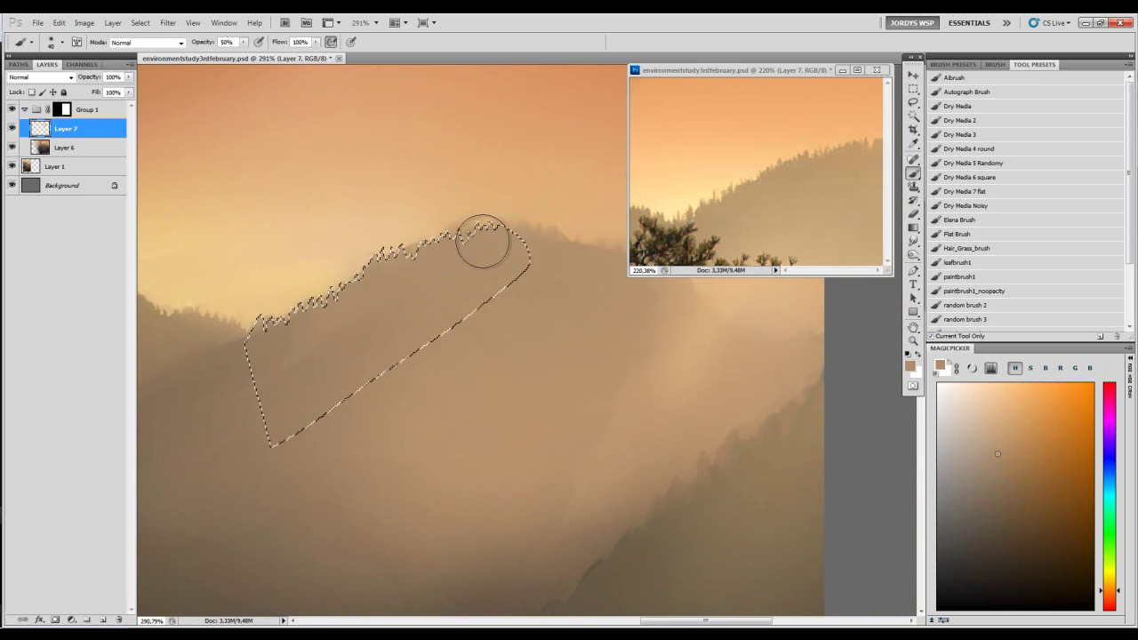
key(ctrl+d)
- Lasso jagged treetops along the right mountain's summit, paint sampled sky peach behind them, and deselect
key(l)
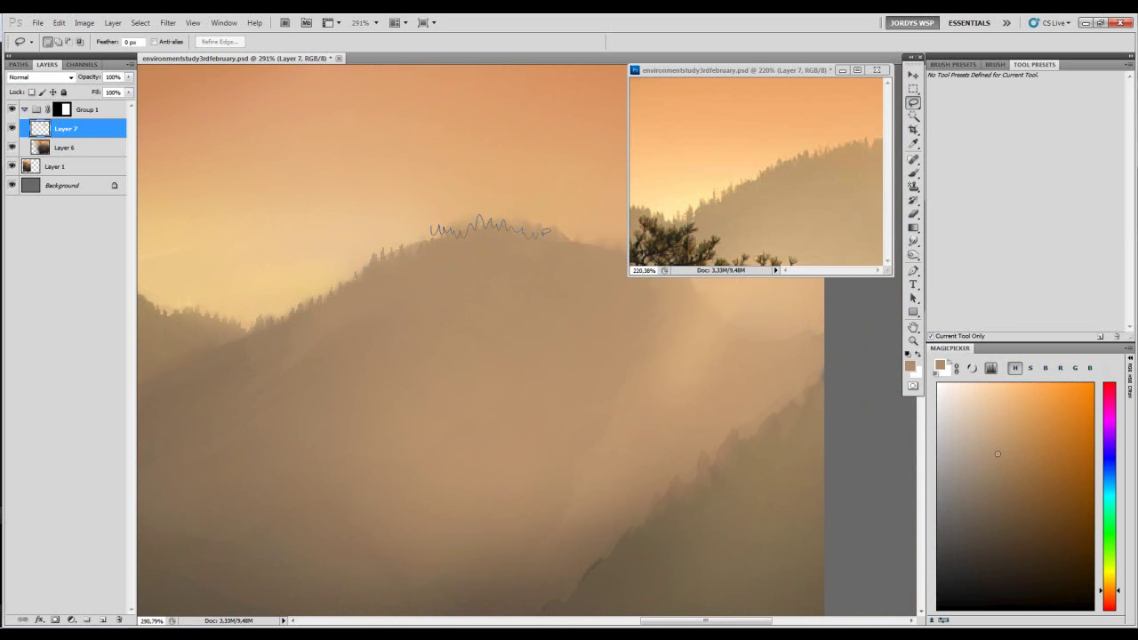
key(b)
alt+click(533, 198)
mouse_move(497, 198)
mouse_down()
mouse_move(432, 224)
mouse_move(587, 231)
mouse_move(458, 209)
mouse_move(468, 210)
mouse_move(399, 223)
mouse_move(448, 217)
mouse_up()
key(ctrl+d)
key(ctrl+h)
drag(723, 170, 600, 210)
drag(466, 228, 465, 252)
key(ctrl+d)
- Merge Layer 7 into Layer 6, and set the Burn tool to size 295 with the Midtones range
click(914, 255)
alt+right_click(409, 225)
key(ctrl+e)
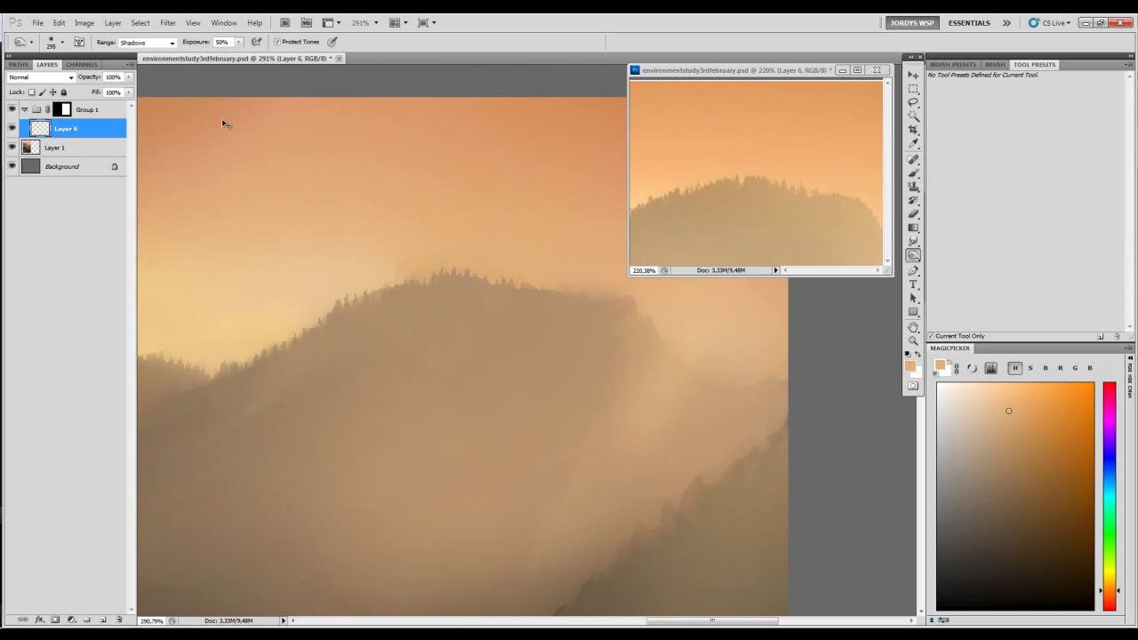
click(163, 43)
click(142, 64)
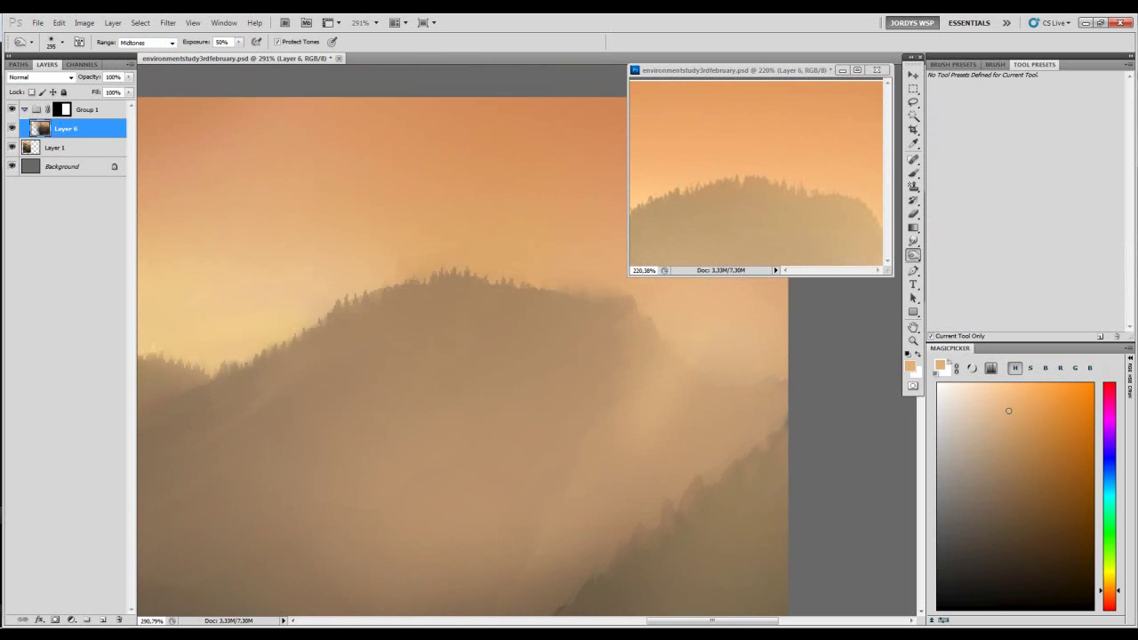
- Try the Burn tool on the sky with the Shadows and Highlights ranges
click(169, 43)
click(162, 53)
click(149, 43)
click(147, 74)
click(171, 42)
click(151, 53)
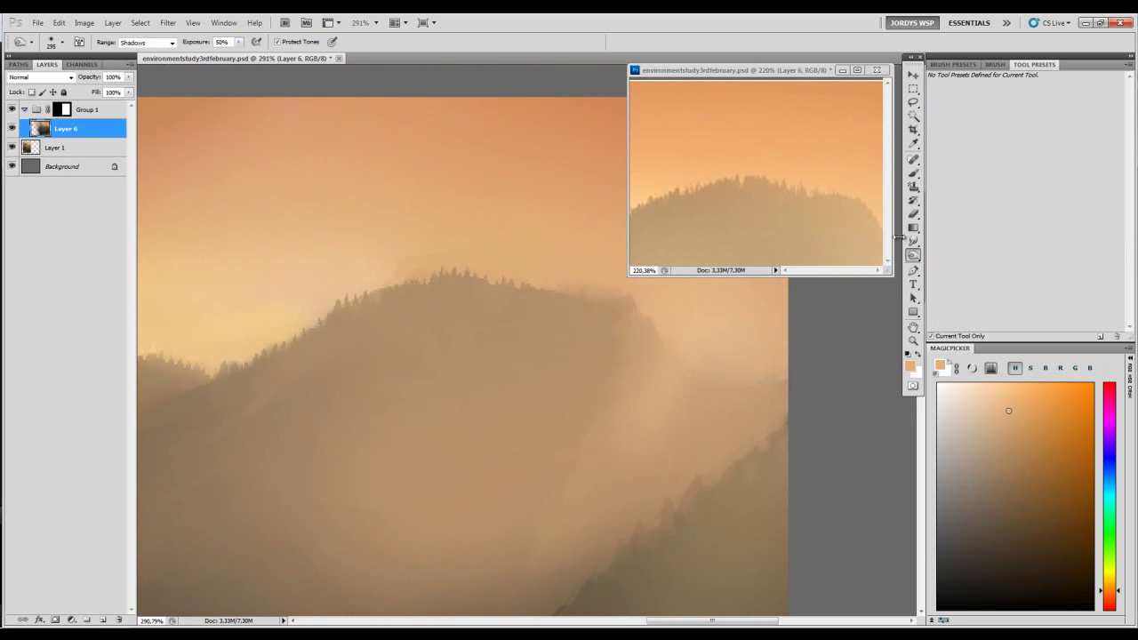
- Switch to the Dodge tool, set it to Highlights at 18% exposure and size 278, and brighten the sky above the right mountain
drag(915, 260, 935, 255)
mouse_move(390, 183)
mouse_down()
mouse_move(456, 175)
mouse_move(438, 166)
mouse_up()
click(149, 43)
click(146, 74)
alt+right_click(400, 203)
key(])
key(])
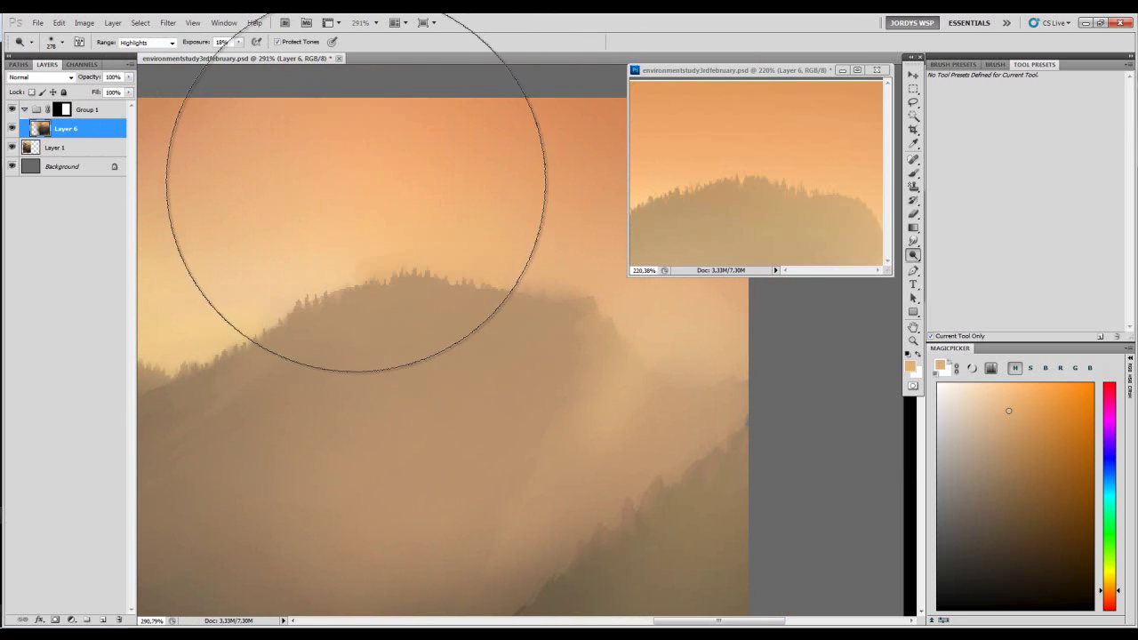
drag(364, 177, 413, 173)
- Compare with the reference valley, and dodge the glowing sky between the two mountains at size 271, undoing one dab
drag(729, 178, 779, 163)
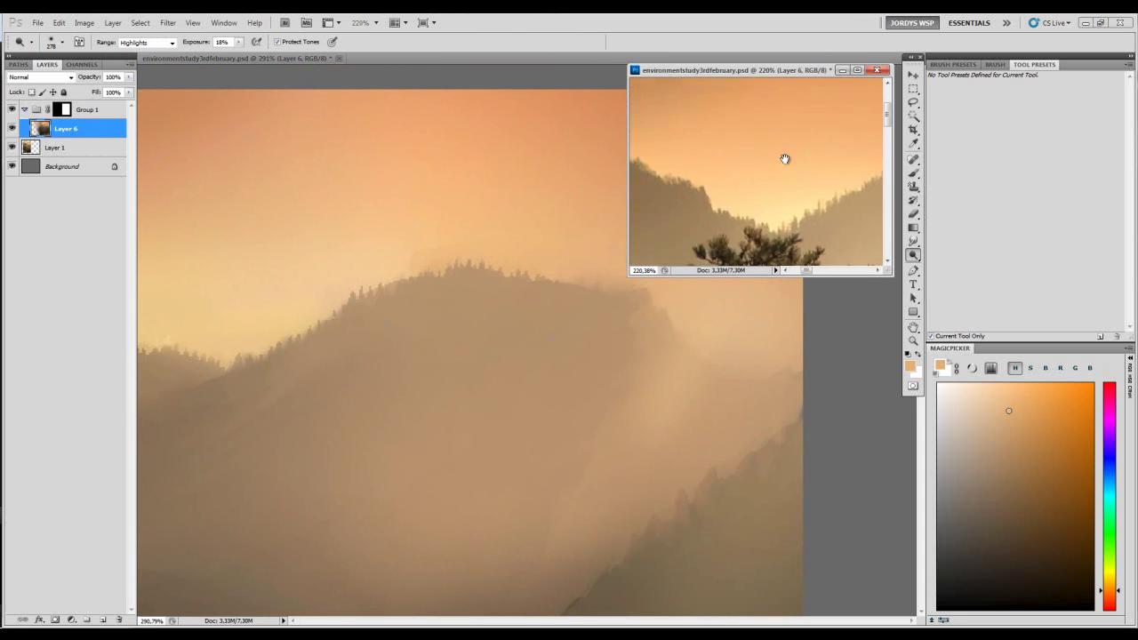
drag(270, 271, 432, 234)
key([)
key([)
key([)
key([)
click(390, 284)
key(ctrl+z)
key(bracketright)
drag(411, 224, 450, 275)
drag(403, 247, 546, 242)
alt+click(432, 239)
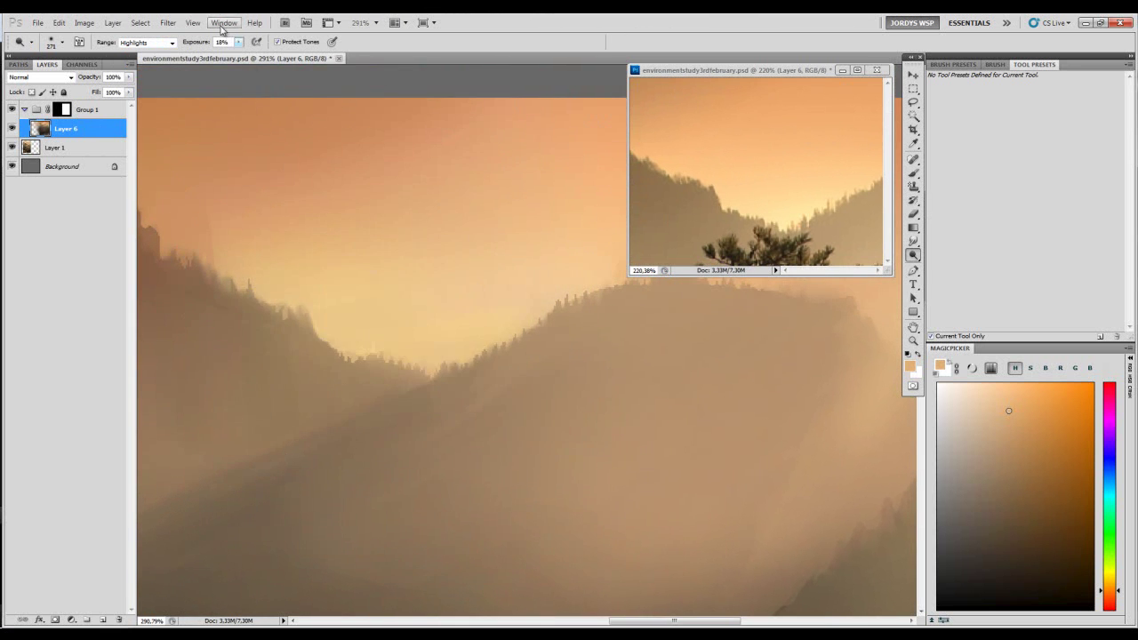
- Set the Dodge exposure to 7% and gently brighten the sky above the left mountain and the valley
drag(373, 212, 433, 237)
click(687, 163)
drag(687, 163, 729, 193)
click(336, 201)
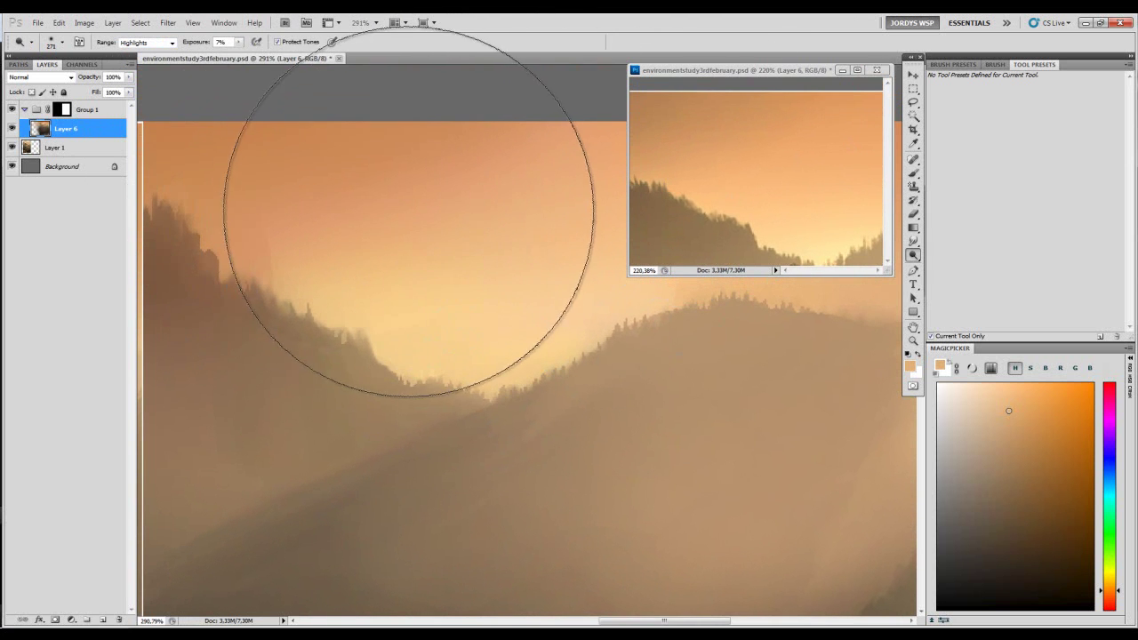
drag(408, 199, 222, 209)
drag(569, 190, 348, 196)
- Compare with the reference's right mountain, and dodge the sky above the painted right mountain with the brush reduced to size 200
drag(784, 166, 692, 160)
drag(836, 158, 705, 166)
mouse_move(809, 178)
mouse_down()
mouse_move(756, 166)
mouse_move(827, 177)
mouse_up()
click(533, 256)
drag(560, 244, 493, 250)
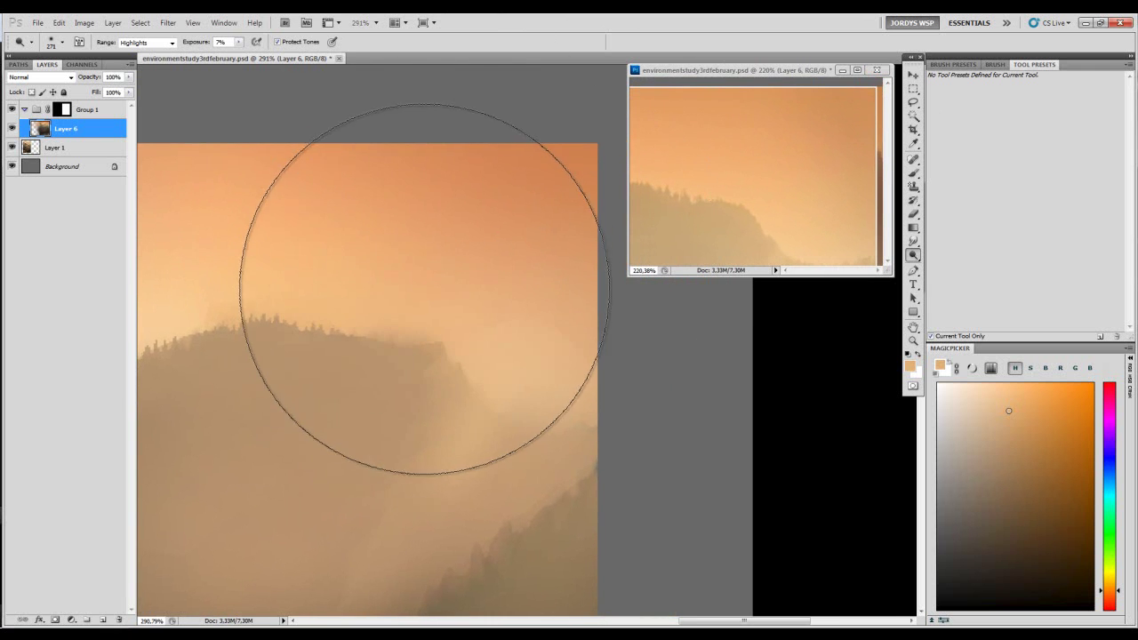
key(bracketleft)
drag(423, 299, 526, 313)
key(bracketleft)
click(775, 168)
drag(777, 168, 866, 172)
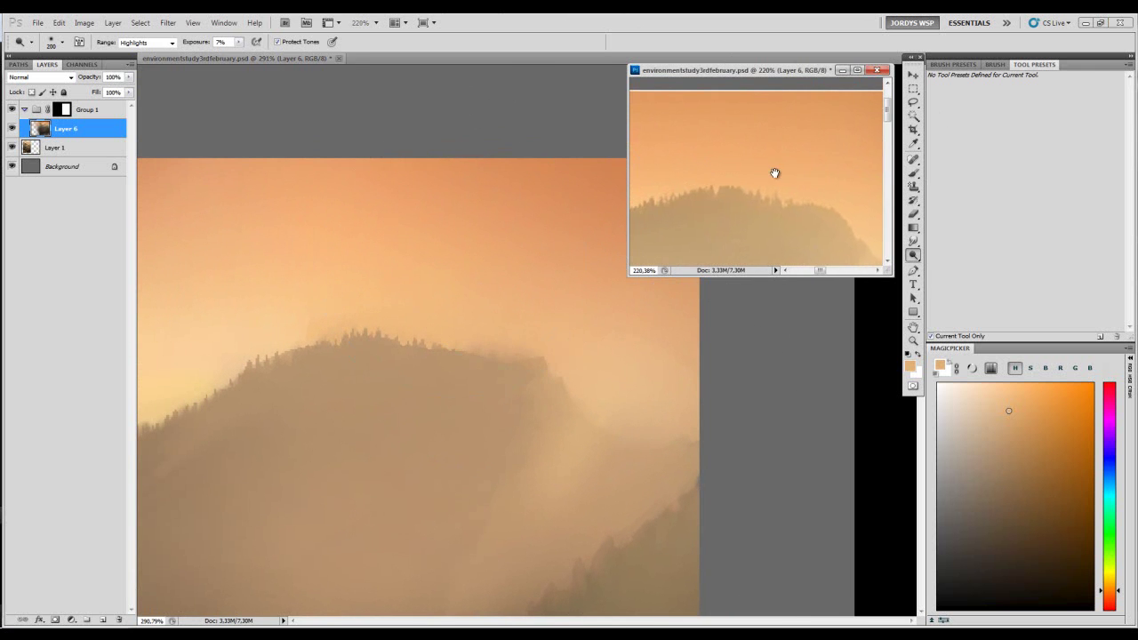
click(454, 230)
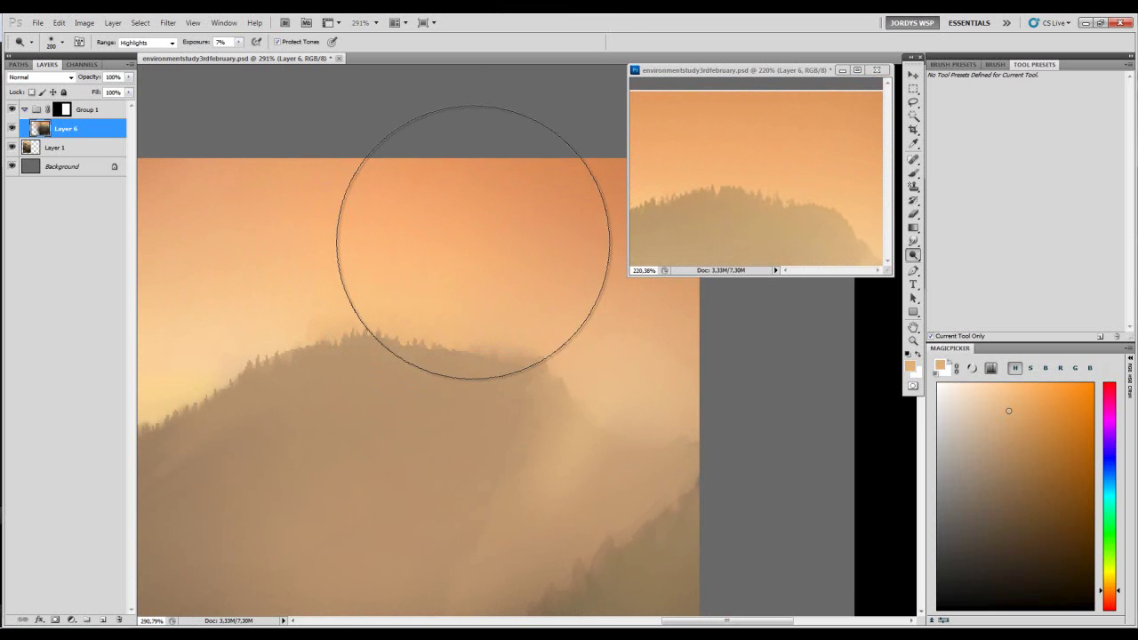
- Lasso a jagged treeline along the right slope of the painted right mountain, paint its edge with sampled colour, and deselect
drag(443, 325, 476, 288)
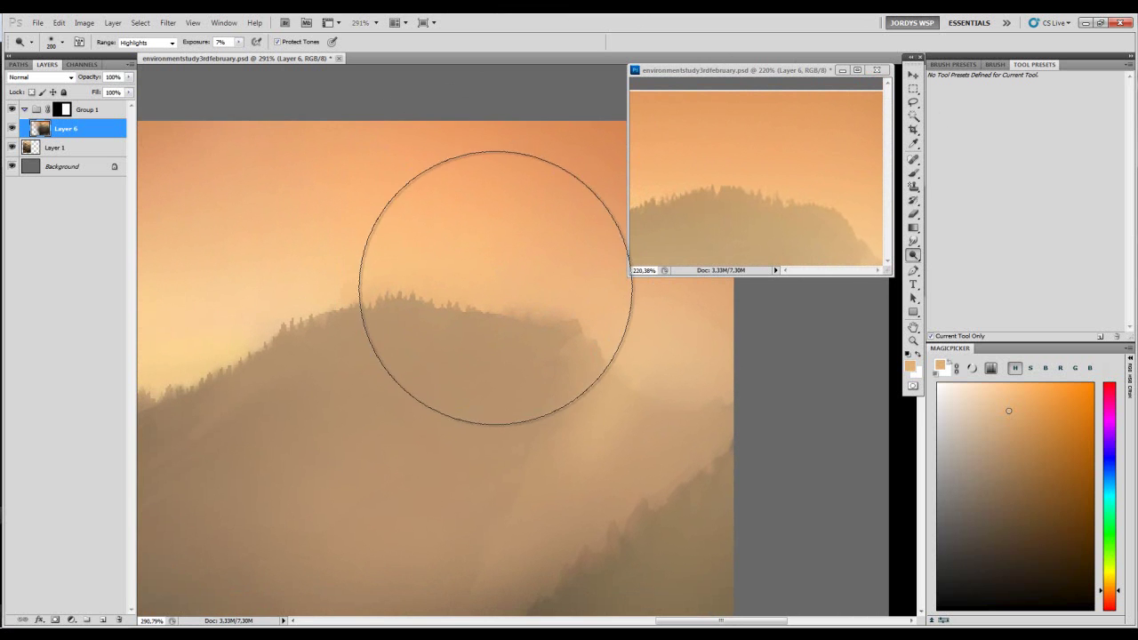
key(l)
click(744, 188)
drag(775, 255, 703, 180)
click(537, 299)
drag(537, 300, 518, 283)
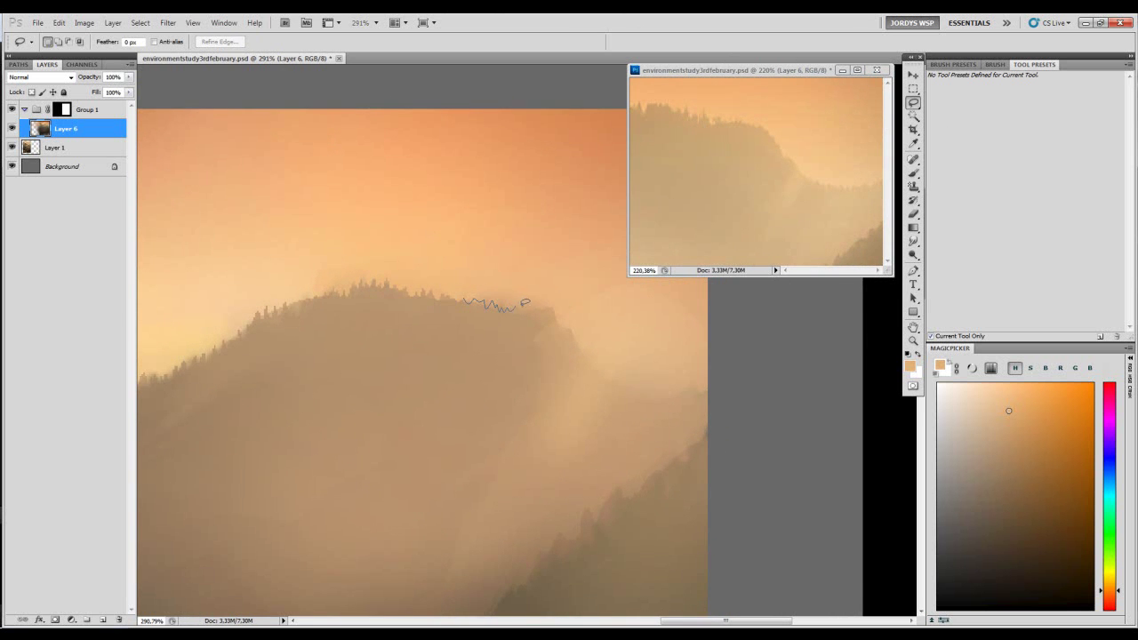
key(b)
mouse_move(572, 288)
mouse_down()
mouse_move(464, 298)
mouse_move(542, 307)
mouse_move(529, 310)
mouse_move(566, 329)
mouse_move(525, 341)
mouse_move(552, 330)
mouse_move(489, 322)
mouse_up()
alt+click(525, 283)
key(ctrl+d)
- Compare with the reference's low ridge, and lasso a jagged treeline for the ridge at the painting's right edge
key(z)
click(773, 188)
mouse_move(774, 187)
mouse_down()
mouse_move(744, 196)
mouse_move(758, 194)
mouse_up()
click(572, 372)
key(l)
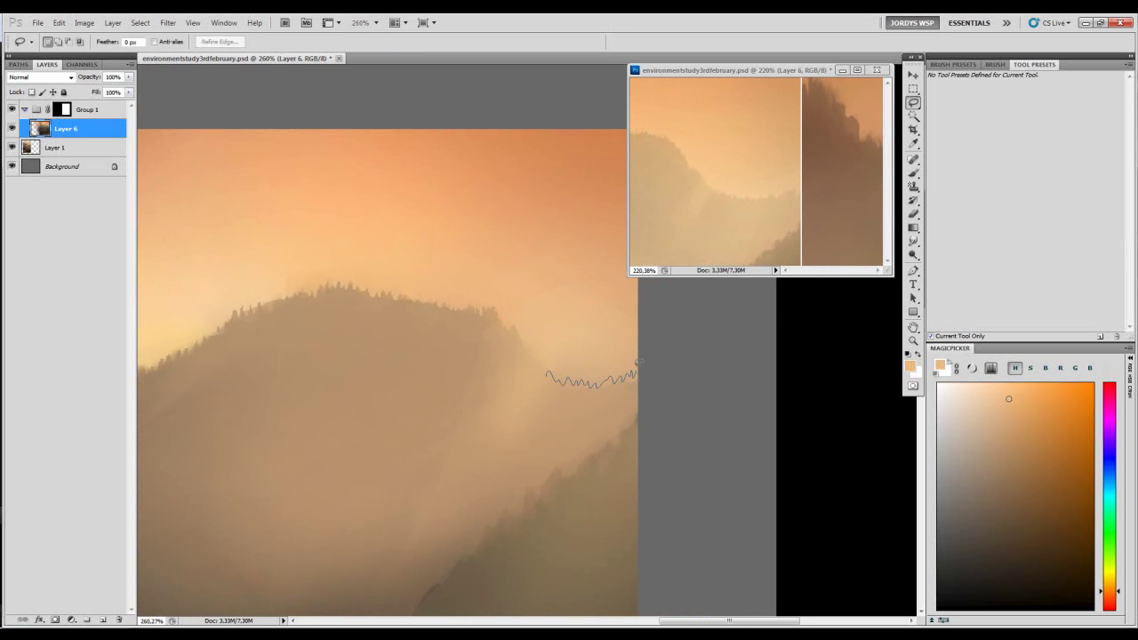
drag(629, 400, 603, 411)
key(b)
key(z)
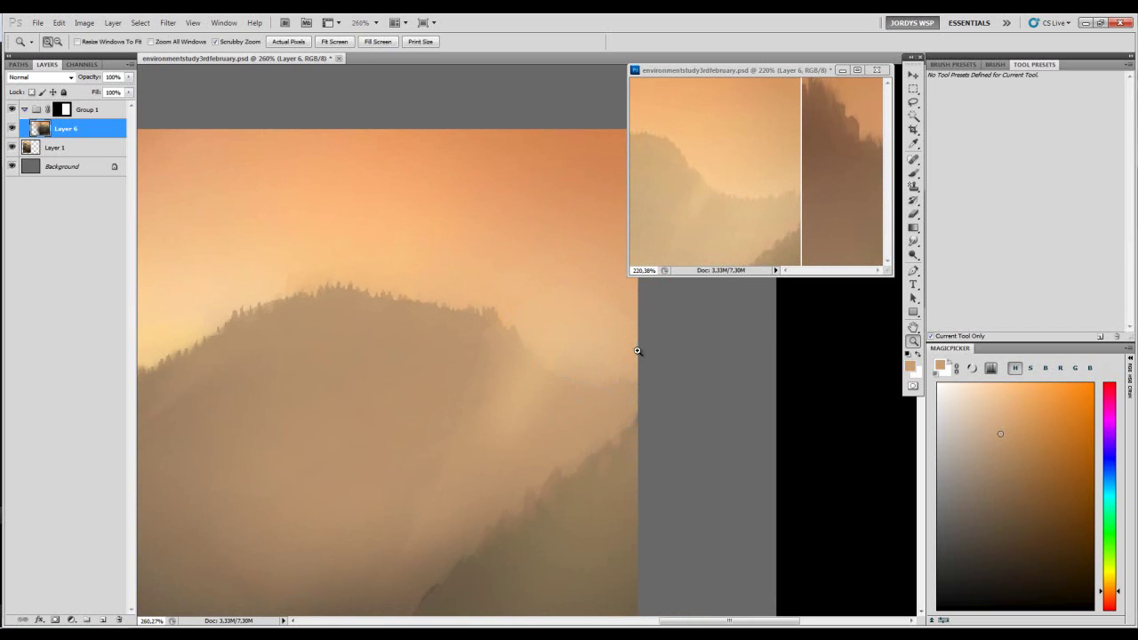
drag(622, 341, 630, 346)
key(b)
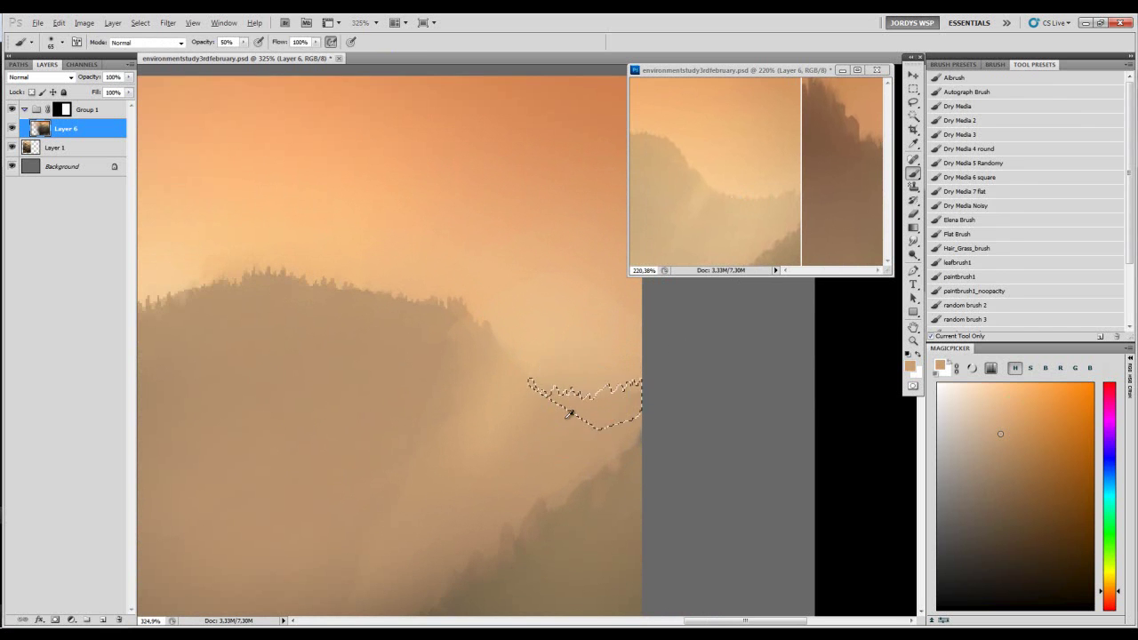
- Extend the ridge selection down toward the dark slope, undoing one attempt, paint the misty ridge with sampled colour, and deselect
key(l)
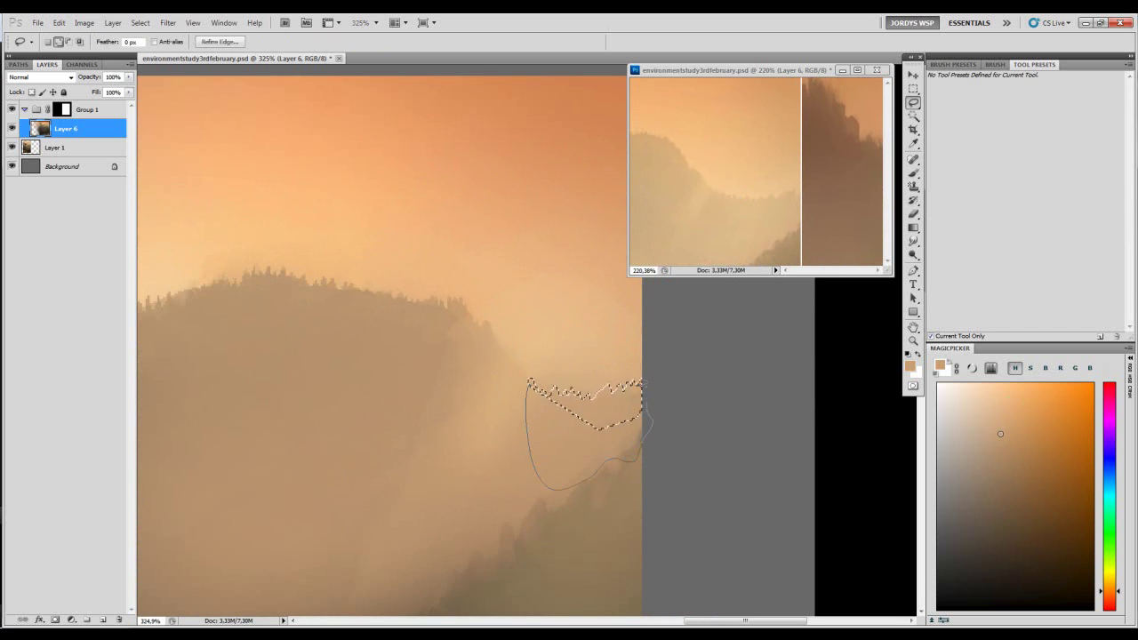
key(b)
key(ctrl+z)
key(l)
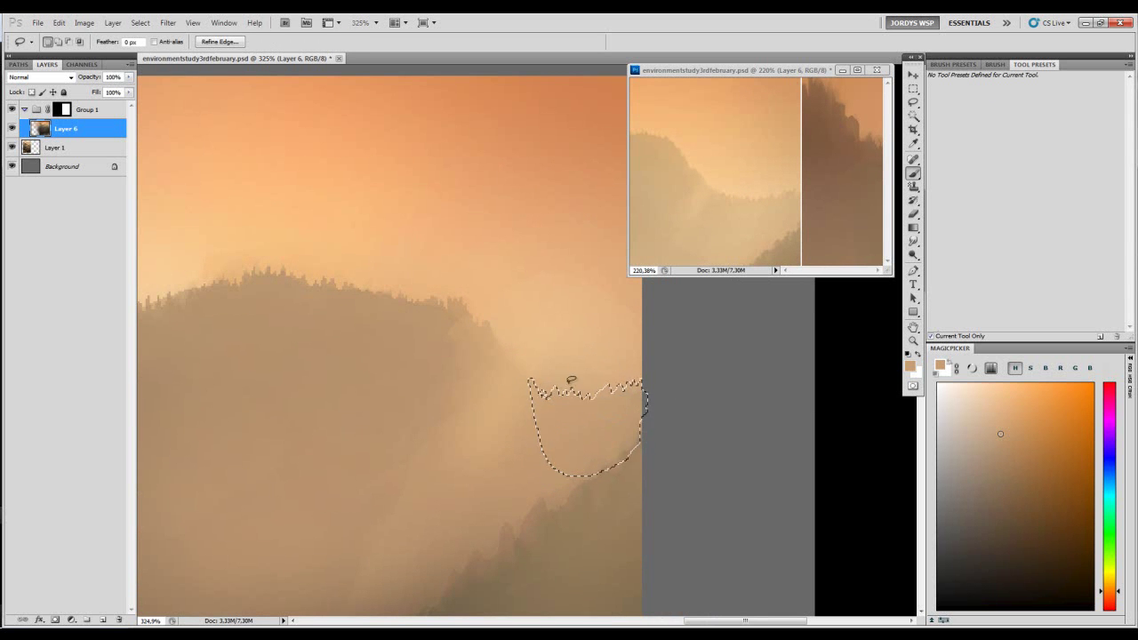
key(b)
drag(456, 447, 476, 411)
key([)
key([)
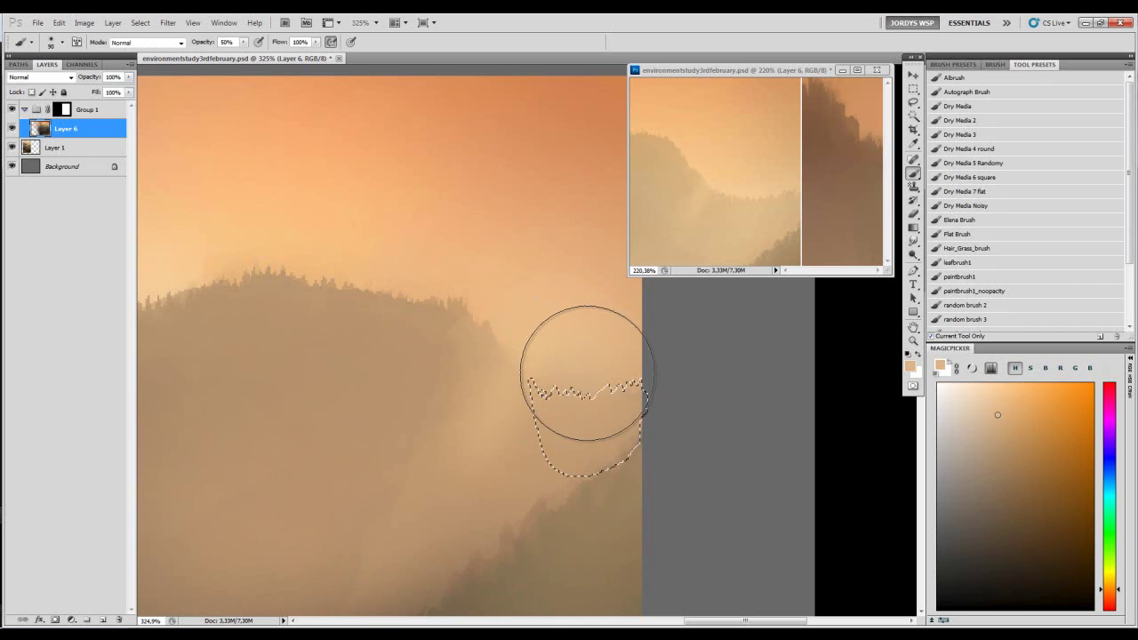
key(ctrl+d)
- Compare the painted sky and right mountain with the same area of the reference at several zoom levels
key(z)
mouse_move(552, 379)
mouse_down()
mouse_move(507, 406)
mouse_move(522, 391)
mouse_up()
click(750, 199)
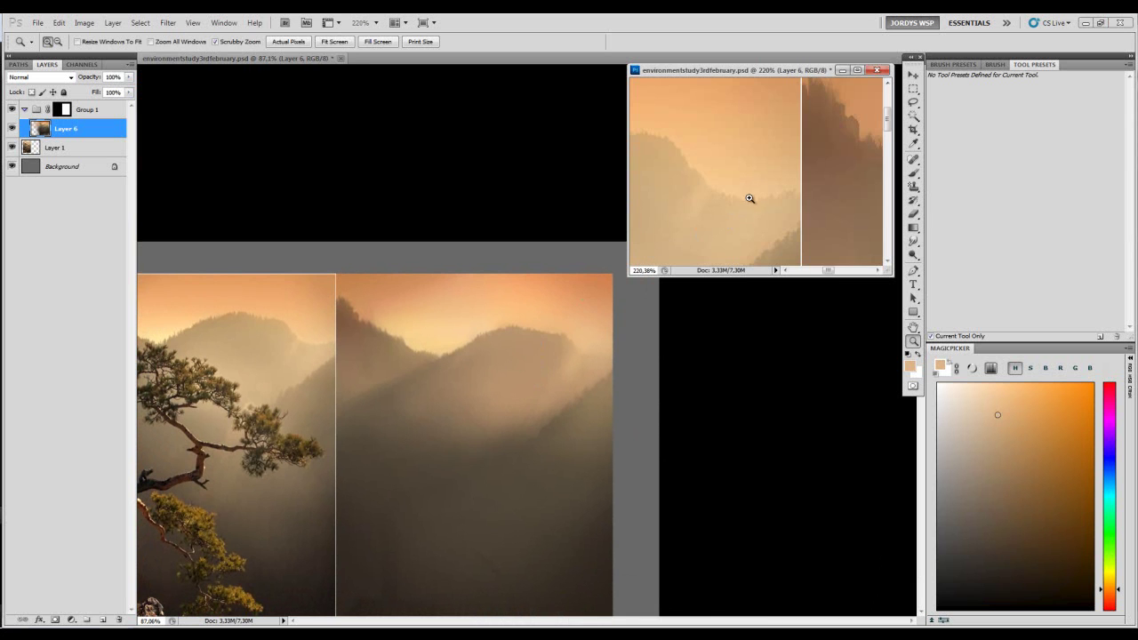
drag(692, 207, 752, 197)
mouse_move(545, 322)
mouse_down()
mouse_move(536, 335)
mouse_move(559, 333)
mouse_up()
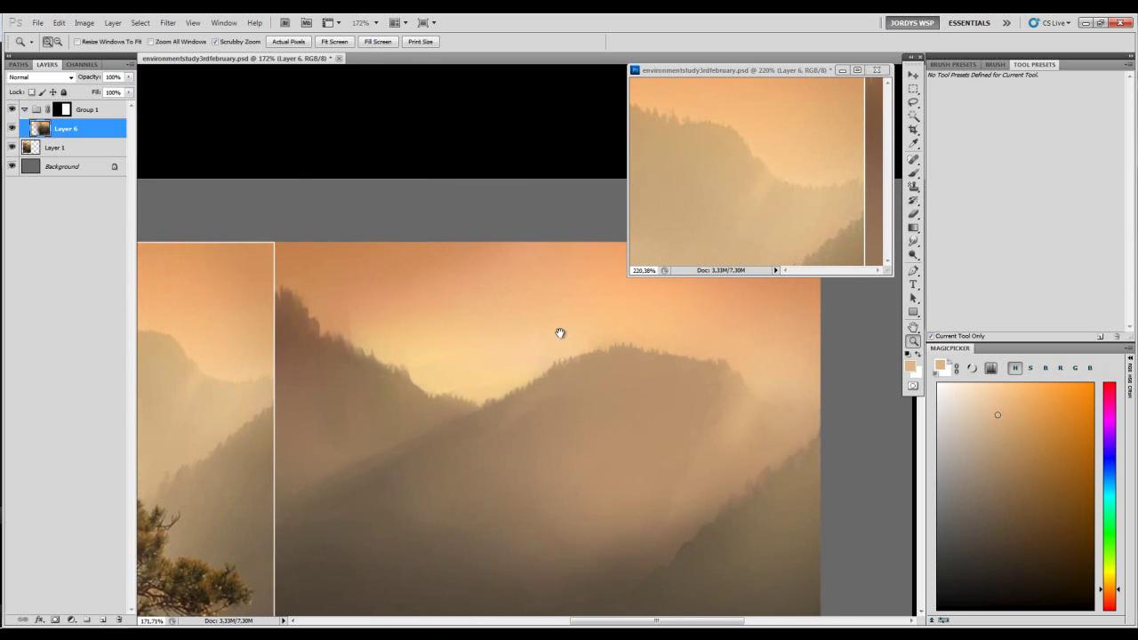
drag(746, 179, 769, 186)
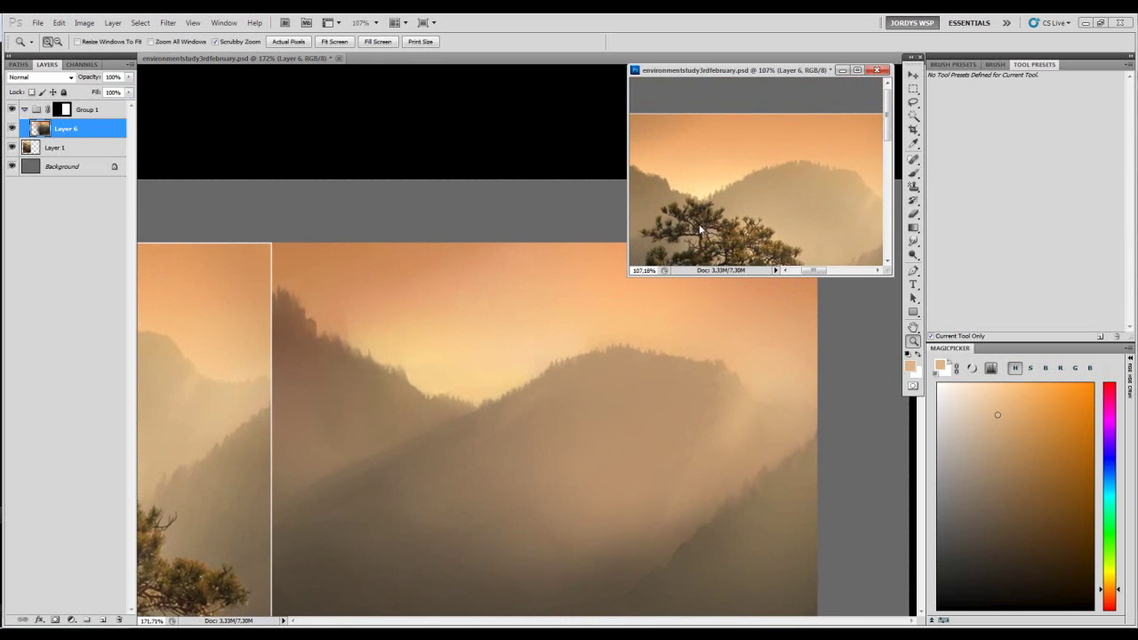
click(584, 336)
drag(586, 336, 530, 312)
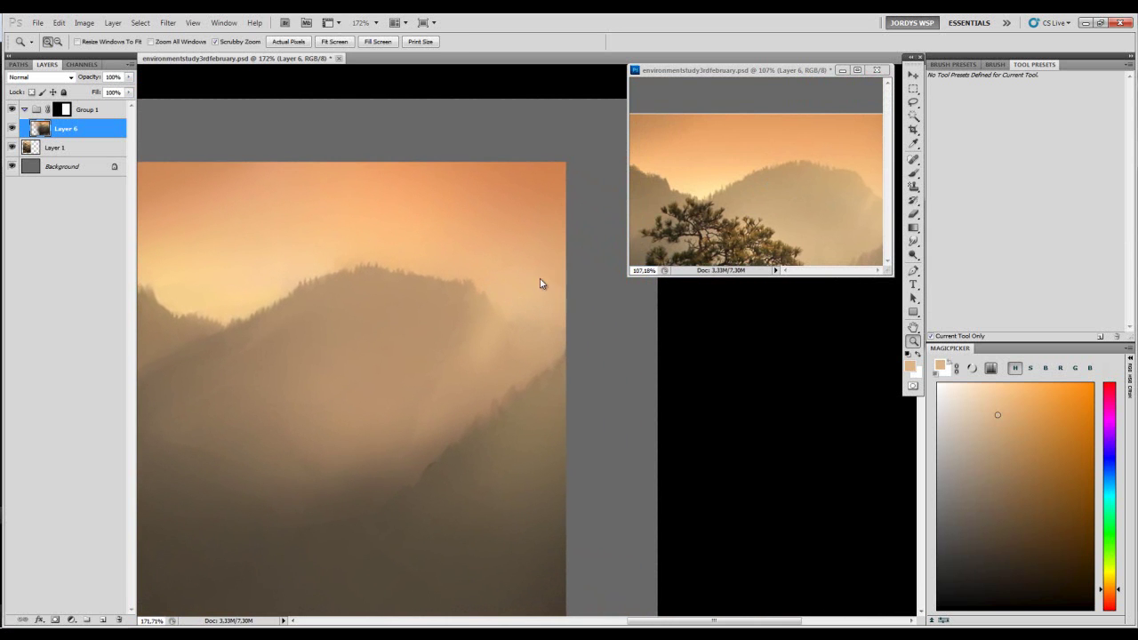
click(786, 204)
drag(786, 205, 753, 196)
click(533, 329)
- Load the Aibrush preset, sample the orange sky, and paint beside the right mountain's slope with a much smaller brush
key(l)
key(b)
click(952, 78)
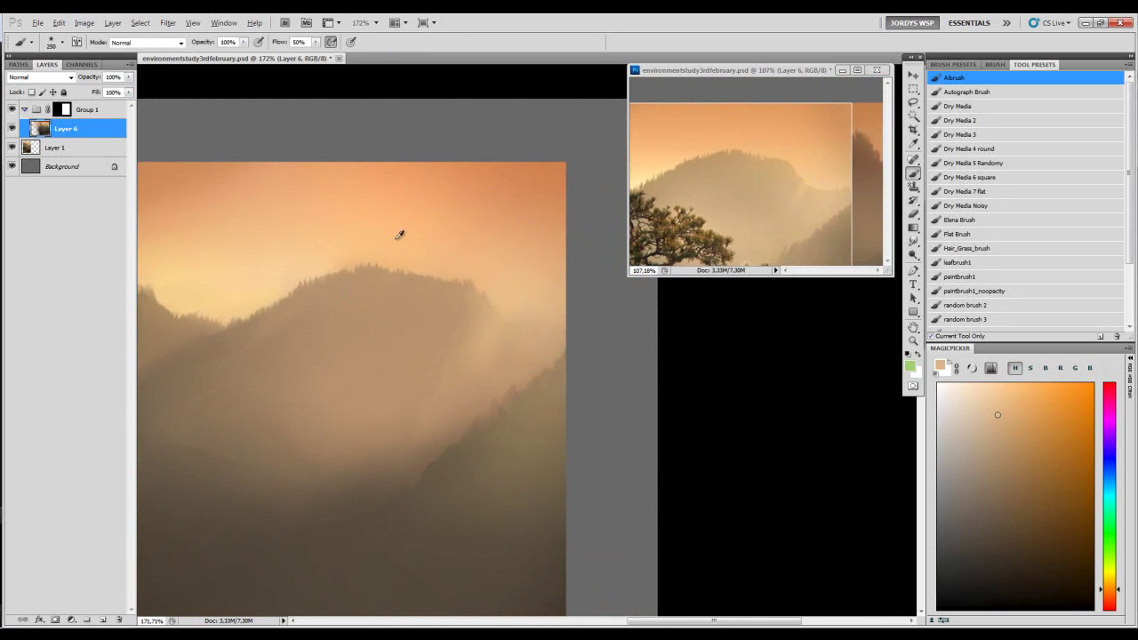
alt+click(258, 206)
key(bracketleft)
key(bracketleft)
key(bracketleft)
key(bracketleft)
key(bracketleft)
key(bracketleft)
key(bracketleft)
key(bracketleft)
key(bracketleft)
key(bracketleft)
key(bracketleft)
key(bracketleft)
key(bracketleft)
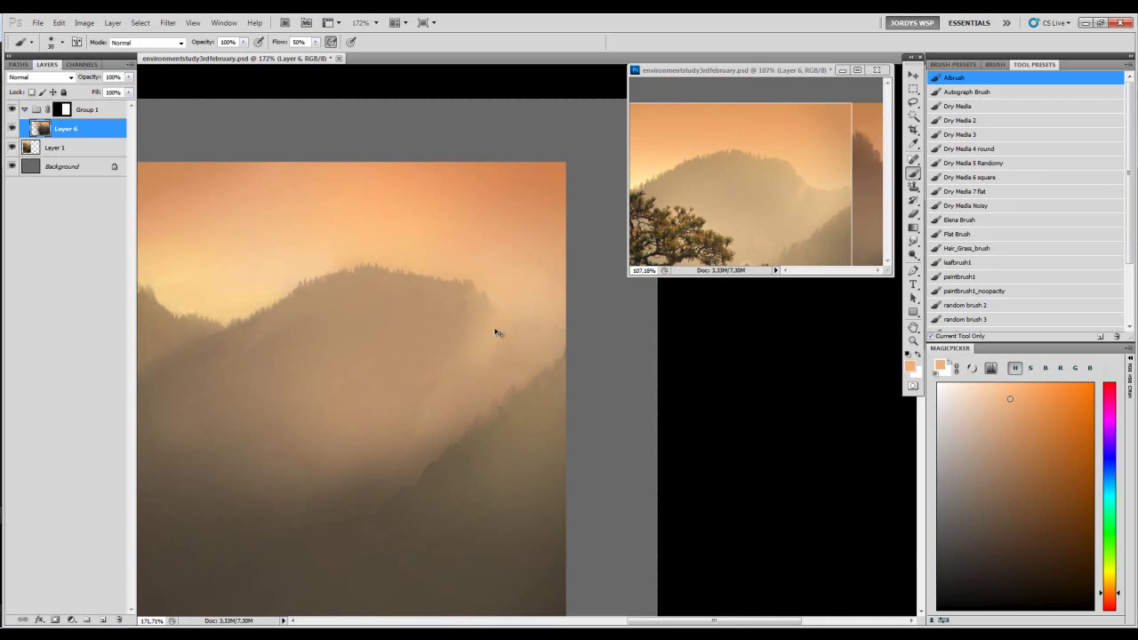
drag(497, 320, 513, 333)
- Set the brush size to 228 and softly blend sampled orange tones into the right-hand sky and the mist
right_click(531, 300)
click(496, 311)
drag(428, 314, 528, 284)
drag(514, 278, 552, 226)
alt+click(565, 212)
mouse_move(464, 365)
mouse_down()
mouse_move(432, 406)
mouse_move(473, 400)
mouse_up()
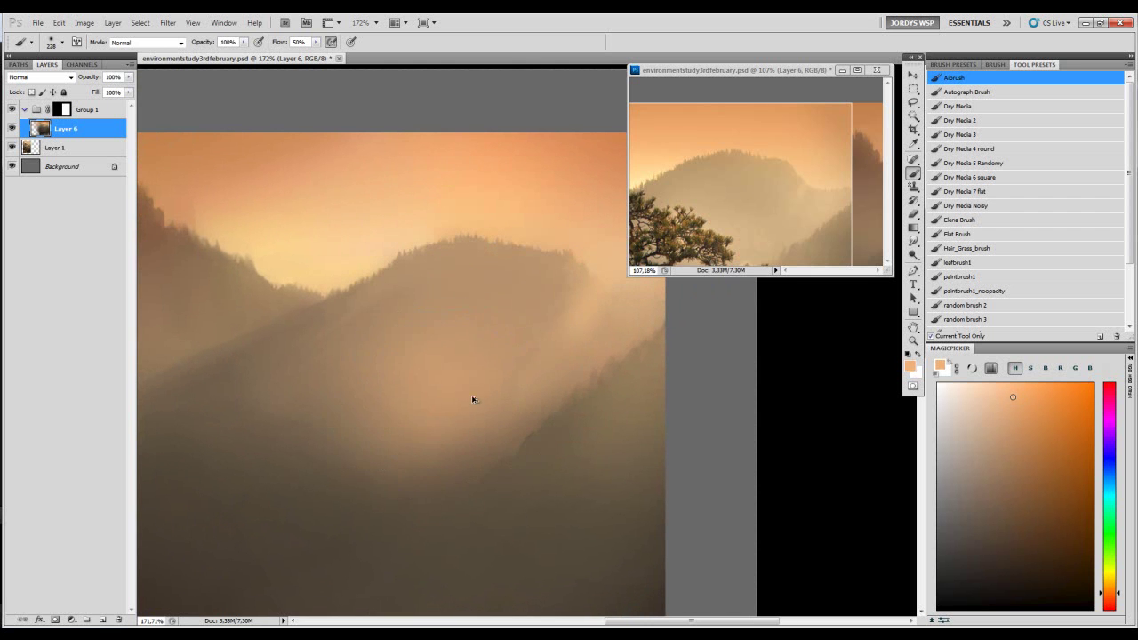
alt+click(424, 393)
drag(368, 390, 396, 404)
mouse_move(562, 332)
mouse_down()
mouse_move(523, 336)
mouse_move(512, 369)
mouse_up()
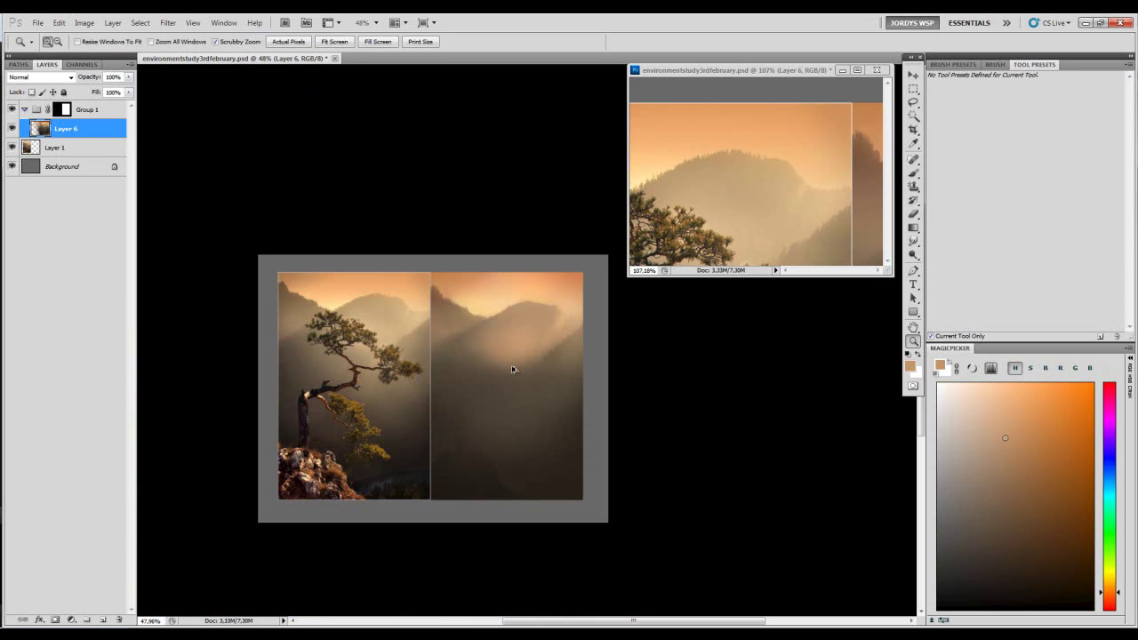
- Lasso a jagged treeline along the right mountain's ridge, paint its edge with sampled light orange sky colour, and deselect
key(b)
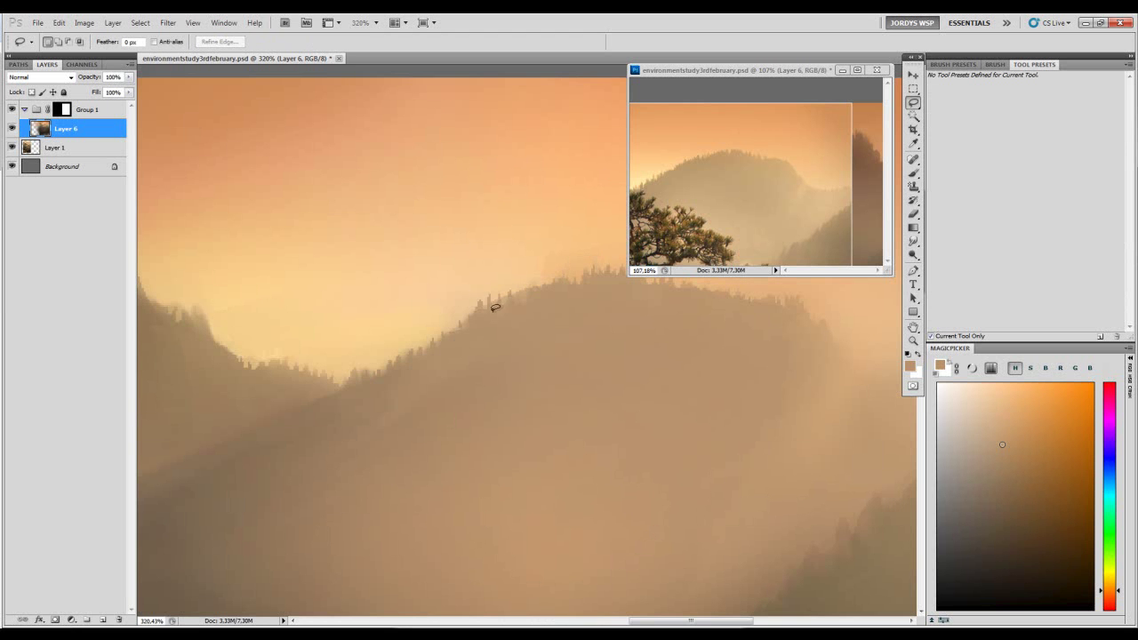
drag(612, 263, 610, 265)
mouse_move(629, 263)
mouse_down()
mouse_move(556, 263)
mouse_move(418, 290)
mouse_move(531, 274)
mouse_move(499, 249)
mouse_up()
mouse_move(418, 258)
mouse_down()
mouse_move(450, 273)
mouse_move(510, 267)
mouse_move(564, 279)
mouse_move(579, 246)
mouse_up()
key(b)
alt+click(437, 226)
mouse_move(437, 227)
mouse_down()
mouse_move(472, 231)
mouse_move(406, 298)
mouse_up()
key(ctrl+d)
- Lasso a small notch at the left mountain's treeline, paint it with sampled sky orange at size 128, and deselect
key(z)
mouse_move(435, 293)
mouse_down()
mouse_move(548, 259)
mouse_move(495, 249)
mouse_move(538, 263)
mouse_up()
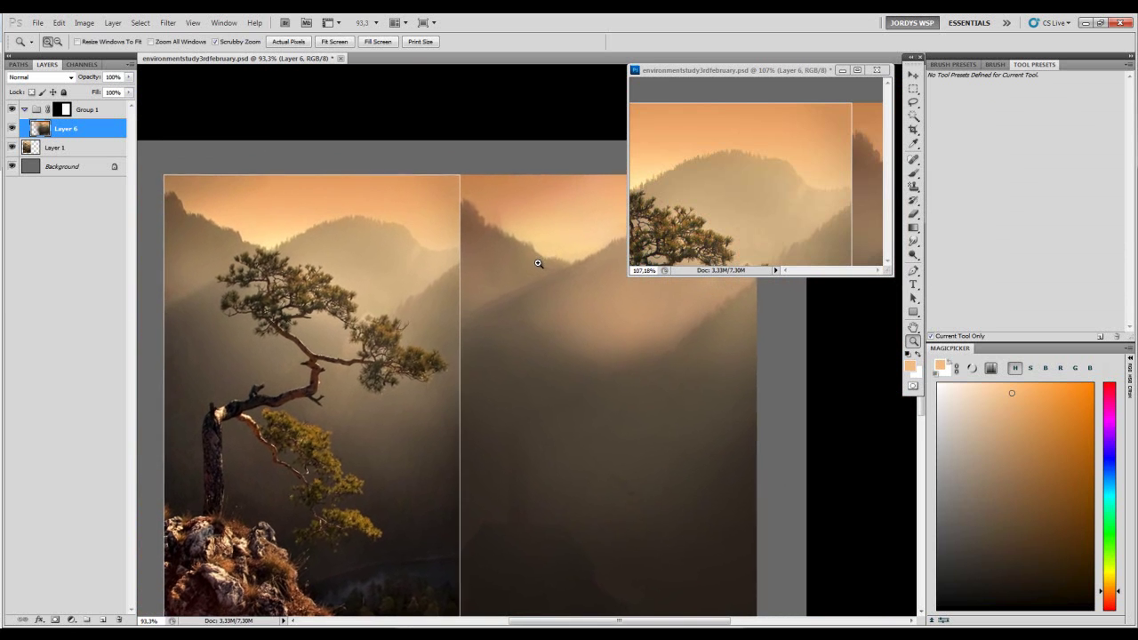
key(l)
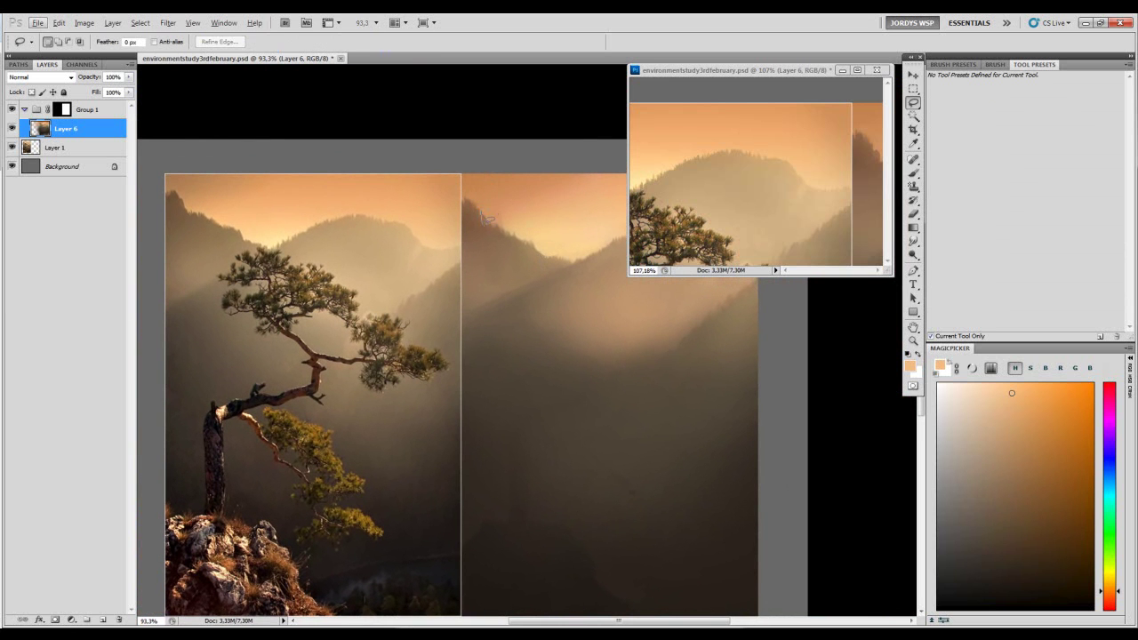
key(b)
alt+click(484, 218)
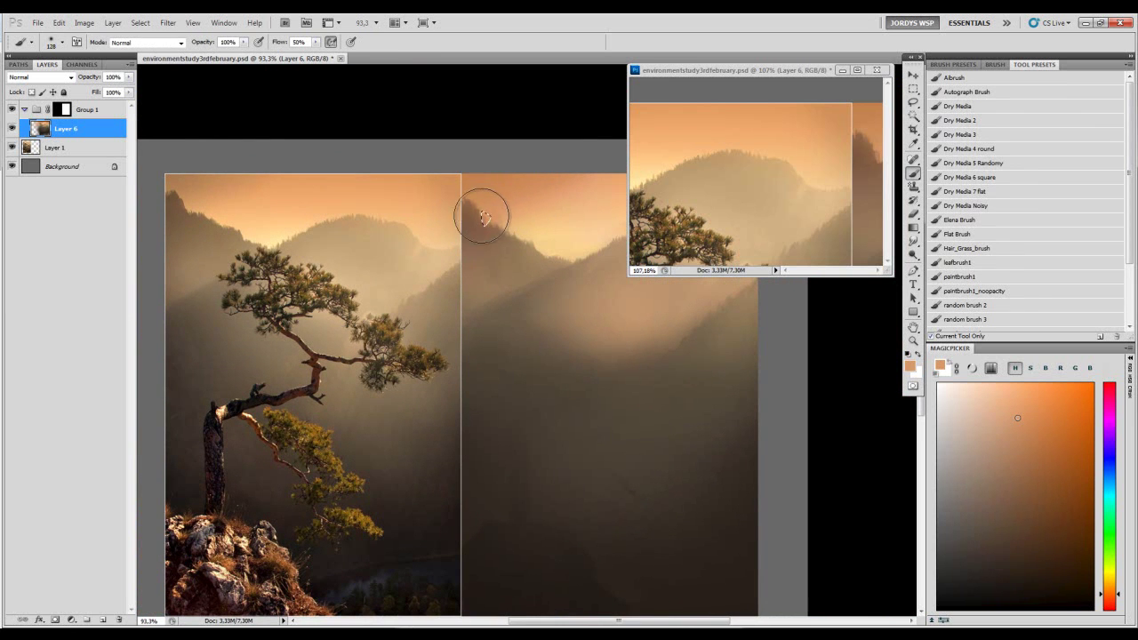
key(ctrl+d)
- Lasso a narrow patch along the left mountain's upper slope, paint it with brown, deselect, and review the whole study
key(l)
mouse_move(504, 258)
mouse_down()
mouse_move(488, 257)
mouse_move(510, 222)
mouse_up()
key(b)
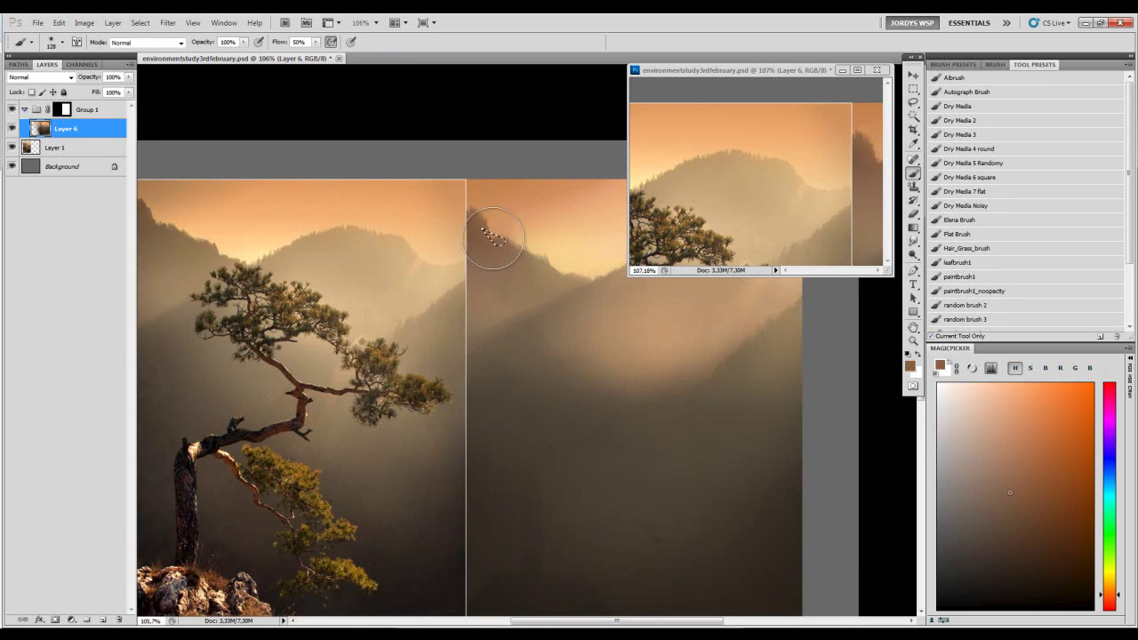
key(ctrl+d)
key(z)
drag(539, 233, 504, 237)
drag(504, 237, 447, 246)
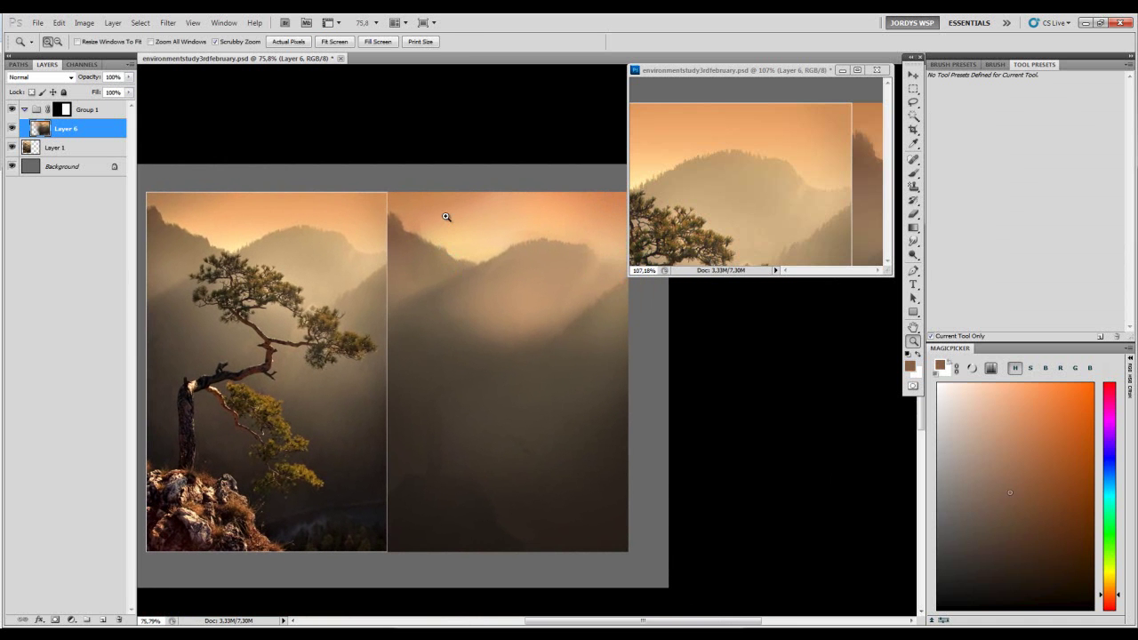
drag(476, 266, 499, 274)
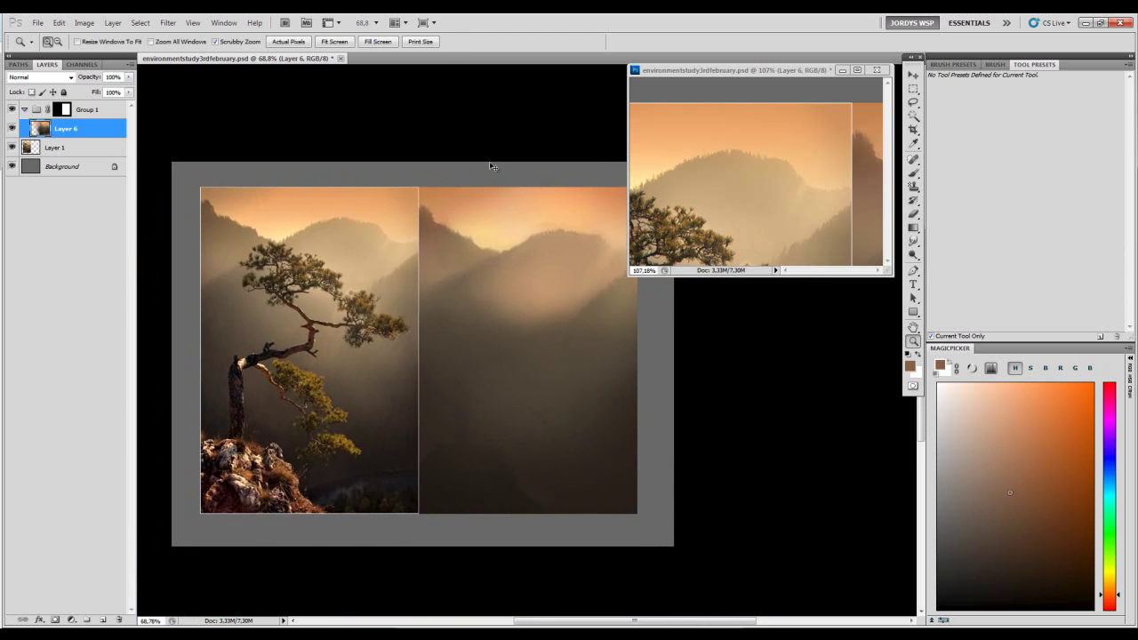
- Add a new layer above Layer 6 inside Group 1
key(ctrl+shift+alt+n)
drag(582, 472, 689, 471)
drag(584, 441, 672, 426)
drag(234, 395, 686, 320)
mouse_move(623, 396)
mouse_down()
mouse_move(548, 376)
mouse_move(518, 384)
mouse_move(561, 388)
mouse_move(539, 384)
mouse_move(539, 414)
mouse_move(543, 392)
mouse_move(611, 355)
mouse_move(569, 300)
mouse_move(559, 302)
mouse_move(564, 330)
mouse_move(579, 325)
mouse_move(503, 356)
mouse_up()
drag(530, 338, 546, 360)
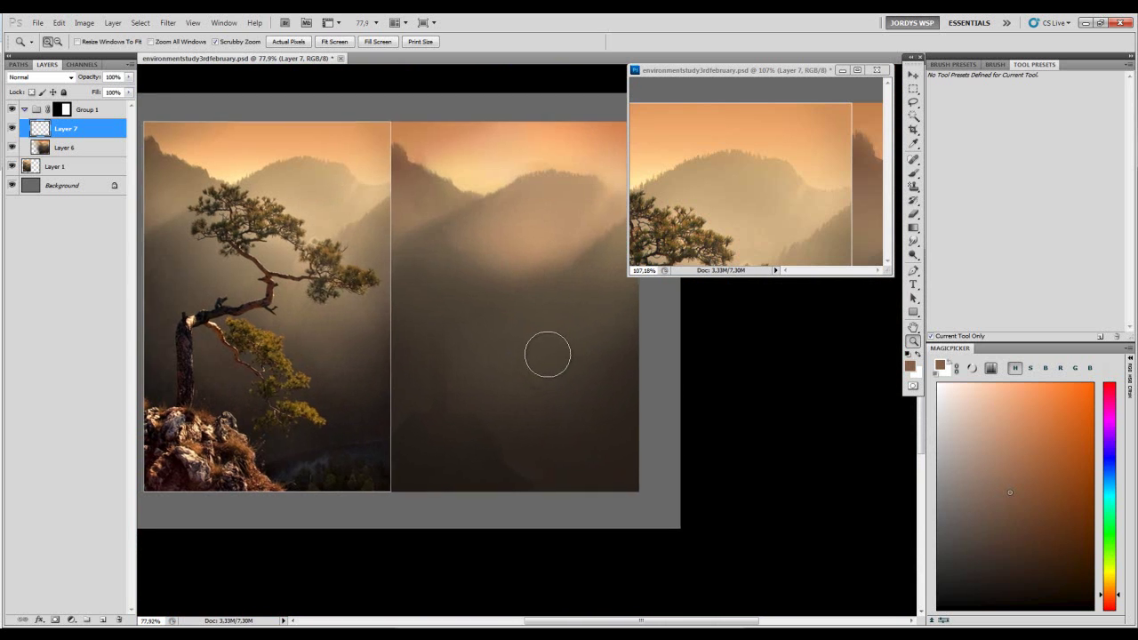
- Show the whole canvas in the second view, and prepare a very dark blue brush at size 60
key(b)
key(bracketleft)
key(z)
drag(807, 229, 802, 203)
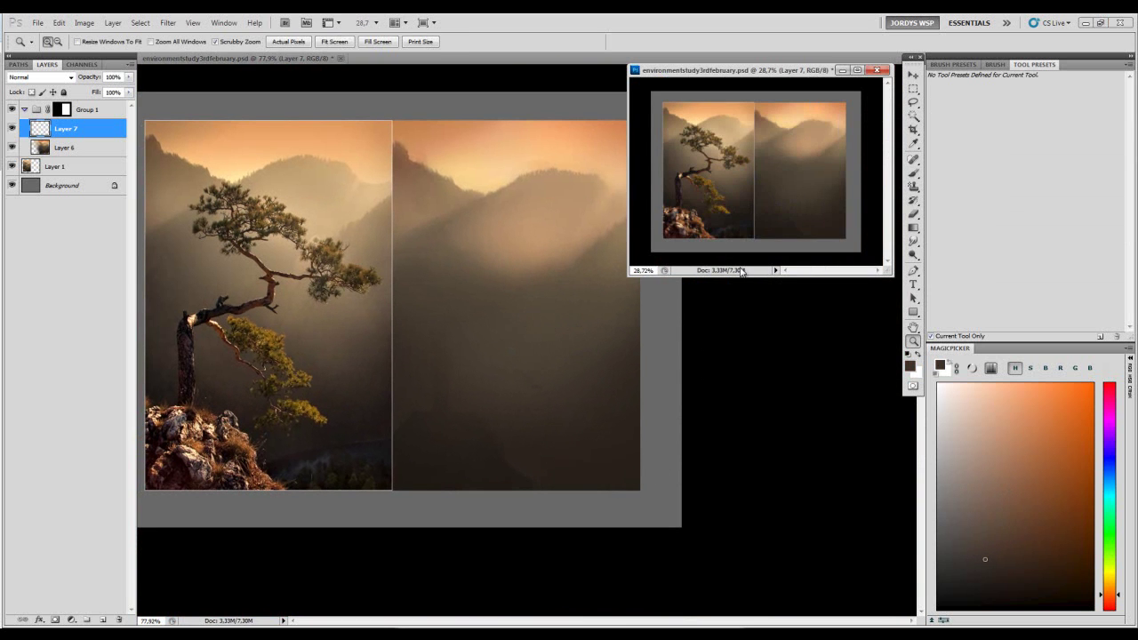
click(632, 424)
key(b)
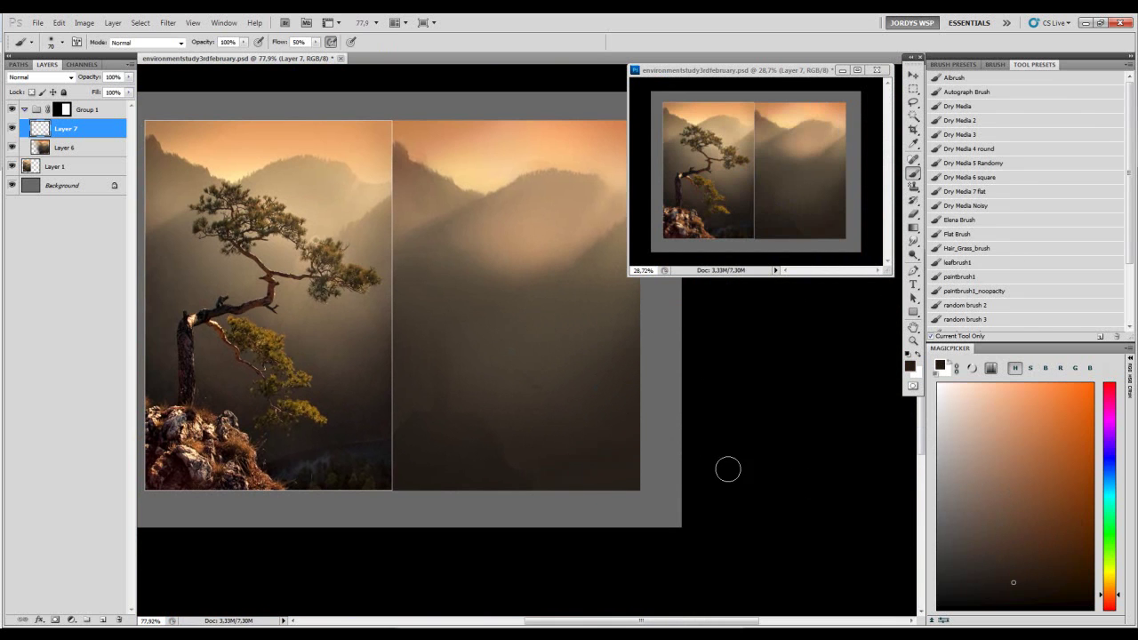
click(1103, 477)
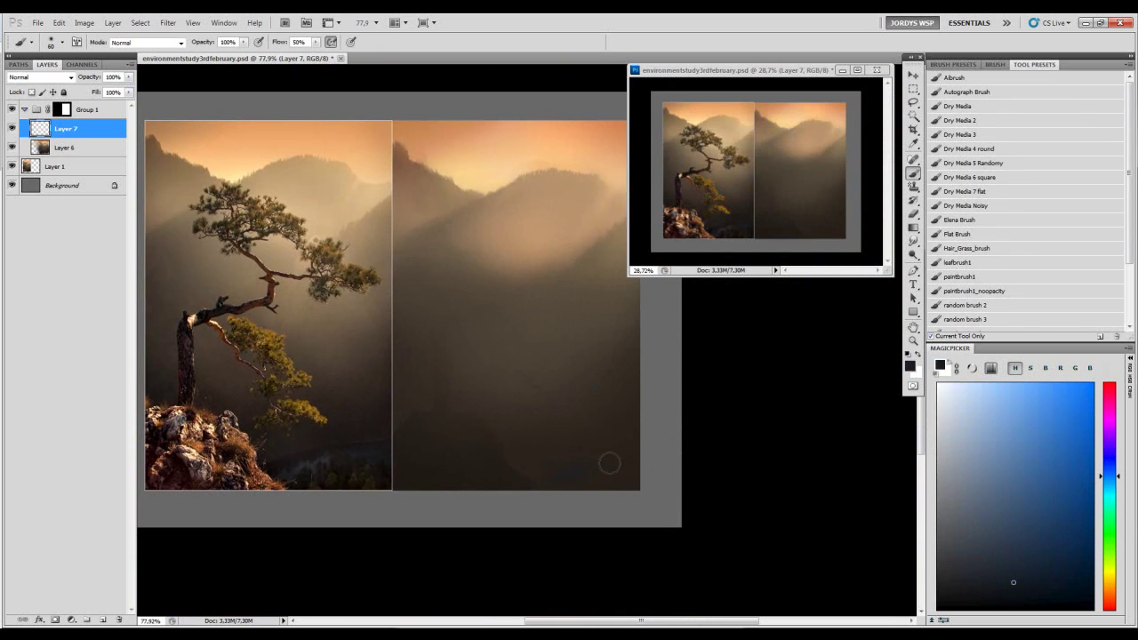
- Study the reference's river, and paint a dark blue river band across the study's lower right corner at brush size 35
key(z)
drag(338, 472, 404, 485)
drag(369, 434, 494, 460)
drag(411, 437, 397, 425)
drag(400, 377, 452, 511)
drag(369, 324, 480, 569)
mouse_move(374, 214)
mouse_down()
mouse_move(417, 357)
mouse_move(453, 557)
mouse_move(457, 525)
mouse_move(373, 209)
mouse_up()
mouse_move(489, 569)
mouse_down()
mouse_move(440, 355)
mouse_move(382, 402)
mouse_up()
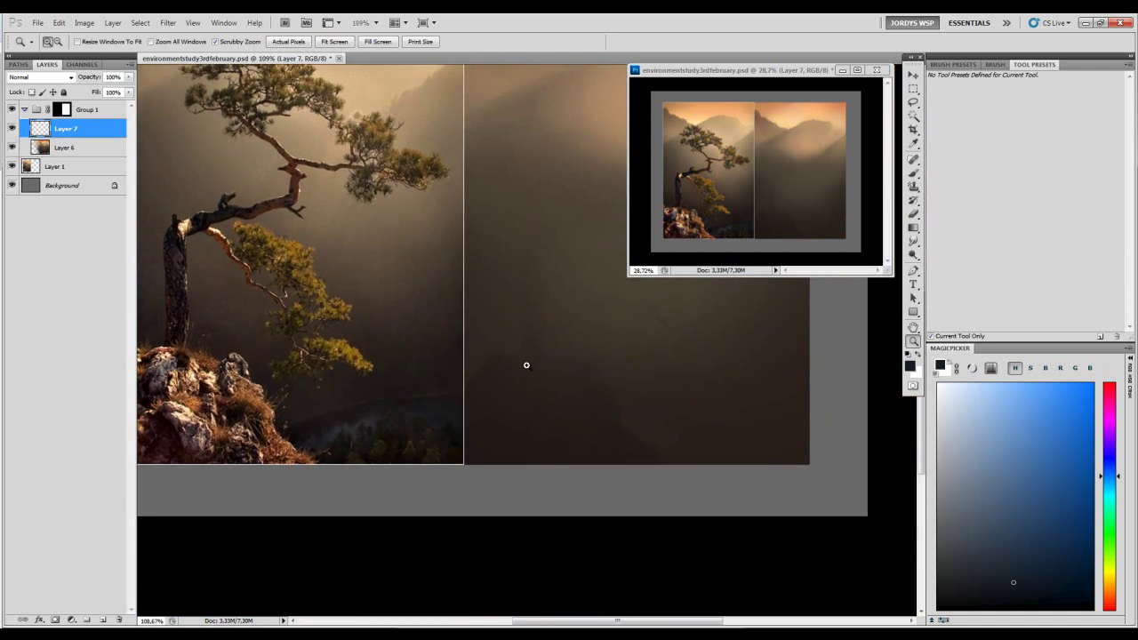
drag(542, 362, 507, 369)
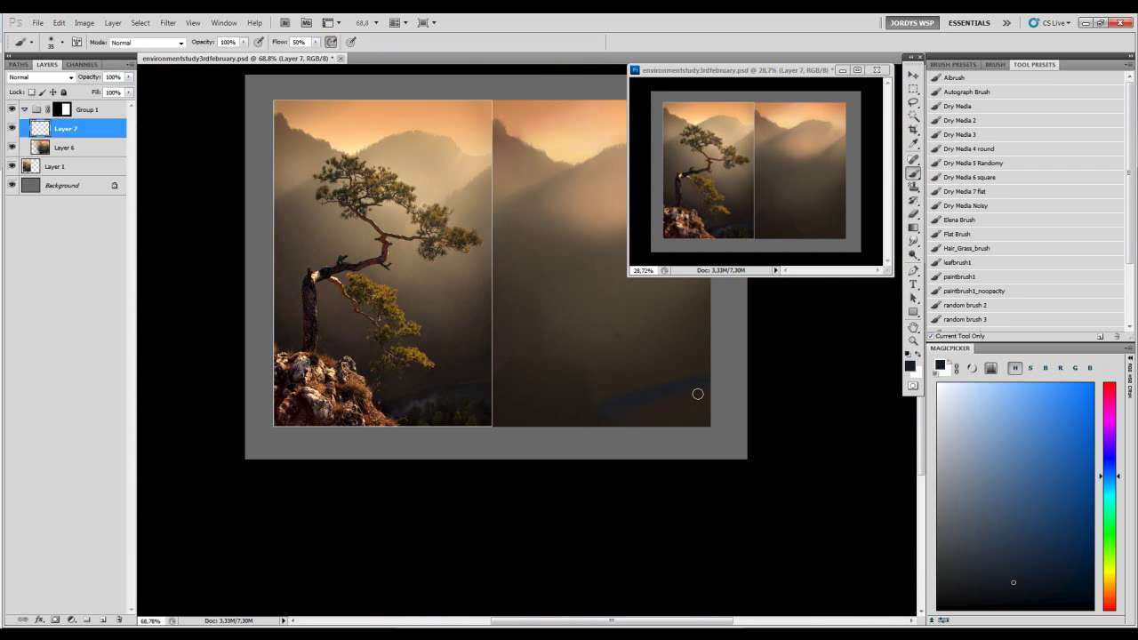
- Paint a faint dark blue river band near the lower-right corner of the painted half on Layer 7
mouse_move(586, 418)
mouse_down()
mouse_move(650, 399)
mouse_move(615, 420)
mouse_move(721, 405)
mouse_up()
key(ctrl+z)
drag(622, 403, 707, 391)
key(ctrl+z)
mouse_move(642, 411)
mouse_down()
mouse_move(700, 394)
mouse_move(661, 401)
mouse_up()
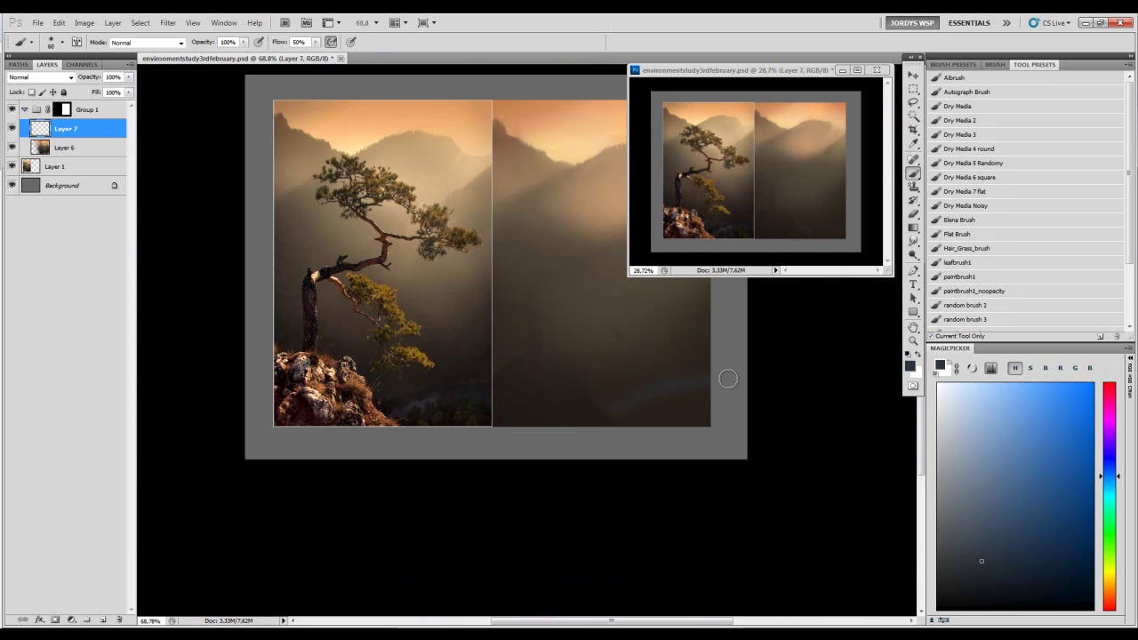
- Sample dark browns around the river band and blend its edges into the surrounding valley
alt+click(657, 380)
alt+click(578, 384)
drag(629, 342, 576, 386)
alt+click(590, 409)
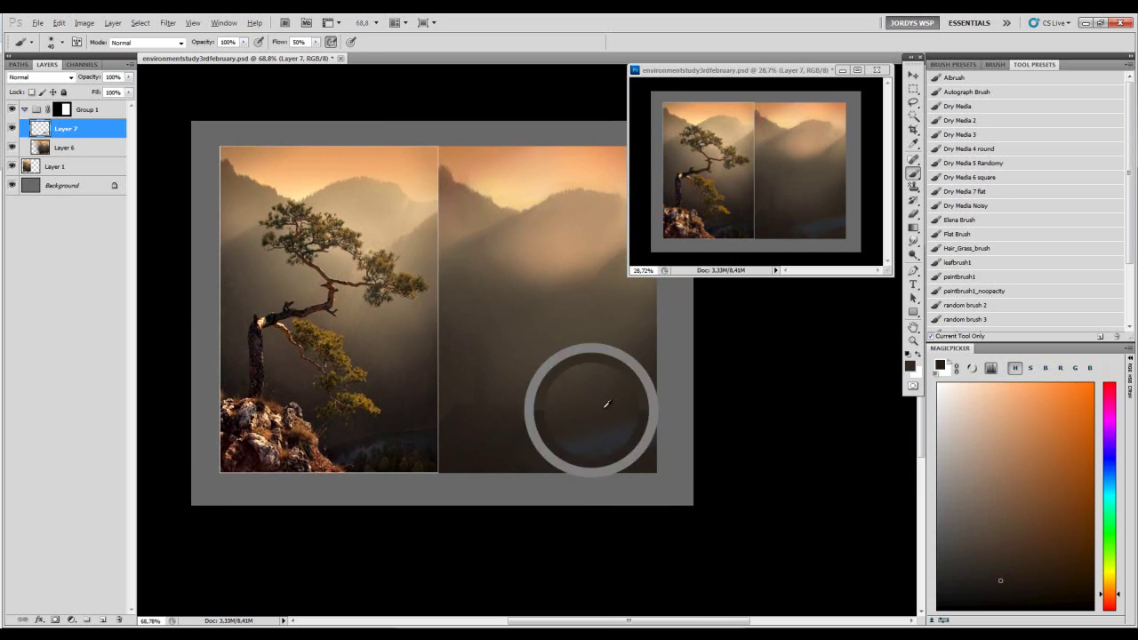
alt+click(611, 396)
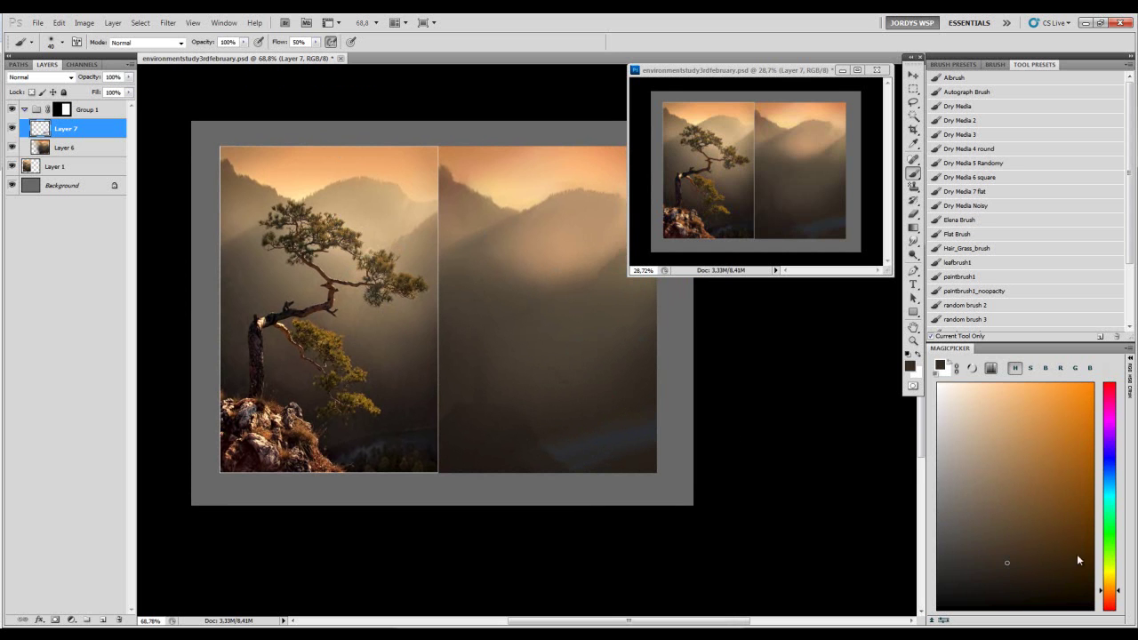
- Shift the colour to a dark yellow-green and brush it along the bank beneath the river
click(1112, 570)
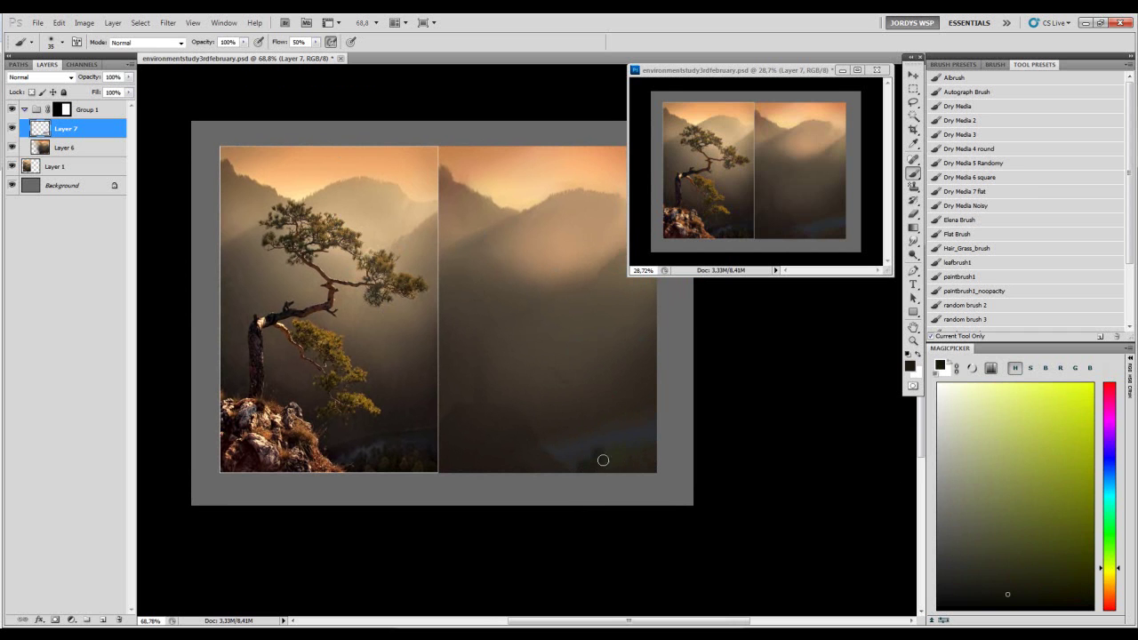
mouse_move(622, 460)
mouse_down()
mouse_move(658, 464)
mouse_move(659, 454)
mouse_move(649, 443)
mouse_move(567, 447)
mouse_up()
key([)
key([)
key([)
key([)
key([)
key([)
key([)
key([)
key([)
key([)
key([)
- Choose a dark blue hue and rework the river band, then blend it with sampled surrounding tones
key(z)
mouse_move(376, 447)
mouse_down()
mouse_move(455, 473)
mouse_move(414, 462)
mouse_up()
mouse_move(510, 416)
mouse_down()
mouse_move(436, 409)
mouse_move(479, 404)
mouse_up()
key(b)
drag(1111, 477, 1111, 461)
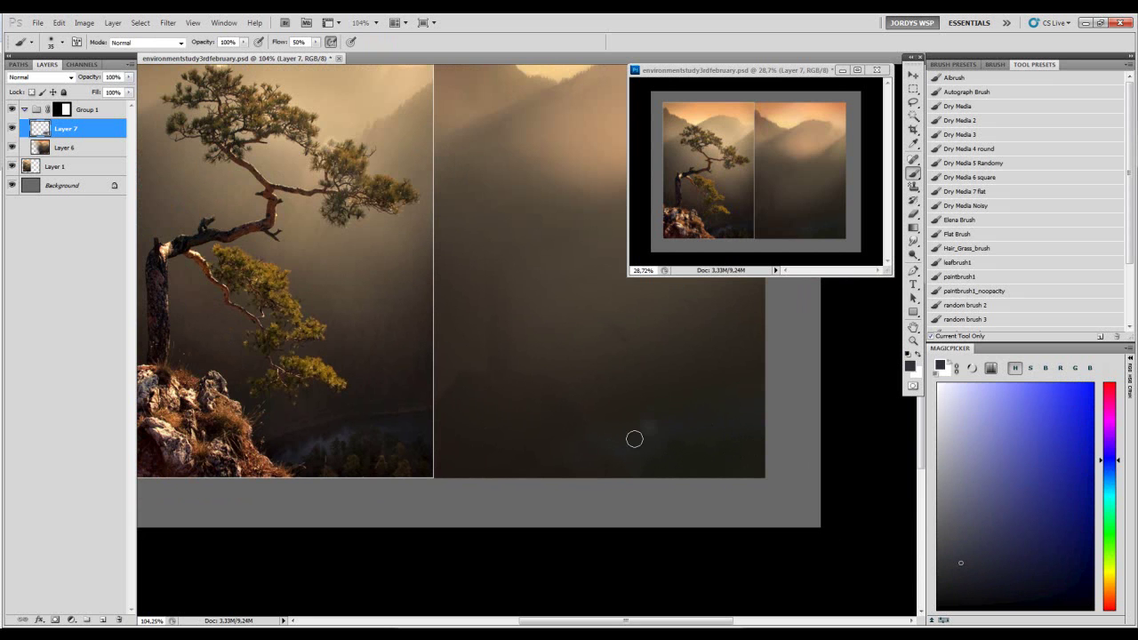
key(ctrl+z)
drag(667, 391, 687, 378)
alt+click(688, 382)
drag(699, 417, 681, 410)
- Darken the slope above the river with a large soft dark brown brush
mouse_move(578, 271)
mouse_down()
mouse_move(569, 285)
mouse_move(545, 269)
mouse_up()
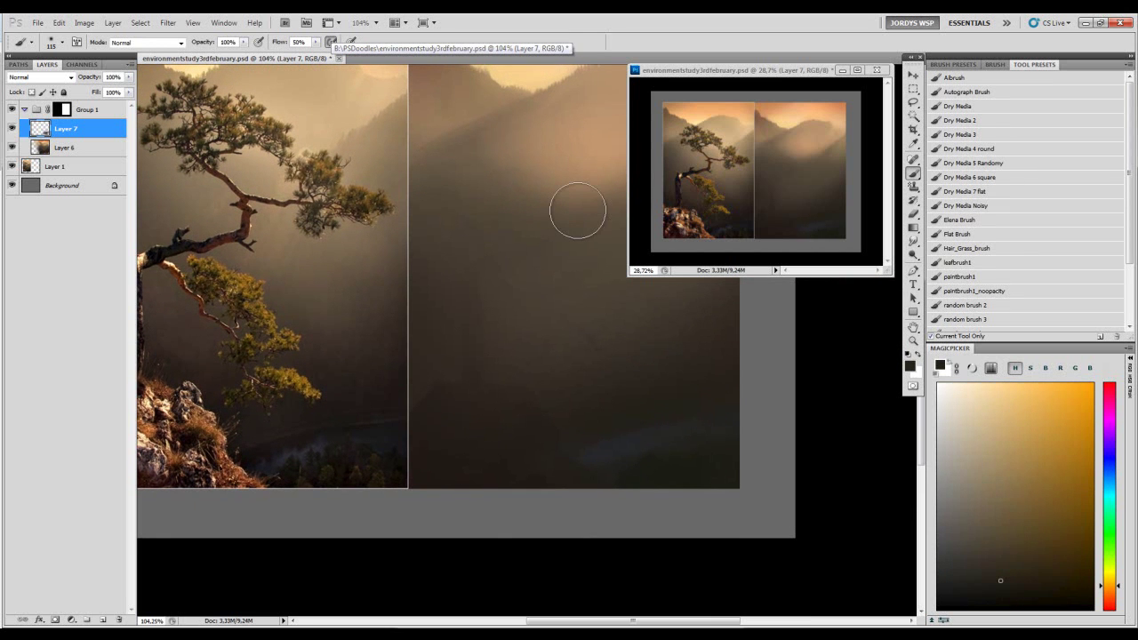
click(544, 387)
drag(719, 314, 725, 346)
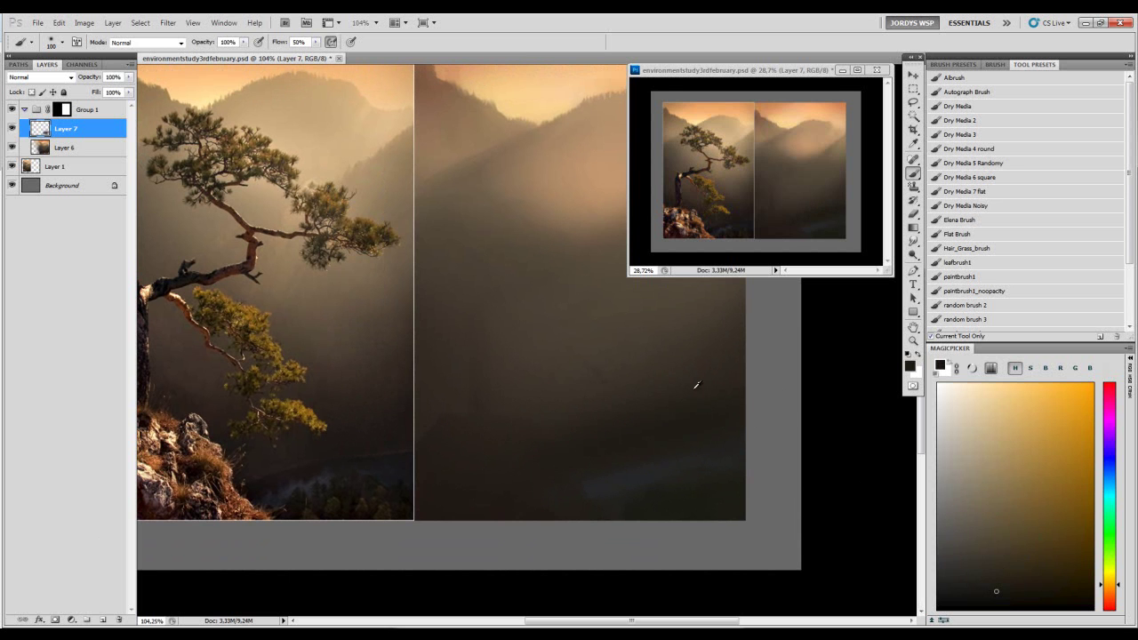
mouse_move(679, 409)
mouse_down()
mouse_move(702, 408)
mouse_move(596, 436)
mouse_move(610, 419)
mouse_move(592, 423)
mouse_up()
key(ctrl+z)
- Brush soft strokes over the middle of the painted valley with a smaller brush and sampled brown tones
key(bracketleft)
key(bracketleft)
key(bracketleft)
key(bracketleft)
key(bracketleft)
mouse_move(530, 391)
mouse_down()
mouse_move(584, 398)
mouse_move(571, 399)
mouse_move(589, 375)
mouse_move(557, 307)
mouse_move(536, 338)
mouse_move(546, 308)
mouse_move(509, 324)
mouse_up()
mouse_move(522, 317)
mouse_down()
mouse_move(533, 316)
mouse_move(551, 387)
mouse_up()
alt+click(504, 276)
key(bracketleft)
key(bracketleft)
key(ctrl+z)
key(bracketleft)
alt+click(612, 296)
drag(475, 288, 559, 396)
mouse_move(525, 329)
mouse_down()
mouse_move(537, 327)
mouse_move(594, 378)
mouse_up()
key(ctrl+z)
key(ctrl+z)
- Set the brush flow to 40% and paint a wide diagonal light beam in muted brown down the valley
key(bracketleft)
key(bracketleft)
key(4)
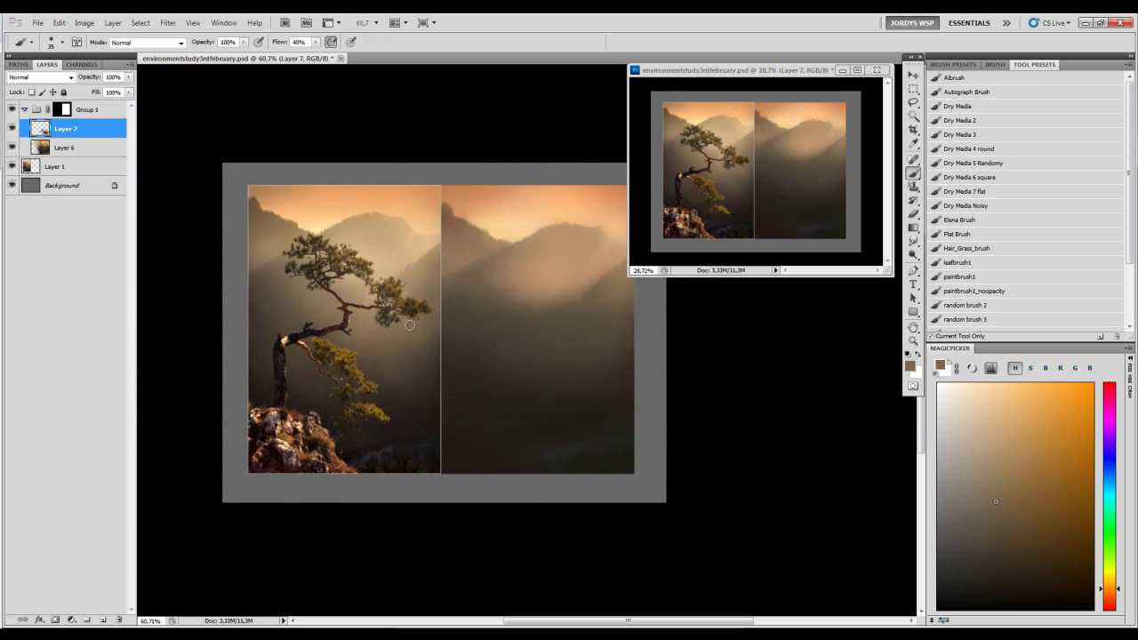
key(bracketright)
key(bracketright)
key(bracketright)
key(bracketright)
key(bracketright)
key(bracketright)
key(bracketright)
key(bracketright)
key(bracketright)
key(bracketright)
key(bracketright)
drag(526, 316, 567, 369)
key(ctrl+z)
drag(530, 335, 589, 406)
drag(570, 329, 587, 377)
mouse_move(556, 332)
mouse_down()
mouse_move(582, 327)
mouse_move(579, 380)
mouse_up()
key(ctrl+z)
key(ctrl+z)
drag(551, 336, 589, 402)
key(bracketleft)
key(bracketleft)
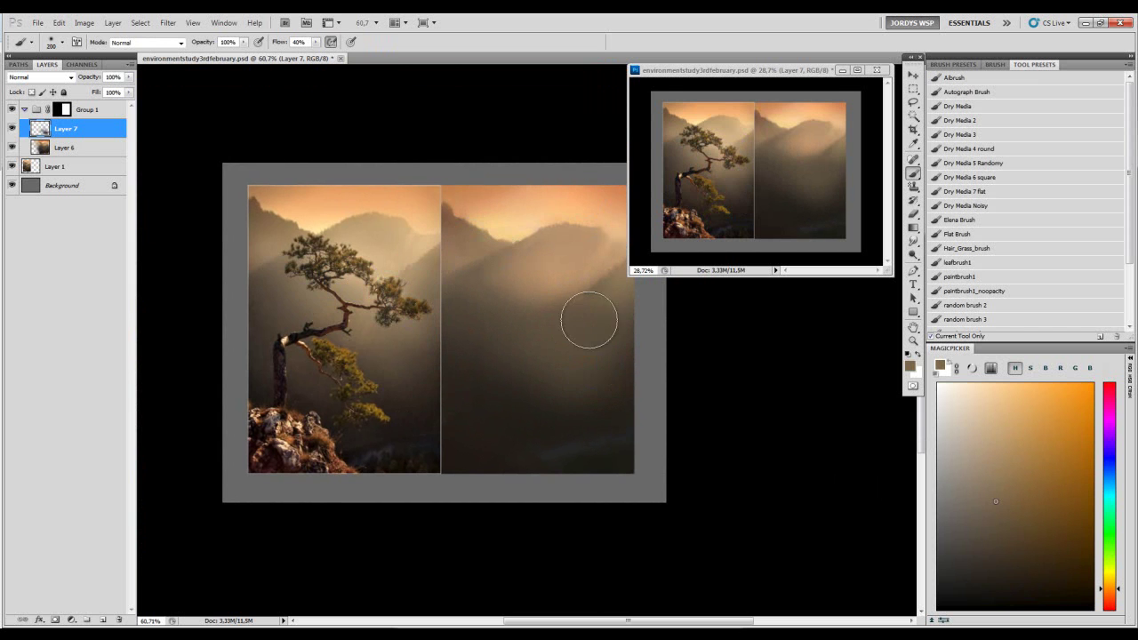
drag(557, 336, 578, 330)
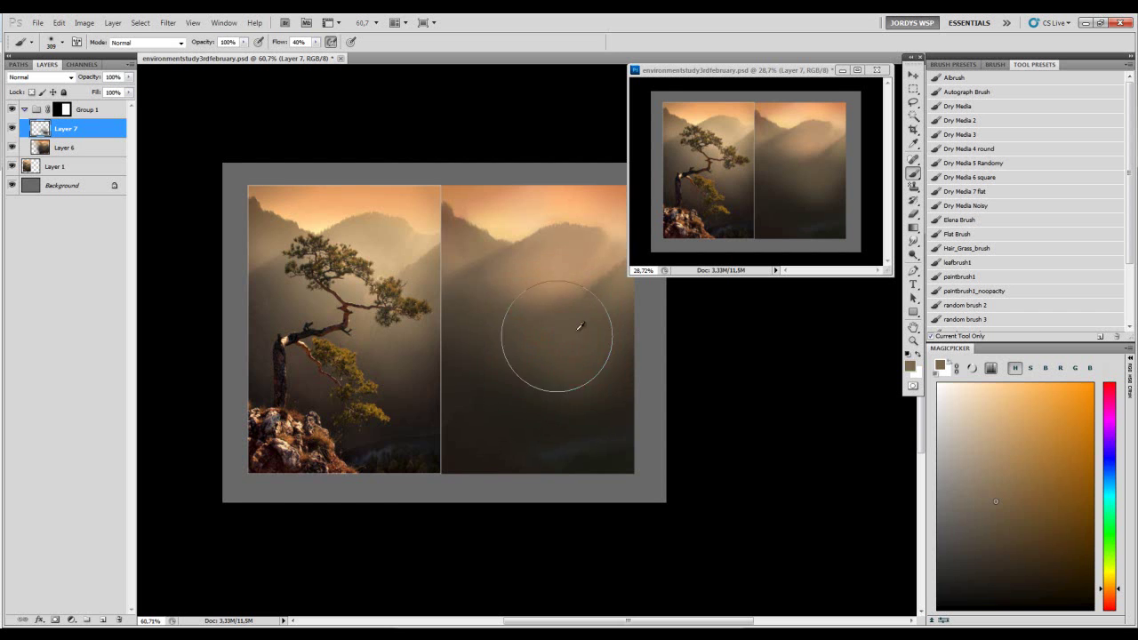
- Sample darker browns from the valley and soften the shadows around the lower part of the light beam
alt+click(519, 332)
key(bracketleft)
key(bracketleft)
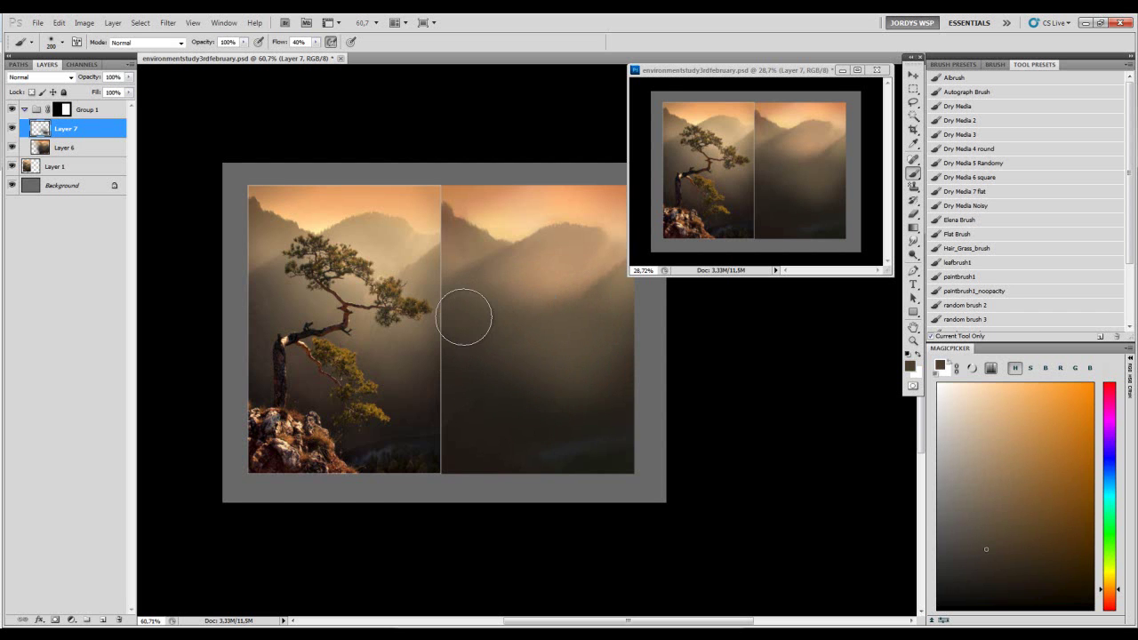
alt+click(505, 393)
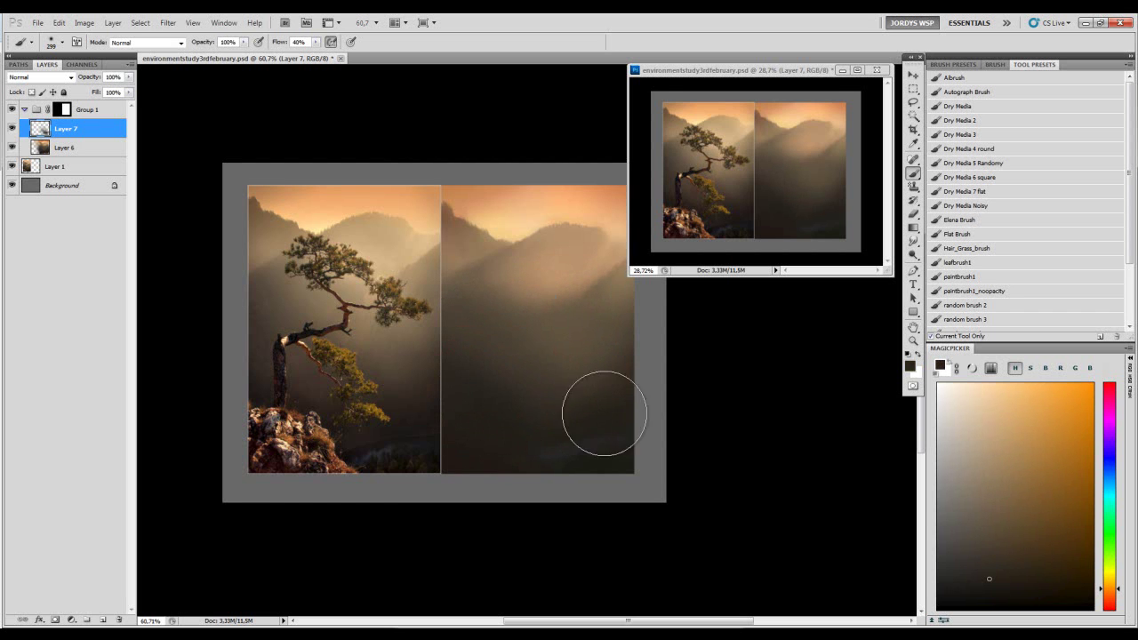
key(bracketleft)
key(bracketleft)
key(bracketleft)
- Set the brush opacity to 40% and paint a diagonal warm tan light beam from the glow down the valley
alt+click(506, 283)
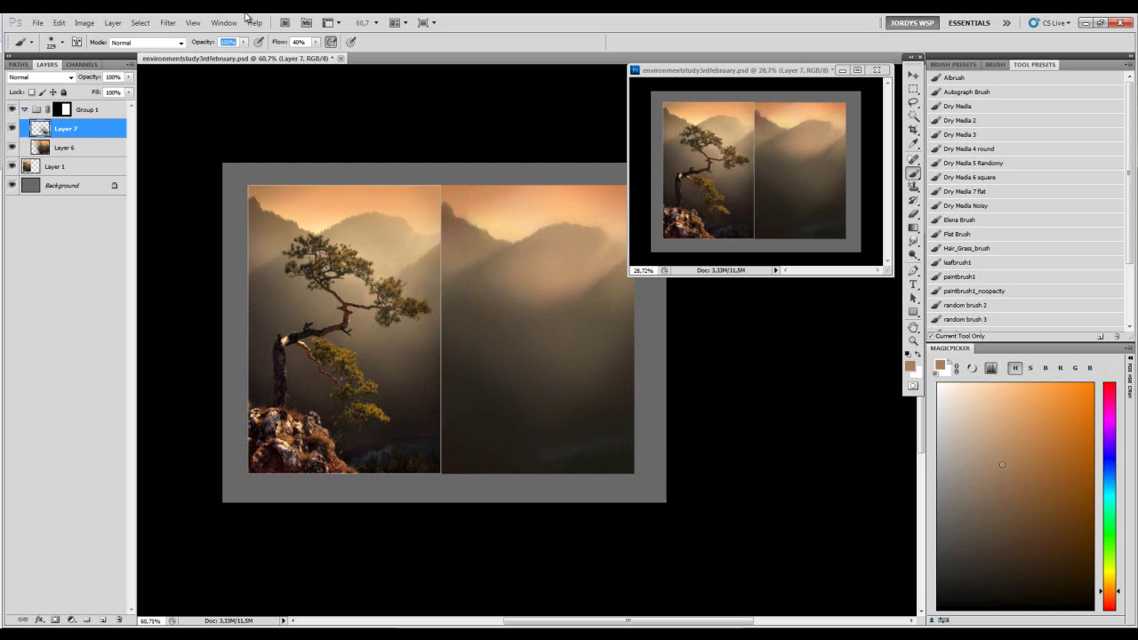
alt+click(539, 253)
key(bracketleft)
drag(486, 293, 559, 391)
key(ctrl+z)
alt+right_click(495, 311)
drag(491, 295, 564, 403)
key(ctrl+z)
drag(496, 295, 583, 415)
key(bracketleft)
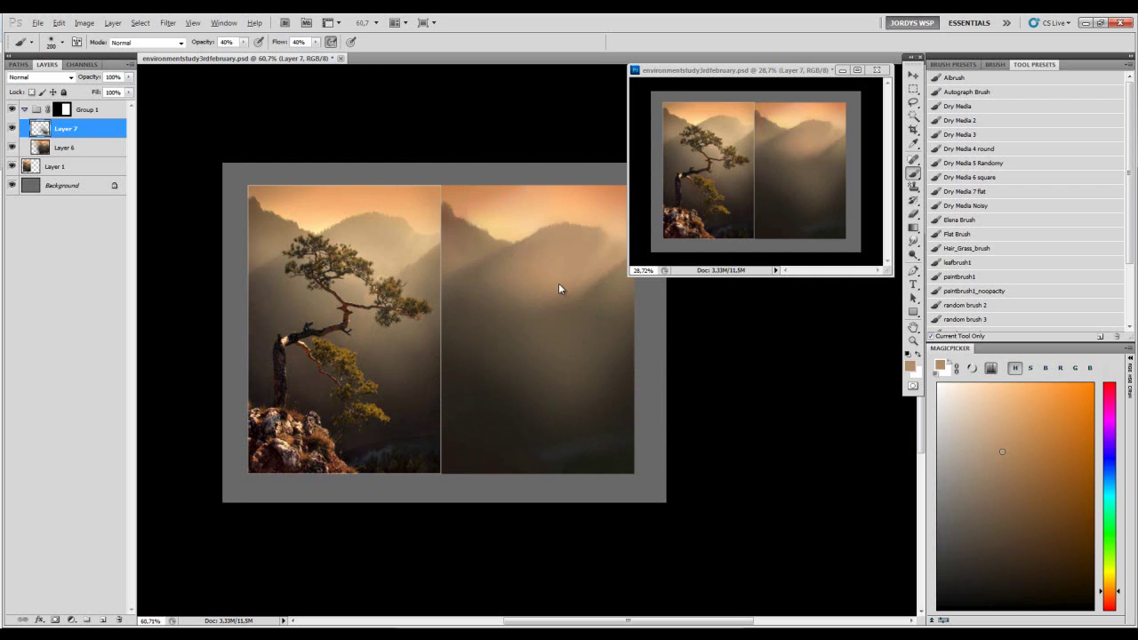
- Shift the sampled brown toward yellow and glaze it over the valley's misty slope with a very large brush
alt+click(483, 238)
key(bracketleft)
key(bracketleft)
alt+right_click(547, 348)
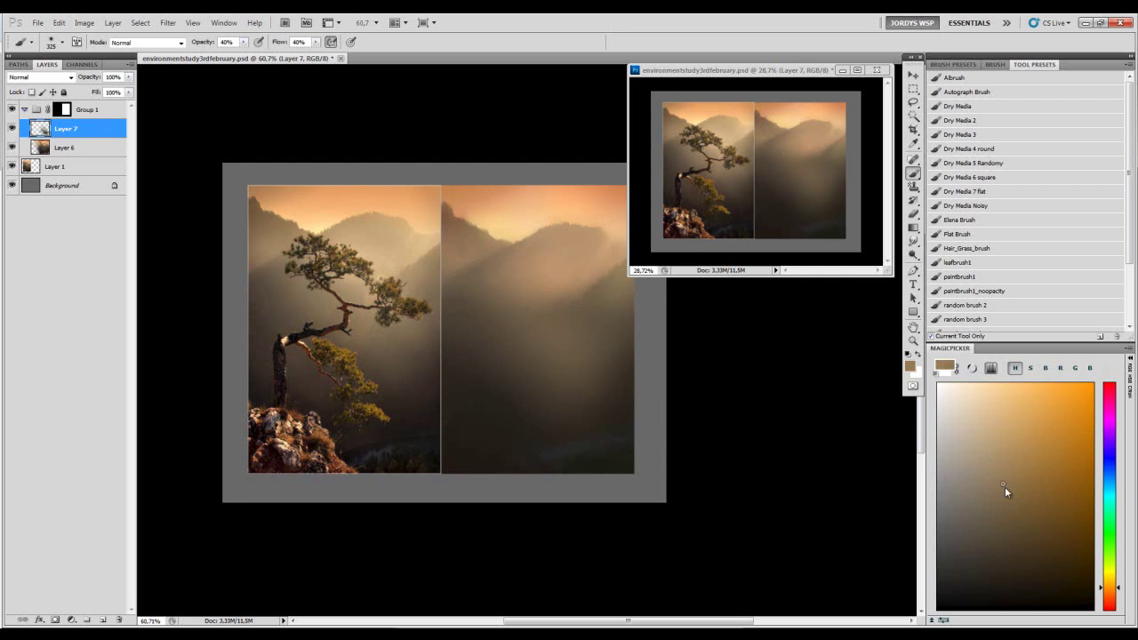
click(1113, 576)
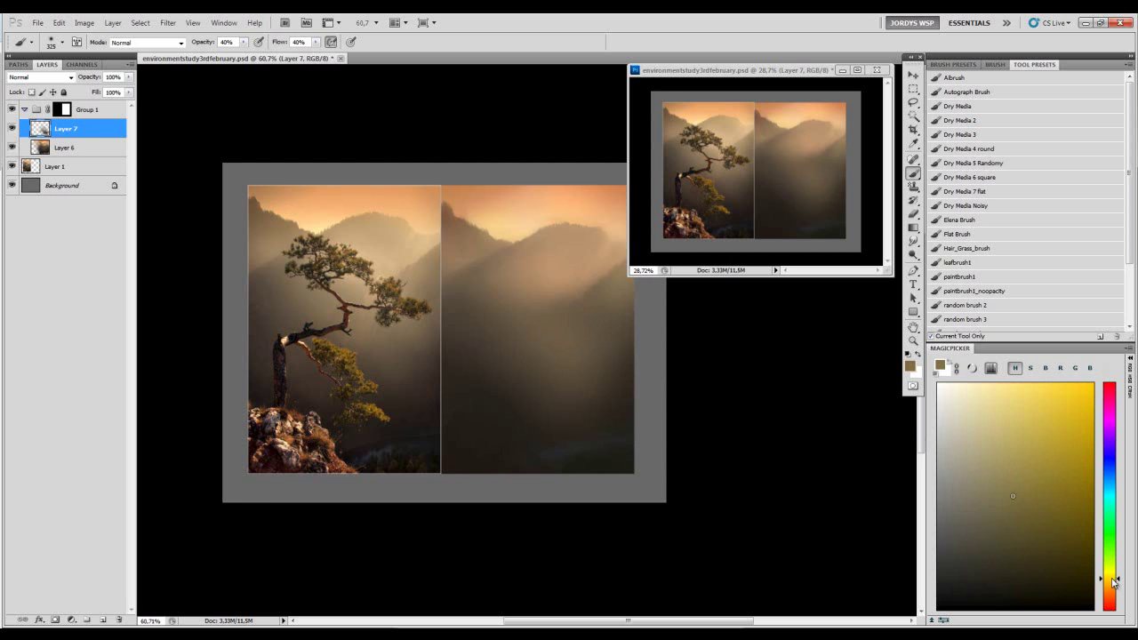
alt+right_click(595, 316)
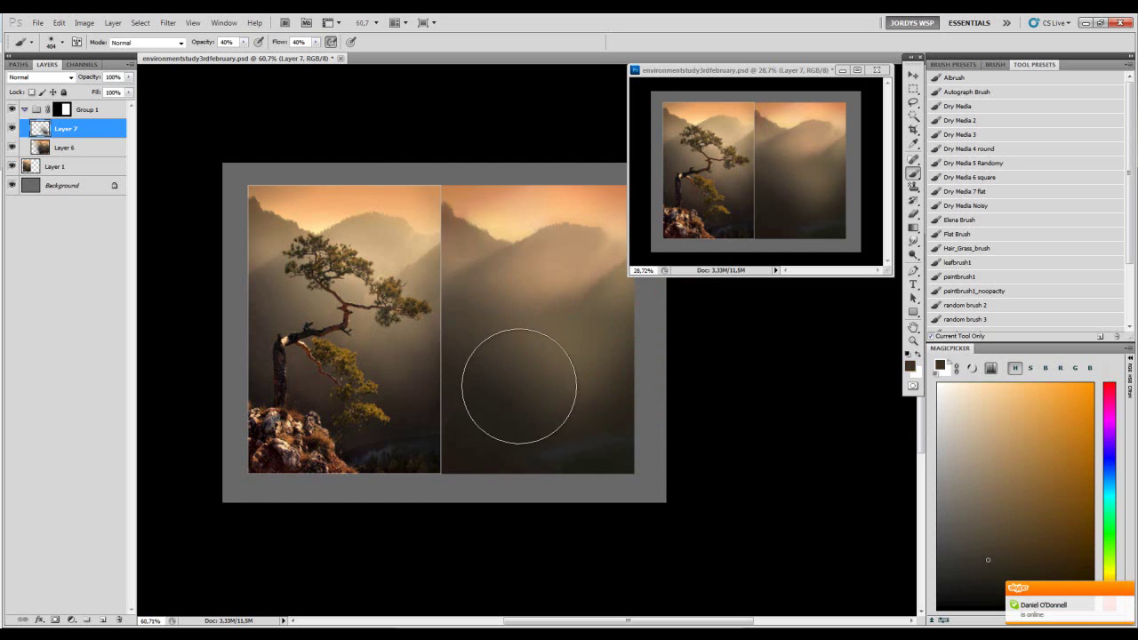
- Darken the lower valley with sampled dark browns and a large soft brush
key(bracketleft)
key(bracketleft)
key(bracketleft)
key(bracketleft)
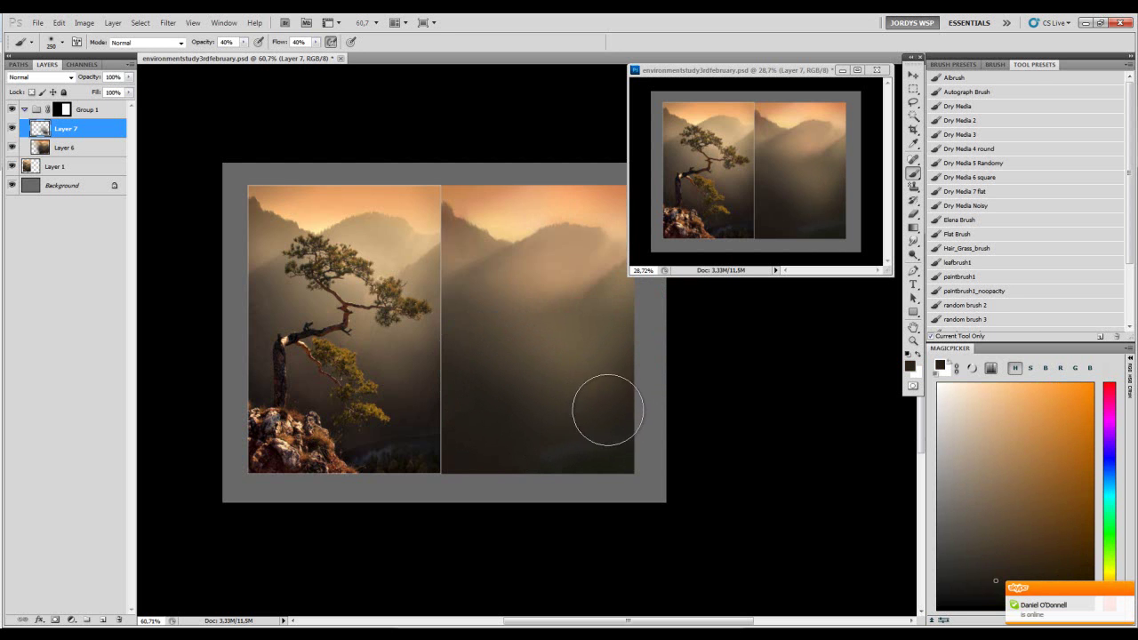
- Smooth the dark slope above the river by repeatedly sampling and blending neighbouring dark browns
ctrl+click(587, 415)
drag(553, 389, 637, 377)
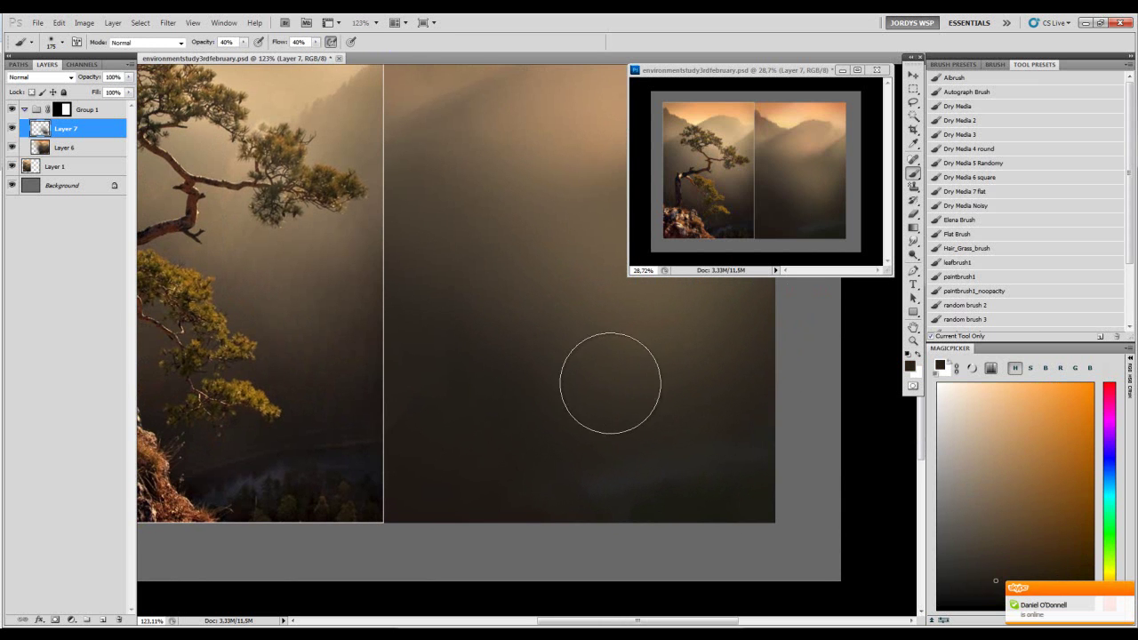
key(bracketleft)
key(bracketleft)
key(bracketleft)
key(bracketright)
key(bracketright)
key(bracketright)
drag(632, 402, 681, 401)
drag(683, 388, 703, 381)
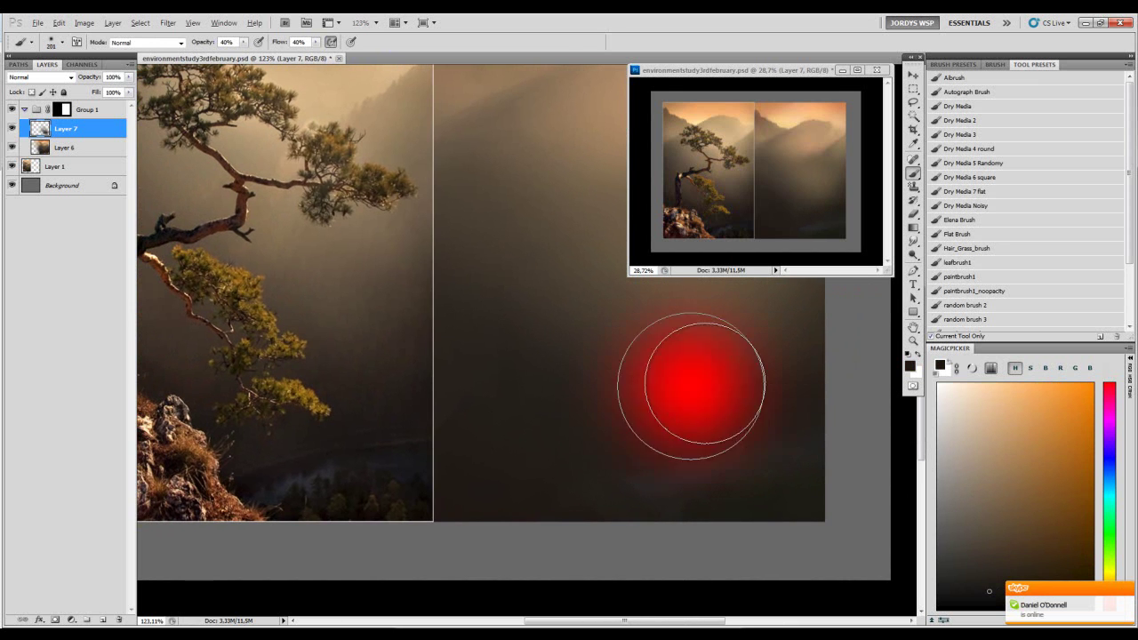
mouse_move(699, 326)
mouse_down()
mouse_move(637, 363)
mouse_move(687, 378)
mouse_move(612, 381)
mouse_up()
alt+click(687, 379)
alt+click(594, 396)
mouse_move(590, 413)
mouse_down()
mouse_move(650, 403)
mouse_move(699, 373)
mouse_up()
alt+click(613, 383)
alt+click(643, 386)
mouse_move(589, 383)
mouse_down()
mouse_move(627, 386)
mouse_move(610, 379)
mouse_up()
key([)
key([)
key([)
- Examine the reference photo's river and tree-lined bank close up in the second document window
key(ctrl+space)
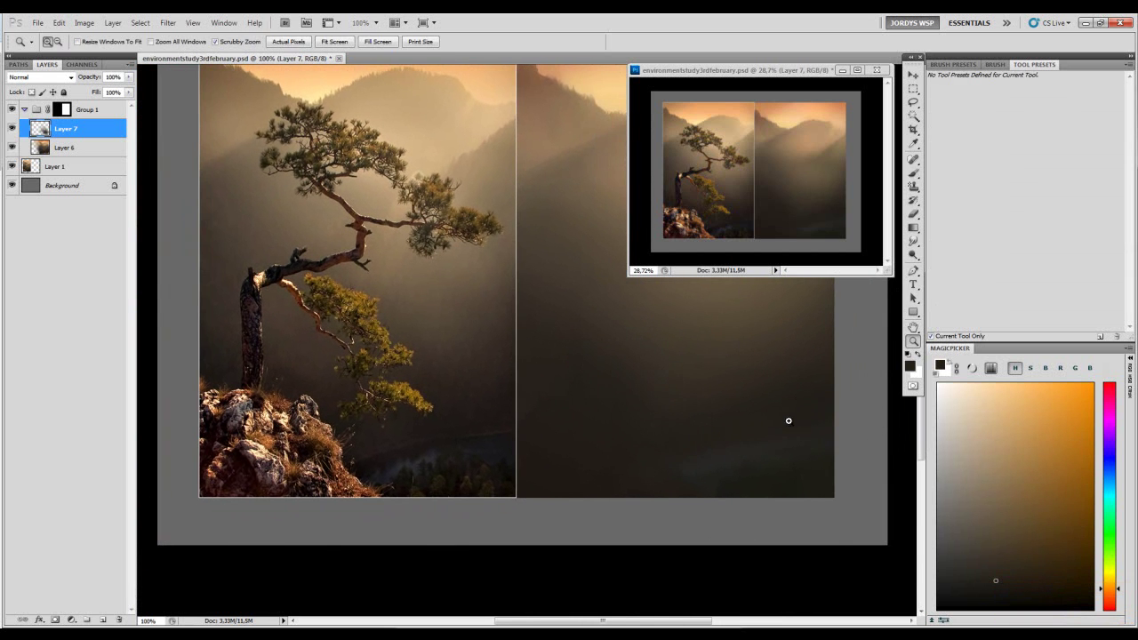
drag(787, 421, 794, 411)
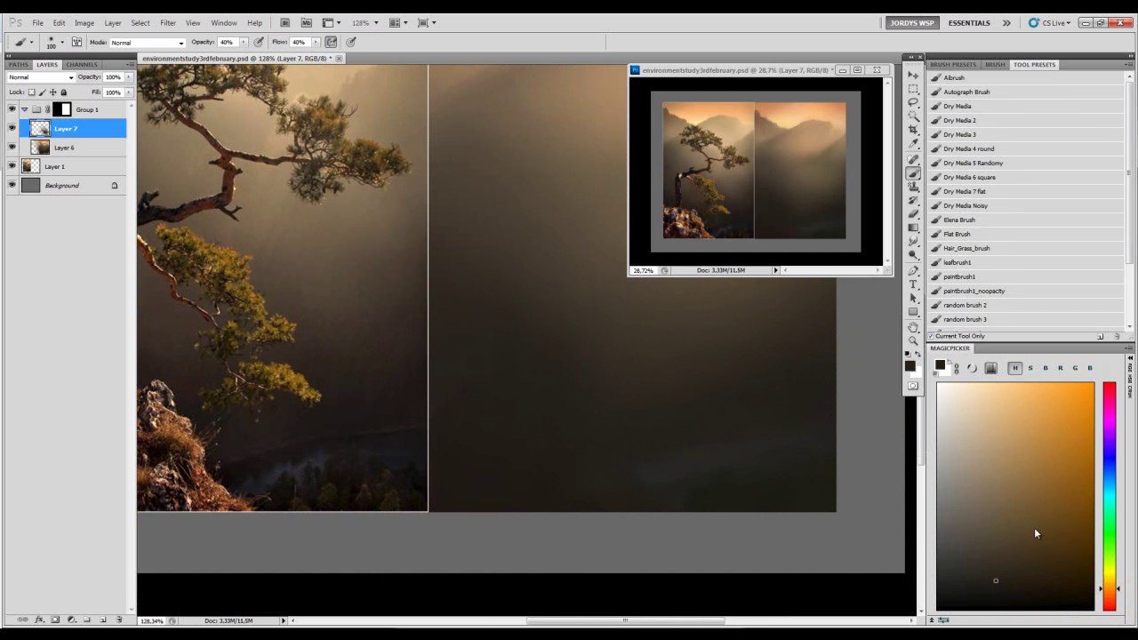
key(ctrl+space)
drag(407, 470, 580, 384)
drag(741, 219, 808, 241)
drag(734, 256, 765, 240)
drag(735, 323, 706, 340)
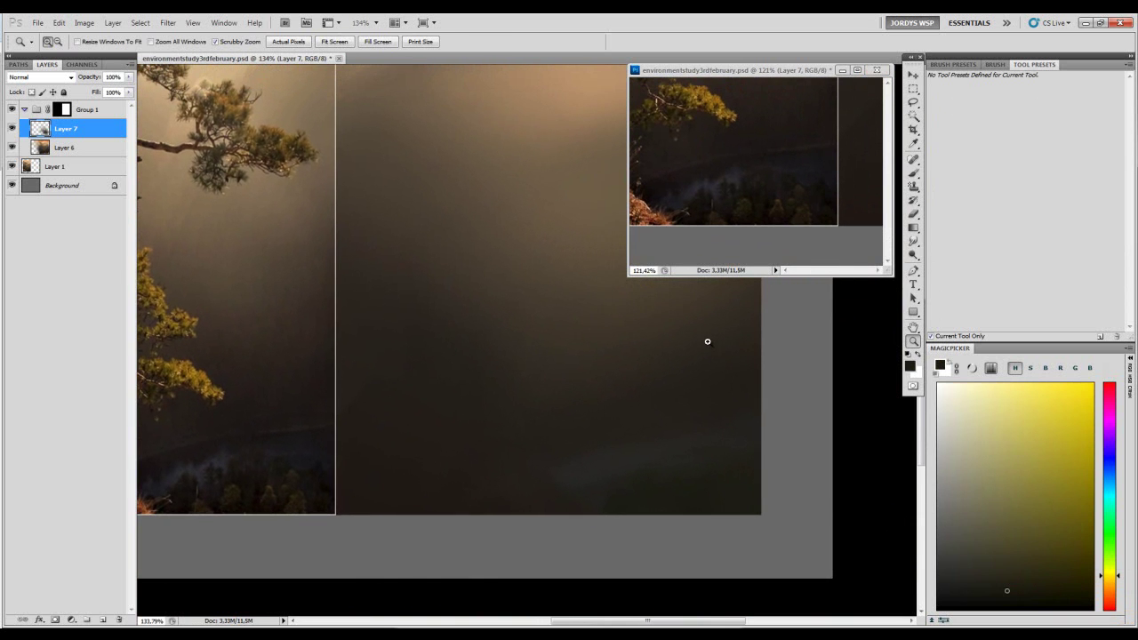
key(b)
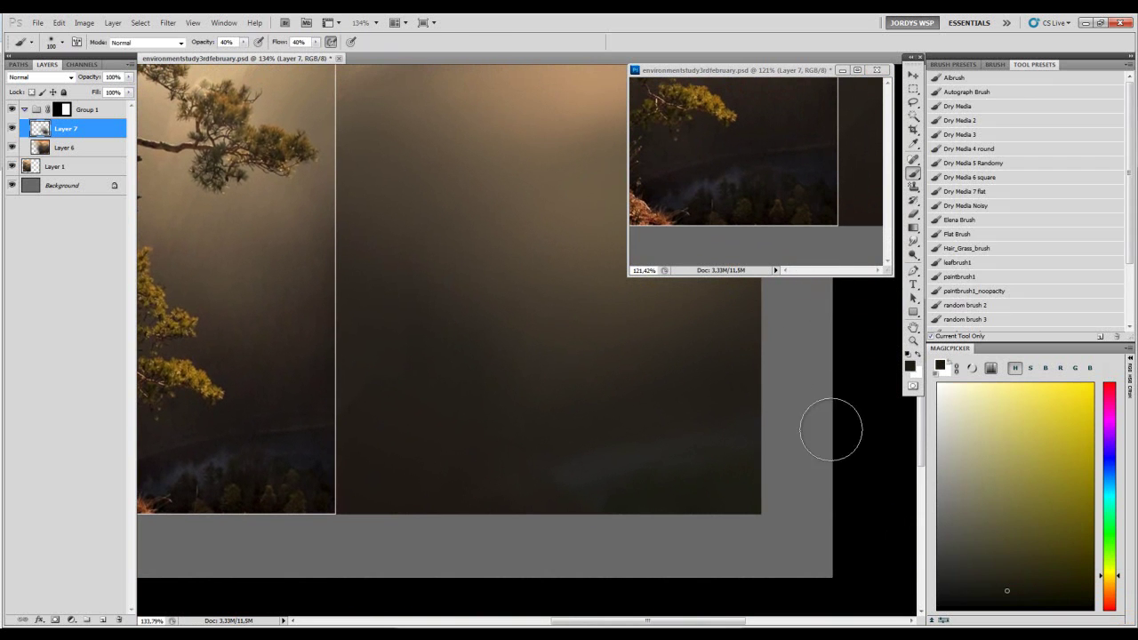
- Pick a darker near-black colour, set the brush flow to 100% and darken the right end of the river
click(1009, 599)
key(bracketleft)
key(bracketleft)
key(bracketleft)
key(bracketleft)
key(shift+0)
key(shift+1)
key(0)
mouse_move(779, 454)
mouse_down()
mouse_move(762, 466)
mouse_move(706, 448)
mouse_up()
key(bracketright)
key(bracketright)
key(bracketright)
key(bracketleft)
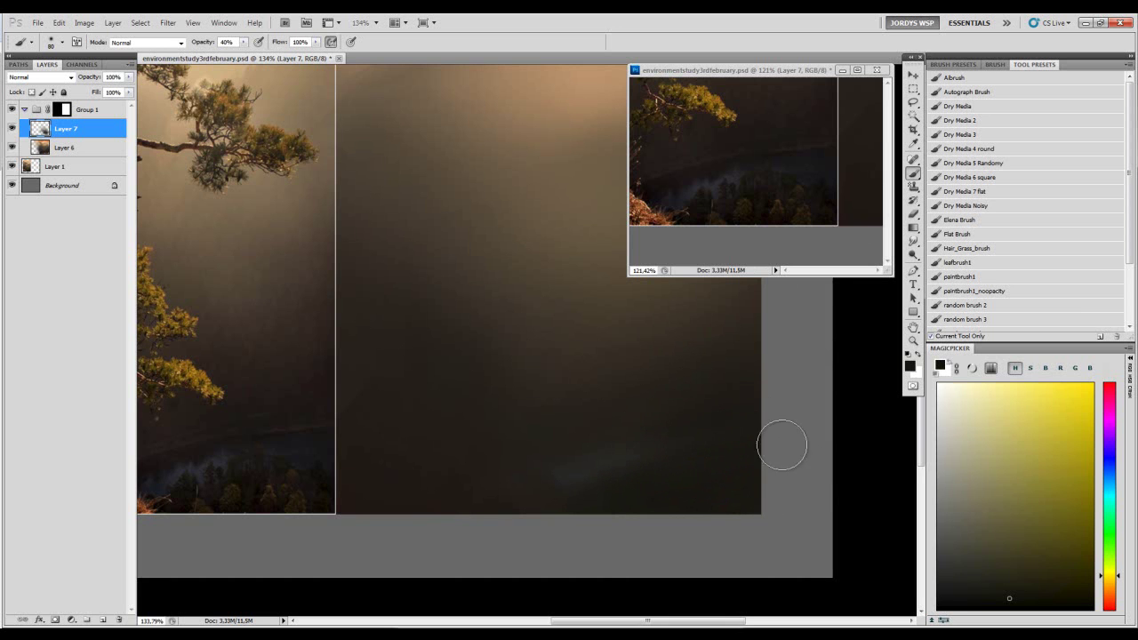
- Shift to a near-black orange hue and paint dark banks above and below the river in the lower-right corner
click(1116, 586)
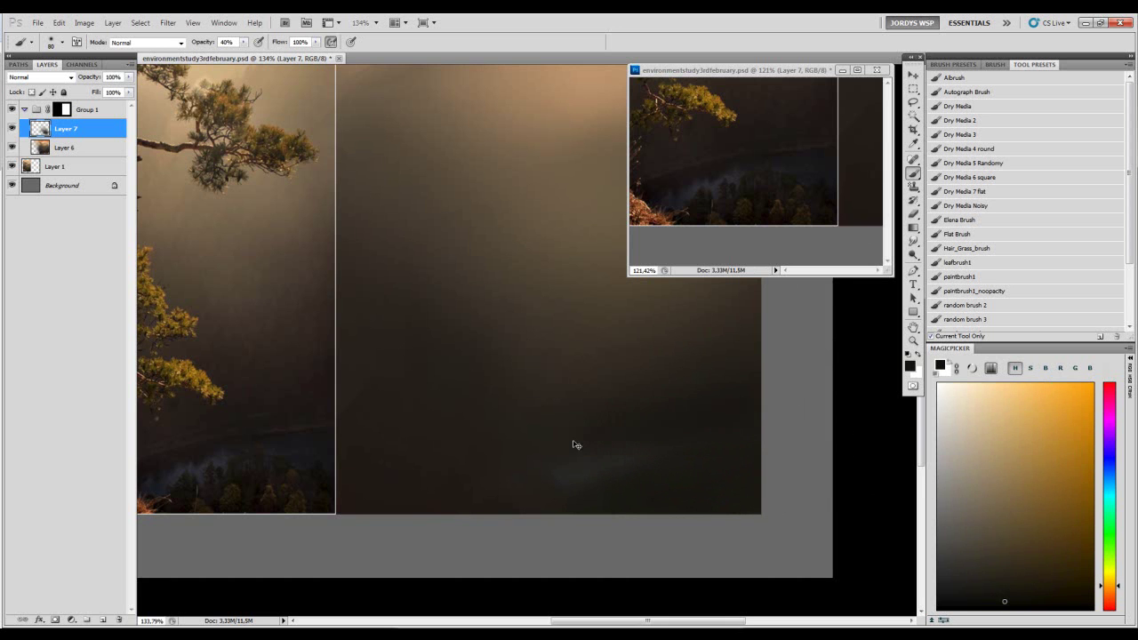
key(bracketleft)
key(bracketleft)
click(1004, 606)
mouse_move(741, 400)
mouse_down()
mouse_move(569, 444)
mouse_move(685, 476)
mouse_up()
drag(600, 497, 807, 450)
key(bracketleft)
key(bracketleft)
drag(585, 455, 672, 502)
key(bracketleft)
key(bracketleft)
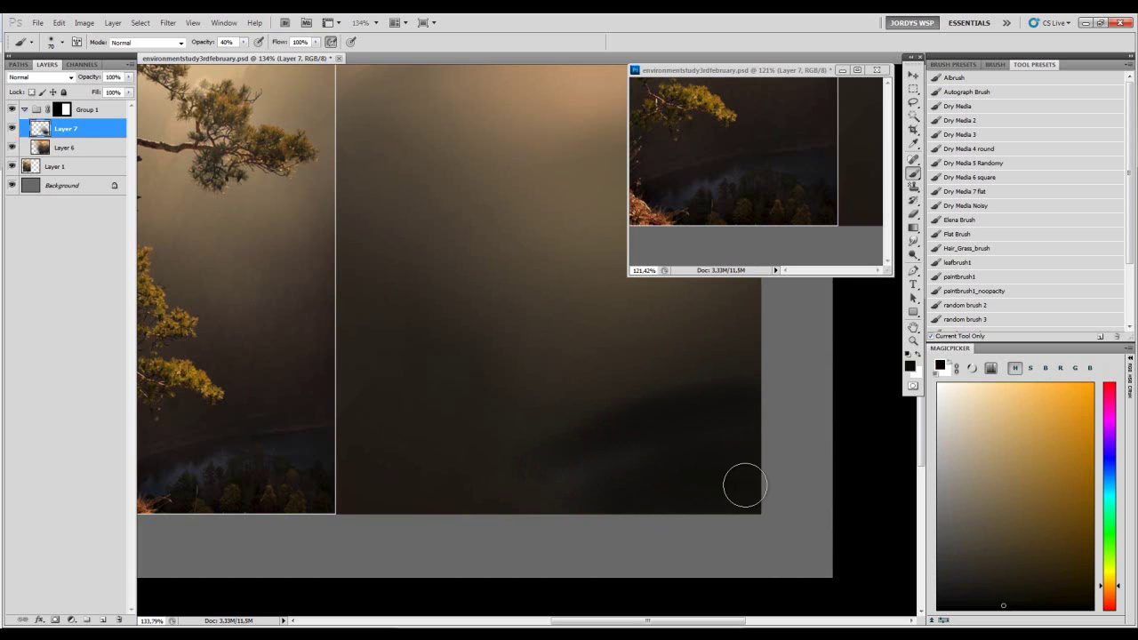
- Soften the dark river's upper edge by sampling neighbouring dark tones and stroking diagonally along it
drag(544, 442, 705, 391)
alt+click(593, 404)
drag(594, 405, 775, 379)
alt+click(551, 439)
drag(552, 439, 745, 379)
drag(553, 418, 720, 373)
- Sample the brown slope above the river, enlarge the brush to 190 and blend the slope into the dark area
alt+click(600, 368)
key(bracketright)
key(bracketright)
key(bracketright)
key(bracketright)
key(bracketright)
key(bracketright)
key(bracketright)
key(bracketright)
key(bracketright)
key(bracketright)
key(bracketright)
key(bracketright)
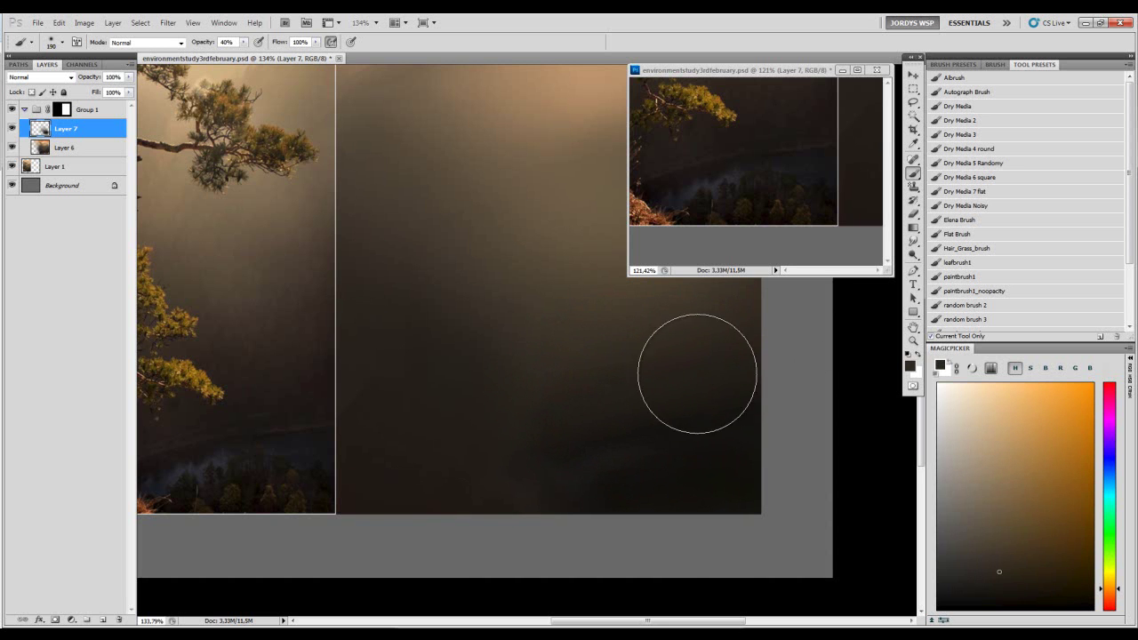
- Blend the river's left end into the slope with browns sampled around it
alt+click(620, 361)
key(bracketleft)
mouse_move(537, 410)
mouse_down()
mouse_move(588, 394)
mouse_move(513, 422)
mouse_up()
alt+click(553, 410)
key(alt)
alt+click(525, 427)
key(bracketleft)
alt+click(594, 343)
key(bracketleft)
alt+click(601, 341)
- Reduce the brush size, sample the river, pick a darker near-black orange hue and darken the river area
key(bracketleft)
key(bracketleft)
key(bracketleft)
key(bracketleft)
key(bracketleft)
key(bracketleft)
key(bracketleft)
key(bracketleft)
key(bracketleft)
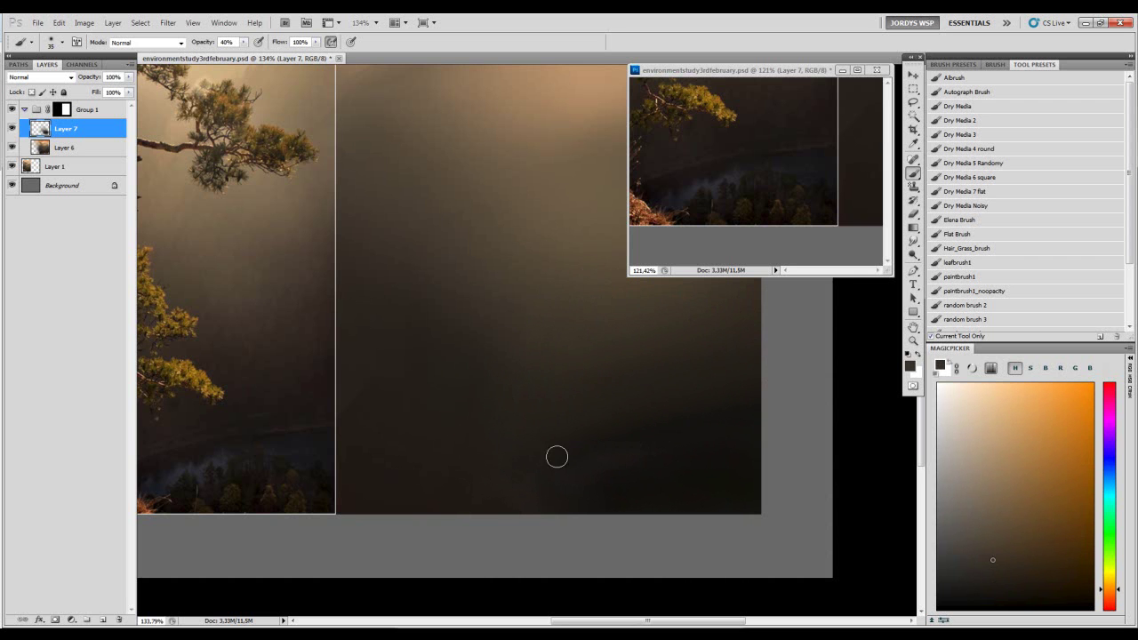
alt+click(608, 441)
key(bracketleft)
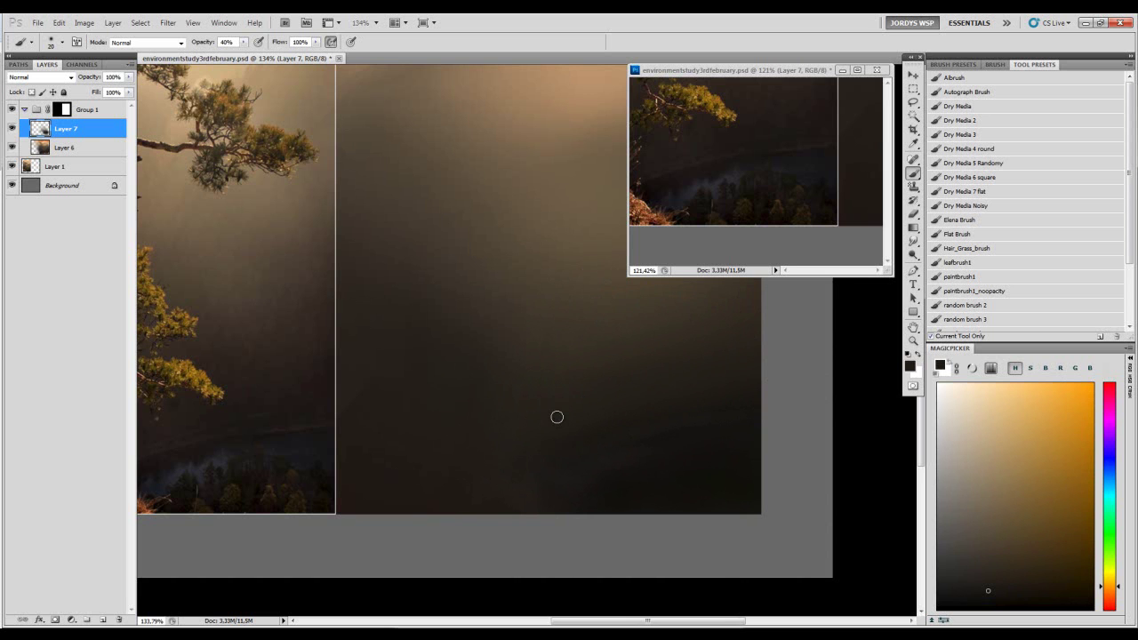
click(994, 597)
drag(655, 436, 651, 434)
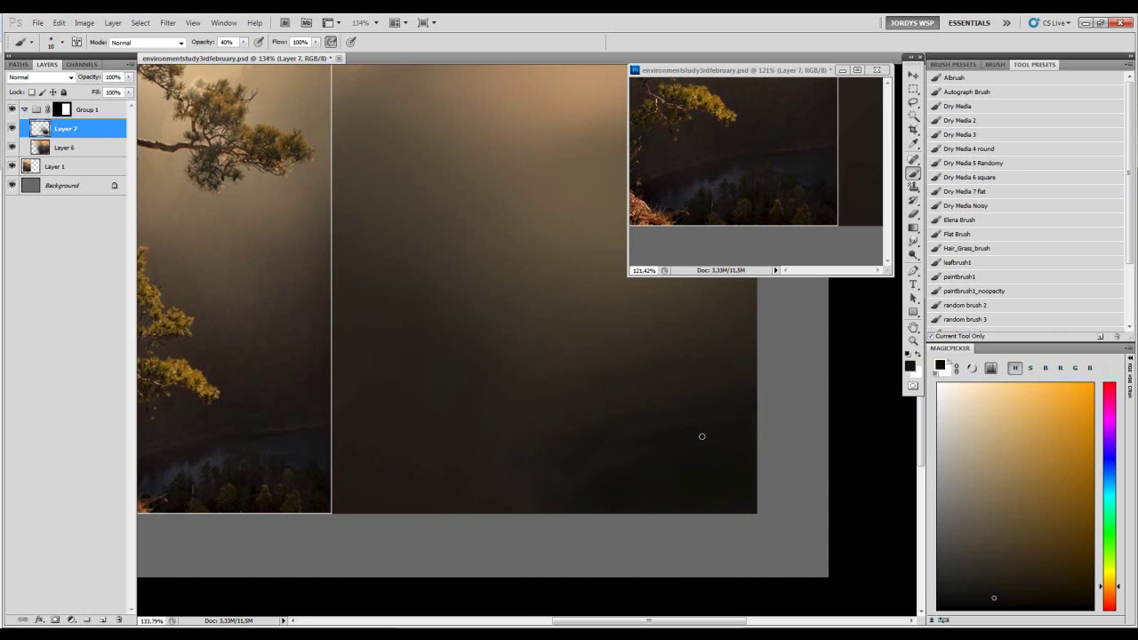
drag(1110, 488, 1109, 472)
click(989, 513)
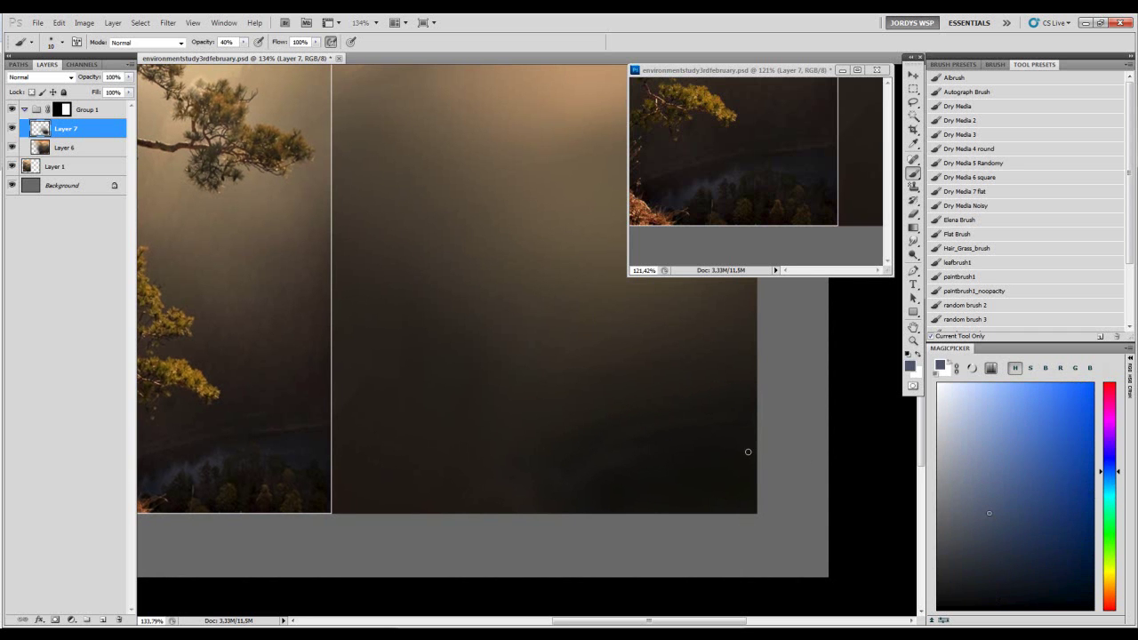
key(ctrl+z)
click(980, 539)
mouse_move(615, 464)
mouse_down()
mouse_move(642, 450)
mouse_move(560, 477)
mouse_move(651, 446)
mouse_up()
key(ctrl+z)
key(bracketright)
key(bracketright)
key(bracketright)
key(ctrl+z)
click(987, 556)
key(ctrl+z)
key(ctrl+z)
key(bracketleft)
key(bracketleft)
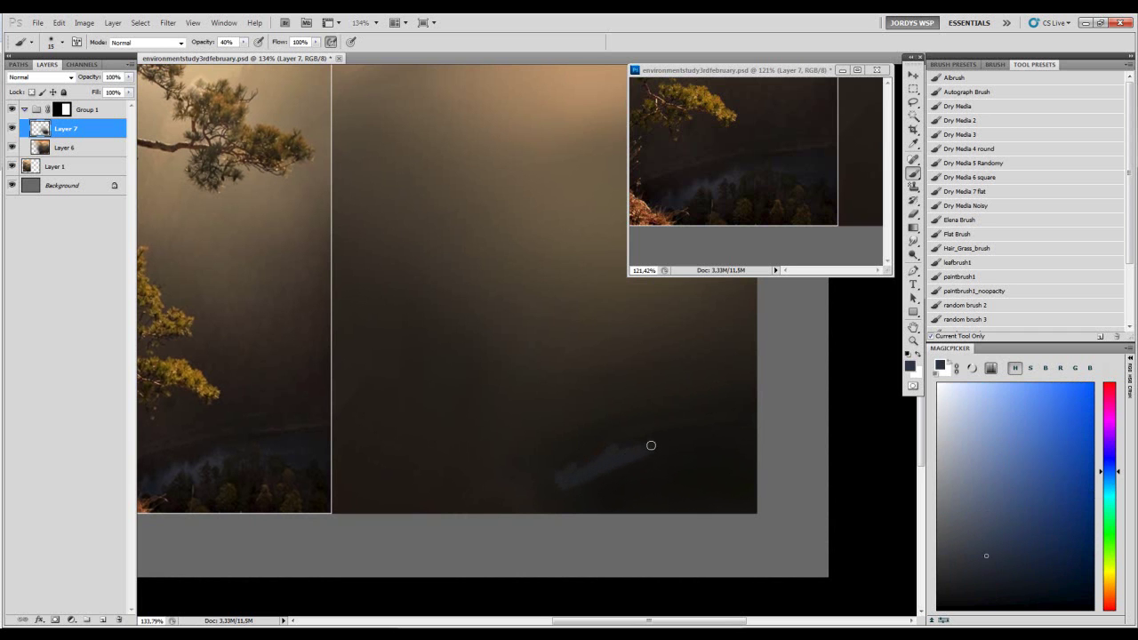
key(ctrl+z)
- Pick a very dark blue and paint a thin diagonal river streak in the painting's lower-right corner
click(996, 570)
click(671, 436)
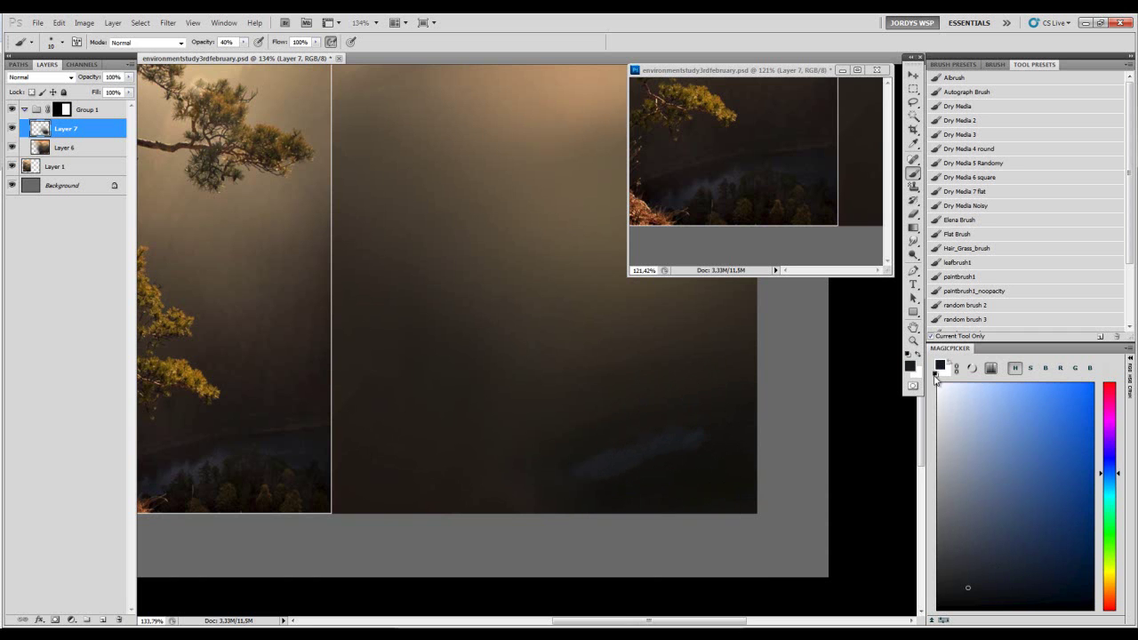
click(622, 457)
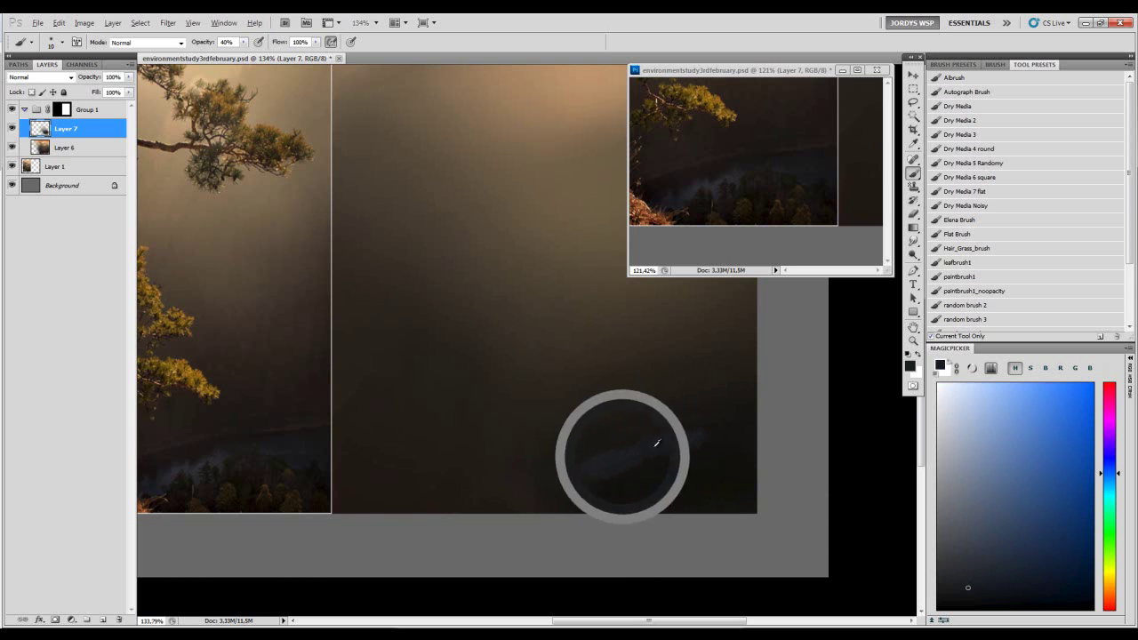
- Sample the near-black bank, shift its hue towards orange-red and darken the bank around the blue river streak
alt+click(570, 472)
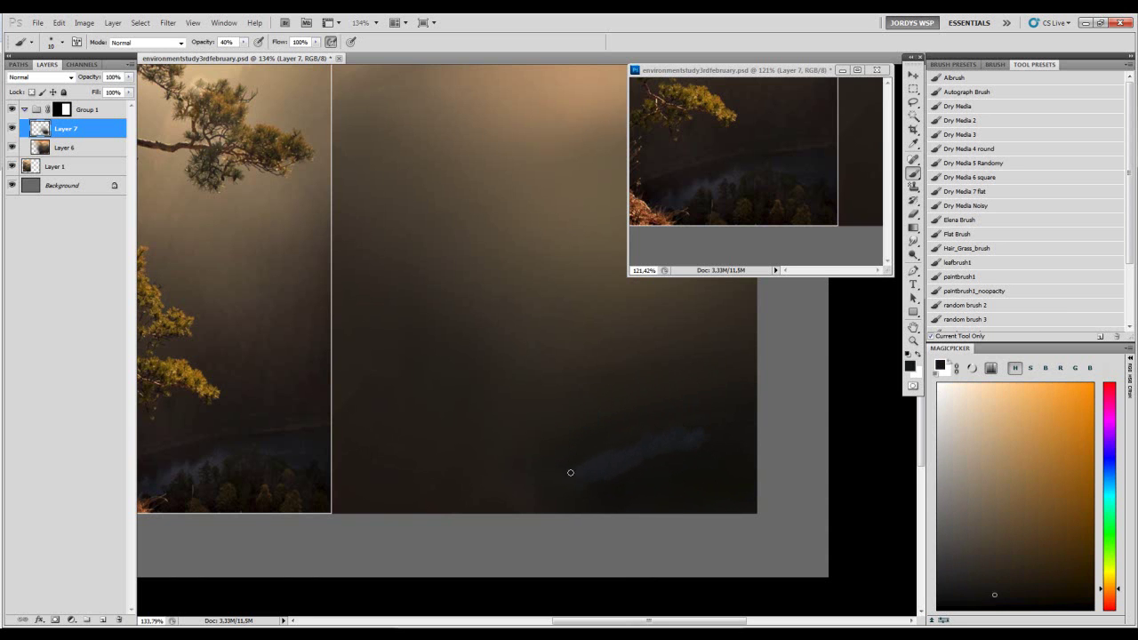
alt+click(588, 447)
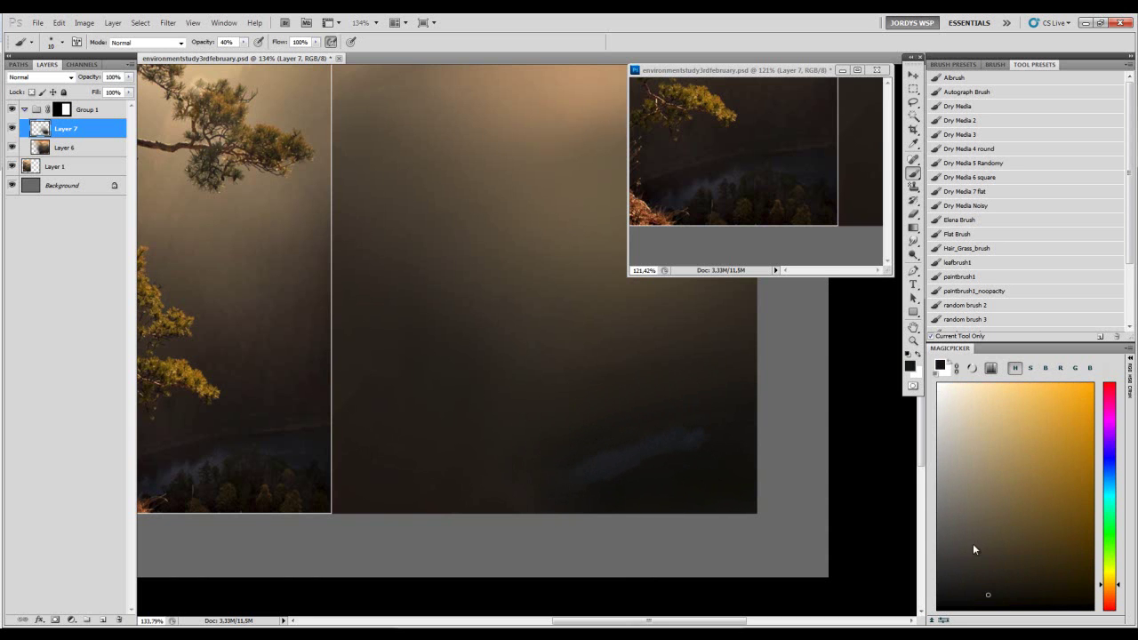
click(1110, 601)
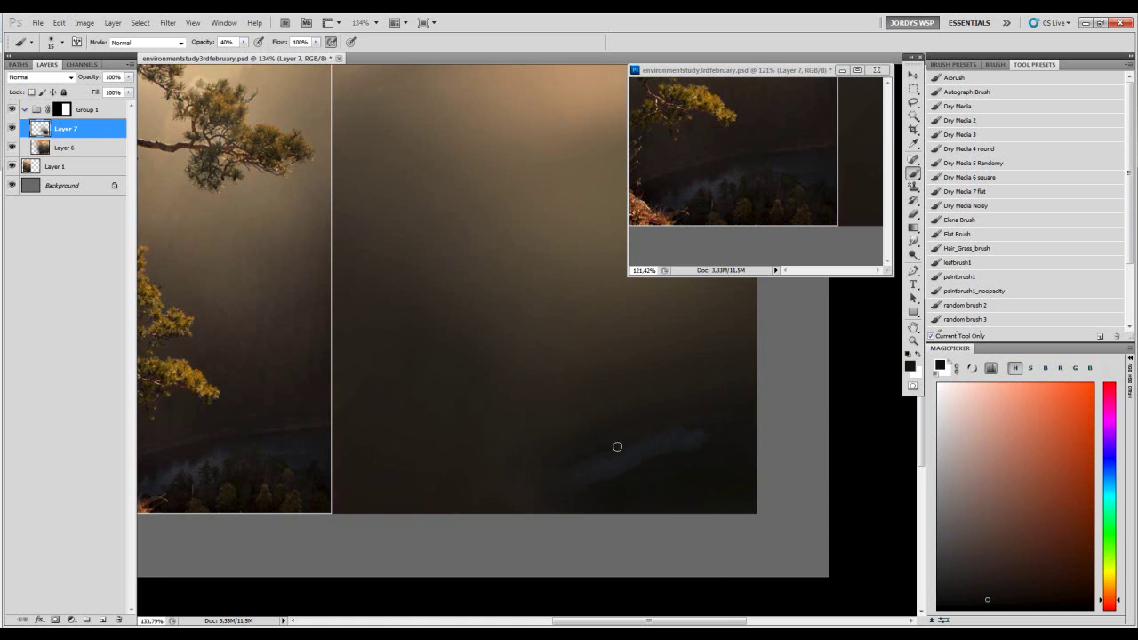
key(bracketright)
key(bracketright)
mouse_move(667, 429)
mouse_down()
mouse_move(560, 466)
mouse_move(679, 415)
mouse_move(560, 457)
mouse_move(656, 417)
mouse_move(754, 411)
mouse_move(726, 384)
mouse_move(789, 414)
mouse_up()
- Blend the river's right end with dark tones sampled from the slope, the water and the lower bank
alt+click(728, 383)
alt+click(691, 435)
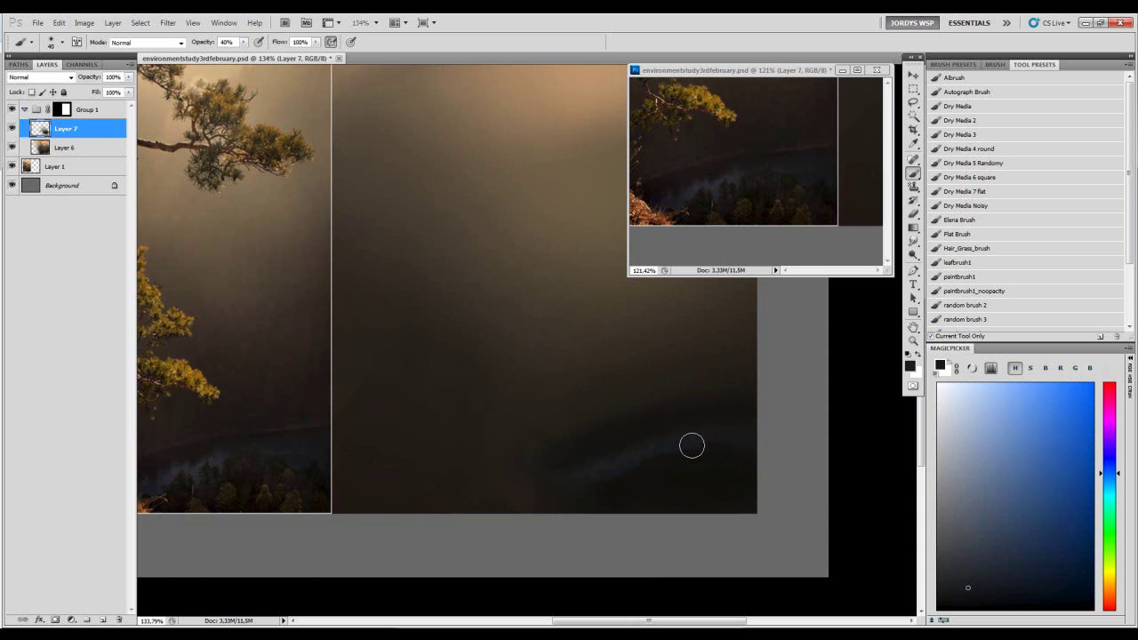
alt+click(740, 473)
mouse_move(715, 454)
mouse_down()
mouse_move(575, 502)
mouse_move(665, 462)
mouse_up()
- Check the whole composition, sample the river colour, shift it to a dark violet-blue and paint over the river
key(z)
drag(672, 437, 606, 463)
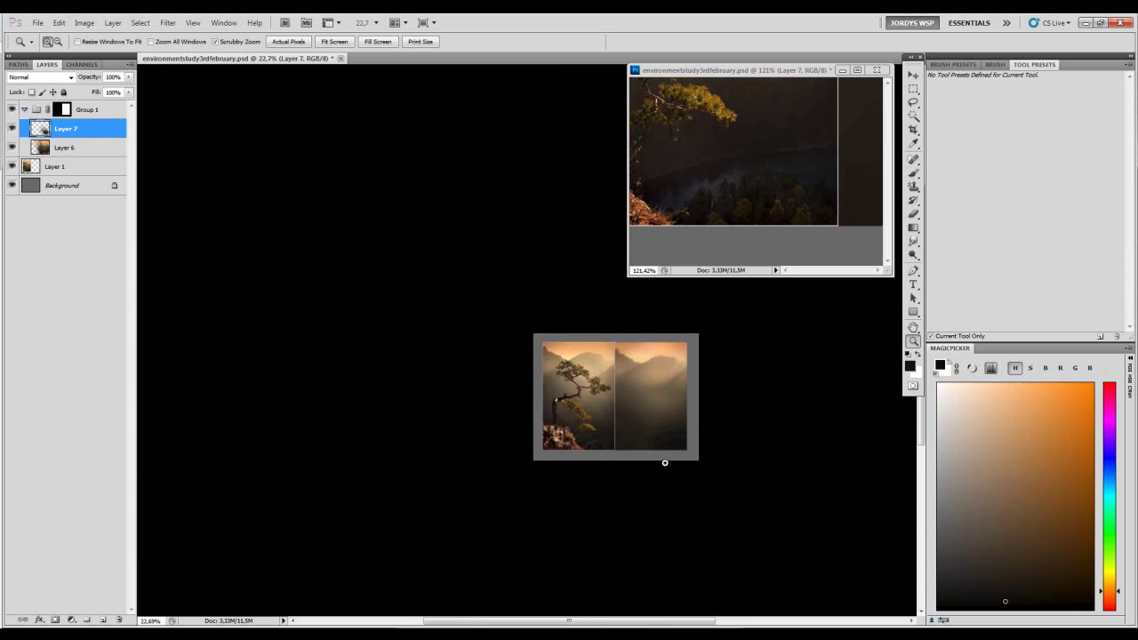
click(665, 462)
key(b)
alt+click(699, 400)
alt+click(699, 400)
drag(700, 409, 741, 389)
key(bracketleft)
key(bracketleft)
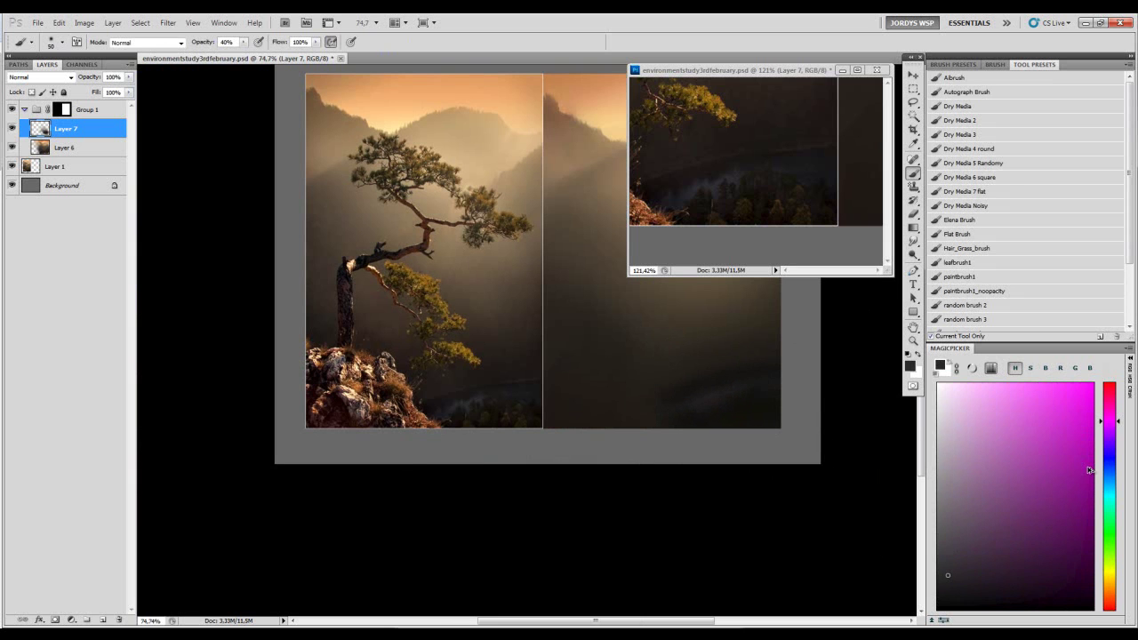
click(1110, 444)
key(bracketleft)
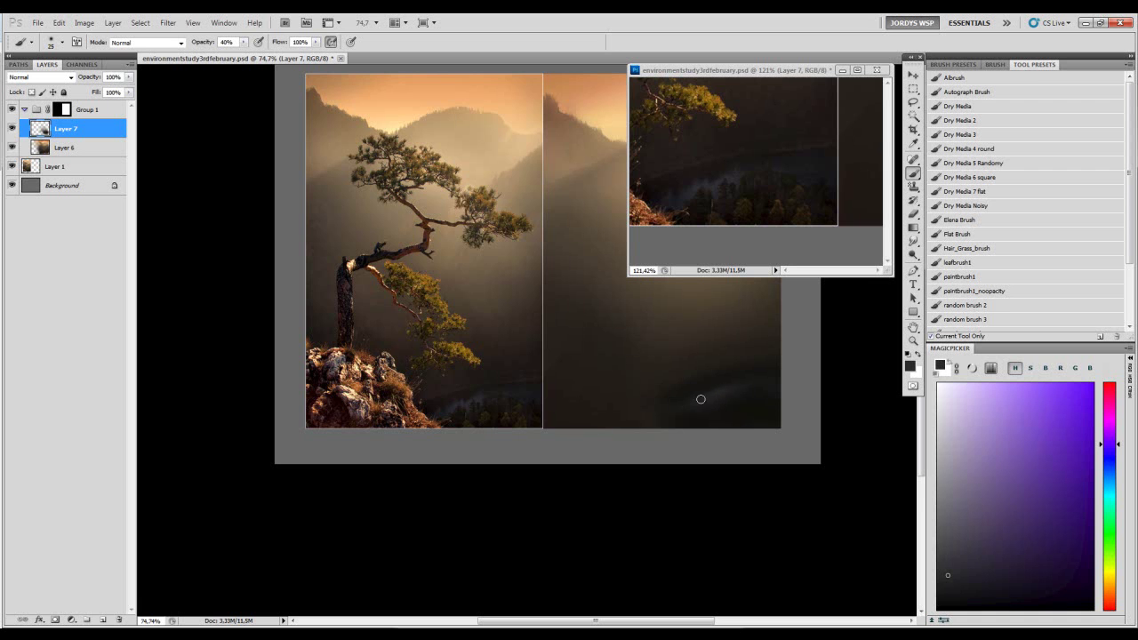
- Compare the painting with the reference at several zooms, pick a dark pure blue and tint the river
key(z)
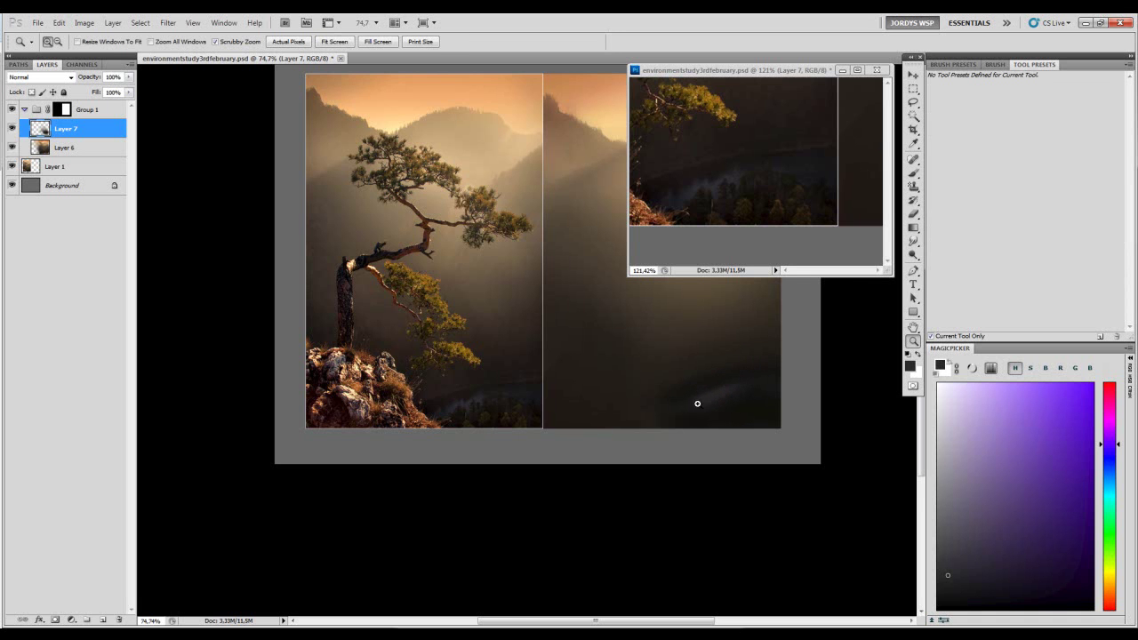
click(697, 404)
alt+click(709, 416)
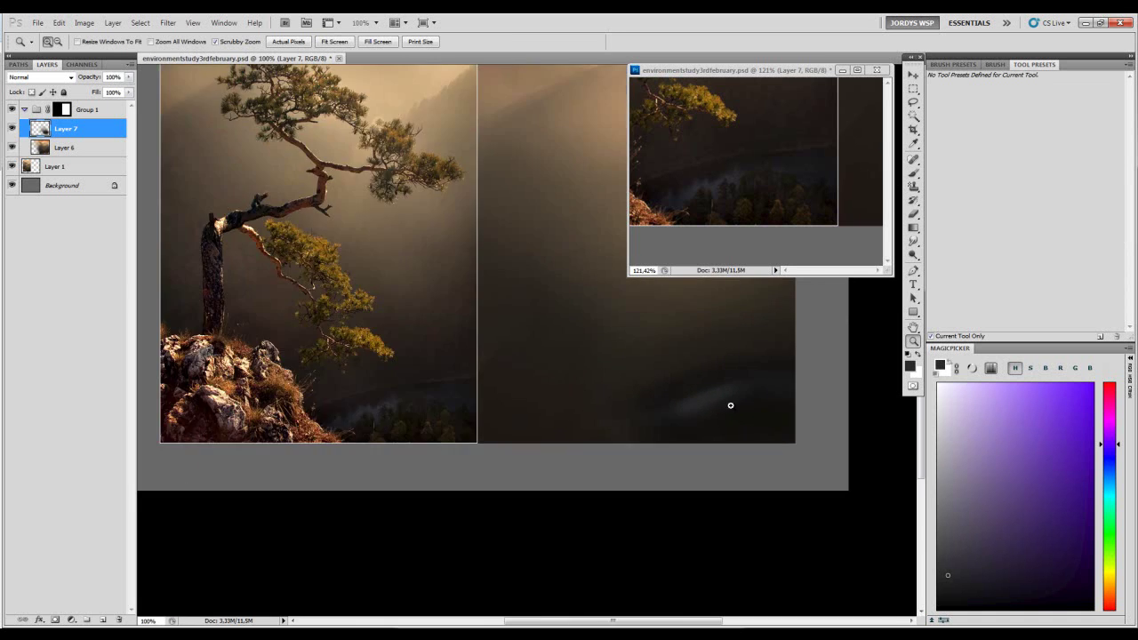
alt+click(723, 402)
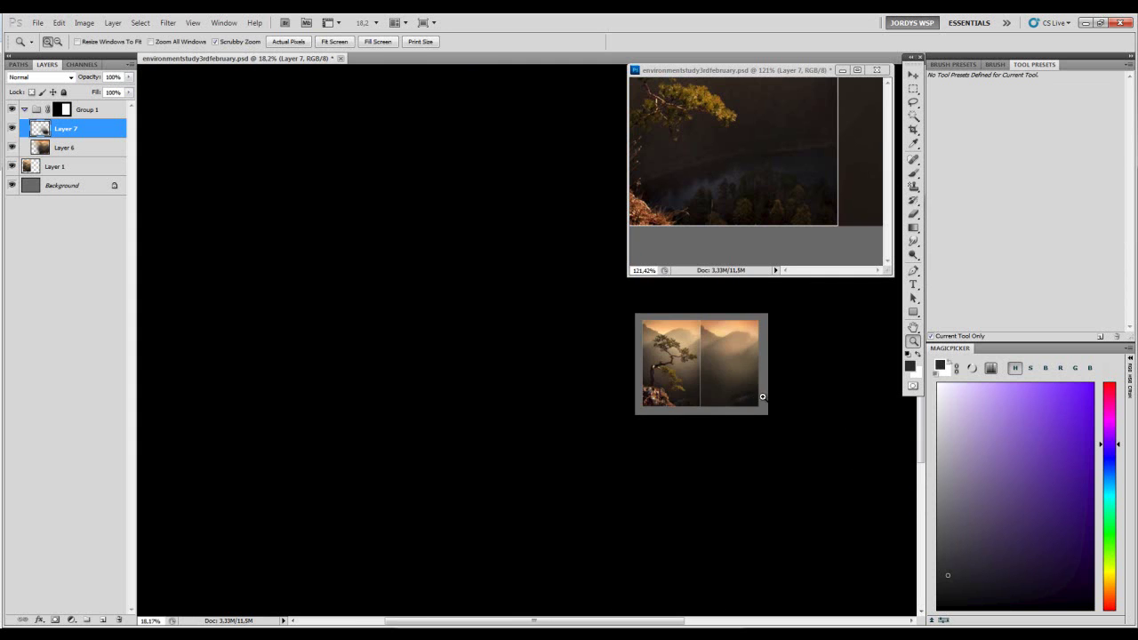
key(ctrl+plus)
key(ctrl+plus)
key(ctrl+plus)
key(ctrl+plus)
key(b)
click(1112, 451)
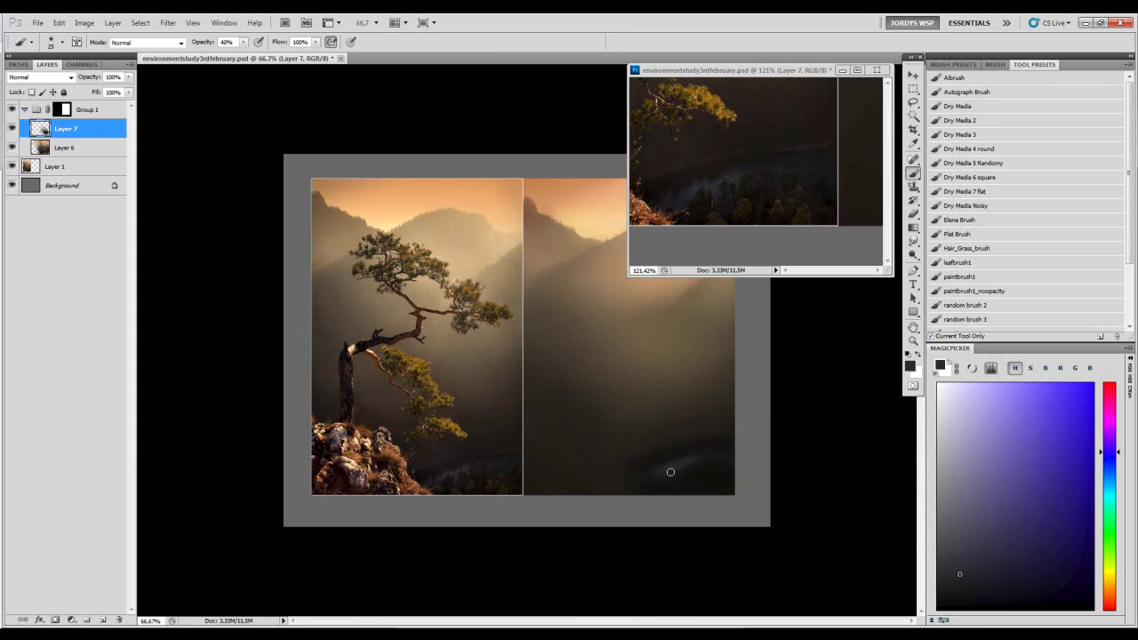
key(bracketright)
key(bracketright)
click(1109, 459)
click(971, 572)
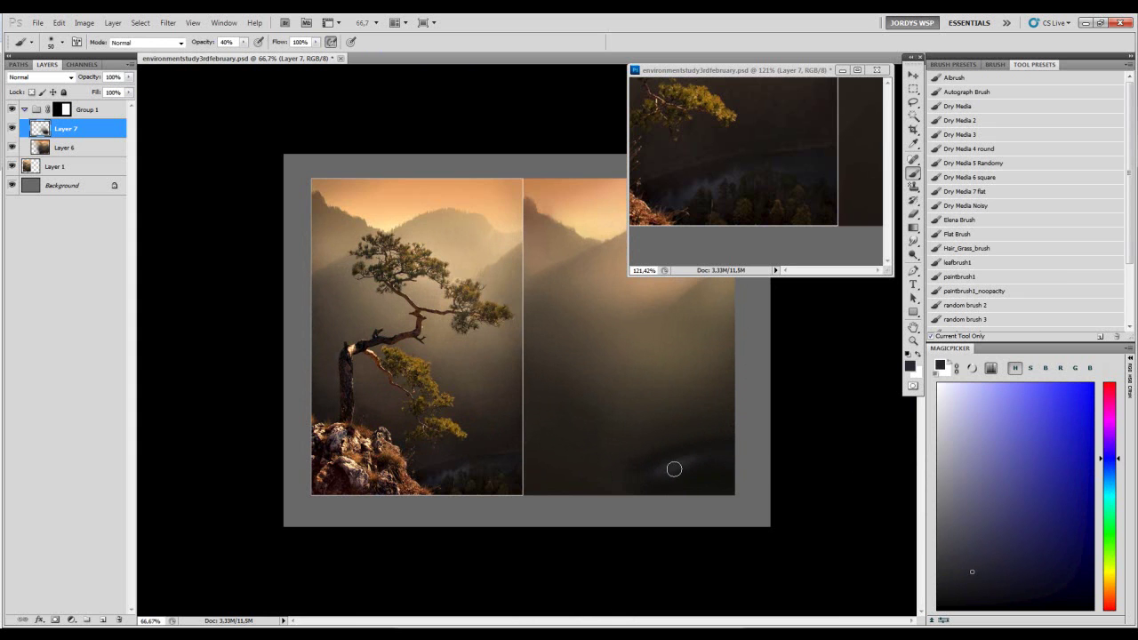
- Sample the right part of the river, pick a very dark blue and extend the water with varying brush sizes
key(bracketleft)
alt+click(706, 454)
click(979, 585)
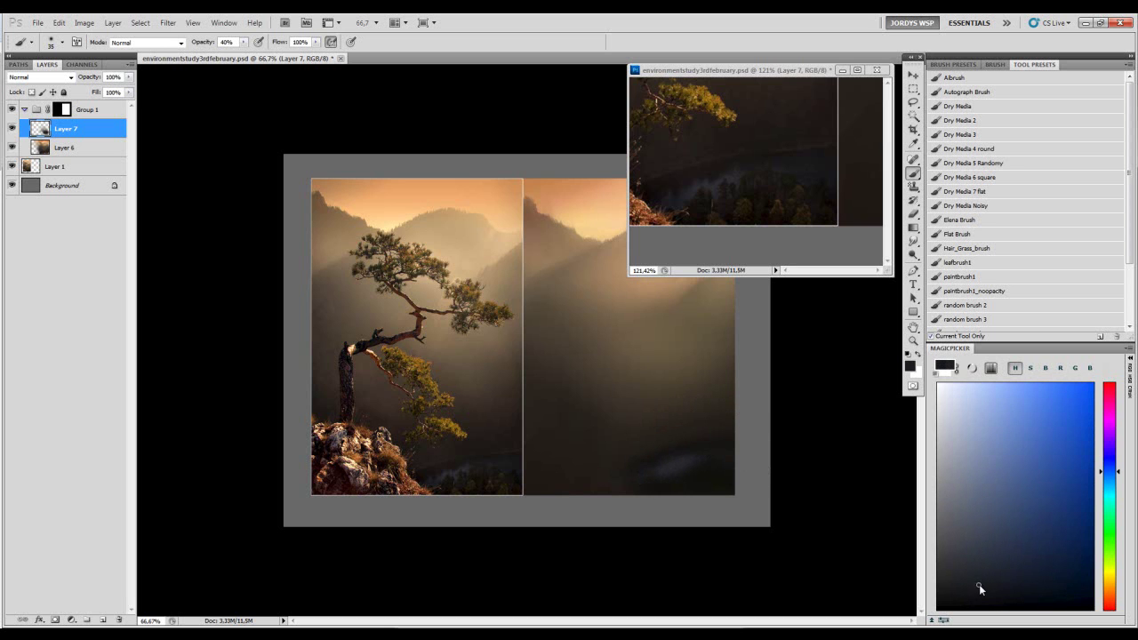
key(bracketright)
key(bracketright)
key(bracketright)
key(bracketleft)
key(bracketleft)
- Soften the river's lower and left edges with sampled near-black bank tones and the river's dark blue
alt+click(703, 465)
key(bracketleft)
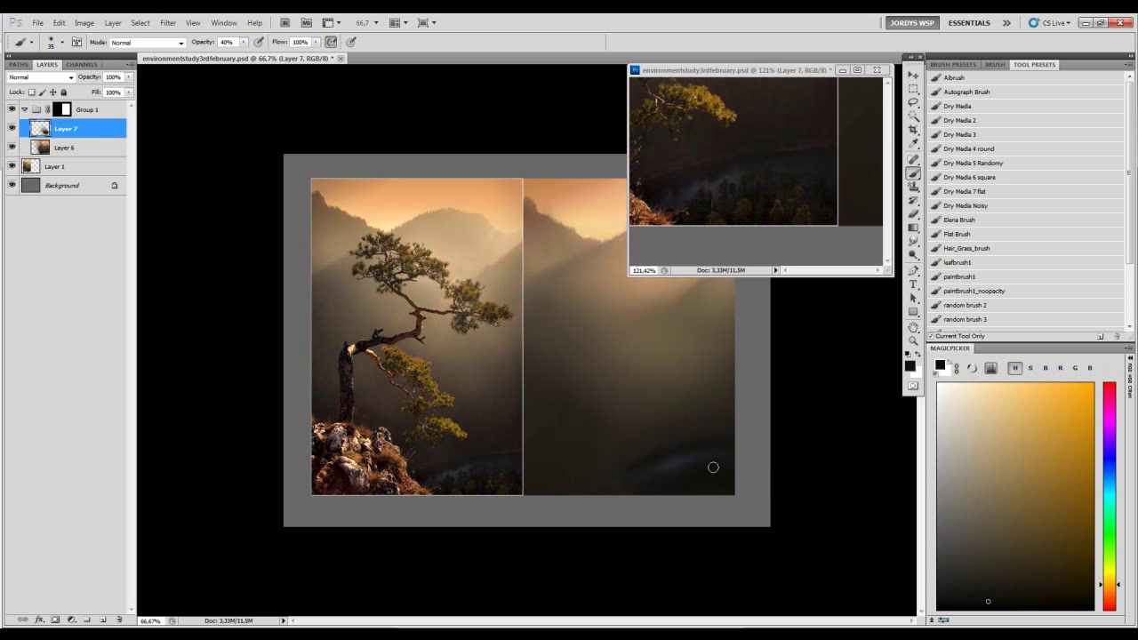
alt+click(628, 469)
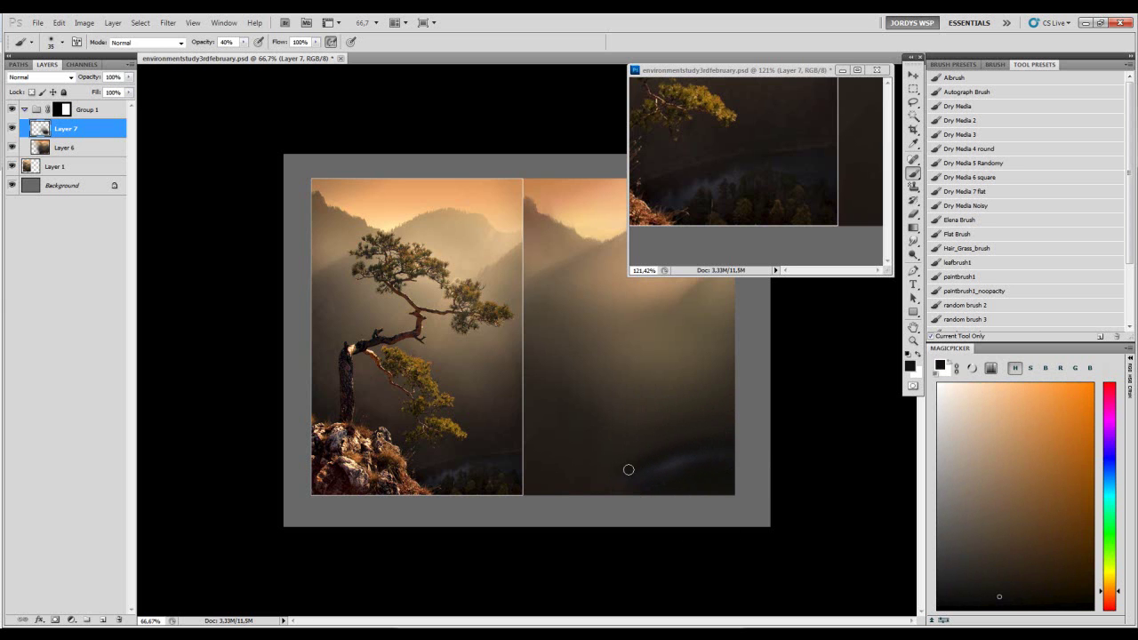
key(bracketright)
key(bracketright)
alt+click(642, 473)
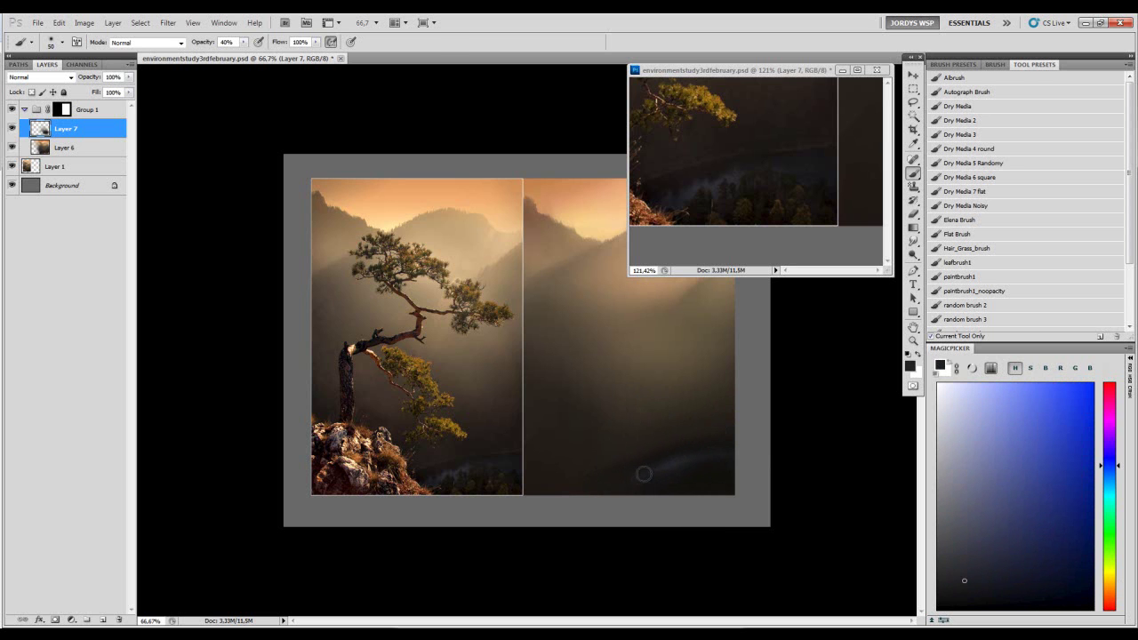
- Choose the Dry Media 6 square brush preset and paint small marks on the lower riverbank with sampled near-blacks at size 10
key(z)
mouse_move(670, 445)
mouse_down()
mouse_move(587, 480)
mouse_move(610, 391)
mouse_move(624, 423)
mouse_move(682, 432)
mouse_move(659, 423)
mouse_move(654, 457)
mouse_up()
key(b)
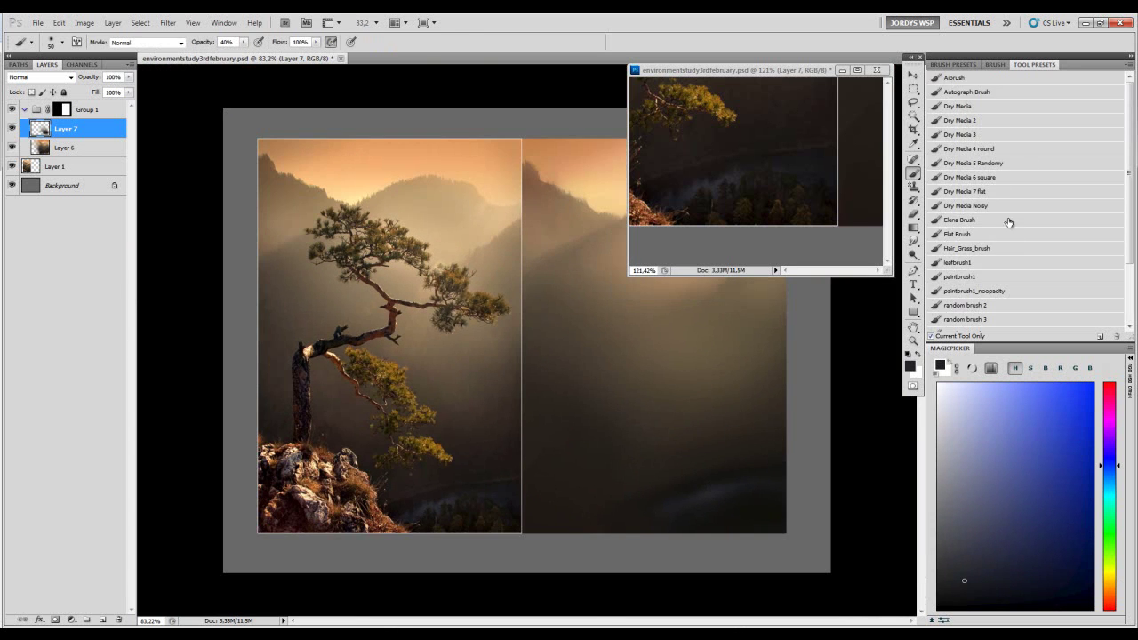
click(988, 180)
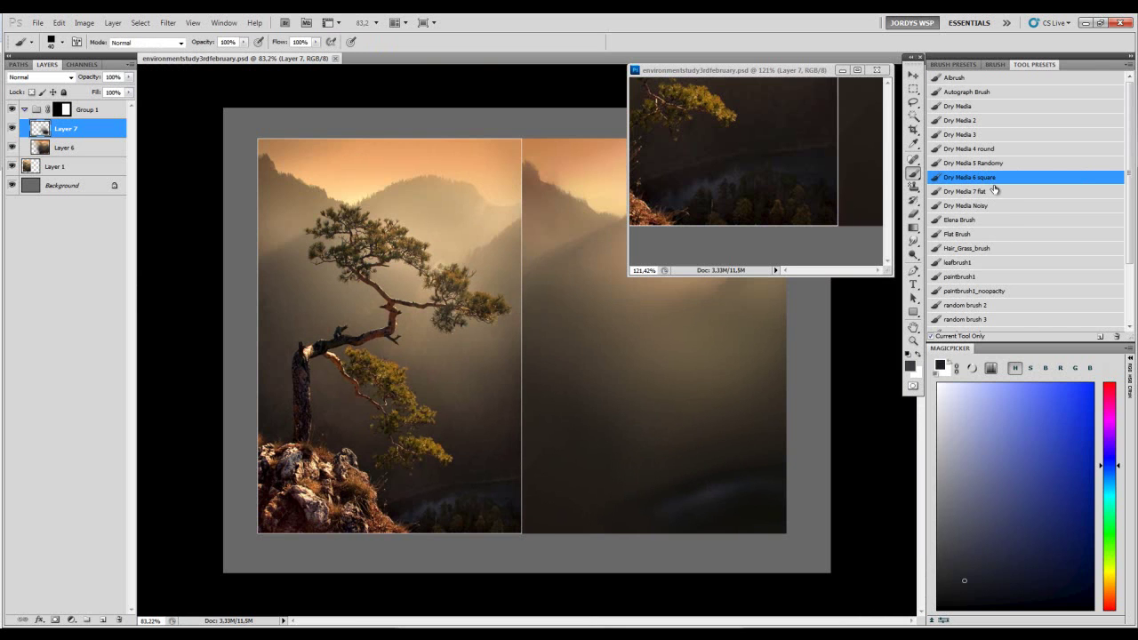
alt+click(693, 512)
drag(698, 508, 699, 510)
key([)
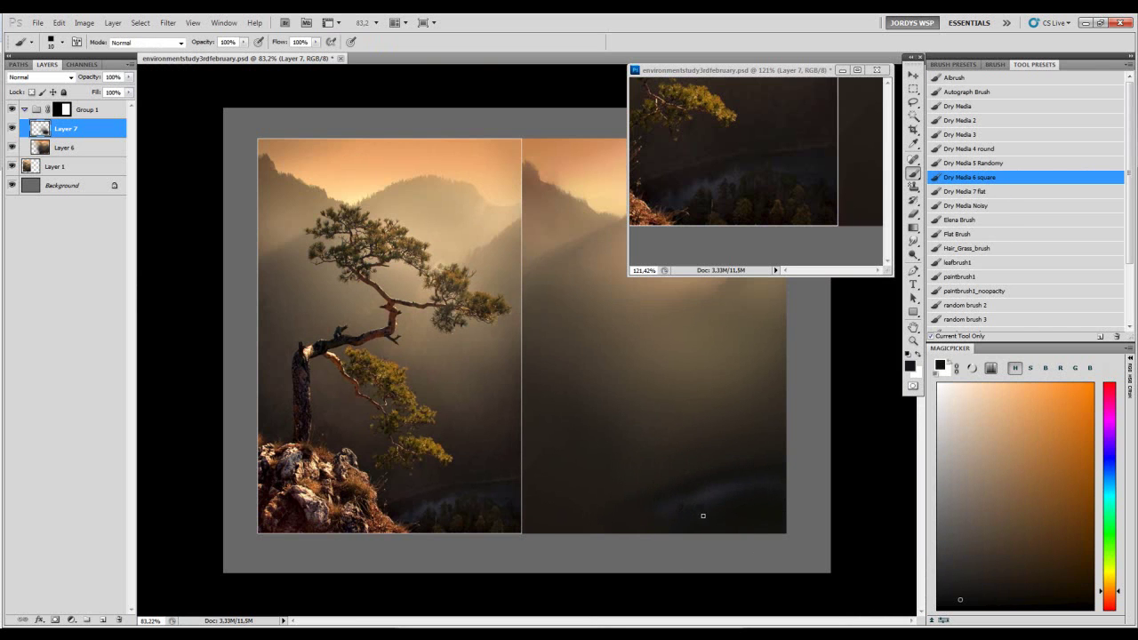
alt+click(716, 512)
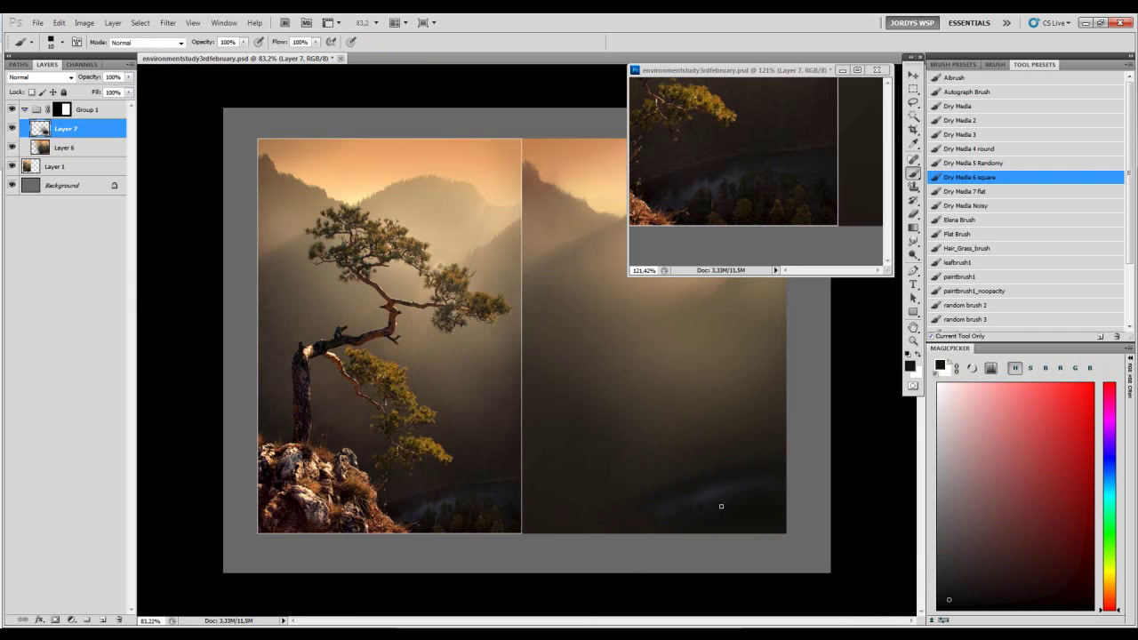
- Paint rough dark treetop shapes along the lower bank at the river's right side, resampling nearby darks
alt+click(720, 485)
alt+click(715, 494)
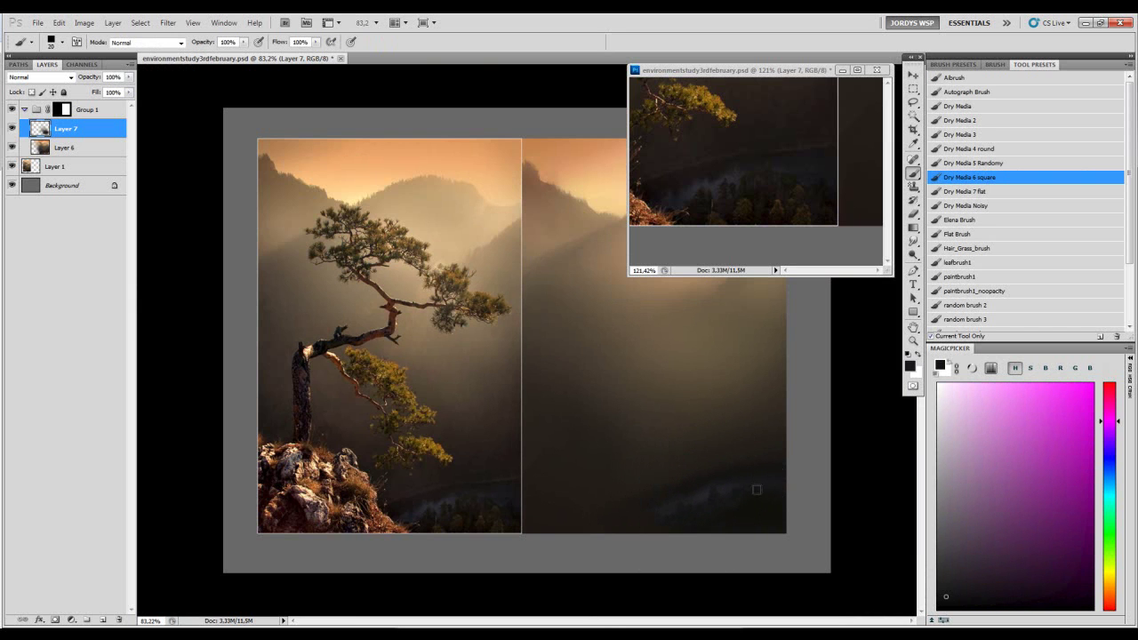
alt+click(758, 496)
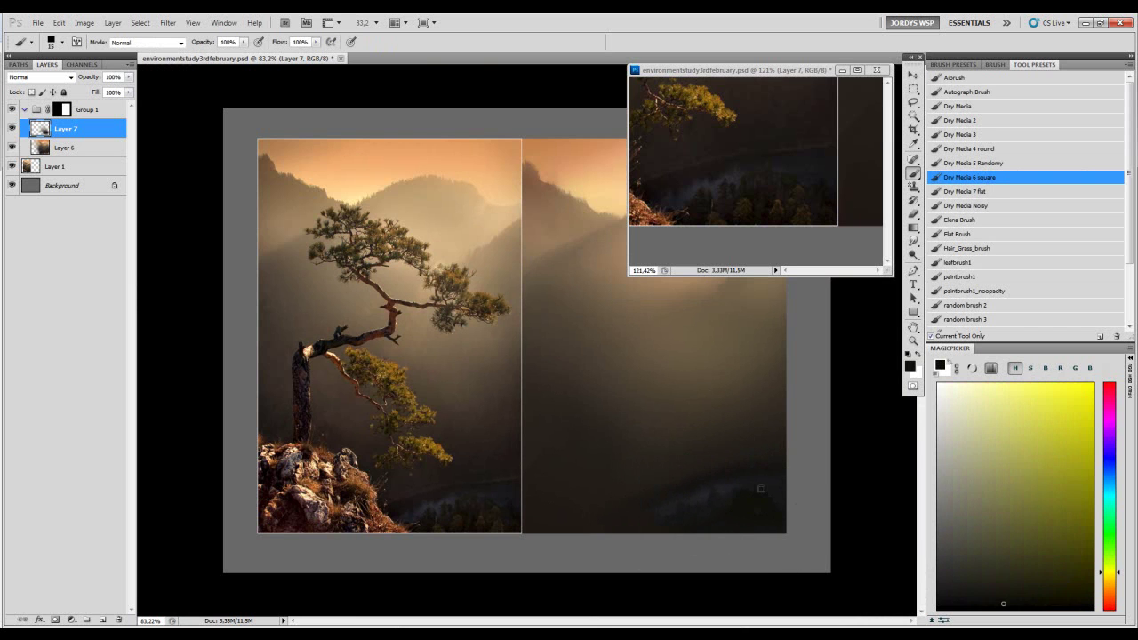
key(bracketright)
key(bracketleft)
key(bracketleft)
key(bracketleft)
alt+click(716, 484)
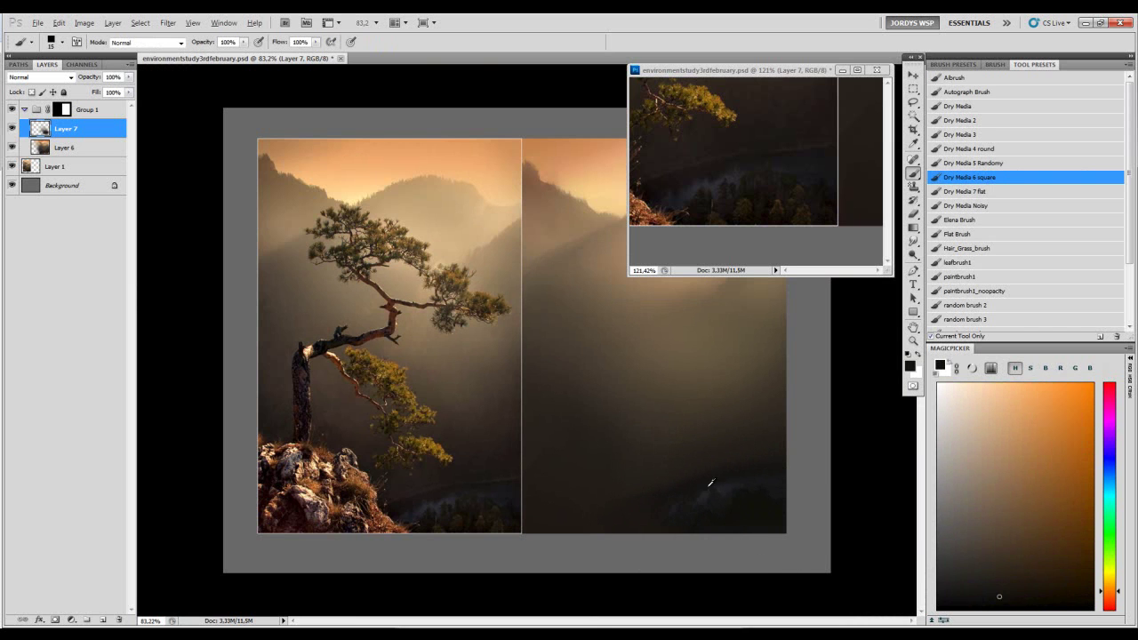
- Sample the river's dark blues and rework the water and bank edge at its left end
alt+click(692, 499)
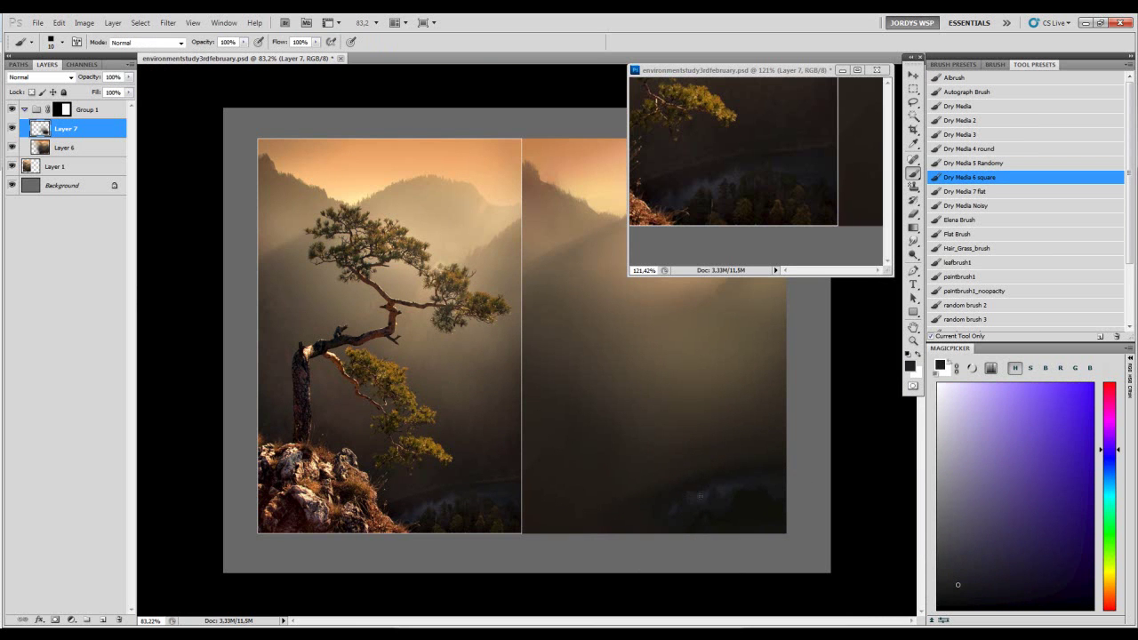
alt+click(699, 495)
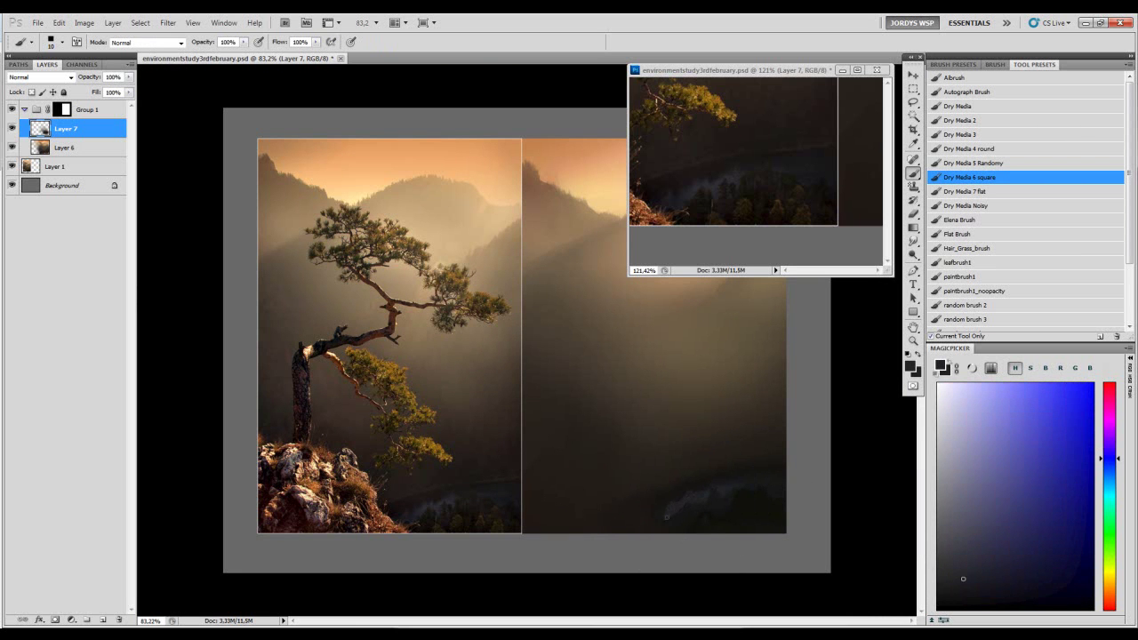
alt+click(675, 498)
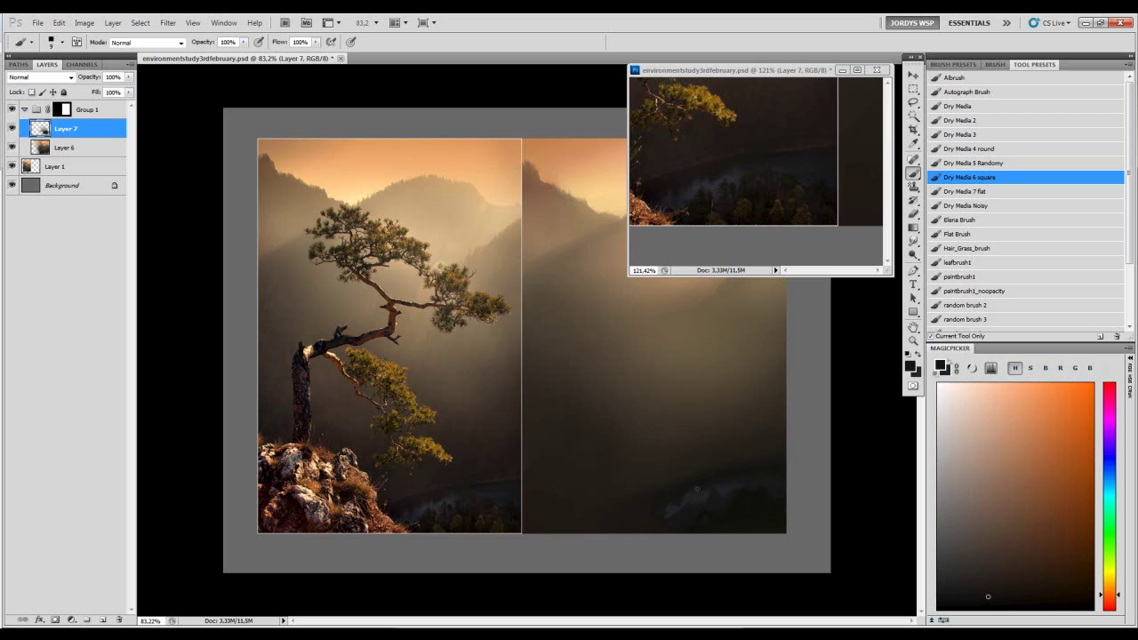
- Sample dark tones above the river, adjust the colour's brightness and define the upper bank's edge
key(bracketright)
alt+click(689, 465)
alt+click(736, 459)
click(979, 577)
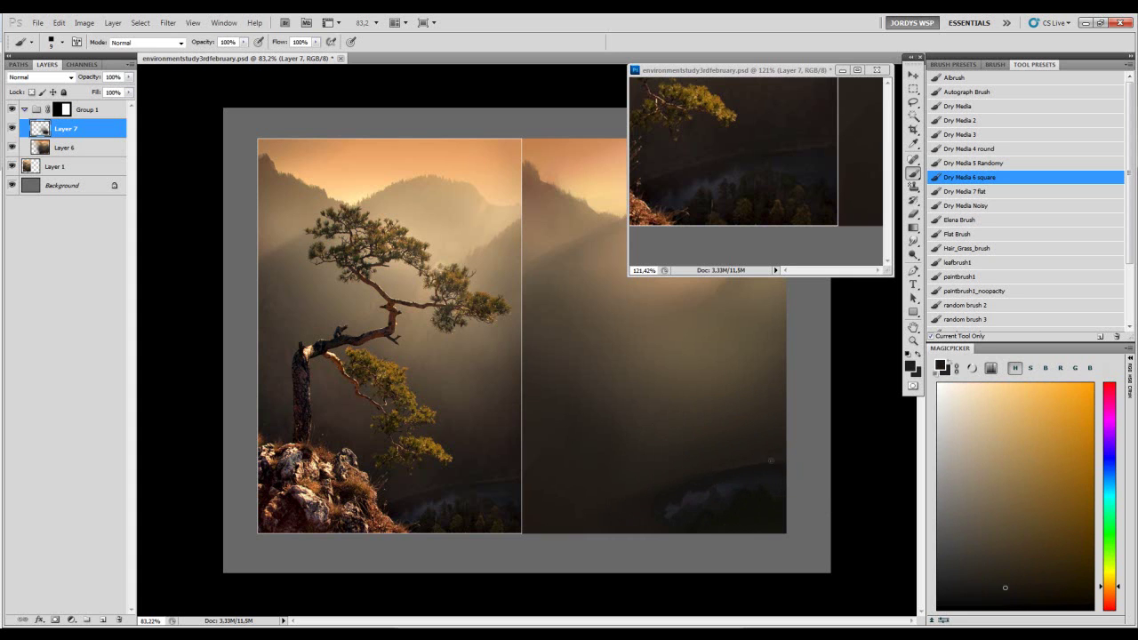
- Sample dark tones above the river and soften the slope over the upper bank with the brush at 40% opacity
alt+click(735, 466)
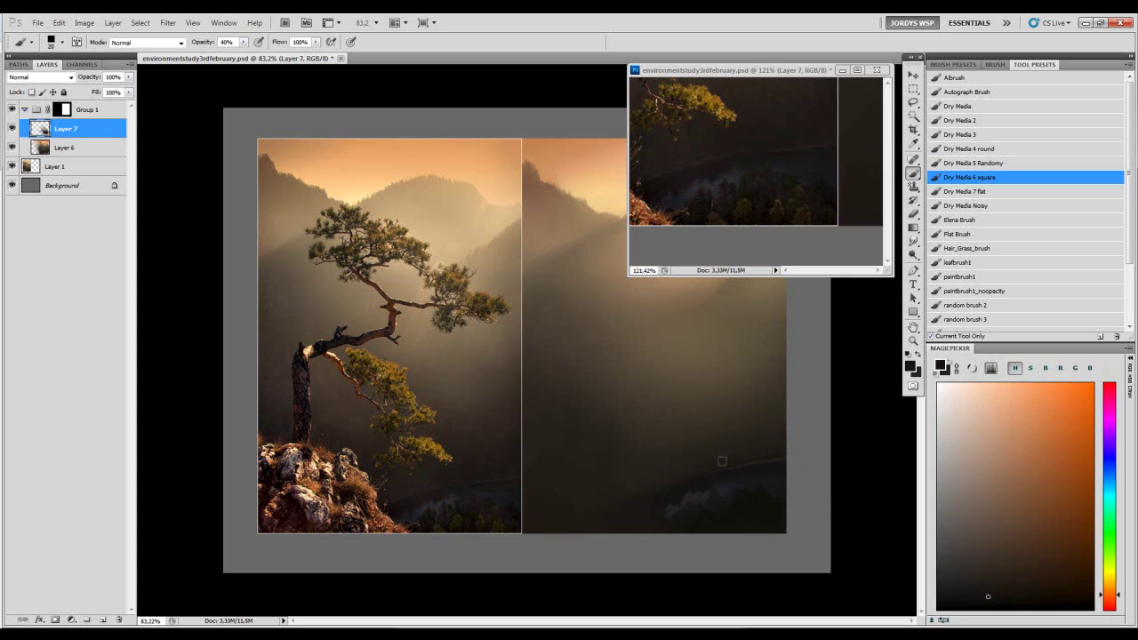
alt+click(693, 466)
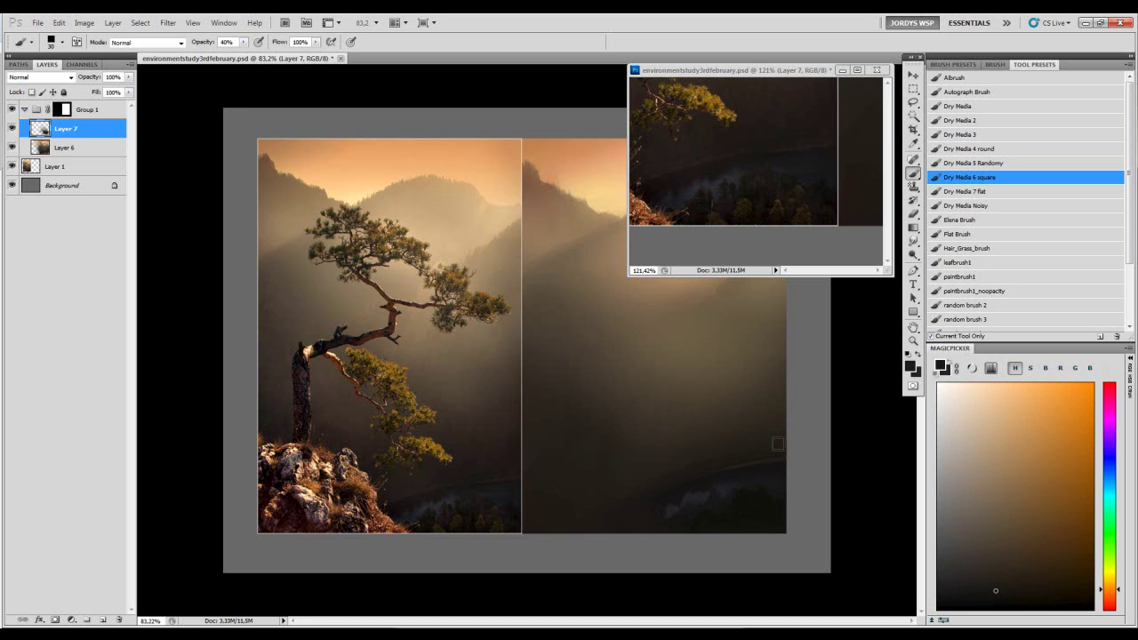
alt+click(669, 463)
- Set the brush flow to 20% and blend sampled olive-browns into the slope above the river
click(299, 42)
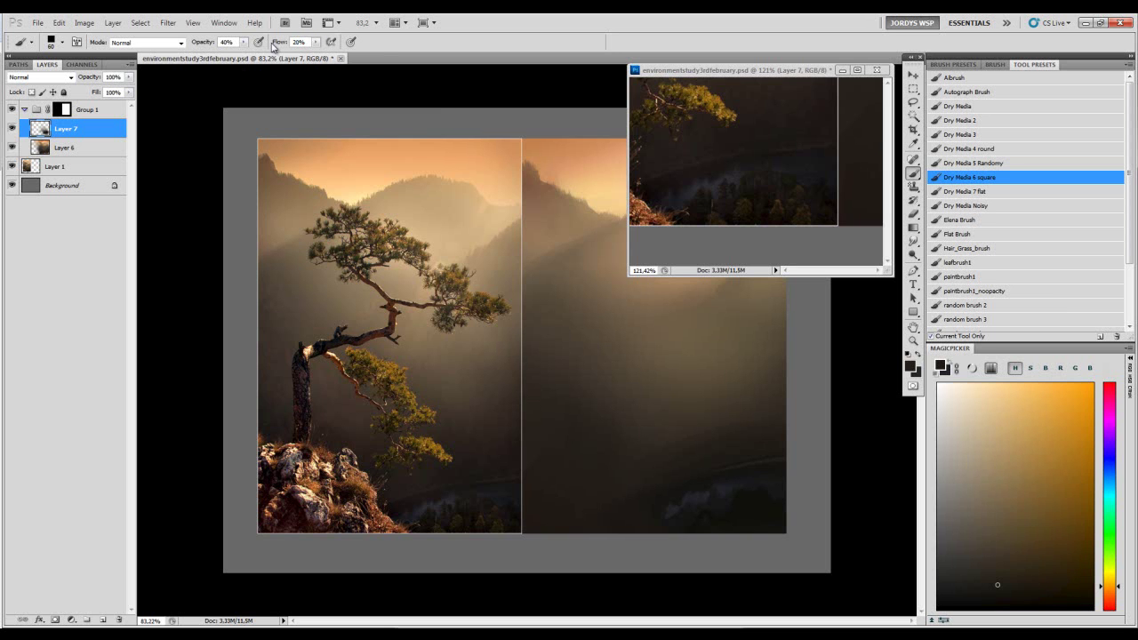
alt+click(726, 435)
mouse_move(648, 463)
mouse_down()
mouse_move(765, 413)
mouse_move(790, 415)
mouse_move(645, 466)
mouse_up()
alt+click(694, 424)
key(e)
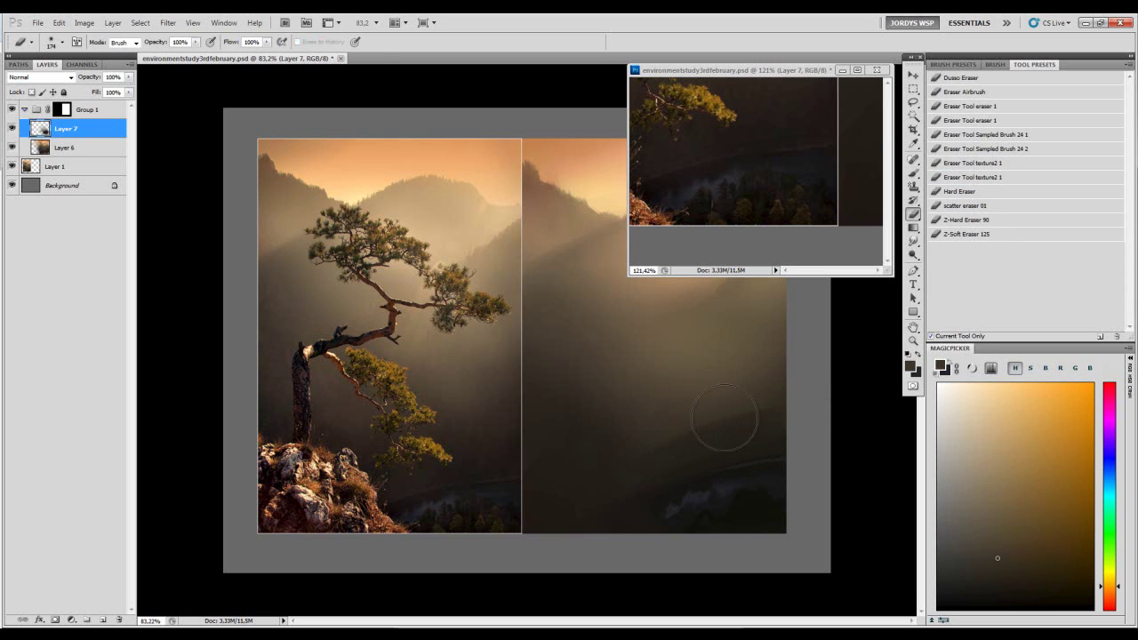
key(b)
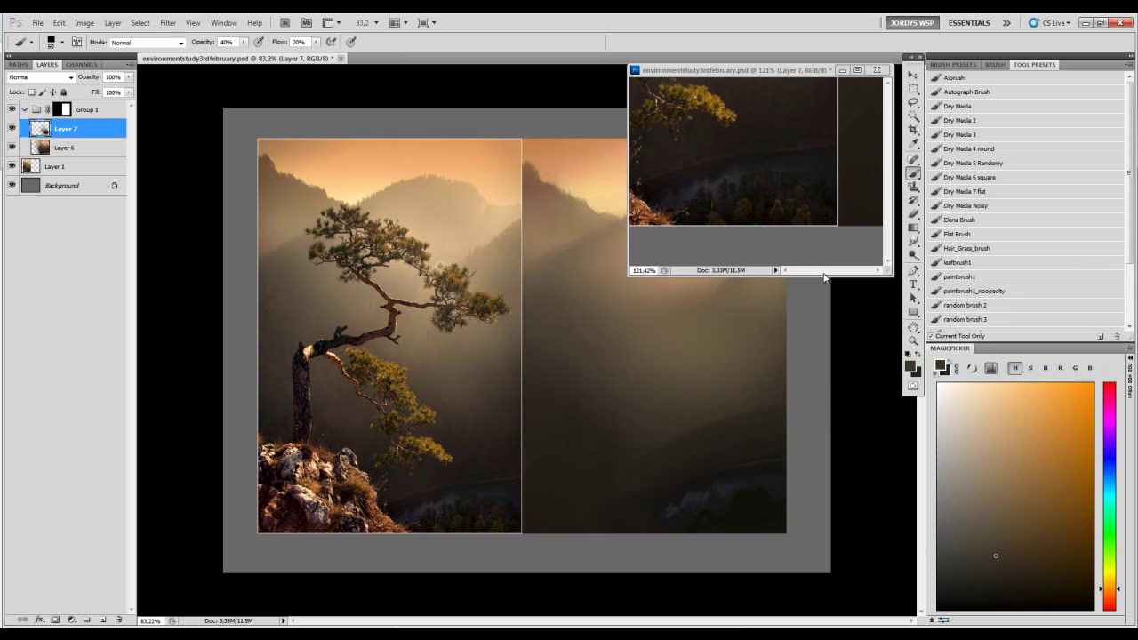
- Switch to the airbrush preset and smooth the dark slope beyond the river's left end with sampled nearby tones
key(bracketleft)
key(bracketleft)
key(bracketleft)
key(bracketleft)
key(bracketleft)
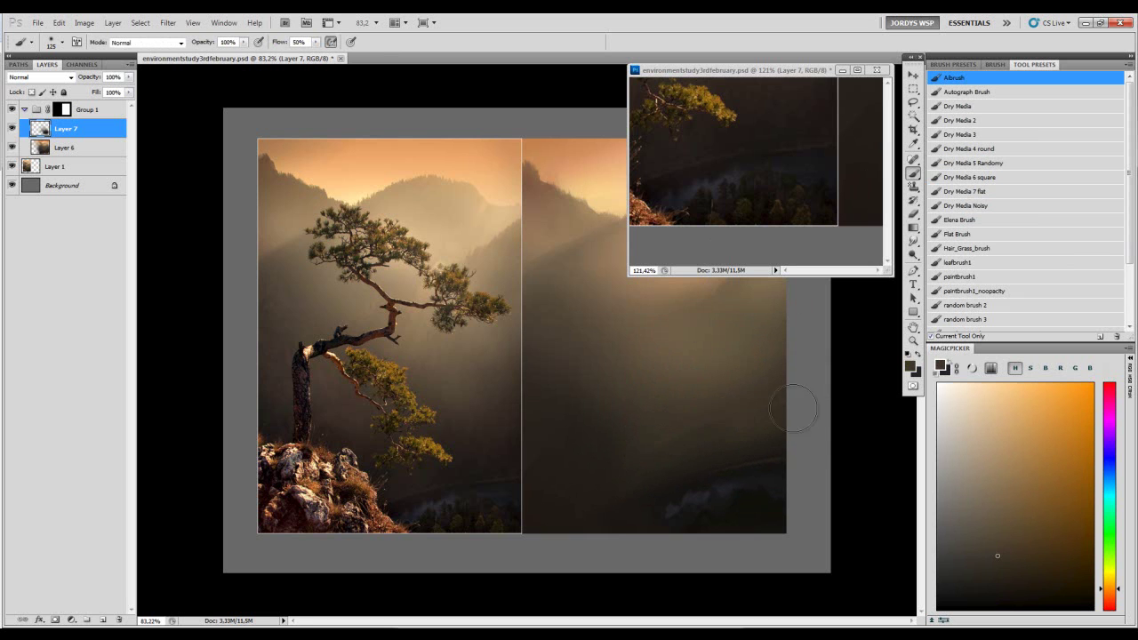
alt+click(633, 462)
alt+click(601, 461)
alt+right_click(614, 464)
alt+right_click(656, 439)
alt+click(632, 469)
- Try the Hair_Grass_brush and Flat Brush presets, settle on Dry Media 6 square and paint the bank at the river's left end
drag(616, 424, 731, 422)
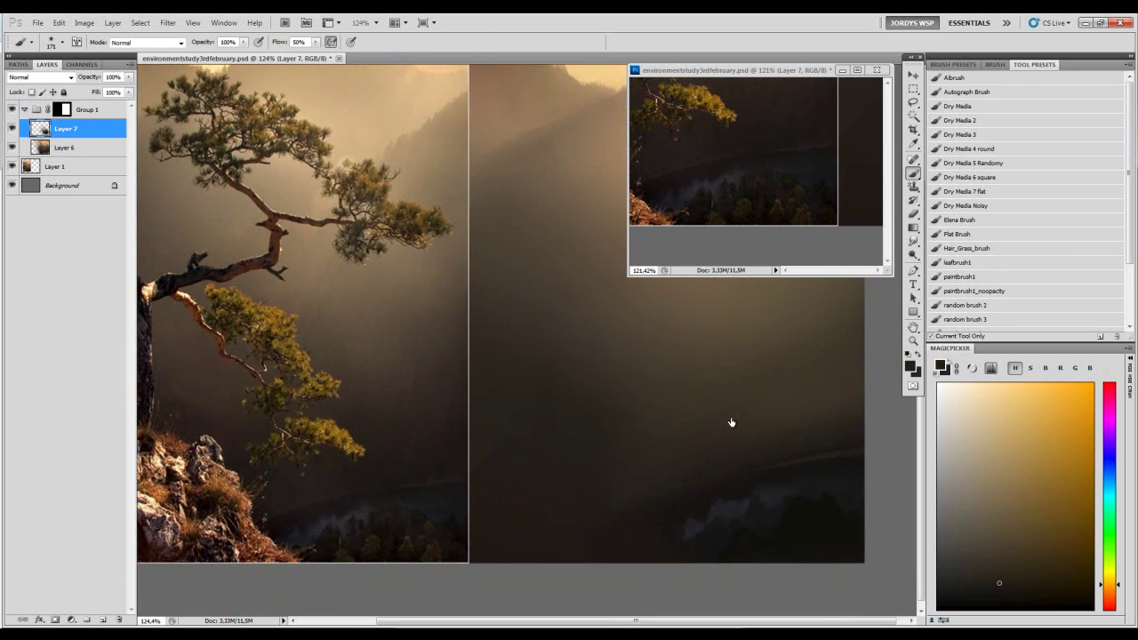
click(1020, 258)
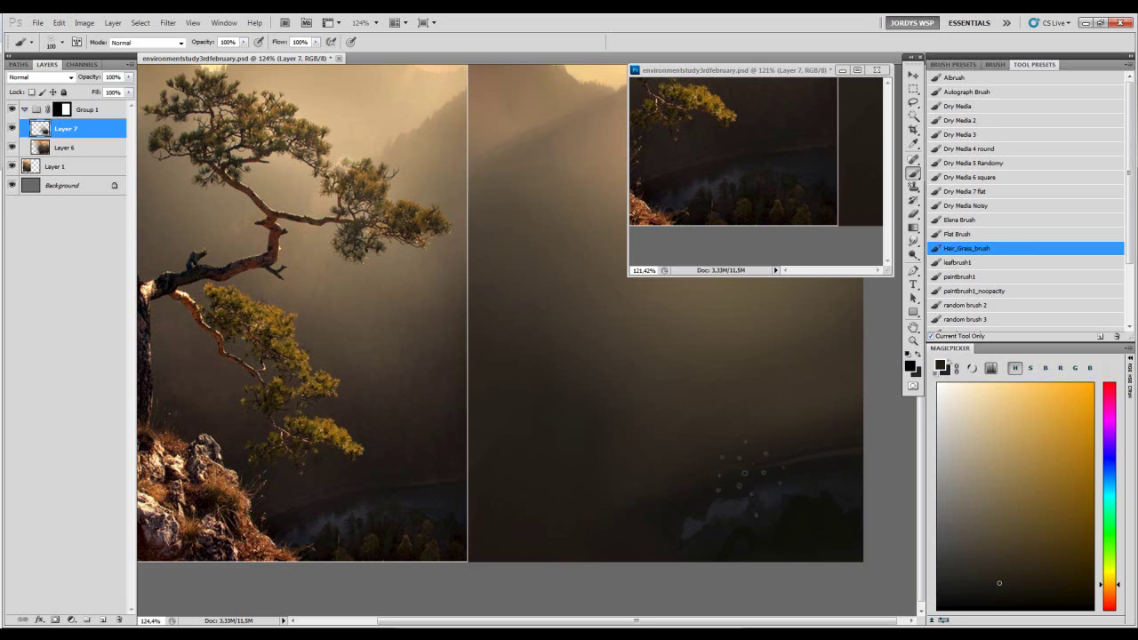
click(992, 233)
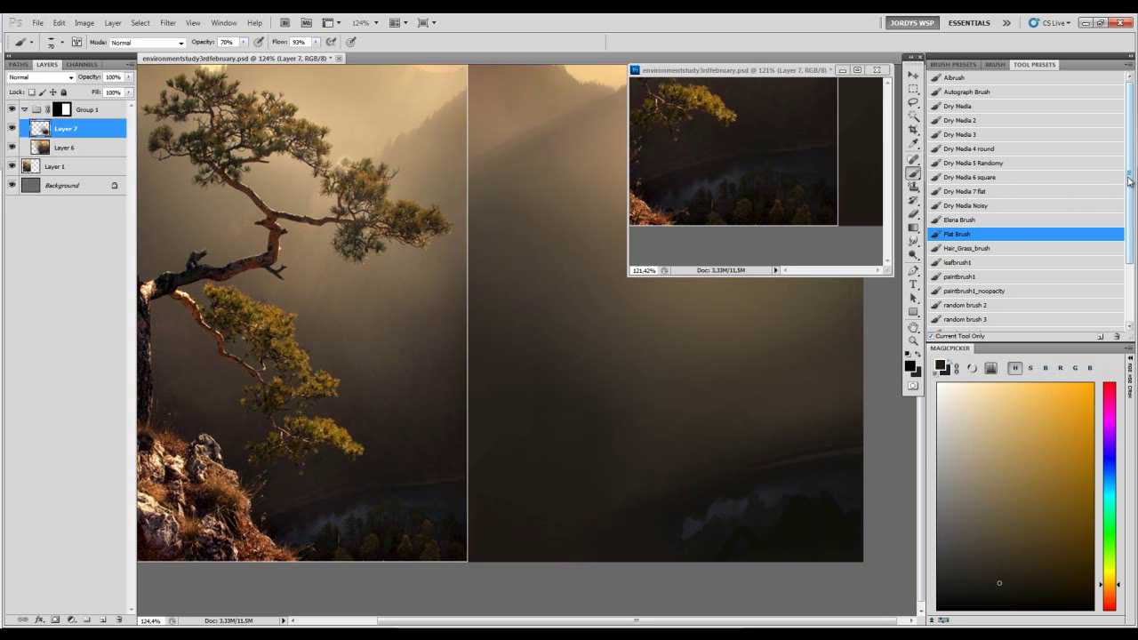
scroll(1124, 187, down, 1)
click(1000, 172)
alt+click(677, 496)
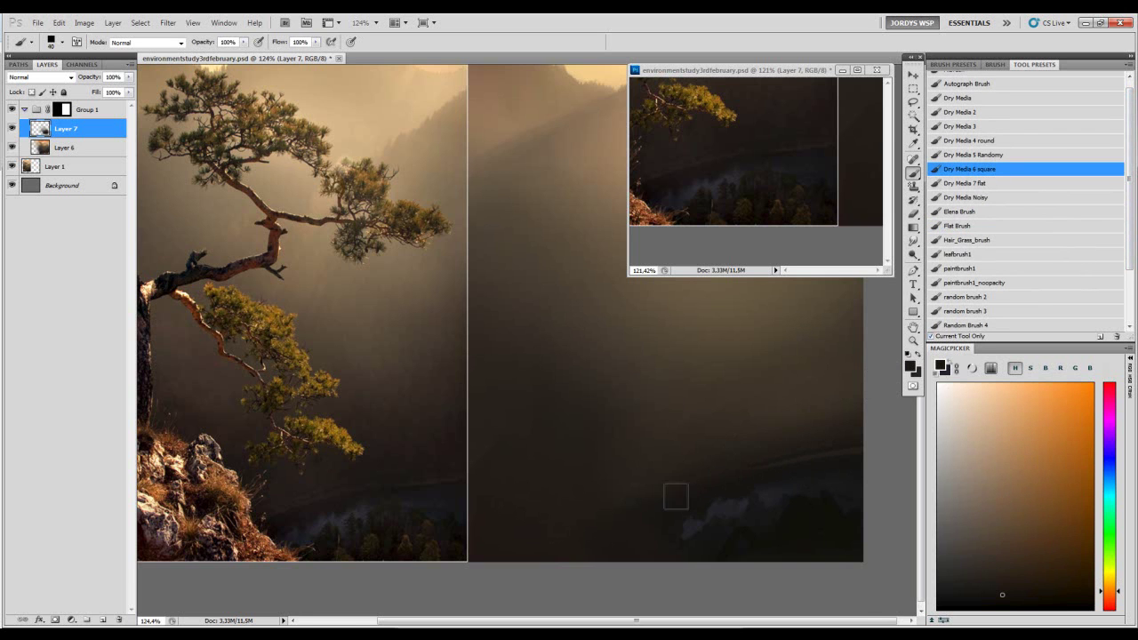
drag(678, 496, 698, 490)
alt+click(745, 487)
- Reduce the brush to size 10 and touch up the river's upper edge with a sampled dark blue
key(bracketleft)
key(bracketleft)
key(bracketleft)
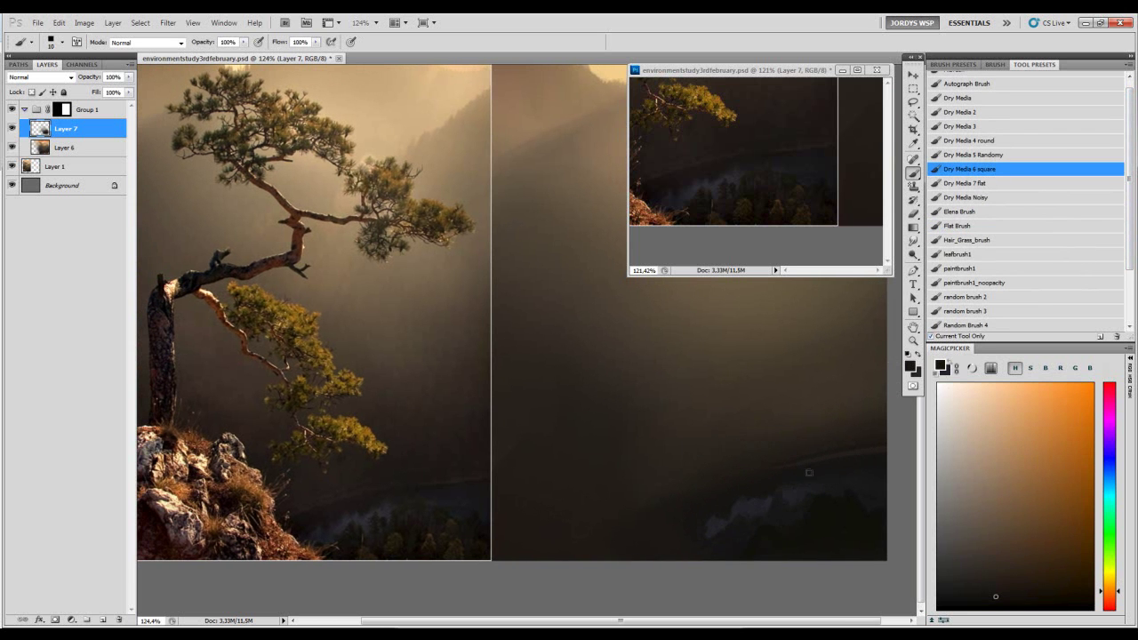
alt+click(827, 482)
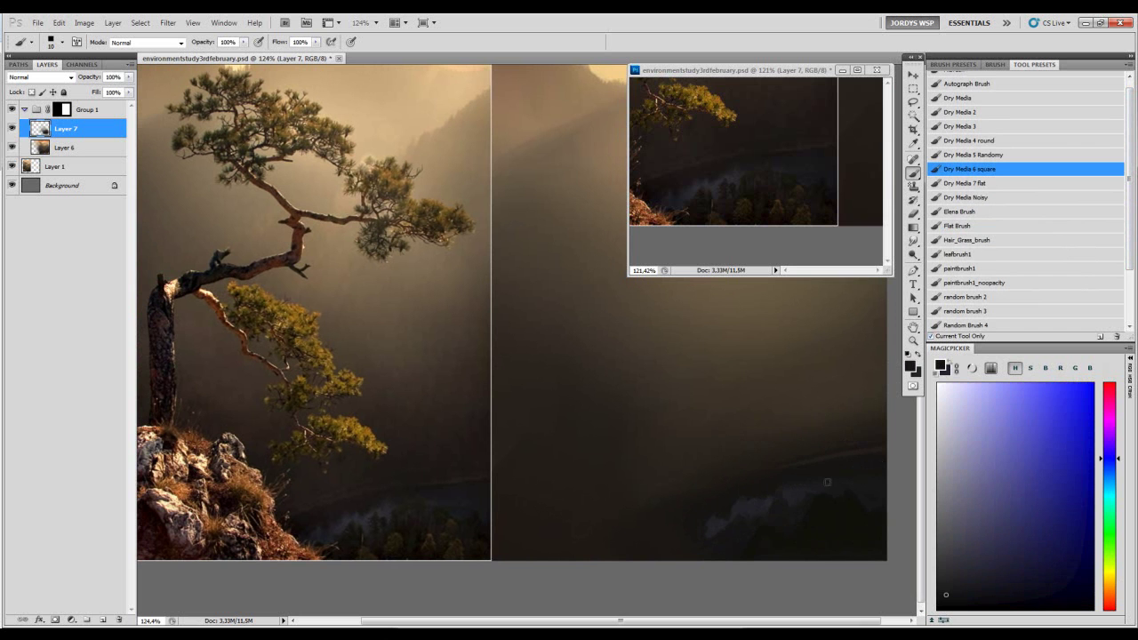
drag(824, 470, 790, 560)
drag(792, 483, 870, 505)
- Try a jagged black treeline stroke along the upper mountain ridge and undo the test strokes
drag(787, 378, 709, 394)
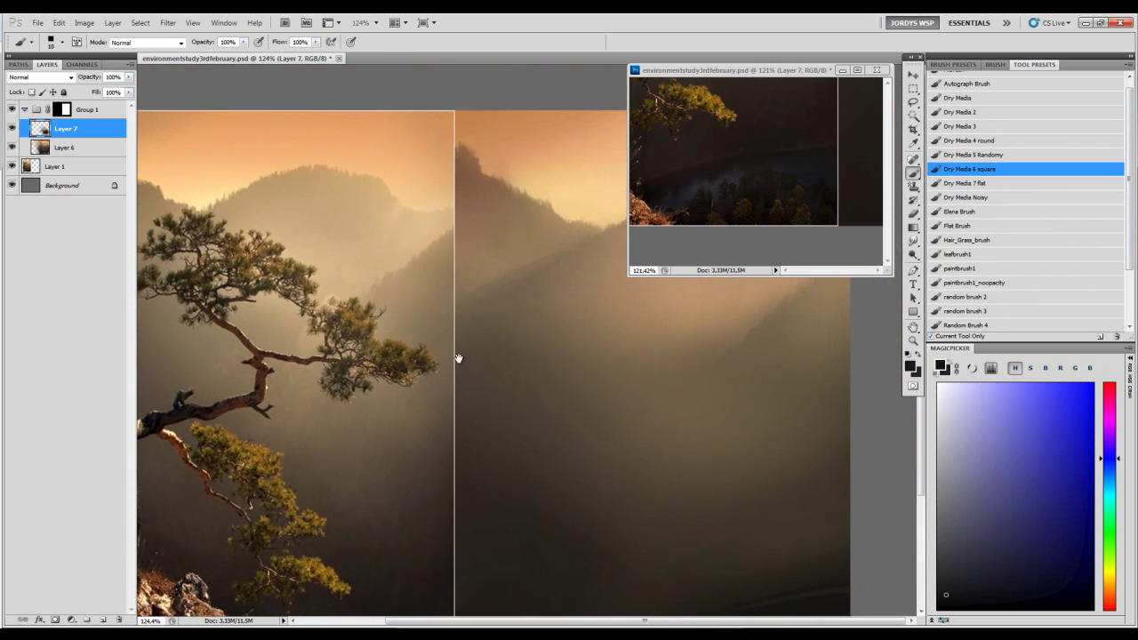
drag(460, 355, 587, 355)
click(586, 354)
key(bracketleft)
key(d)
drag(495, 179, 407, 240)
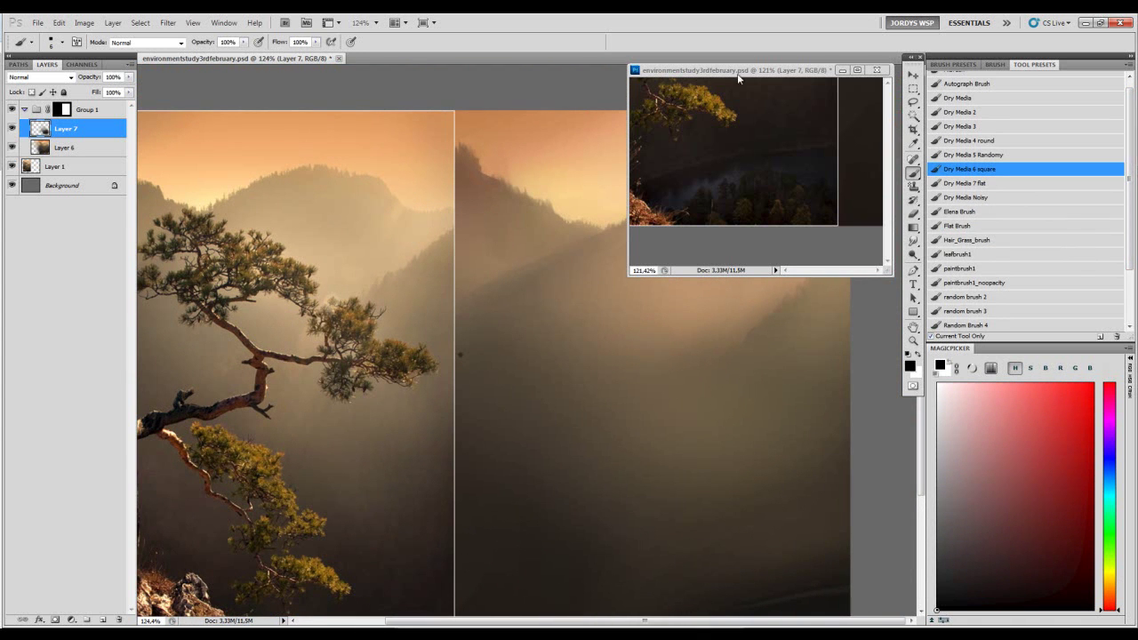
drag(734, 71, 746, 72)
click(552, 192)
drag(563, 180, 522, 197)
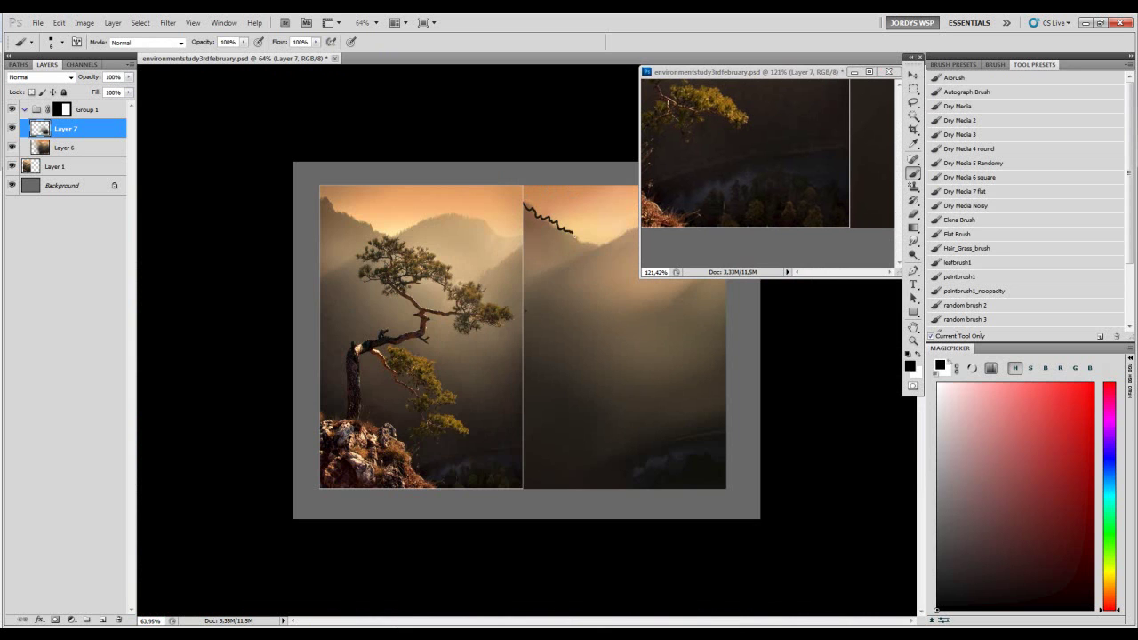
key(ctrl+z)
mouse_move(625, 271)
mouse_down()
mouse_move(566, 338)
mouse_move(593, 425)
mouse_move(705, 411)
mouse_move(702, 328)
mouse_move(630, 387)
mouse_move(657, 438)
mouse_move(597, 479)
mouse_up()
key(ctrl+z)
key(ctrl+z)
key(ctrl+z)
- Compare the painted valley and river with the reference photo at several magnifications
key(z)
drag(615, 418, 699, 470)
drag(439, 500, 694, 436)
drag(475, 500, 555, 404)
drag(642, 412, 580, 440)
drag(699, 400, 511, 462)
drag(596, 426, 550, 429)
mouse_move(672, 391)
mouse_down()
mouse_move(561, 432)
mouse_move(403, 443)
mouse_up()
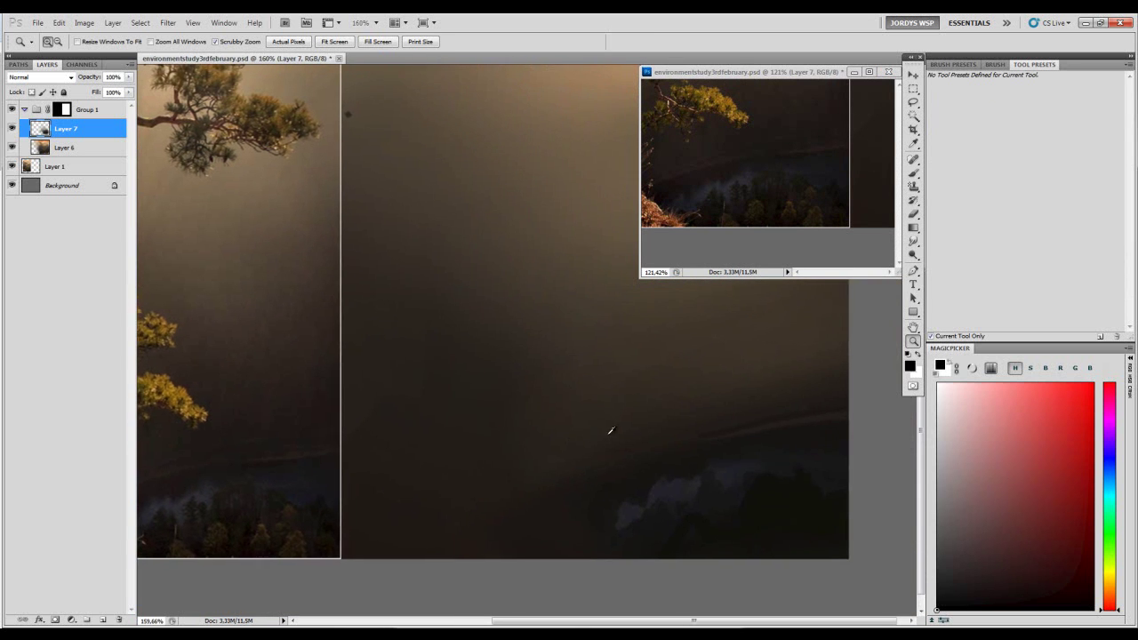
drag(640, 432, 630, 431)
- Sample dark browns along the river's upper bank and refine the thin shoreline with a small brush
key(b)
alt+click(737, 428)
alt+click(767, 414)
alt+click(800, 407)
alt+click(771, 417)
alt+click(769, 435)
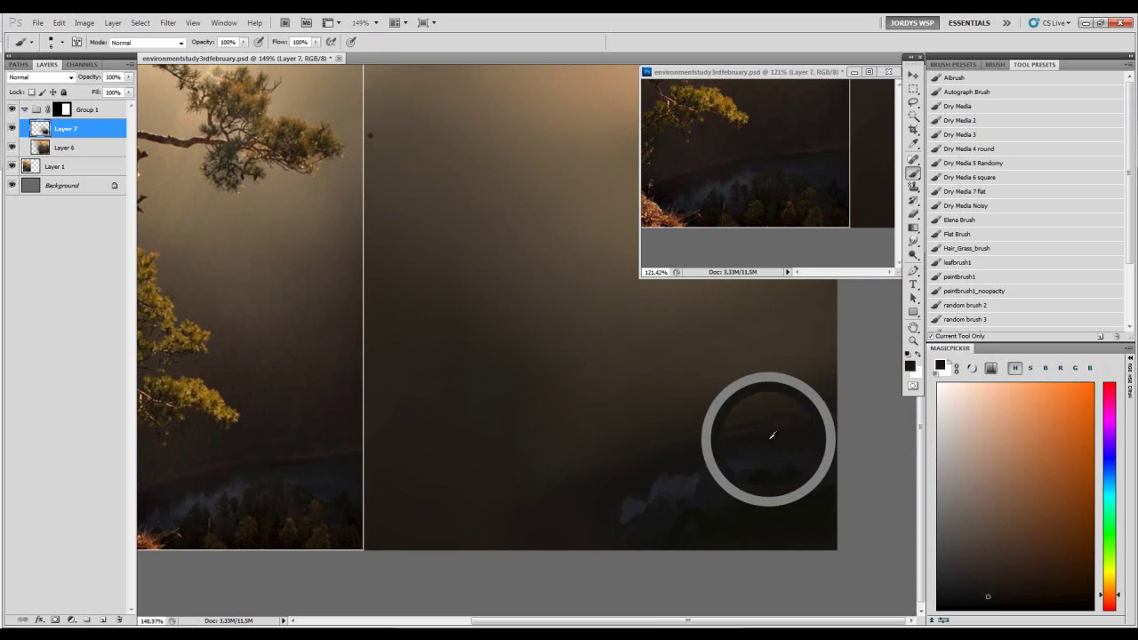
- Soften the slope edge above the shoreline with resampled dark tones, enlarging the brush to size 20
drag(786, 447, 849, 434)
alt+click(764, 430)
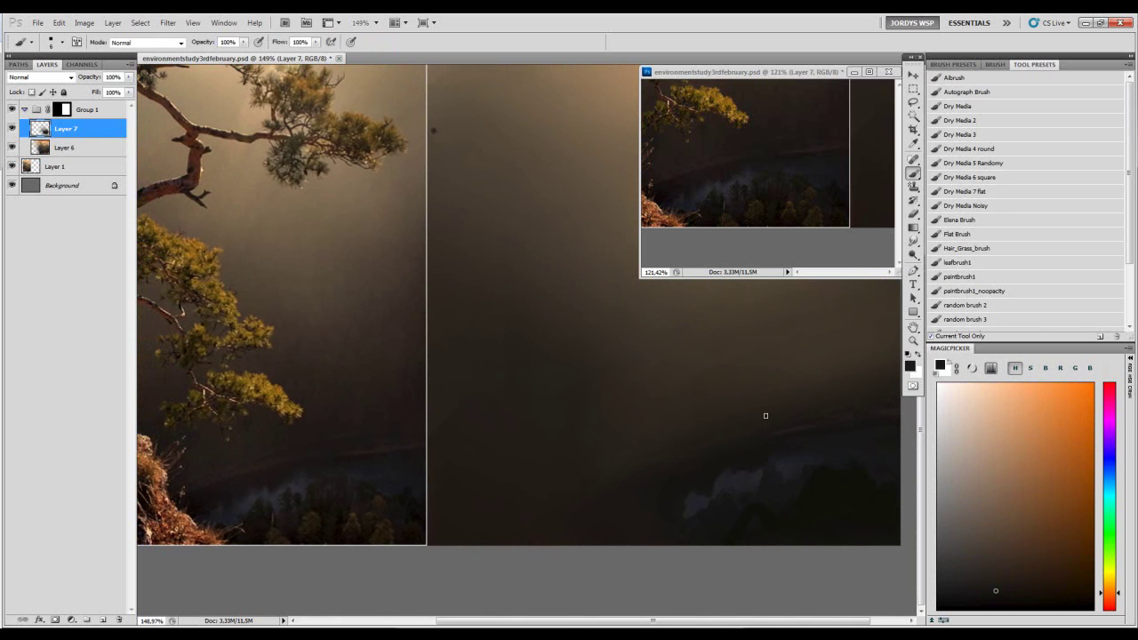
alt+click(785, 416)
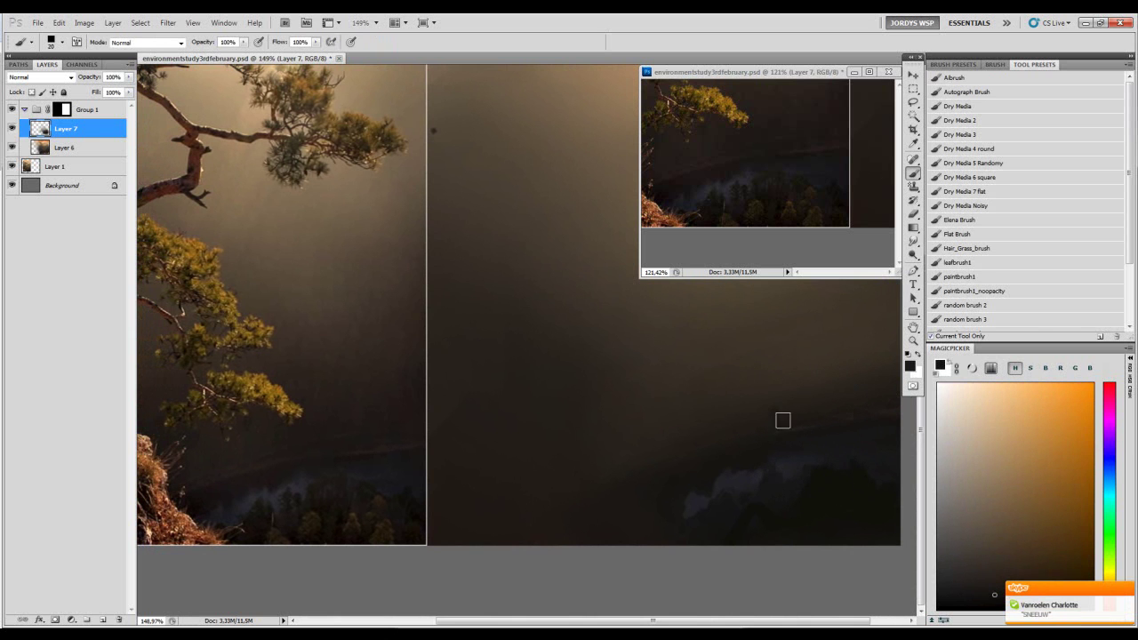
alt+click(784, 410)
alt+click(788, 405)
alt+click(772, 418)
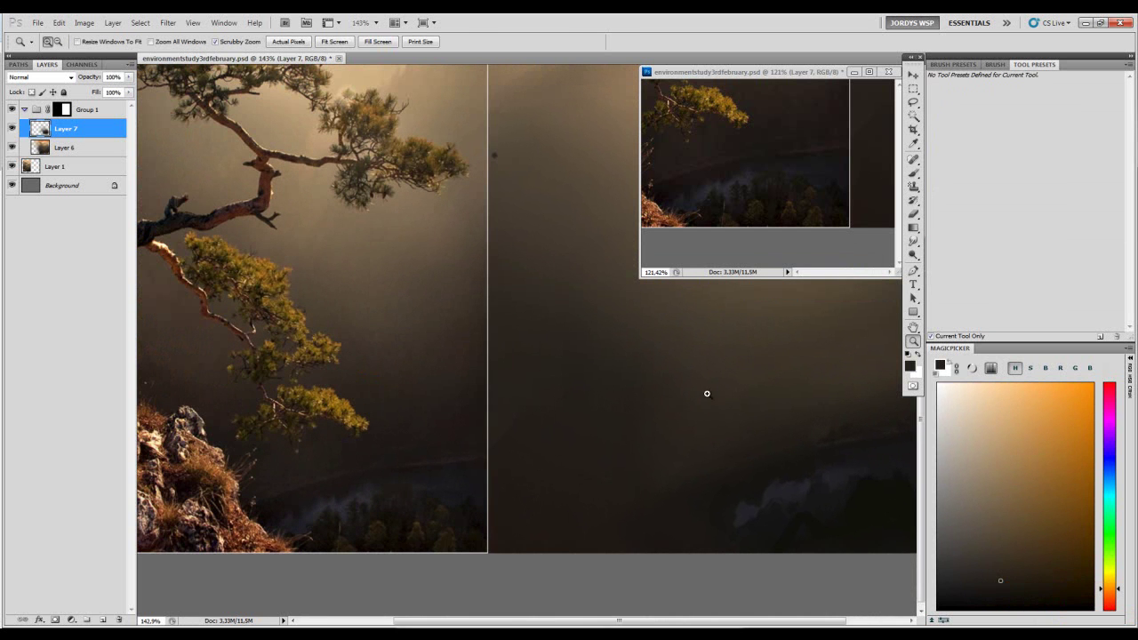
- Rework the river's left end with sampled near-blacks and dark blue at brush size 15
mouse_move(707, 394)
mouse_down()
mouse_move(681, 383)
mouse_move(699, 417)
mouse_move(675, 404)
mouse_up()
key(b)
alt+click(676, 470)
alt+click(671, 495)
key(bracketleft)
drag(689, 452, 717, 499)
alt+click(717, 498)
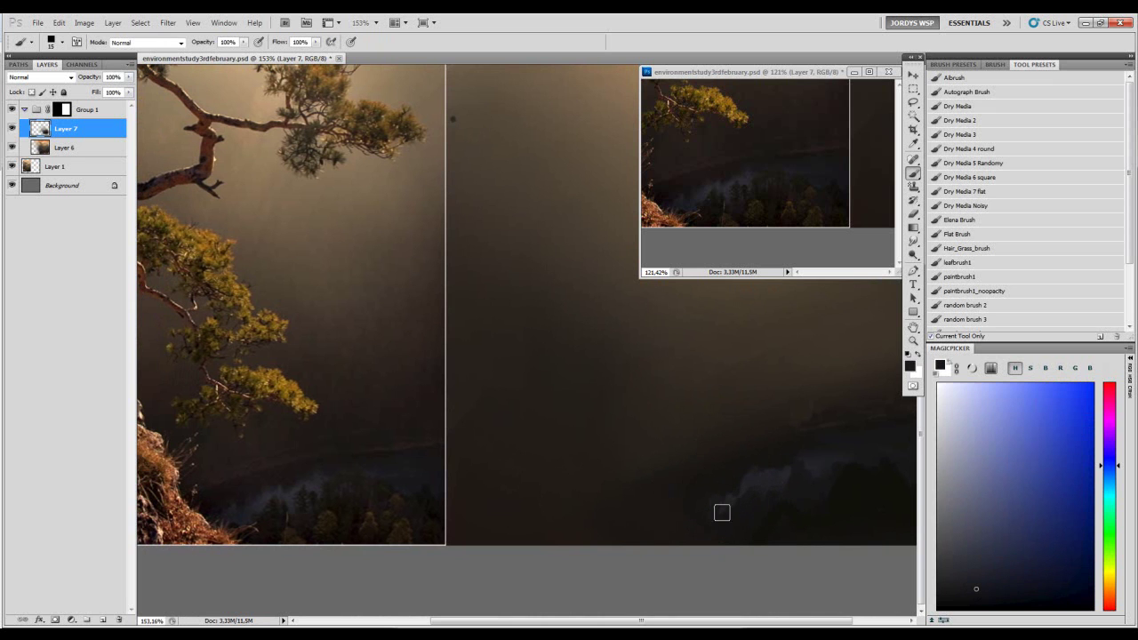
- Break up the light water patch near the river's left end using small strokes of sampled darks and blues
alt+click(745, 475)
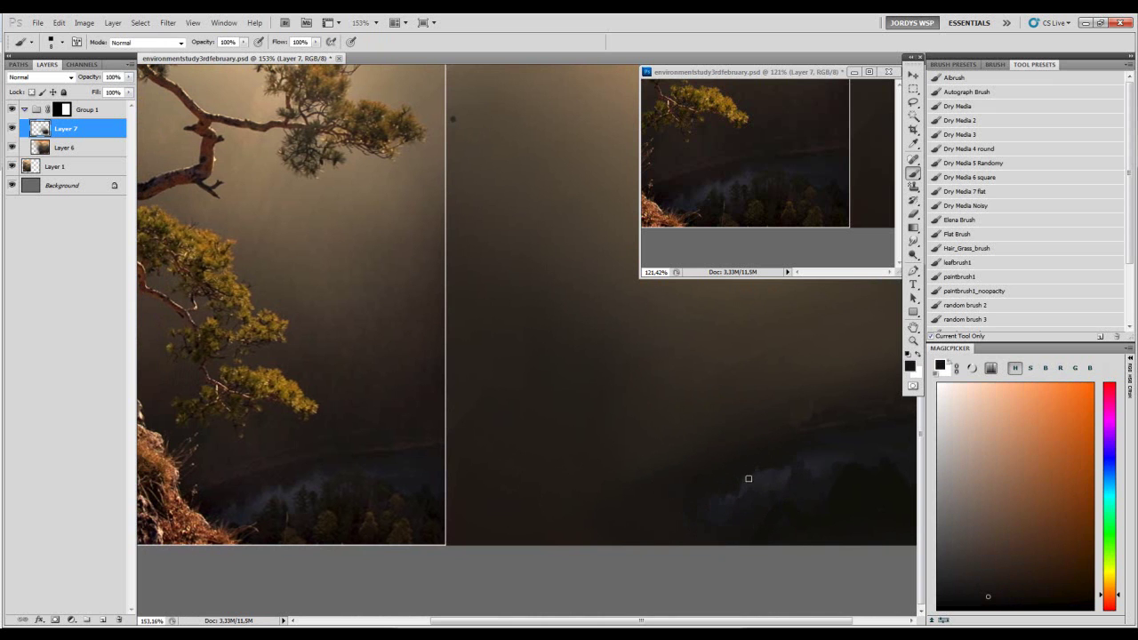
alt+click(748, 479)
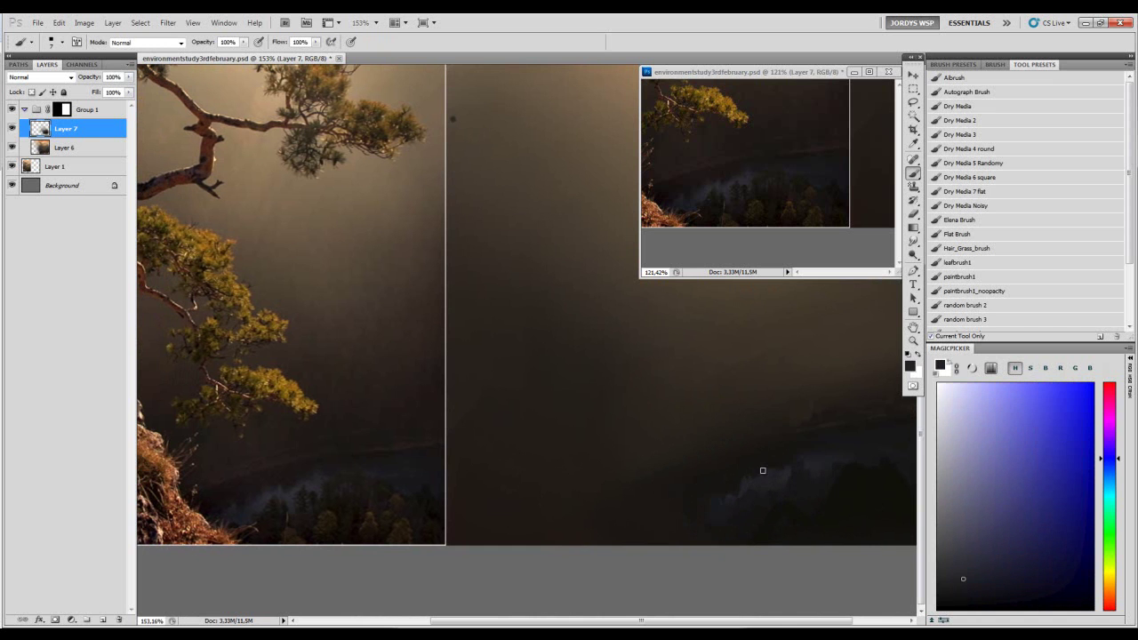
alt+click(771, 475)
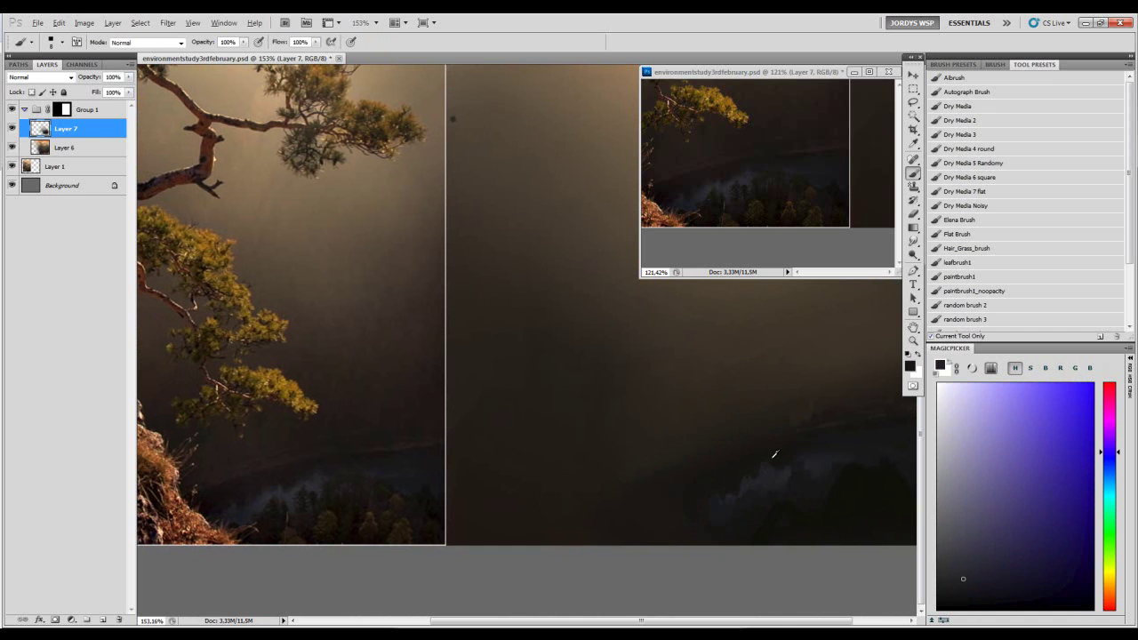
alt+click(774, 455)
key(bracketright)
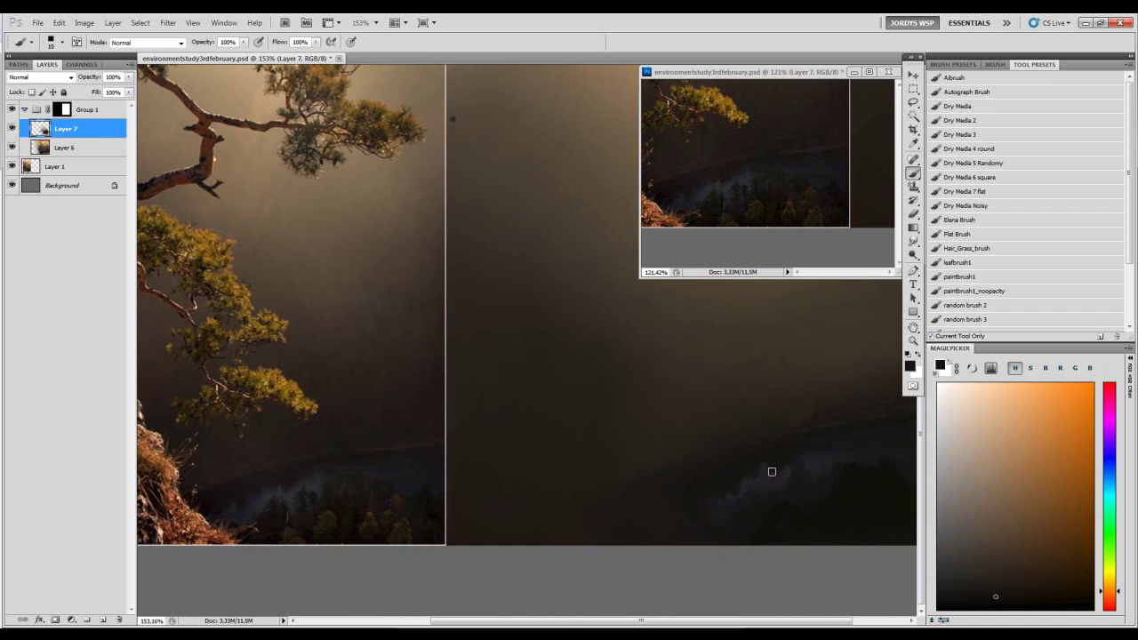
- Refine the middle of the river with alternating sampled blues and near-blacks, finishing at brush size 10
alt+click(772, 478)
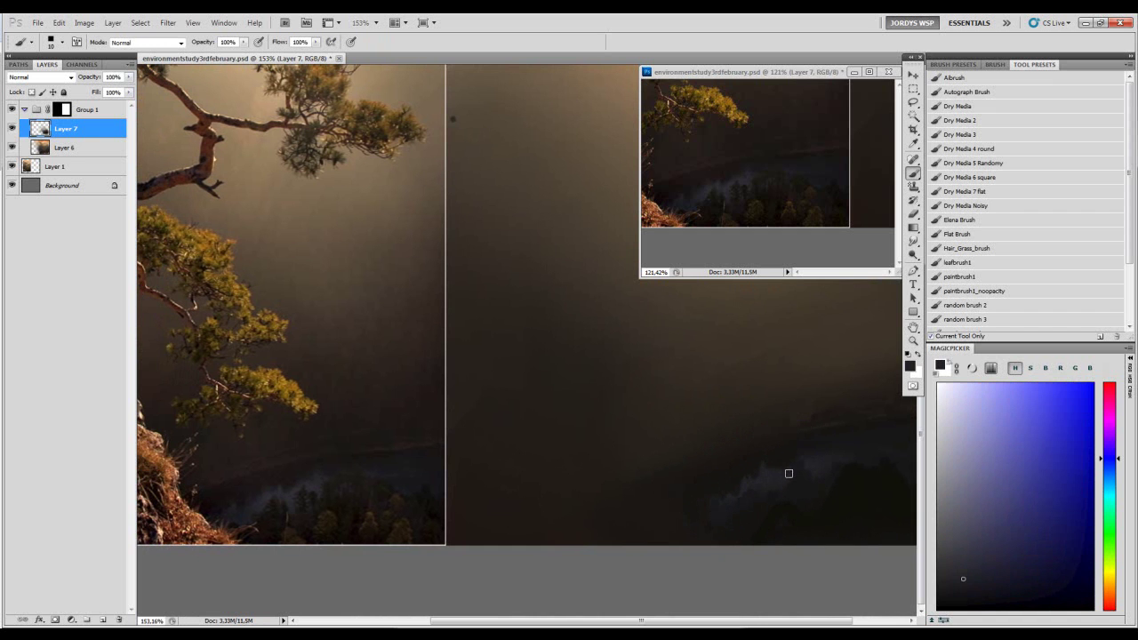
key(bracketright)
alt+click(809, 477)
key(bracketleft)
alt+click(816, 463)
alt+click(804, 486)
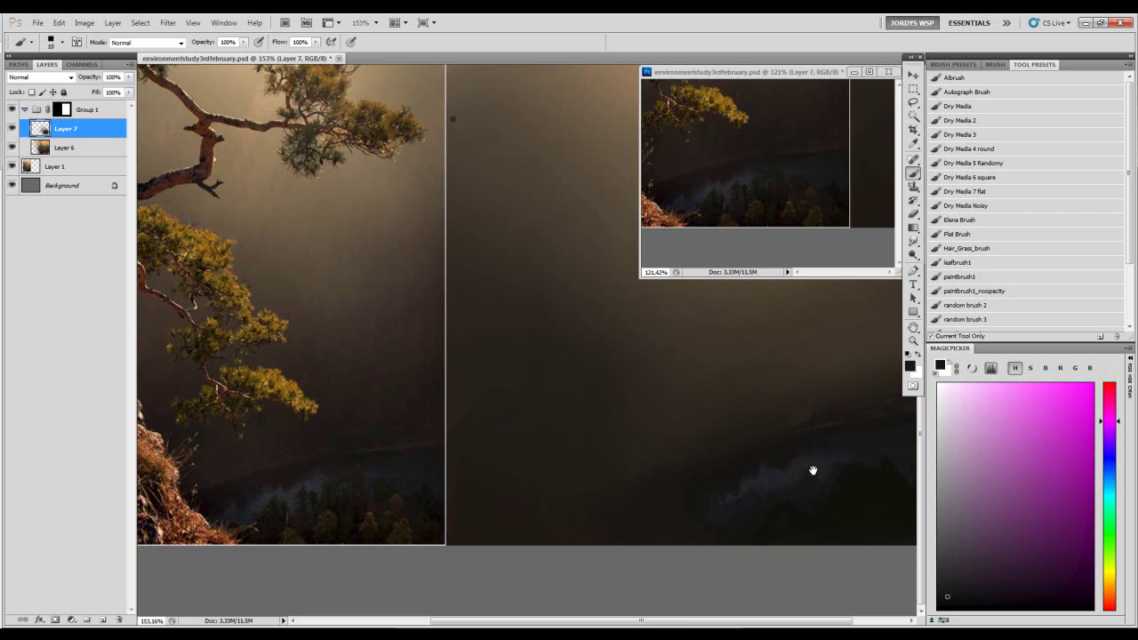
- Resample dark tones across the river's right half and darken the water along its upper edge
drag(812, 470, 722, 464)
alt+click(751, 442)
alt+click(775, 444)
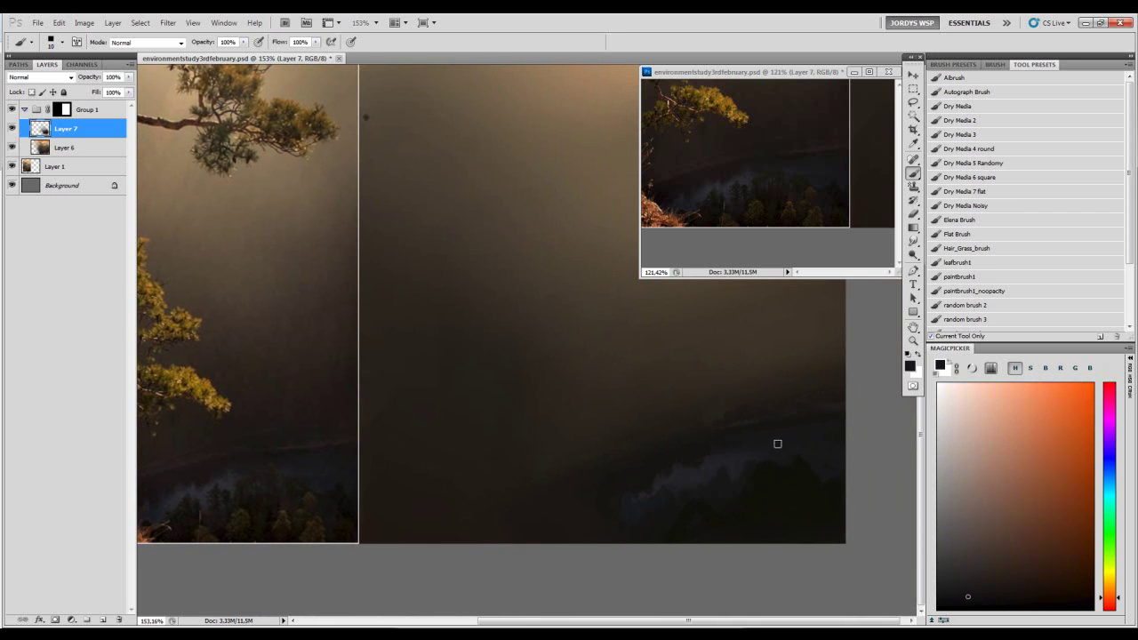
key(bracketright)
alt+click(740, 443)
alt+click(723, 443)
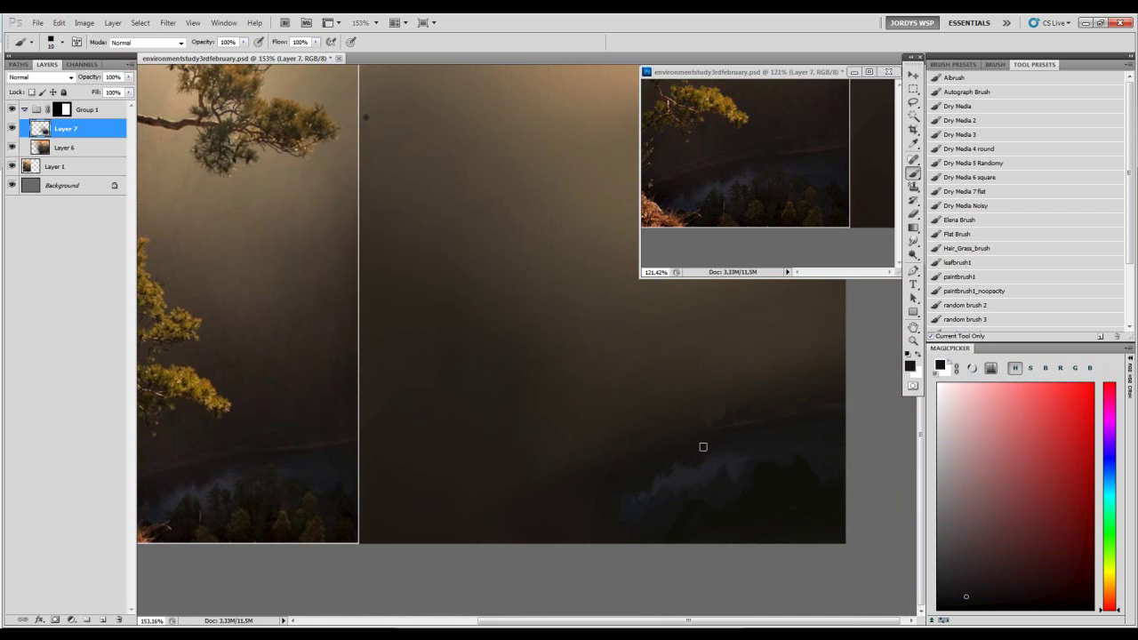
- Detail the far shoreline above the river with fine strokes of sampled dark browns
drag(756, 433, 783, 406)
alt+click(732, 414)
alt+click(807, 414)
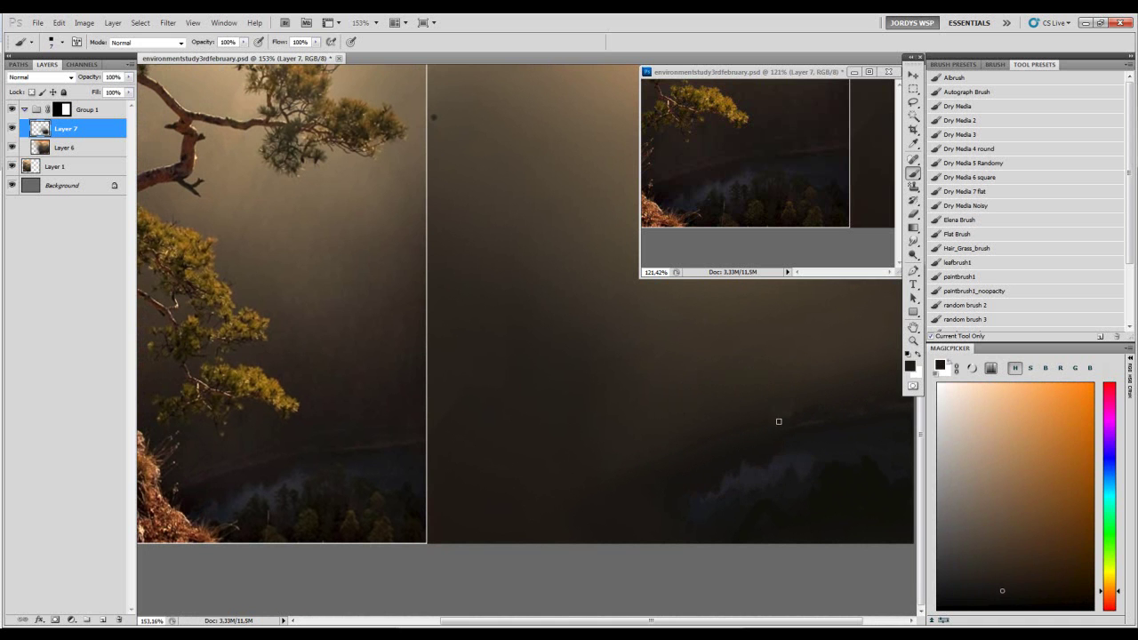
alt+click(800, 412)
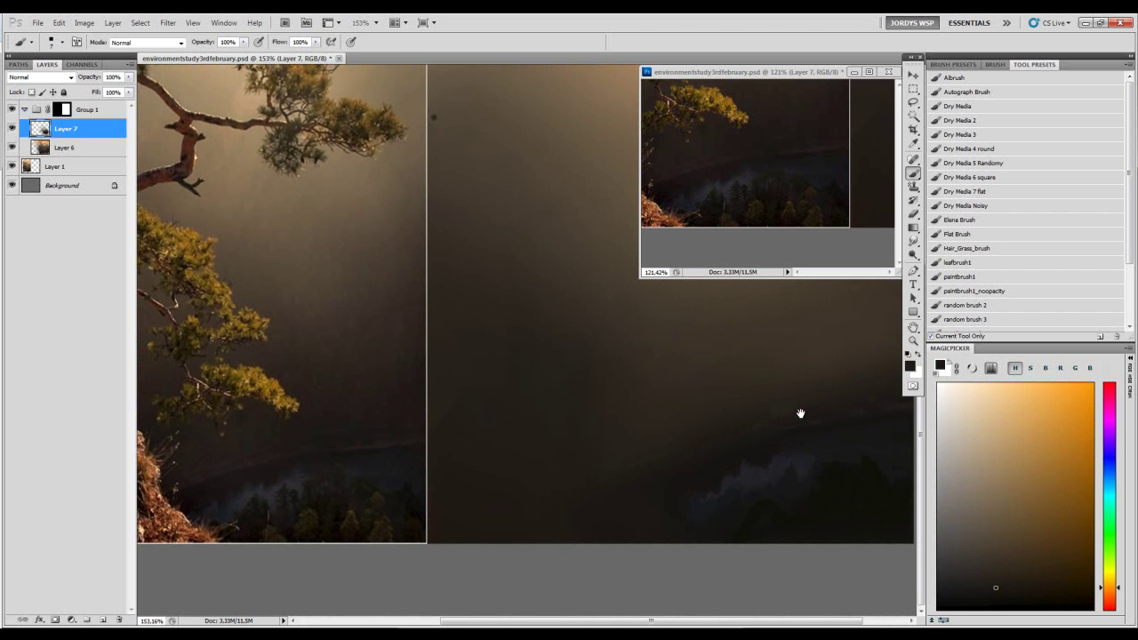
drag(800, 411, 767, 415)
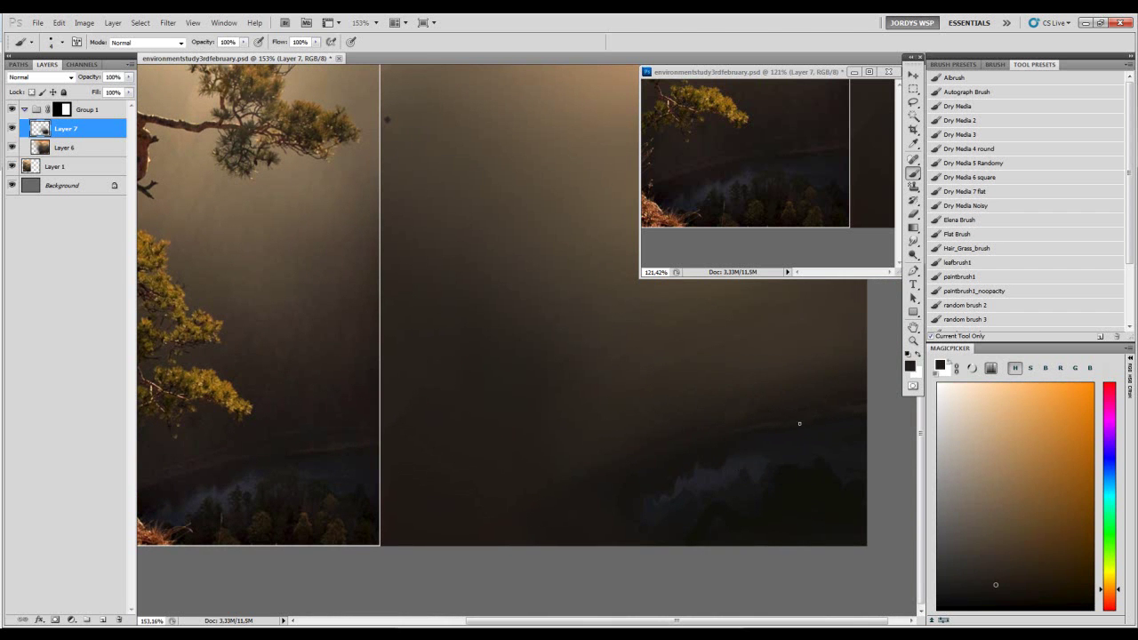
alt+click(796, 428)
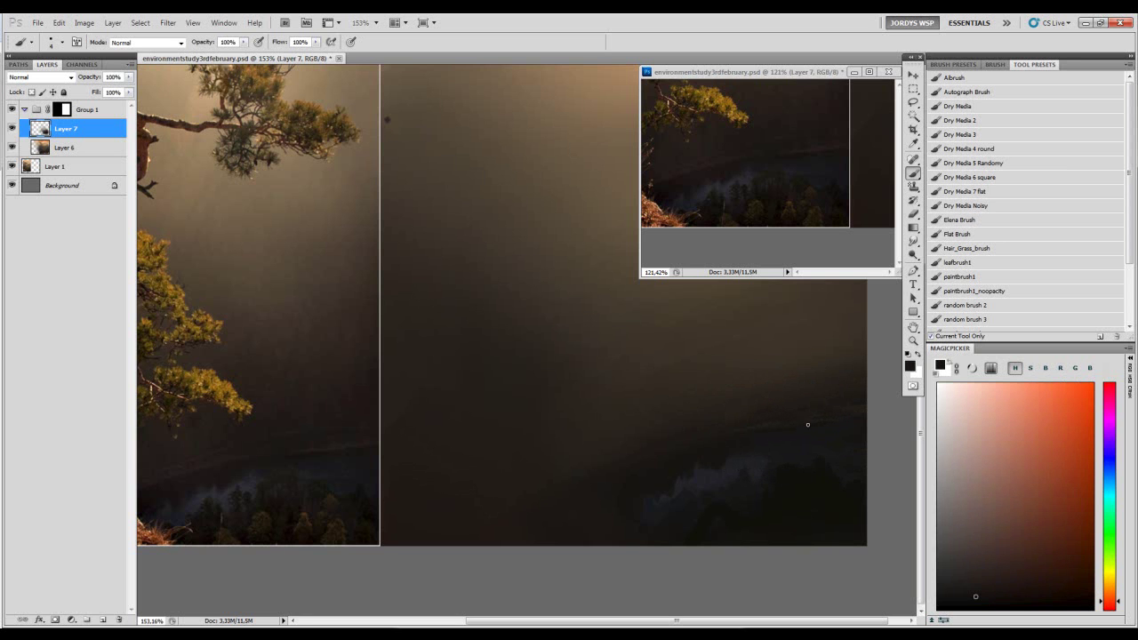
mouse_move(816, 428)
mouse_down()
mouse_move(783, 426)
mouse_move(737, 453)
mouse_move(713, 437)
mouse_up()
- Enlarge the brush, go over the water with a sampled dark blue and check the whole painting
key(bracketright)
key(bracketright)
key(bracketright)
key(bracketright)
key(bracketright)
key(bracketright)
key(bracketright)
key(bracketright)
alt+click(721, 454)
key(z)
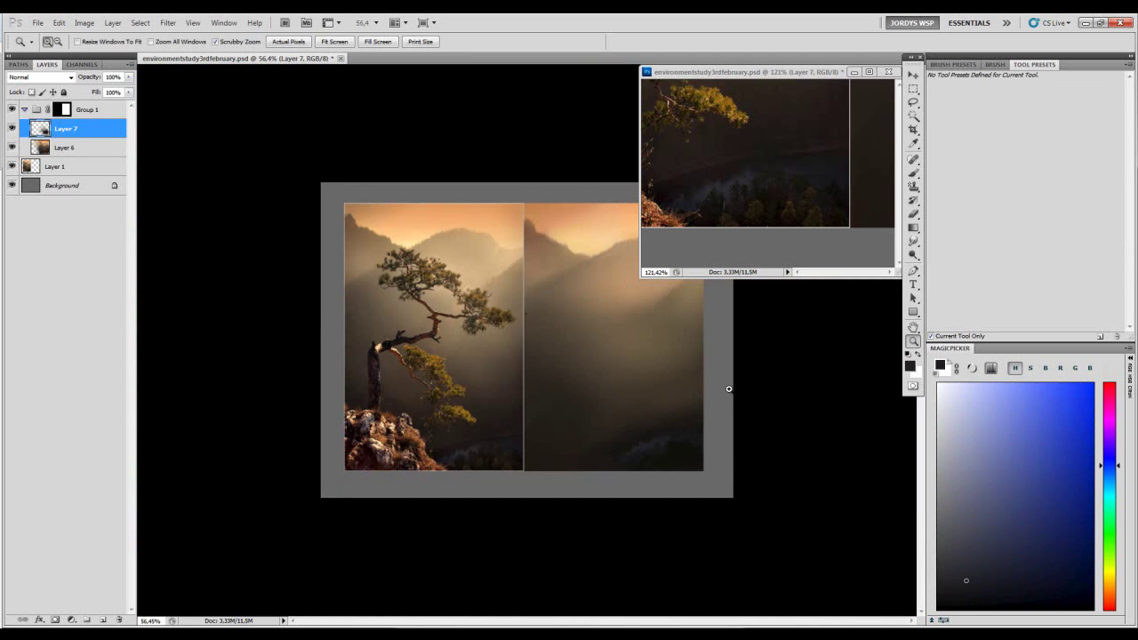
drag(635, 453, 663, 447)
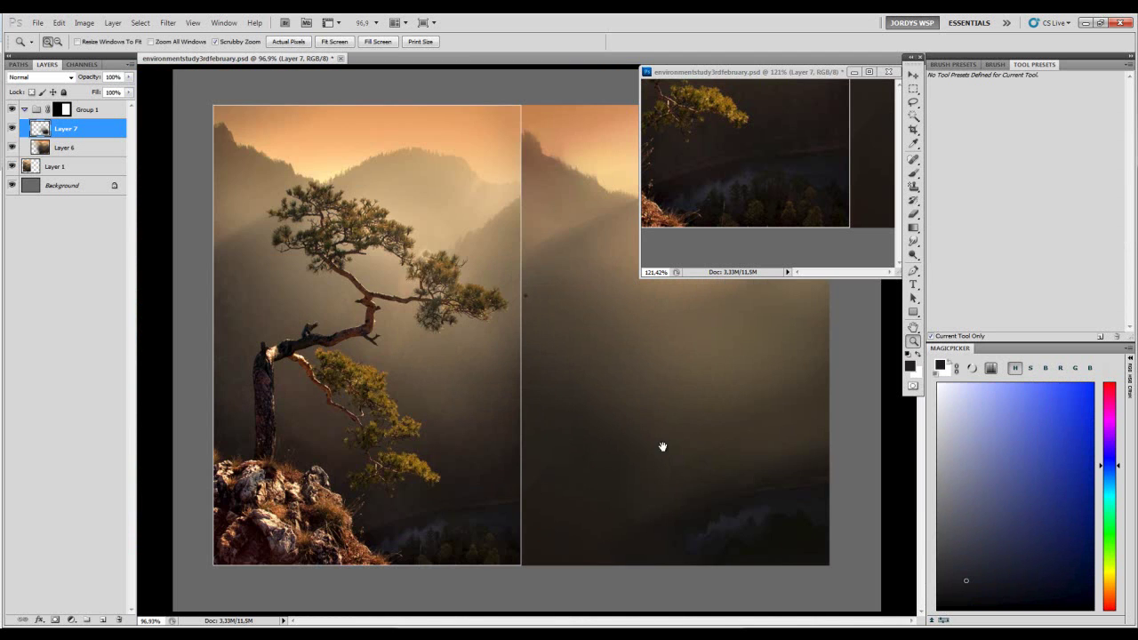
- Examine the rocks, tree trunk and riverbank in the reference photo up close, with the brush reset to black
drag(379, 372, 471, 432)
drag(347, 325, 523, 366)
drag(489, 286, 492, 459)
drag(557, 287, 559, 323)
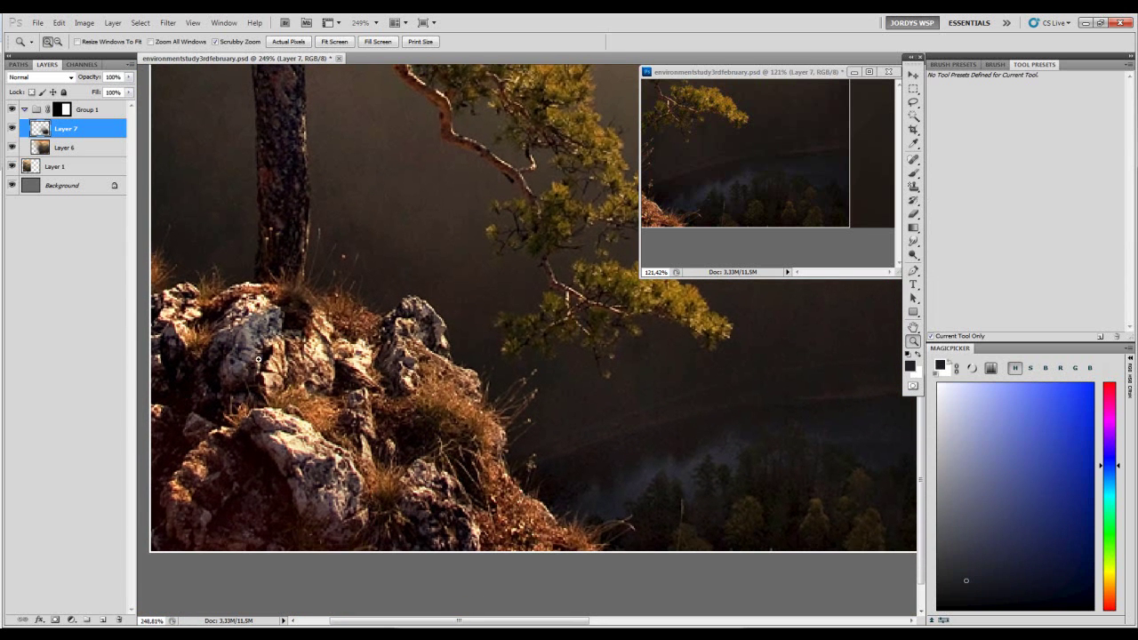
drag(367, 397, 458, 465)
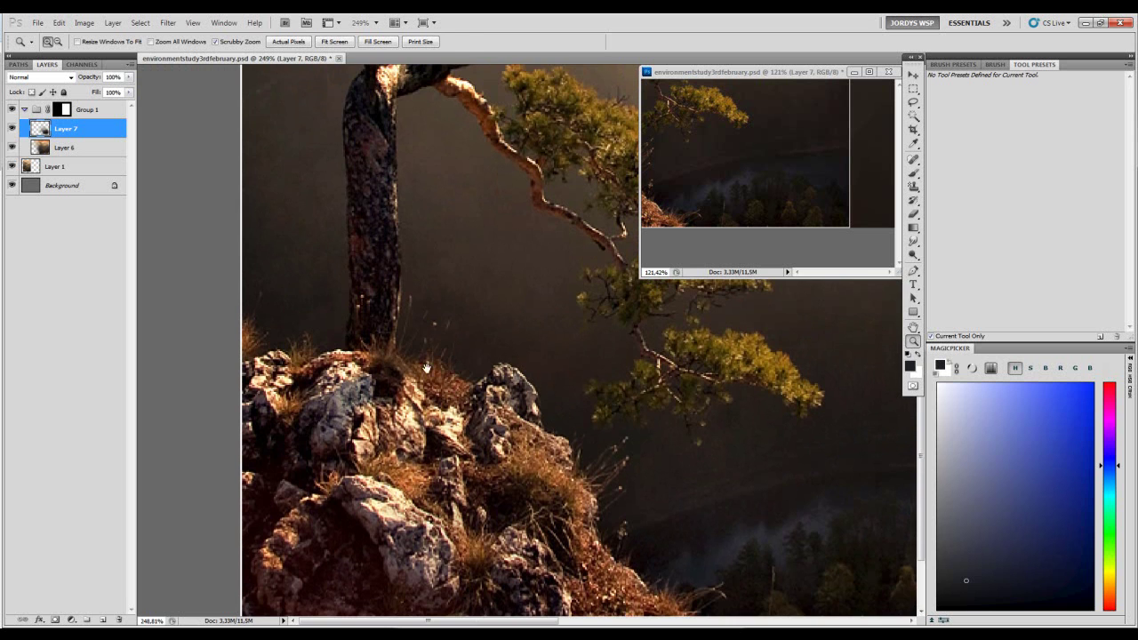
drag(427, 367, 416, 313)
key(b)
key(d)
key(bracketleft)
key(bracketleft)
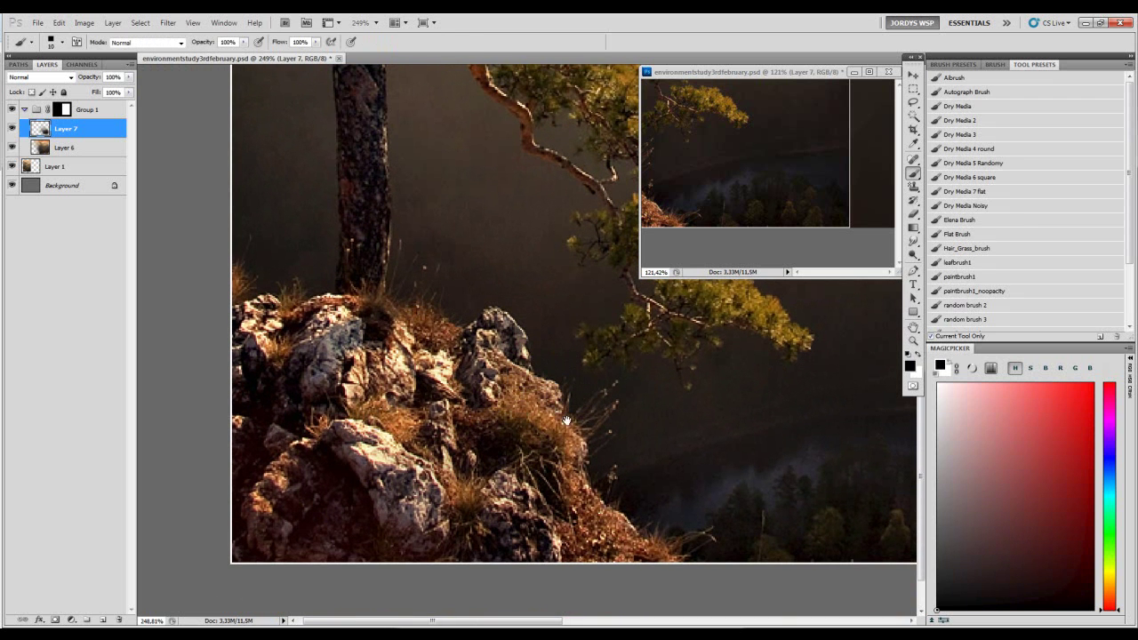
drag(567, 422, 535, 412)
key(bracketleft)
drag(610, 376, 558, 395)
drag(559, 395, 488, 399)
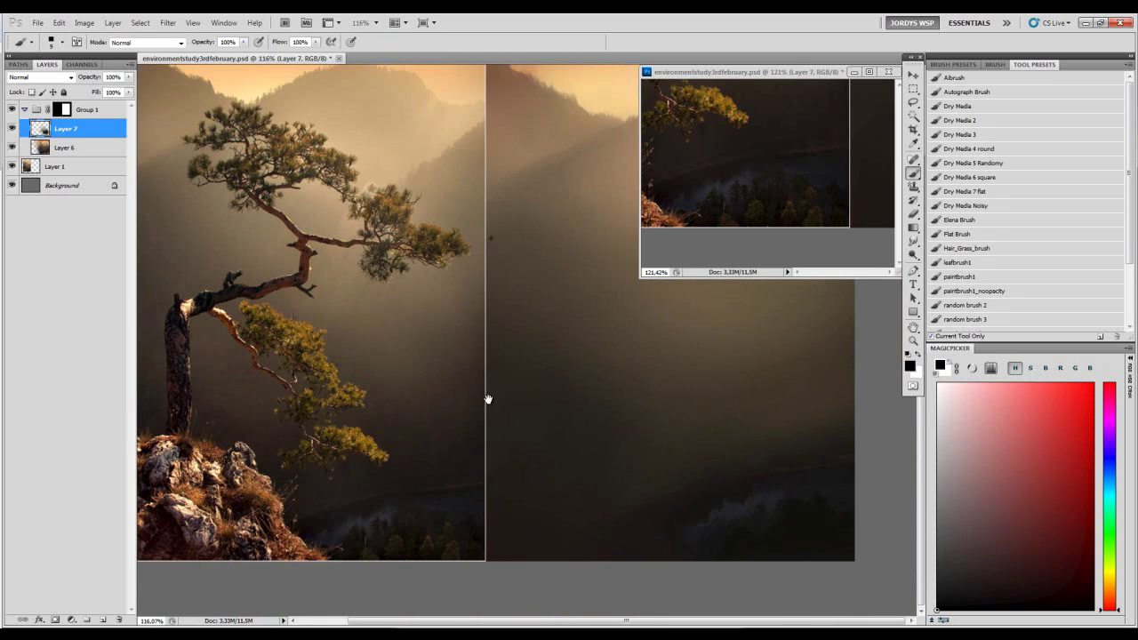
- Compare the reference's river and lower slopes with the painted version beside it
key(z)
drag(255, 514, 281, 512)
drag(320, 507, 454, 472)
drag(317, 478, 400, 464)
mouse_move(400, 445)
mouse_down()
mouse_move(495, 424)
mouse_move(497, 436)
mouse_up()
drag(762, 422, 741, 431)
drag(797, 475, 833, 471)
drag(827, 470, 613, 457)
drag(747, 454, 716, 457)
key(b)
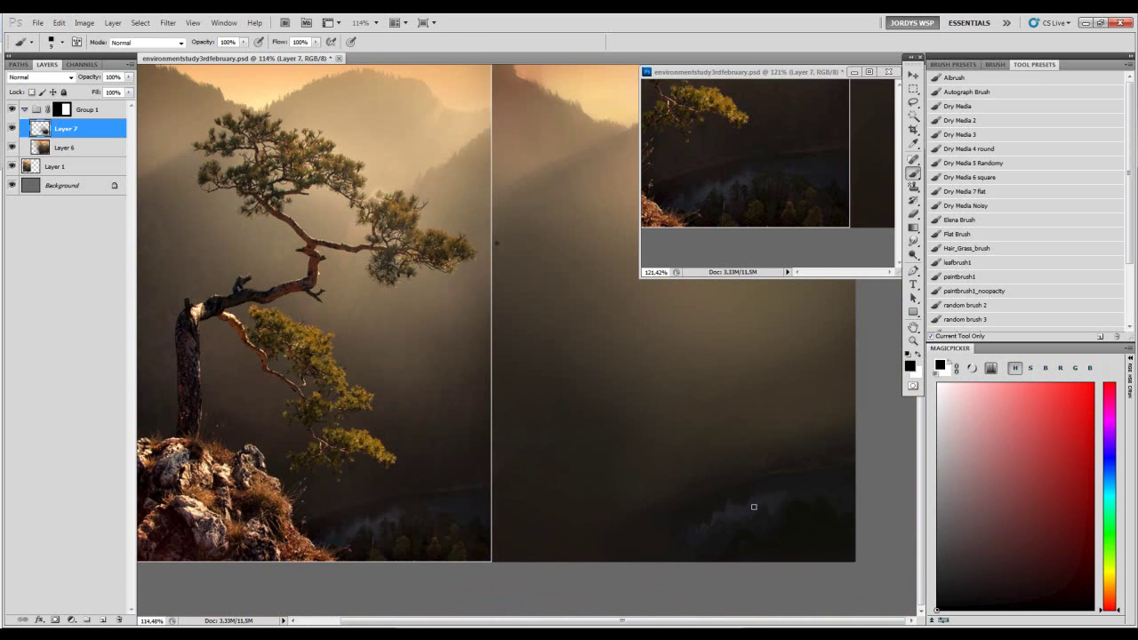
- Touch up the middle of the painted river with sampled dark blues and browns at brush size 10
alt+click(737, 507)
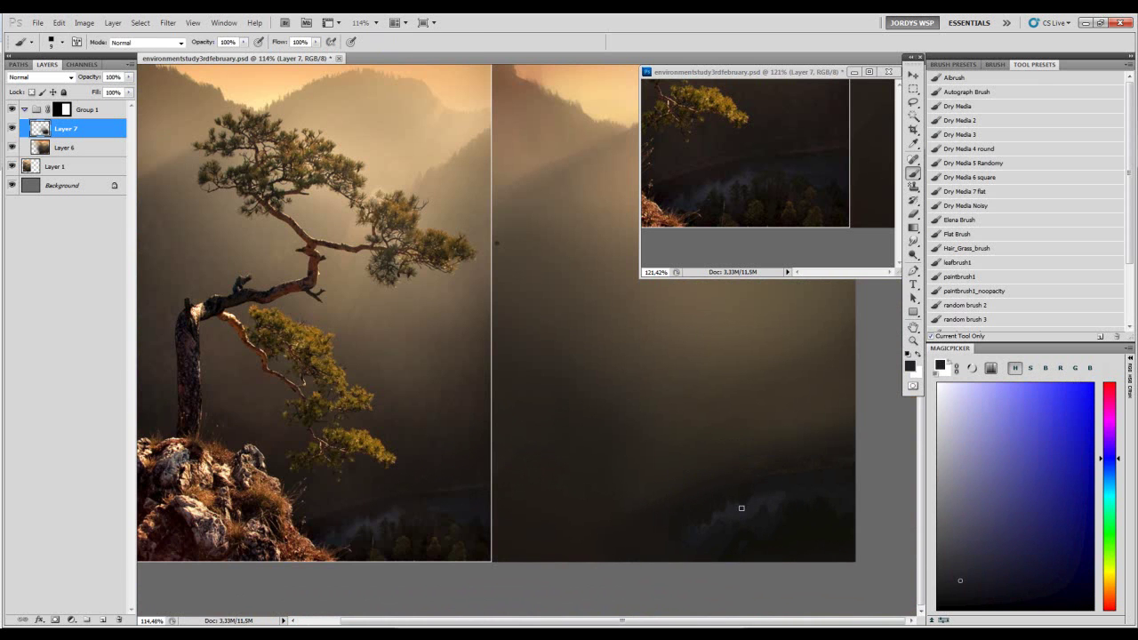
alt+click(738, 497)
alt+click(731, 500)
alt+click(738, 492)
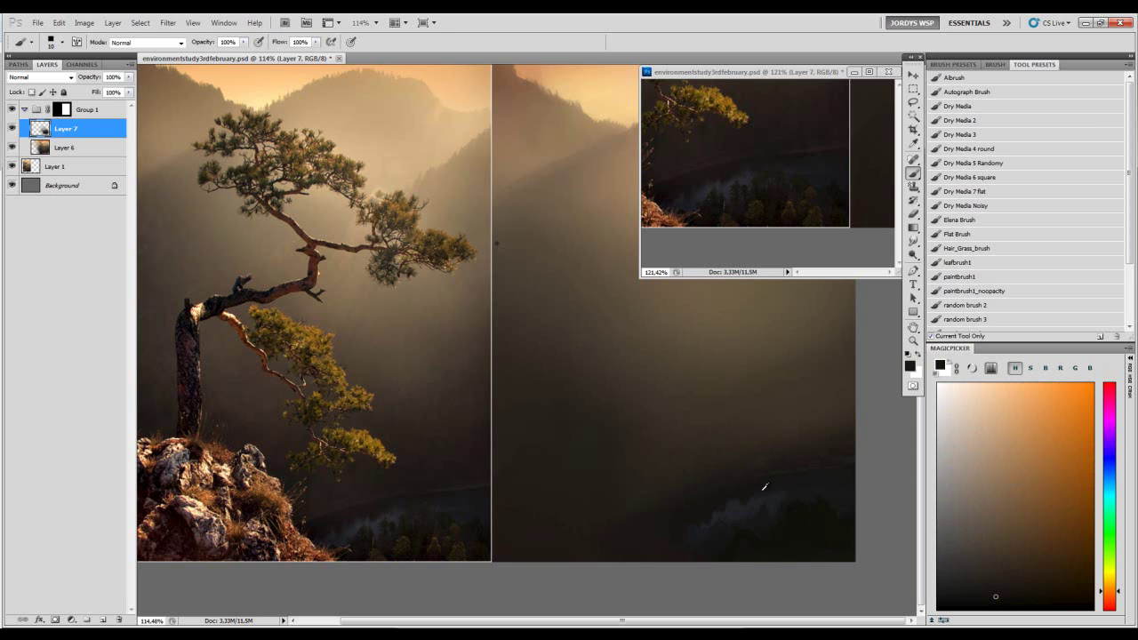
- Refine the shoreline above the river with sampled dark browns, reducing the brush from size 15 to finer strokes
alt+click(757, 487)
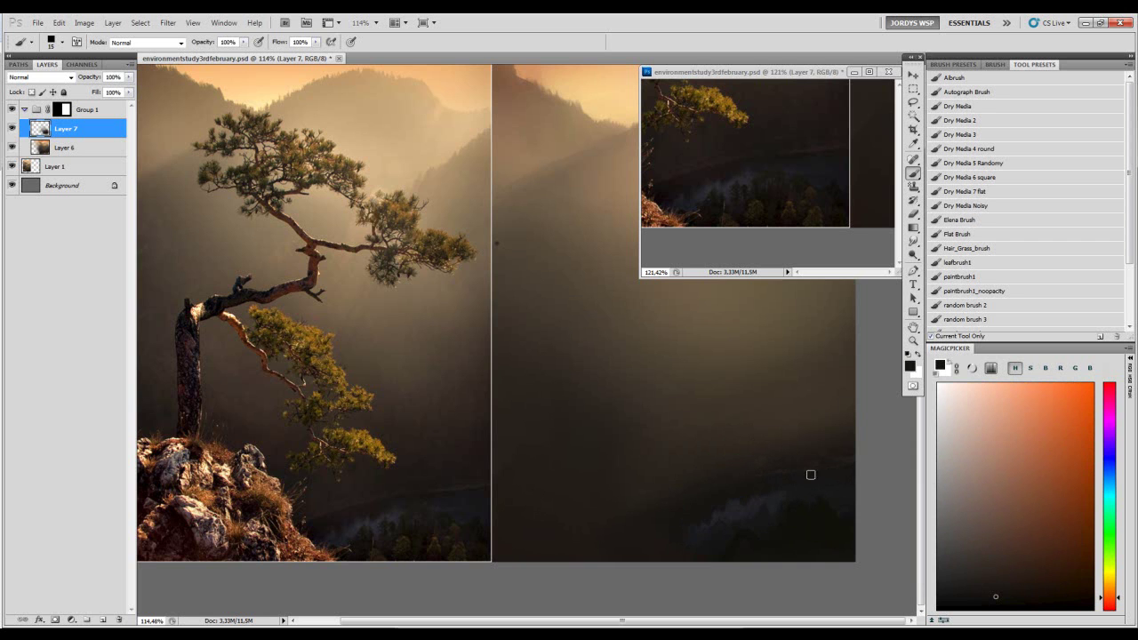
alt+click(793, 472)
key(bracketleft)
key(bracketleft)
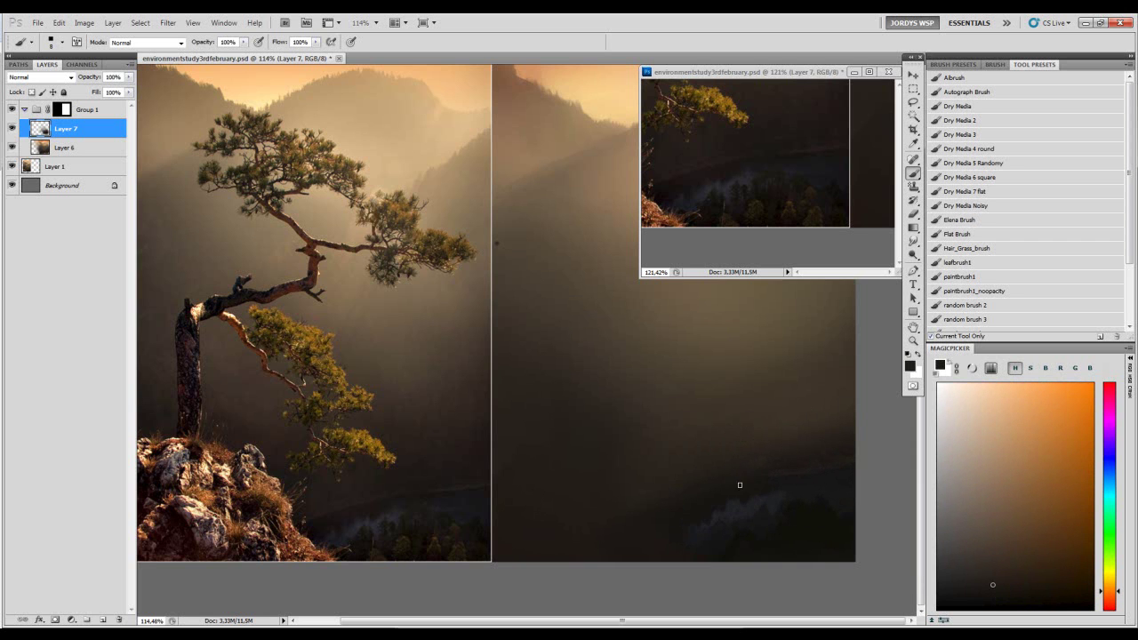
alt+click(777, 473)
alt+click(758, 485)
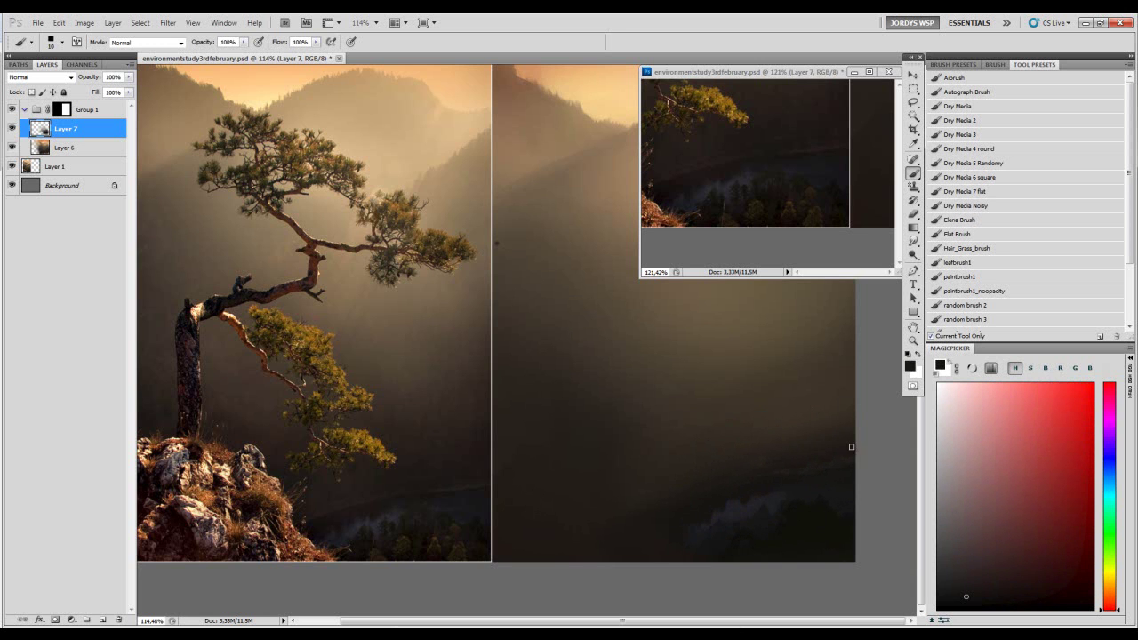
- Detail the right end of the far shoreline with sampled near-black browns and a smaller brush
alt+click(817, 470)
alt+click(795, 472)
key(bracketleft)
key(bracketleft)
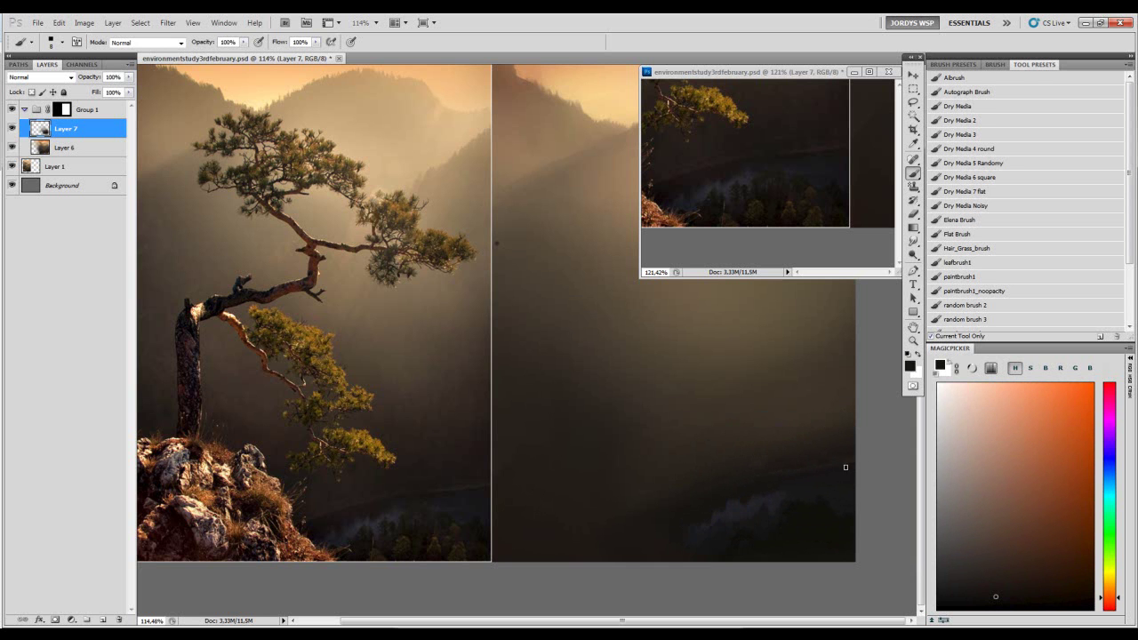
- Work sampled dark browns into the slope above the river and set the brush opacity to 40%
mouse_move(722, 503)
mouse_down()
mouse_move(752, 503)
mouse_move(727, 453)
mouse_up()
alt+click(680, 464)
alt+click(690, 463)
alt+click(695, 457)
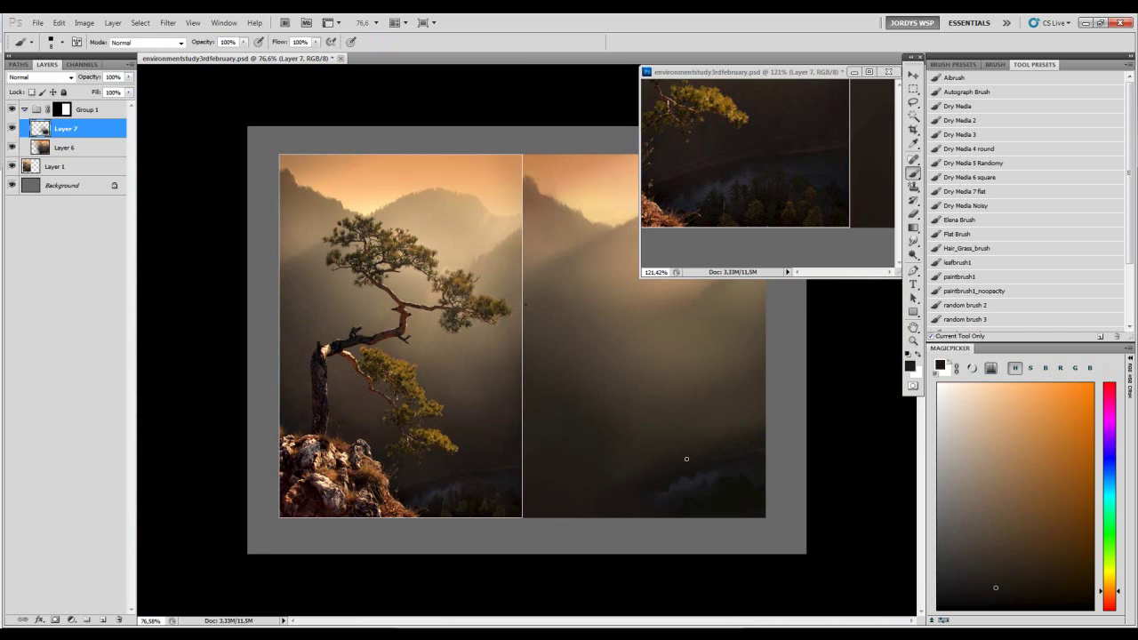
key(4)
key(r)
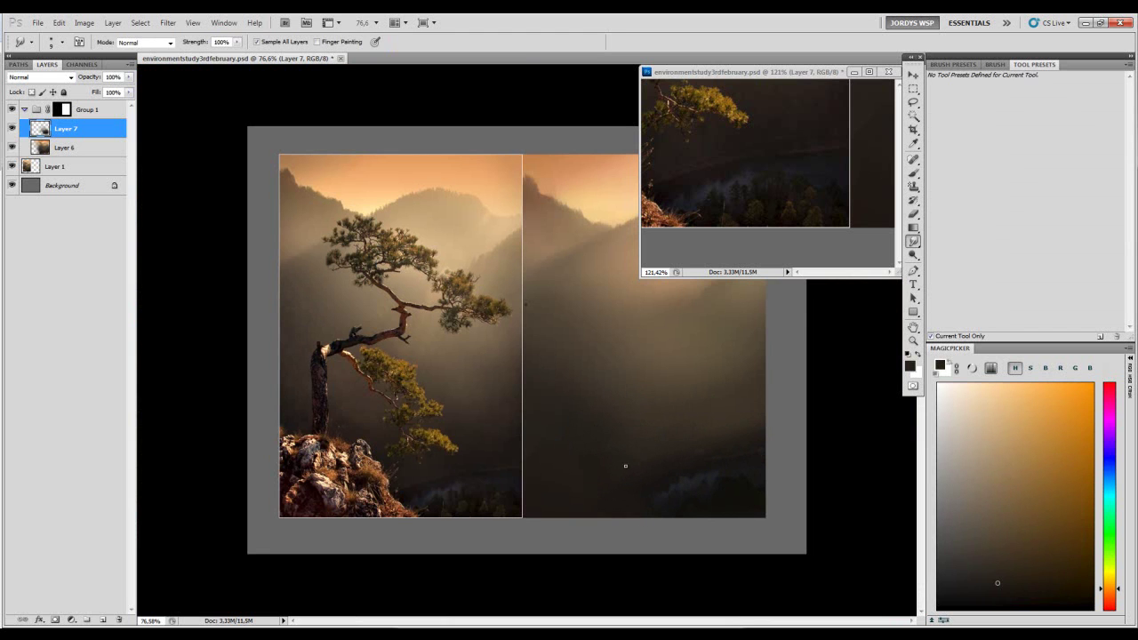
key(b)
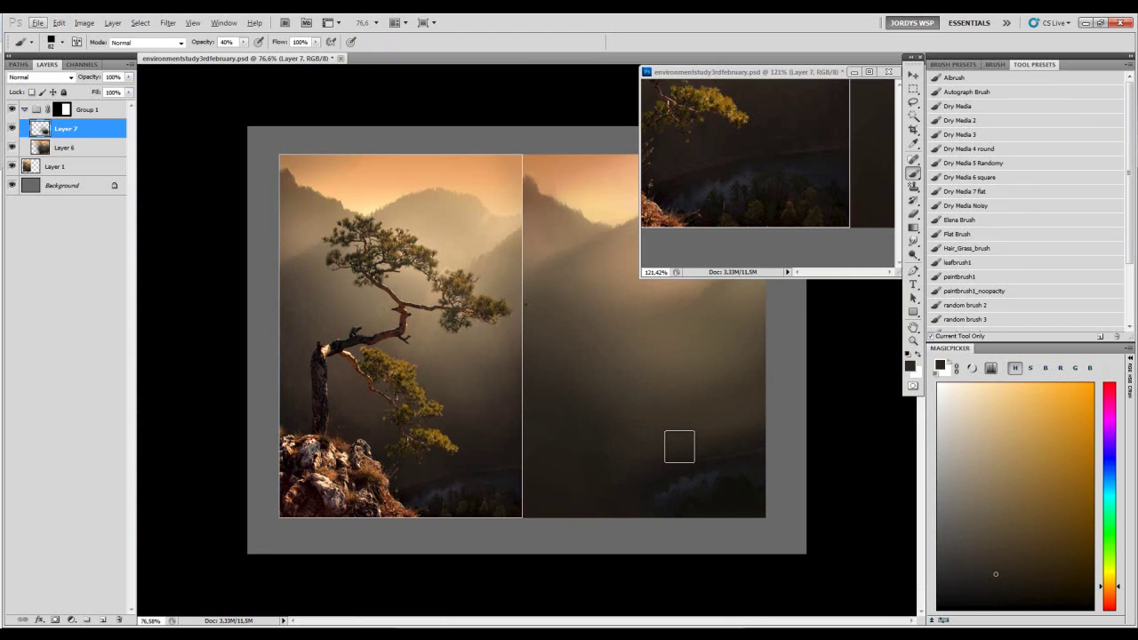
- Switch to the Airbrush preset, sample the dark lower slope and reduce the brush to size 50
click(959, 79)
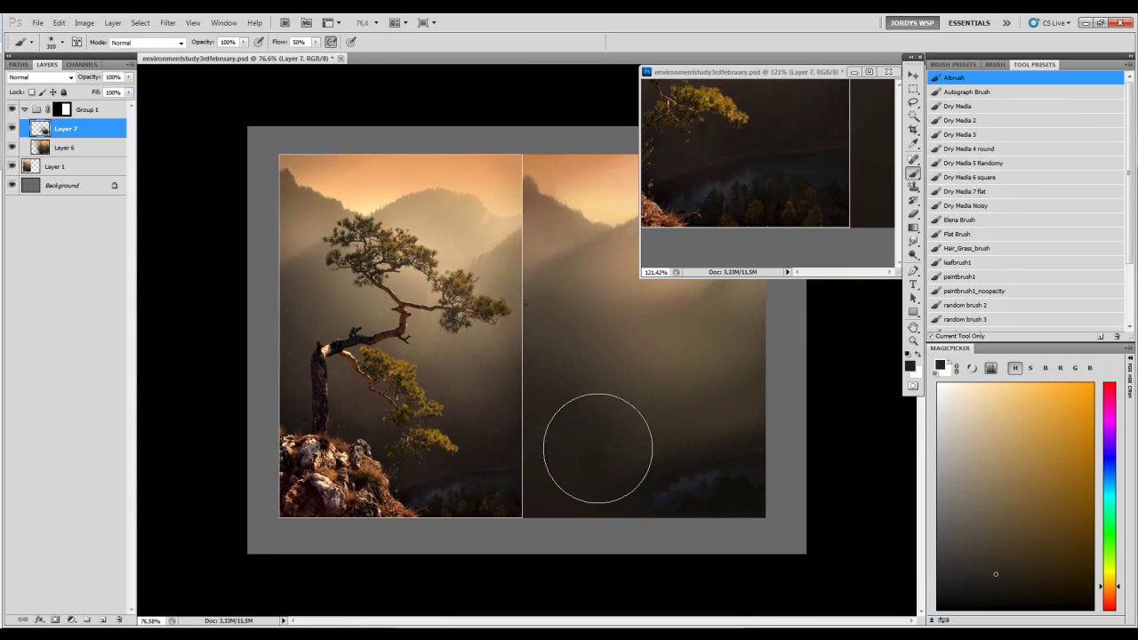
key(r)
key(b)
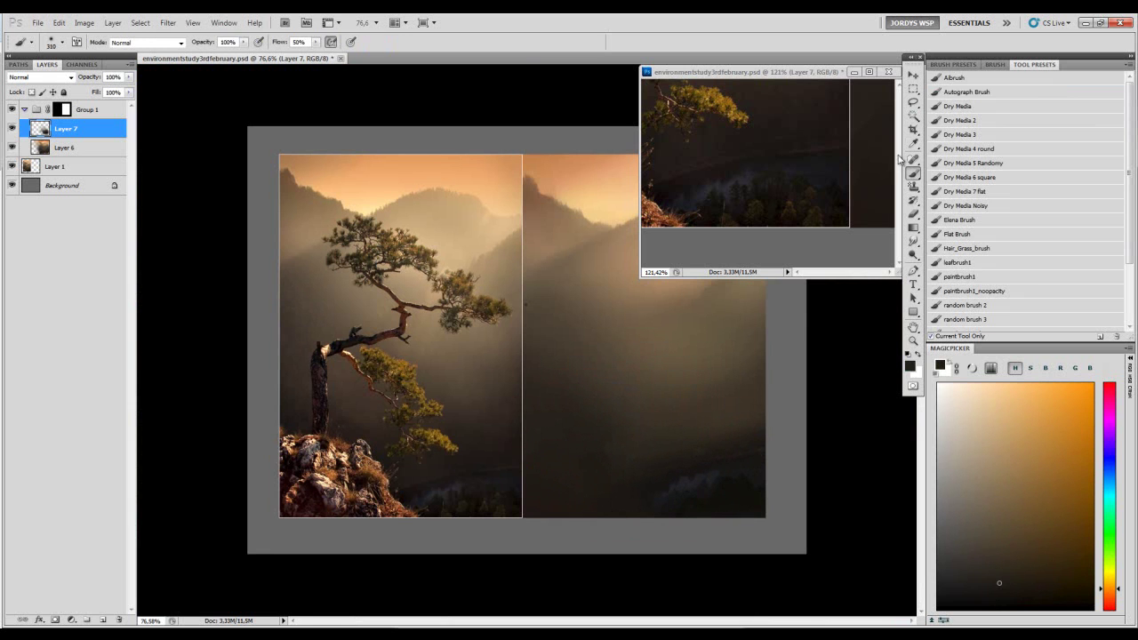
alt+click(595, 470)
key(bracketleft)
key(bracketleft)
key(bracketleft)
key(bracketleft)
key(bracketleft)
key(bracketleft)
key(bracketleft)
key(bracketleft)
key(bracketleft)
key(bracketleft)
key(bracketleft)
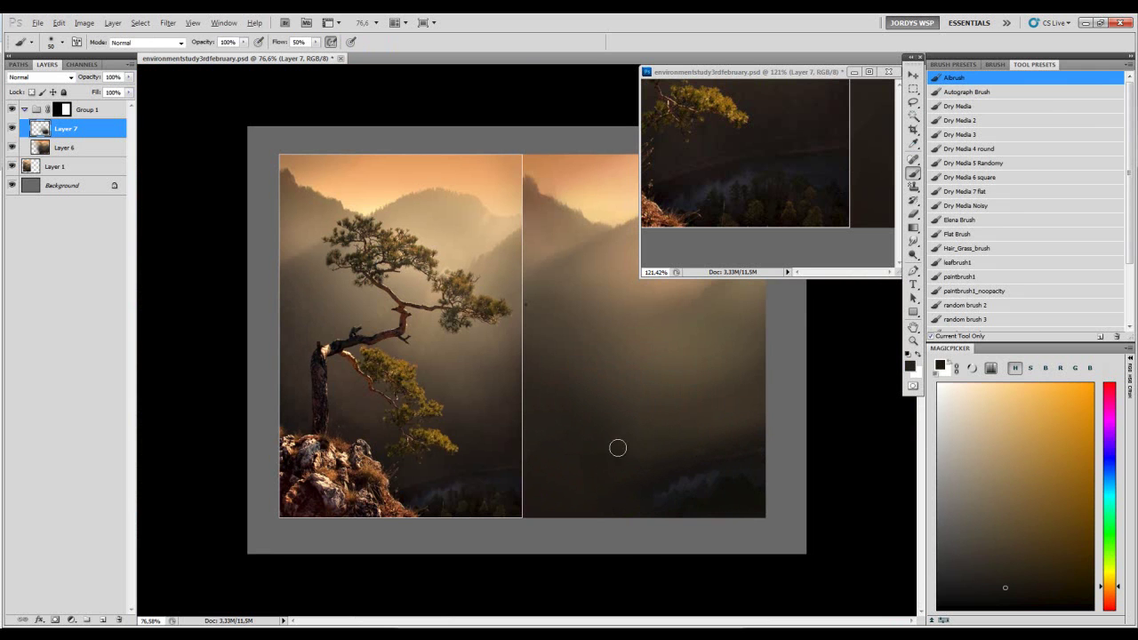
- Airbrush the dark slope above the river with browns sampled from its lower area
drag(636, 420, 651, 431)
alt+click(650, 432)
alt+click(611, 462)
alt+click(637, 459)
drag(688, 427, 697, 429)
alt+click(692, 441)
- Enlarge the reference window to 200% on the riverside trees to examine them beside the painting
key(ctrl+space)
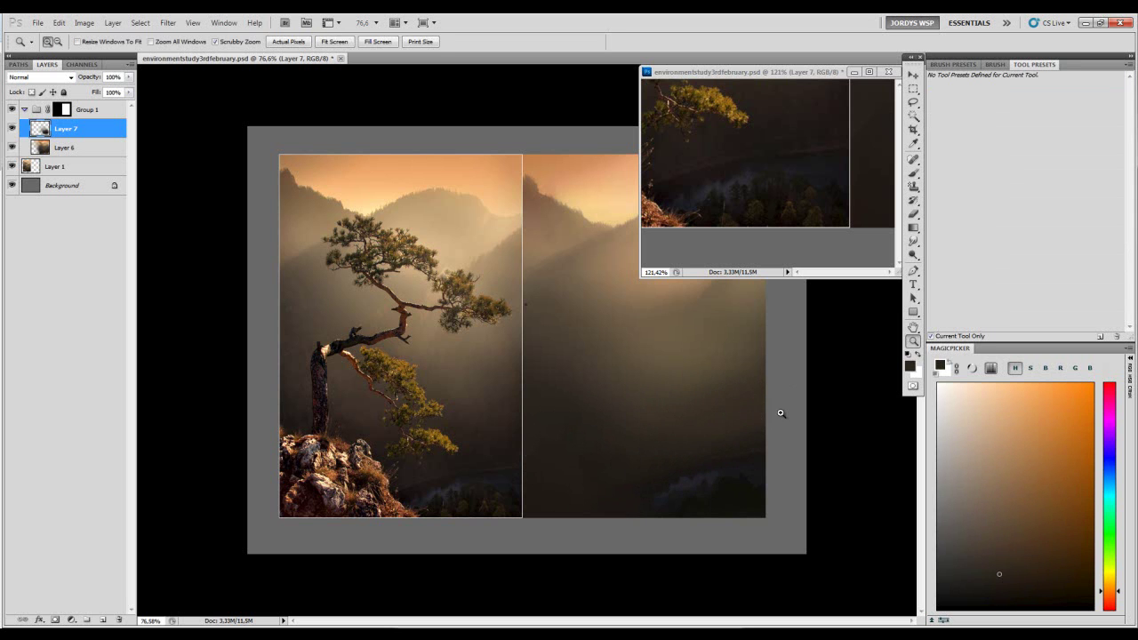
drag(706, 479, 744, 480)
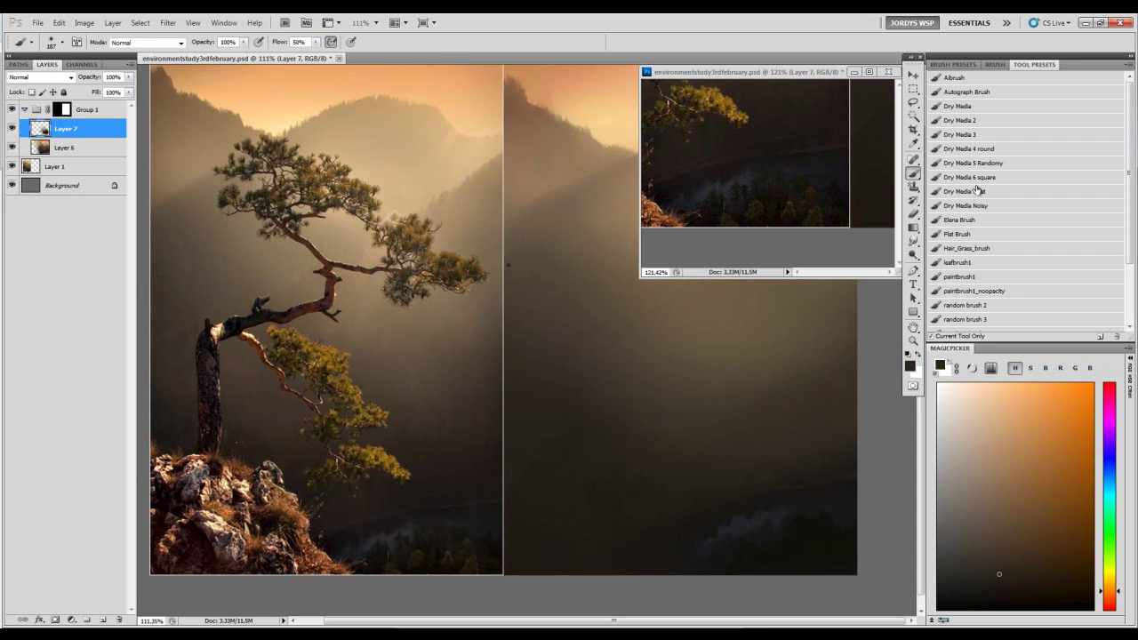
key(z)
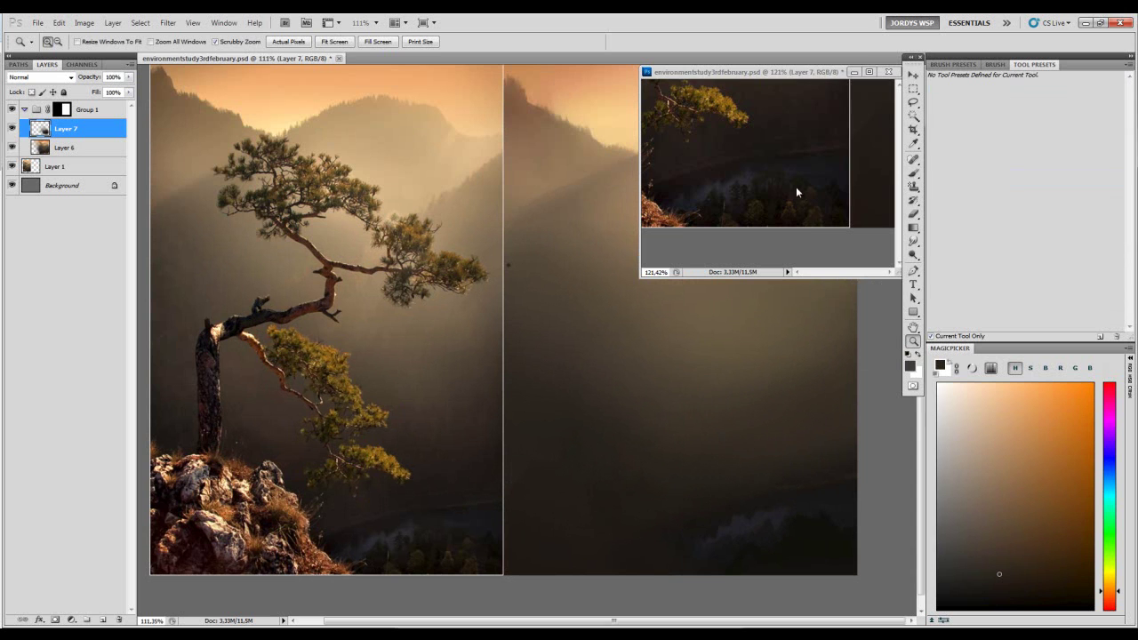
click(802, 217)
key(space)
drag(778, 211, 776, 202)
click(774, 436)
key(space)
drag(699, 469, 700, 465)
- Paint the near riverbank's dark tree mass with a small brush and sampled near-blacks and dark blues
key(b)
alt+click(807, 531)
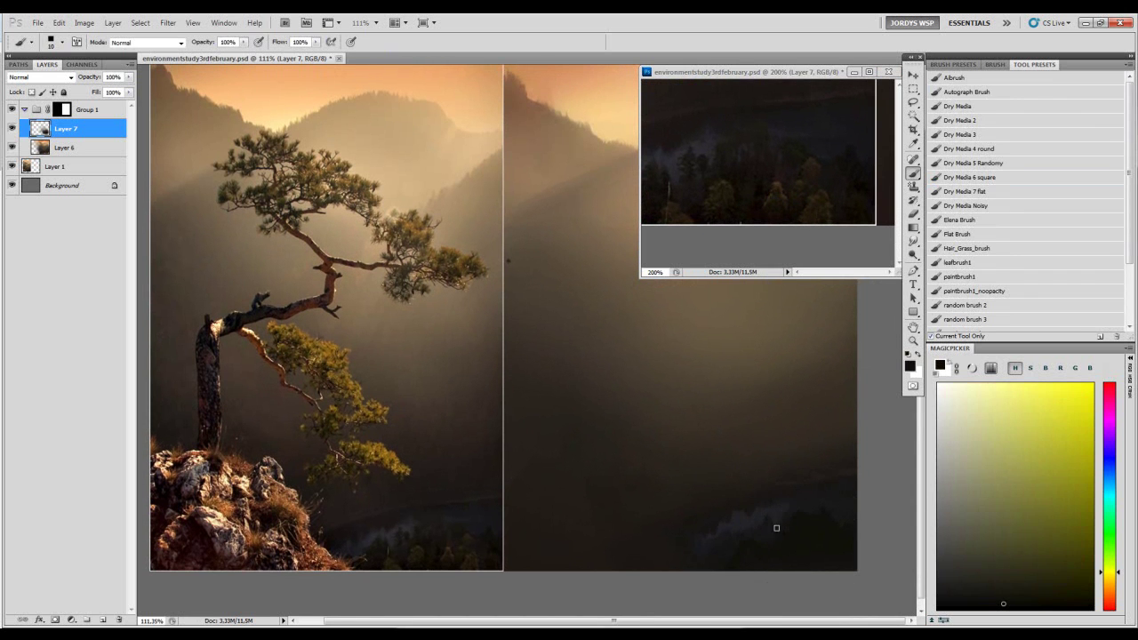
alt+click(832, 511)
alt+click(830, 530)
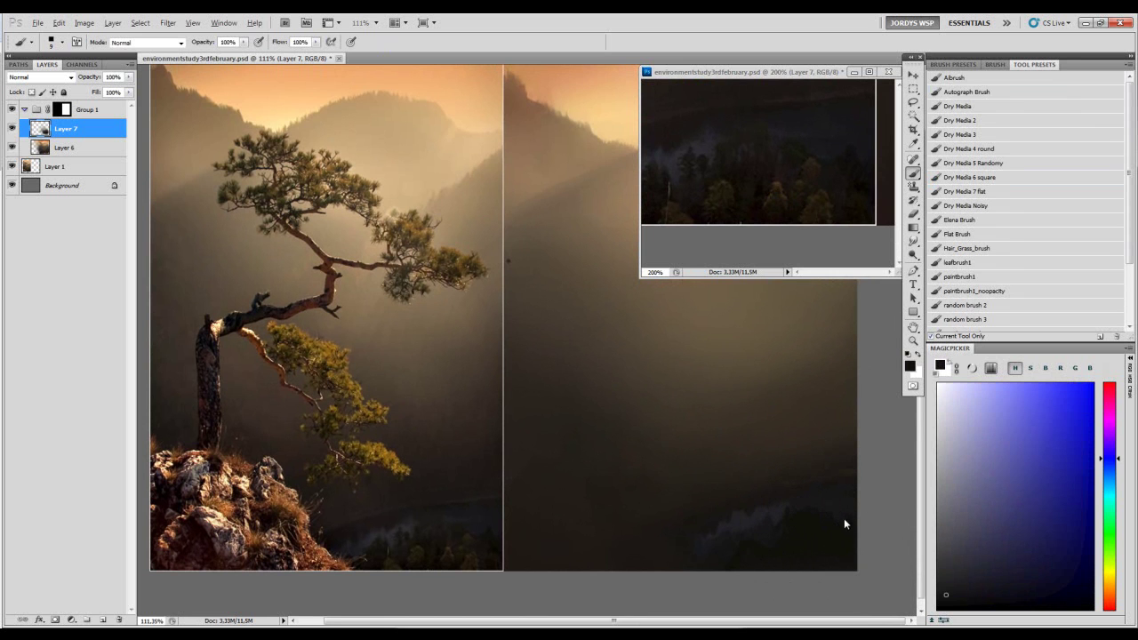
alt+click(853, 531)
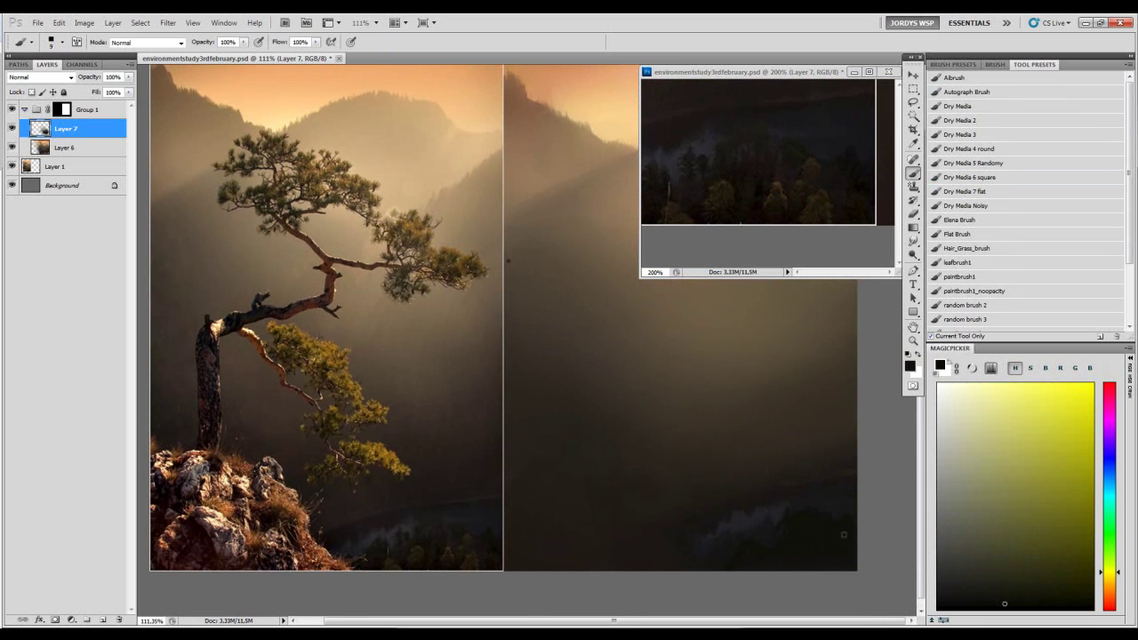
- Pick a darker yellowish black and shape the tree silhouettes along the near riverbank
click(1005, 609)
key(bracketright)
key(bracketright)
key(bracketleft)
key(bracketleft)
- Refine the right end of the far shoreline with sampled near-blacks and check the whole painting from a distance
alt+click(809, 491)
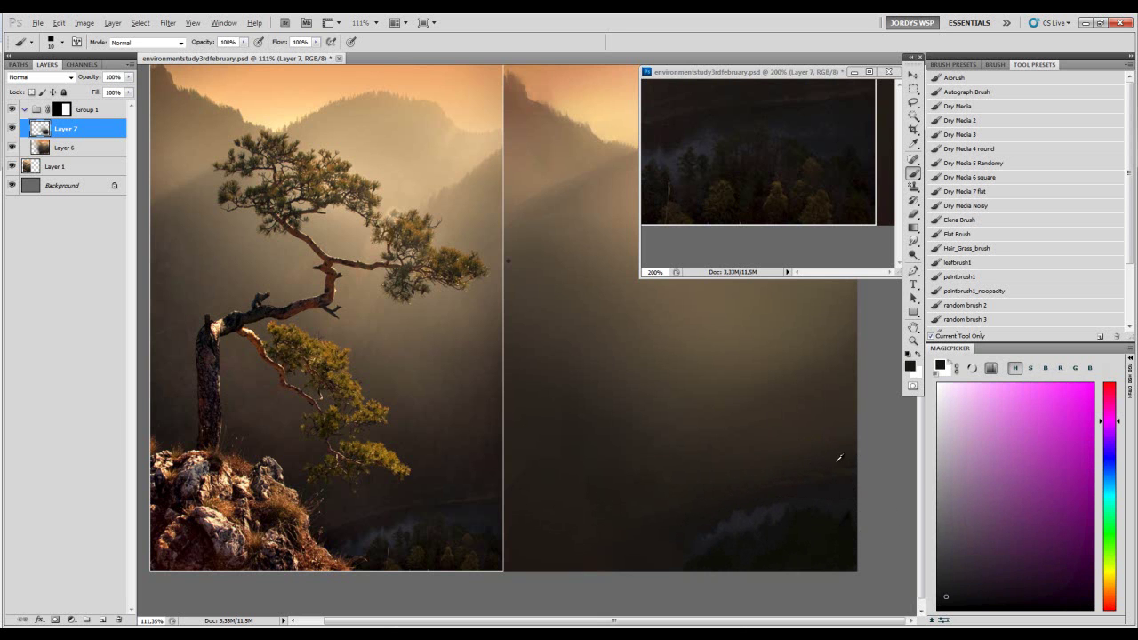
alt+click(819, 483)
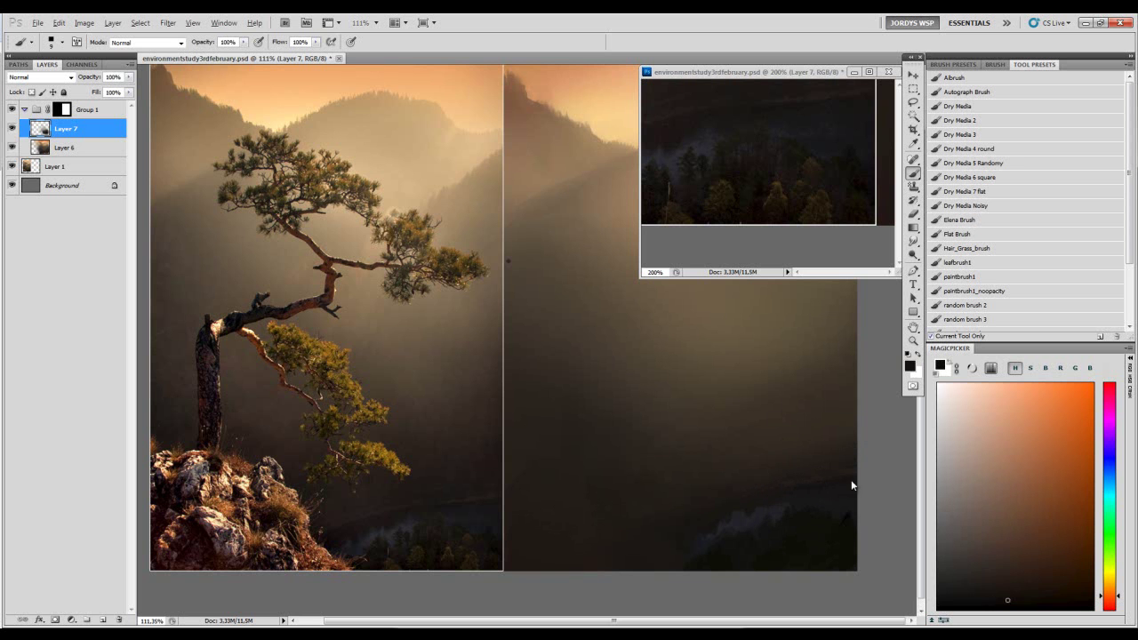
alt+click(829, 483)
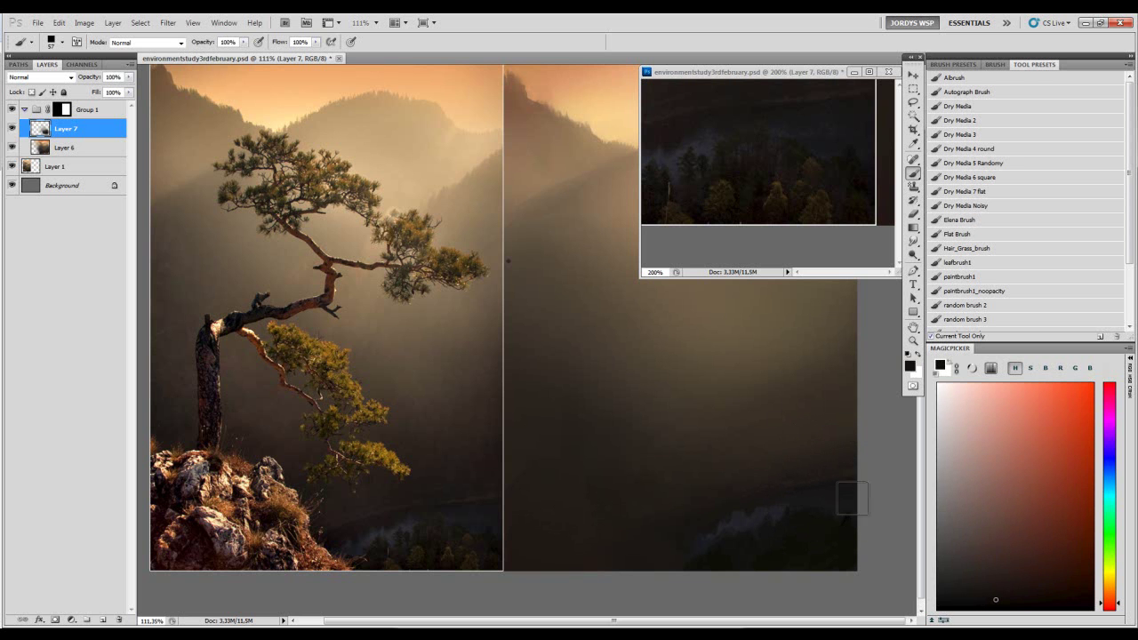
key(z)
drag(838, 483, 752, 521)
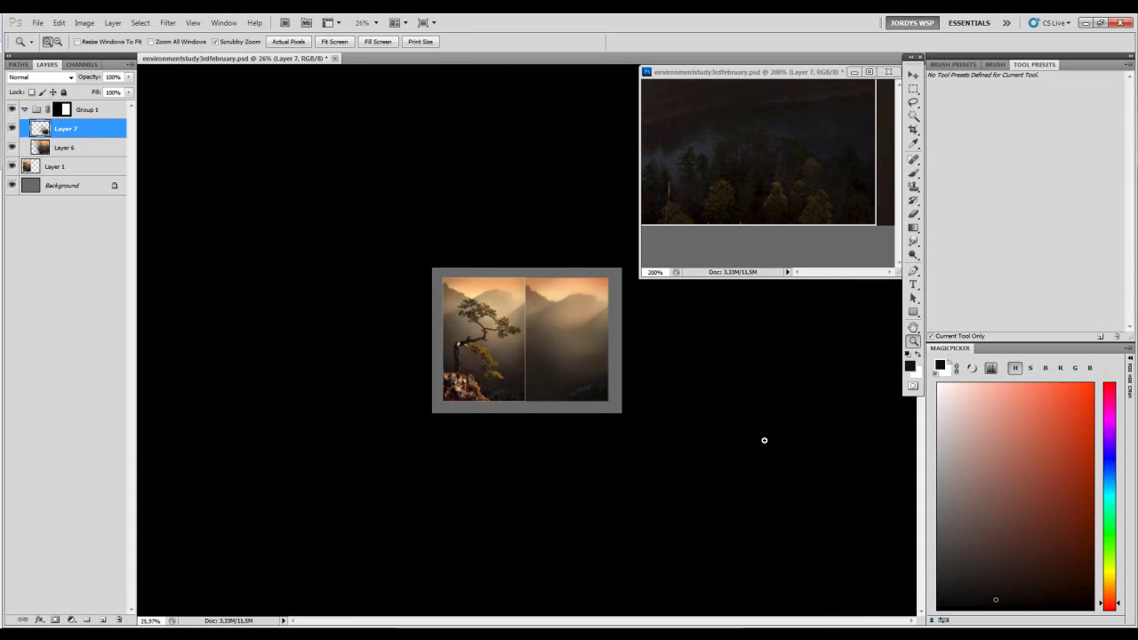
drag(698, 422, 701, 434)
key(b)
alt+click(672, 459)
alt+click(518, 474)
- Lasso the painted river and its banks in the lower-right corner and copy them to a new layer
key(l)
drag(804, 442, 715, 544)
key(v)
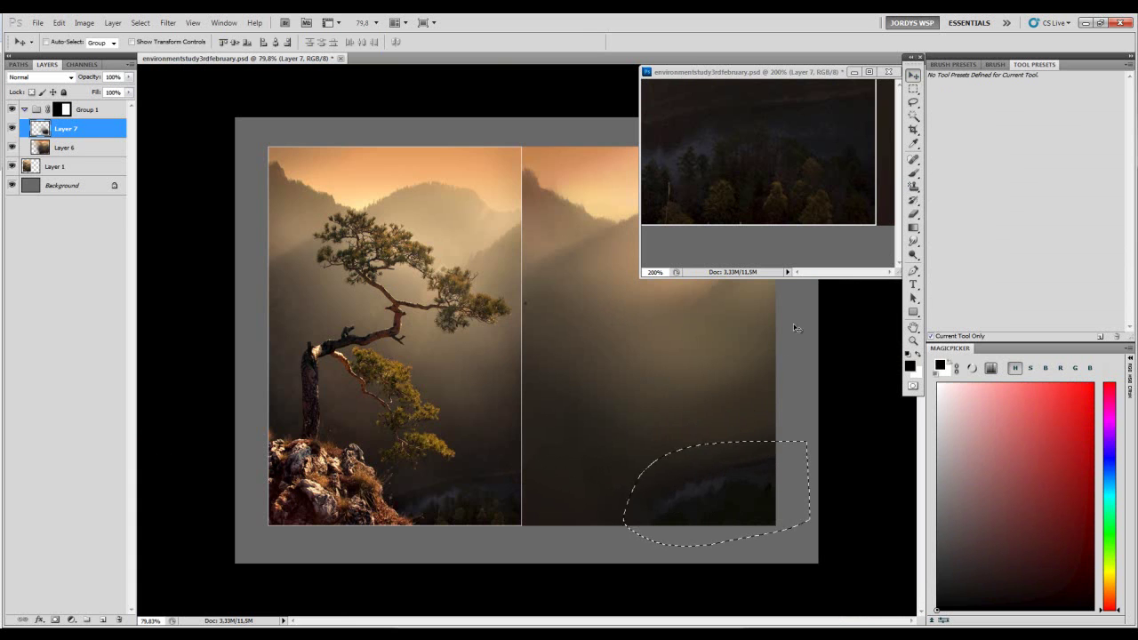
key(ctrl+j)
- Compress the copied river area vertically from its upper edge with Free Transform
key(ctrl+t)
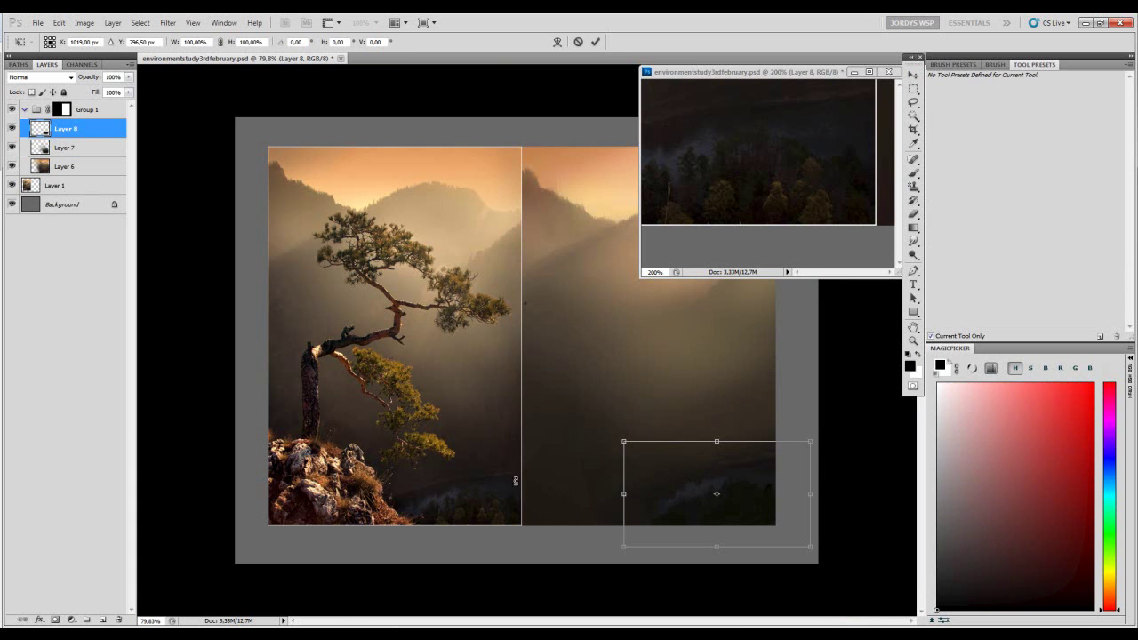
drag(716, 441, 710, 460)
key(Return)
key(e)
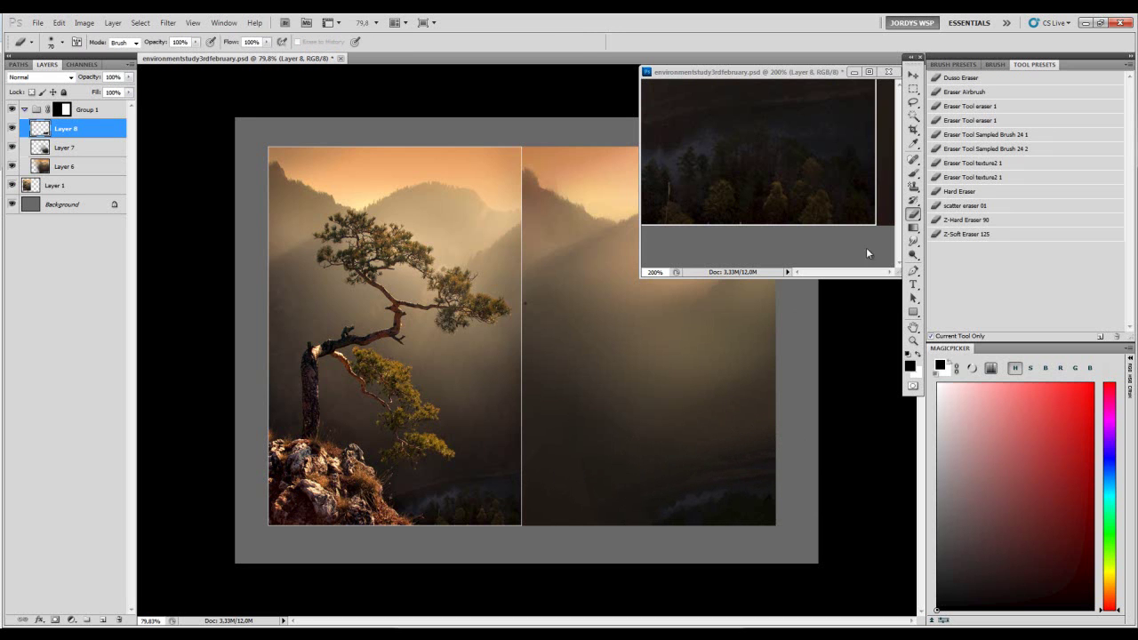
- Airbrush a sampled dark brown over the bank above the river on Layer 8, using a large Airbrush preset
key(b)
key(bracketright)
key(bracketright)
key(bracketright)
key(bracketright)
key(bracketright)
alt+click(724, 460)
alt+click(729, 462)
click(968, 79)
alt+click(728, 461)
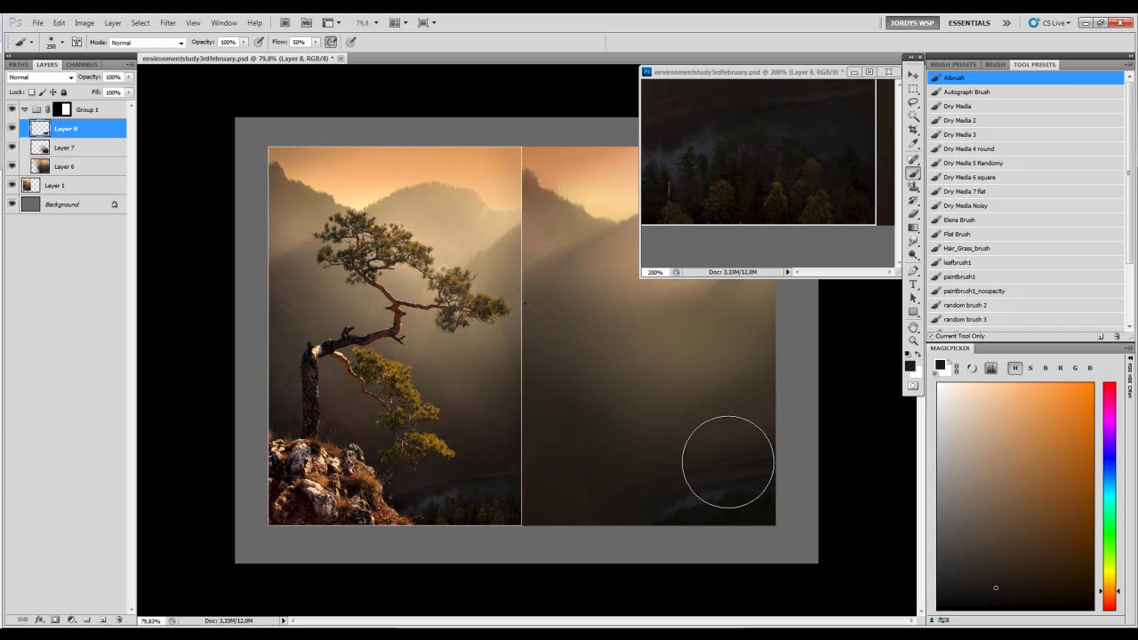
key(bracketleft)
mouse_move(773, 452)
mouse_down()
mouse_move(666, 478)
mouse_move(677, 475)
mouse_up()
mouse_move(773, 448)
mouse_down()
mouse_move(757, 456)
mouse_move(763, 448)
mouse_up()
- Soften the river's upper edge with a sampled dark tone and a progressively smaller airbrush
alt+click(697, 487)
key(bracketleft)
key(bracketleft)
key(bracketleft)
key(bracketleft)
key(bracketleft)
key(bracketleft)
key(bracketleft)
- Airbrush sampled dark tones around the river's left end at size 60 and sample the water's dark blue
alt+click(643, 515)
key(bracketright)
key(bracketright)
key(bracketright)
key(bracketright)
key(bracketright)
key(bracketright)
key(bracketleft)
key(bracketleft)
key(bracketleft)
key(bracketleft)
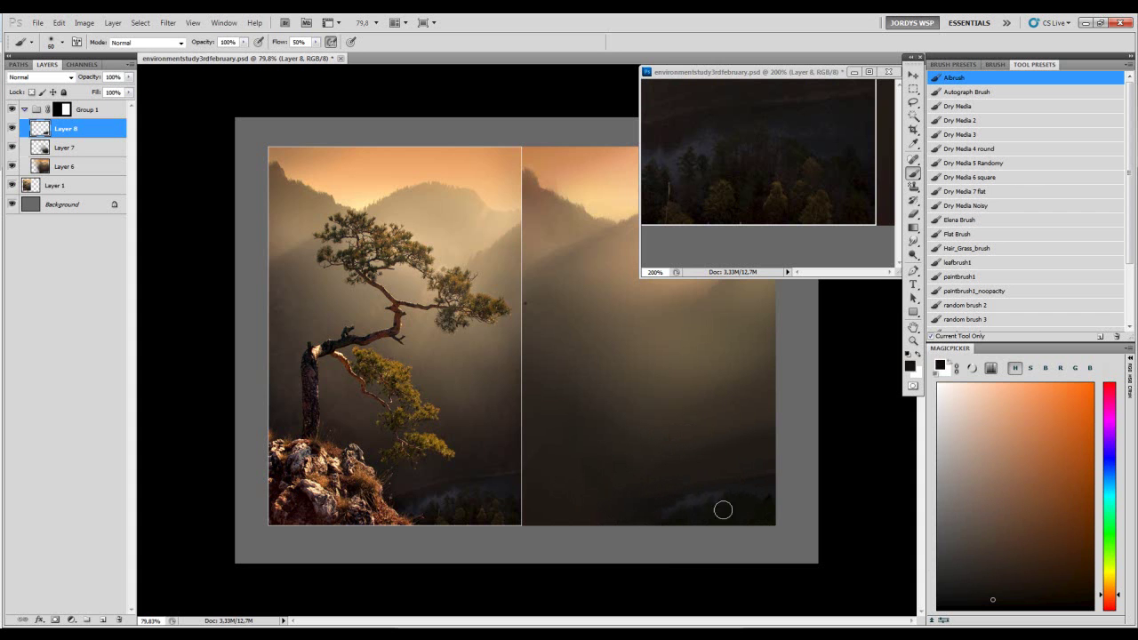
alt+click(683, 500)
- Switch to the Dry Media 6 square brush, reduce it below size 15, and paint sampled dark green over the trees beside the river
mouse_move(705, 507)
mouse_down()
mouse_move(741, 512)
mouse_move(732, 503)
mouse_up()
key(b)
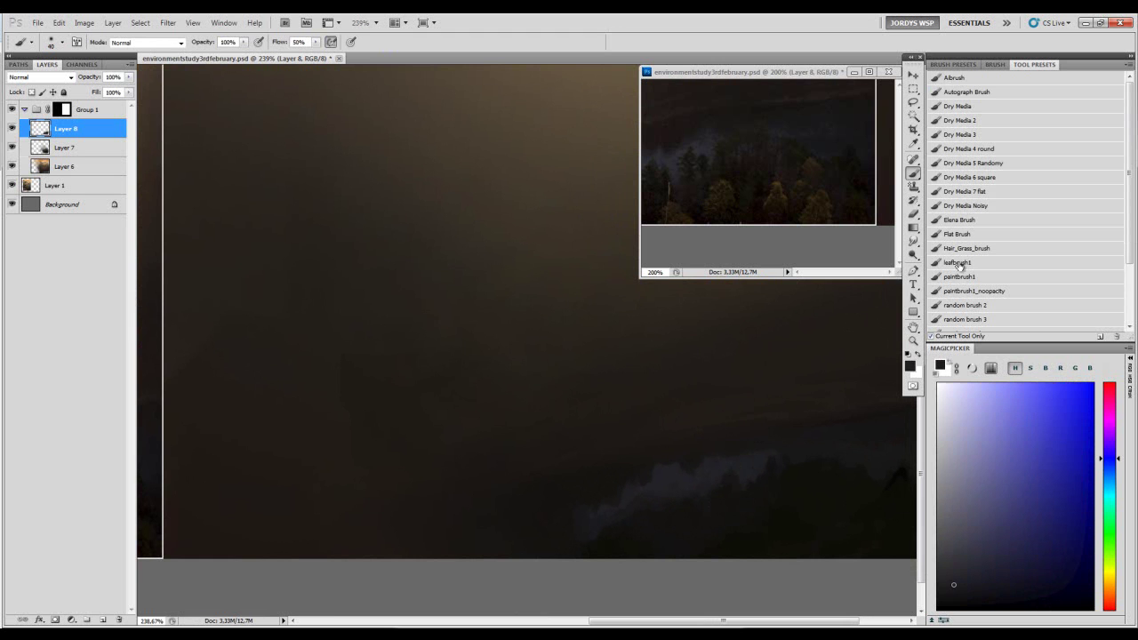
click(962, 178)
drag(690, 411, 656, 437)
alt+click(640, 491)
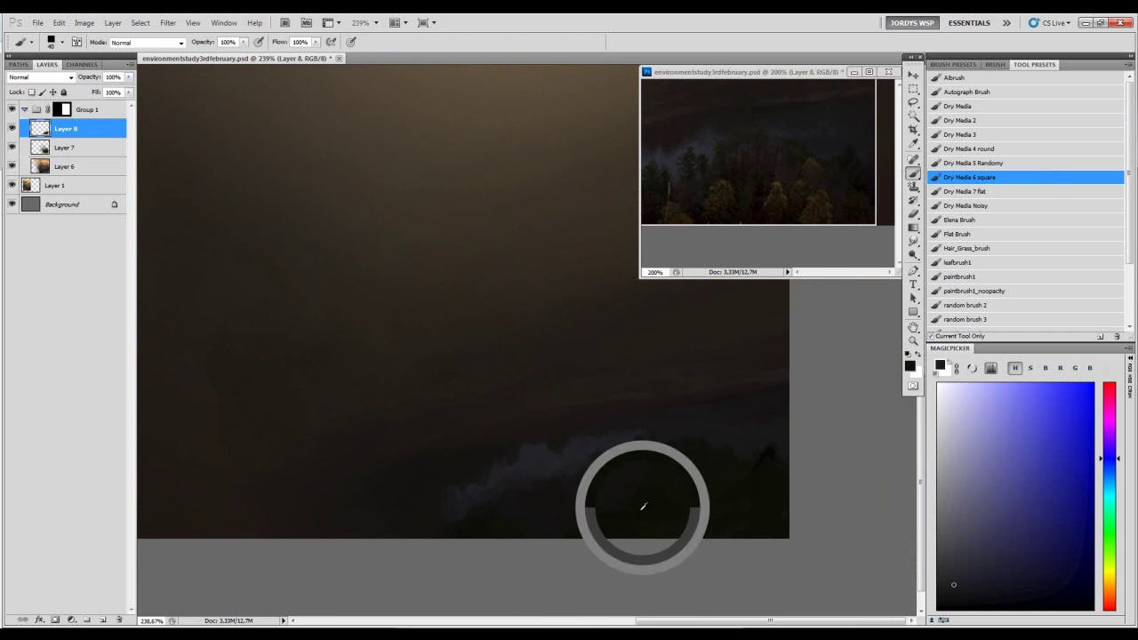
key(bracketleft)
key(bracketleft)
key(bracketleft)
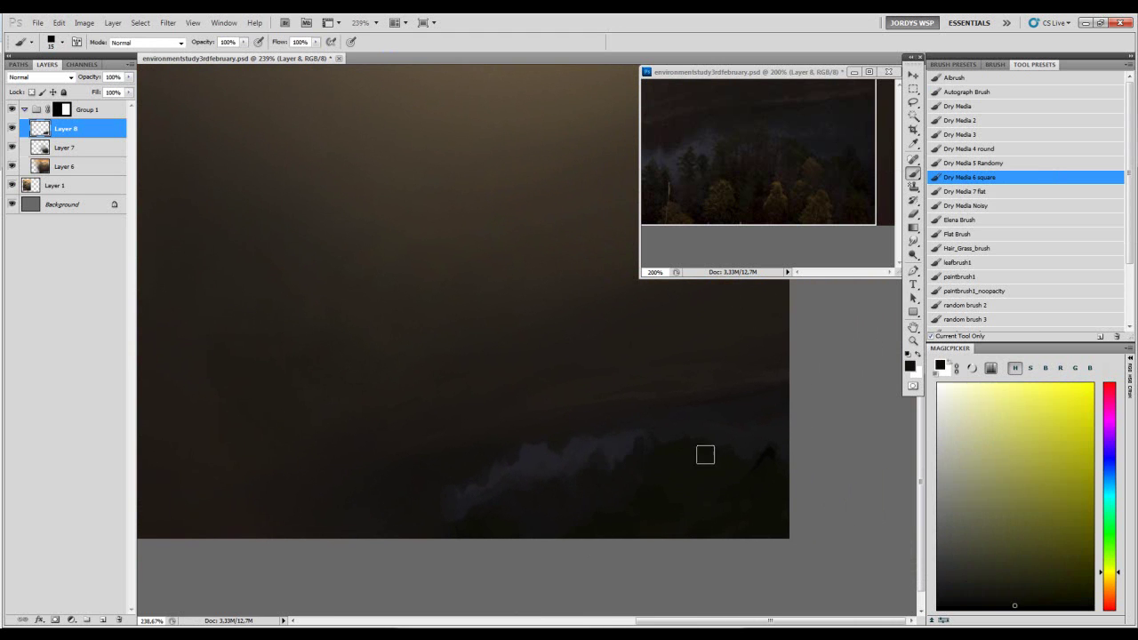
alt+click(707, 449)
alt+click(703, 454)
key(bracketleft)
- Shape the tree silhouettes at the river's right end using dark tones sampled from the trees
alt+click(762, 451)
alt+click(763, 469)
alt+click(765, 472)
alt+click(756, 499)
alt+click(751, 465)
- Try large dark test strokes across the misty slope and undo them
alt+click(695, 315)
mouse_move(532, 126)
mouse_down()
mouse_move(400, 203)
mouse_move(452, 222)
mouse_up()
key(ctrl+z)
alt+right_click(459, 248)
mouse_move(491, 132)
mouse_down()
mouse_move(480, 332)
mouse_move(638, 324)
mouse_up()
key(ctrl+z)
mouse_move(514, 116)
mouse_down()
mouse_move(488, 305)
mouse_move(317, 406)
mouse_up()
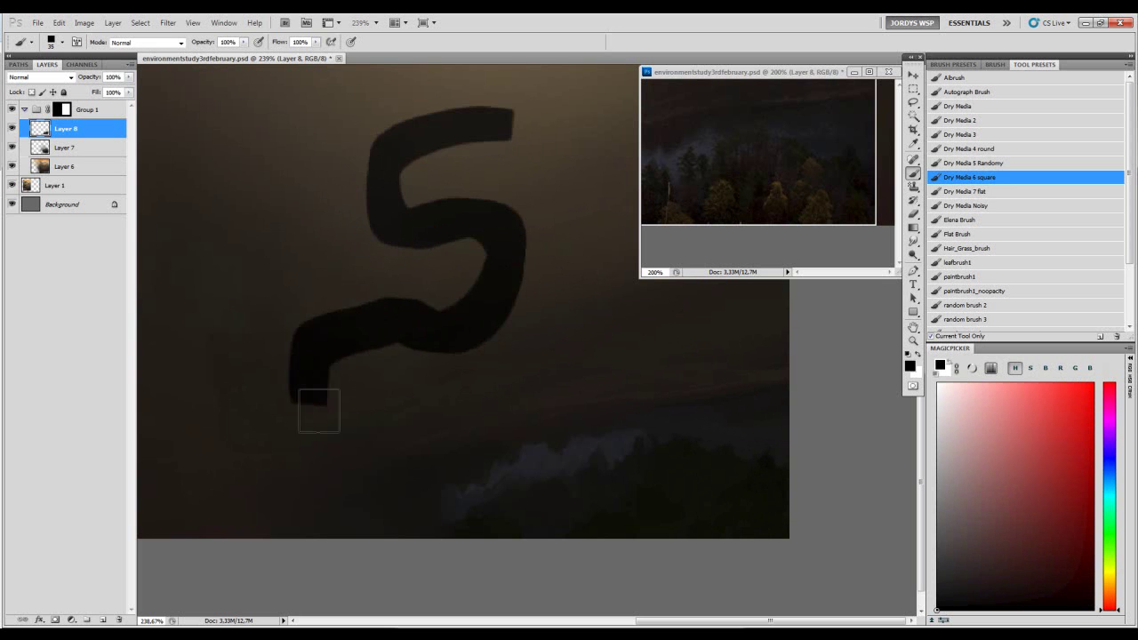
key(ctrl+z)
- Paint a taller treetop into the middle of the river with a size 10 brush and sampled dark tones
key(bracketleft)
key(bracketleft)
key(bracketleft)
key(bracketleft)
mouse_move(662, 489)
mouse_down()
mouse_move(651, 506)
mouse_move(641, 431)
mouse_up()
alt+click(651, 438)
alt+click(647, 433)
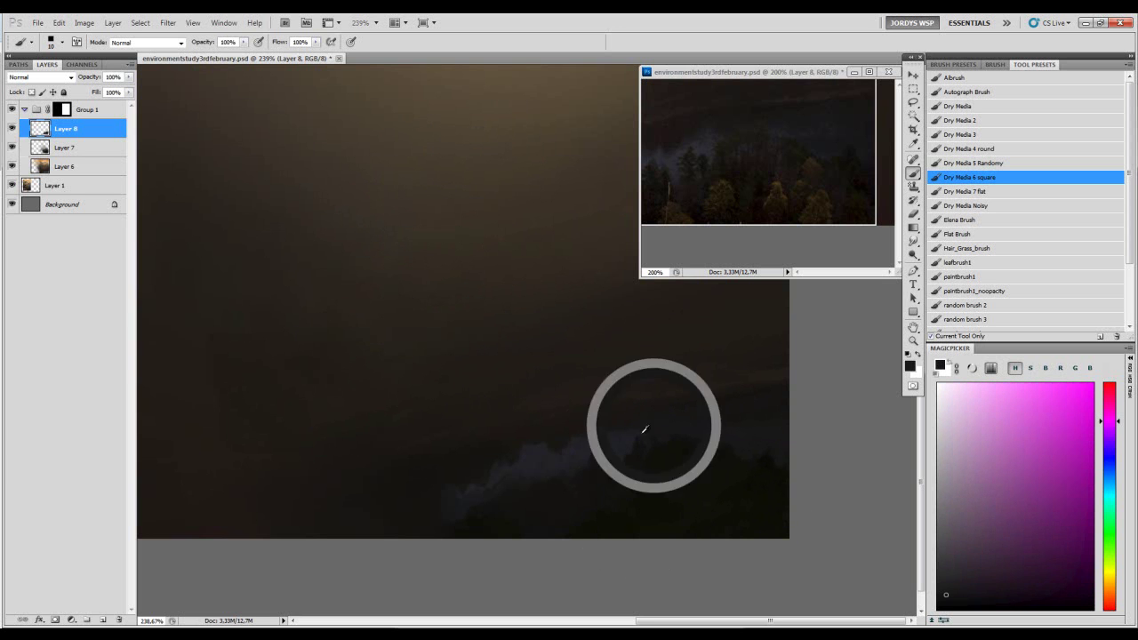
key(bracketright)
alt+click(640, 431)
- Lower the brush opacity to 40% and glaze the sampled dark tone over the river's left end and middle
key(4)
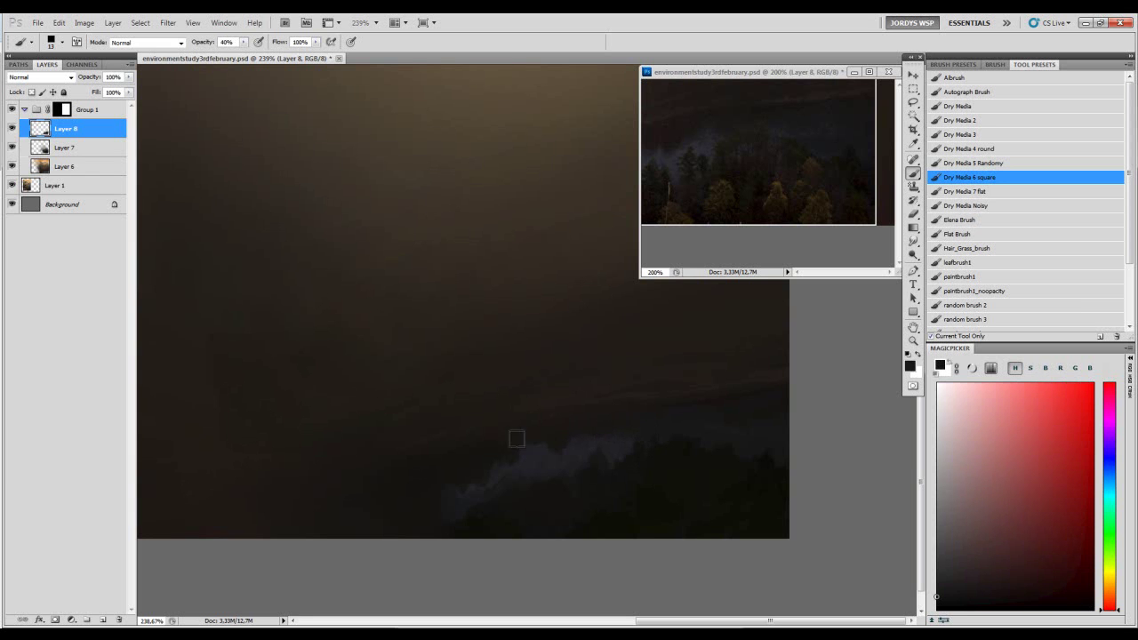
key(bracketright)
drag(448, 507, 508, 490)
drag(603, 449, 612, 452)
- Restore 100% opacity and paint small treetops along the river's lower edge with a finer brush and sampled tree and water tones
key(bracketleft)
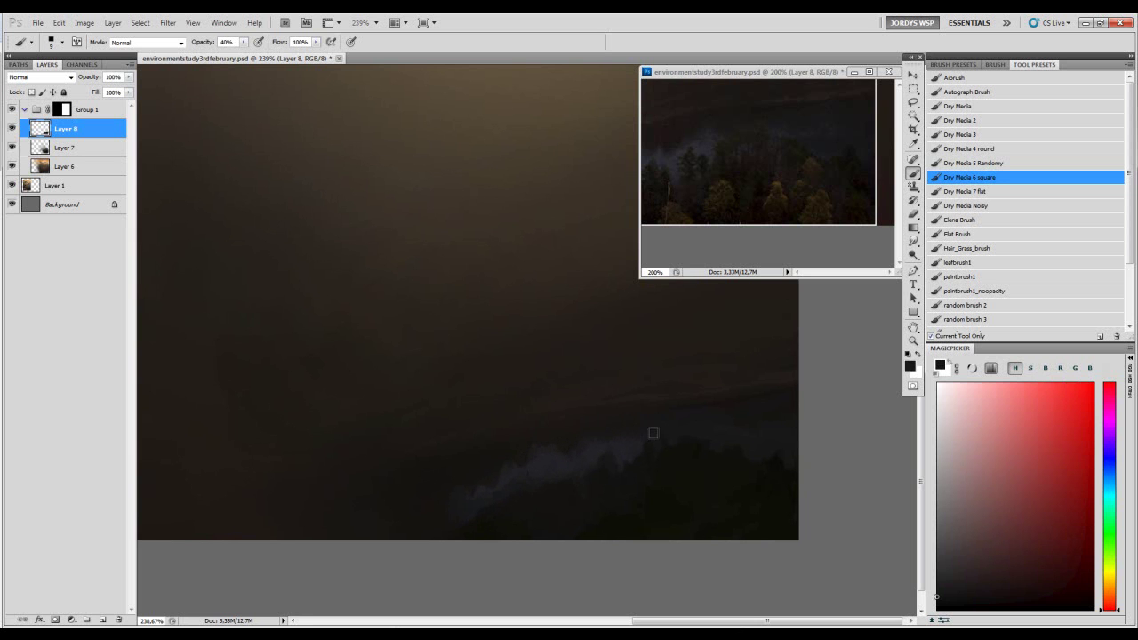
key(0)
alt+click(643, 495)
alt+click(593, 496)
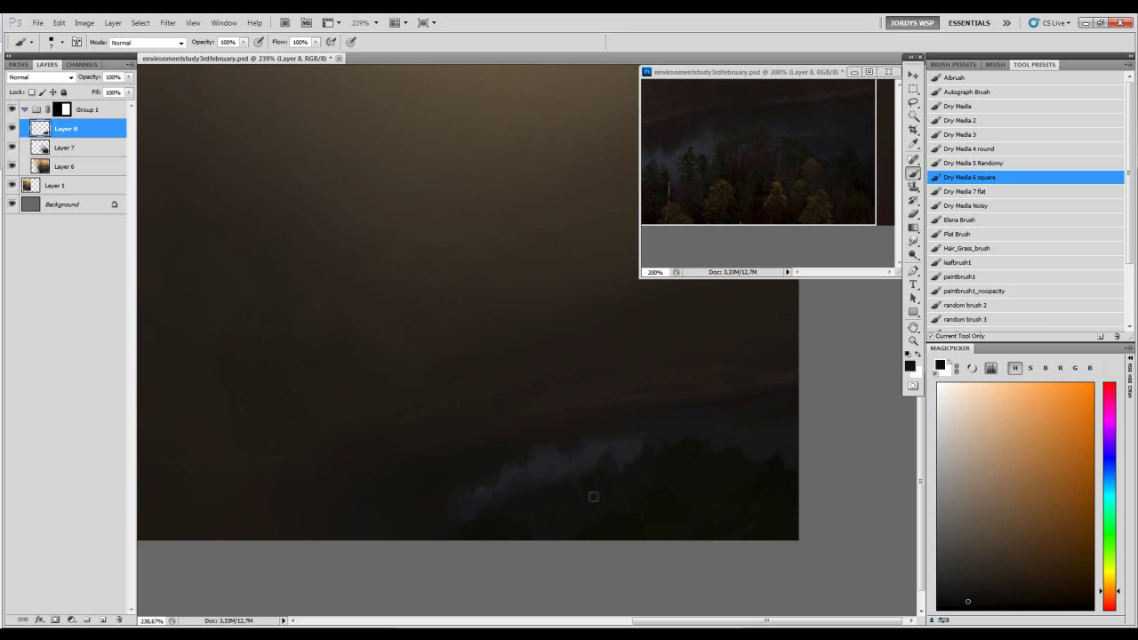
alt+click(622, 459)
alt+click(619, 450)
alt+click(620, 459)
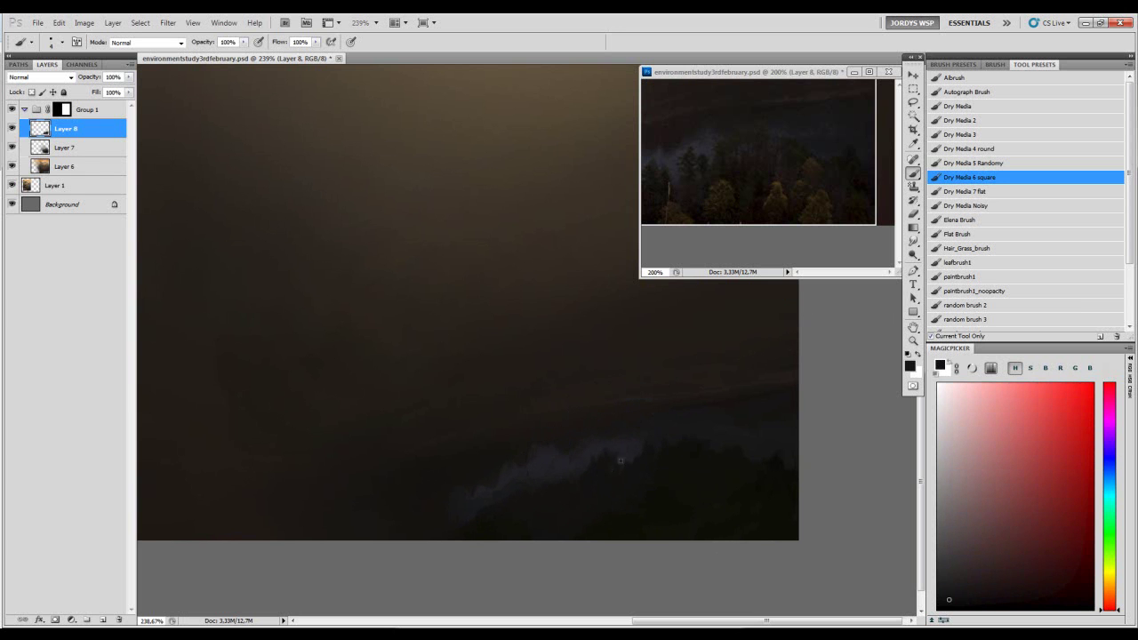
alt+click(616, 450)
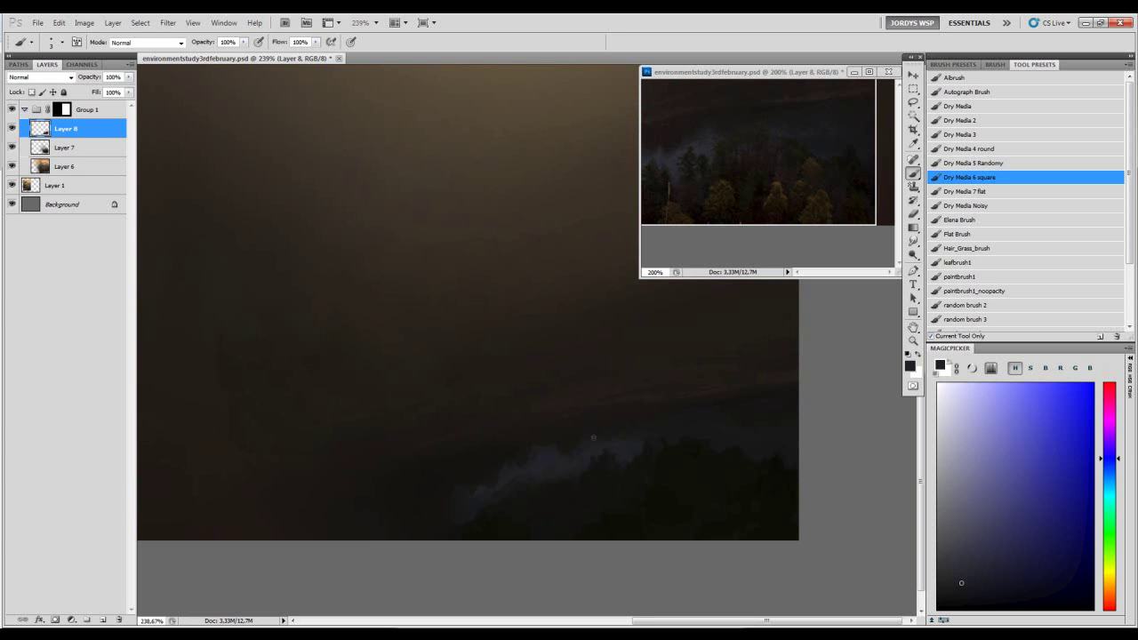
- Refine the treetops right of the bright water with a size 2–3 brush, alternating sampled water blue and dark green
alt+click(663, 451)
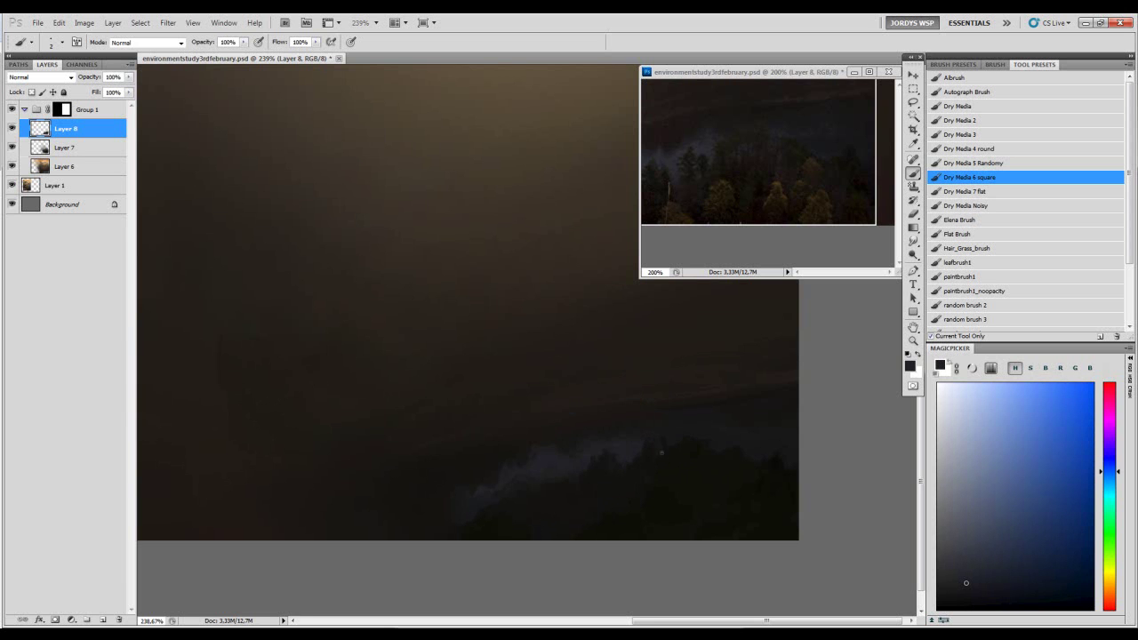
alt+click(663, 454)
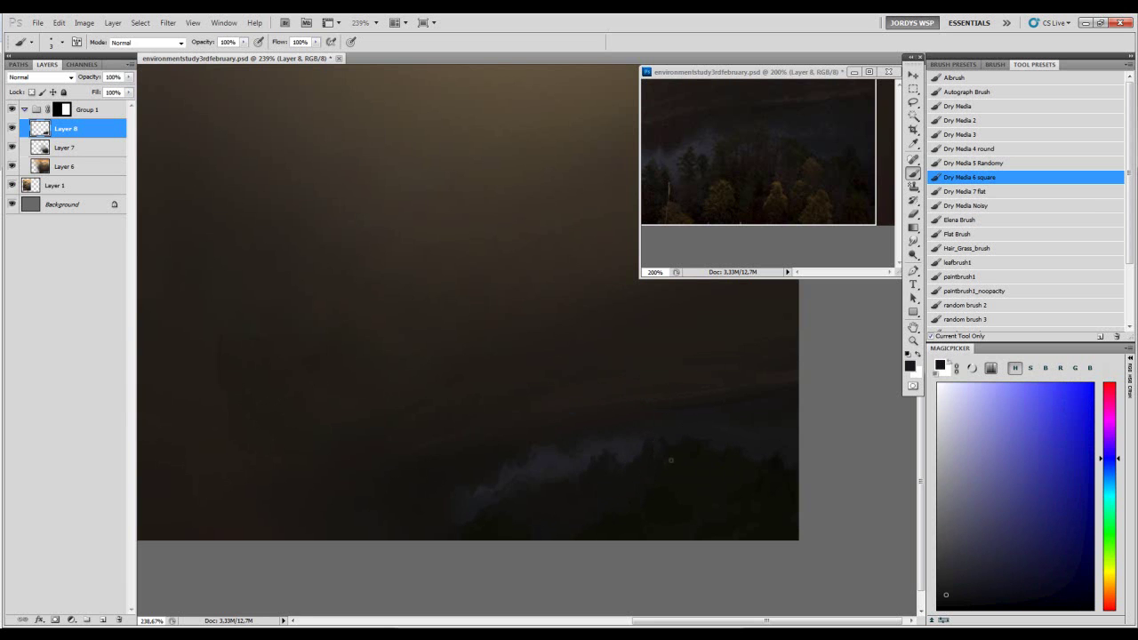
alt+click(684, 443)
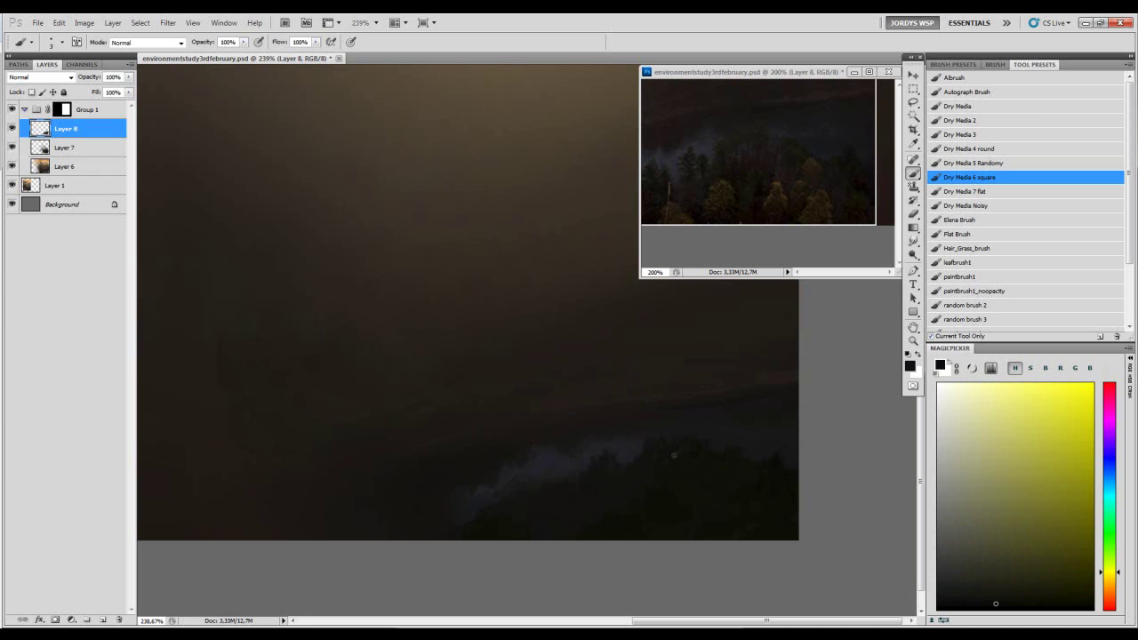
alt+click(698, 442)
drag(693, 410, 689, 405)
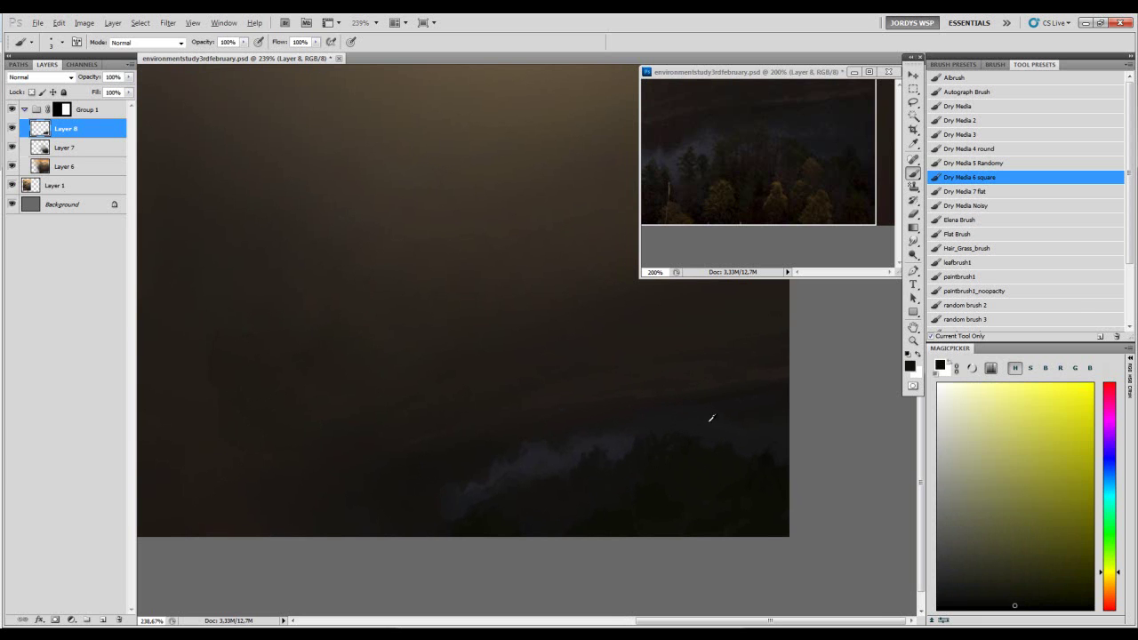
alt+click(702, 440)
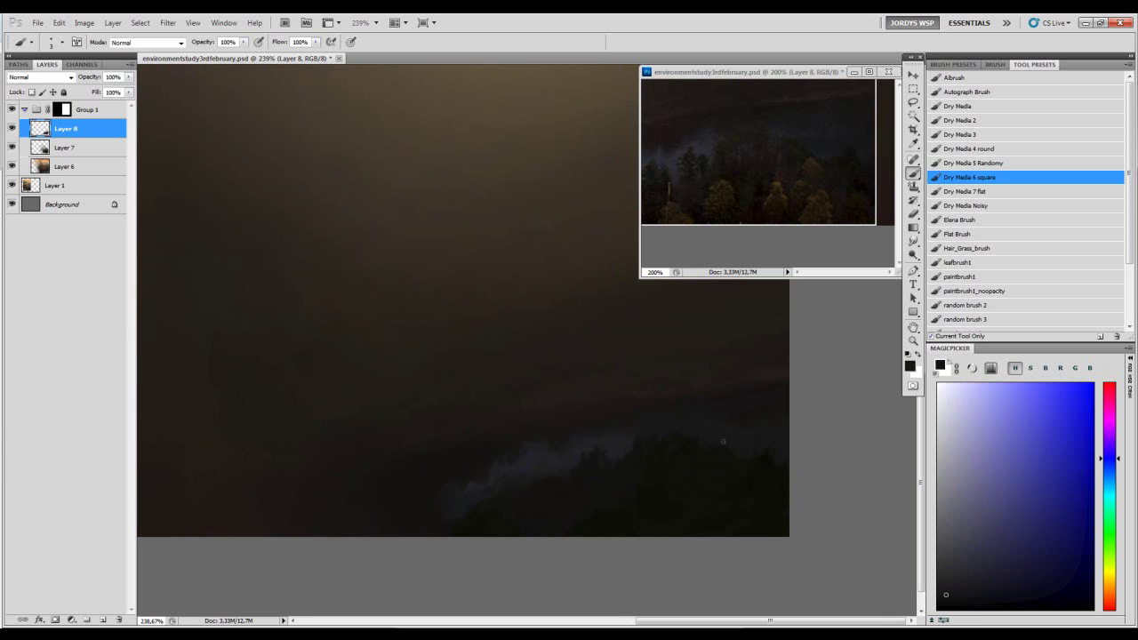
alt+click(735, 453)
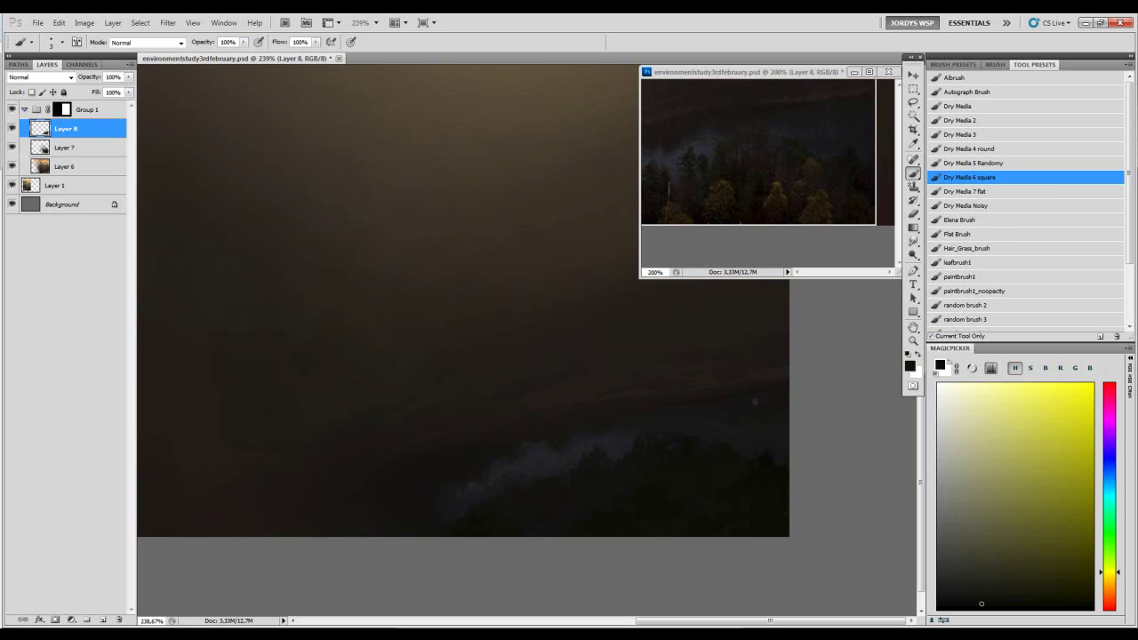
- Try the Dry Media 3 and Dry Media 2 brushes with test strokes on the slope and undo them
click(960, 135)
click(960, 120)
key(bracketleft)
key(bracketleft)
key(bracketleft)
key(bracketleft)
key(bracketleft)
key(bracketleft)
drag(409, 203, 502, 167)
key(ctrl+z)
click(960, 134)
drag(405, 258, 524, 311)
key(ctrl+z)
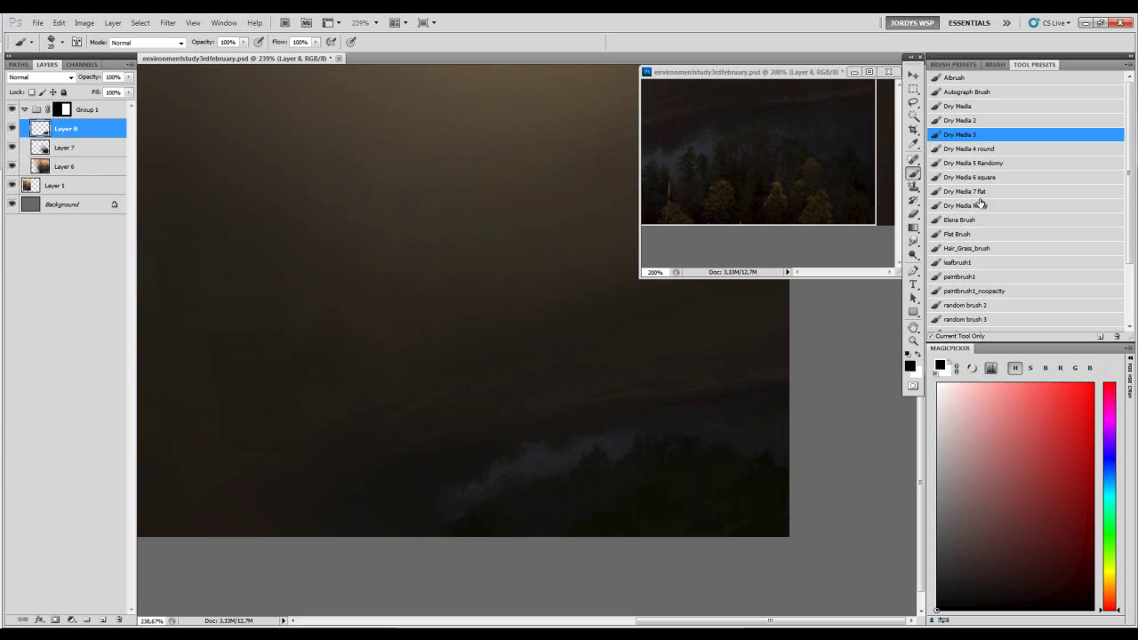
- Return to the Dry Media 6 square brush, reduce it to size 5, and touch up the right-hand trees with sampled dark tones
click(970, 177)
key([)
key([)
key([)
key([)
key([)
key([)
key([)
alt+click(745, 434)
alt+click(731, 451)
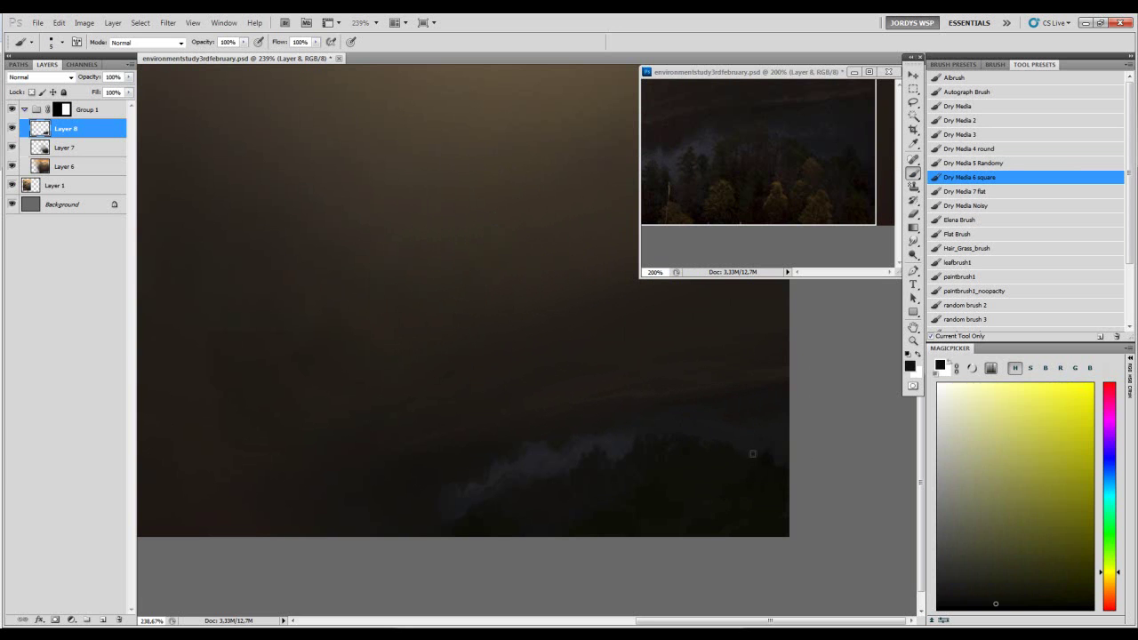
- Refine the tree edges near the canvas's right border at size 3 with sampled water and tree tones
alt+click(748, 431)
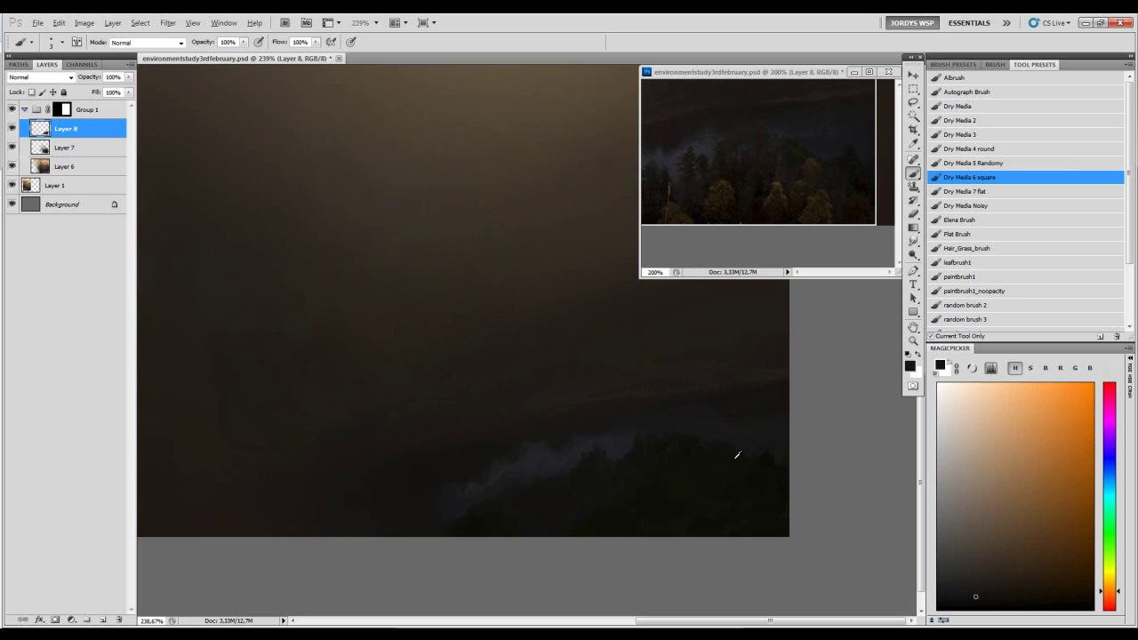
alt+click(736, 456)
alt+click(780, 412)
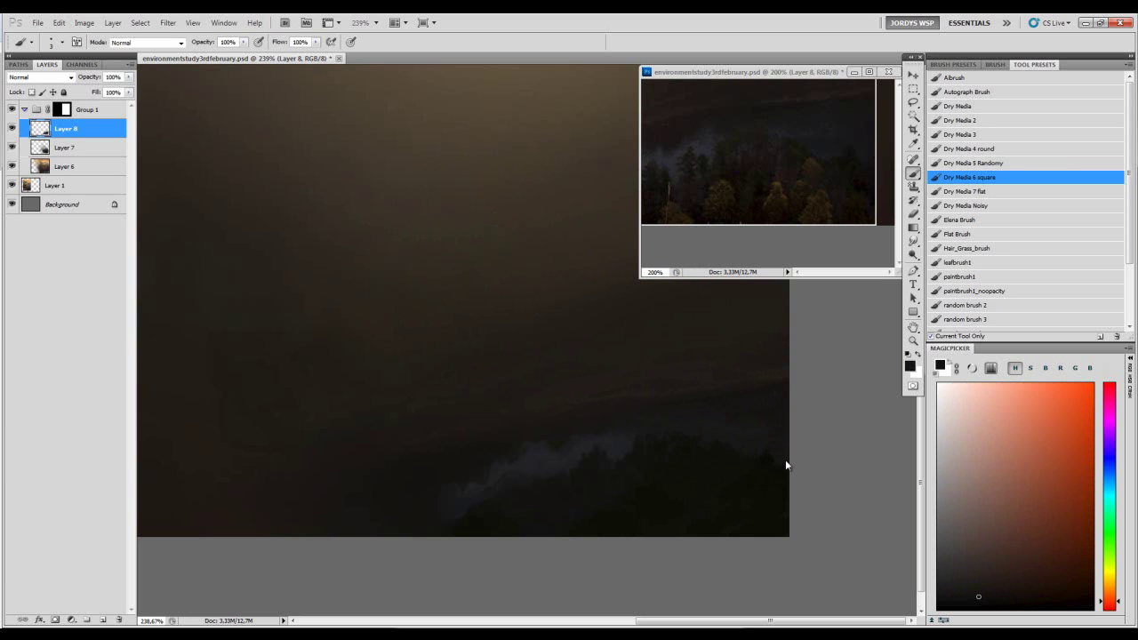
alt+click(734, 442)
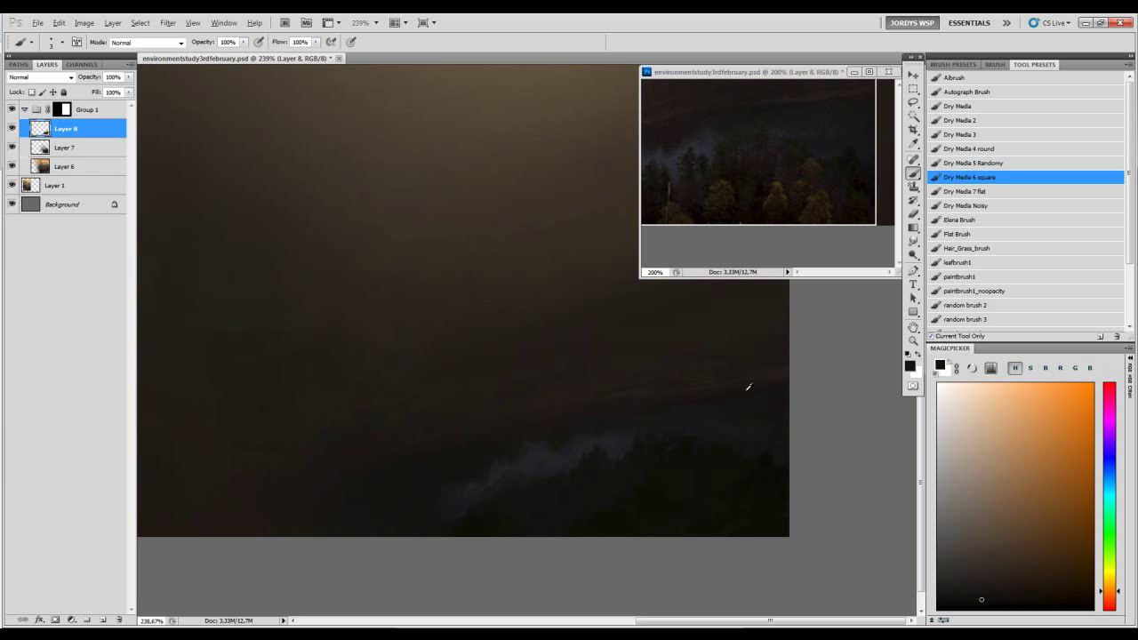
- Paint along the river's far bank with dark tones sampled from the water's edge and the slope
alt+click(691, 398)
alt+click(737, 400)
alt+click(689, 407)
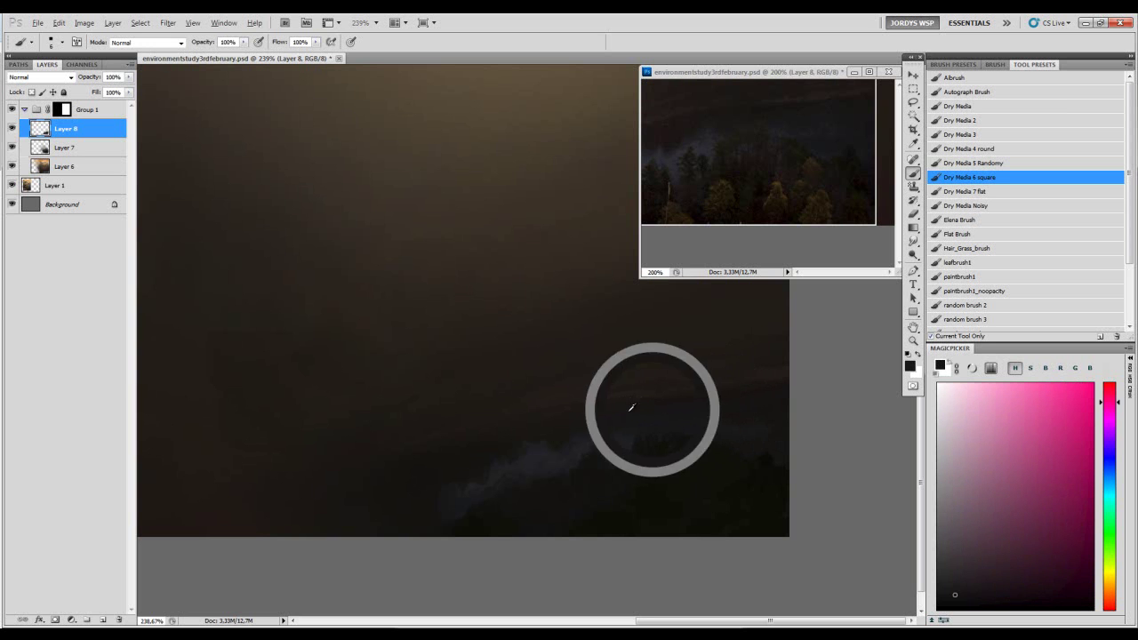
alt+click(665, 410)
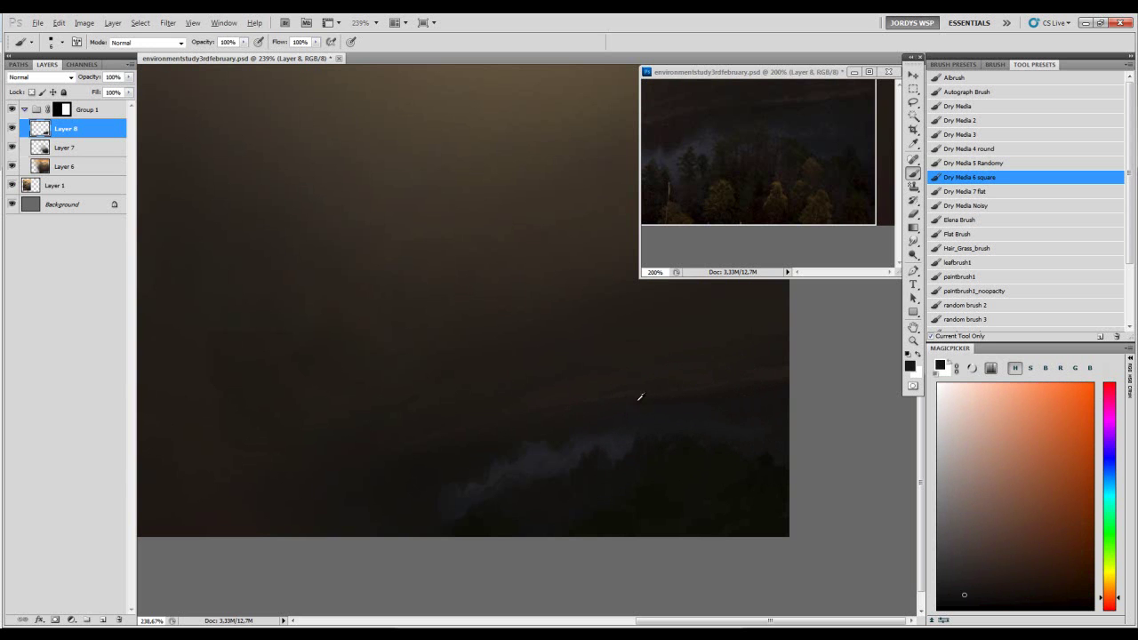
alt+click(556, 419)
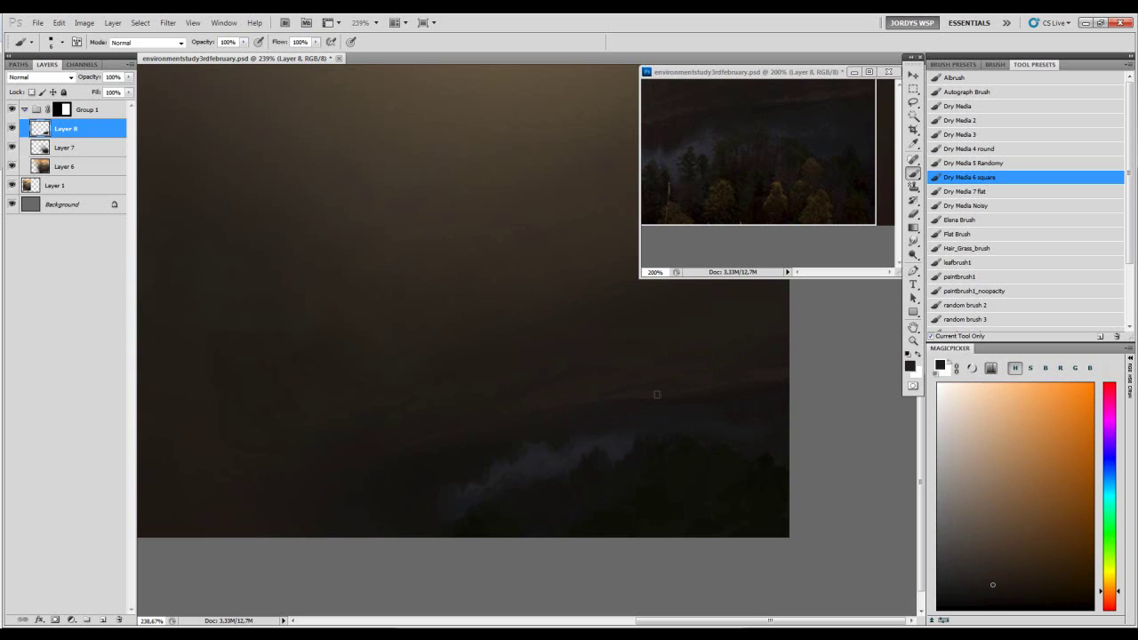
- Blend the far bank into the slope with sampled brown tones at 40% opacity, using brush sizes 20 and 15
alt+click(662, 399)
key(4)
key([)
key([)
key([)
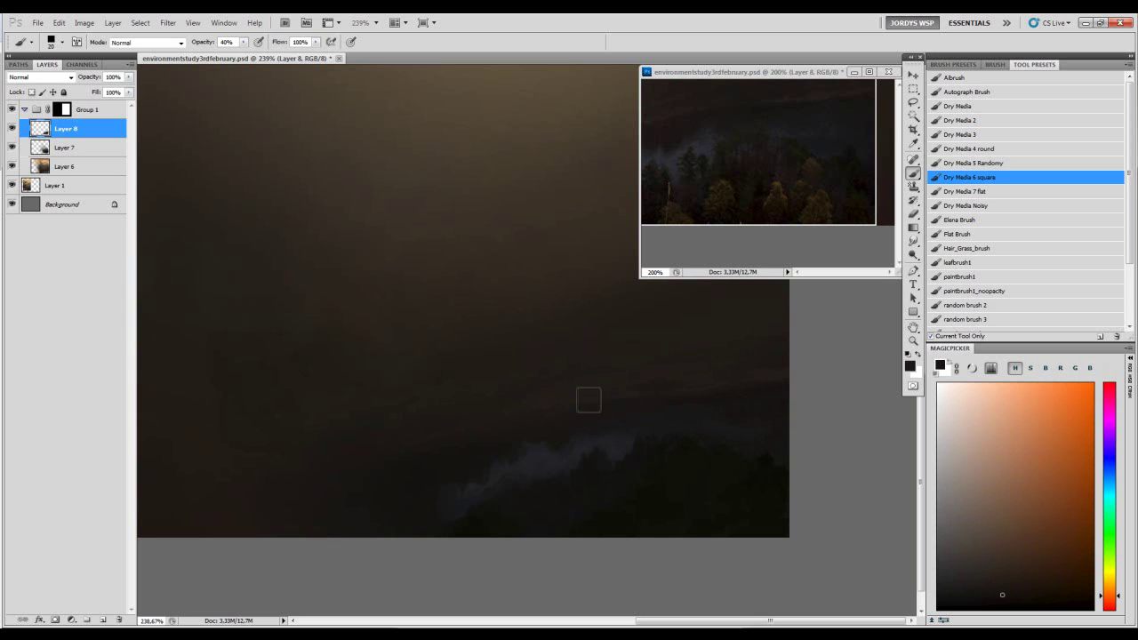
key(space)
drag(666, 399, 672, 404)
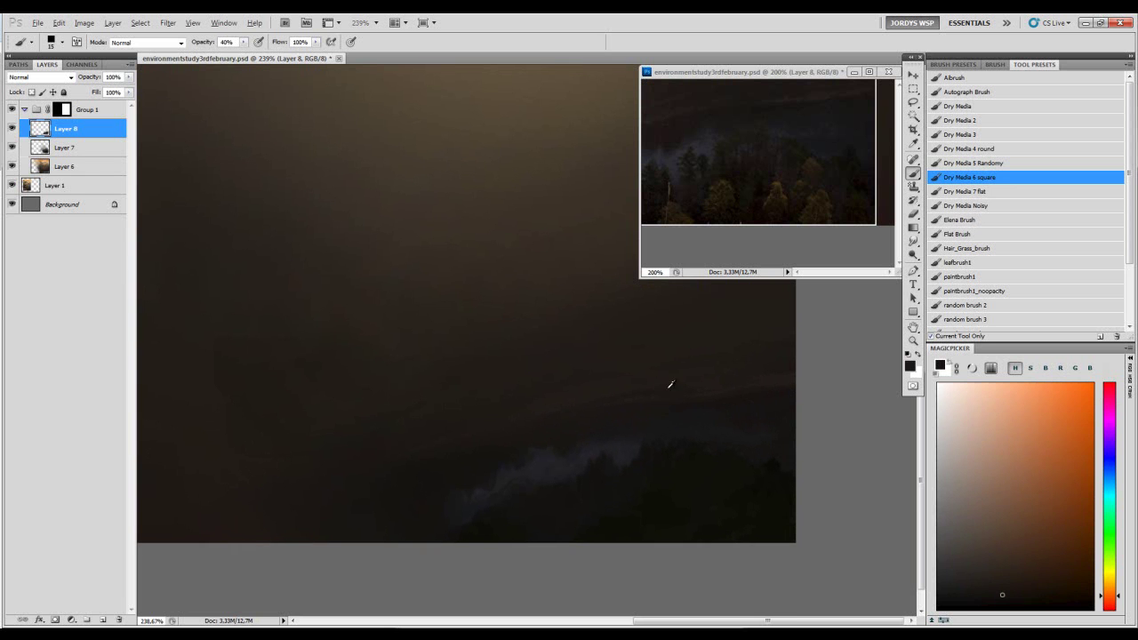
alt+click(649, 389)
alt+click(632, 414)
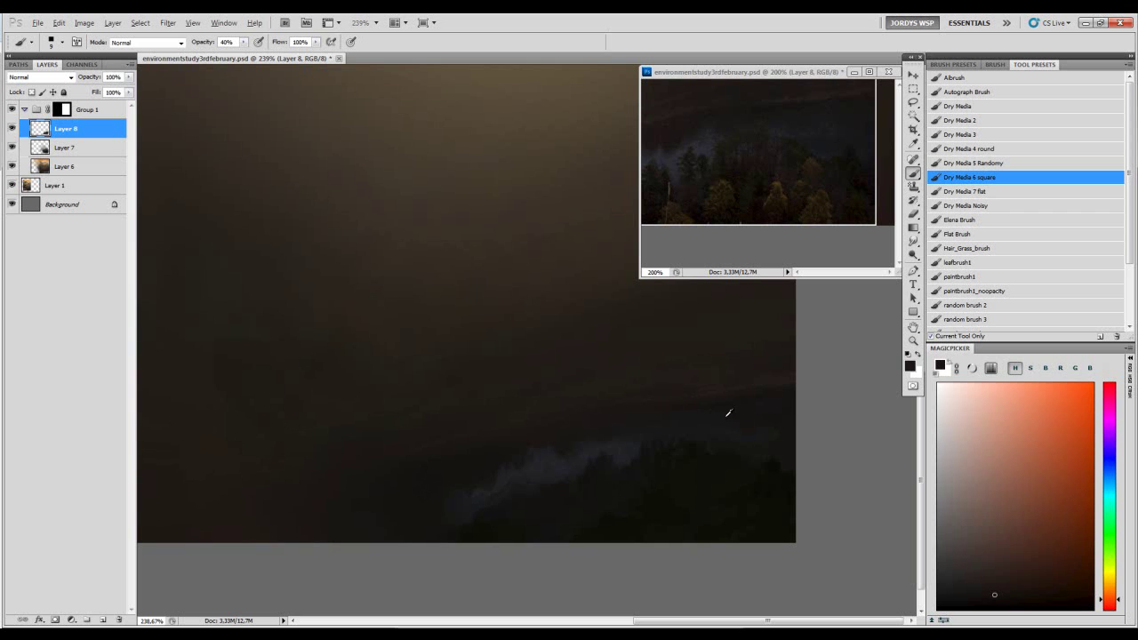
- Darken the water just below the far bank with sampled dark tones and a size 18 brush
alt+click(747, 412)
key(bracketright)
key(bracketright)
alt+click(679, 417)
key(bracketleft)
drag(499, 447, 610, 430)
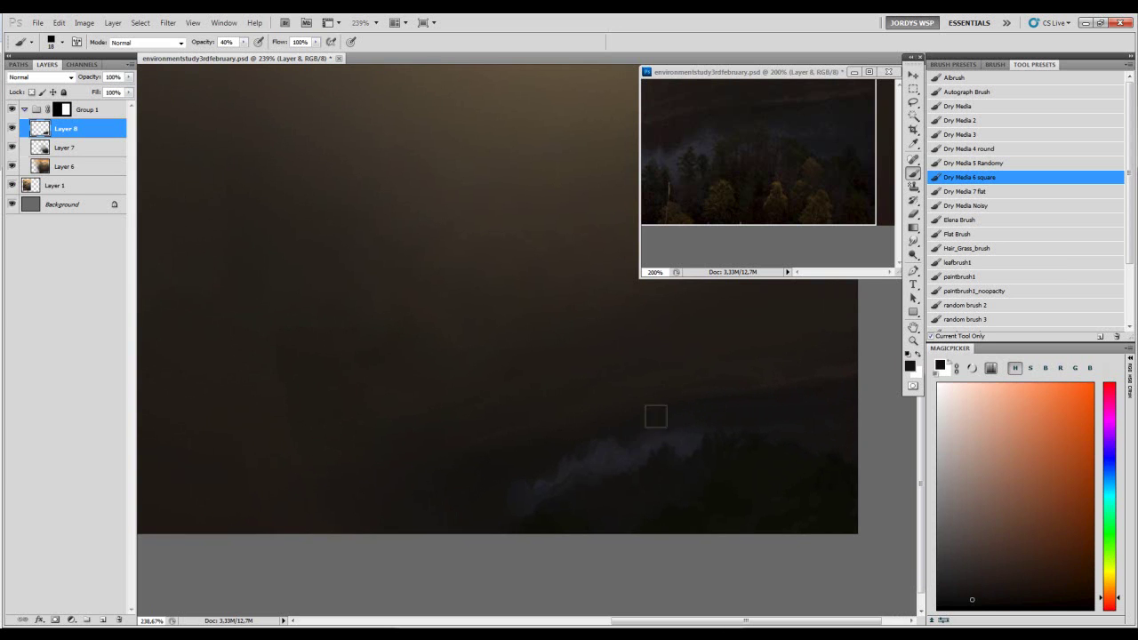
- Soften the right part of the far bank with sampled brown tones and a size 10 brush
key(bracketleft)
alt+click(856, 360)
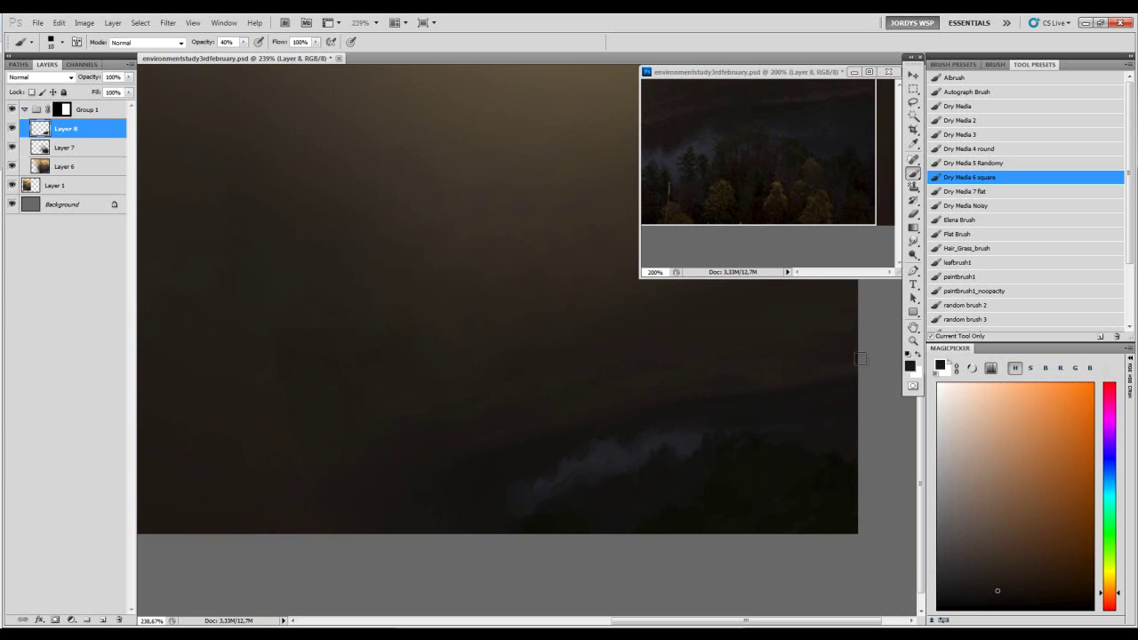
alt+click(816, 368)
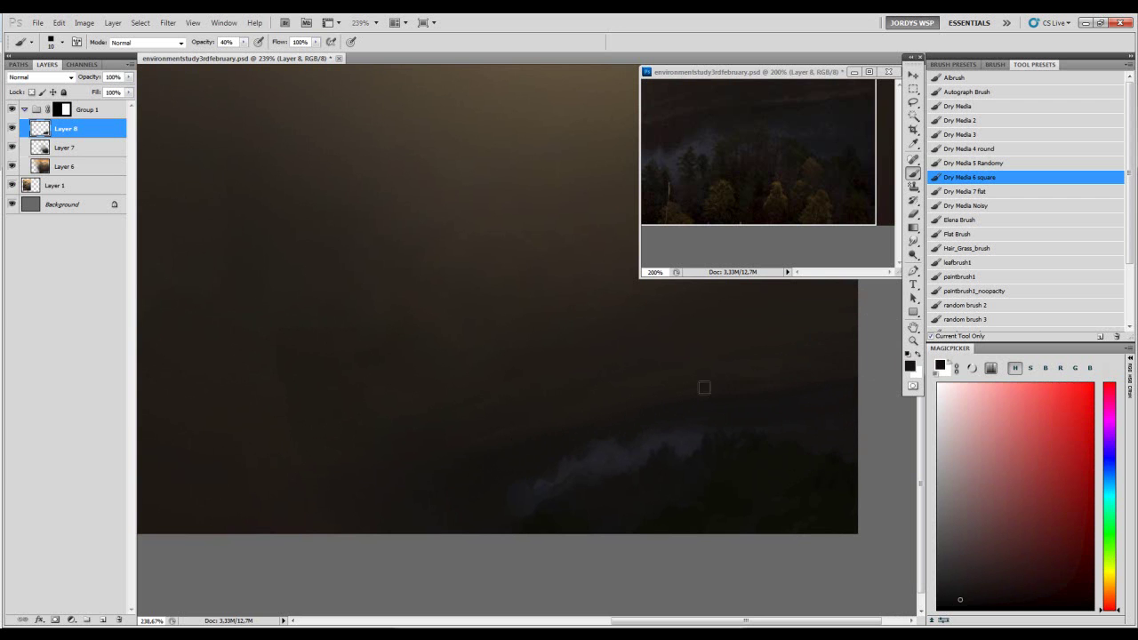
alt+click(802, 371)
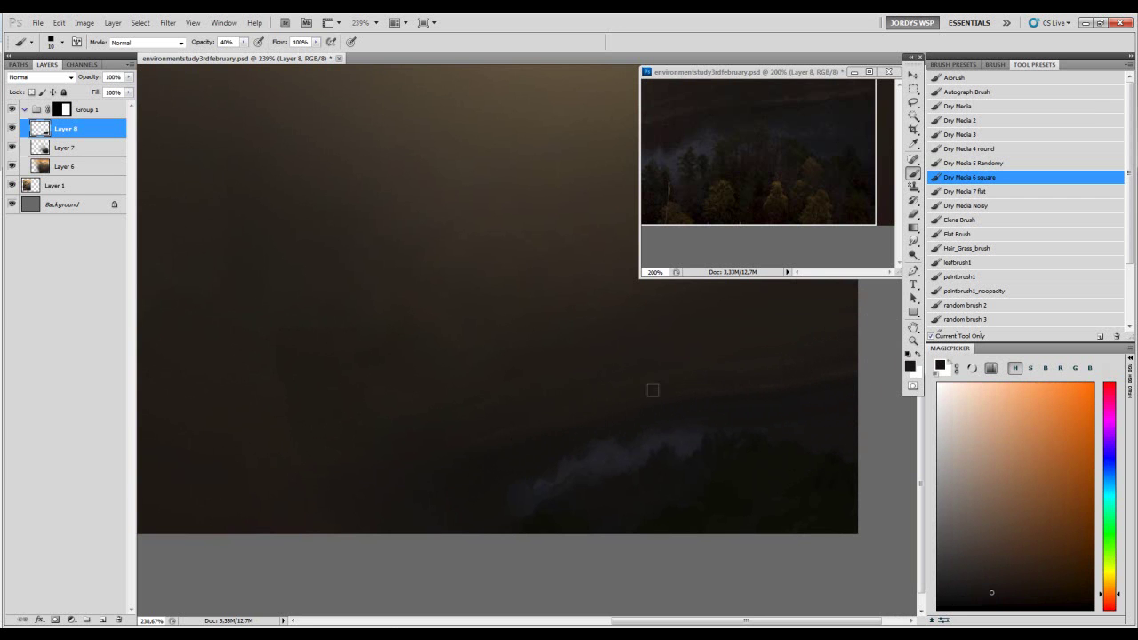
drag(776, 352, 714, 371)
alt+click(738, 375)
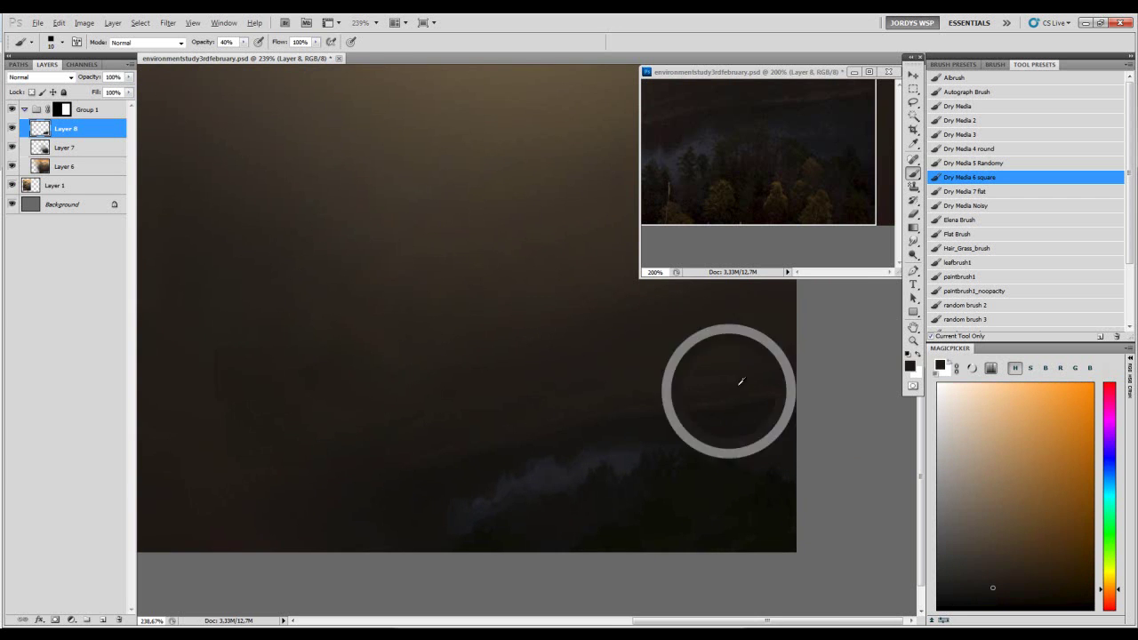
- Try outlining a rounded tree among the dark trees near the canvas's lower edge in a dark olive tone
mouse_move(729, 318)
mouse_down()
mouse_move(721, 379)
mouse_move(705, 383)
mouse_move(724, 313)
mouse_up()
alt+click(771, 483)
click(1115, 577)
click(1009, 570)
mouse_move(661, 516)
mouse_down()
mouse_move(671, 490)
mouse_move(676, 513)
mouse_move(675, 498)
mouse_move(686, 523)
mouse_up()
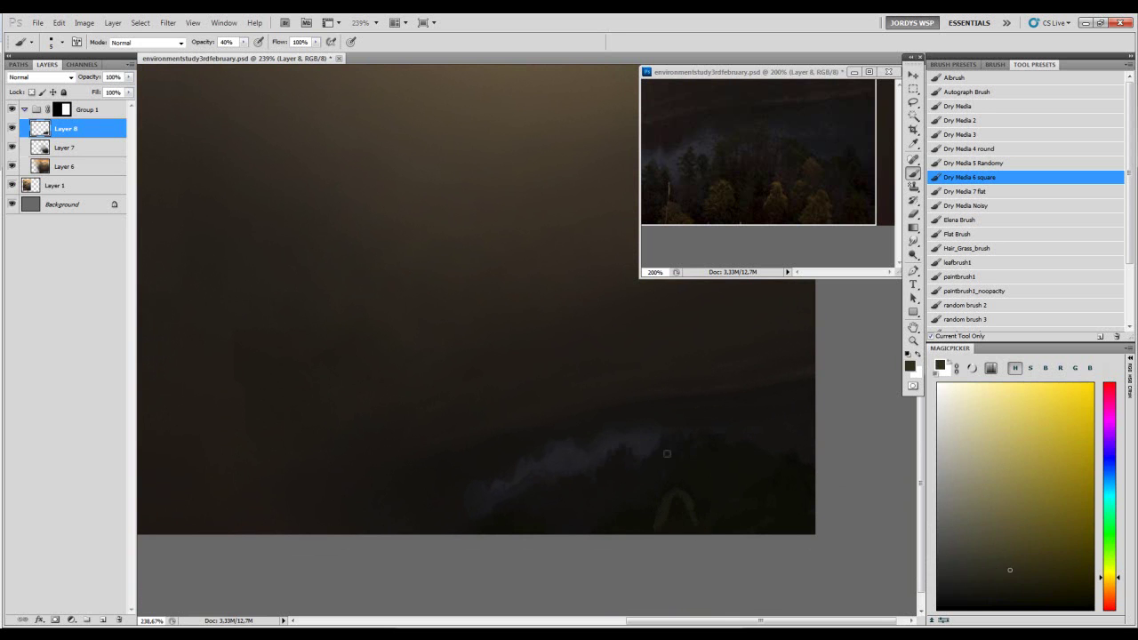
- Dab a small brown tree crown near the canvas's lower edge and blend it into the surrounding sampled dark tones with a size 2 brush
alt+click(666, 507)
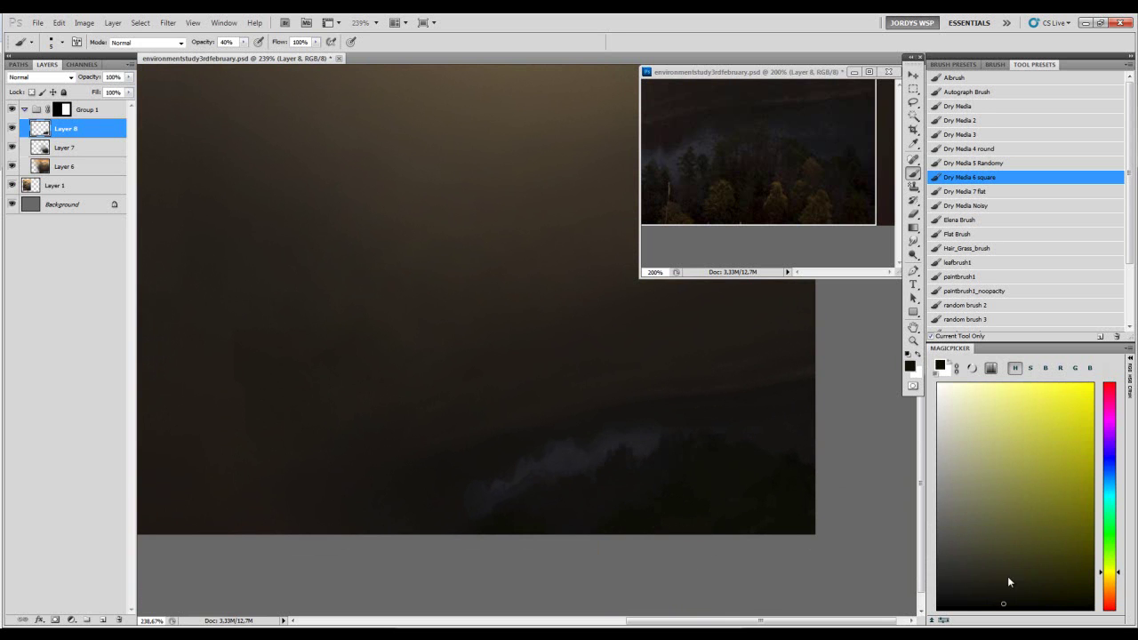
click(1109, 586)
click(982, 568)
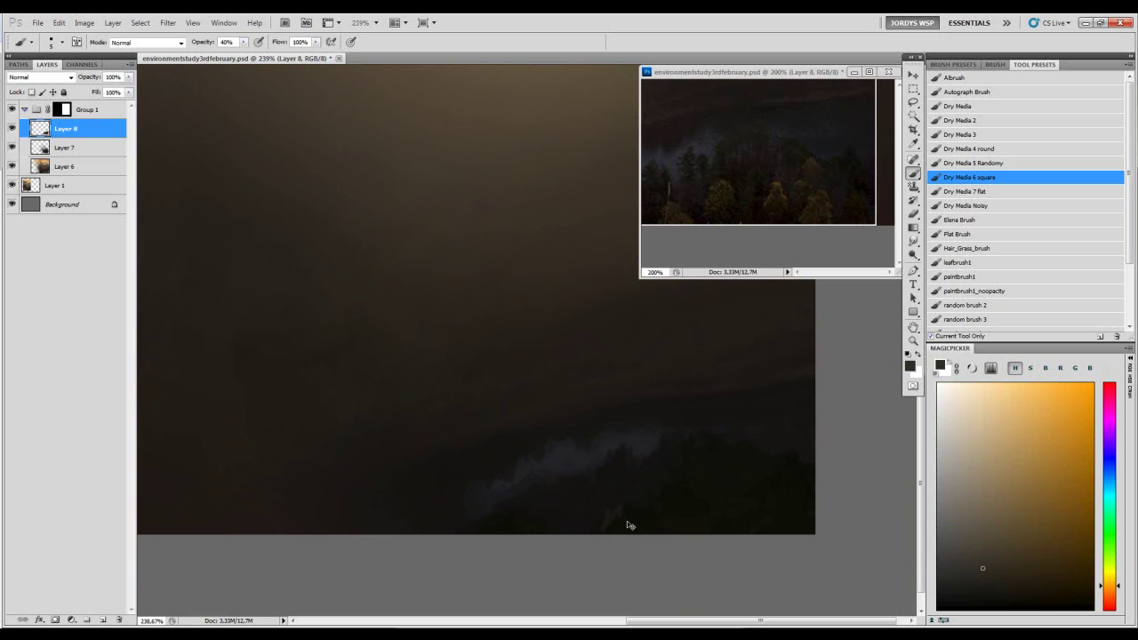
alt+click(630, 528)
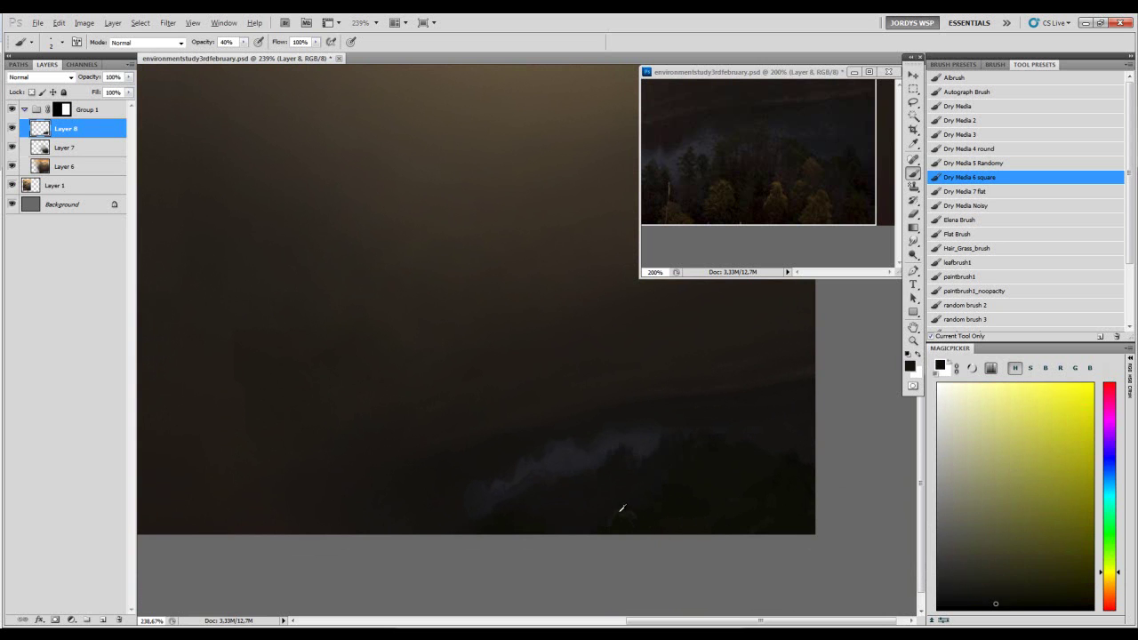
alt+click(610, 525)
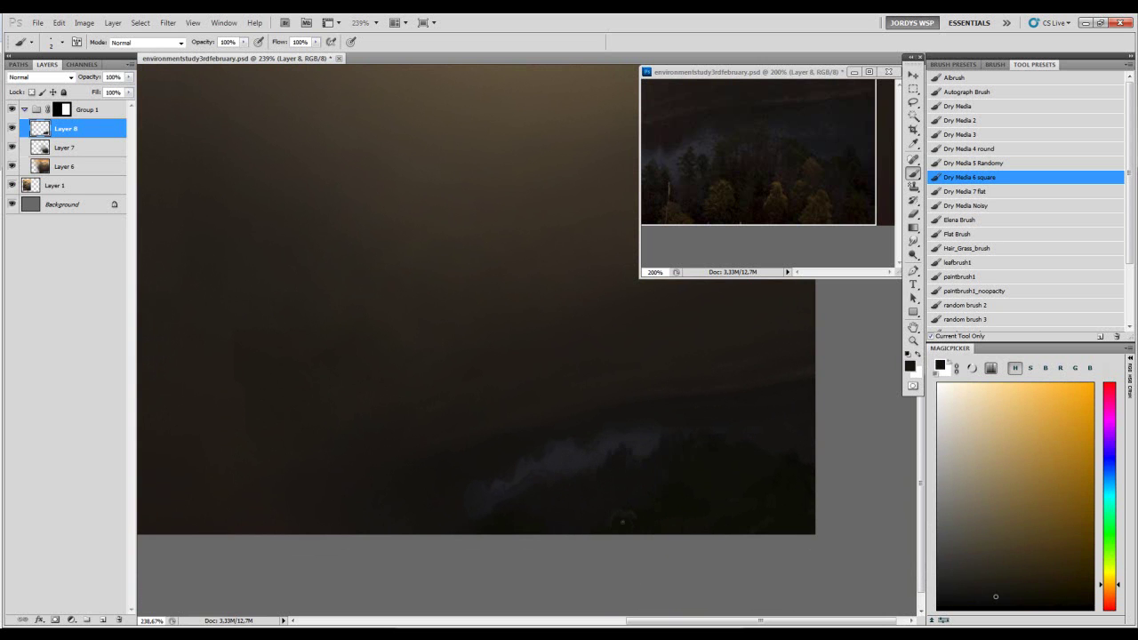
alt+click(610, 516)
alt+click(622, 521)
alt+click(622, 510)
alt+click(630, 502)
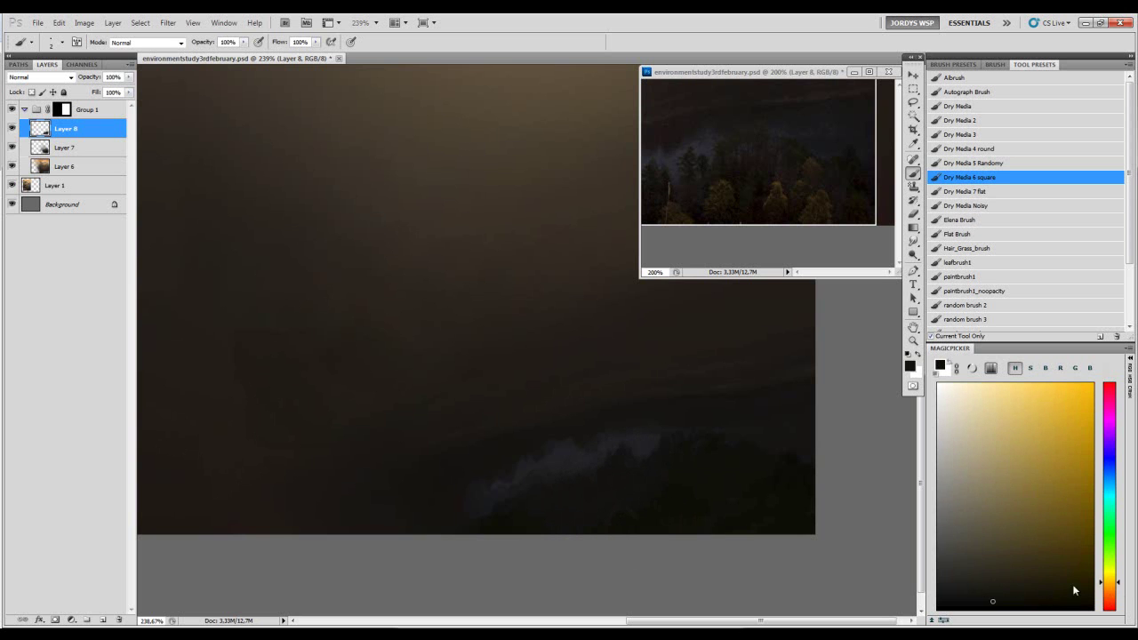
- Touch up the river's upper edge with sampled dark brown tones and a size 4 brush
click(1109, 591)
click(997, 566)
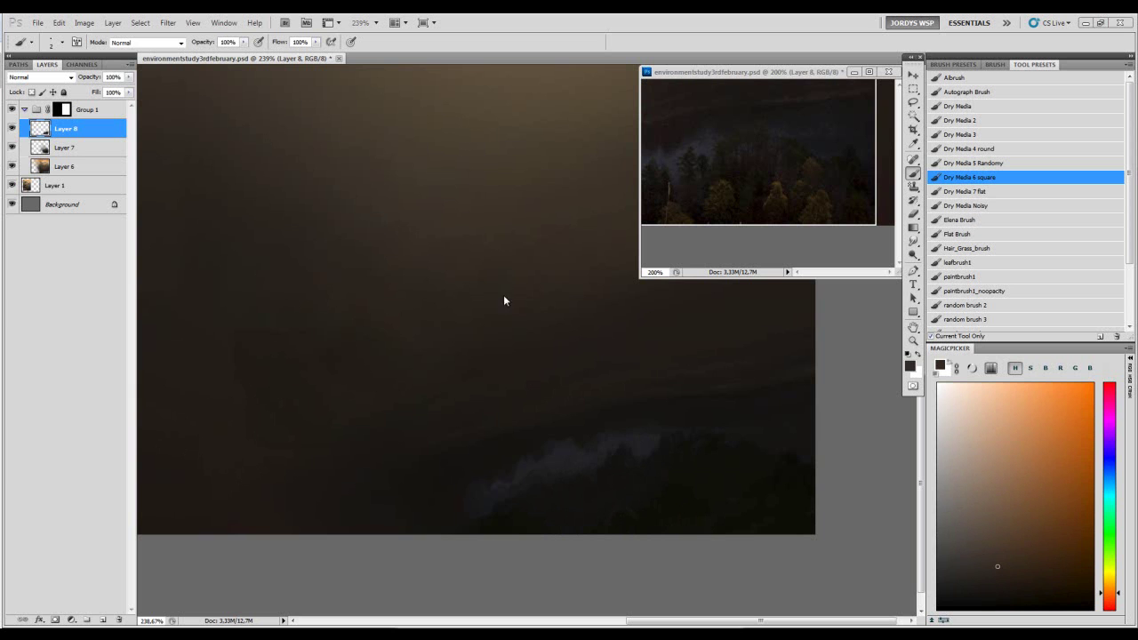
alt+click(562, 429)
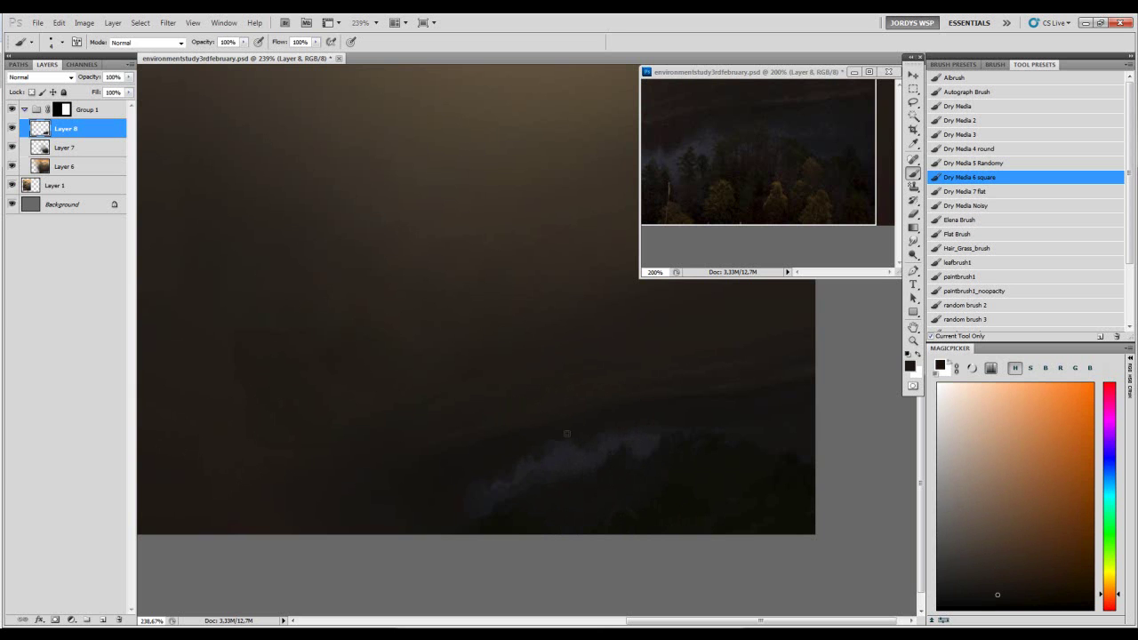
drag(624, 415, 632, 419)
alt+click(562, 453)
- Refine the river's highlight and the dark areas around it with sampled tones, using brush sizes 5, 20 and 10
drag(789, 208, 777, 259)
click(744, 393)
key(z)
drag(771, 362, 704, 391)
drag(615, 443, 680, 469)
key(b)
right_click(698, 471)
click(724, 507)
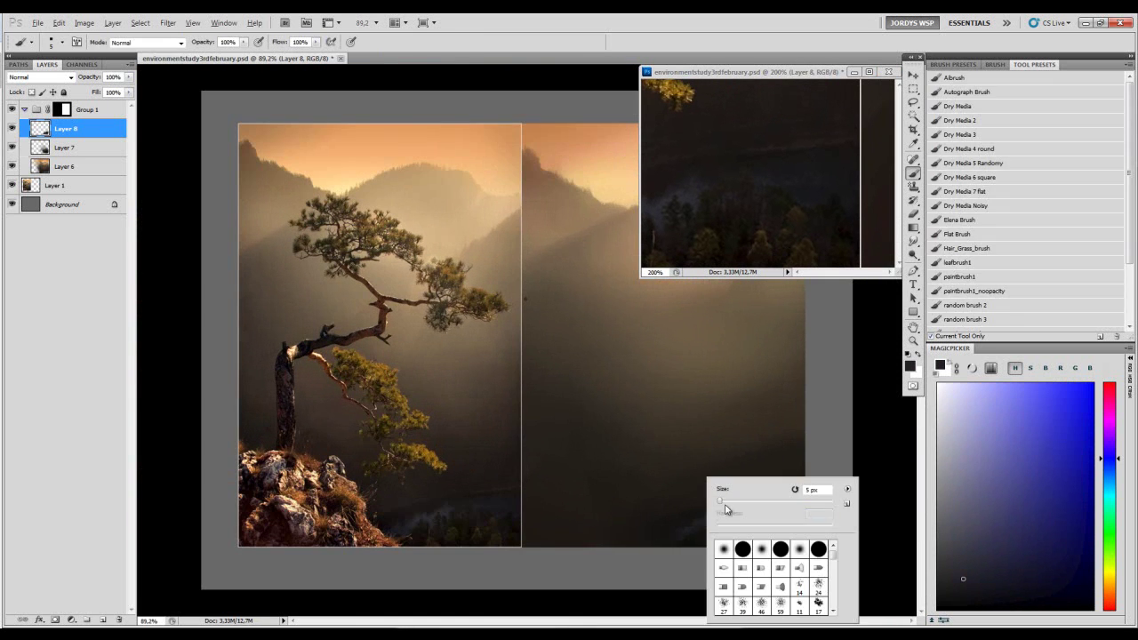
alt+click(702, 514)
alt+click(705, 514)
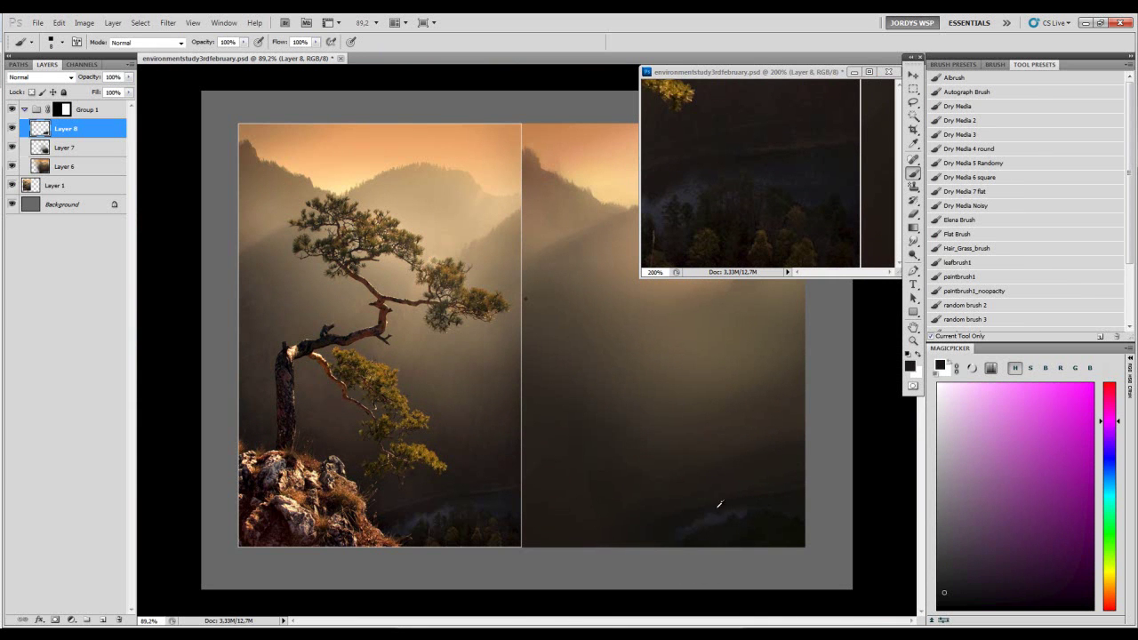
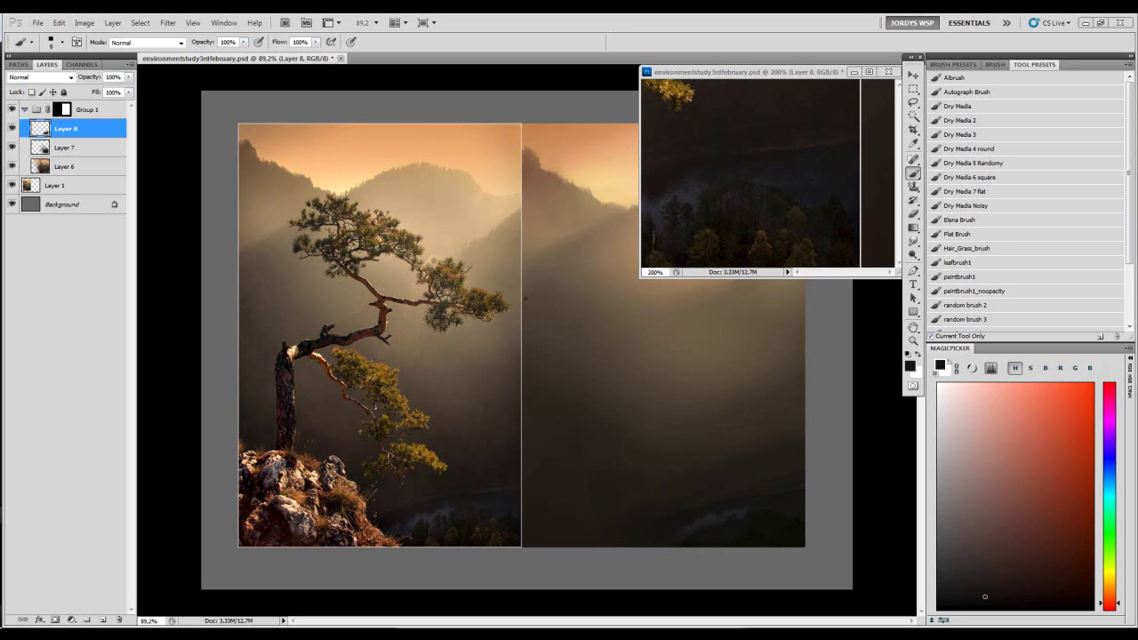
alt+click(713, 514)
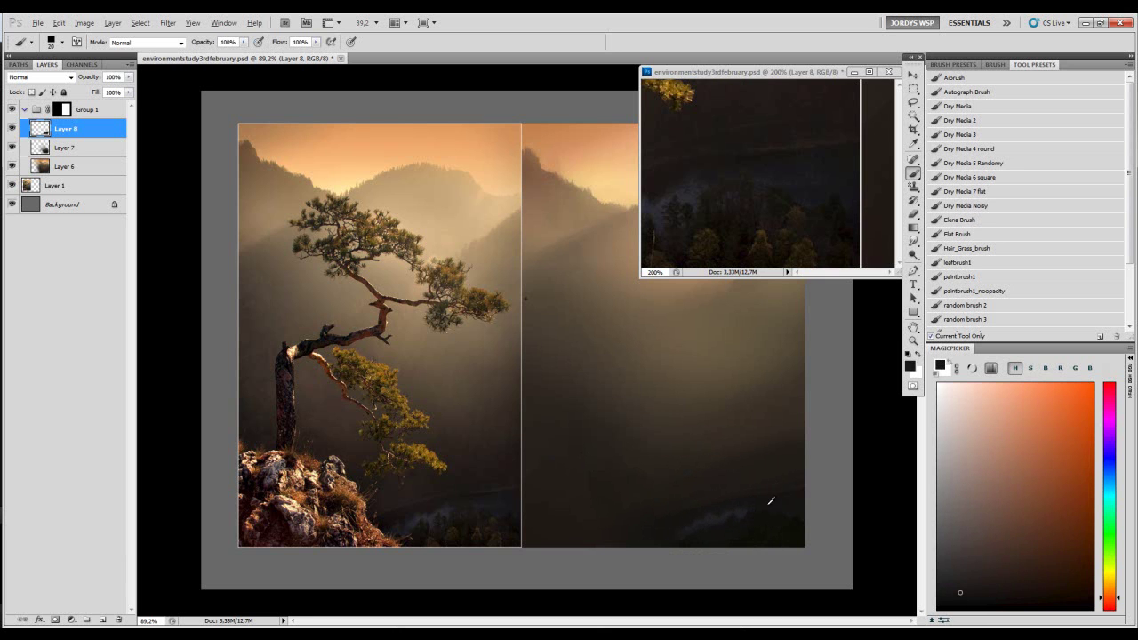
alt+click(773, 512)
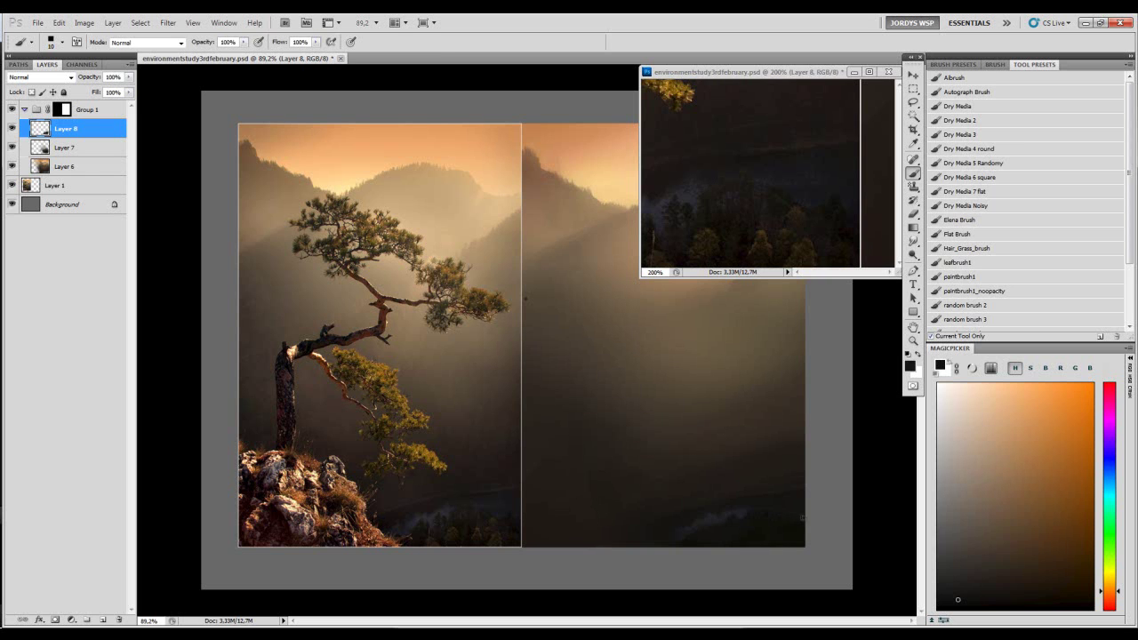
- Rework the river's left end and its adjoining bank with sampled dark tones, using brush sizes 10 and 20
key(z)
drag(803, 186, 758, 218)
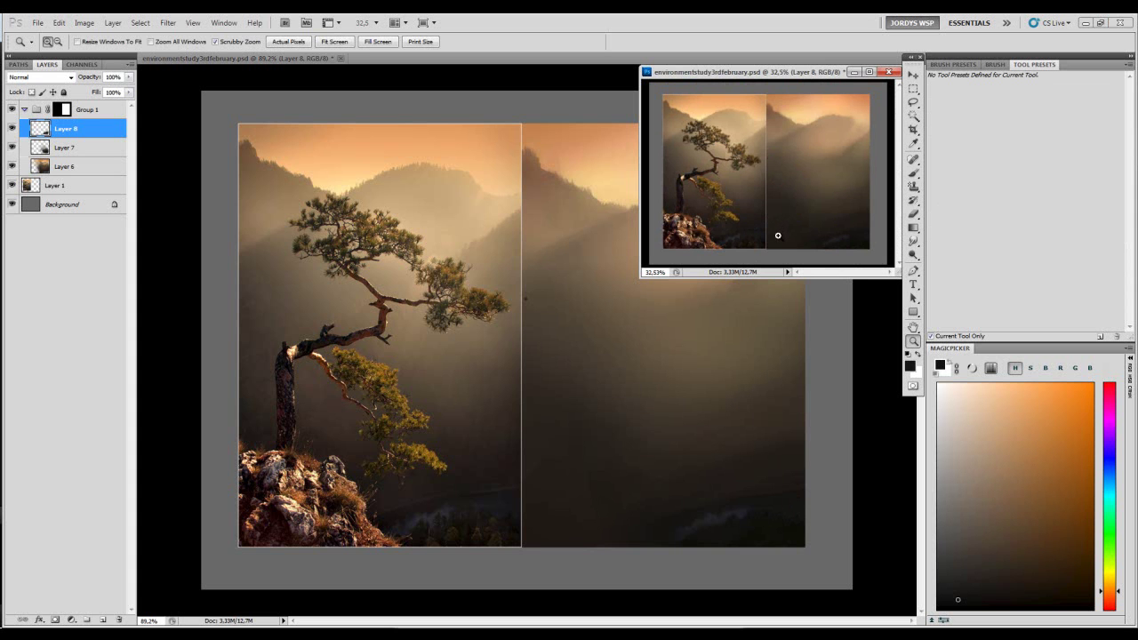
mouse_move(657, 538)
mouse_down()
mouse_move(702, 544)
mouse_move(689, 549)
mouse_up()
key(b)
alt+click(645, 485)
mouse_move(680, 486)
mouse_down()
mouse_move(701, 460)
mouse_move(614, 470)
mouse_up()
alt+click(859, 418)
drag(669, 498, 814, 436)
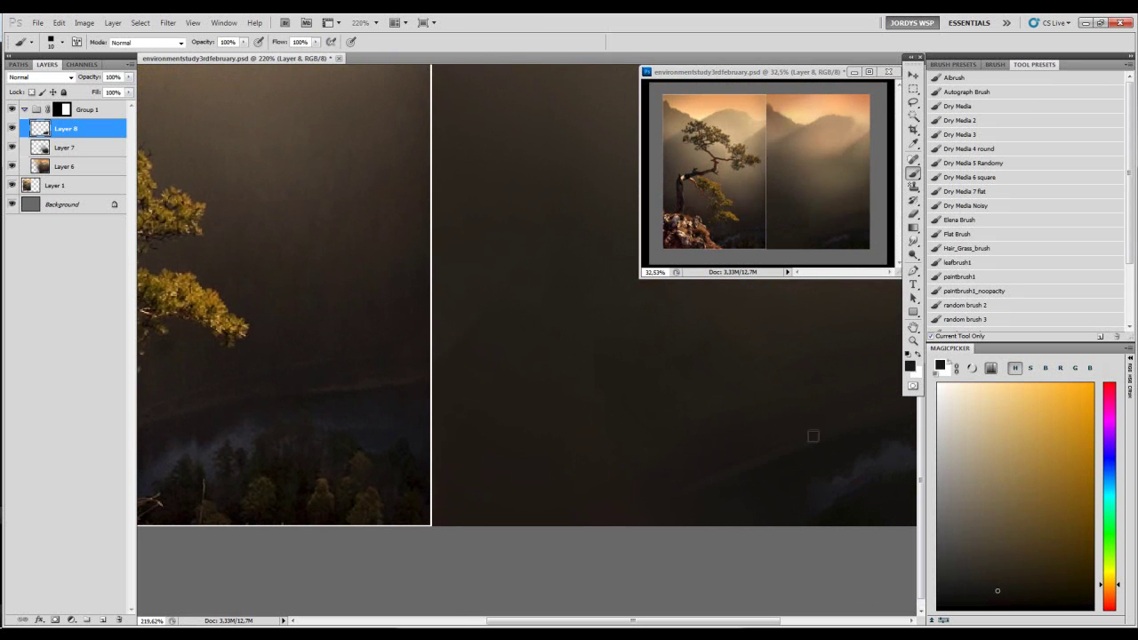
mouse_move(692, 473)
mouse_down()
mouse_move(826, 435)
mouse_move(755, 432)
mouse_move(783, 449)
mouse_move(823, 444)
mouse_move(737, 453)
mouse_move(770, 477)
mouse_up()
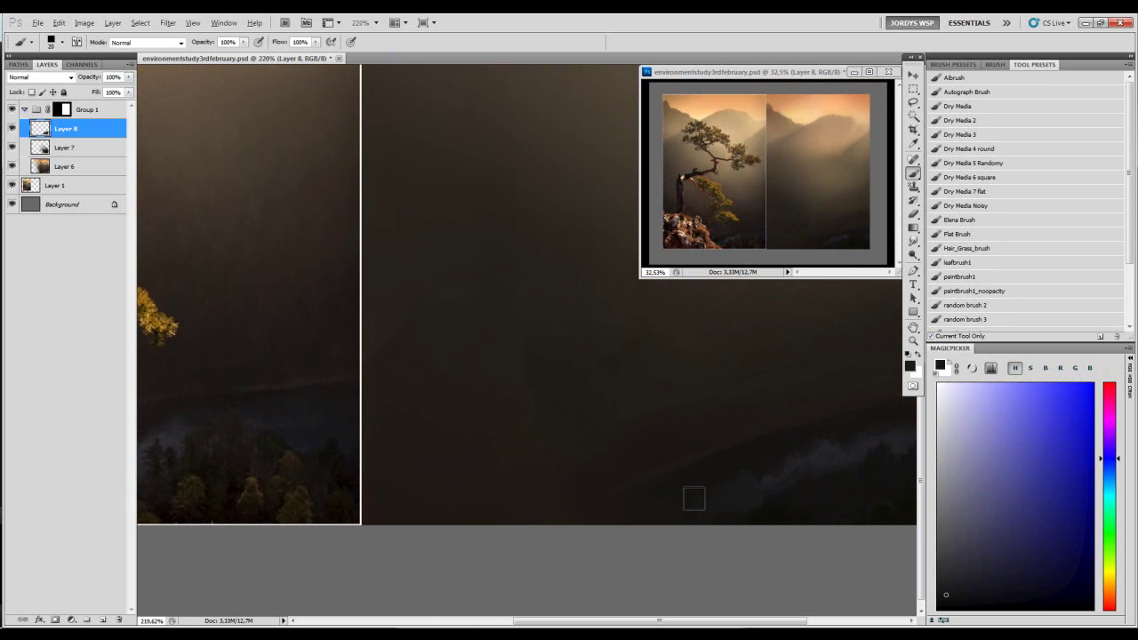
drag(706, 506, 606, 457)
key(ctrl+0)
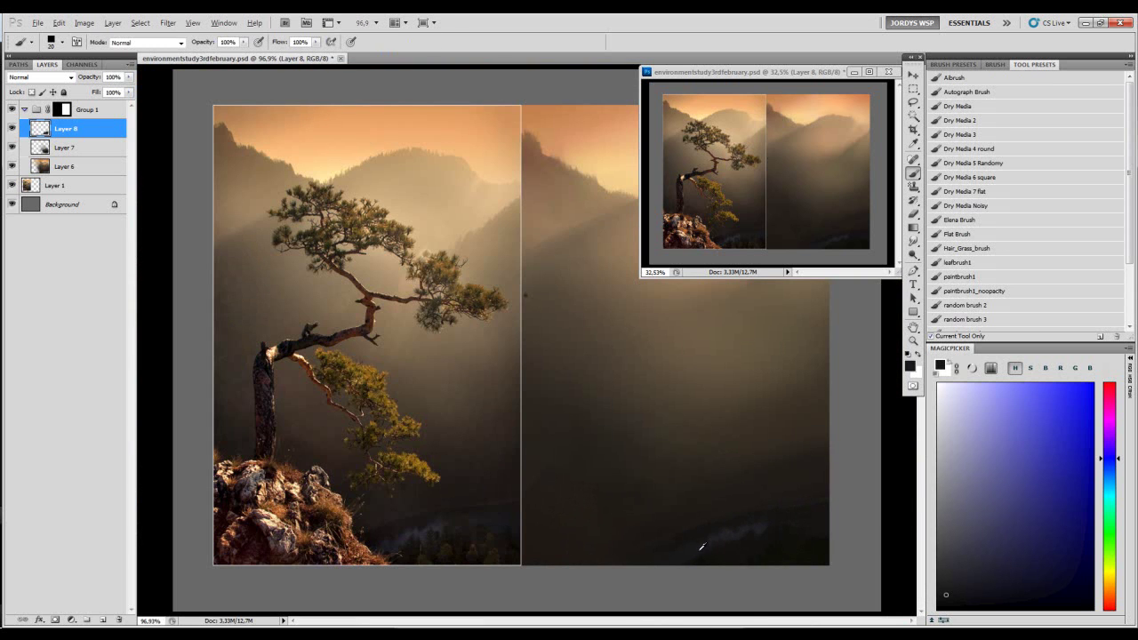
- Reshape the river's highlights and the treetops cutting into them with sampled dark blue and brown tones and a size 5 brush
alt+click(701, 547)
key(bracketleft)
alt+click(718, 544)
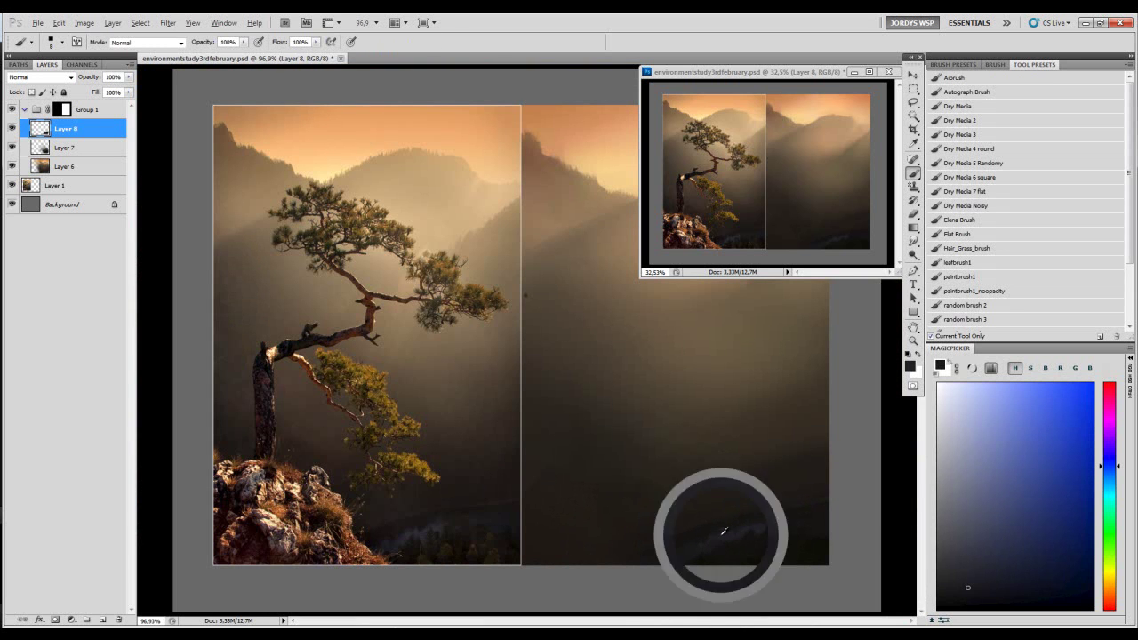
alt+click(729, 535)
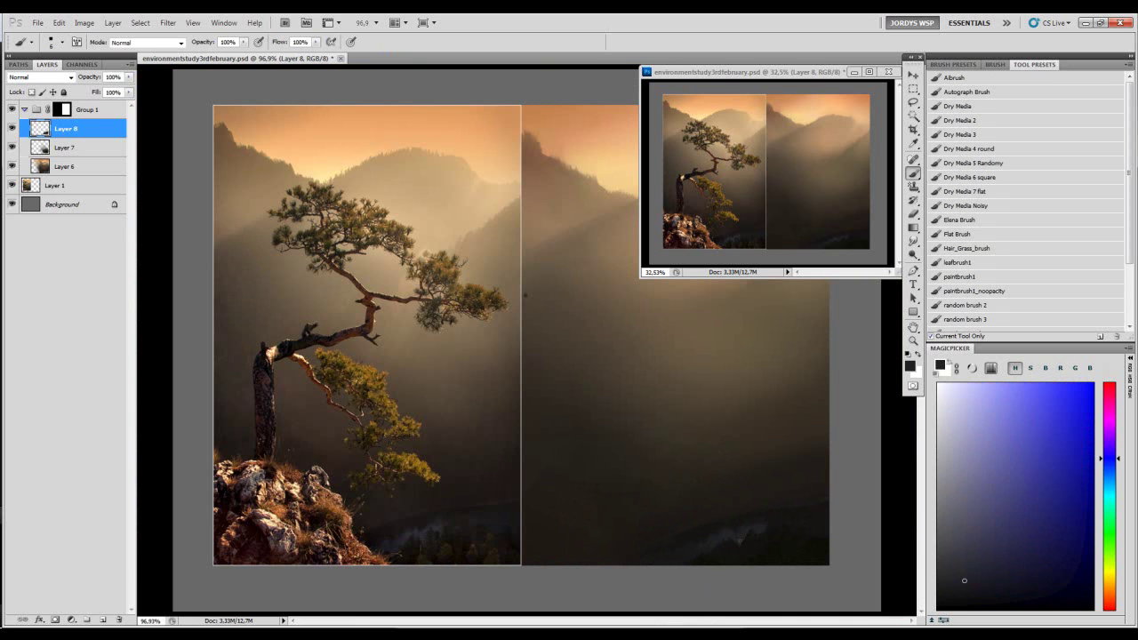
alt+click(753, 525)
alt+click(757, 530)
alt+click(760, 533)
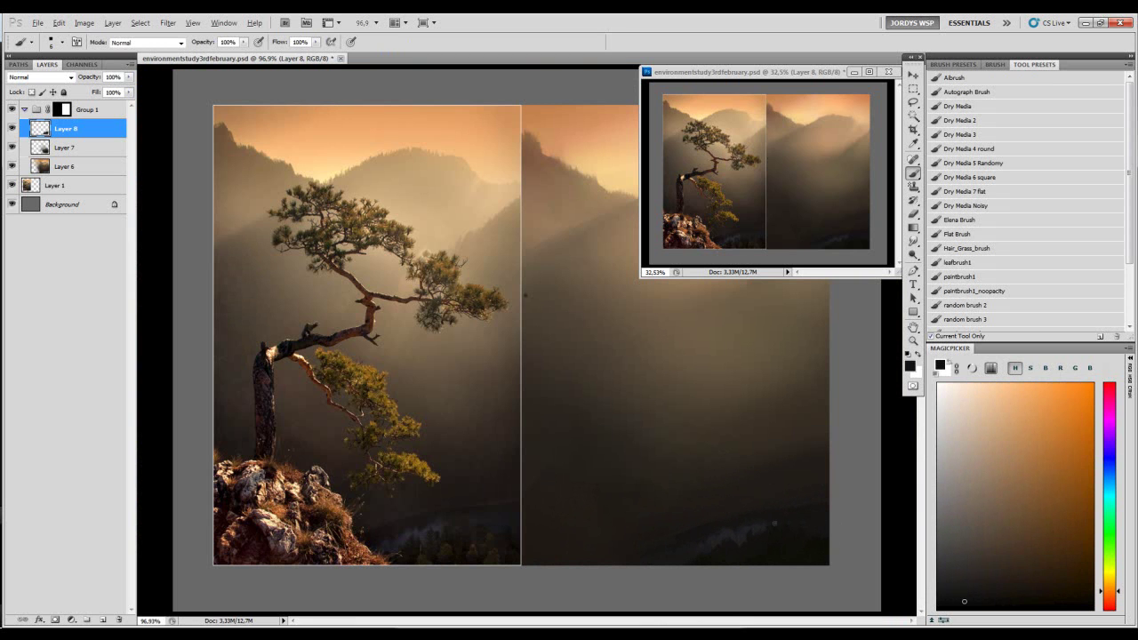
alt+click(803, 537)
alt+click(807, 526)
- Paint a rounded tree among the dark trees at the canvas's lower edge in dark brown with a size 4 brush
key(z)
drag(817, 541, 855, 575)
drag(836, 573, 796, 533)
drag(770, 498, 793, 513)
drag(760, 235, 790, 206)
mouse_move(783, 251)
mouse_down()
mouse_move(795, 231)
mouse_move(795, 261)
mouse_move(791, 245)
mouse_up()
click(731, 397)
drag(745, 441, 718, 415)
click(719, 416)
key(b)
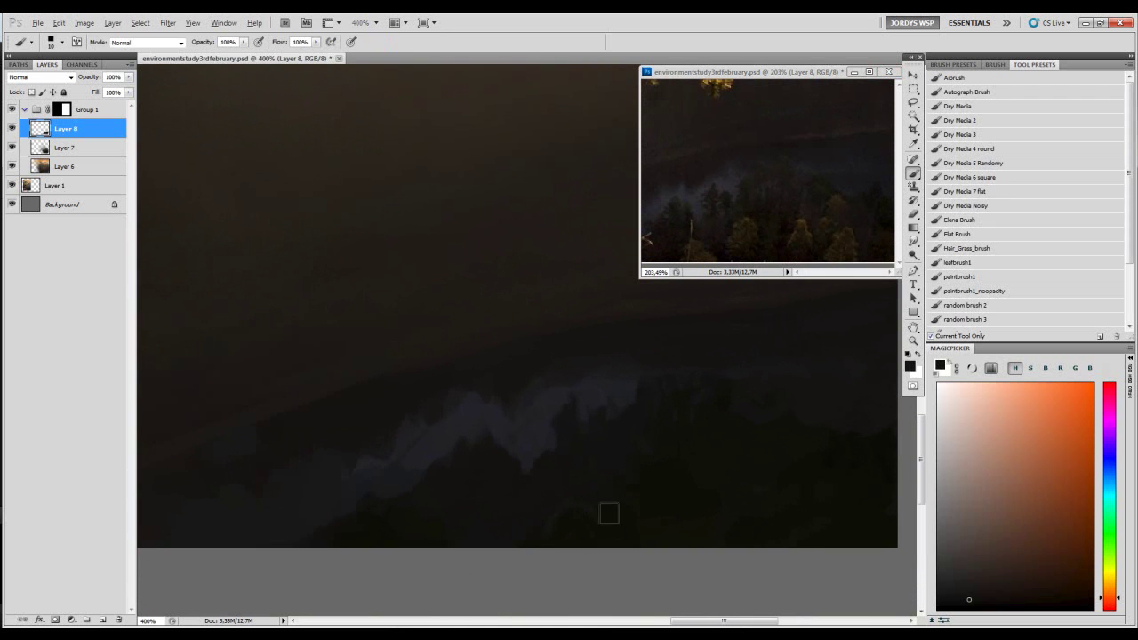
alt+click(609, 513)
click(1112, 593)
drag(1114, 597, 1114, 595)
click(995, 565)
key(ctrl+z)
key(bracketleft)
mouse_move(578, 514)
mouse_down()
mouse_move(562, 559)
mouse_move(556, 522)
mouse_up()
drag(1020, 577, 1018, 572)
drag(1110, 593, 1108, 593)
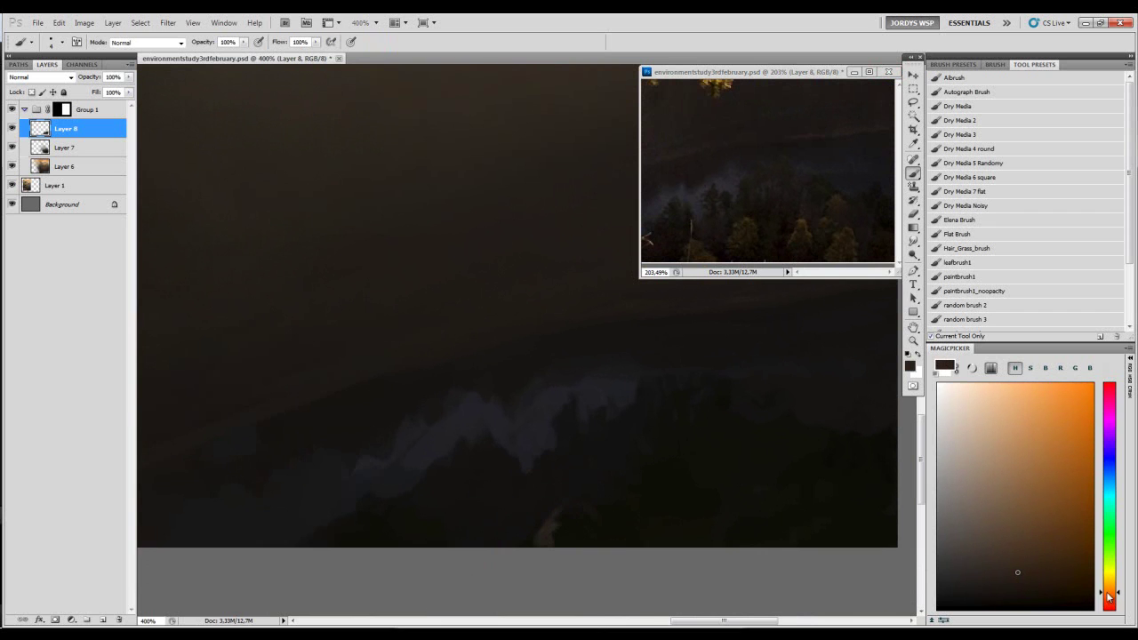
alt+click(576, 514)
mouse_move(580, 537)
mouse_down()
mouse_move(572, 516)
mouse_move(533, 548)
mouse_up()
- Block in a second rounded tree to the right of the first in sampled dark brown tones with a size 10 brush
key(bracketright)
key(bracketright)
key(bracketright)
key(bracketright)
key(bracketright)
key(bracketright)
key(bracketright)
key(bracketright)
mouse_move(704, 498)
mouse_down()
mouse_move(582, 523)
mouse_move(541, 519)
mouse_move(548, 545)
mouse_up()
key(bracketright)
key(bracketleft)
key(bracketleft)
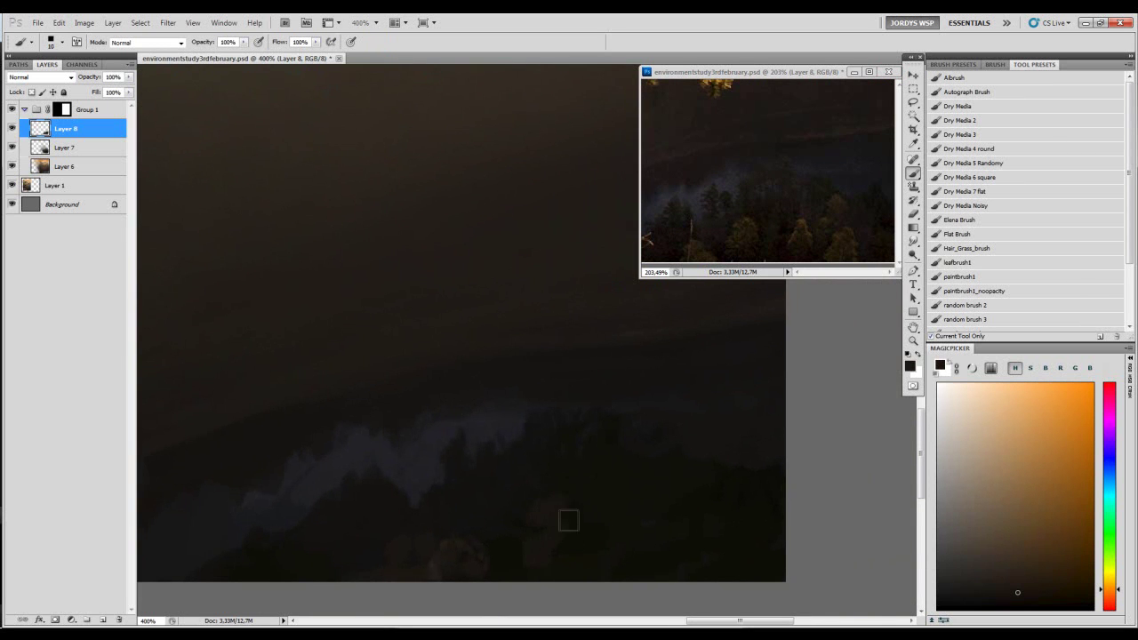
key(bracketleft)
key(bracketleft)
key(bracketleft)
alt+click(556, 522)
key(bracketright)
key(bracketright)
key(bracketright)
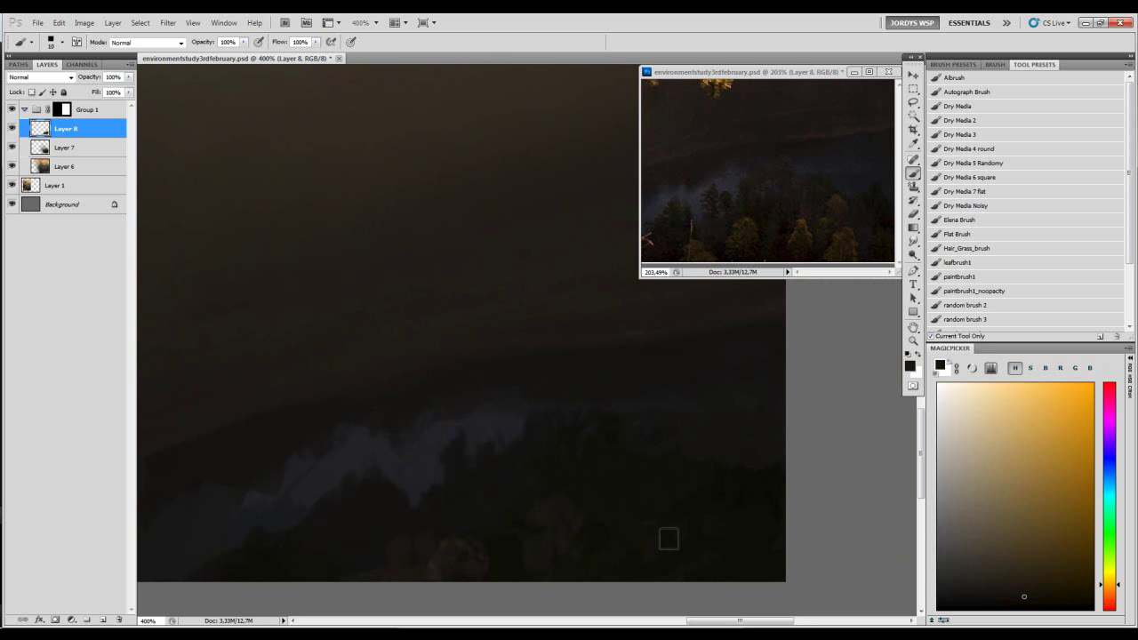
- Outline a third tree farther right at the canvas's lower edge in a dark orange-brown
click(1122, 590)
click(1045, 583)
mouse_move(627, 520)
mouse_down()
mouse_move(629, 560)
mouse_move(645, 510)
mouse_move(645, 556)
mouse_move(661, 555)
mouse_move(667, 578)
mouse_move(663, 514)
mouse_move(677, 499)
mouse_move(659, 508)
mouse_move(656, 549)
mouse_up()
alt+click(666, 515)
alt+click(646, 539)
alt+click(665, 551)
key(bracketleft)
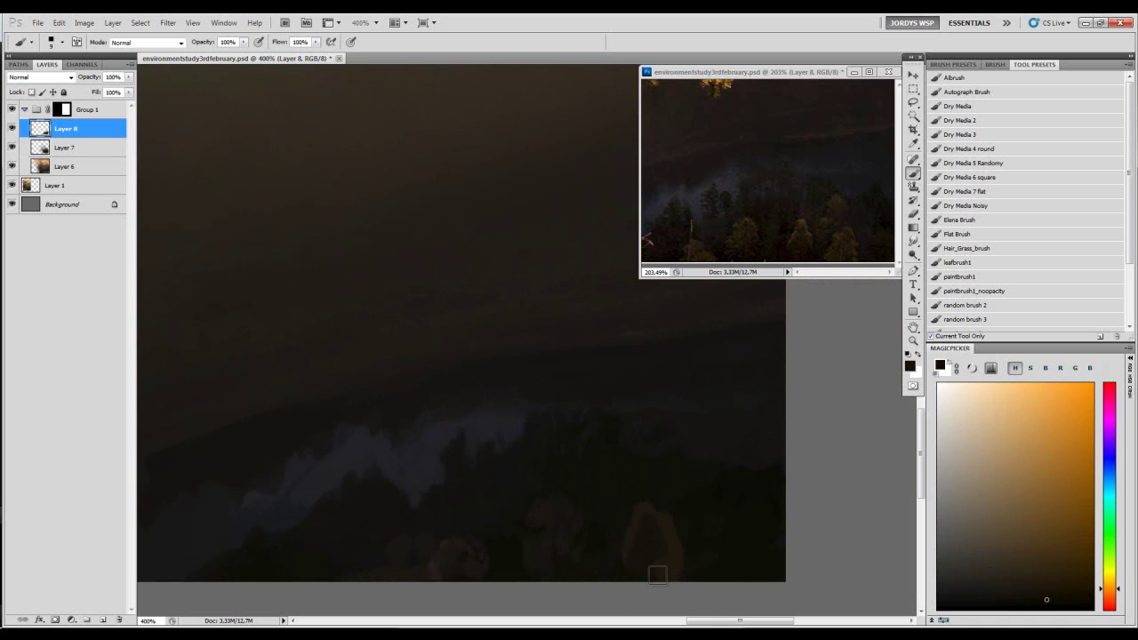
- Carve the third tree's crown to a point with sampled dark green and brown tones and a smaller brush
alt+click(668, 511)
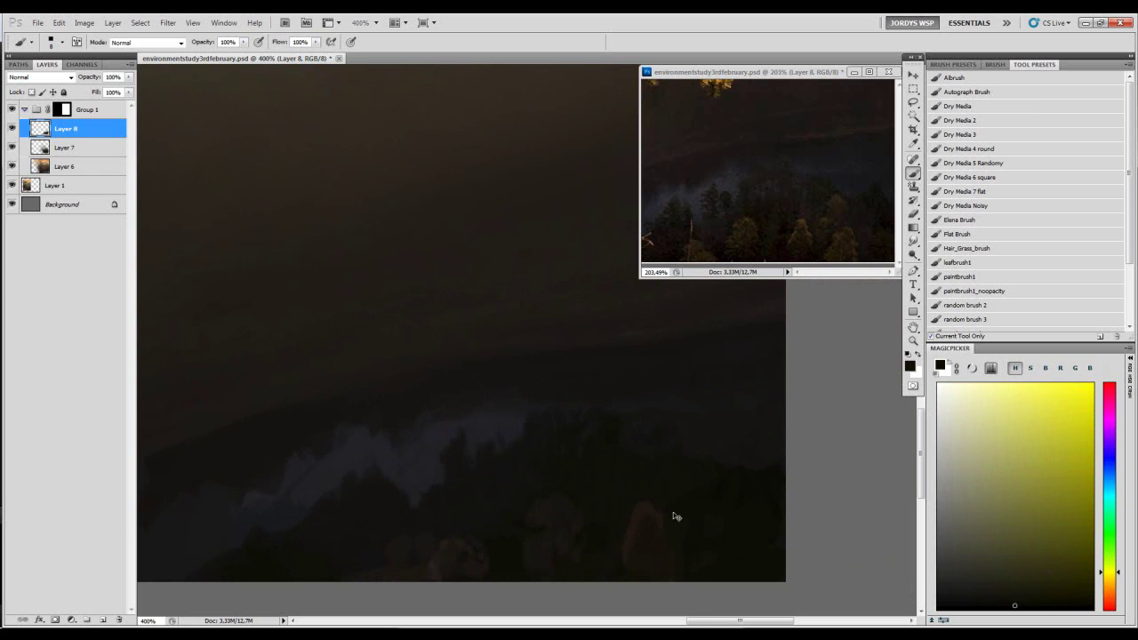
key(bracketleft)
alt+click(675, 551)
alt+click(687, 540)
alt+click(629, 503)
alt+click(647, 513)
alt+click(641, 497)
alt+click(644, 510)
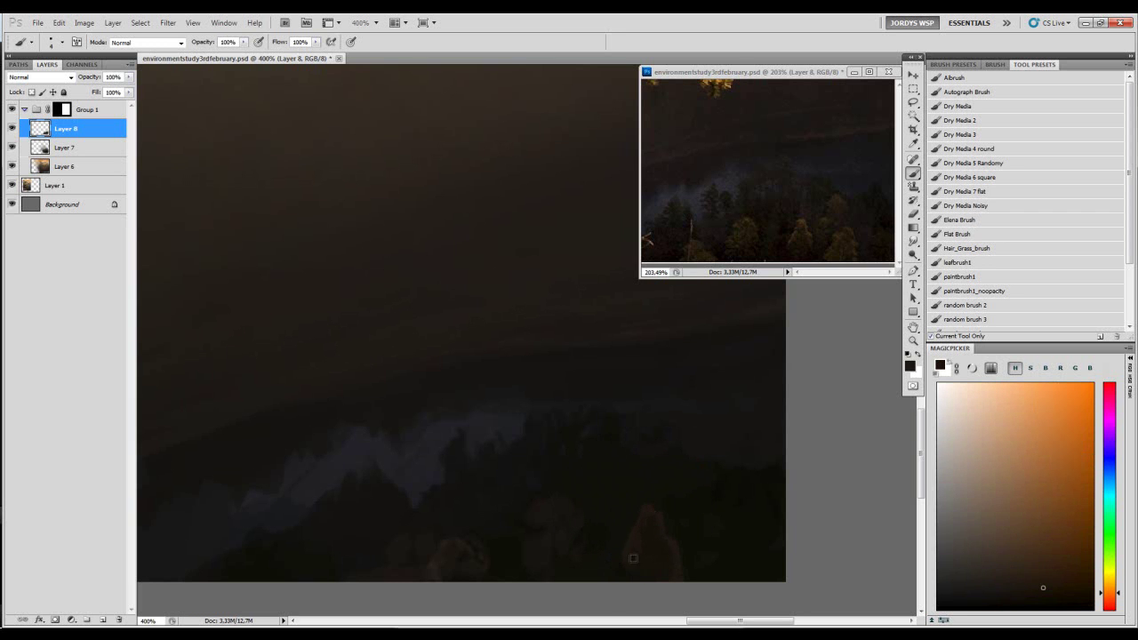
- Darken the third tree's sides and base with sampled surrounding tones and a size 4 brush
alt+click(614, 556)
alt+click(610, 553)
alt+click(611, 570)
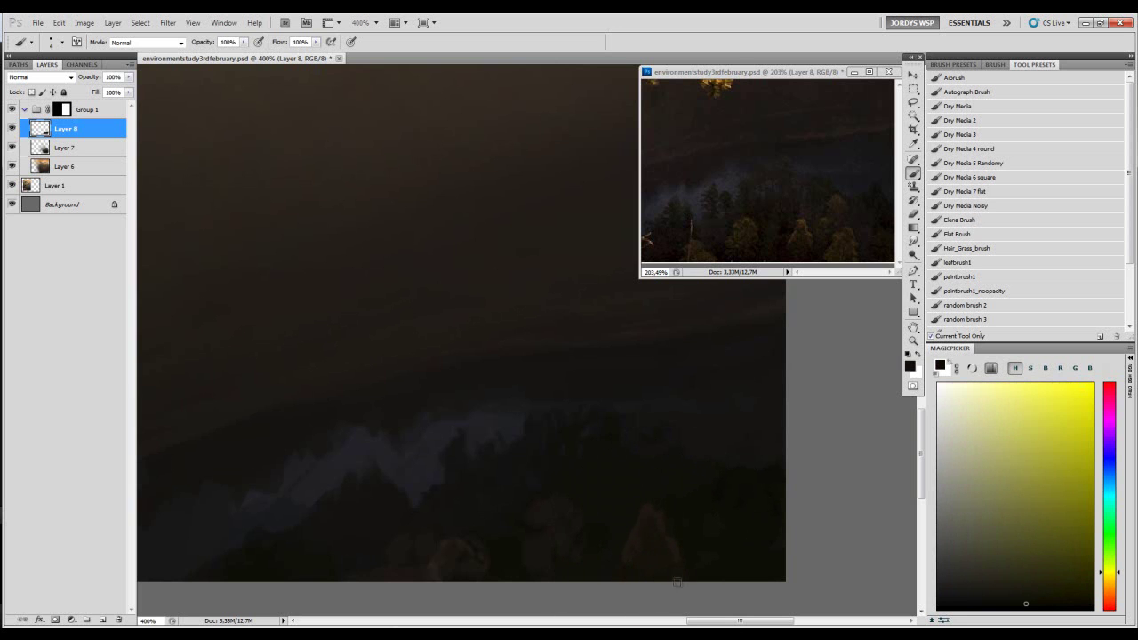
alt+click(653, 525)
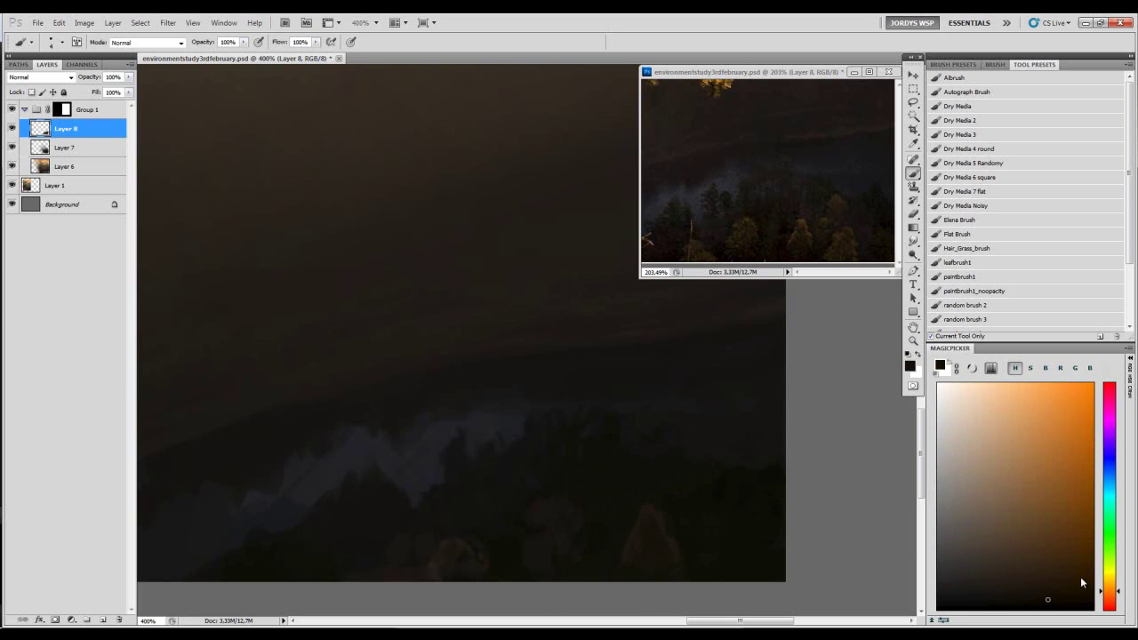
- Soften the third tree and the surrounding dark foliage with sampled tones and a larger brush at 40% opacity
alt+click(667, 544)
key(bracketright)
key(bracketright)
key(bracketright)
key(bracketright)
drag(647, 502, 624, 530)
key(4)
key(bracketright)
alt+click(603, 465)
key(bracketleft)
- Edge the third tree's crown with a lighter reddish-brown highlight using a smaller brush at 100% opacity
key(0)
alt+click(657, 521)
key(bracketleft)
key(bracketleft)
key(bracketleft)
click(1054, 567)
click(1033, 555)
- Refine the middle tree's crown with sampled brown and dark tones
alt+click(544, 509)
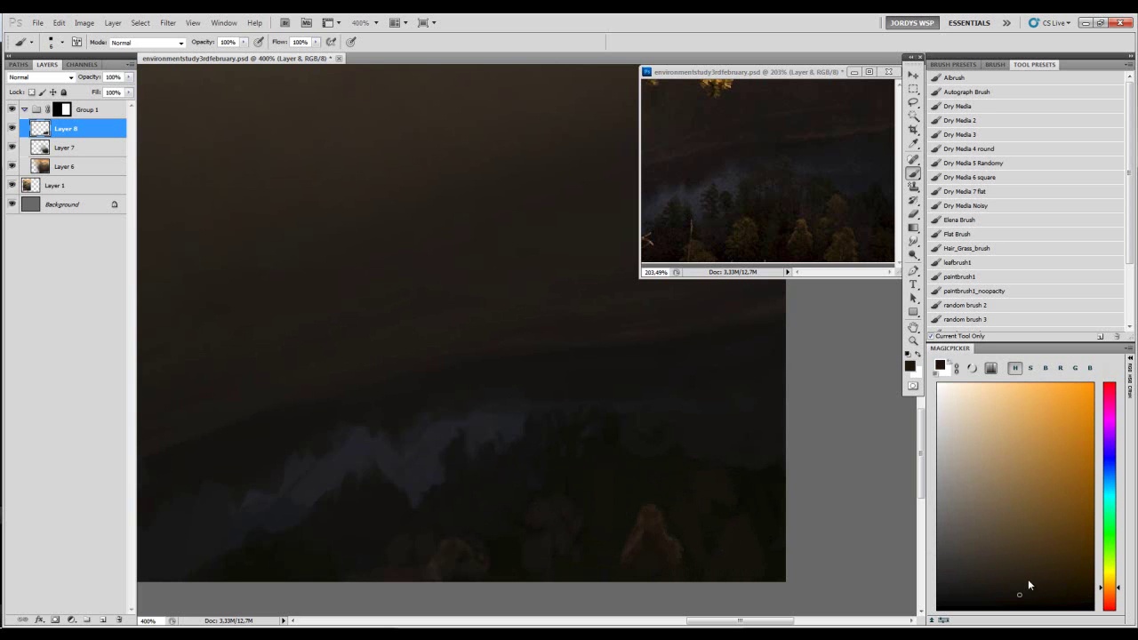
alt+click(551, 506)
alt+click(534, 514)
alt+click(553, 508)
alt+click(537, 523)
drag(581, 519, 659, 504)
- Refine the leftmost rounded tree and the dark foliage around it with sampled tones and a size 3 brush
alt+click(517, 537)
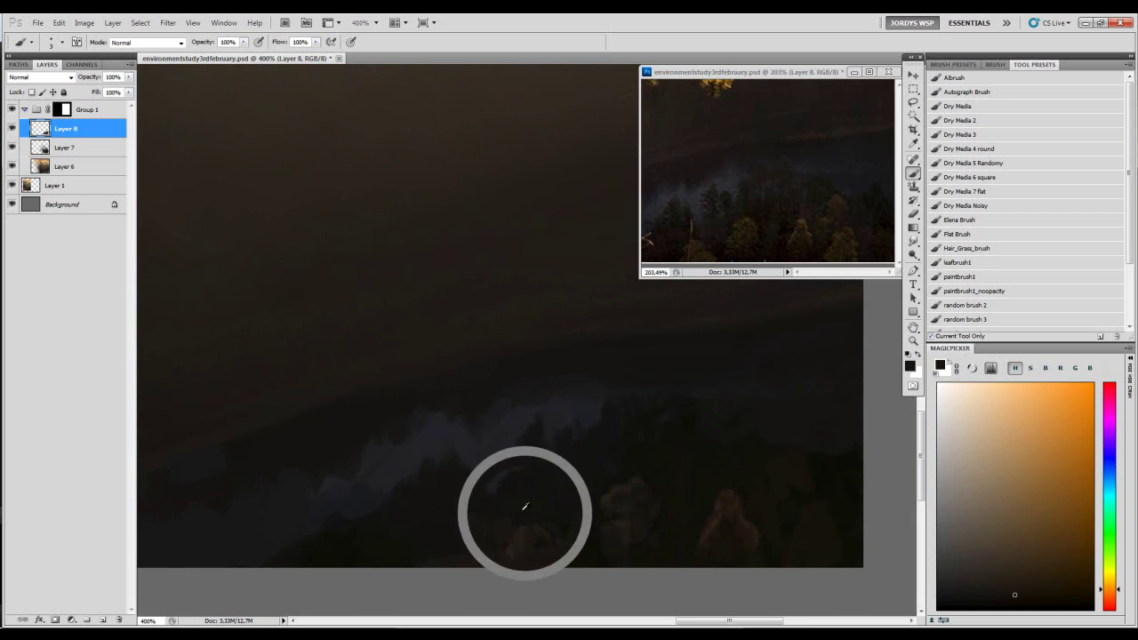
alt+click(553, 530)
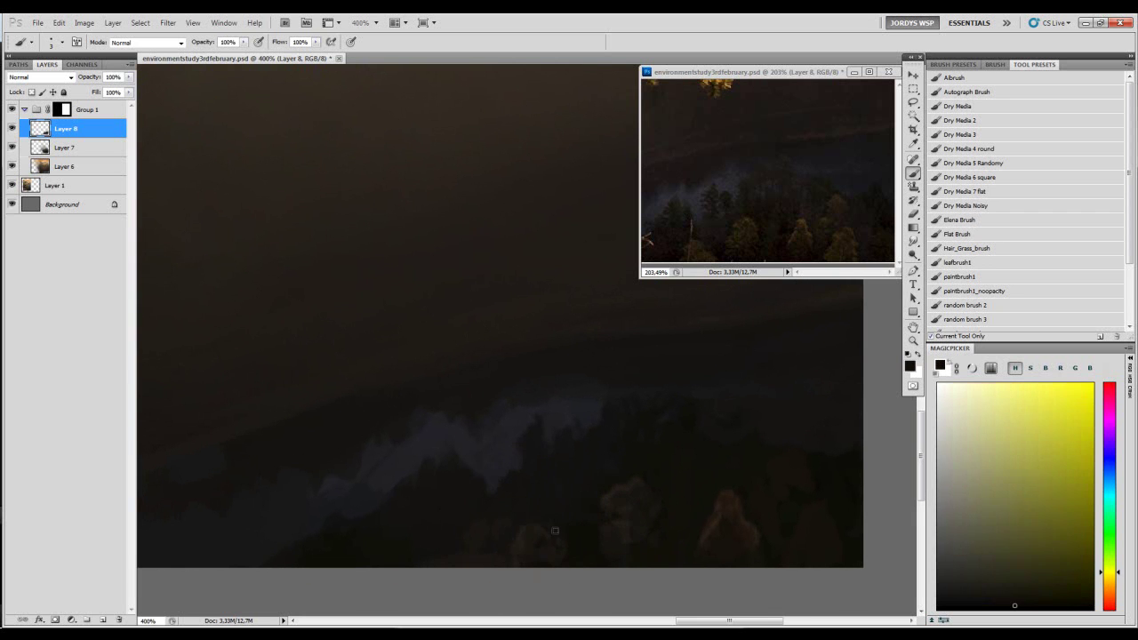
alt+click(558, 554)
alt+click(538, 533)
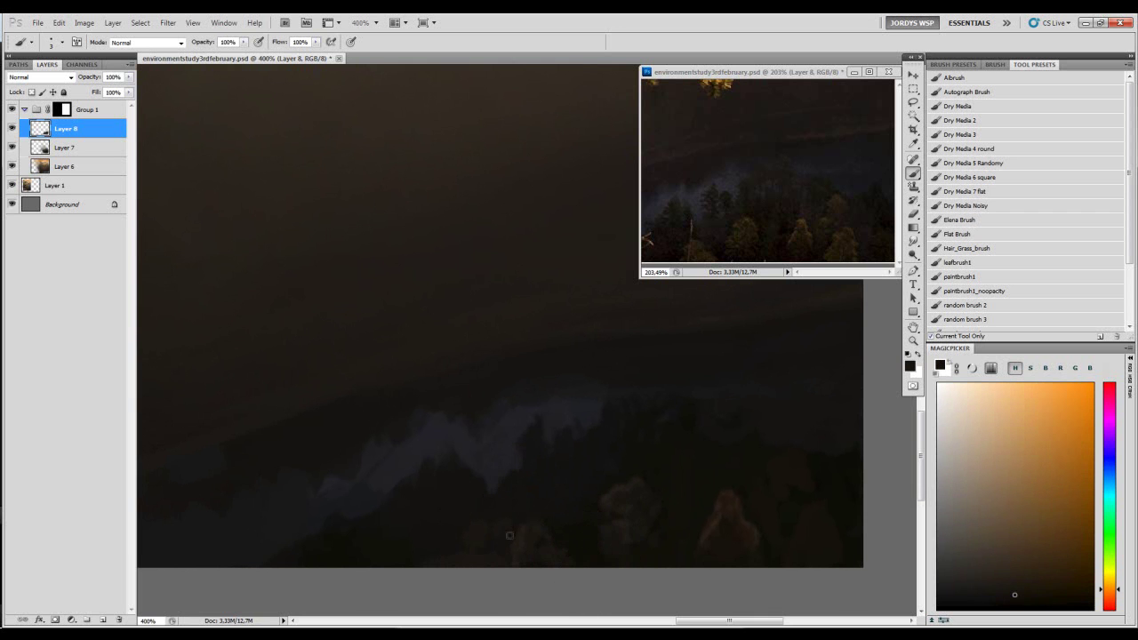
drag(555, 484, 633, 499)
alt+click(609, 460)
alt+click(587, 464)
- Paint a brown-edged tree near the canvas's lower right corner and refine the neighbouring tree's crown, using brush sizes 3 and 2
drag(772, 476, 595, 465)
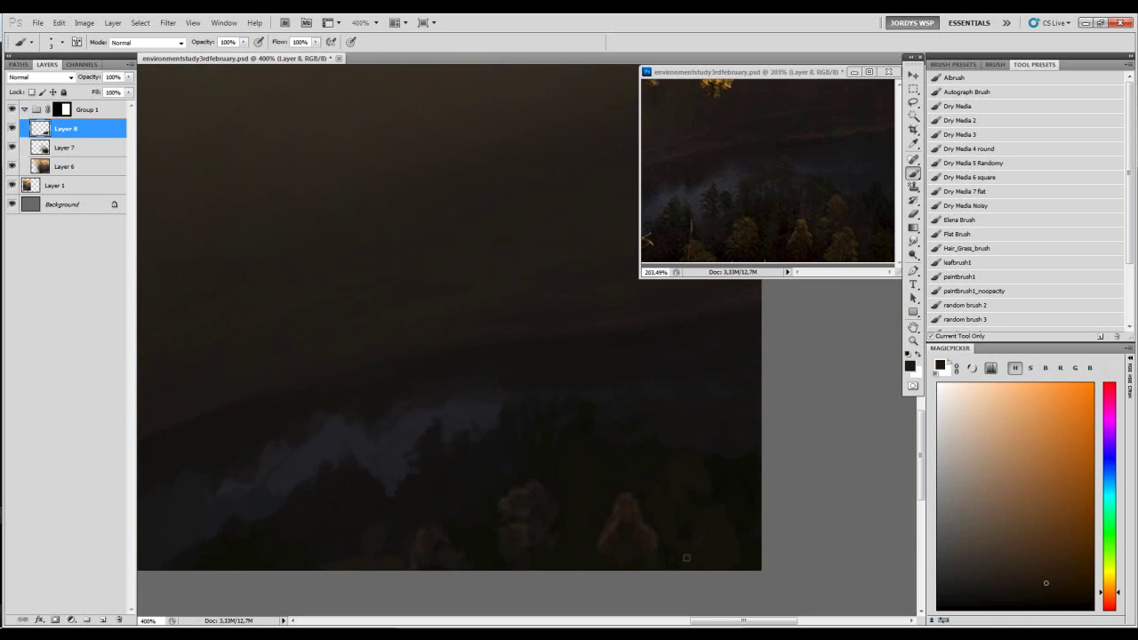
mouse_move(707, 504)
mouse_down()
mouse_move(702, 526)
mouse_move(729, 518)
mouse_move(733, 545)
mouse_up()
alt+click(707, 503)
alt+click(686, 528)
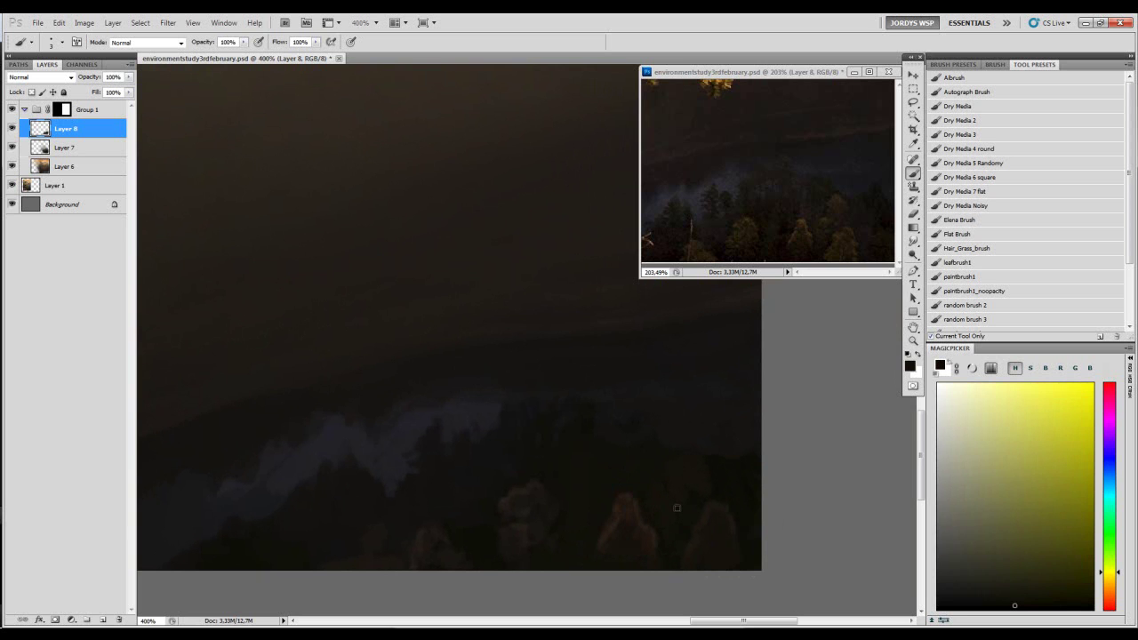
alt+click(623, 503)
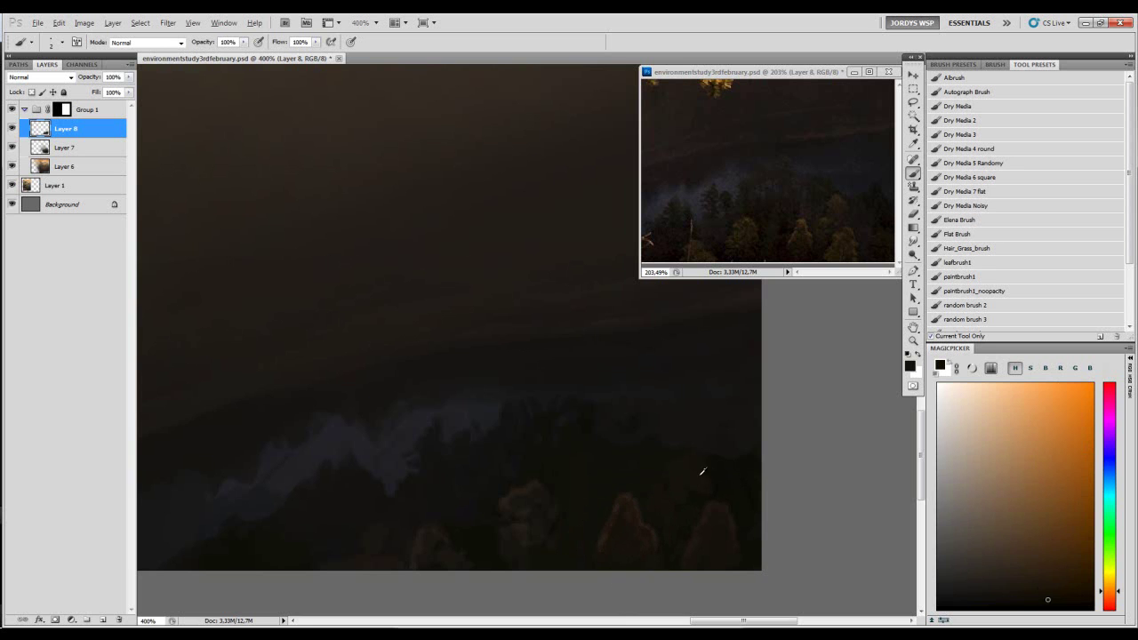
- Paint a small brown rounded crown behind the two trees near the canvas's right edge, using sampled tones
alt+click(706, 500)
alt+click(626, 492)
alt+click(710, 444)
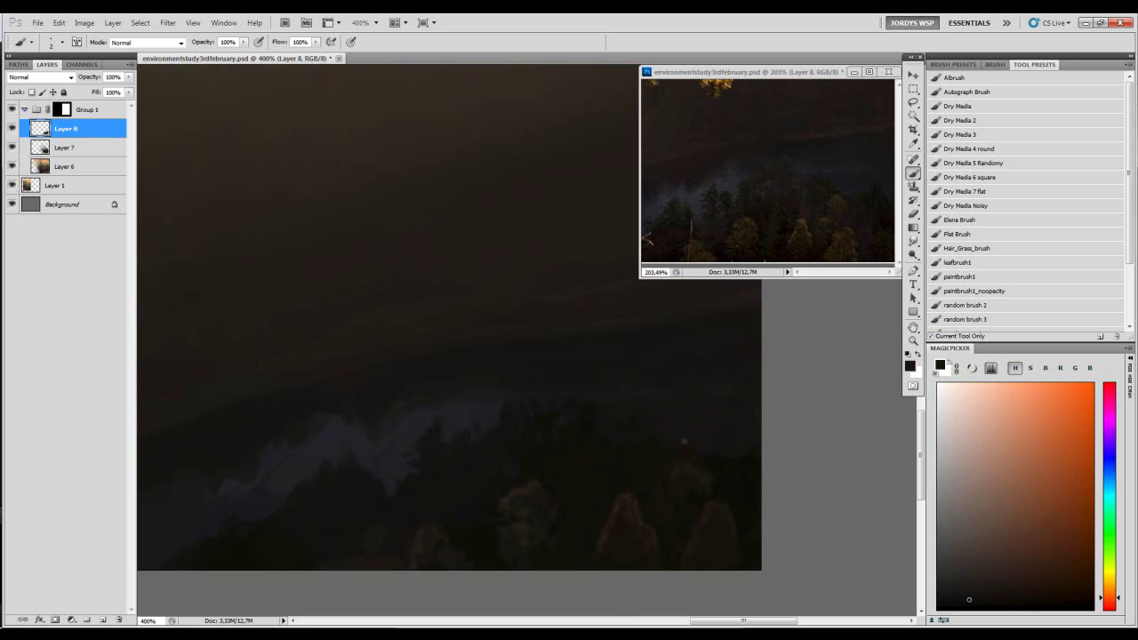
alt+click(761, 444)
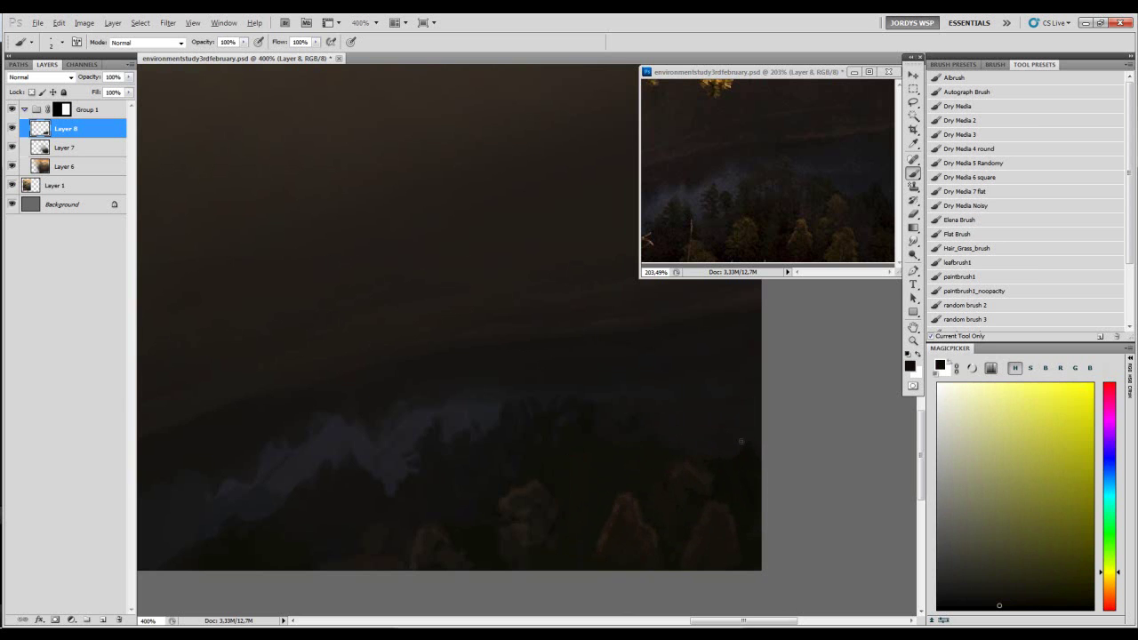
- Soften and darken the rounded trees along the near bank with sampled dark brown tones, using a larger brush at 40% opacity
key(bracketright)
key(bracketright)
key(bracketright)
key(bracketright)
key(bracketright)
key(bracketright)
key(bracketleft)
key(bracketleft)
key(bracketright)
key(bracketright)
key(bracketright)
drag(472, 500, 521, 490)
key(z)
drag(540, 437, 491, 460)
drag(491, 459, 560, 546)
drag(557, 472, 536, 471)
mouse_move(536, 471)
mouse_down()
mouse_move(564, 497)
mouse_move(526, 467)
mouse_up()
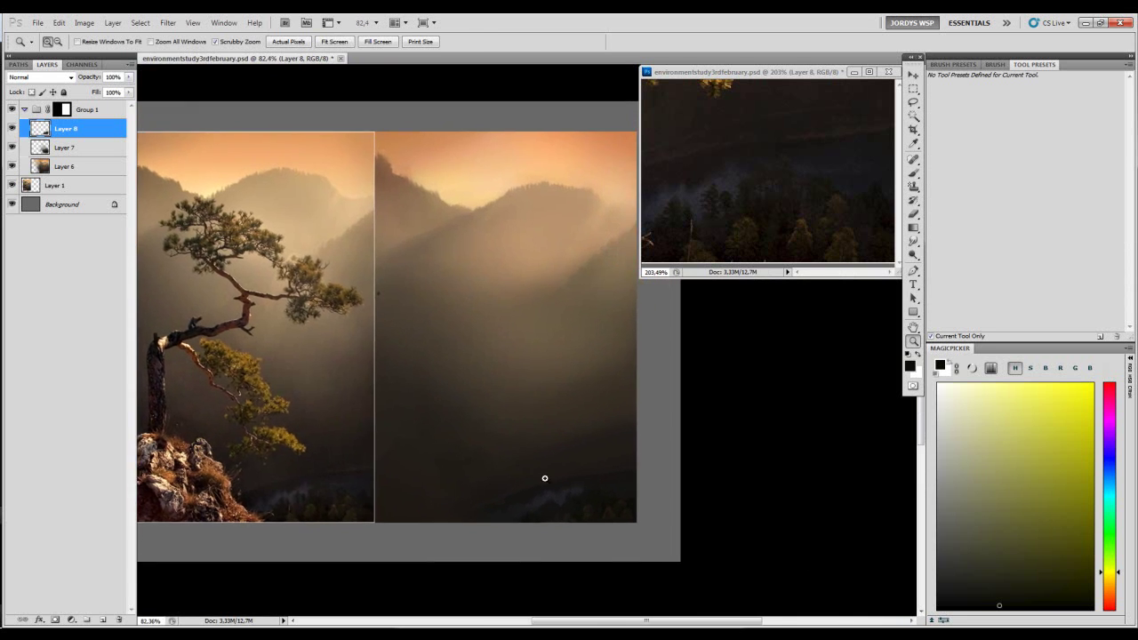
drag(574, 511, 629, 532)
key(b)
alt+click(605, 533)
key(4)
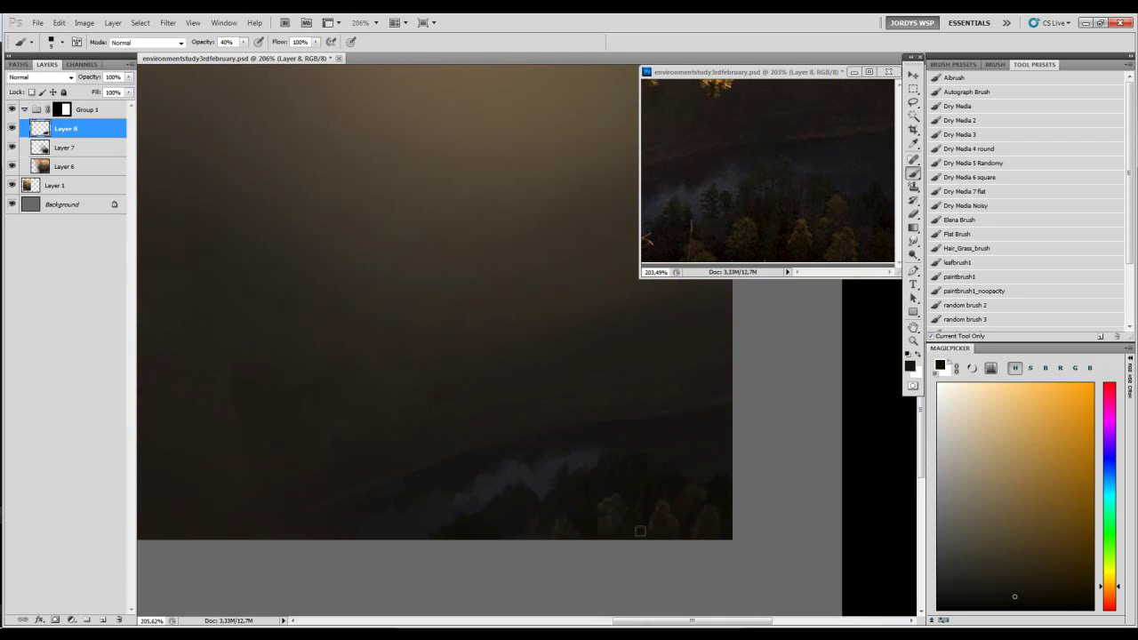
alt+click(602, 533)
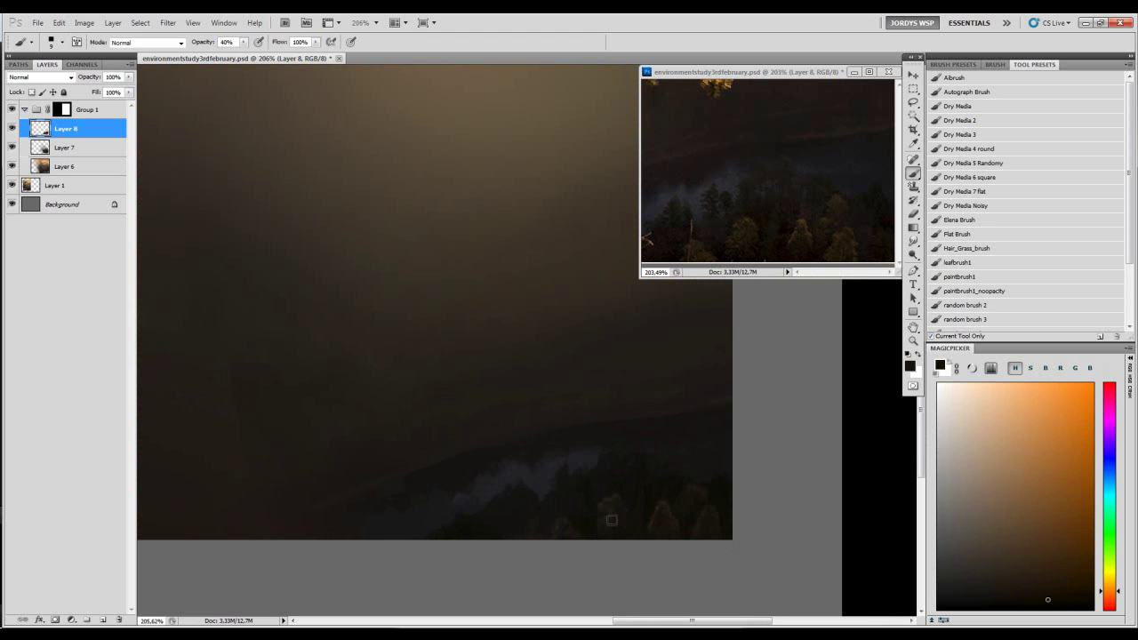
- Add a new Normal-mode layer above Layer 8 inside Group 1 for painting the foreground
key(z)
mouse_move(716, 500)
mouse_down()
mouse_move(658, 508)
mouse_move(660, 493)
mouse_move(628, 530)
mouse_up()
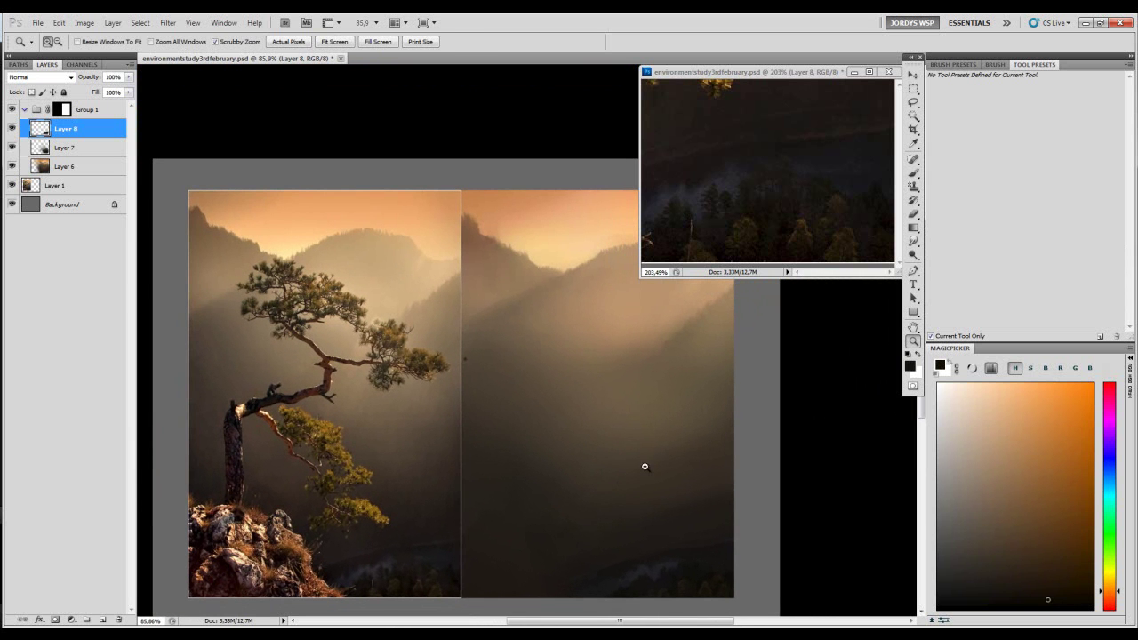
key(ctrl+shift+n)
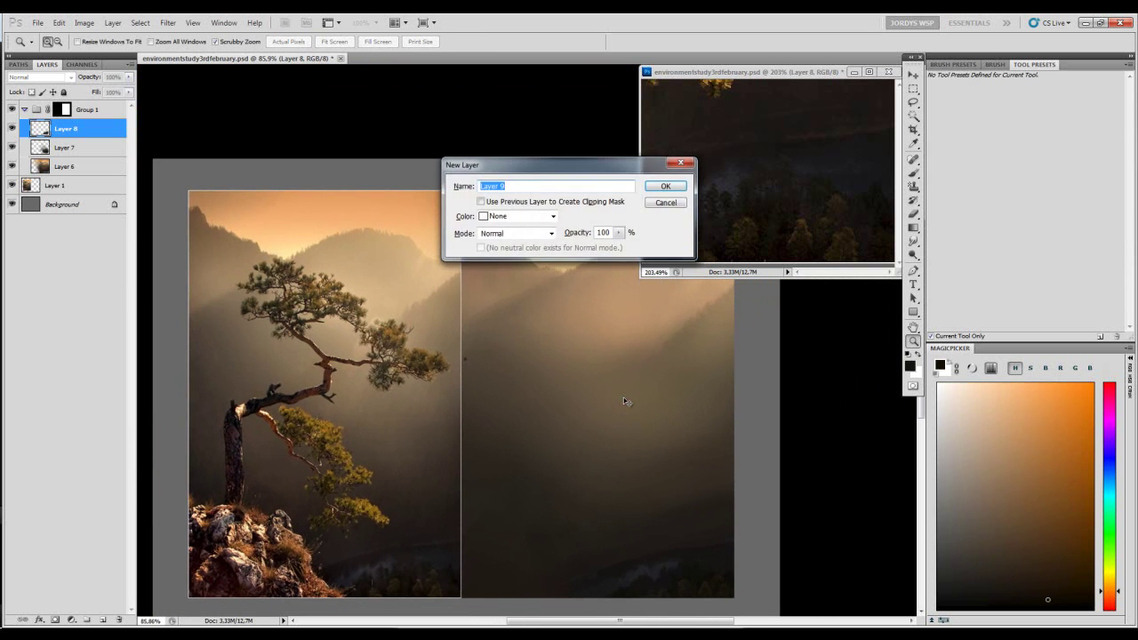
key(Return)
key(b)
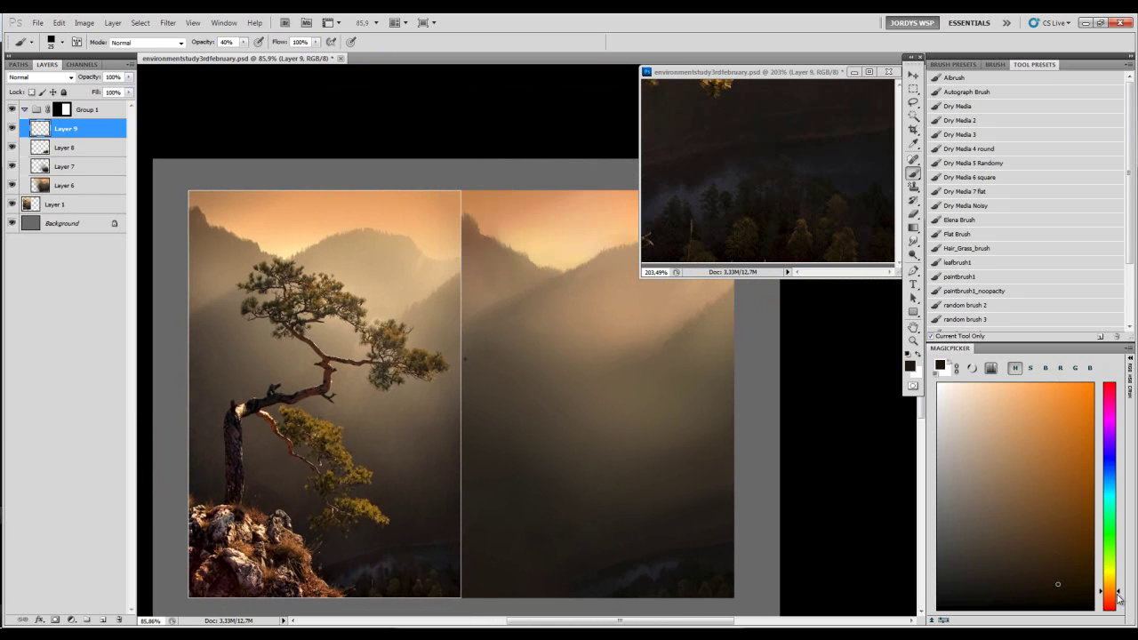
- Block in the foreground rock as a very dark brown silhouette in the painting's lower left corner at 100% opacity
click(1035, 570)
key(0)
mouse_move(514, 523)
mouse_down()
mouse_move(492, 577)
mouse_move(468, 543)
mouse_move(474, 574)
mouse_move(479, 522)
mouse_move(512, 541)
mouse_up()
key(ctrl+z)
click(1040, 590)
key(])
click(1033, 597)
key(])
click(1045, 604)
drag(484, 561, 492, 542)
key([)
key([)
mouse_move(607, 600)
mouse_down()
mouse_move(572, 570)
mouse_move(588, 583)
mouse_move(547, 526)
mouse_move(563, 553)
mouse_up()
mouse_move(537, 515)
mouse_down()
mouse_move(479, 512)
mouse_move(530, 517)
mouse_move(459, 530)
mouse_move(502, 518)
mouse_move(489, 550)
mouse_move(532, 544)
mouse_move(527, 577)
mouse_up()
- Refine the rock silhouette's top and right contour with varied brush sizes and the eraser
key([)
key([)
key([)
key(])
key(])
key(])
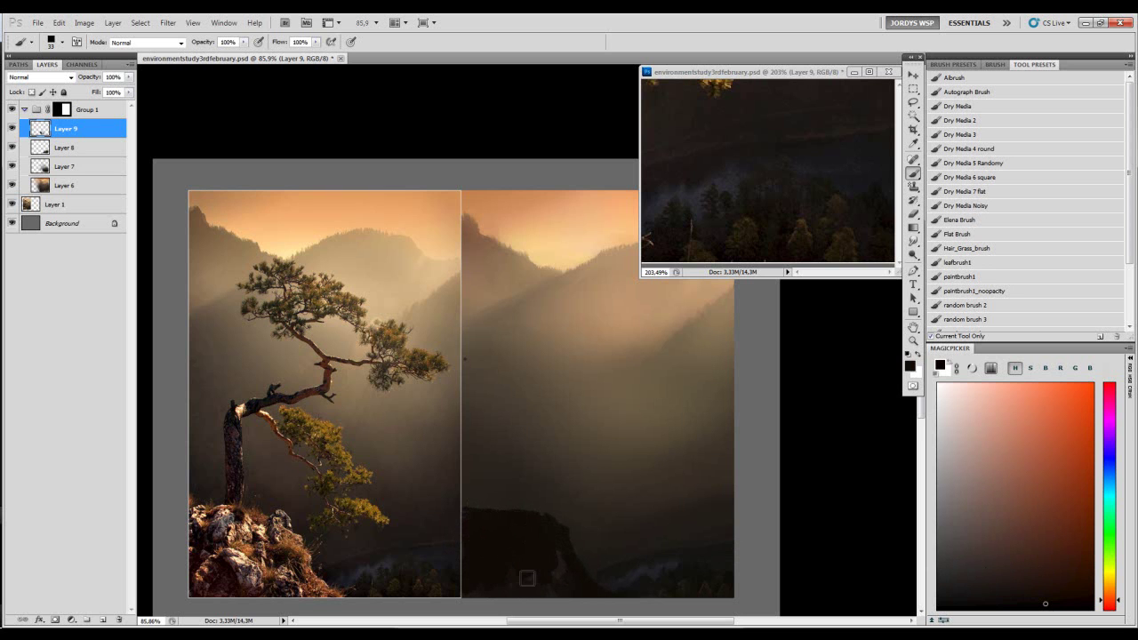
key(e)
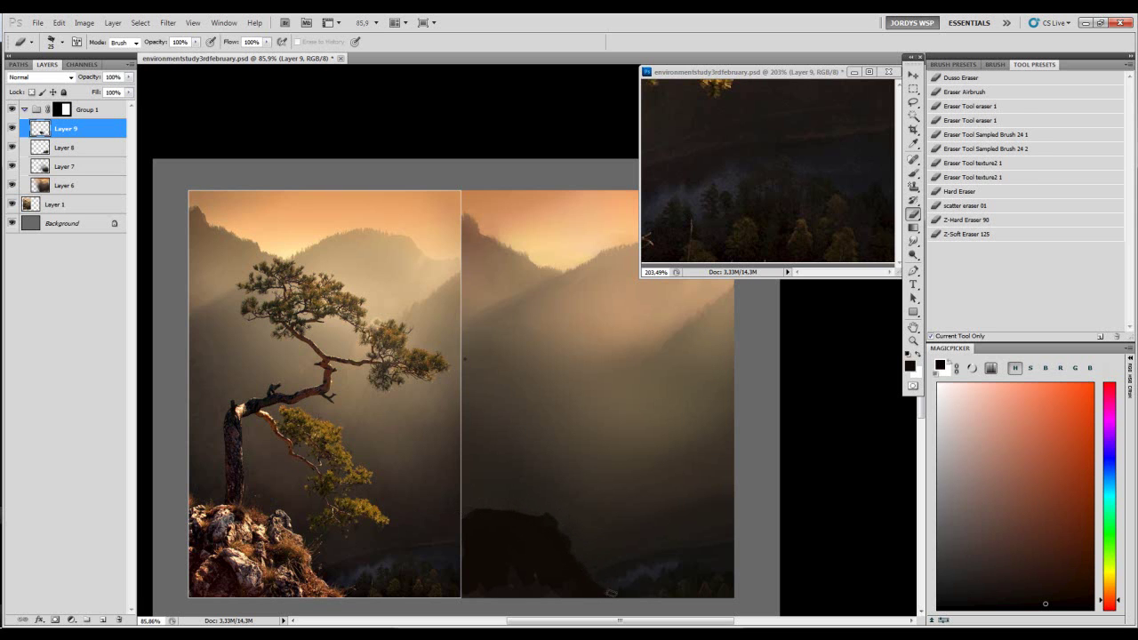
- Paint the pine's dark upright trunk rising from the top of the rock silhouette
key(b)
mouse_move(513, 514)
mouse_down()
mouse_move(509, 477)
mouse_move(519, 493)
mouse_move(510, 525)
mouse_move(504, 384)
mouse_move(497, 528)
mouse_move(504, 415)
mouse_move(508, 482)
mouse_up()
key(ctrl+z)
key(])
key(])
key(])
key(ctrl+z)
key([)
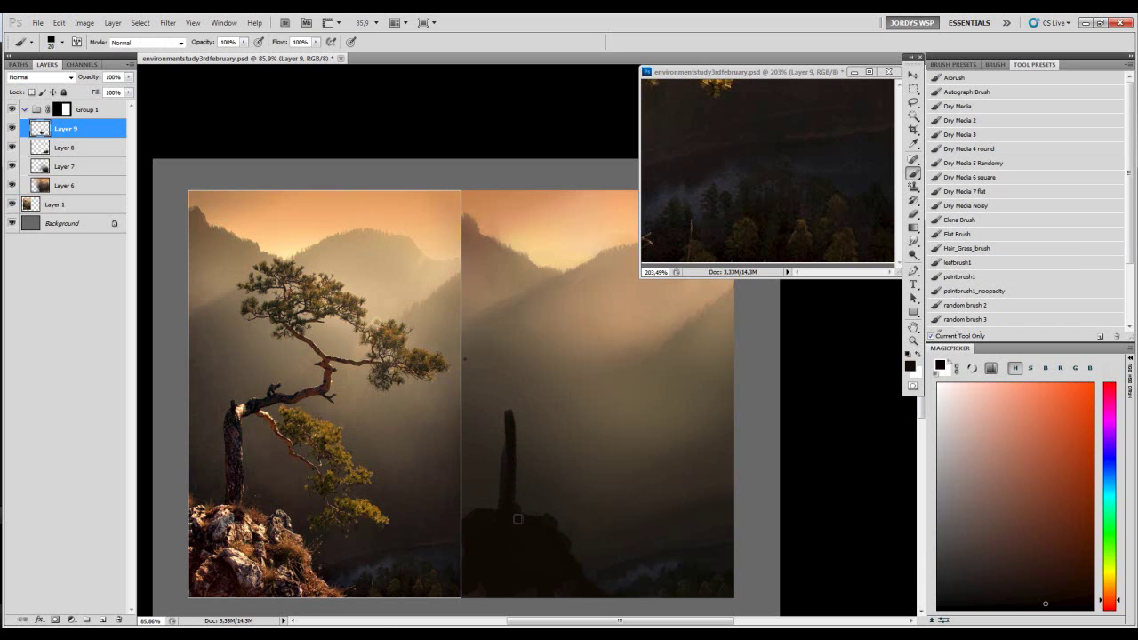
- Thicken and reshape the trunk silhouette, forming the start of the bend at its top
key(e)
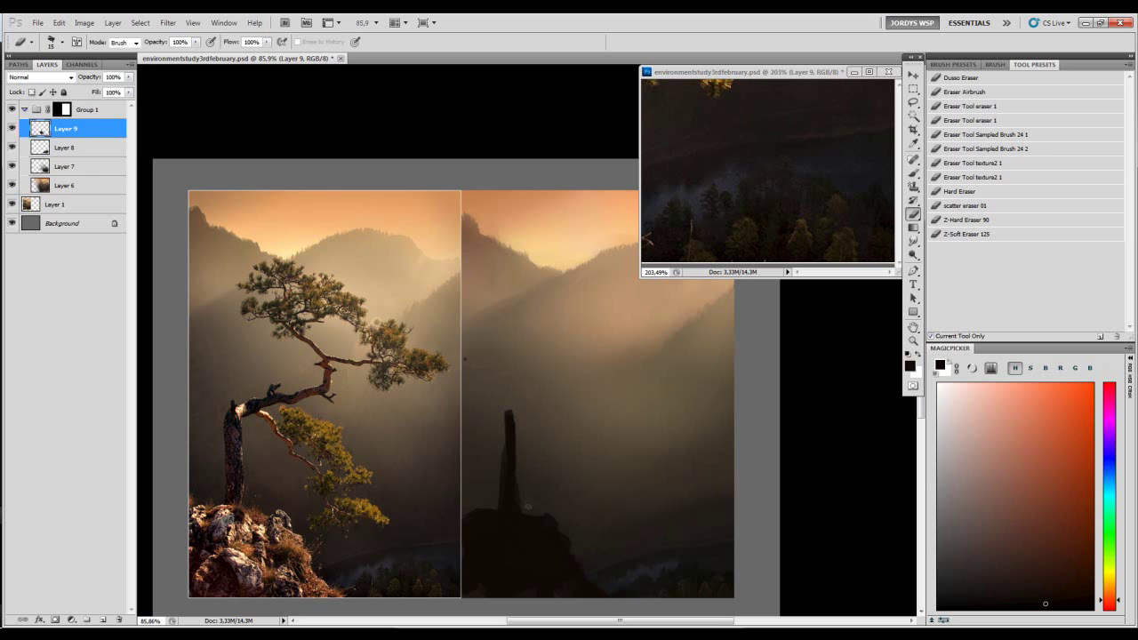
key(b)
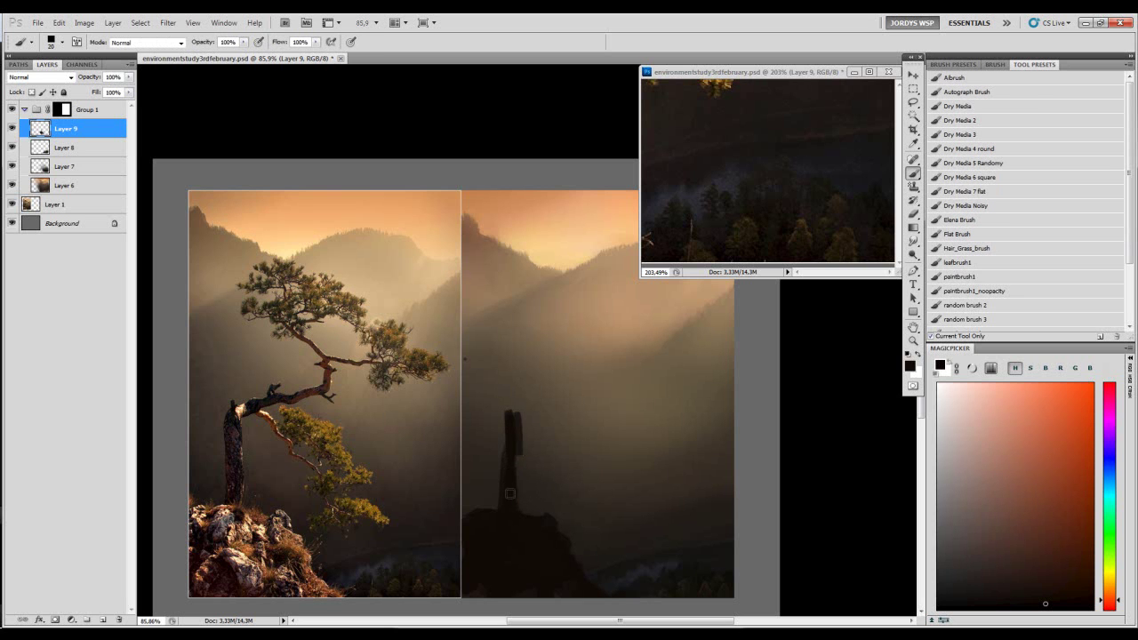
mouse_move(512, 417)
mouse_down()
mouse_move(508, 513)
mouse_move(513, 432)
mouse_move(513, 492)
mouse_up()
key(ctrl+z)
key([)
drag(509, 423, 509, 444)
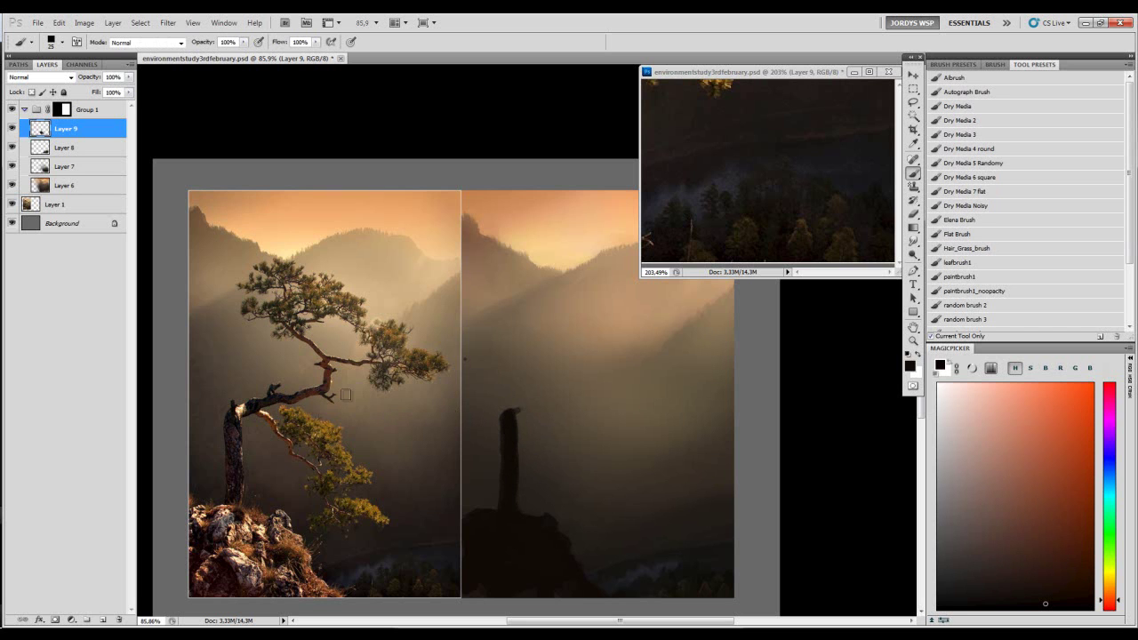
- Paint the main branch curving right and slightly upward from the trunk's top, matching the reference pine
mouse_move(522, 411)
mouse_down()
mouse_move(507, 414)
mouse_move(541, 409)
mouse_up()
key(bracketleft)
key(bracketright)
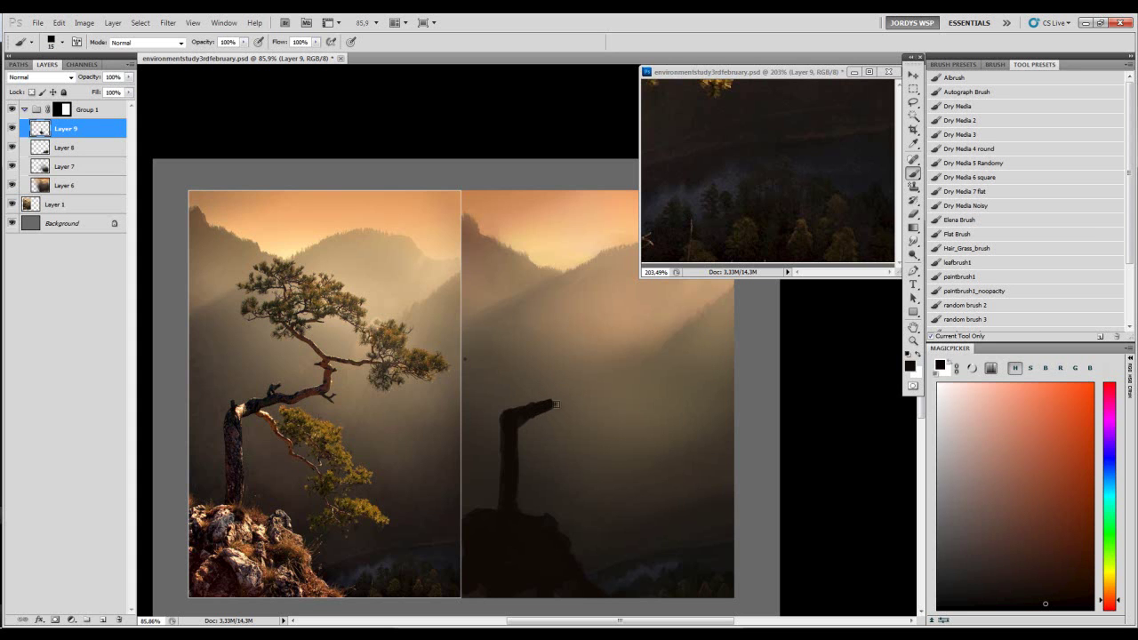
drag(555, 404, 603, 392)
key(bracketright)
key(bracketright)
key(bracketleft)
key(bracketleft)
key(bracketleft)
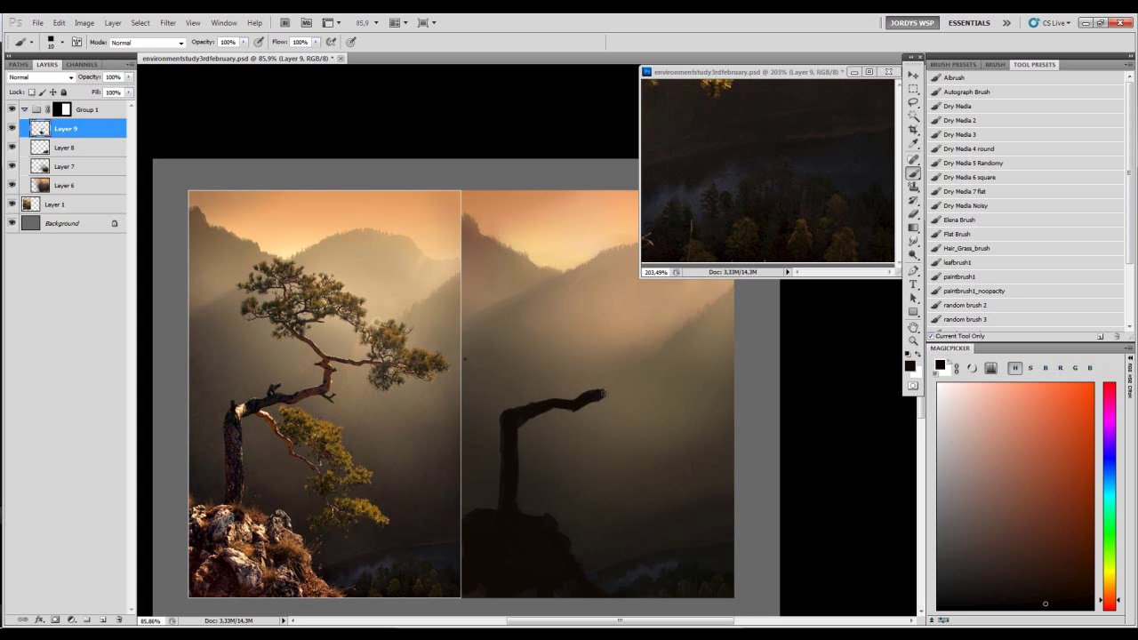
- Clean up the main branch's contour with the eraser and a size 10 brush in sampled dark tones
key(e)
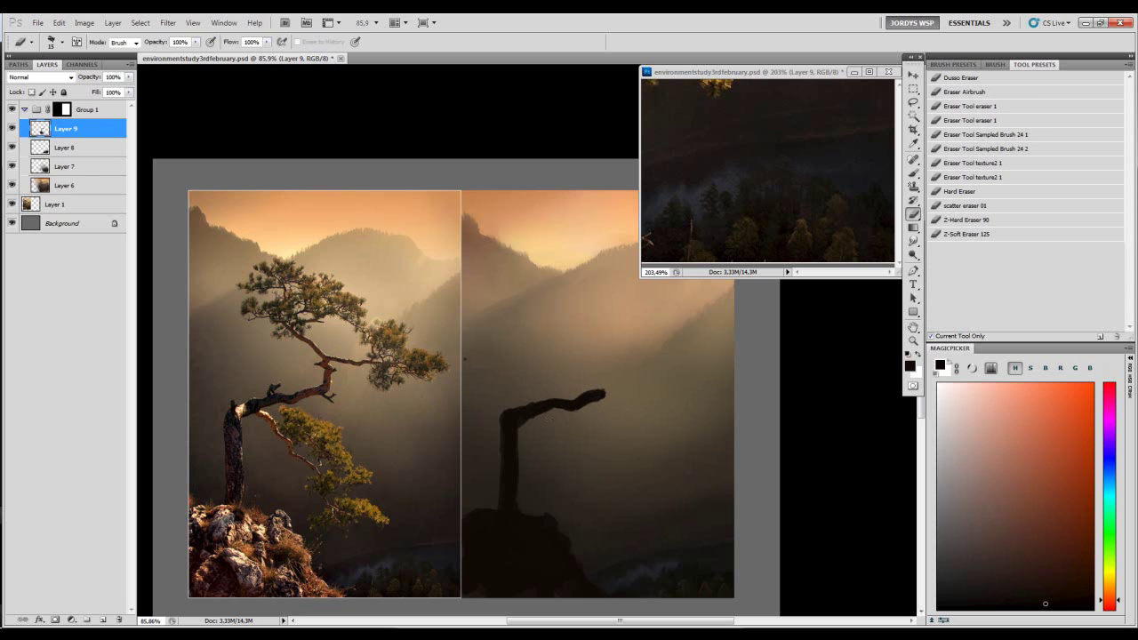
key(b)
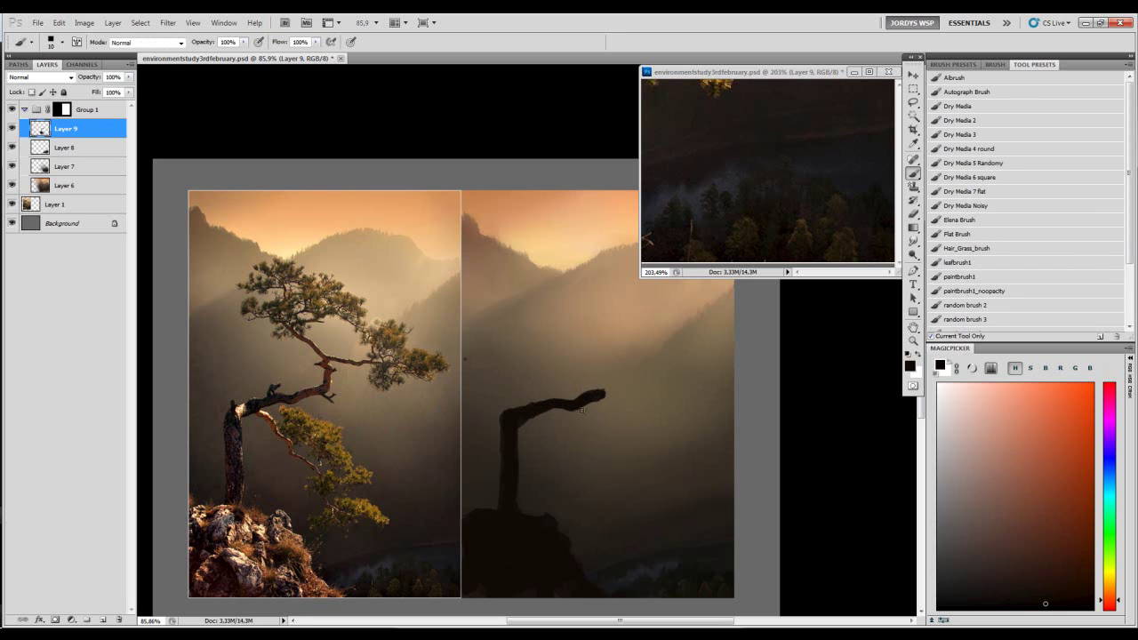
key(e)
key(b)
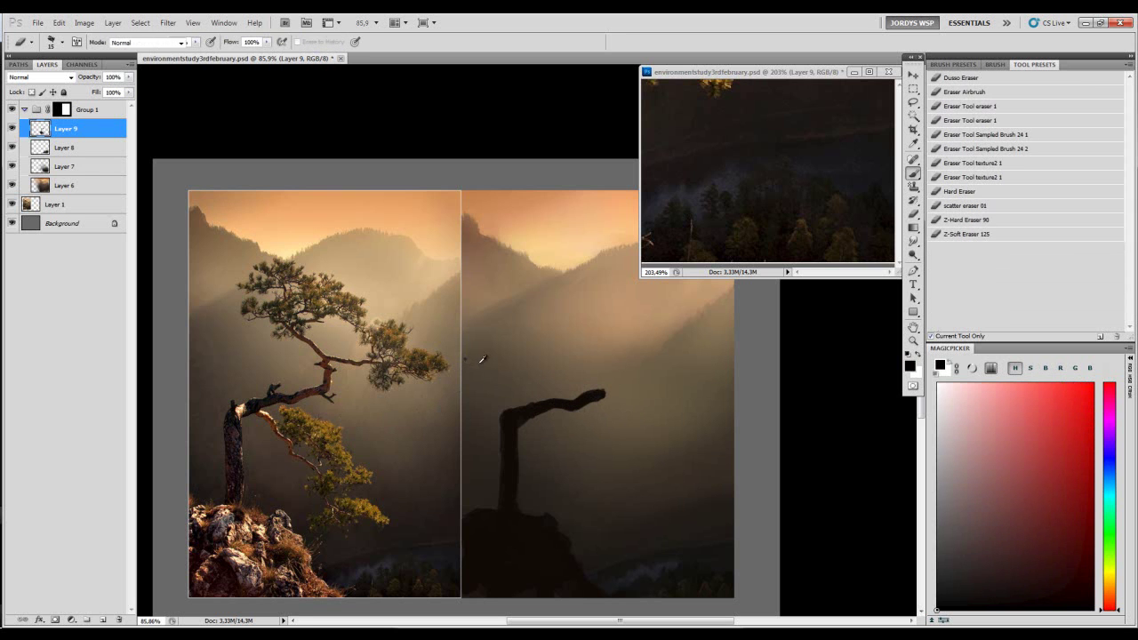
alt+click(465, 356)
alt+click(568, 420)
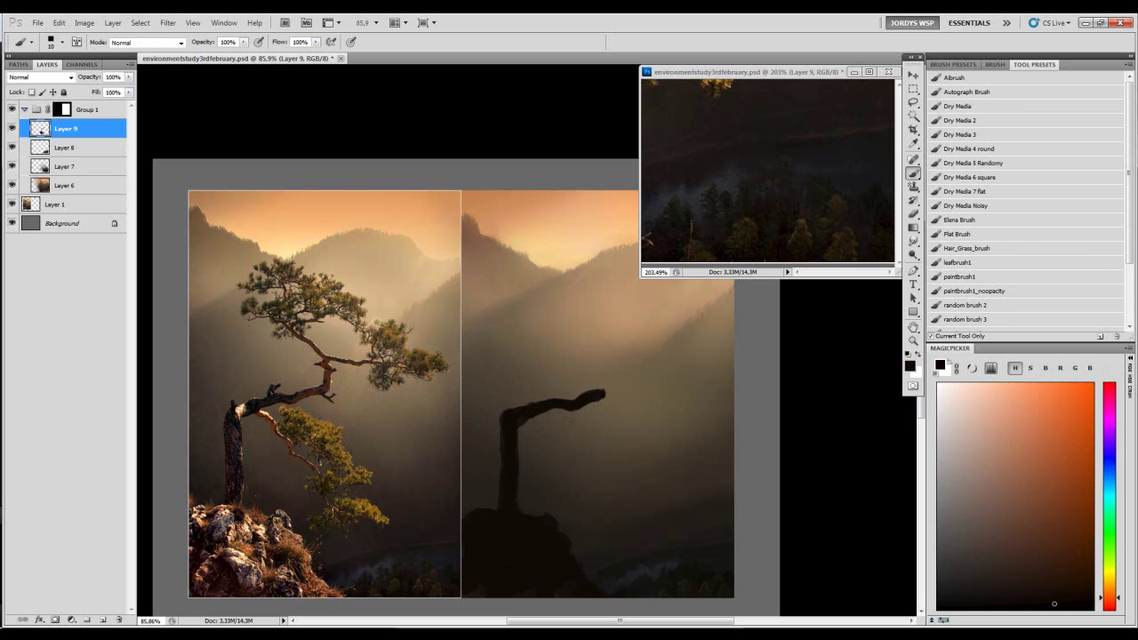
key(e)
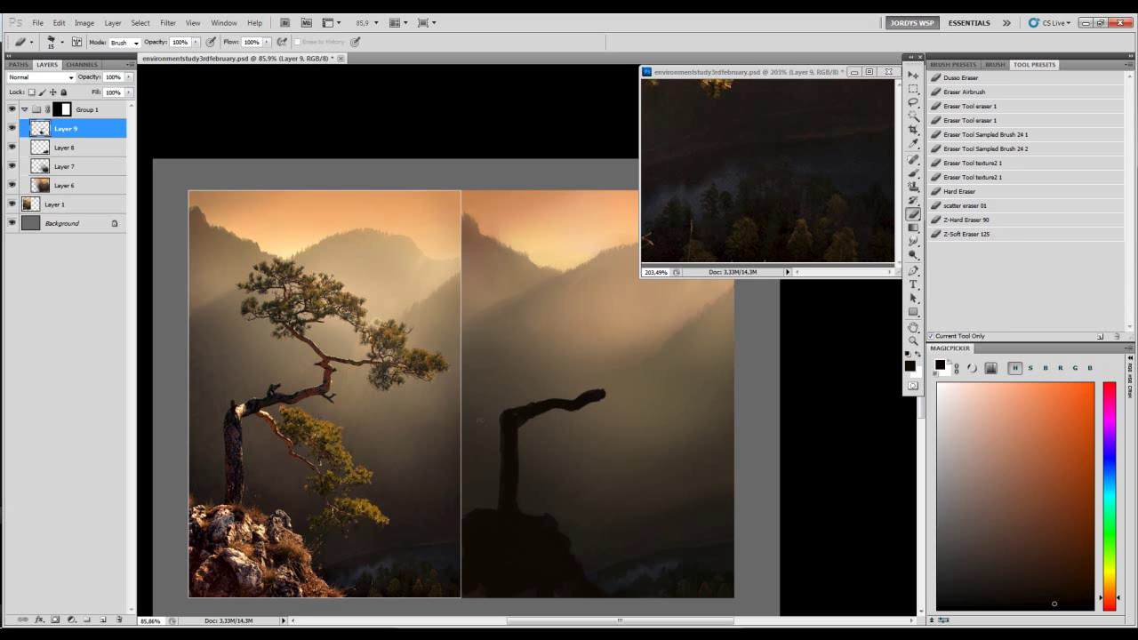
key(d)
drag(501, 412, 547, 412)
key(ctrl+z)
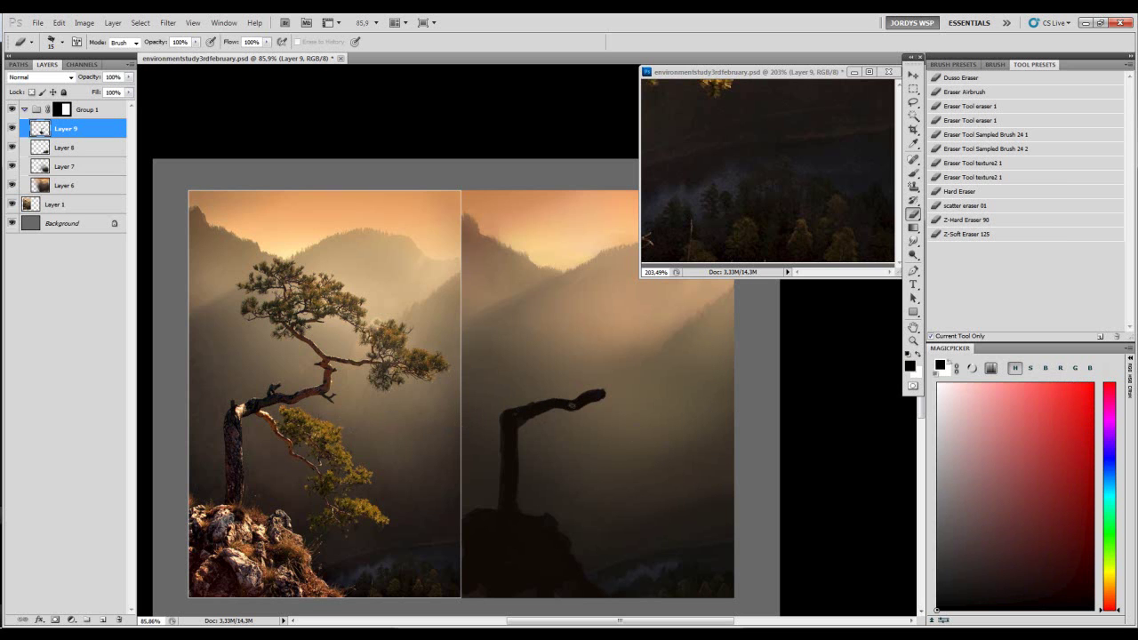
key(b)
mouse_move(460, 414)
mouse_down()
mouse_move(666, 413)
mouse_move(735, 442)
mouse_up()
key(ctrl+z)
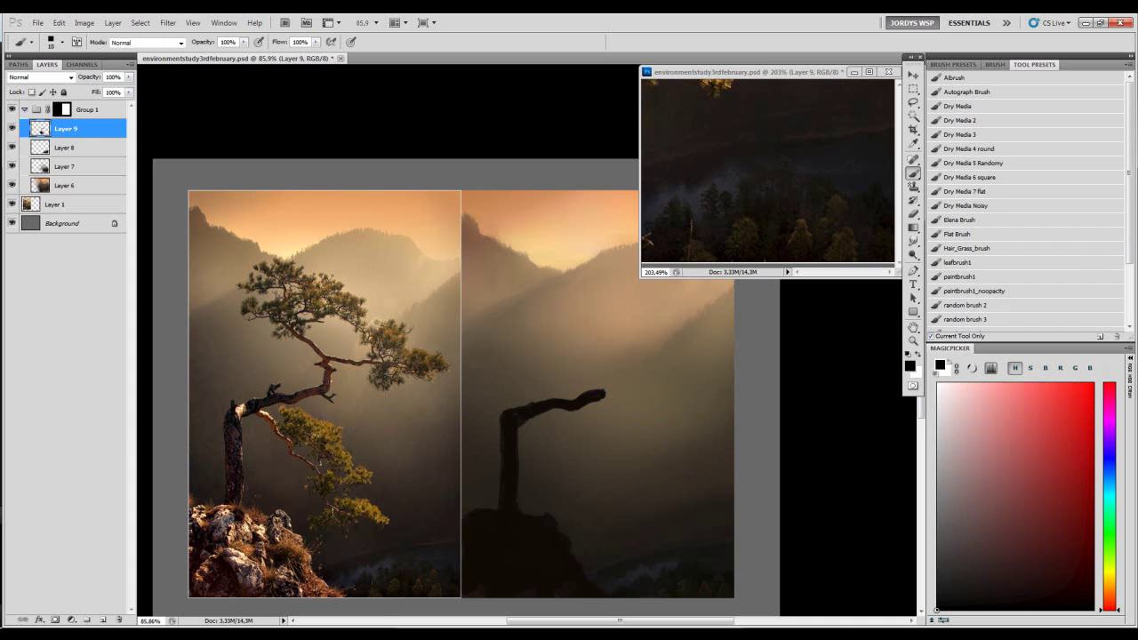
drag(604, 391, 603, 598)
drag(478, 601, 476, 472)
key(ctrl+z)
drag(500, 345, 498, 441)
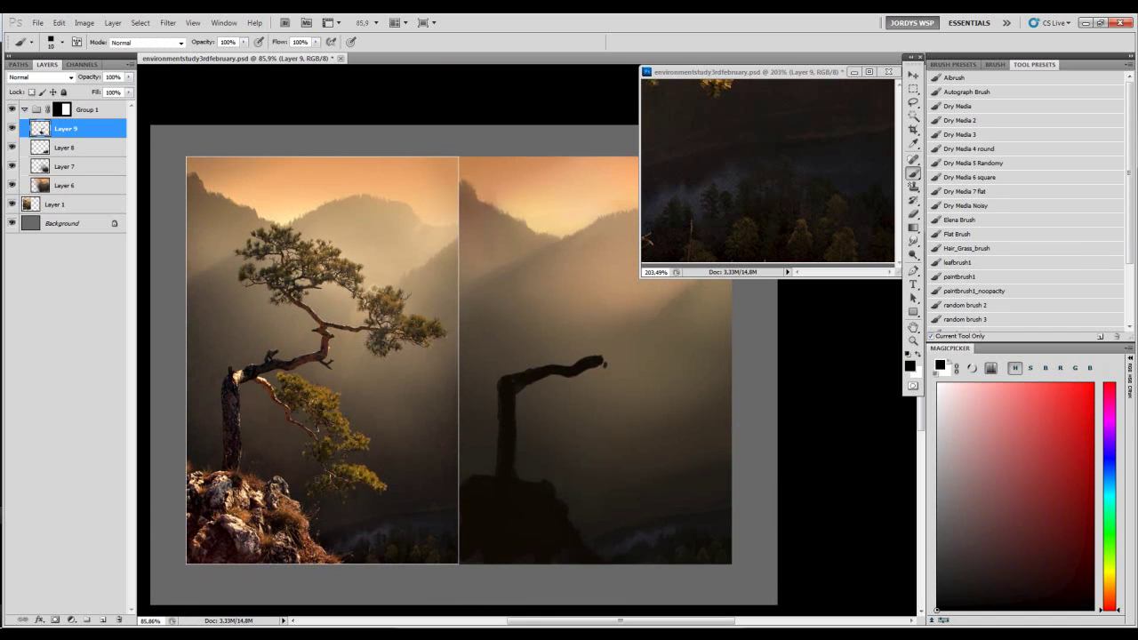
- Build out the rock silhouette's right slope down to the riverbank with sampled dark tones
alt+click(571, 519)
alt+click(573, 512)
alt+click(583, 519)
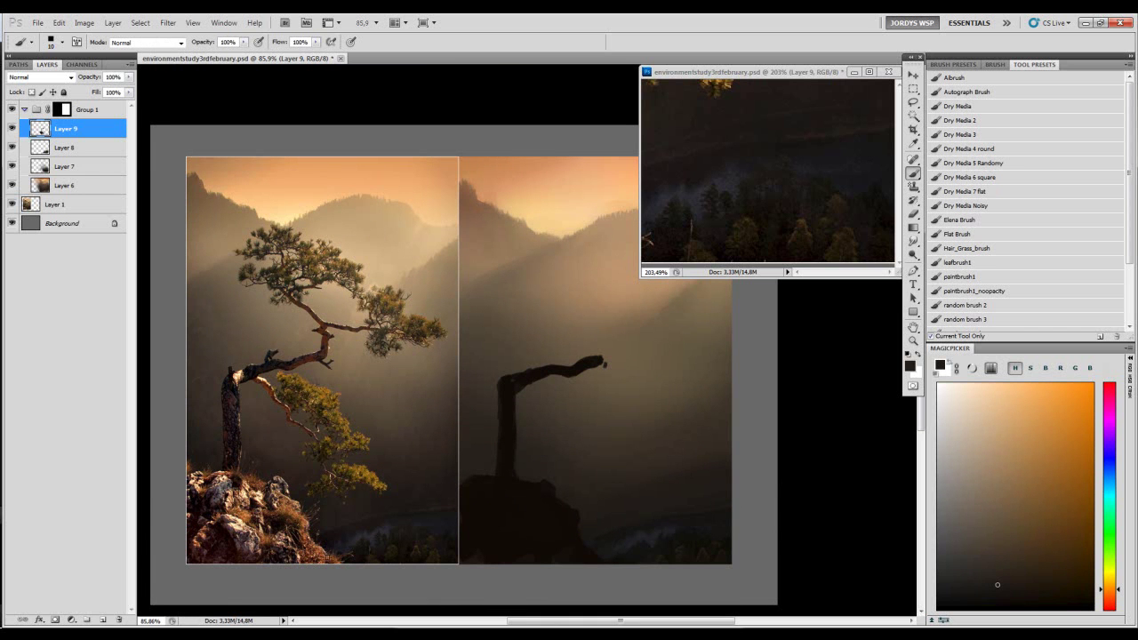
alt+click(578, 532)
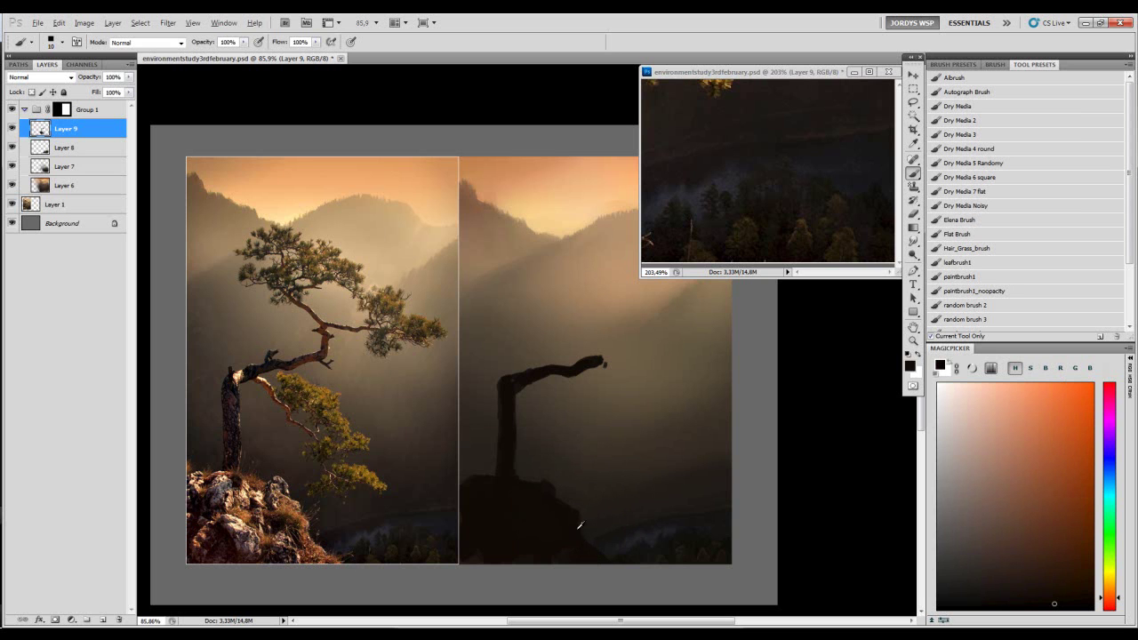
key(d)
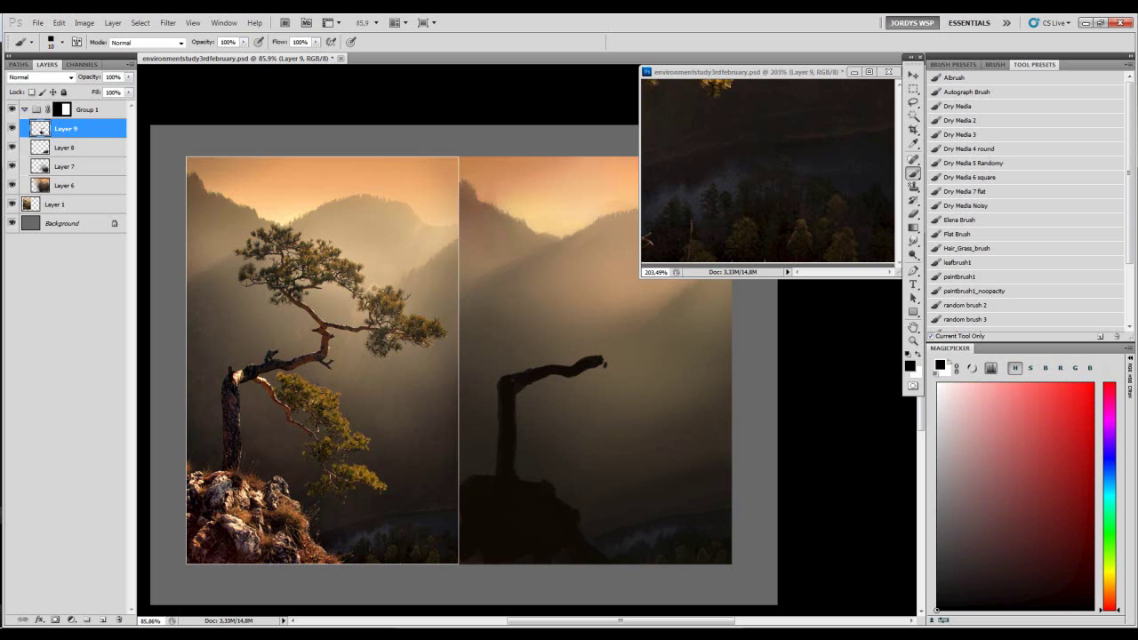
mouse_move(593, 359)
mouse_down()
mouse_move(579, 532)
mouse_move(598, 350)
mouse_move(574, 515)
mouse_move(575, 370)
mouse_up()
key(ctrl+z)
key(ctrl+z)
key(ctrl+z)
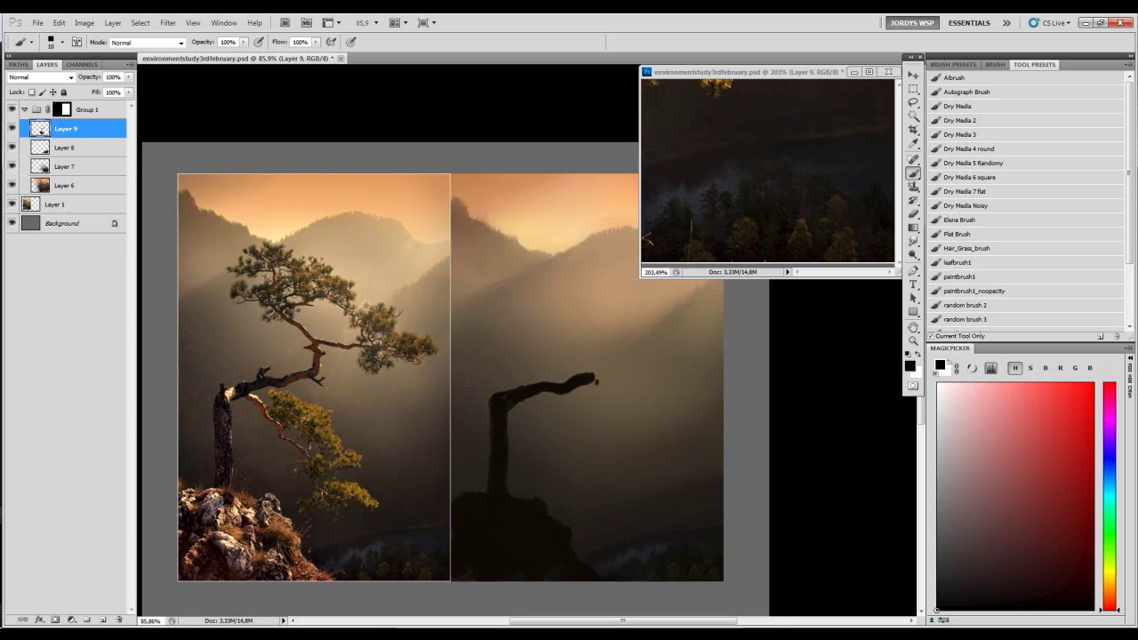
mouse_move(569, 537)
mouse_down()
mouse_move(572, 382)
mouse_move(589, 393)
mouse_up()
key(ctrl+z)
key(ctrl+z)
- Erase the stray dark mark beside the branch's end, reshape the tip, and restore black as the painting colour
alt+click(588, 361)
key(e)
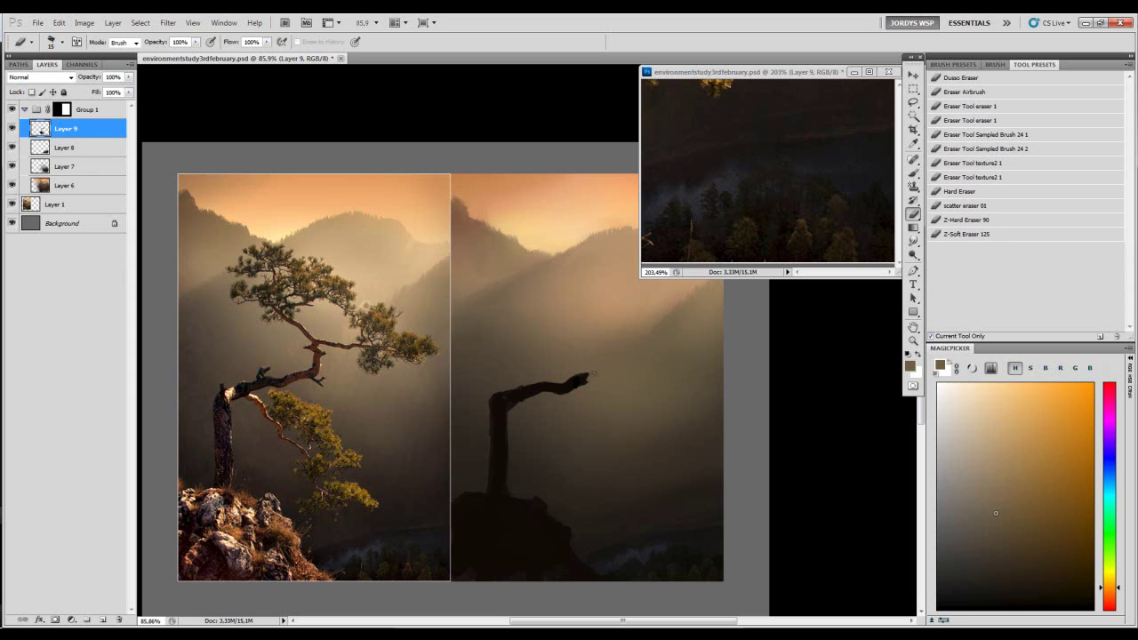
key(b)
key(d)
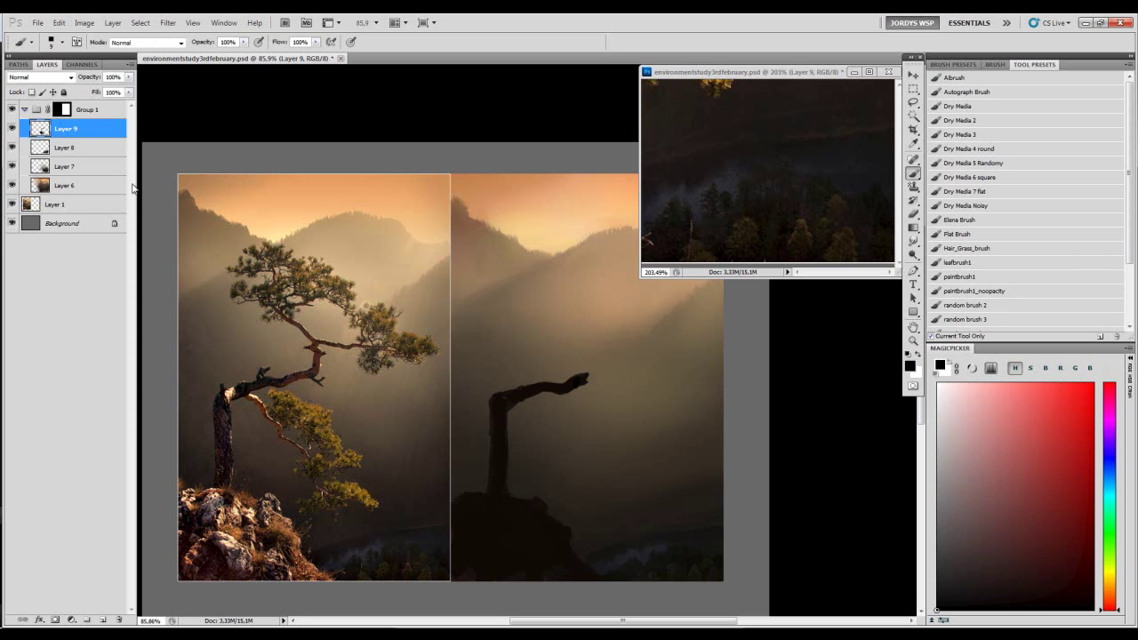
- Add a new layer and move it out of Group 1 to the top of the layer stack
key(ctrl+shift+n)
key(Return)
drag(85, 124, 94, 106)
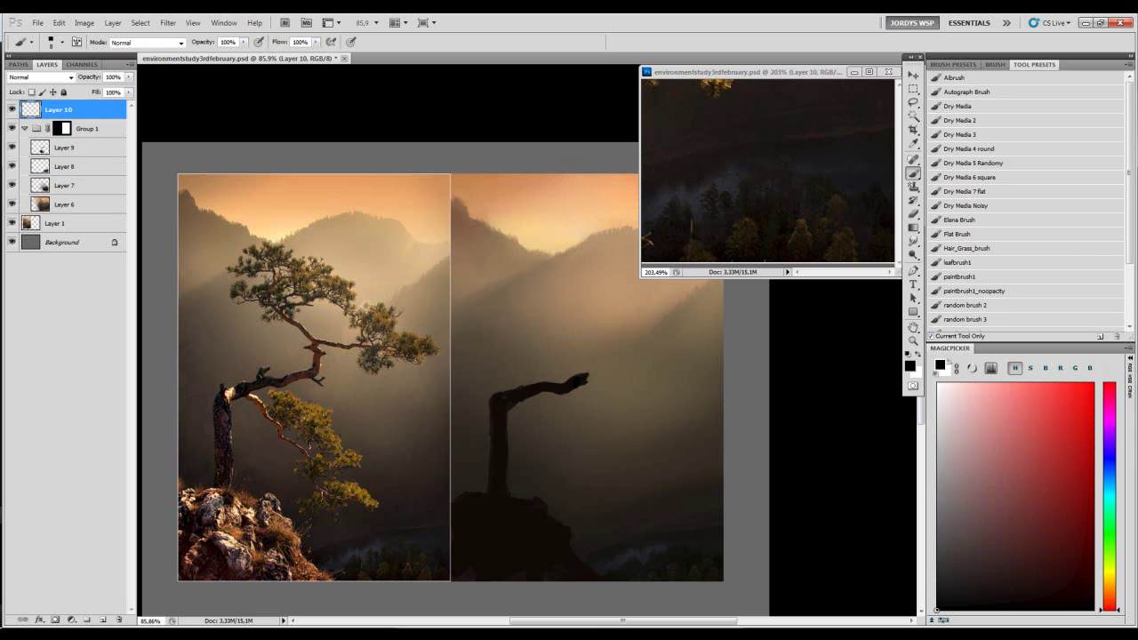
- Draw a black guide triangle over the reference photo, joining the pine's top, the branch's bend and the photo's right edge
drag(271, 239, 315, 379)
key(ctrl+z)
drag(443, 350, 433, 344)
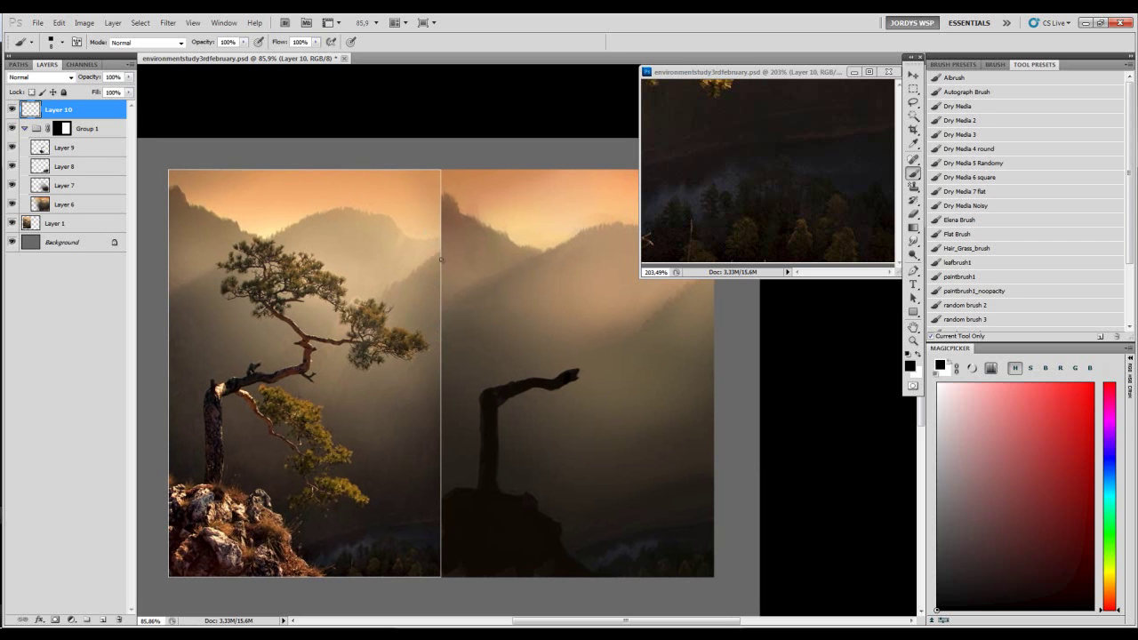
drag(314, 364, 439, 247)
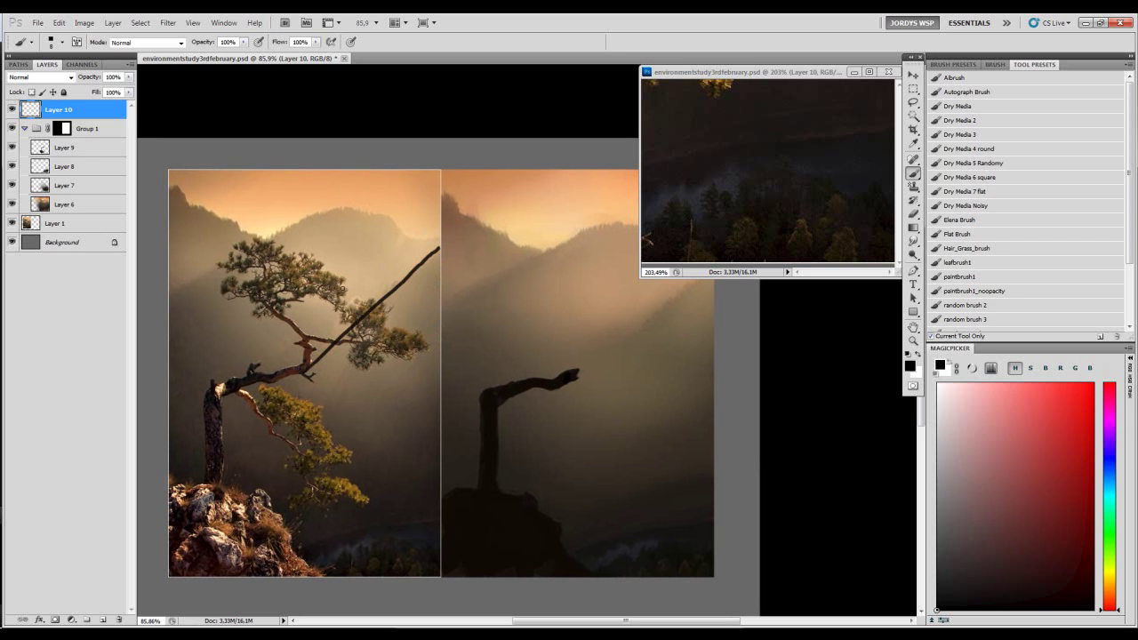
drag(263, 239, 313, 366)
shift+click(439, 249)
mouse_move(421, 273)
mouse_down()
mouse_move(395, 290)
mouse_move(303, 289)
mouse_move(352, 279)
mouse_up()
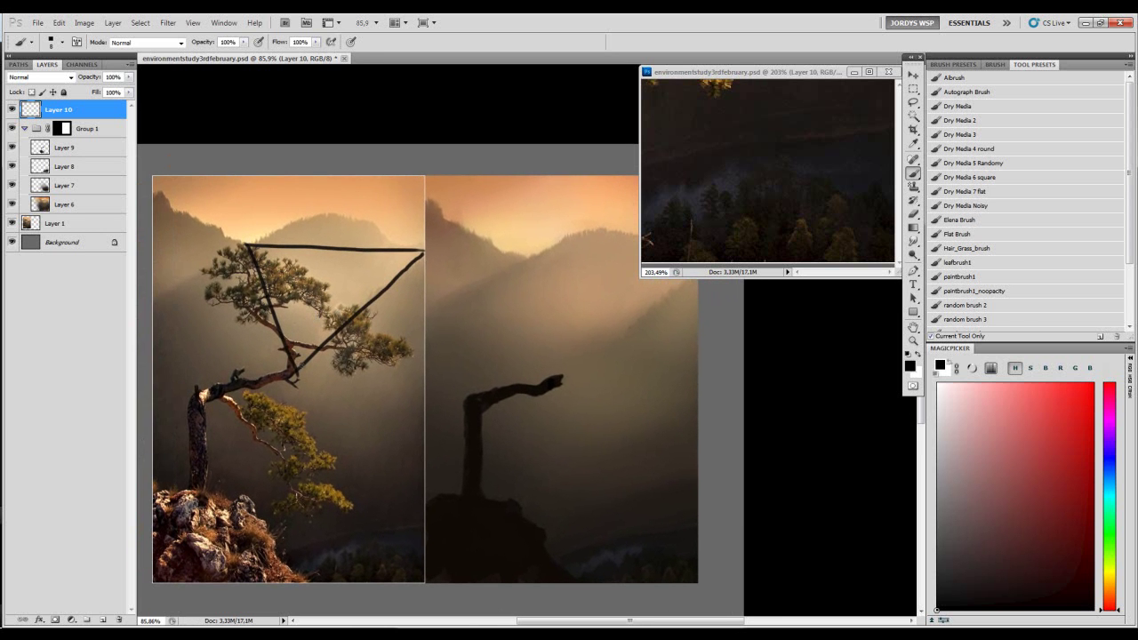
drag(541, 295, 521, 294)
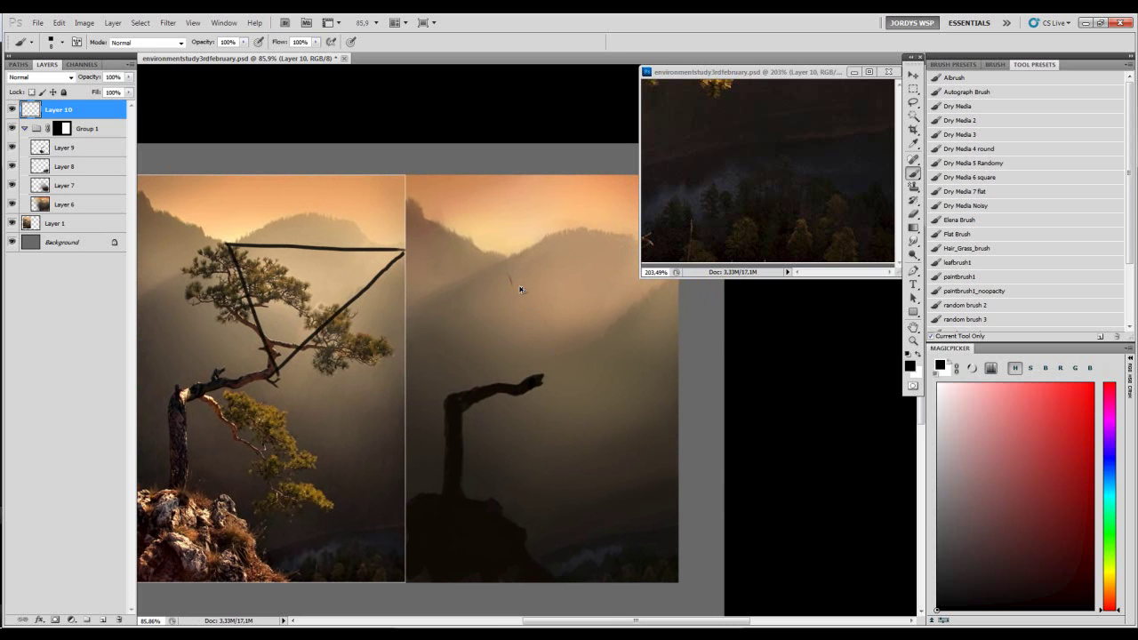
- Draw a matching black guide triangle on the painting from the branch tip to the canopy's top and the painting's right edge
drag(521, 299, 539, 365)
drag(603, 334, 543, 344)
drag(616, 287, 480, 377)
drag(450, 264, 648, 276)
mouse_move(524, 293)
mouse_down()
mouse_move(416, 323)
mouse_move(643, 293)
mouse_up()
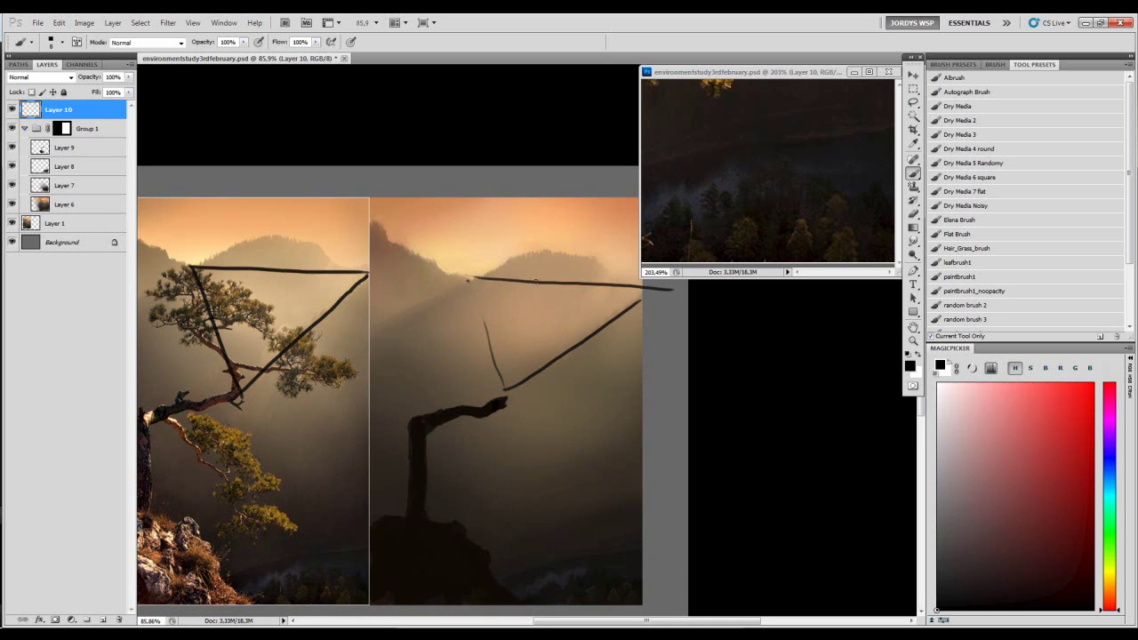
key(ctrl+alt+z)
key(ctrl+alt+z)
click(479, 283)
shift+click(656, 296)
shift+click(513, 404)
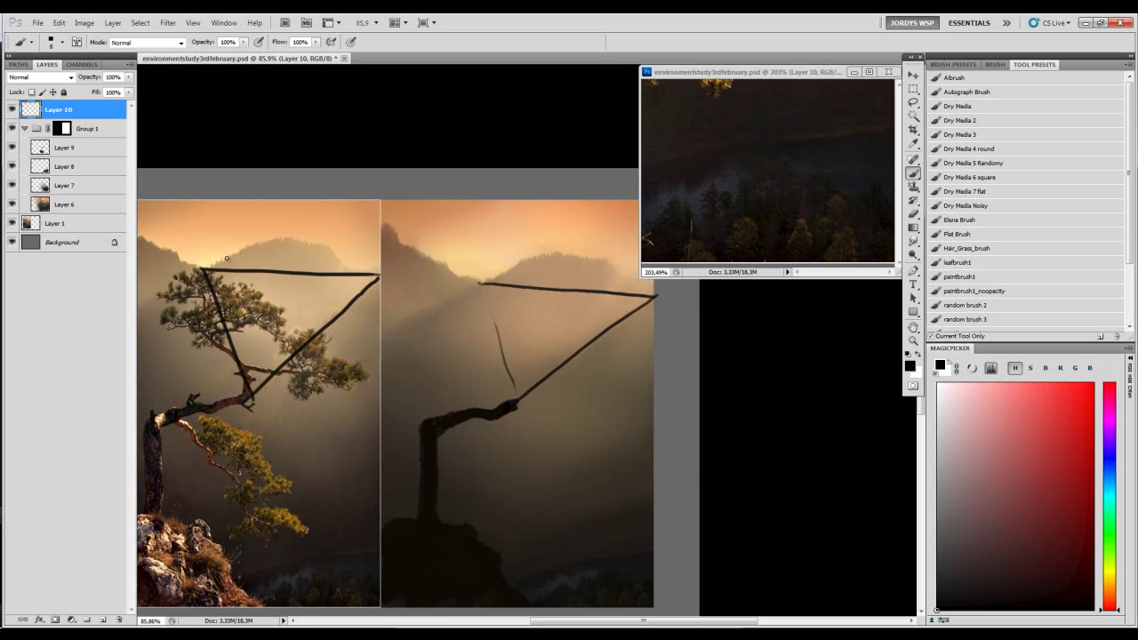
- Try a few more guide lines above the painted branch and undo all guides on the painting
key(ctrl+alt+z)
mouse_move(656, 302)
mouse_down()
mouse_move(615, 316)
mouse_move(614, 300)
mouse_up()
key(ctrl+alt+z)
key(ctrl+alt+z)
drag(557, 325, 605, 320)
key(ctrl+alt+z)
key(ctrl+alt+z)
drag(504, 316, 569, 308)
key(e)
key(b)
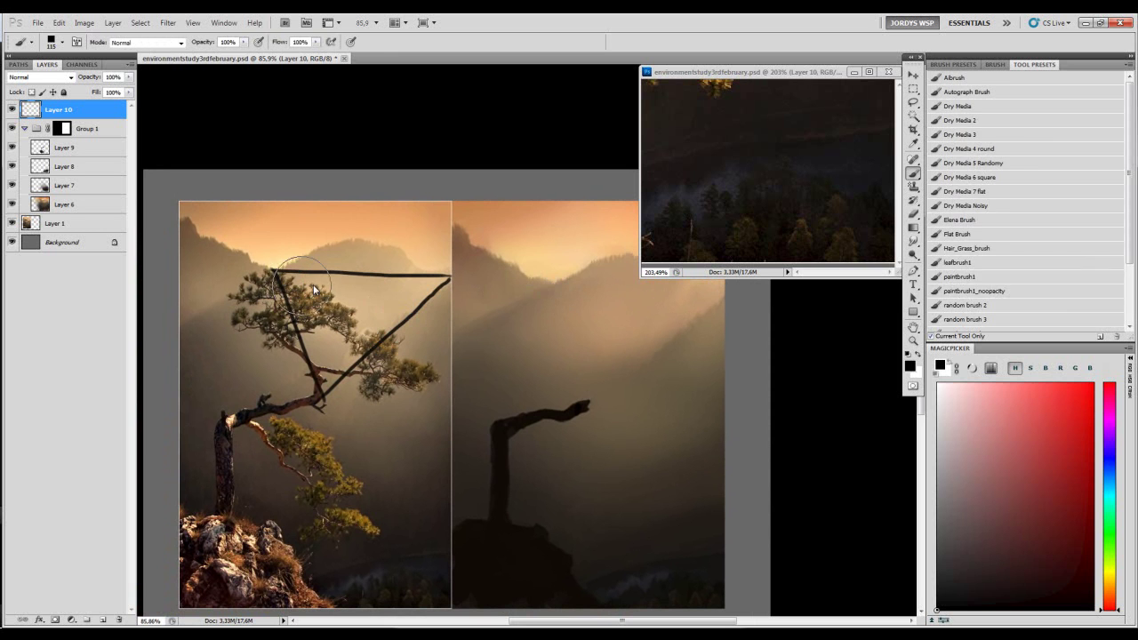
- Erase the black guide triangle from over the reference photo
key(e)
mouse_move(295, 277)
mouse_down()
mouse_move(302, 242)
mouse_move(474, 278)
mouse_move(317, 309)
mouse_up()
drag(435, 280, 345, 365)
key(b)
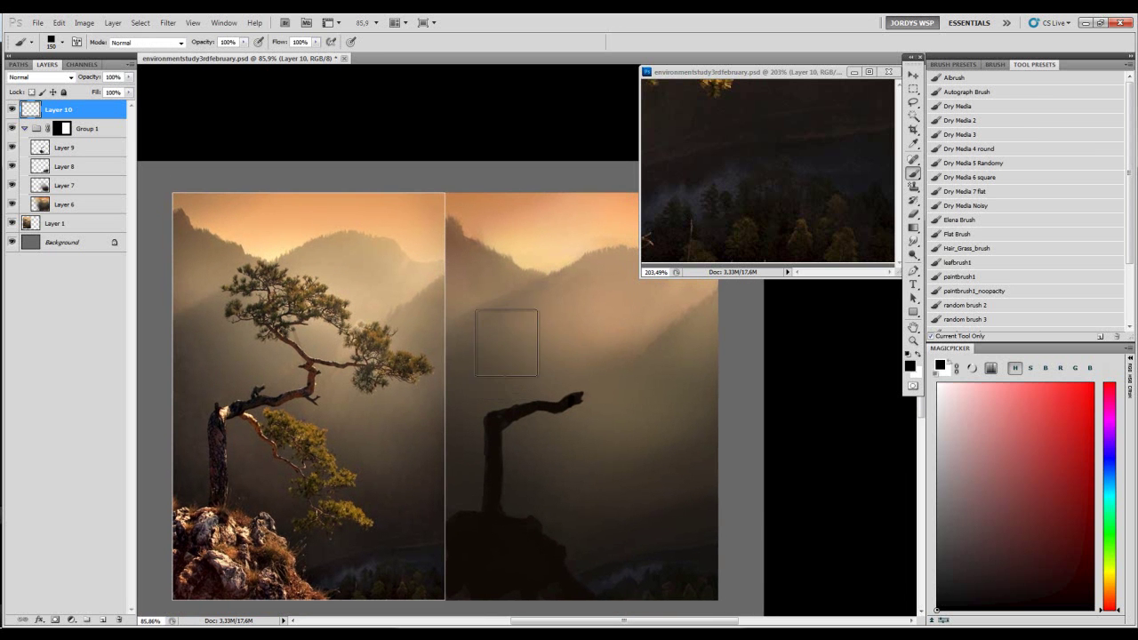
- Extend the painted branch's tip upward with a smaller brush in a dark tone sampled from the branch
key(bracketleft)
key(bracketleft)
key(bracketleft)
key(bracketleft)
key(bracketleft)
alt+click(528, 403)
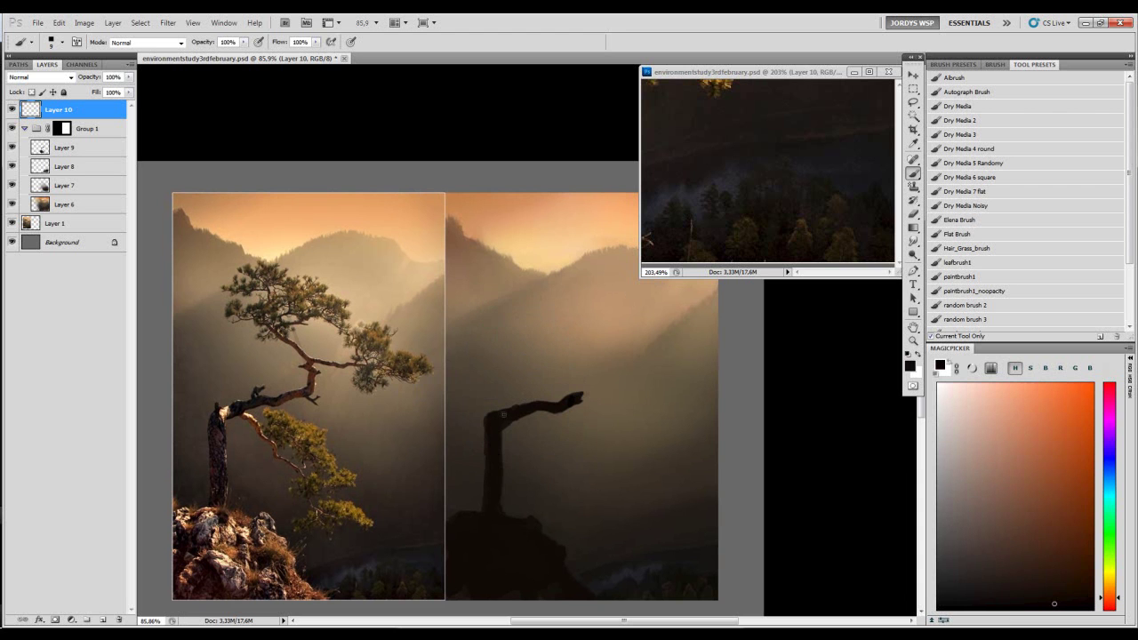
alt+click(507, 428)
key(d)
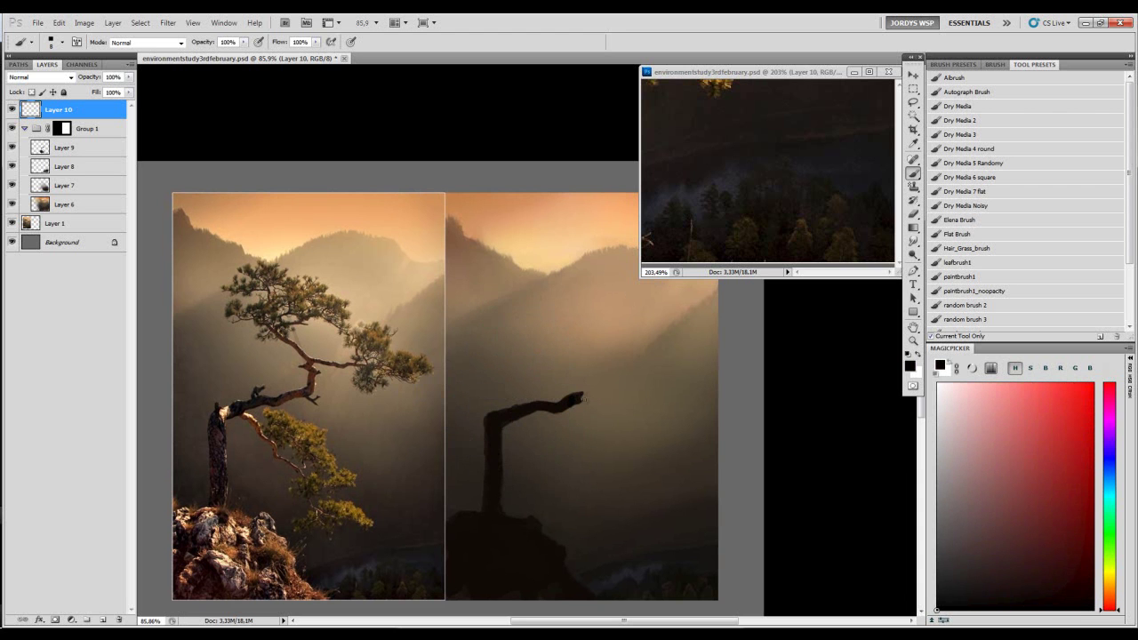
alt+click(576, 393)
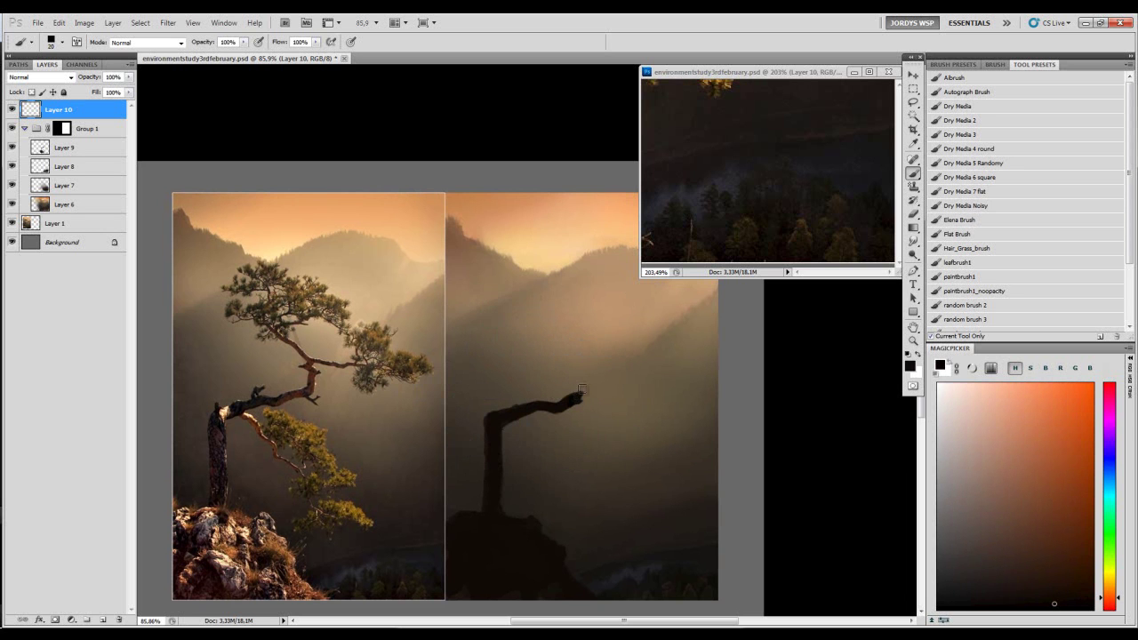
drag(576, 390, 580, 373)
- Refine the upturned branch end, trimming it with the eraser and repainting its edge in the sampled bark tone
key(bracketleft)
key(bracketleft)
key(bracketleft)
alt+click(562, 382)
key(e)
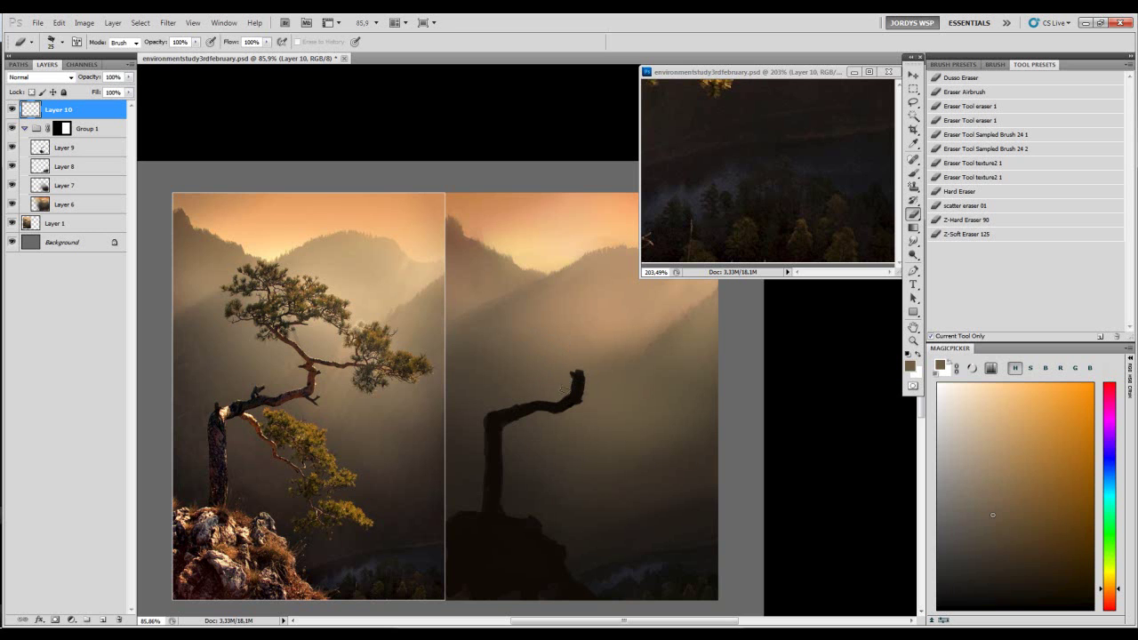
drag(574, 386, 573, 379)
key(b)
alt+click(578, 383)
drag(578, 383, 572, 378)
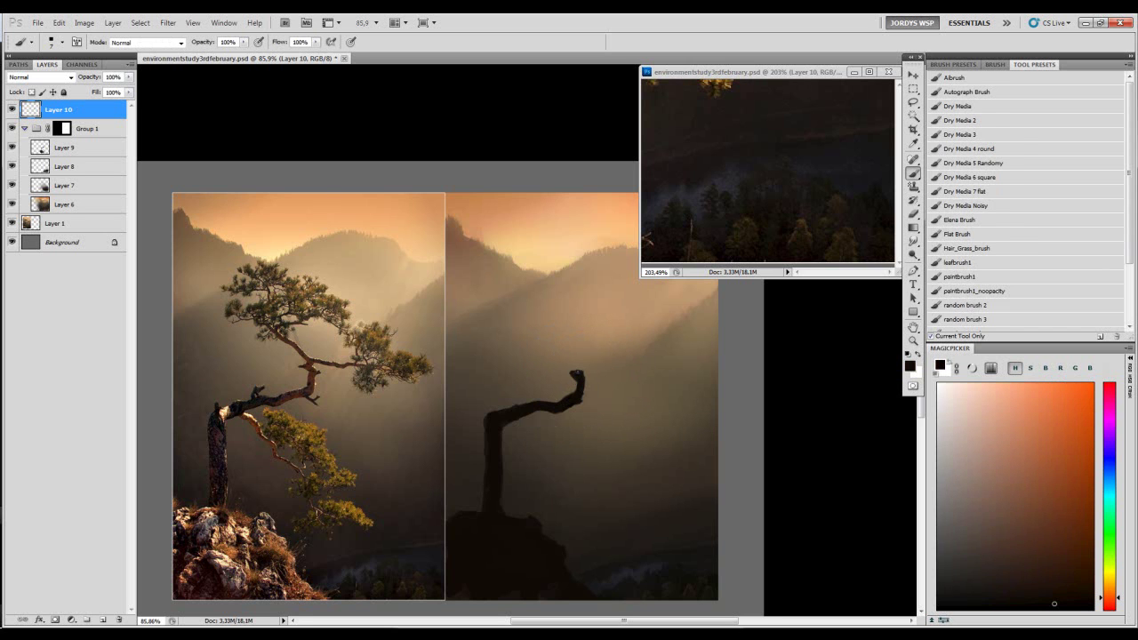
- Build up a short pointed twig to the left at the upturned branch's tip
key(e)
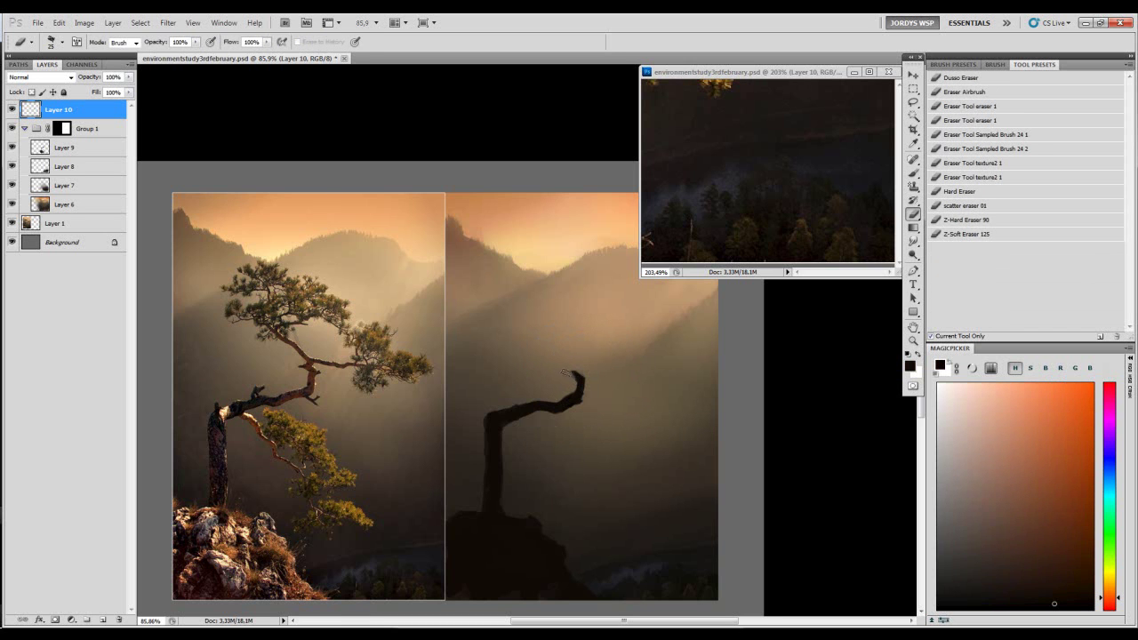
key(b)
alt+click(578, 377)
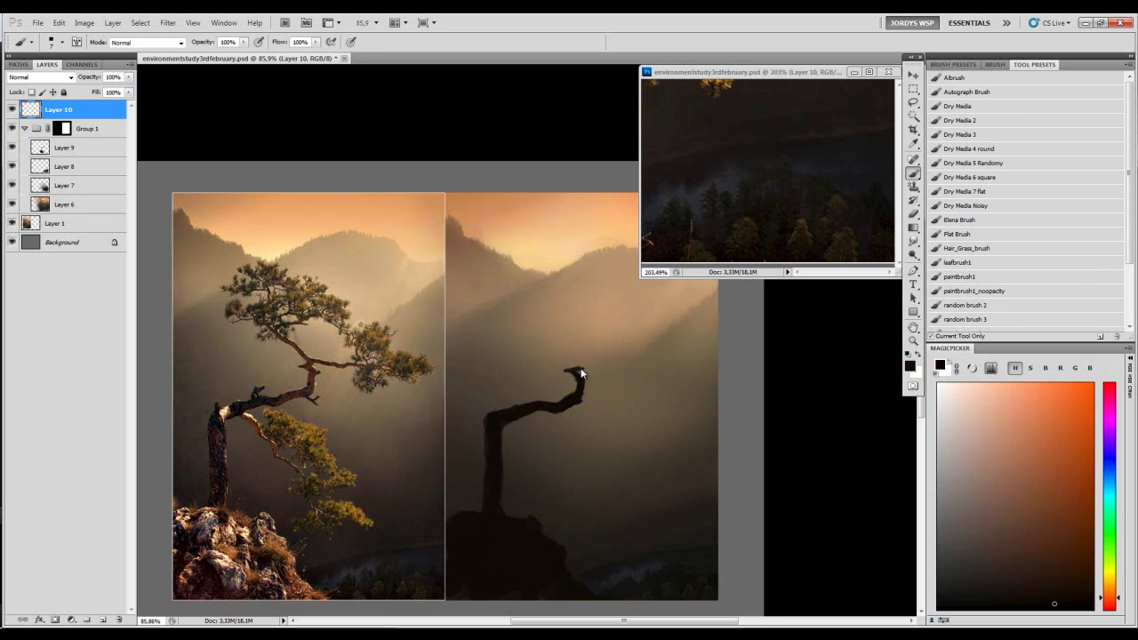
key(bracketright)
key(bracketright)
key(ctrl+z)
- Paint the tapering upper branch rising to the upper left from the tip, and trim its lower edge with the eraser
drag(581, 365, 524, 321)
key(bracketright)
key(bracketleft)
key(e)
drag(533, 322, 556, 354)
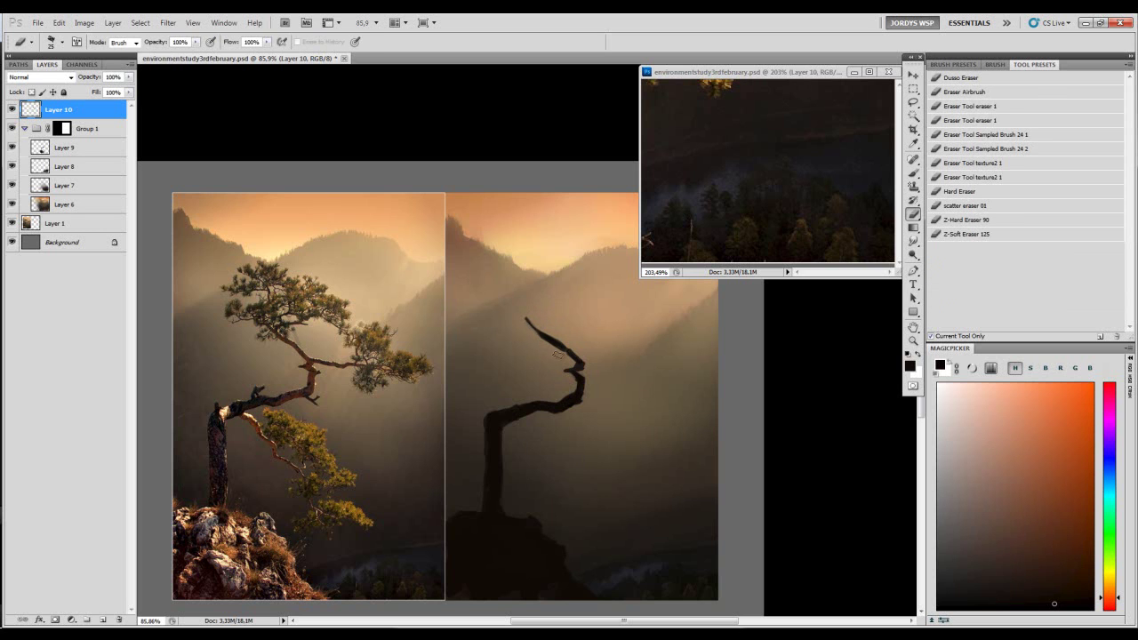
- Paint a short broken stub on the lower branch's upper edge and fill out the upper branch's joint in sampled dark tones
key(b)
key(d)
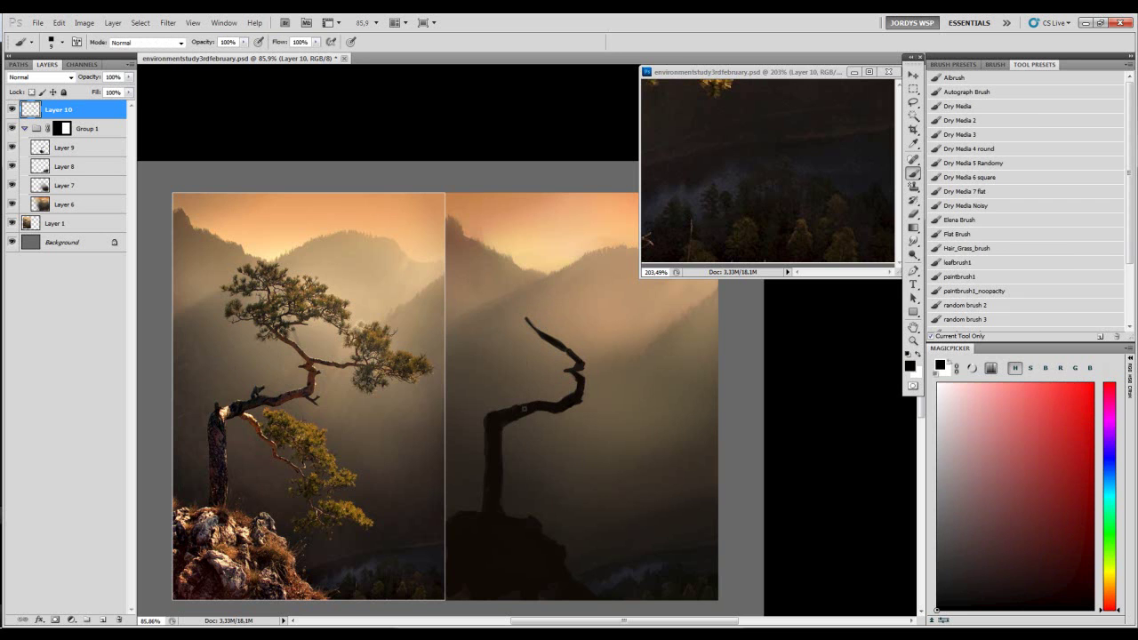
alt+click(523, 401)
key(bracketleft)
drag(525, 400, 531, 393)
alt+click(527, 397)
key(e)
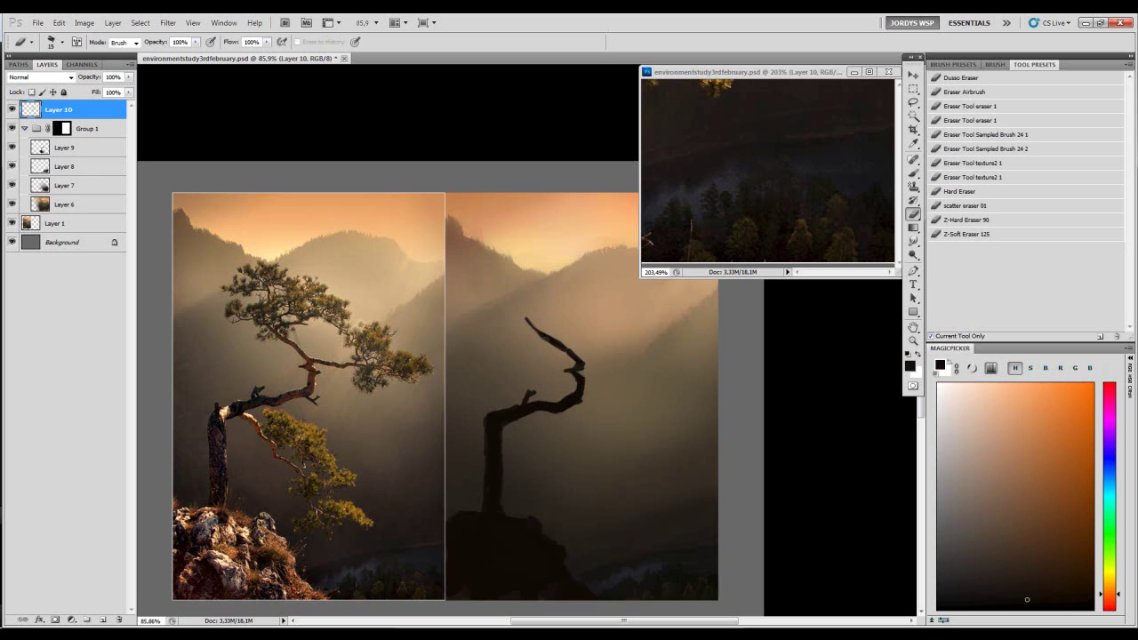
key(b)
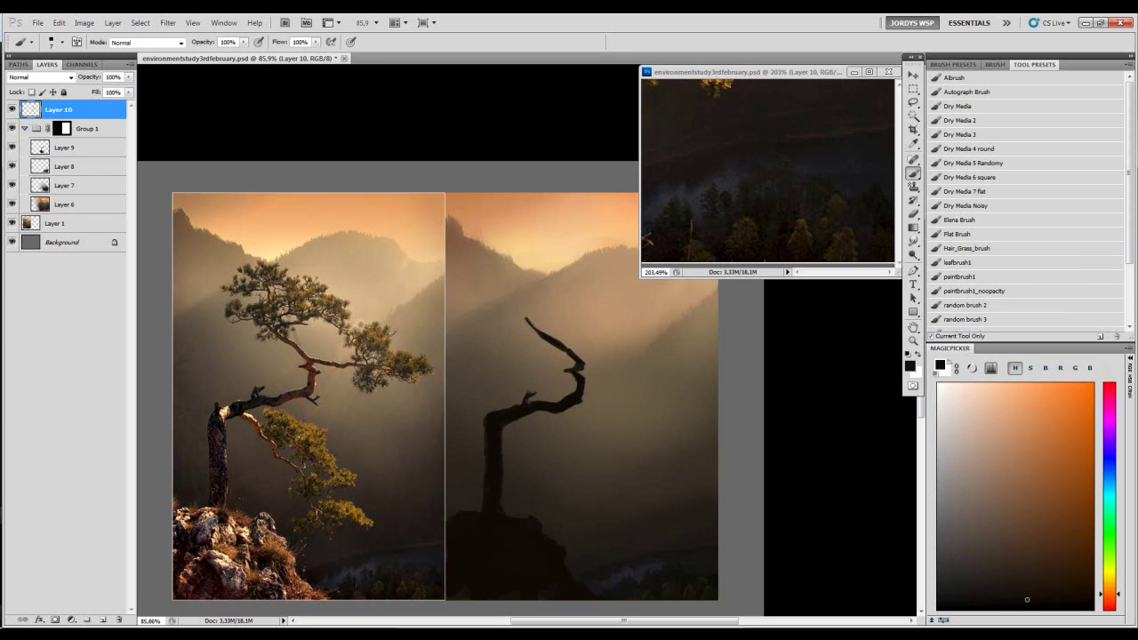
drag(587, 357, 592, 362)
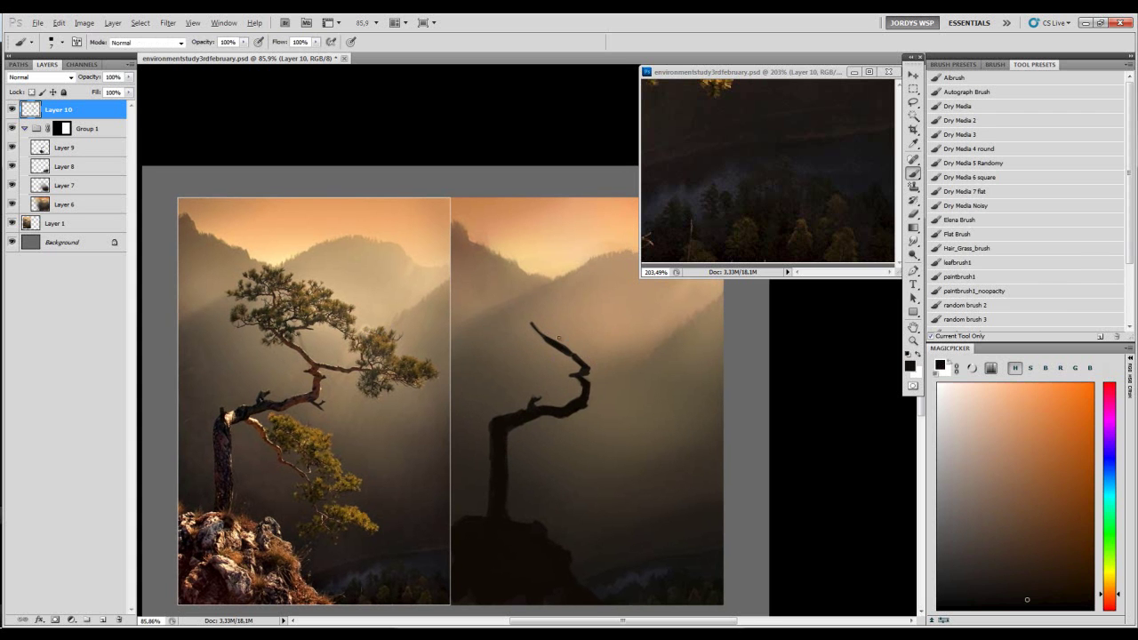
- Try a stroke along the upper branch in the reference photo with a sampled tone and undo it
alt+click(311, 356)
mouse_move(292, 336)
mouse_down()
mouse_move(341, 393)
mouse_move(318, 368)
mouse_up()
key(ctrl+z)
key(ctrl+z)
key(ctrl+z)
key(ctrl+z)
key(ctrl+z)
- Thicken the upper branch toward the fork and clean its edges using sampled branch and background tones
drag(560, 347, 582, 365)
alt+click(576, 360)
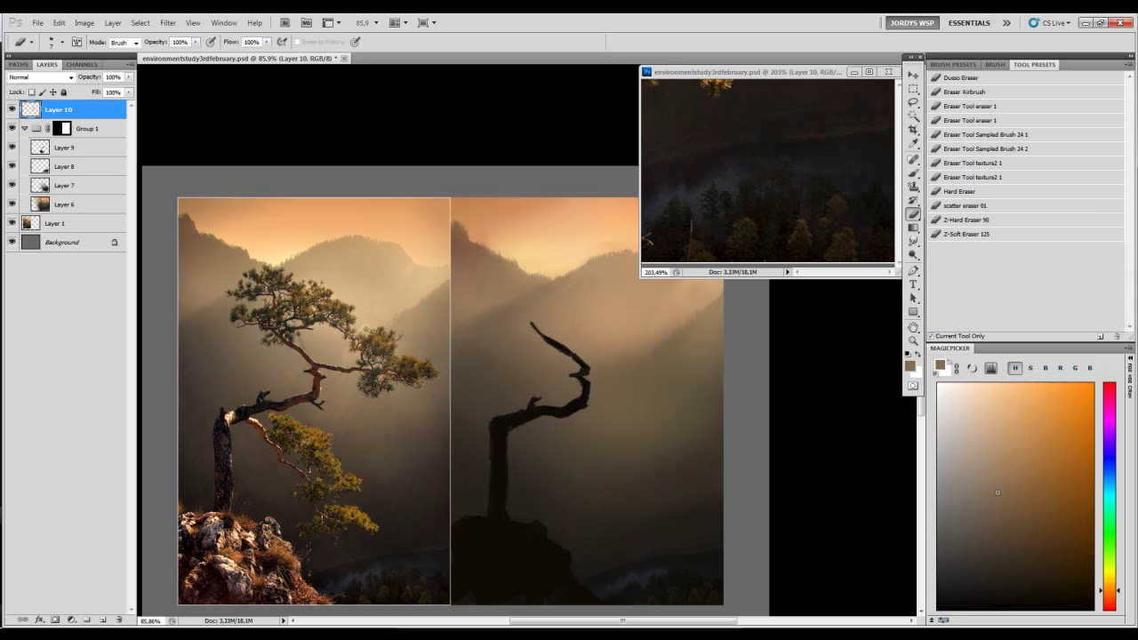
alt+click(562, 340)
alt+click(577, 356)
alt+click(585, 361)
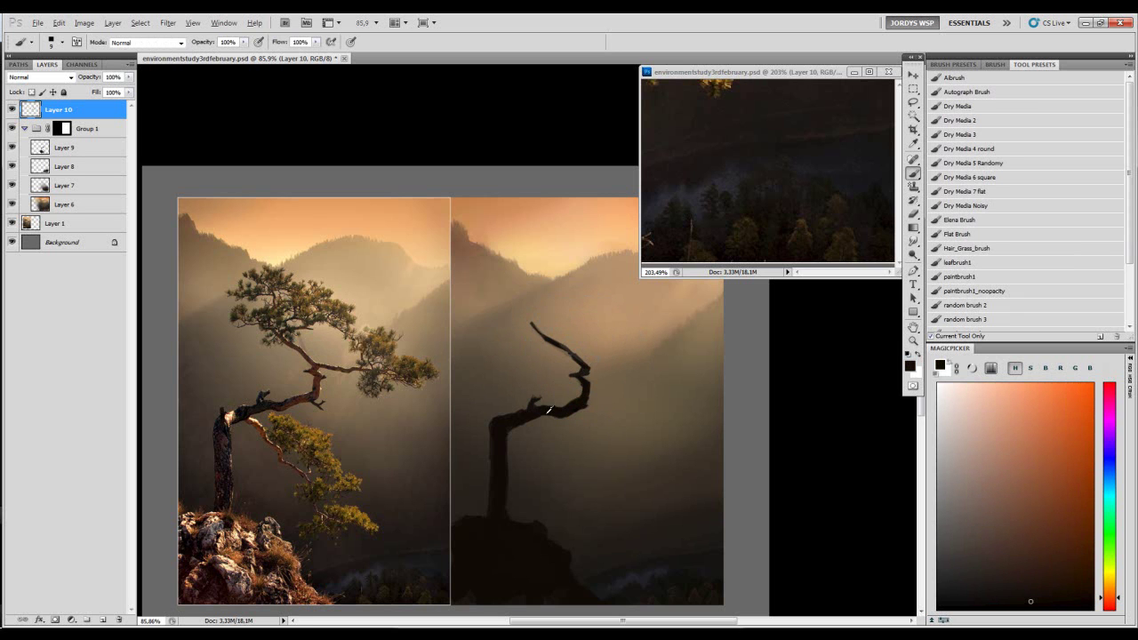
key(e)
key(b)
alt+click(578, 384)
key(e)
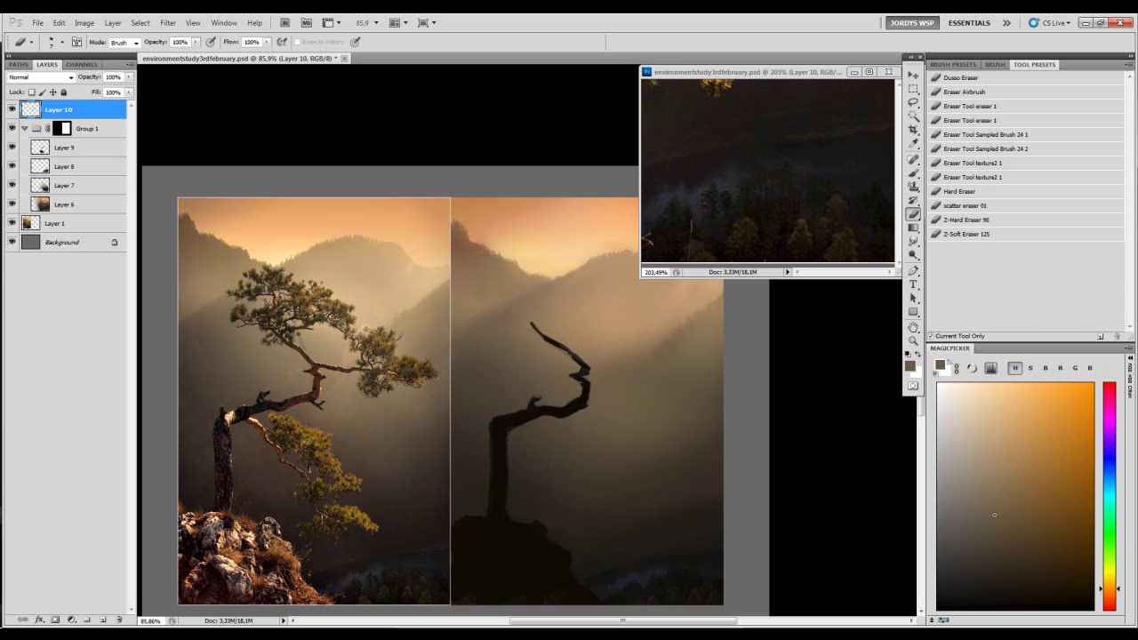
key(b)
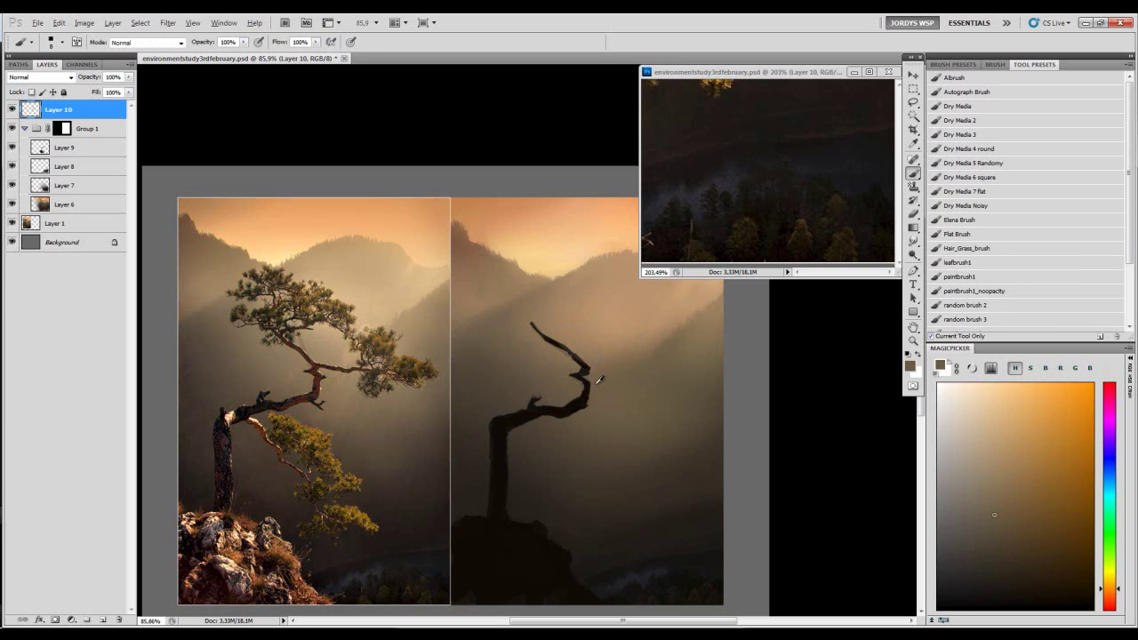
- Paint a thin dark side branch running right from the fork
key(d)
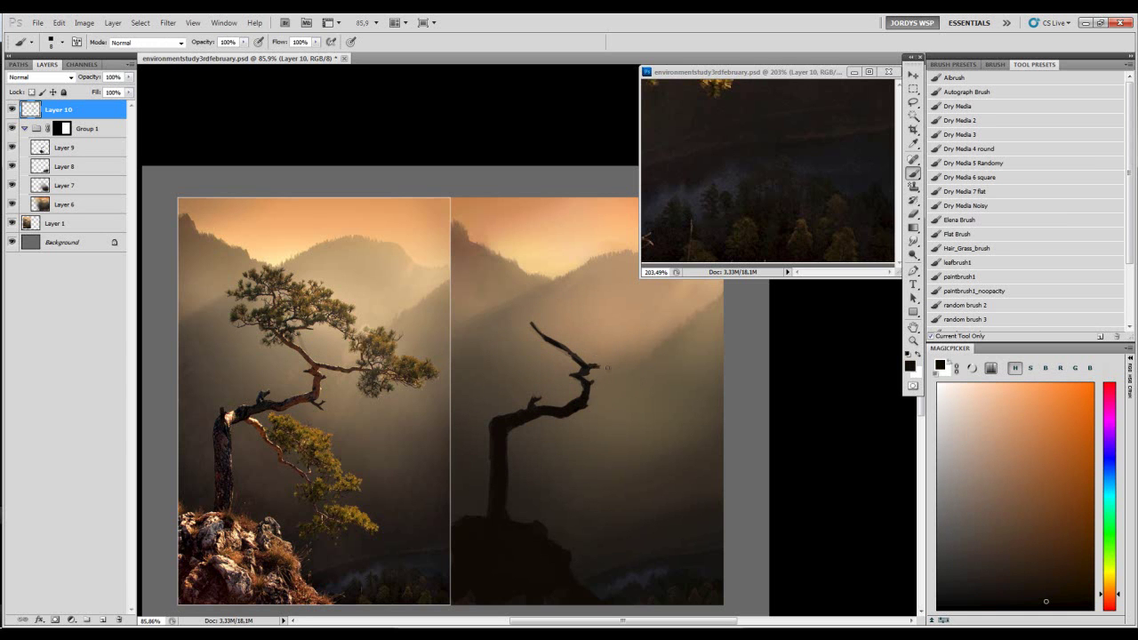
drag(589, 370, 622, 373)
key(bracketright)
shift+click(642, 370)
key(ctrl+z)
alt+click(610, 378)
key(e)
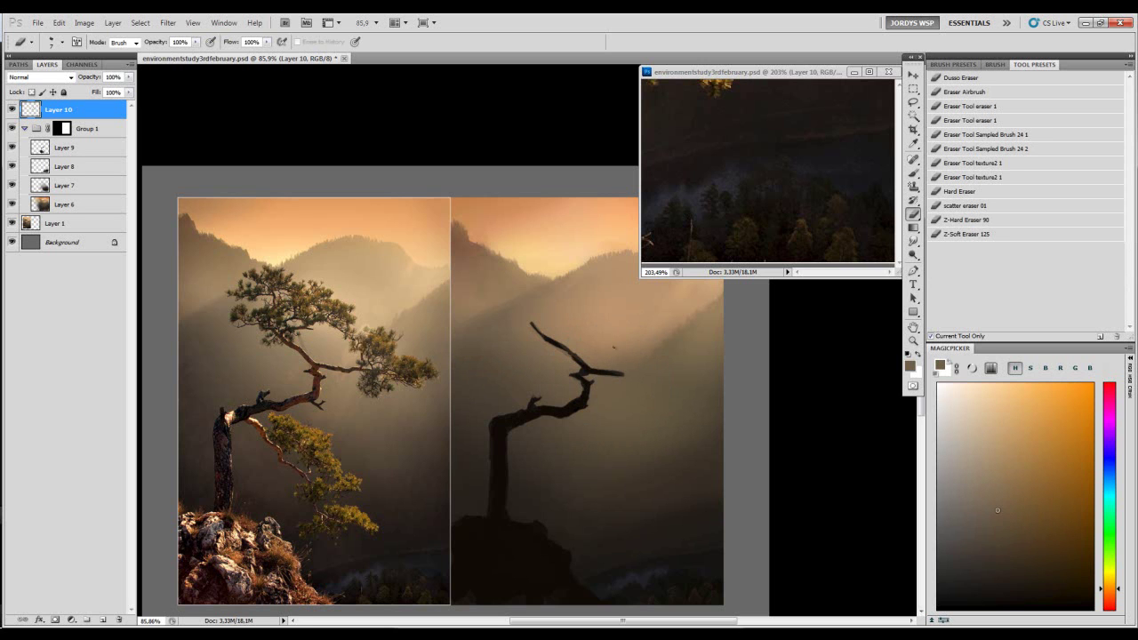
- Lengthen the right side branch toward the painting's right edge in the sampled dark tone, giving it a slight kink
drag(85, 112, 89, 141)
key(ctrl+z)
key(b)
alt+click(590, 369)
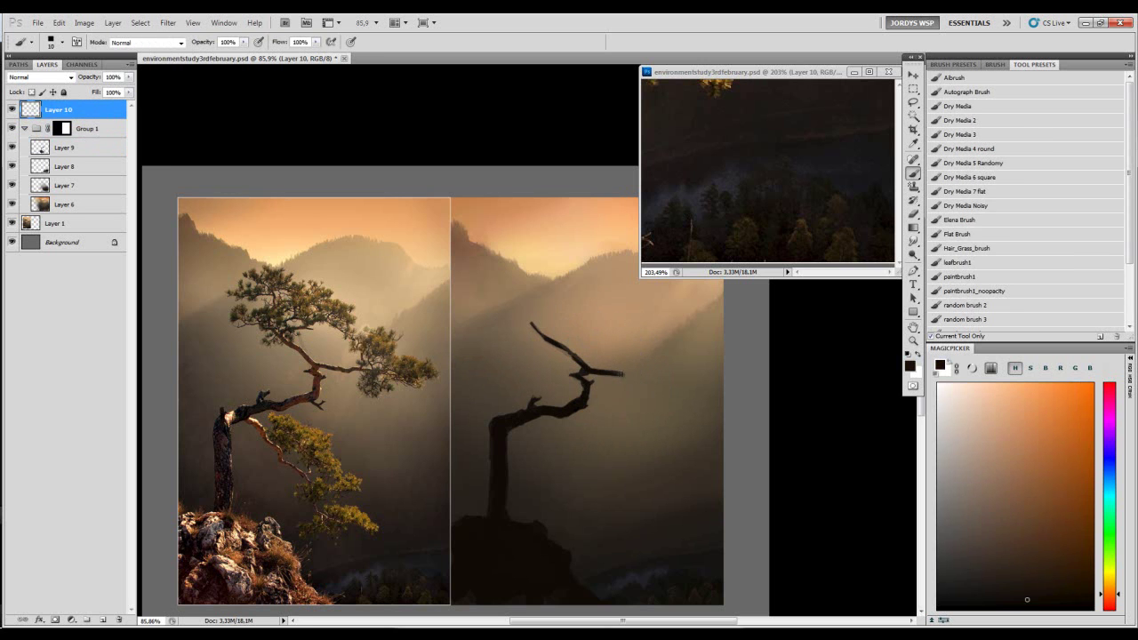
drag(617, 373, 630, 377)
key(e)
key(b)
drag(632, 377, 734, 401)
key(e)
key(b)
- Try several strokes to extend the right side branch's tip and undo them
key(ctrl+space)
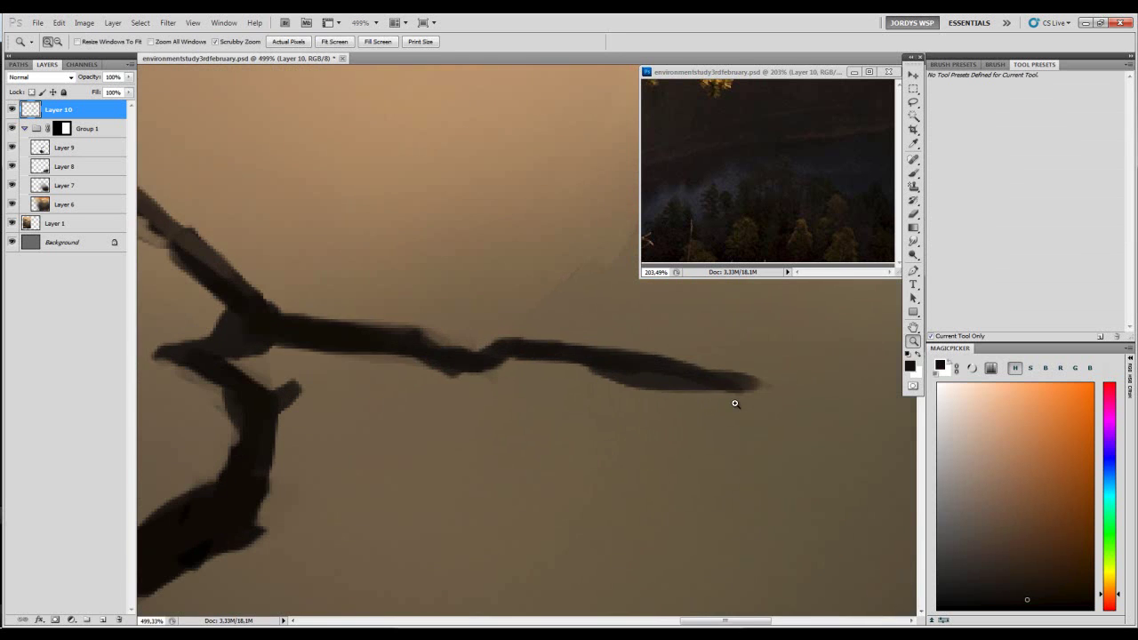
key(])
drag(599, 371, 794, 416)
key(ctrl+z)
drag(671, 382, 851, 409)
key(ctrl+z)
key(ctrl+space)
mouse_move(739, 373)
mouse_down()
mouse_move(660, 394)
mouse_move(700, 391)
mouse_move(645, 418)
mouse_move(703, 388)
mouse_move(795, 399)
mouse_up()
key(b)
key(ctrl+z)
key(ctrl+space)
mouse_move(700, 367)
mouse_down()
mouse_move(752, 370)
mouse_move(573, 53)
mouse_up()
drag(784, 340, 317, 573)
key(ctrl+z)
- Slim the end of the right side branch into a fine taper with the eraser
key(ctrl+space)
mouse_move(743, 353)
mouse_down()
mouse_move(670, 391)
mouse_move(77, 527)
mouse_up()
key(alt+Tab)
drag(749, 388, 733, 425)
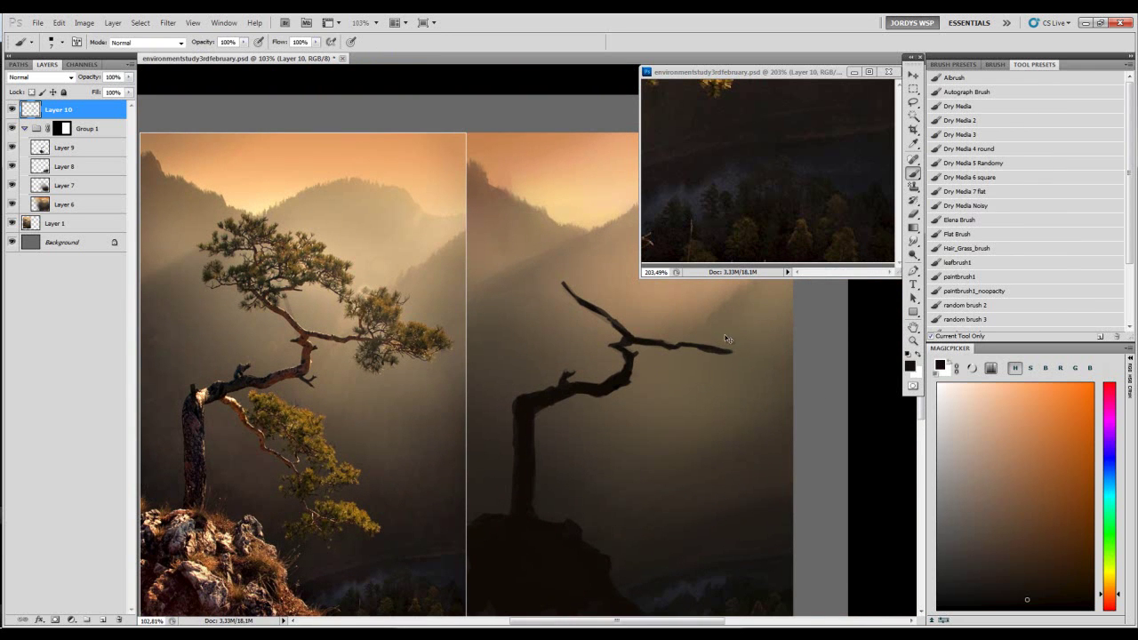
key(e)
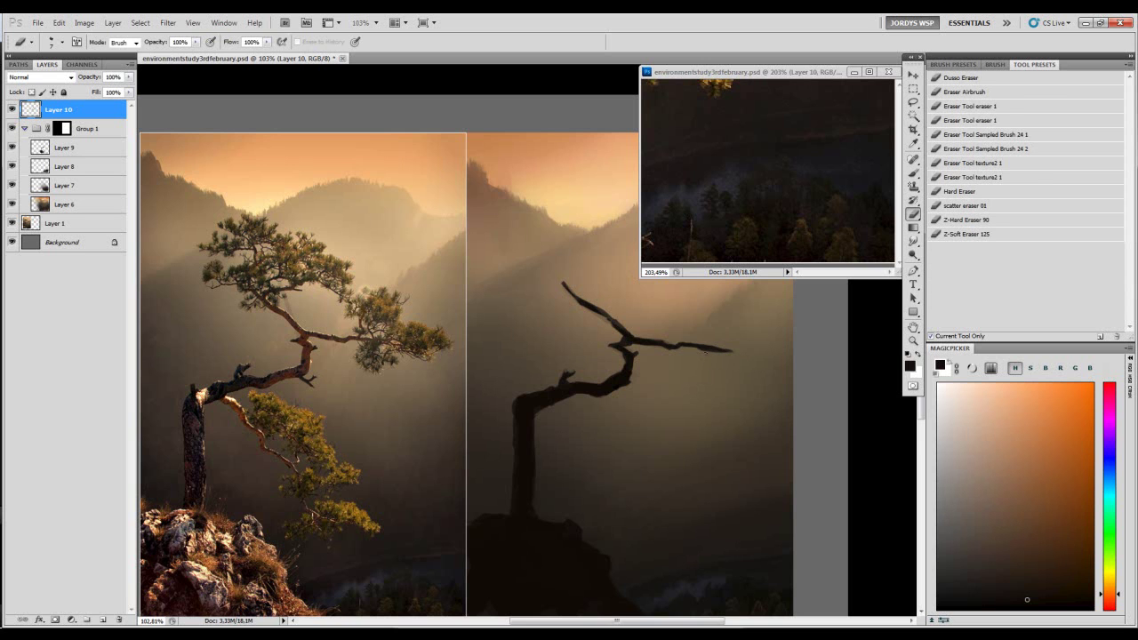
key(b)
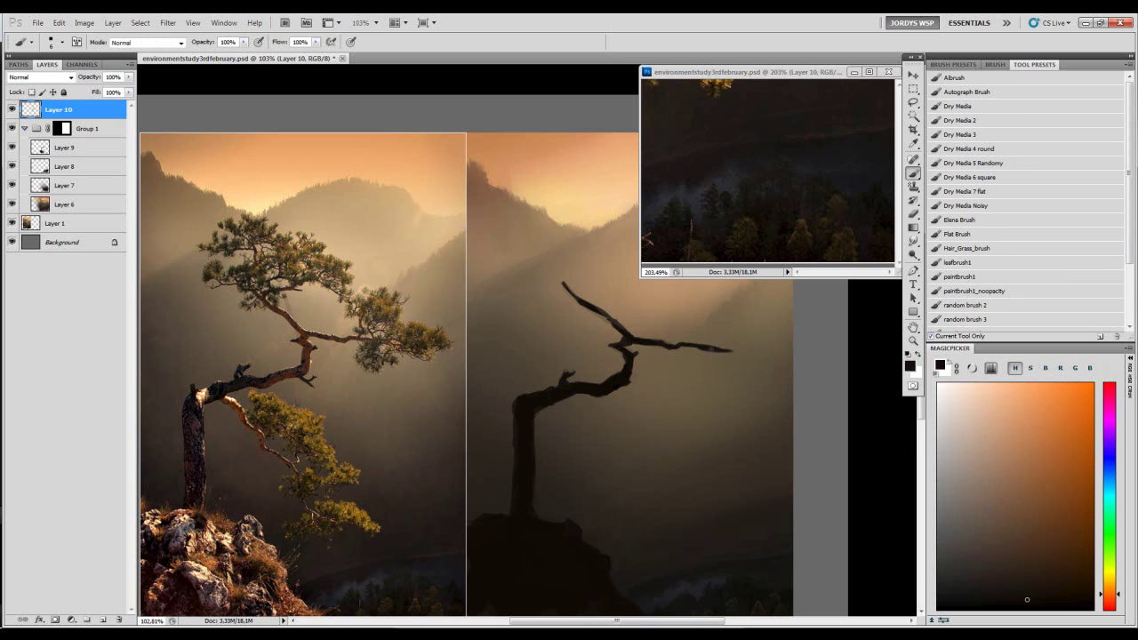
key(e)
key(b)
- Try several strokes around the right side branch's tip and undo them
mouse_move(705, 348)
mouse_down()
mouse_move(730, 351)
mouse_move(676, 349)
mouse_move(731, 295)
mouse_move(727, 347)
mouse_move(755, 385)
mouse_up()
key(ctrl+alt+z)
key(ctrl+alt+z)
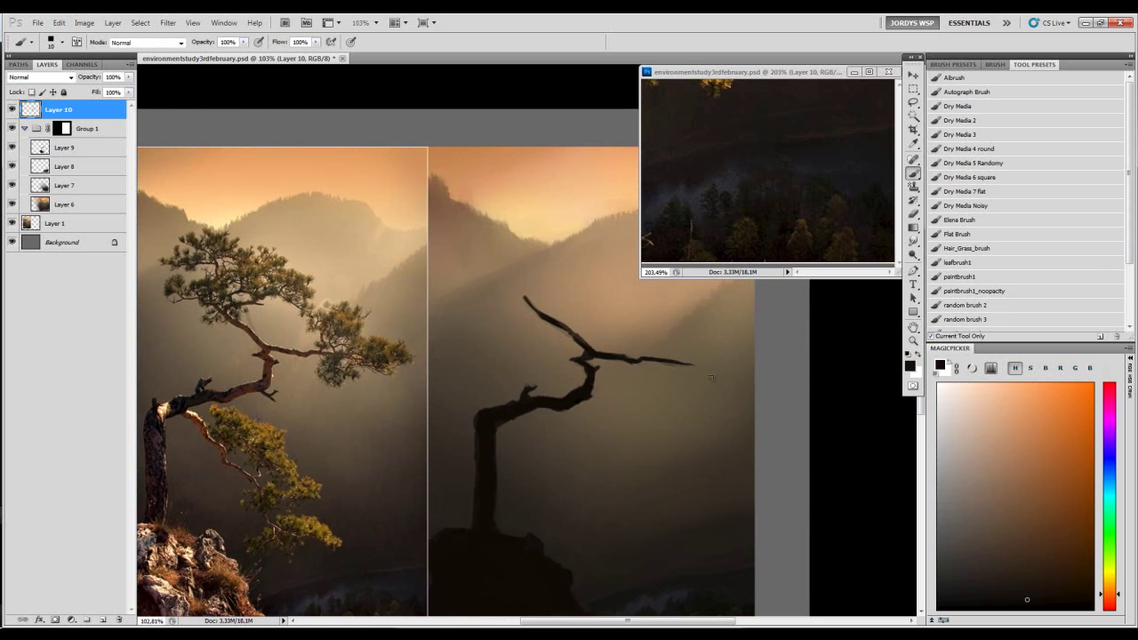
mouse_move(723, 372)
mouse_down()
mouse_move(739, 364)
mouse_move(727, 348)
mouse_move(675, 365)
mouse_move(704, 379)
mouse_up()
key(ctrl+z)
mouse_move(656, 365)
mouse_down()
mouse_move(642, 380)
mouse_move(675, 397)
mouse_move(691, 385)
mouse_up()
key(ctrl+z)
- Sketch the angular outlines of the foliage clumps above, below and beyond the right side branch's end
shift+click(651, 395)
drag(678, 370, 686, 377)
mouse_move(647, 336)
mouse_down()
mouse_move(660, 378)
mouse_move(645, 352)
mouse_move(662, 325)
mouse_up()
key(ctrl+alt+z)
key(ctrl+alt+z)
key(ctrl+alt+z)
mouse_move(656, 377)
mouse_down()
mouse_move(649, 347)
mouse_move(658, 379)
mouse_move(669, 323)
mouse_move(706, 342)
mouse_move(704, 357)
mouse_up()
key(ctrl+alt+z)
drag(654, 323, 738, 368)
drag(663, 360, 678, 340)
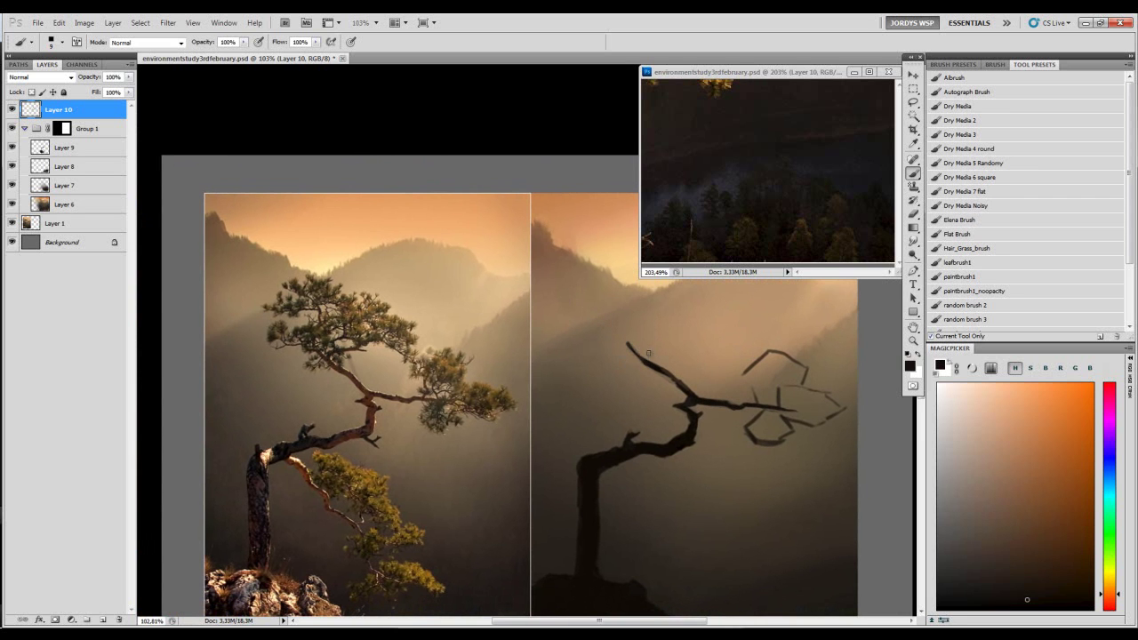
- Sketch the upper canopy's outline around the upper left branch with a thinner brush
mouse_move(642, 361)
mouse_down()
mouse_move(687, 337)
mouse_move(688, 348)
mouse_up()
key([)
scroll(649, 368, down, 2)
key(ctrl+z)
key([)
mouse_move(696, 395)
mouse_down()
mouse_move(706, 390)
mouse_move(678, 386)
mouse_up()
- Add forking twigs within the upper canopy and extend its angular outline to the right
key(e)
key(b)
mouse_move(633, 326)
mouse_down()
mouse_move(581, 342)
mouse_move(573, 318)
mouse_move(578, 339)
mouse_move(615, 327)
mouse_move(594, 337)
mouse_move(628, 311)
mouse_move(636, 329)
mouse_move(590, 333)
mouse_move(599, 356)
mouse_move(537, 328)
mouse_move(576, 304)
mouse_move(599, 311)
mouse_move(610, 334)
mouse_move(555, 340)
mouse_move(545, 311)
mouse_move(629, 318)
mouse_move(673, 354)
mouse_move(638, 372)
mouse_move(655, 380)
mouse_move(672, 337)
mouse_up()
key(])
key(e)
key(b)
key(e)
key(b)
key(ctrl+z)
key(ctrl+z)
drag(670, 381, 664, 343)
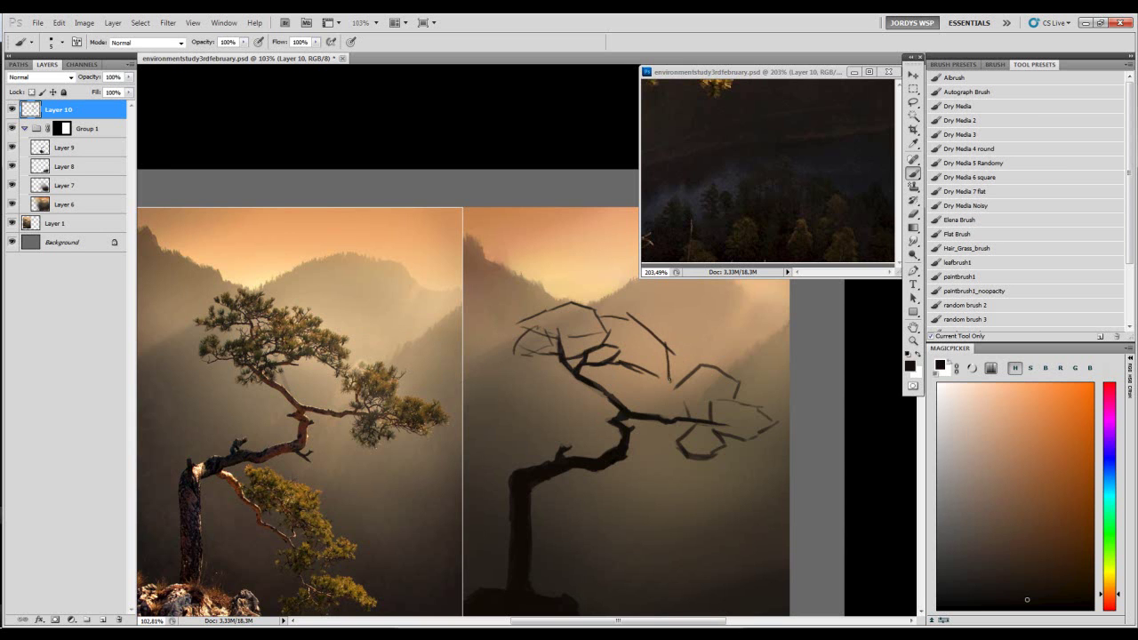
- Connect the upper canopy's outline to the right foliage clump, and activate the floating close-up window of the document
drag(678, 387, 692, 406)
drag(660, 352, 671, 337)
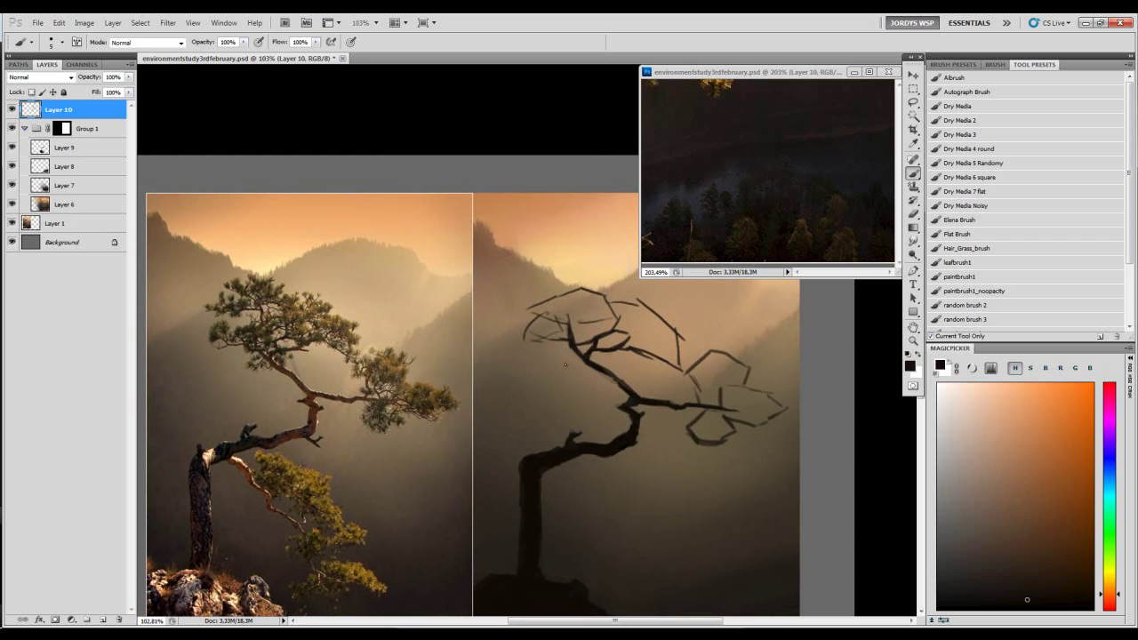
mouse_move(569, 360)
mouse_down()
mouse_move(559, 374)
mouse_move(585, 374)
mouse_move(566, 373)
mouse_up()
key(z)
mouse_move(592, 366)
mouse_down()
mouse_move(546, 401)
mouse_move(587, 361)
mouse_up()
click(772, 209)
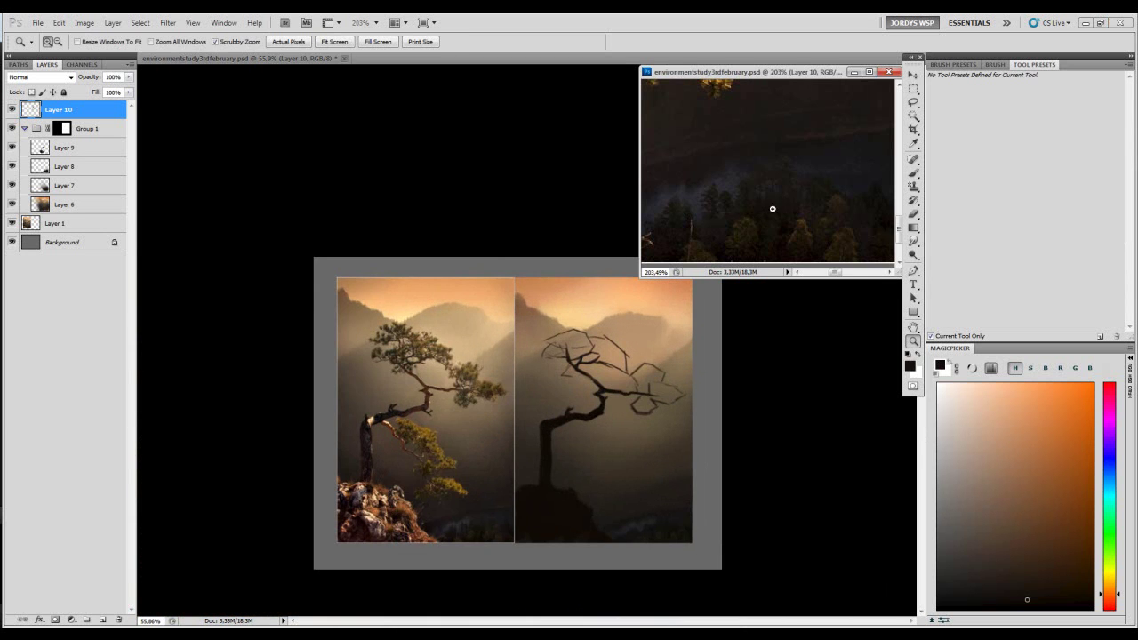
- Show the whole picture in the floating window at 33.33% and enlarge the main document view to about 110%
scroll(772, 209, down, 6)
click(629, 462)
click(619, 439)
mouse_move(538, 368)
mouse_down()
mouse_move(581, 401)
mouse_move(598, 378)
mouse_up()
key(b)
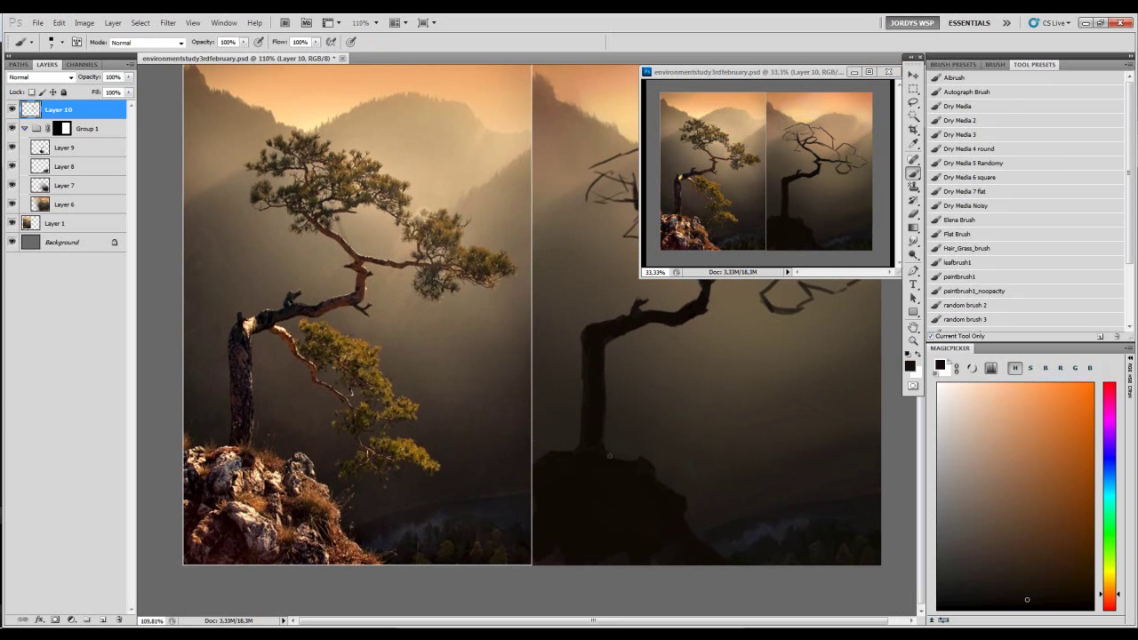
- Touch up the edge at the trunk's base and merge Layer 10 into Layer 9
key(e)
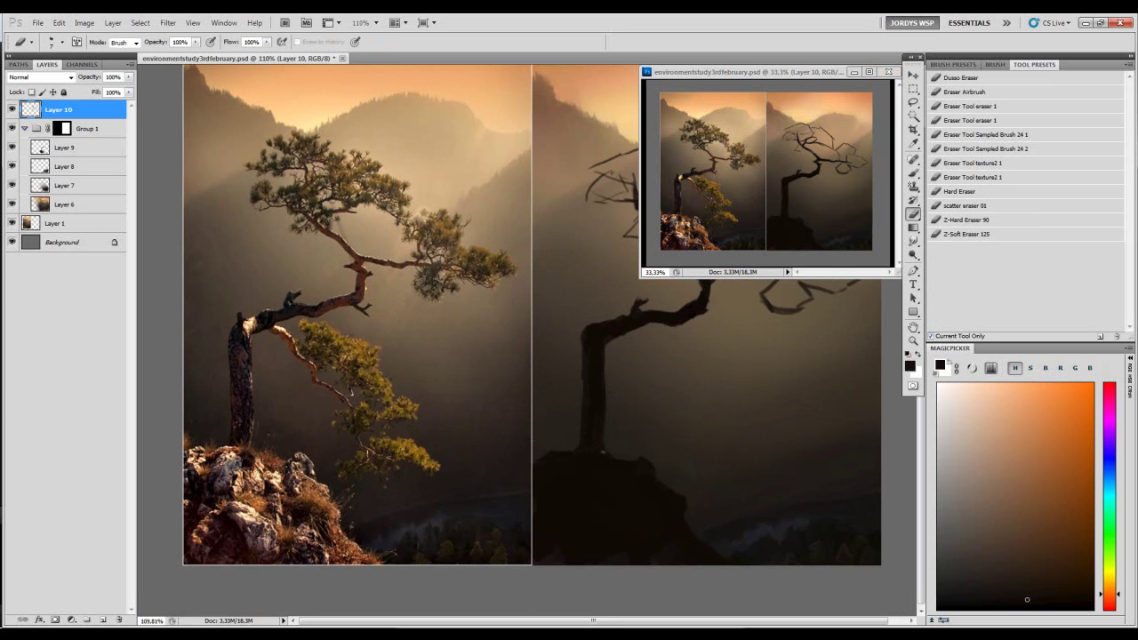
key(b)
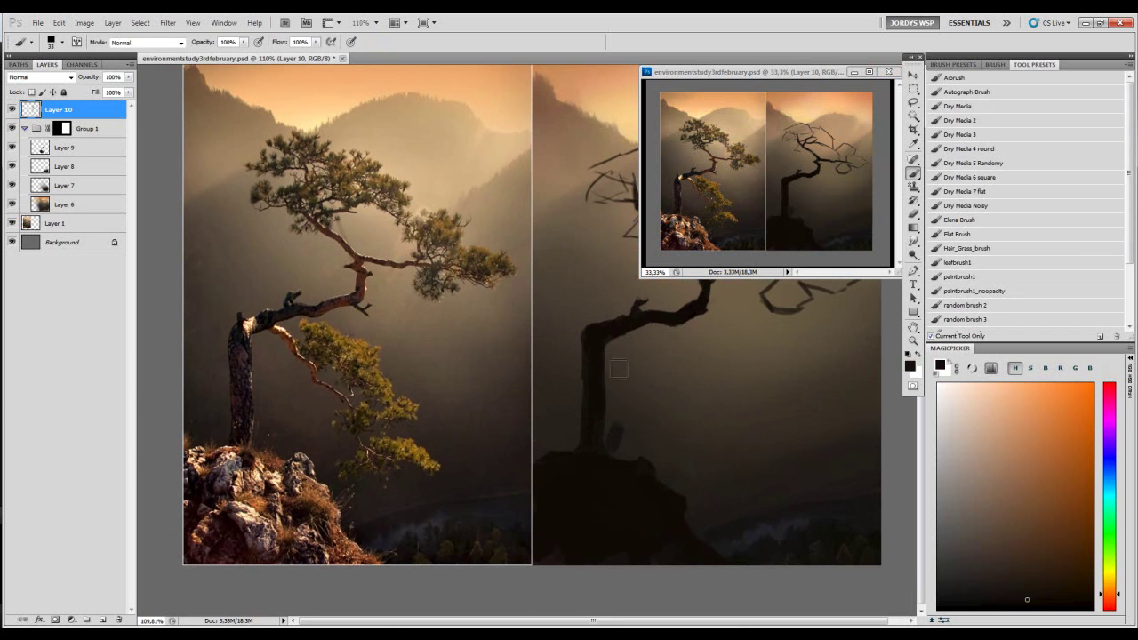
key(e)
drag(80, 109, 118, 156)
key(Delete)
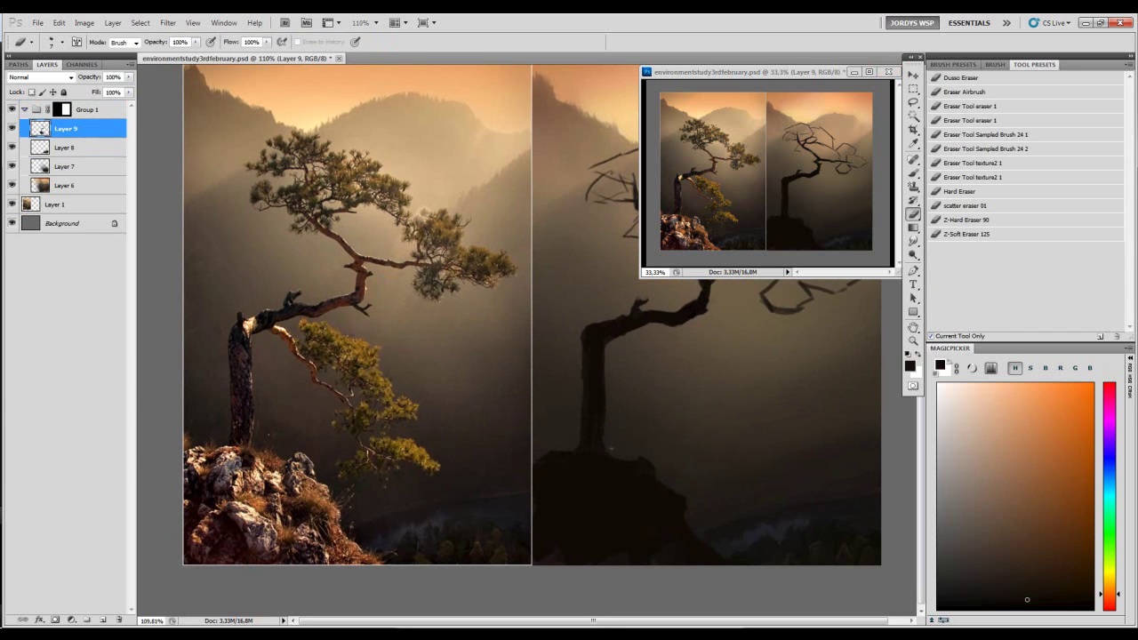
- Widen the trunk's left side with dark strokes and clean its edge with the Eraser
key(b)
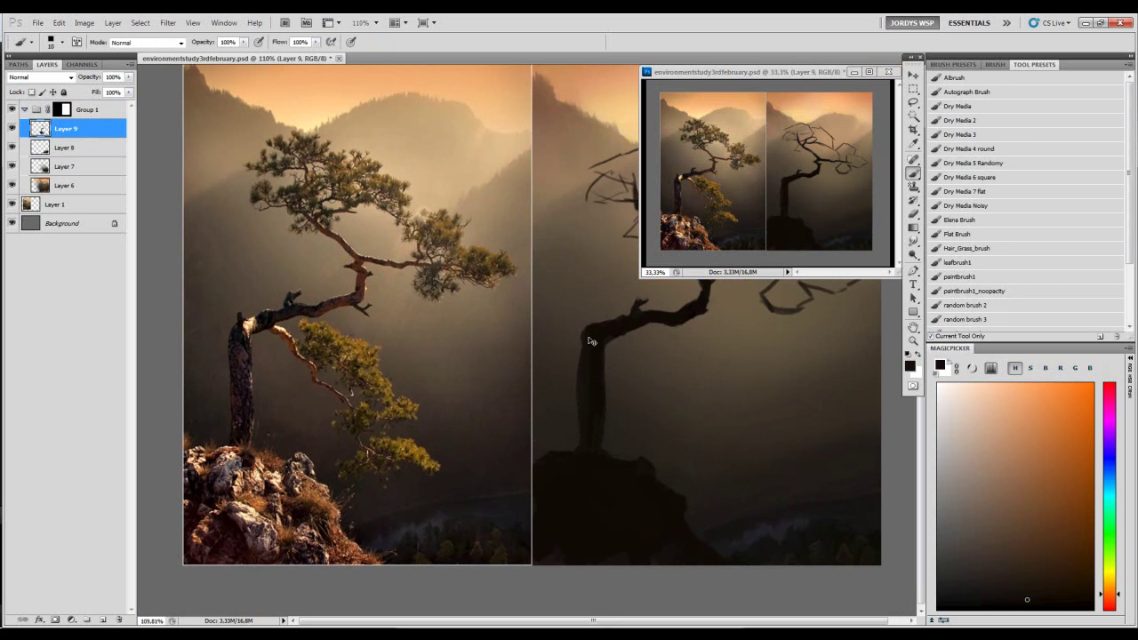
key(e)
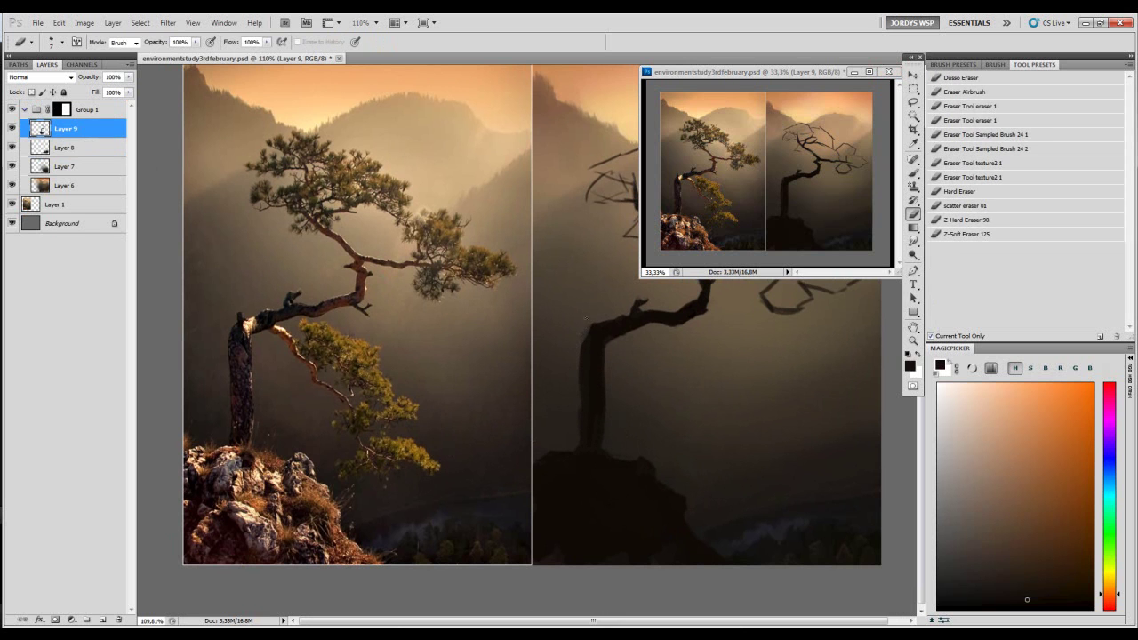
key(alt+Tab)
drag(701, 317, 675, 316)
- Paint the short beginning of a lower side branch under the main limb near the trunk's bend
key(b)
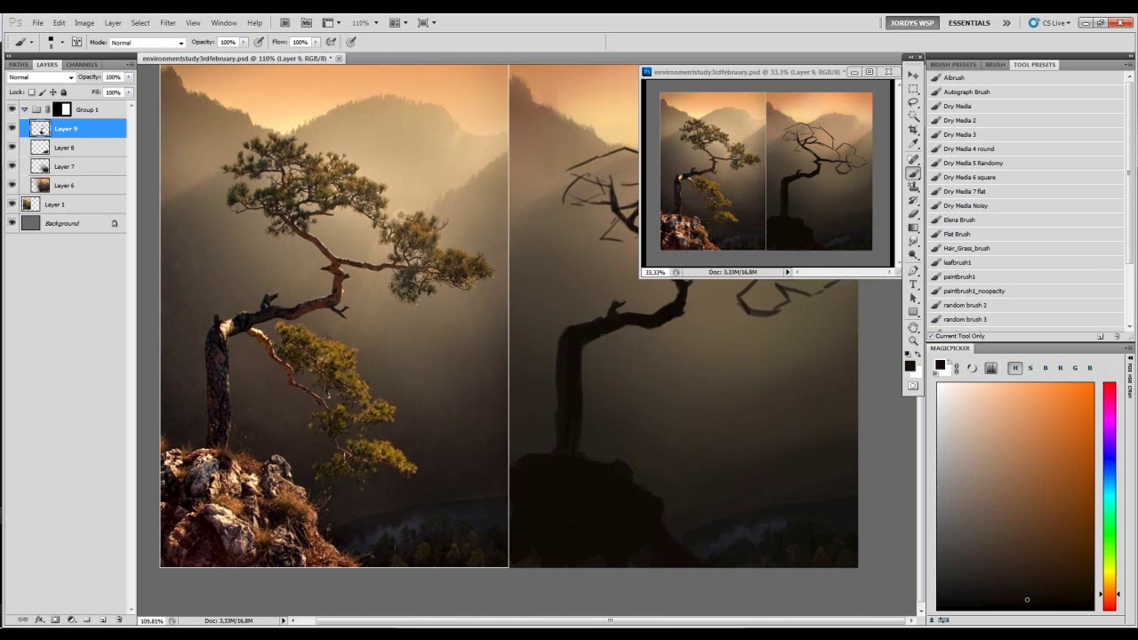
key(bracketright)
key(bracketright)
key(bracketright)
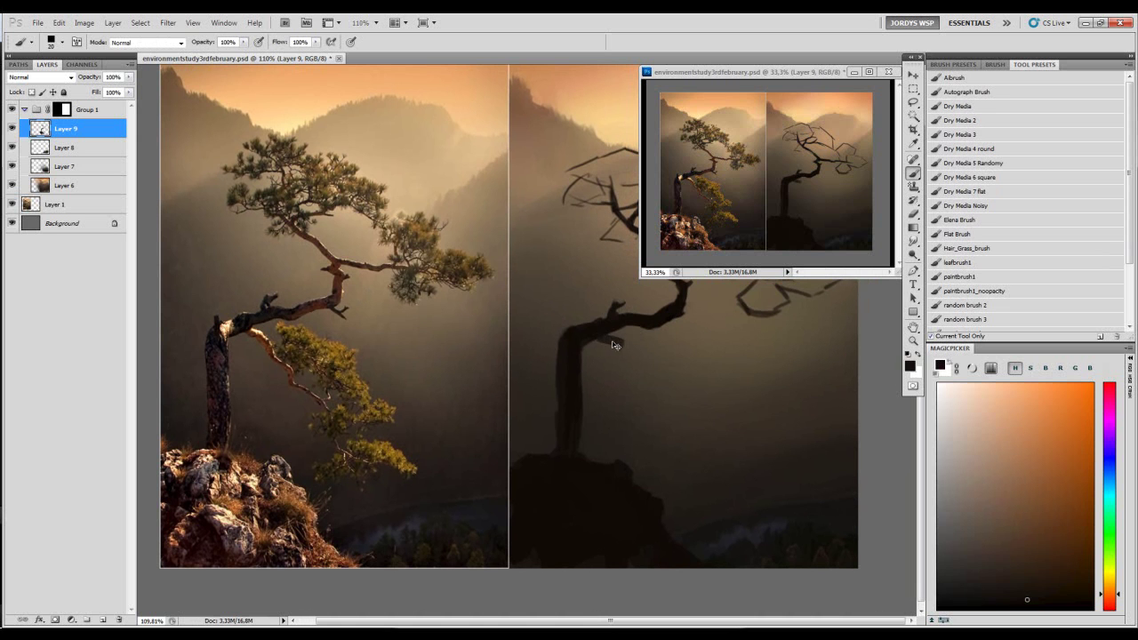
key(bracketleft)
key(bracketleft)
scroll(658, 356, up, 1)
key(bracketright)
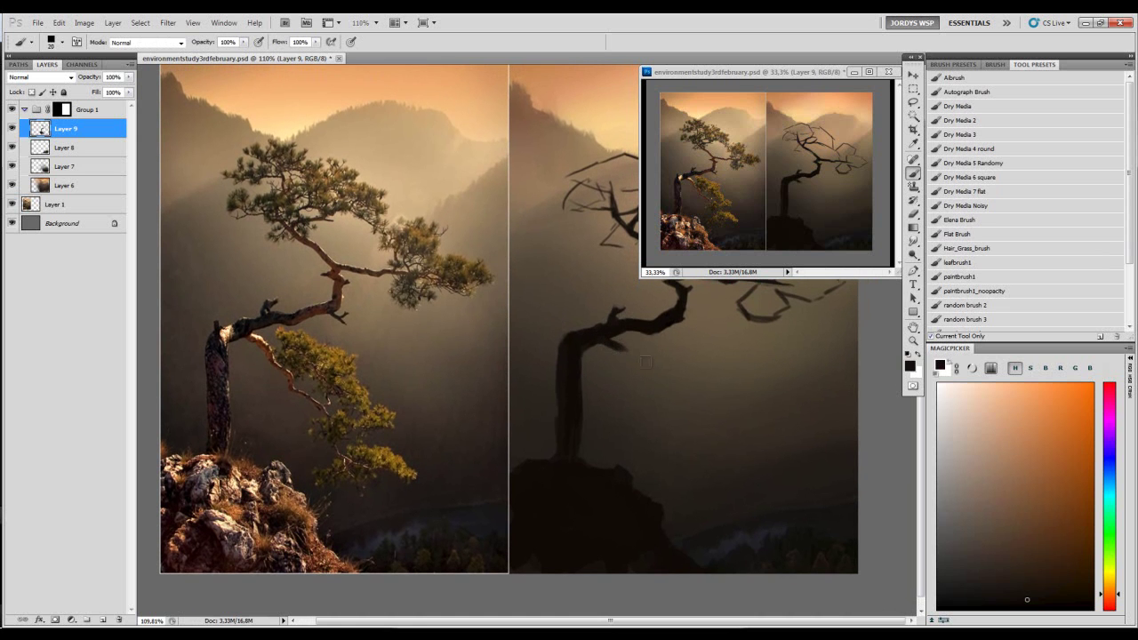
- Extend the lower side branch diagonally down and to the right, tapering it towards the tip
key(bracketright)
drag(622, 350, 687, 425)
key(bracketleft)
key(bracketleft)
- Refine the lower branch's edges by alternately erasing and painting, and reset the colours to default black and white
key(e)
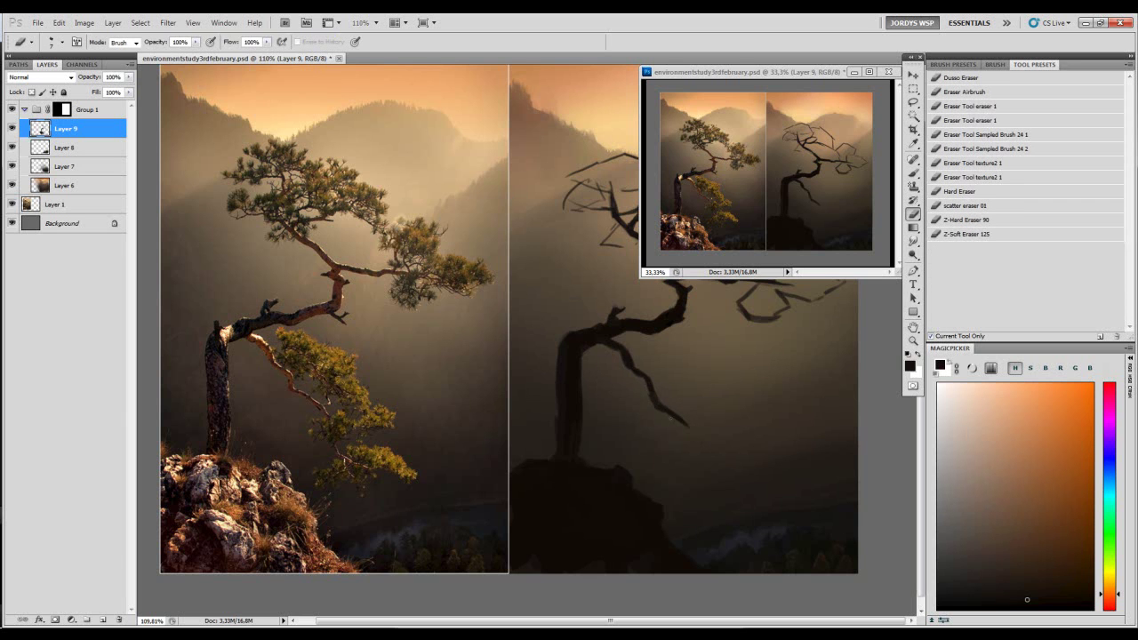
key(b)
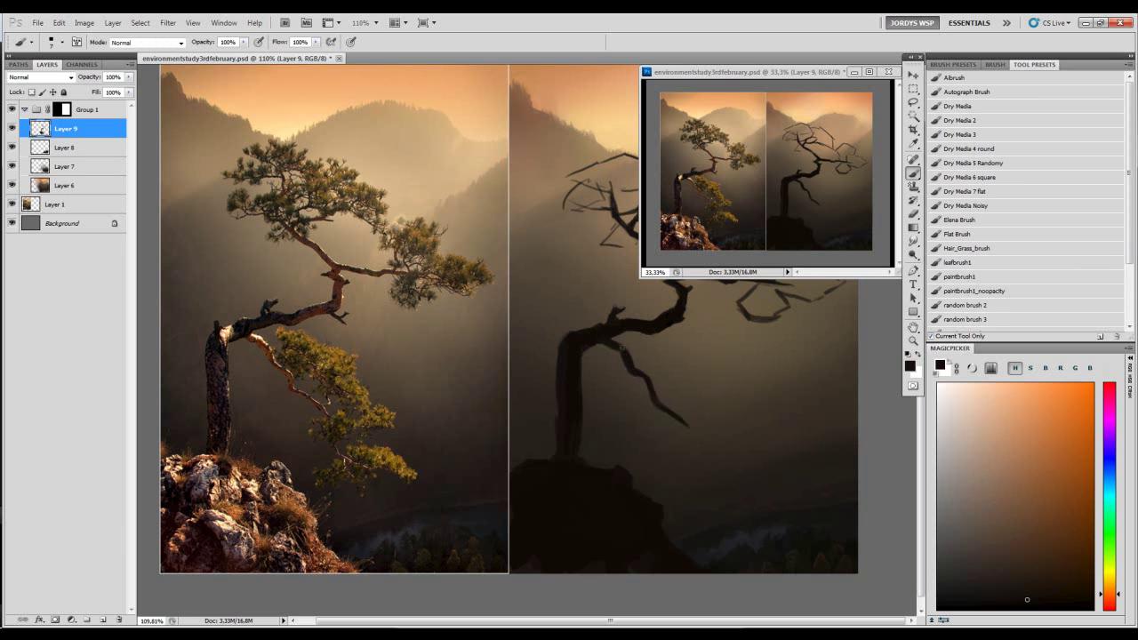
key(e)
key(b)
key(e)
key(b)
key(d)
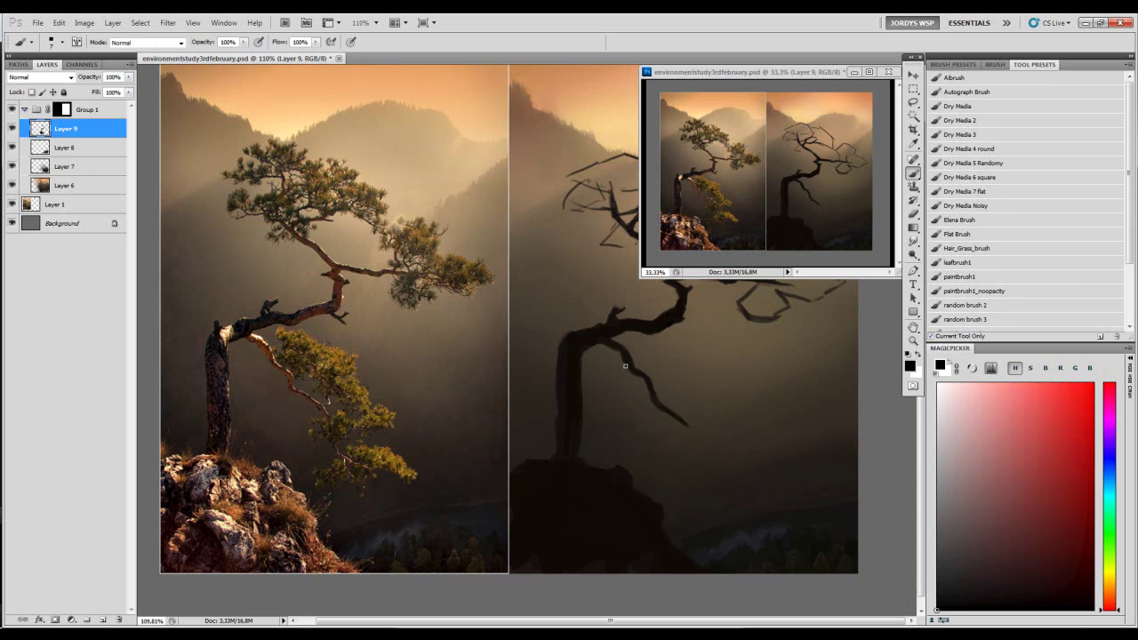
key(bracketright)
key(bracketright)
key(bracketright)
key(bracketright)
key(bracketright)
key(bracketright)
key(bracketright)
key(bracketright)
key(bracketright)
key(bracketright)
key(bracketright)
key(bracketright)
key(bracketright)
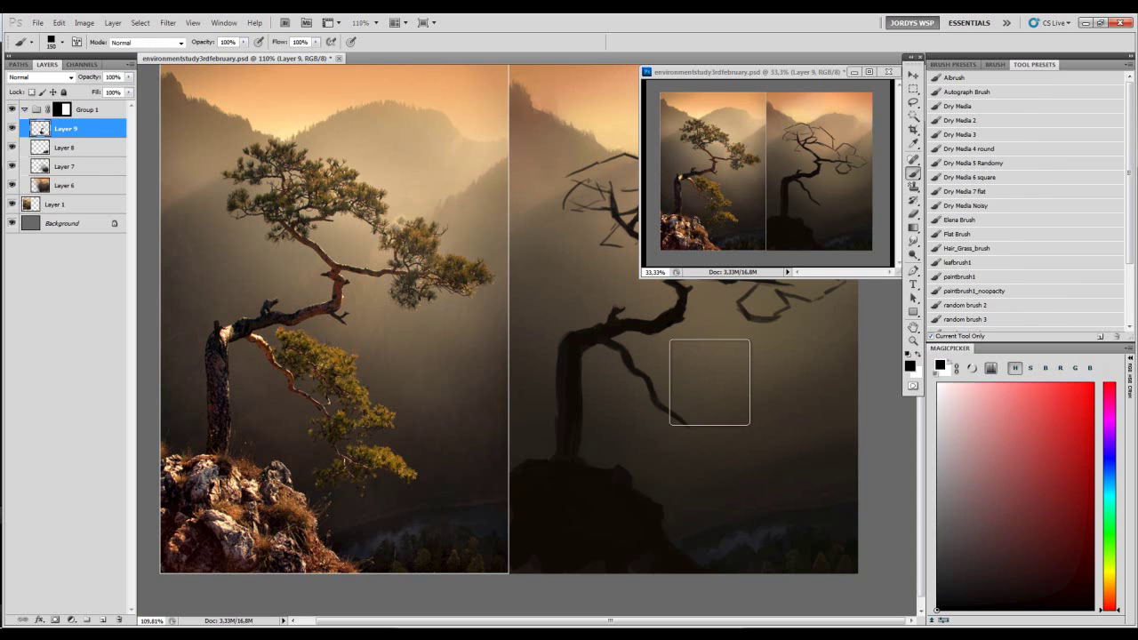
key(bracketleft)
key(bracketleft)
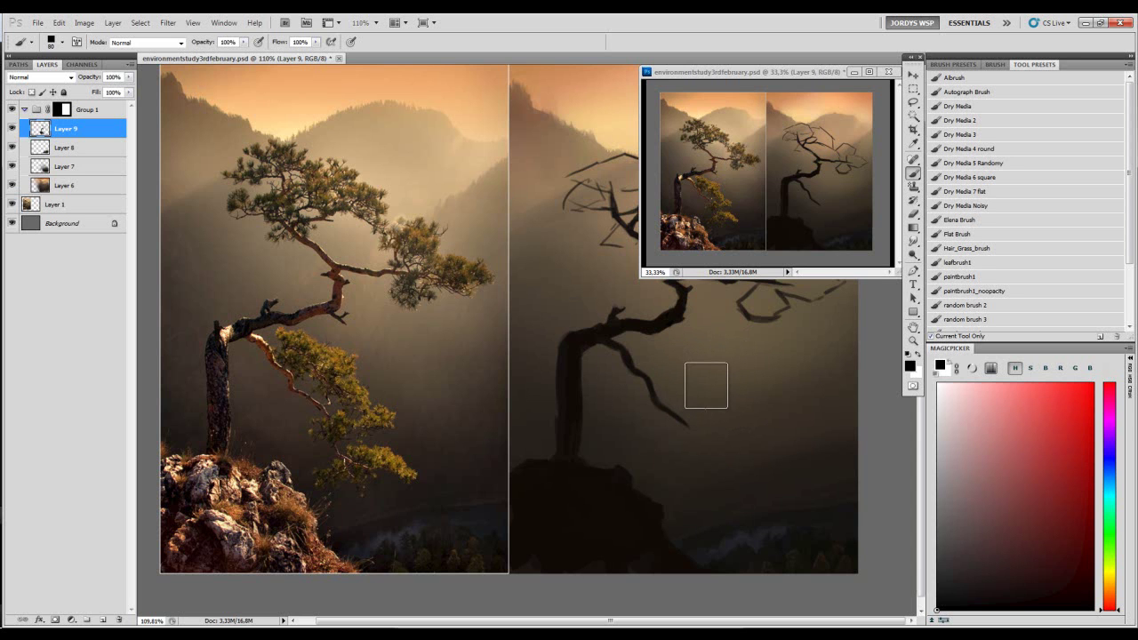
key(bracketleft)
key(bracketleft)
key(bracketleft)
key(bracketleft)
key(bracketleft)
key(bracketleft)
key(bracketleft)
- Reshape the lower branch's bend and shorten its tip by alternating the Eraser and a thin black brush
key(e)
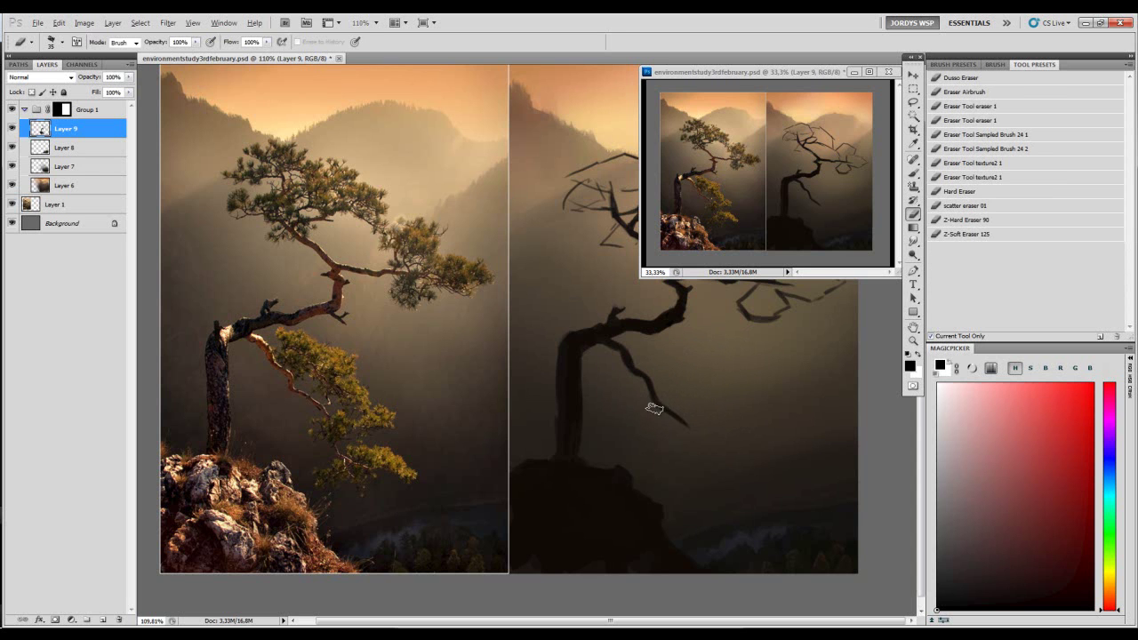
key(b)
key(bracketleft)
key(bracketleft)
key(bracketleft)
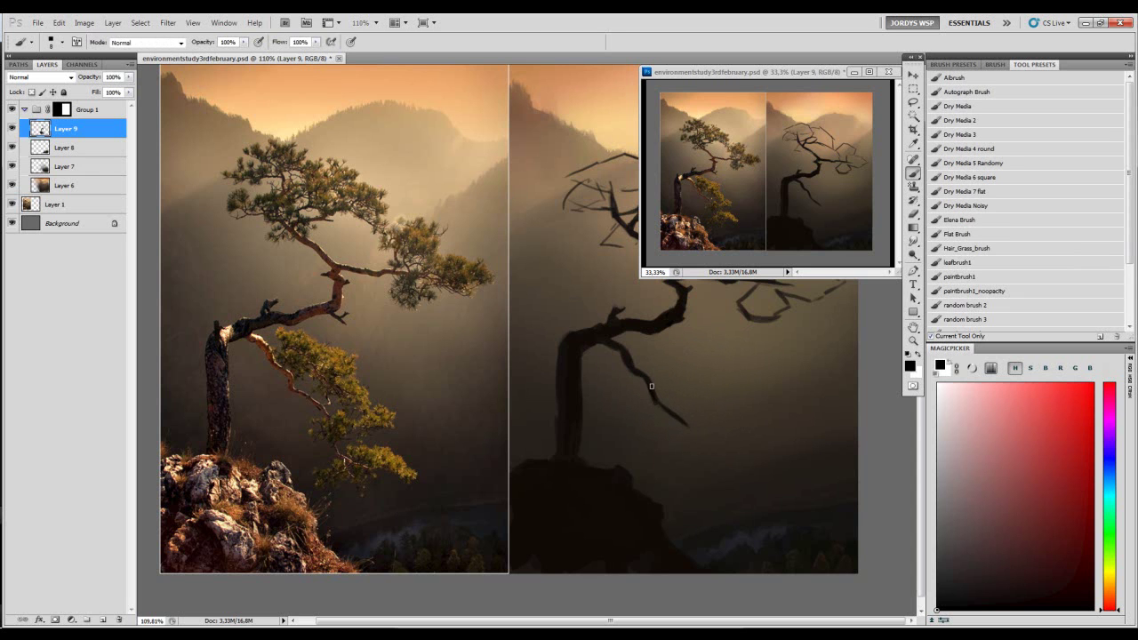
key(e)
key(b)
key(e)
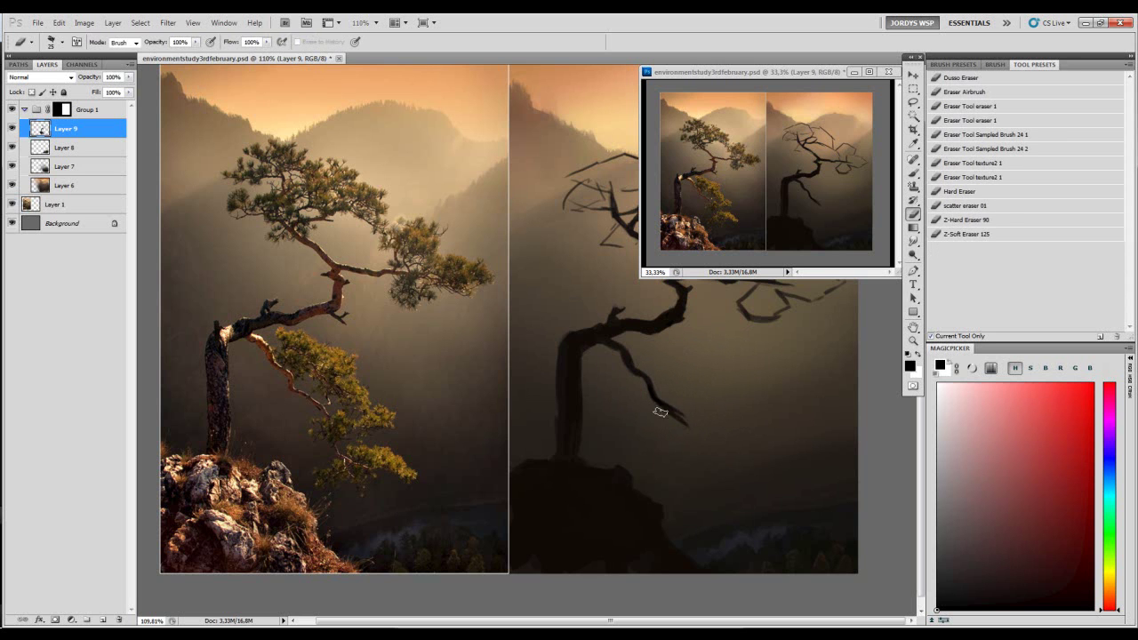
key(b)
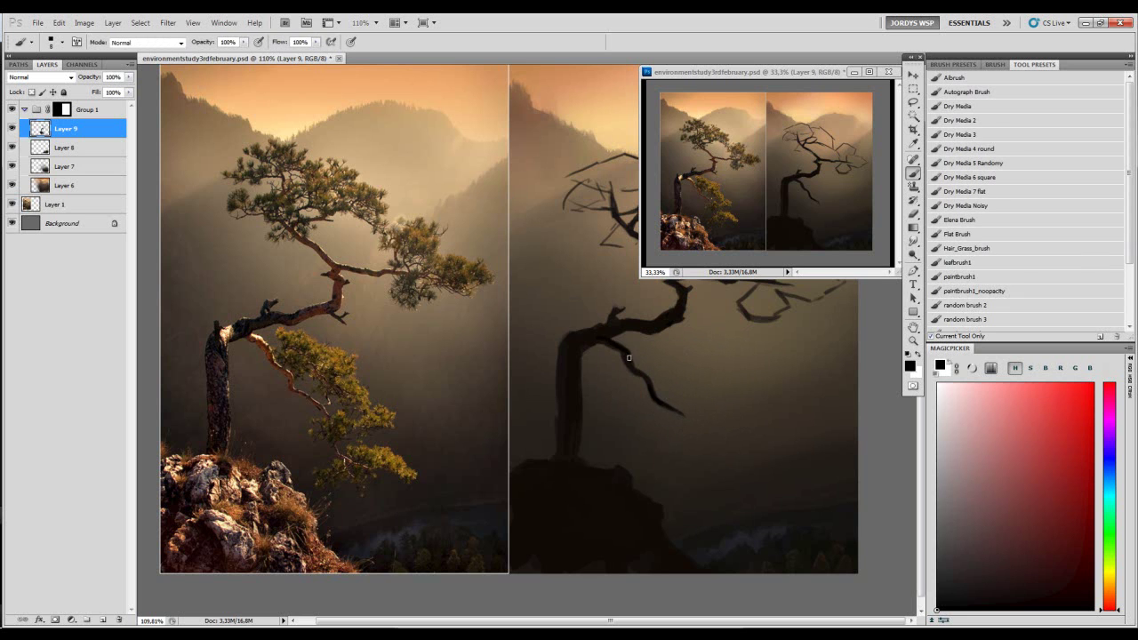
- Thicken the lower branch, add forking twigs at its tip, and begin the foliage outline above it
drag(625, 355, 692, 418)
drag(690, 420, 700, 448)
key(e)
key(b)
drag(691, 408, 687, 377)
mouse_move(648, 345)
mouse_down()
mouse_move(644, 361)
mouse_move(676, 345)
mouse_up()
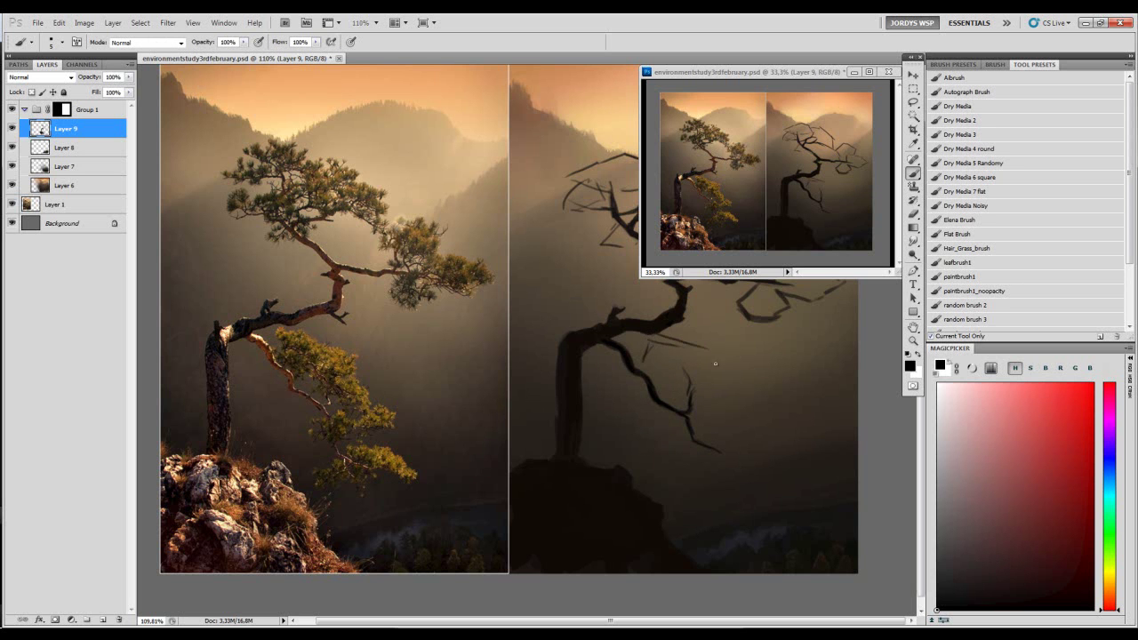
- Sketch the lower foliage's outer edge down the right side and add inner outline strokes above the branch
mouse_move(653, 336)
mouse_down()
mouse_move(747, 371)
mouse_move(750, 419)
mouse_up()
drag(755, 426, 756, 440)
key(ctrl+z)
drag(646, 368, 718, 410)
key(ctrl+z)
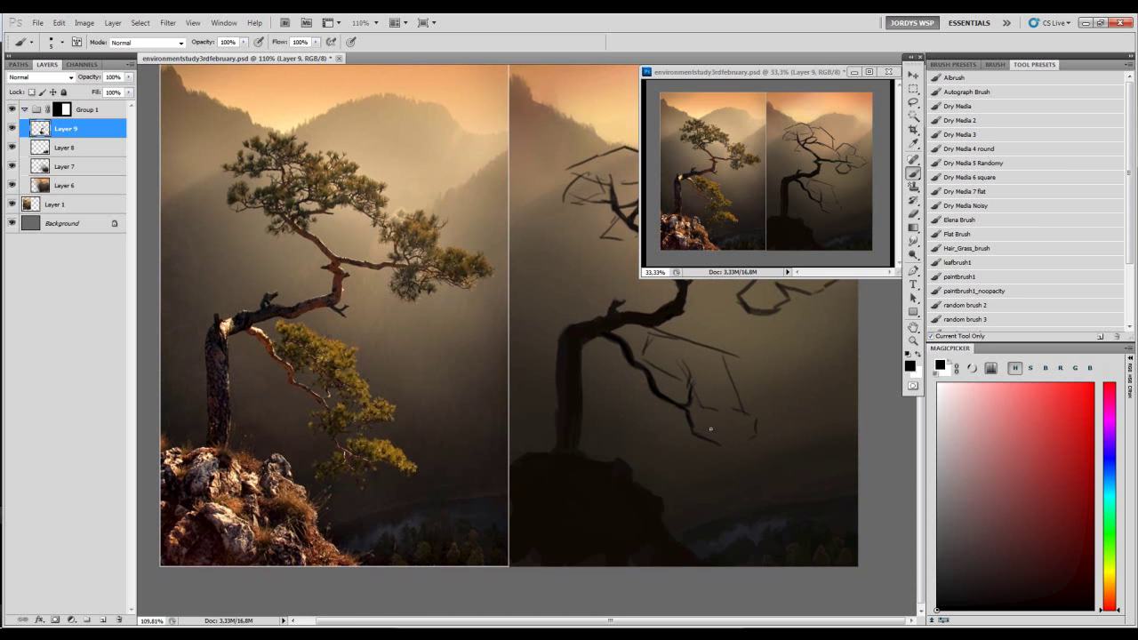
- Add short twigs and outline strokes around the lower branch's tip, cleaning up the lines with the Eraser
mouse_move(690, 421)
mouse_down()
mouse_move(677, 427)
mouse_move(722, 422)
mouse_up()
key(e)
key(b)
key(e)
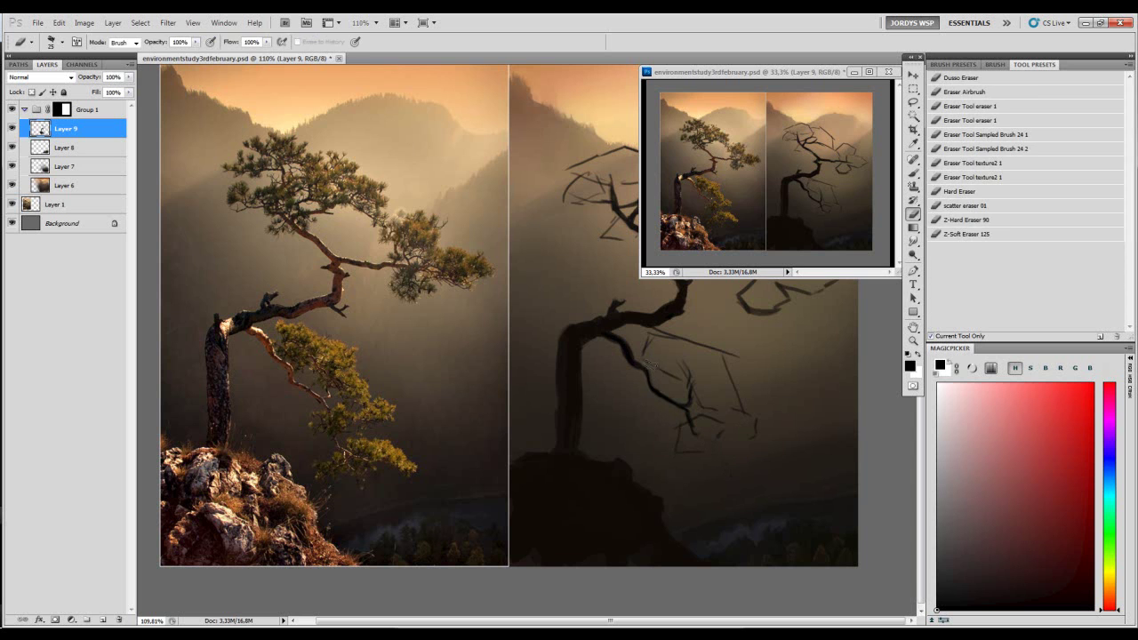
key(b)
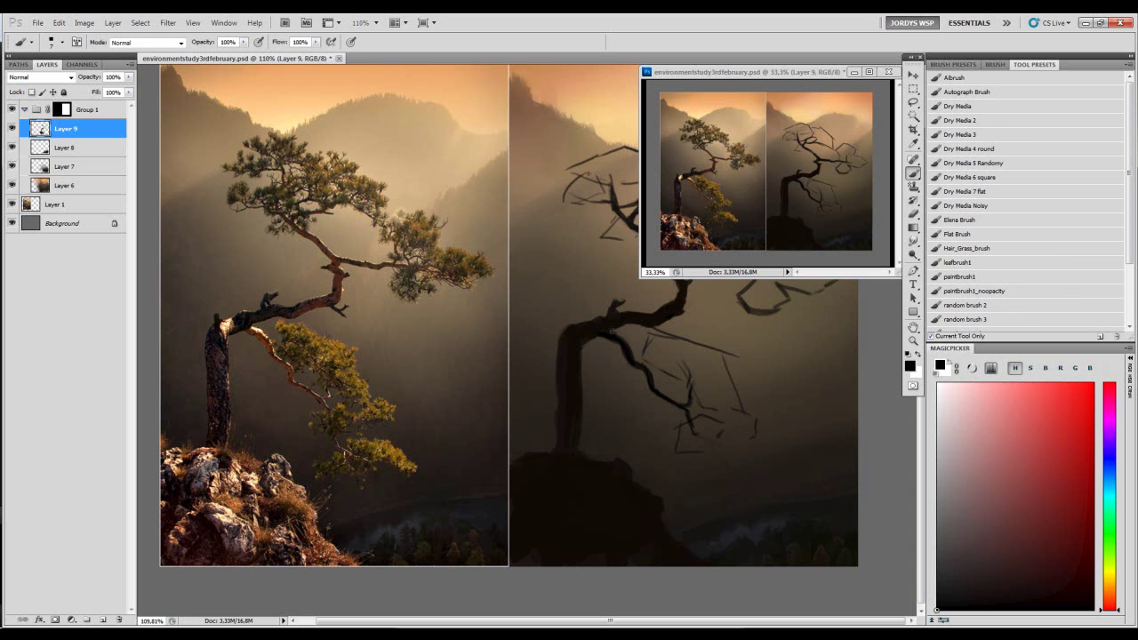
key(e)
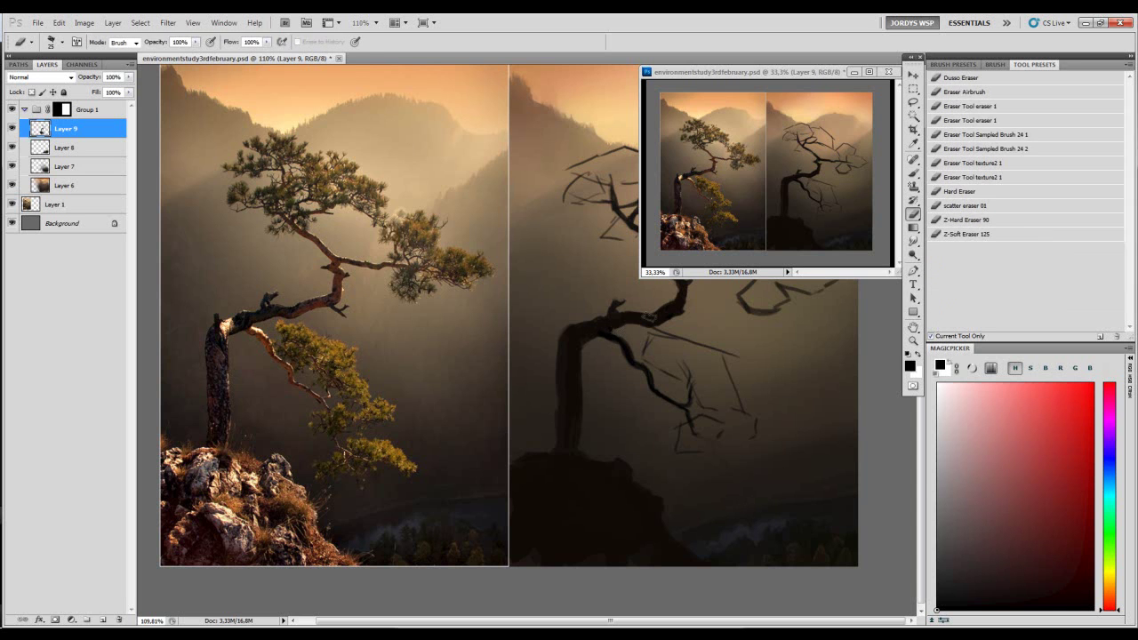
key(b)
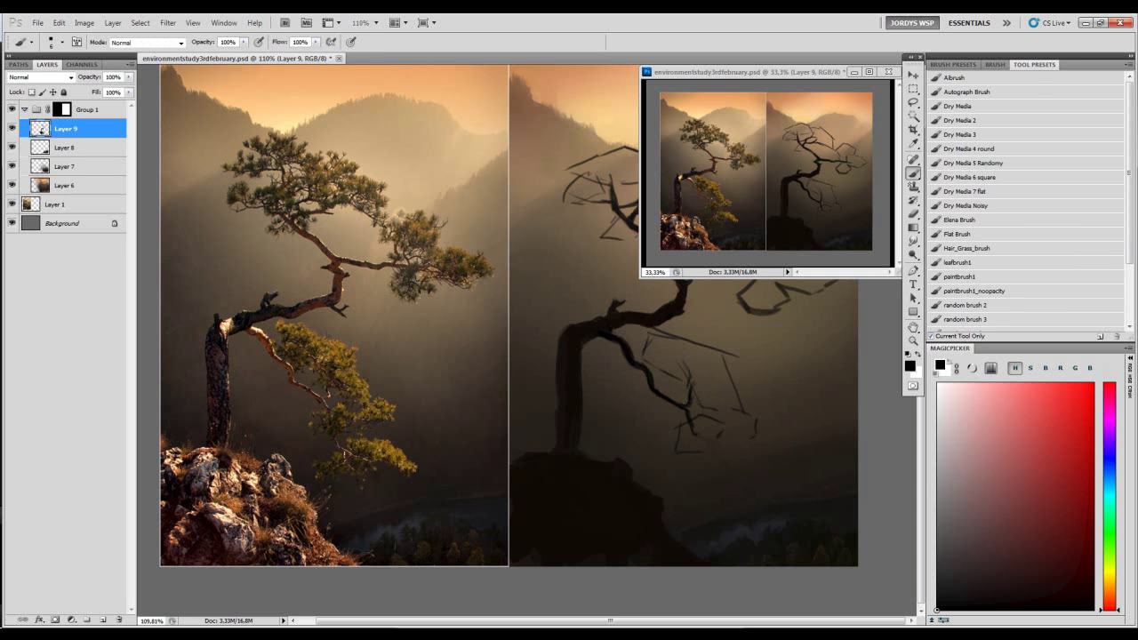
- Lasso the upright twig near the lower branch's end, adjust it with Free Transform, and deselect
key(l)
mouse_move(684, 398)
mouse_down()
mouse_move(699, 404)
mouse_move(691, 390)
mouse_up()
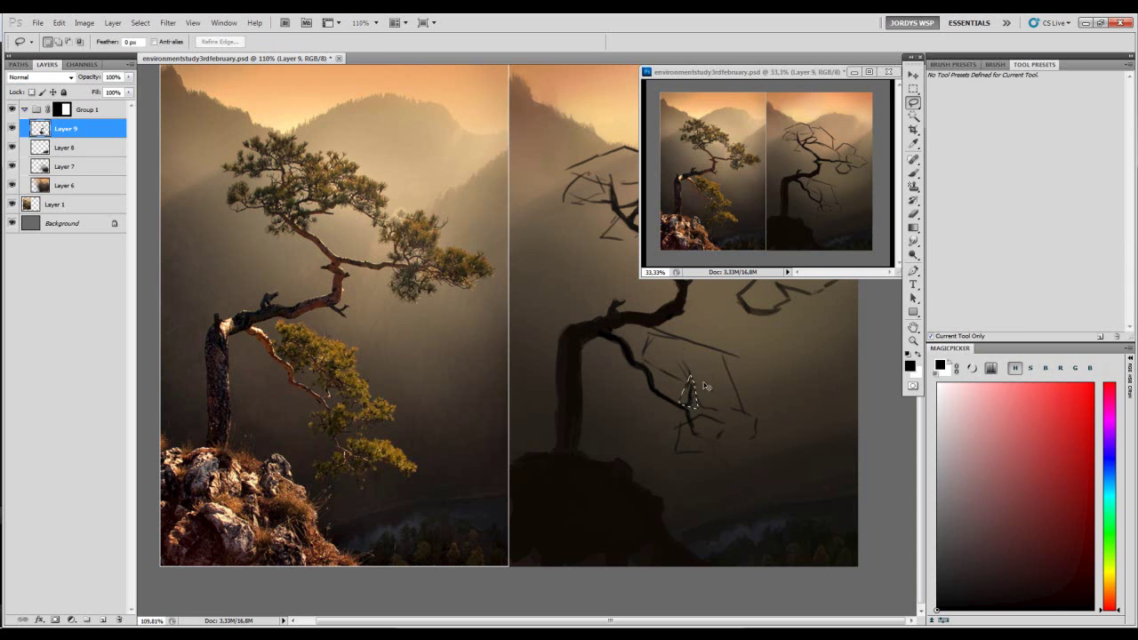
key(ctrl+t)
key(Return)
key(ctrl+d)
- Touch up the trunk's lower right edge with a dark brown sampled from the trunk
key(b)
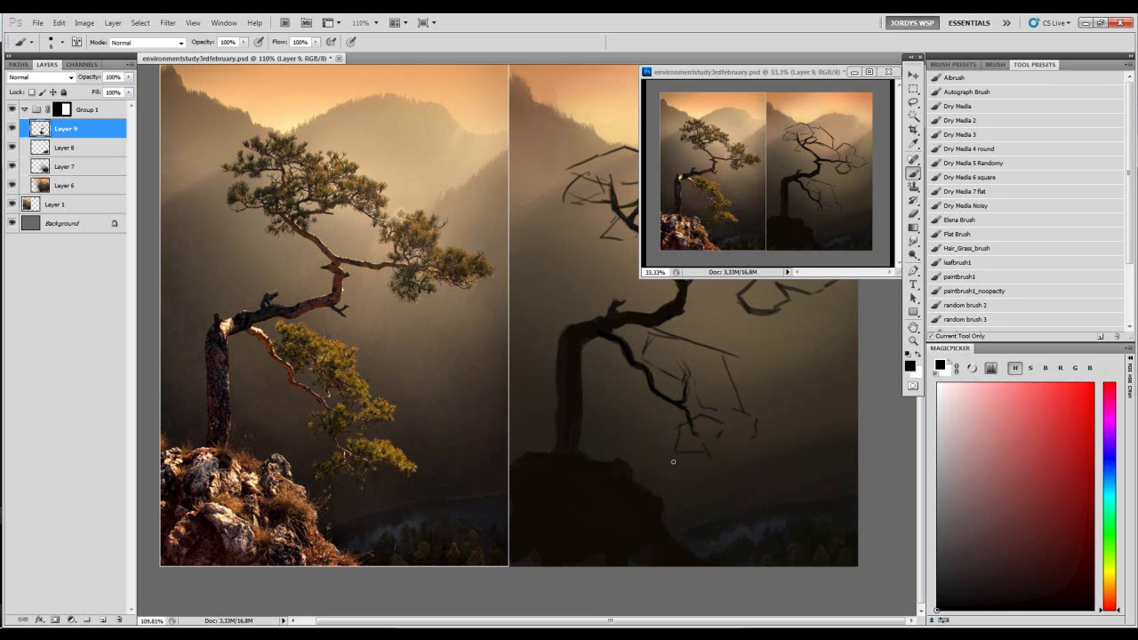
scroll(681, 436, up, 3)
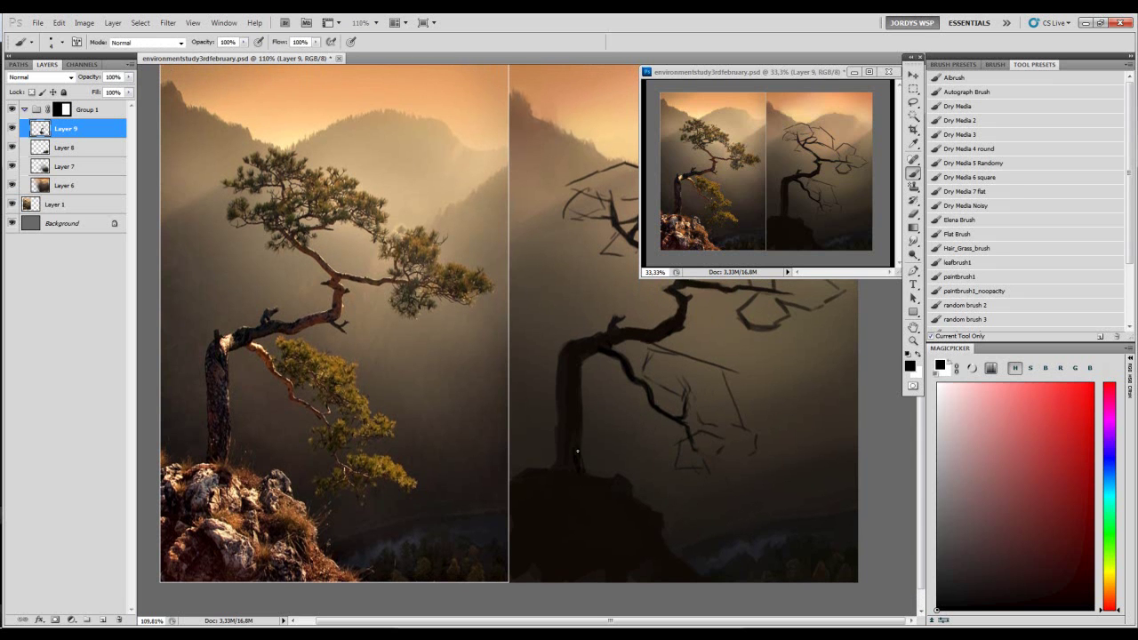
alt+click(577, 437)
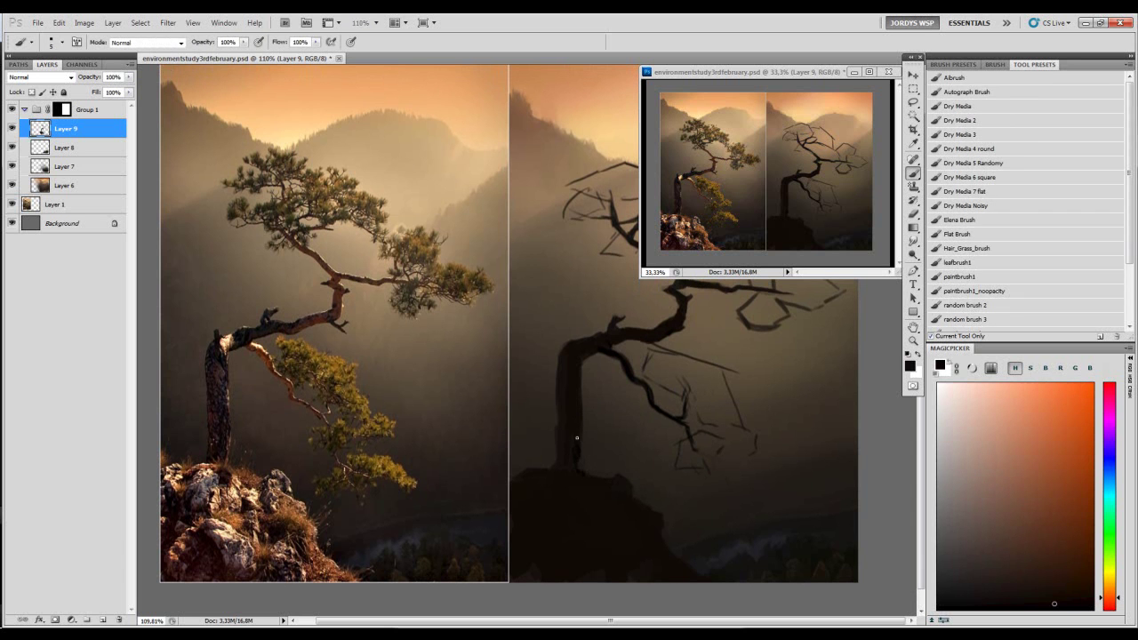
- Lasso the lower branch with its foliage sketch, distort it to about 106% width and 115% height, and deselect
key(l)
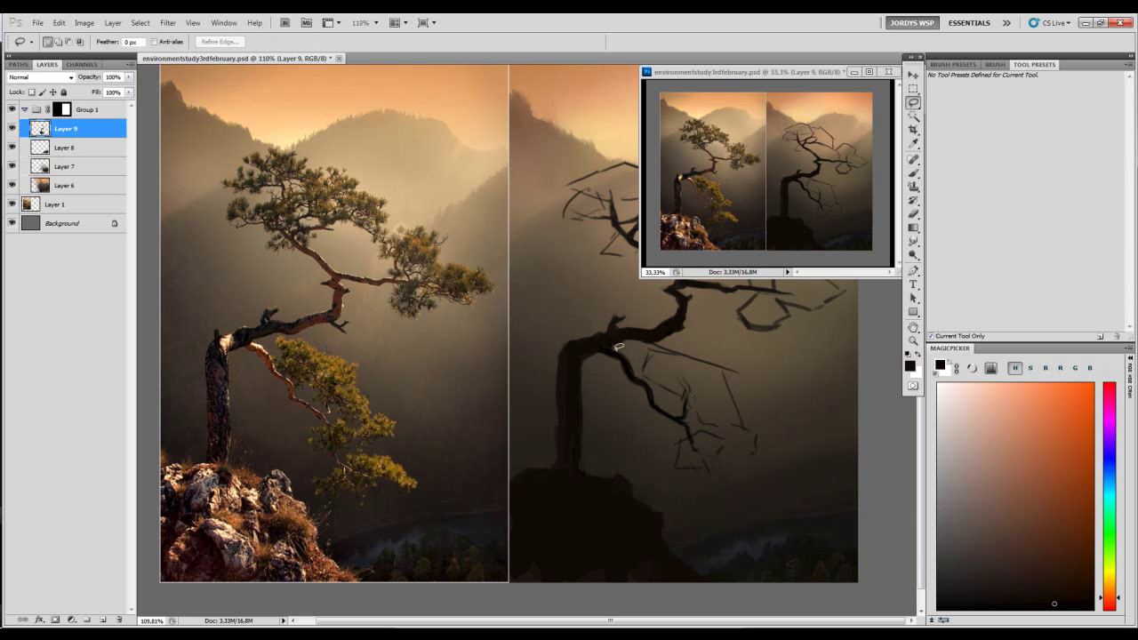
mouse_move(618, 344)
mouse_down()
mouse_move(647, 453)
mouse_move(686, 490)
mouse_move(790, 437)
mouse_move(747, 356)
mouse_move(687, 343)
mouse_move(649, 354)
mouse_up()
key(ctrl+t)
drag(782, 344, 794, 332)
drag(722, 386, 722, 394)
drag(793, 506, 774, 523)
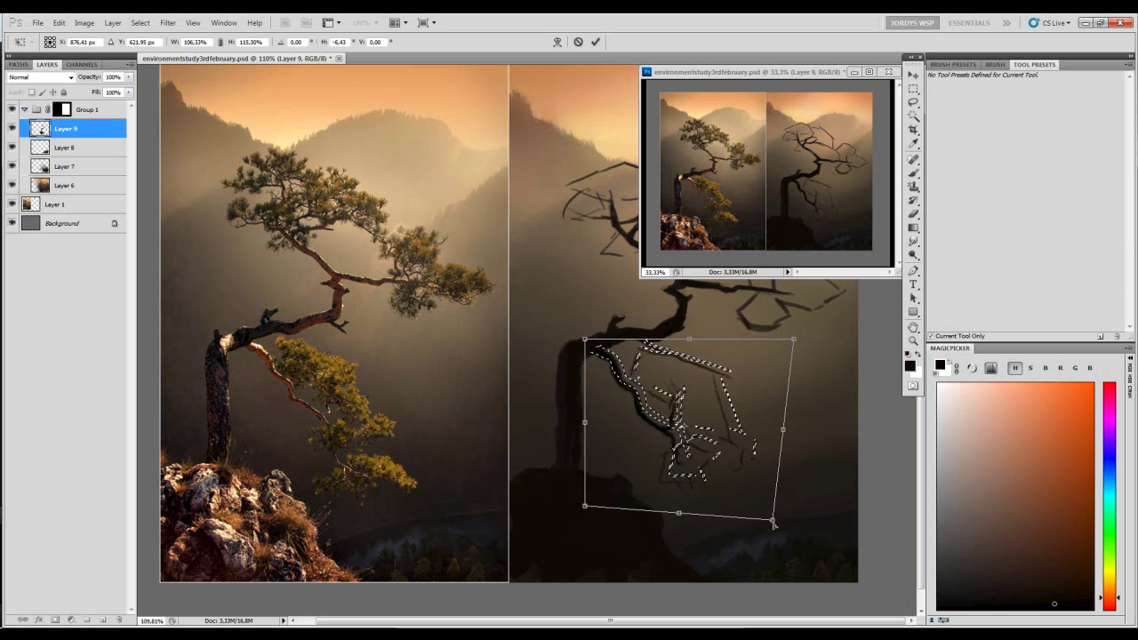
key(Return)
key(ctrl+d)
- Reset the colours to default black and sketch angular foliage outlines and twigs around the lower branch's end
key(b)
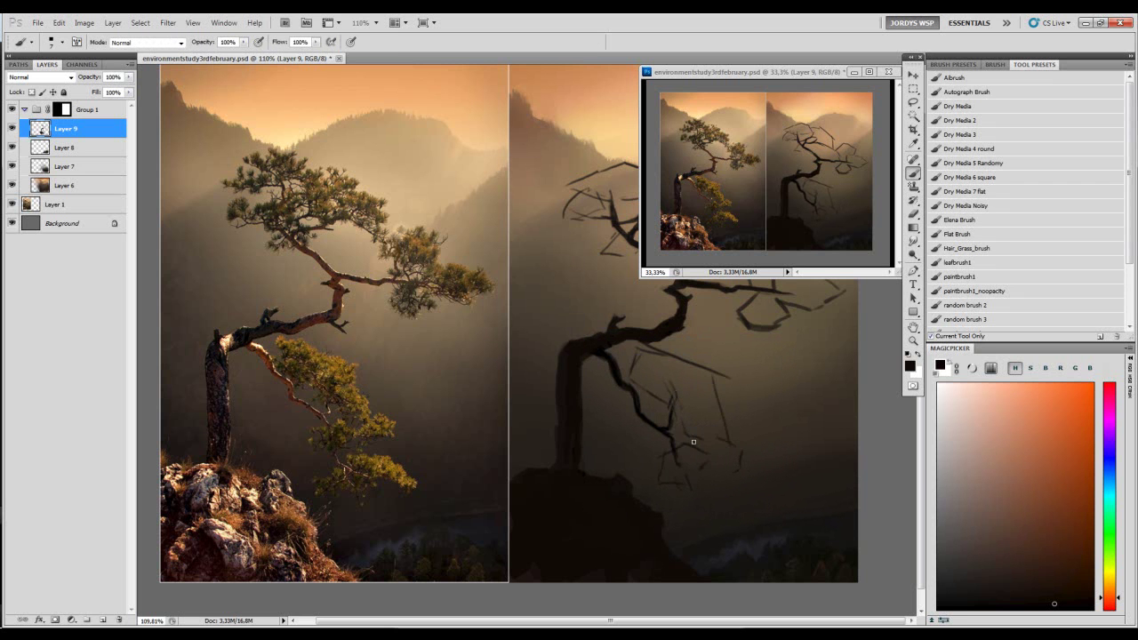
key(d)
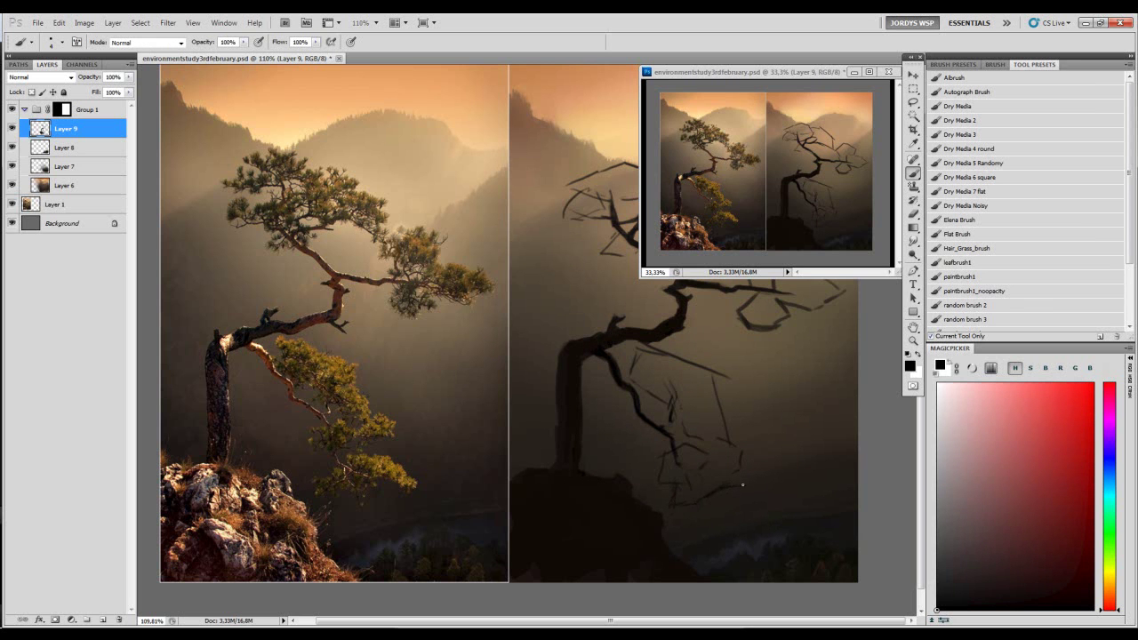
drag(698, 452, 741, 463)
drag(676, 424, 703, 434)
mouse_move(686, 450)
mouse_down()
mouse_move(731, 419)
mouse_move(749, 443)
mouse_move(718, 433)
mouse_up()
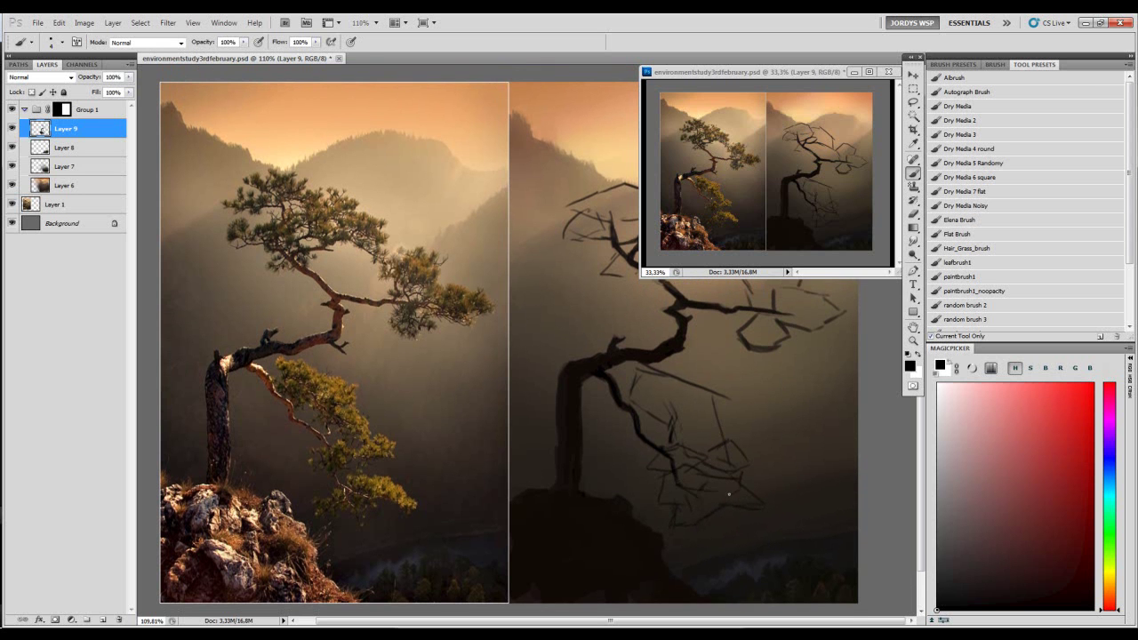
drag(727, 438, 688, 465)
- Enlarge the main document view to about 118% and move the floating window slightly up and to the left
key(z)
mouse_move(667, 354)
mouse_down()
mouse_move(706, 371)
mouse_move(681, 376)
mouse_move(700, 356)
mouse_up()
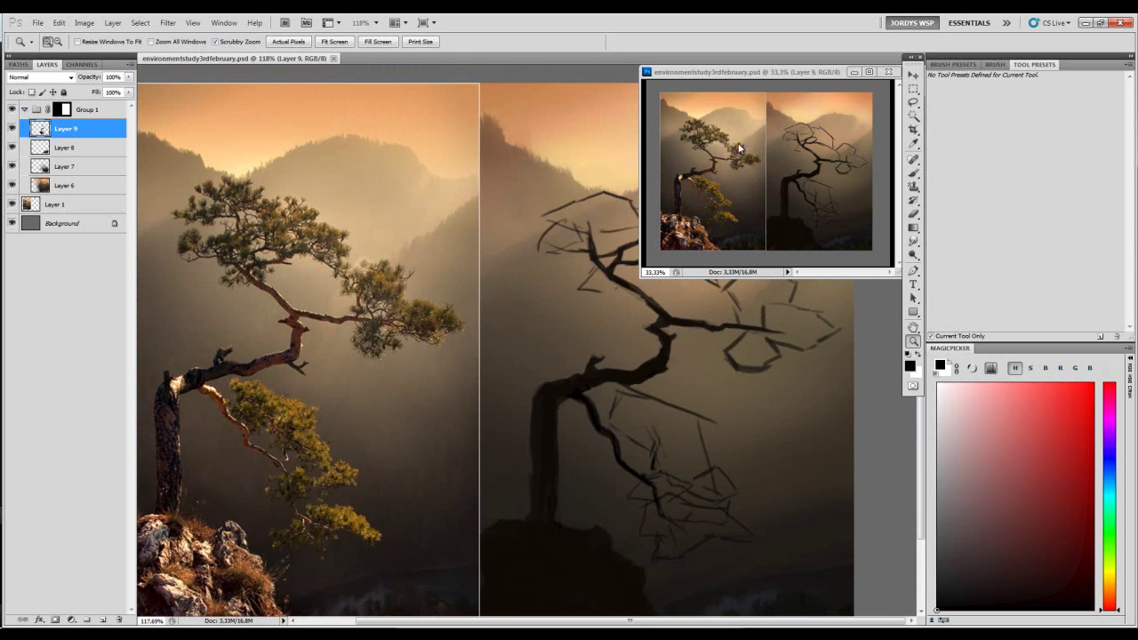
drag(811, 72, 791, 64)
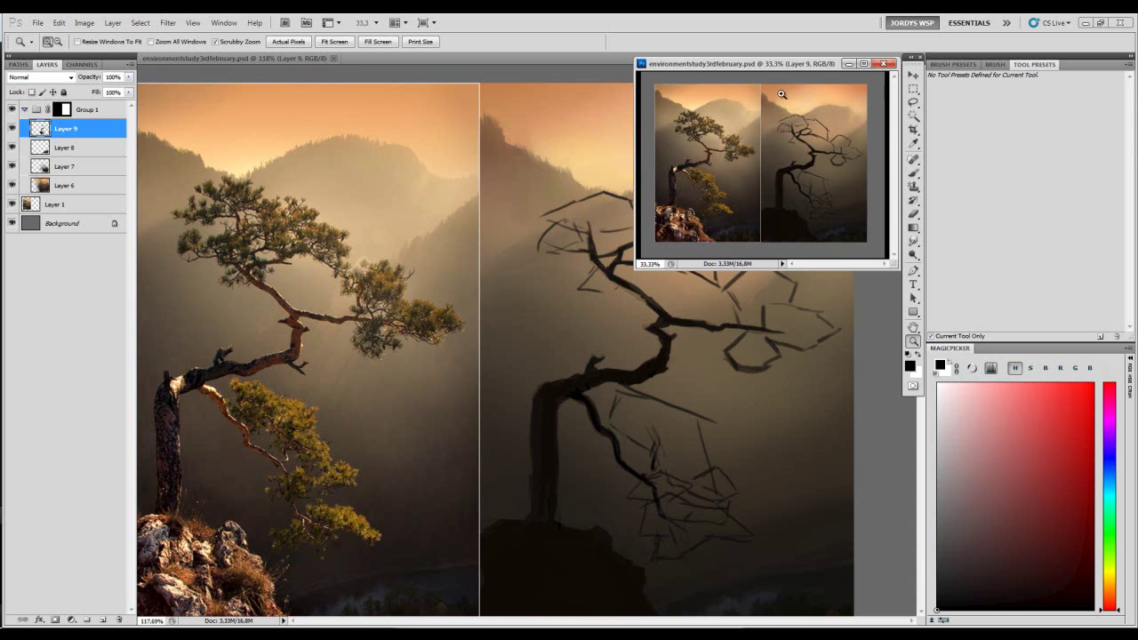
- Lasso a curved facet on the lower part of the painted rock and add two facets along its right shoulder
mouse_move(581, 415)
mouse_down()
mouse_move(602, 426)
mouse_move(699, 376)
mouse_move(661, 386)
mouse_move(687, 356)
mouse_move(634, 363)
mouse_move(594, 403)
mouse_move(638, 391)
mouse_up()
key(b)
drag(607, 506, 598, 494)
drag(610, 488, 664, 480)
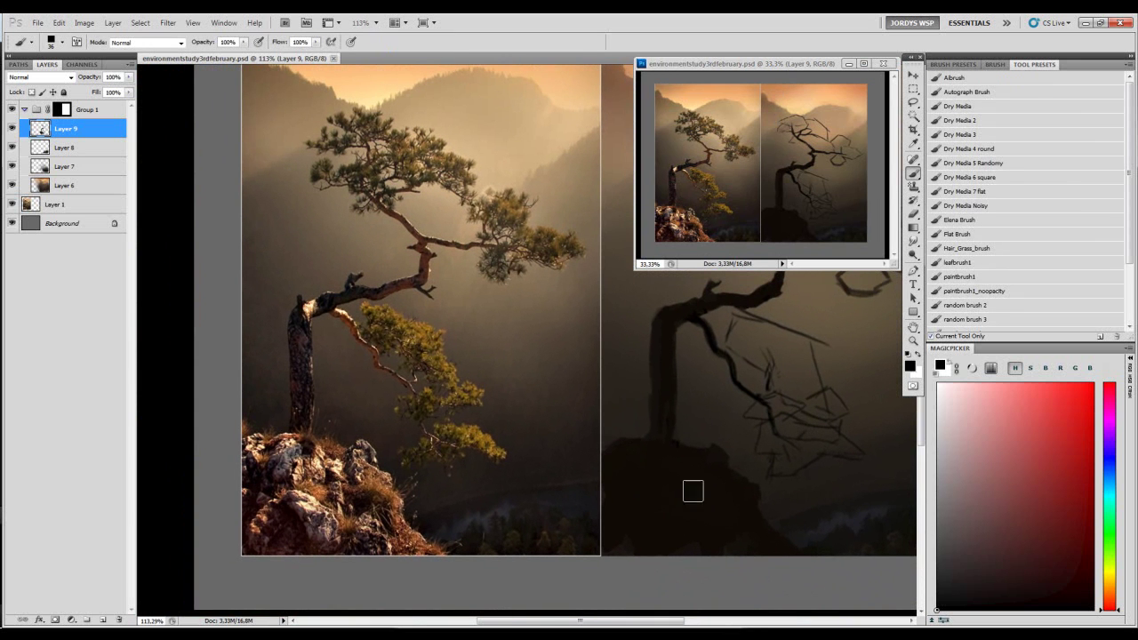
key(l)
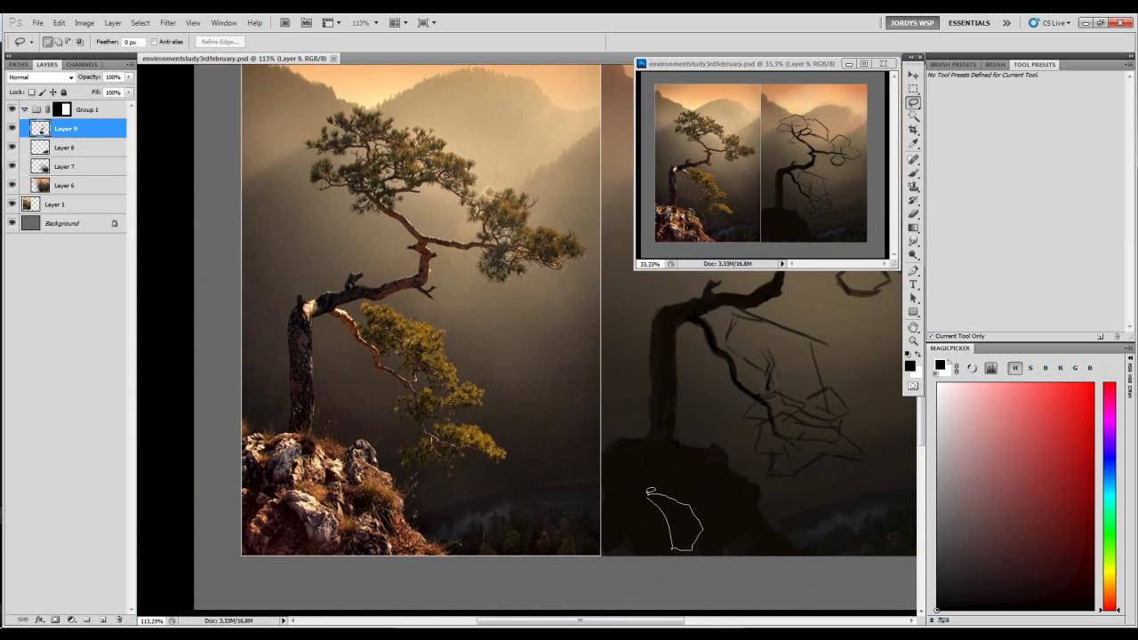
key(shift)
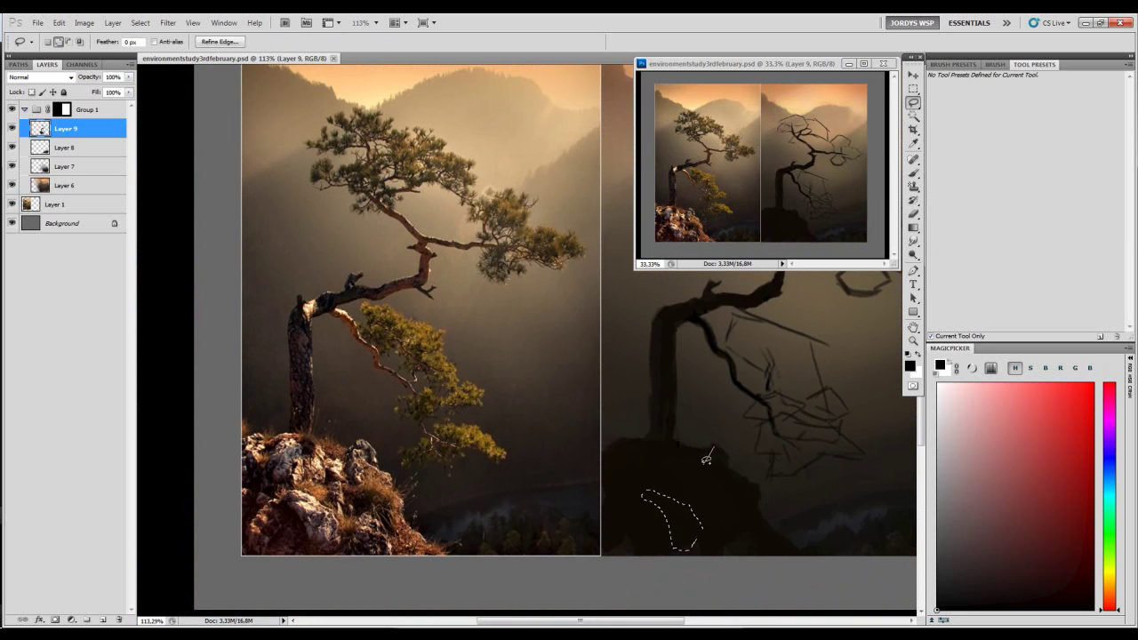
drag(741, 480, 757, 483)
drag(723, 442, 722, 442)
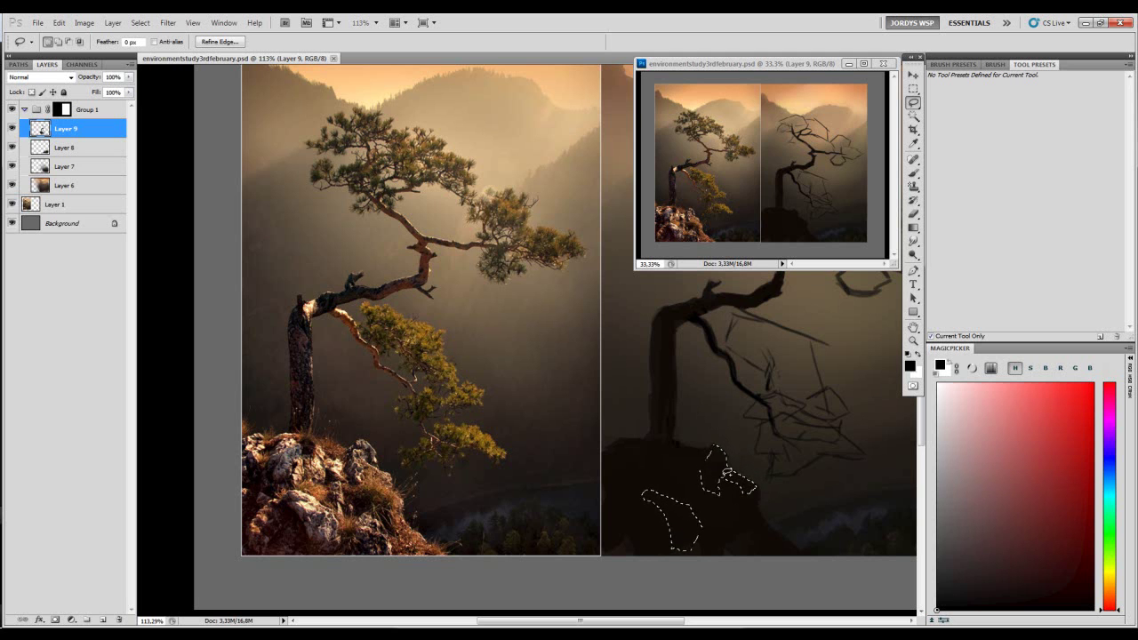
- Add facets along the rock's left edge, upper rim, lower right corner and right slope to the lasso selection
mouse_move(647, 449)
mouse_down()
mouse_move(618, 483)
mouse_move(630, 492)
mouse_move(616, 496)
mouse_move(662, 439)
mouse_move(667, 493)
mouse_up()
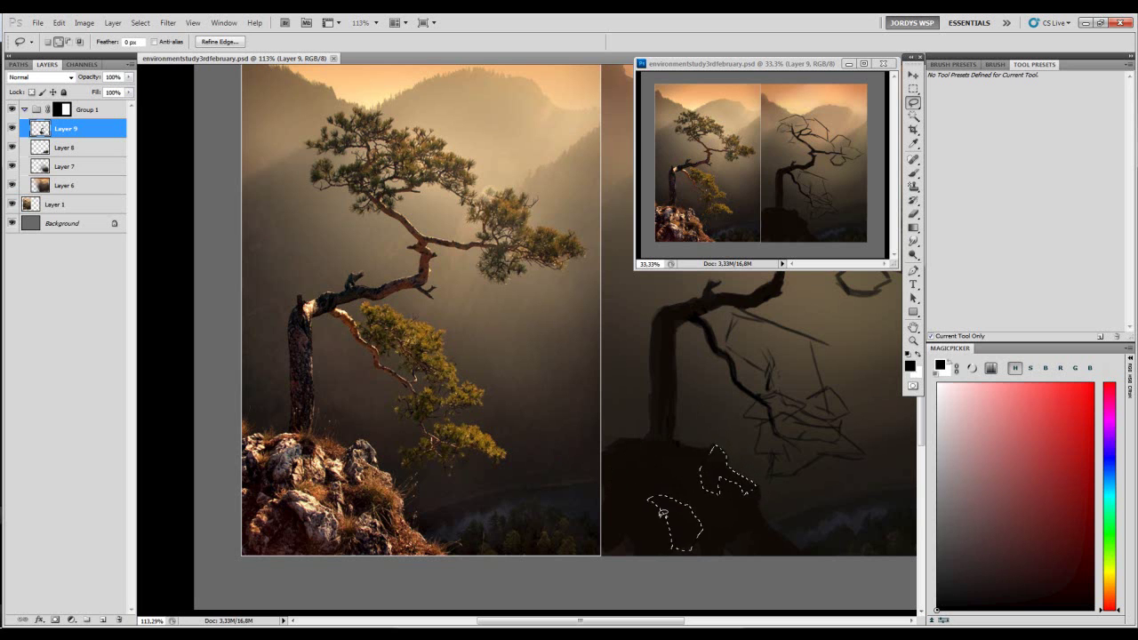
drag(633, 535, 635, 529)
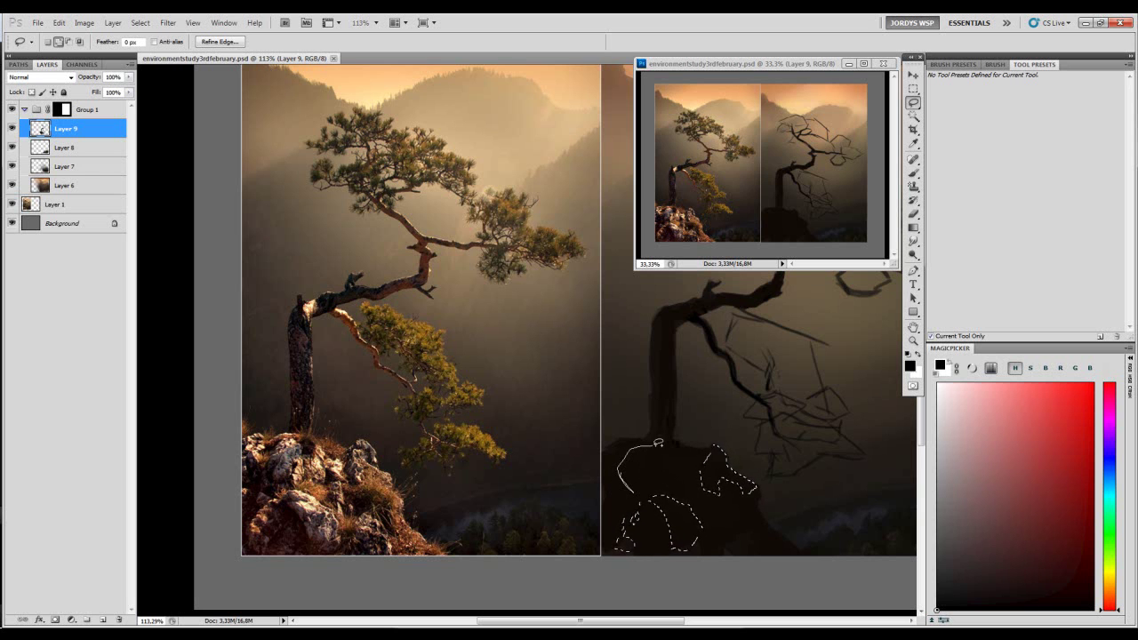
mouse_move(654, 485)
mouse_down()
mouse_move(621, 479)
mouse_move(644, 443)
mouse_move(610, 450)
mouse_up()
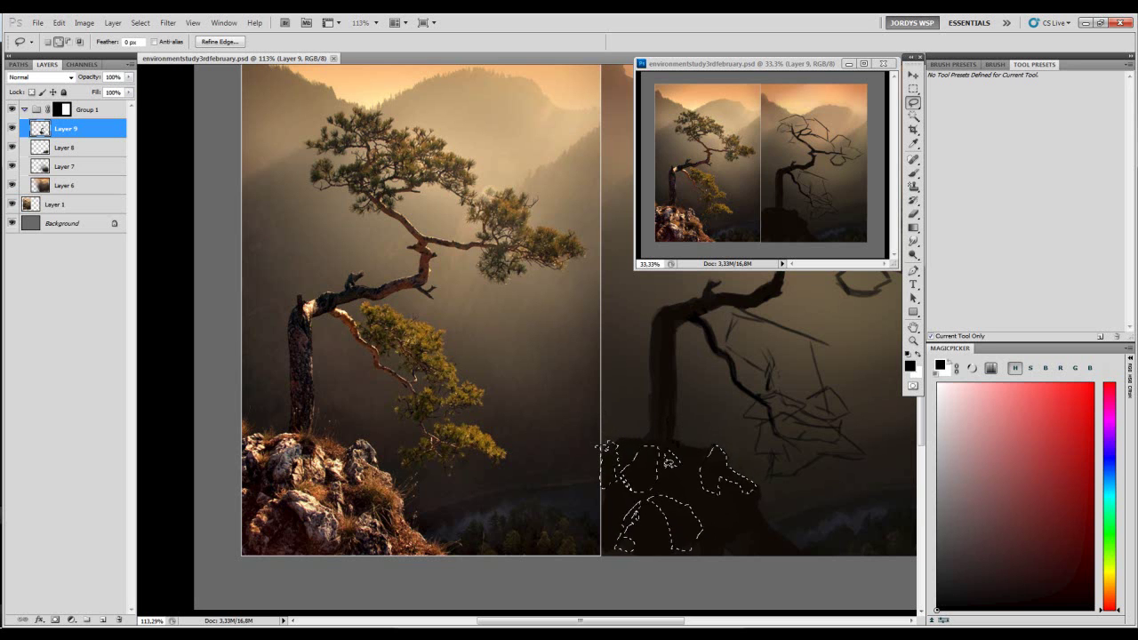
mouse_move(679, 463)
mouse_down()
mouse_move(708, 489)
mouse_move(696, 465)
mouse_move(679, 465)
mouse_move(706, 467)
mouse_move(712, 482)
mouse_move(705, 461)
mouse_move(705, 489)
mouse_move(717, 491)
mouse_move(687, 428)
mouse_up()
mouse_move(682, 506)
mouse_down()
mouse_move(689, 496)
mouse_move(682, 531)
mouse_move(693, 537)
mouse_move(697, 514)
mouse_move(729, 534)
mouse_move(707, 514)
mouse_up()
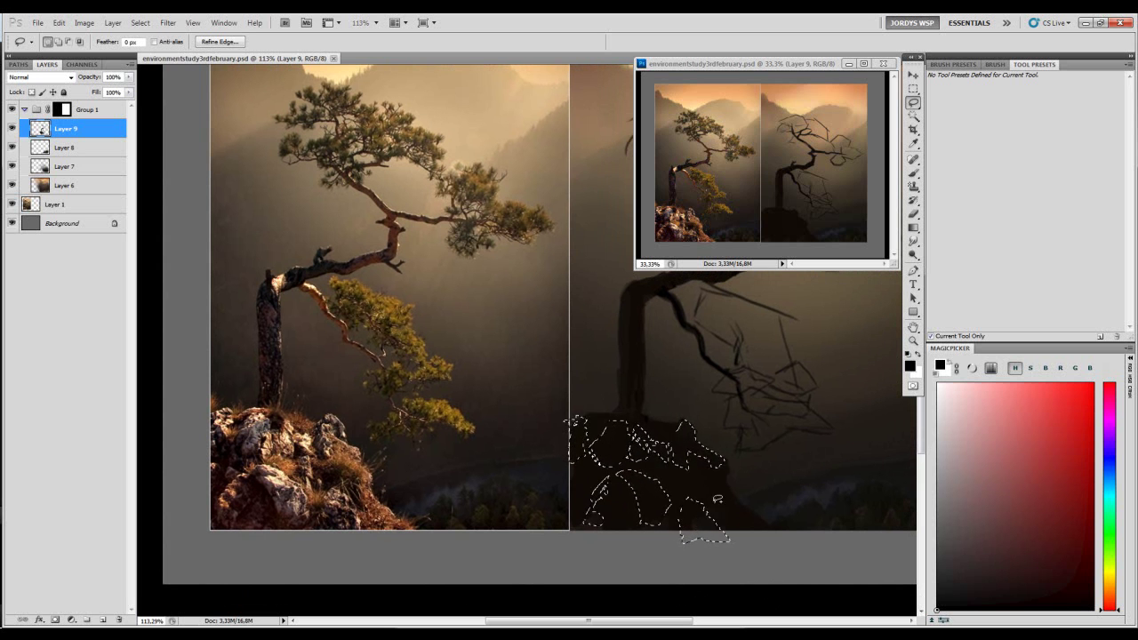
mouse_move(727, 474)
mouse_down()
mouse_move(761, 515)
mouse_move(745, 516)
mouse_move(714, 469)
mouse_move(731, 477)
mouse_up()
- Fill the selected lower facets of the rock with a pale greyish pink, then reduce the brush size
key(b)
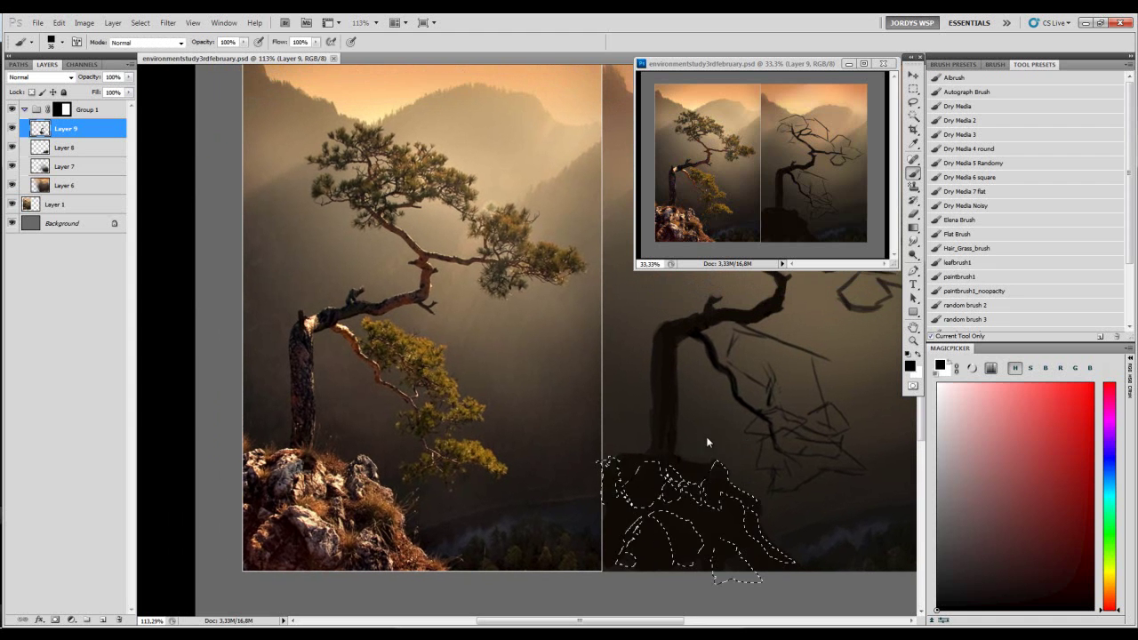
click(970, 462)
mouse_move(658, 498)
mouse_down()
mouse_move(683, 532)
mouse_move(656, 496)
mouse_move(688, 567)
mouse_up()
key(bracketleft)
key(bracketleft)
key(bracketleft)
key(bracketleft)
- Paint the upper left rock facet with greyish pink and blend it using tones sampled from the painted stone
mouse_move(636, 478)
mouse_down()
mouse_move(658, 498)
mouse_move(652, 471)
mouse_move(646, 489)
mouse_up()
alt+click(661, 508)
alt+click(656, 491)
key(bracketleft)
key(bracketleft)
key(bracketleft)
alt+click(656, 491)
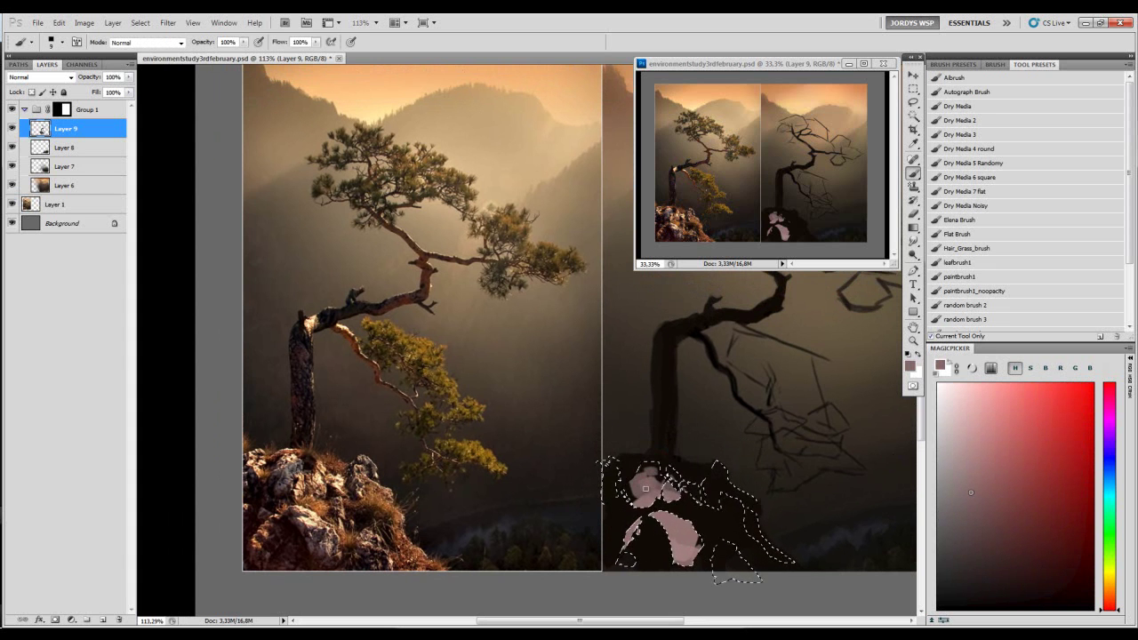
- Paint a cool bluish-grey highlight on the upper left facet and blend its edges with sampled tones
click(1110, 477)
click(960, 465)
key(bracketright)
key(bracketright)
key(bracketright)
key(bracketright)
mouse_move(636, 489)
mouse_down()
mouse_move(654, 485)
mouse_move(641, 480)
mouse_up()
alt+click(651, 482)
alt+click(651, 474)
key(bracketleft)
key(bracketleft)
key(bracketleft)
key(bracketleft)
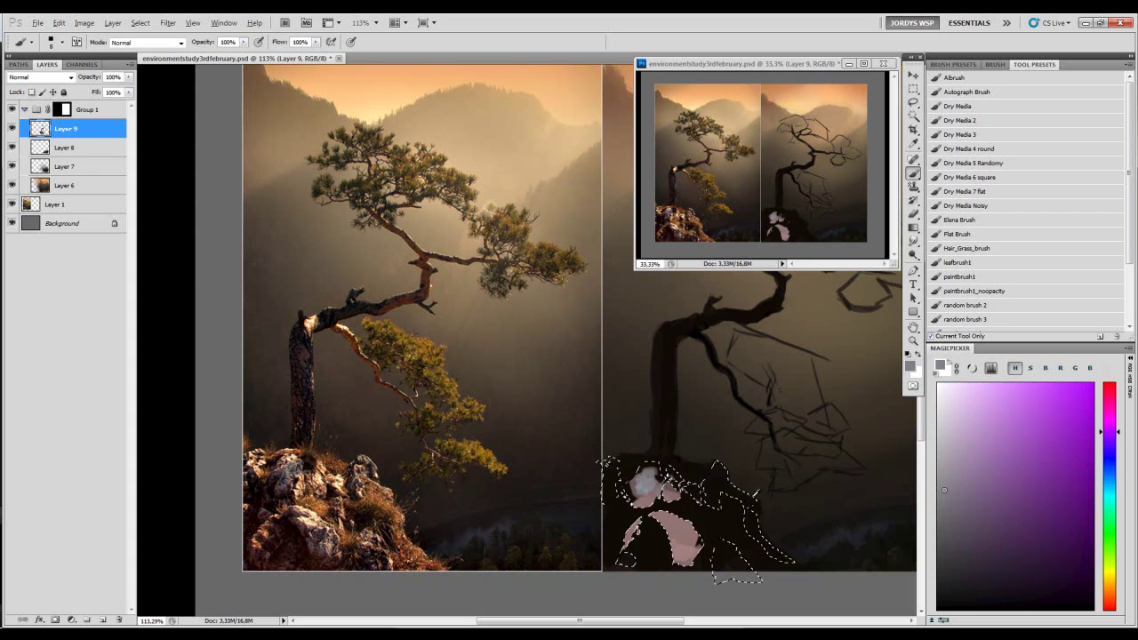
- Mix a light peach from an orange hue and paint the small facets in the rock's upper middle
click(1110, 582)
click(1000, 452)
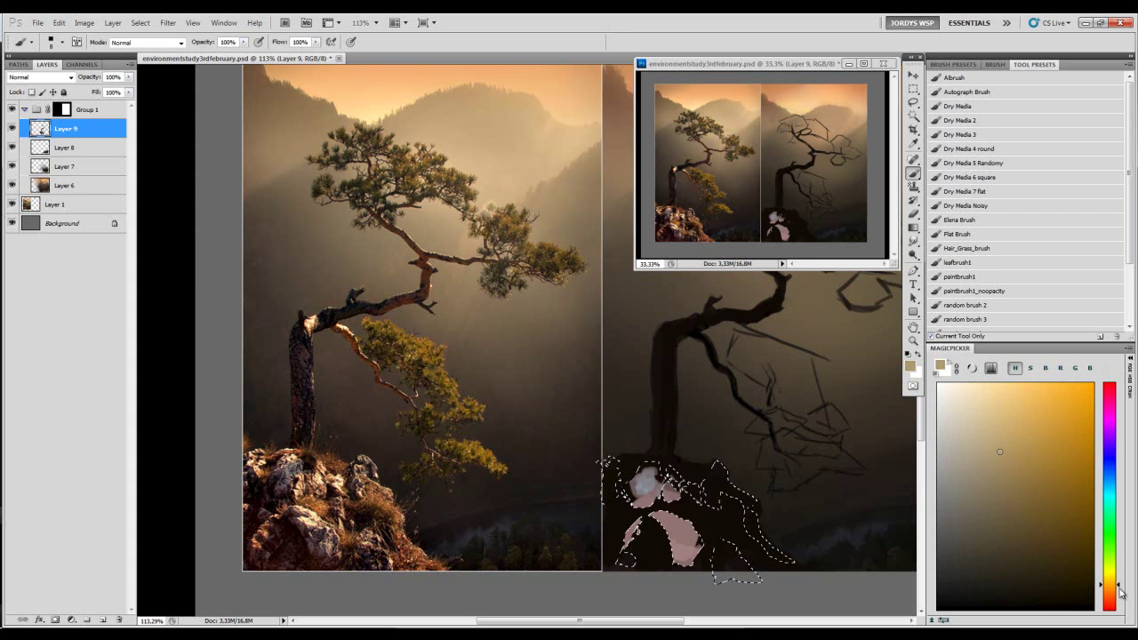
click(1113, 588)
click(998, 415)
mouse_move(686, 481)
mouse_down()
mouse_move(702, 502)
mouse_move(691, 489)
mouse_move(714, 484)
mouse_move(714, 473)
mouse_move(744, 490)
mouse_move(711, 457)
mouse_up()
- Paint the rock's right peak and the small facet beside it with muted brown and tan using a larger brush
key(bracketright)
key(bracketright)
key(bracketright)
key(bracketright)
click(1002, 518)
click(1022, 527)
drag(707, 488, 717, 506)
- Enlarge the rocks in the floating reference view to about 290% and shade the right peak with dark brown
click(984, 556)
key(bracketleft)
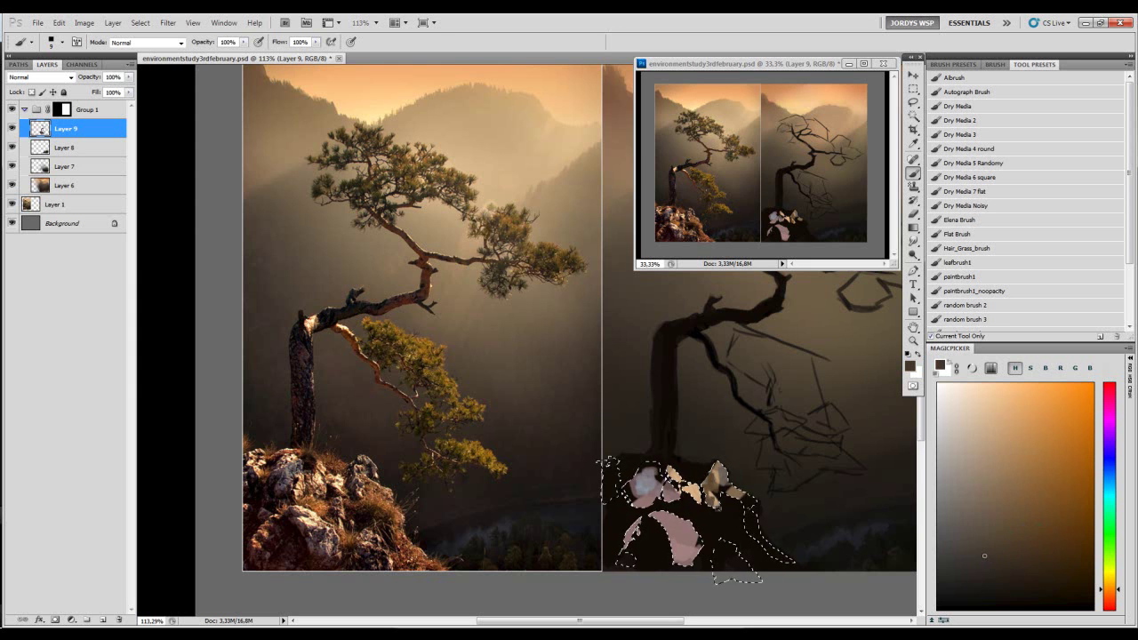
key(z)
click(689, 229)
drag(682, 233, 749, 256)
mouse_move(791, 178)
mouse_down()
mouse_move(867, 174)
mouse_move(813, 200)
mouse_move(837, 189)
mouse_up()
click(763, 428)
key(b)
key([)
drag(716, 469, 713, 494)
- Add brown and warm tan tones to the small facet beside the rock's right peak
click(990, 578)
click(1018, 554)
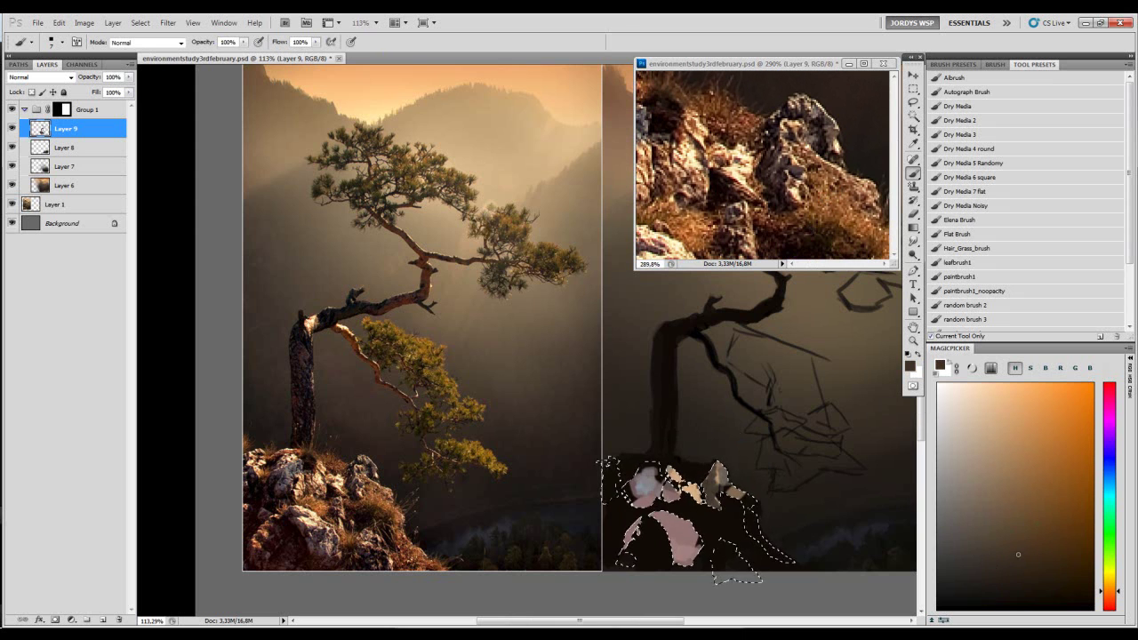
click(1014, 482)
click(1033, 445)
key(])
drag(730, 489, 742, 495)
- Repaint the upper left rock with sampled browns, greys and warm tan accents
mouse_move(700, 458)
mouse_down()
mouse_move(806, 423)
mouse_move(780, 462)
mouse_move(761, 441)
mouse_move(762, 458)
mouse_up()
alt+click(748, 455)
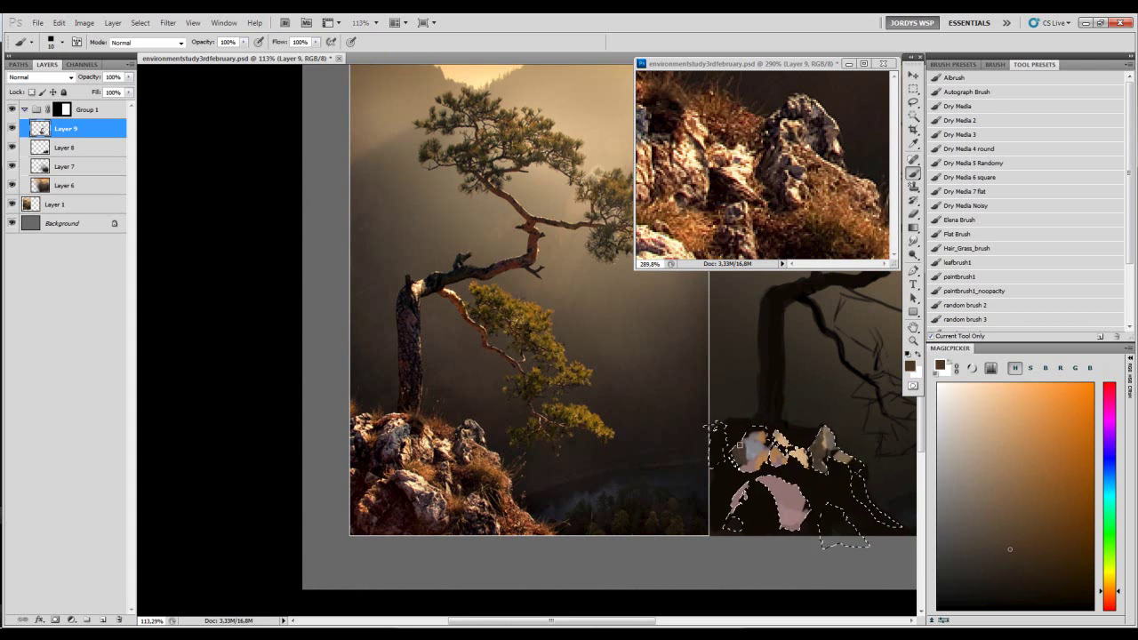
alt+click(748, 446)
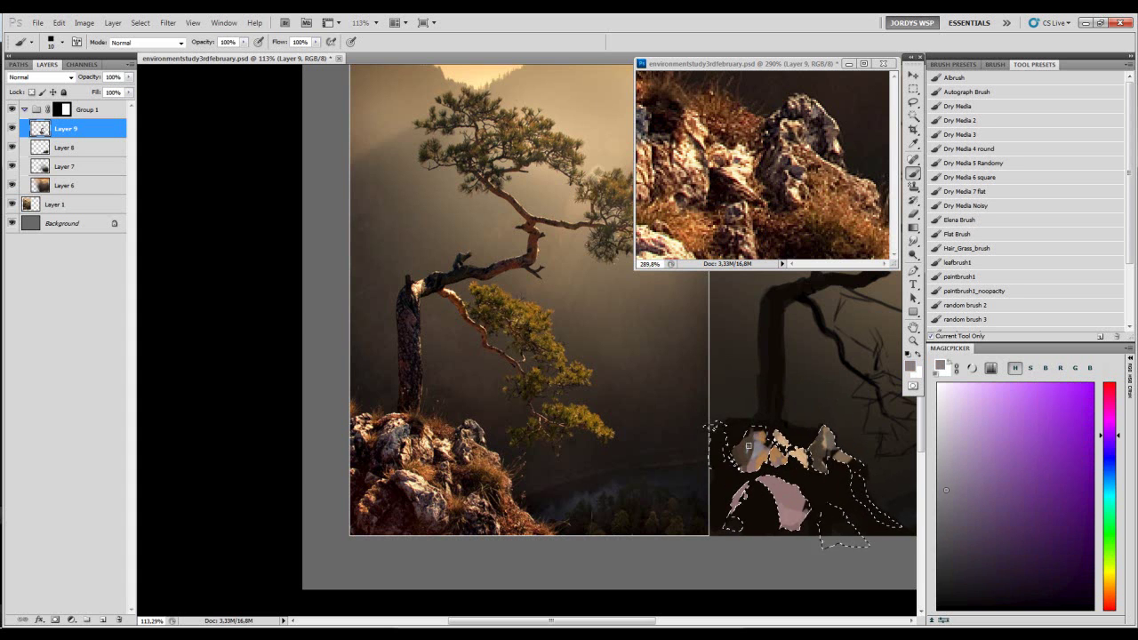
alt+click(749, 438)
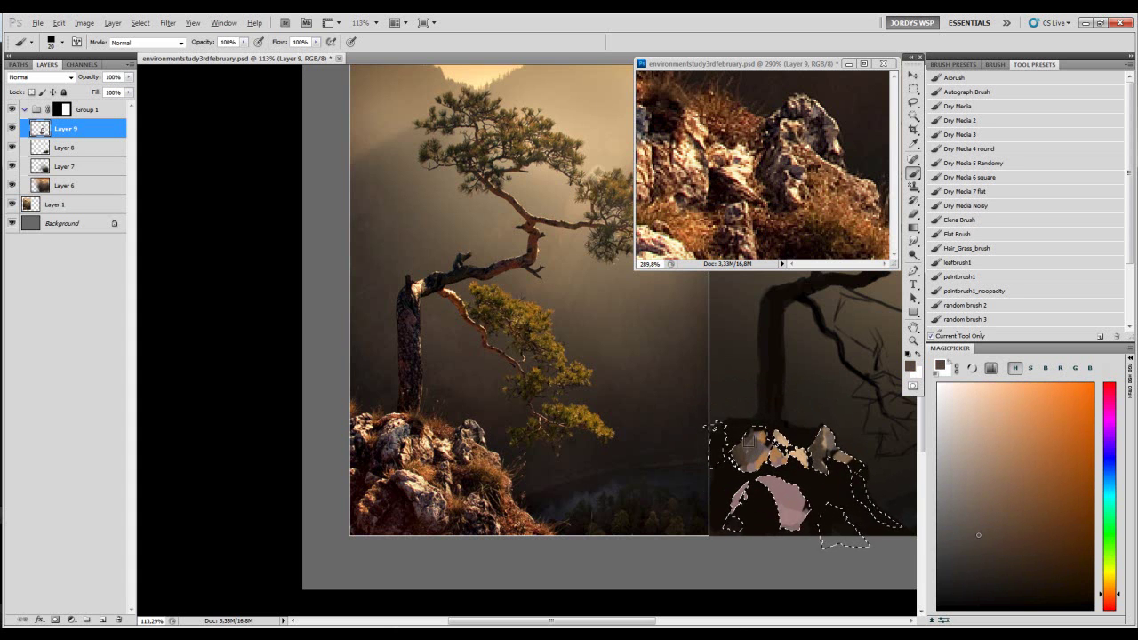
alt+click(747, 449)
alt+click(759, 452)
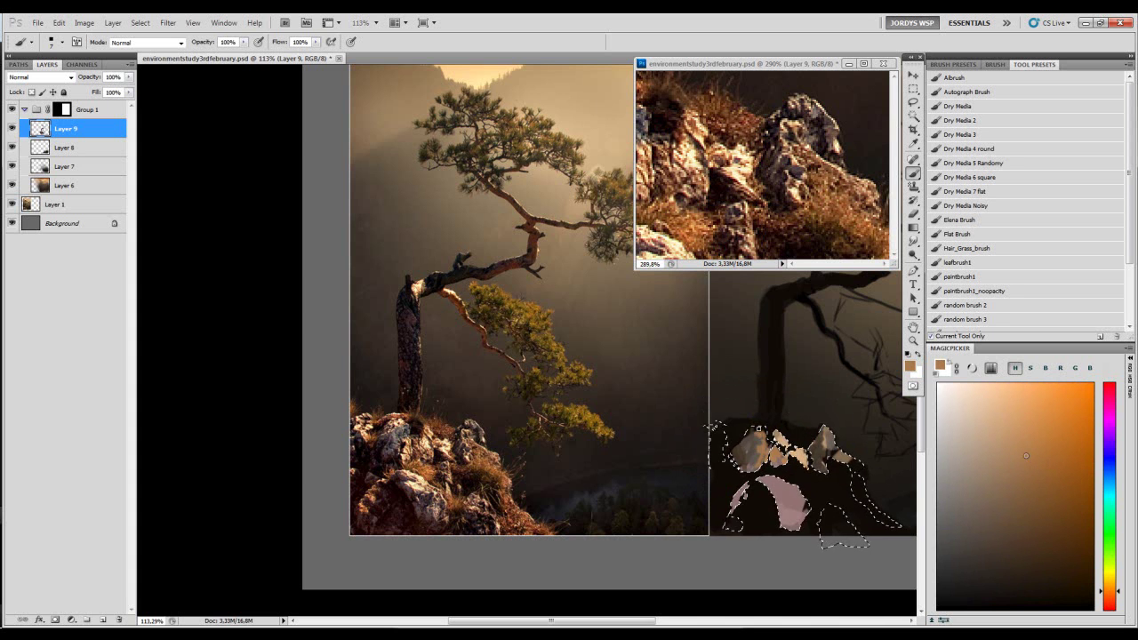
- Paint warm tan along the large lower facet's upper edge and darken it with sampled brown
drag(711, 426, 638, 418)
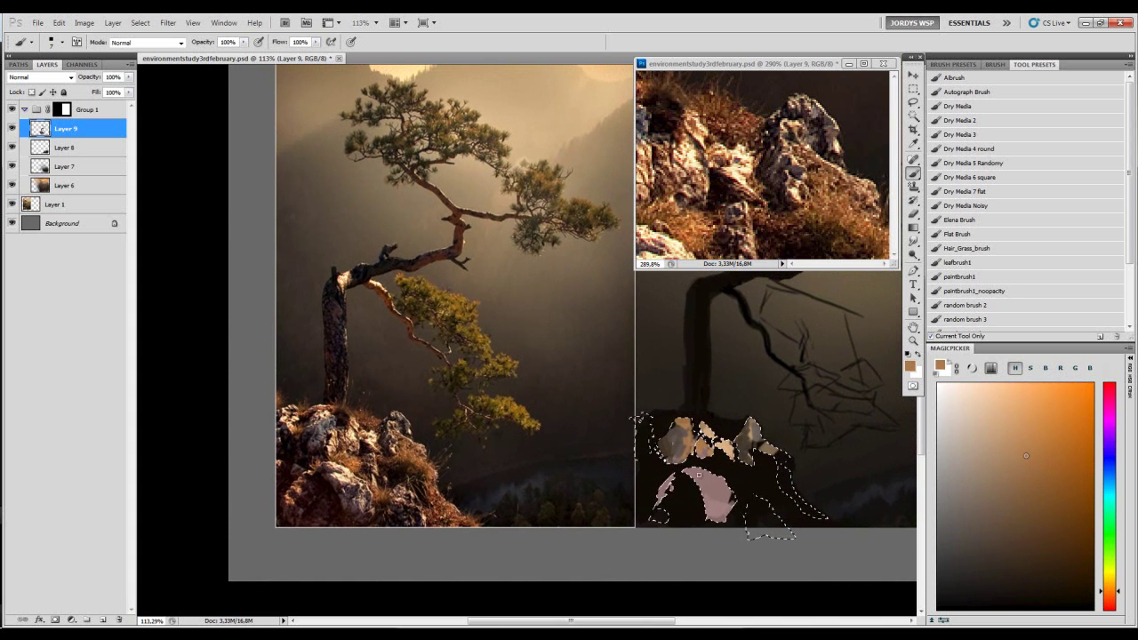
drag(700, 475, 708, 481)
alt+click(745, 457)
key(bracketright)
key(bracketright)
key(bracketright)
alt+click(699, 489)
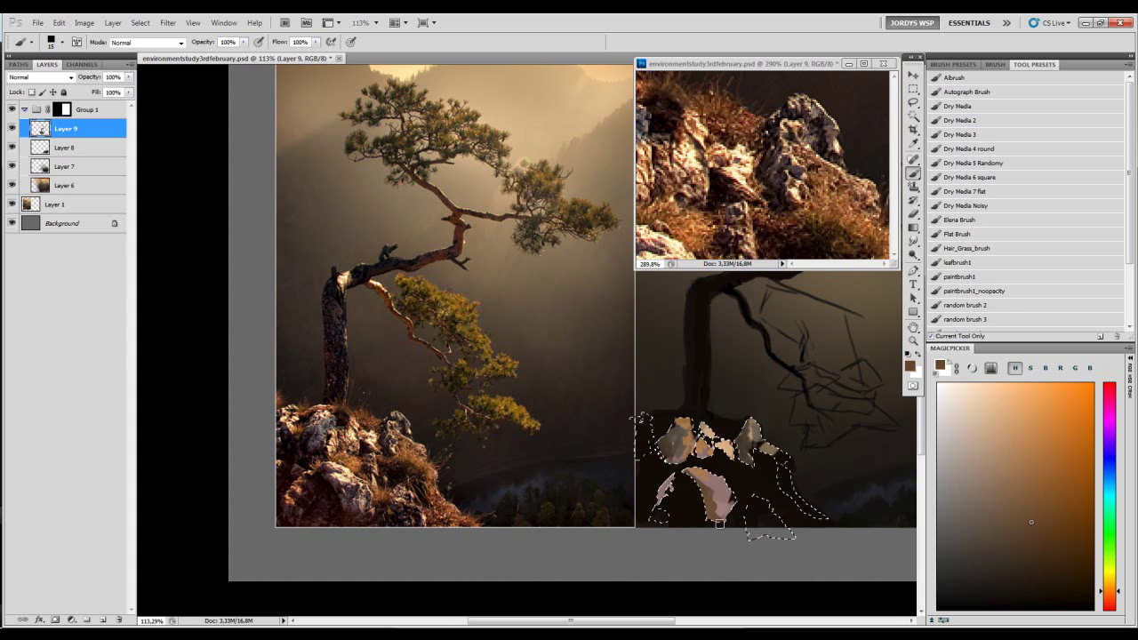
- Enlarge the rock in the floating reference view to about 831% and add reddish browns to the large lower facet
key(z)
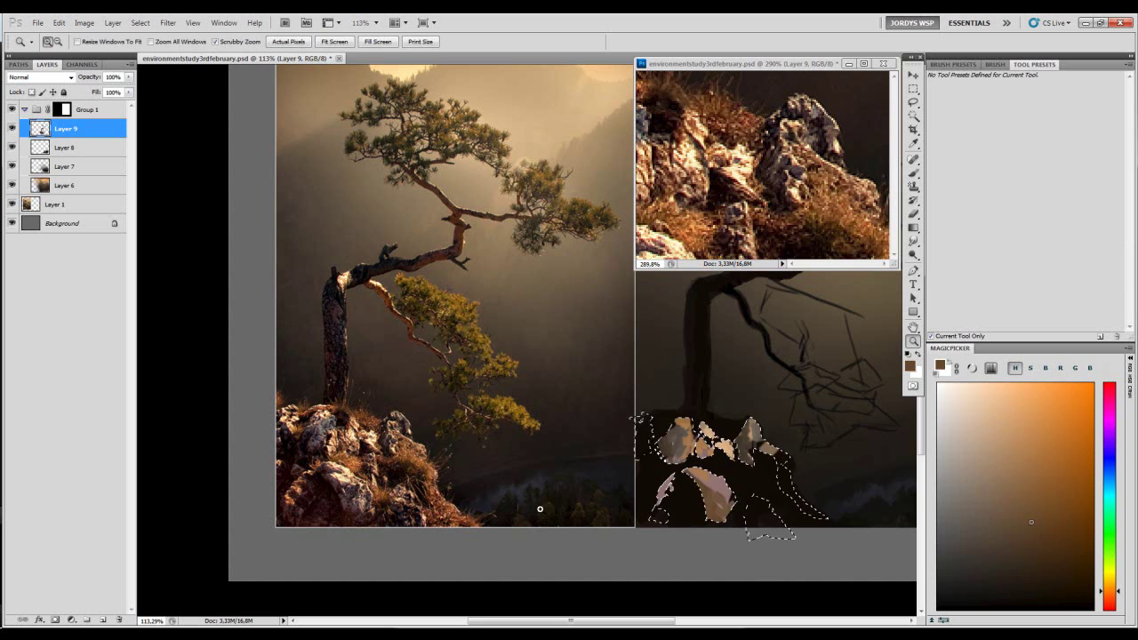
mouse_move(734, 200)
mouse_down()
mouse_move(844, 199)
mouse_move(767, 197)
mouse_move(830, 199)
mouse_move(783, 198)
mouse_move(802, 198)
mouse_move(776, 214)
mouse_up()
click(782, 355)
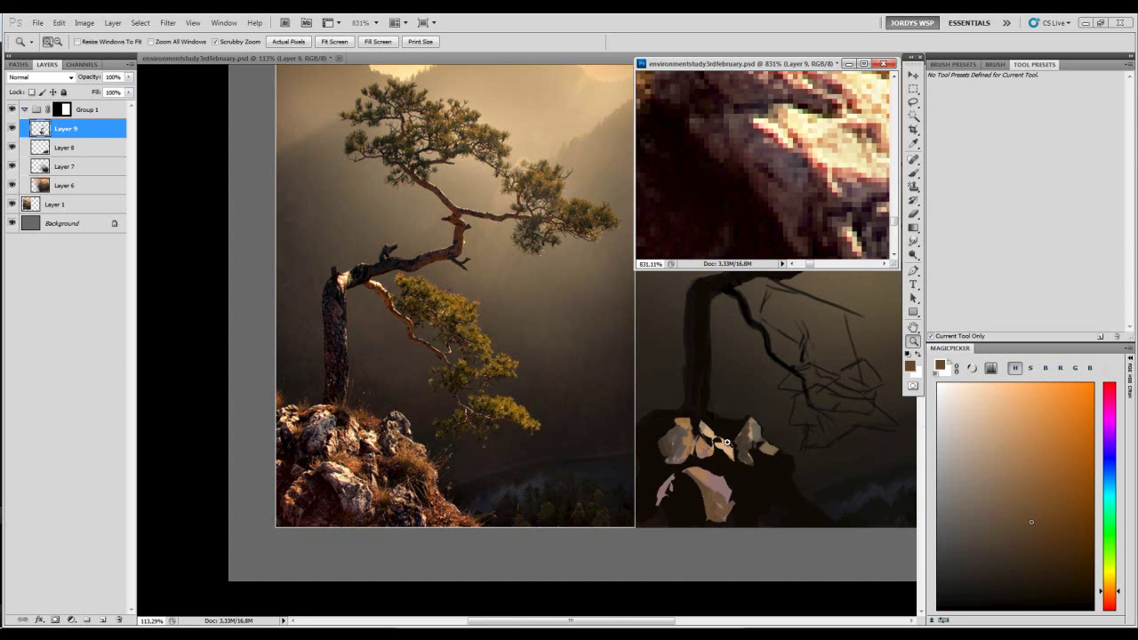
key(b)
mouse_move(1040, 504)
mouse_down()
mouse_move(1043, 488)
mouse_move(1018, 531)
mouse_up()
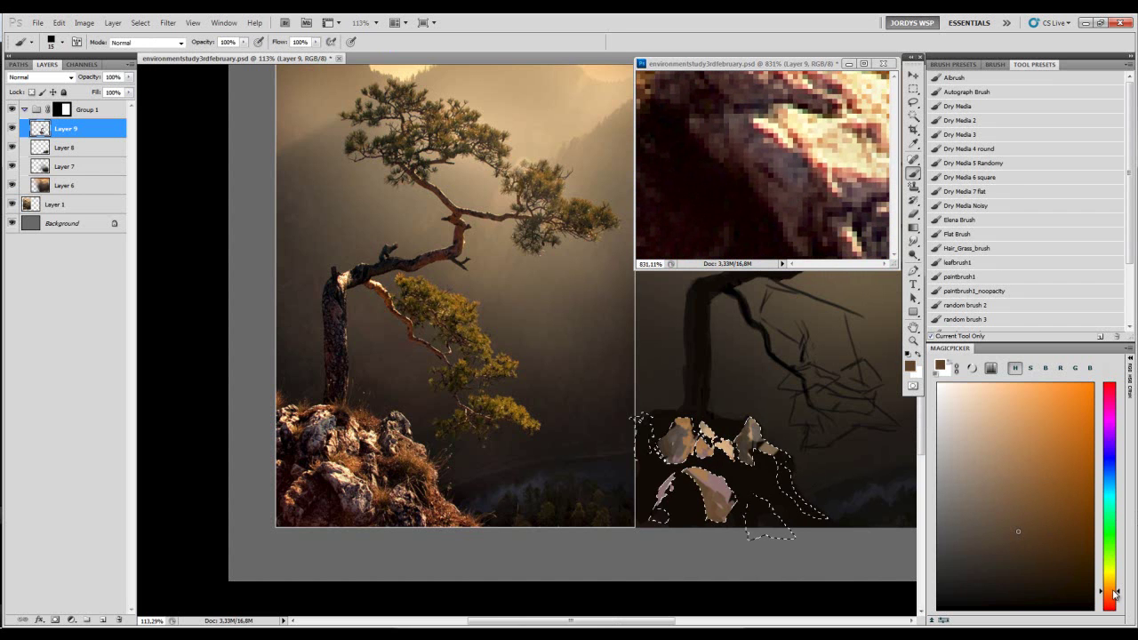
click(1111, 597)
click(1029, 505)
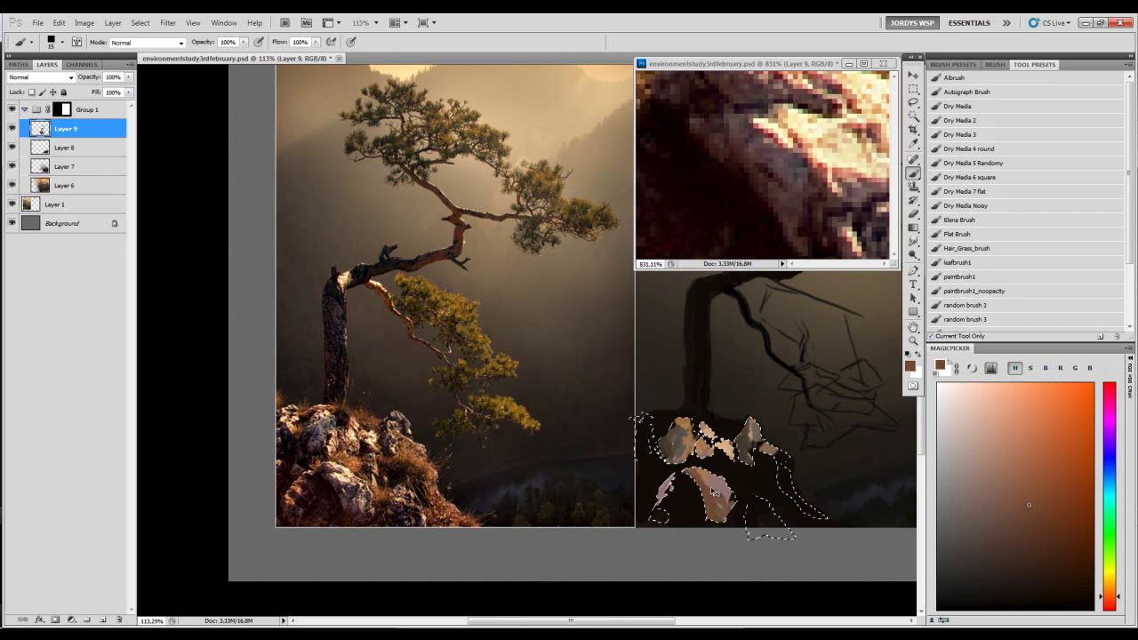
click(1021, 546)
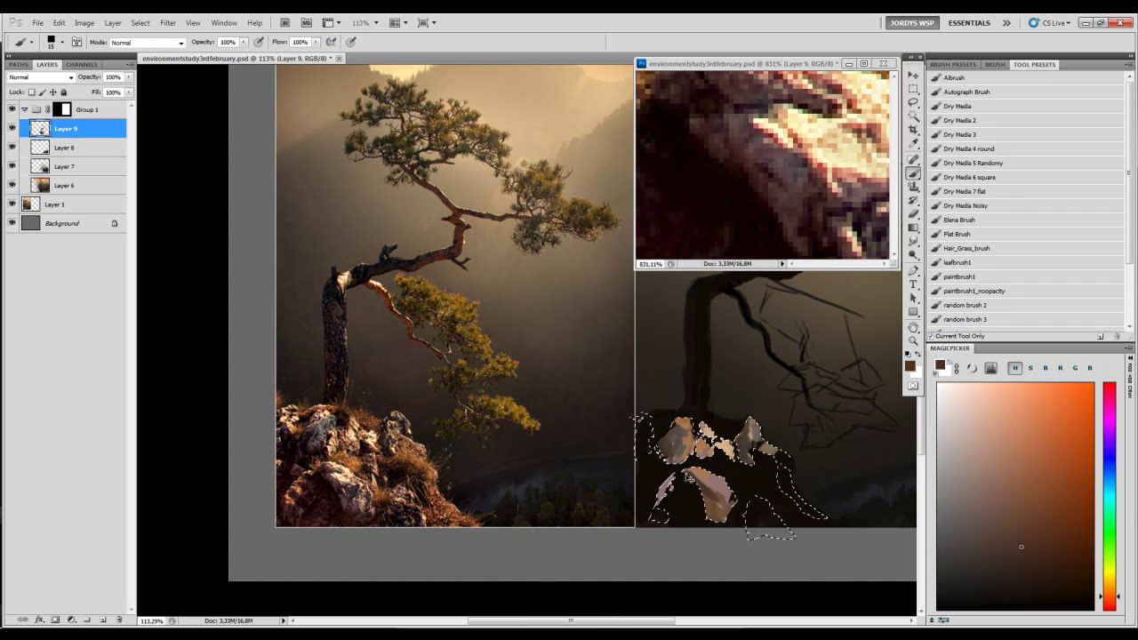
- Add light tan highlights to the large lower facet and blend them with brown tones sampled from it
alt+click(714, 483)
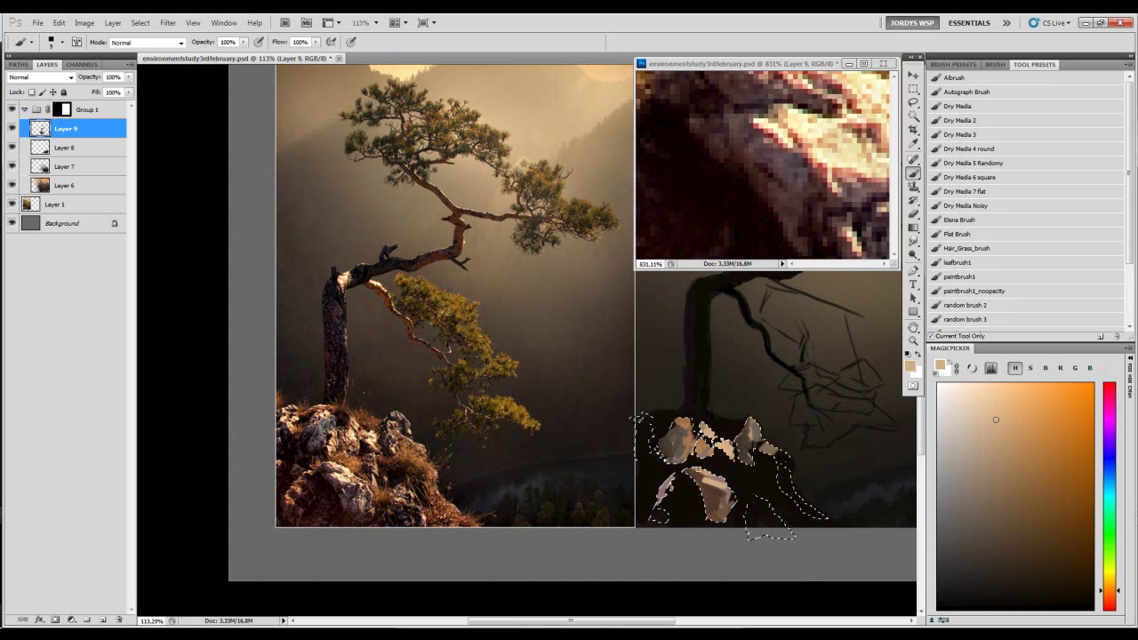
alt+click(724, 502)
alt+click(722, 496)
alt+click(716, 495)
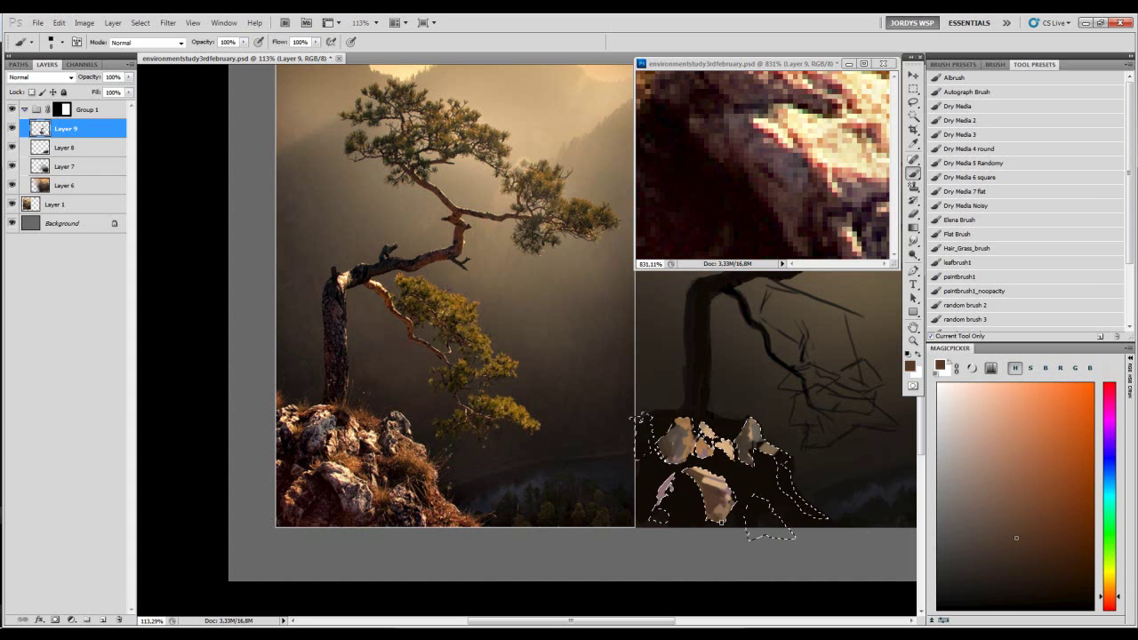
- Paint muted greyish purple shadows on the large lower facet and the base of the upper left rock
alt+click(677, 441)
click(955, 503)
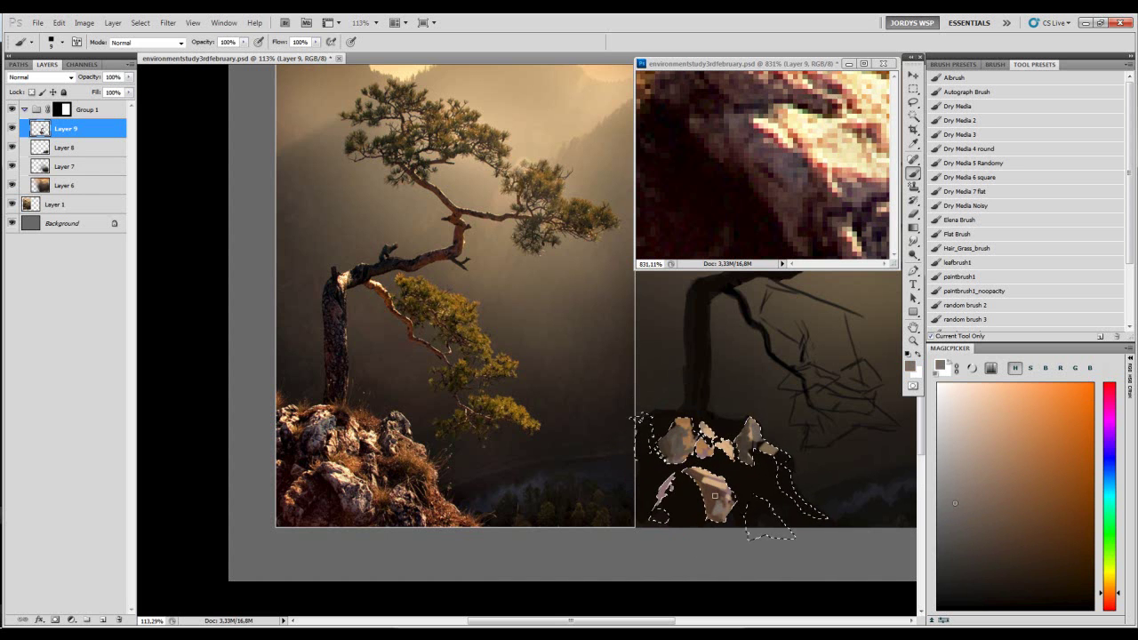
drag(1110, 421, 1110, 397)
click(960, 537)
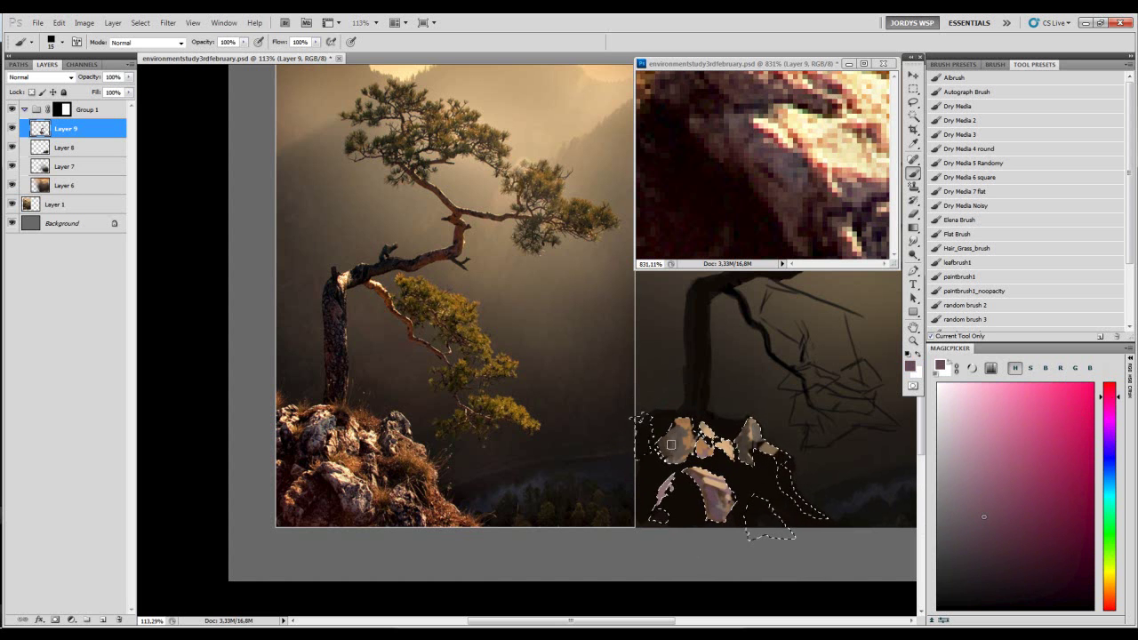
click(1000, 531)
- Refine the right peak and its neighbouring facet with sampled grey-brown and dark tones, then restore the default black
drag(742, 428, 735, 429)
key(bracketleft)
key(bracketleft)
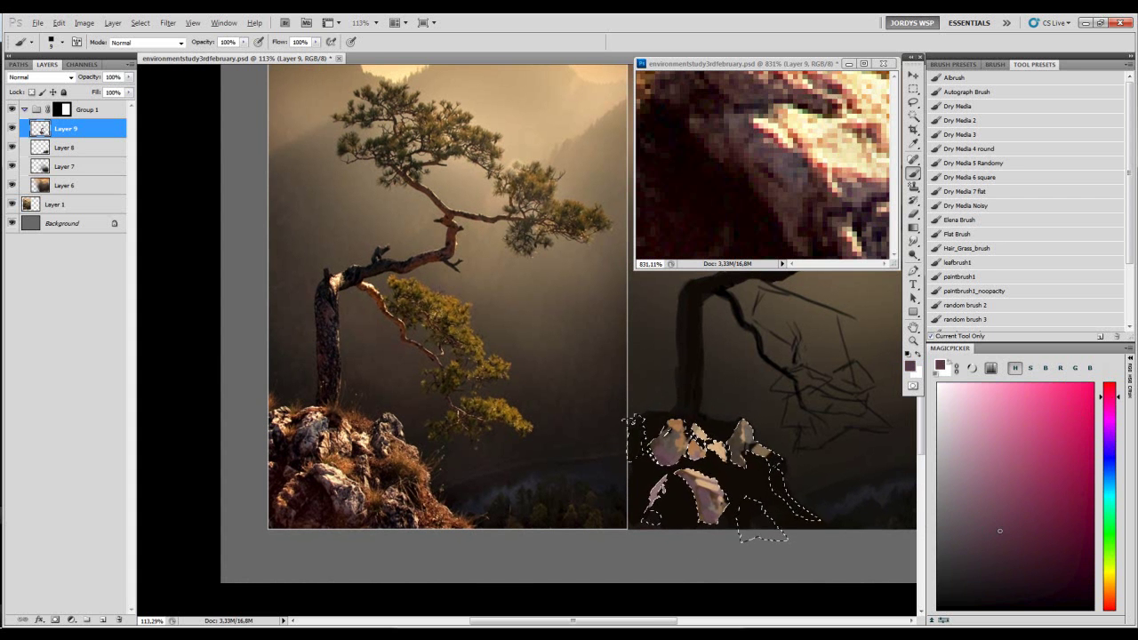
alt+click(737, 450)
alt+click(809, 483)
click(1015, 561)
alt+click(755, 450)
key(d)
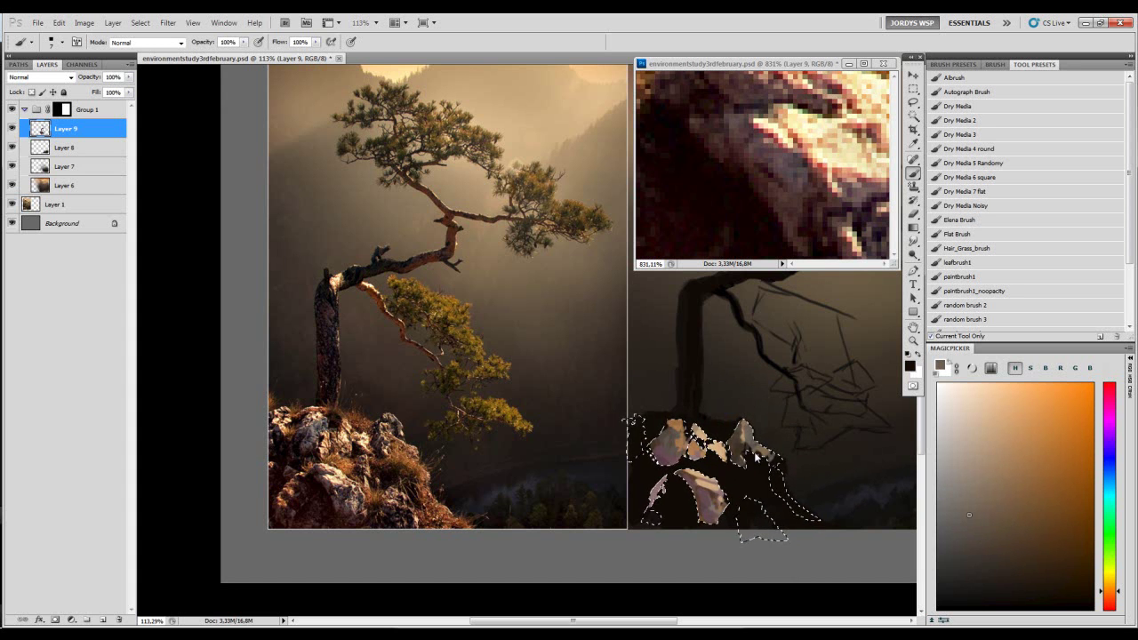
- Paint the facet at the rock's left edge and refine the upper left rock's highlights with sampled tan tones
alt+click(633, 422)
key(d)
alt+click(633, 422)
alt+click(674, 429)
alt+click(676, 427)
alt+click(676, 426)
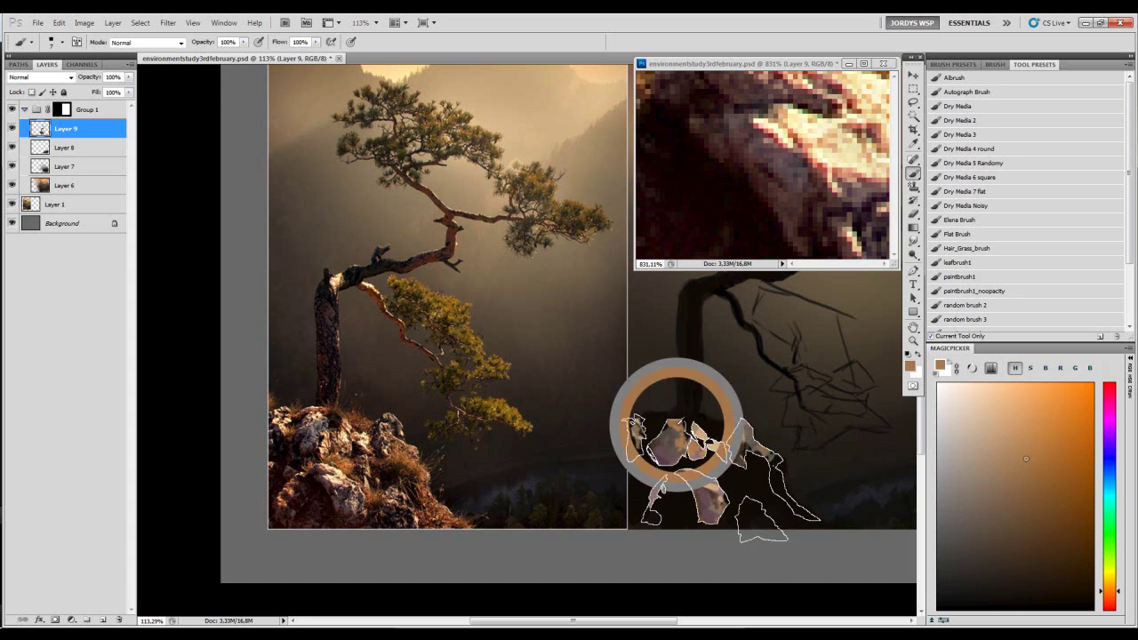
alt+click(674, 430)
alt+click(635, 419)
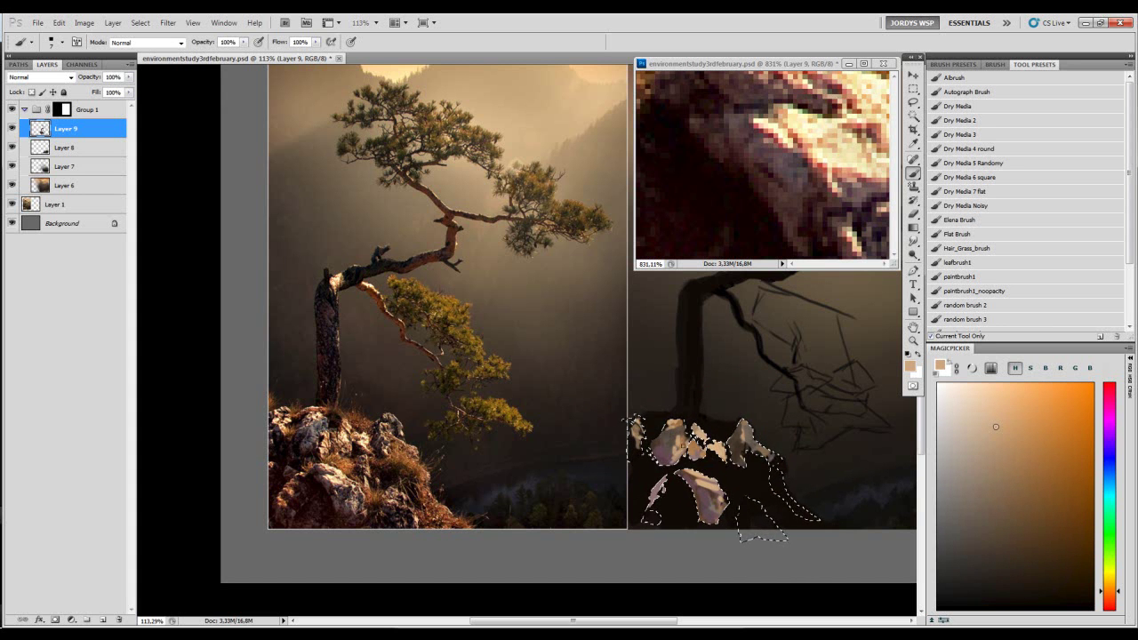
- Enlarge the main view to about 147% and invert the selection to cover the areas between the painted facets
key(ctrl+d)
key(z)
mouse_move(715, 444)
mouse_down()
mouse_move(635, 484)
mouse_move(724, 457)
mouse_up()
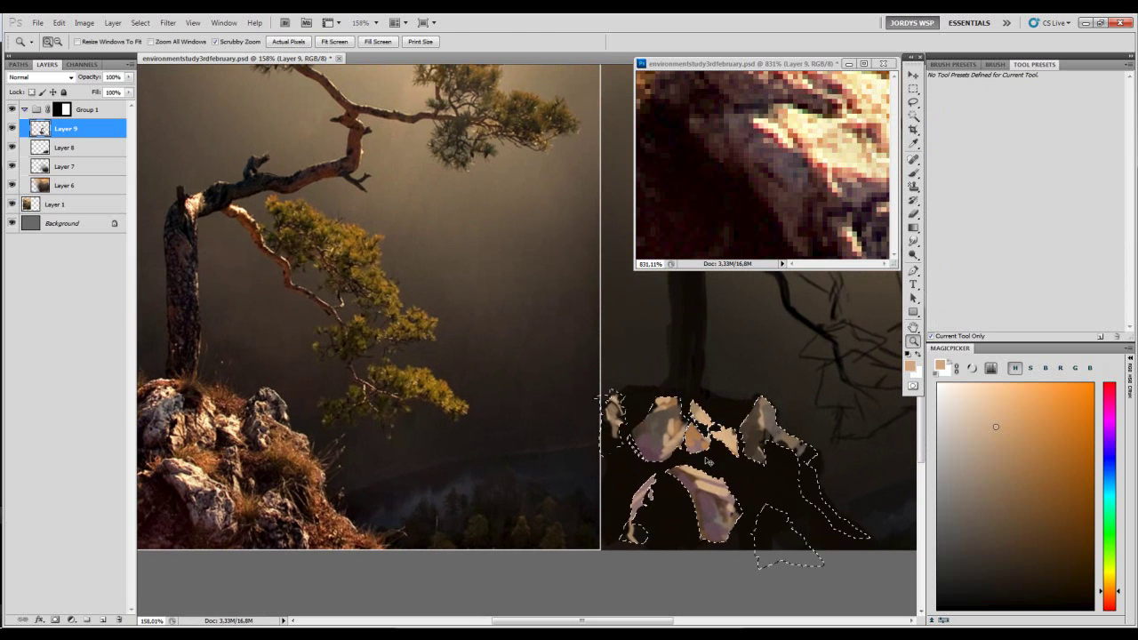
mouse_move(688, 391)
mouse_down()
mouse_move(644, 400)
mouse_move(711, 438)
mouse_up()
key(b)
key(z)
key(b)
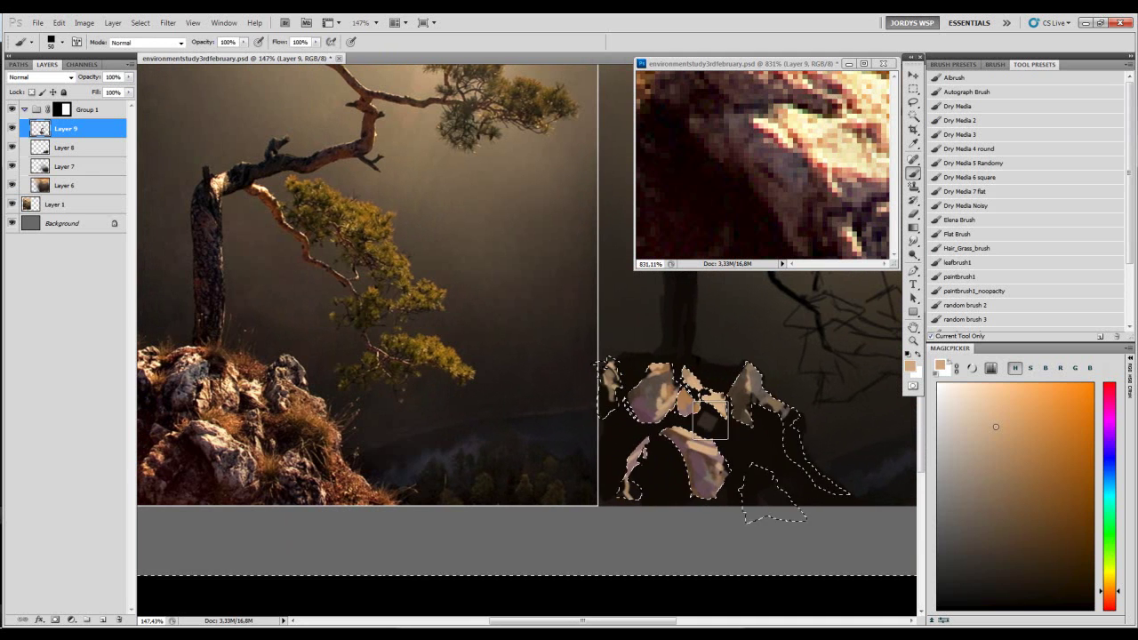
- Paint the rock's right slope with warm dark brown around the selected facets, then deselect
key(d)
alt+click(740, 495)
drag(960, 527, 1042, 529)
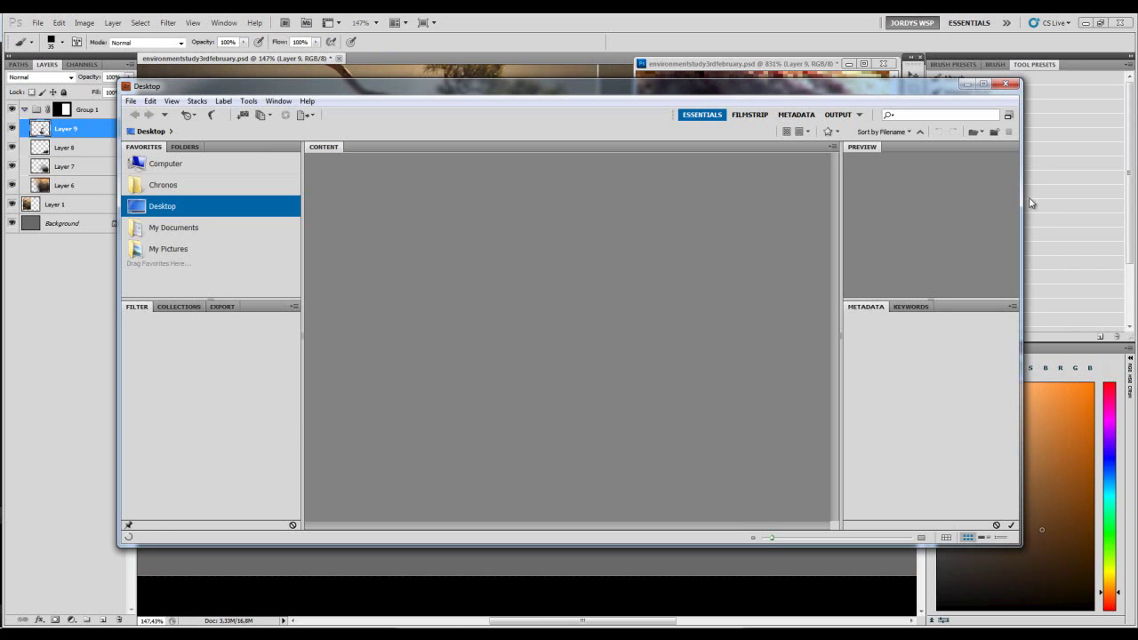
click(1031, 203)
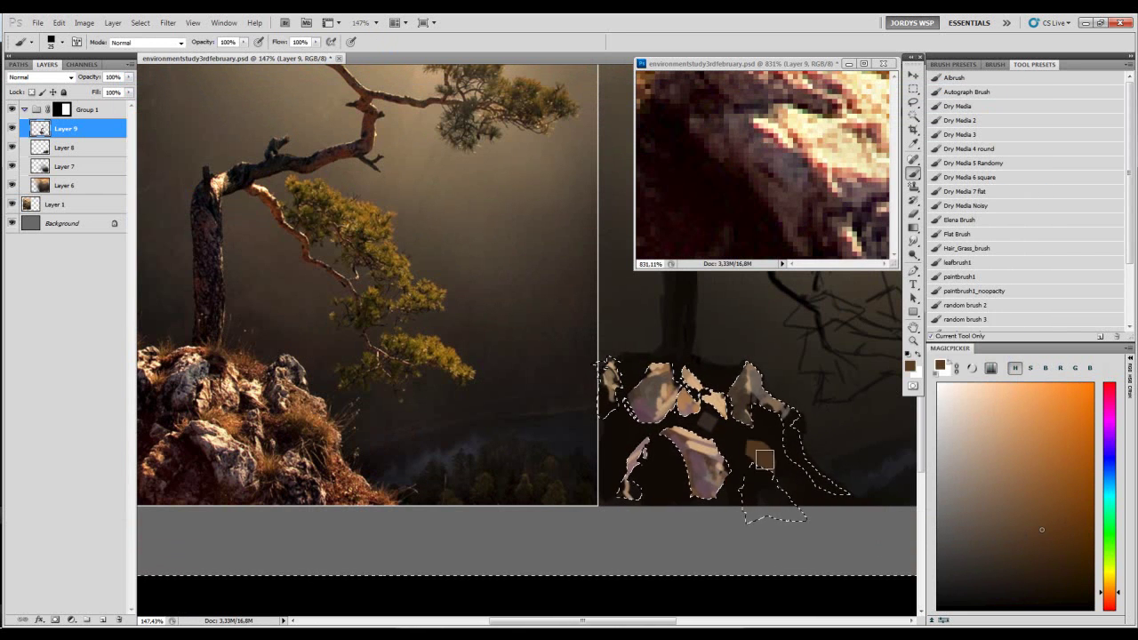
key(bracketleft)
key(bracketleft)
key(bracketright)
key(bracketright)
mouse_move(755, 415)
mouse_down()
mouse_move(805, 462)
mouse_move(830, 510)
mouse_move(806, 498)
mouse_move(853, 484)
mouse_up()
key(ctrl+d)
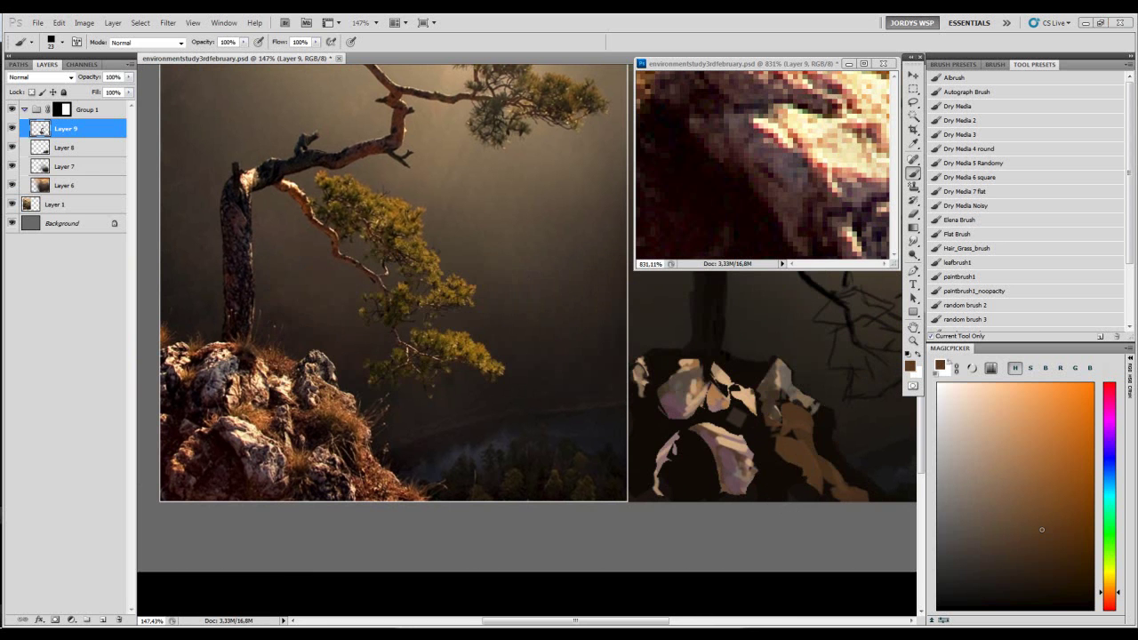
- Restore the previous selection around the painted rocks and fill the shadowed ground on the left with dark reddish-brown
key(ctrl+shift+d)
click(1045, 565)
click(1111, 601)
click(1053, 554)
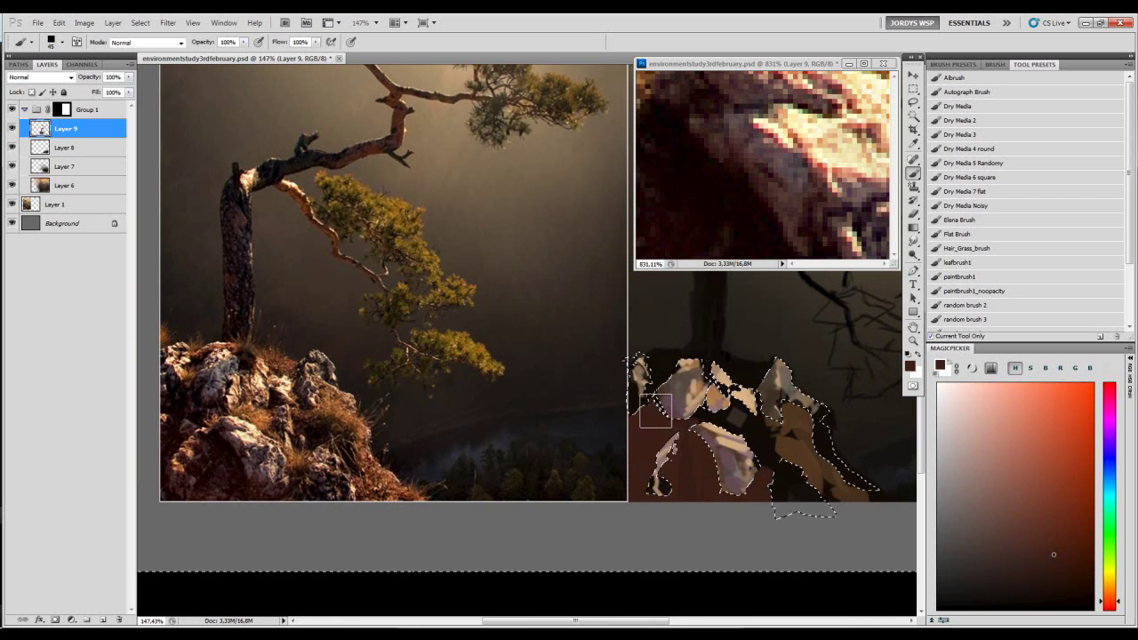
- Paint ochre-brown grass along the crest of the mound, behind the upper rocks of the study
click(1042, 526)
click(1110, 587)
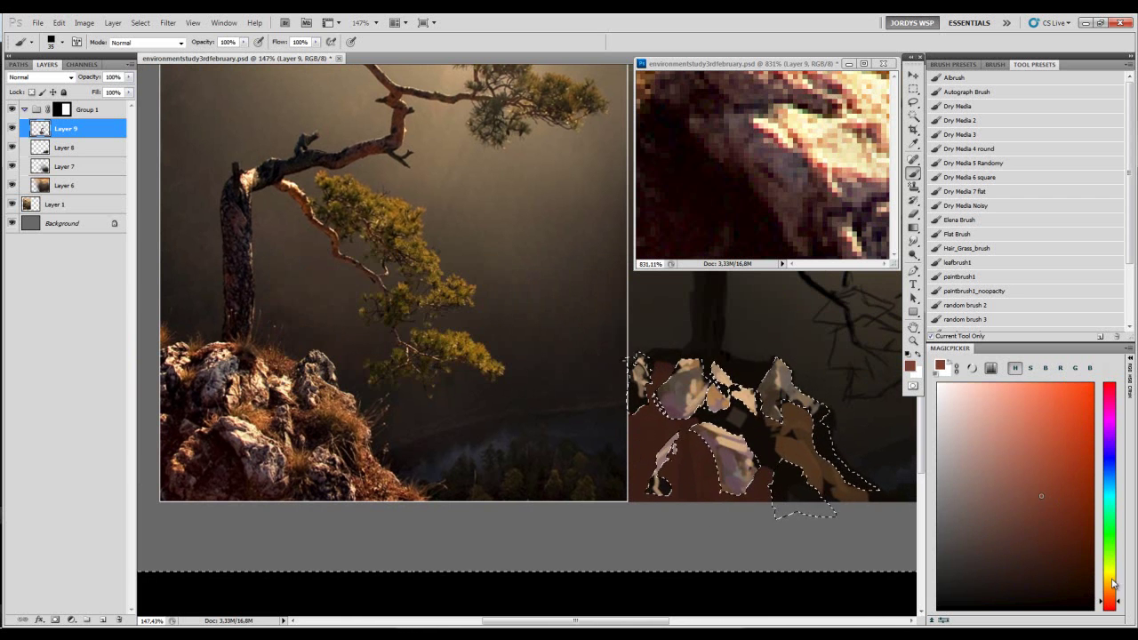
click(1041, 496)
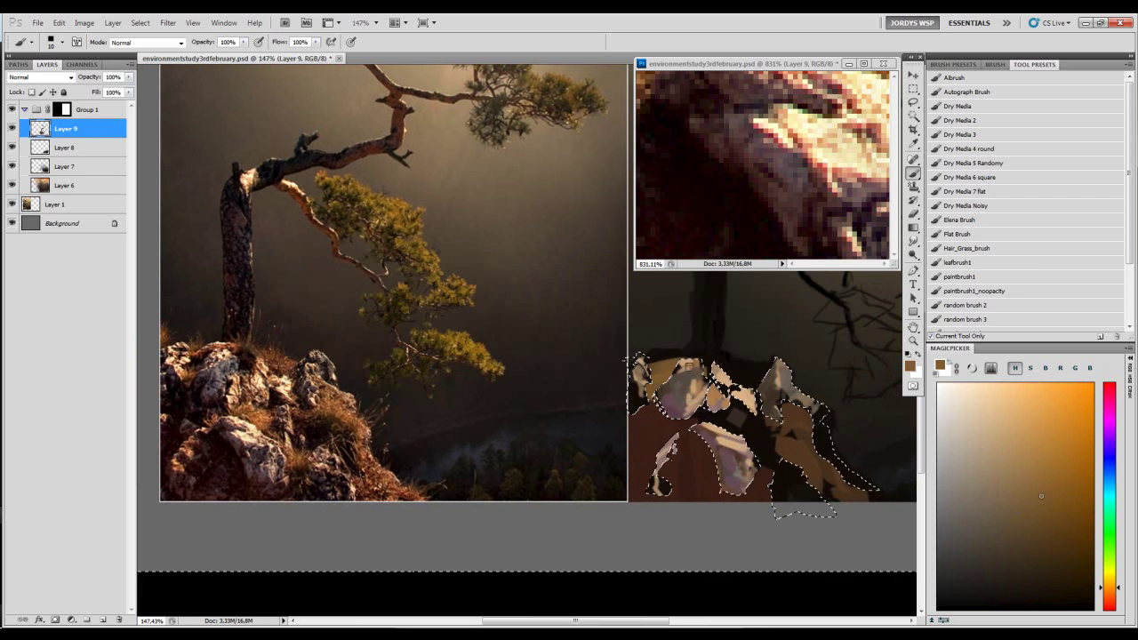
drag(665, 355, 716, 358)
drag(1041, 496, 1055, 509)
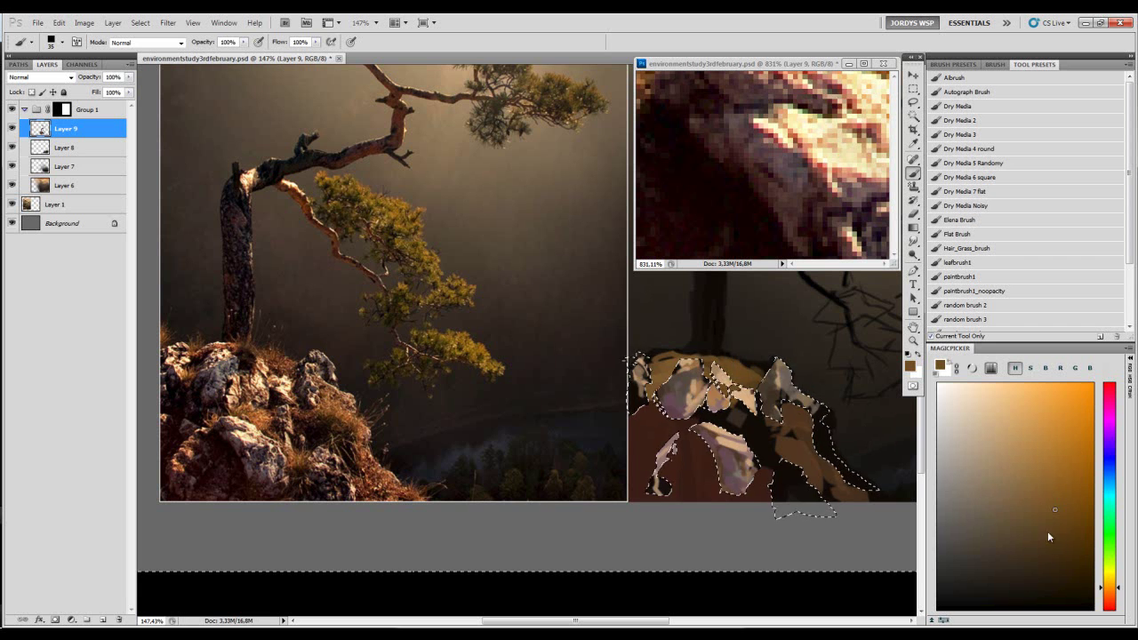
- Paint reddish-brown patches on the crest between the central rocks and the grey pointed rock
click(1111, 598)
click(1046, 487)
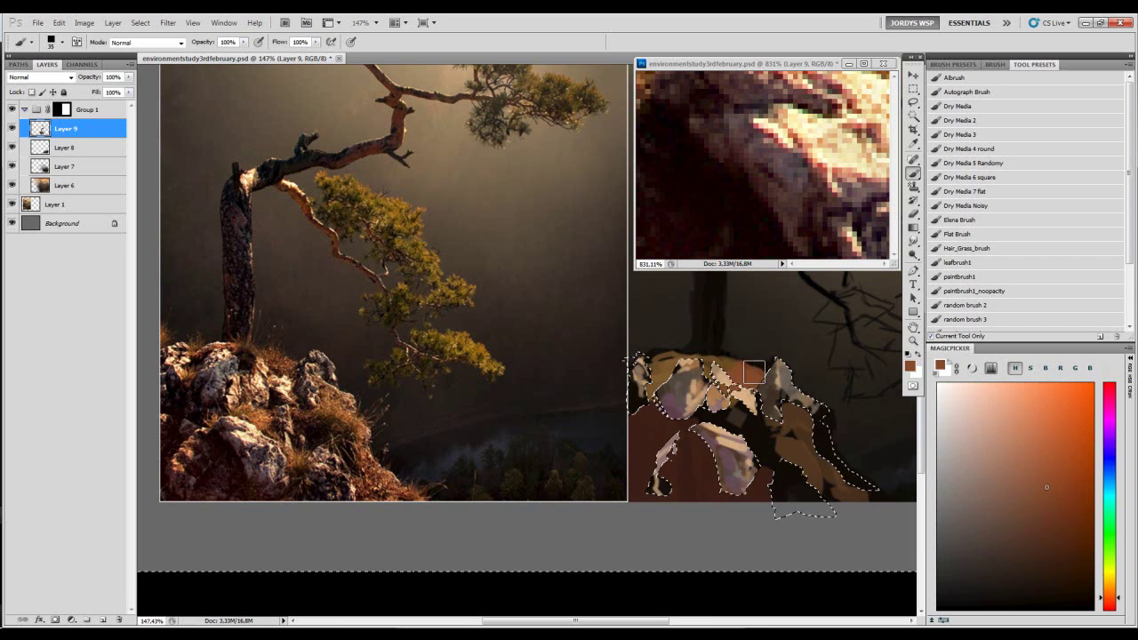
alt+click(825, 389)
click(1028, 534)
alt+click(748, 373)
click(1034, 526)
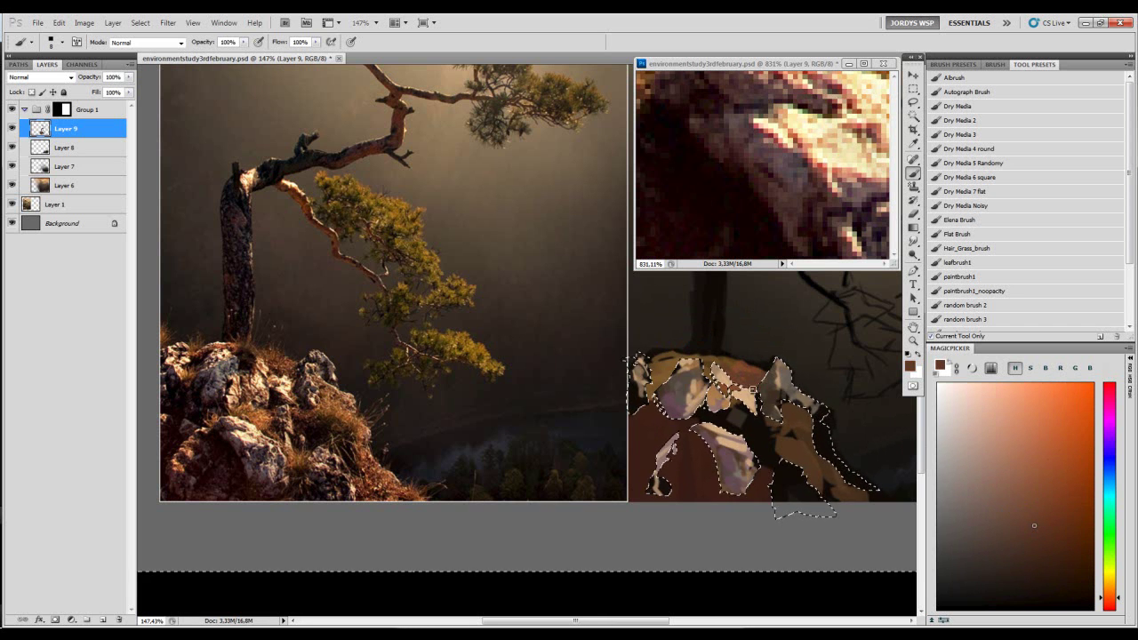
- Fill the gap between the central rocks and the arched rock with sampled ochre-browns
alt+click(731, 426)
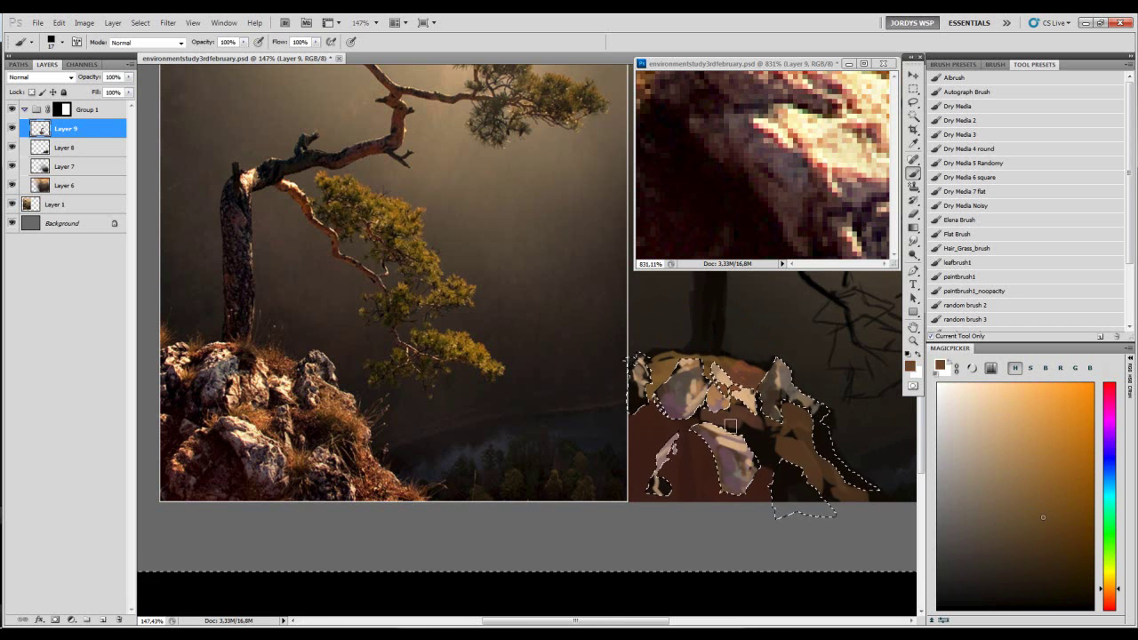
alt+click(810, 421)
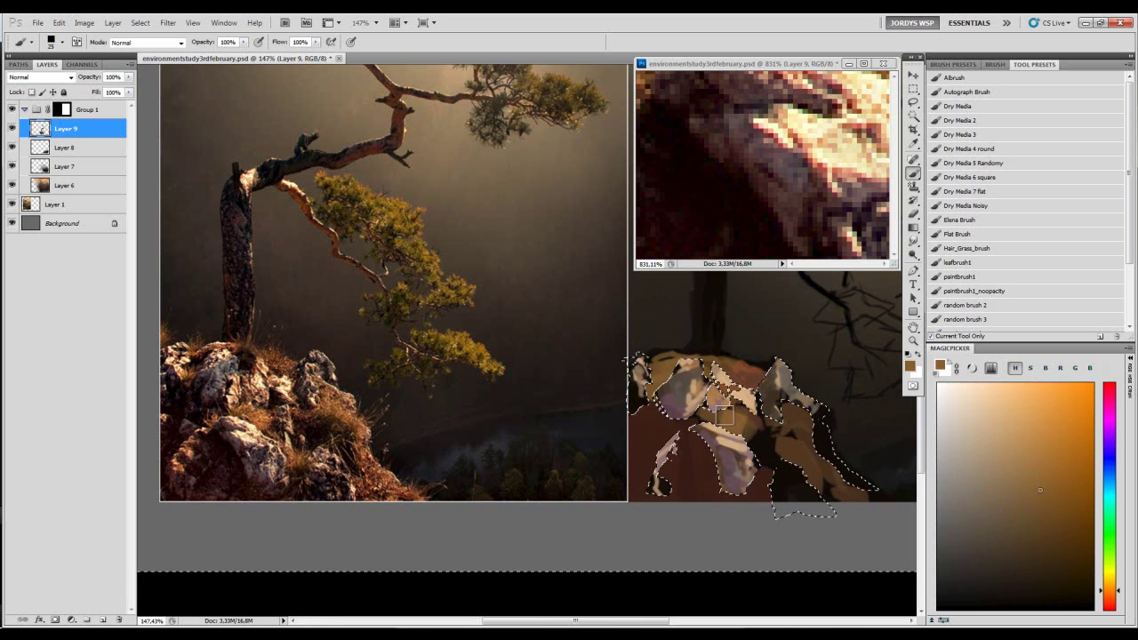
alt+click(787, 416)
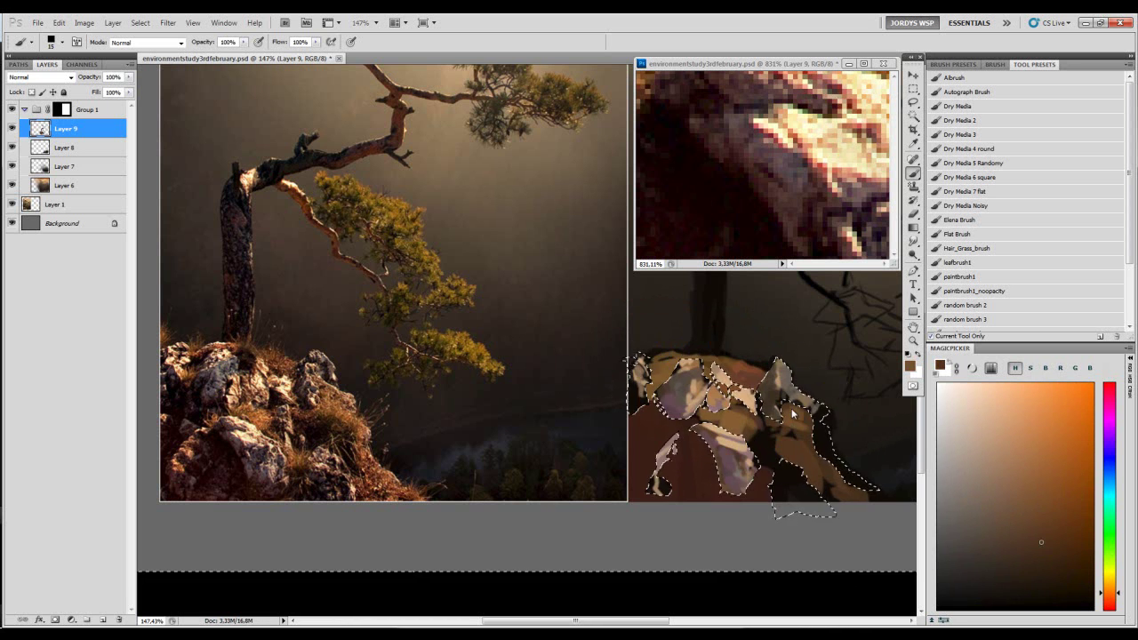
- Rework the right slope of the mound with sampled browns, and clear the selection
alt+click(835, 469)
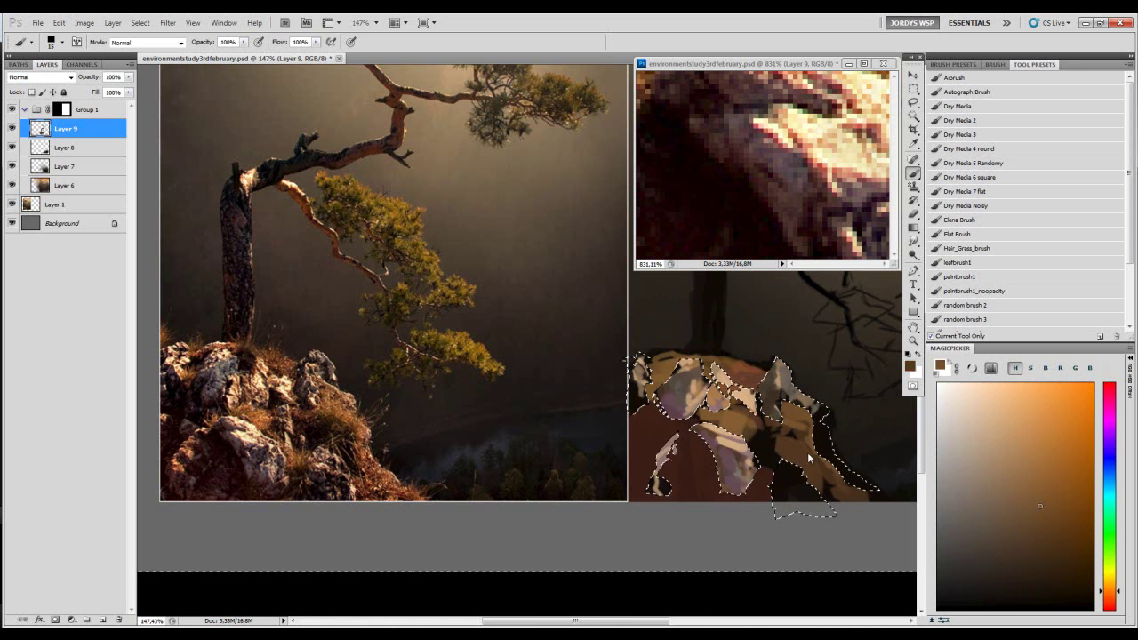
drag(861, 432, 815, 421)
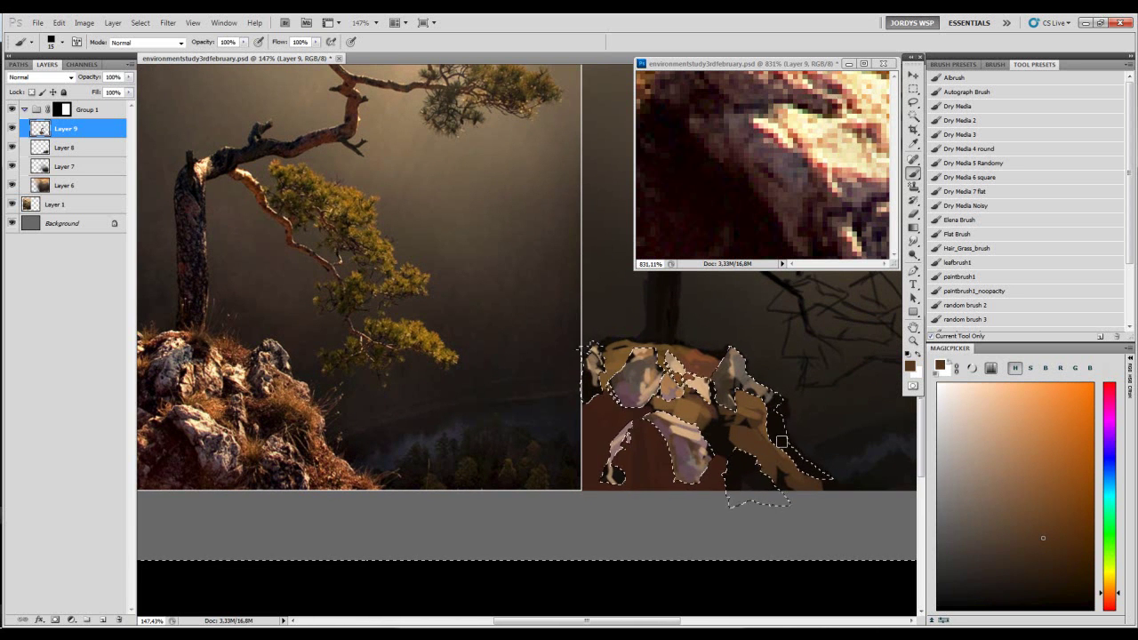
alt+click(774, 411)
key(l)
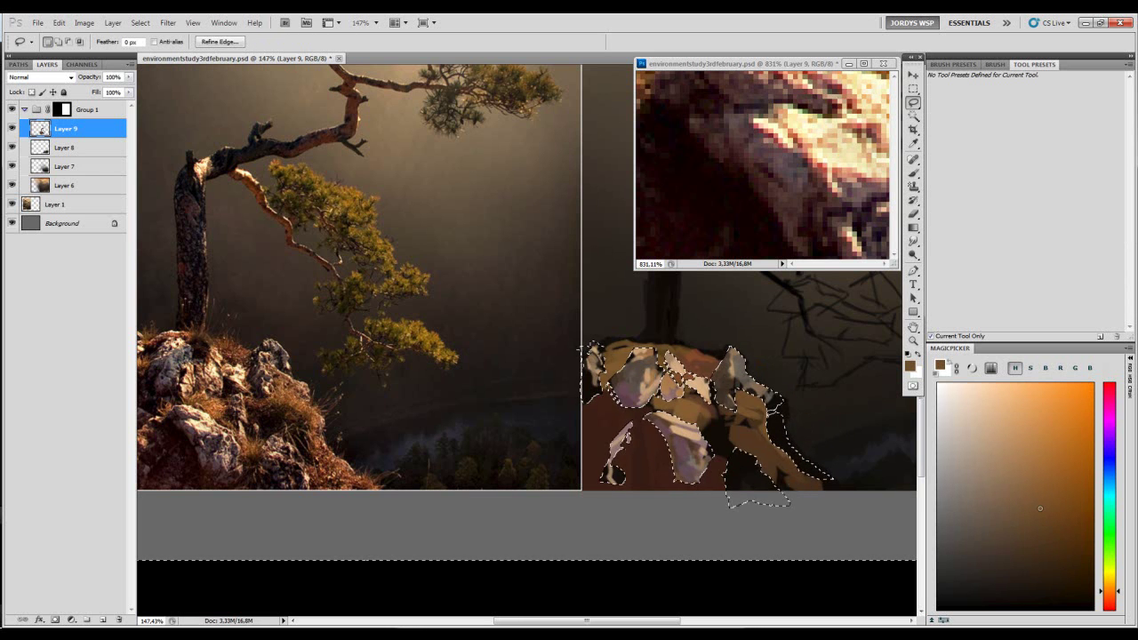
key(ctrl+d)
drag(741, 419, 780, 429)
key(b)
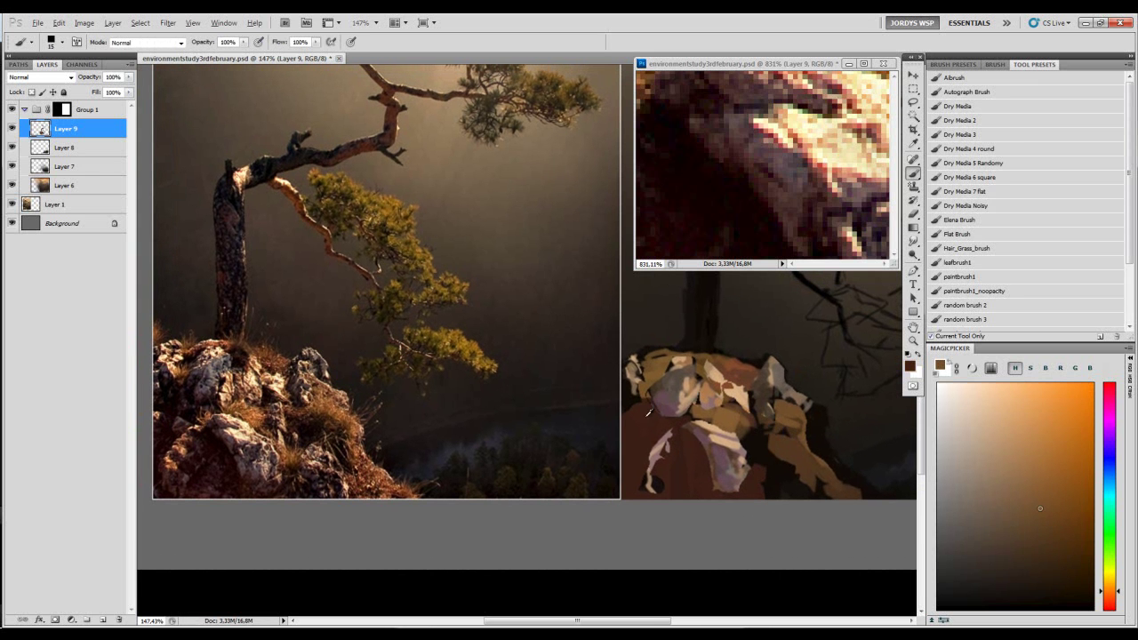
- Tint the reddish ground on the left with dark purple and add sampled grey-mauve inside the arched rock
alt+click(636, 405)
drag(1047, 563, 1020, 575)
click(1119, 394)
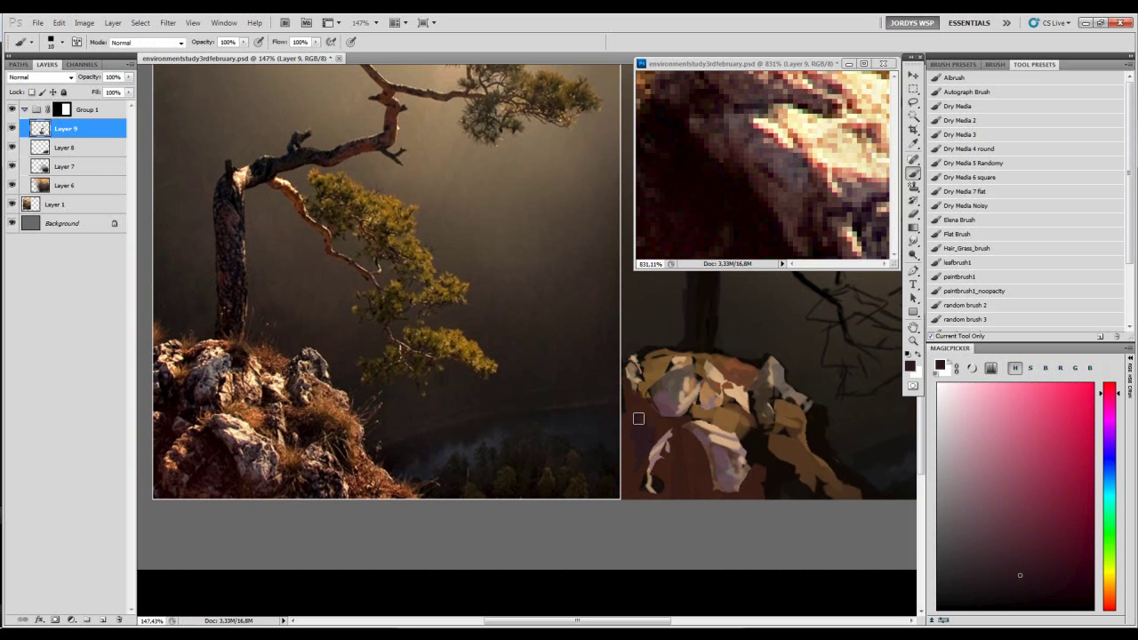
alt+click(686, 431)
drag(683, 428, 709, 470)
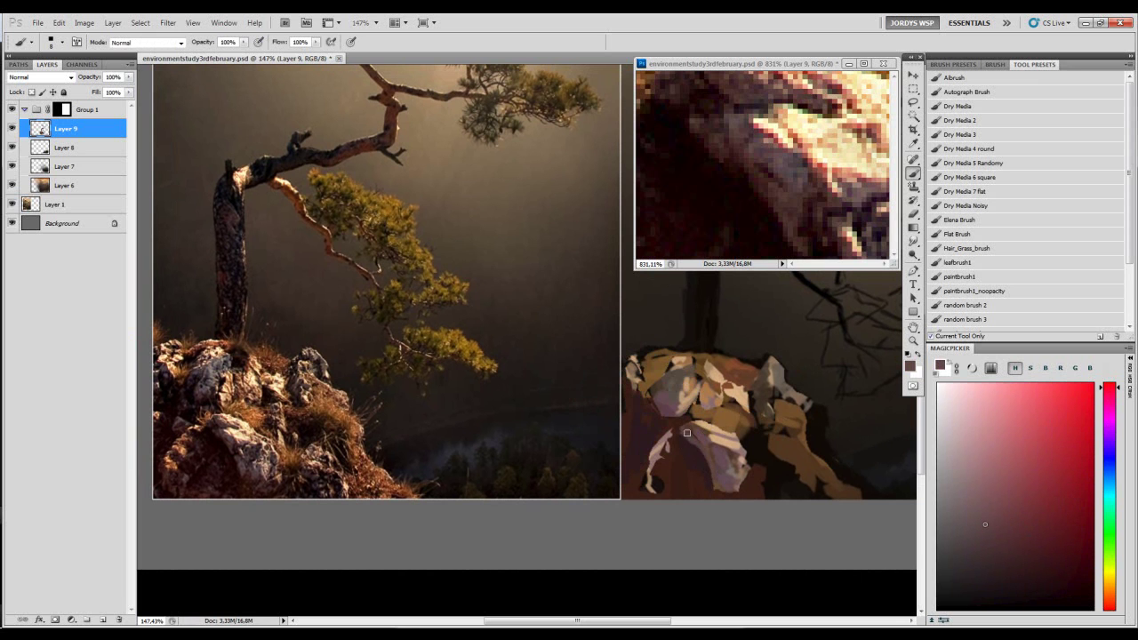
- Shade beneath the arched rock with a very dark tone, and zoom the secondary view out to 47.8%
alt+click(692, 456)
click(1027, 597)
key(z)
drag(812, 204, 724, 218)
- Paint a purplish shadow inside the arched rock with an enlarged brush
key(b)
key(])
key(])
alt+click(691, 444)
drag(1109, 400, 1109, 382)
mouse_move(672, 450)
mouse_down()
mouse_move(669, 476)
mouse_move(697, 465)
mouse_move(674, 423)
mouse_move(693, 479)
mouse_move(673, 468)
mouse_move(681, 450)
mouse_move(674, 481)
mouse_up()
- Deepen the ground at the foot of the arched rock with dark reddish-brown, using a brush size of 30
key([)
key([)
key([)
alt+click(677, 483)
click(1062, 588)
key(bracketright)
key(bracketright)
key(bracketright)
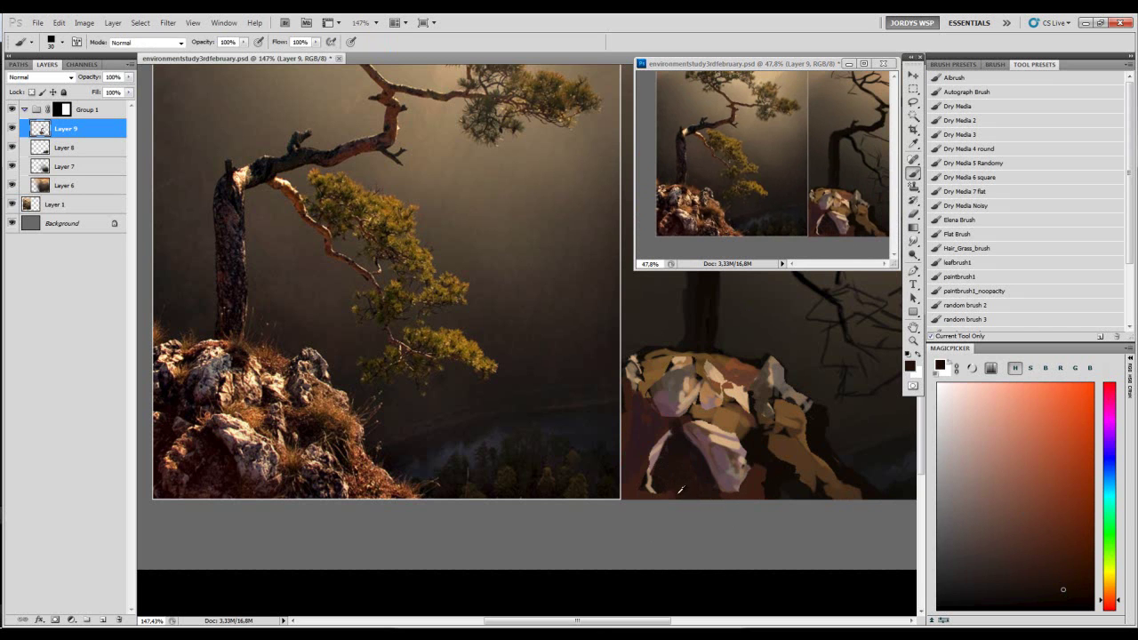
- Trim the lower edge of the arched rock with sampled dark reds, using a brush size of 10
alt+click(743, 491)
key(bracketright)
key(bracketleft)
key(bracketleft)
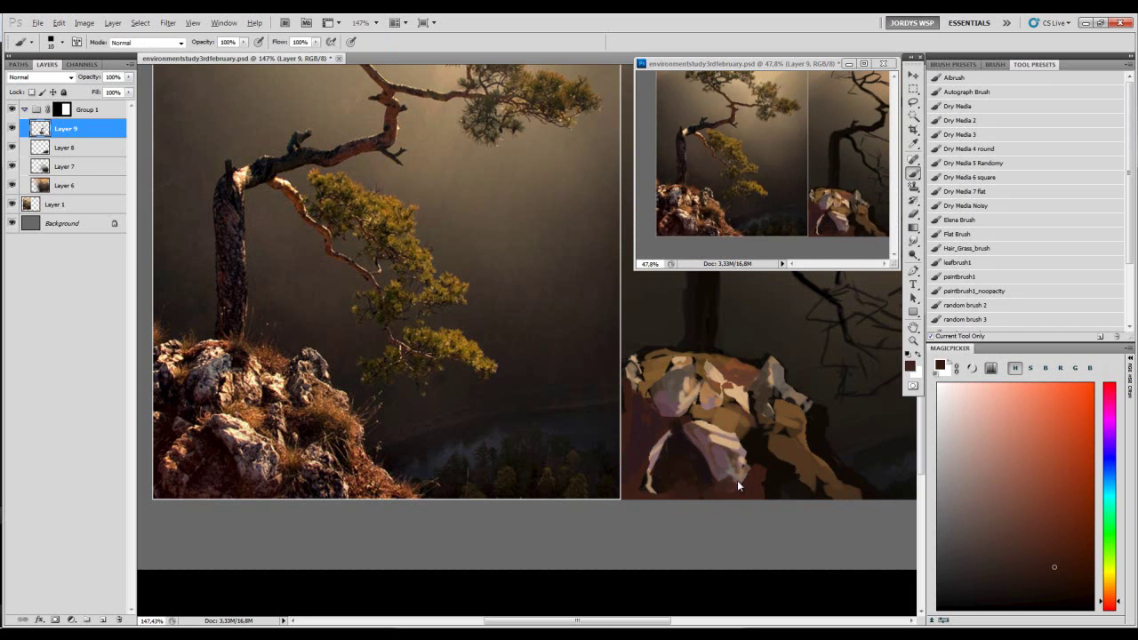
alt+click(709, 489)
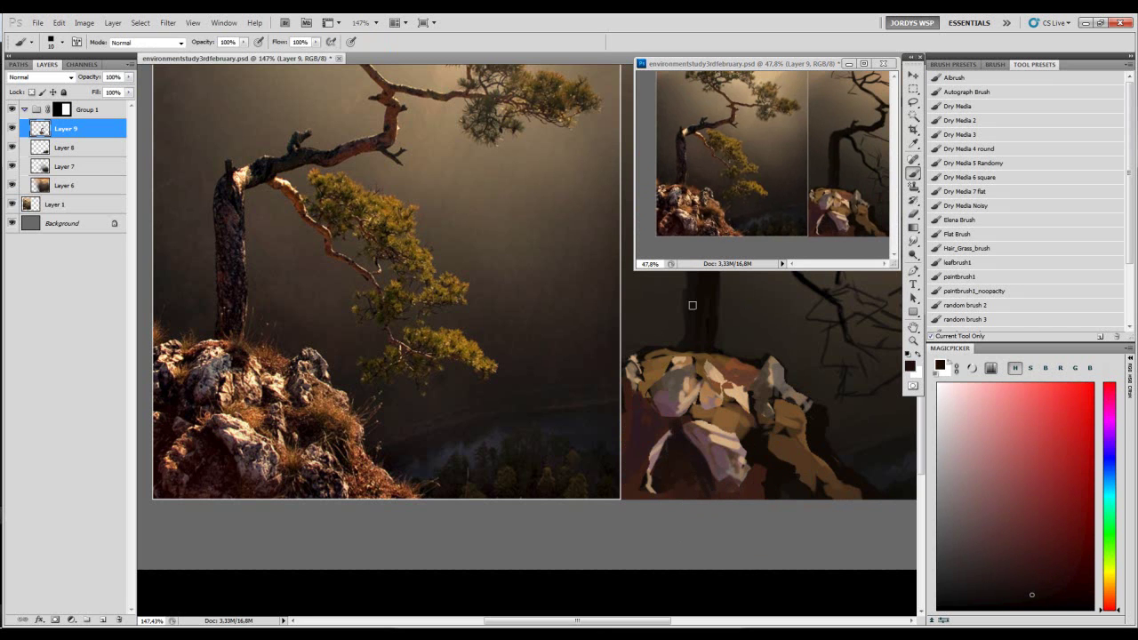
- Darken the crevice between the upper-left rock and the arched rock with near-black strokes
alt+click(788, 224)
alt+click(790, 224)
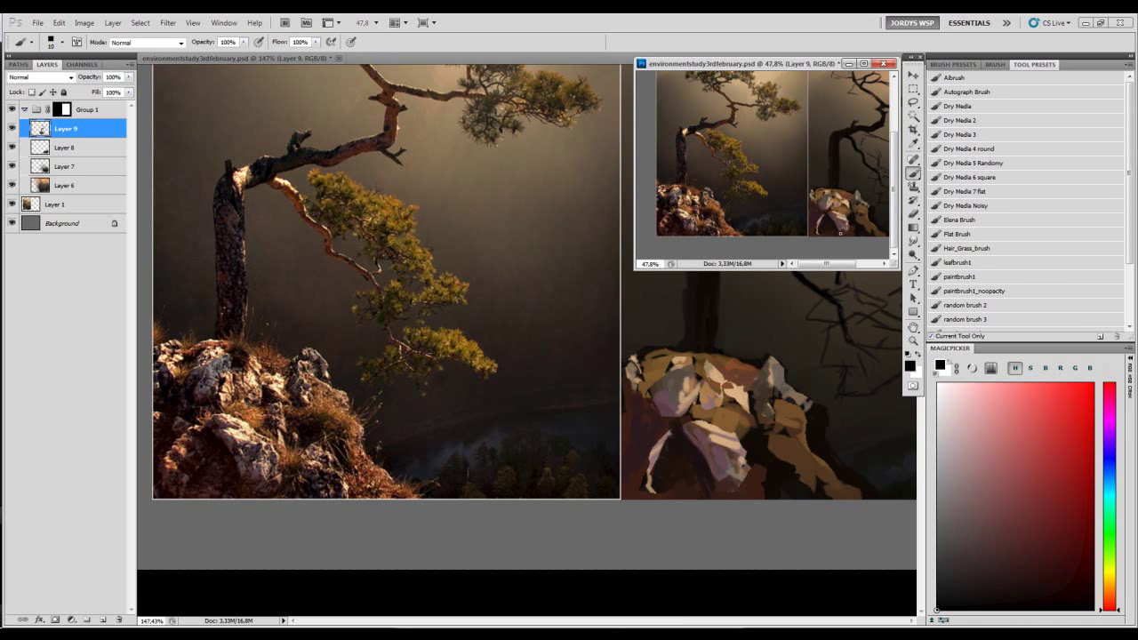
key(bracketright)
click(641, 411)
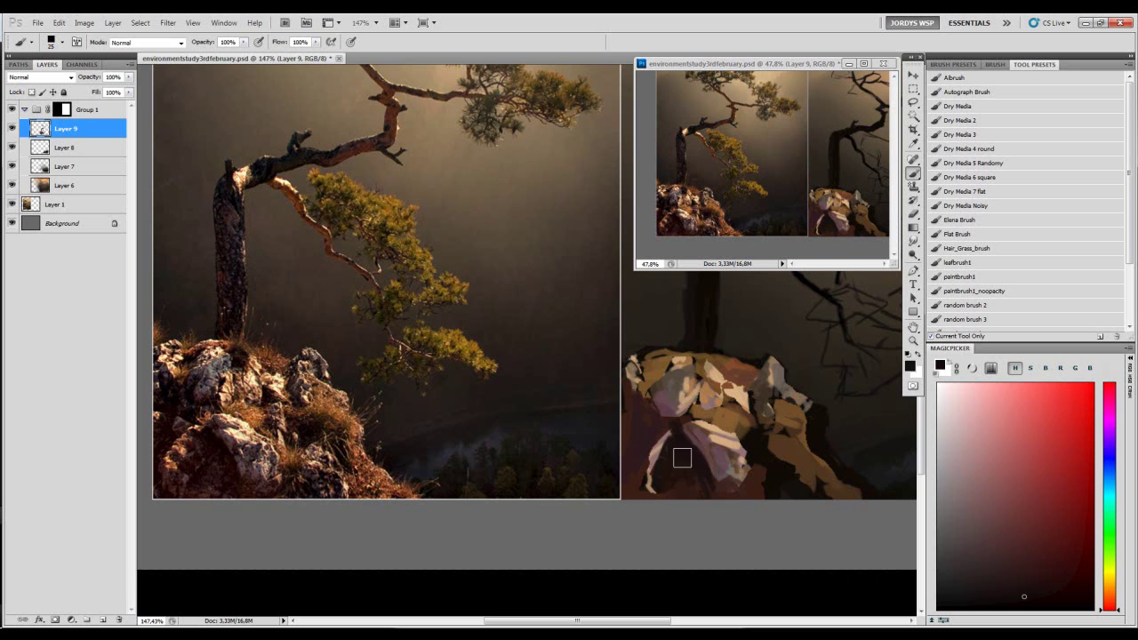
alt+click(640, 416)
drag(656, 415, 662, 428)
key(bracketleft)
key(bracketleft)
drag(674, 416, 687, 415)
key(bracketright)
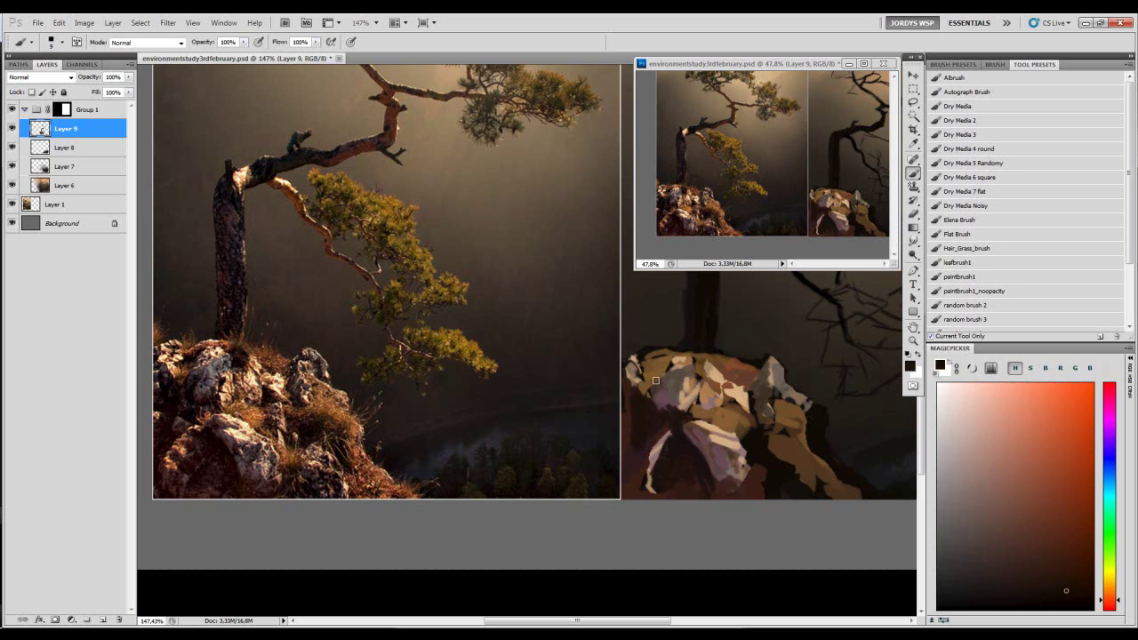
- Refine the planes and edges of the upper-left rocks with a small brush in sampled greys and browns
key(bracketleft)
alt+click(678, 385)
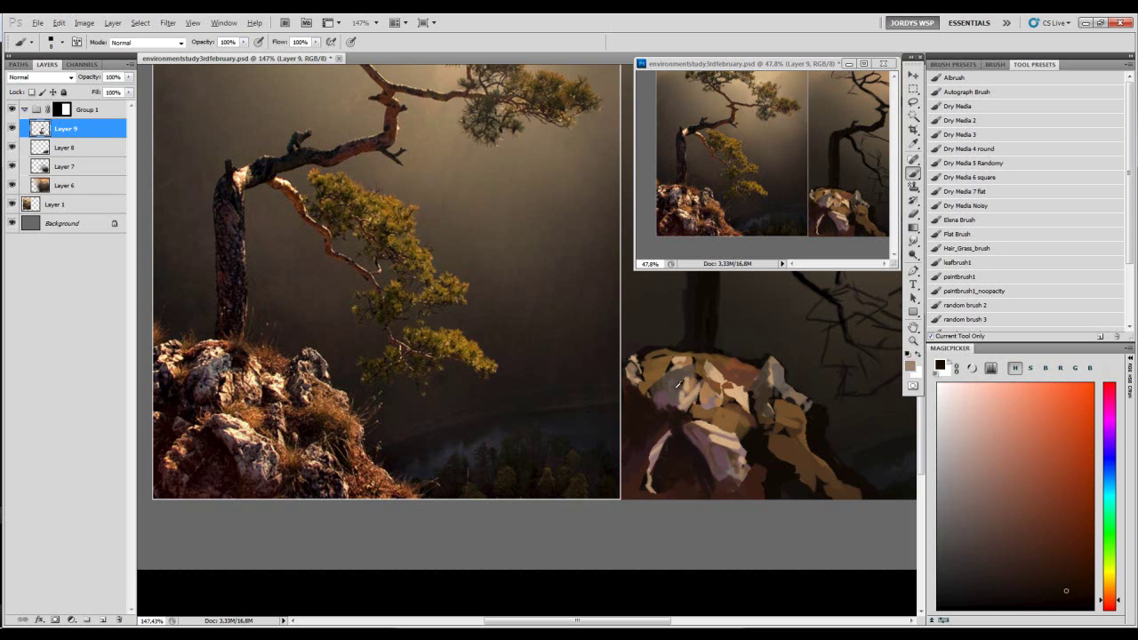
alt+click(633, 409)
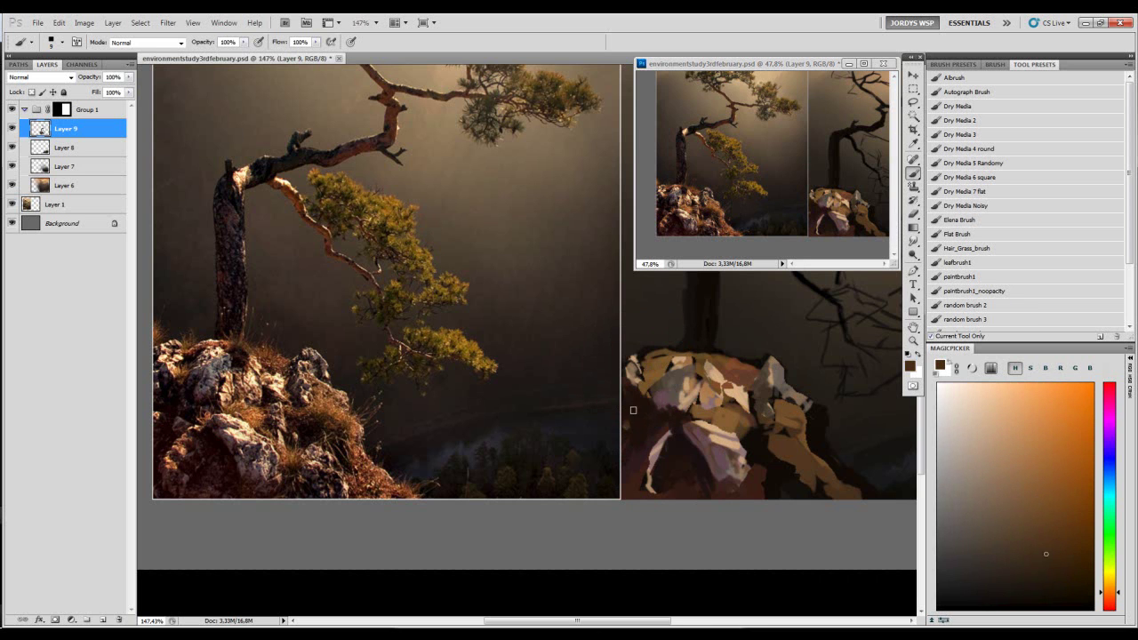
alt+click(711, 376)
key(bracketleft)
- Add small light rock details at the left edge of the study, below the upper-left rocks
alt+click(628, 423)
alt+click(639, 437)
alt+click(673, 395)
drag(652, 429, 660, 433)
- Blend the shadow around the arched rock with sampled dark brown, using a brush size of 29
alt+click(656, 435)
alt+click(640, 429)
key(bracketright)
key(bracketright)
key(bracketright)
key(bracketright)
key(bracketright)
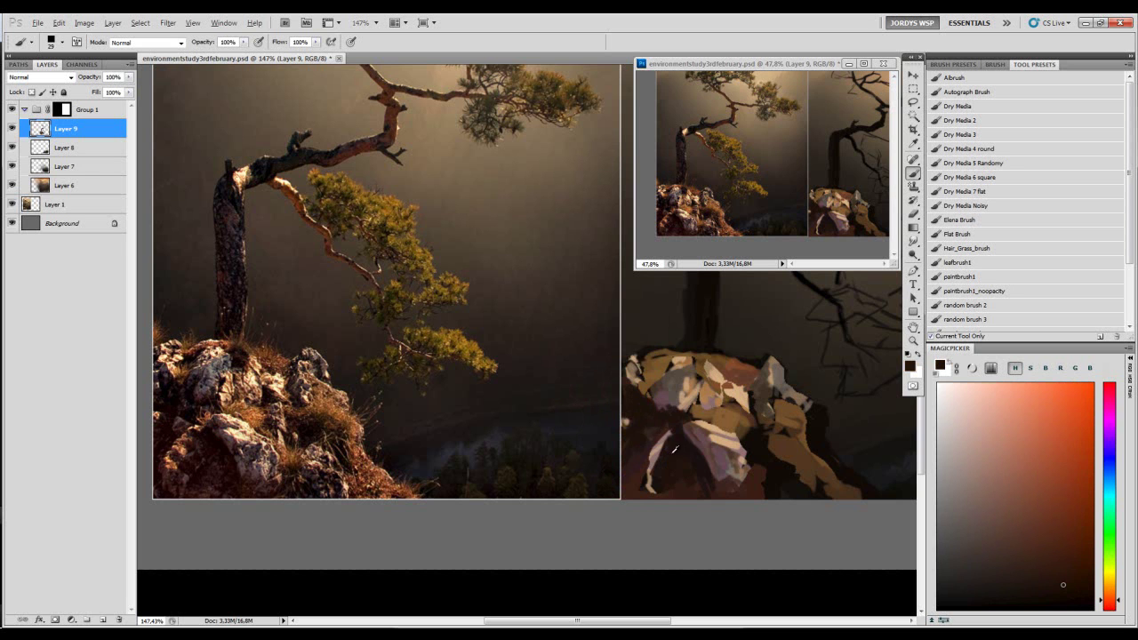
- Paint sampled reddish-brown strokes to the left of the arched rock and across the ground above it
alt+click(731, 364)
key(bracketleft)
key(bracketleft)
key(bracketleft)
key(bracketleft)
key(bracketleft)
key(bracketleft)
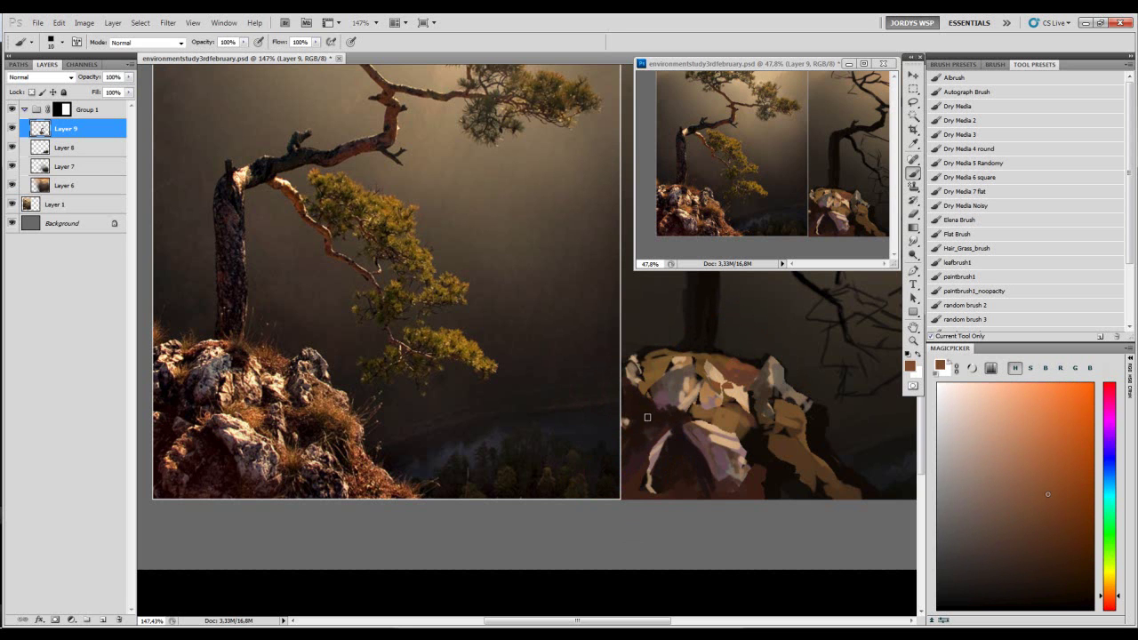
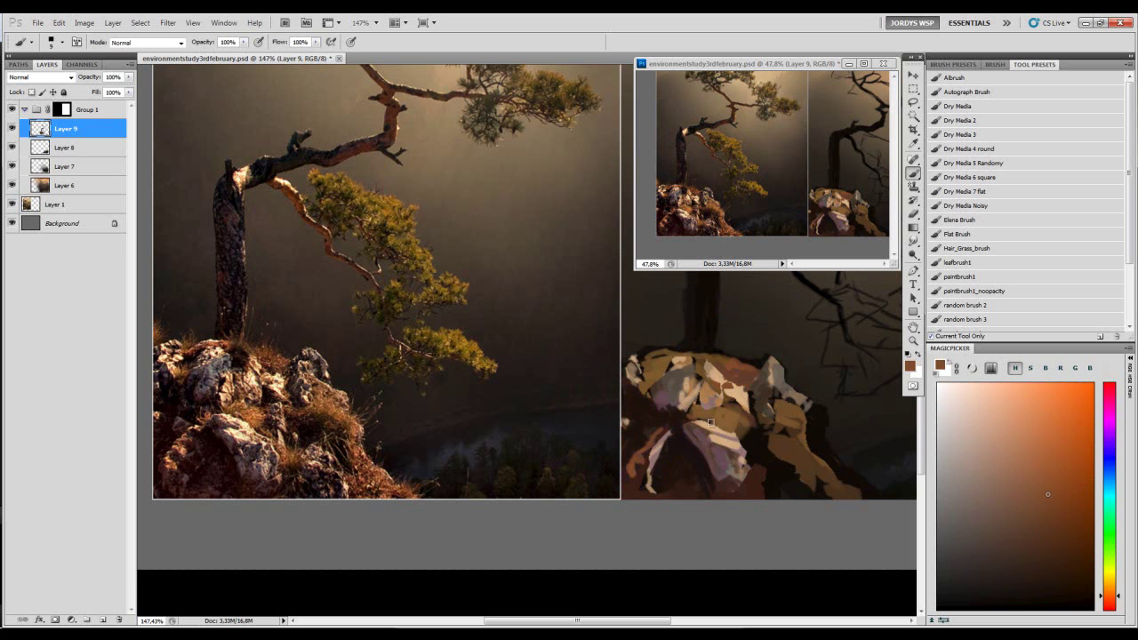
key(bracketright)
key(bracketright)
key(bracketright)
- Add bright orange highlights above the arched rock and on the reddish strokes to its left
click(1052, 429)
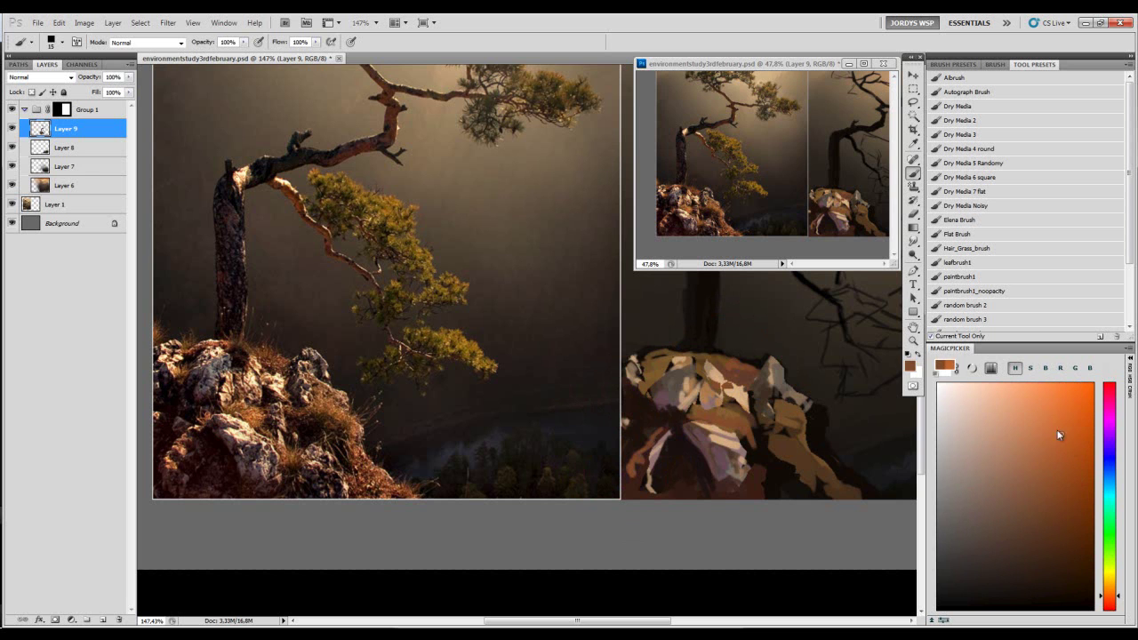
key(bracketleft)
key(bracketleft)
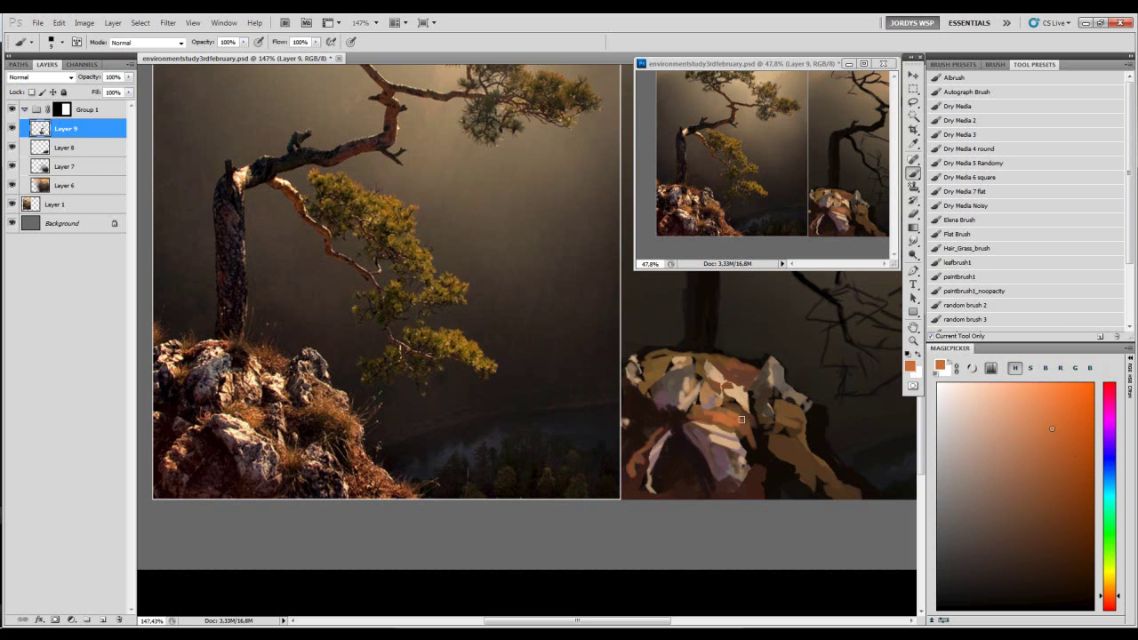
key(bracketright)
drag(638, 456, 655, 442)
key(bracketleft)
key(bracketleft)
- Darken the ground beneath the upper-left rocks with sampled near-black, using a brush size of 27
alt+click(647, 419)
key(bracketright)
key(bracketright)
key(bracketright)
key(bracketright)
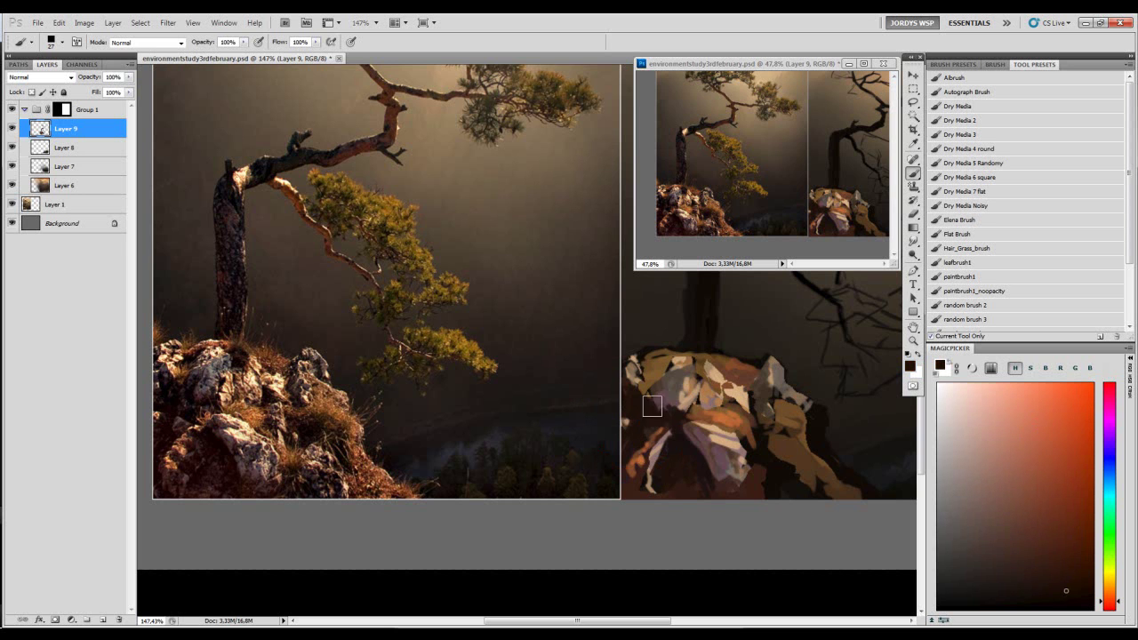
- Reshape the upper-left rock and its surrounding crevices with sampled grey and dark brown
alt+click(684, 381)
key(bracketleft)
key(bracketleft)
alt+click(674, 409)
key(bracketright)
key(bracketright)
key(bracketright)
key(bracketleft)
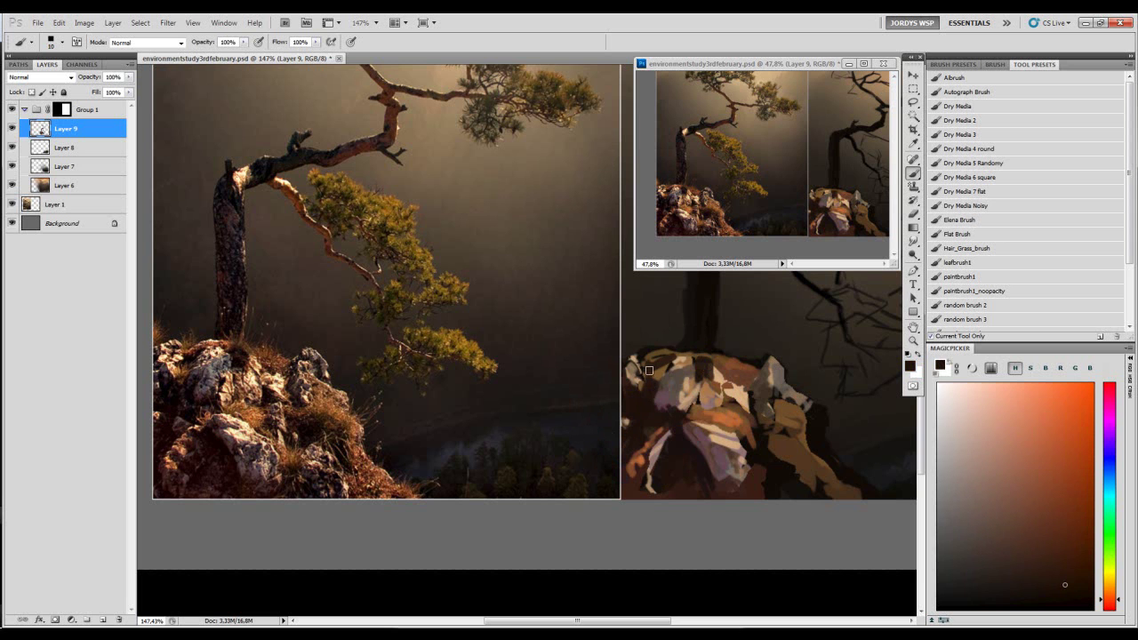
- Paint sampled reddish-brown strokes along the crest above the upper-left rocks
alt+click(730, 368)
mouse_move(675, 365)
mouse_down()
mouse_move(641, 372)
mouse_move(671, 370)
mouse_up()
key(bracketleft)
- Darken the gap between the arched rock and the right slope with sampled near-black strokes
key(bracketright)
key(bracketright)
key(bracketright)
key(bracketright)
key(bracketright)
key(bracketright)
key(bracketright)
alt+click(743, 447)
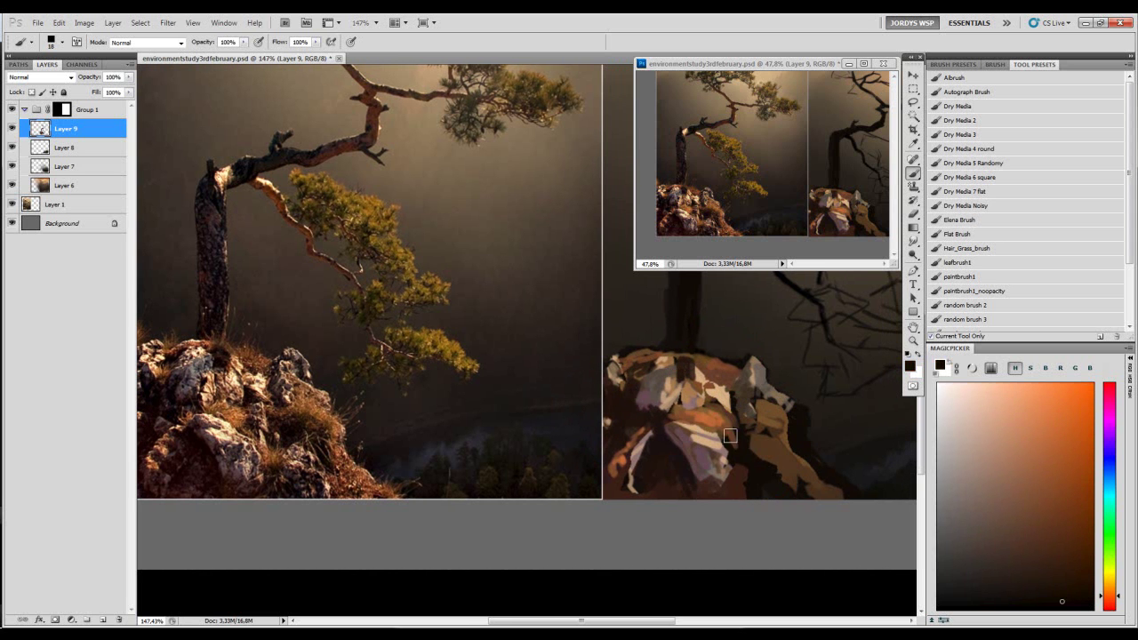
alt+click(718, 424)
key(bracketleft)
key(bracketleft)
- Shade the middle of the right slope with sampled dark brown to break up its flat ochre
alt+click(747, 435)
mouse_move(766, 437)
mouse_down()
mouse_move(749, 455)
mouse_move(772, 443)
mouse_up()
key(bracketleft)
alt+click(775, 412)
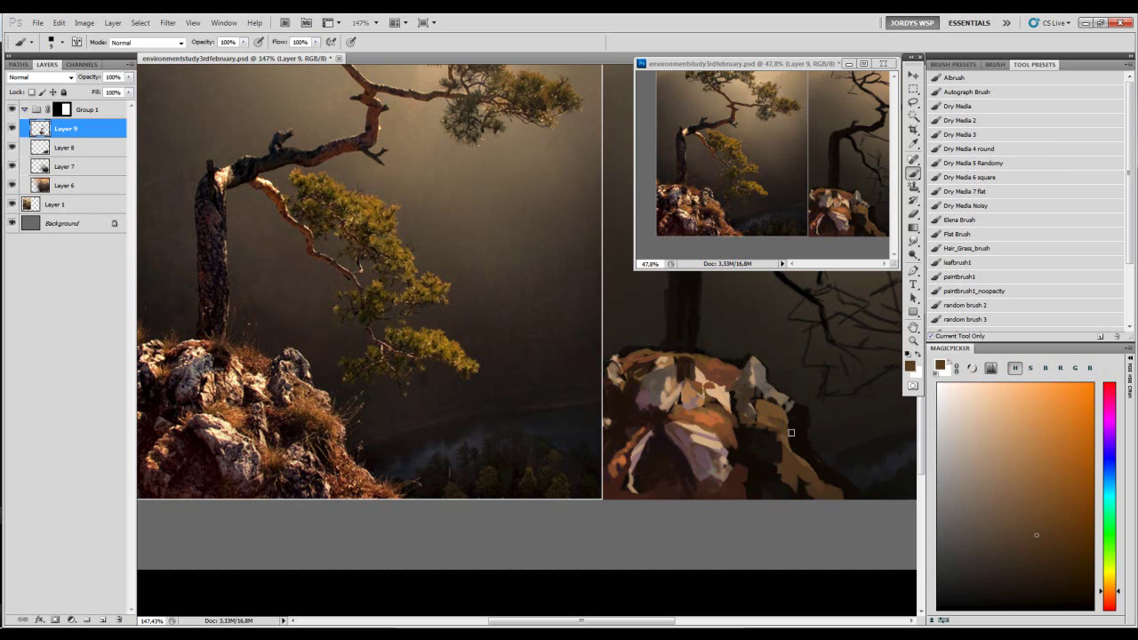
- Shade the right slope's ochre face with sampled near-black and dark brown strokes
alt+click(762, 426)
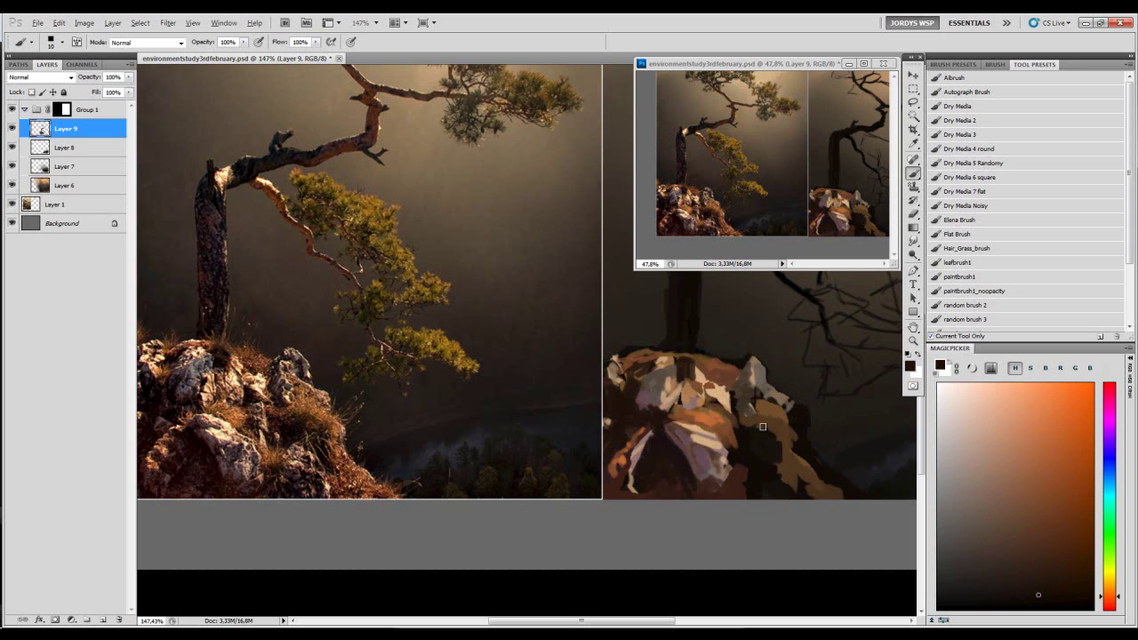
key(bracketleft)
mouse_move(741, 440)
mouse_down()
mouse_move(731, 432)
mouse_move(782, 442)
mouse_up()
alt+click(787, 435)
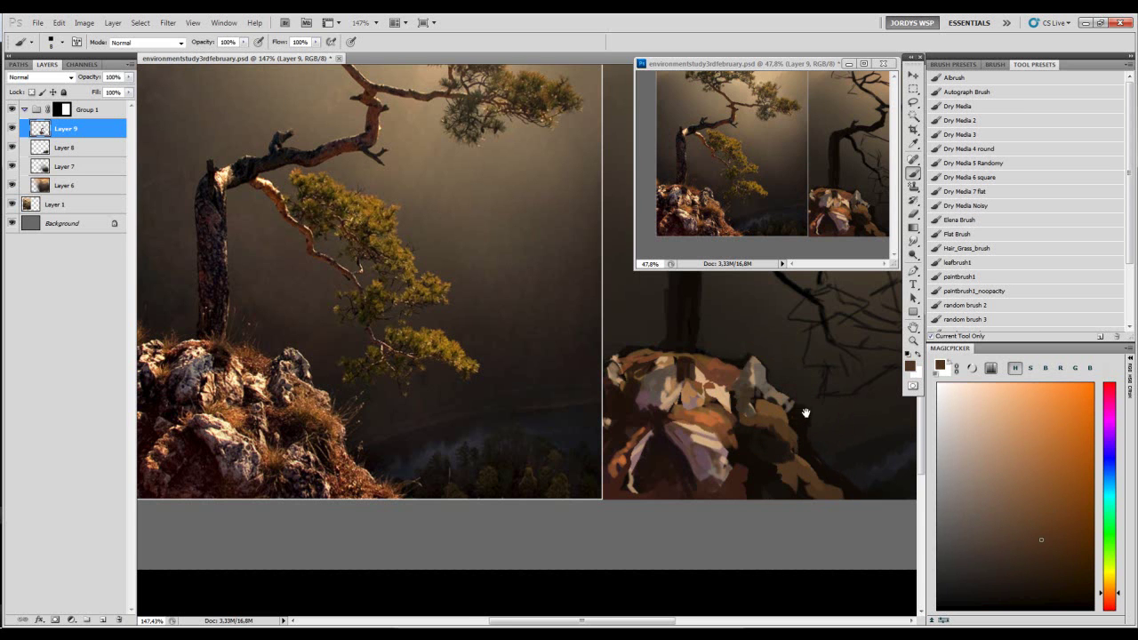
drag(832, 415, 778, 411)
alt+click(776, 411)
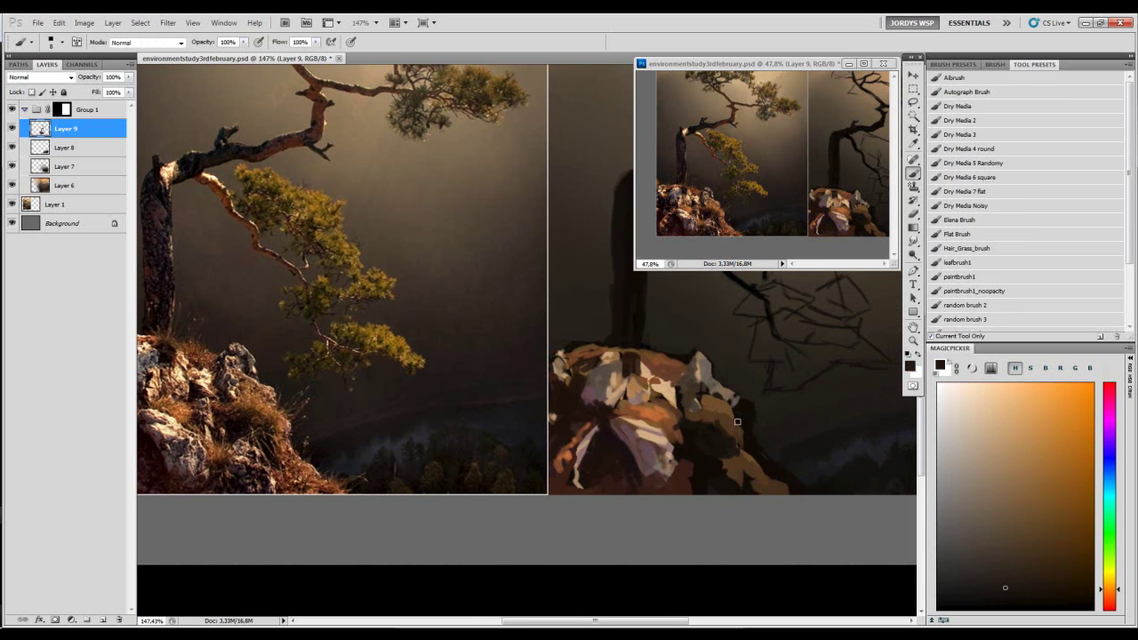
- Warm the upper part of the right slope with rusty orange-brown strokes
alt+click(735, 412)
key(bracketright)
alt+click(701, 407)
alt+click(724, 422)
key(bracketleft)
key(bracketleft)
key(bracketleft)
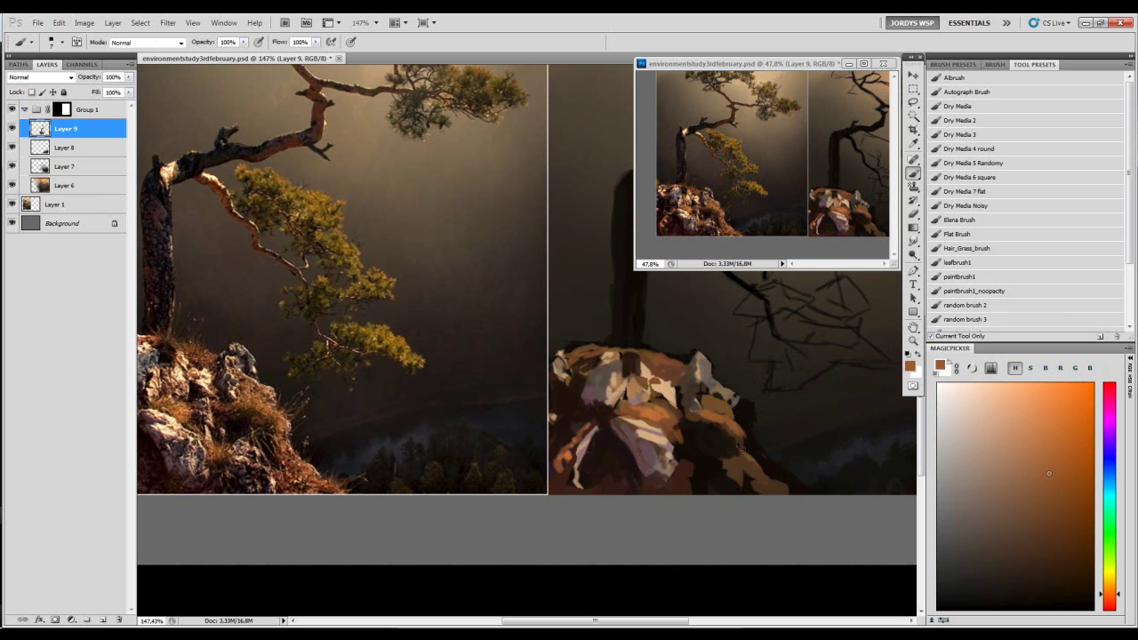
- Change the brush tip and paint dark reddish-brown patches over the lower right slope
mouse_move(760, 467)
mouse_down()
mouse_move(704, 468)
mouse_move(745, 481)
mouse_up()
right_click(705, 452)
double_click(771, 559)
alt+click(528, 471)
key(bracketleft)
click(1054, 520)
key(bracketleft)
key(bracketleft)
key(bracketleft)
key(bracketleft)
key(bracketleft)
alt+click(690, 450)
drag(694, 449, 700, 444)
key(bracketleft)
key(bracketleft)
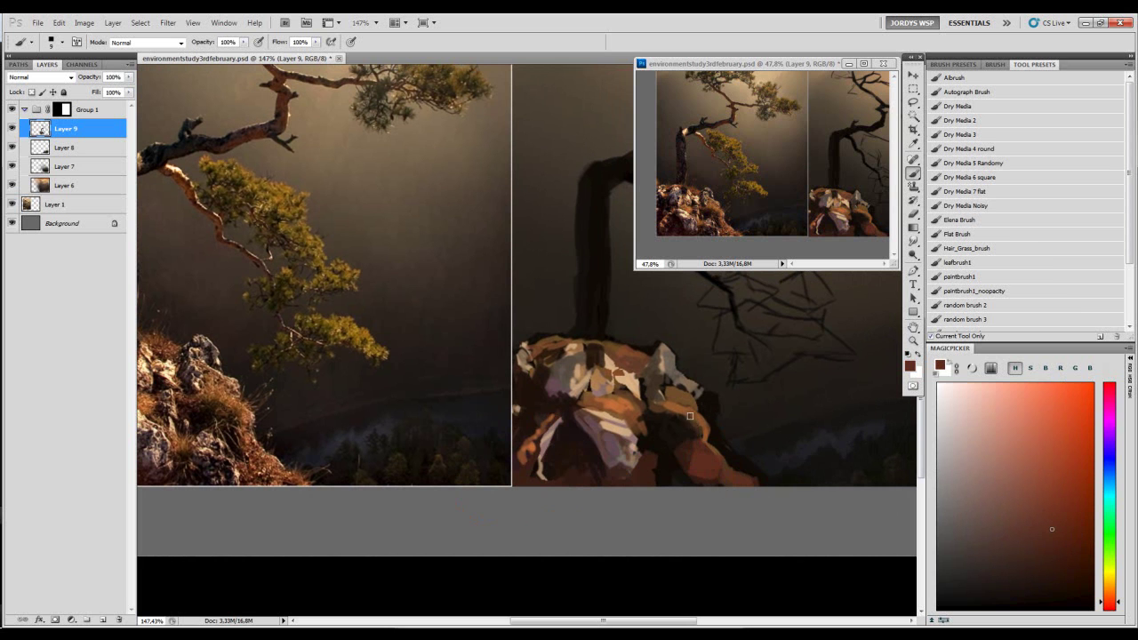
- Blend lighter and sampled reddish-brown strokes across the foot of the right slope
click(1038, 496)
click(1110, 595)
mouse_move(710, 457)
mouse_down()
mouse_move(744, 489)
mouse_move(703, 449)
mouse_move(710, 491)
mouse_move(691, 489)
mouse_move(702, 472)
mouse_move(684, 462)
mouse_move(709, 464)
mouse_move(711, 480)
mouse_move(711, 463)
mouse_move(695, 485)
mouse_move(731, 486)
mouse_up()
alt+click(705, 467)
key(bracketright)
key(bracketright)
alt+click(708, 462)
key(bracketleft)
key(bracketleft)
alt+click(711, 464)
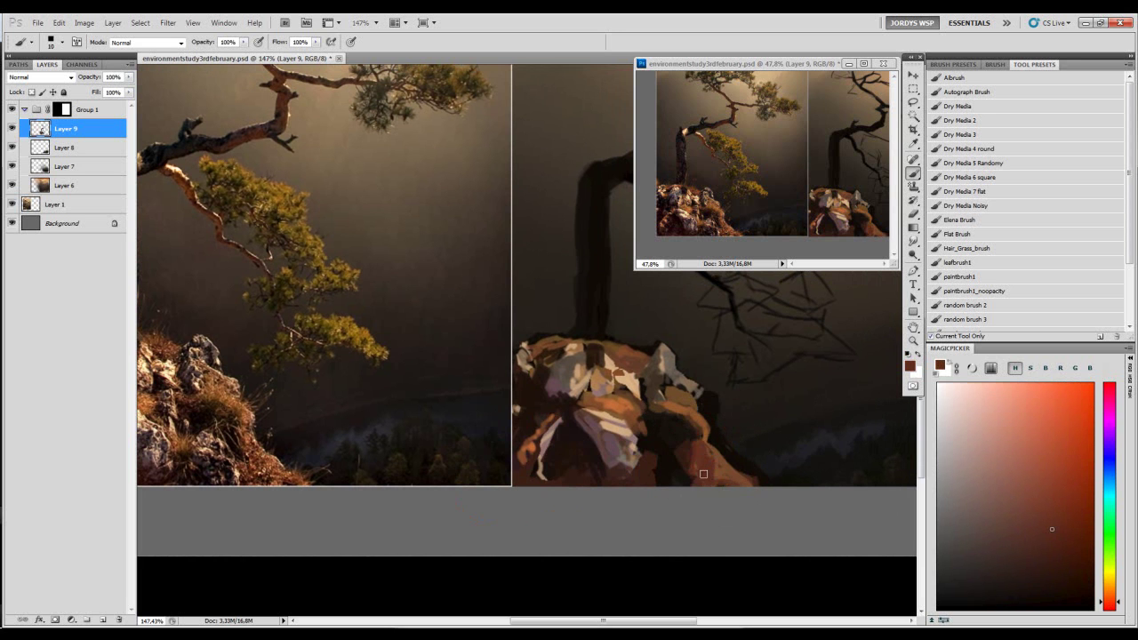
- Model the upper right slope below the pointed rock with sampled orange-brown and brown tones
alt+click(700, 451)
key(bracketright)
mouse_move(690, 453)
mouse_down()
mouse_move(695, 419)
mouse_move(668, 397)
mouse_up()
alt+click(688, 413)
alt+click(674, 399)
key(bracketleft)
key(bracketleft)
alt+click(680, 414)
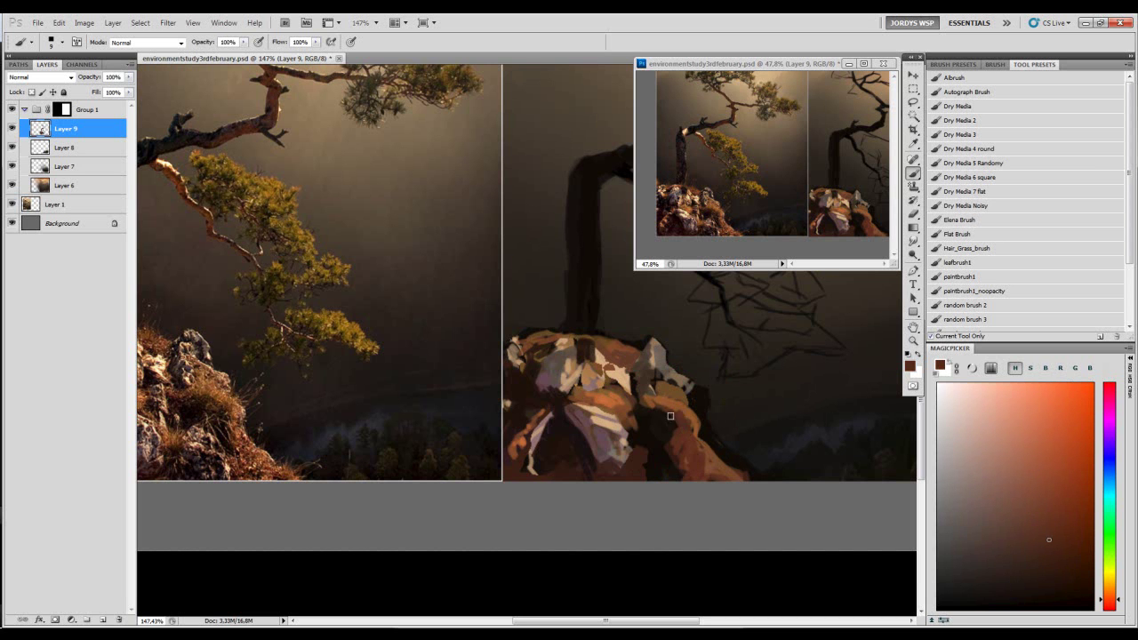
- Deepen the shadow between the arched rock and the right slope with near-black
alt+click(665, 412)
alt+click(658, 418)
click(1045, 573)
key(bracketright)
key(bracketright)
key(bracketright)
key(bracketright)
key(bracketleft)
key(bracketleft)
key(bracketleft)
key(bracketleft)
alt+click(654, 431)
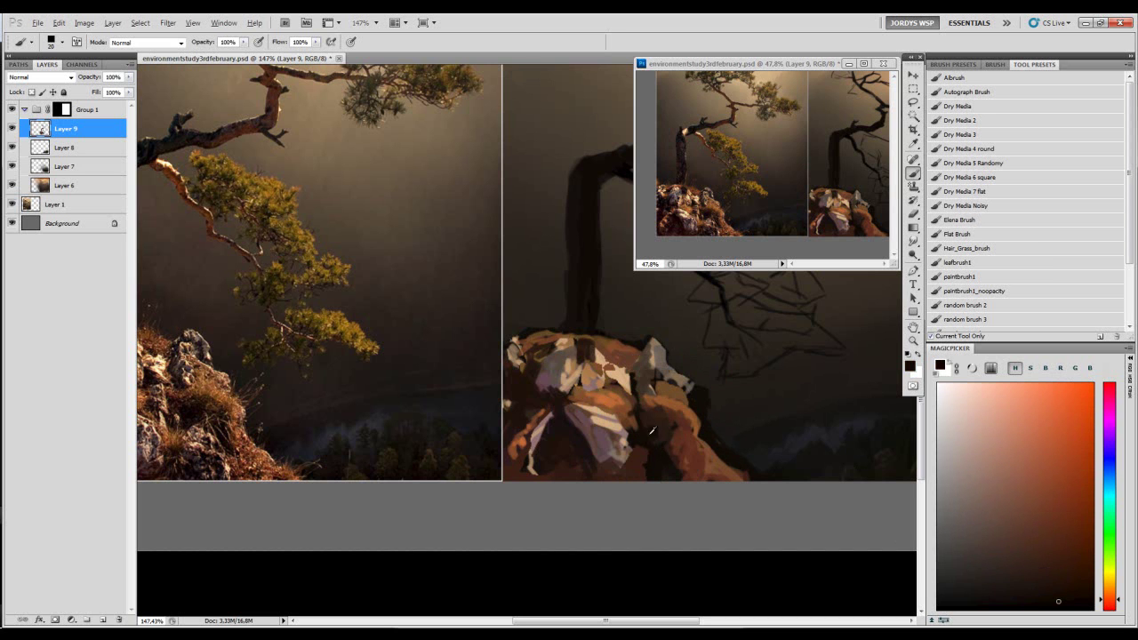
- Break up the shaded side of the right slope with sampled dark and reddish-brown strokes
key(bracketleft)
alt+click(671, 425)
mouse_move(668, 450)
mouse_down()
mouse_move(671, 472)
mouse_move(707, 448)
mouse_up()
alt+click(674, 410)
key(bracketleft)
drag(681, 409, 701, 402)
alt+click(690, 411)
- Refine the pointed rock above the right slope with sampled grey-brown strokes and a smaller brush
alt+click(684, 377)
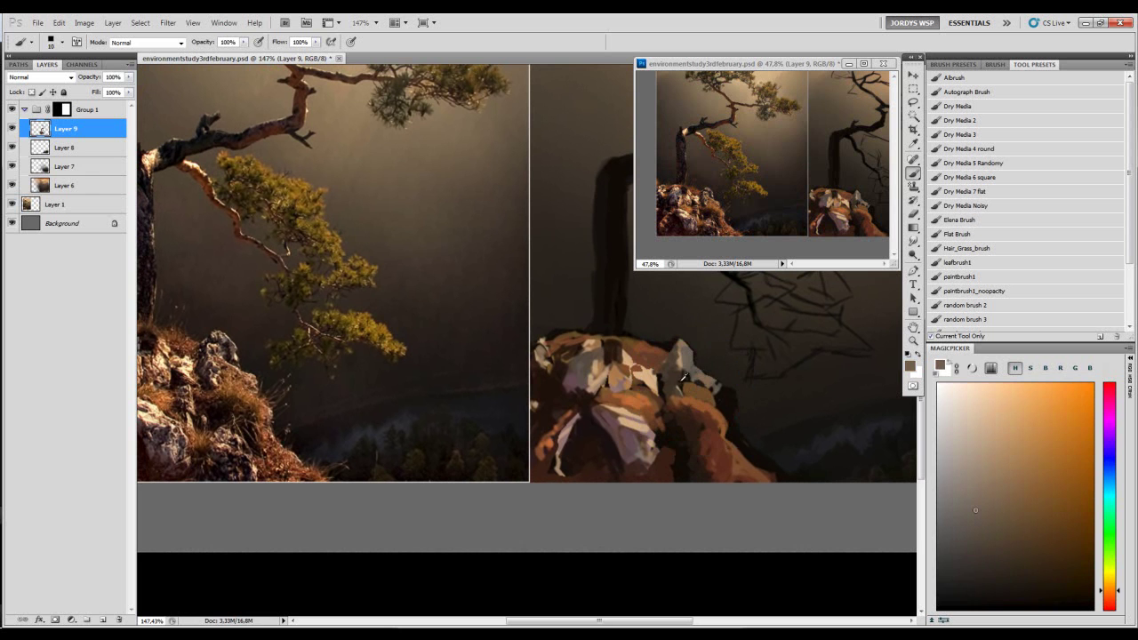
alt+click(672, 379)
alt+click(677, 366)
key(bracketleft)
key(bracketleft)
drag(673, 381, 685, 389)
drag(687, 388, 698, 388)
key(bracketleft)
key(bracketleft)
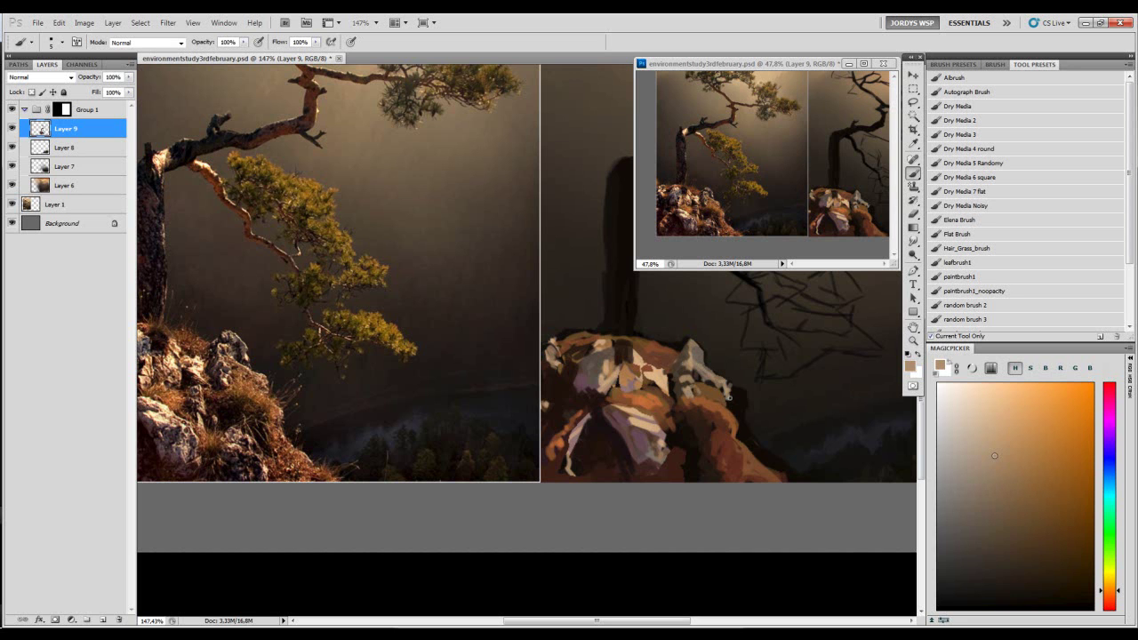
- Paint a thin light tan rim highlight down the outer edge of the right slope
drag(735, 412, 741, 435)
drag(743, 451, 770, 470)
alt+click(770, 469)
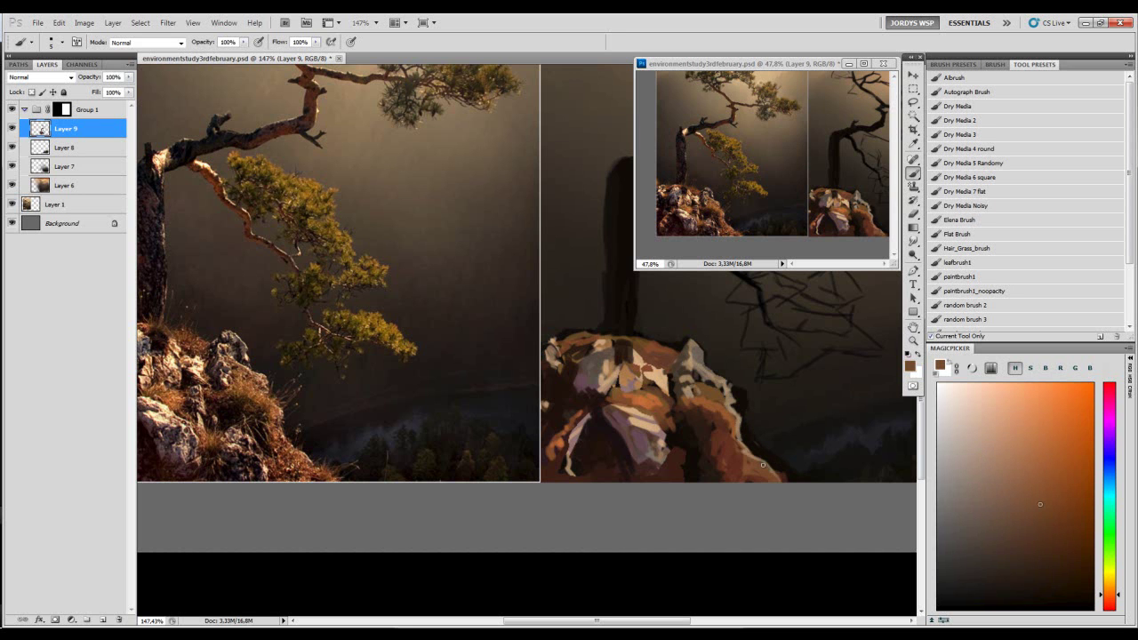
- Darken the hollow beneath the arched rock with sampled near-black, using a larger brush
scroll(711, 409, left, 3)
alt+click(691, 419)
alt+click(691, 420)
alt+click(662, 371)
alt+click(753, 377)
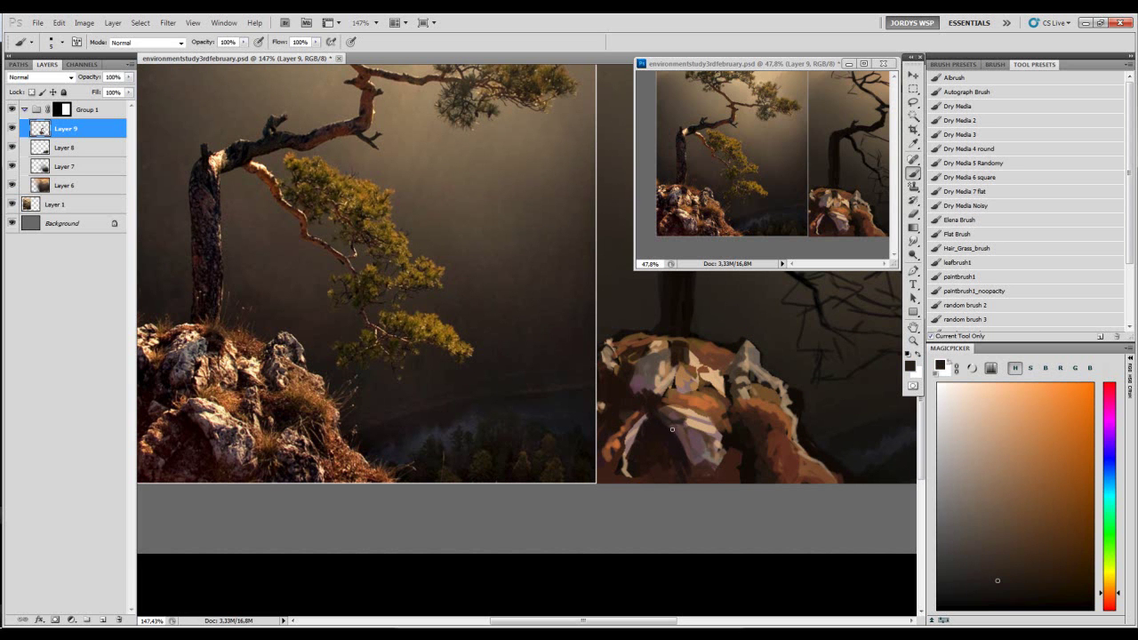
alt+click(672, 429)
alt+click(675, 429)
alt+click(673, 429)
alt+click(673, 432)
drag(665, 463, 702, 444)
alt+click(680, 443)
alt+click(668, 432)
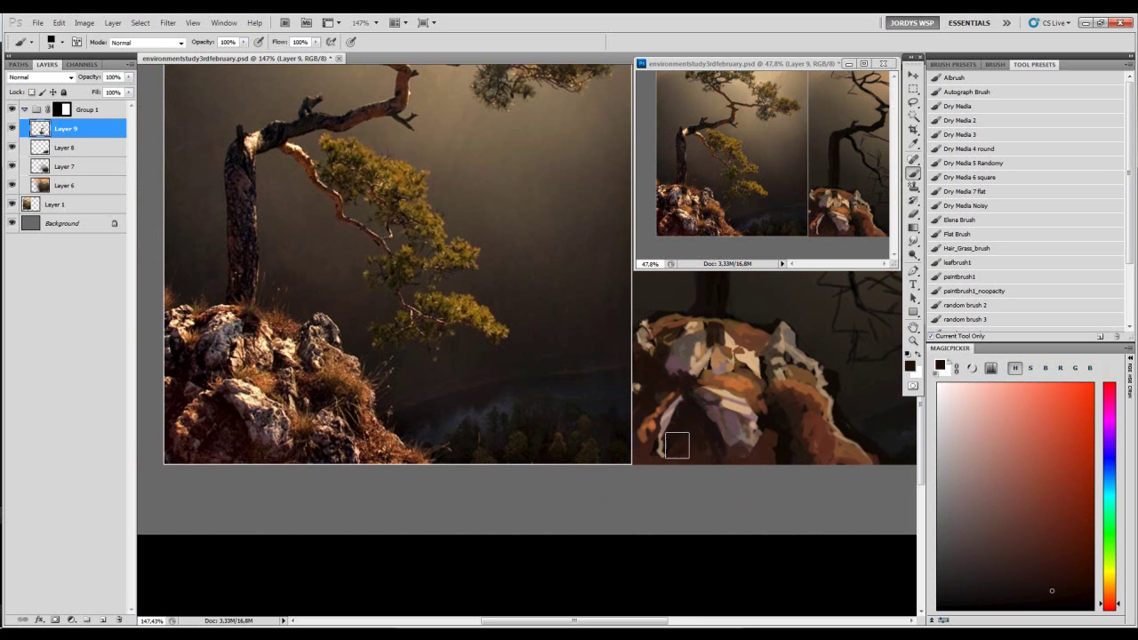
- Cover the pale streak on the lower-left rock with near-black and choose a dark grey-brown for the crevices
alt+click(692, 410)
mouse_move(679, 404)
mouse_down()
mouse_move(668, 436)
mouse_move(664, 419)
mouse_up()
key(ctrl+z)
key(bracketleft)
key(bracketleft)
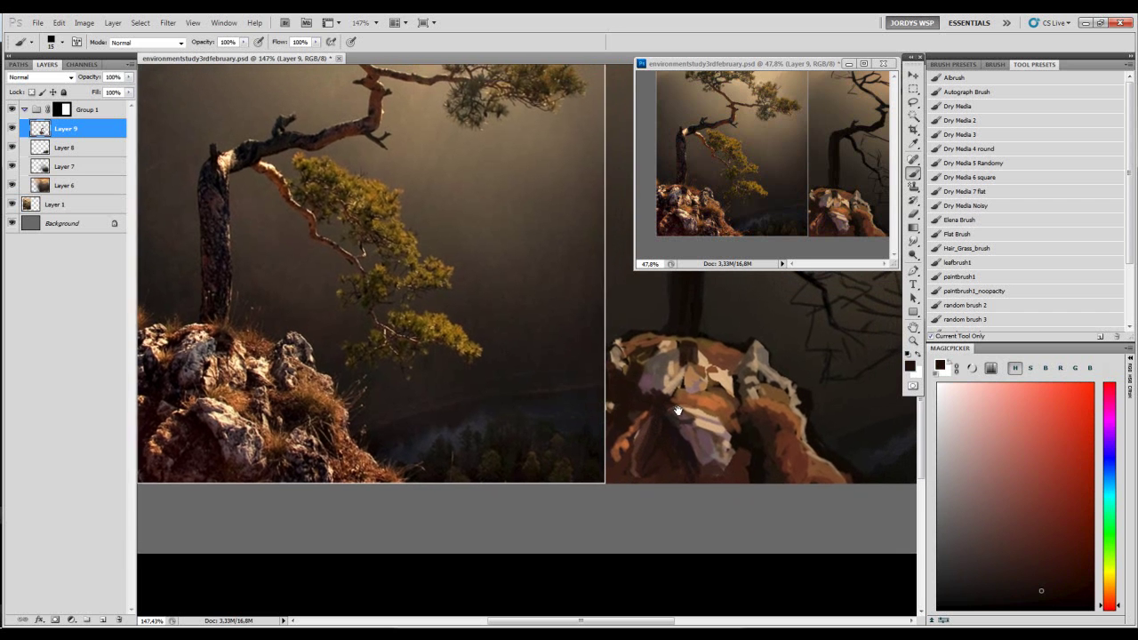
alt+click(652, 356)
click(988, 578)
key(bracketleft)
- Try doodling an eye and a nose in black on the empty background beside the tree
mouse_move(860, 280)
mouse_down()
mouse_move(602, 387)
mouse_move(564, 449)
mouse_up()
key(d)
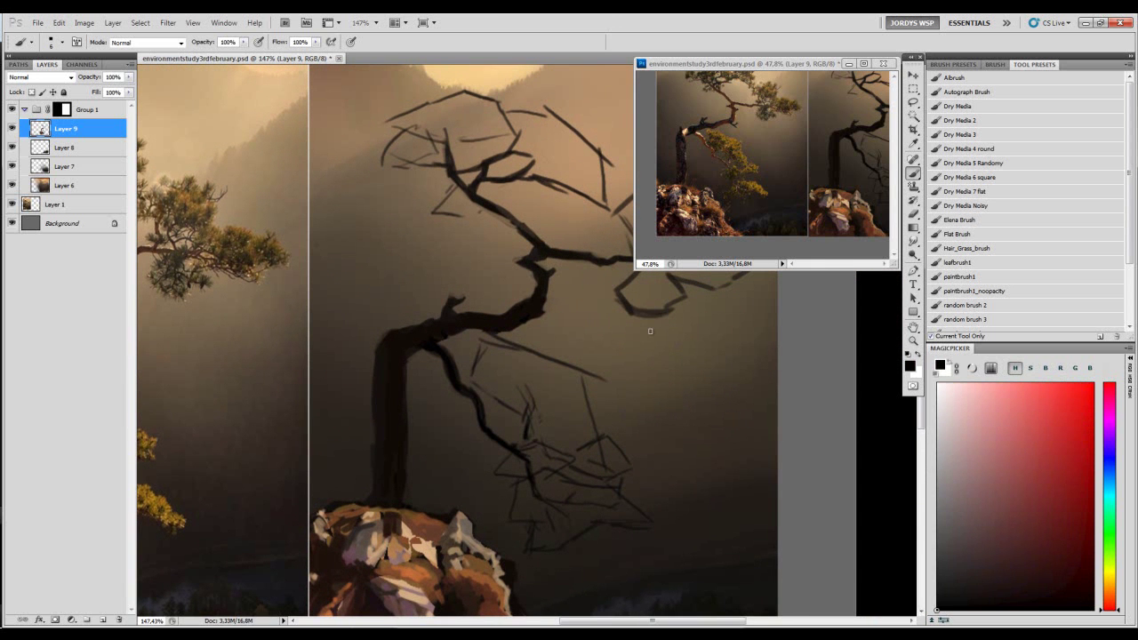
mouse_move(691, 374)
mouse_down()
mouse_move(679, 321)
mouse_move(683, 342)
mouse_move(653, 327)
mouse_move(650, 349)
mouse_move(684, 338)
mouse_move(625, 358)
mouse_move(706, 352)
mouse_up()
mouse_move(635, 358)
mouse_down()
mouse_move(716, 356)
mouse_move(676, 366)
mouse_up()
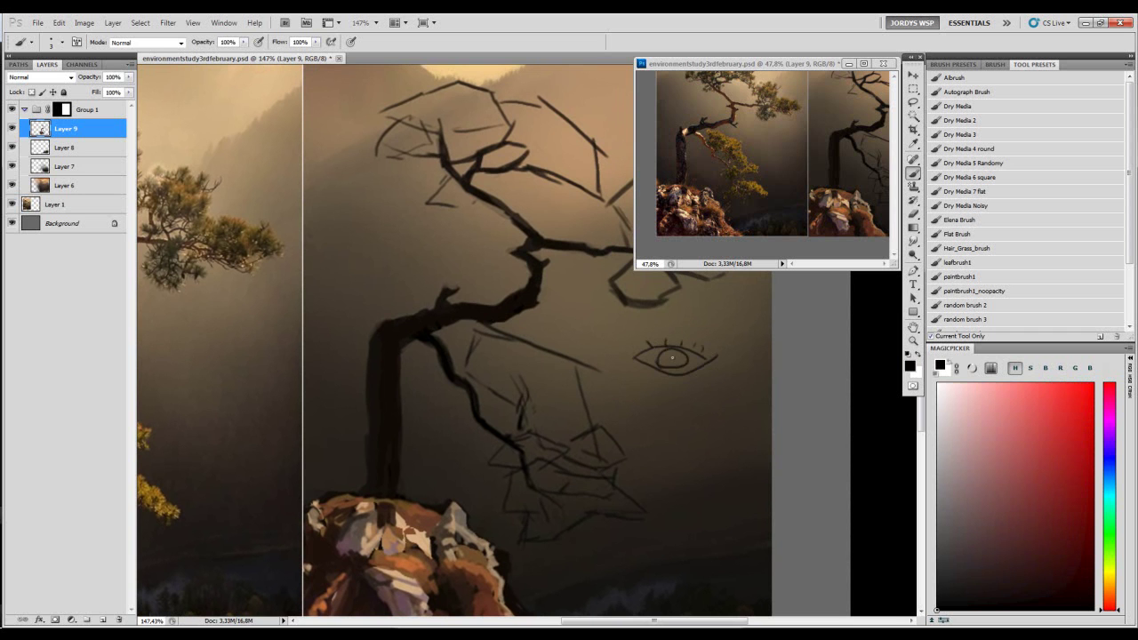
mouse_move(713, 380)
mouse_down()
mouse_move(650, 371)
mouse_move(700, 389)
mouse_up()
key(ctrl+alt+z)
key(ctrl+alt+z)
mouse_move(624, 381)
mouse_down()
mouse_move(703, 375)
mouse_move(655, 383)
mouse_up()
key(ctrl+alt+z)
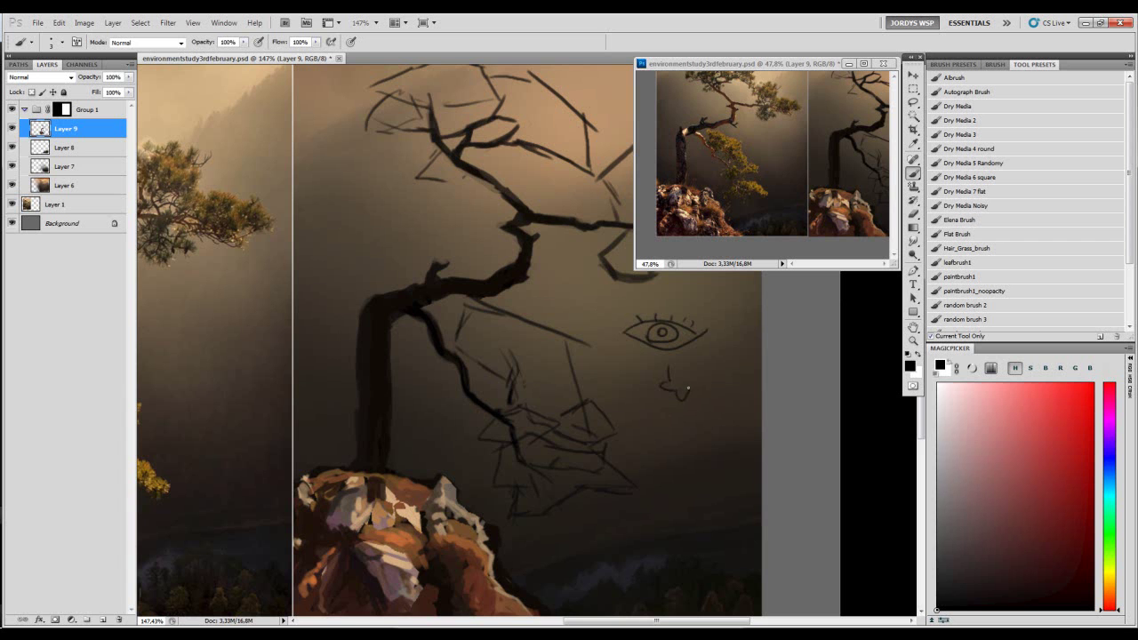
- Undo the face doodle and try out erasing and brush strokes on the same background area
key(ctrl+alt+z)
key(ctrl+alt+z)
key(ctrl+alt+z)
key(e)
right_click(682, 340)
click(667, 318)
mouse_move(667, 320)
mouse_down()
mouse_move(648, 324)
mouse_move(691, 326)
mouse_up()
key(b)
drag(601, 344, 702, 347)
key(ctrl+alt+z)
mouse_move(613, 338)
mouse_down()
mouse_move(696, 335)
mouse_move(655, 332)
mouse_move(640, 313)
mouse_move(700, 324)
mouse_move(607, 350)
mouse_move(664, 349)
mouse_move(702, 321)
mouse_up()
key(e)
key(z)
mouse_move(678, 358)
mouse_down()
mouse_move(660, 358)
mouse_move(673, 325)
mouse_up()
key(b)
- Add small reddish-brown and near-black shading strokes to the inner face of the right slope
alt+click(494, 478)
drag(551, 462, 753, 377)
alt+click(709, 410)
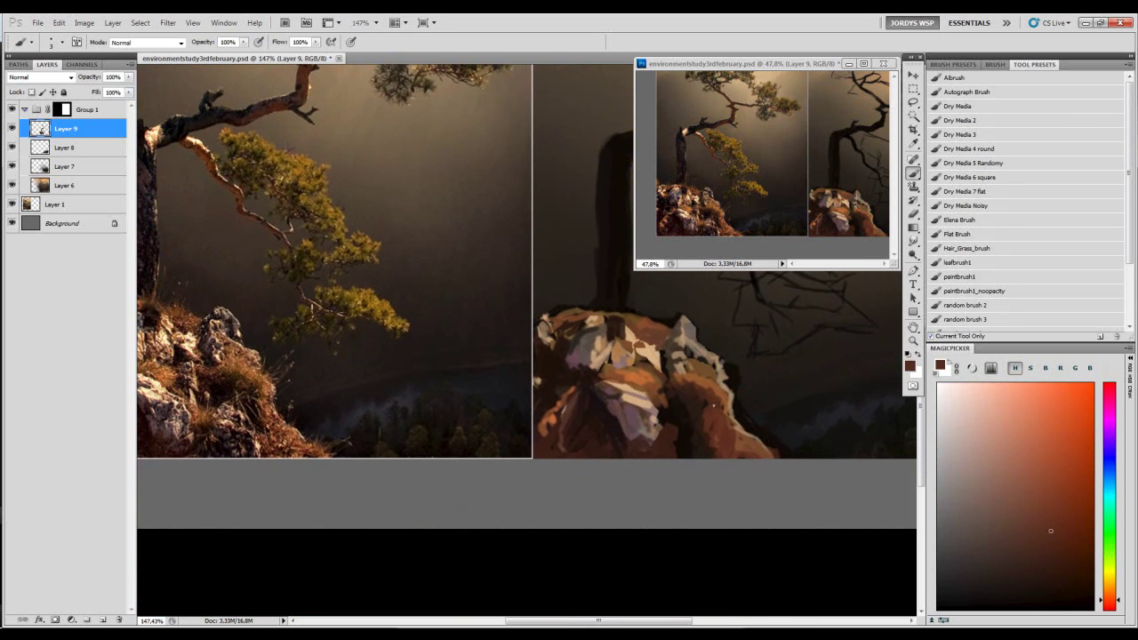
alt+click(717, 418)
alt+click(695, 438)
alt+click(680, 403)
drag(715, 391, 737, 386)
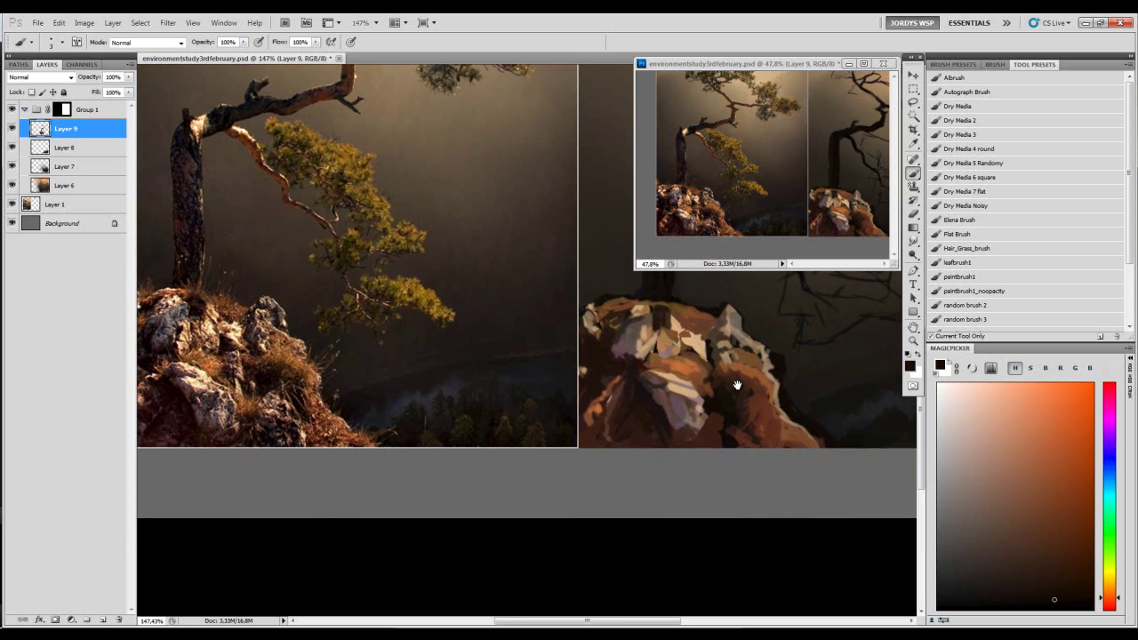
- Define the pale rock patch at the mound's top centre with sampled tan, dark brown and reddish-brown strokes
alt+click(718, 344)
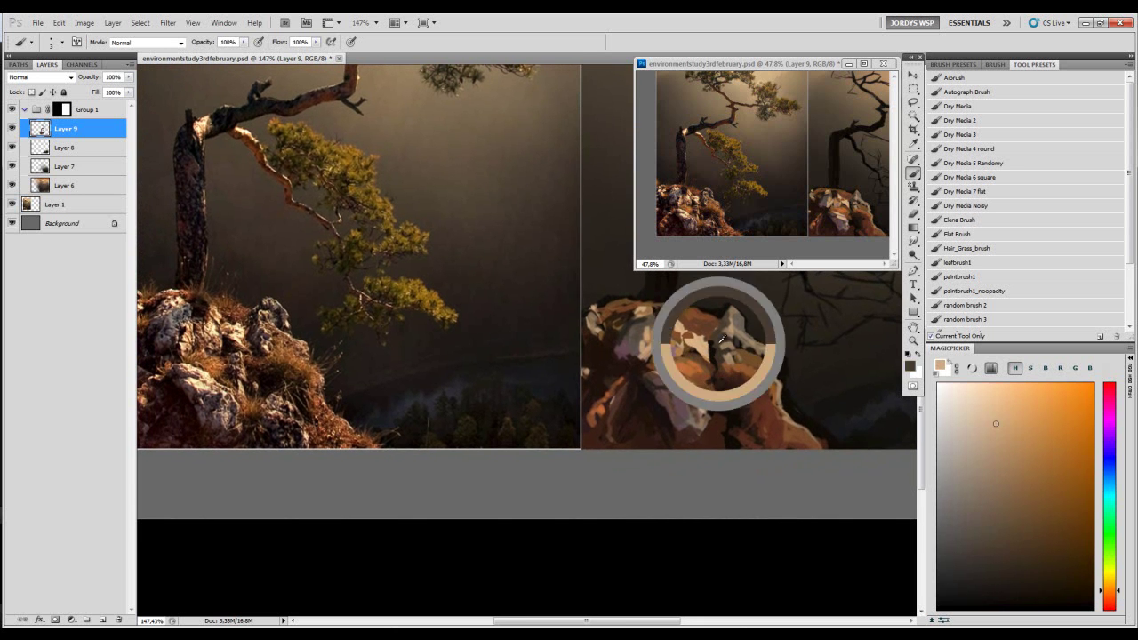
alt+click(711, 386)
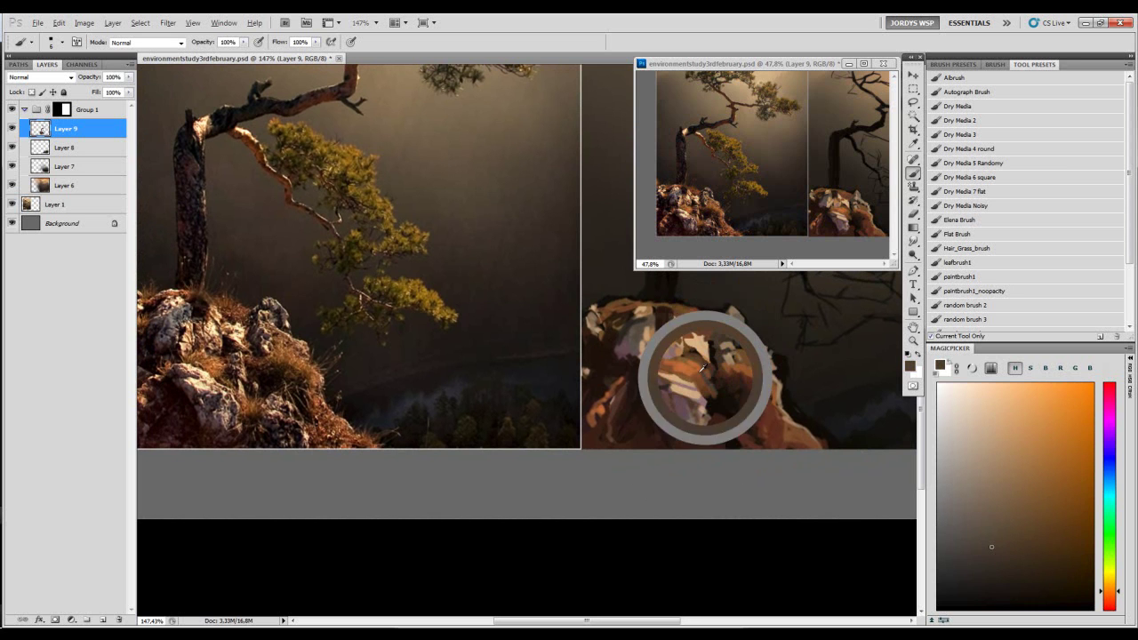
alt+click(692, 354)
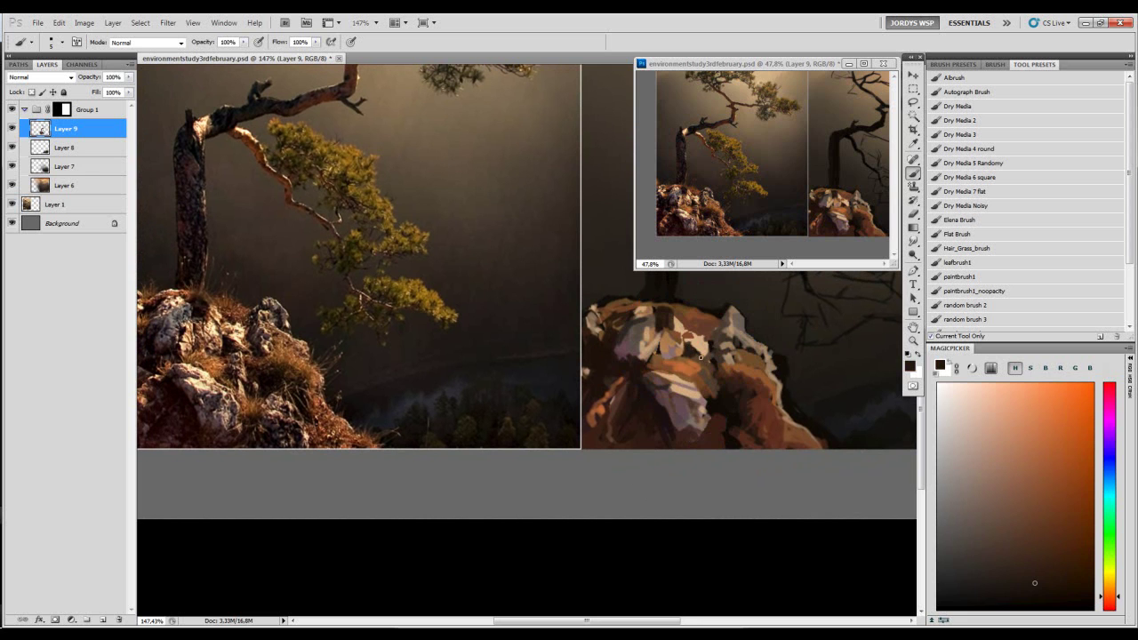
alt+click(700, 339)
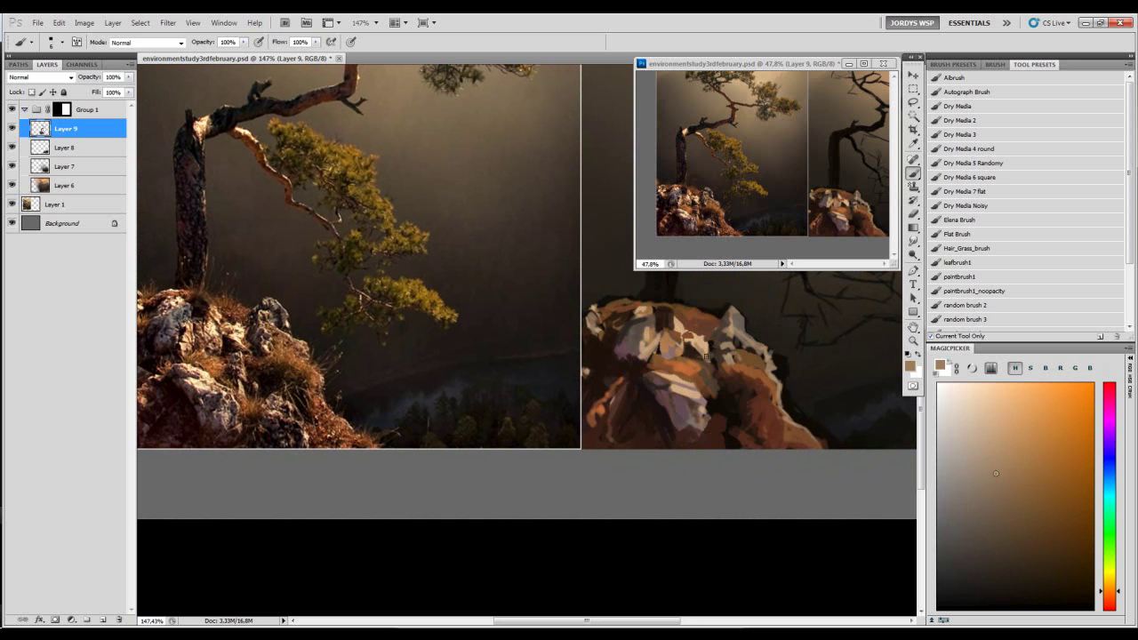
alt+click(701, 341)
alt+click(706, 332)
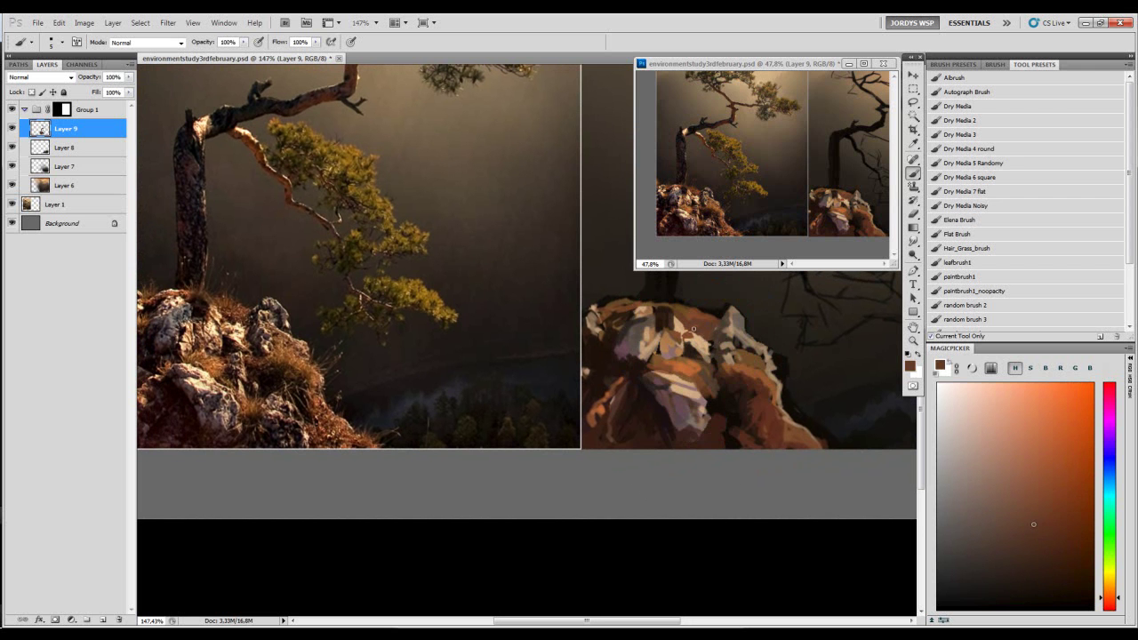
drag(701, 333, 702, 346)
alt+click(705, 348)
mouse_move(719, 339)
mouse_down()
mouse_move(482, 337)
mouse_move(666, 333)
mouse_move(678, 365)
mouse_move(654, 377)
mouse_move(577, 347)
mouse_up()
key(b)
key(d)
mouse_move(595, 416)
mouse_down()
mouse_move(579, 433)
mouse_move(602, 435)
mouse_up()
key(ctrl+z)
key(r)
mouse_move(605, 378)
mouse_down()
mouse_move(569, 373)
mouse_move(464, 450)
mouse_move(406, 432)
mouse_move(560, 365)
mouse_move(565, 378)
mouse_move(794, 339)
mouse_up()
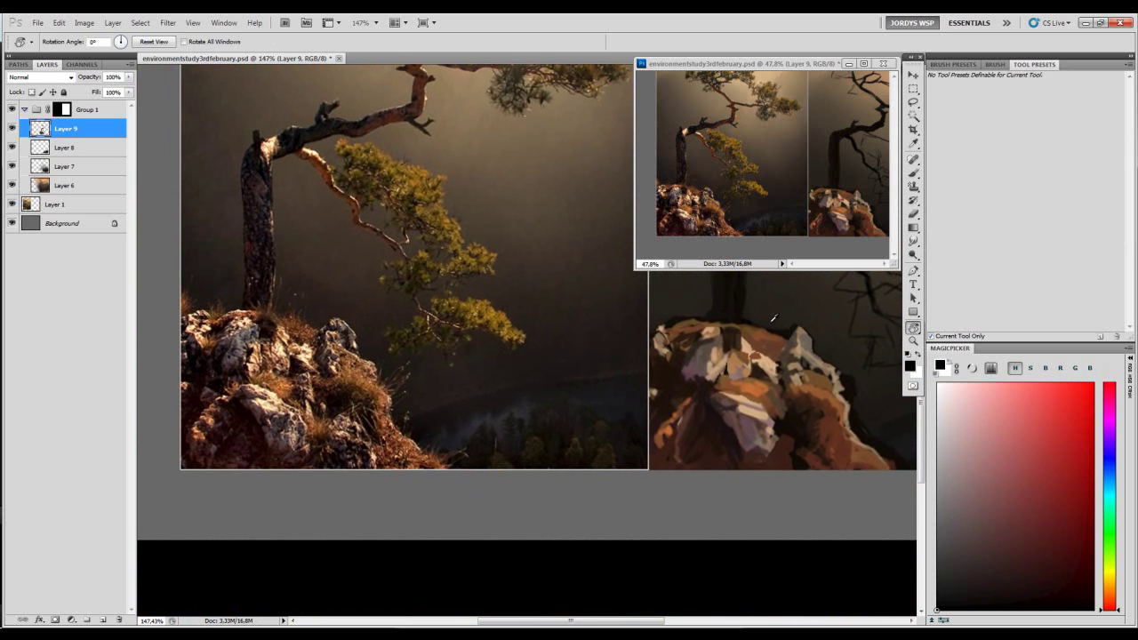
- Paint small sampled reddish-brown strokes along the crest right of the tree trunk
key(b)
alt+click(753, 324)
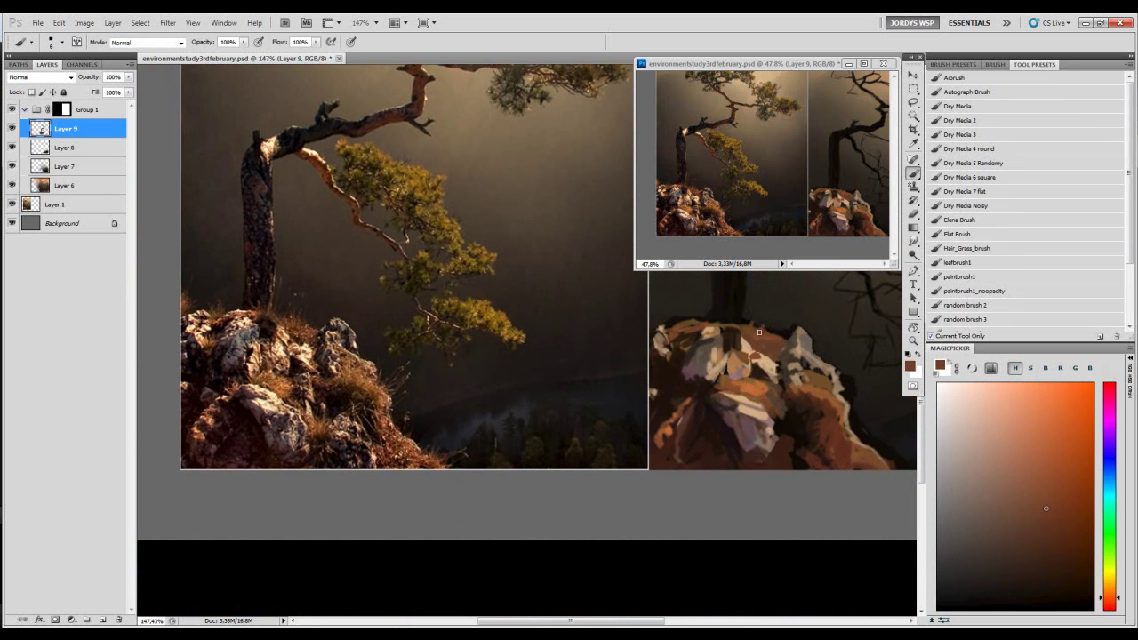
alt+click(751, 327)
alt+click(772, 335)
key(bracketleft)
key(bracketleft)
drag(776, 337, 786, 346)
- Paint light orange-tan highlights on the left end of the mound's crest, using a sampled colour and a lighter picked one
mouse_move(685, 304)
mouse_down()
mouse_move(709, 344)
mouse_move(672, 346)
mouse_up()
alt+click(673, 331)
key(bracketright)
key(bracketright)
key(bracketright)
click(1016, 406)
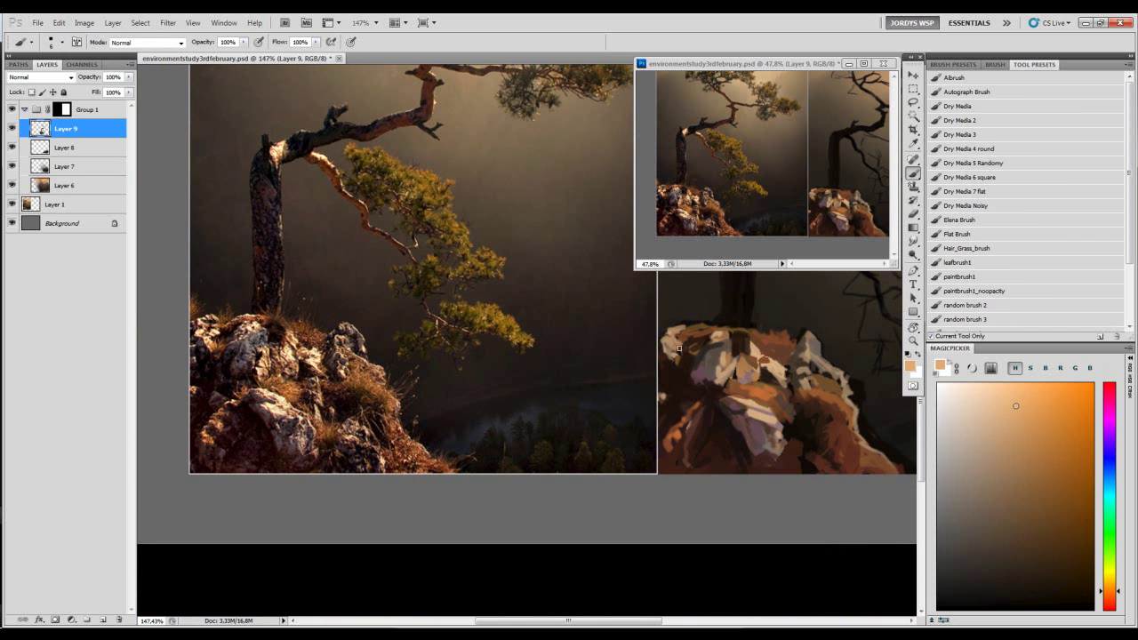
key(bracketleft)
alt+click(677, 351)
- Block in sampled brown shading on the rock just below the left end of the crest with a larger brush
key(bracketright)
key(bracketright)
key(bracketright)
key(bracketright)
alt+click(678, 361)
alt+click(673, 358)
key(bracketleft)
key(bracketleft)
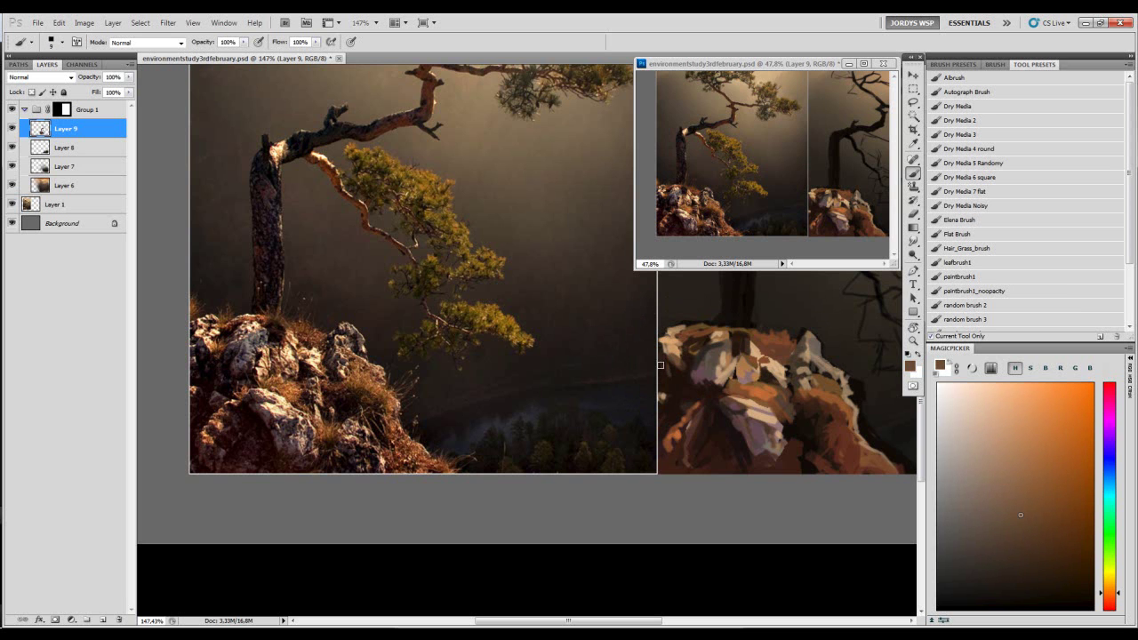
- Refine the mound's upper left rock face with small near-black, mauve and olive-brown sampled strokes
alt+click(709, 365)
alt+click(660, 364)
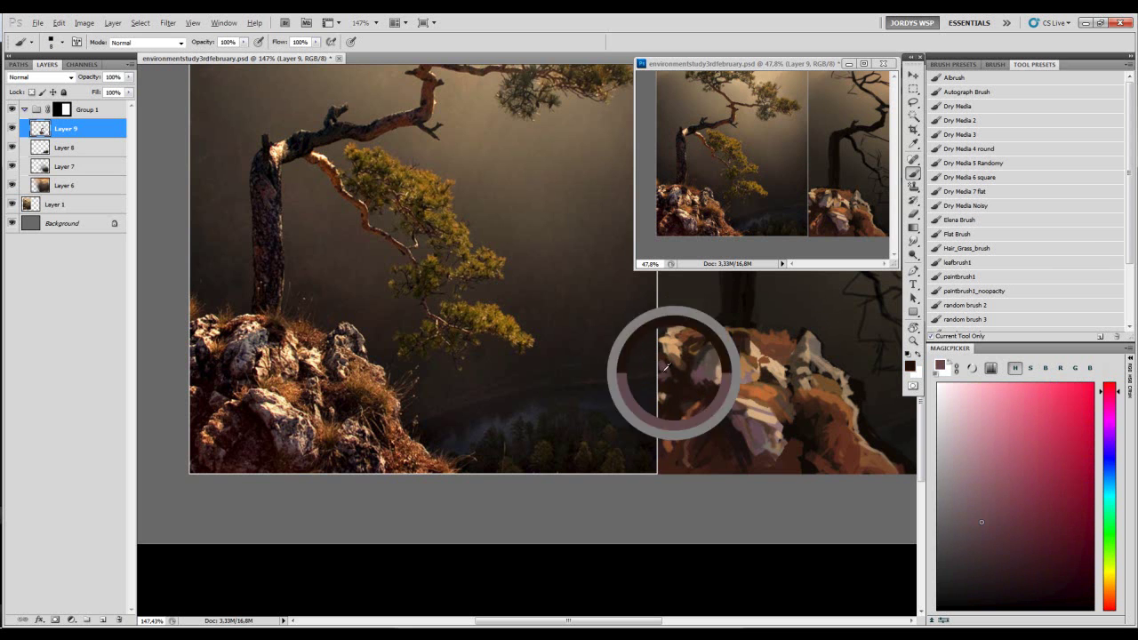
key(bracketleft)
alt+click(685, 377)
alt+click(699, 348)
key(bracketleft)
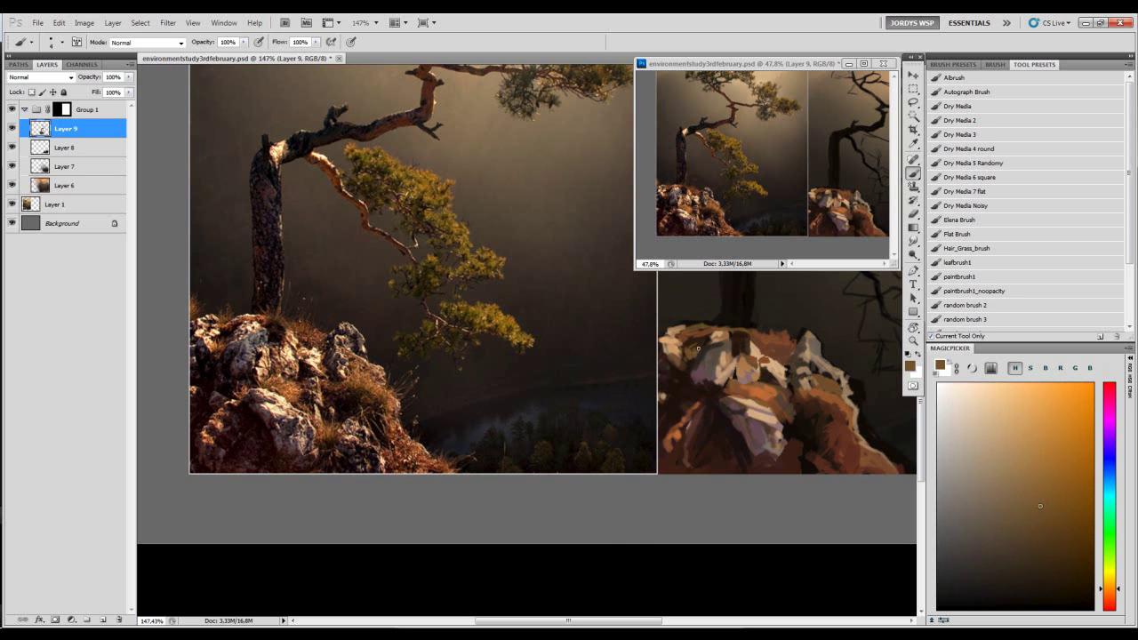
- Rework the pale rock patch at the mound's centre with sampled dark brown and orange-brown strokes
drag(755, 354, 718, 335)
alt+click(729, 361)
alt+click(734, 369)
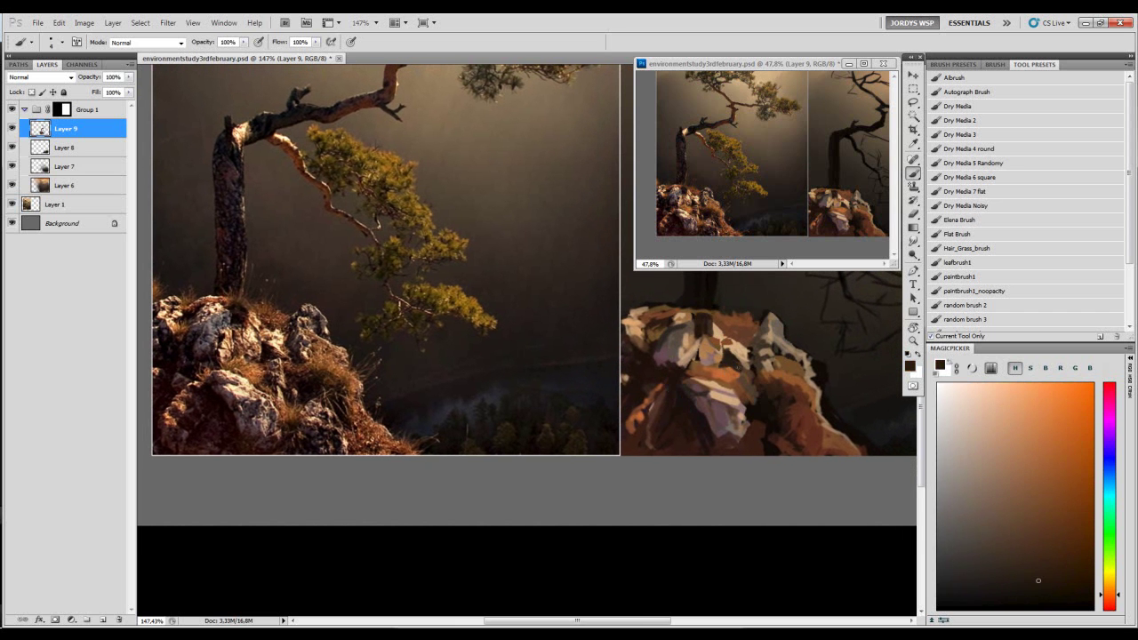
alt+click(725, 371)
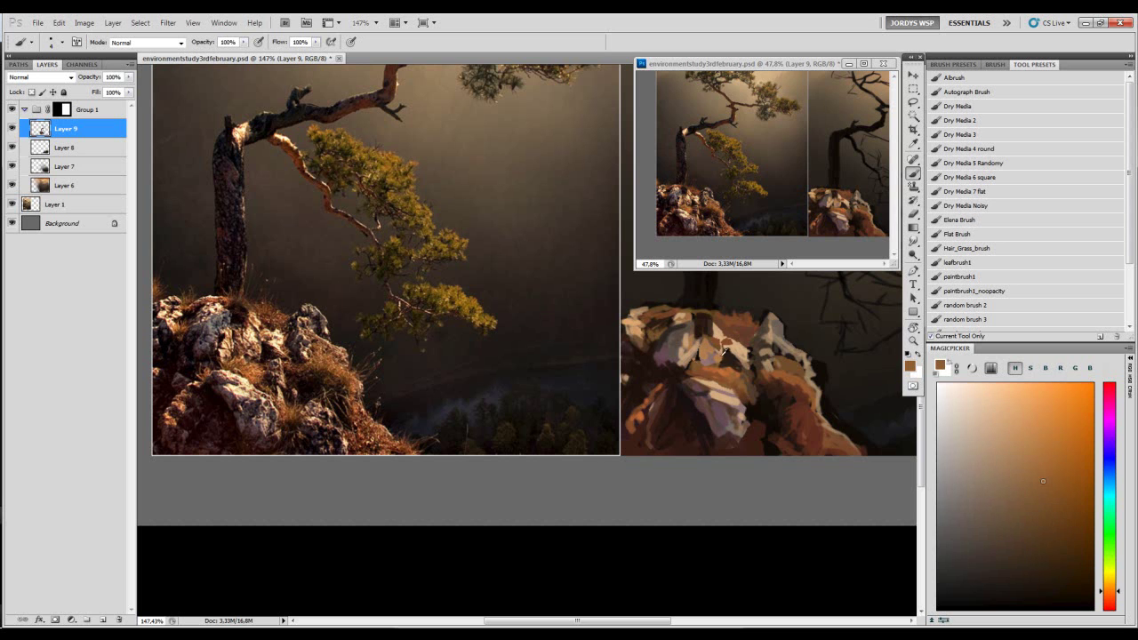
alt+click(732, 396)
alt+click(730, 413)
alt+click(757, 346)
- Shade the lower pale rock on the front of the mound with dark brown and muted mauve-brown strokes
key(bracketright)
key(bracketright)
click(1000, 575)
key(bracketleft)
alt+click(723, 416)
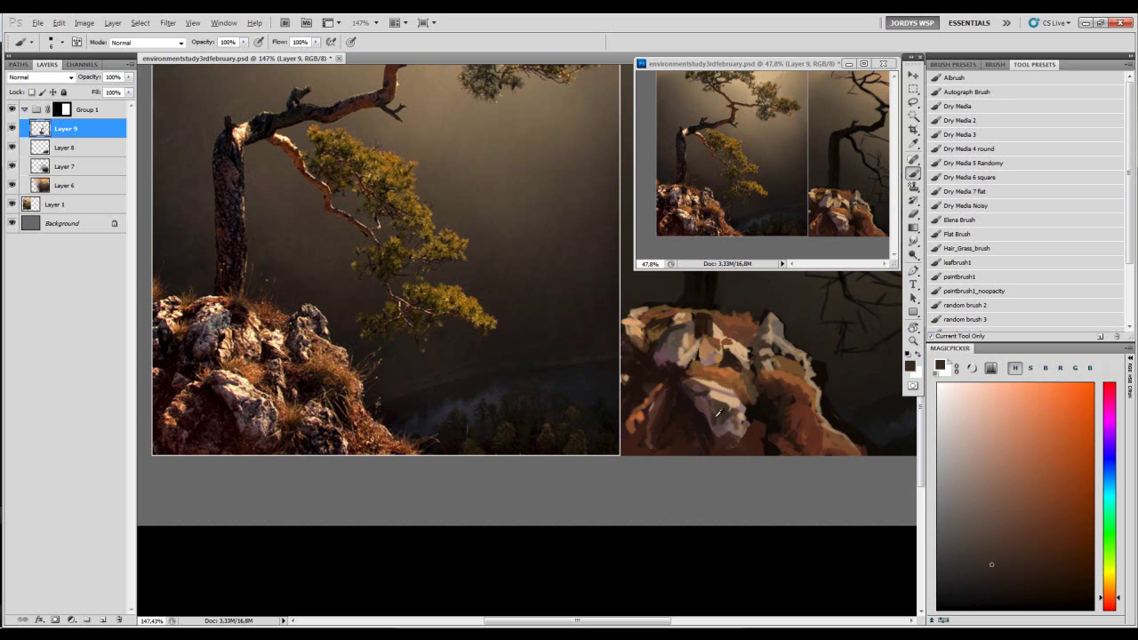
alt+click(710, 423)
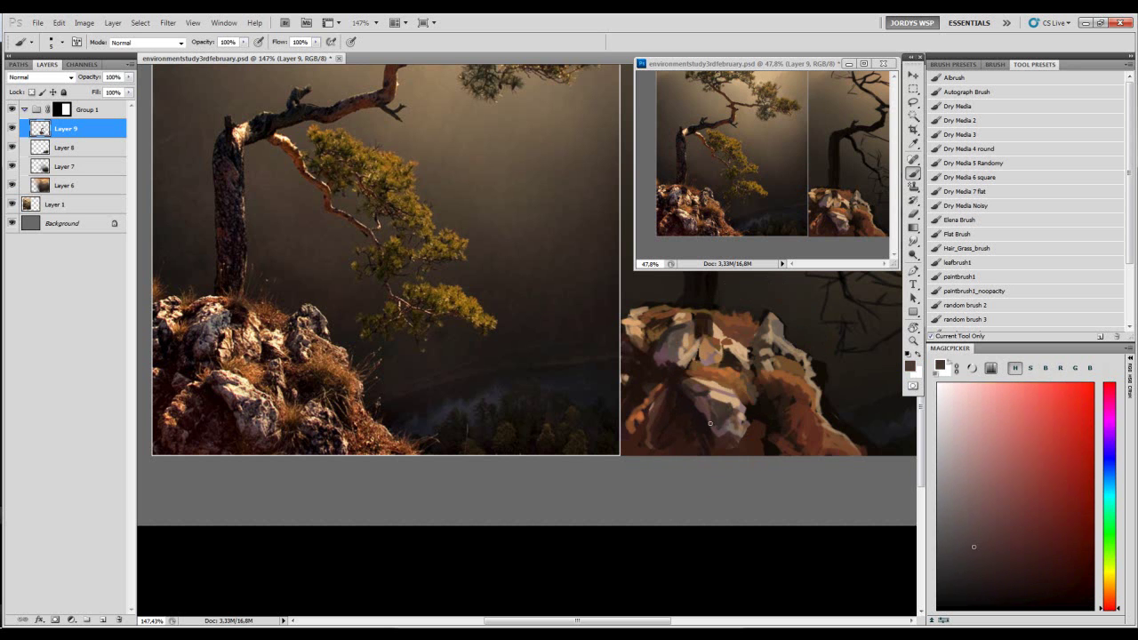
alt+click(727, 433)
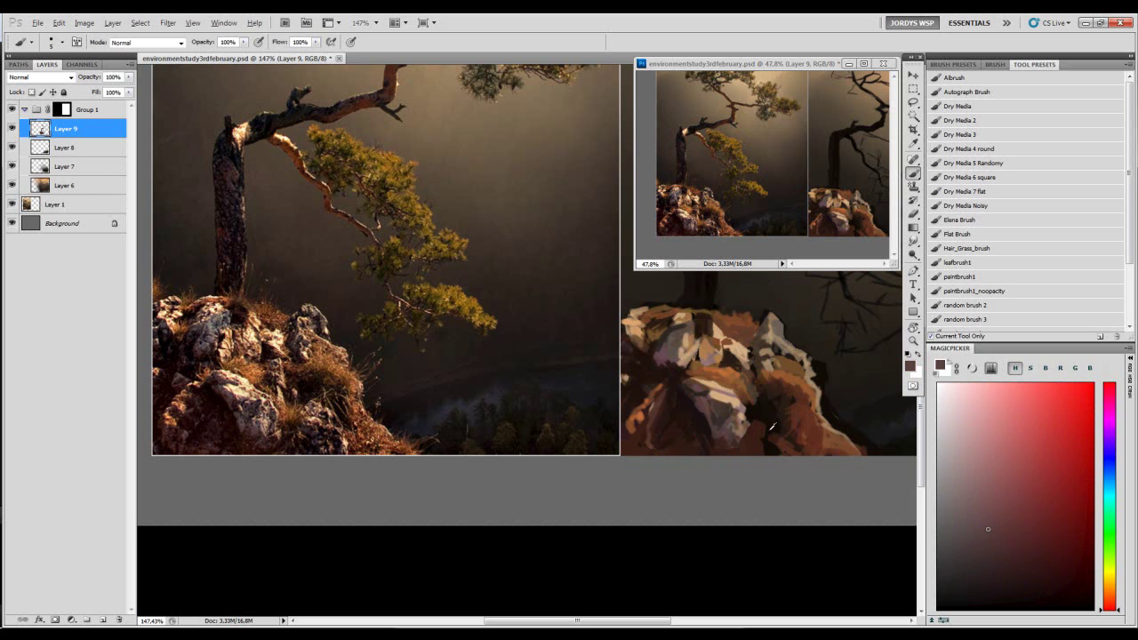
- Blend sampled reddish-brown strokes into the dark area between the lower pale rock and the right slope
alt+click(745, 431)
drag(753, 441, 751, 436)
alt+click(754, 434)
alt+click(767, 414)
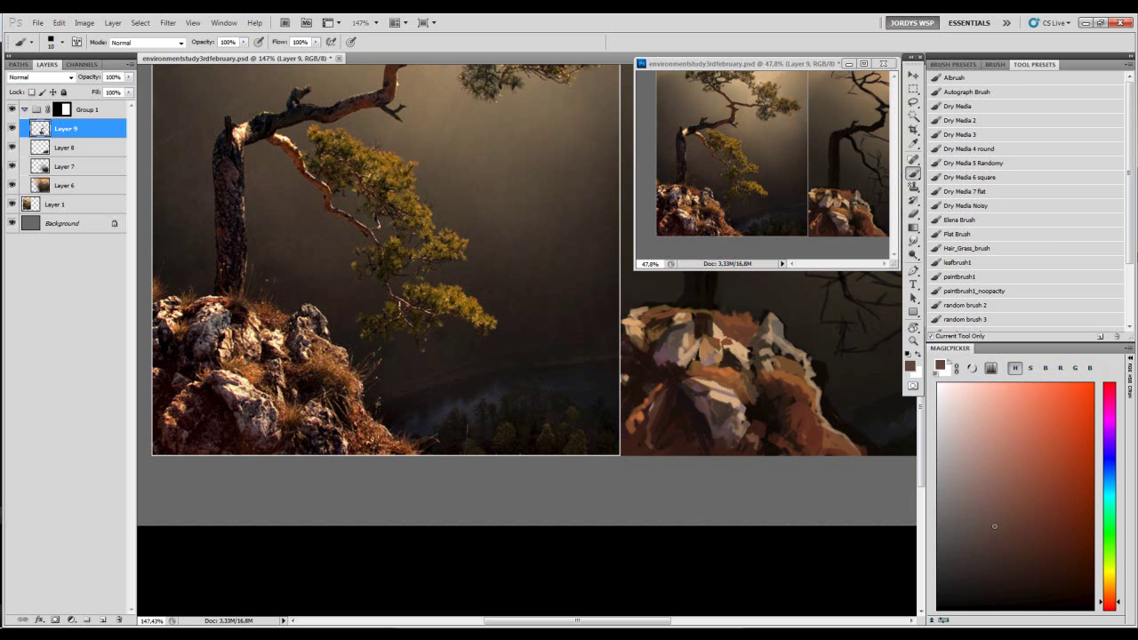
- Switch to the Rocks1 brush preset
drag(1129, 169, 1129, 236)
click(987, 267)
drag(729, 379, 667, 421)
drag(768, 345, 690, 372)
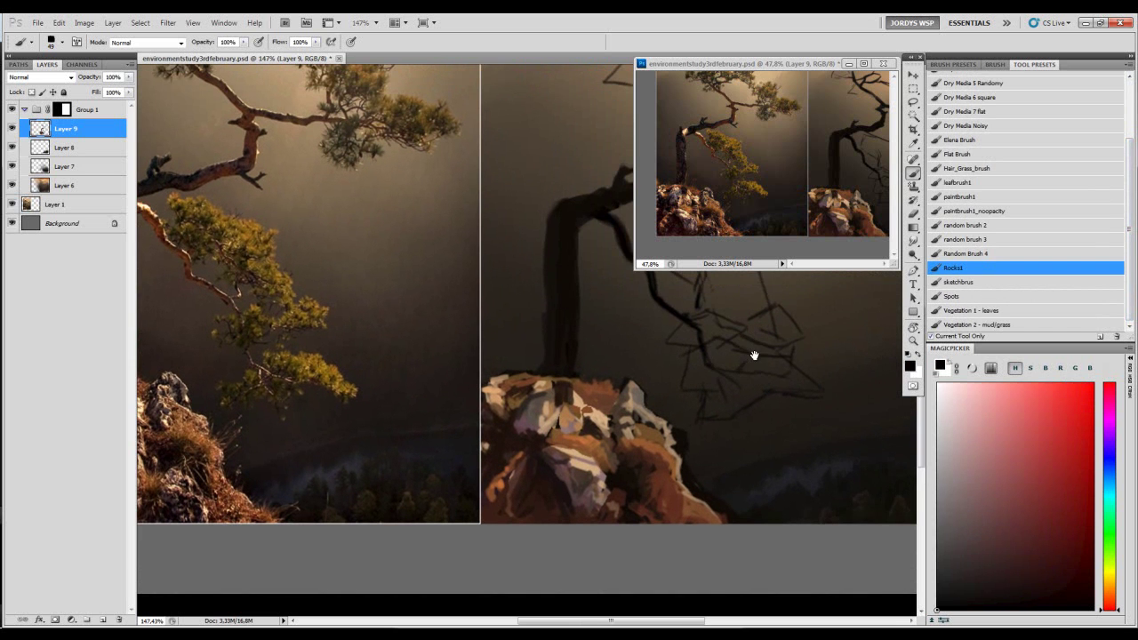
drag(754, 356, 647, 392)
- Try out the Rocks1 brush with broad black strokes on the background right of the tree and undo them
mouse_move(789, 305)
mouse_down()
mouse_move(715, 340)
mouse_move(782, 379)
mouse_move(772, 409)
mouse_move(770, 323)
mouse_move(806, 386)
mouse_move(713, 365)
mouse_move(749, 379)
mouse_up()
key(ctrl+z)
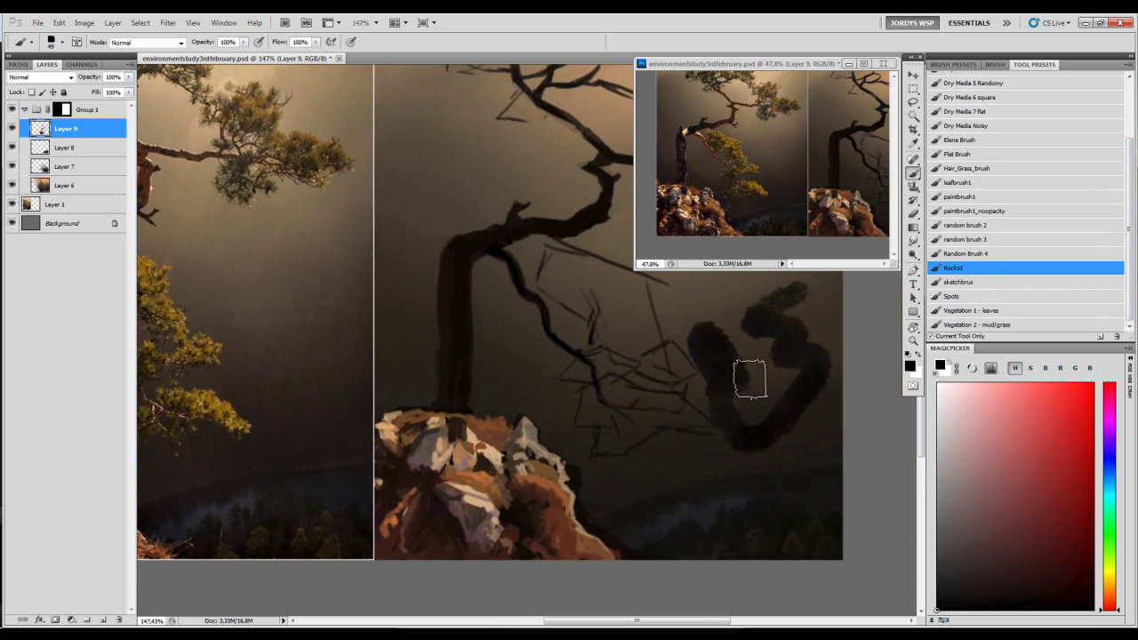
key(ctrl+z)
key(bracketleft)
mouse_move(802, 318)
mouse_down()
mouse_move(749, 359)
mouse_move(790, 389)
mouse_move(761, 401)
mouse_up()
key(ctrl+z)
- Paint small sampled dark grey-brown shading strokes on the tip and face of the mound's right pale peak
drag(724, 433, 851, 385)
drag(668, 414, 796, 375)
key(bracketleft)
key(bracketleft)
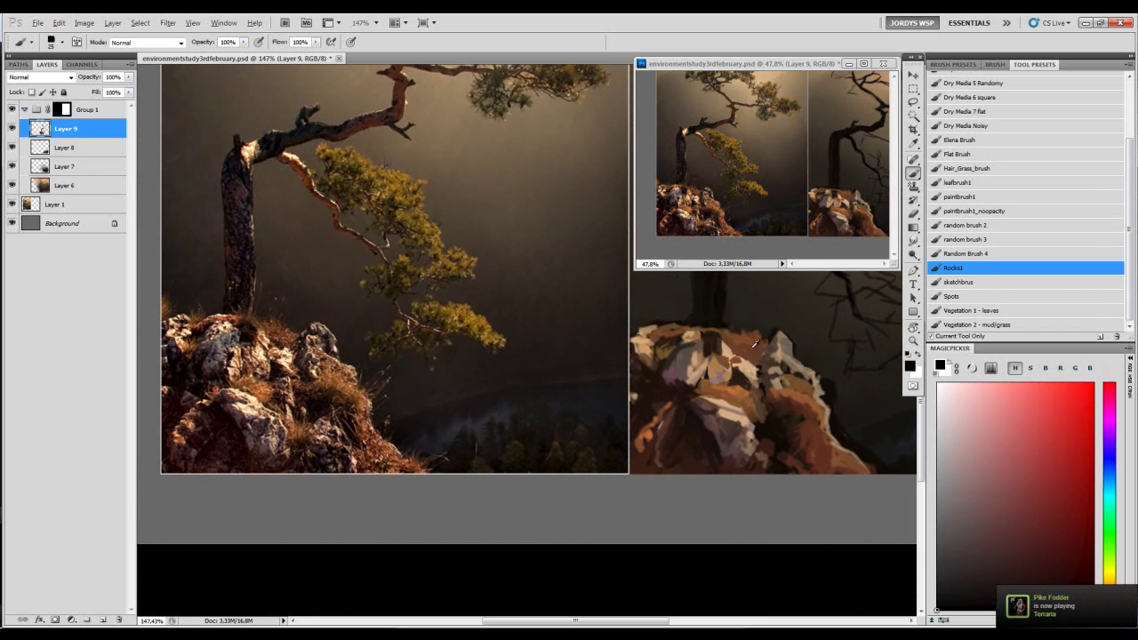
alt+click(778, 346)
key(bracketleft)
key(bracketleft)
key(bracketleft)
key(bracketleft)
alt+click(772, 343)
alt+click(783, 342)
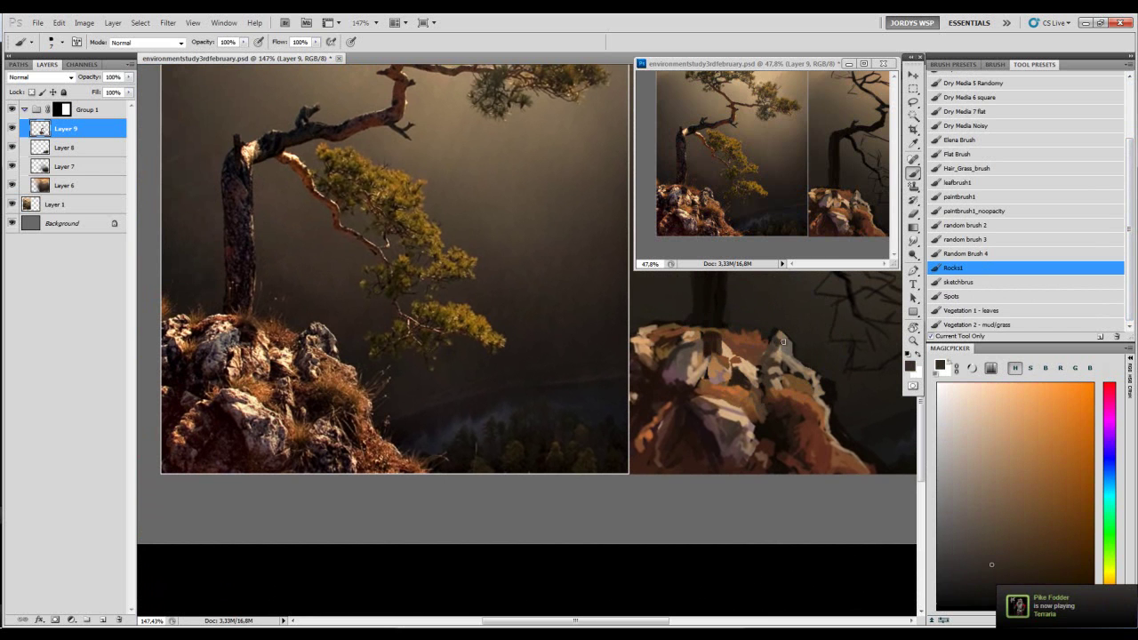
alt+click(784, 347)
alt+click(789, 342)
drag(788, 343, 791, 361)
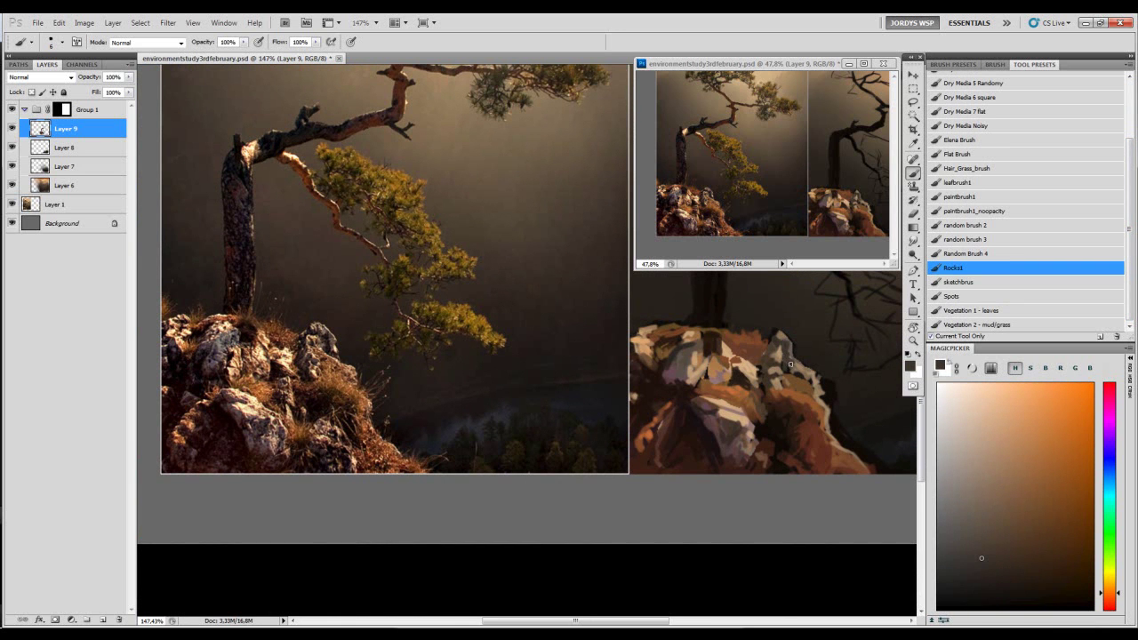
- Add black and near-black crevice accents with pale touches to the right pale peak
alt+click(777, 327)
alt+click(724, 404)
alt+click(787, 345)
alt+click(787, 330)
alt+click(789, 346)
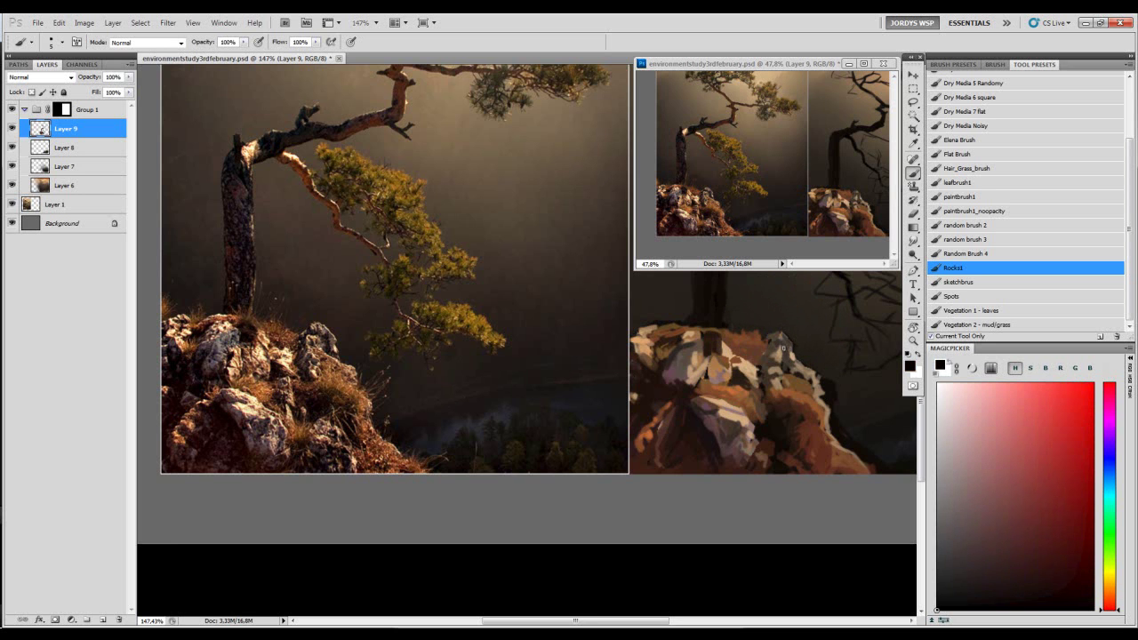
alt+click(786, 358)
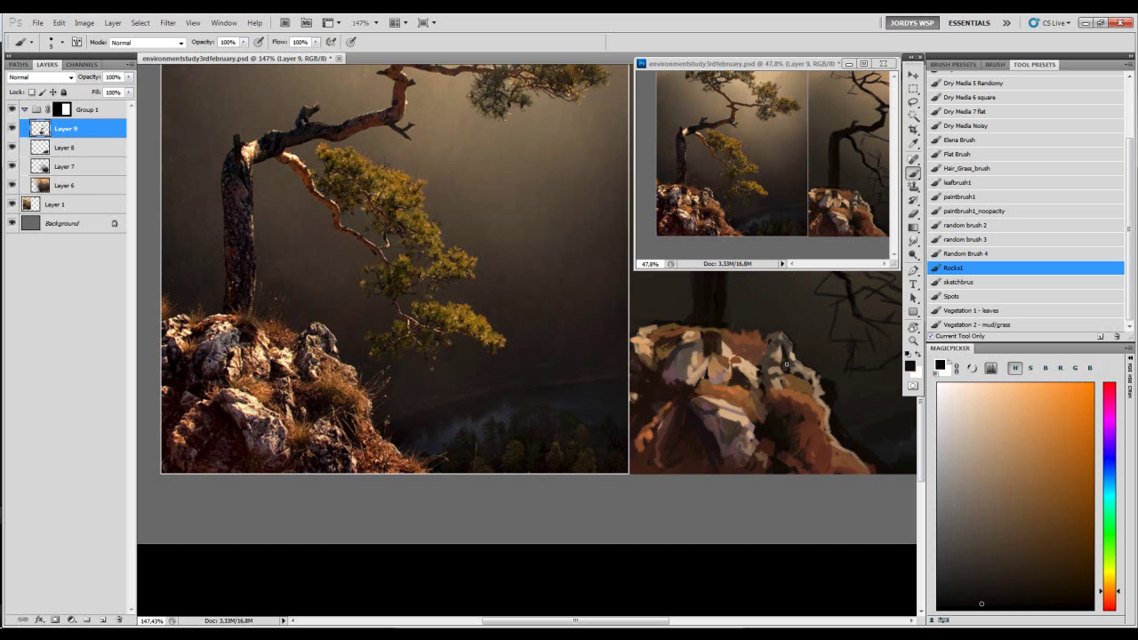
- Paint dark reddish-brown and tan strokes on the crest and pale rock just right of the tree trunk's base
drag(726, 366, 735, 371)
alt+click(757, 347)
drag(1049, 551, 1040, 548)
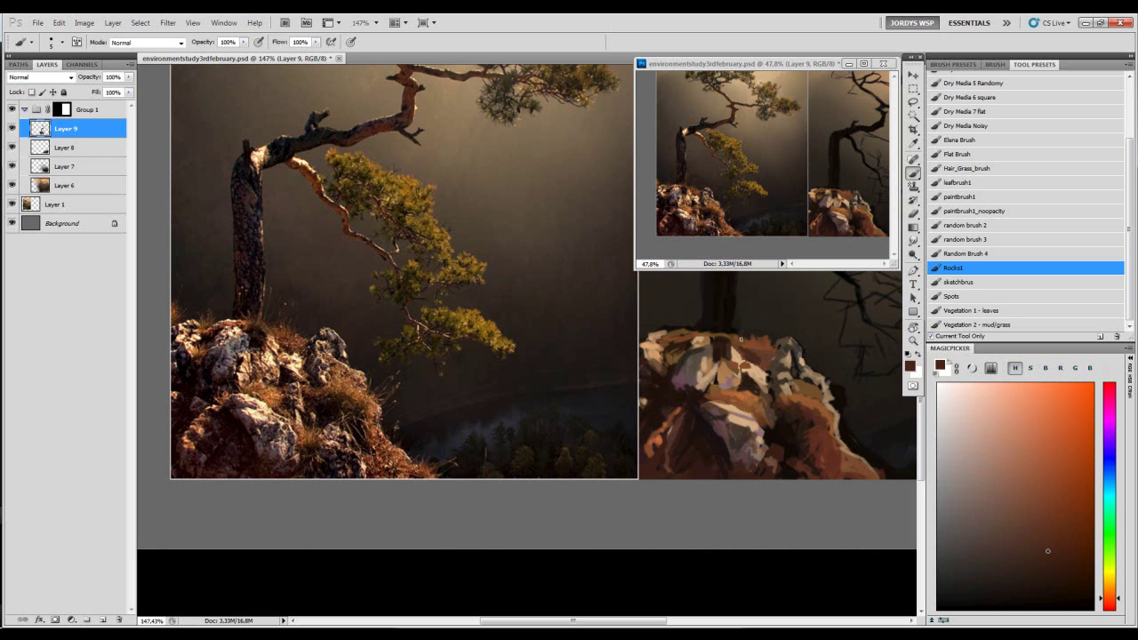
drag(736, 340, 751, 361)
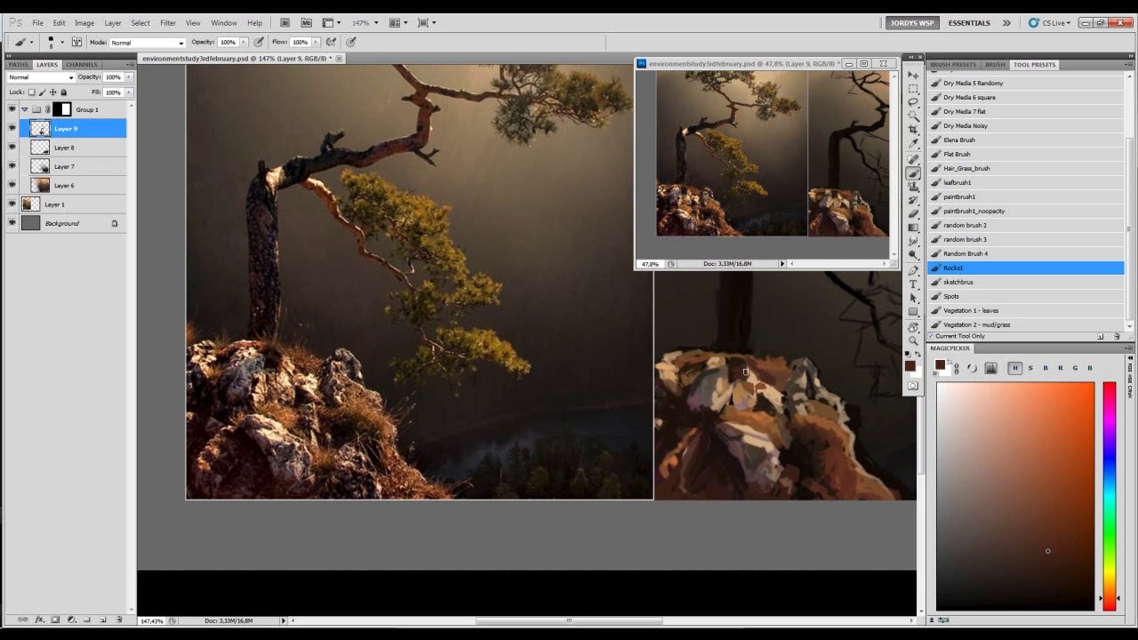
alt+click(736, 362)
alt+click(760, 375)
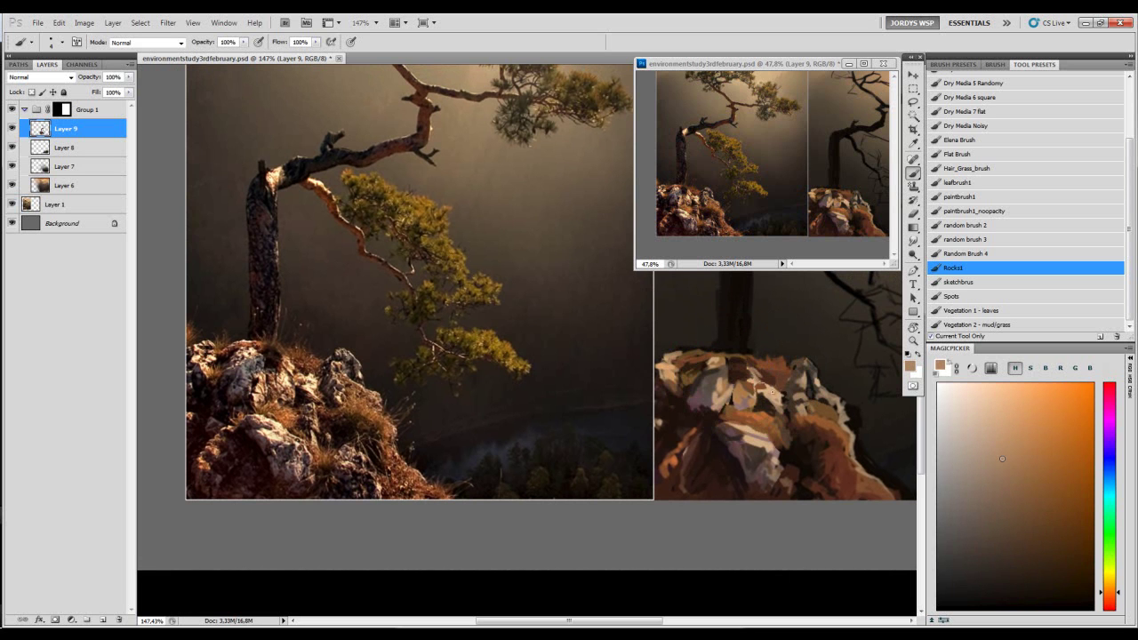
- Deepen the shadows on the left side of the mound with sampled black and near-black strokes
drag(771, 389, 767, 383)
alt+click(682, 407)
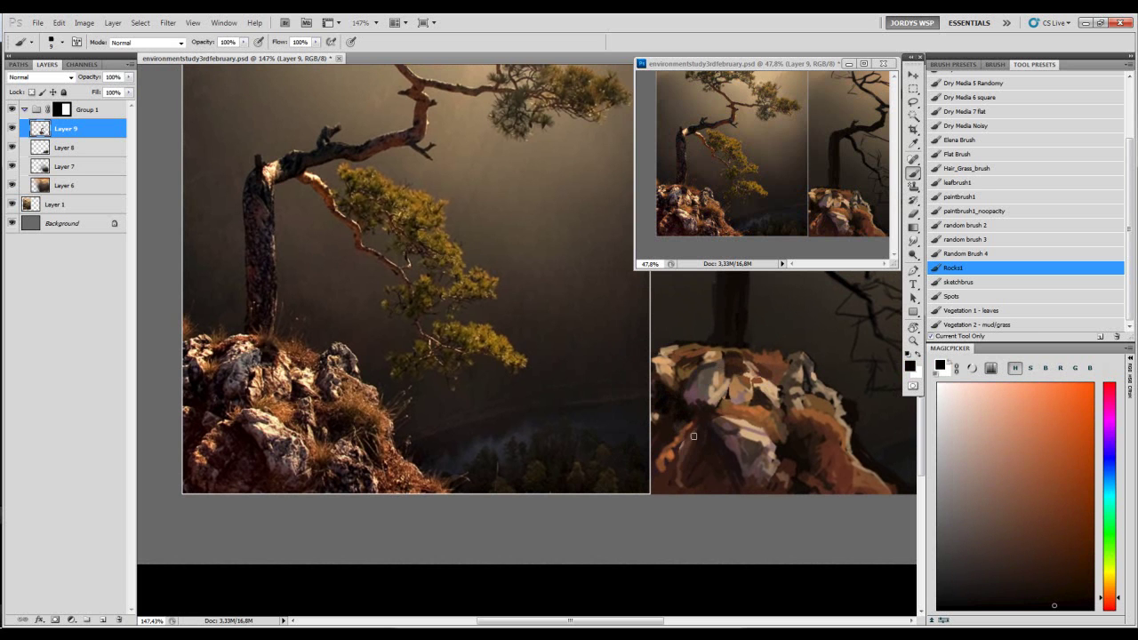
drag(710, 384, 707, 382)
alt+click(679, 415)
alt+click(677, 409)
alt+click(679, 396)
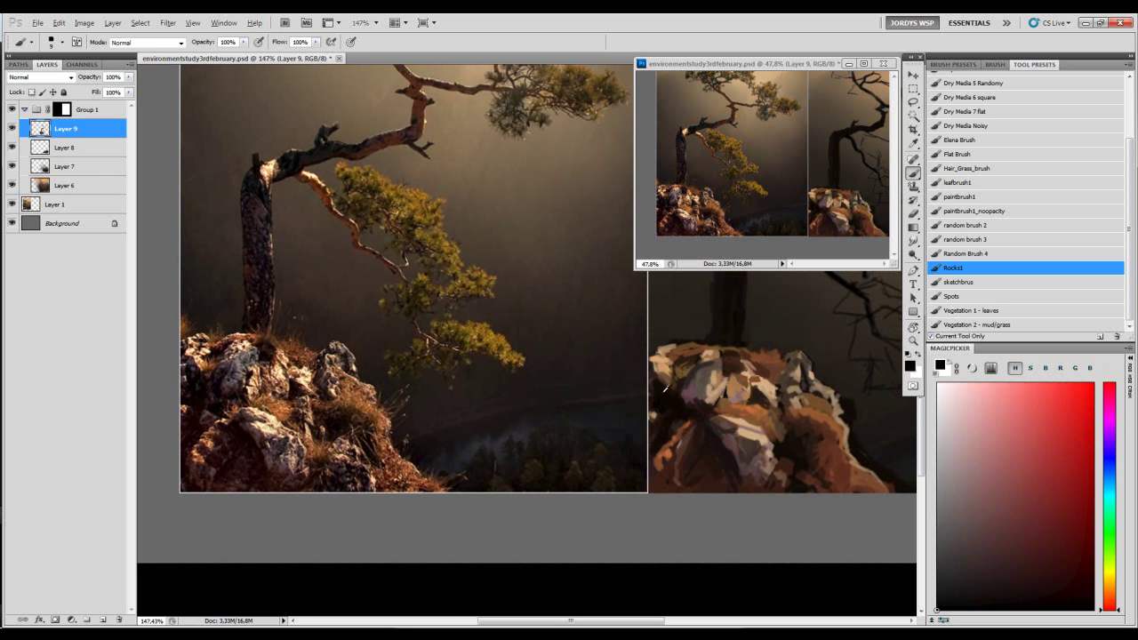
alt+click(659, 379)
alt+click(661, 370)
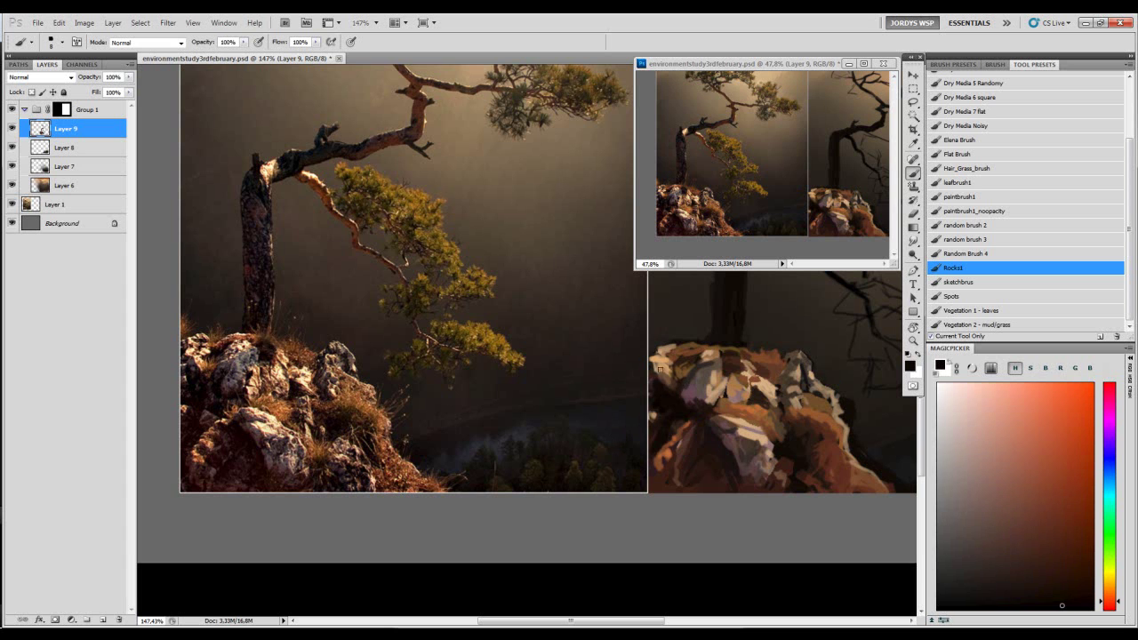
alt+click(663, 391)
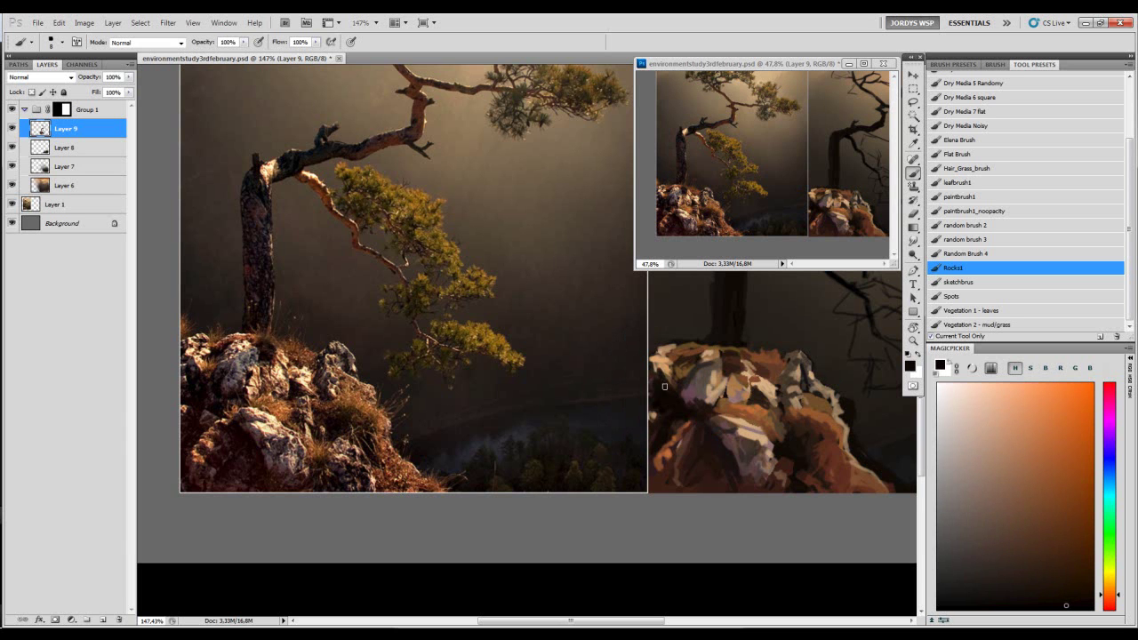
- Touch up the mound's left edge and crest with sampled dark colours, keeping the Brush tool active
alt+click(656, 364)
key(d)
alt+click(661, 382)
alt+click(684, 358)
alt+click(756, 352)
key(e)
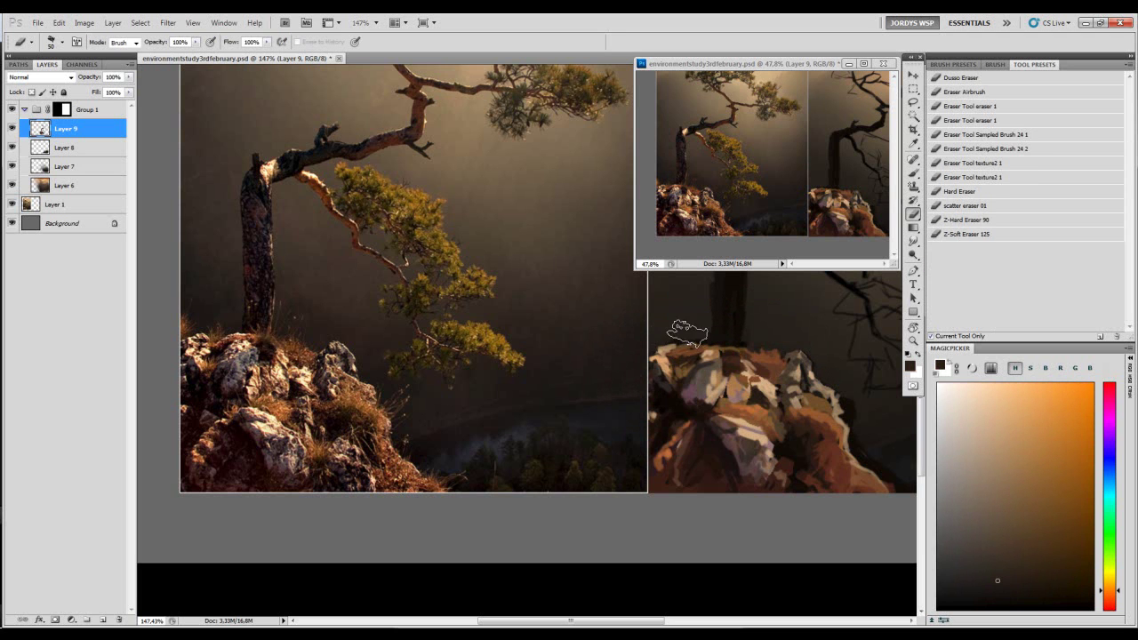
key(b)
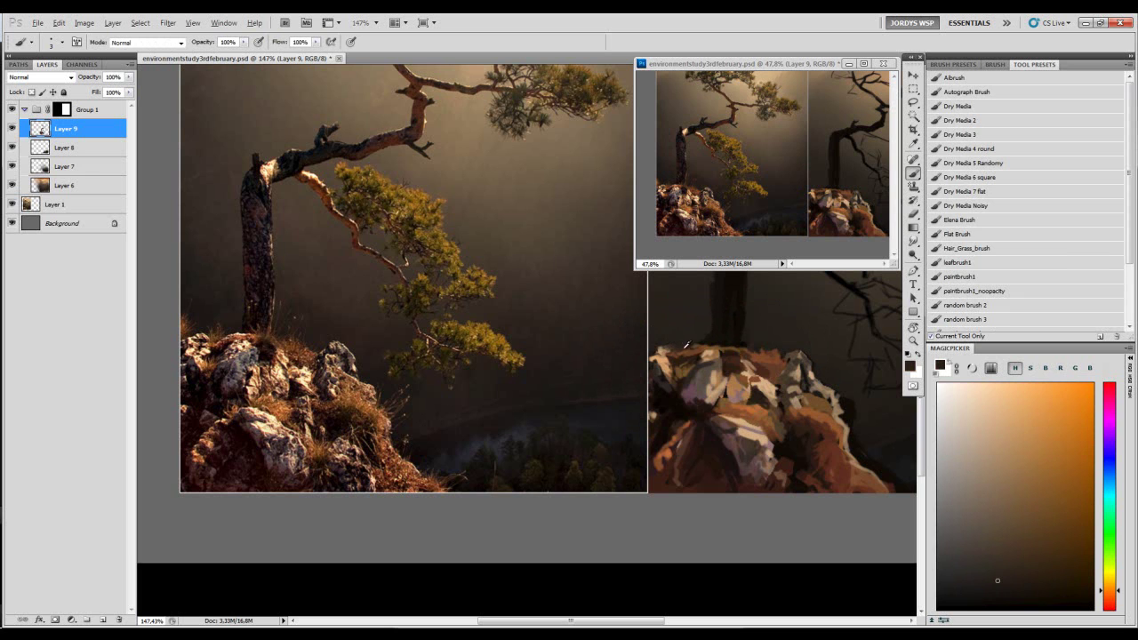
- Reshape the left tip of the crest with small sampled dark background and tan strokes
alt+click(662, 382)
alt+click(659, 353)
alt+click(659, 347)
alt+click(676, 338)
drag(668, 347, 671, 344)
alt+click(667, 347)
alt+click(665, 354)
alt+click(664, 347)
alt+click(656, 350)
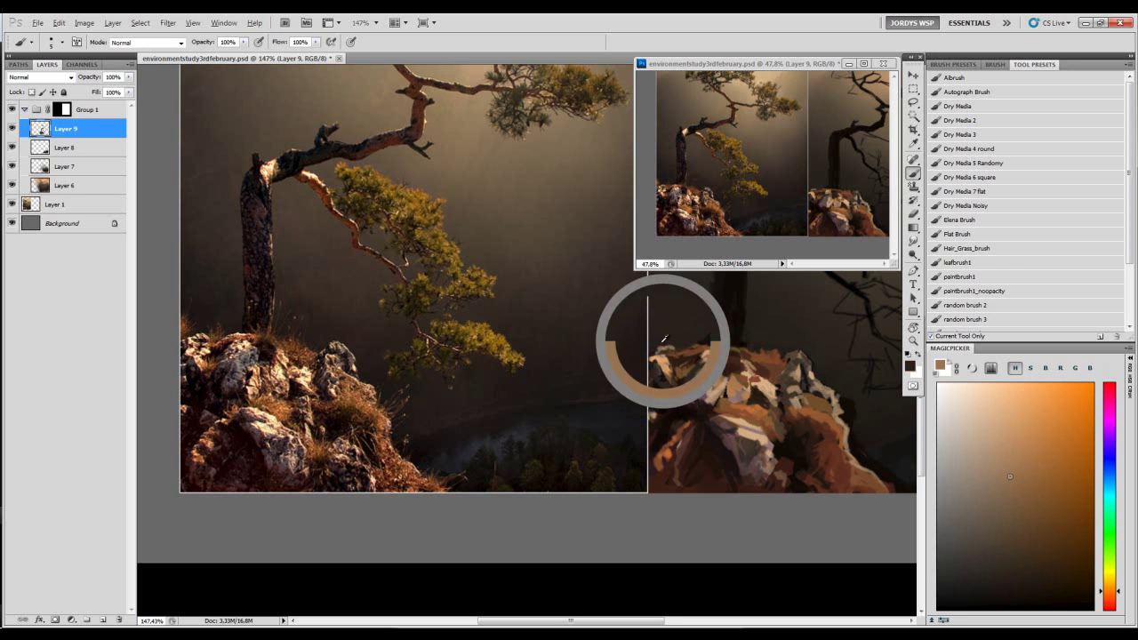
- Paint sampled reddish-brown and light tan strokes along the crest left of the tree trunk
key(bracketright)
key(bracketright)
key(bracketright)
alt+click(713, 350)
alt+click(762, 358)
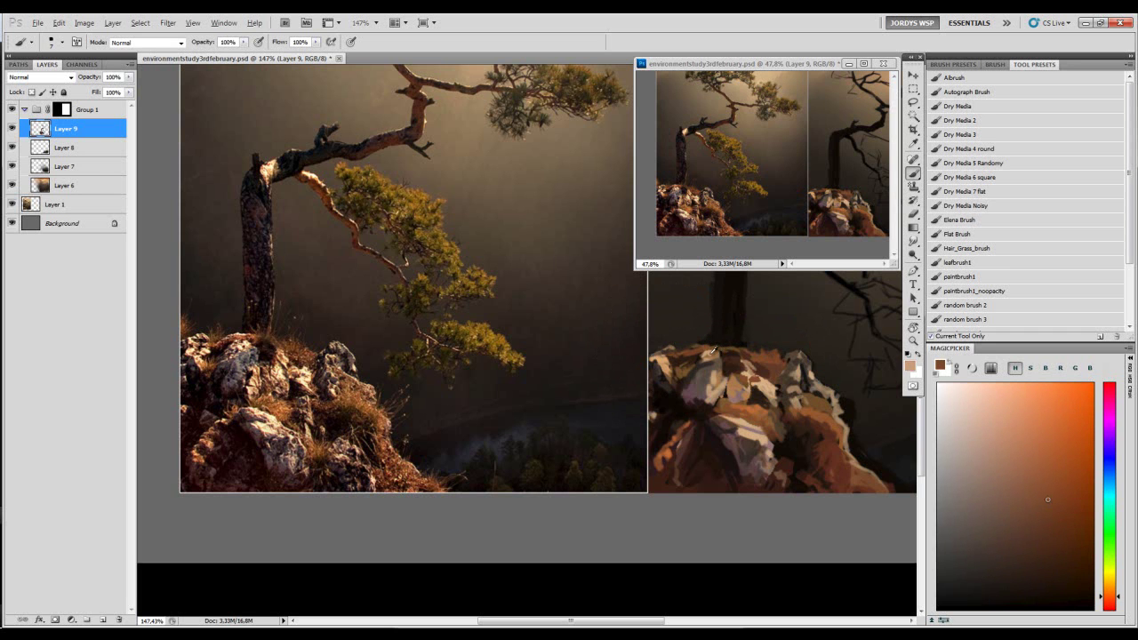
alt+click(708, 351)
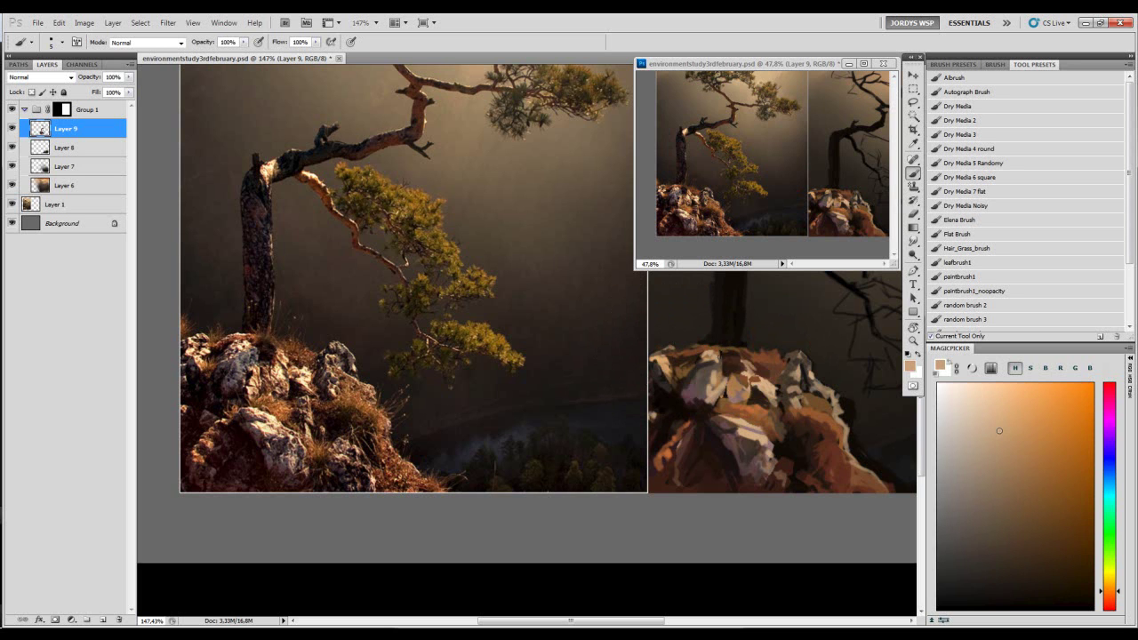
- Detail the upper-left pale rock with sampled grey, dark brown and mauve strokes, and pick a light salmon-orange paint colour
alt+click(707, 373)
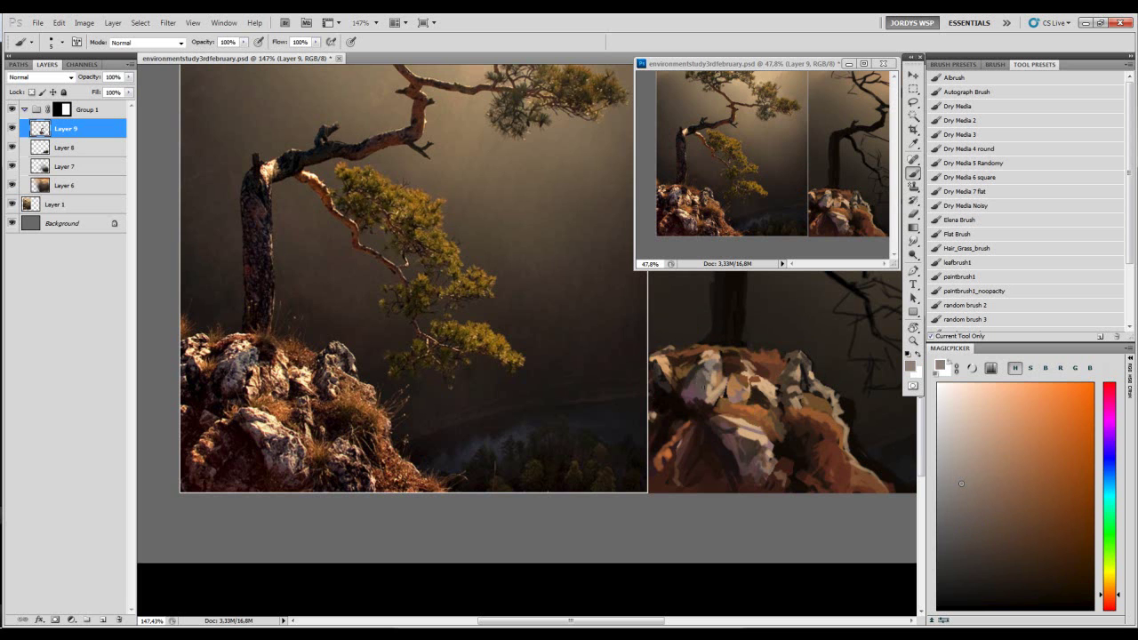
alt+click(699, 368)
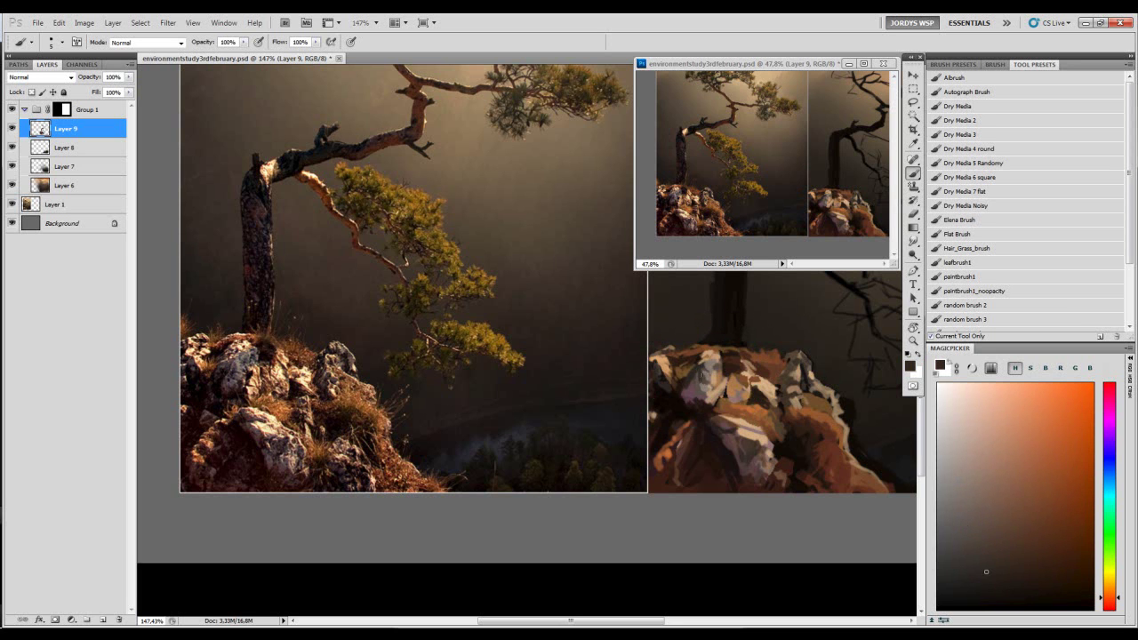
alt+click(705, 397)
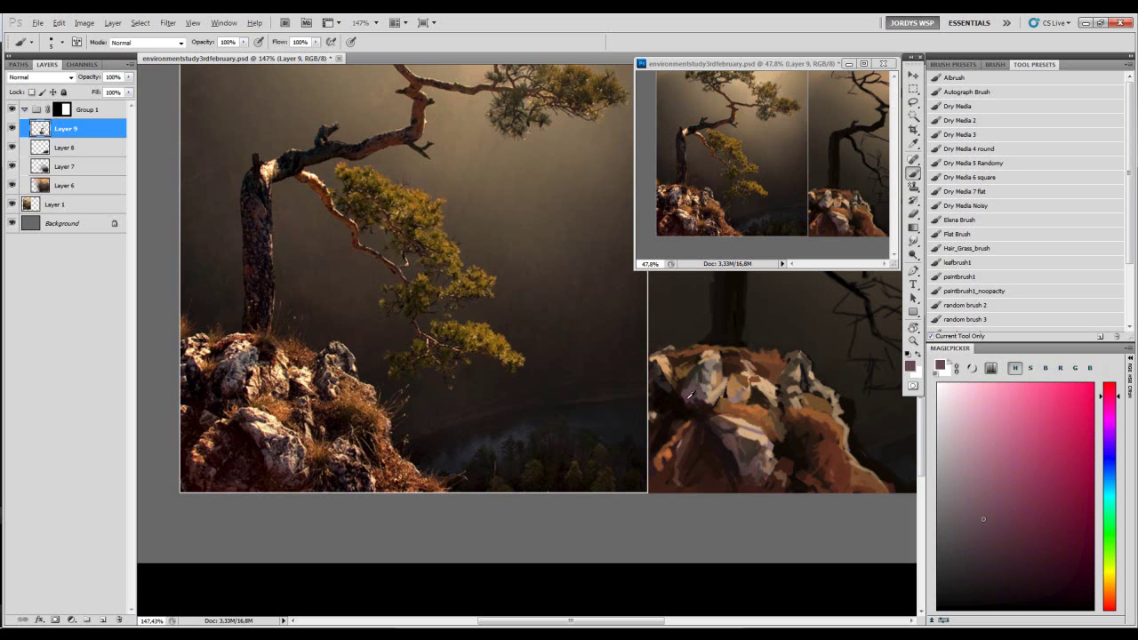
alt+click(691, 394)
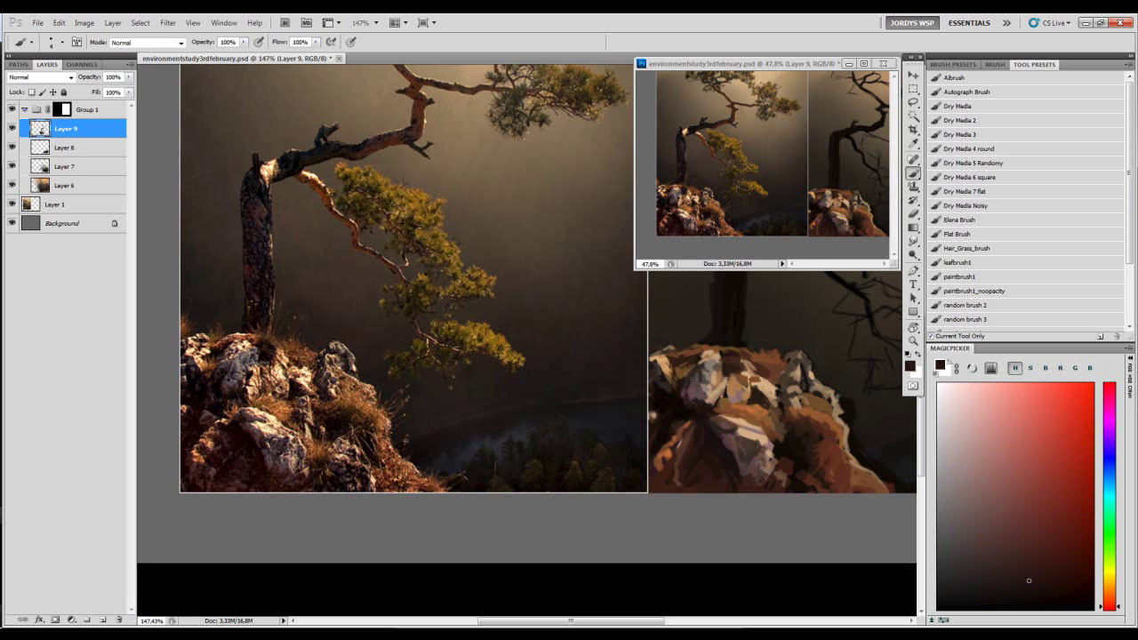
alt+click(694, 393)
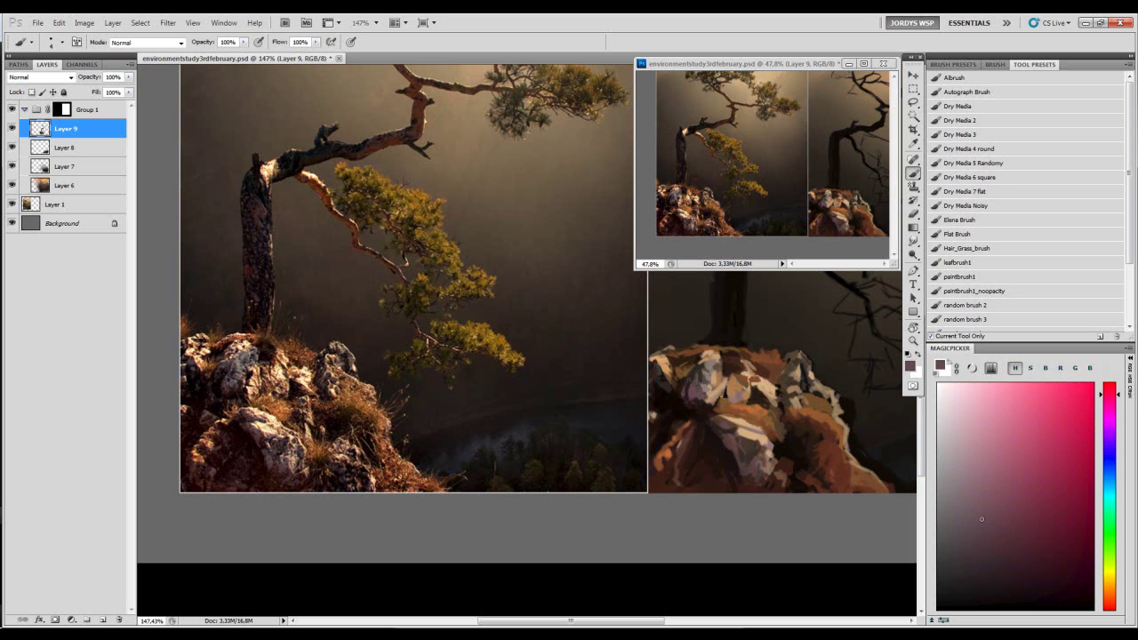
alt+click(693, 386)
click(1009, 436)
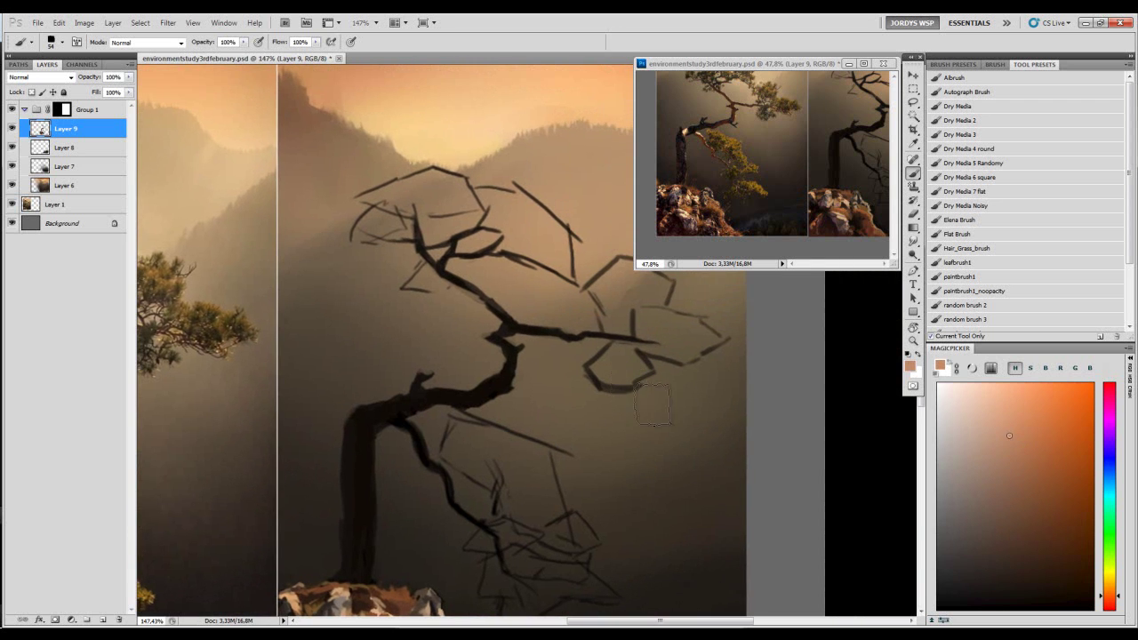
- Paint a salmon test swatch in the empty background beside the tree and try a darker orange-brown next to it
mouse_move(636, 444)
mouse_down()
mouse_move(622, 464)
mouse_move(677, 435)
mouse_move(679, 413)
mouse_up()
key(bracketleft)
key(bracketleft)
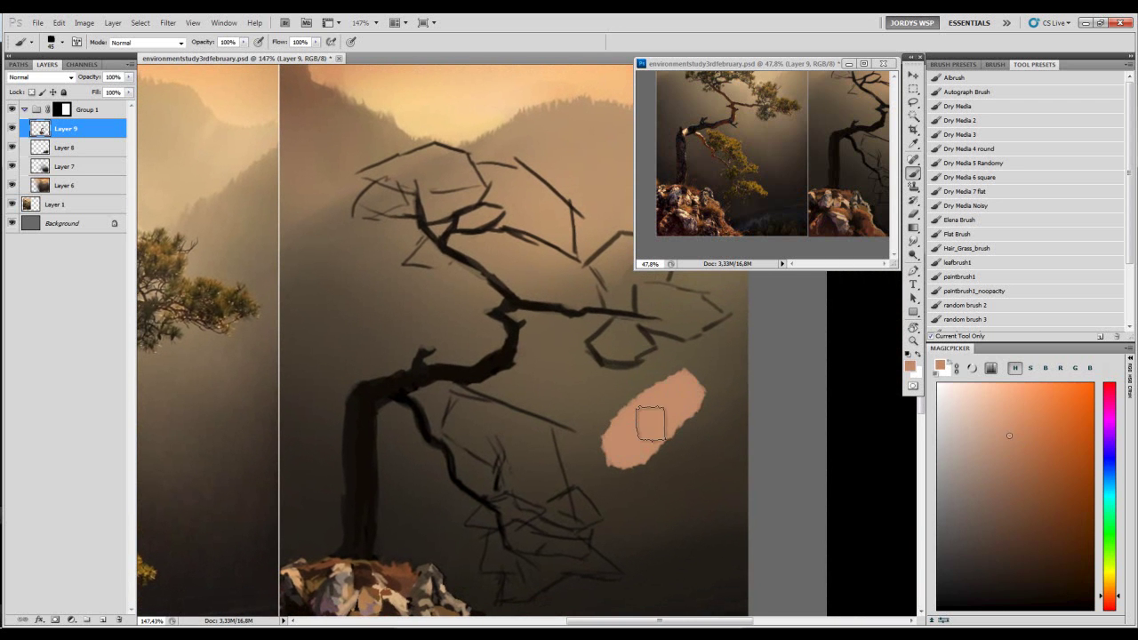
click(1010, 435)
click(1011, 469)
click(1053, 480)
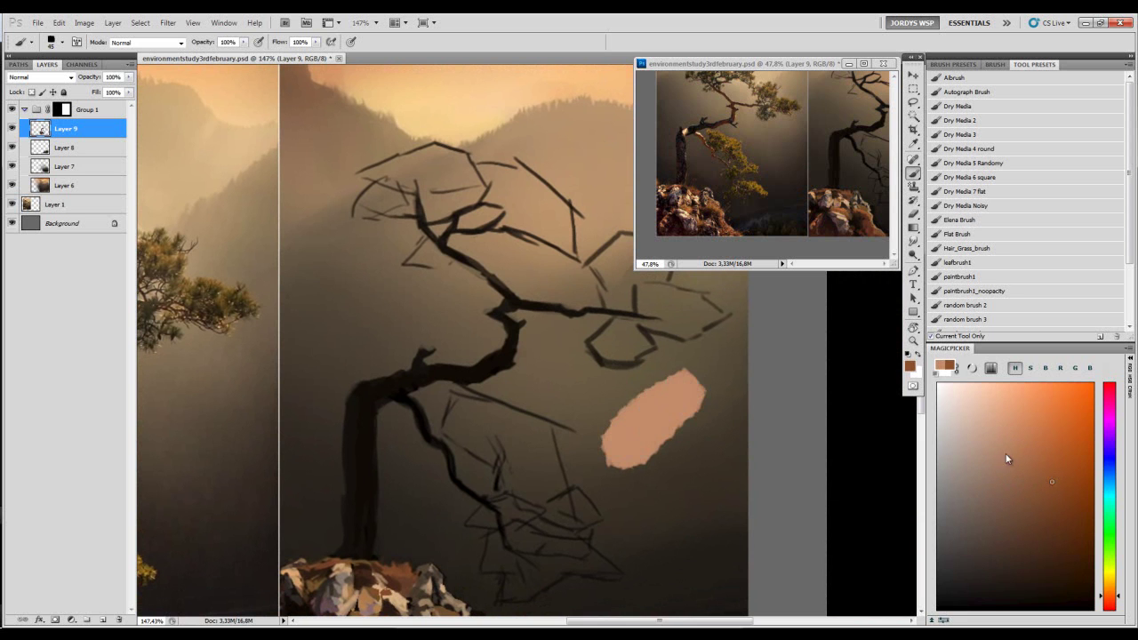
mouse_move(696, 430)
mouse_down()
mouse_move(640, 466)
mouse_move(707, 413)
mouse_up()
key(ctrl+z)
- Add a pale pink test swatch alongside the salmon one and pick a dark orange-brown paint colour
alt+click(673, 394)
click(980, 407)
drag(980, 407, 972, 400)
drag(612, 399, 667, 359)
click(971, 396)
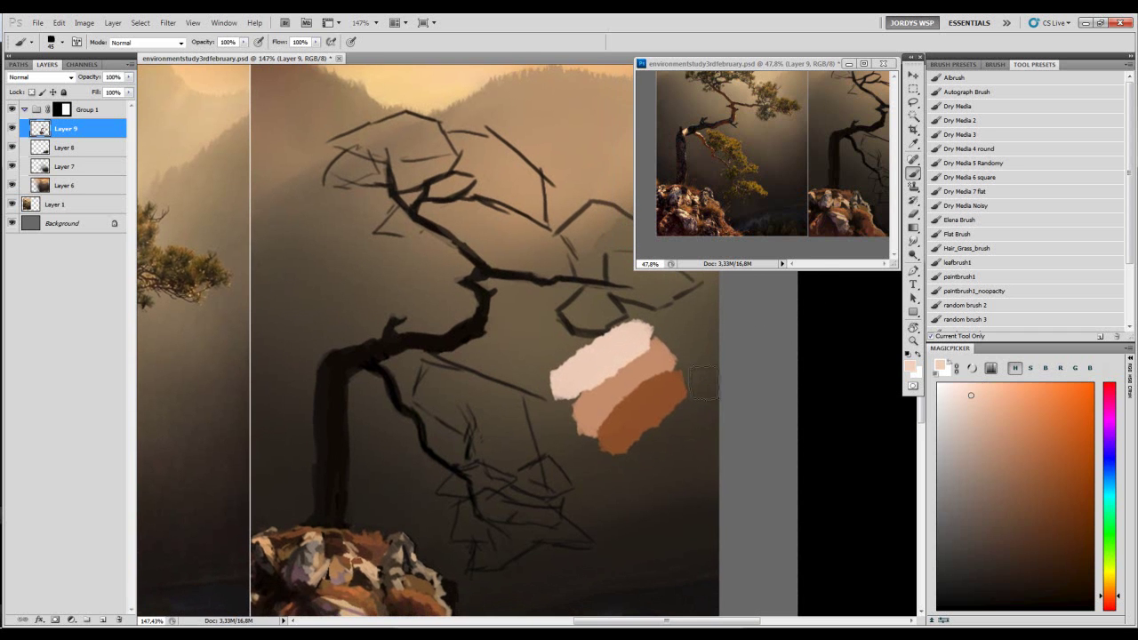
click(1059, 485)
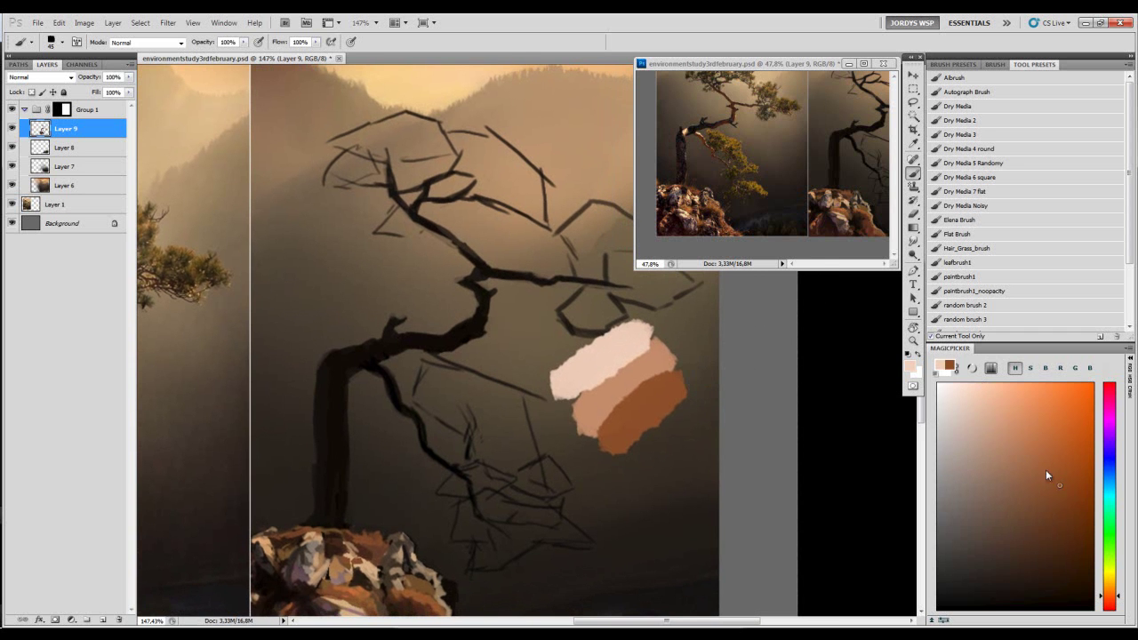
- Paint a second group of tan and brown test patches in the background below the three swatches
key(e)
right_click(646, 377)
click(643, 359)
drag(643, 359, 604, 339)
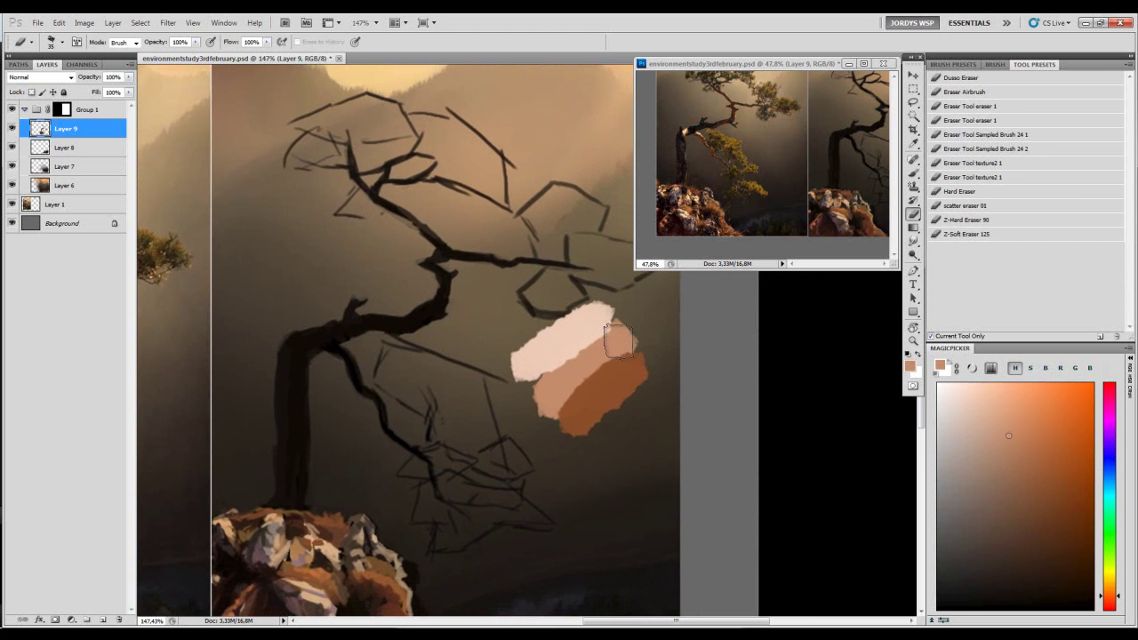
key(b)
drag(632, 377, 666, 280)
drag(608, 413, 643, 386)
key(d)
alt+click(633, 394)
drag(629, 433, 665, 408)
mouse_move(590, 383)
mouse_down()
mouse_move(620, 362)
mouse_move(596, 376)
mouse_up()
- Blend white into the lower test patches and sample the resulting tan tones
key(d)
key(x)
key(x)
mouse_move(640, 420)
mouse_down()
mouse_move(670, 404)
mouse_move(635, 441)
mouse_up()
alt+click(665, 409)
alt+click(642, 424)
alt+click(604, 374)
alt+click(593, 377)
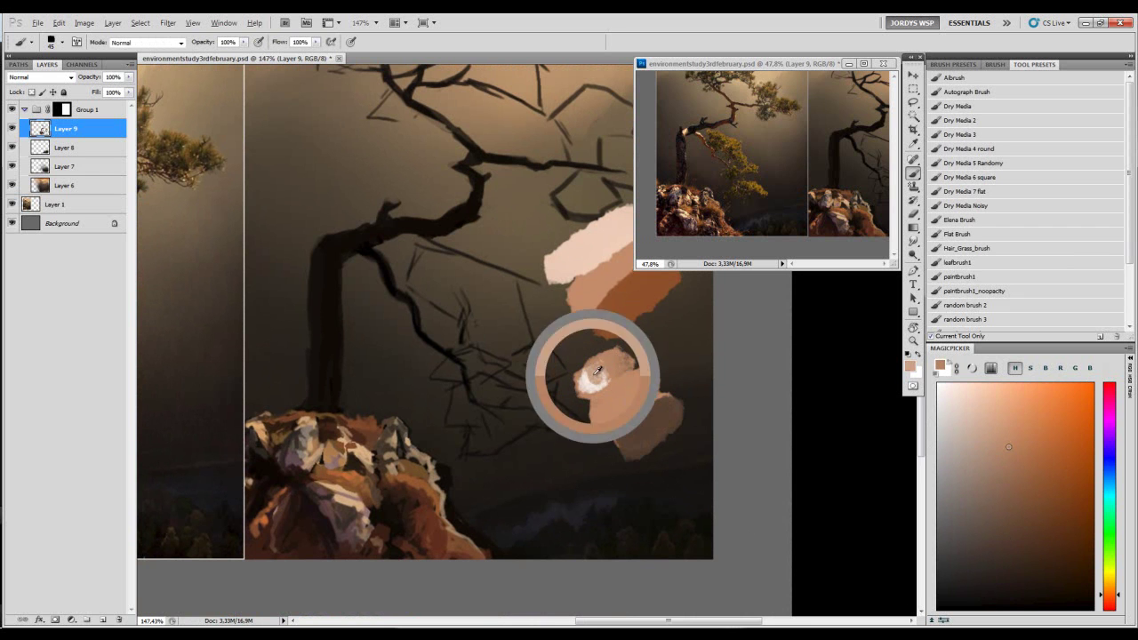
- Erase the lower test patches and resample the salmon and brown swatches with a smaller brush
mouse_move(608, 367)
mouse_down()
mouse_move(639, 368)
mouse_move(569, 418)
mouse_move(587, 440)
mouse_move(578, 374)
mouse_move(616, 449)
mouse_move(592, 465)
mouse_up()
key(e)
drag(642, 402, 622, 535)
key(b)
alt+click(566, 411)
mouse_move(551, 432)
mouse_down()
mouse_move(596, 389)
mouse_move(608, 397)
mouse_move(598, 393)
mouse_up()
alt+click(599, 394)
key(bracketleft)
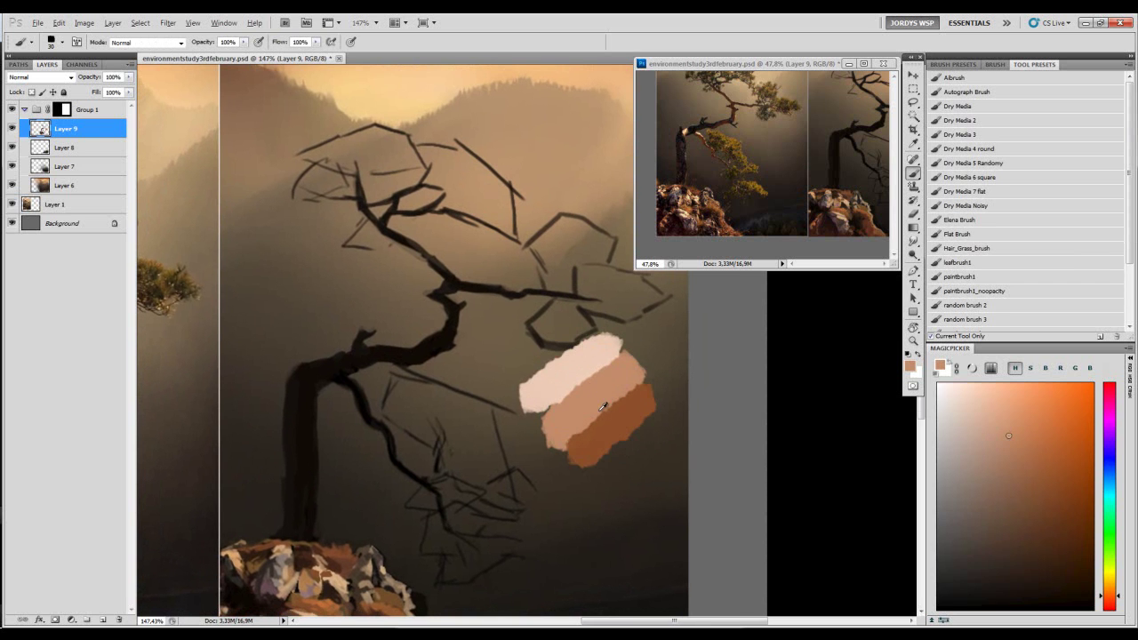
alt+click(619, 418)
drag(640, 364, 631, 373)
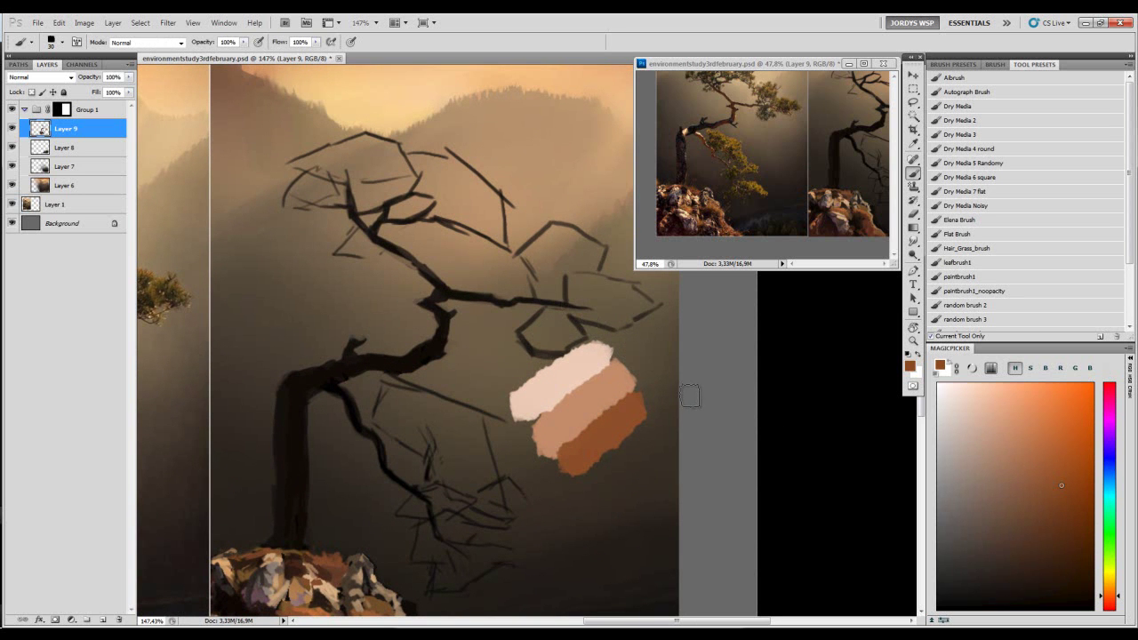
- Test ochre and slightly more orange hue shifts of the brown over the darkest swatch
click(1117, 595)
drag(1118, 595, 1118, 582)
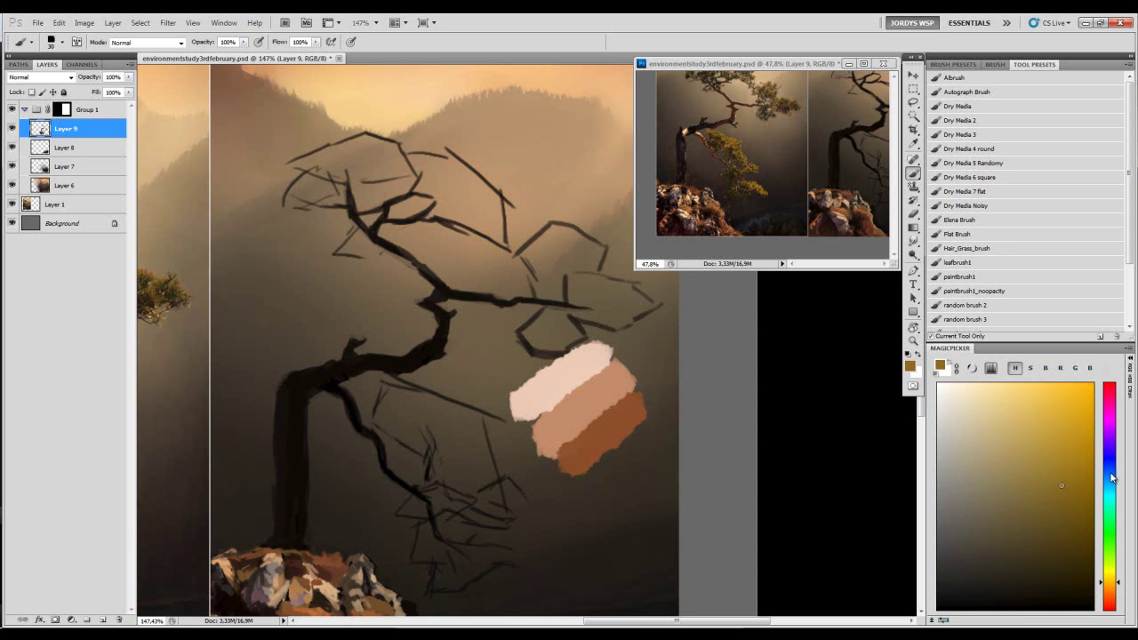
mouse_move(636, 419)
mouse_down()
mouse_move(595, 442)
mouse_move(627, 414)
mouse_move(614, 406)
mouse_up()
key(ctrl+z)
alt+click(595, 403)
alt+click(610, 422)
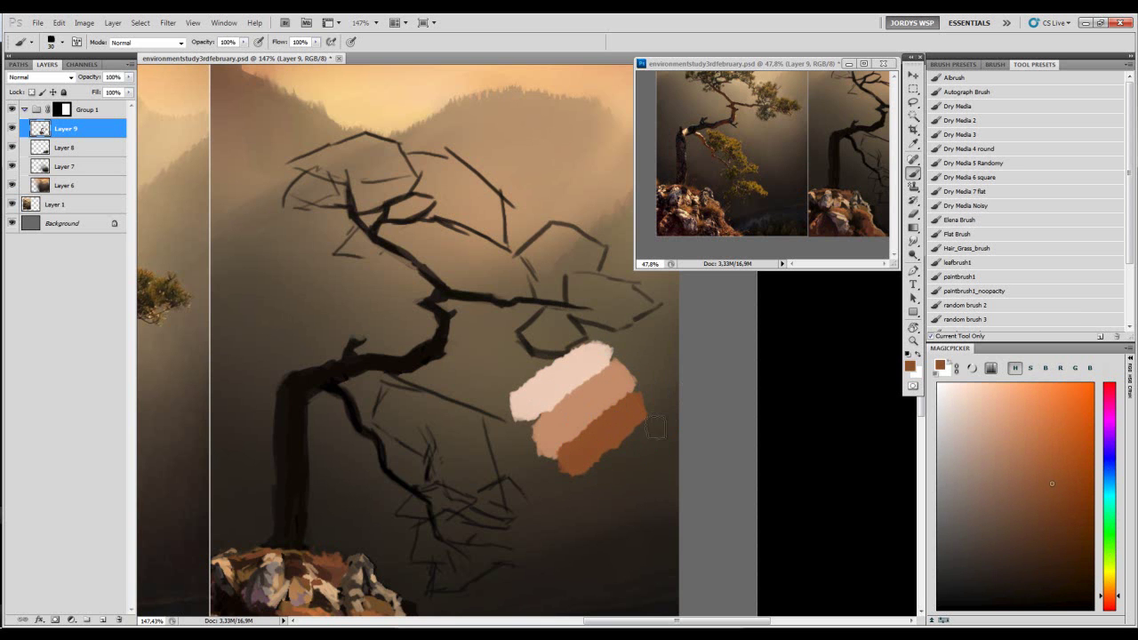
drag(1115, 594, 1108, 593)
mouse_move(632, 407)
mouse_down()
mouse_move(603, 434)
mouse_move(641, 403)
mouse_up()
- Try a warmer pale tint and a yellowish tan as hue variations of the pale and salmon swatches
alt+click(594, 389)
click(978, 404)
click(1119, 593)
drag(1119, 594, 1119, 598)
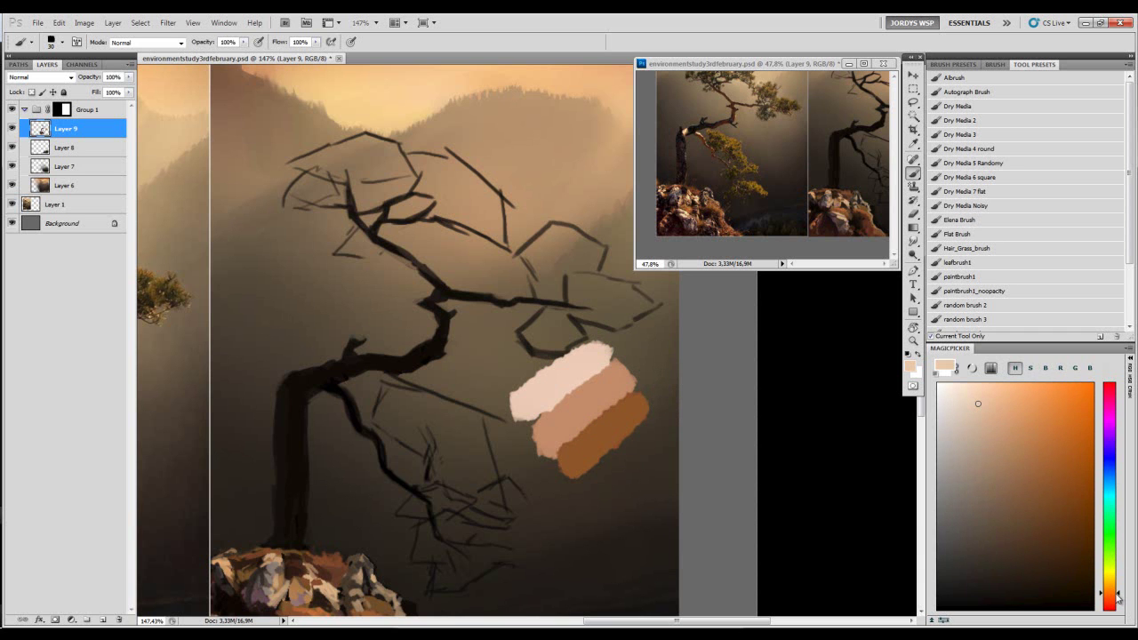
alt+click(631, 413)
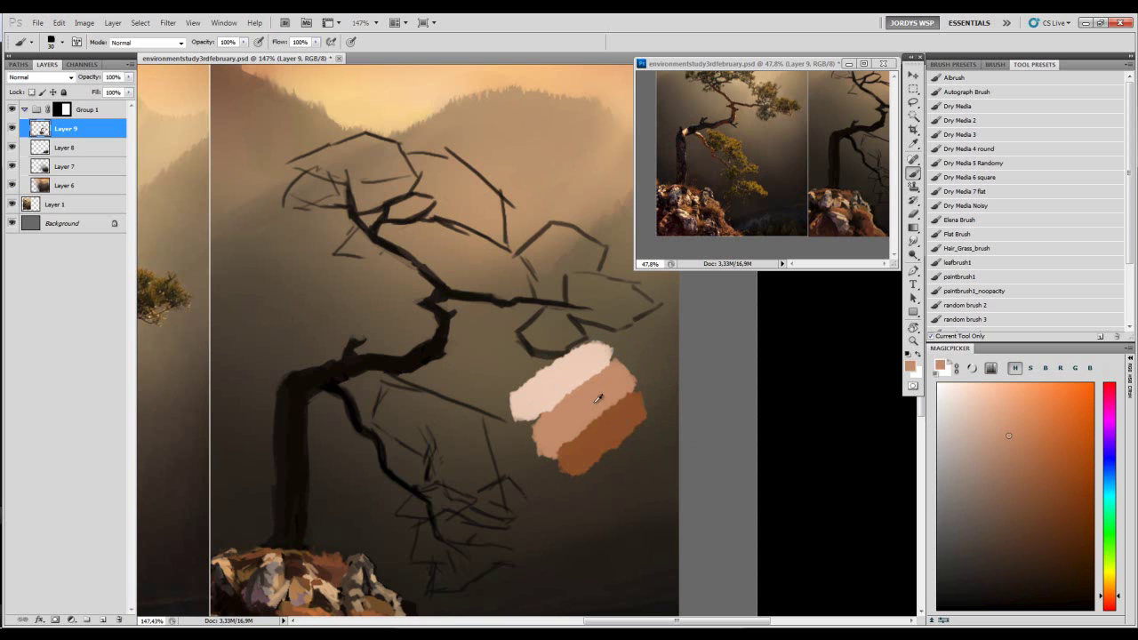
click(1105, 587)
drag(616, 388, 569, 425)
key(ctrl+z)
- Tint the pale swatch with a yellower hue and try a salmon stroke over the brown swatch
alt+click(552, 378)
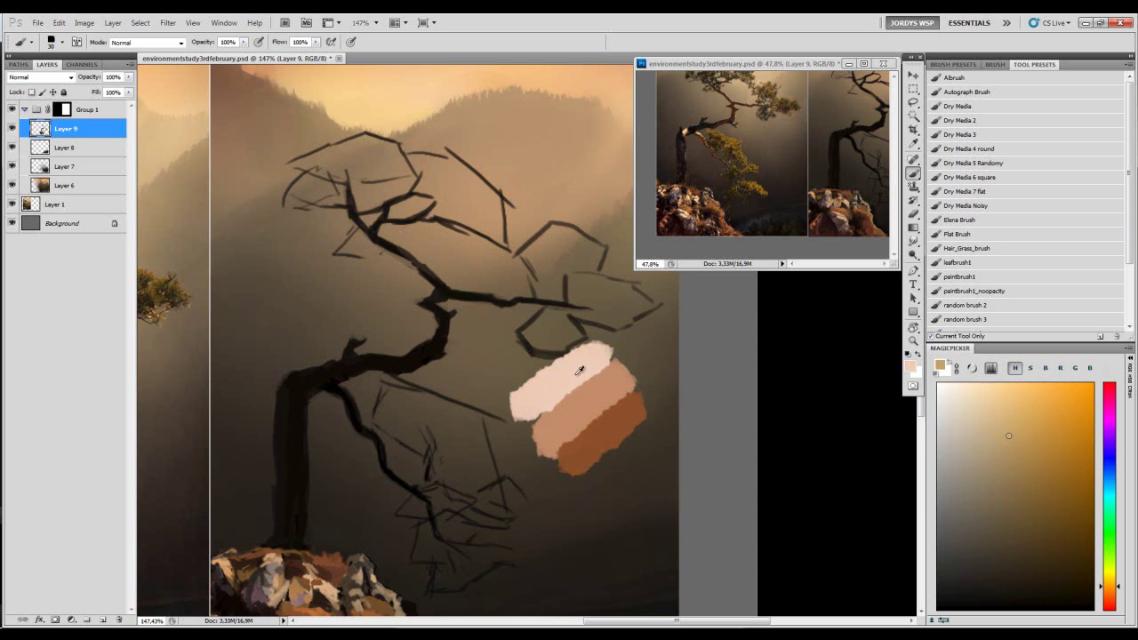
click(1107, 589)
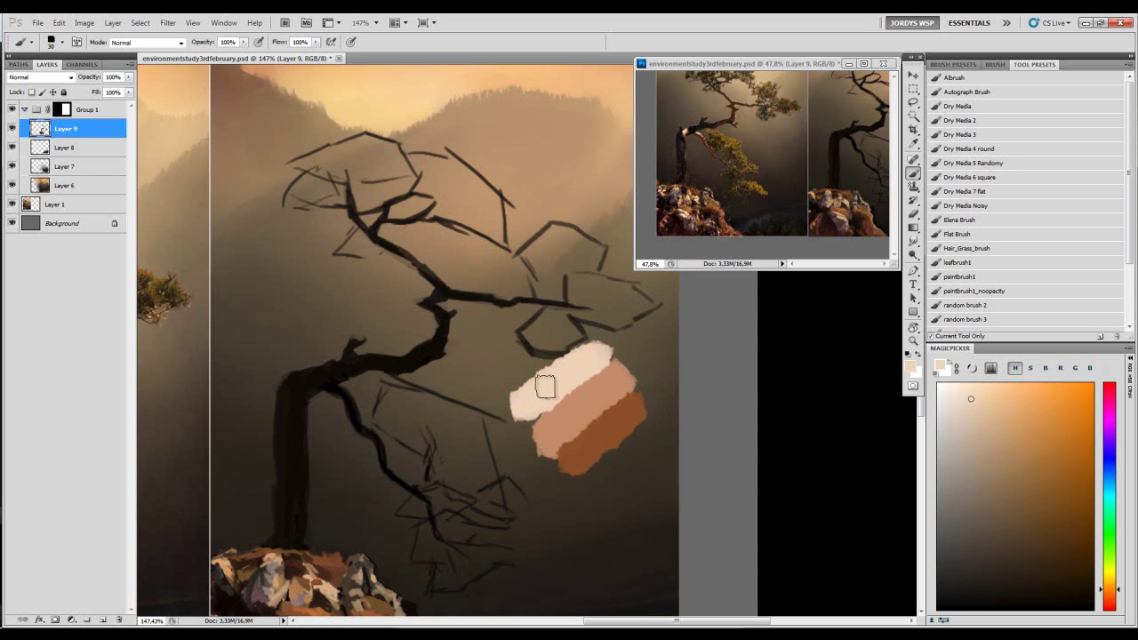
alt+click(593, 391)
click(1118, 600)
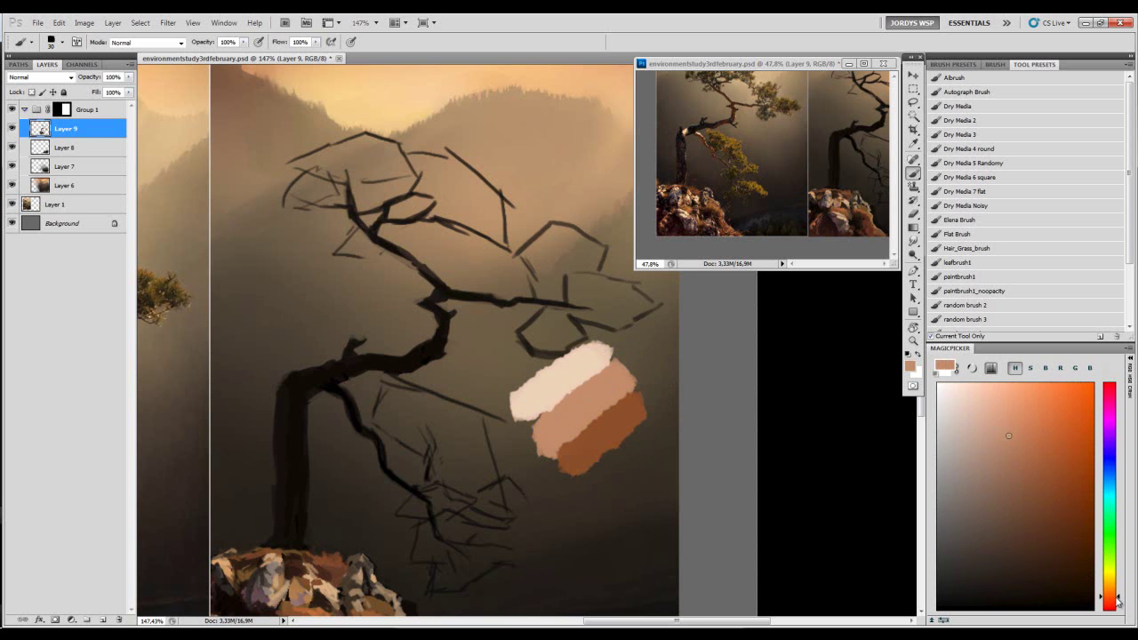
drag(640, 409, 565, 459)
key(ctrl+z)
- Try a hue shift of the sampled brown to saturated blue on the darkest swatch
alt+click(565, 458)
click(1119, 601)
click(1109, 387)
drag(1111, 398, 1109, 452)
key(ctrl+z)
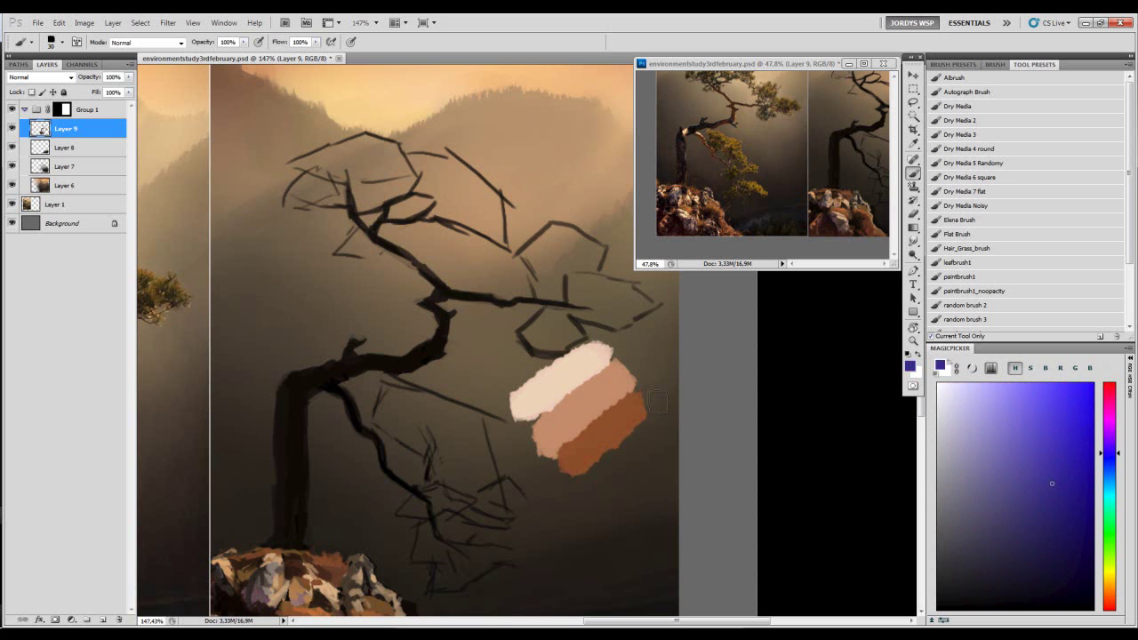
- Erase all three colour test swatches from the background beside the tree
alt+click(579, 396)
key(e)
mouse_move(634, 409)
mouse_down()
mouse_move(608, 345)
mouse_move(599, 363)
mouse_up()
drag(526, 394, 554, 422)
drag(585, 461, 538, 382)
key(ctrl+alt+z)
key(ctrl+alt+z)
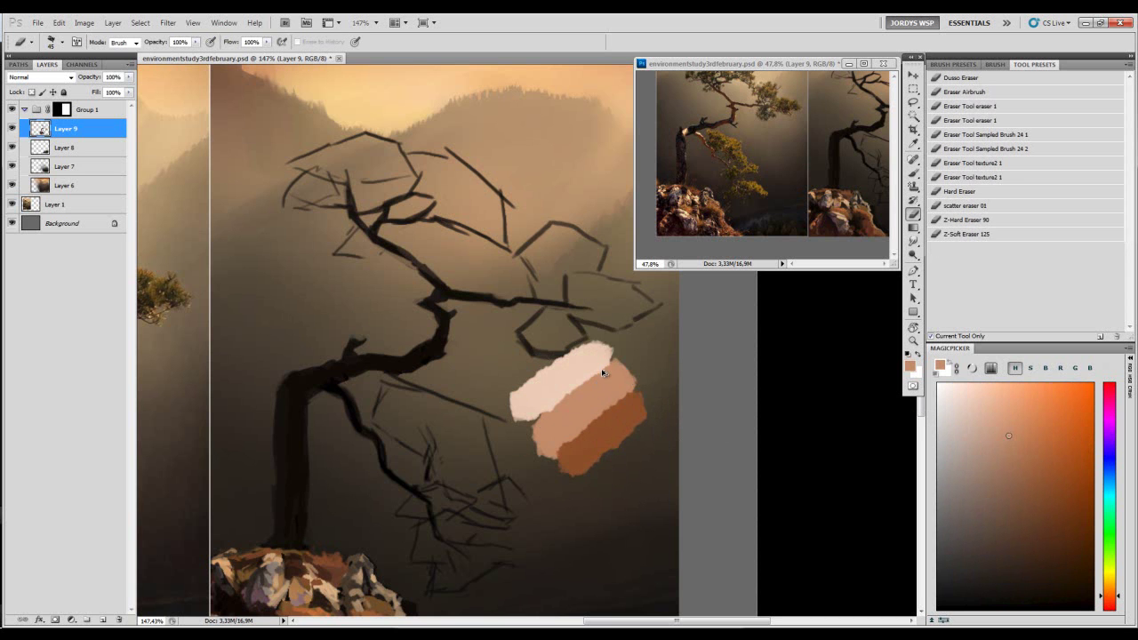
mouse_move(620, 380)
mouse_down()
mouse_move(563, 379)
mouse_move(551, 392)
mouse_move(587, 357)
mouse_move(530, 392)
mouse_move(538, 448)
mouse_move(540, 392)
mouse_move(631, 371)
mouse_move(640, 392)
mouse_move(636, 354)
mouse_up()
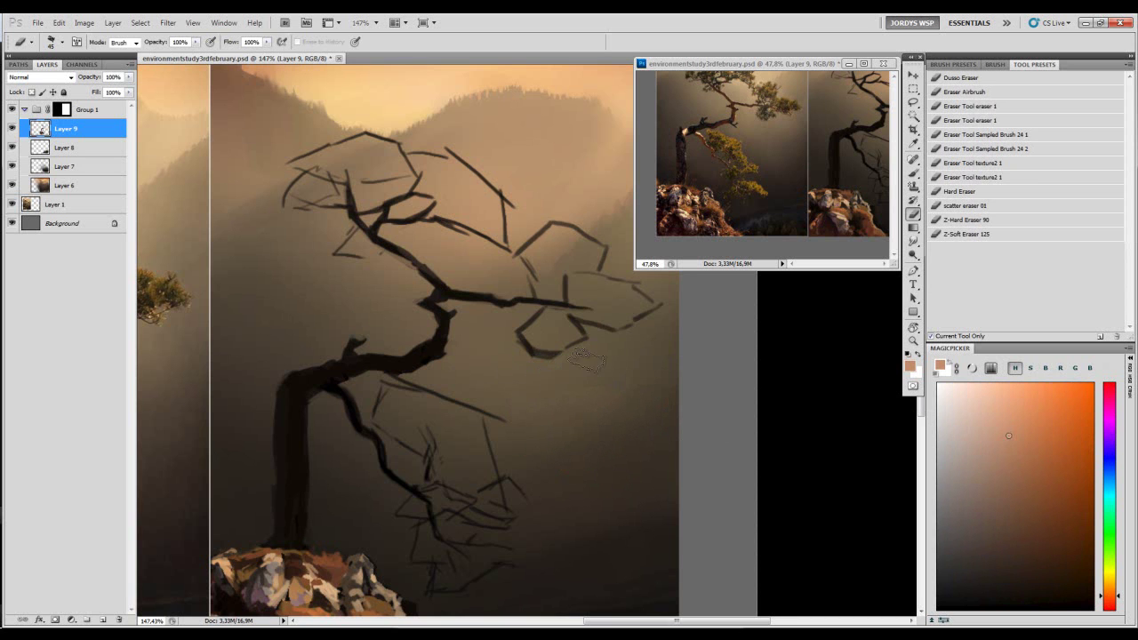
- Switch back to the Brush tool and reduce the brush size
key(b)
drag(612, 432, 646, 360)
drag(668, 405, 727, 343)
key([)
key([)
key([)
key([)
key([)
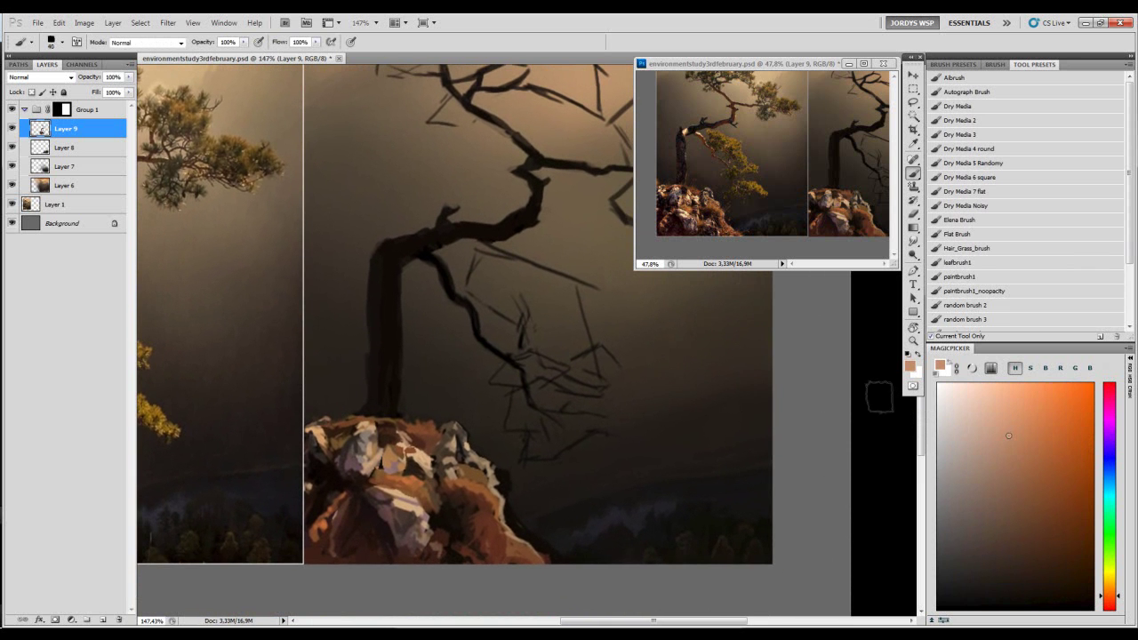
drag(705, 392, 647, 466)
key([)
drag(722, 429, 718, 426)
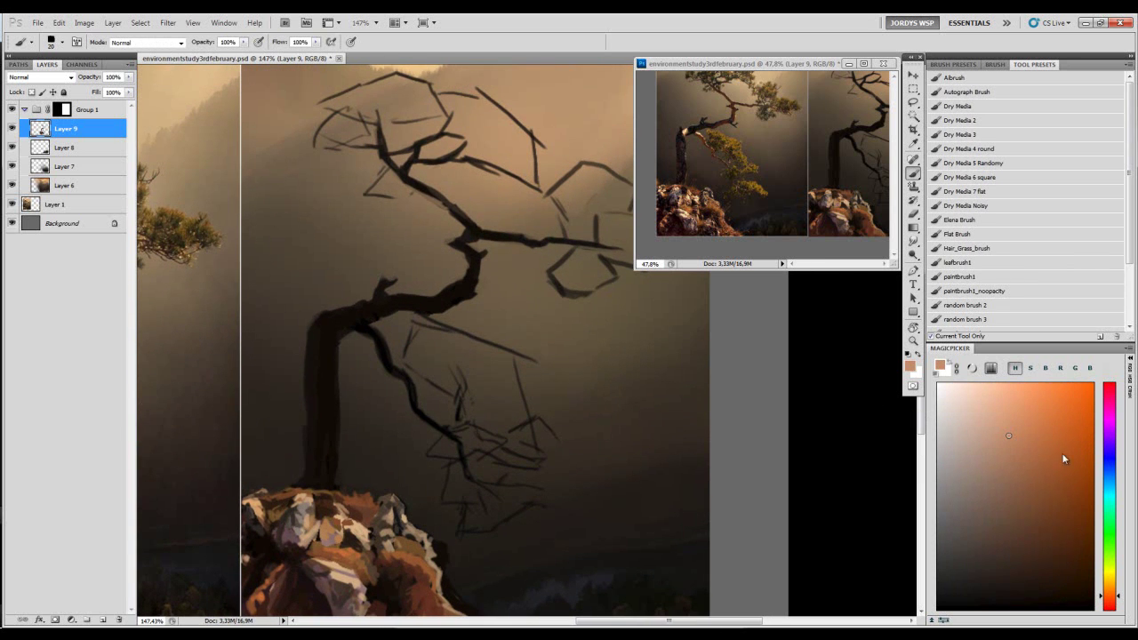
- Try large blue and salmon test strokes in the empty background beside the tree
drag(1116, 565, 1111, 464)
drag(619, 381, 642, 343)
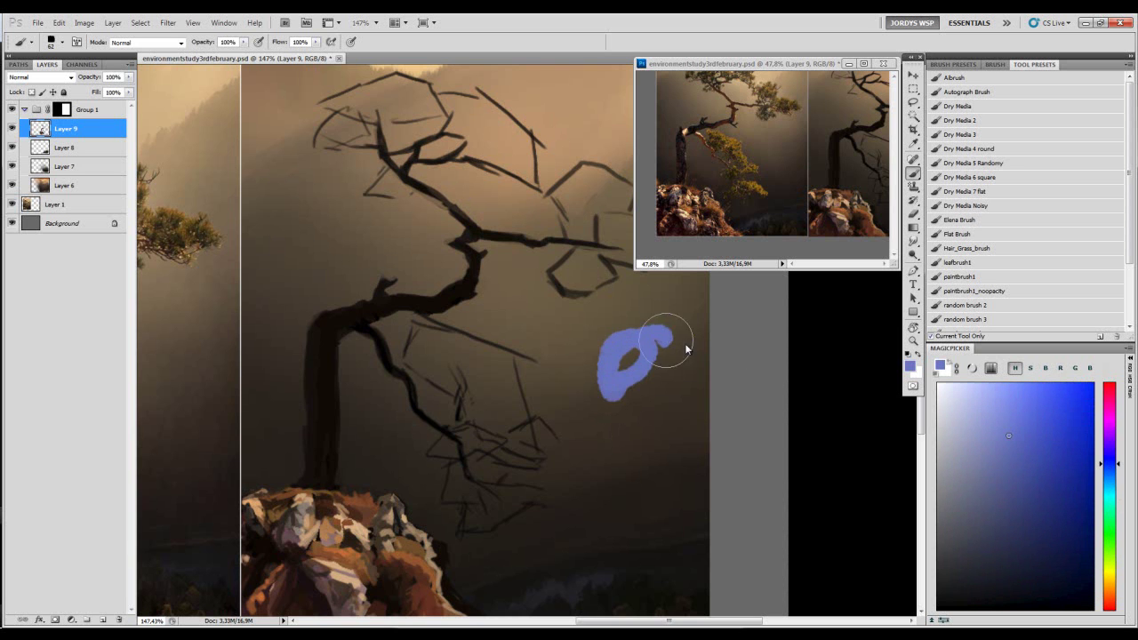
key(ctrl+z)
click(1111, 593)
drag(1115, 595, 1115, 598)
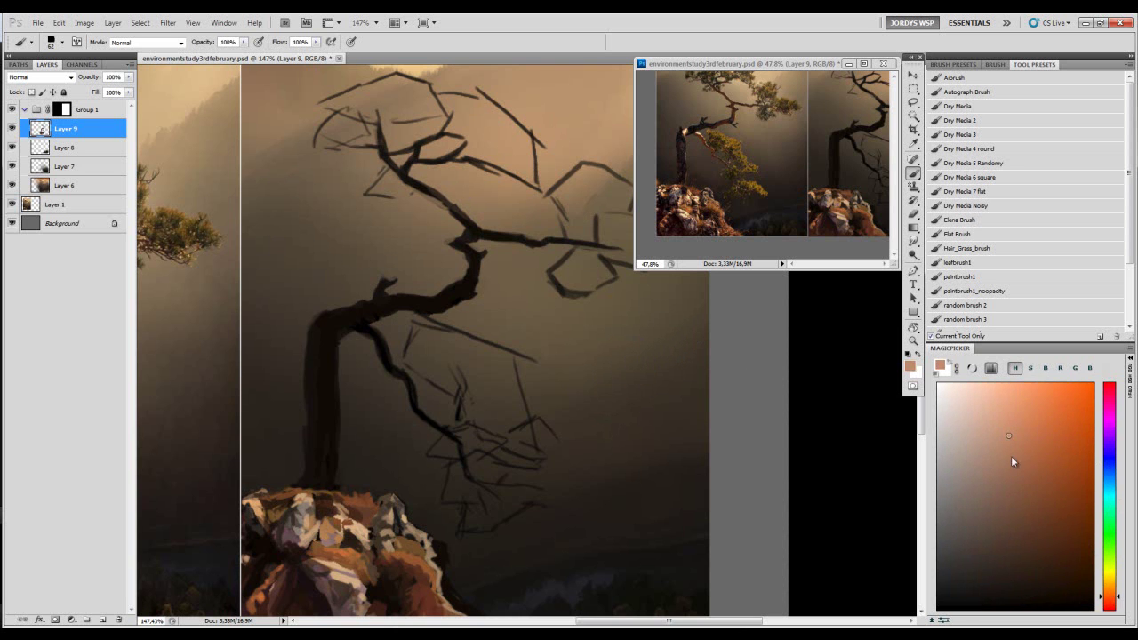
drag(941, 480, 944, 480)
mouse_move(589, 400)
mouse_down()
mouse_move(643, 382)
mouse_move(611, 395)
mouse_move(656, 435)
mouse_up()
key(ctrl+z)
key([)
key(ctrl+z)
- Reduce the brush size to 5 and sample a muted grey-brown from the mound's upper pale rock
drag(795, 414, 835, 361)
key([)
key([)
drag(640, 455, 772, 414)
drag(684, 409, 791, 409)
drag(675, 431, 835, 380)
key([)
key([)
key([)
alt+click(744, 356)
key(bracketleft)
key(bracketleft)
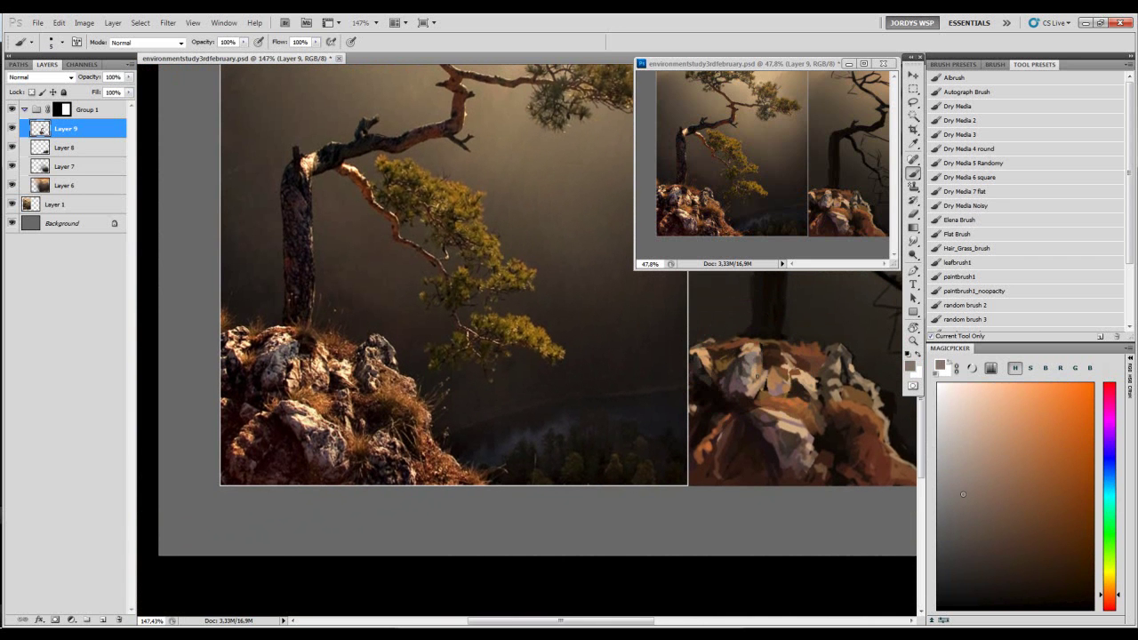
- Detail the upper pale rocks below the tree trunk with small sampled dark brown and orange strokes
alt+click(766, 361)
alt+click(765, 349)
alt+click(786, 364)
alt+click(770, 352)
alt+click(780, 351)
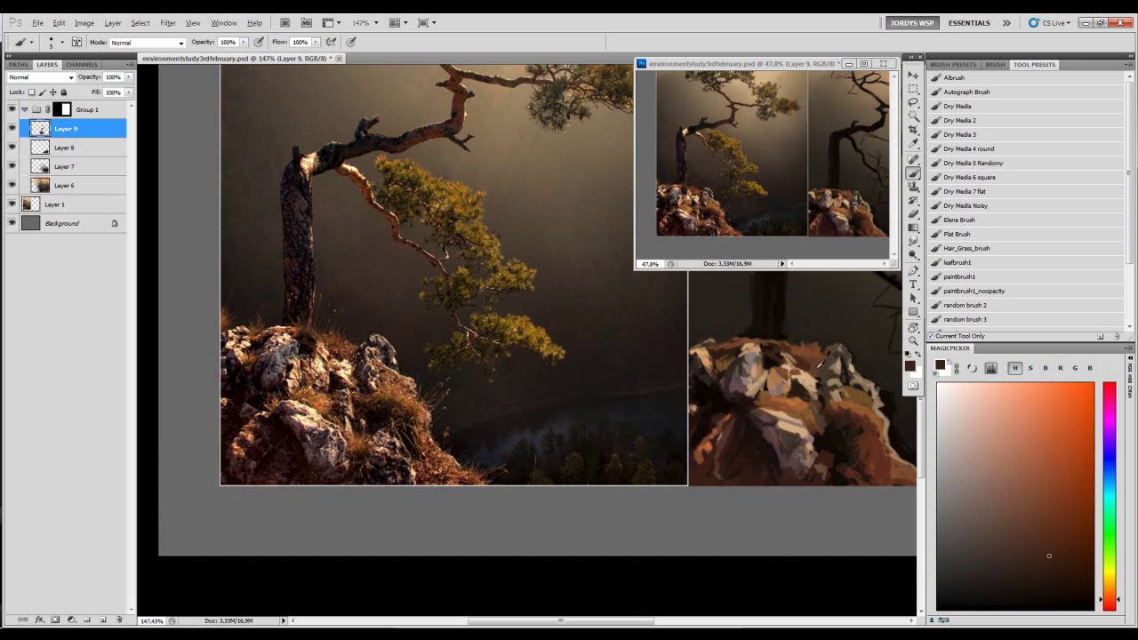
alt+click(763, 372)
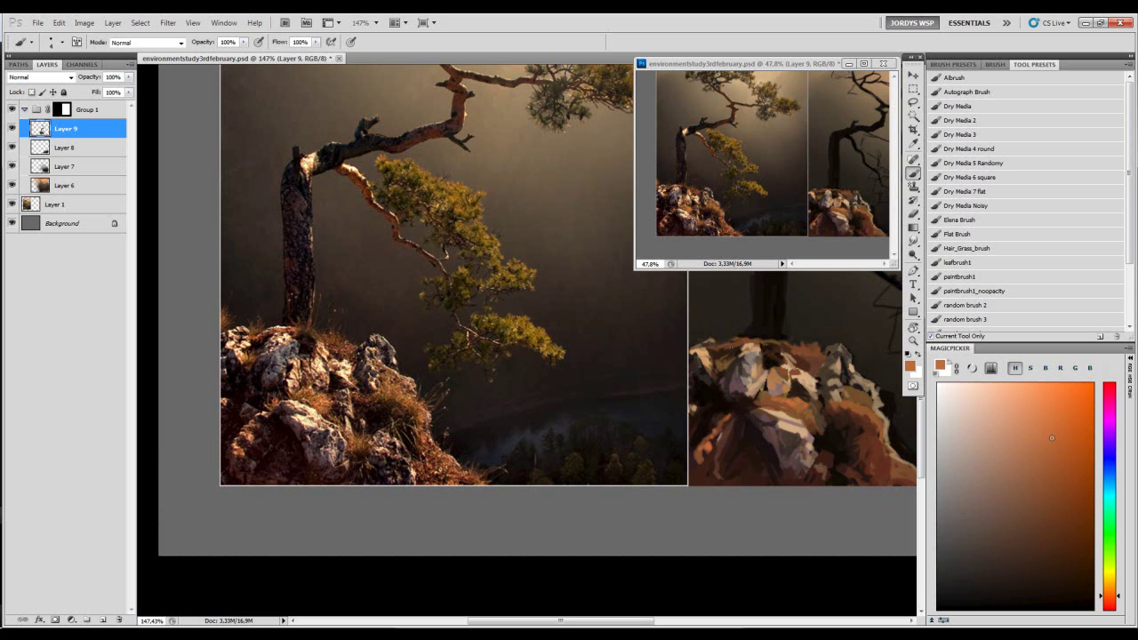
drag(808, 340, 746, 343)
drag(770, 391, 752, 369)
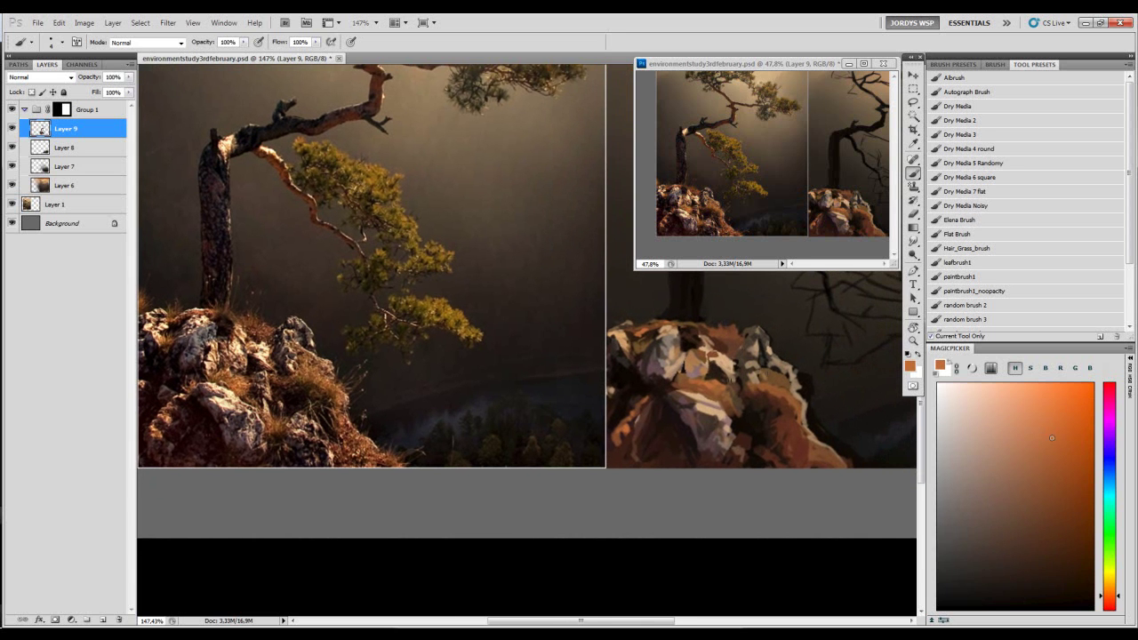
- Paint small sampled brown and tan grass-like strokes beside the large pale rock in the lower mound
alt+click(743, 432)
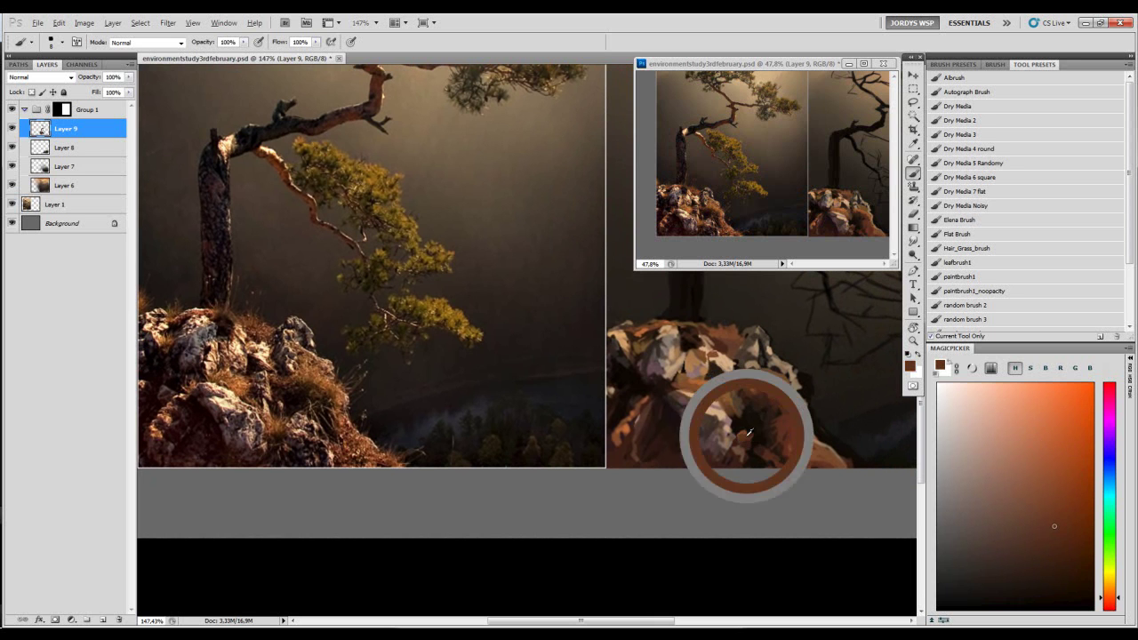
alt+click(737, 402)
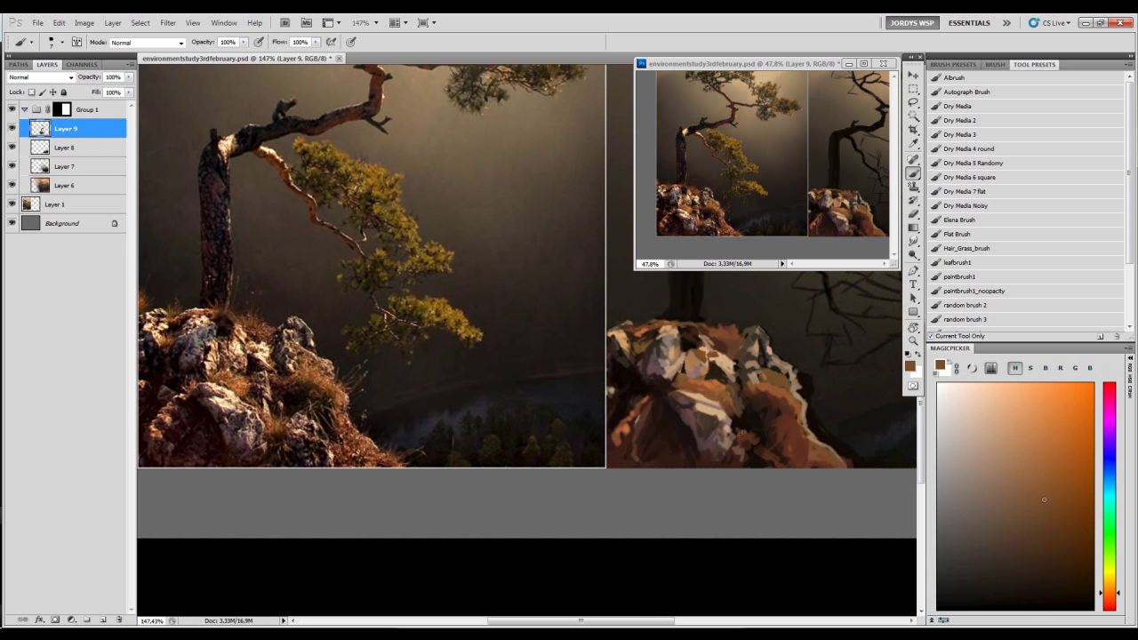
mouse_move(763, 436)
mouse_down()
mouse_move(757, 400)
mouse_move(748, 439)
mouse_up()
key(bracketright)
key(bracketright)
key(bracketright)
key(bracketright)
key(bracketright)
key(bracketright)
- Deepen the shadows along the mound's lower edge with sampled near-black strokes
alt+click(762, 463)
key(bracketleft)
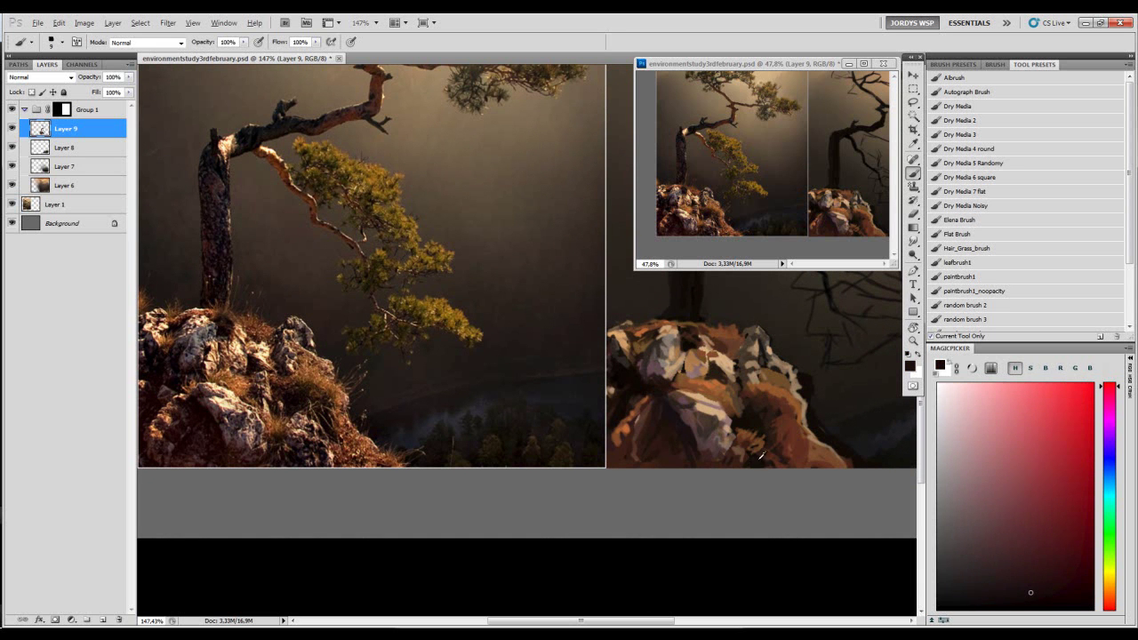
alt+click(762, 454)
drag(772, 448, 779, 464)
drag(790, 445, 787, 466)
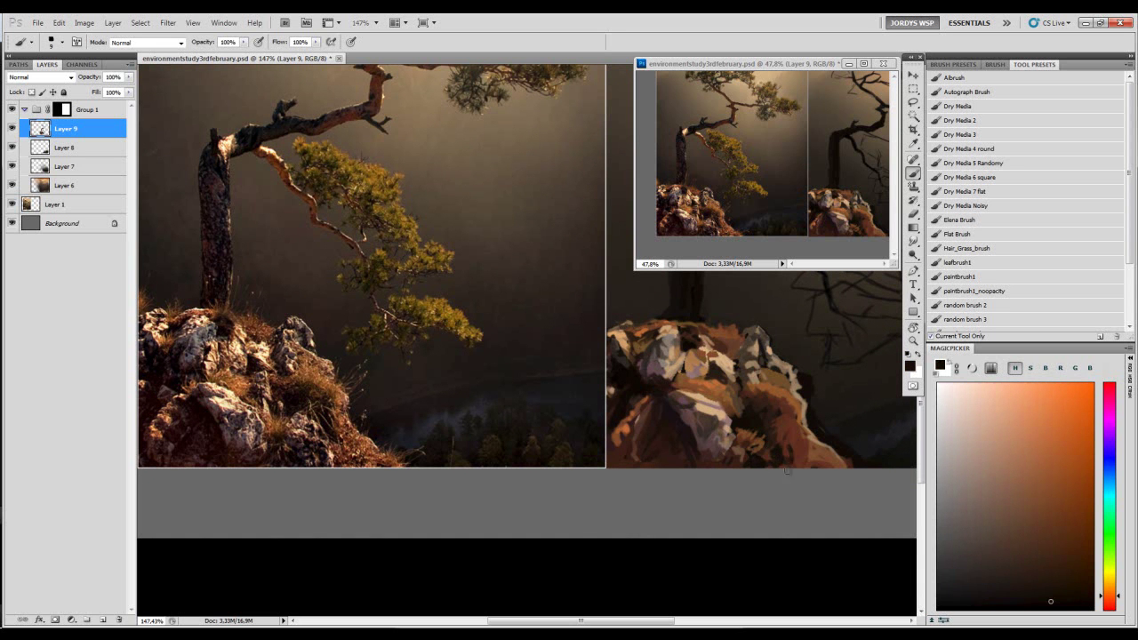
- Shape the small grey rock in the lower mound with grey-brown, near-black and muted purple strokes, and pick a dark olive paint colour
alt+click(734, 434)
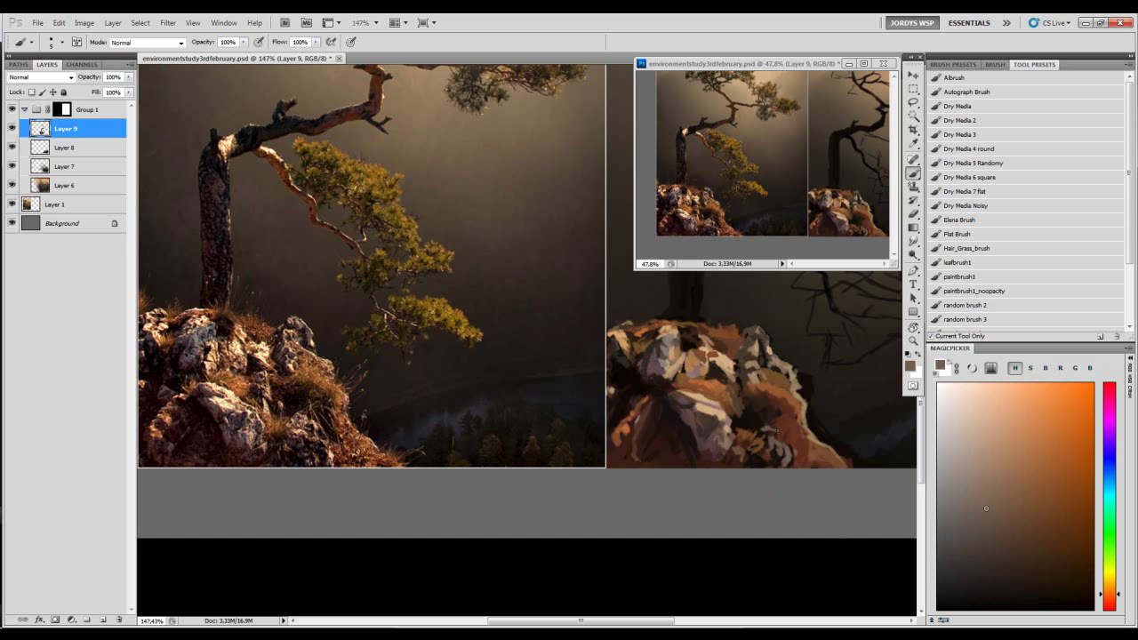
click(1050, 601)
alt+click(725, 428)
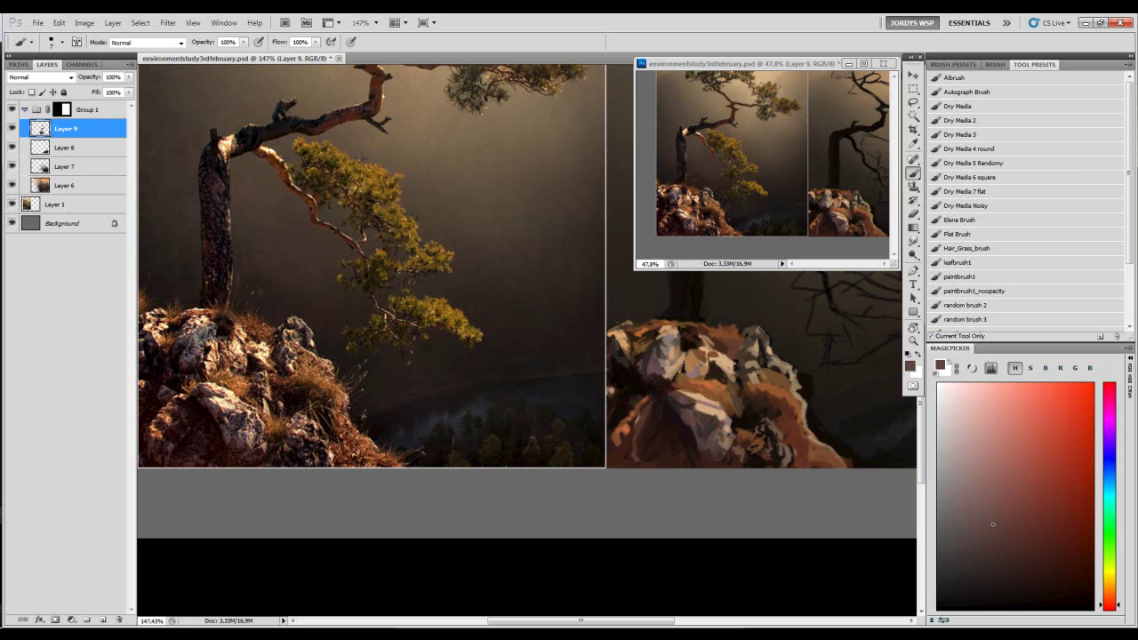
click(990, 551)
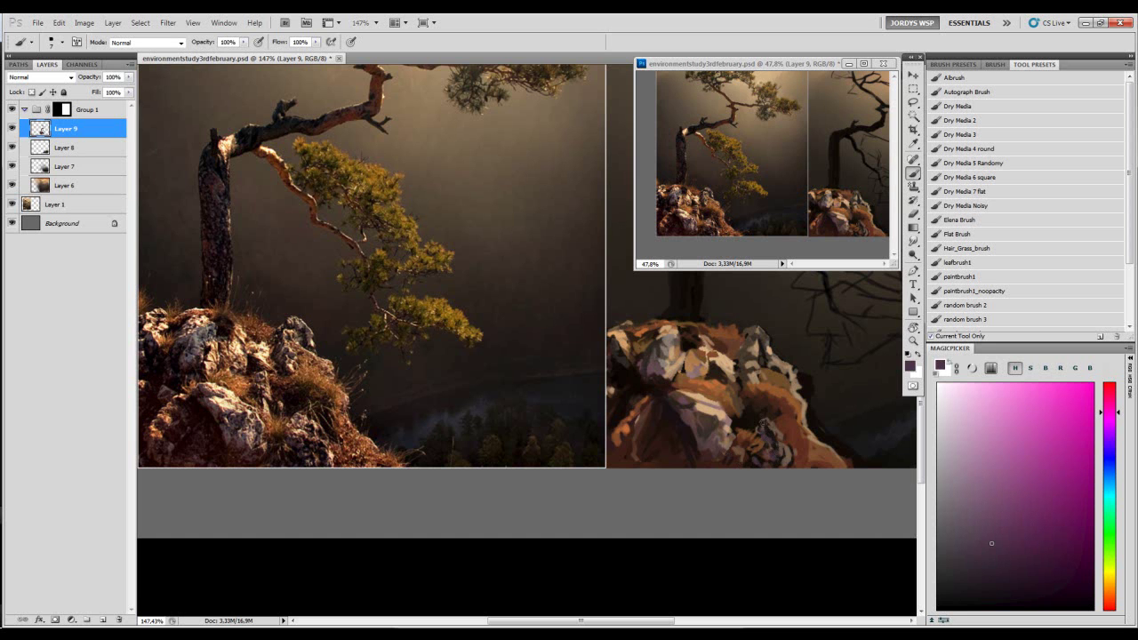
alt+click(760, 396)
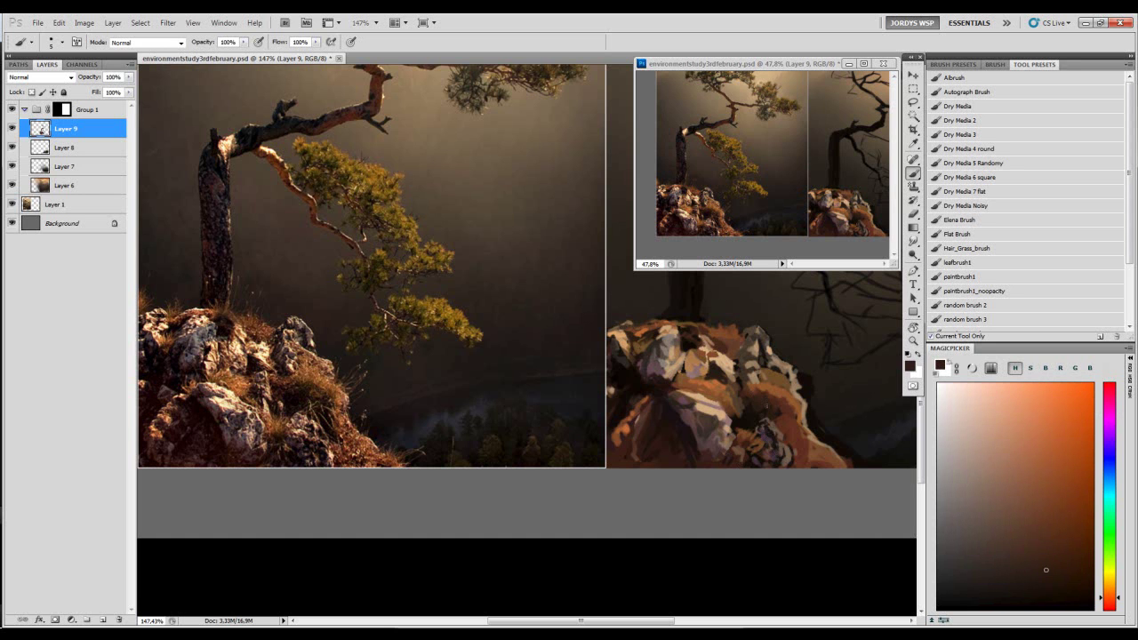
click(1109, 580)
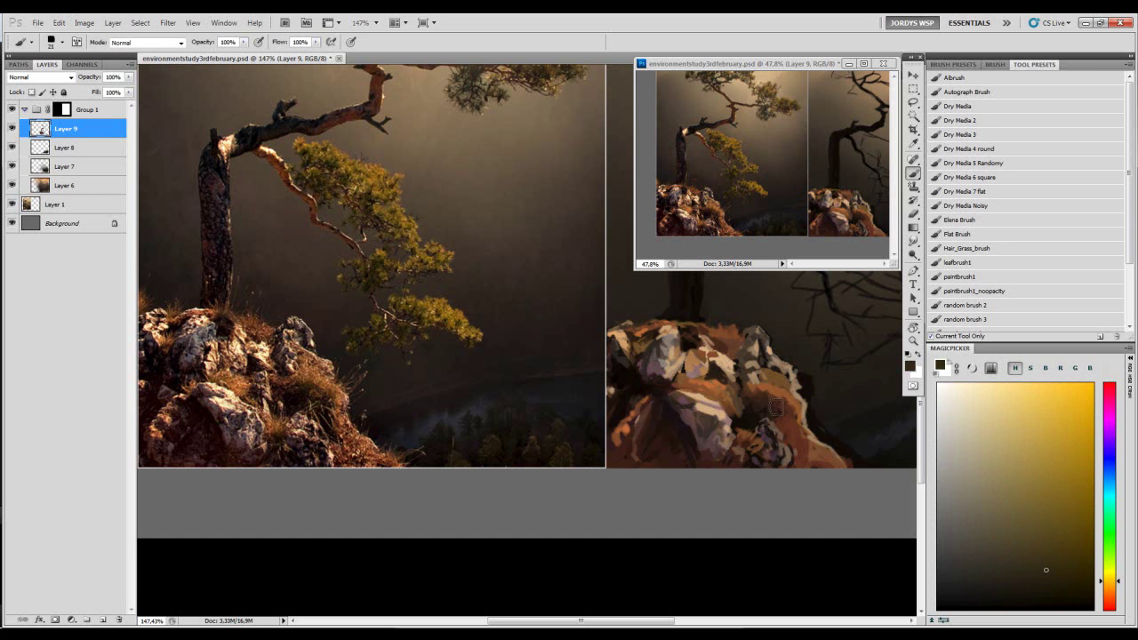
- Paint the mound's lower right slope beside the small grey rock with small sampled reddish-brown and tan strokes
alt+click(754, 414)
alt+click(789, 430)
alt+click(800, 433)
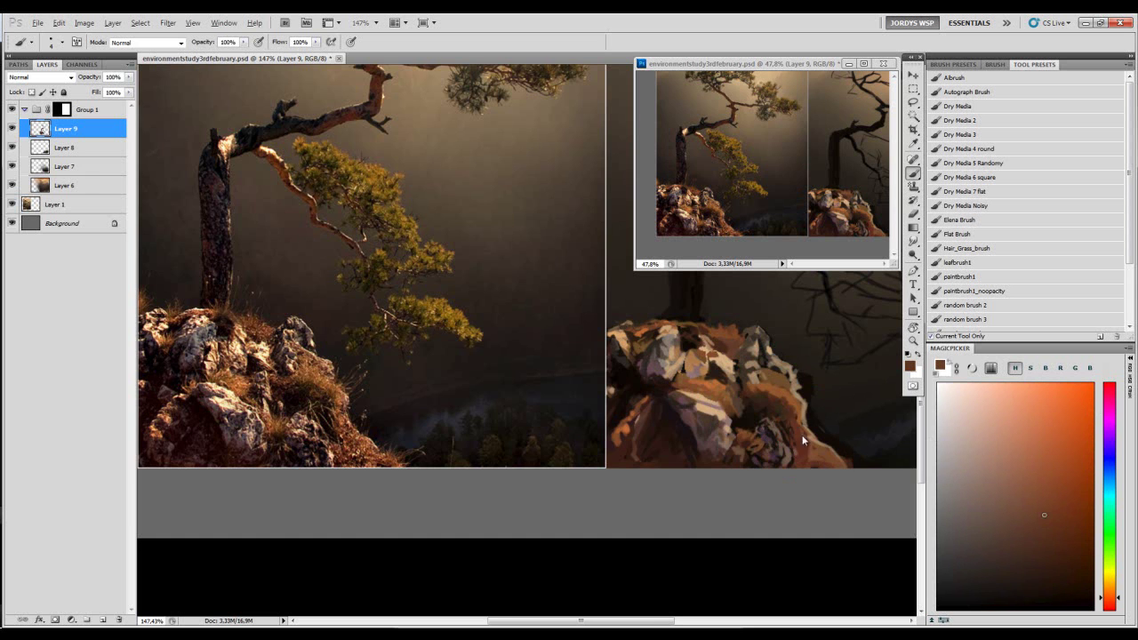
drag(801, 433, 758, 429)
alt+click(757, 407)
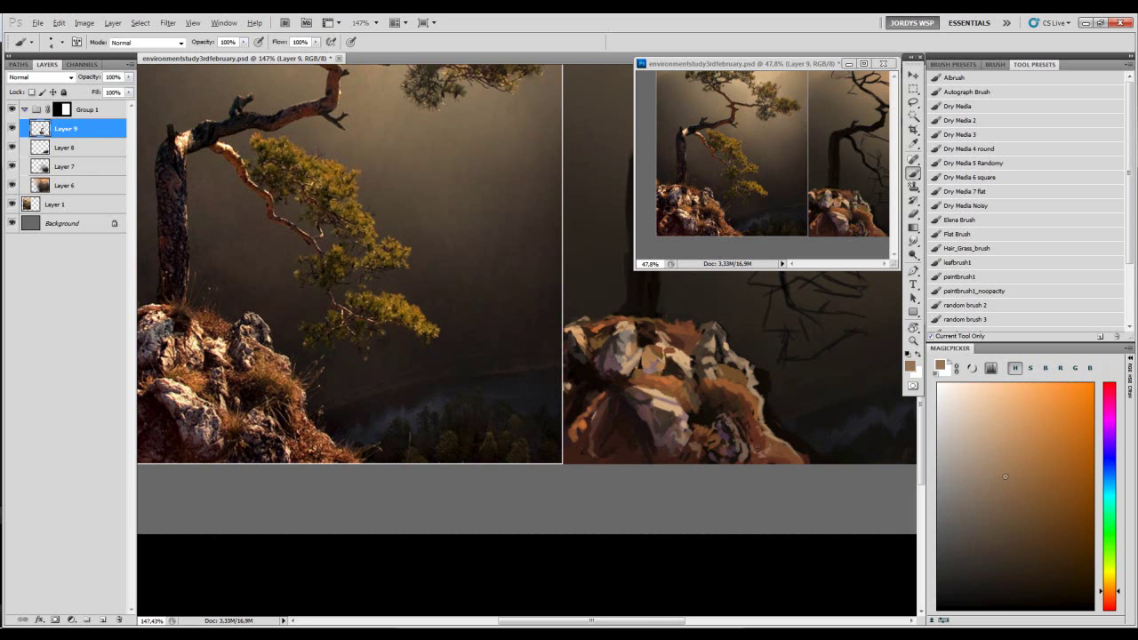
alt+click(744, 386)
alt+click(790, 447)
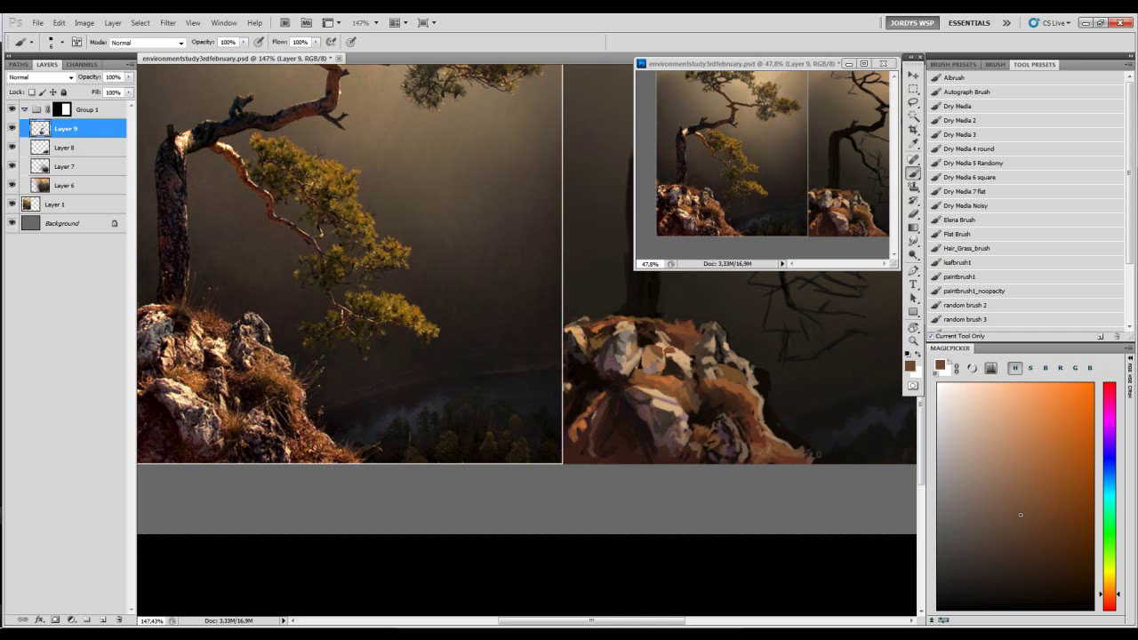
- Pick a saturated reddish orange and add small strokes of it to the slope's lower right tip
alt+click(793, 448)
alt+click(797, 451)
click(1056, 522)
click(1110, 600)
click(1051, 496)
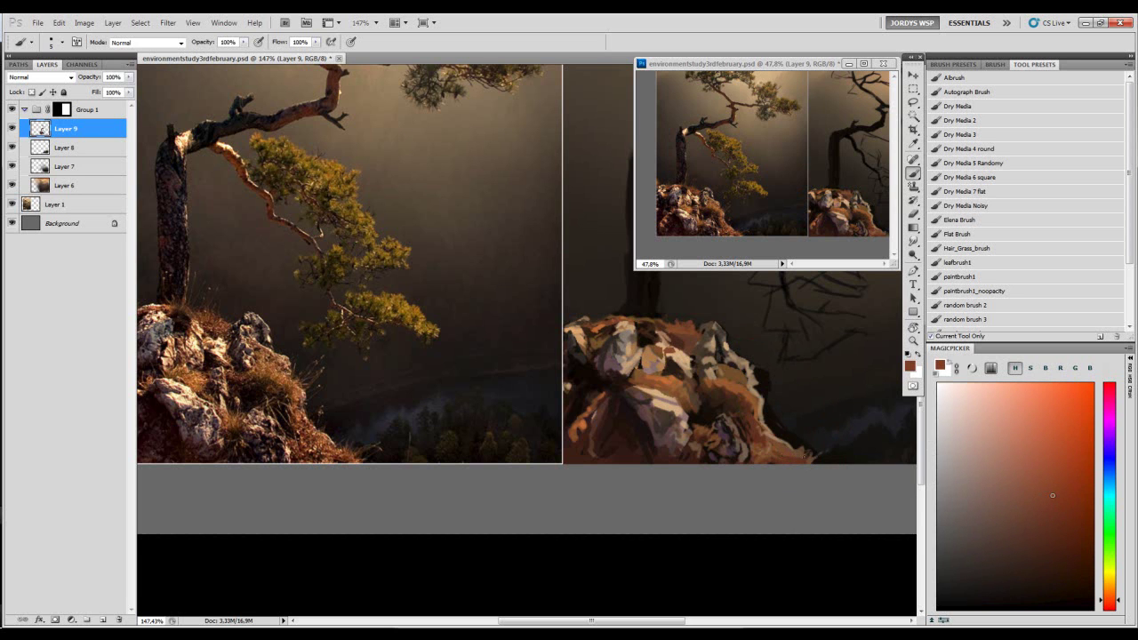
drag(834, 232, 793, 234)
click(755, 427)
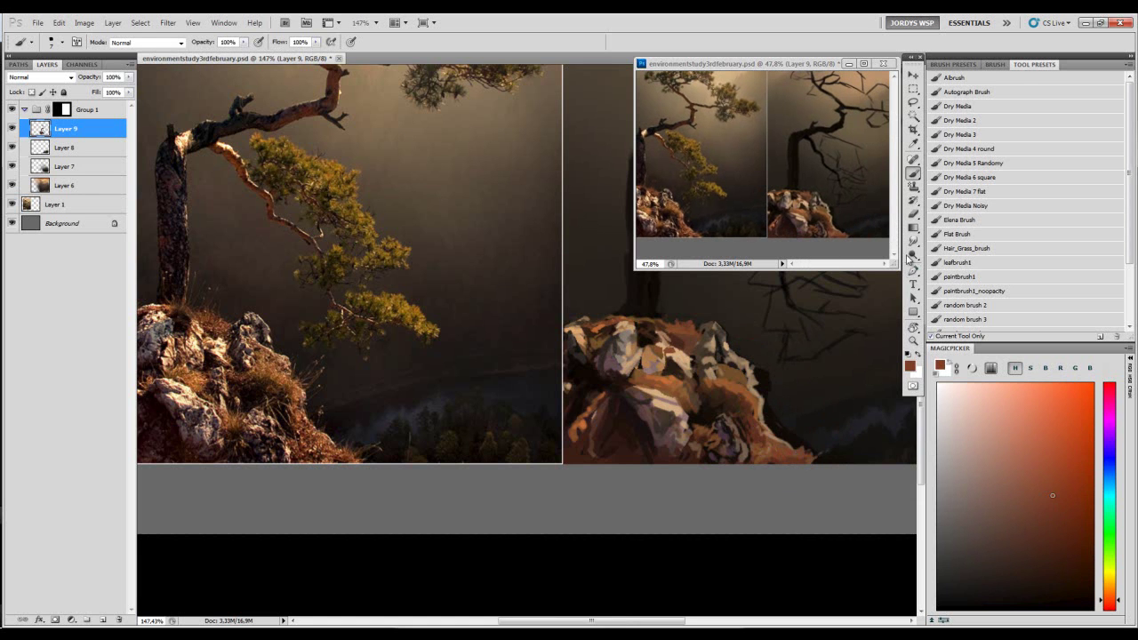
click(912, 256)
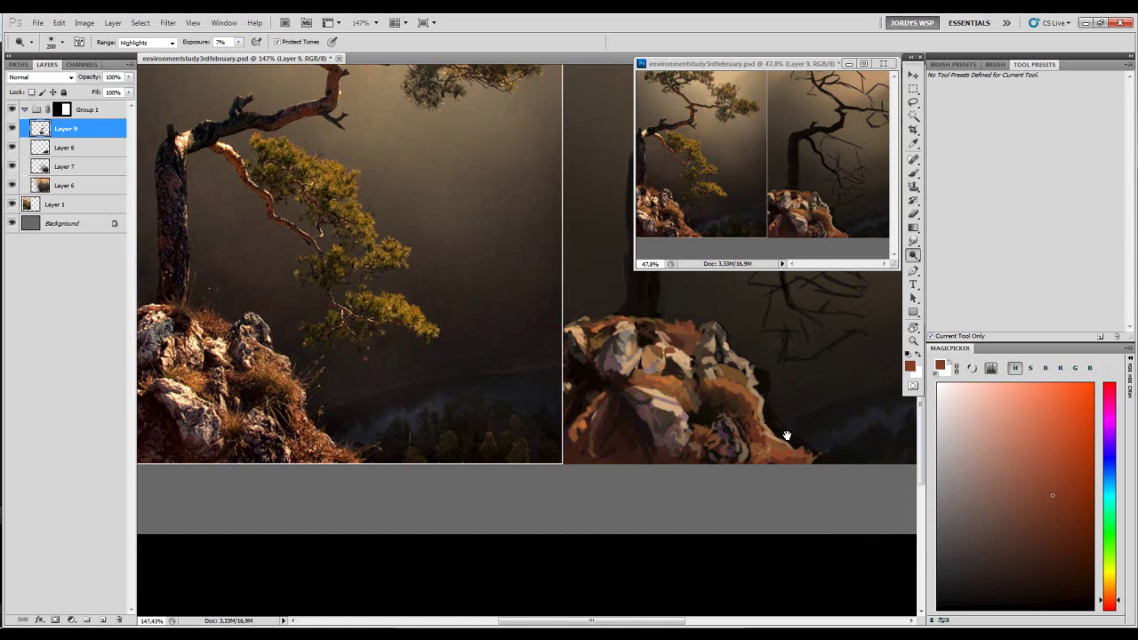
drag(785, 442, 815, 434)
right_click(913, 254)
click(927, 265)
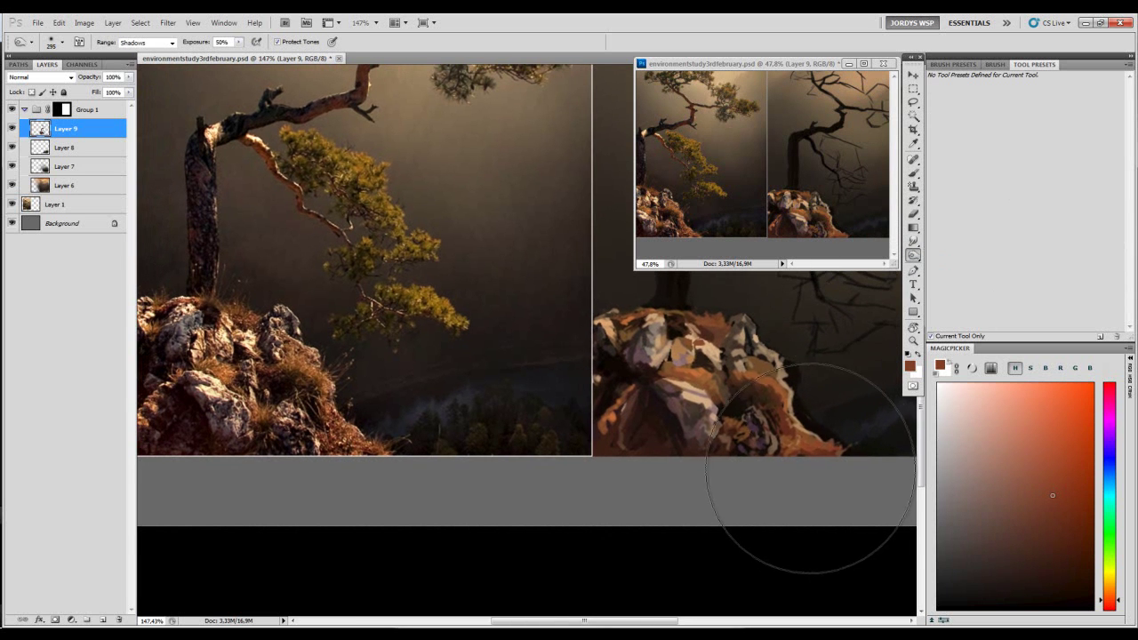
key(bracketleft)
key(bracketleft)
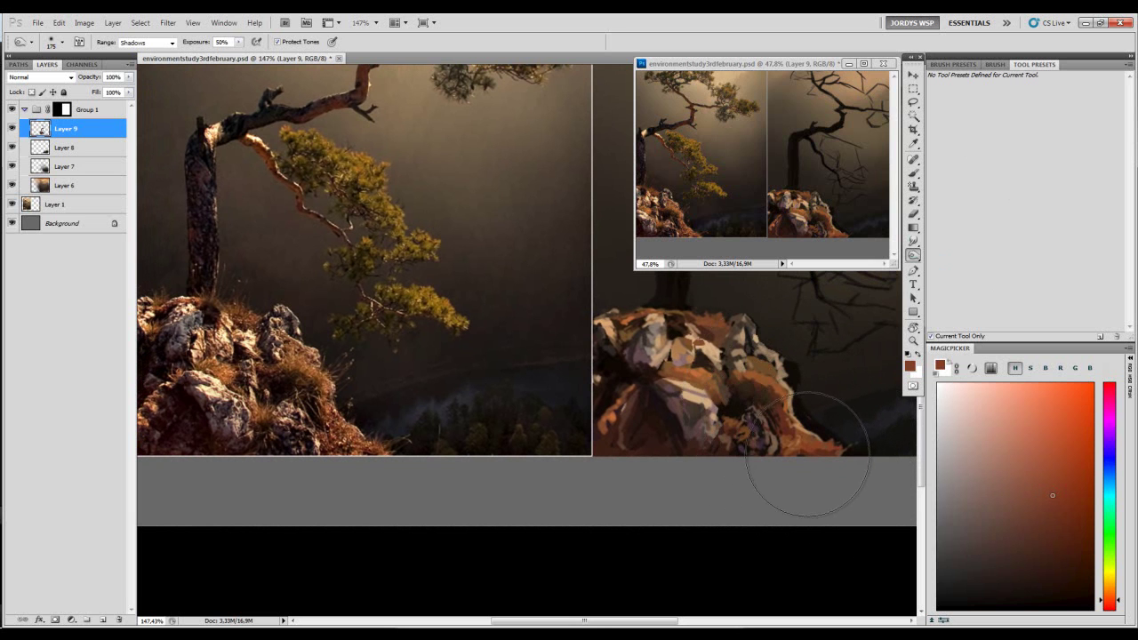
key(b)
- Refine the large pale rock in the lower mound with small sampled mauve-brown, dark brown and light tan strokes
drag(702, 411, 754, 409)
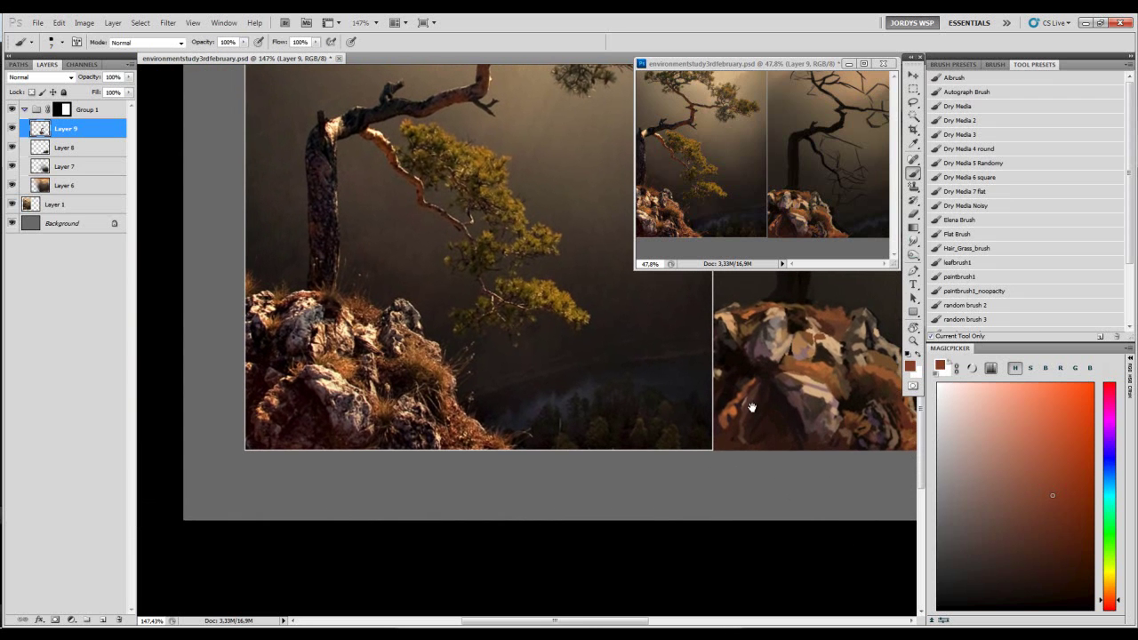
alt+click(781, 396)
alt+click(790, 397)
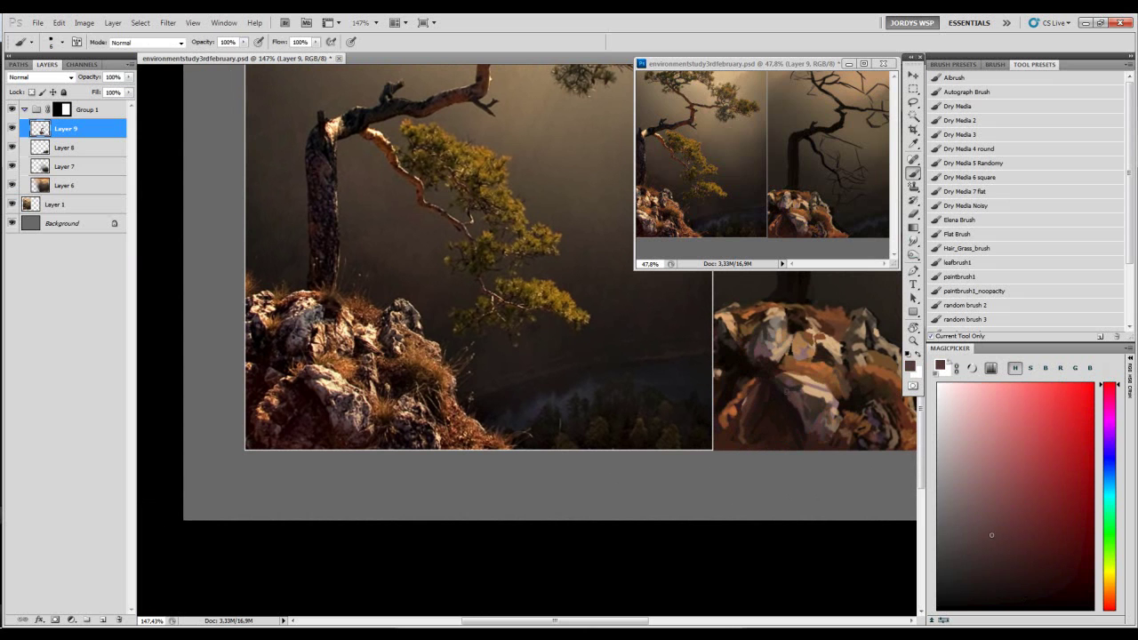
alt+click(825, 408)
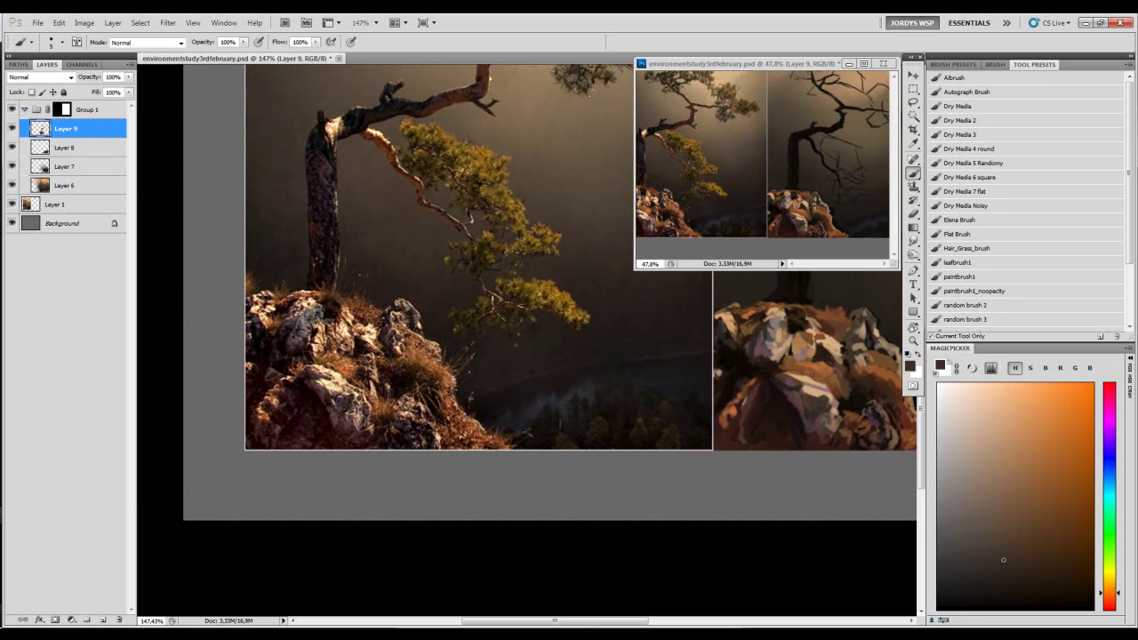
alt+click(822, 387)
alt+click(827, 392)
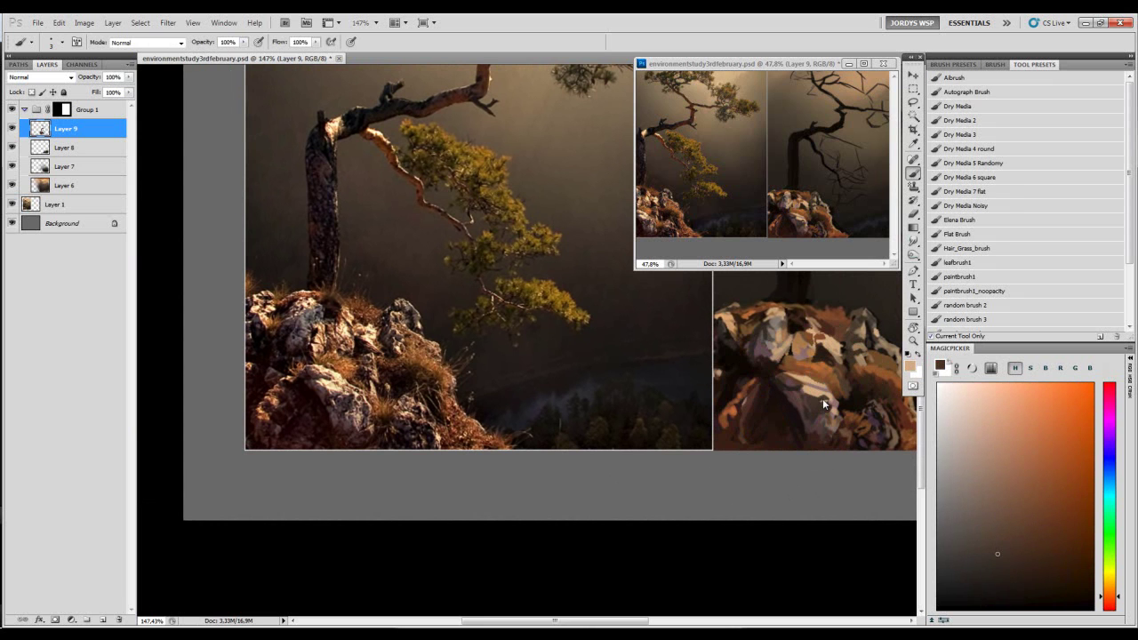
alt+click(824, 400)
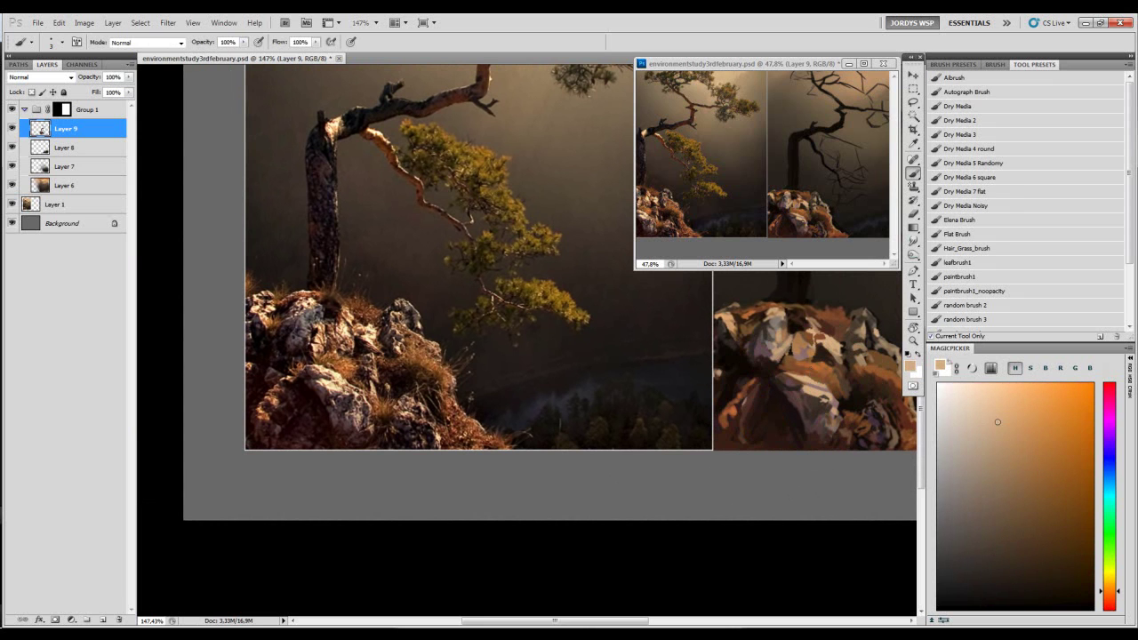
alt+click(829, 391)
- Paint the orange ledge above the large pale rock with sampled orange and ochre-brown strokes
drag(821, 368, 781, 380)
alt+click(780, 380)
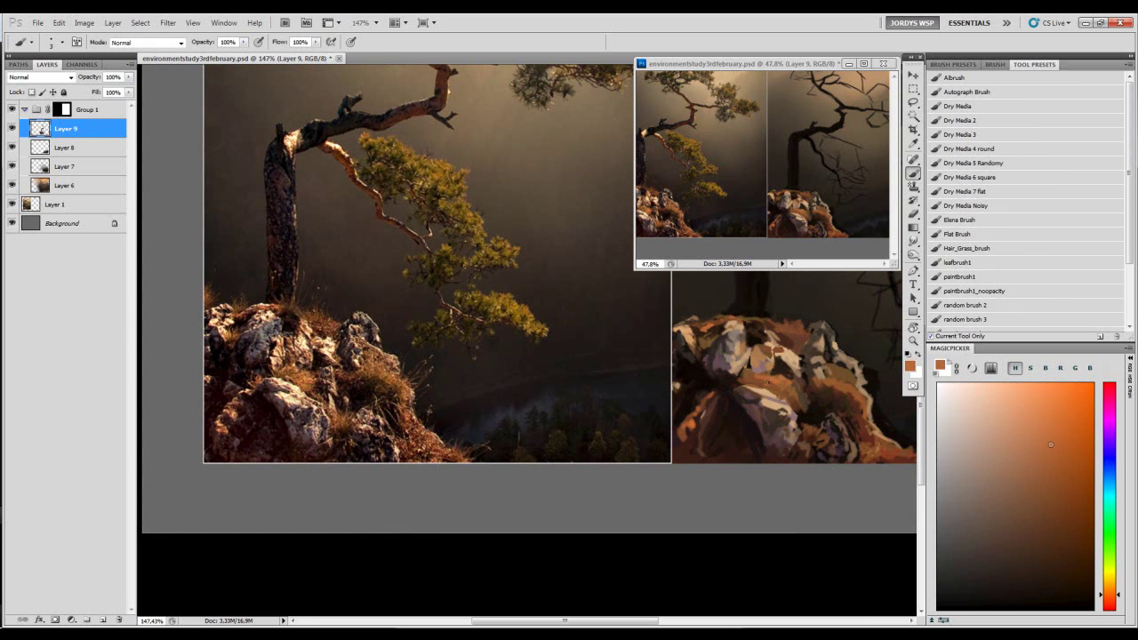
drag(746, 379, 766, 379)
alt+click(750, 376)
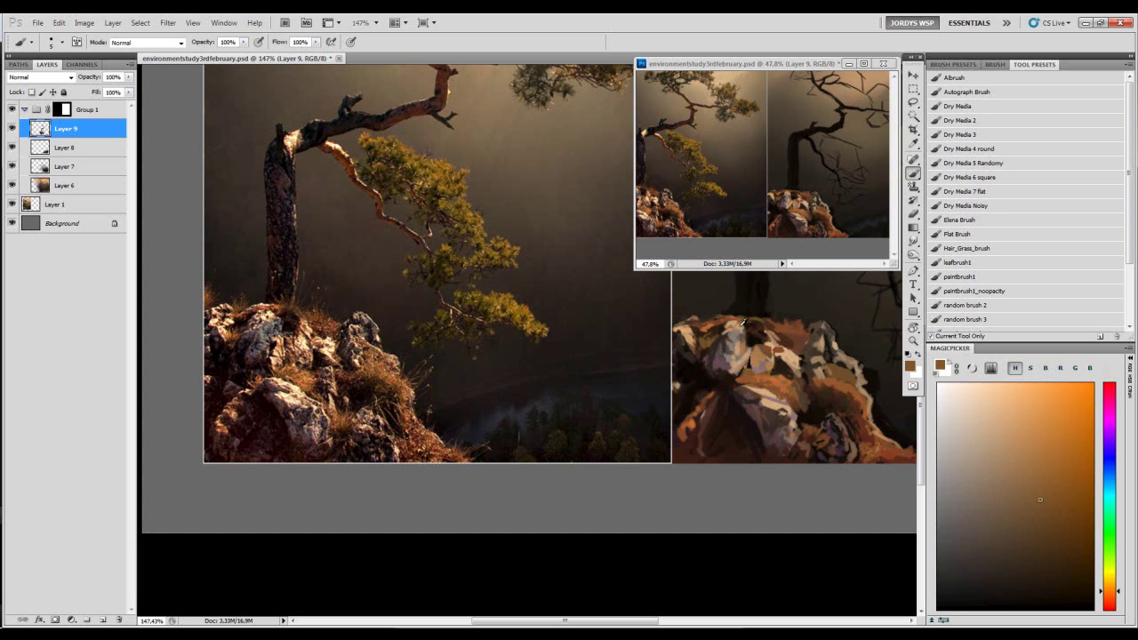
- Define the upper pale rocks and the gaps between them with sampled near-black and dark grey-brown strokes
alt+click(734, 361)
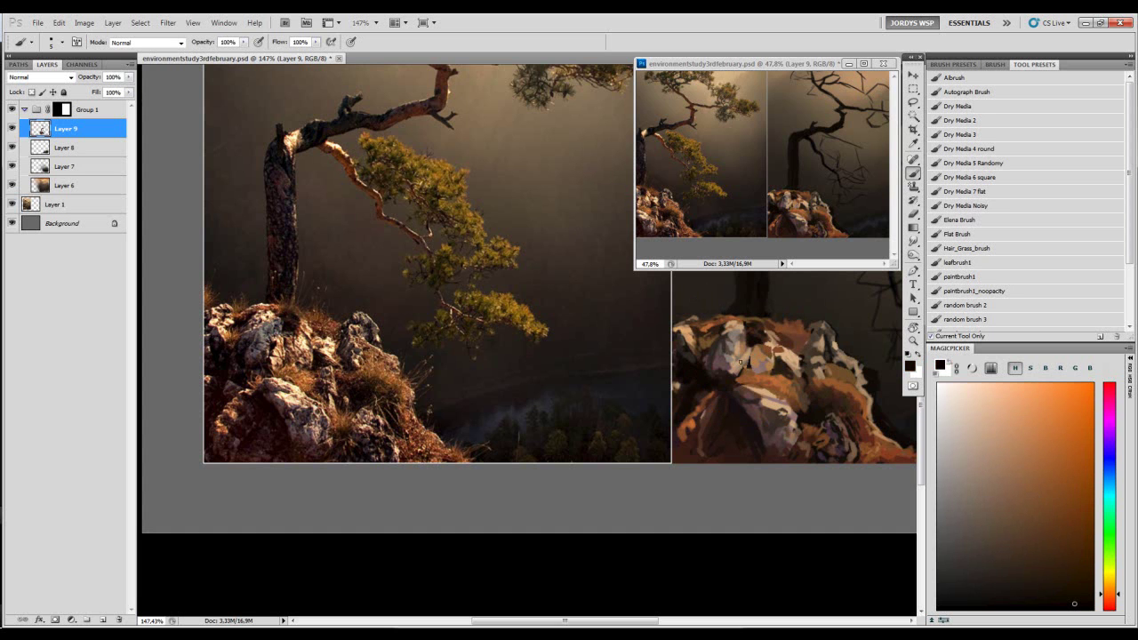
alt+click(734, 365)
alt+click(736, 376)
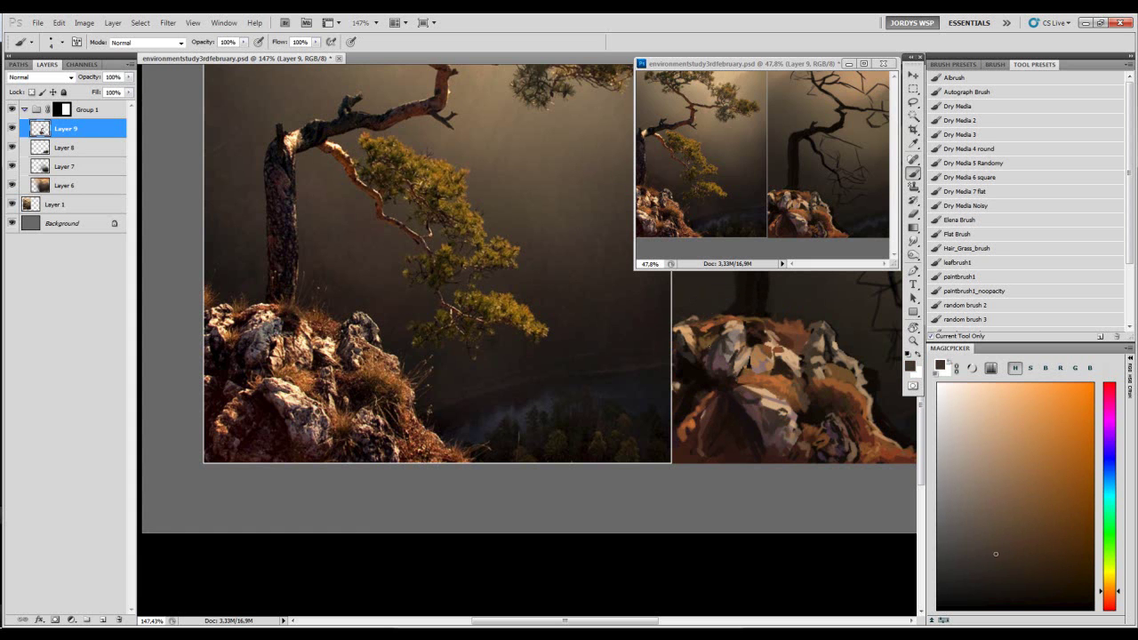
key([)
alt+click(729, 341)
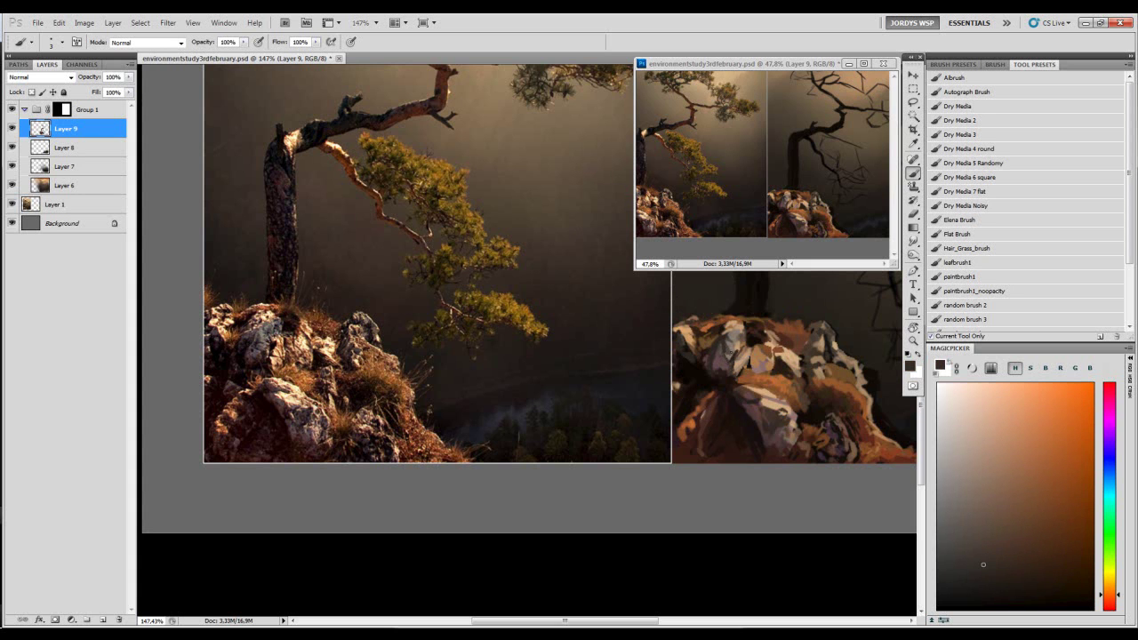
alt+click(727, 350)
alt+click(738, 338)
alt+click(731, 334)
alt+click(745, 327)
alt+click(763, 369)
- Paint the mound's crest at the base of the tree trunk with small sampled brown and reddish-brown strokes
key(bracketleft)
key(bracketleft)
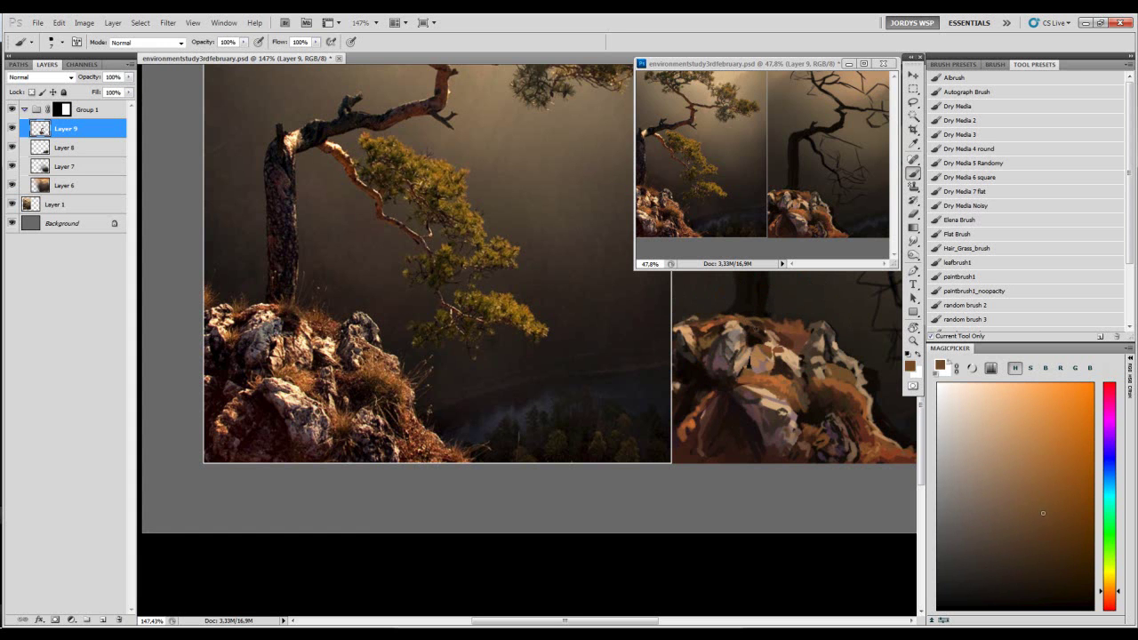
drag(777, 315, 791, 323)
alt+click(776, 320)
key(bracketleft)
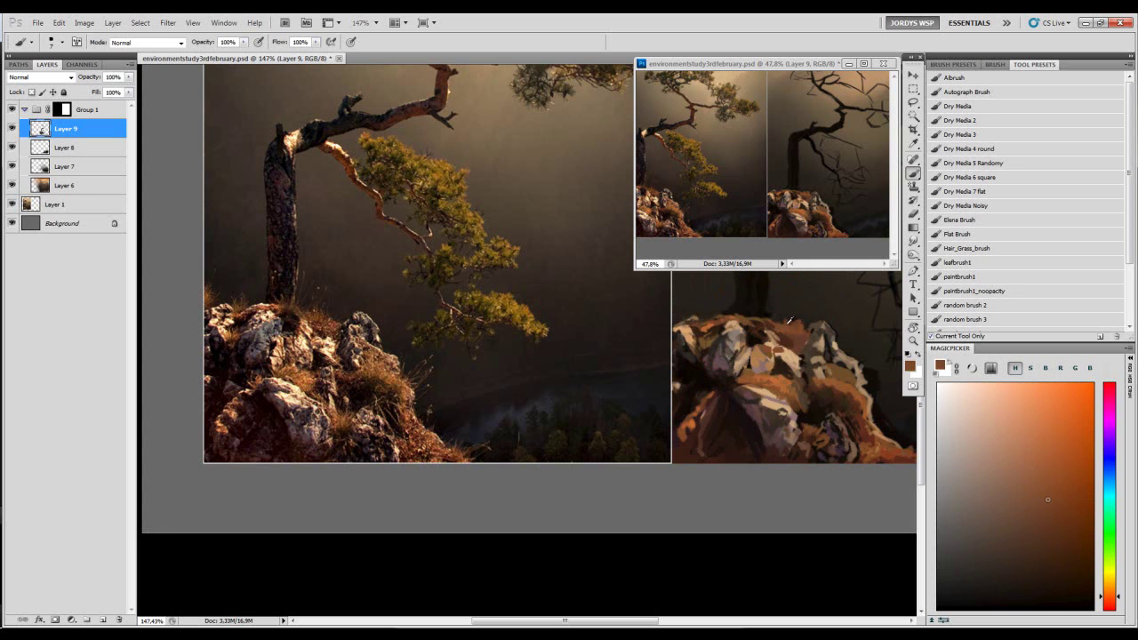
alt+click(747, 324)
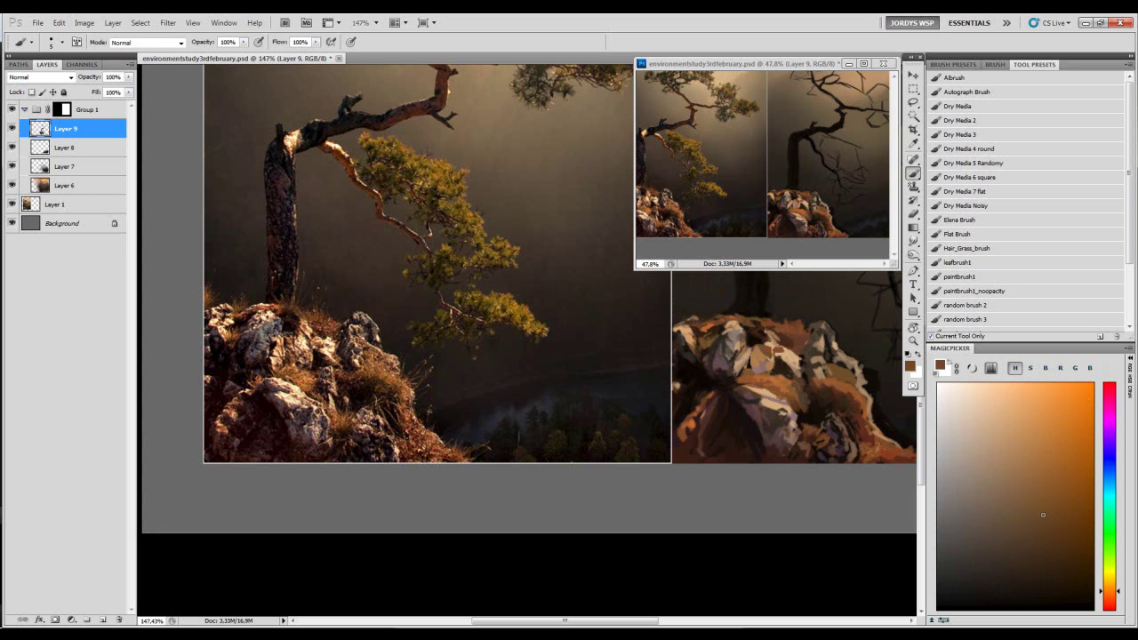
alt+click(734, 321)
alt+click(735, 312)
- Build up the grassy crest between the trunk base and the right-hand rock with repeatedly sampled reddish browns
alt+click(785, 325)
alt+click(779, 328)
alt+click(786, 329)
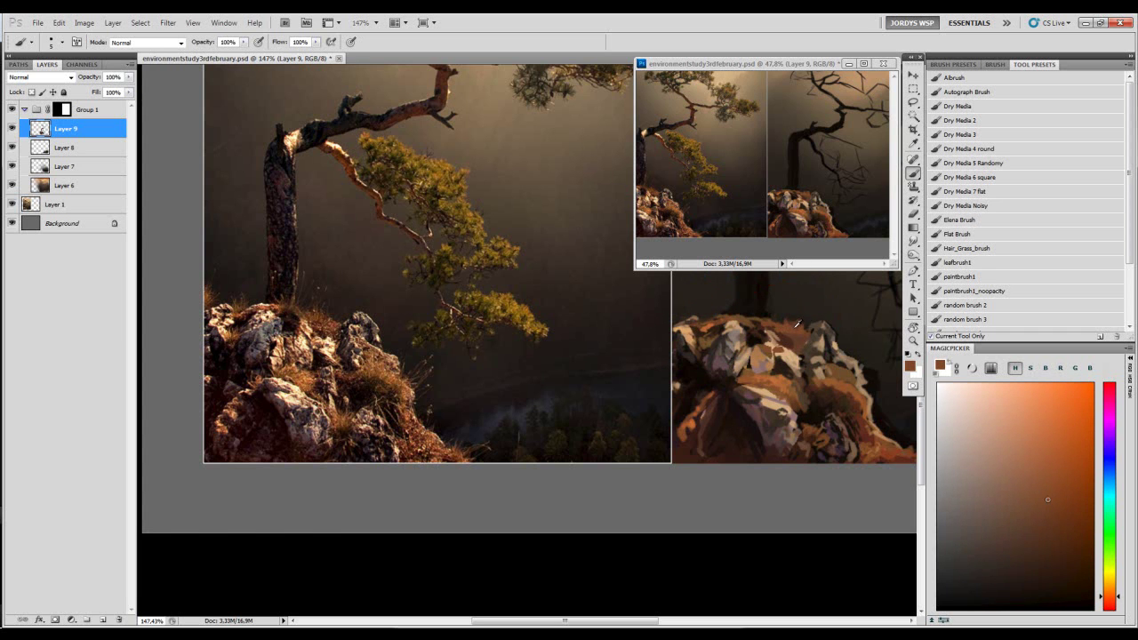
alt+click(787, 331)
alt+click(789, 326)
drag(761, 317, 786, 321)
alt+click(753, 324)
alt+click(782, 327)
alt+click(744, 323)
alt+click(784, 324)
- Touch up the rock on the mound's upper right shoulder with sampled tan strokes
drag(795, 317, 732, 348)
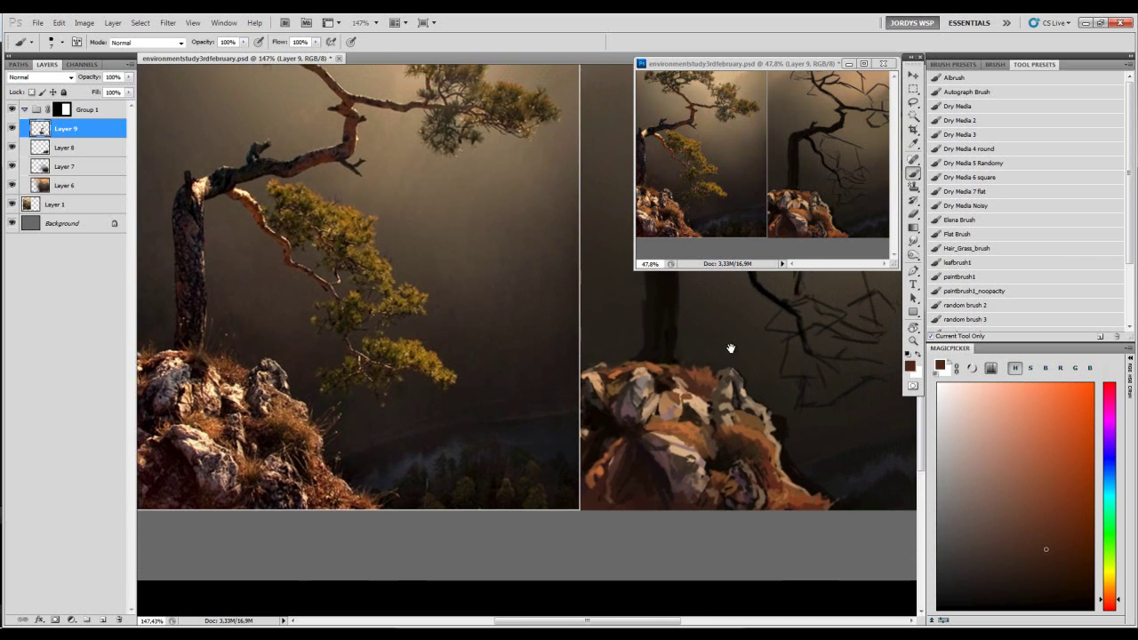
alt+click(728, 416)
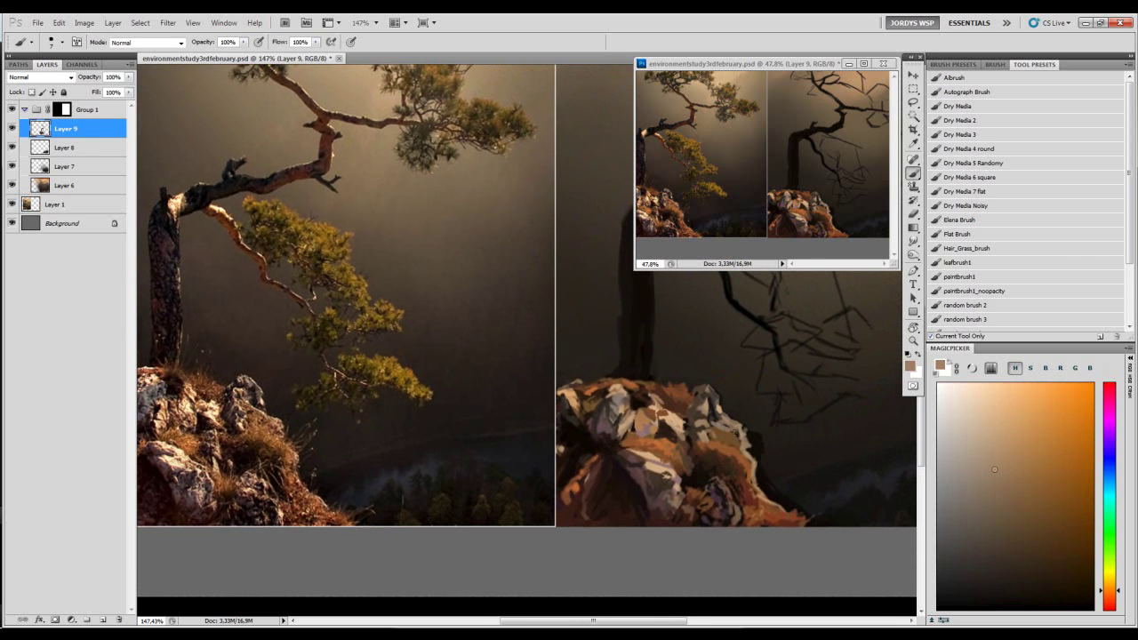
alt+click(722, 416)
- Choose the Dry Media 6 square brush preset and try black test strokes on the background, undoing them
drag(784, 307, 597, 461)
key(d)
mouse_move(776, 353)
mouse_down()
mouse_move(734, 464)
mouse_move(770, 421)
mouse_move(773, 373)
mouse_move(747, 494)
mouse_move(687, 394)
mouse_move(717, 447)
mouse_move(752, 454)
mouse_up()
key(ctrl+z)
click(987, 178)
click(756, 383)
key(ctrl+z)
key(ctrl+z)
- Try the square brush at smaller sizes with more black strokes on the background, undoing them
key(bracketleft)
key(bracketleft)
key(bracketleft)
mouse_move(702, 372)
mouse_down()
mouse_move(710, 411)
mouse_move(774, 427)
mouse_up()
key(ctrl+z)
mouse_move(754, 365)
mouse_down()
mouse_move(772, 433)
mouse_move(721, 428)
mouse_move(696, 475)
mouse_up()
key(ctrl+z)
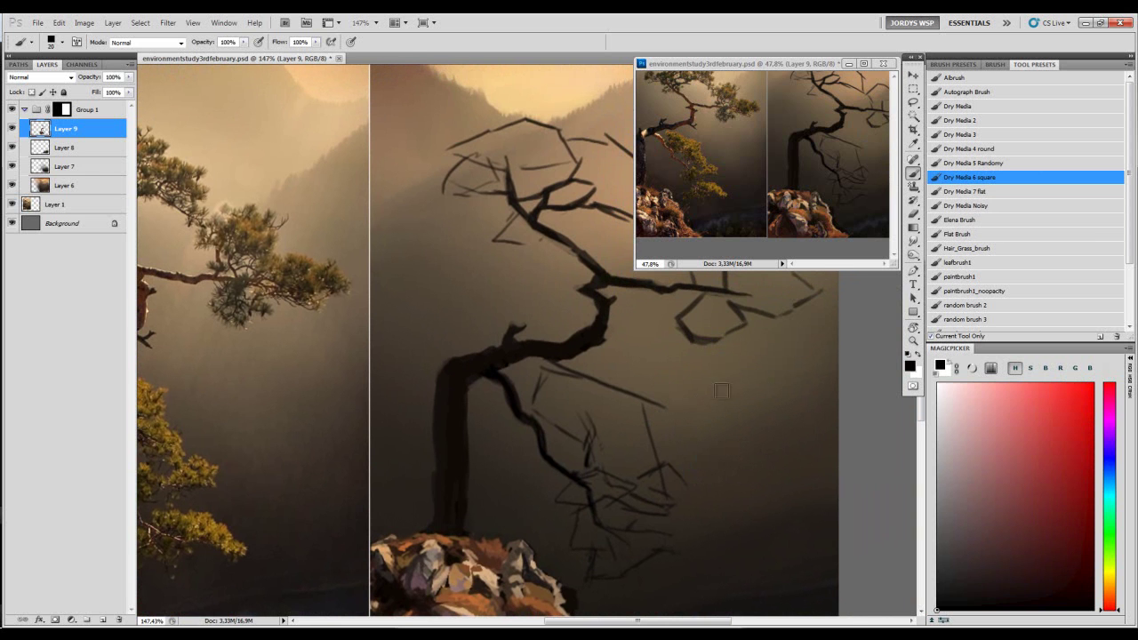
drag(758, 421, 691, 386)
drag(704, 347, 704, 401)
key(ctrl+z)
key(bracketleft)
key(bracketleft)
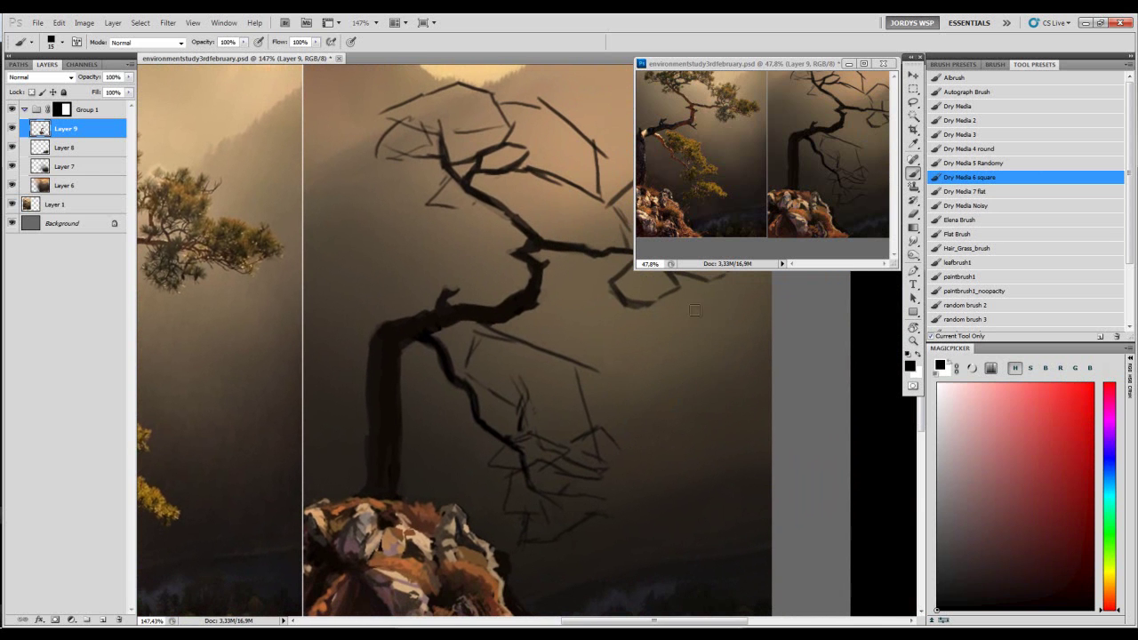
- Check the brush's Transfer settings, try further black test strokes beside the tree and undo them
click(995, 64)
click(967, 167)
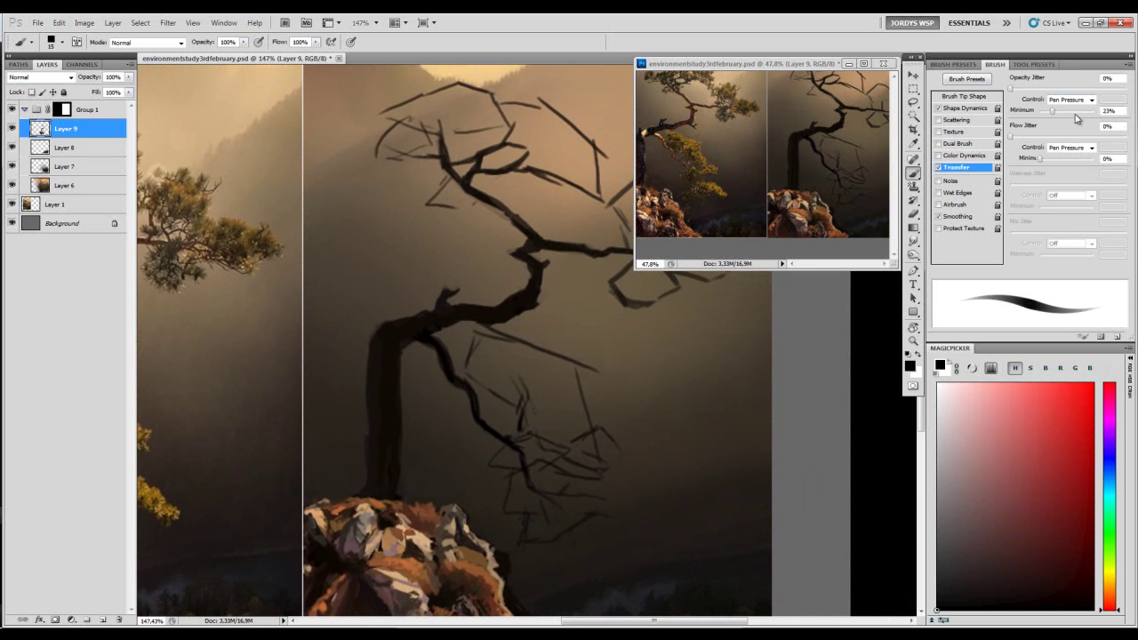
mouse_move(695, 343)
mouse_down()
mouse_move(722, 427)
mouse_move(651, 350)
mouse_move(685, 471)
mouse_up()
key(ctrl+z)
mouse_move(655, 396)
mouse_down()
mouse_move(680, 385)
mouse_move(694, 405)
mouse_move(703, 380)
mouse_move(724, 405)
mouse_move(711, 377)
mouse_move(703, 386)
mouse_move(717, 413)
mouse_move(747, 364)
mouse_up()
key(ctrl+z)
key(ctrl+alt+z)
key(bracketleft)
mouse_move(695, 313)
mouse_down()
mouse_move(709, 399)
mouse_move(731, 444)
mouse_up()
key(ctrl+z)
key(ctrl+z)
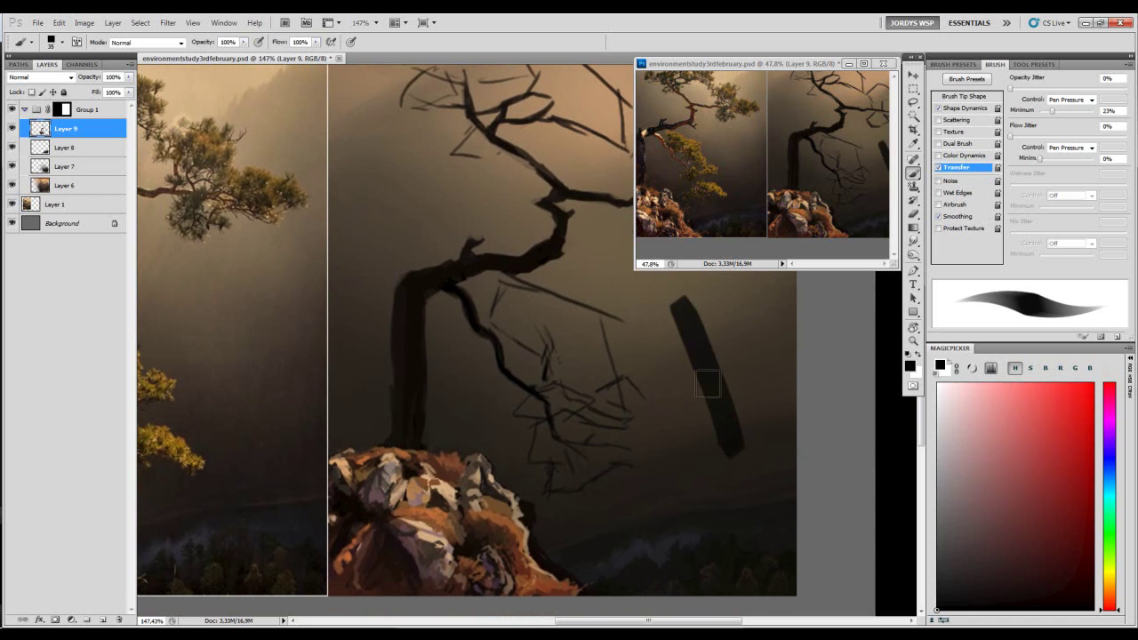
key(ctrl+alt+z)
click(1022, 64)
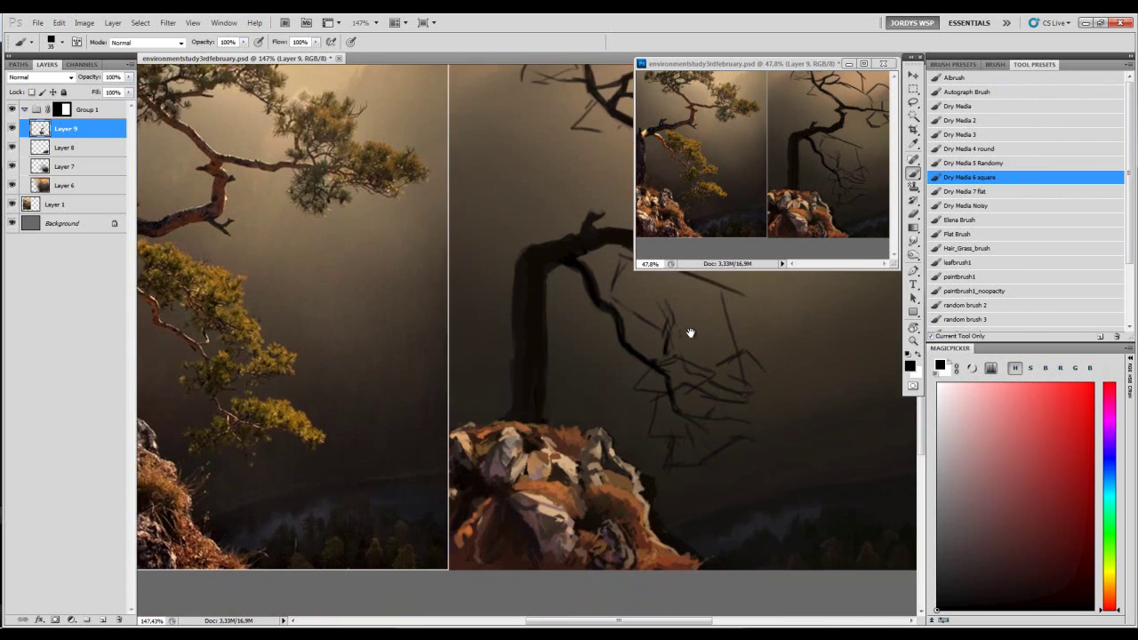
- Reduce the square brush and refine the upper left pale rock of the mound with sampled grey and brown strokes
mouse_move(686, 330)
mouse_down()
mouse_move(819, 323)
mouse_move(849, 305)
mouse_up()
key(bracketleft)
key(bracketleft)
key(bracketleft)
key(bracketleft)
key(bracketleft)
alt+click(691, 360)
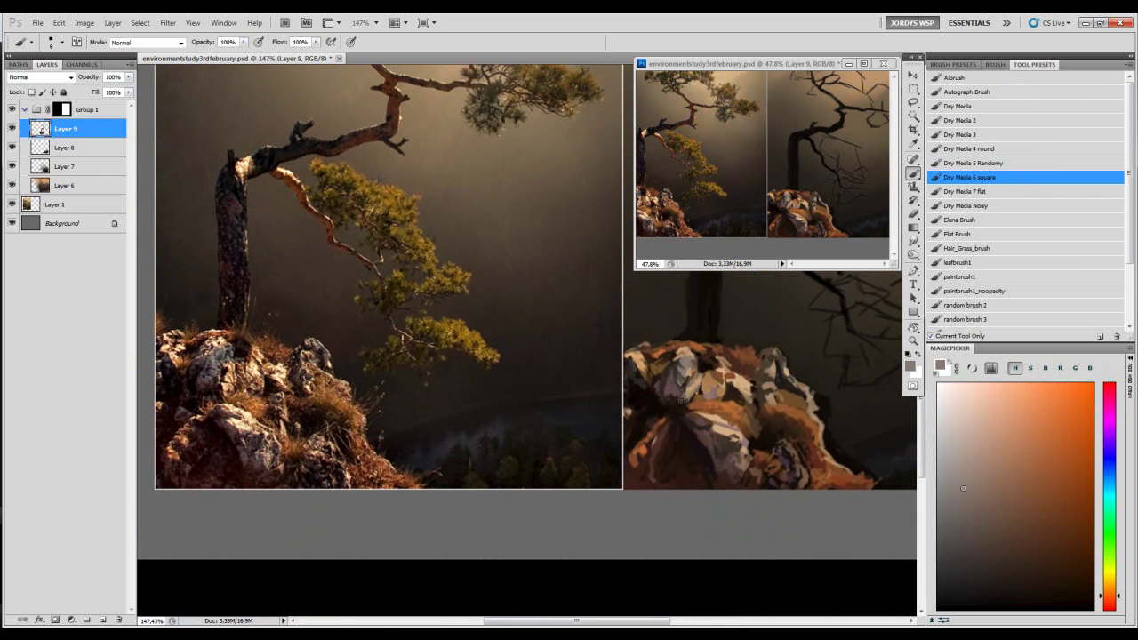
alt+click(666, 375)
alt+click(667, 391)
alt+click(675, 393)
- Deepen the shadows under the upper left pale rock with sampled mauve-brown and a picked dark reddish near-black
key(bracketleft)
alt+click(665, 374)
alt+click(669, 397)
alt+click(666, 393)
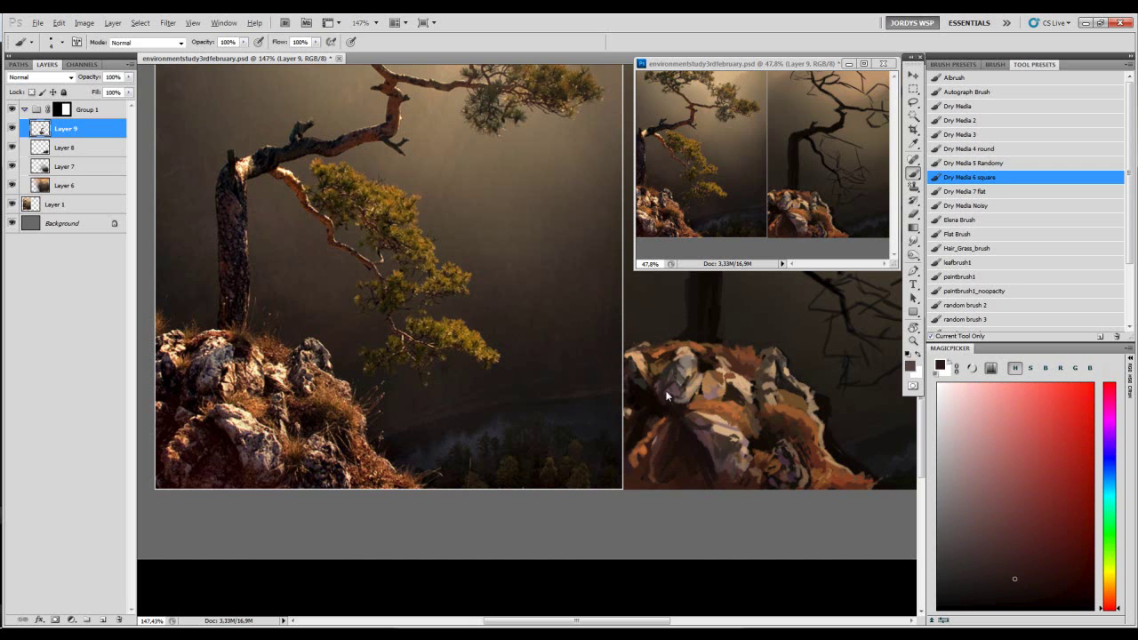
alt+click(670, 397)
click(1000, 563)
click(1013, 578)
- Work over the mound's right-hand rocks and grassy slope with small sampled ochre-brown and orange-brown strokes
key(z)
mouse_move(713, 396)
mouse_down()
mouse_move(774, 381)
mouse_move(699, 396)
mouse_move(771, 391)
mouse_move(714, 400)
mouse_up()
key(b)
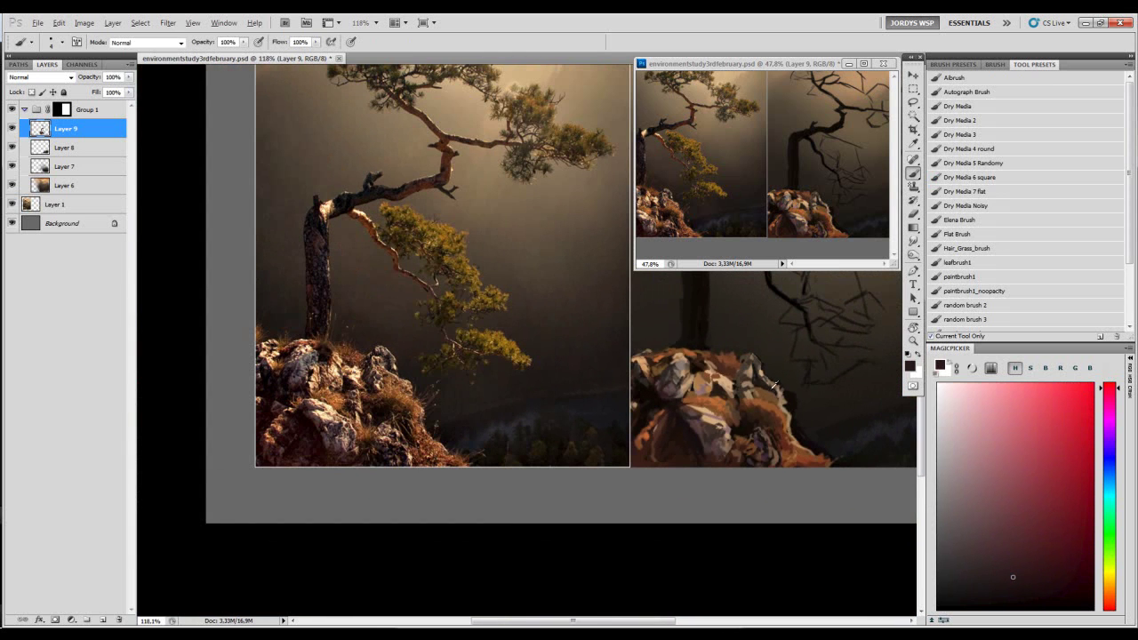
alt+click(775, 384)
alt+click(778, 396)
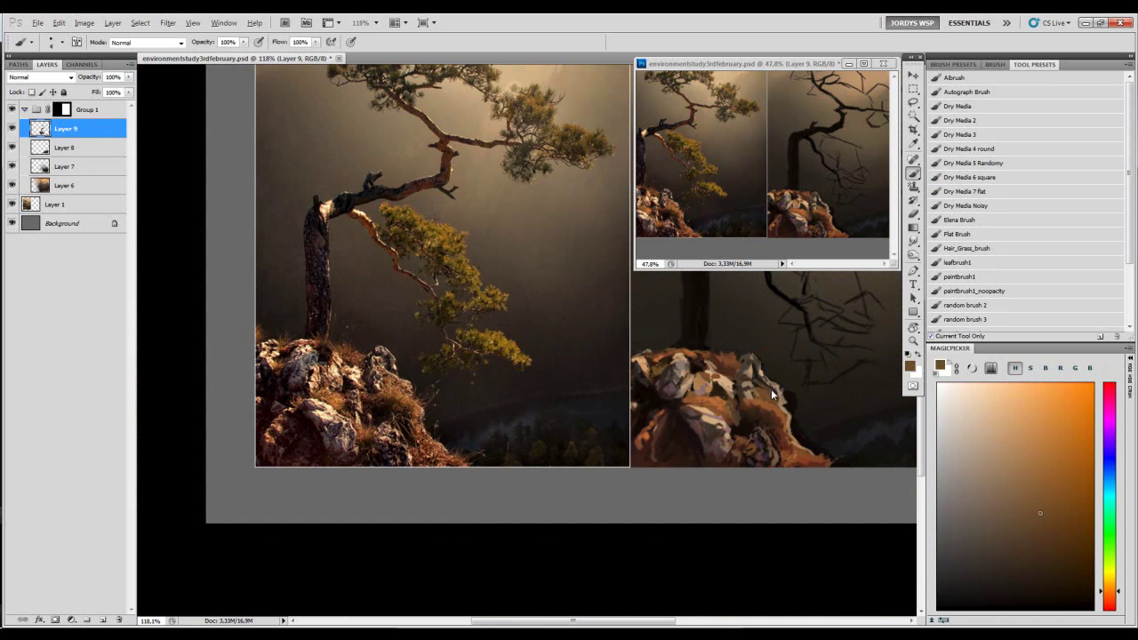
alt+click(762, 395)
alt+click(787, 410)
alt+click(788, 421)
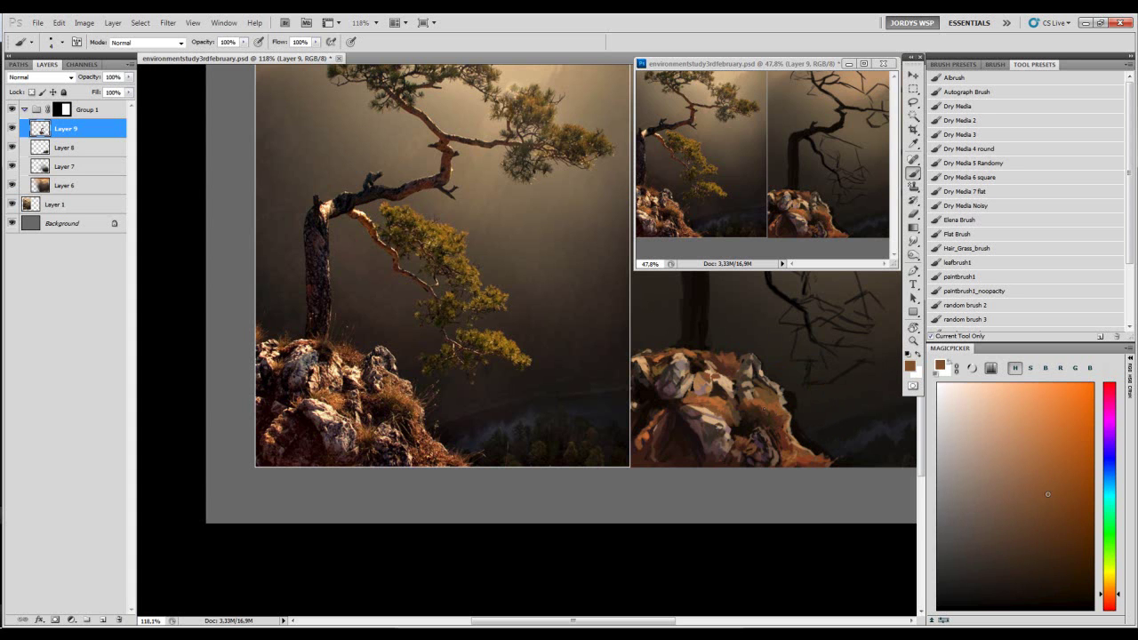
- Shade the rocks above the grassy slope using a darker picked brown and sampled brown to near-black tones
alt+click(754, 404)
click(1047, 533)
alt+click(765, 401)
alt+click(771, 406)
alt+click(770, 392)
alt+click(768, 394)
alt+click(775, 368)
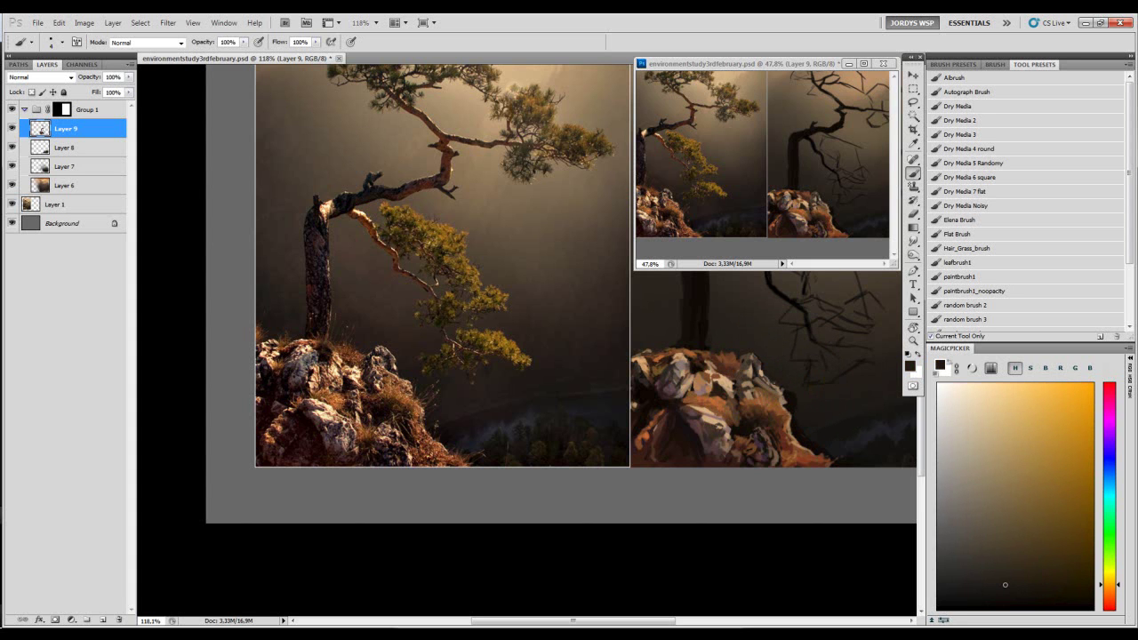
- Refine the upper right grey rock of the mound with small strokes of sampled grey-brown, charcoal and near-black
alt+click(755, 362)
alt+click(756, 358)
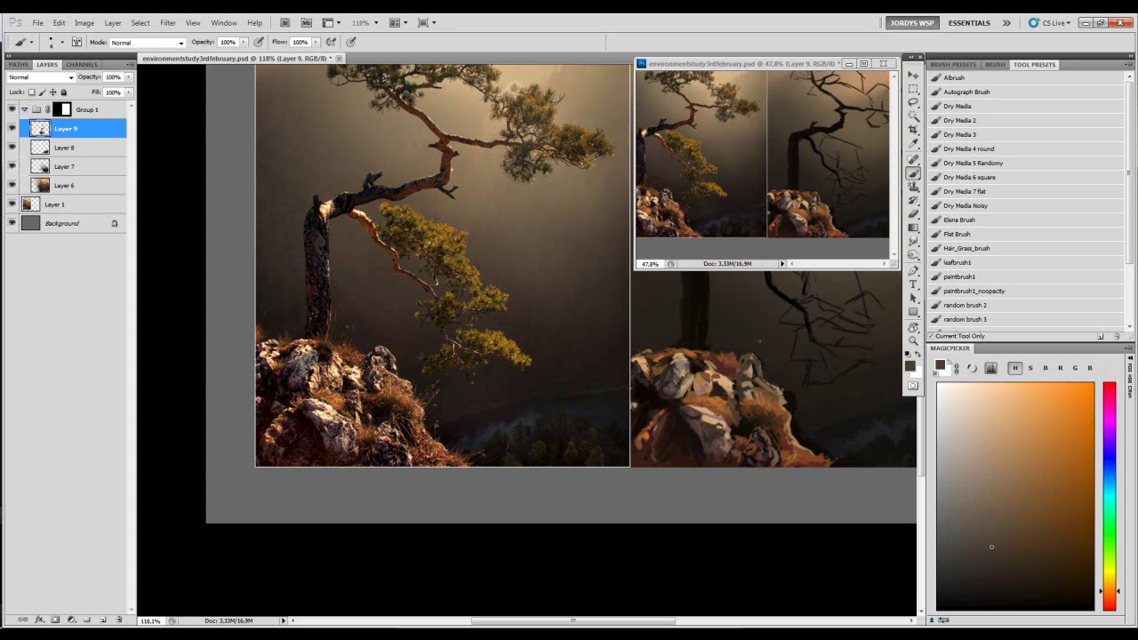
alt+click(758, 363)
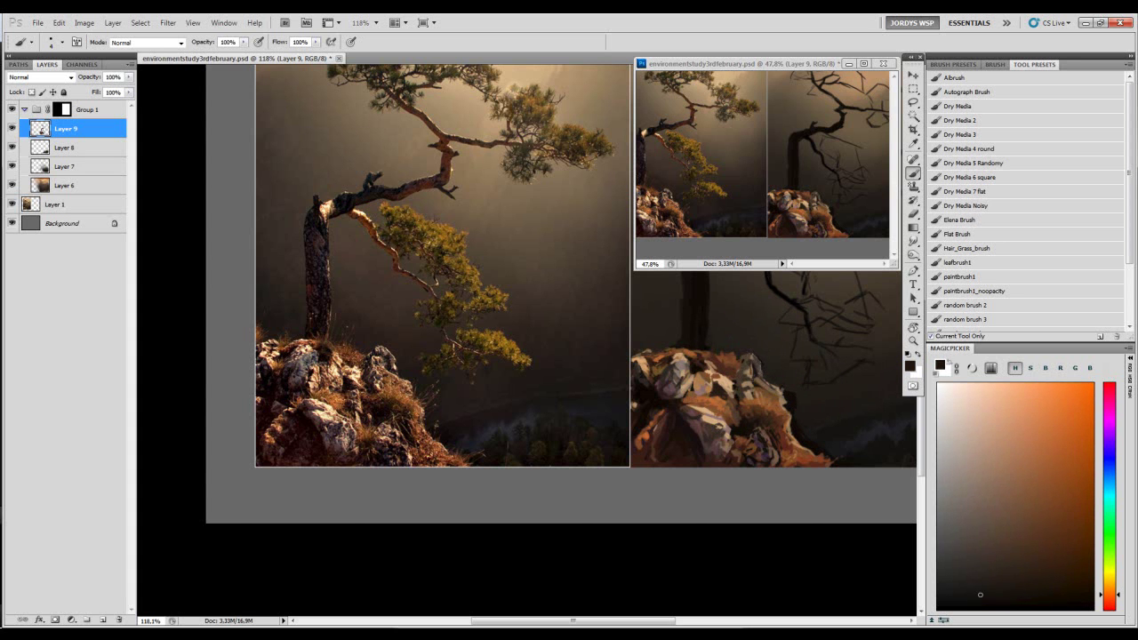
alt+click(758, 366)
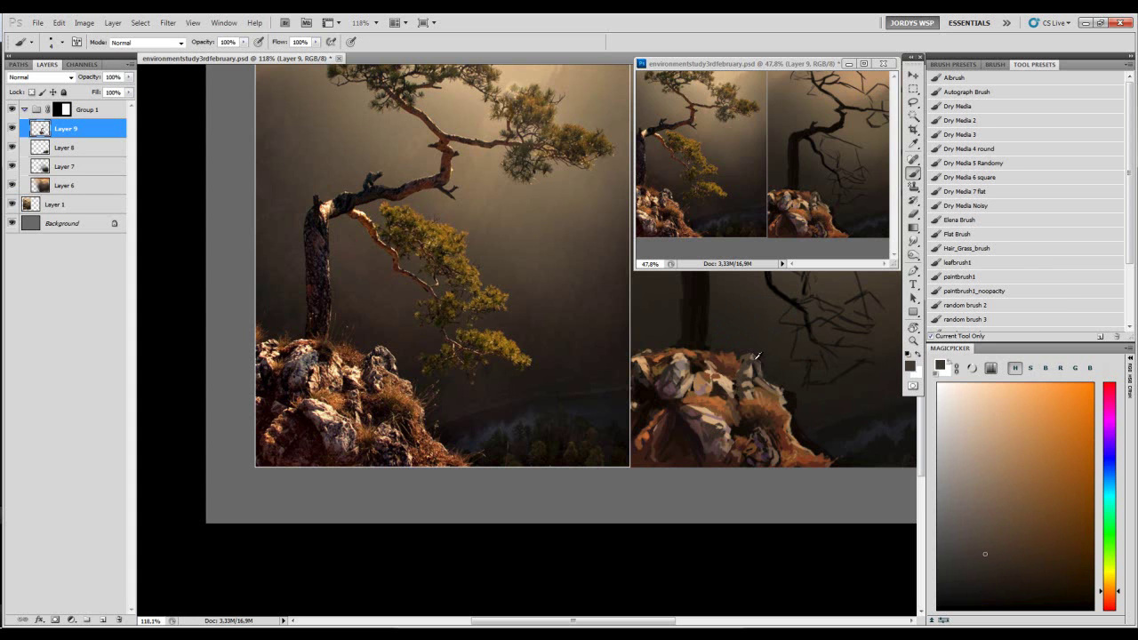
alt+click(754, 364)
alt+click(762, 365)
alt+click(758, 368)
alt+click(748, 352)
alt+click(759, 351)
- Clean up the mound's right-hand contour with strokes of rock tones and dark background brown sampled along the edge
alt+click(775, 382)
alt+click(794, 382)
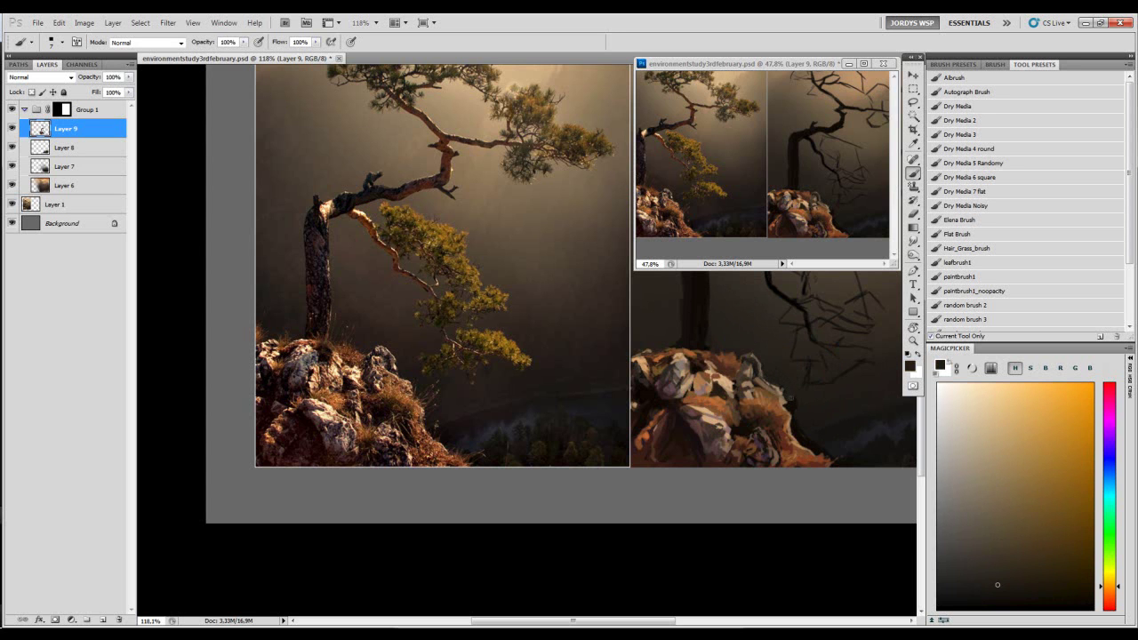
alt+click(793, 400)
alt+click(781, 400)
alt+click(792, 403)
alt+click(781, 392)
alt+click(784, 397)
alt+click(793, 417)
alt+click(805, 425)
alt+click(800, 430)
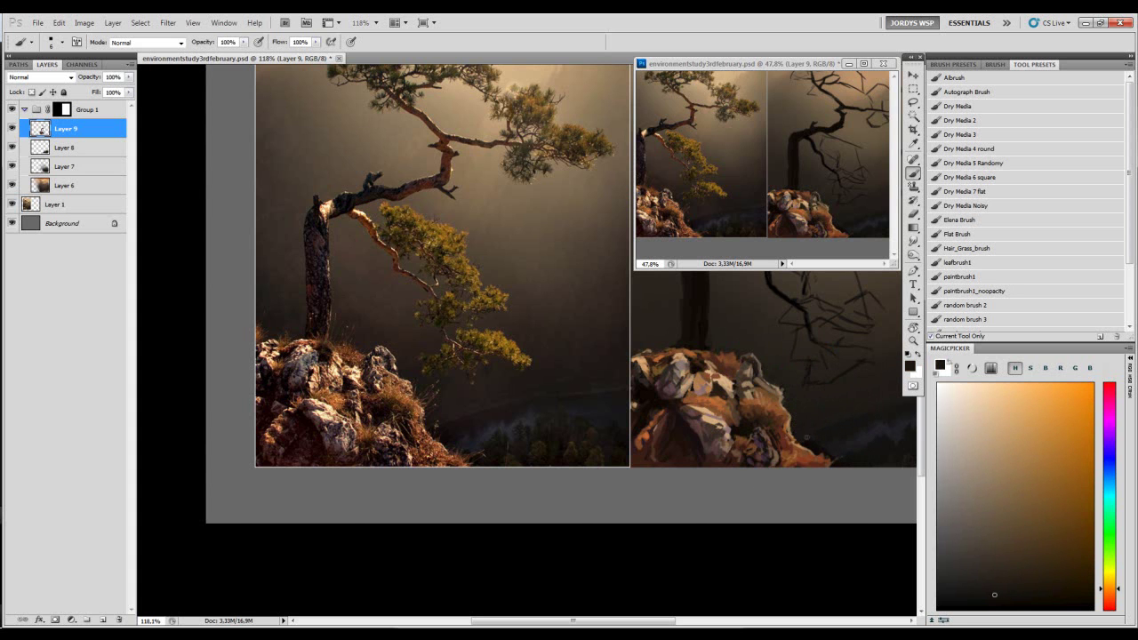
- Reduce the brush and shape the lower right slope with sampled dark background and reddish-brown strokes
alt+click(820, 439)
alt+click(829, 433)
alt+click(793, 439)
key([)
drag(795, 436, 810, 453)
alt+click(808, 443)
alt+click(788, 439)
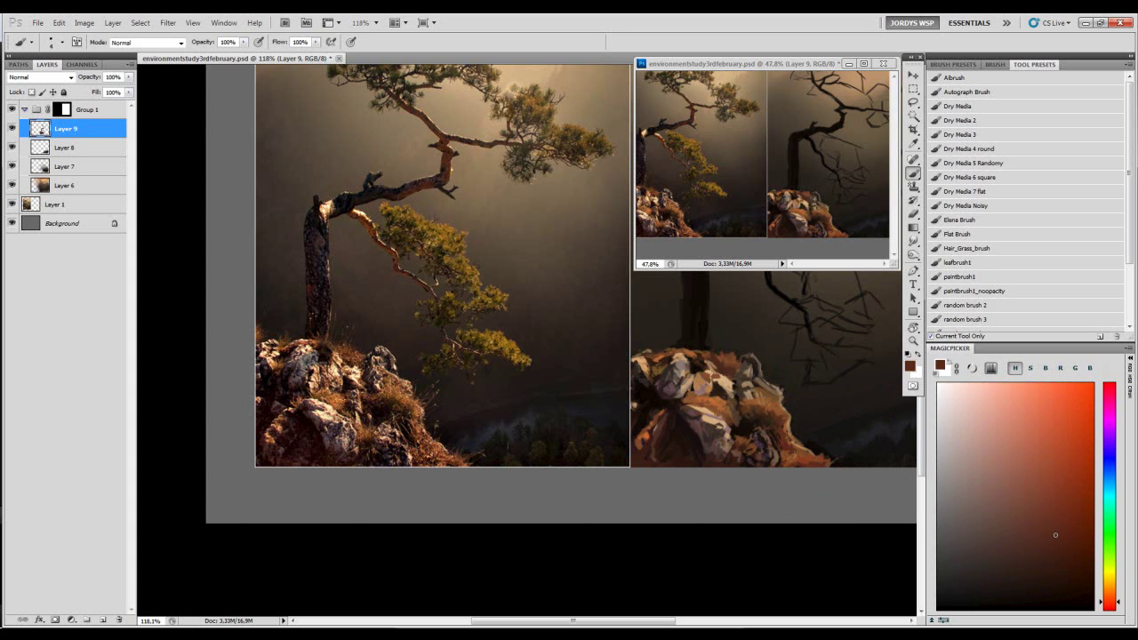
- Touch up the middle of the mound with sampled pale tan, then darken around the grassy slope with sampled near-black
alt+click(731, 423)
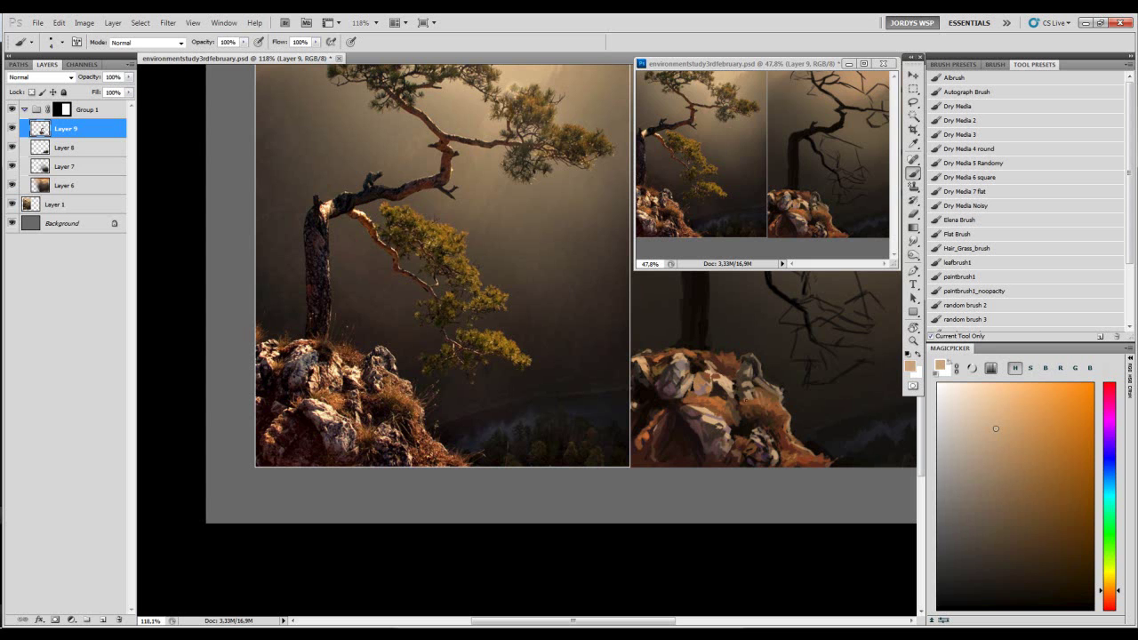
alt+click(776, 417)
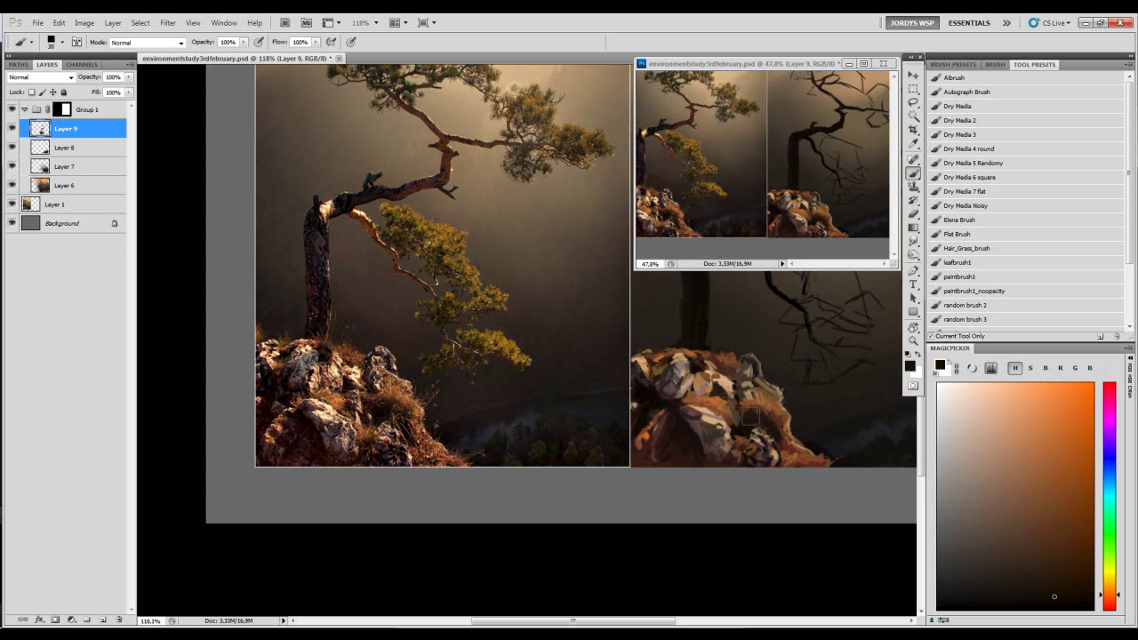
alt+click(756, 412)
alt+click(754, 411)
drag(789, 409, 832, 408)
- Shrink the brush and define the shadows between the upper left and central rocks with sampled near-black and brown tones
key(bracketleft)
key(bracketleft)
key(bracketleft)
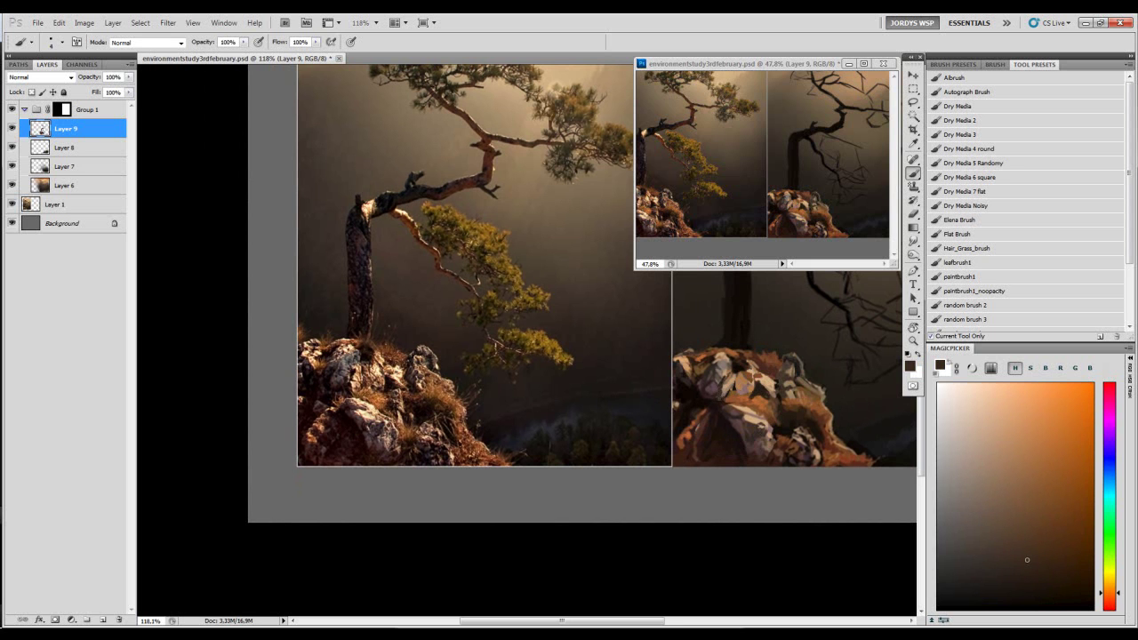
alt+click(725, 384)
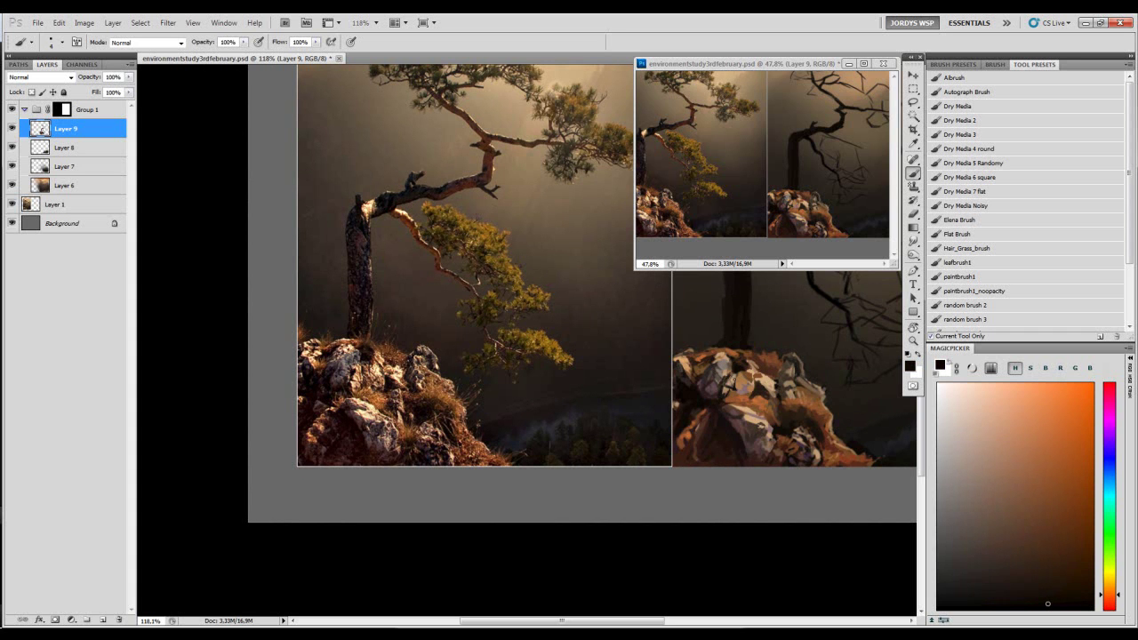
alt+click(771, 362)
alt+click(729, 384)
- Pick a light tan and model the central rock with it and sampled ochre, orange-brown and pale tan strokes
click(1109, 597)
click(1002, 428)
alt+click(752, 371)
alt+click(750, 377)
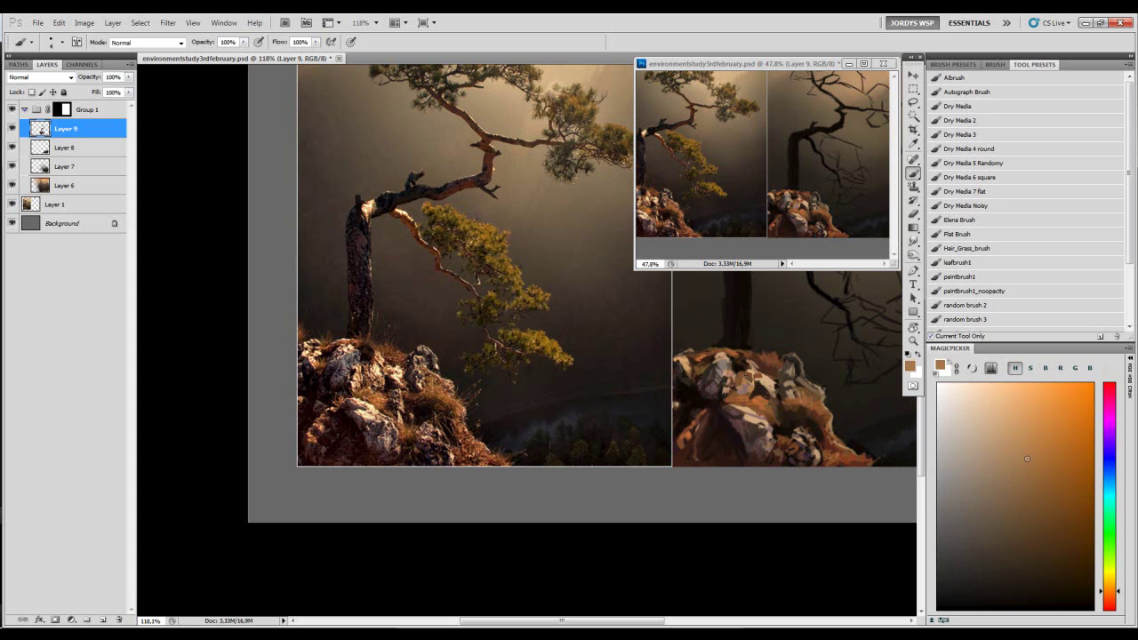
alt+click(757, 373)
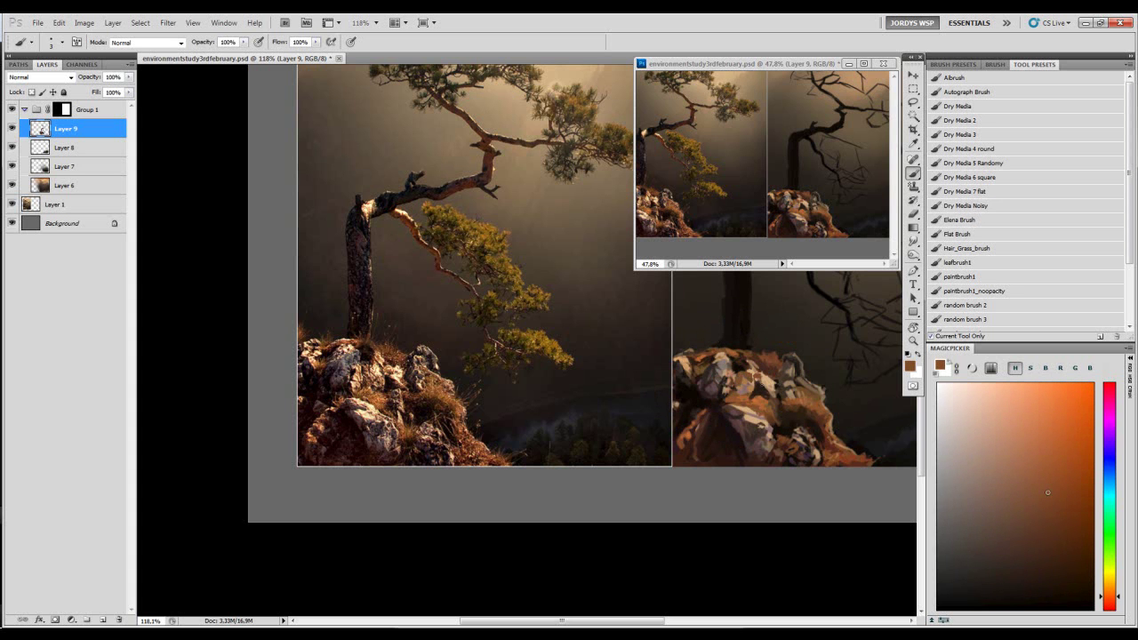
alt+click(756, 380)
drag(758, 377, 752, 387)
alt+click(763, 389)
alt+click(762, 383)
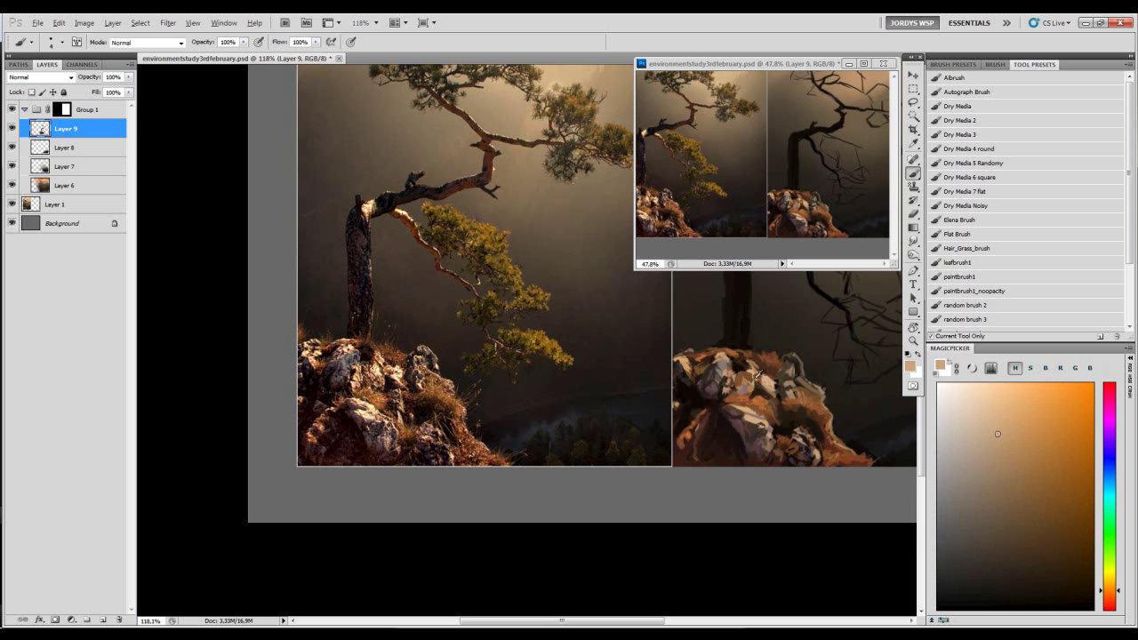
- Brighten the central rock's lit faces with a lighter picked tone and sampled peach, using a smaller brush
alt+click(740, 370)
alt+click(751, 371)
alt+click(750, 382)
alt+click(770, 377)
click(1018, 400)
alt+click(741, 359)
alt+click(765, 385)
key([)
alt+click(758, 372)
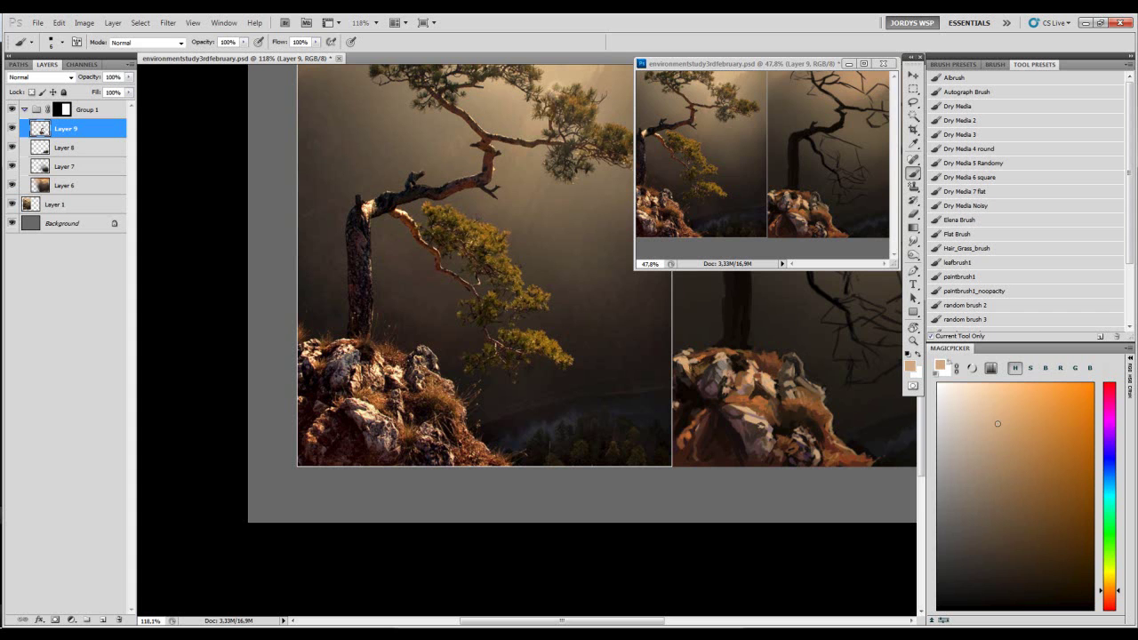
- Rework the rocks along the mound's left side with sampled orange-brown, mauve-grey and darker reddish strokes
alt+click(680, 374)
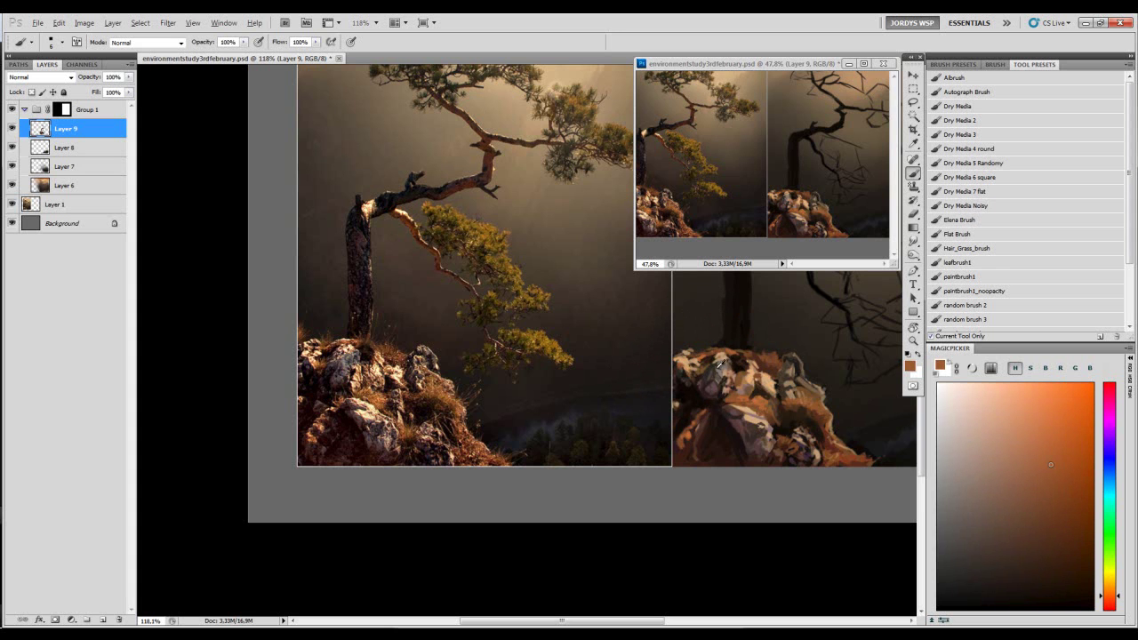
alt+click(723, 368)
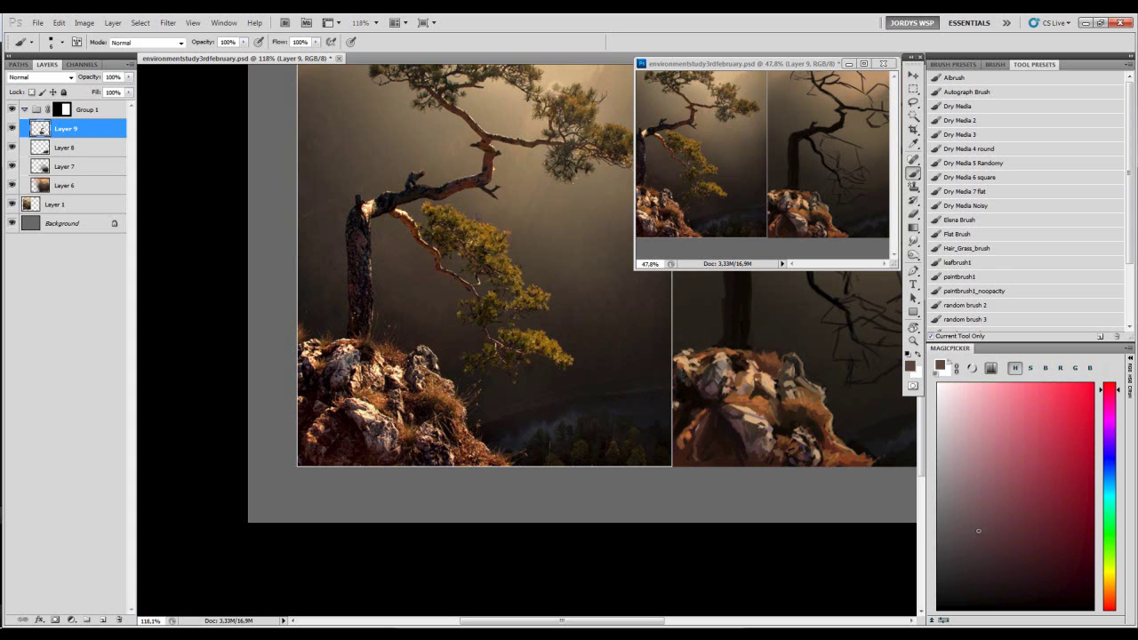
alt+click(697, 427)
alt+click(692, 450)
drag(678, 450, 682, 441)
alt+click(689, 436)
- Deepen the shadow beside the large pale lower rock with sampled reddish near-black and dark mauve-brown
alt+click(716, 442)
alt+click(719, 441)
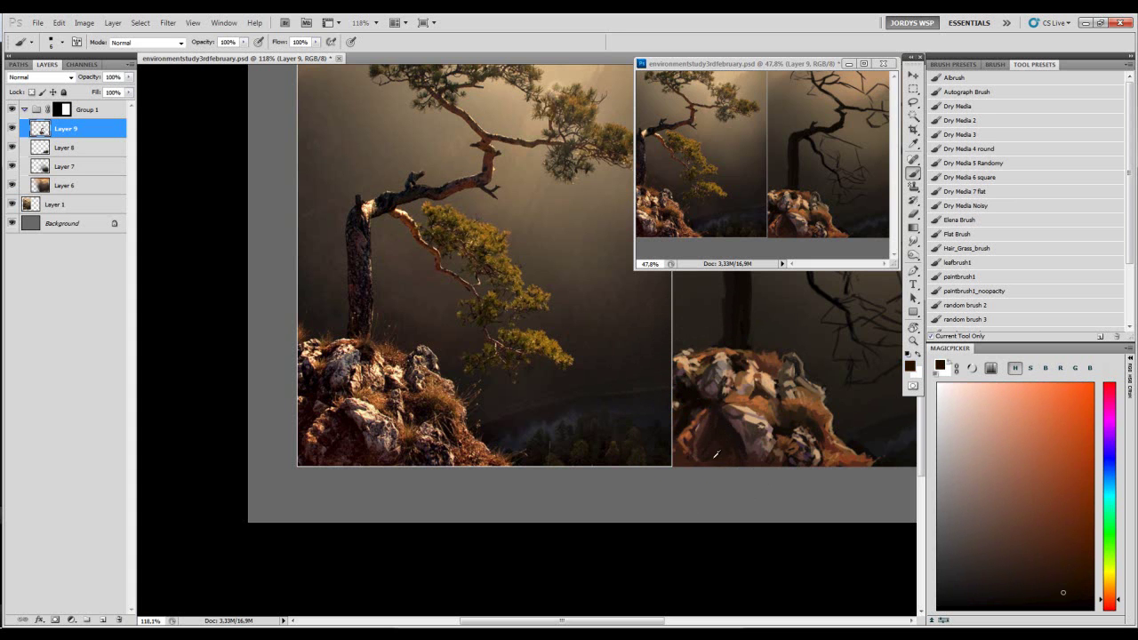
alt+click(732, 423)
alt+click(709, 451)
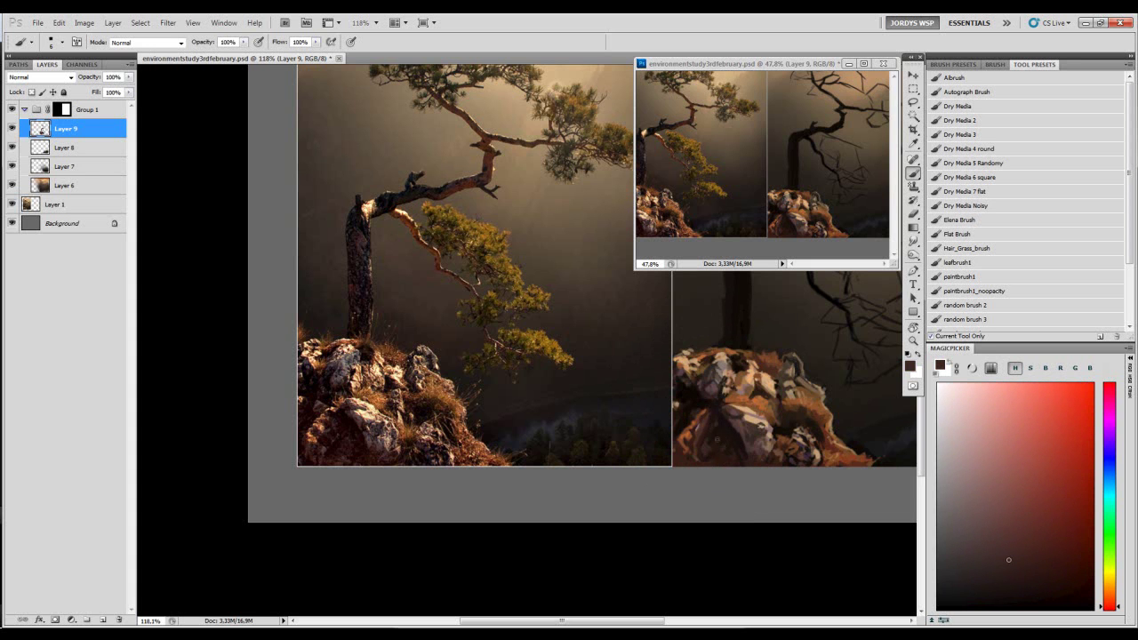
alt+click(711, 443)
- Examine the whole study beside the reference photo in both document windows, comparing the mound's overall look
drag(756, 412, 670, 465)
key(z)
drag(728, 430, 698, 430)
click(839, 213)
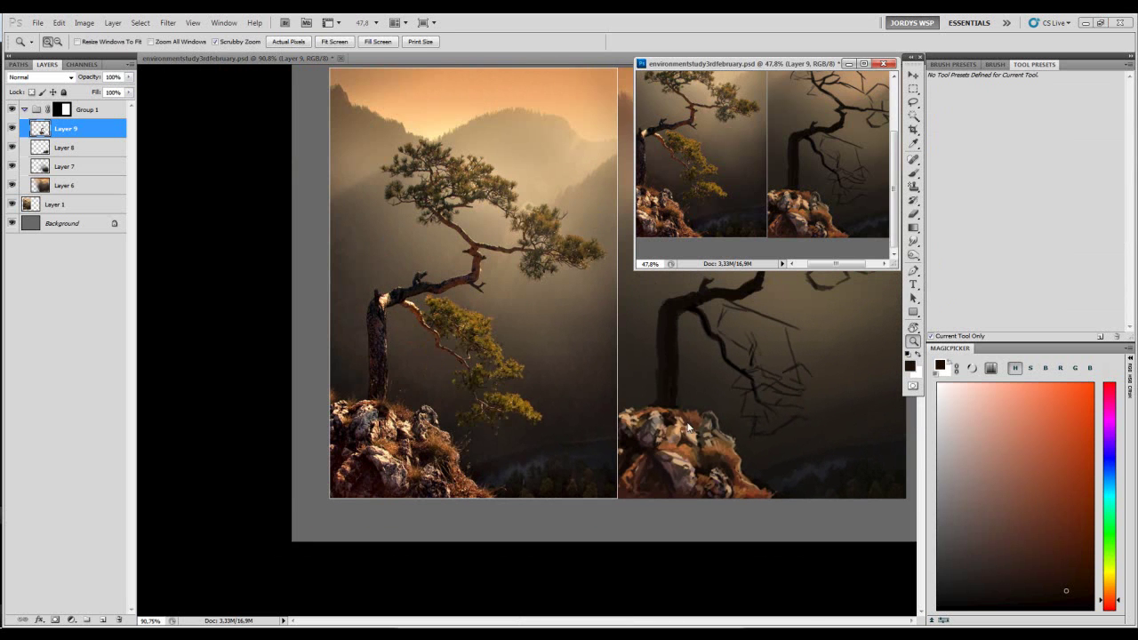
drag(791, 205, 786, 233)
click(705, 511)
drag(695, 483, 828, 482)
key(b)
alt+click(763, 374)
key(z)
drag(770, 381, 691, 382)
drag(710, 388, 773, 405)
key(b)
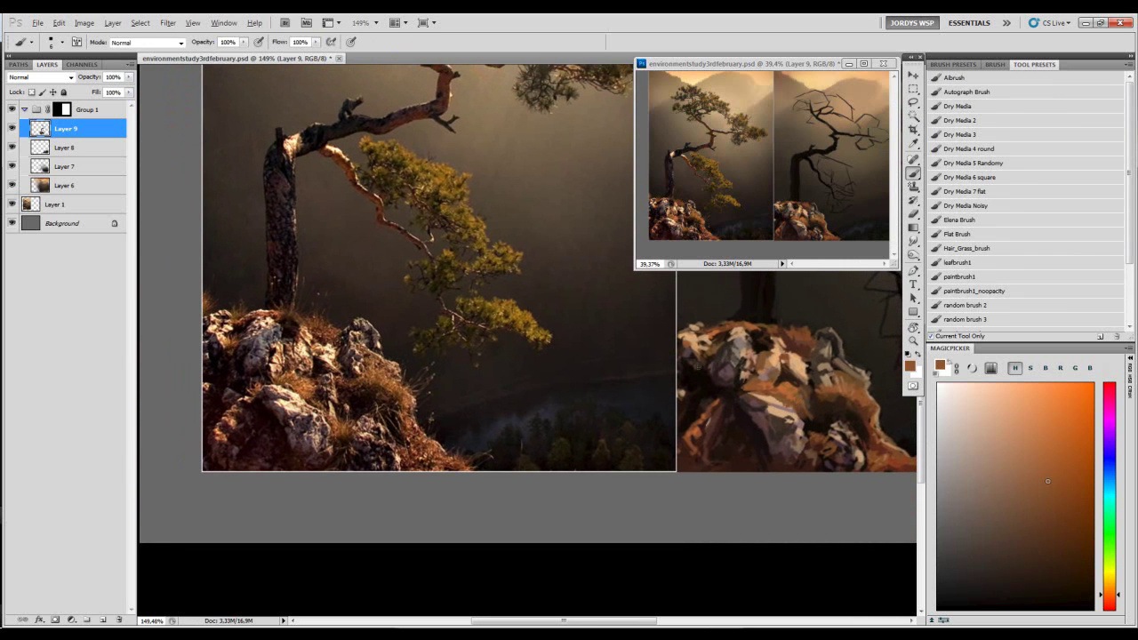
- Touch up the upper left and upper right rocks with sampled mauve-brown and peach tones
alt+click(693, 366)
alt+click(693, 374)
key(z)
drag(694, 374, 719, 412)
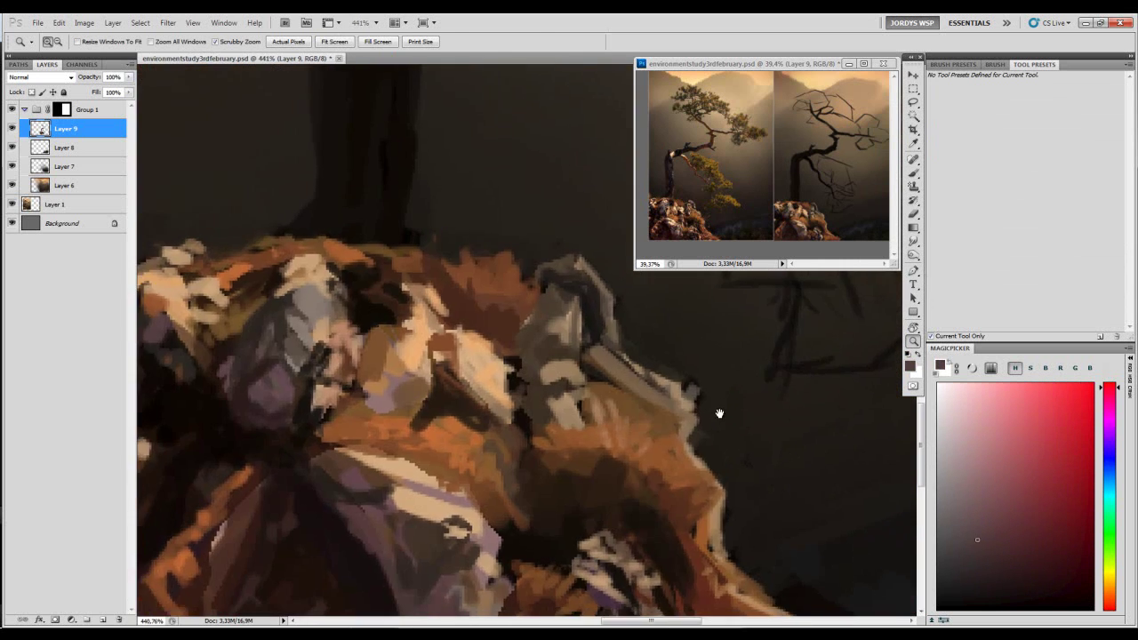
mouse_move(720, 369)
mouse_down()
mouse_move(685, 396)
mouse_move(722, 400)
mouse_move(716, 376)
mouse_move(770, 381)
mouse_move(772, 361)
mouse_move(896, 352)
mouse_up()
key(b)
alt+click(724, 356)
alt+click(838, 357)
alt+click(846, 354)
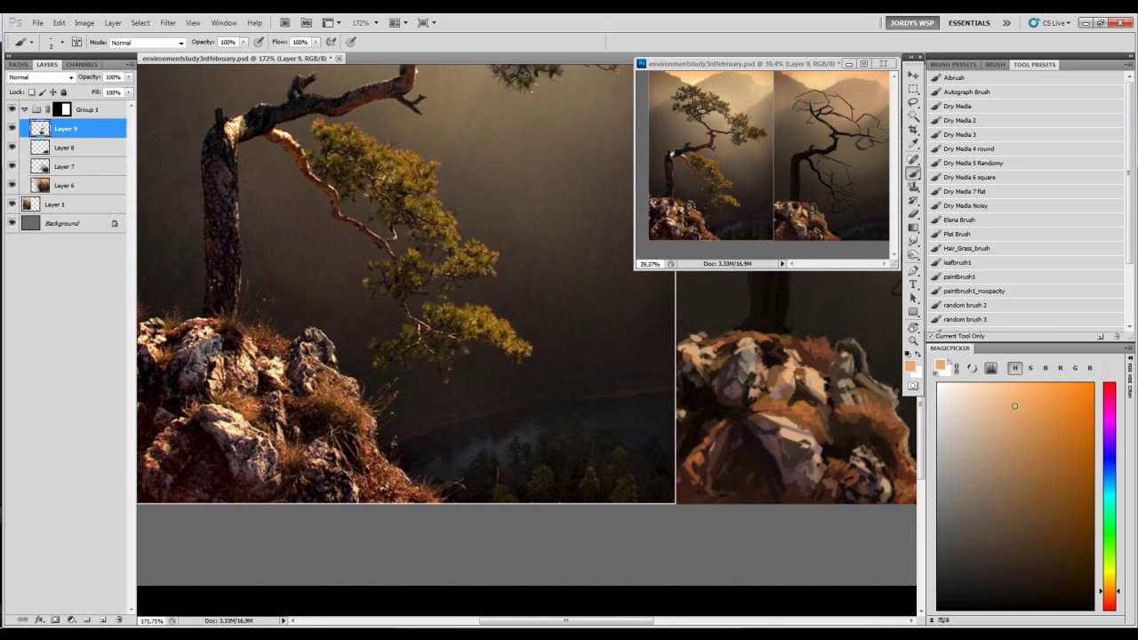
- Darken the gap between the central and upper right rocks with sampled dark brown and near-black, using a smaller brush
key([)
alt+click(845, 364)
alt+click(837, 380)
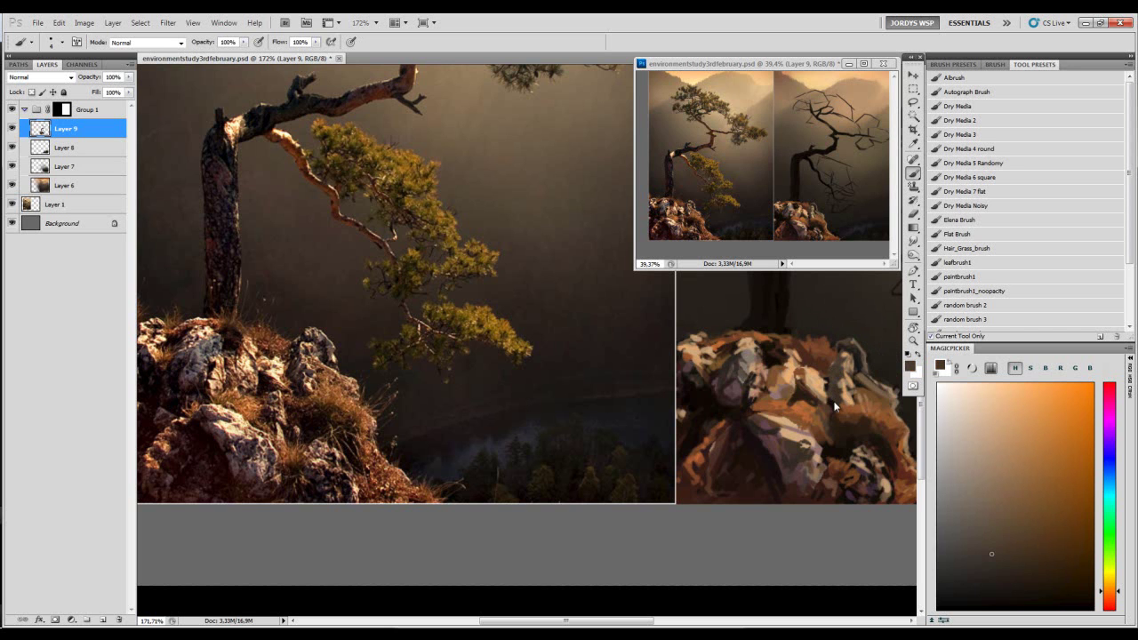
alt+click(829, 365)
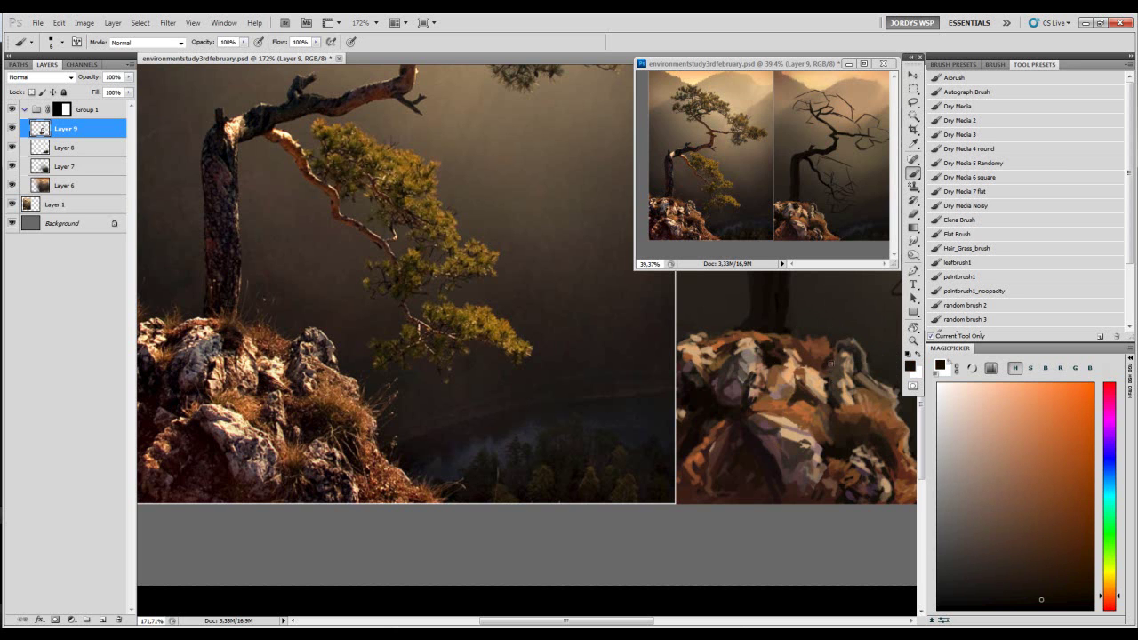
- Refine the crest and inner faces of the upper right grey rock with sampled tan and neighbouring rock tones
alt+click(846, 348)
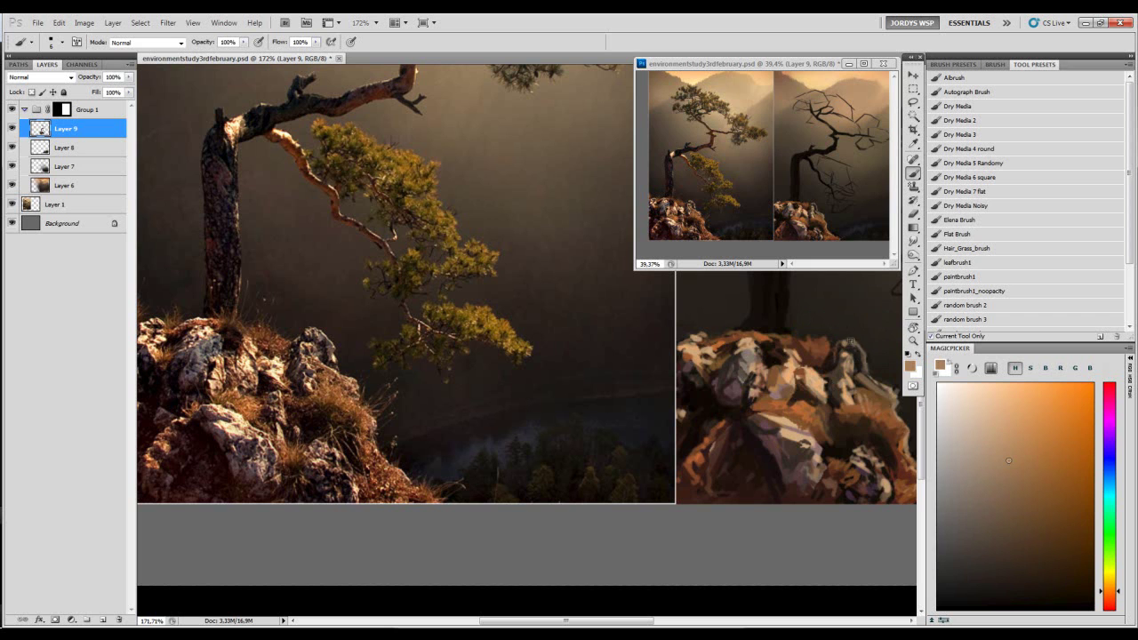
alt+click(854, 345)
alt+click(864, 354)
alt+click(850, 344)
alt+click(853, 344)
alt+click(863, 365)
alt+click(866, 373)
alt+click(833, 366)
- Sharpen the central rock's planes and cracks with small sampled peach, orange-brown and dark reddish-brown strokes
alt+click(819, 384)
alt+click(817, 389)
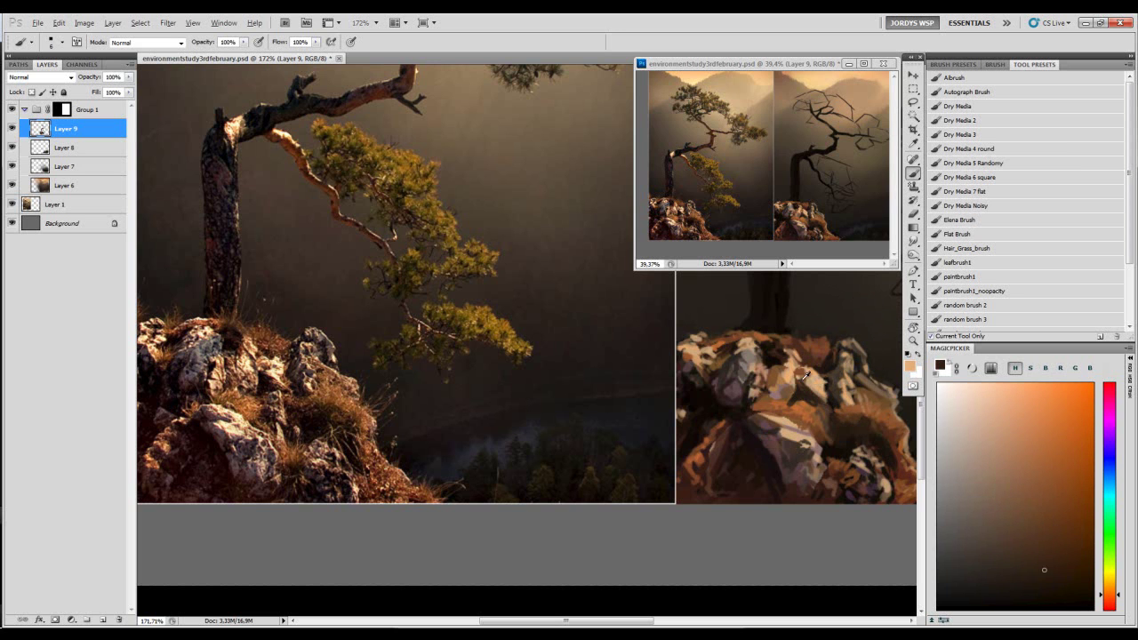
alt+click(817, 389)
alt+click(804, 381)
alt+click(809, 379)
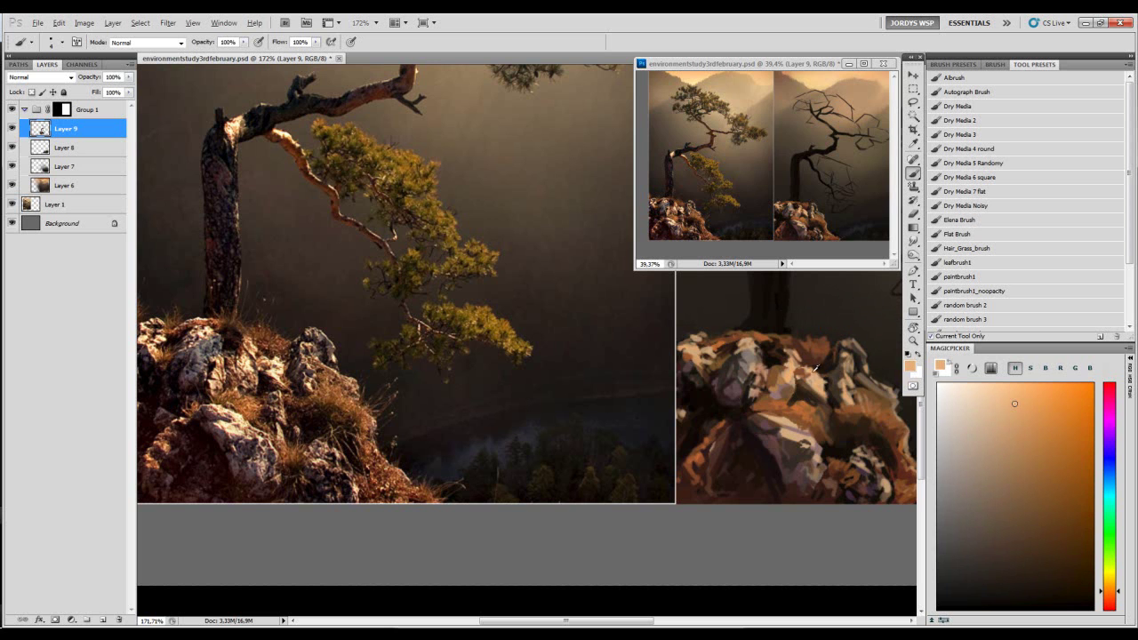
alt+click(809, 373)
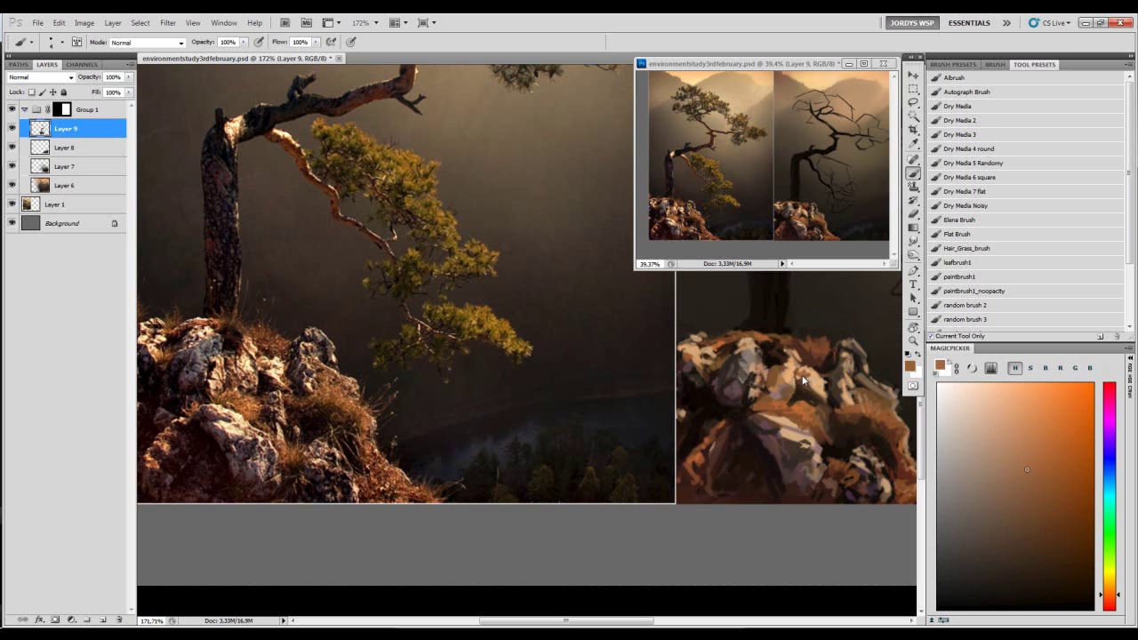
alt+click(816, 364)
alt+click(818, 381)
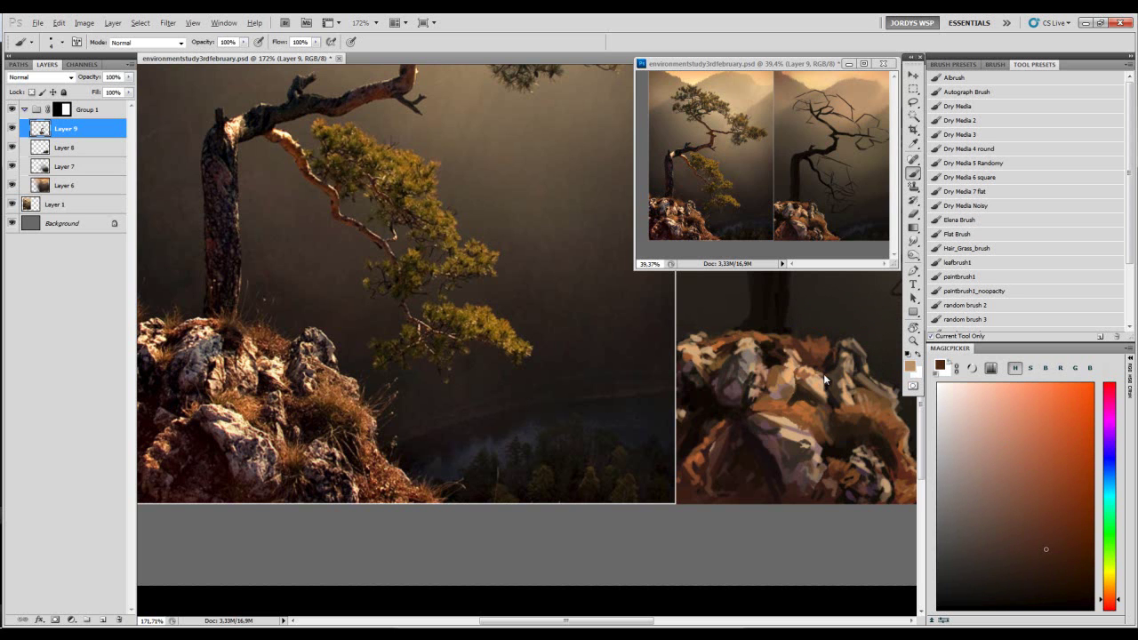
drag(801, 370, 802, 369)
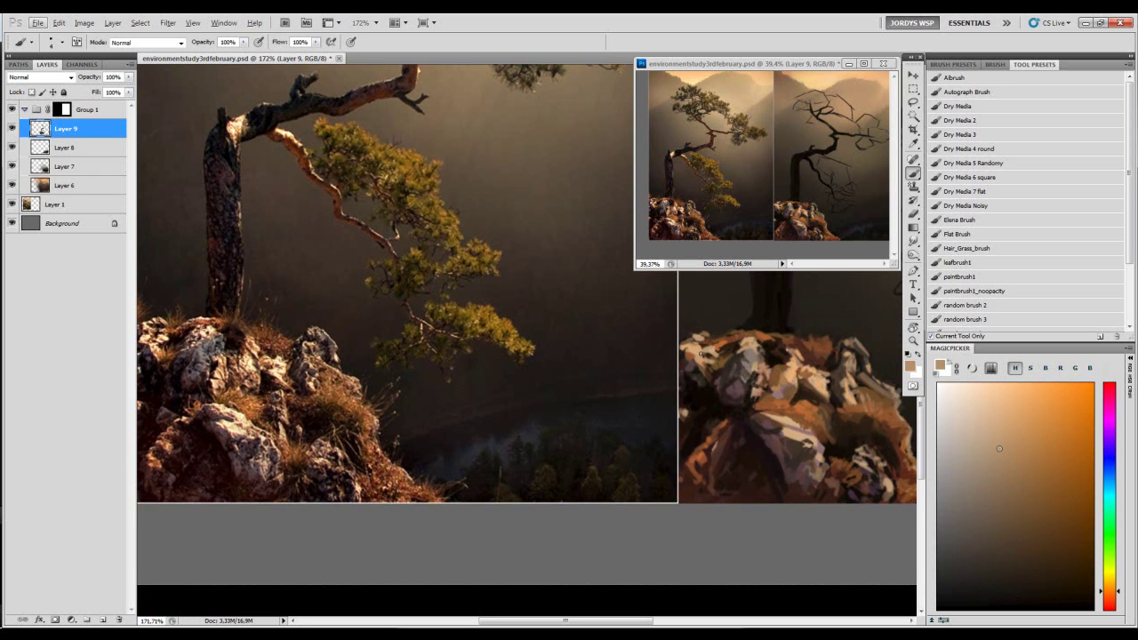
- Define the small rocks at the mound's upper left edge with sampled dark brown, warm grey and near-black
drag(700, 354, 730, 360)
alt+click(761, 348)
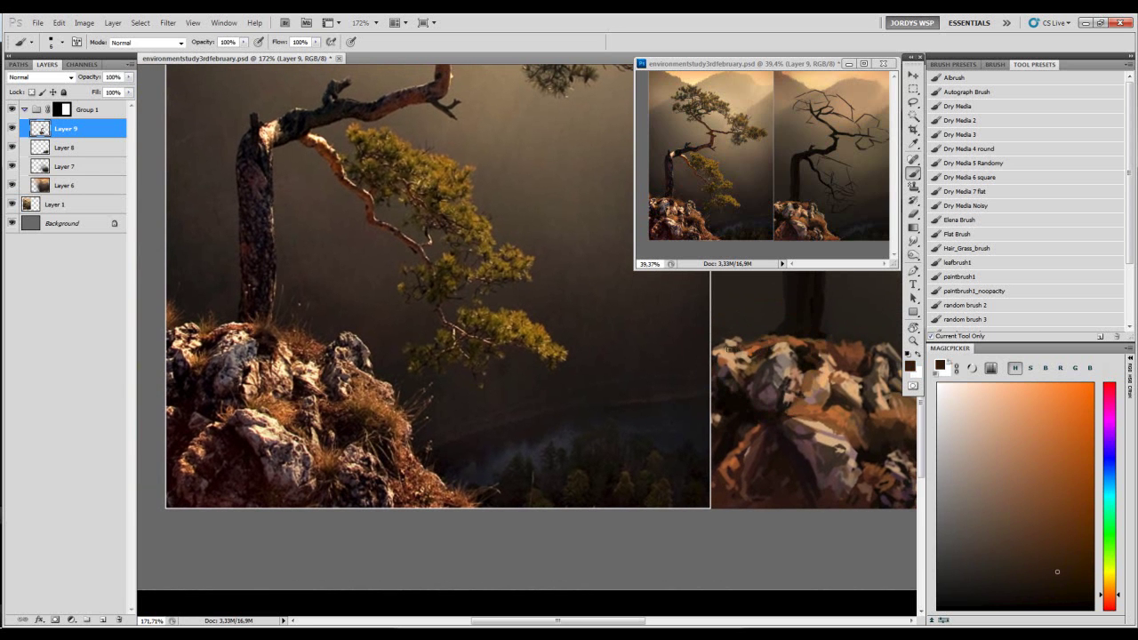
alt+click(721, 375)
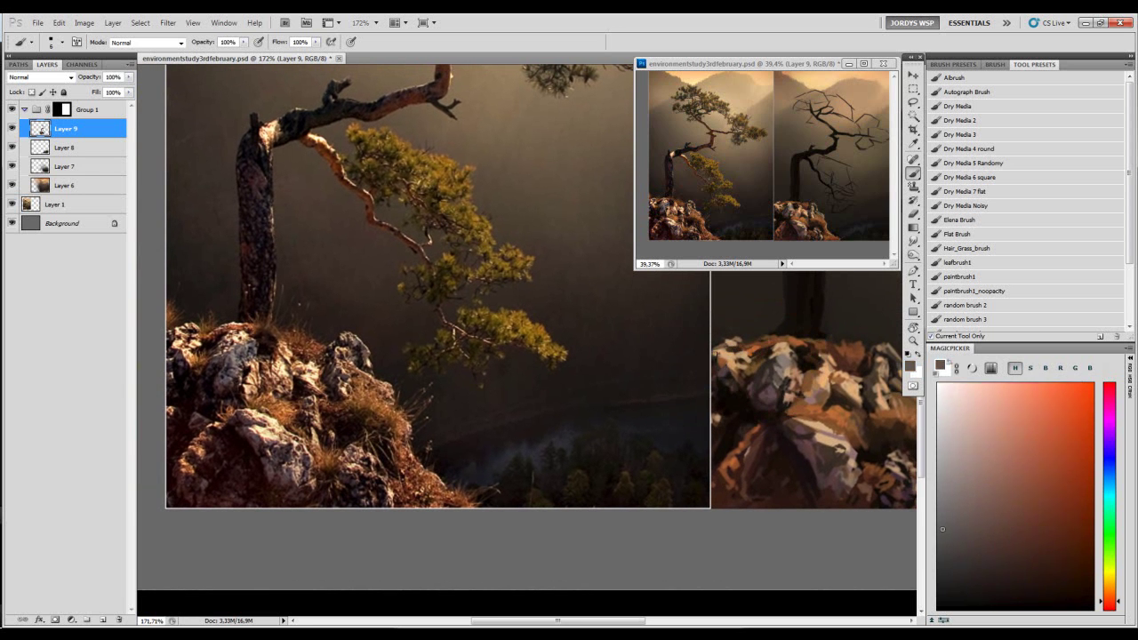
alt+click(718, 364)
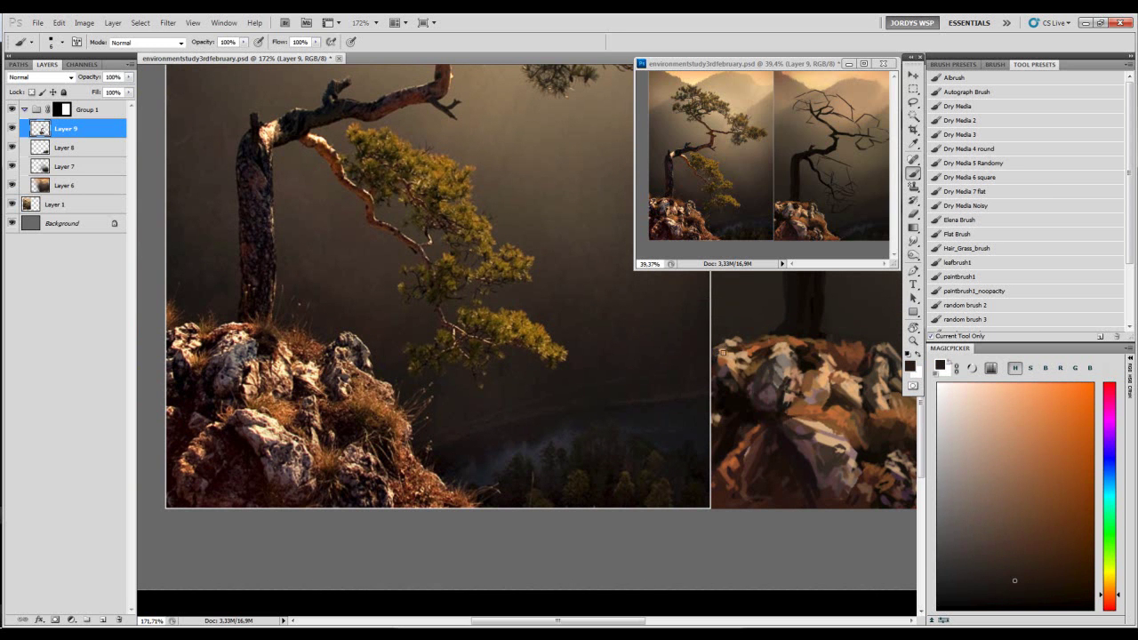
alt+click(716, 361)
- Rework the mound's lower left rocks and surrounding shadows with a larger square brush and sampled tones down to reddish near-black
mouse_move(745, 410)
mouse_down()
mouse_move(727, 413)
mouse_move(794, 383)
mouse_move(812, 398)
mouse_move(643, 435)
mouse_up()
key(bracketright)
key(bracketright)
key(bracketright)
key(bracketright)
key(bracketright)
alt+click(766, 458)
key(bracketleft)
alt+click(788, 415)
alt+click(799, 396)
alt+click(738, 429)
drag(727, 436, 774, 416)
drag(748, 405, 761, 408)
alt+click(735, 398)
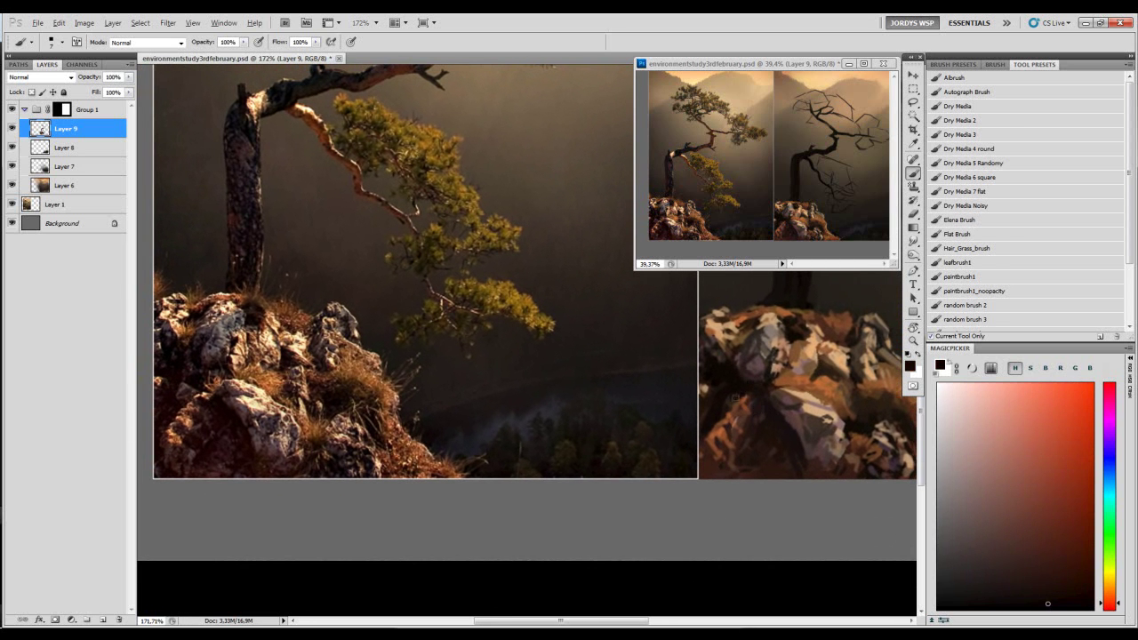
- Block in the lower left rock face with sampled mauve-brown, undoing the first stroke and repainting with a larger square brush
alt+click(795, 415)
alt+click(793, 415)
alt+click(793, 416)
mouse_move(795, 415)
mouse_down()
mouse_move(724, 448)
mouse_move(733, 462)
mouse_move(761, 463)
mouse_up()
key(ctrl+z)
key(])
mouse_move(721, 418)
mouse_down()
mouse_move(734, 453)
mouse_move(735, 421)
mouse_move(711, 435)
mouse_up()
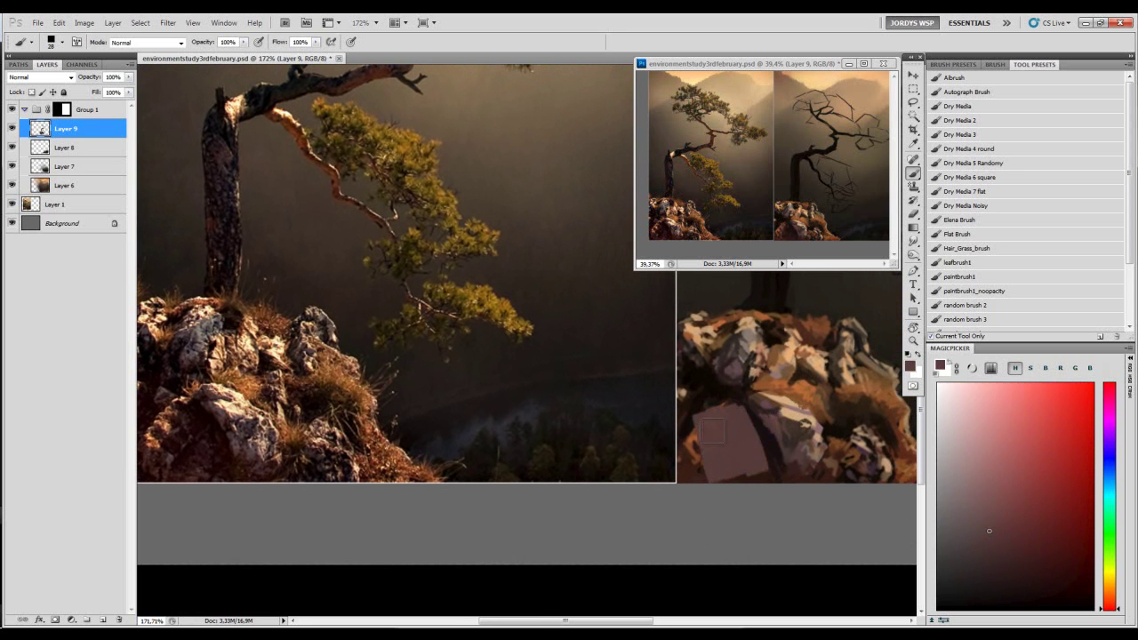
- Undo the flat mauve-brown block and rework the lower left rock face with a smaller brush in sampled near-black and mauve-brown
key(ctrl+z)
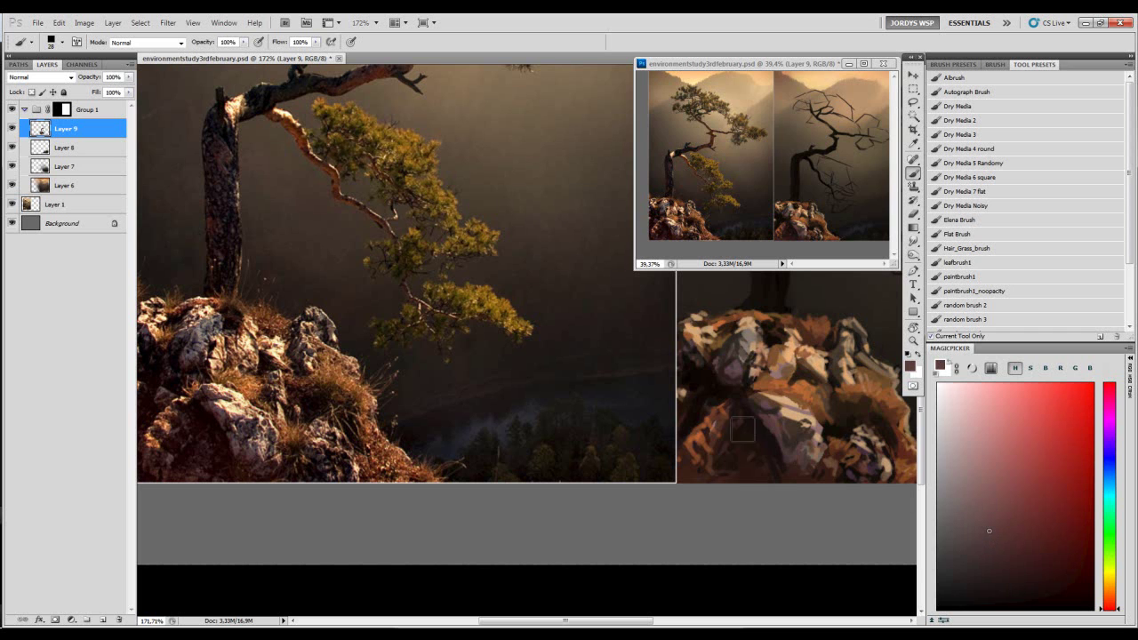
alt+click(701, 412)
key(bracketleft)
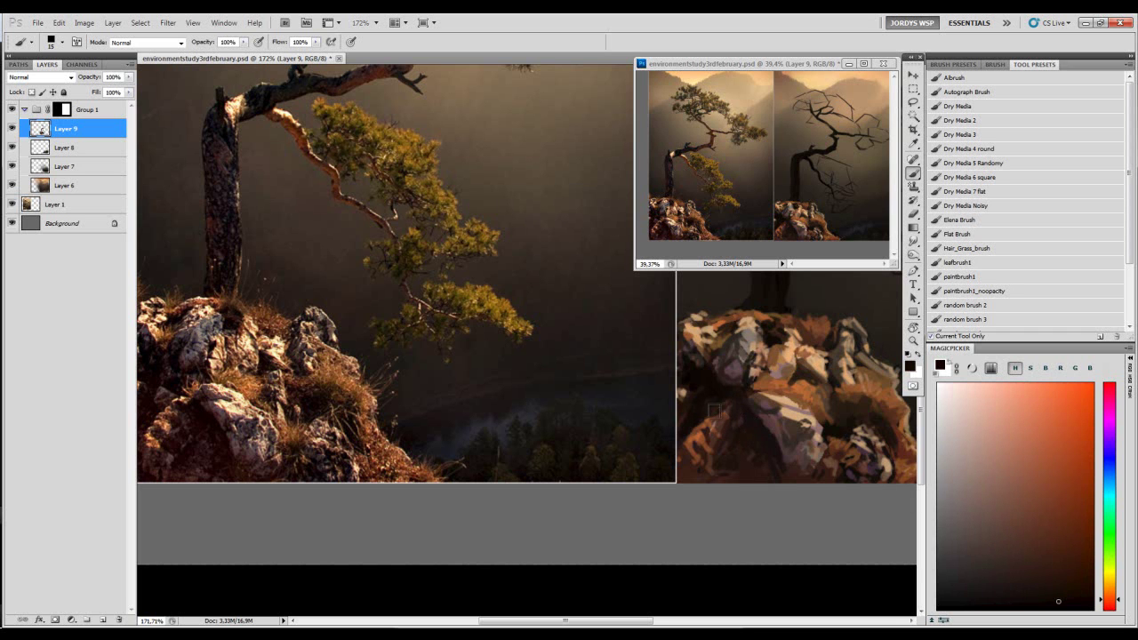
alt+click(779, 418)
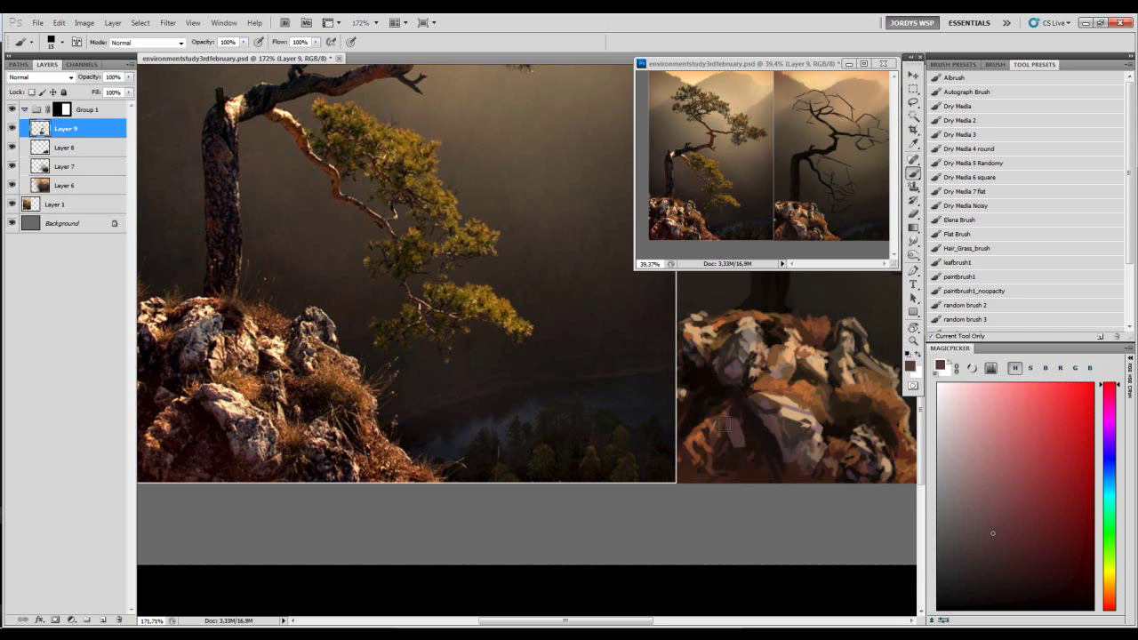
alt+click(718, 402)
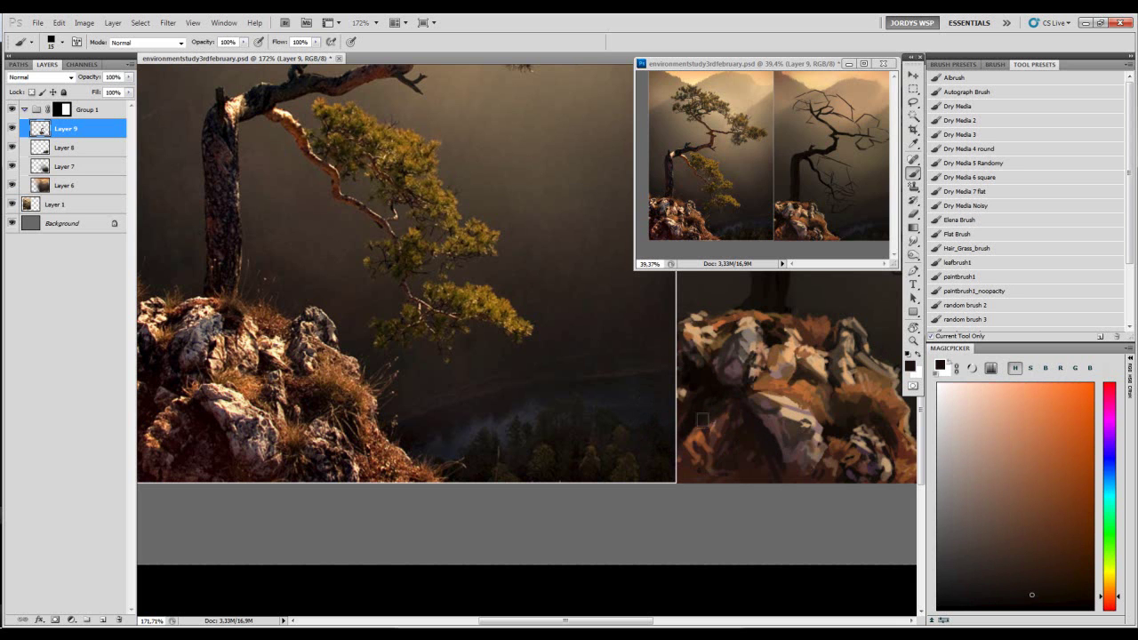
drag(732, 432, 755, 429)
- Darken the mound's lower left edge with sampled dark brown at 54% brush opacity, using a slightly larger brush
alt+click(716, 443)
alt+click(719, 433)
key(5)
key(4)
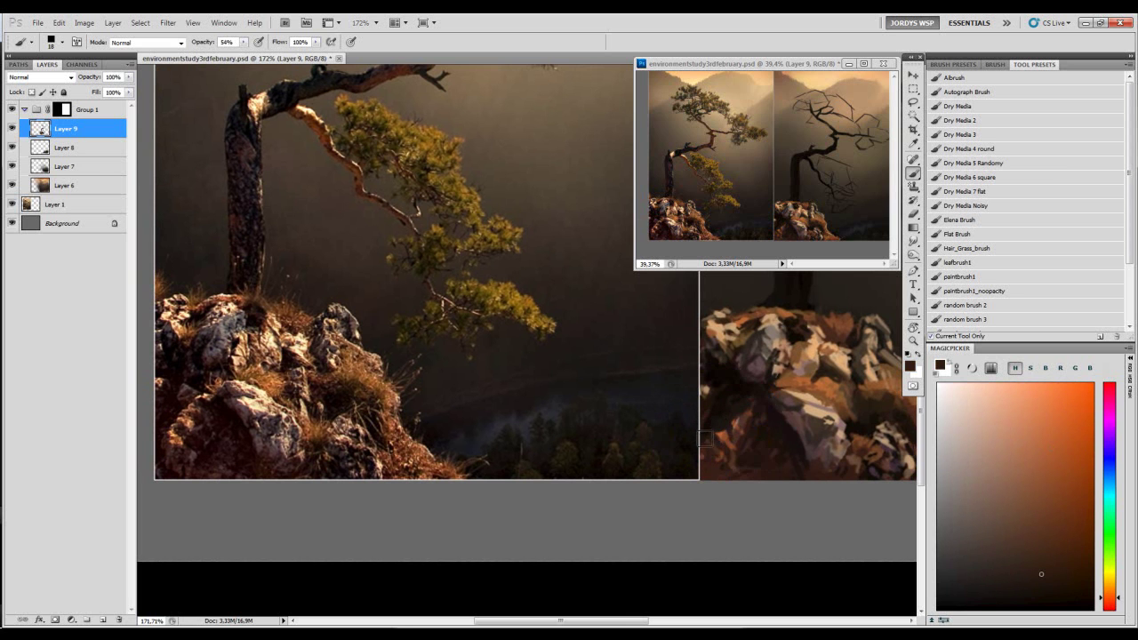
key(bracketright)
key(bracketright)
- Touch up the lower left rock and the crack above it with small sampled orange-brown, dark mauve-brown and near-black strokes
alt+click(735, 420)
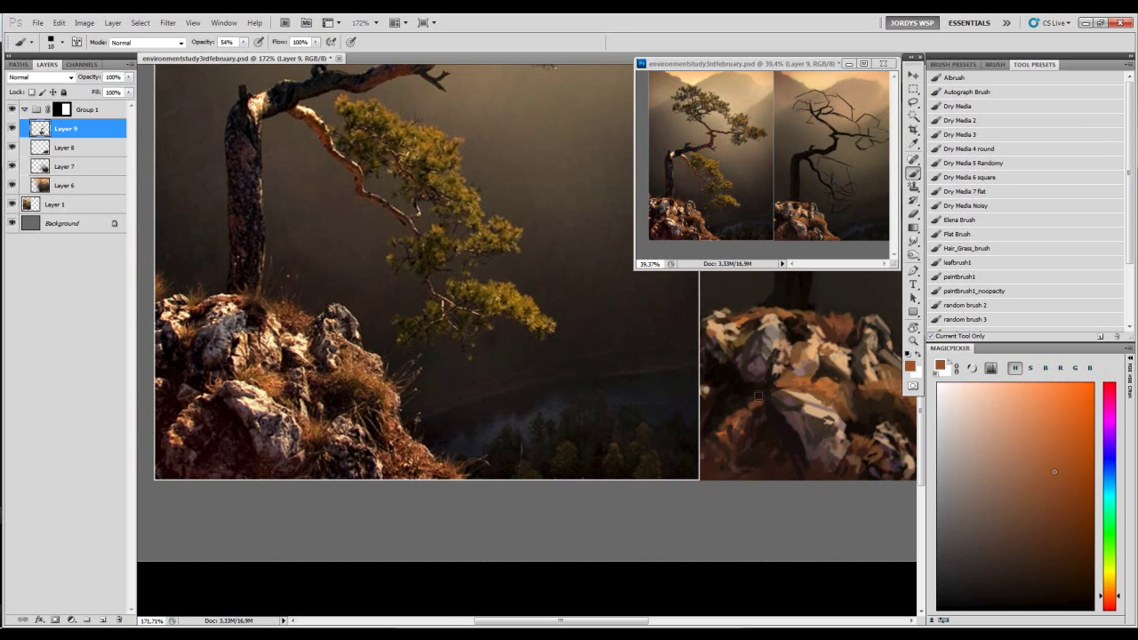
alt+click(741, 395)
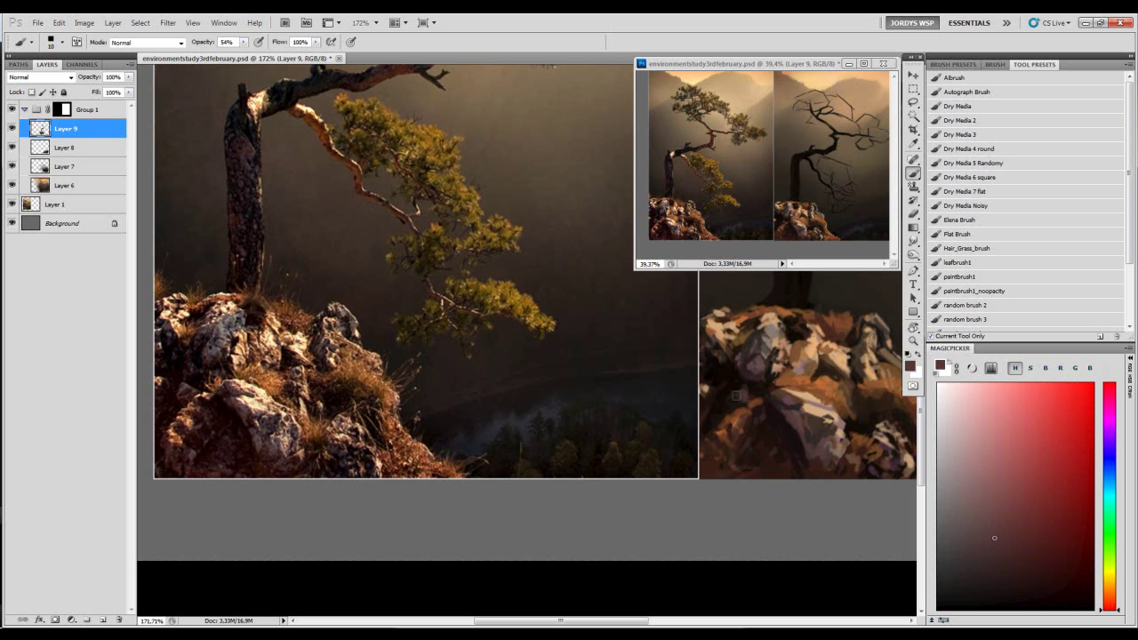
alt+click(743, 399)
drag(783, 384, 738, 412)
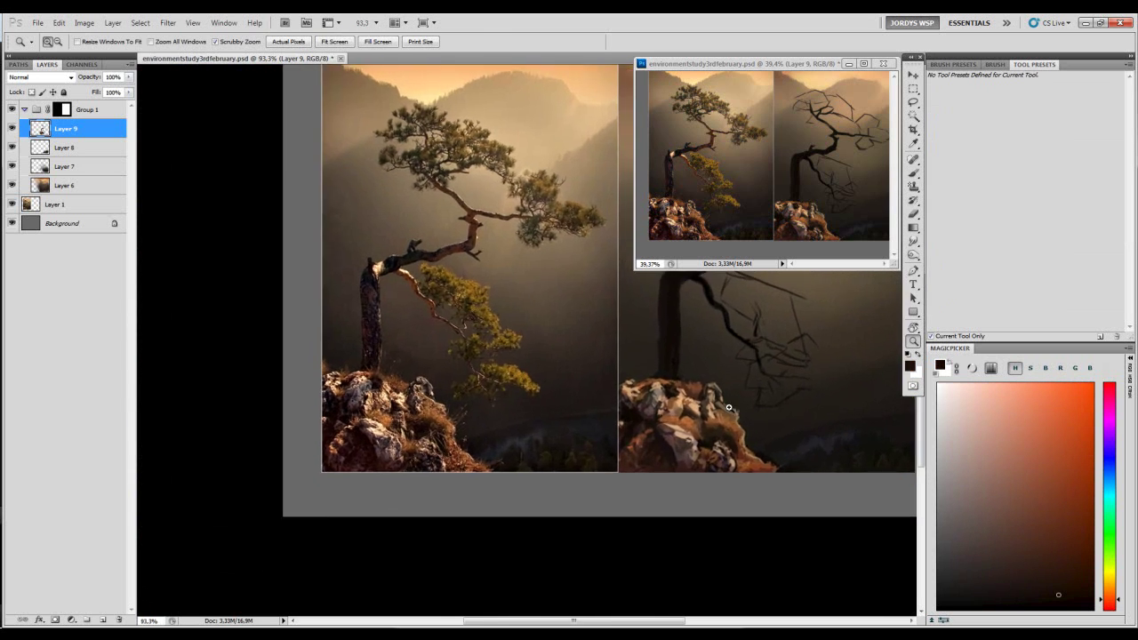
- Tone the mound's rocks with sampled brown and dark brown, and restore the brush opacity to 100%
key(b)
alt+click(680, 404)
key(z)
scroll(663, 409, down, 1)
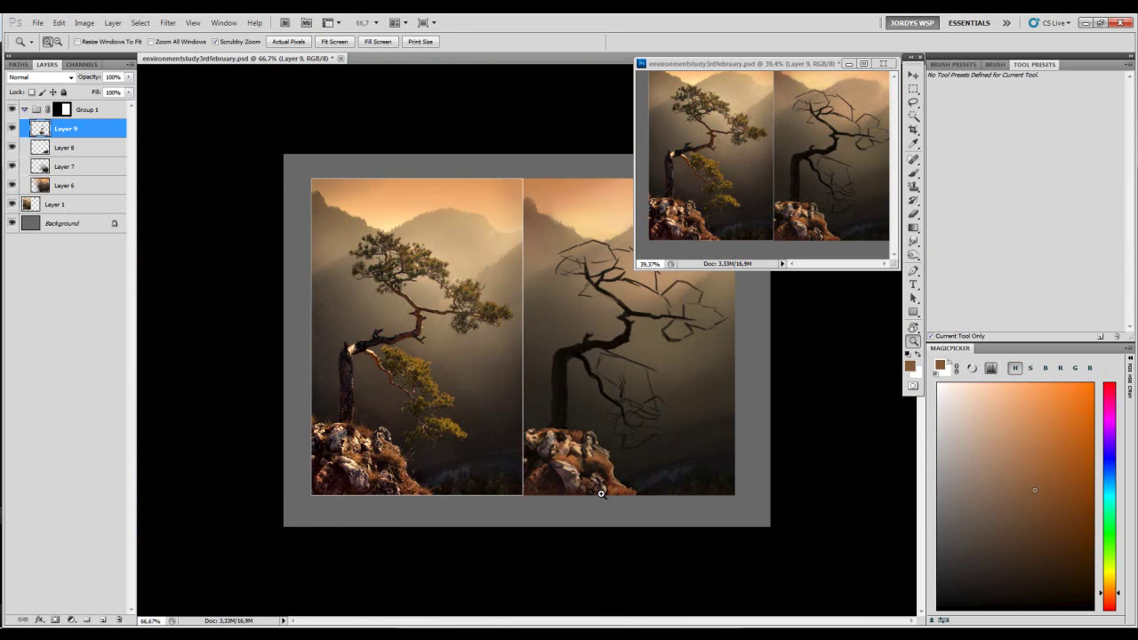
key(b)
alt+click(579, 451)
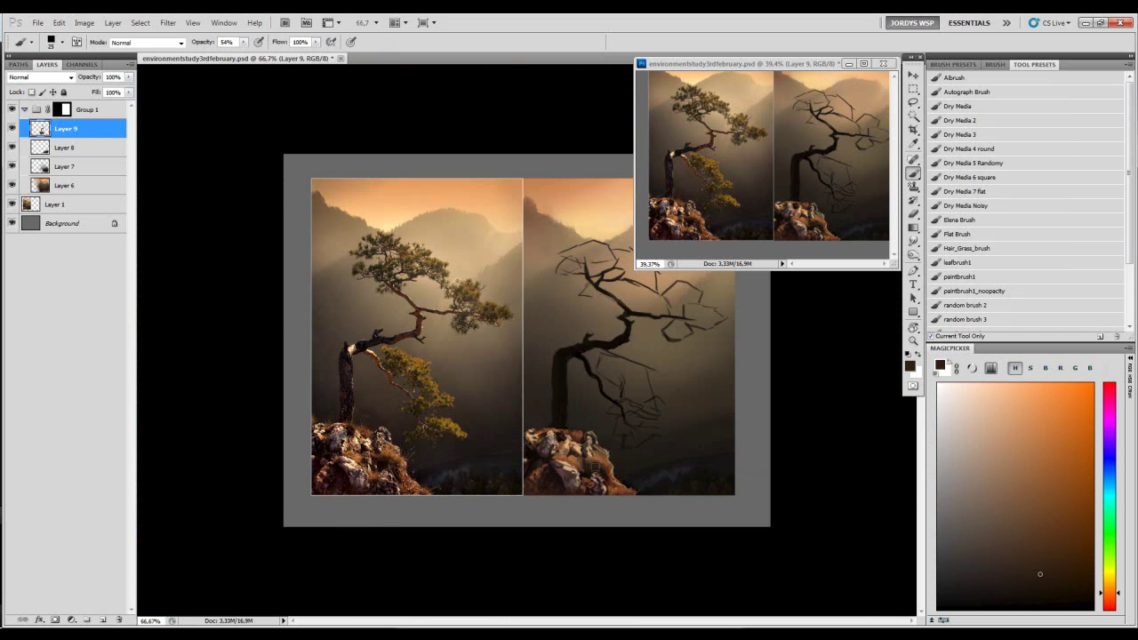
key(z)
mouse_move(562, 466)
mouse_down()
mouse_move(633, 480)
mouse_move(703, 412)
mouse_move(687, 409)
mouse_up()
key(b)
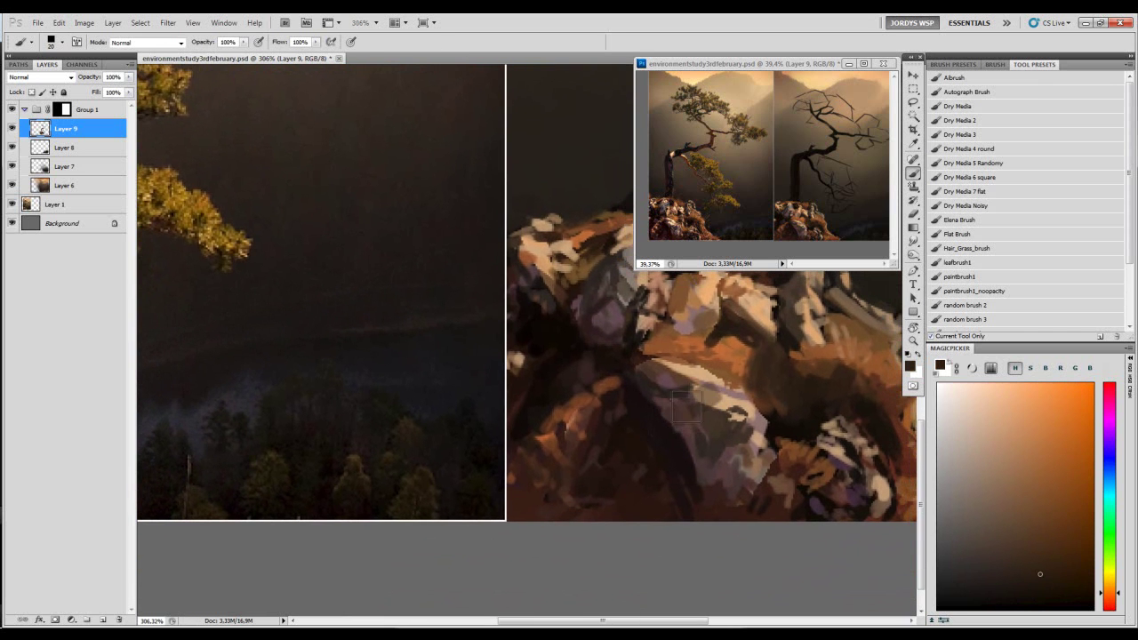
- Sharpen the central rocks' lit edges and gaps with a small brush in sampled mauve, tan and light brown tones
key(z)
scroll(683, 407, down, 3)
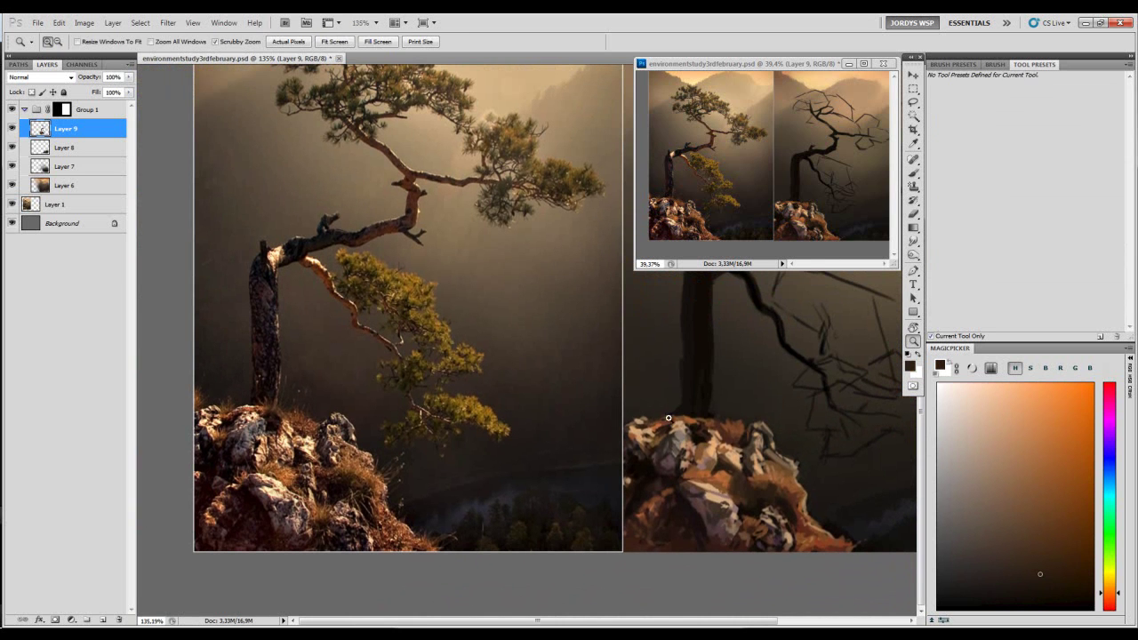
key(b)
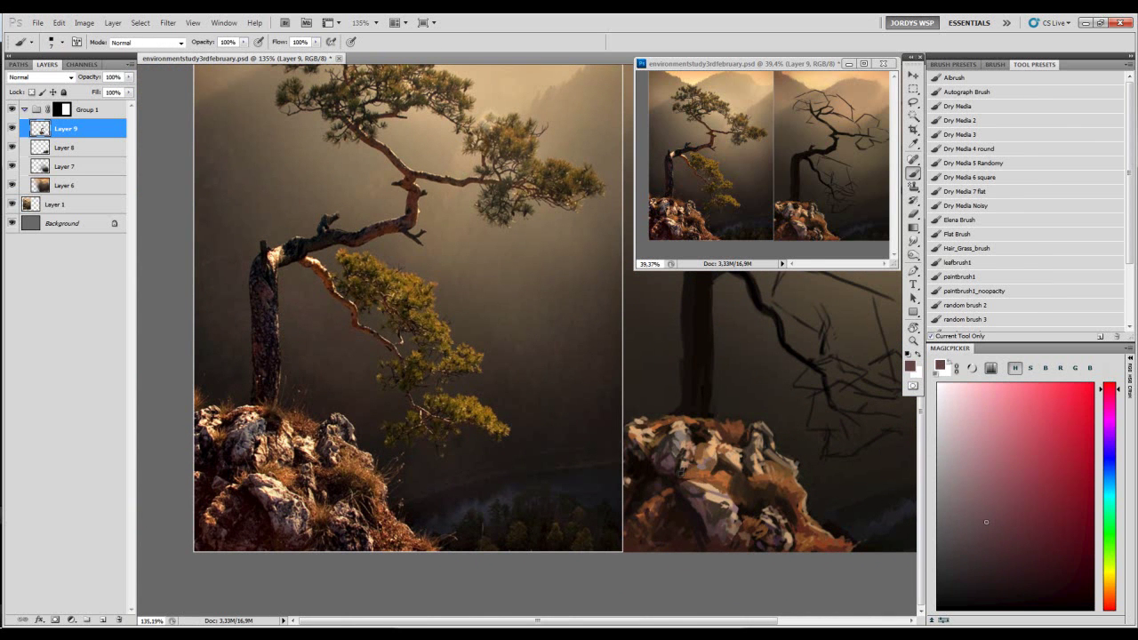
alt+click(709, 495)
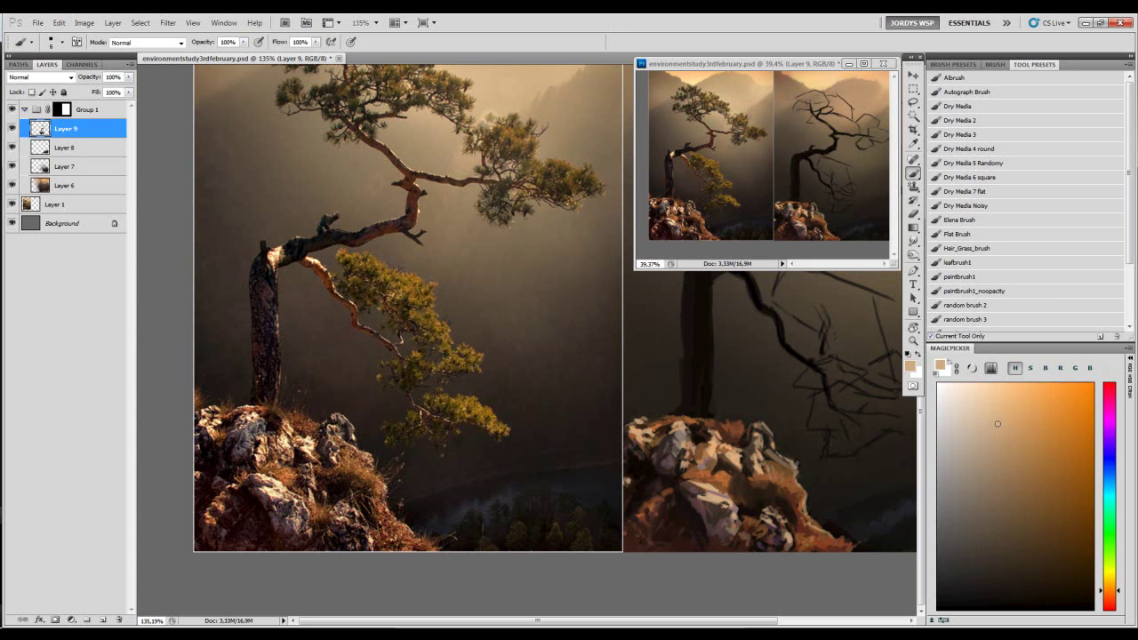
alt+click(701, 485)
alt+click(698, 485)
alt+click(717, 493)
alt+click(734, 453)
alt+click(744, 496)
alt+click(745, 501)
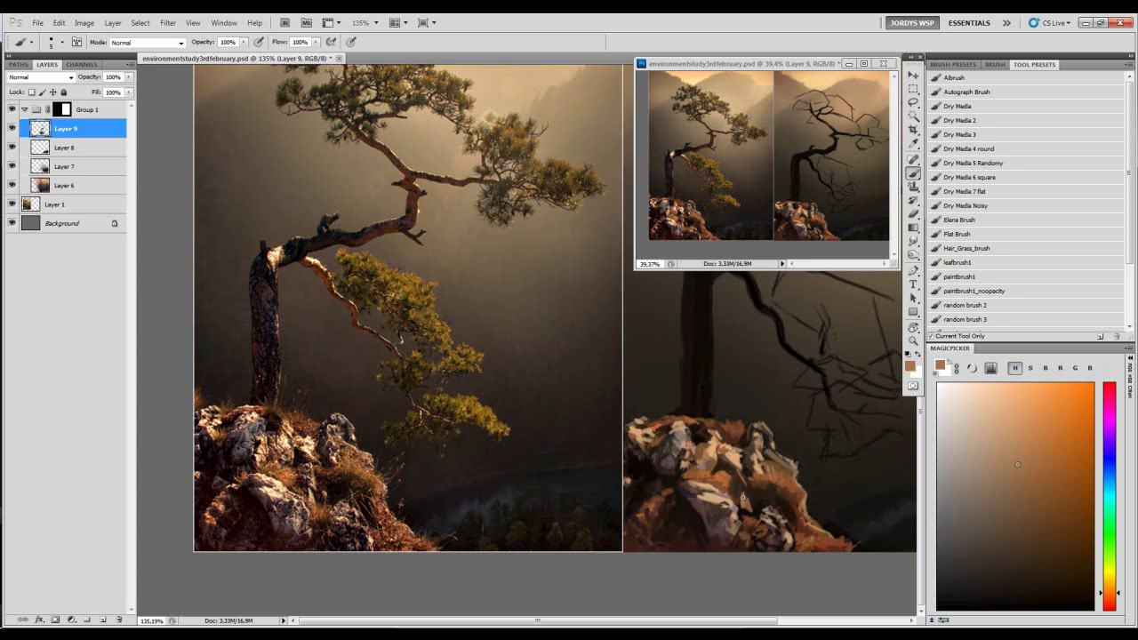
- Refine the grassy slope right of the central rock with short strokes of sampled orange-brown and dark brown
drag(745, 489, 751, 501)
alt+click(752, 498)
alt+click(751, 494)
alt+click(751, 501)
alt+click(747, 486)
alt+click(740, 485)
drag(740, 469, 734, 458)
alt+click(731, 461)
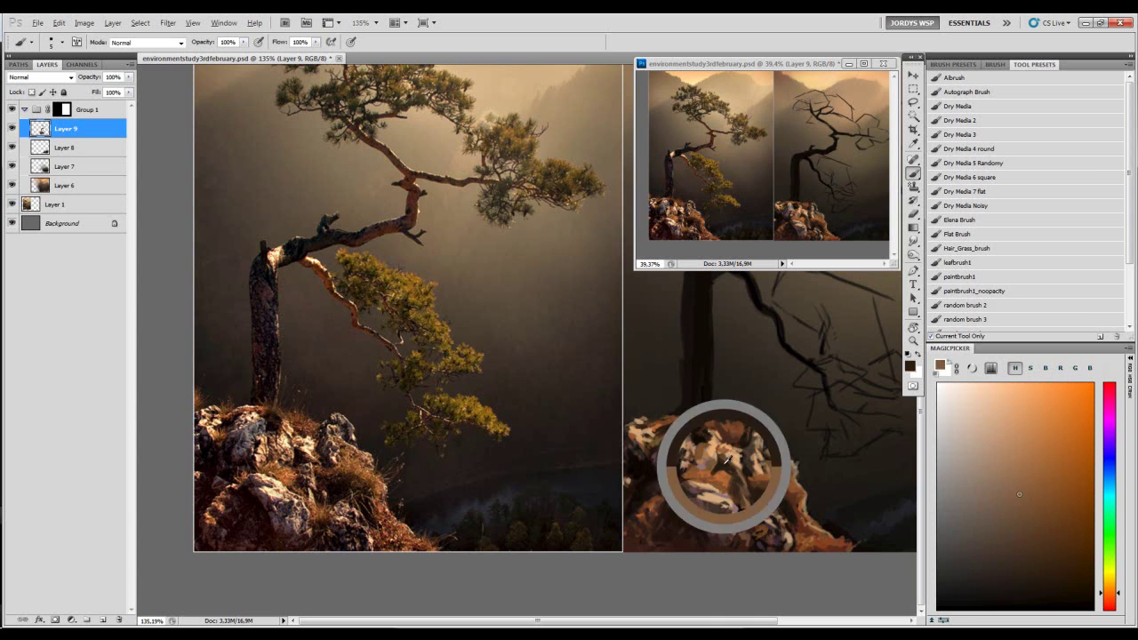
- Define the cracks and upper right rocks of the mound with small sampled orange-brown, near-black and warm grey strokes
alt+click(716, 476)
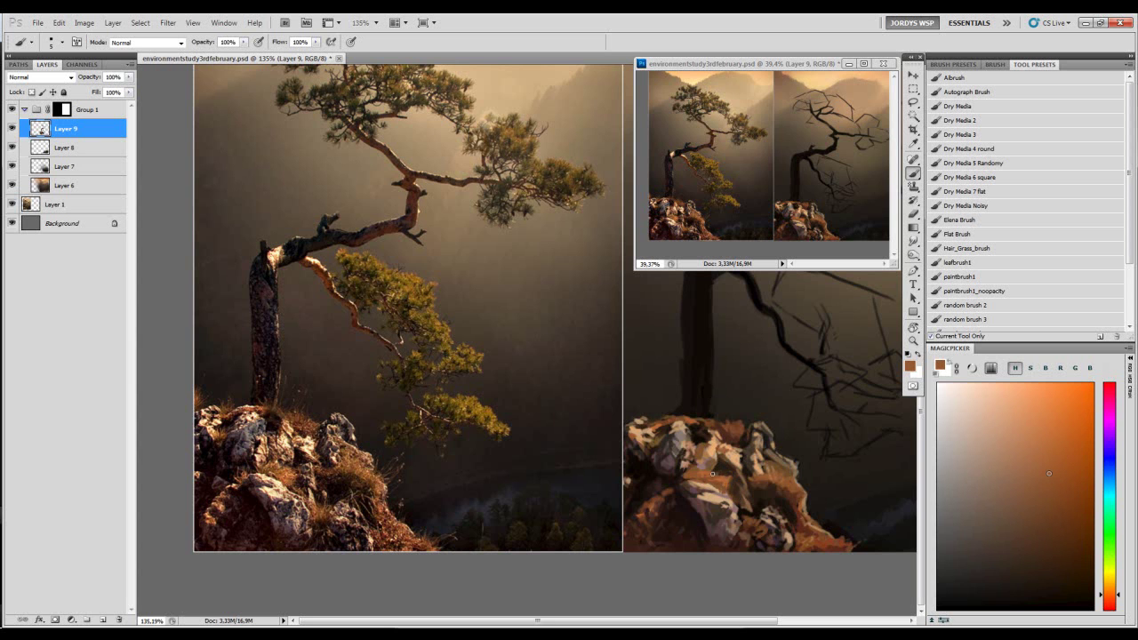
alt+click(697, 471)
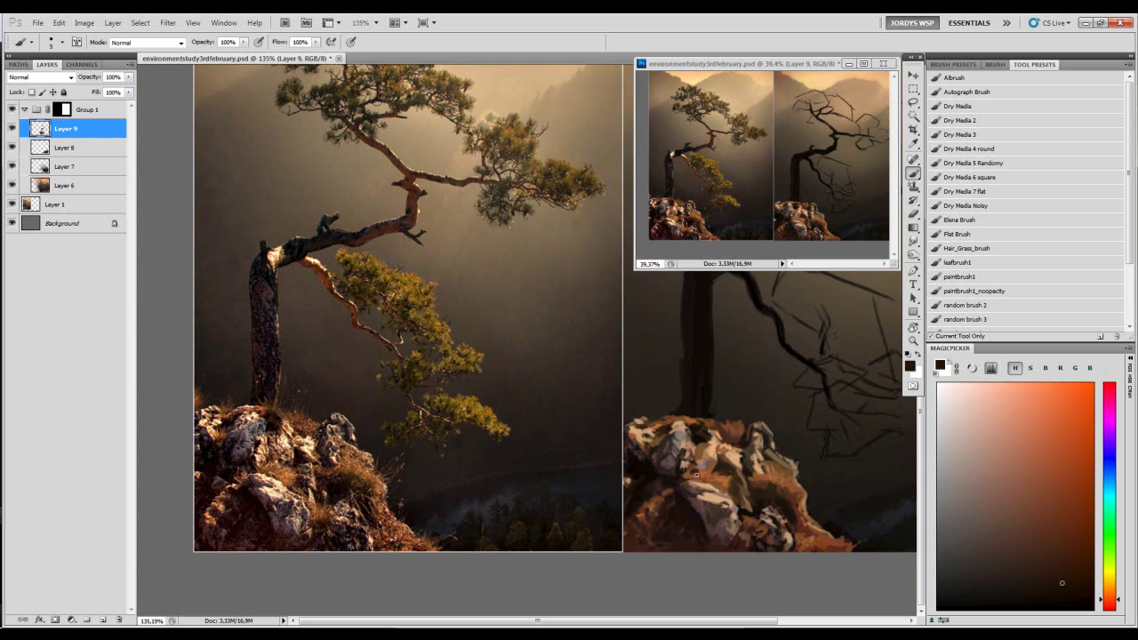
alt+click(689, 472)
alt+click(758, 465)
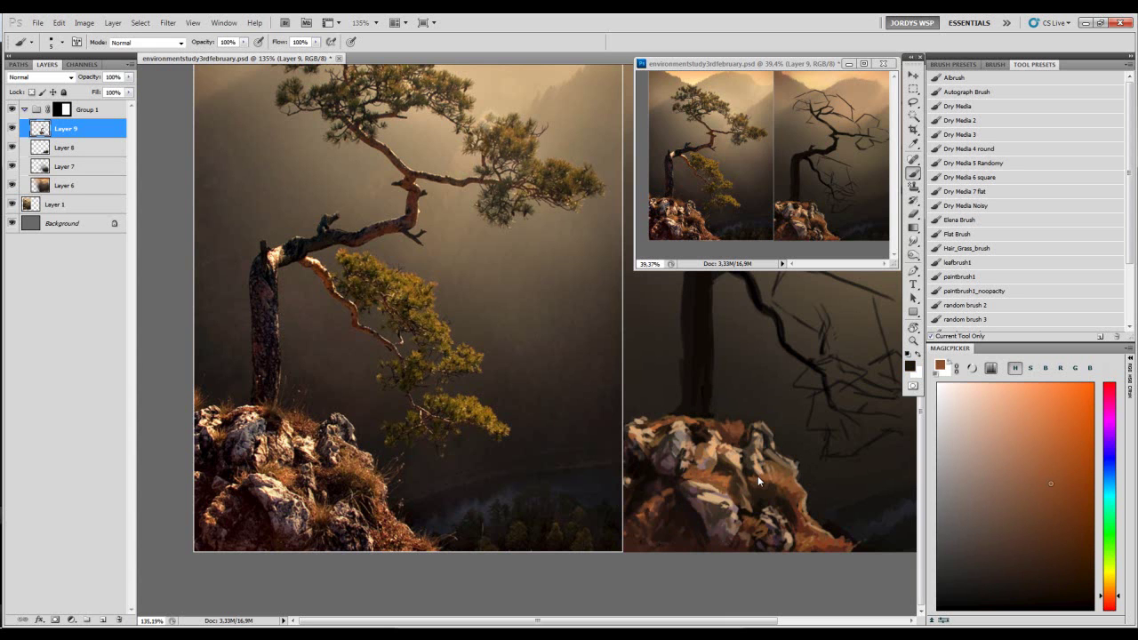
alt+click(779, 459)
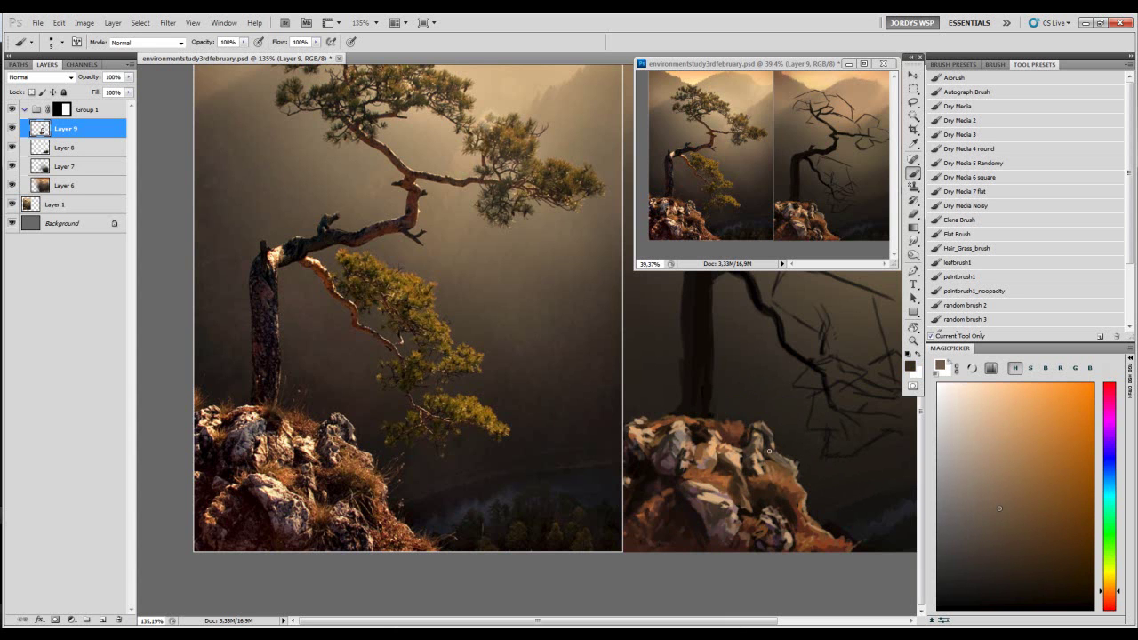
alt+click(778, 456)
alt+click(767, 445)
- Check the painted mound against the reference photo and save the document
drag(830, 415, 742, 464)
key(z)
drag(828, 434, 784, 432)
key(ctrl+s)
- Work on the painted tree trunk just above the mound with sampled near-black
drag(622, 478, 722, 340)
drag(640, 400, 655, 390)
key(b)
alt+click(626, 409)
key(e)
key(alt+e)
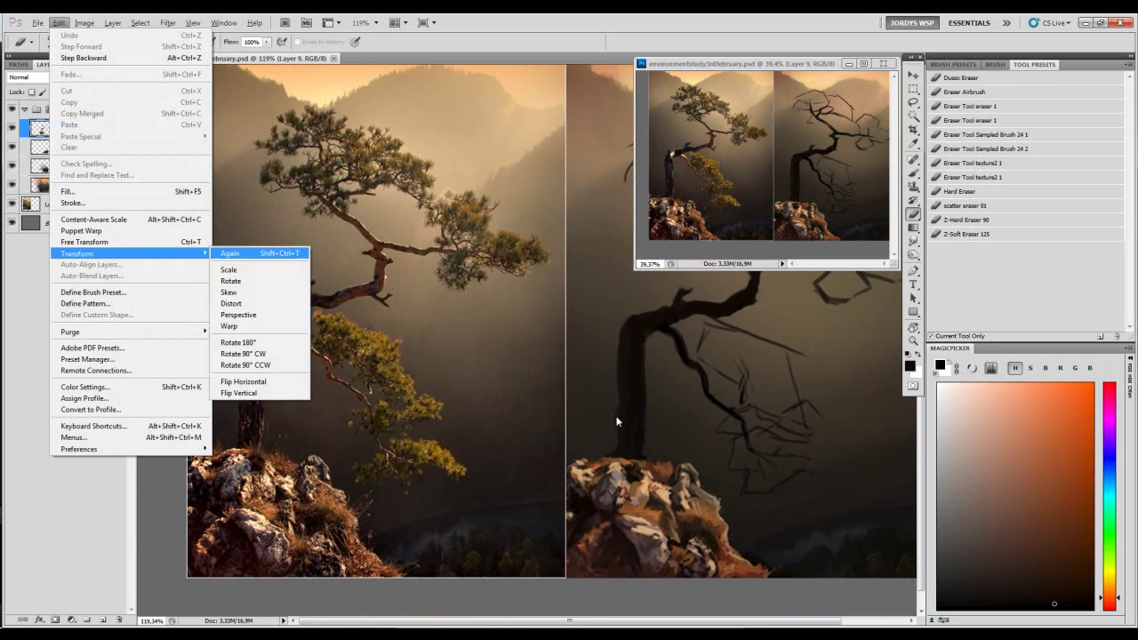
key(ctrl+z)
key(bracketleft)
key(bracketleft)
key(bracketleft)
key(bracketleft)
key(bracketleft)
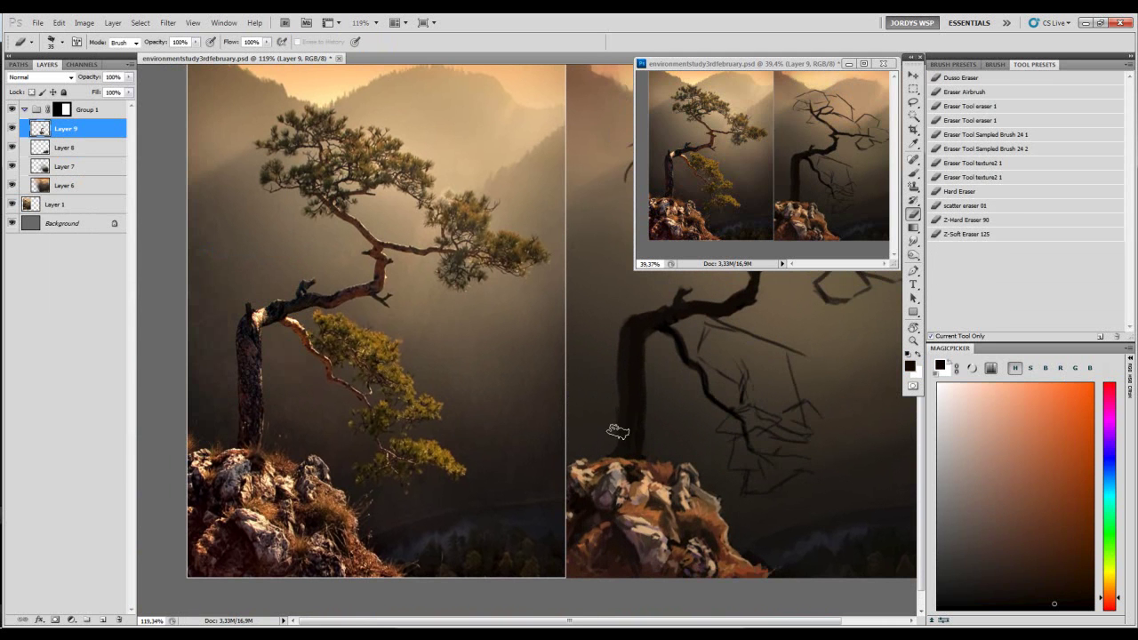
- Refine the trunk's base with sampled near-black and add fine reddish-brown grass strokes along the mound's top edge
key(b)
alt+click(630, 448)
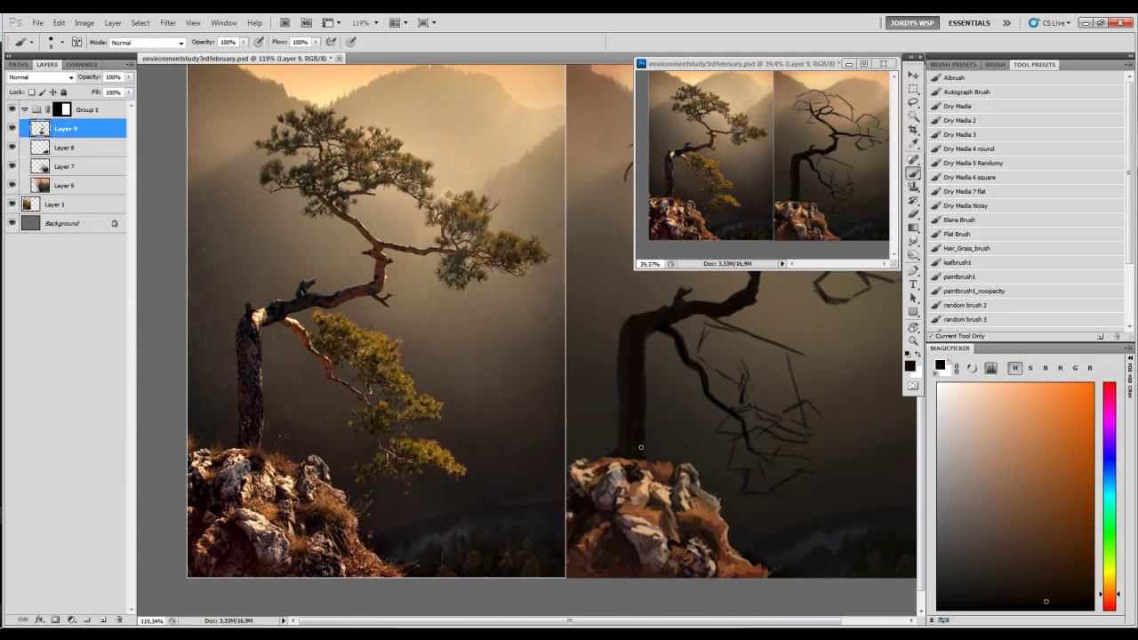
alt+click(606, 456)
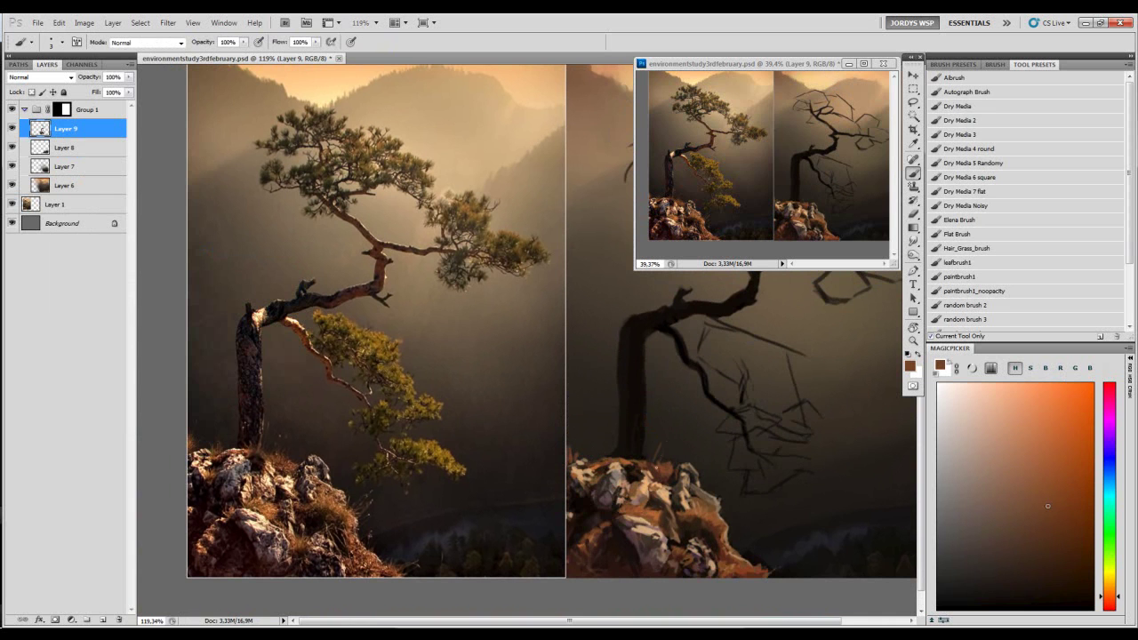
- Paint brown bark strokes up the lower trunk, undoing the first attempt and repainting with a larger brush and sampled dark browns
drag(628, 442, 622, 395)
alt+click(628, 432)
key(bracketright)
key(bracketright)
key(bracketright)
key(bracketright)
key(bracketright)
key(bracketright)
key(ctrl+alt+z)
drag(622, 448, 621, 409)
alt+click(629, 401)
alt+click(631, 424)
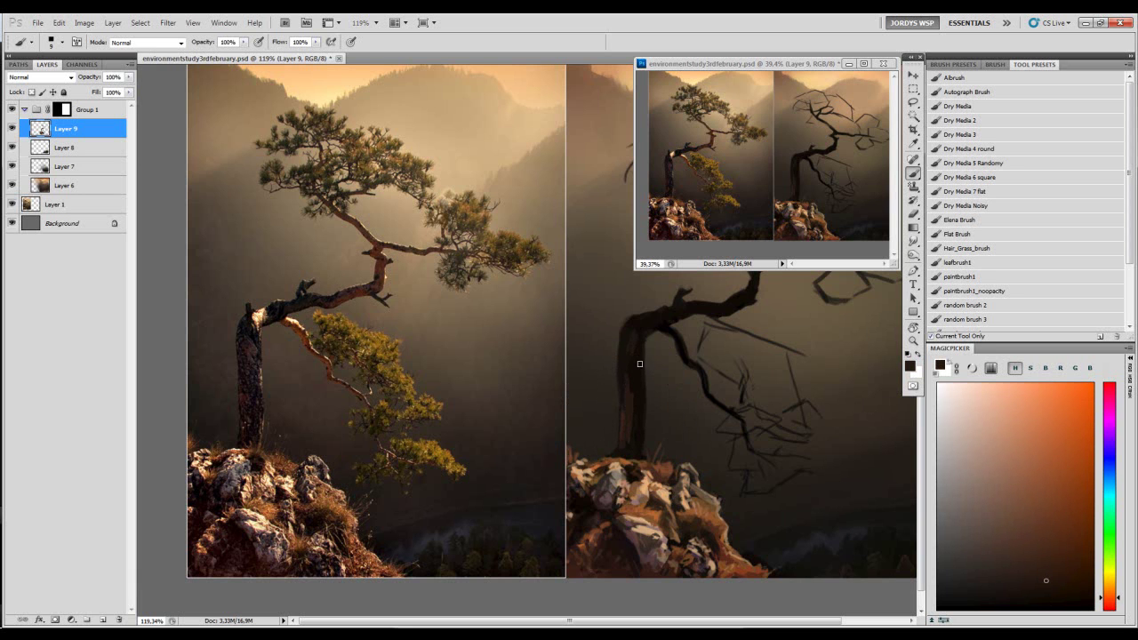
- Add a dark reddish-grey bark patch on the upper trunk with a smaller brush
click(994, 566)
click(1108, 606)
key(bracketleft)
key(bracketleft)
key(bracketleft)
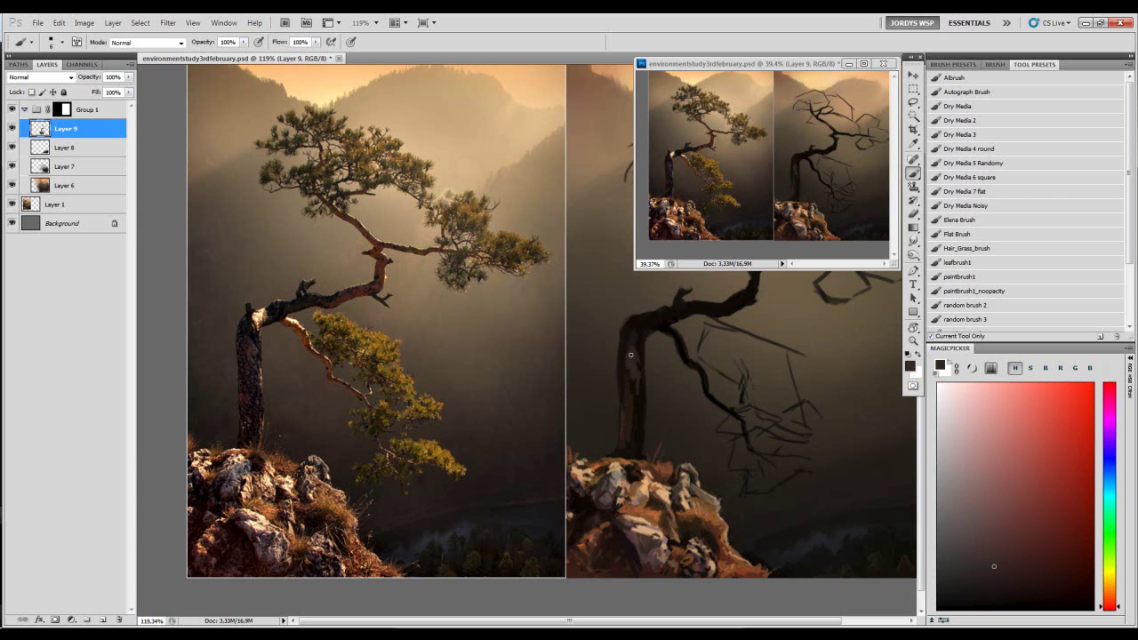
- Compare the trunk with the reference photo and sample the photo's dark mauve bark colour for the painted trunk
key(z)
drag(265, 362, 606, 368)
drag(624, 352, 547, 327)
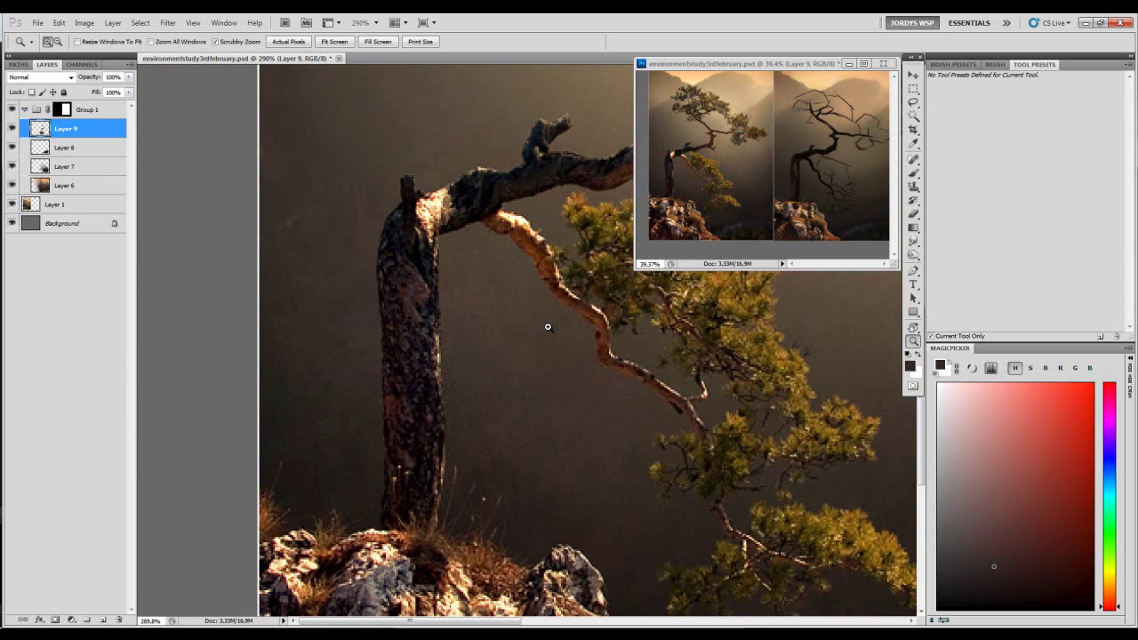
drag(791, 305, 711, 313)
mouse_move(775, 317)
mouse_down()
mouse_move(752, 330)
mouse_move(752, 347)
mouse_up()
drag(652, 402, 676, 396)
key(b)
alt+click(238, 377)
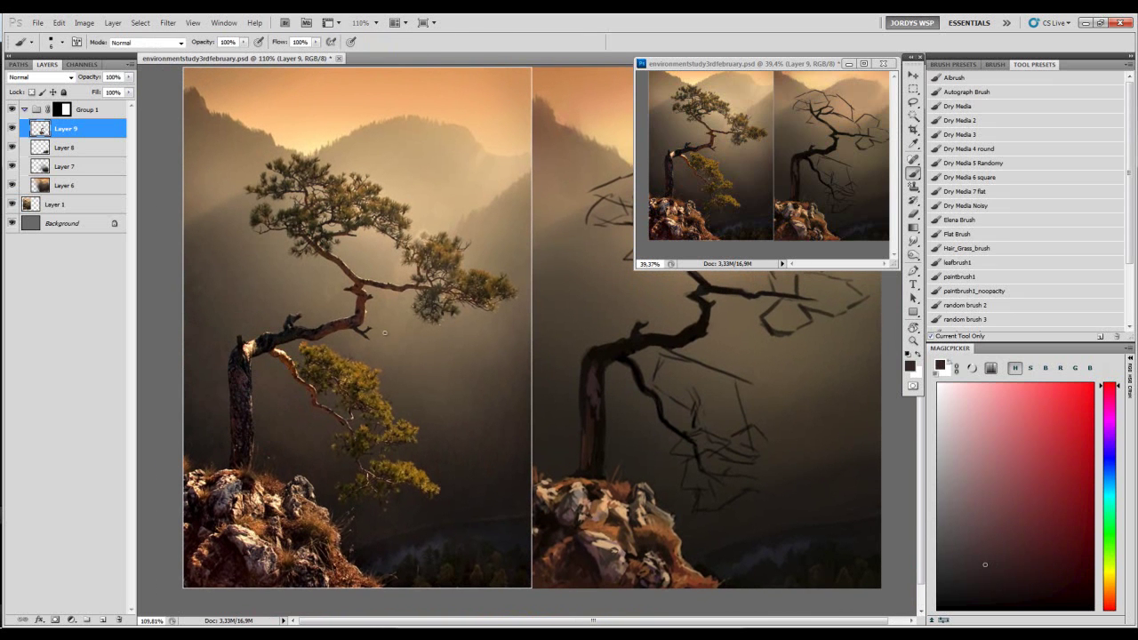
alt+click(242, 374)
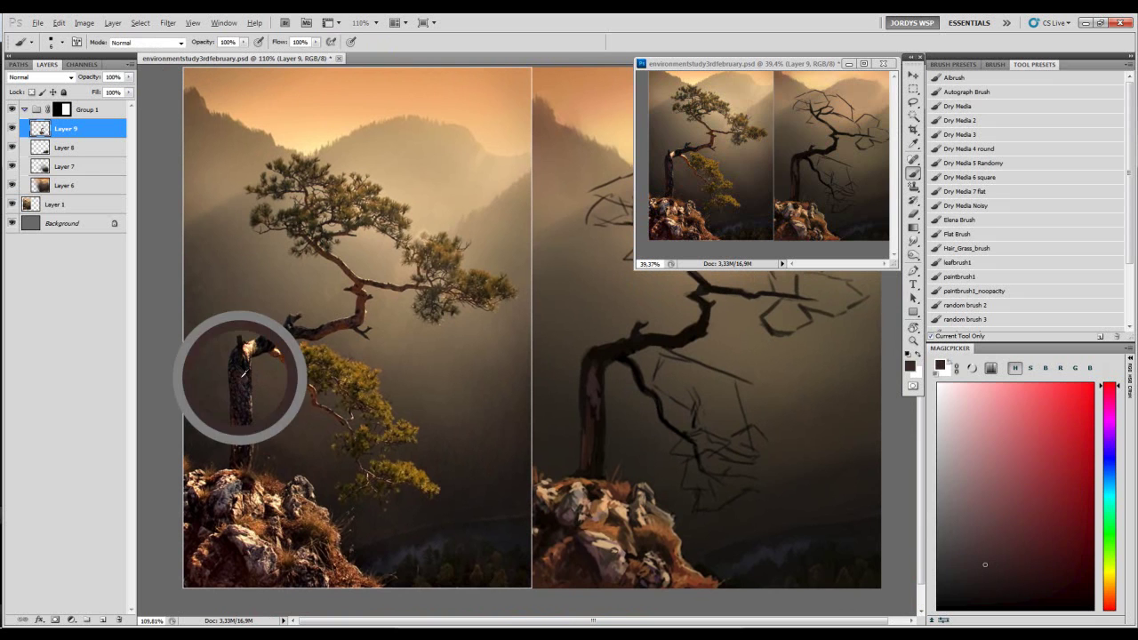
- Vary the upper trunk's bark patch with mauve-brown sampled from the rocks and a slightly greyer mauve
alt+click(589, 384)
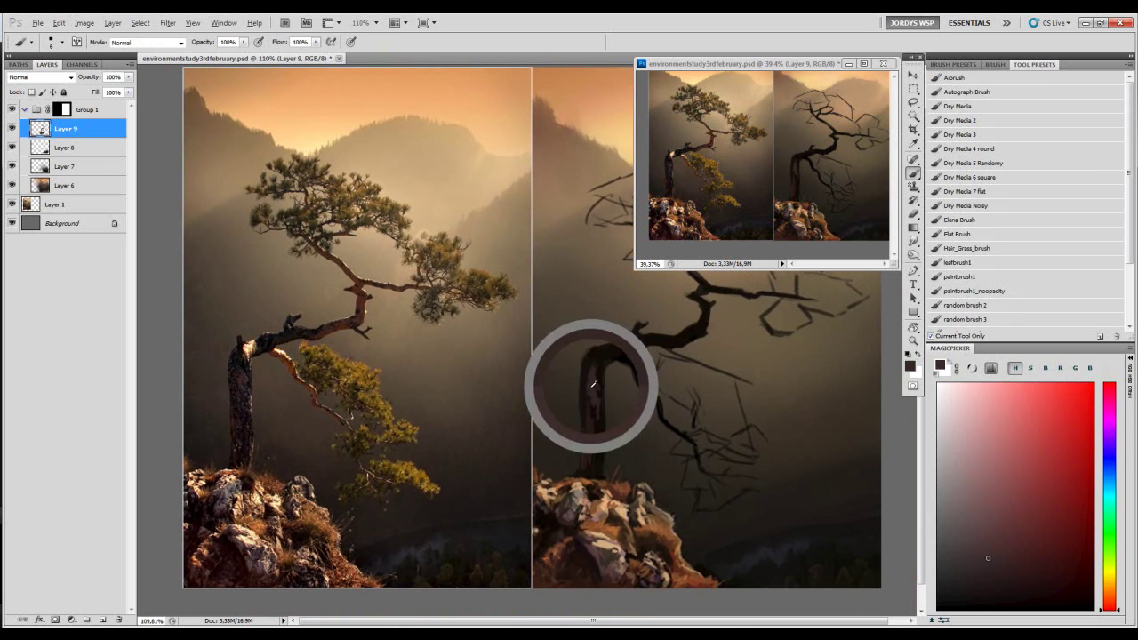
alt+click(593, 544)
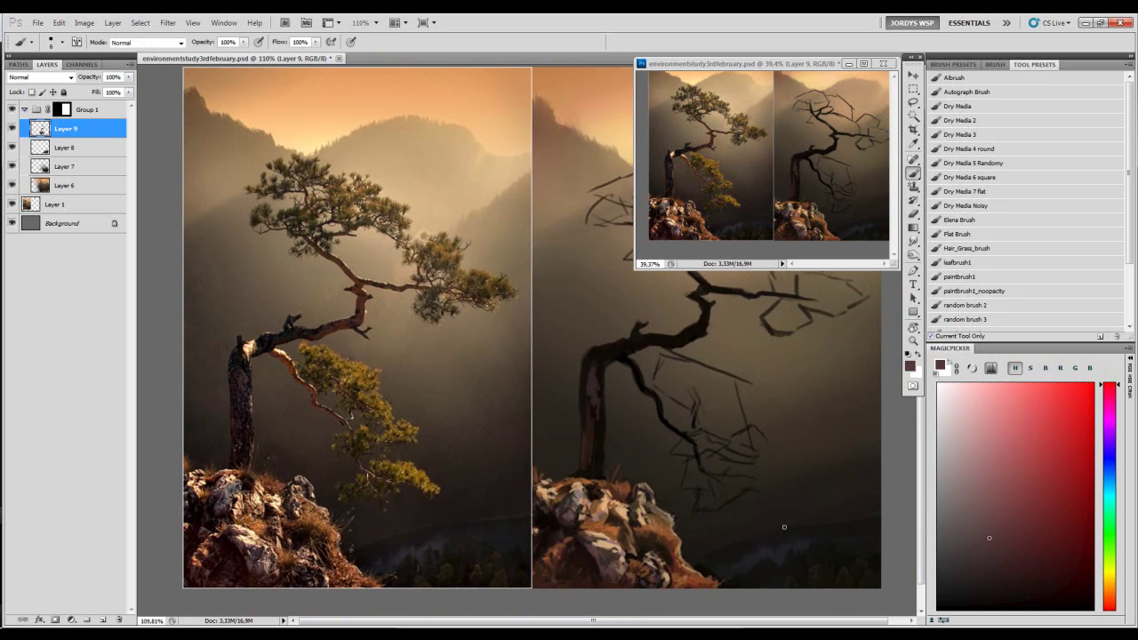
click(982, 541)
alt+click(594, 383)
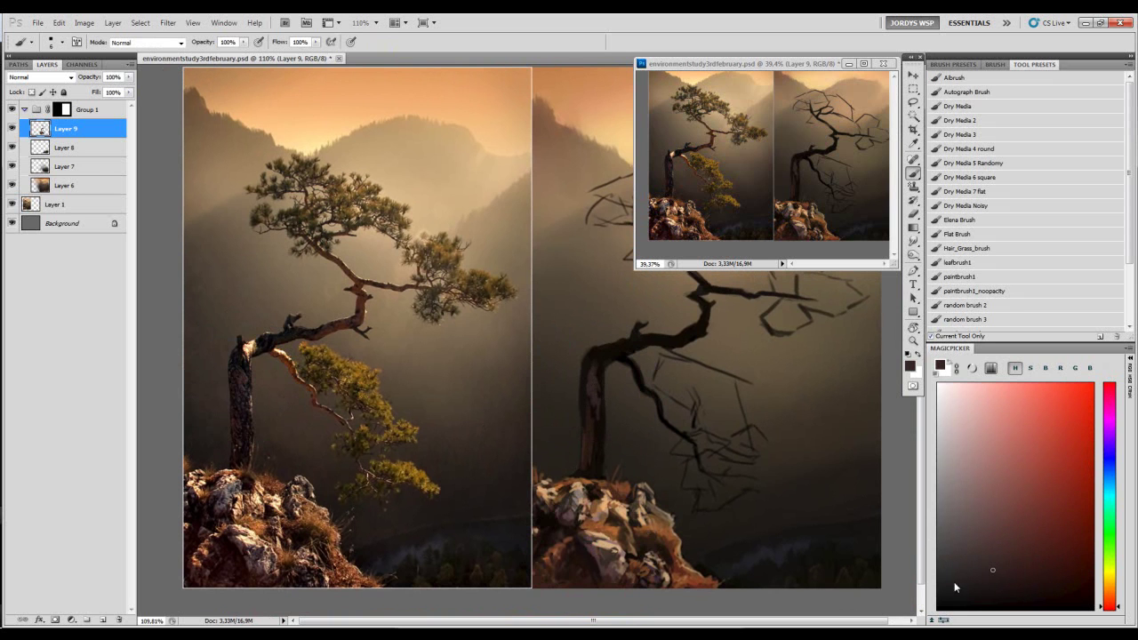
- Break up the upper trunk's bark patch and deepen the trunk's bend with sampled near-black and dark grey-brown strokes
alt+click(596, 378)
alt+click(580, 393)
alt+click(603, 549)
alt+click(587, 381)
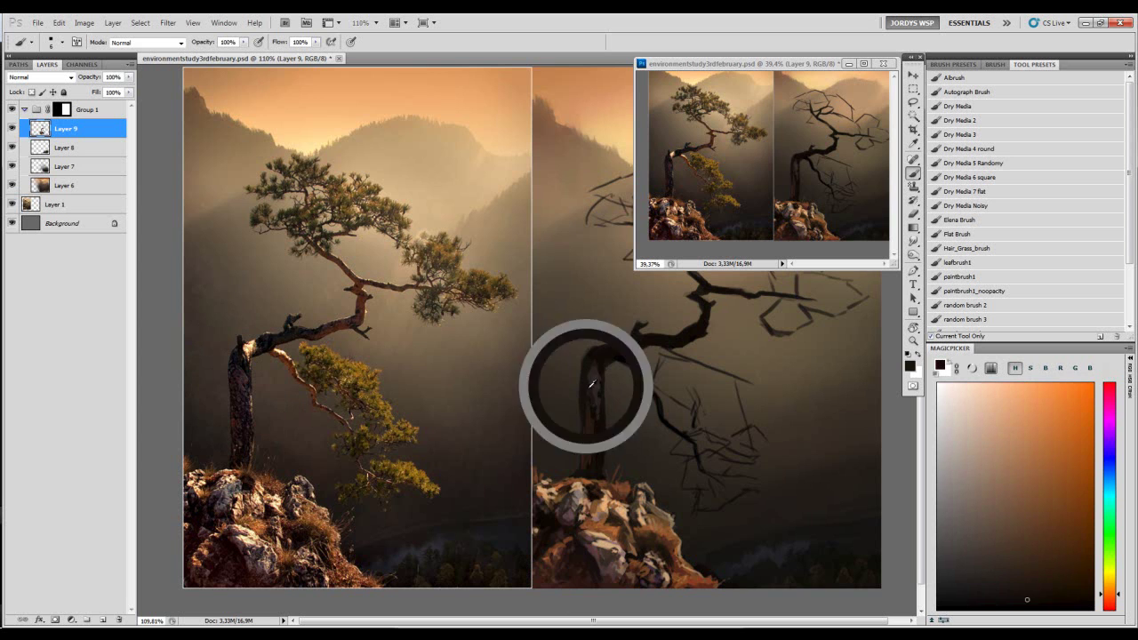
alt+click(589, 389)
alt+click(589, 384)
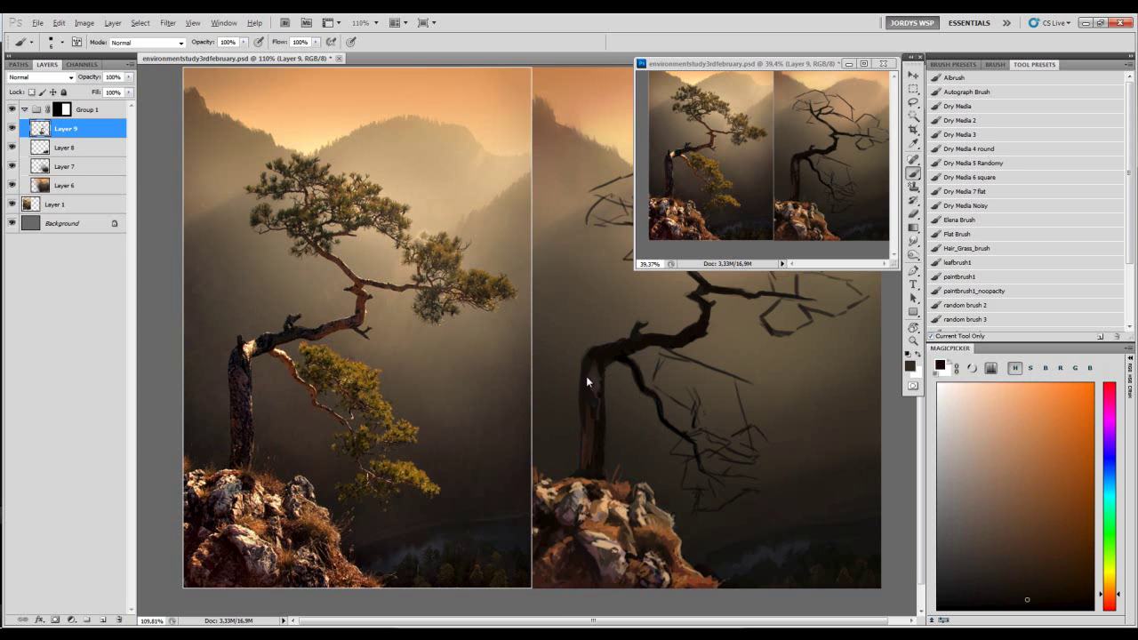
alt+click(597, 357)
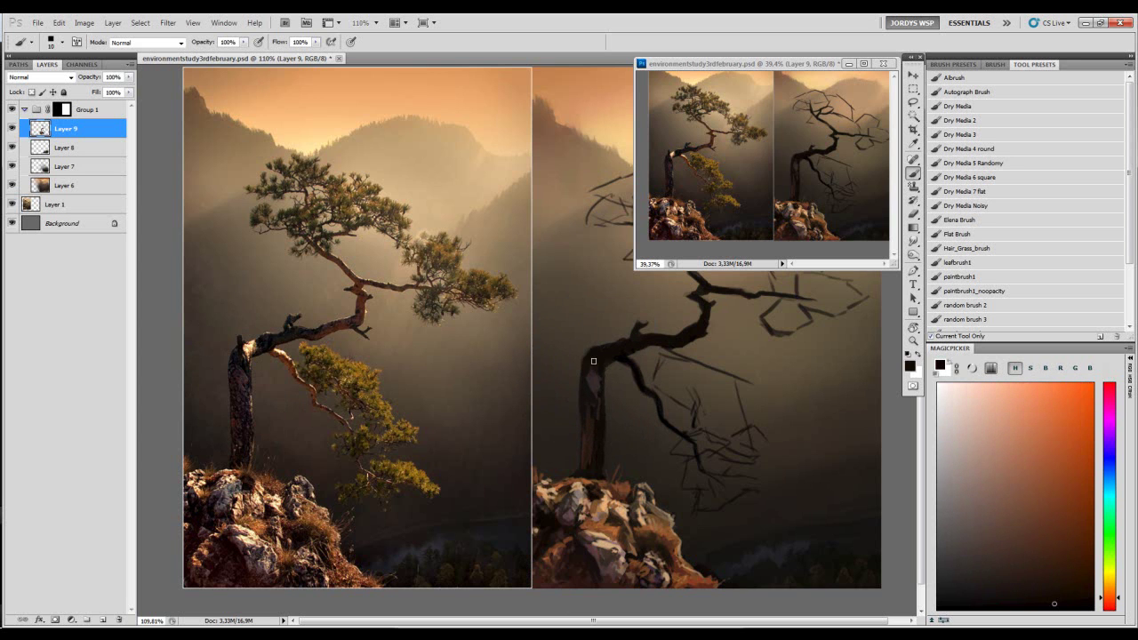
- Break up the upper trunk's bark patch with small near-black and dark grey-mauve strokes sampled from the painting
alt+click(590, 368)
key(alt)
alt+click(593, 548)
alt+click(593, 380)
alt+click(587, 396)
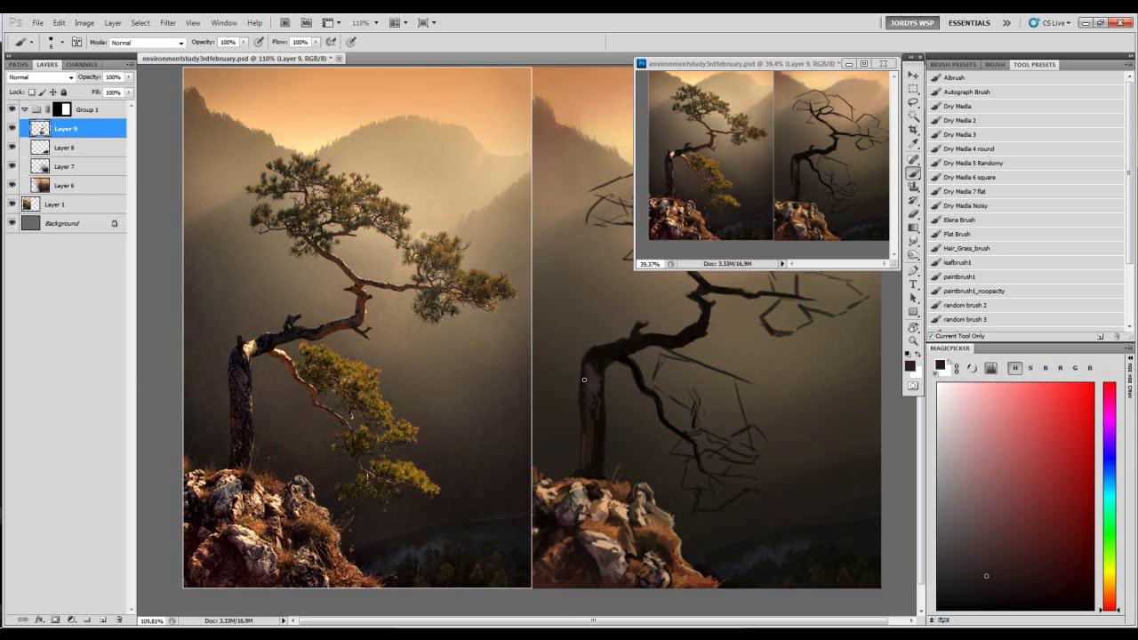
alt+click(591, 397)
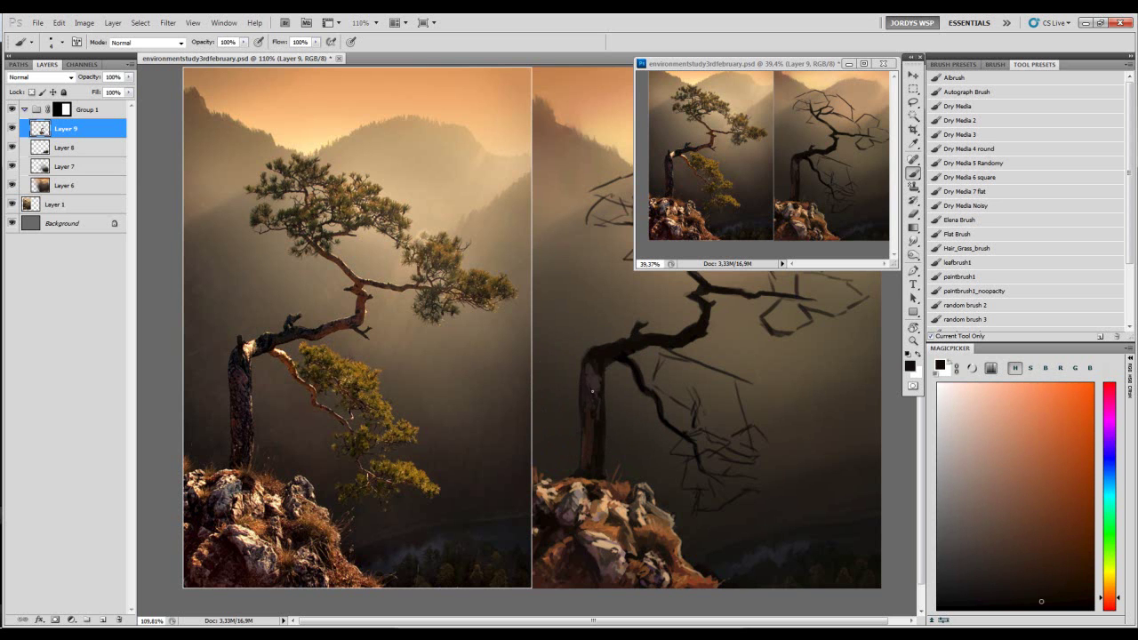
alt+click(585, 393)
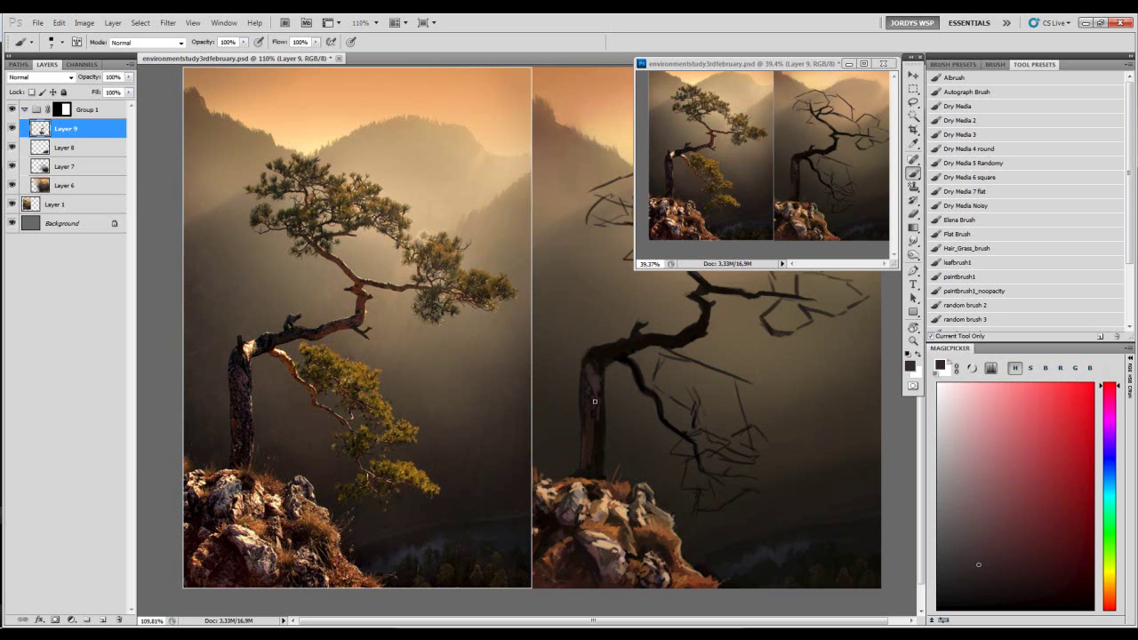
alt+click(594, 421)
alt+click(588, 425)
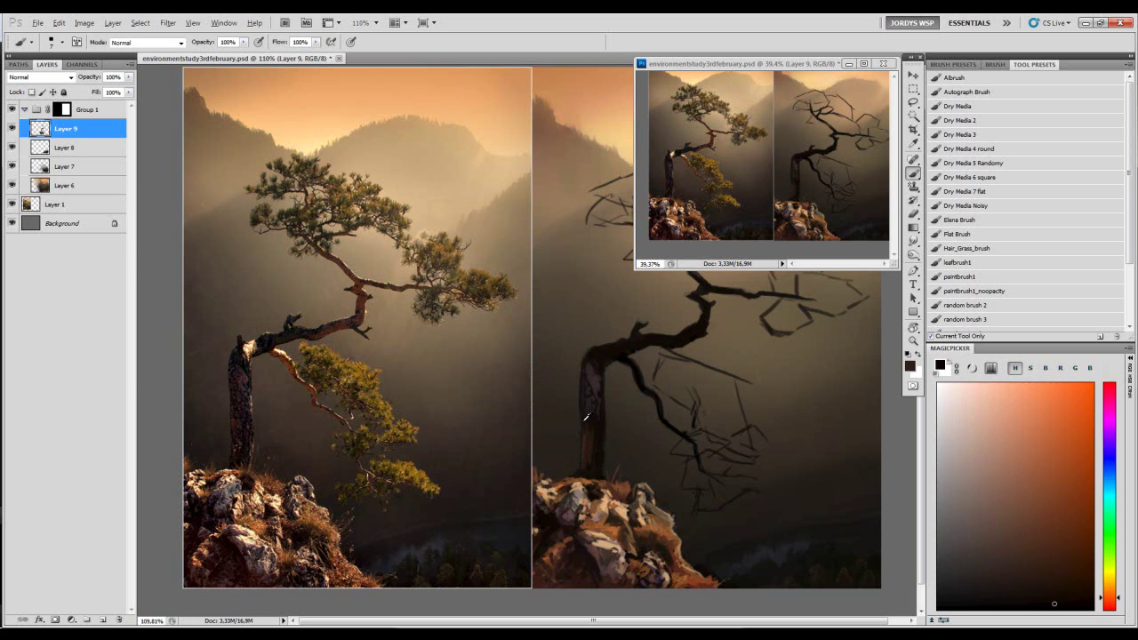
- Add a dark reddish-brown bark patch on the lower trunk with a slightly larger brush
alt+click(590, 445)
click(1055, 531)
click(1108, 602)
key(bracketright)
key(bracketright)
key(bracketleft)
drag(586, 439, 583, 440)
alt+click(585, 439)
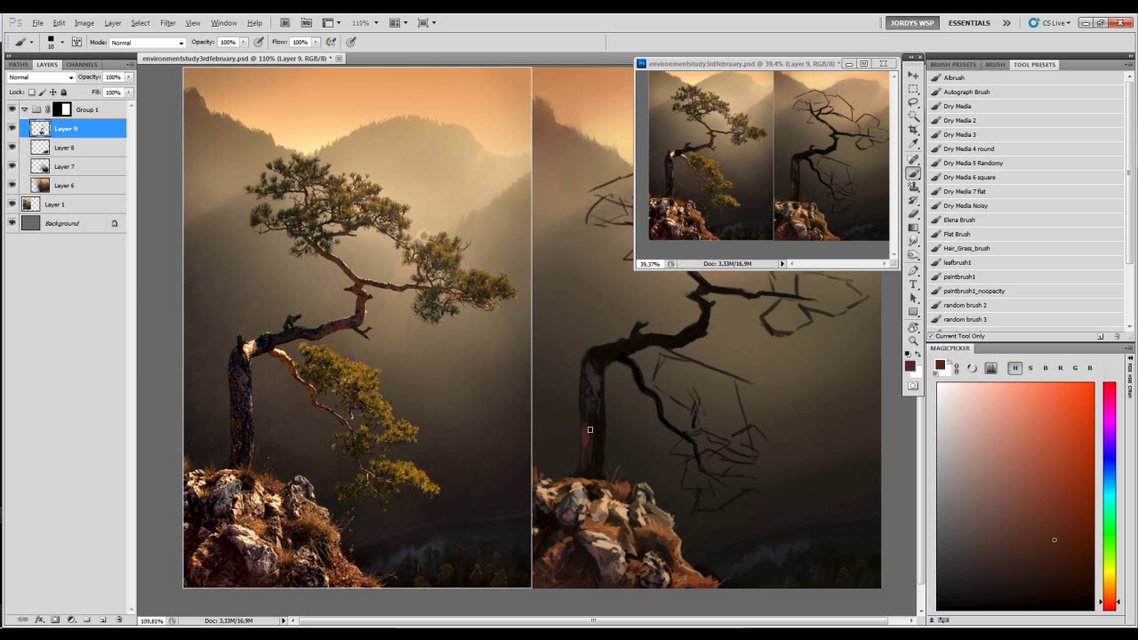
- Work thin dark brown and near-black strokes into the middle of the trunk and along its right edge
alt+click(594, 421)
alt+click(594, 419)
alt+click(603, 433)
click(1035, 568)
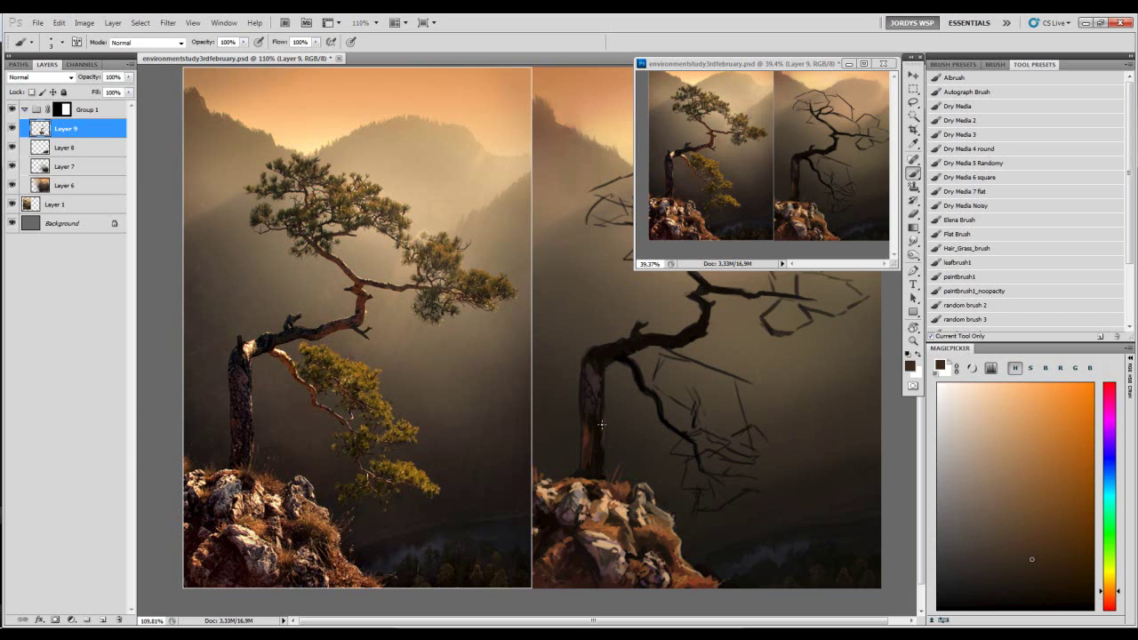
alt+click(601, 438)
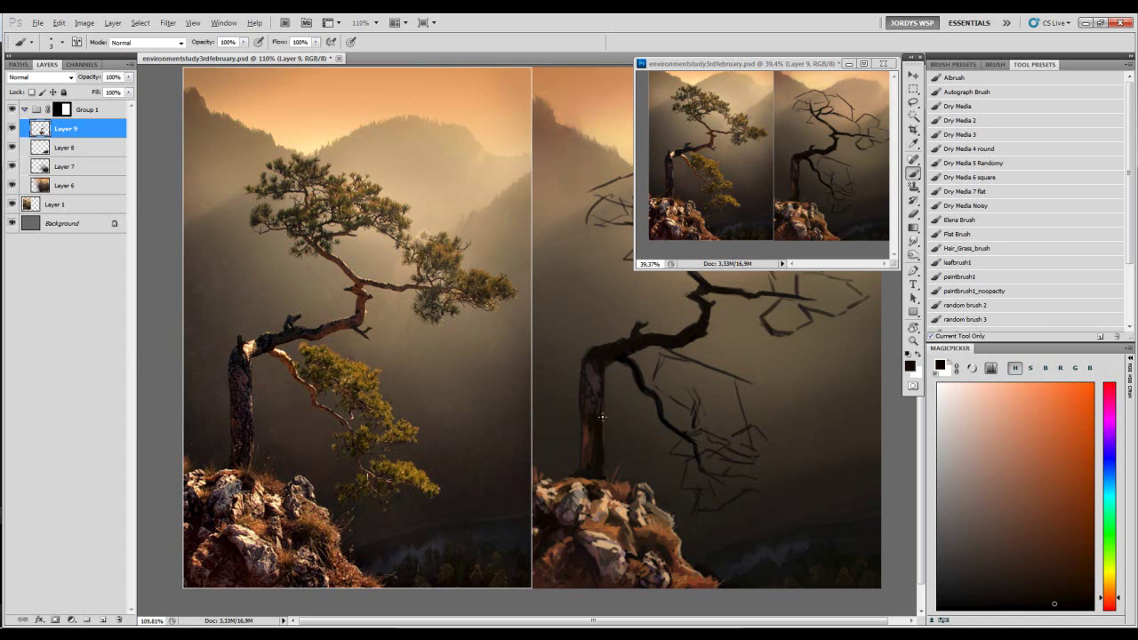
- Add thin accents in medium brown, tan and pale greyish beige along the trunk's right edge
click(1041, 533)
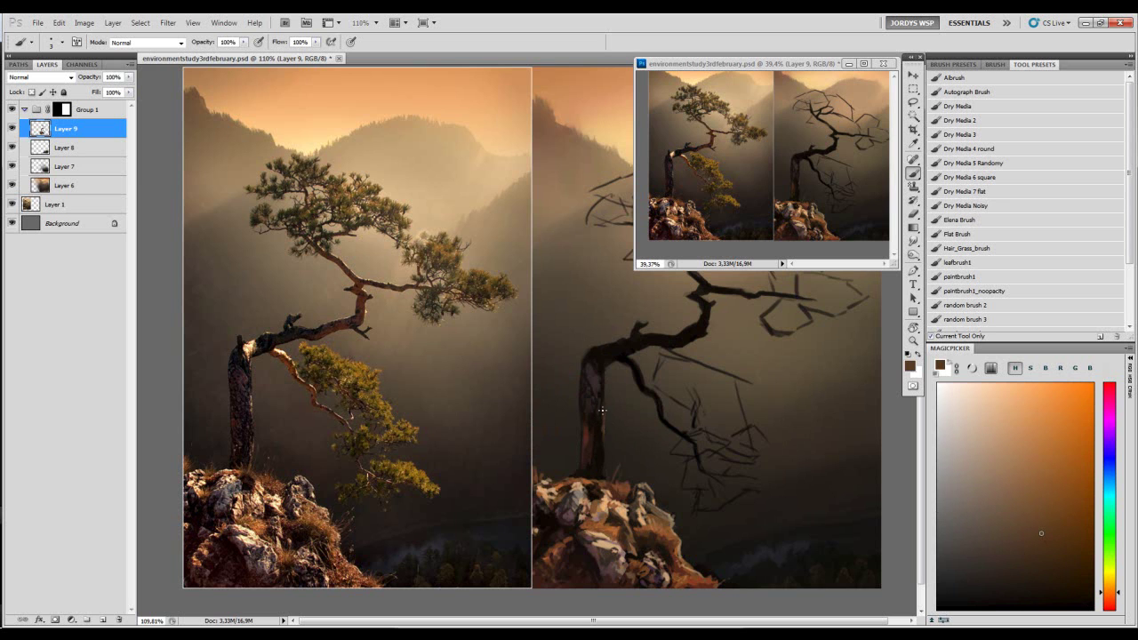
click(1020, 462)
key(bracketleft)
key(bracketleft)
click(965, 464)
- Rework the lower trunk's bark with near-black and dark brown sampled from the trunk, varying the brush size
key(bracketright)
key(bracketright)
key(bracketright)
key(bracketright)
key(bracketright)
key(bracketright)
key(bracketright)
key(bracketright)
key(bracketright)
alt+click(599, 434)
key(bracketleft)
key(bracketleft)
alt+click(598, 459)
alt+click(588, 444)
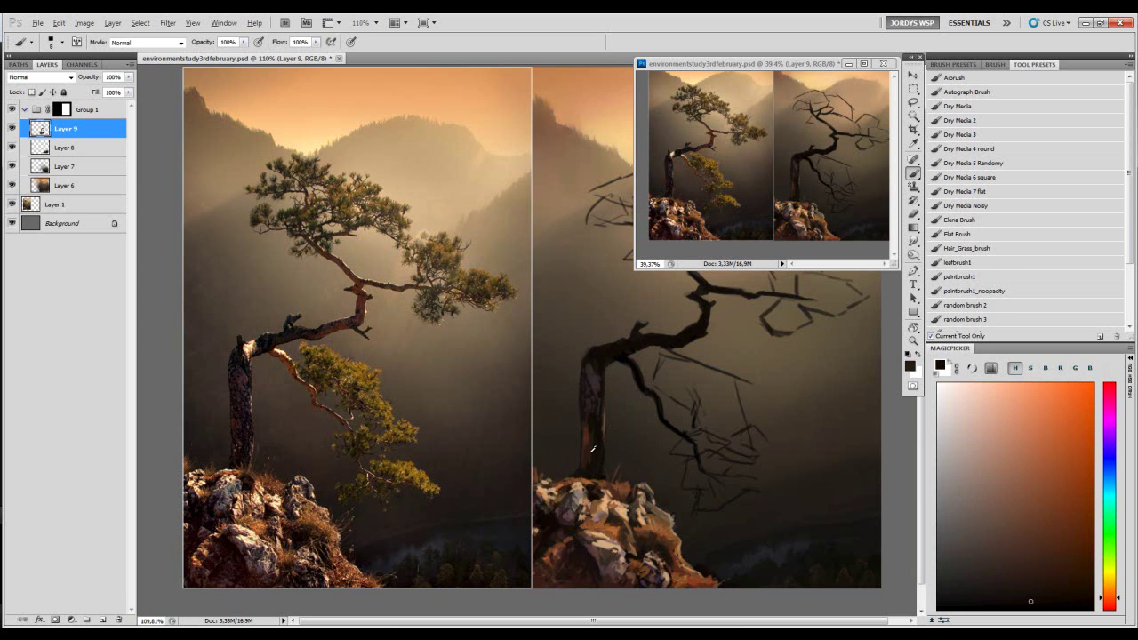
alt+click(600, 458)
- Texture the middle and upper trunk with a smaller brush in sampled dark mauve-grey and reddish brown
key(bracketleft)
alt+click(601, 387)
alt+click(589, 391)
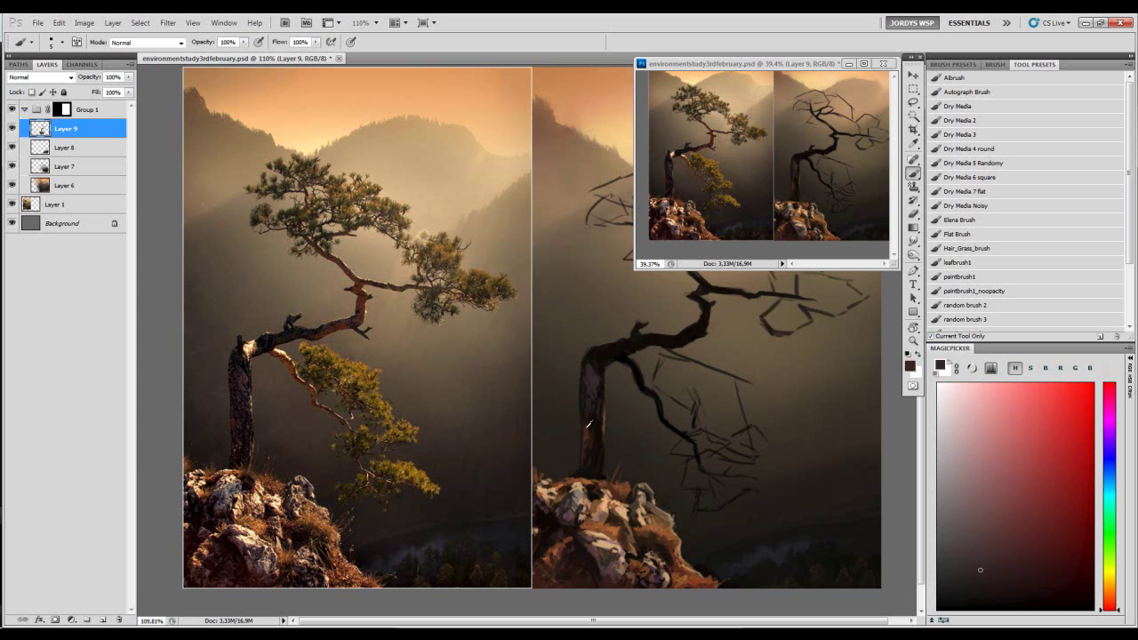
alt+click(591, 407)
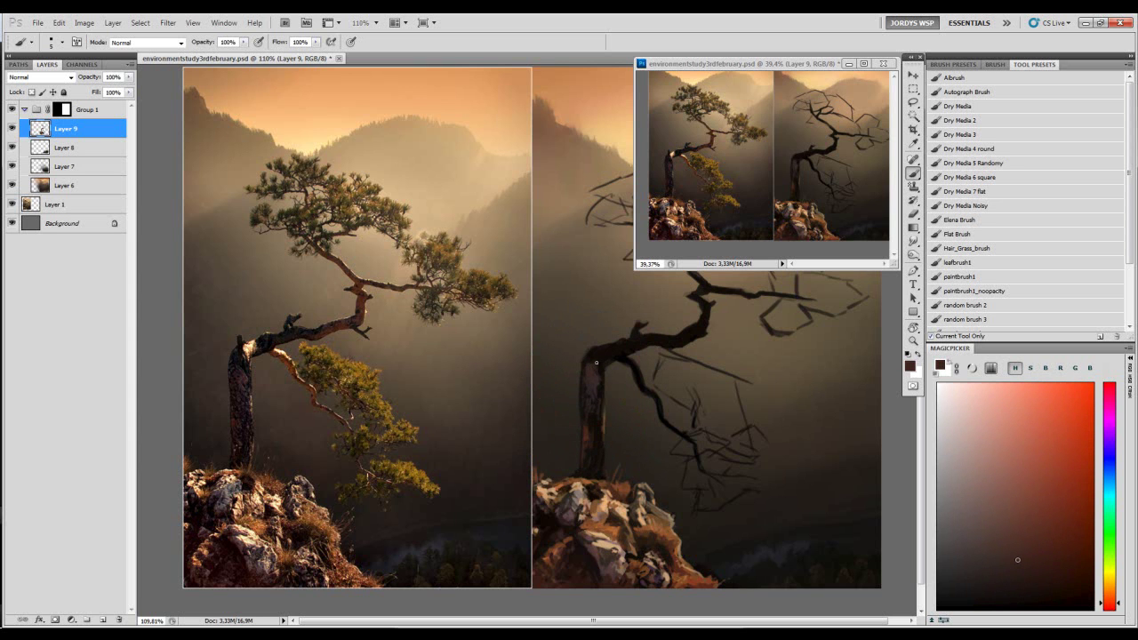
alt+click(599, 362)
alt+click(599, 382)
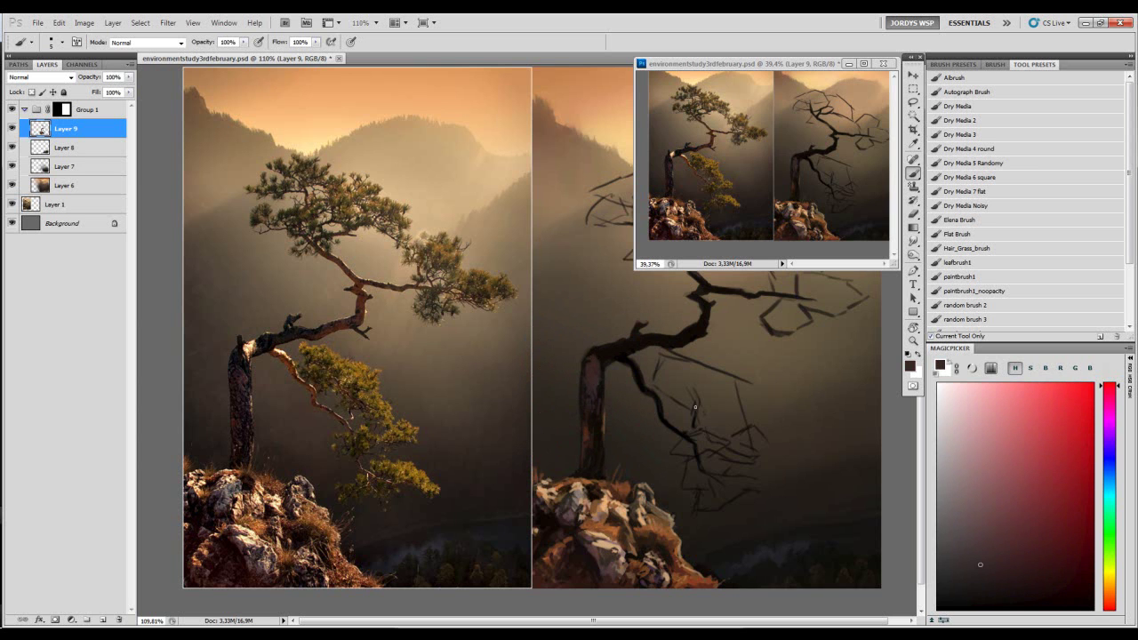
- Tint the upper bark with a muted purple-grey and paint a small near-black stub on top of the trunk's bend
click(961, 556)
click(1110, 414)
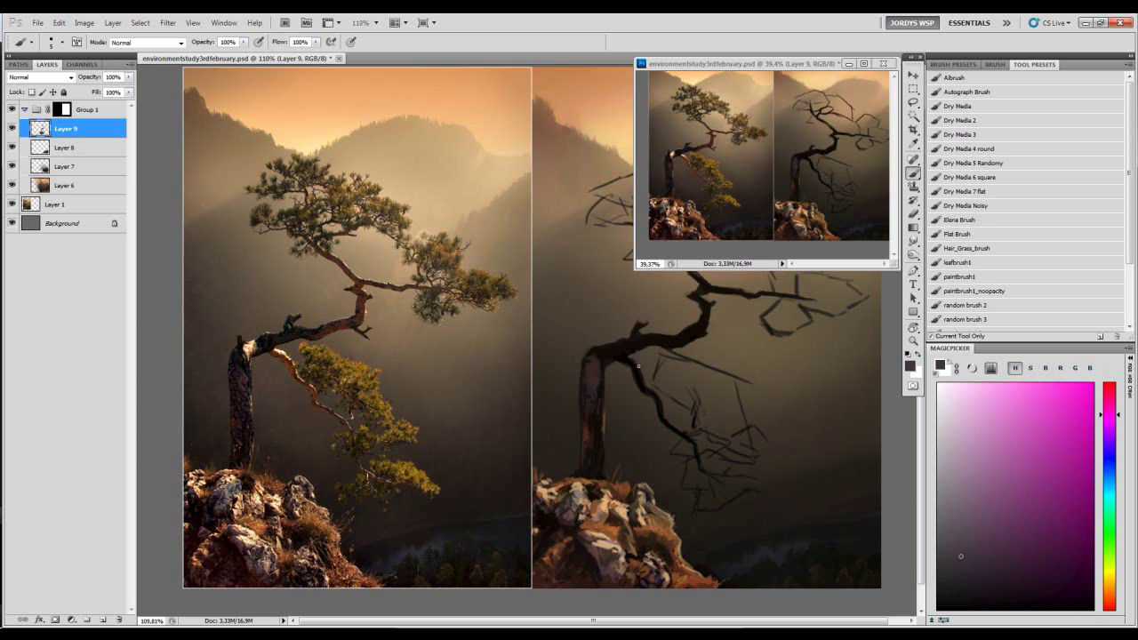
alt+click(609, 347)
alt+click(595, 351)
alt+click(593, 360)
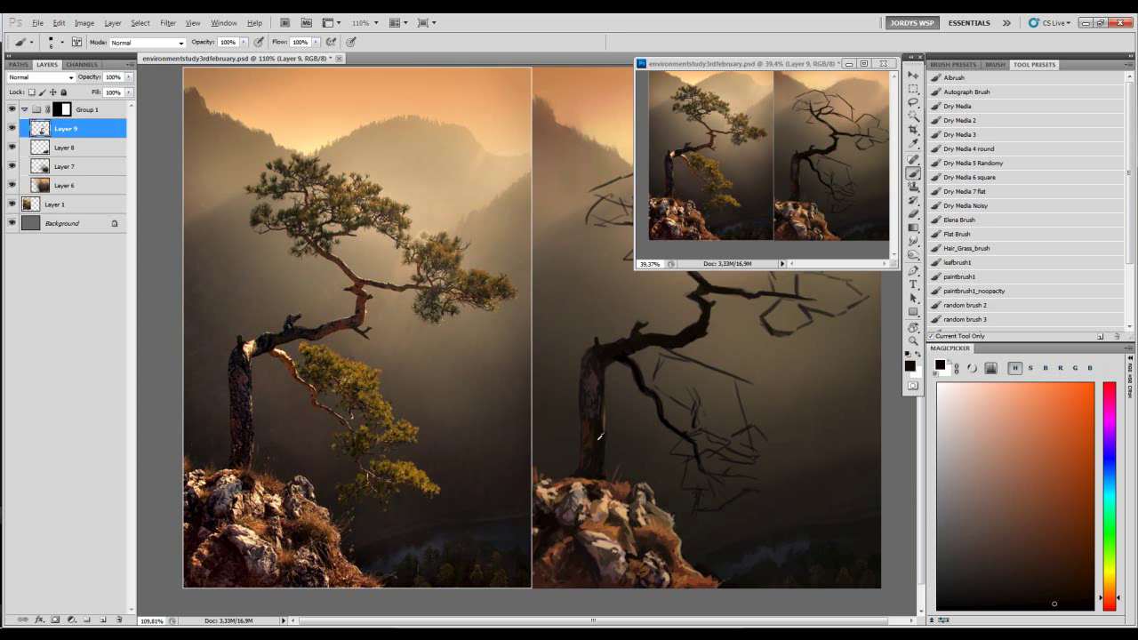
alt+click(593, 393)
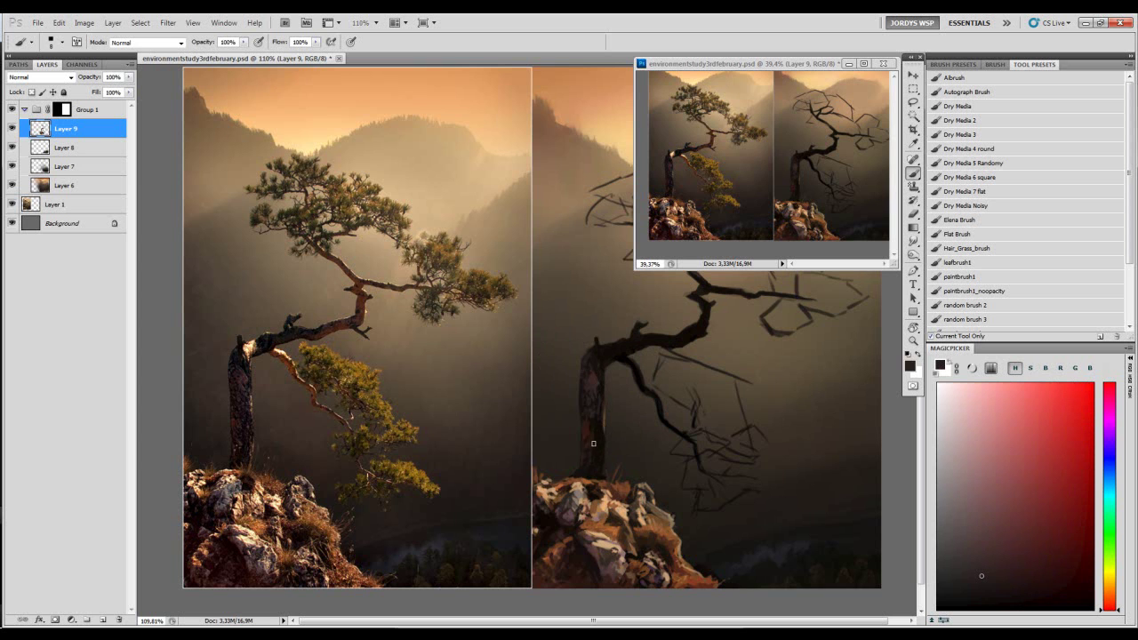
- Paint fine orange-brown grass strands around the base of the trunk using colours sampled from the mound
alt+click(588, 477)
alt+click(589, 477)
alt+click(586, 475)
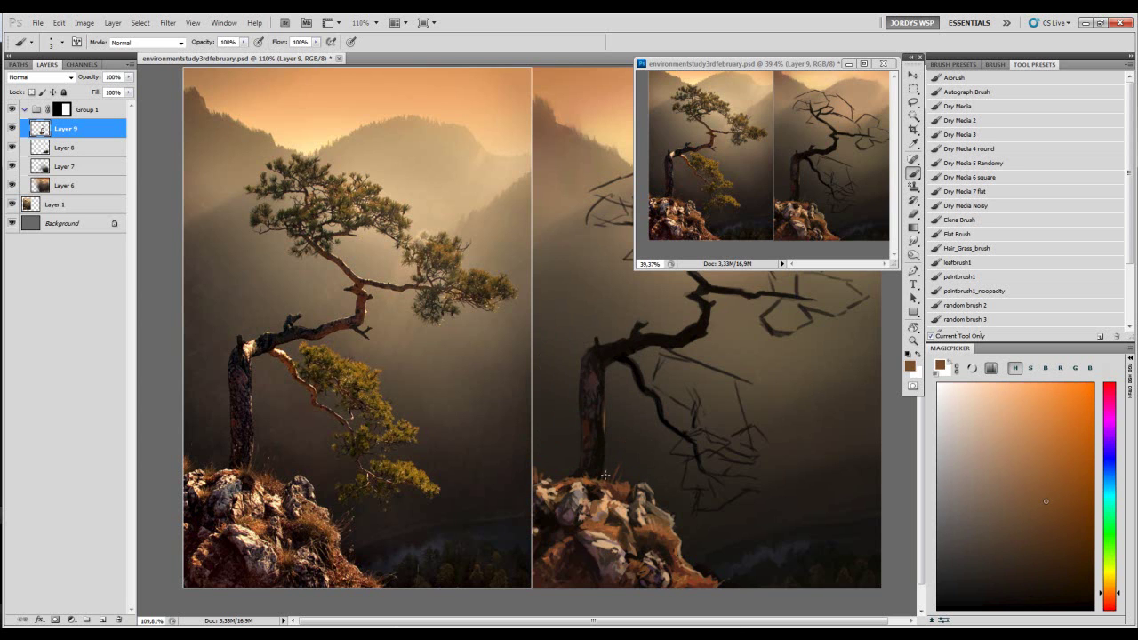
alt+click(568, 469)
- Refine the lower trunk's right edge with sampled bark and background colours, and save the document
alt+click(603, 438)
alt+click(603, 424)
alt+click(608, 427)
alt+click(603, 417)
alt+click(607, 429)
alt+click(607, 416)
drag(605, 418, 605, 421)
alt+click(608, 418)
key(alt)
key(ctrl+s)
- Block in a light tan patch of exposed wood at the trunk's bend and trim its edge with sampled near-black
drag(661, 353, 638, 368)
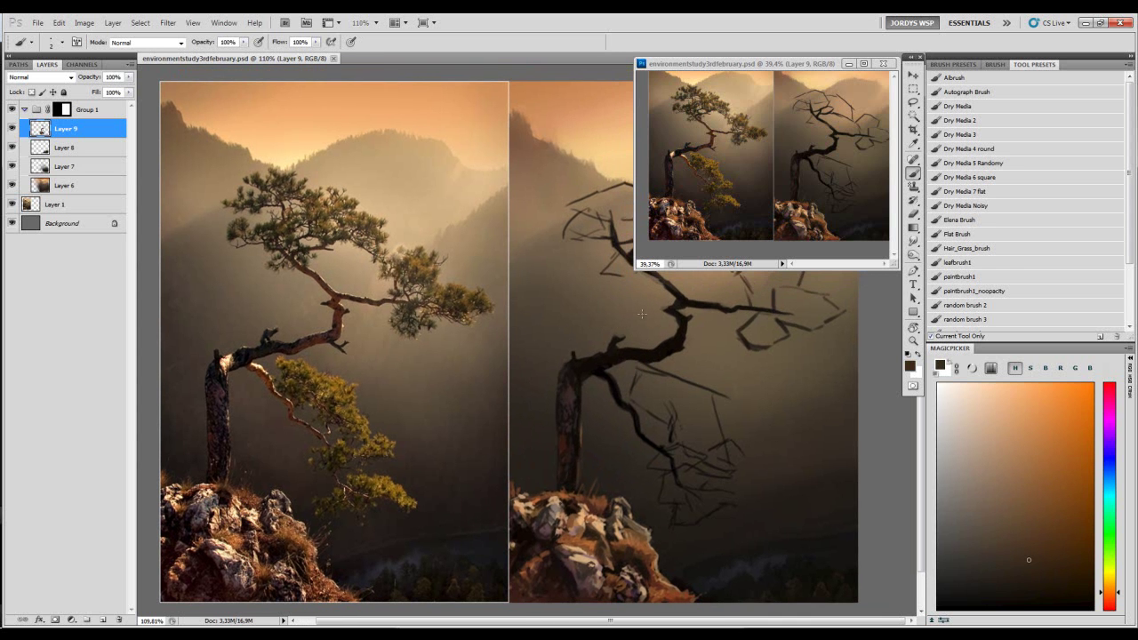
alt+click(573, 366)
key(bracketleft)
drag(580, 374, 584, 364)
key(bracketleft)
key(bracketleft)
key(bracketleft)
alt+click(583, 372)
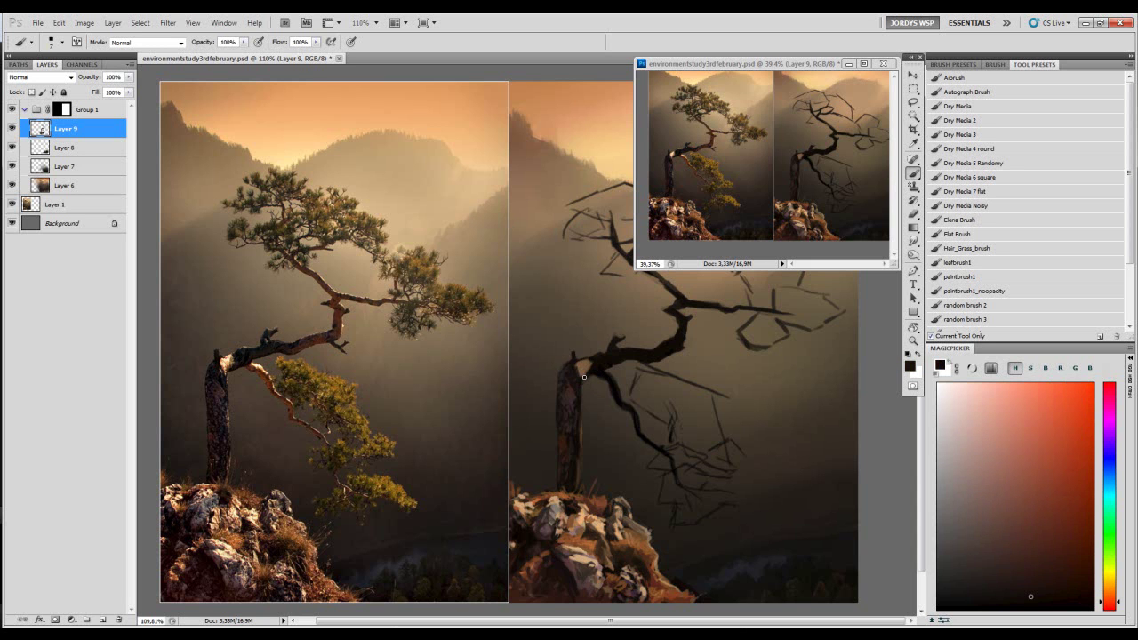
- Warm the exposed wood at the trunk's bend with reddish-orange and lighter orange tones
alt+click(578, 365)
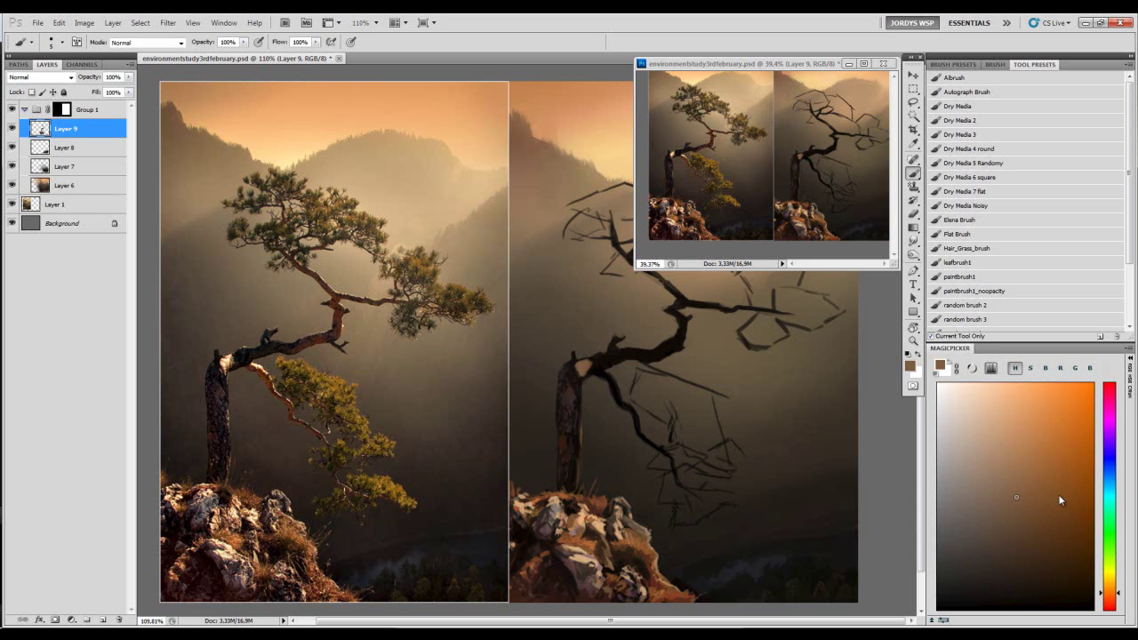
click(1110, 597)
click(1036, 457)
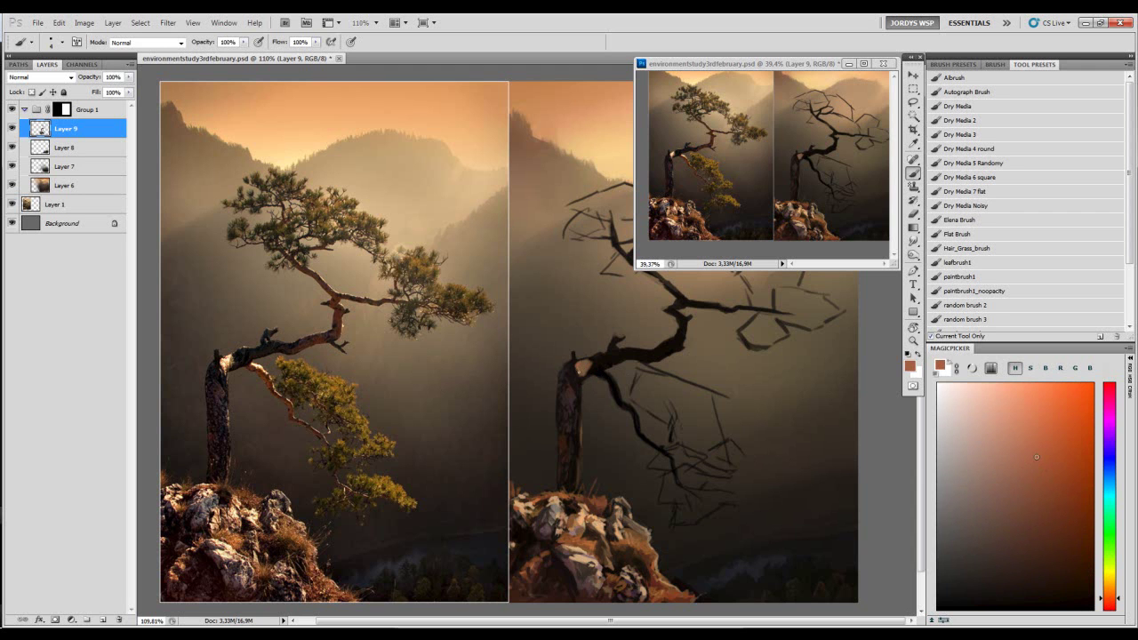
alt+click(573, 371)
alt+click(578, 368)
click(1030, 430)
- Examine the sunlit wood at the reference trunk's bend up close and pick a bright peach-orange for the painting
drag(247, 354, 305, 356)
mouse_move(220, 371)
mouse_down()
mouse_move(567, 389)
mouse_move(532, 380)
mouse_up()
key(d)
alt+click(534, 302)
key(bracketleft)
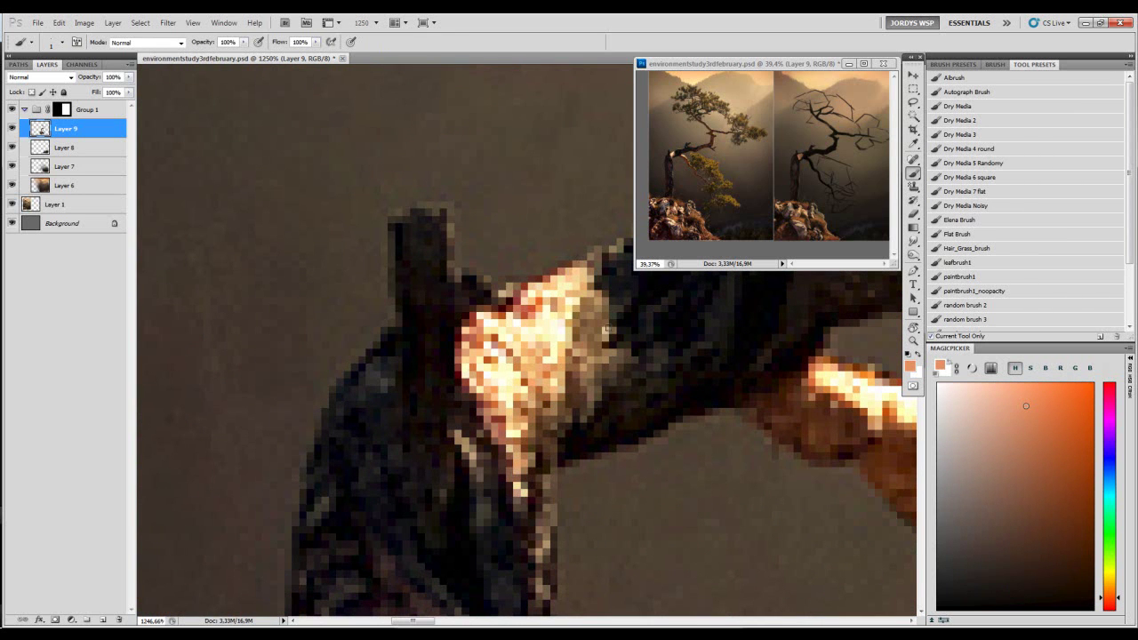
key(z)
drag(613, 346, 507, 381)
mouse_move(783, 361)
mouse_down()
mouse_move(561, 333)
mouse_move(498, 341)
mouse_up()
key(b)
drag(570, 278, 664, 312)
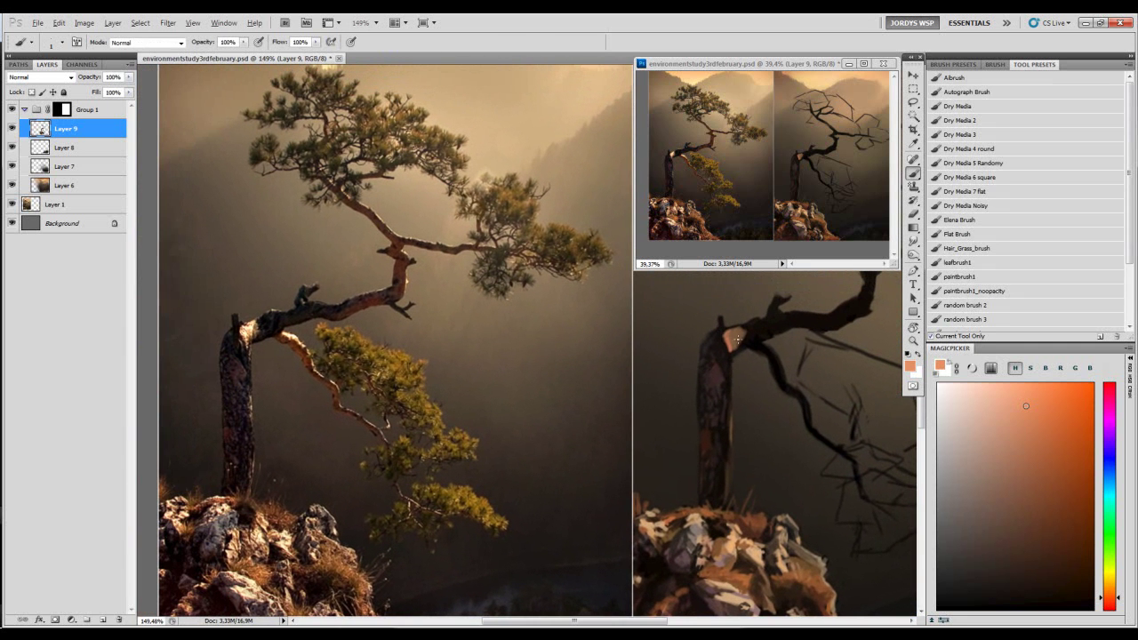
- Brighten the exposed wood at the trunk's bend with light orange, peach and white highlights using a small brush
alt+click(727, 339)
click(1012, 407)
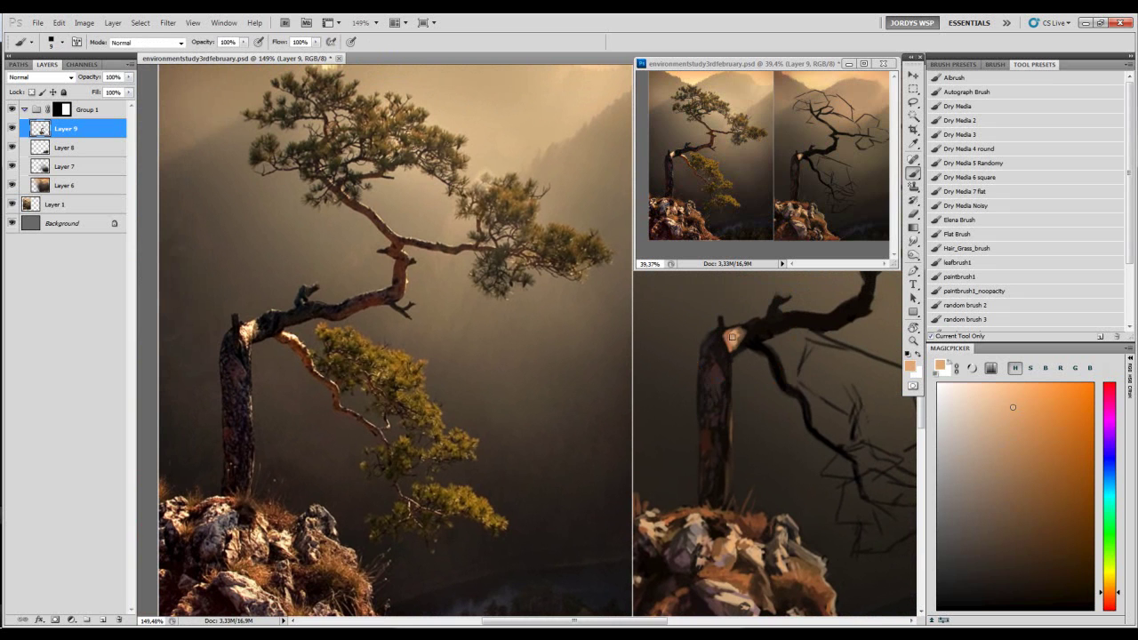
alt+click(740, 342)
drag(740, 329, 742, 345)
key([)
alt+click(736, 336)
alt+click(731, 338)
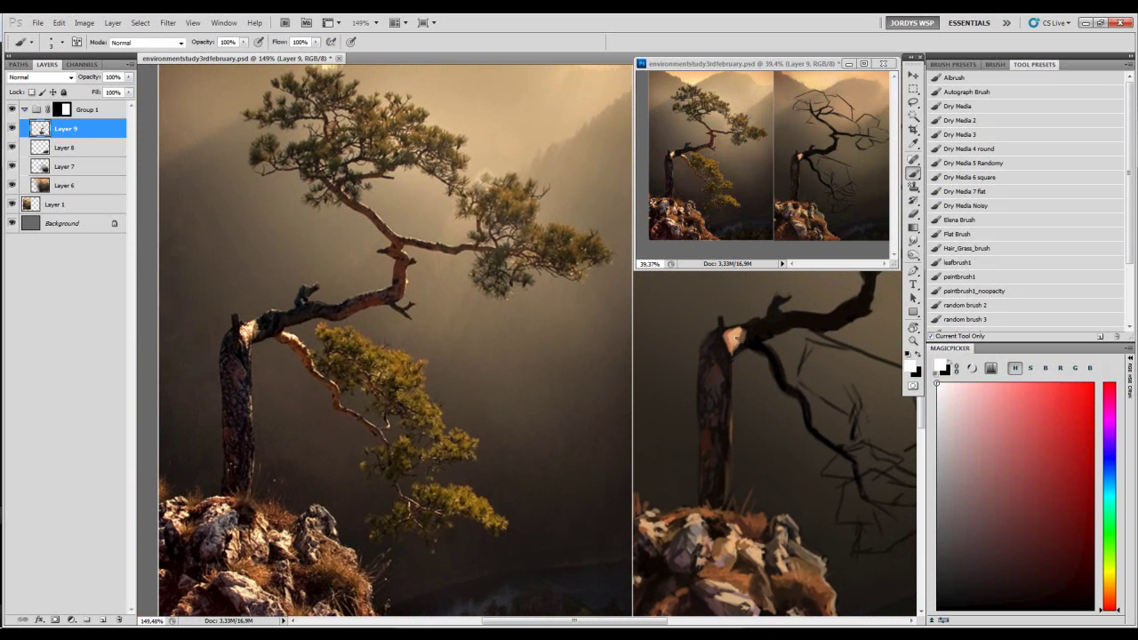
alt+click(731, 339)
alt+click(738, 335)
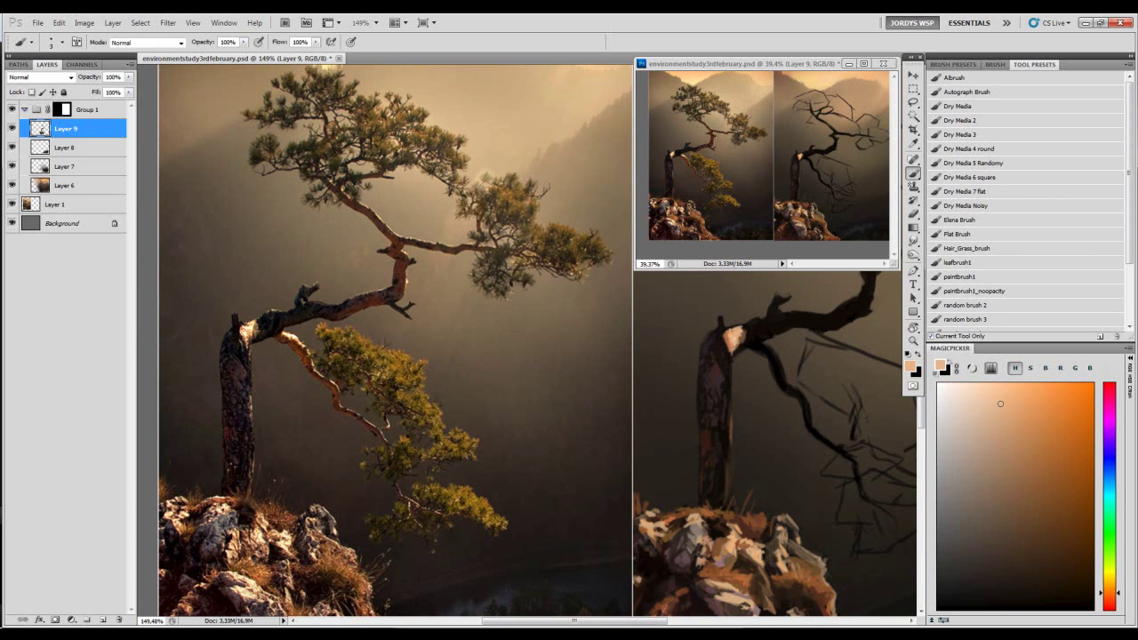
- Edge the exposed wood with saturated orange and extend its lower tip down the trunk with sampled tones
alt+click(723, 327)
alt+click(728, 330)
drag(1037, 458, 1059, 427)
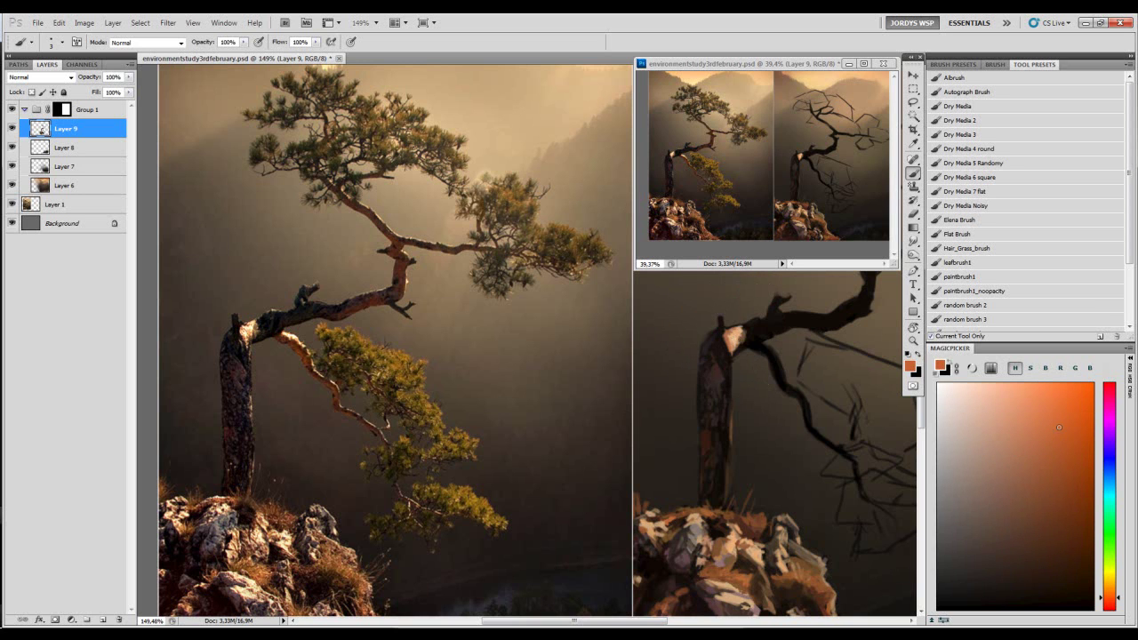
alt+click(730, 354)
alt+click(730, 348)
mouse_move(731, 361)
mouse_down()
mouse_move(730, 373)
mouse_move(729, 350)
mouse_up()
alt+click(731, 364)
alt+click(739, 343)
- Refine the bark beside the exposed wood with a larger brush and colours sampled from the upper trunk
key(bracketright)
key(bracketright)
alt+click(712, 342)
alt+click(712, 343)
alt+click(703, 347)
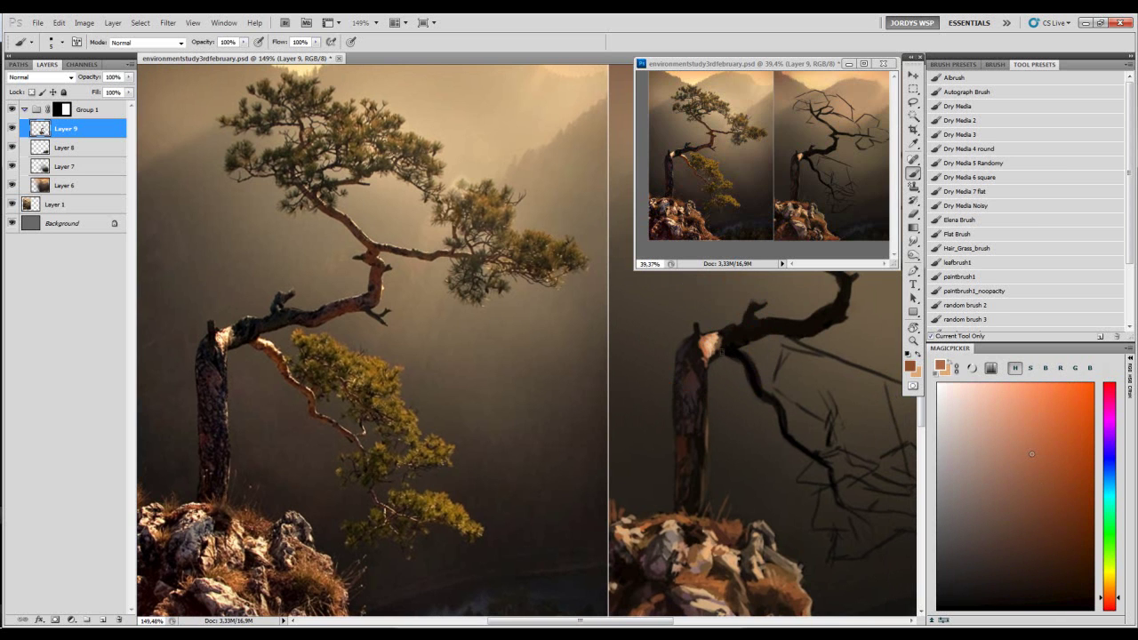
- Paint the start of the lower hanging branch in orange-brown with light peach highlights
key(bracketright)
key(bracketright)
mouse_move(729, 352)
mouse_down()
mouse_move(756, 393)
mouse_move(736, 352)
mouse_move(747, 360)
mouse_up()
key(ctrl+z)
key(bracketleft)
key(alt)
alt+click(745, 356)
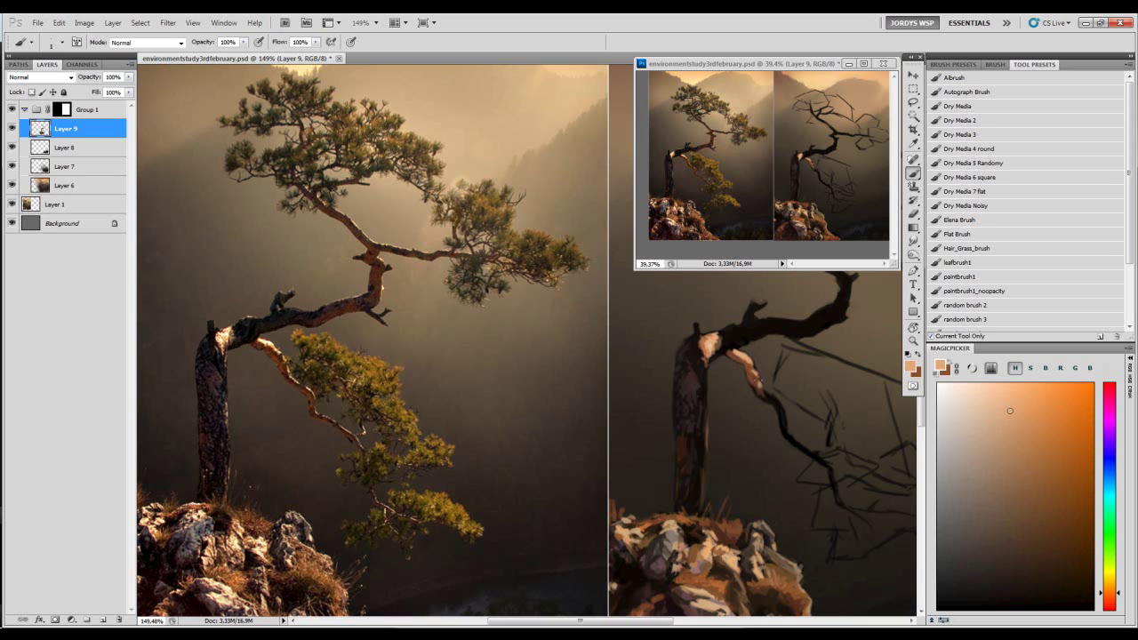
- Extend the lit colours farther down the hanging branch, erasing stray paint and alternating peach and orange-brown
drag(763, 391, 712, 373)
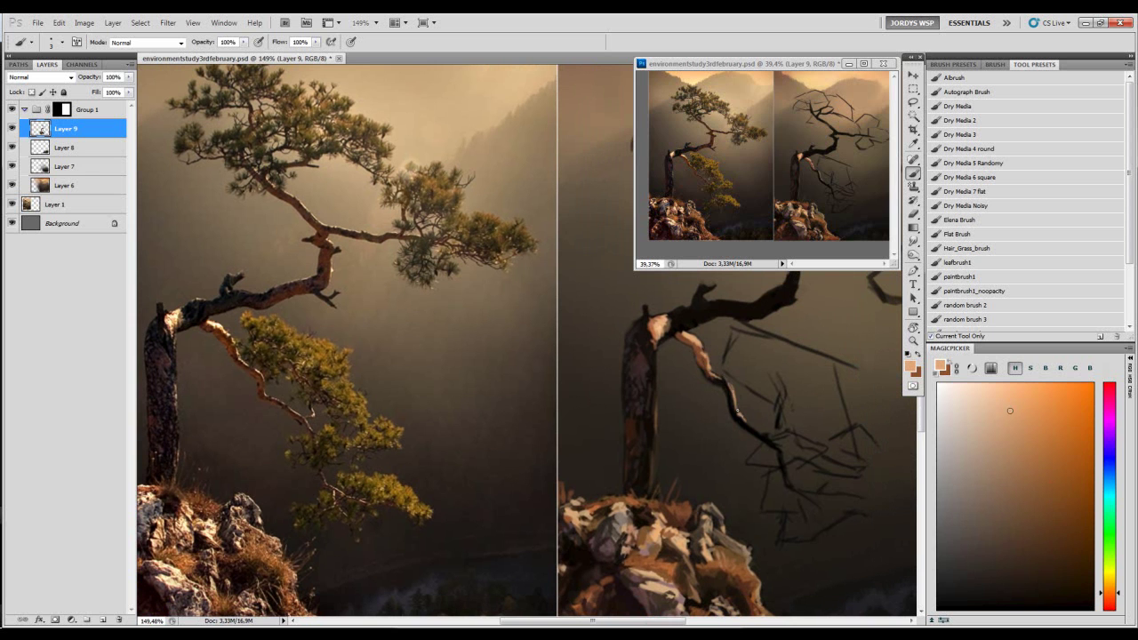
key(e)
drag(740, 409, 744, 418)
key(b)
drag(783, 419, 782, 431)
key(x)
mouse_move(724, 383)
mouse_down()
mouse_move(709, 372)
mouse_move(731, 406)
mouse_move(729, 390)
mouse_move(732, 416)
mouse_move(731, 404)
mouse_move(762, 434)
mouse_up()
- Shade the hanging branch along its length with a sampled medium brown and an adjusted brush size
key(bracketright)
key(bracketright)
key(bracketright)
key(bracketright)
key(bracketright)
key(bracketright)
alt+click(742, 420)
key(bracketleft)
key(bracketleft)
key(bracketleft)
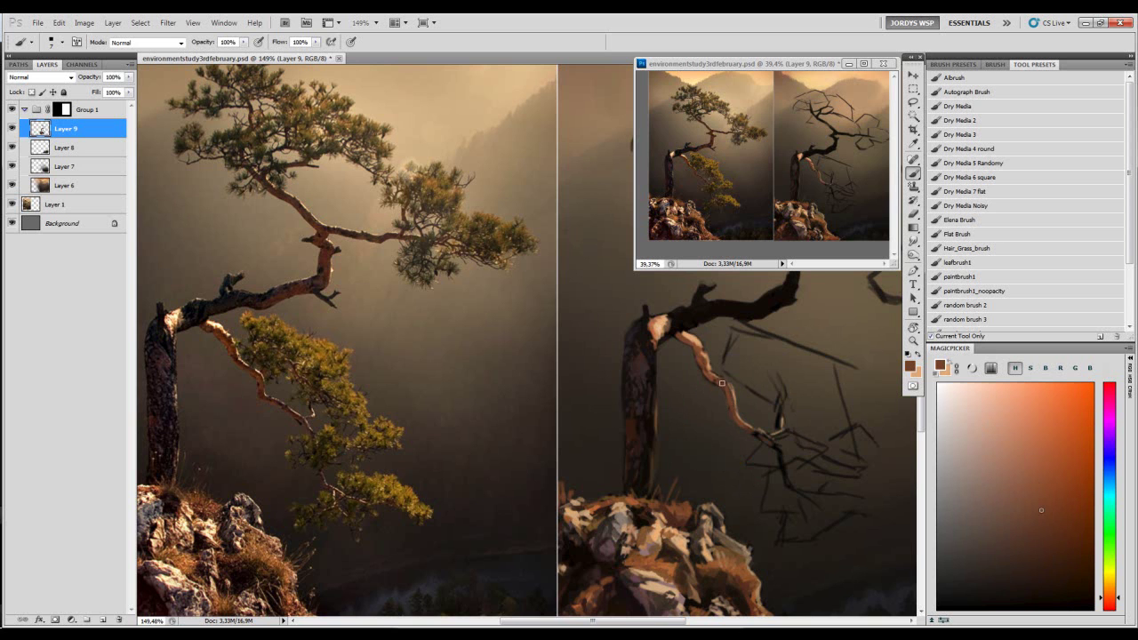
- Refine the upper part of the hanging branch with sampled tan highlights and dark reddish-brown shading
alt+click(708, 350)
drag(720, 353, 762, 350)
alt+click(732, 334)
key(bracketleft)
key(bracketleft)
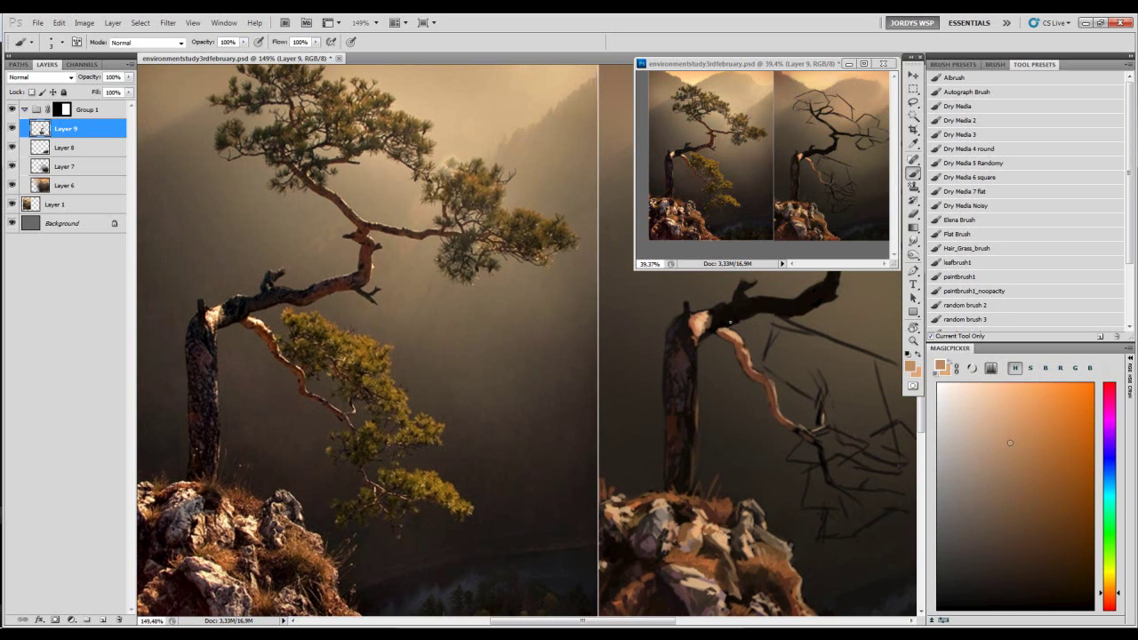
alt+click(727, 327)
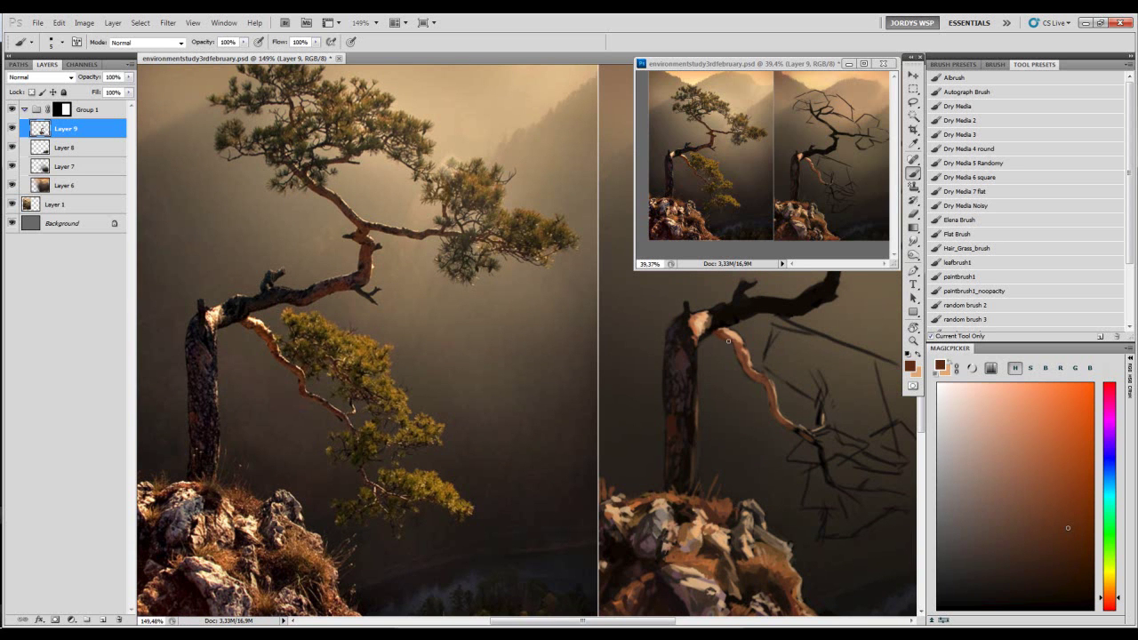
- Enrich the hanging branch's shaded side with saturated orange and orange-brown strokes
drag(1040, 458, 1046, 461)
click(1047, 498)
click(1072, 504)
click(912, 256)
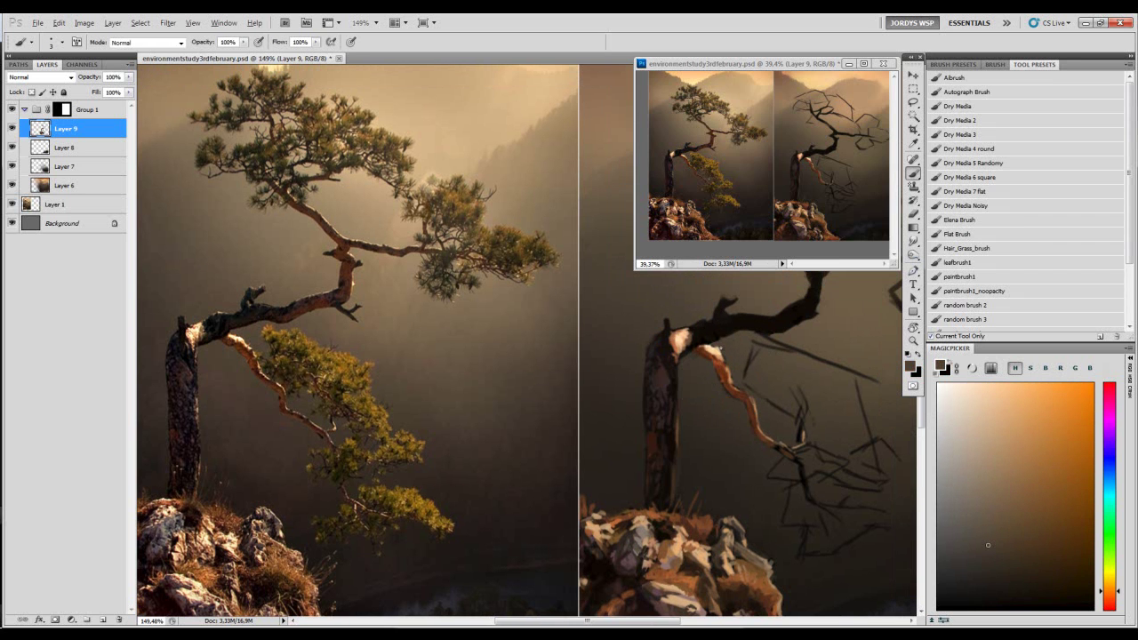
- Toggle the brush's Transfer setting and paint sampled orange-brown where the hanging branch leaves the trunk, then reduce the brush size
click(994, 64)
click(939, 167)
click(1029, 64)
alt+click(711, 349)
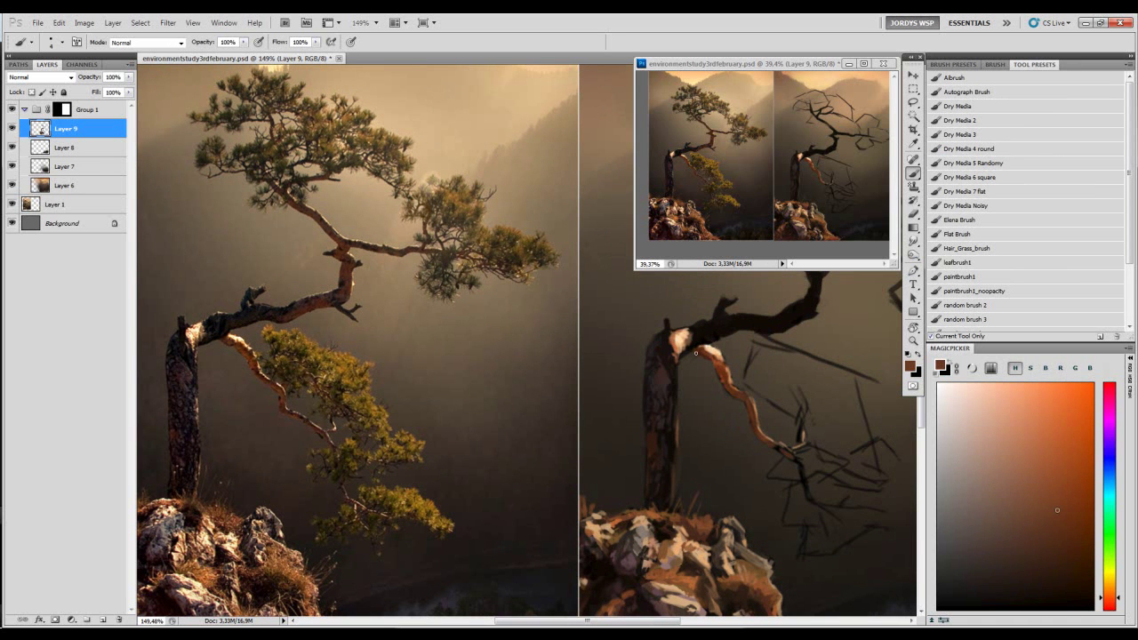
drag(717, 357, 718, 350)
key([)
- Trim the hanging branch's upper stretch with sampled background olive-brown and deepen its shading with dark reddish-brown
alt+click(717, 360)
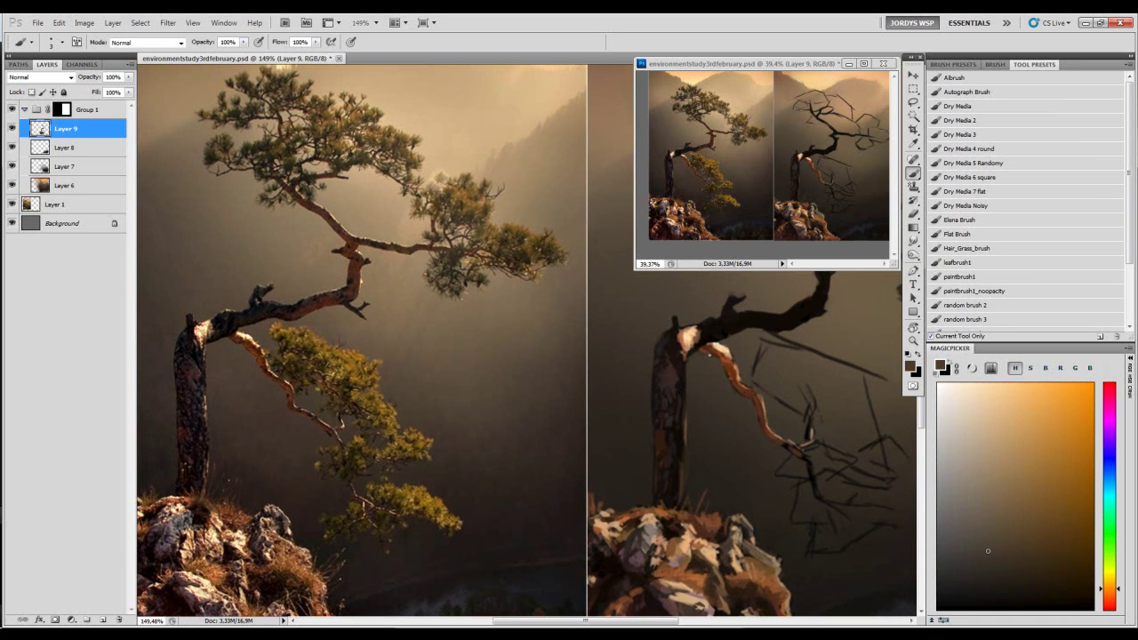
alt+click(725, 360)
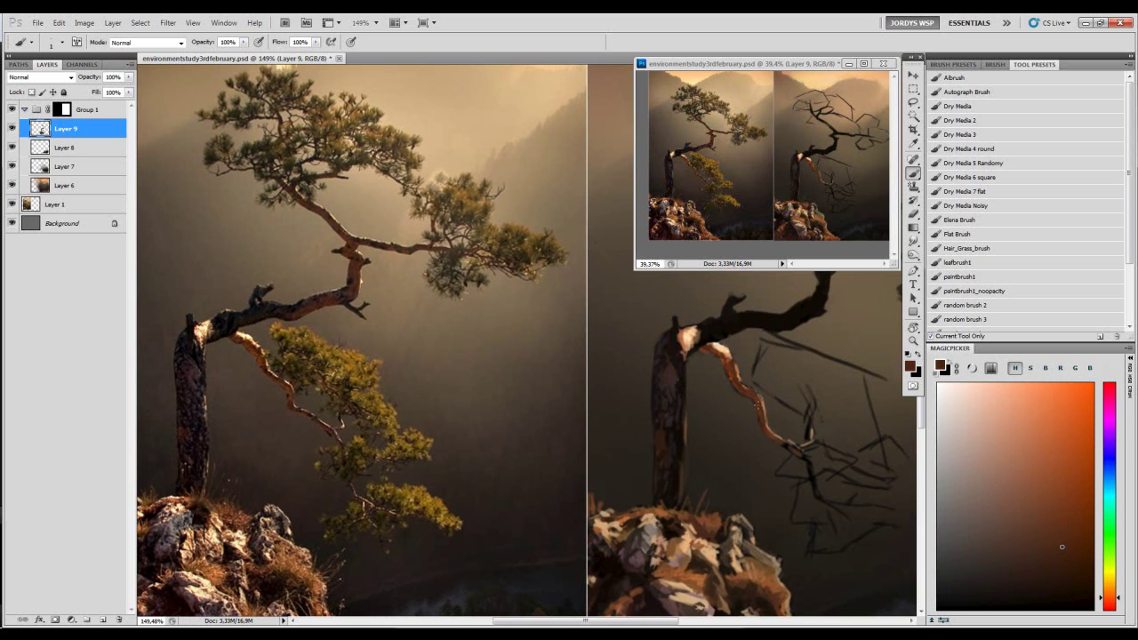
alt+click(731, 362)
alt+click(749, 389)
- Refine the hanging branch's underside and base, alternating sampled background olive-brown with reddish-brown
scroll(754, 409, up, 3)
alt+click(707, 369)
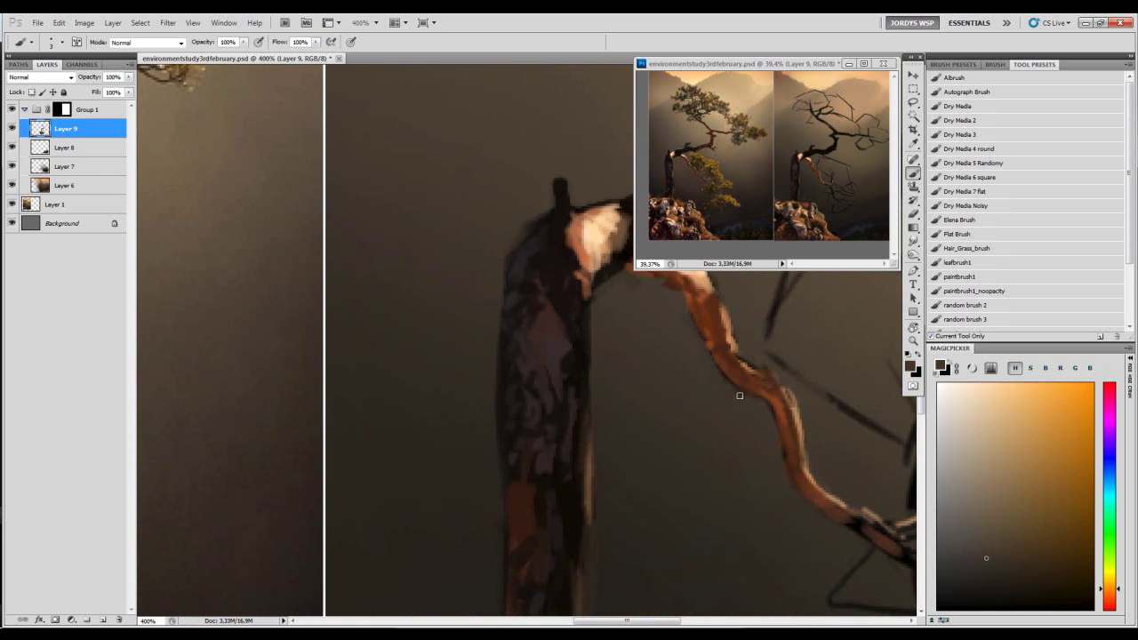
drag(691, 306, 672, 333)
alt+click(603, 306)
alt+click(611, 294)
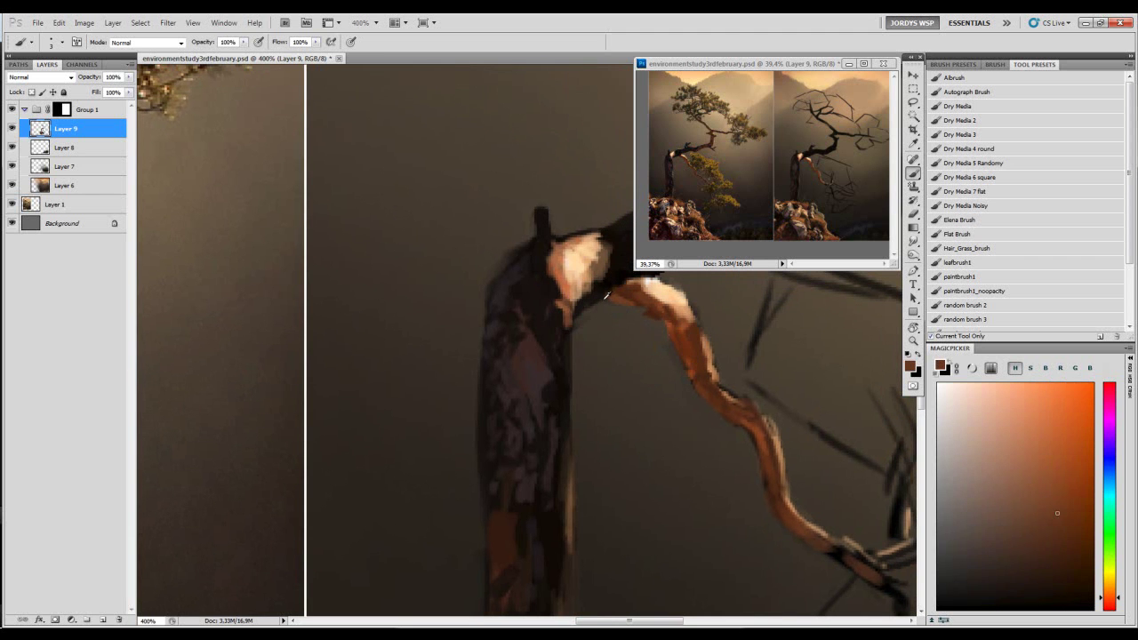
alt+click(700, 315)
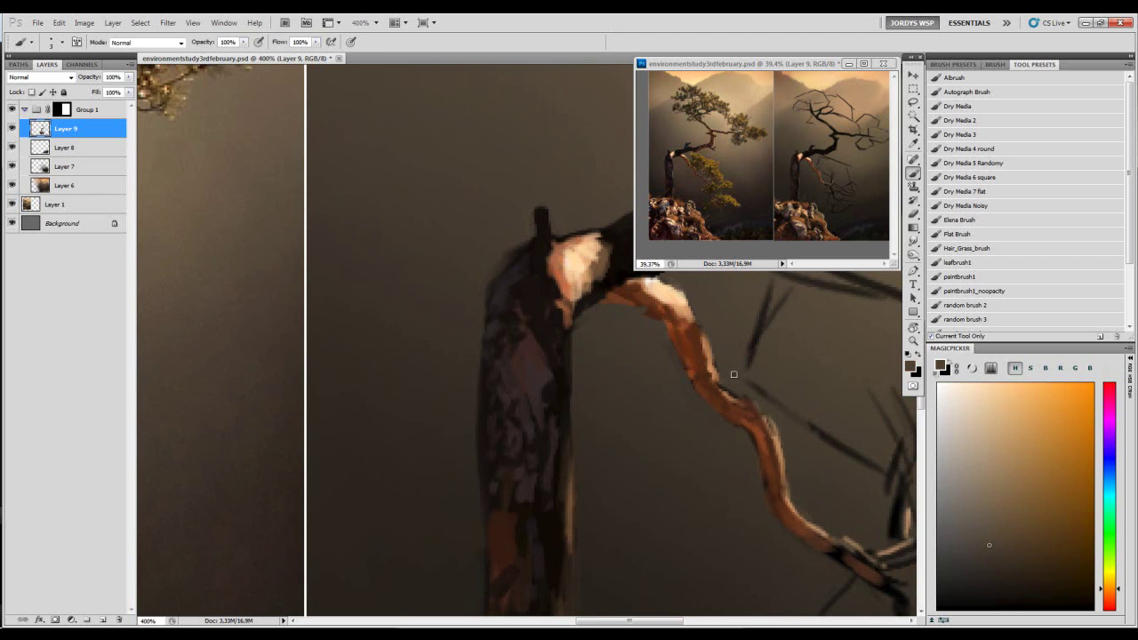
- Save the painting document
key(z)
mouse_move(752, 397)
mouse_down()
mouse_move(686, 414)
mouse_move(752, 401)
mouse_up()
key(ctrl+s)
key(Return)
- Clean the outer edge of the hanging branch with sampled background brown
drag(696, 343, 645, 321)
mouse_move(754, 366)
mouse_down()
mouse_move(786, 364)
mouse_move(788, 389)
mouse_move(817, 403)
mouse_up()
key(b)
alt+click(763, 370)
alt+click(767, 366)
key(z)
drag(817, 404, 766, 387)
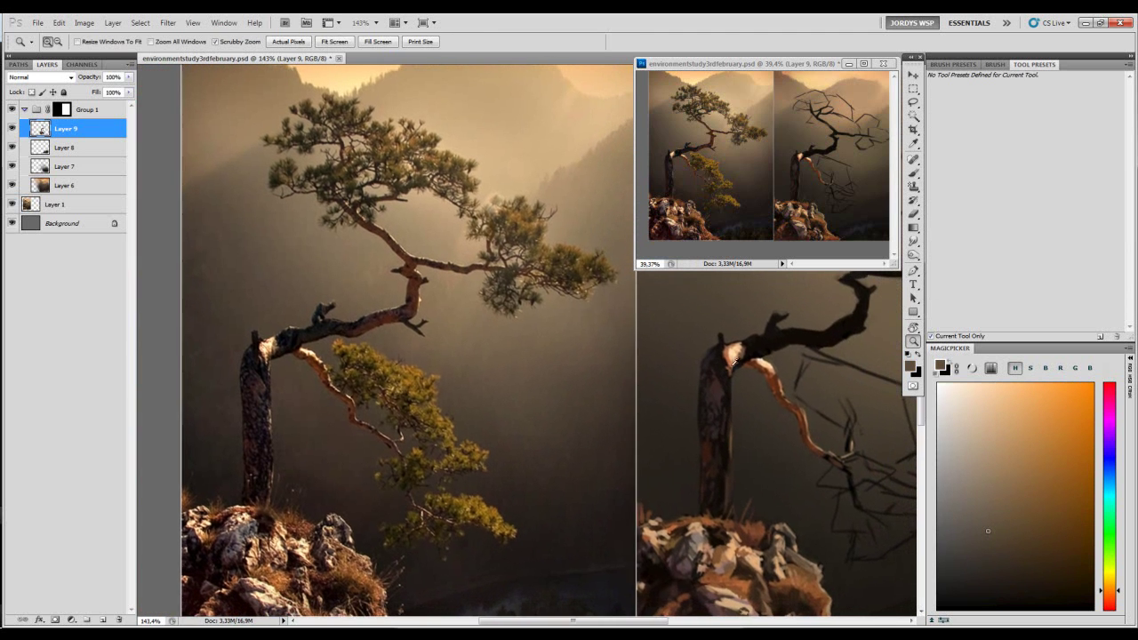
- Shade the upper curve of the hanging branch with sampled dark reddish-brown
key(b)
alt+click(751, 365)
alt+click(770, 360)
mouse_move(764, 366)
mouse_down()
mouse_move(746, 356)
mouse_move(750, 372)
mouse_up()
alt+click(756, 358)
alt+click(750, 369)
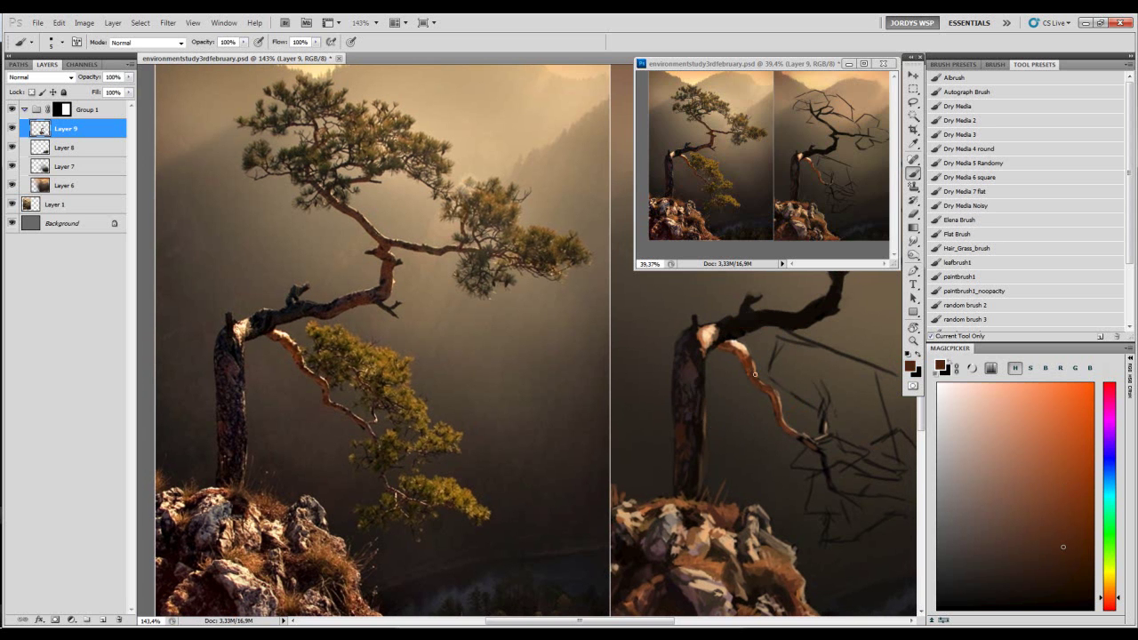
- Darken the hanging branch's middle with a deeper brown and trim its edges with sampled background colour
click(1062, 563)
alt+click(756, 384)
alt+click(770, 385)
alt+click(773, 392)
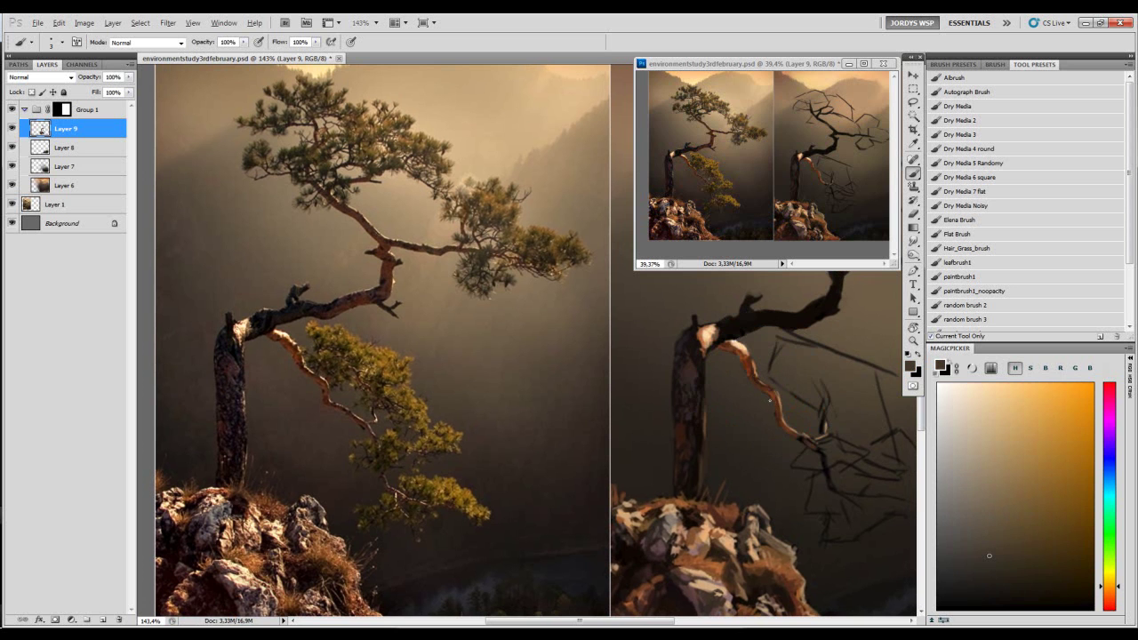
alt+click(779, 413)
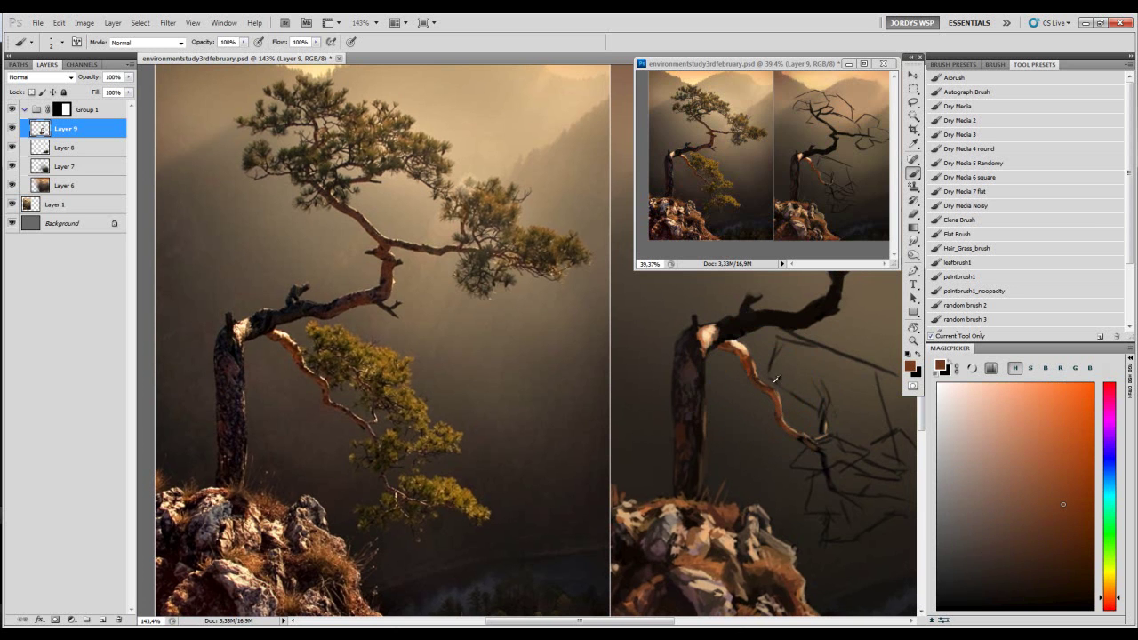
- Rework the middle of the hanging branch with sampled orange-brown and dark reddish-brown, enlarging the brush
drag(778, 393, 762, 381)
key(bracketright)
alt+click(758, 381)
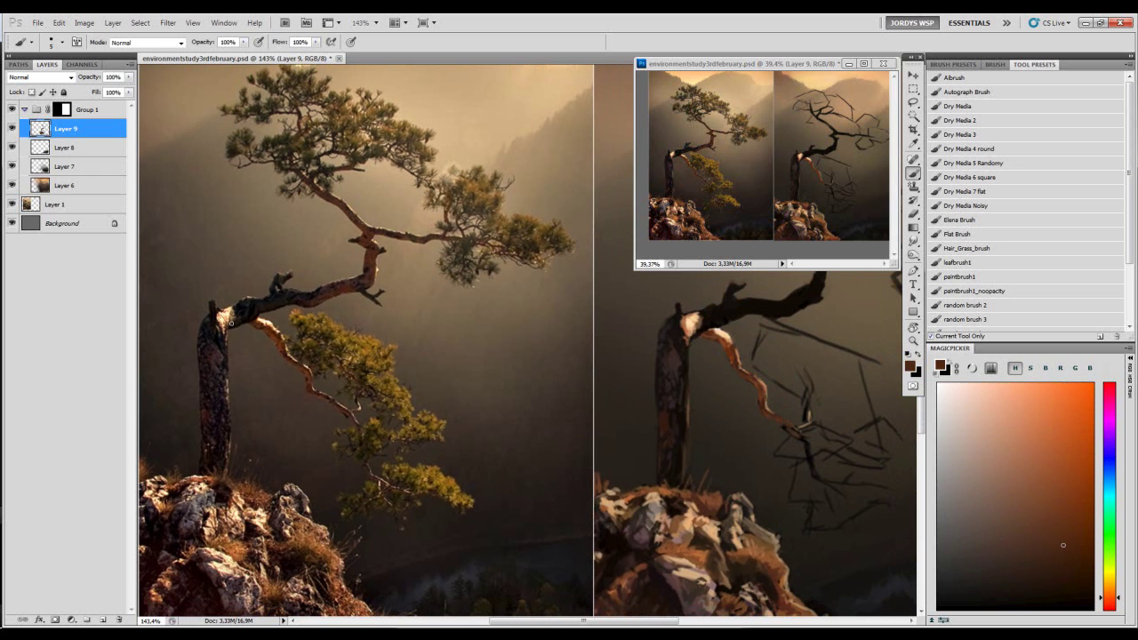
alt+click(745, 364)
alt+click(762, 398)
- Touch up the lower end of the hanging branch with colours sampled from around it
alt+click(763, 404)
alt+click(786, 424)
alt+click(781, 417)
mouse_move(781, 414)
mouse_down()
mouse_move(795, 427)
mouse_move(785, 399)
mouse_move(656, 313)
mouse_up()
- Resize the image to a width of 3000 pixels with proportions constrained
key(ctrl+space)
click(84, 22)
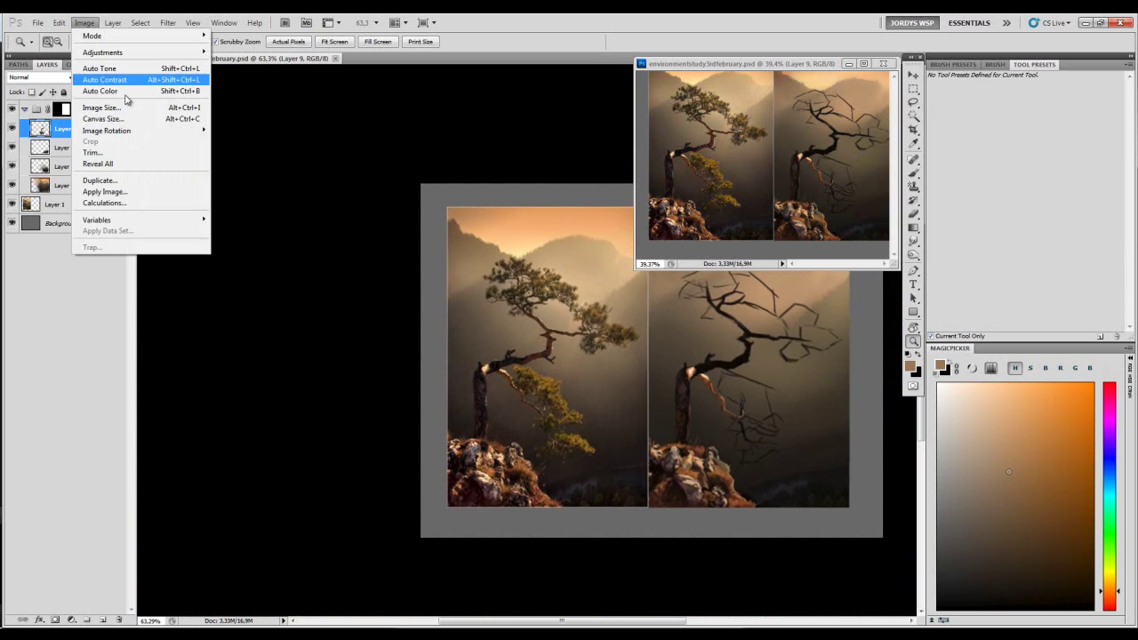
click(101, 107)
text(3000)
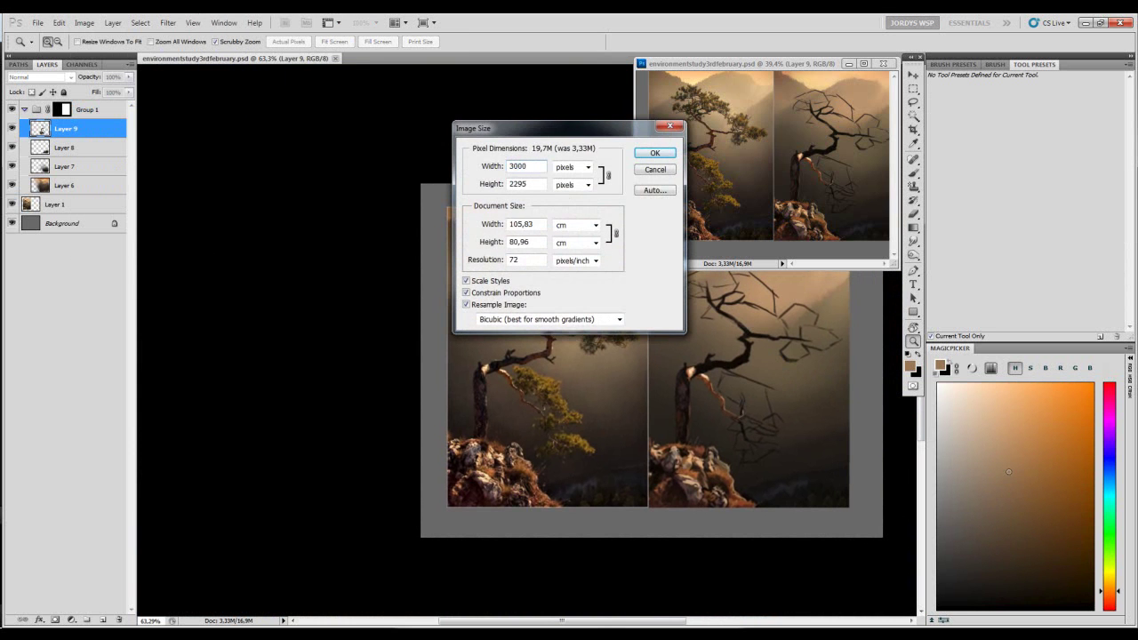
key(Return)
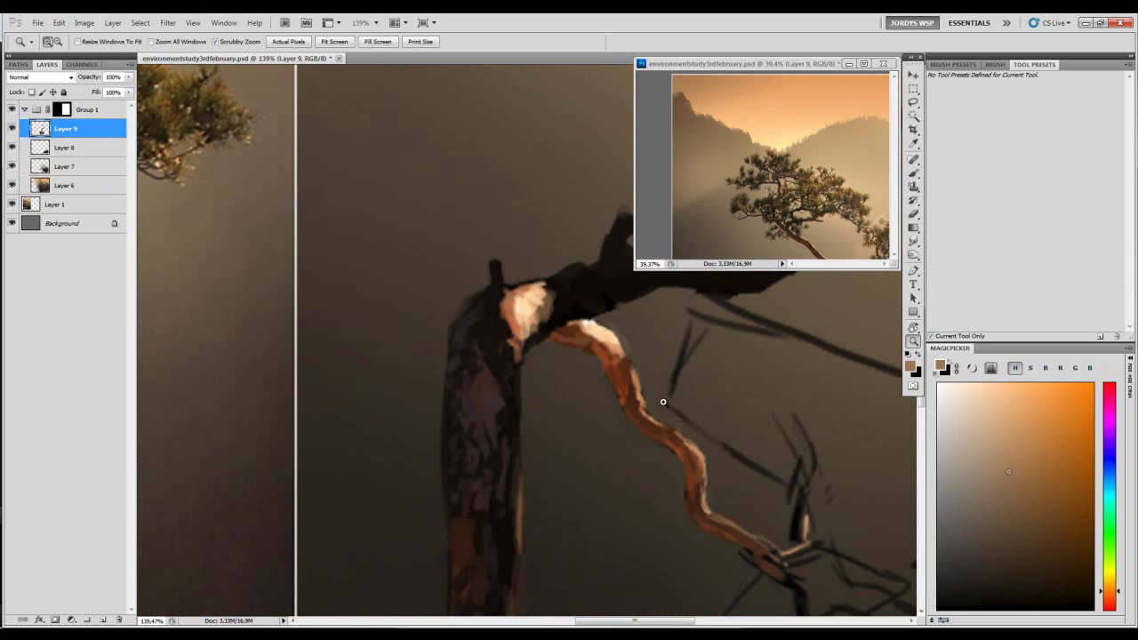
- Clean the outline of the hanging branch's sunlit upper curve with sampled background olive-brown
drag(664, 403, 683, 402)
key(b)
alt+click(634, 307)
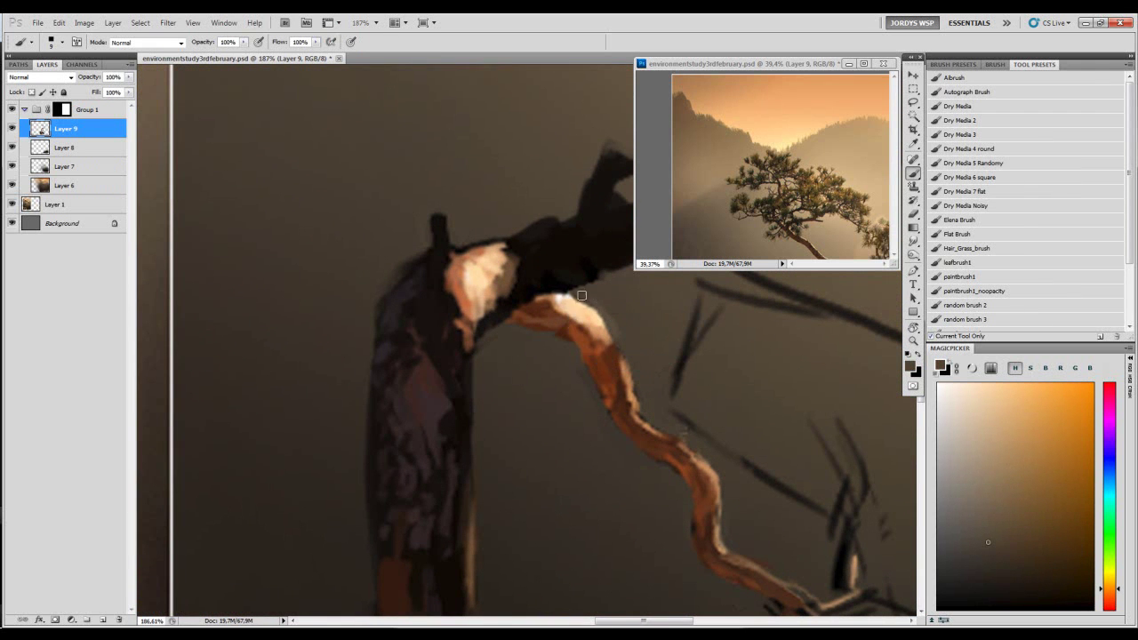
drag(611, 322, 605, 313)
- Touch up the hanging branch's tip with sampled dark brown and its surroundings with background colour
key(z)
drag(658, 326, 569, 356)
mouse_move(686, 346)
mouse_down()
mouse_move(665, 348)
mouse_move(715, 371)
mouse_up()
key(b)
key(z)
key(b)
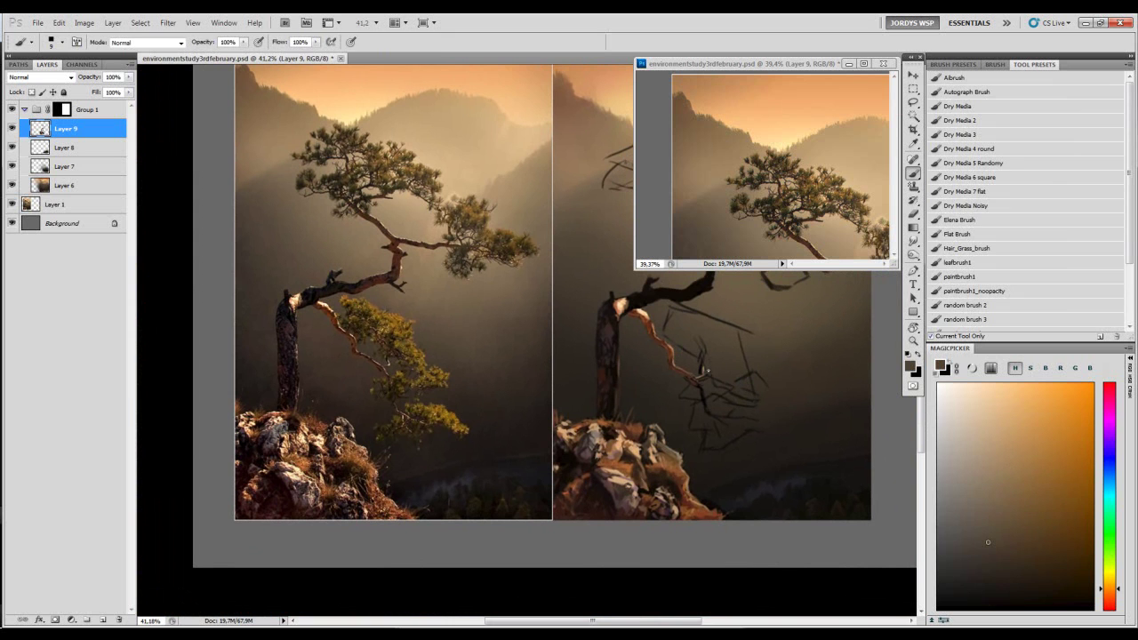
alt+click(676, 374)
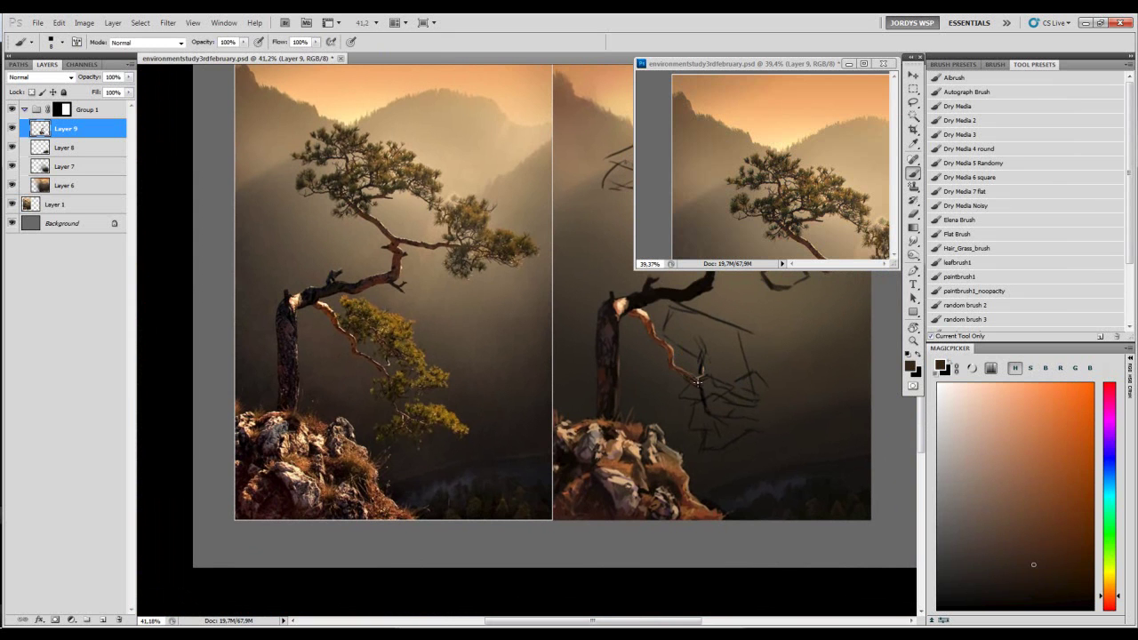
alt+click(680, 376)
alt+click(681, 338)
- Set the brush to size 10 with Transfer enabled, minimum opacity 73% and minimum flow 76%, and sample dark reddish-brown from the trunk
key(z)
mouse_move(673, 334)
mouse_down()
mouse_move(685, 366)
mouse_move(703, 330)
mouse_move(756, 361)
mouse_move(677, 349)
mouse_up()
key(b)
key(z)
key(b)
drag(797, 334, 749, 345)
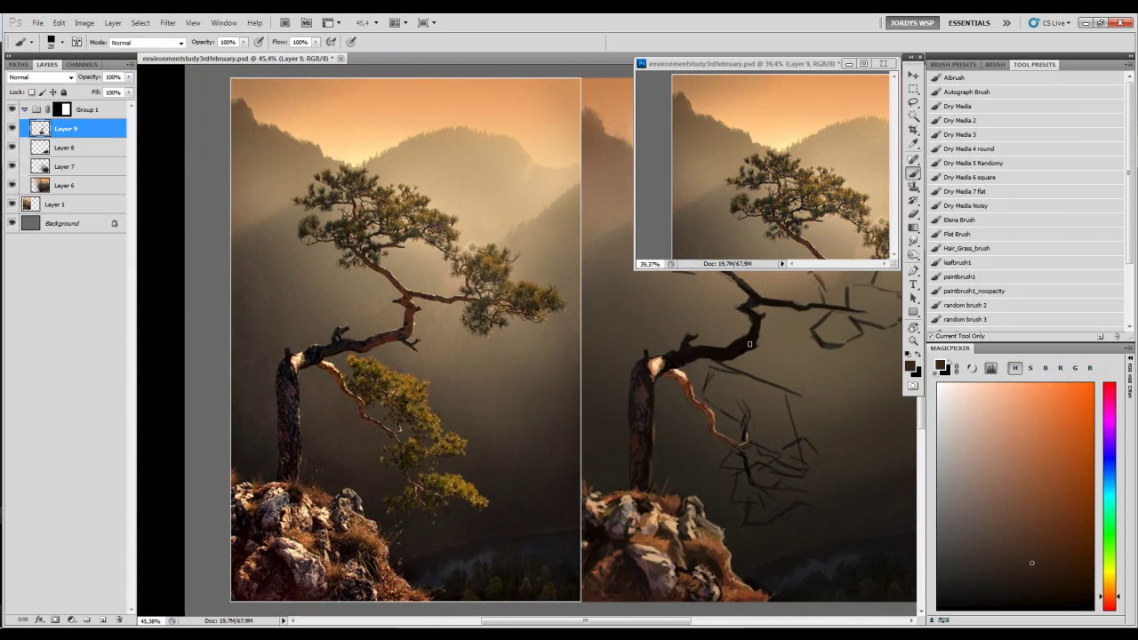
alt+click(640, 375)
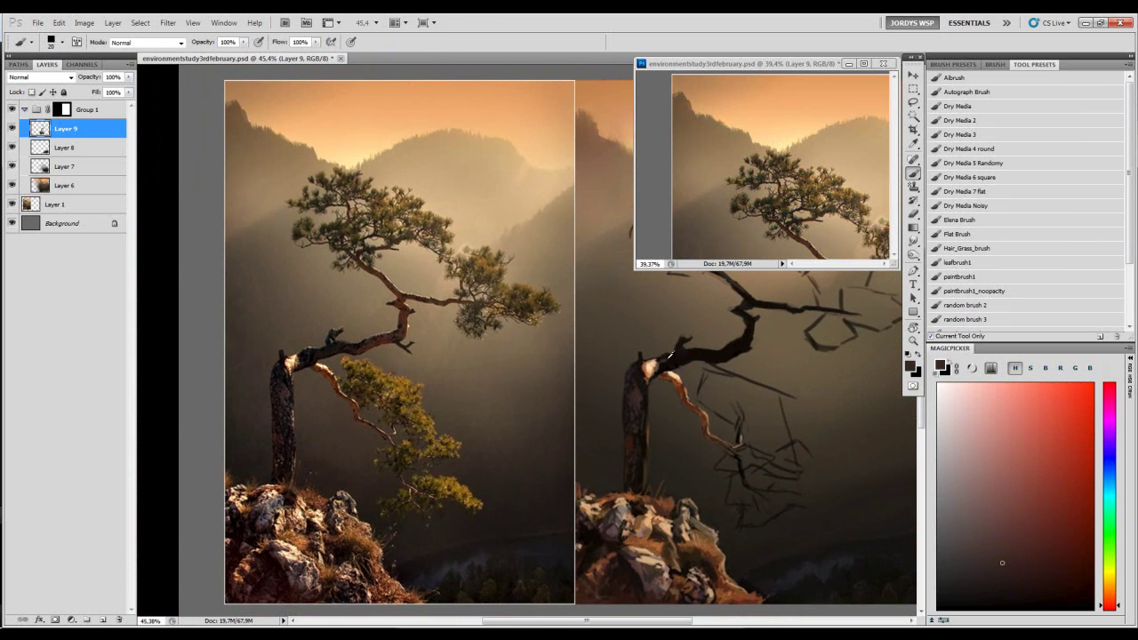
key(bracketleft)
key(bracketleft)
click(992, 65)
click(941, 168)
drag(1076, 110, 1079, 111)
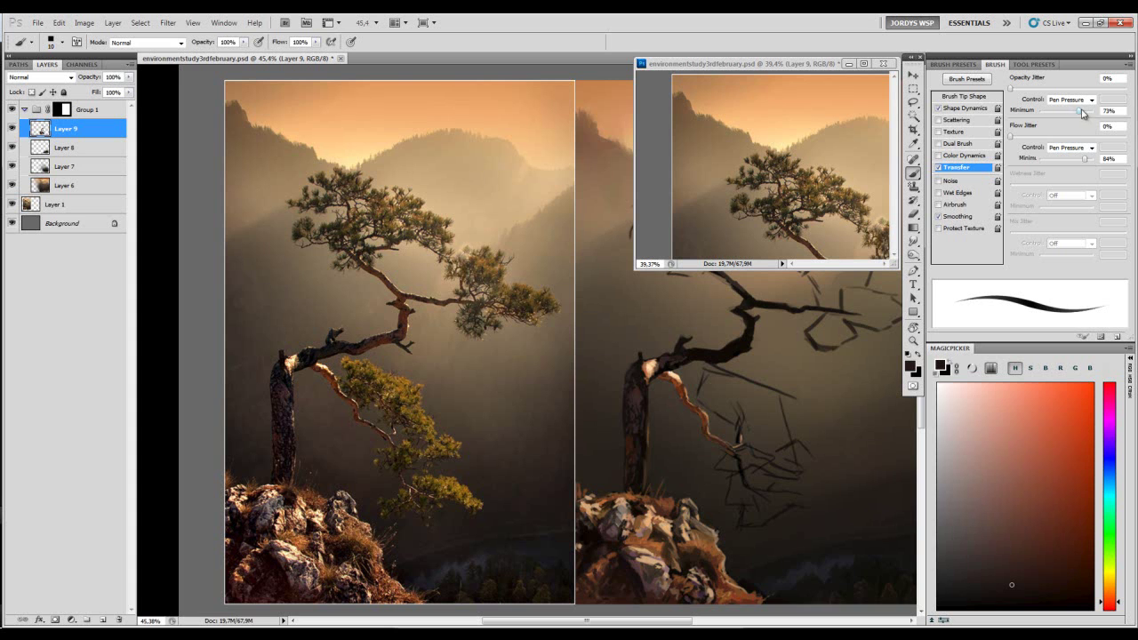
drag(1084, 158, 1080, 158)
- Paint near-black brown strokes on the main branch just beyond the sunlit bend, adjusting the brush size
alt+click(669, 360)
alt+click(670, 358)
click(967, 584)
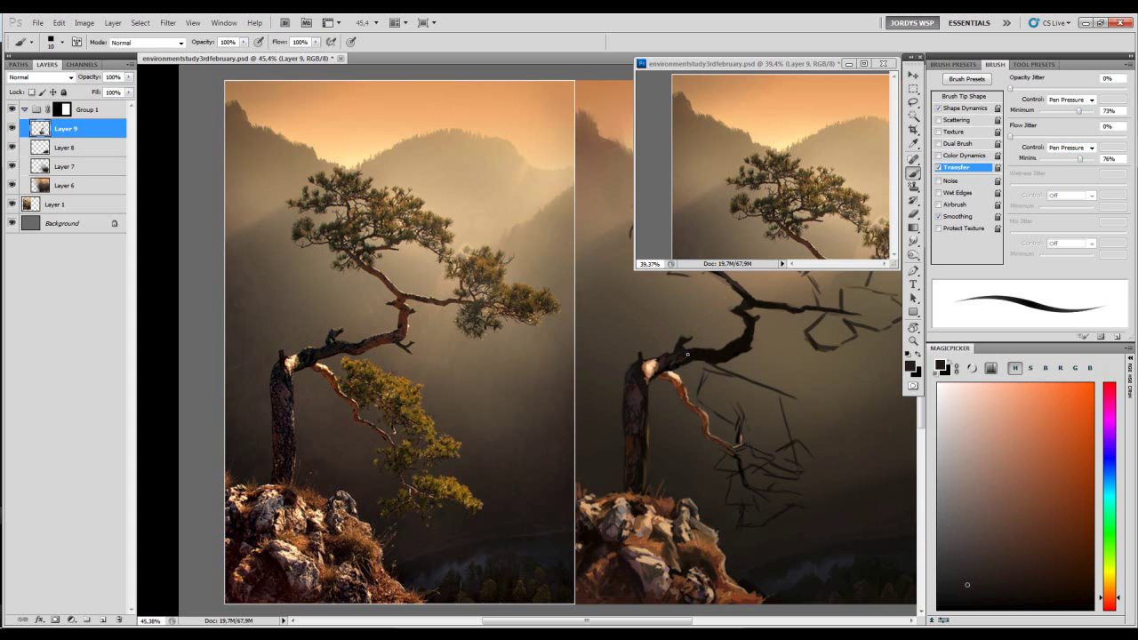
key(bracketright)
key(bracketleft)
key(ctrl+space)
mouse_move(676, 354)
mouse_down()
mouse_move(813, 350)
mouse_move(724, 353)
mouse_up()
alt+click(663, 355)
key(space)
key(ctrl+space)
- Reshape the small stub on top of the trunk using sampled background olive-brown and dark bark colours
alt+click(719, 358)
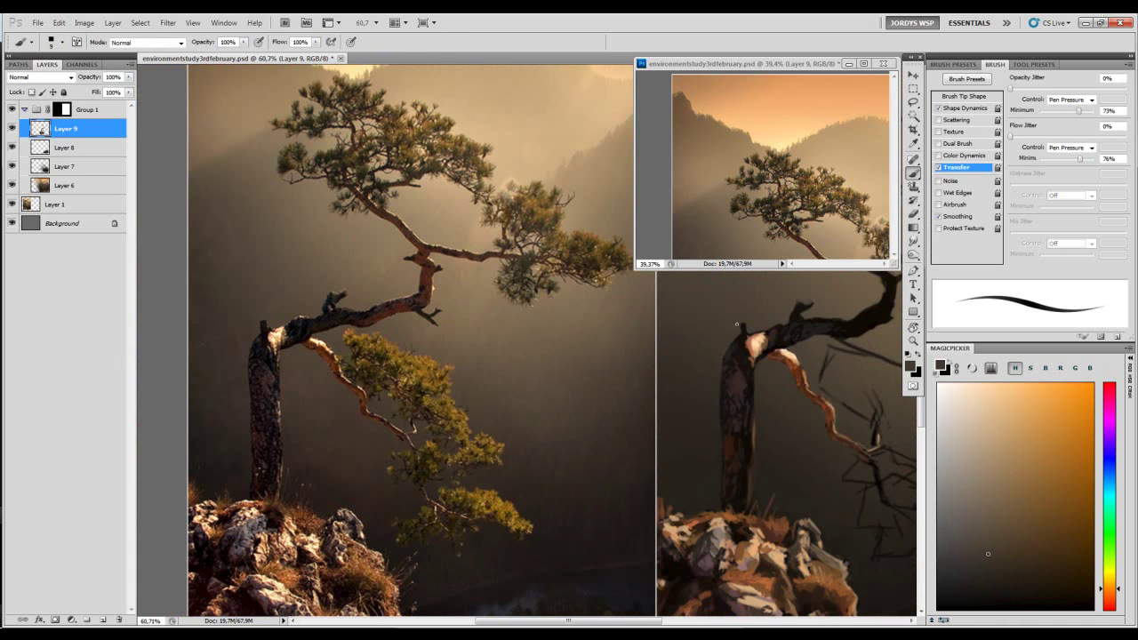
alt+click(739, 329)
alt+click(747, 327)
alt+click(742, 328)
alt+click(739, 362)
- Add bark texture to the upper trunk with sampled dark reddish-browns and a slightly larger brush
drag(741, 359, 739, 356)
key(])
alt+click(744, 354)
alt+click(743, 377)
alt+click(743, 380)
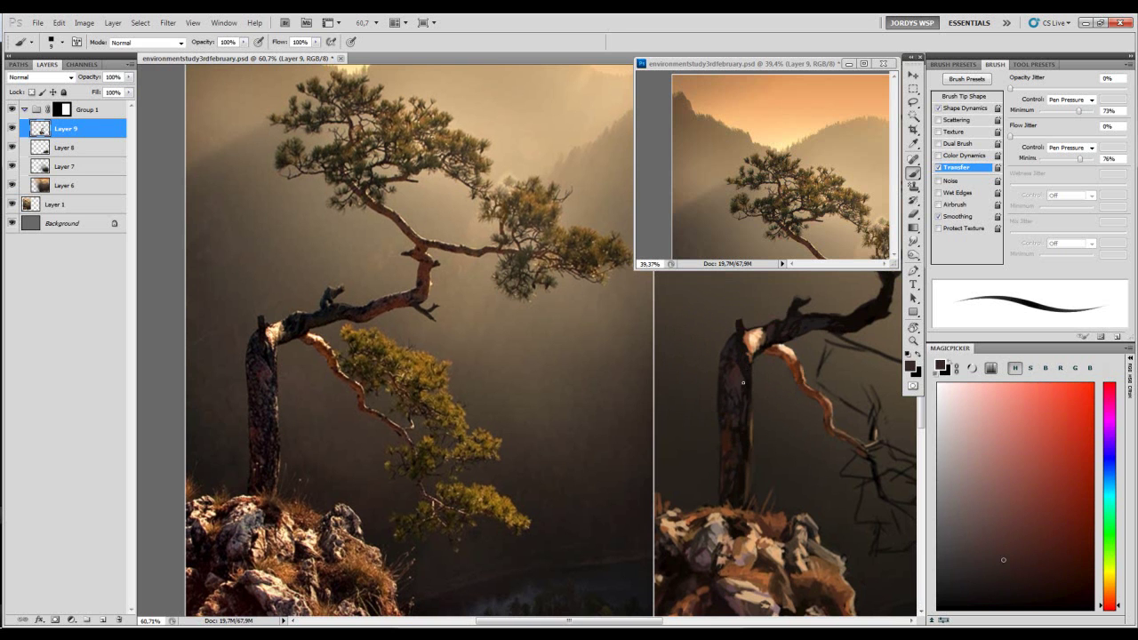
alt+click(730, 380)
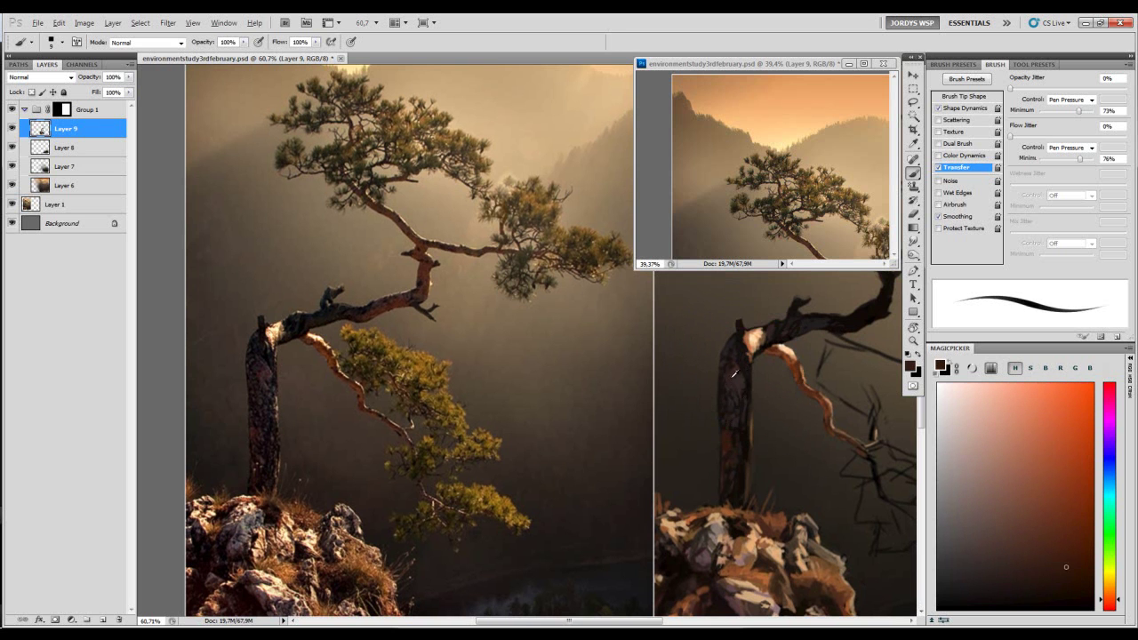
alt+click(738, 376)
- Refine the edge between the sunlit bend and the main branch with sampled warm brown and near-black
alt+click(755, 345)
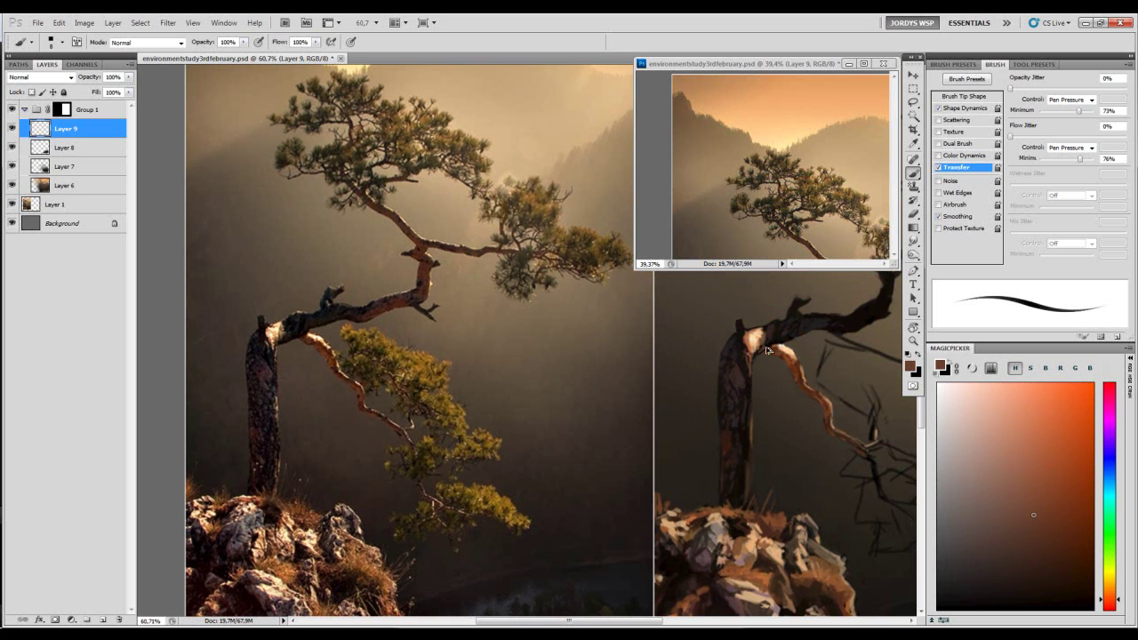
alt+click(765, 343)
alt+click(772, 326)
alt+click(791, 323)
alt+click(787, 334)
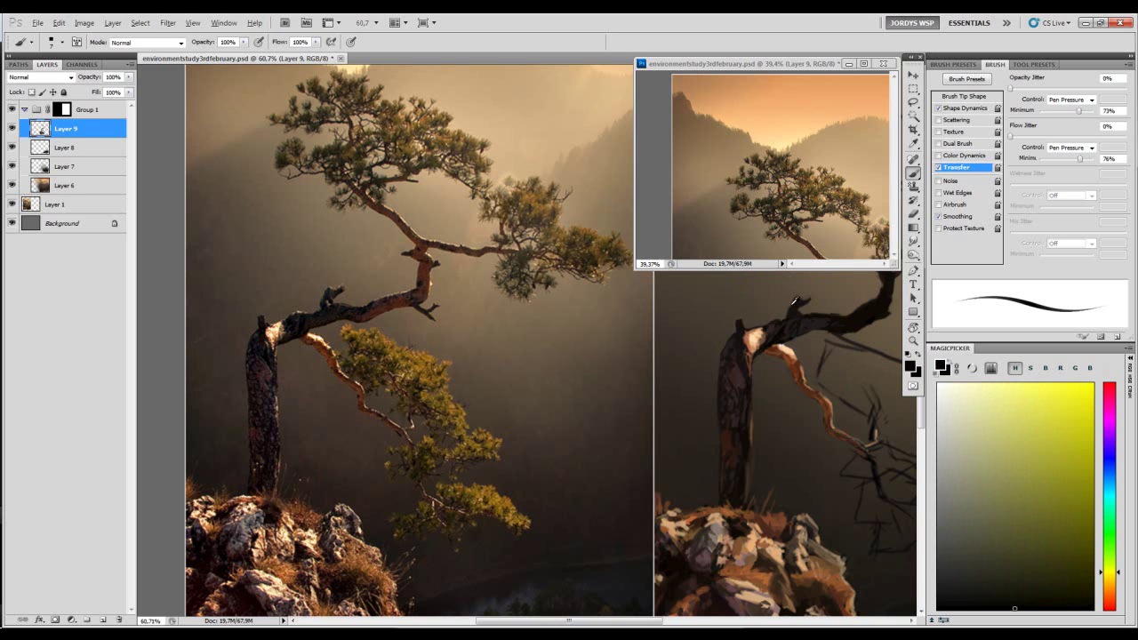
- Reshape the broken stub on the main branch with background colour and near-black, adding greyish-brown with a smaller brush
alt+click(788, 310)
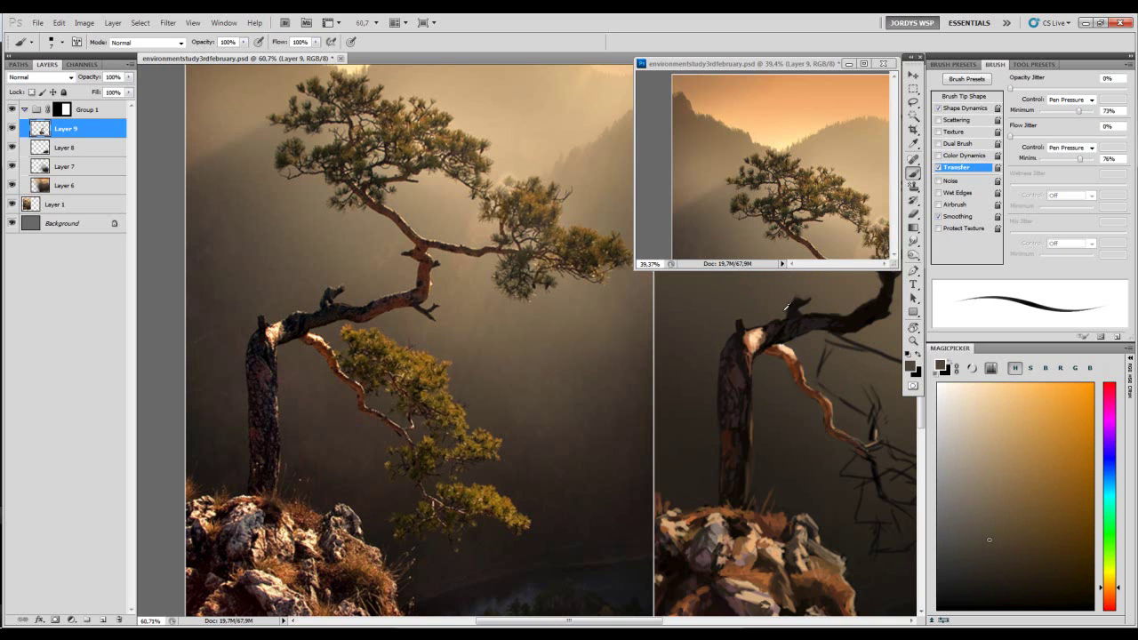
alt+click(791, 311)
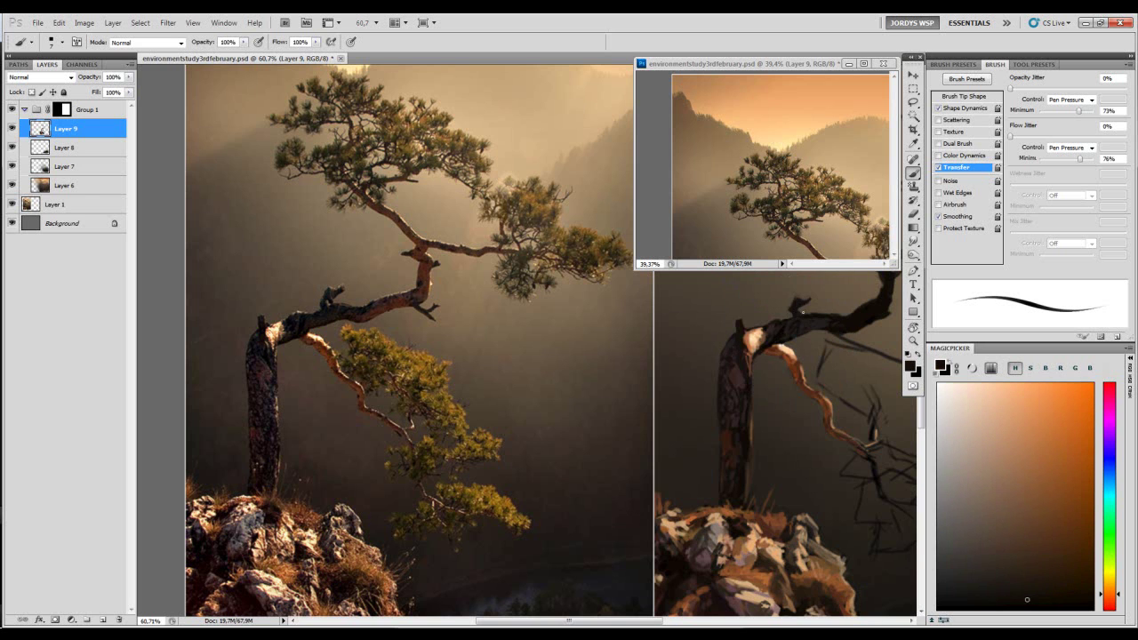
alt+click(793, 295)
alt+click(797, 305)
click(981, 528)
alt+click(807, 298)
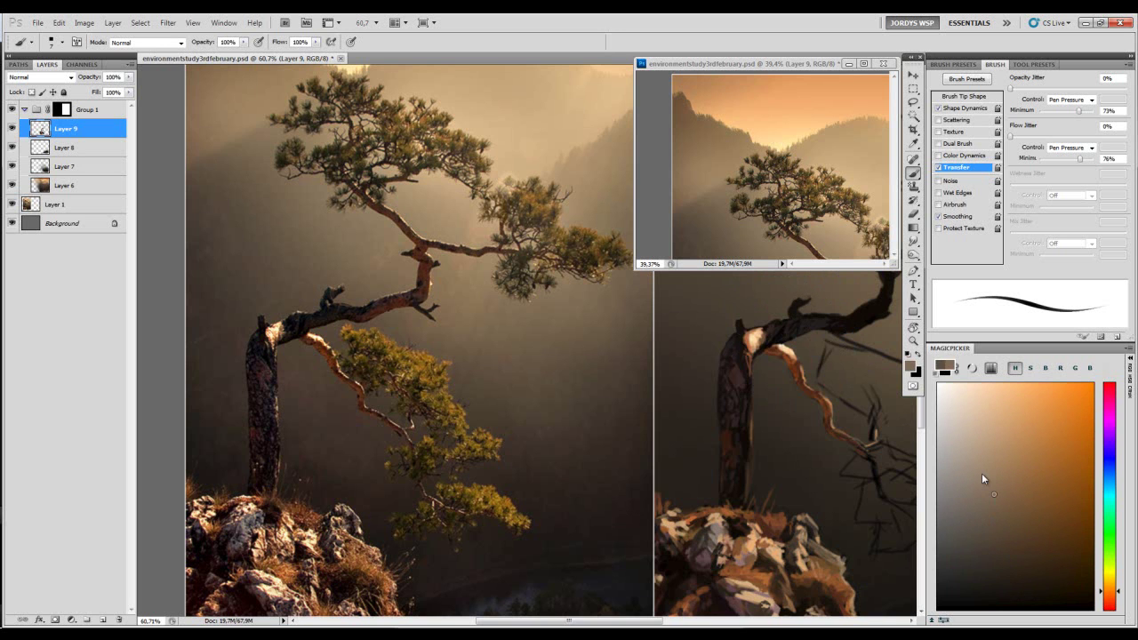
key(bracketleft)
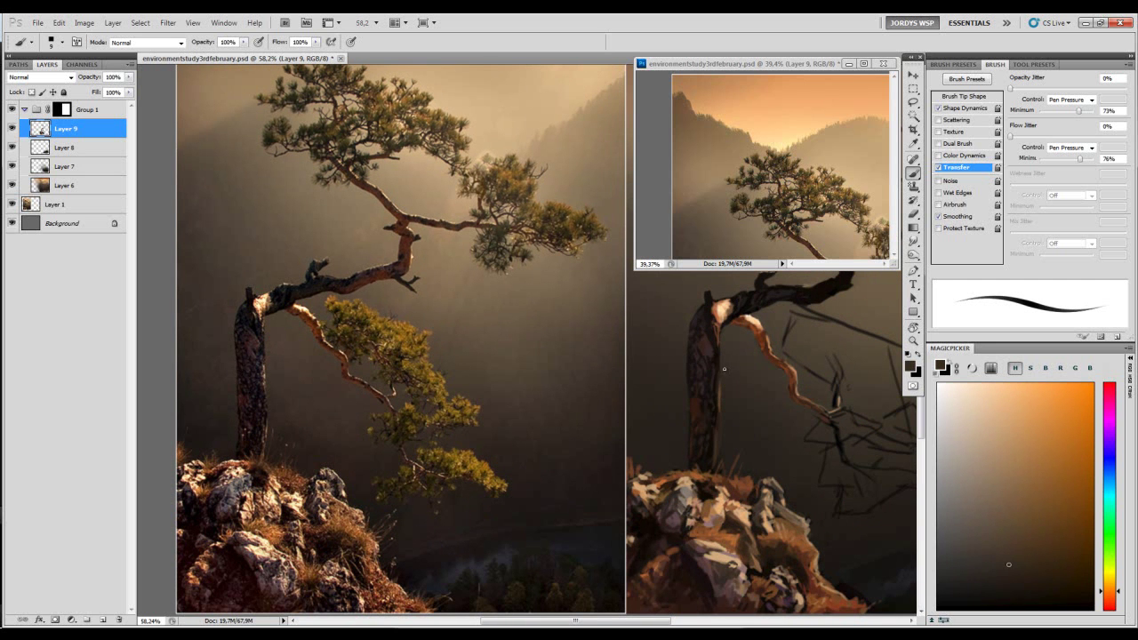
- Refine the trunk's lit edge with background colour and sampled light orange, working down to its base
alt+click(726, 372)
alt+click(719, 325)
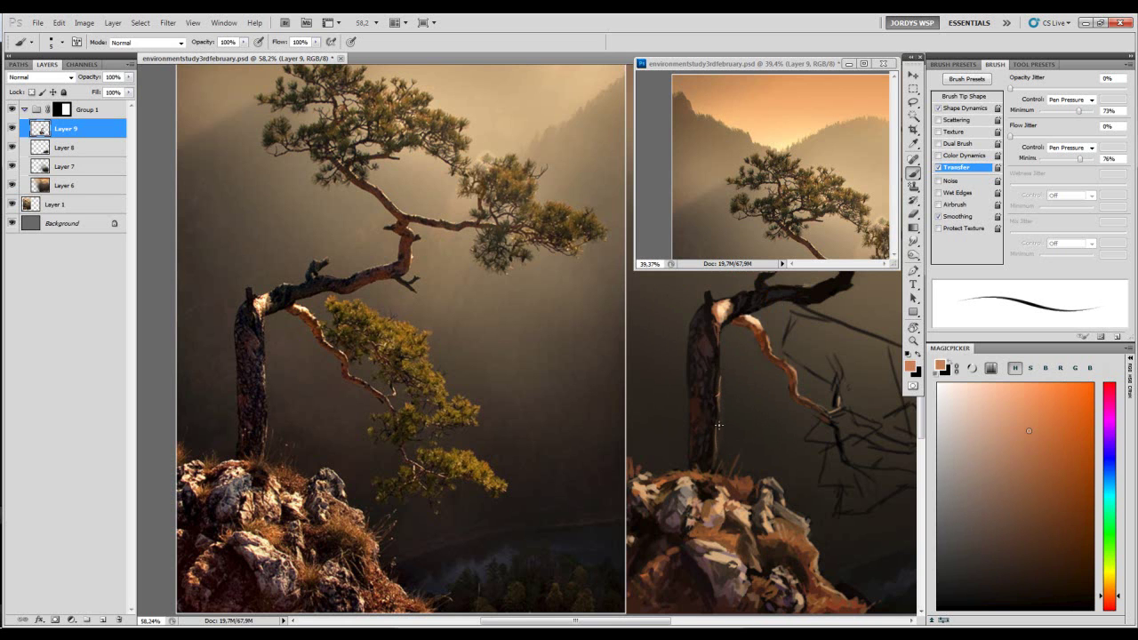
alt+click(716, 435)
alt+click(699, 471)
drag(697, 446, 699, 462)
- Build up bark texture on the middle of the trunk with sampled dark reddish-brown and near-black brown
alt+click(703, 403)
alt+click(698, 415)
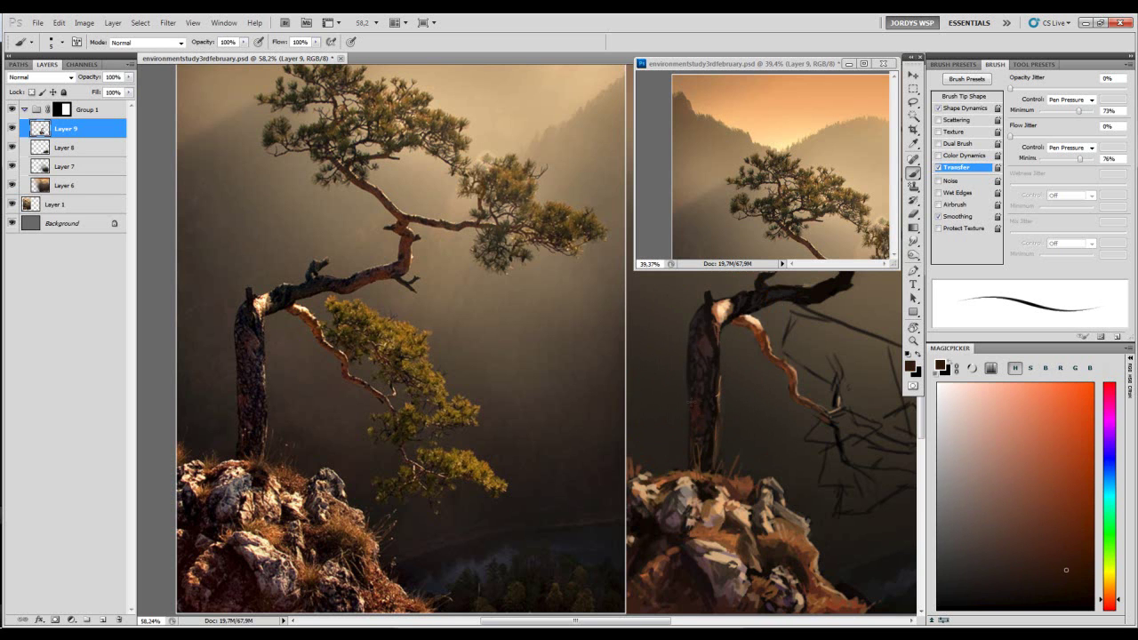
alt+click(697, 405)
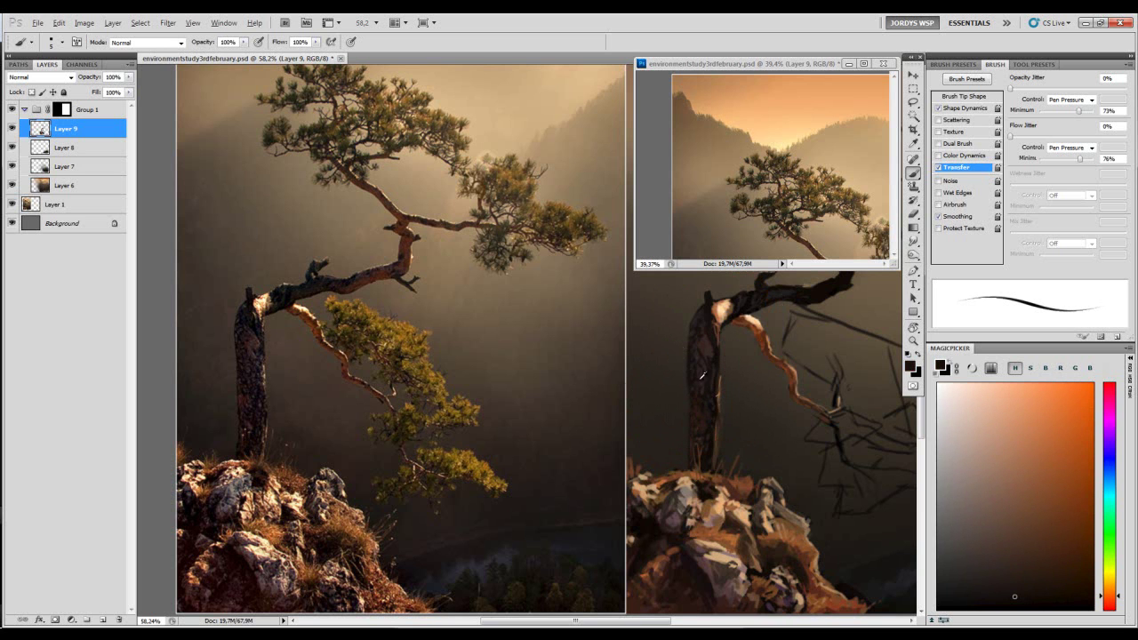
alt+click(697, 411)
alt+click(686, 372)
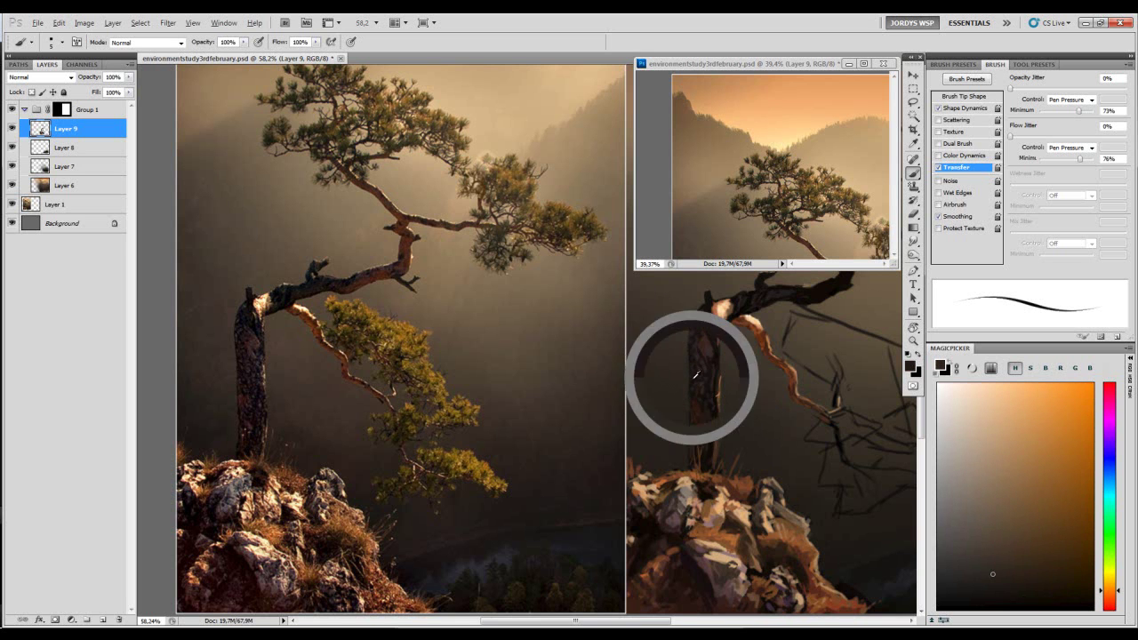
alt+click(693, 379)
click(1042, 585)
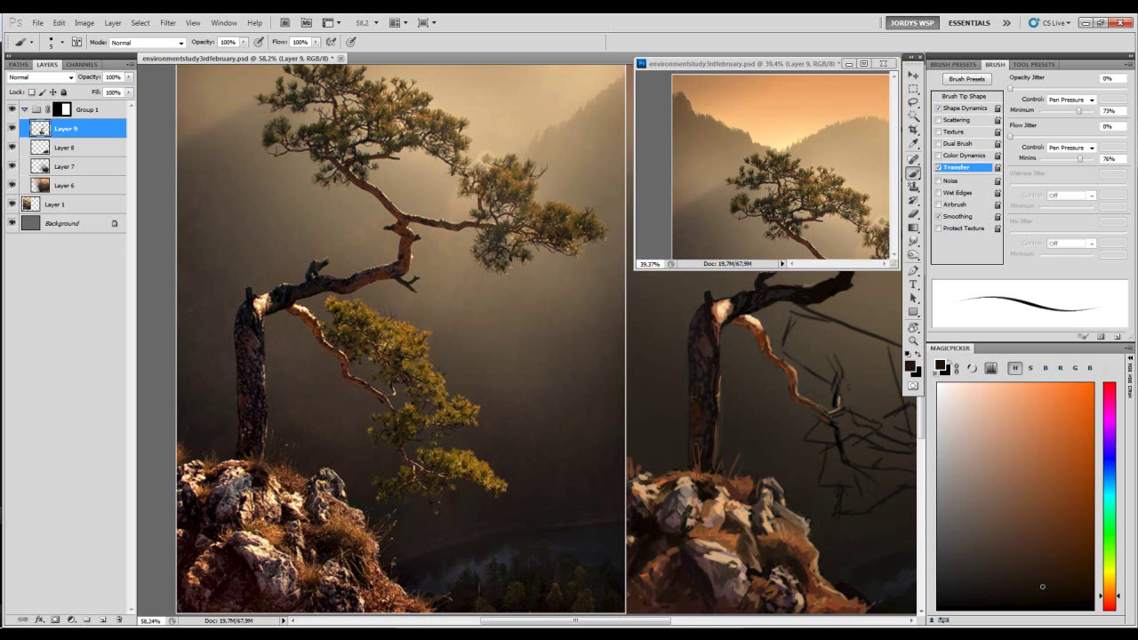
- Add bark texture to the upper trunk with sampled near-black brown and dark greyish-brown
alt+click(702, 363)
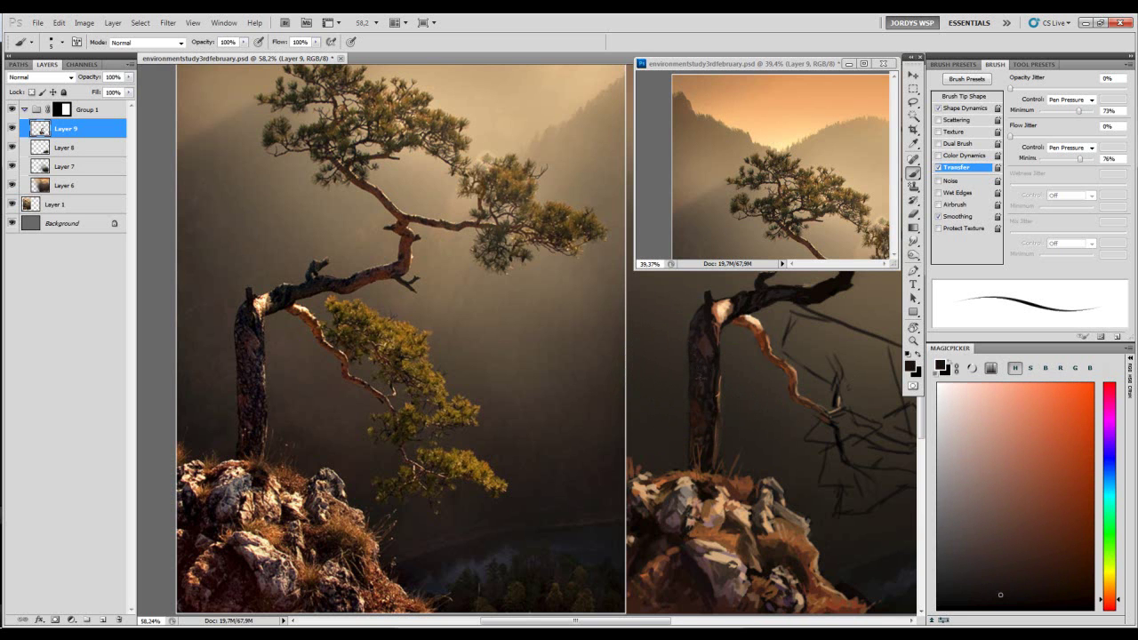
alt+click(709, 350)
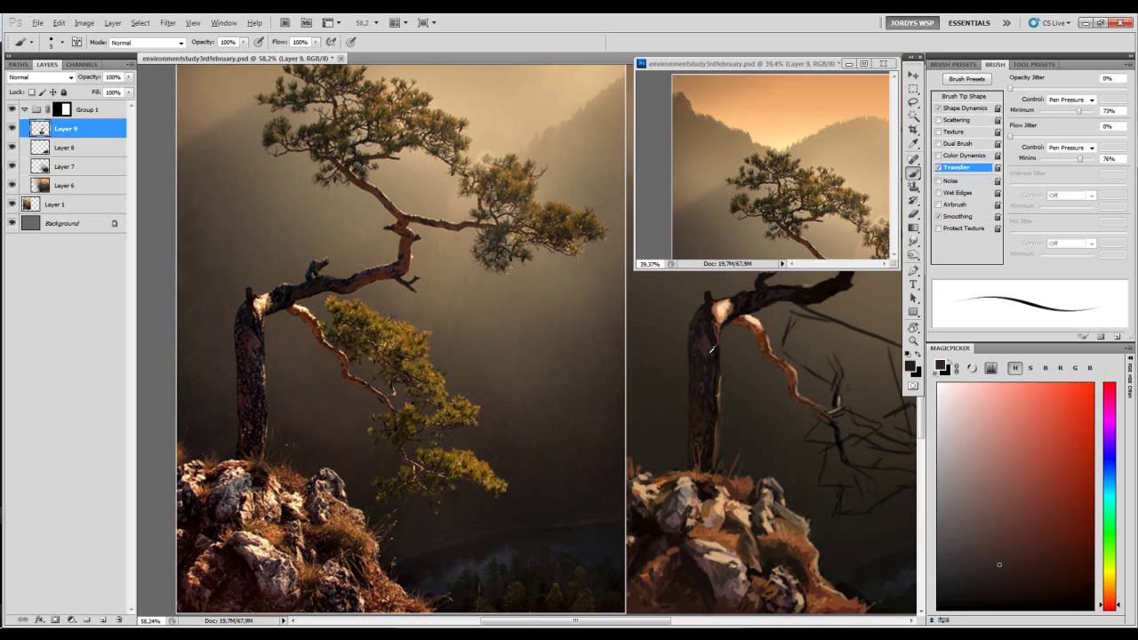
alt+click(702, 340)
drag(756, 339, 720, 356)
- Shade the broken stub on the main branch with dark grey-teal and sampled near-black green at a closer zoom
key(z)
key(ctrl+s)
drag(687, 396, 741, 381)
mouse_move(782, 431)
mouse_down()
mouse_move(728, 374)
mouse_move(538, 364)
mouse_move(596, 378)
mouse_move(893, 375)
mouse_move(860, 369)
mouse_up()
key(b)
alt+click(737, 333)
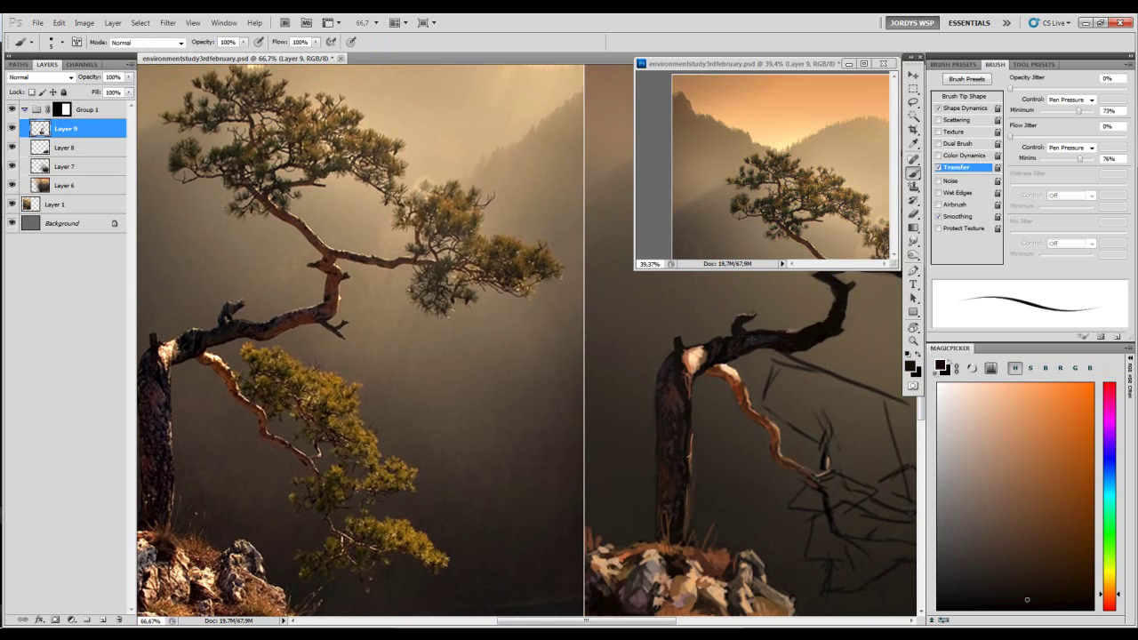
click(1109, 498)
click(966, 561)
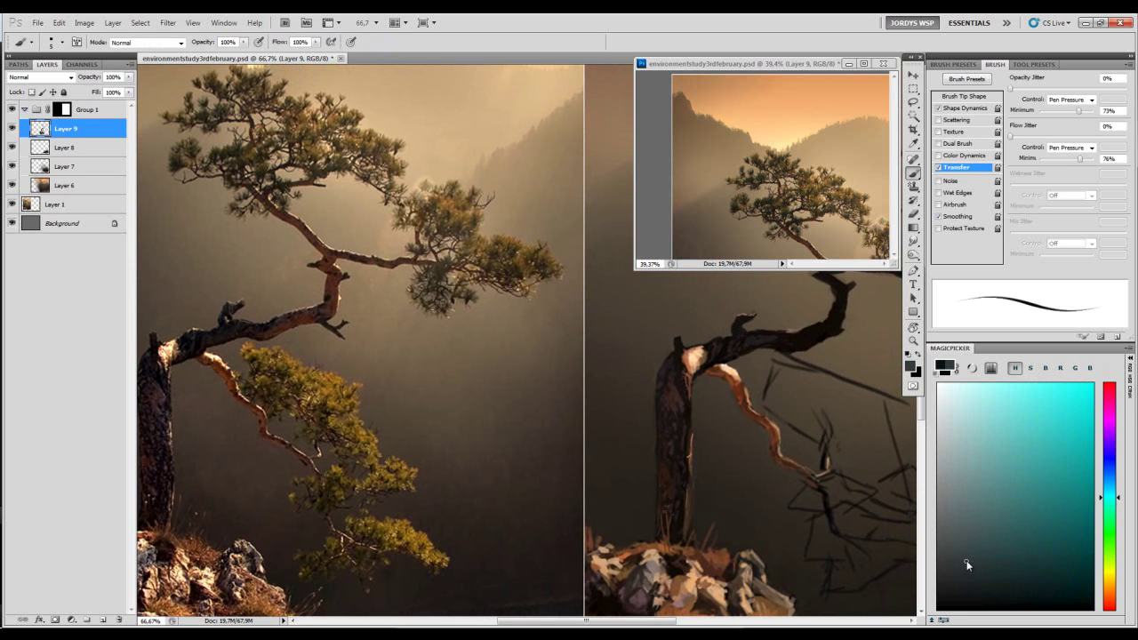
alt+click(739, 325)
alt+click(737, 325)
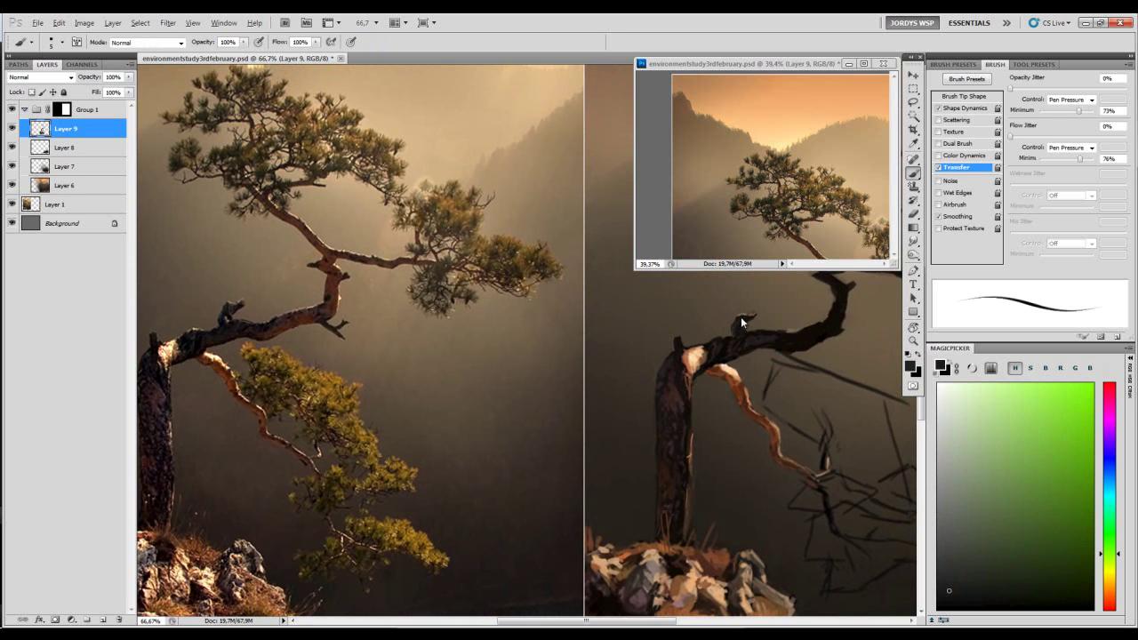
- Refine the main branch around the stub's base with sampled near-black green, trimming its edge with background colour using a slightly larger brush
alt+click(725, 349)
key(bracketright)
key(bracketright)
key(bracketright)
key(bracketleft)
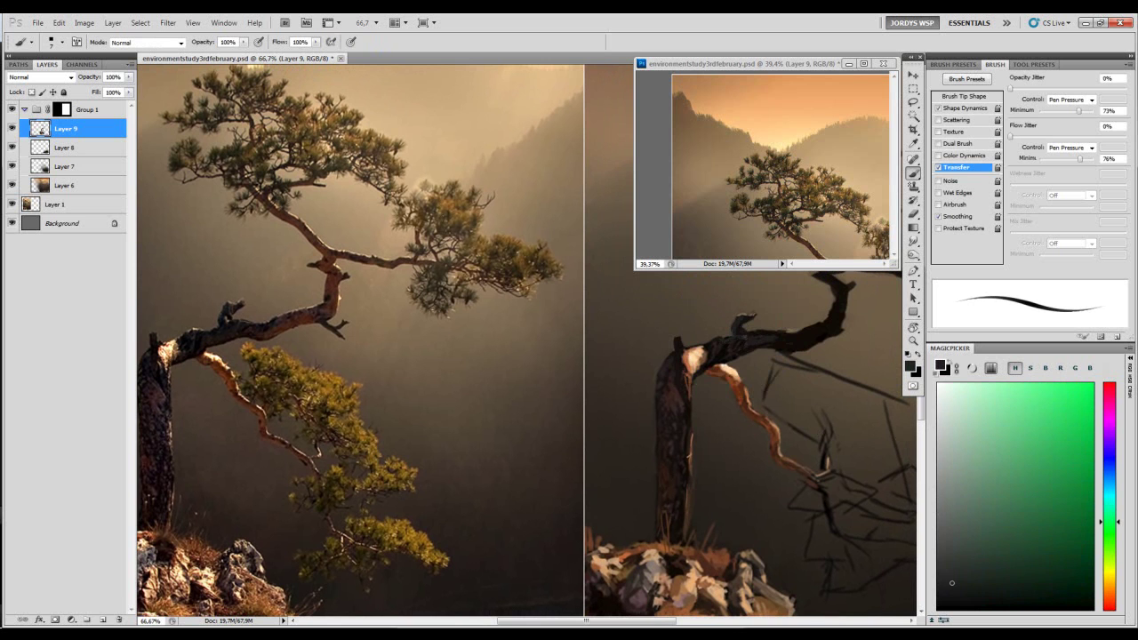
alt+click(744, 335)
alt+click(743, 334)
alt+click(732, 337)
key(bracketright)
key(bracketleft)
- Refine the main branch's underside beside the sunlit bend with sampled near-black brown and dark reddish-brown
alt+click(754, 351)
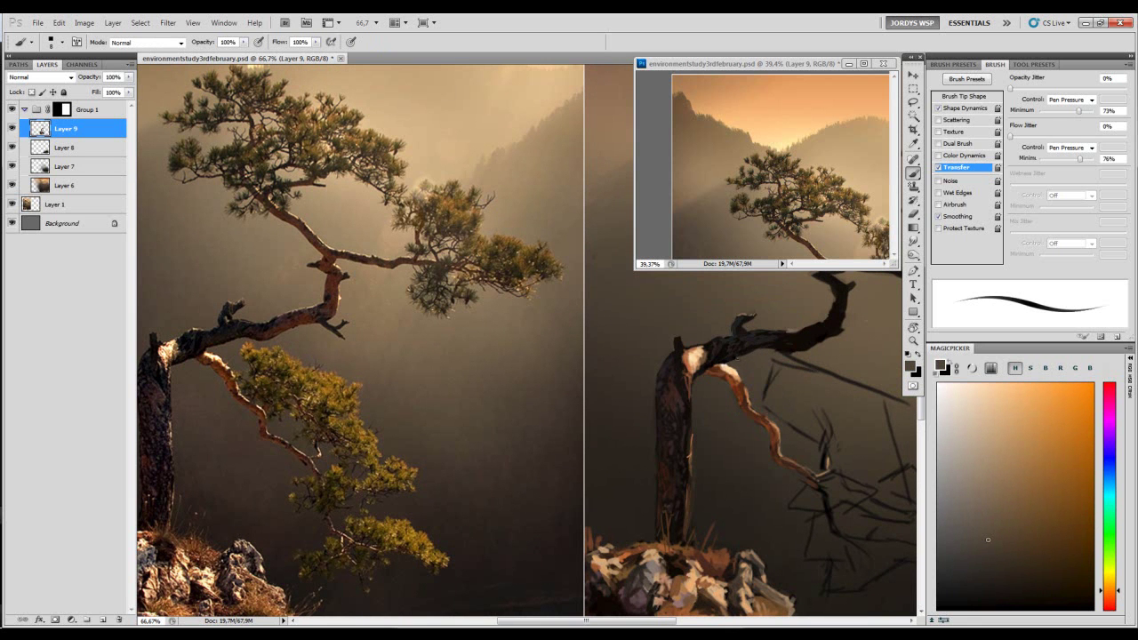
alt+click(722, 359)
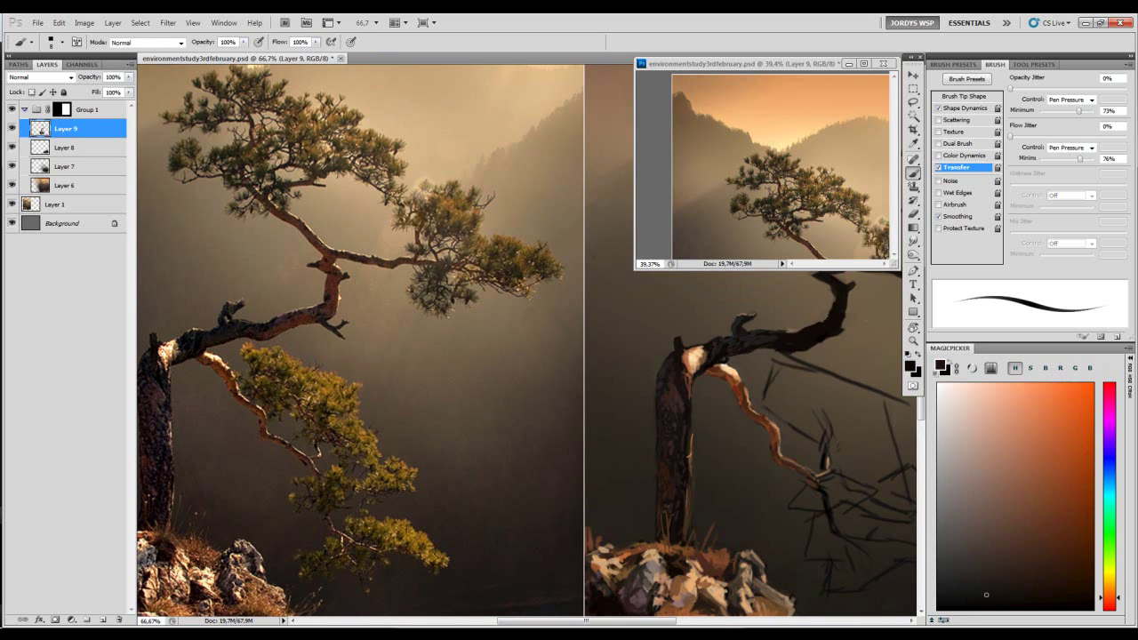
alt+click(706, 366)
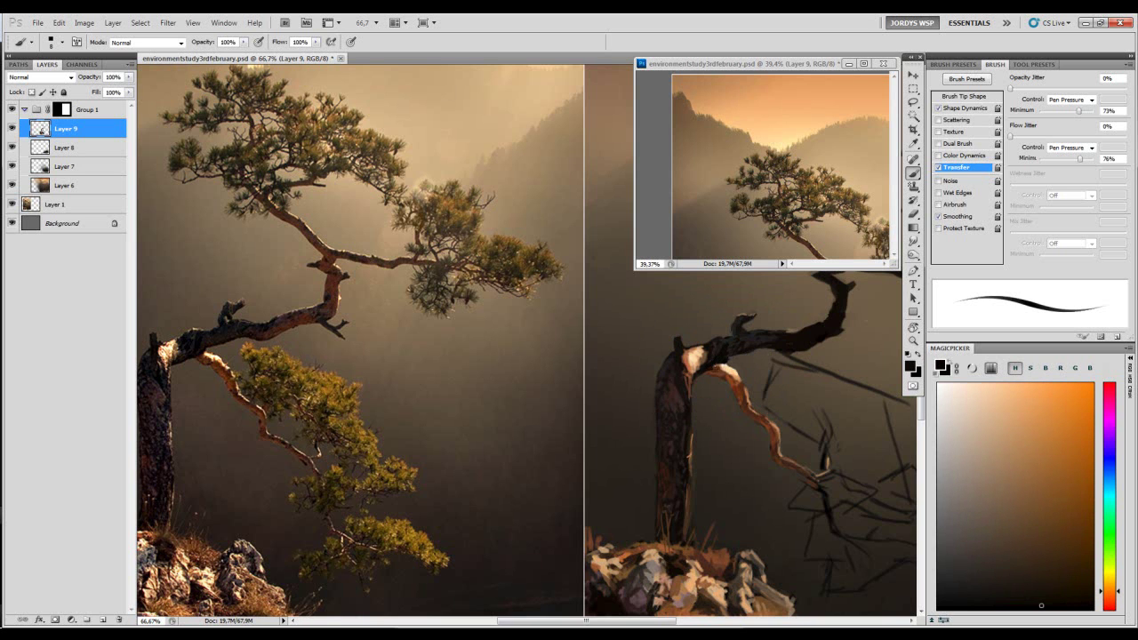
alt+click(722, 365)
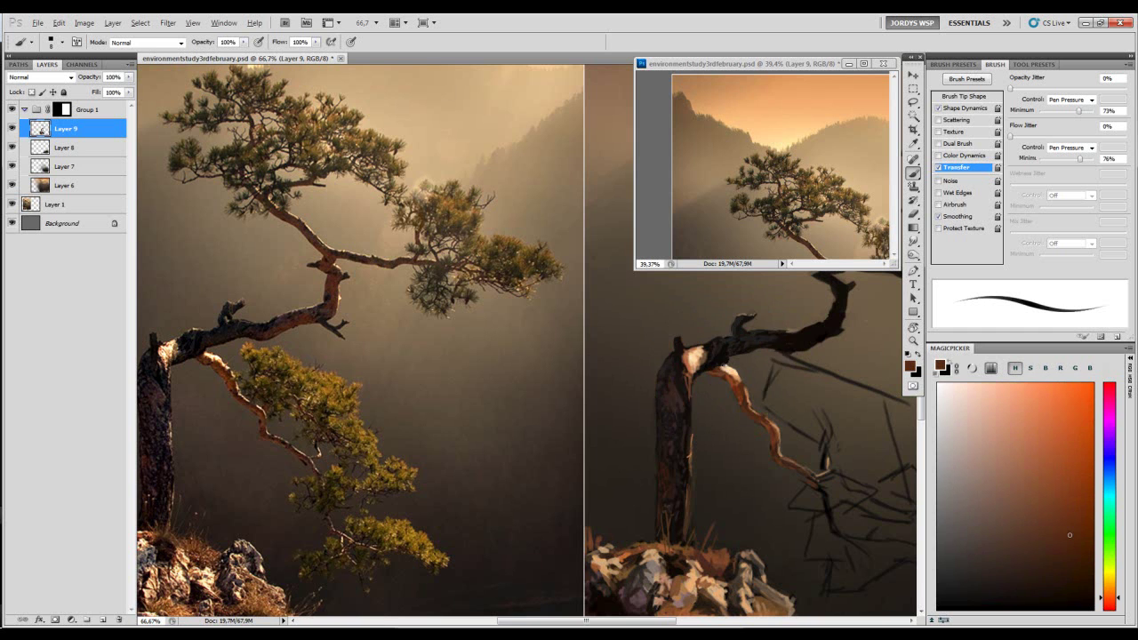
alt+click(772, 336)
drag(788, 357, 747, 377)
alt+click(779, 343)
key(])
alt+click(745, 349)
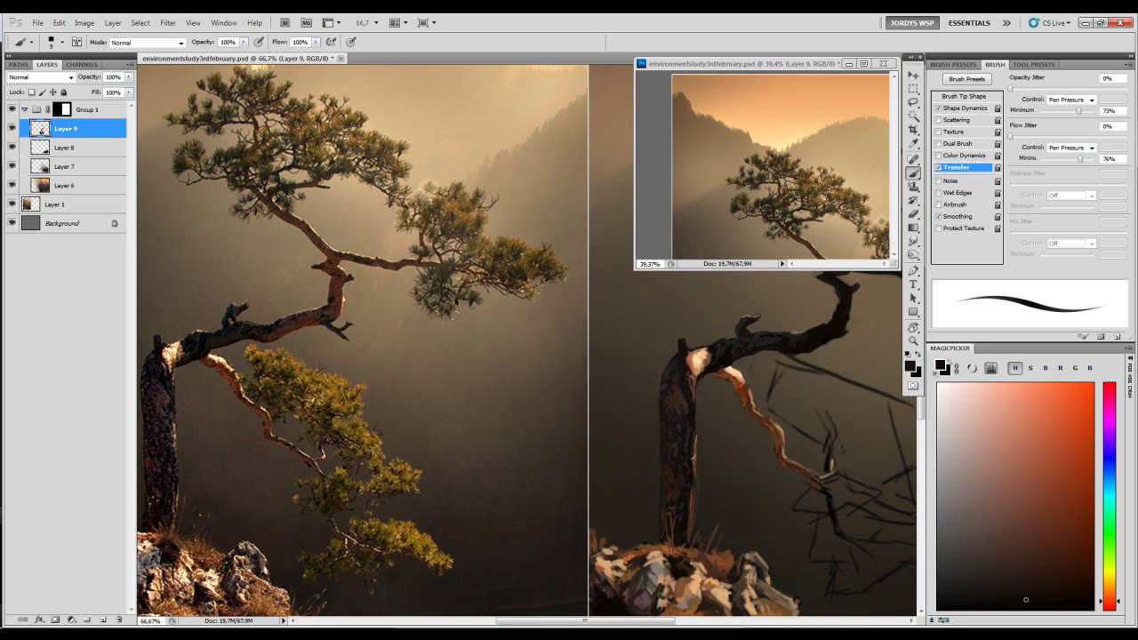
- Try strokes on the trunk with sampled bark colours and undo them
alt+click(672, 467)
drag(702, 368, 729, 366)
mouse_move(652, 308)
mouse_down()
mouse_move(693, 317)
mouse_move(665, 319)
mouse_up()
key(ctrl+z)
alt+click(682, 400)
key(ctrl+z)
alt+click(675, 442)
drag(643, 362, 650, 350)
- Vary the middle of the main branch with sampled dark greyish-brown and near-black green, reducing the brush to 35 px
alt+click(736, 334)
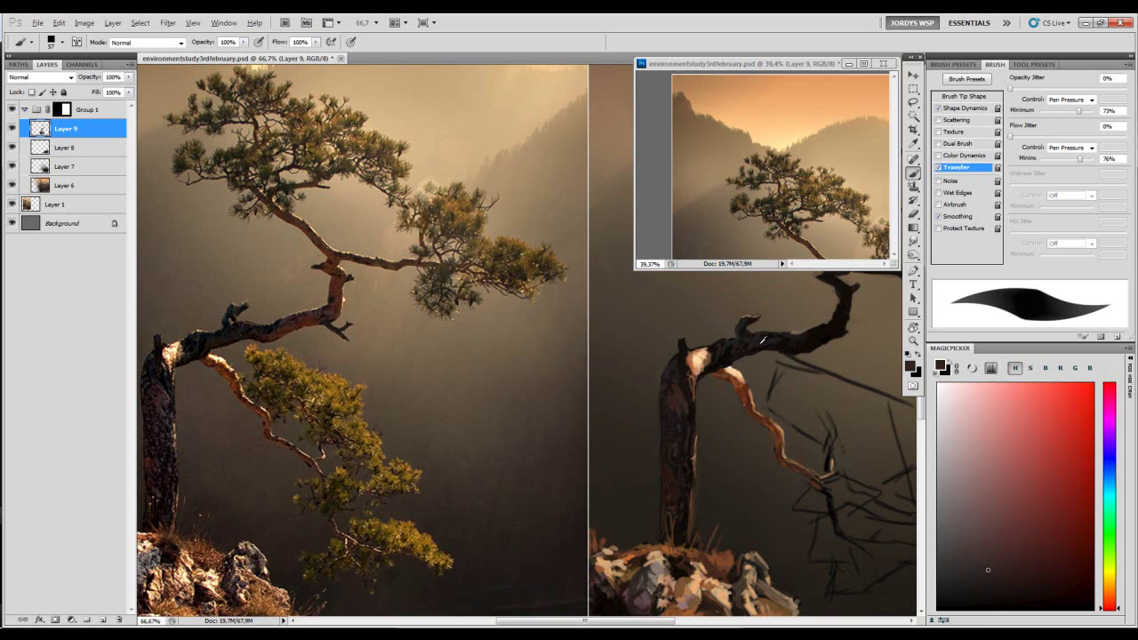
alt+click(735, 339)
alt+click(760, 337)
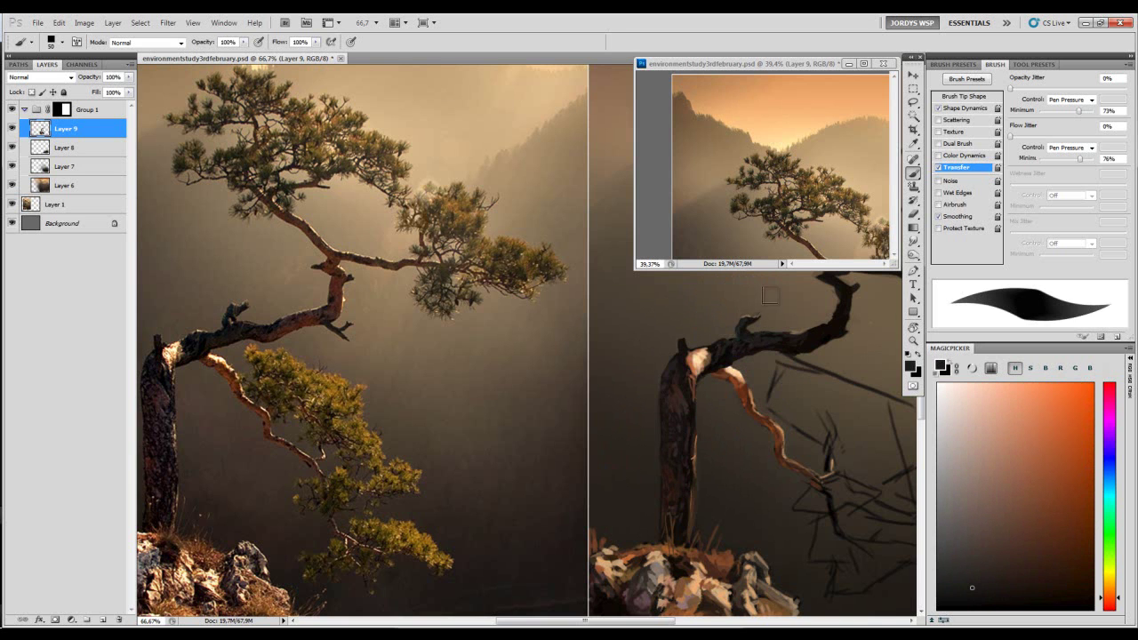
key(bracketleft)
key(bracketleft)
key(bracketleft)
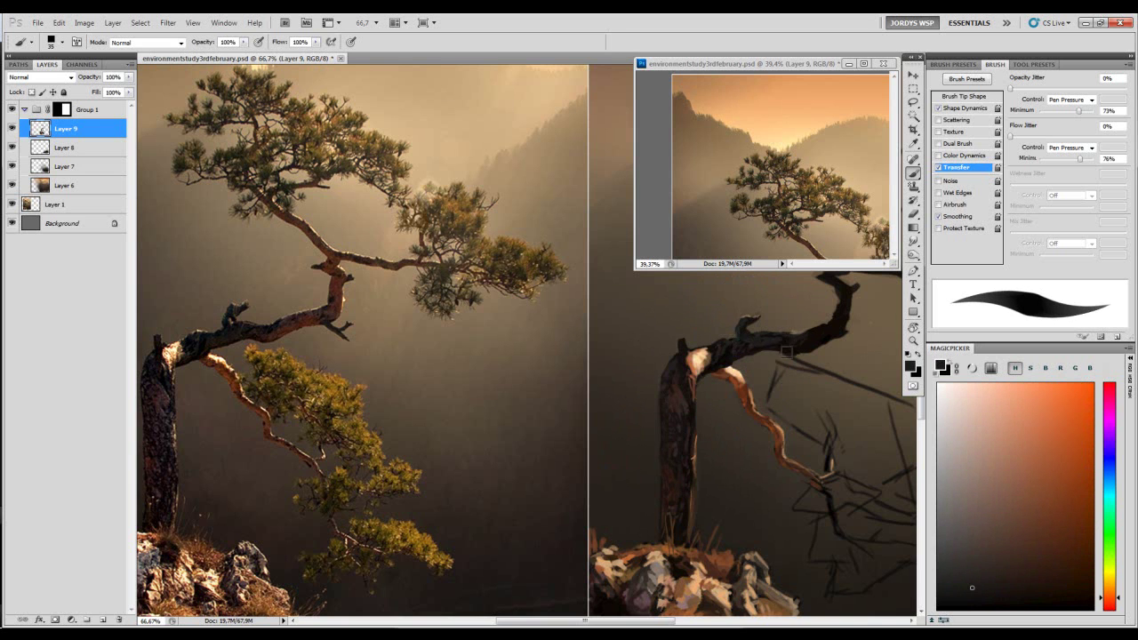
alt+click(762, 324)
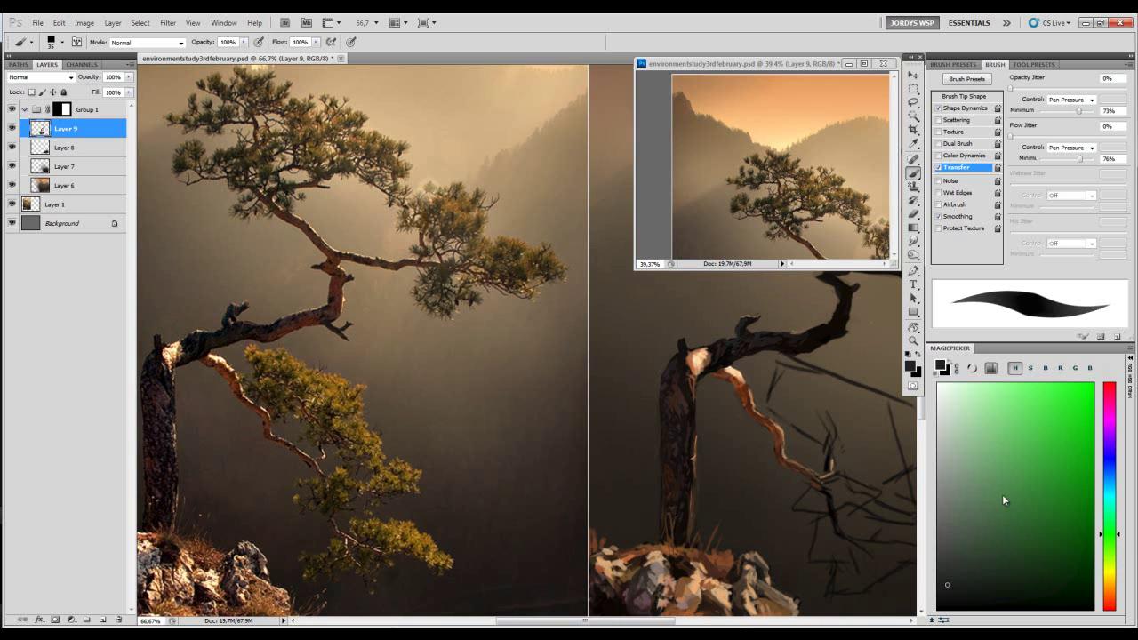
drag(1111, 535, 1111, 518)
- Clean up the contour of the main branch's upward bend with a smaller brush, alternating near-black brown and sampled background colour
key(bracketleft)
key(bracketleft)
key(bracketleft)
key(bracketleft)
alt+click(793, 339)
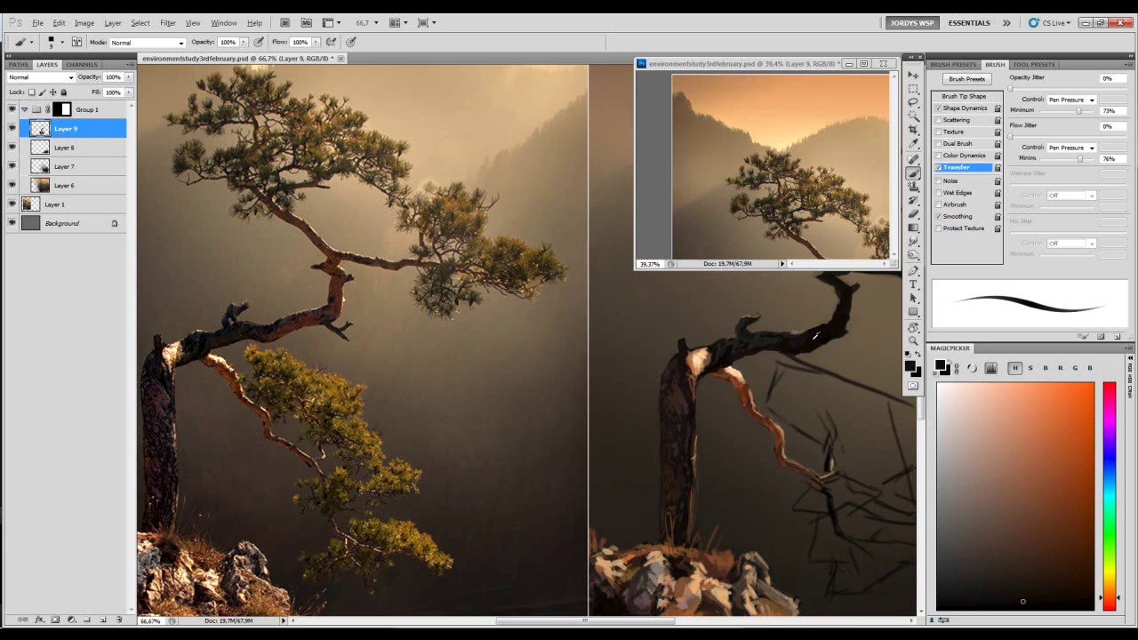
alt+click(807, 321)
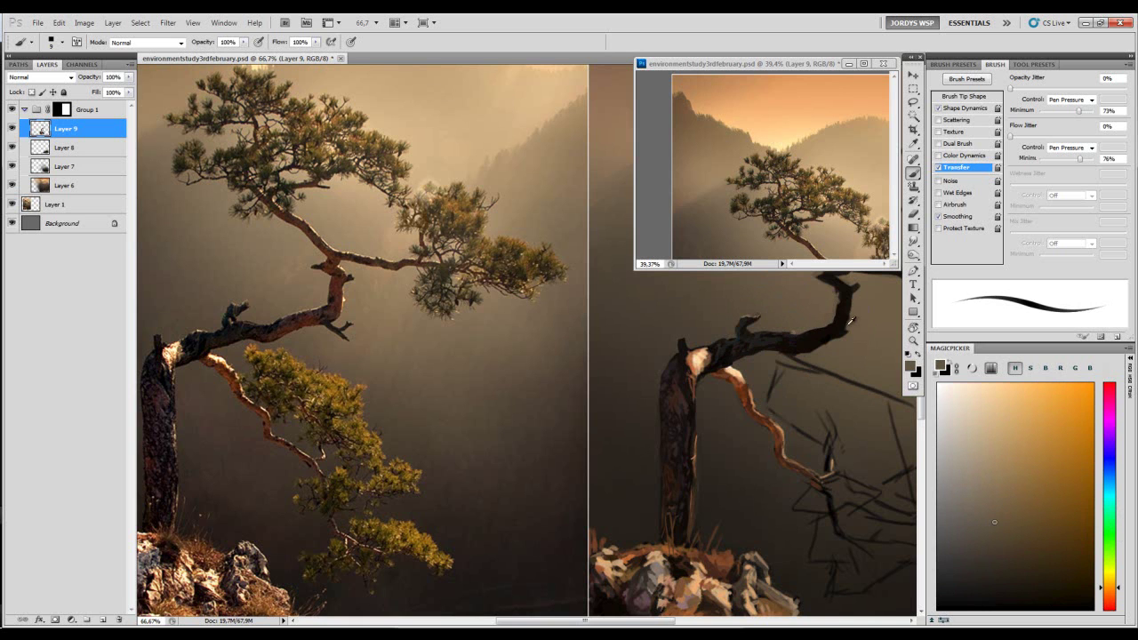
alt+click(840, 329)
alt+click(837, 297)
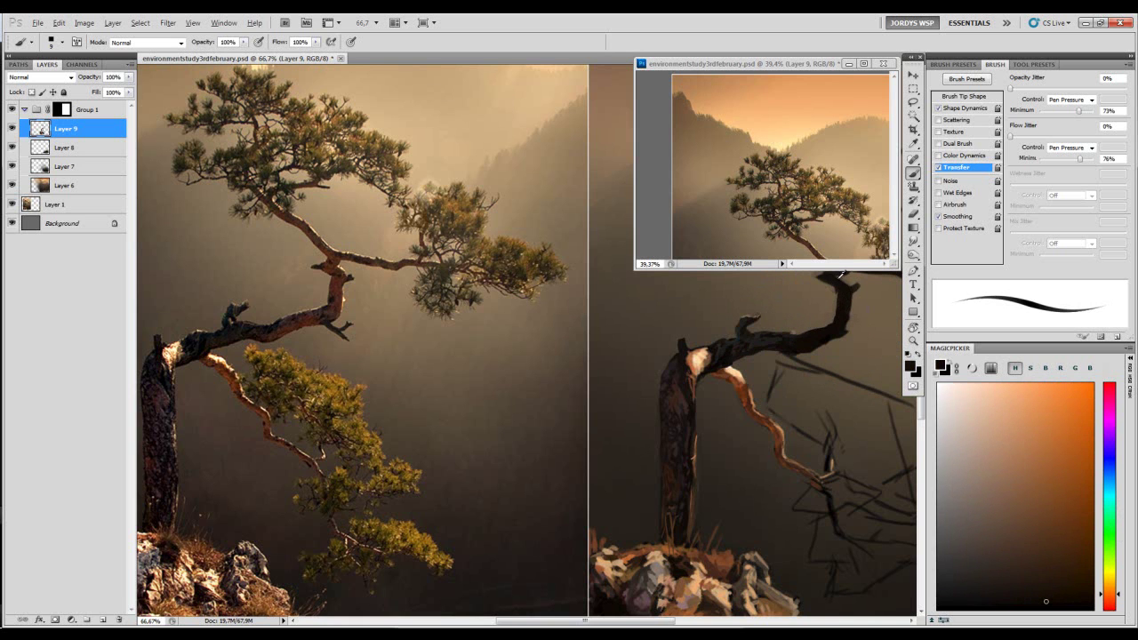
alt+click(835, 291)
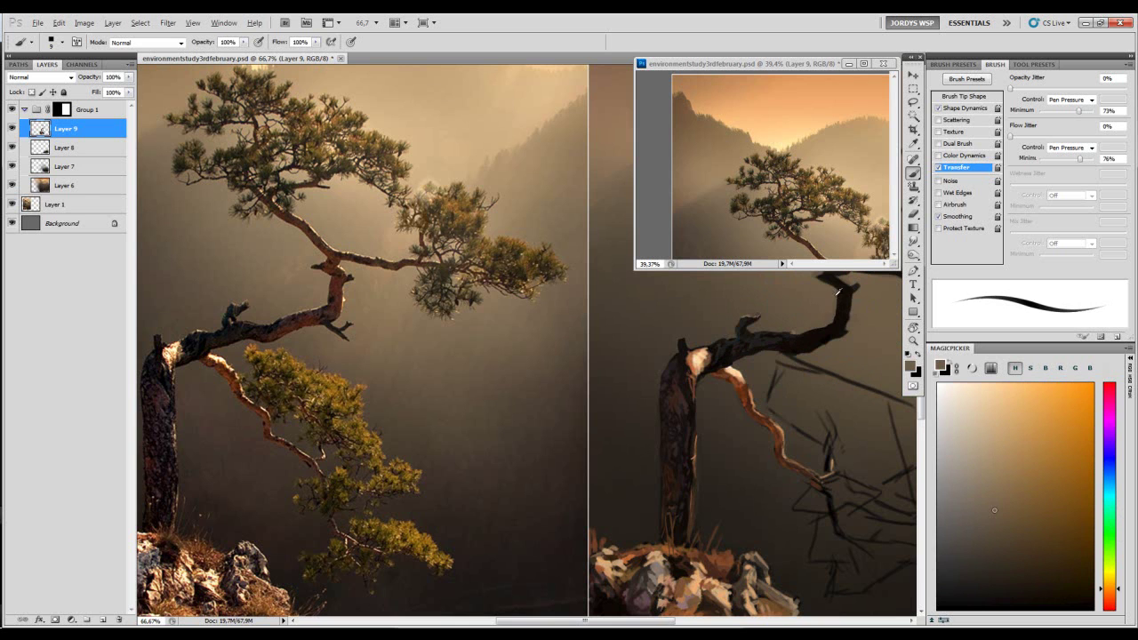
alt+click(834, 293)
alt+click(845, 286)
- Paint a small forked twig off the main branch's outer bend in near-black brown, trimming it with sampled background colour
alt+click(839, 335)
key(])
drag(841, 336, 863, 353)
key([)
key([)
key([)
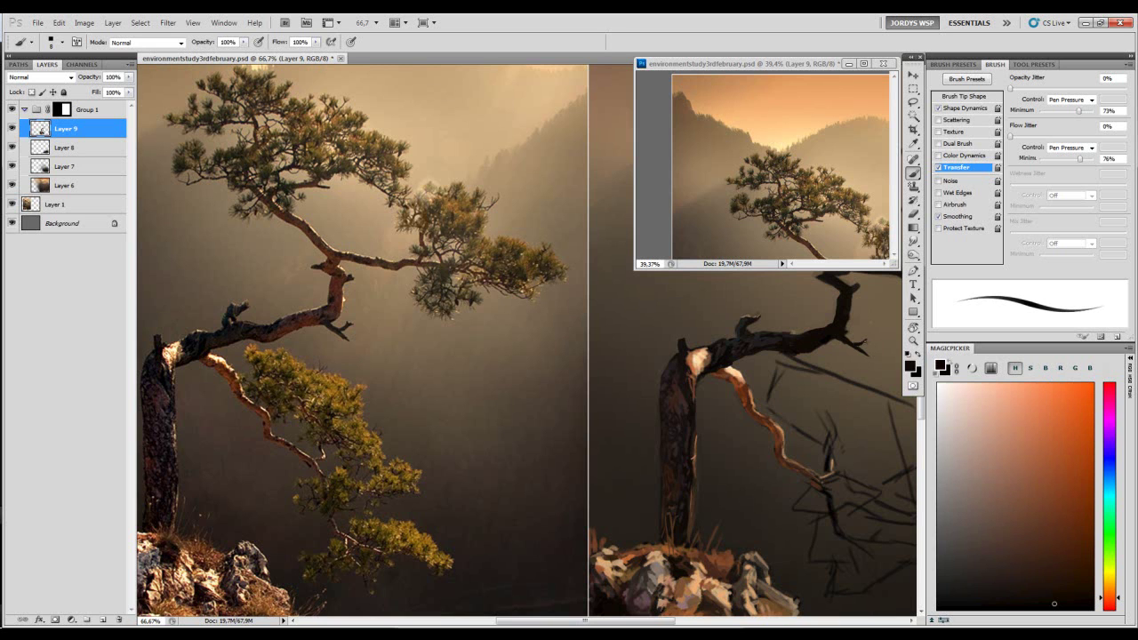
alt+click(870, 331)
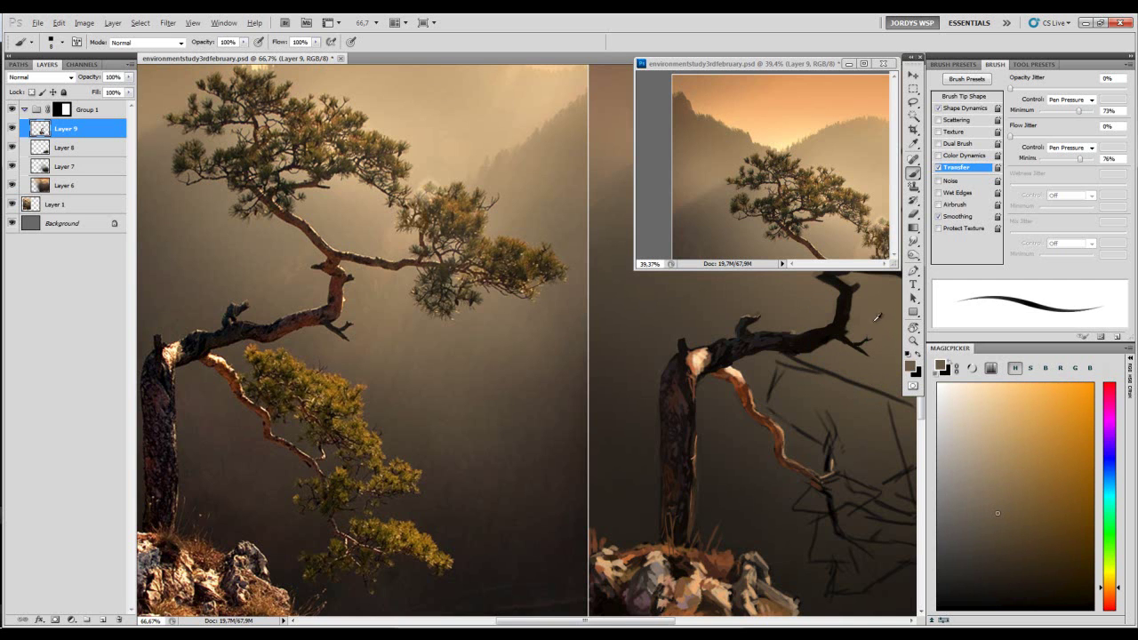
- Glaze warm brown over the outer half of the main branch with a larger brush, setting brush opacity to 55%
alt+click(731, 371)
key(bracketright)
key(bracketright)
key(bracketright)
mouse_move(804, 337)
mouse_down()
mouse_move(804, 309)
mouse_move(806, 338)
mouse_move(835, 331)
mouse_move(772, 349)
mouse_move(838, 327)
mouse_move(841, 306)
mouse_move(839, 331)
mouse_move(850, 296)
mouse_move(821, 347)
mouse_up()
alt+click(811, 337)
key(5)
key(5)
- Extend the translucent dark brown over the upward bend and the upper branches at 55% opacity
alt+click(833, 335)
key(bracketright)
key(bracketright)
key(bracketleft)
key(bracketleft)
mouse_move(826, 328)
mouse_down()
mouse_move(702, 378)
mouse_move(697, 367)
mouse_up()
key(bracketright)
key(bracketright)
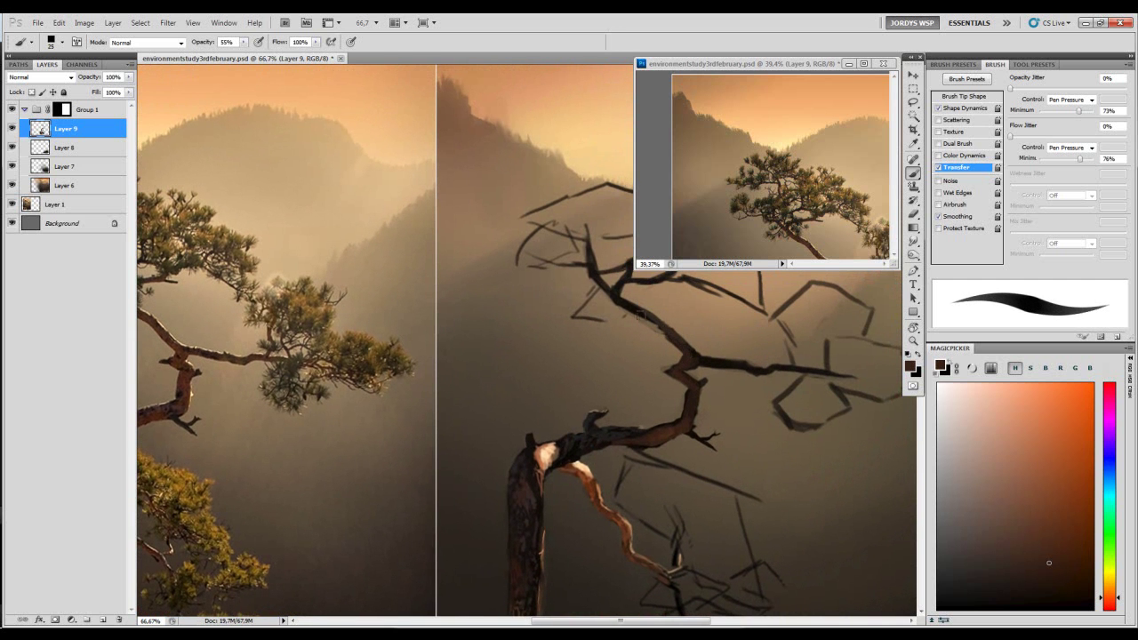
key(bracketleft)
key(bracketleft)
mouse_move(700, 361)
mouse_down()
mouse_move(831, 349)
mouse_move(763, 378)
mouse_up()
key(bracketright)
- Restore brush opacity to 100% and add sampled dark brown to the main branch with progressively smaller brushes
alt+click(779, 425)
key(0)
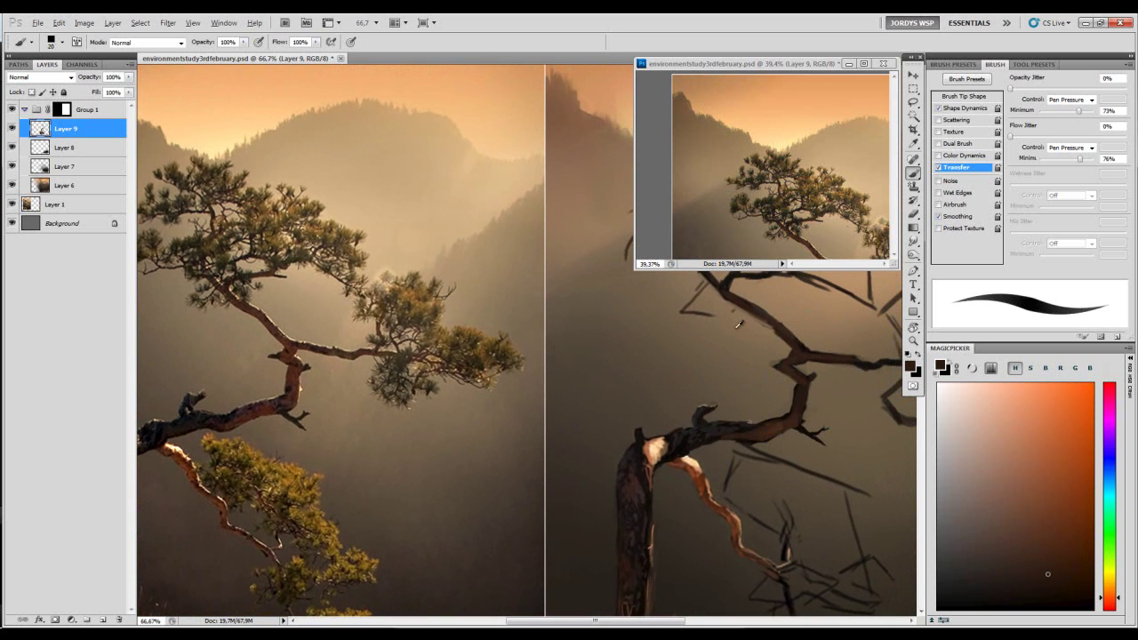
key(bracketleft)
drag(738, 427, 773, 382)
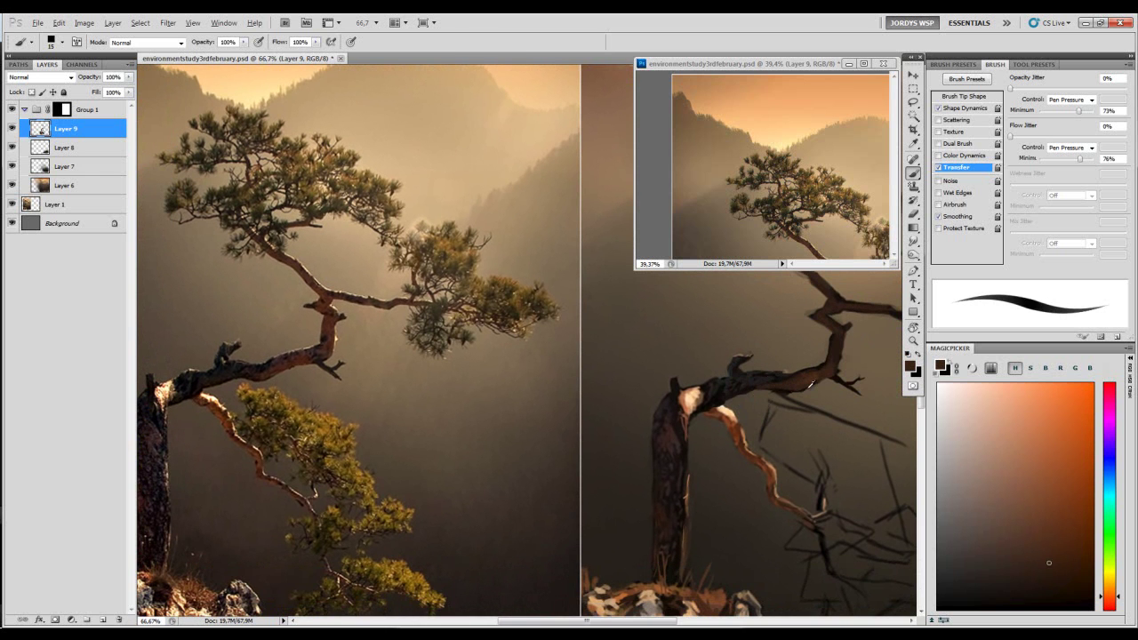
key(bracketleft)
key(bracketleft)
alt+click(681, 427)
key(bracketleft)
key(bracketleft)
key(bracketright)
- Model the bark on the main branch's upward bend with closely sampled dark reddish-browns
alt+click(821, 366)
alt+click(826, 364)
alt+click(820, 373)
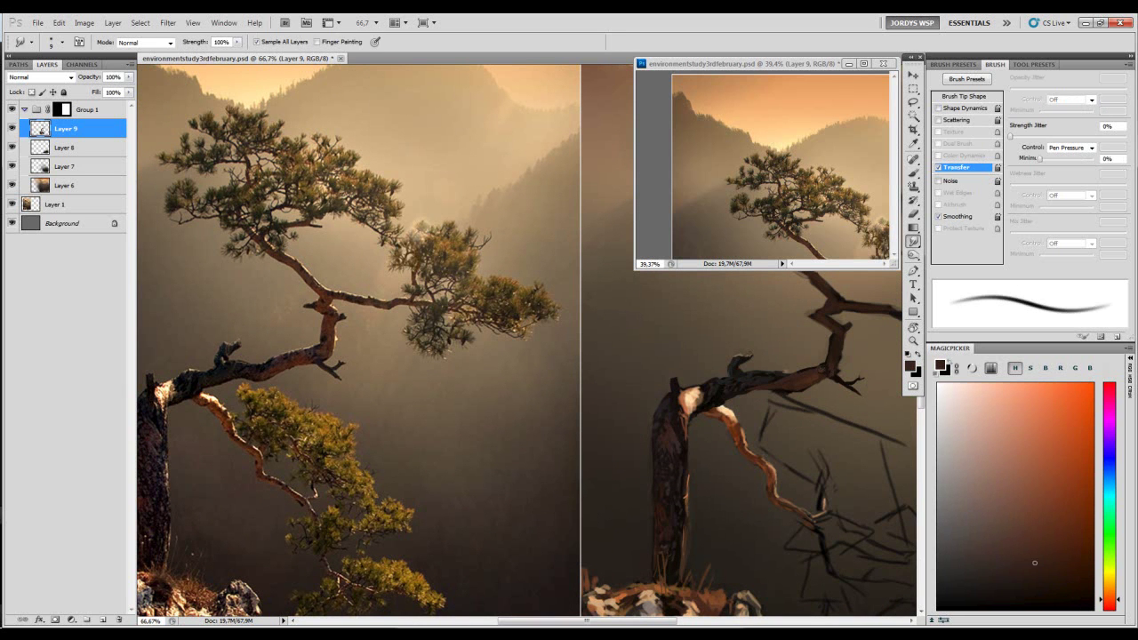
alt+click(826, 367)
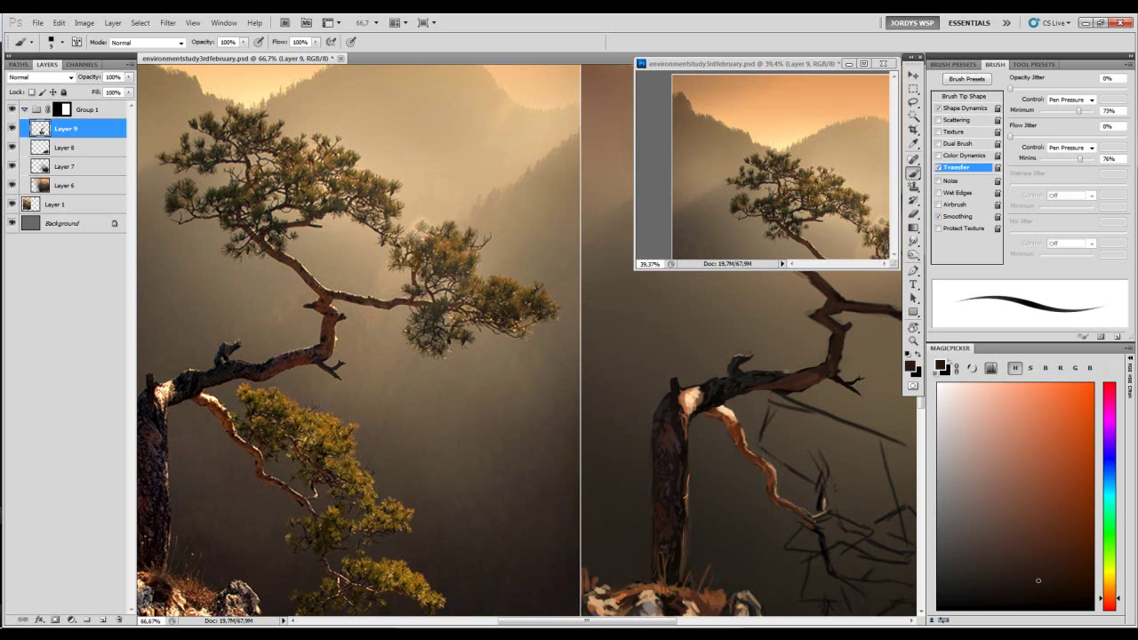
alt+click(816, 370)
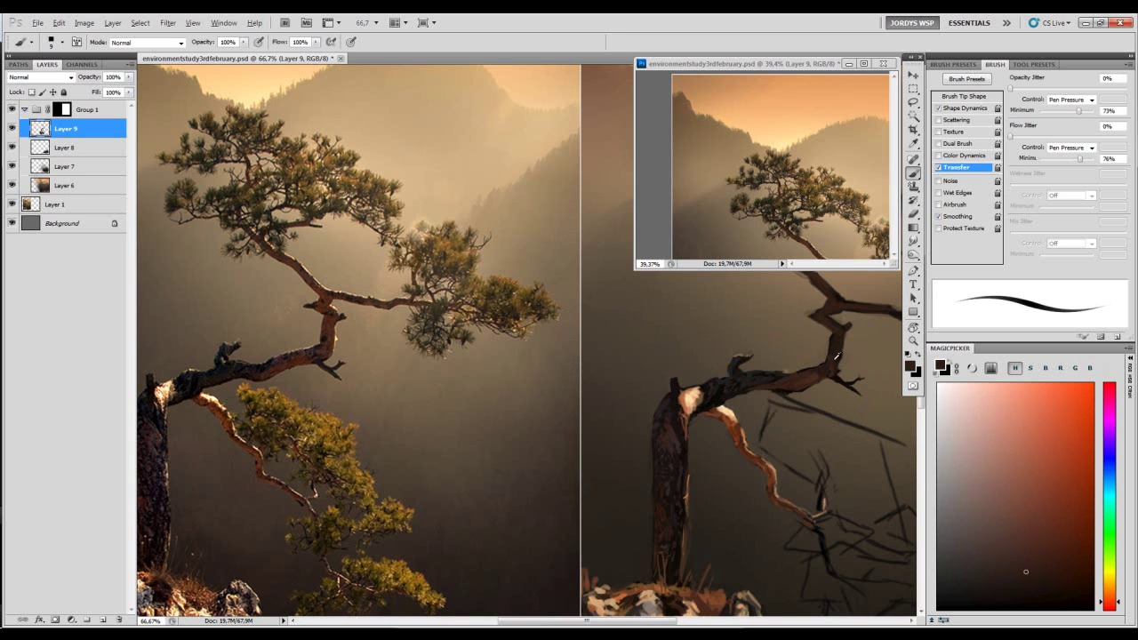
alt+click(837, 354)
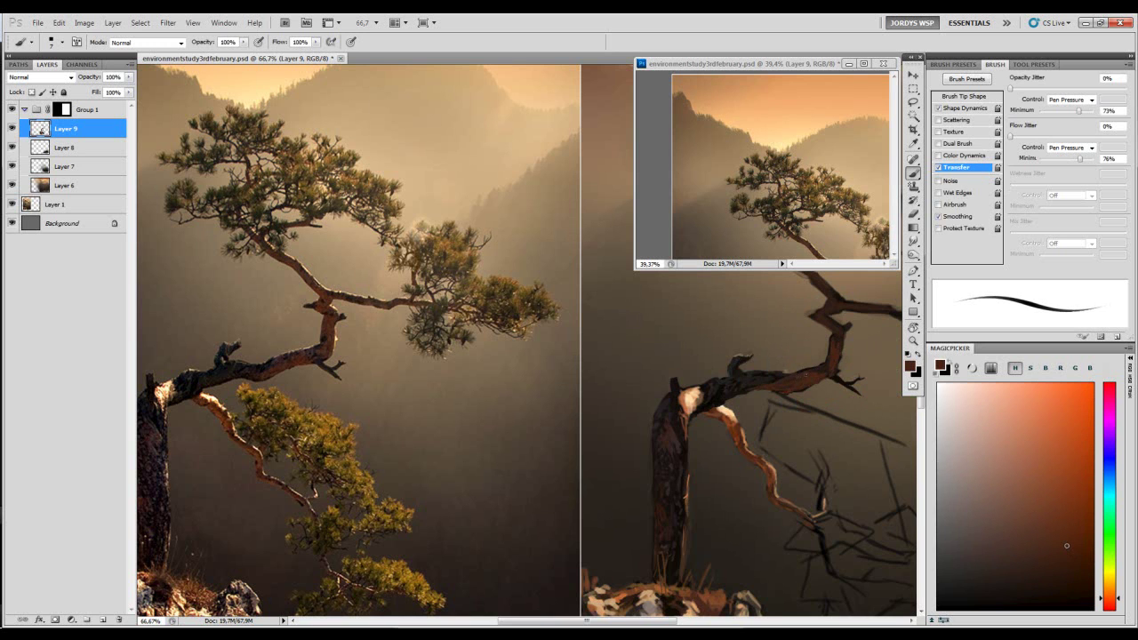
- Add a thin light beige highlight along the main branch's upper edge with a finer brush, cleaning up with background colour
alt+click(786, 372)
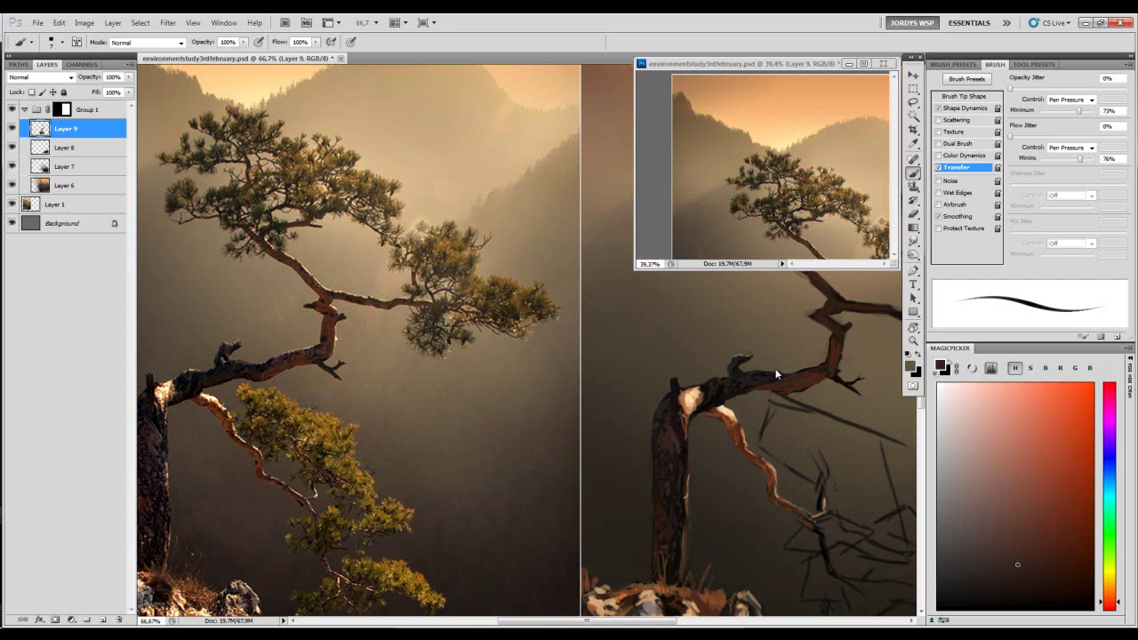
alt+click(778, 372)
key(bracketleft)
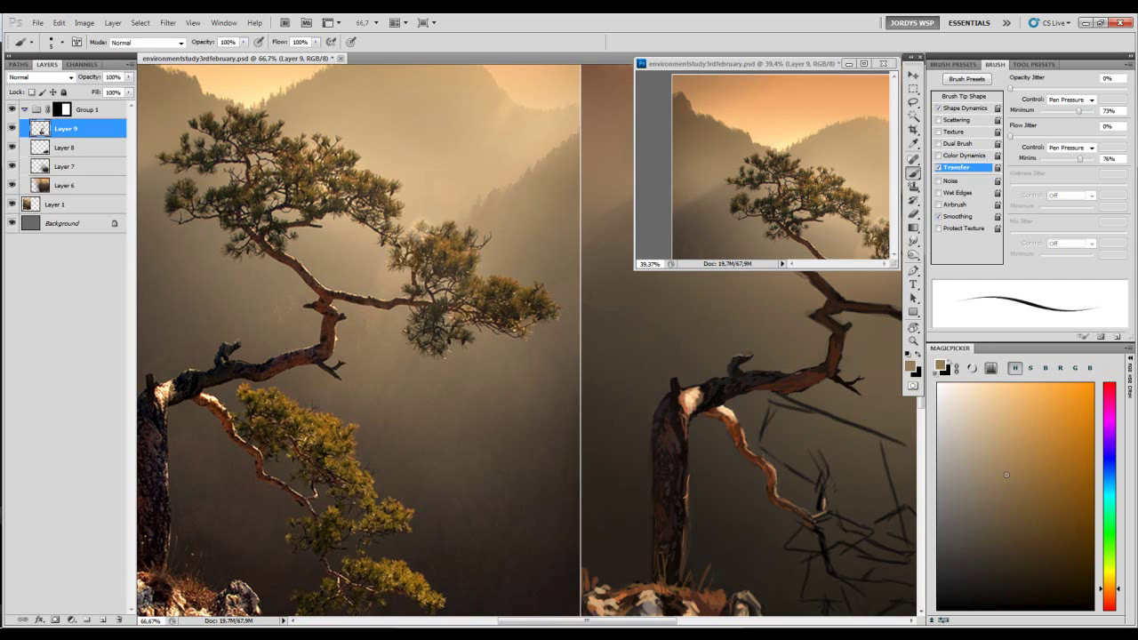
key(bracketleft)
click(979, 438)
alt+click(815, 357)
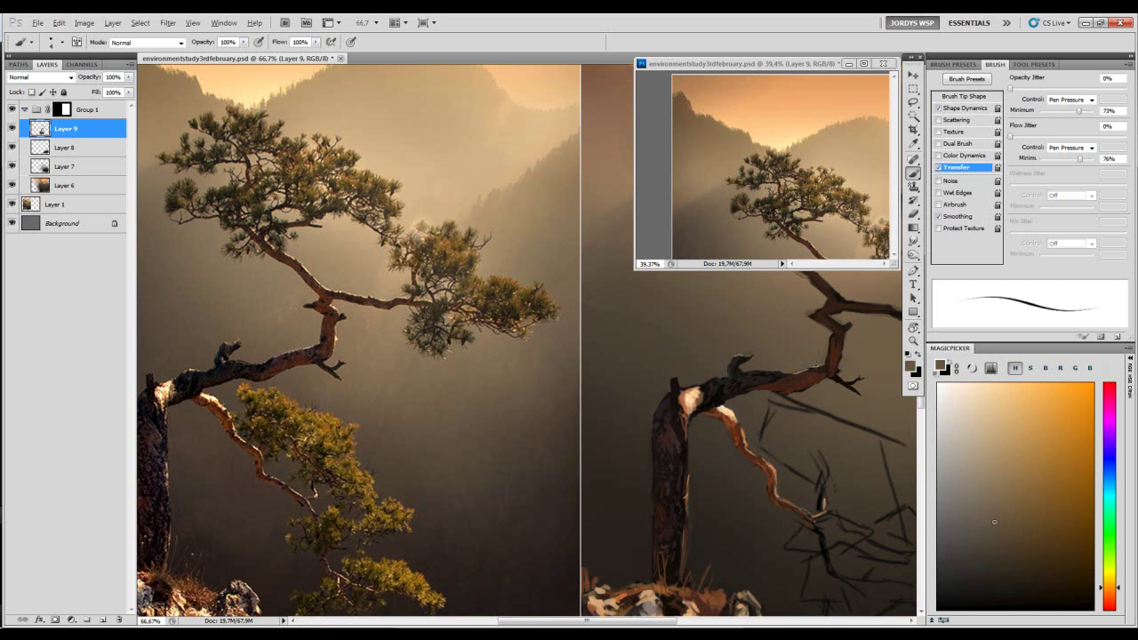
- Sharpen the main branch's contour beyond the stub with sampled reddish-brown, background colour and near-black
alt+click(809, 373)
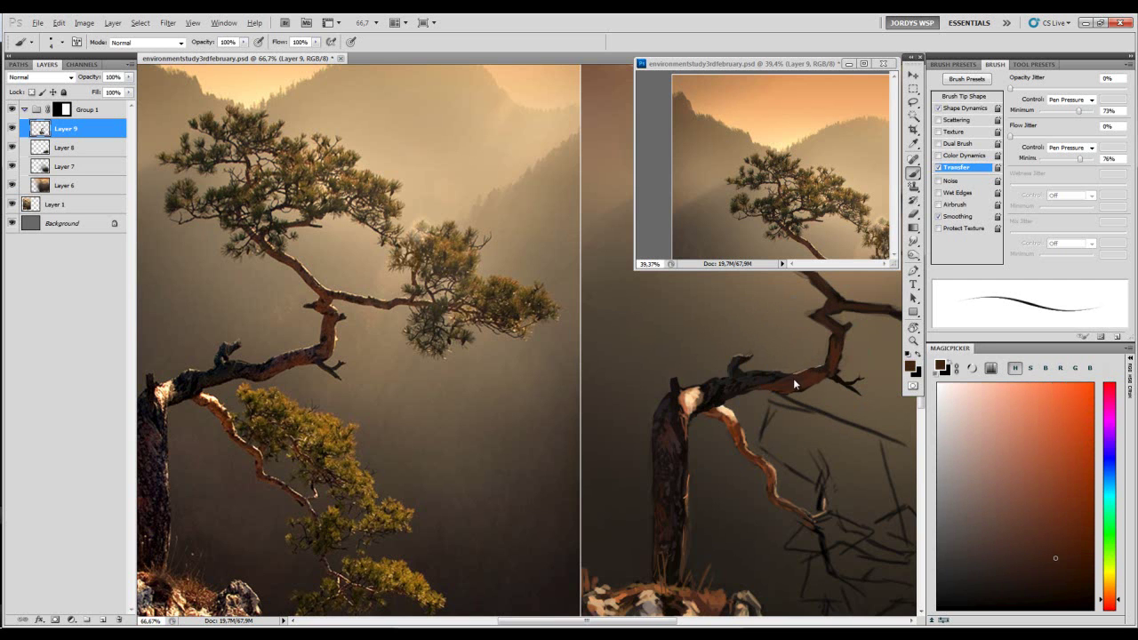
alt+click(783, 372)
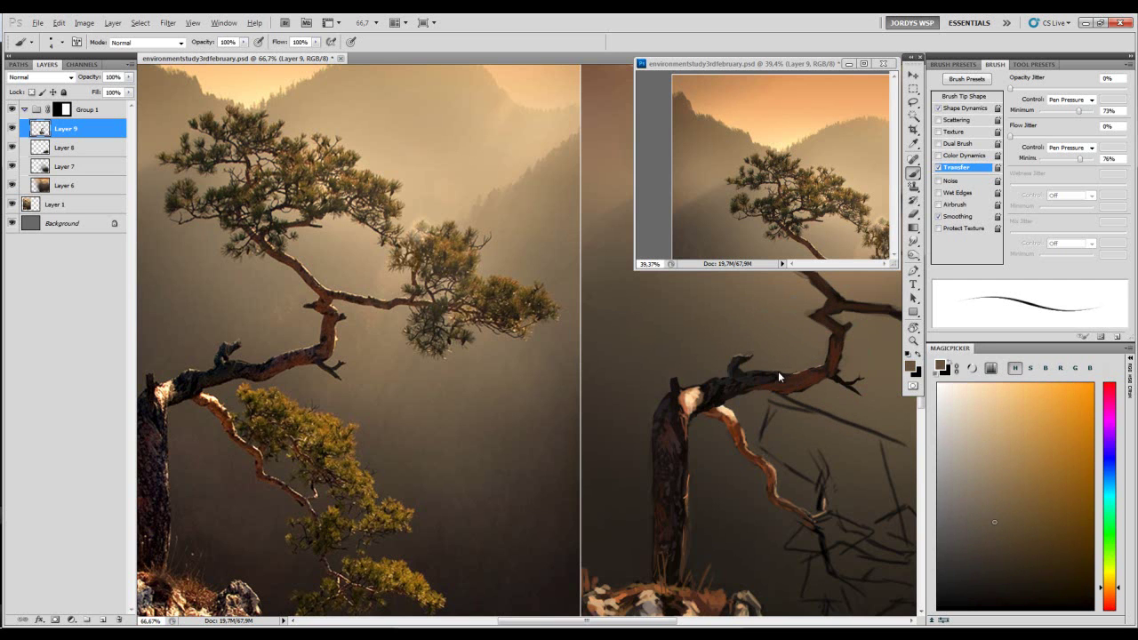
alt+click(798, 379)
alt+click(762, 394)
alt+click(775, 379)
drag(779, 363, 787, 371)
alt+click(783, 371)
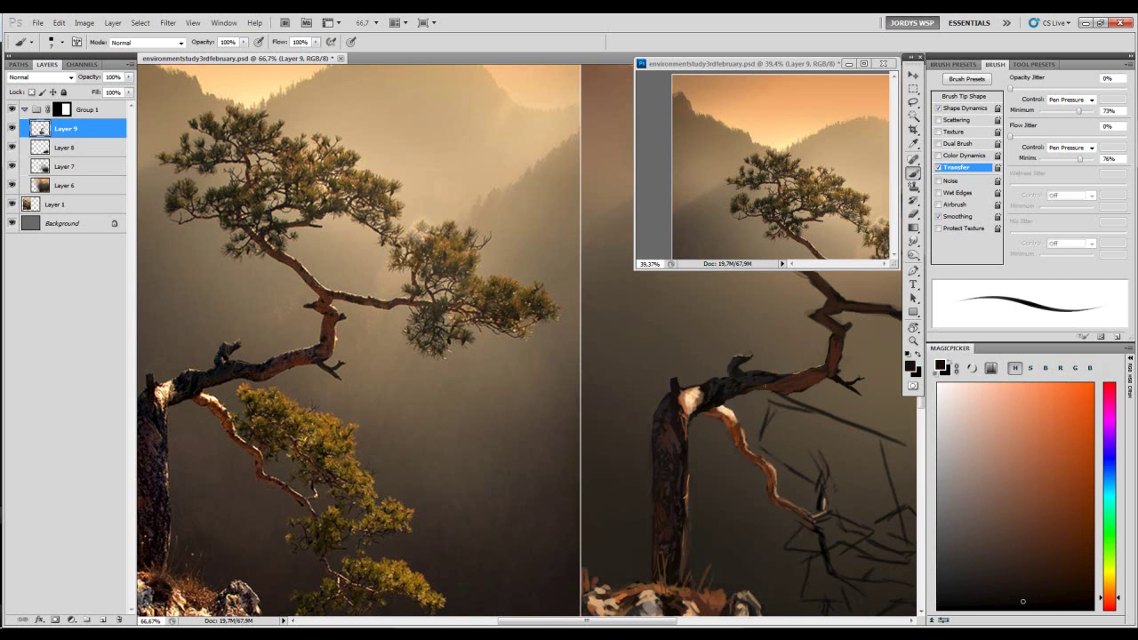
- Soften the transition between the dark and reddish parts of the main branch with sampled browns at about 40% opacity
alt+click(773, 380)
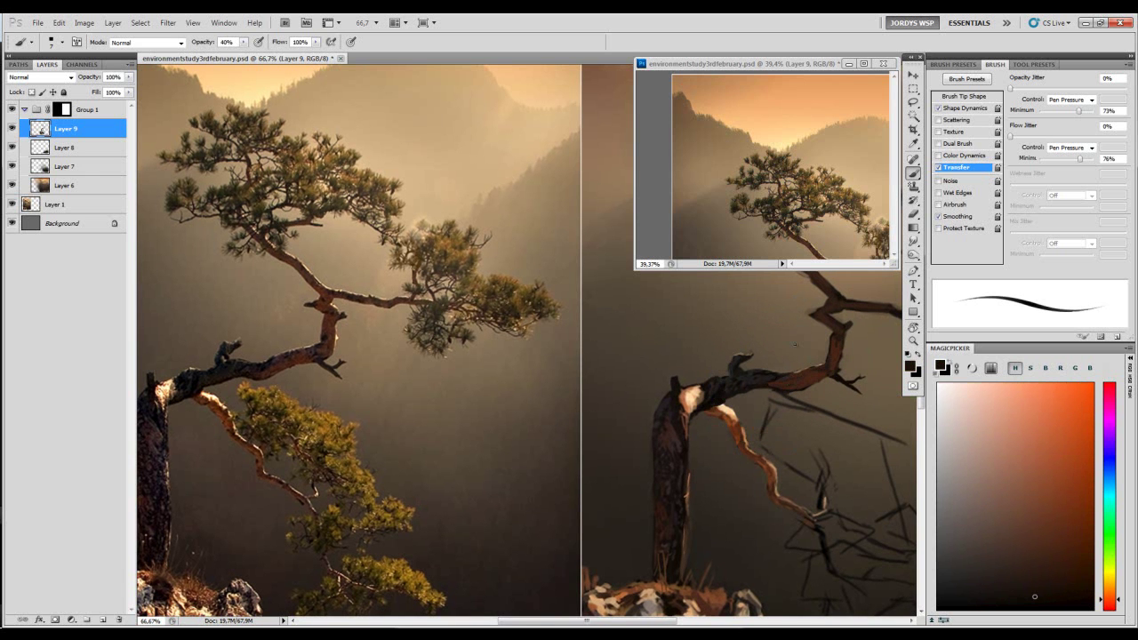
alt+click(763, 384)
alt+click(775, 383)
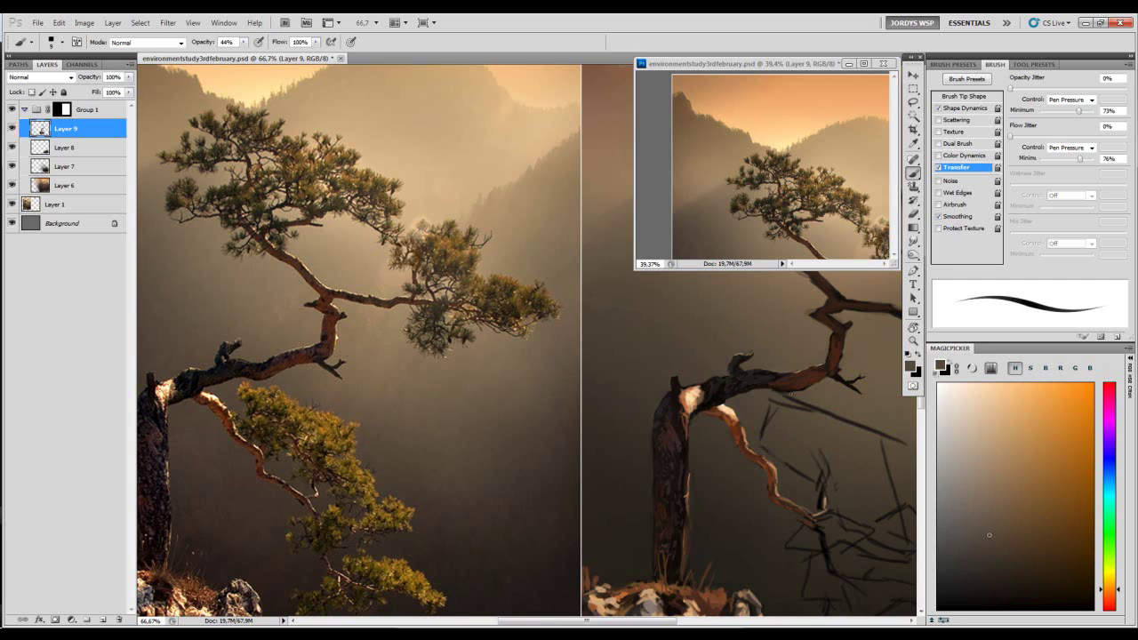
alt+click(791, 368)
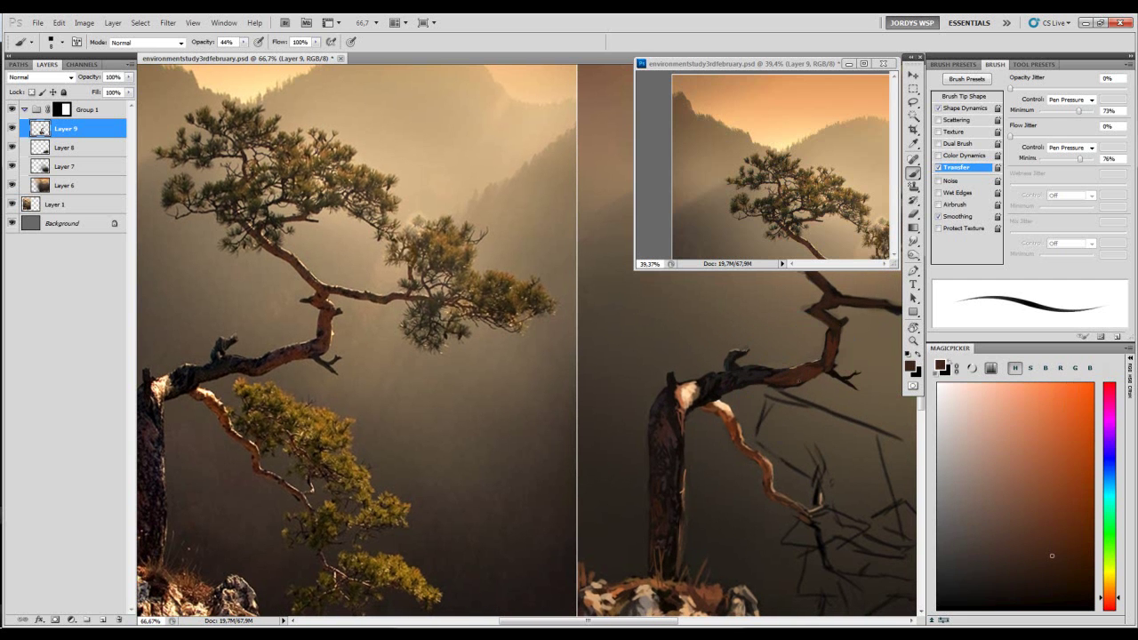
key(bracketright)
key(bracketright)
key(bracketright)
key(bracketright)
key(bracketright)
click(997, 503)
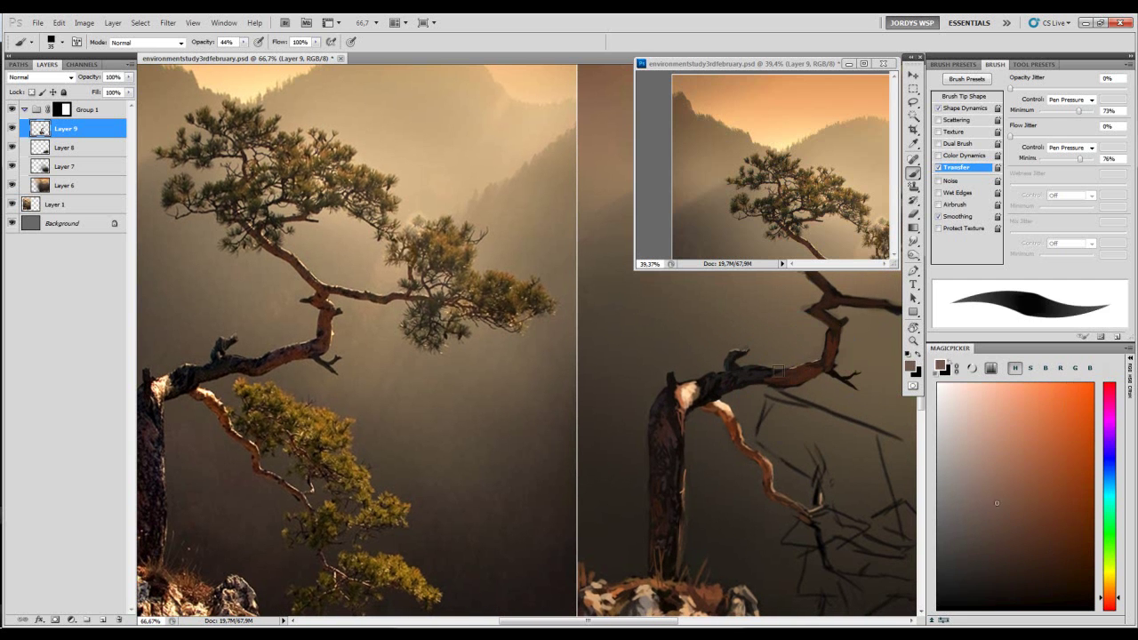
key(bracketleft)
drag(793, 371, 800, 373)
key(ctrl+z)
- Paint the middle of the painted tree's main branch with sampled dark brown and a lighter reddish brown
alt+click(793, 372)
key(bracketleft)
key(bracketleft)
key(bracketleft)
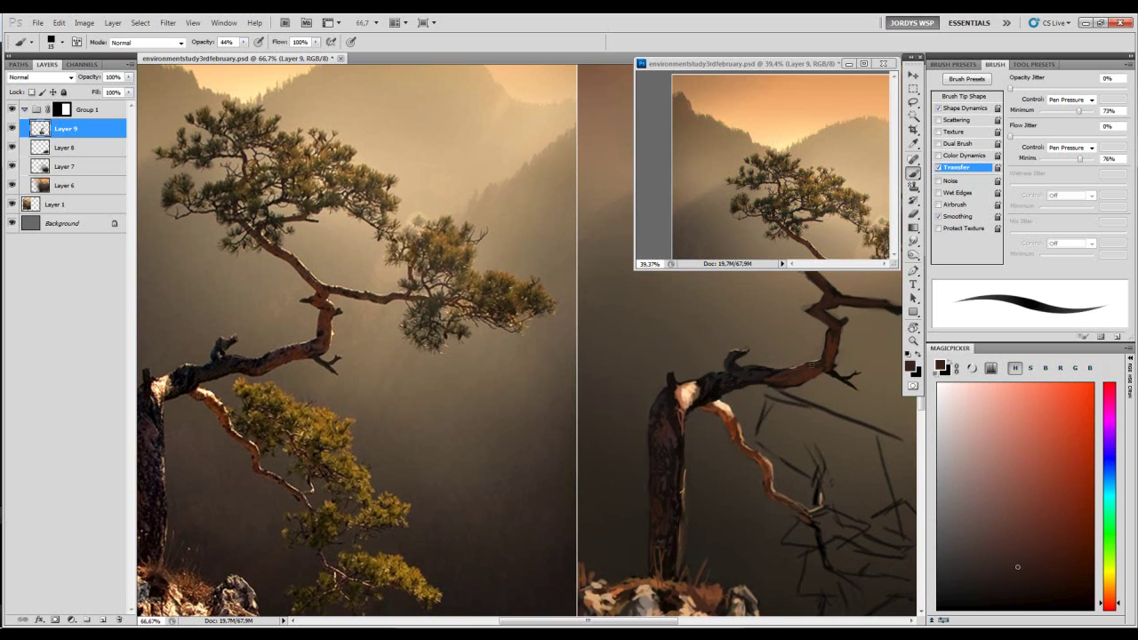
click(998, 475)
alt+click(794, 371)
- Refine the branch's bark towards the bend with a smaller brush, using sampled browns and a dark muted red
key(bracketleft)
key(bracketleft)
alt+click(800, 375)
alt+click(797, 370)
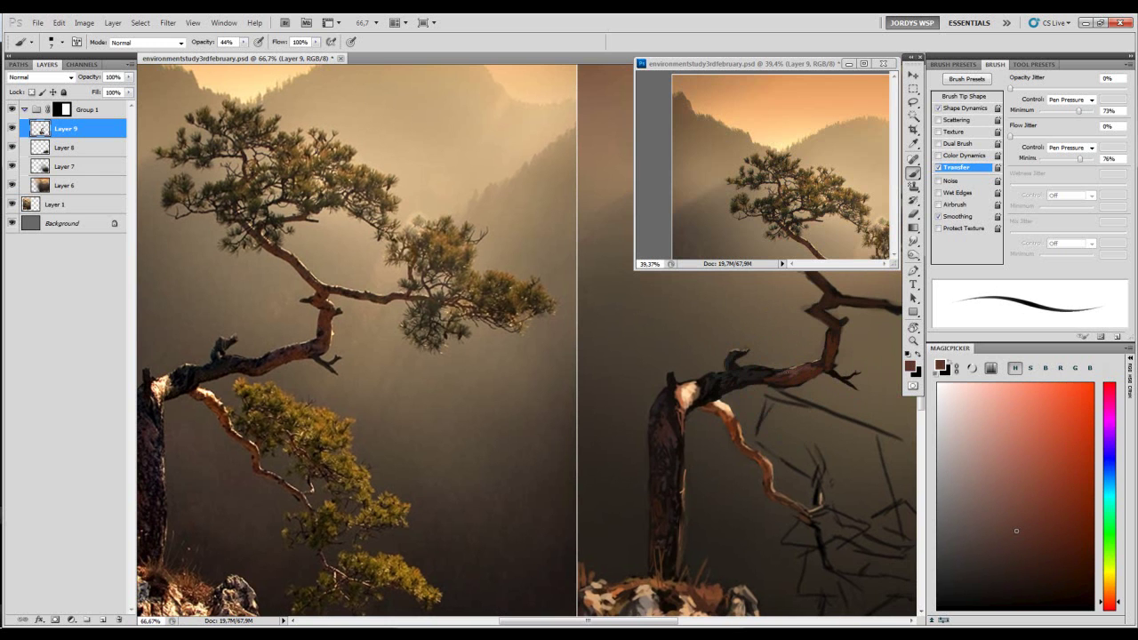
click(993, 550)
drag(1109, 594, 1108, 610)
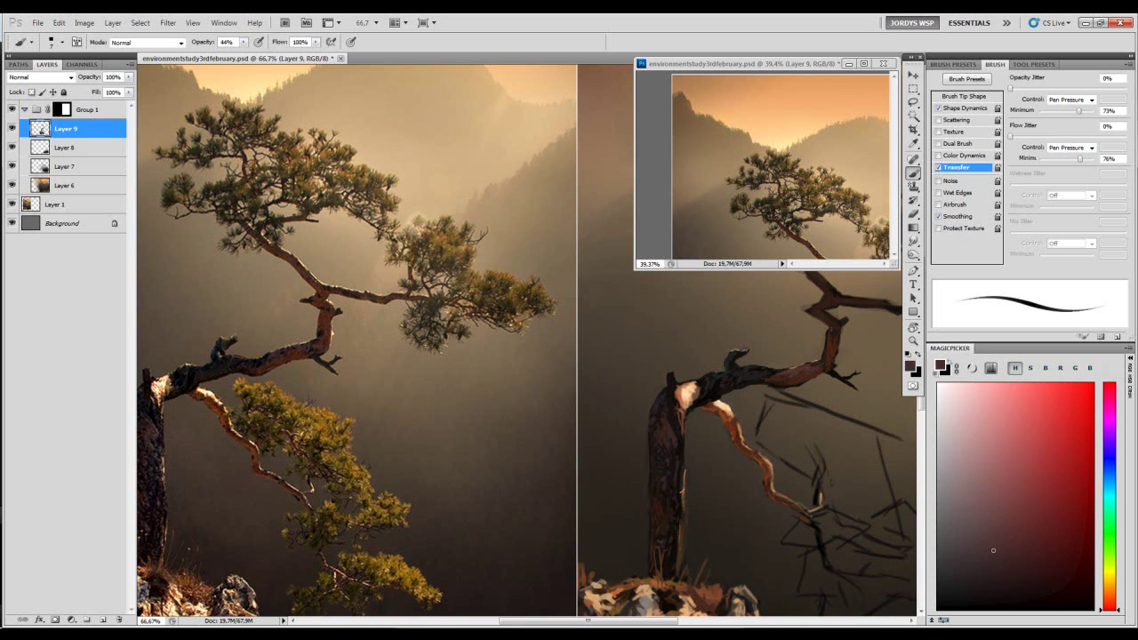
alt+click(833, 357)
- Reset the colours to black and white and examine the reference tree's bent branch up close
mouse_move(236, 354)
mouse_down()
mouse_move(522, 393)
mouse_move(342, 380)
mouse_up()
drag(564, 376, 546, 372)
key(d)
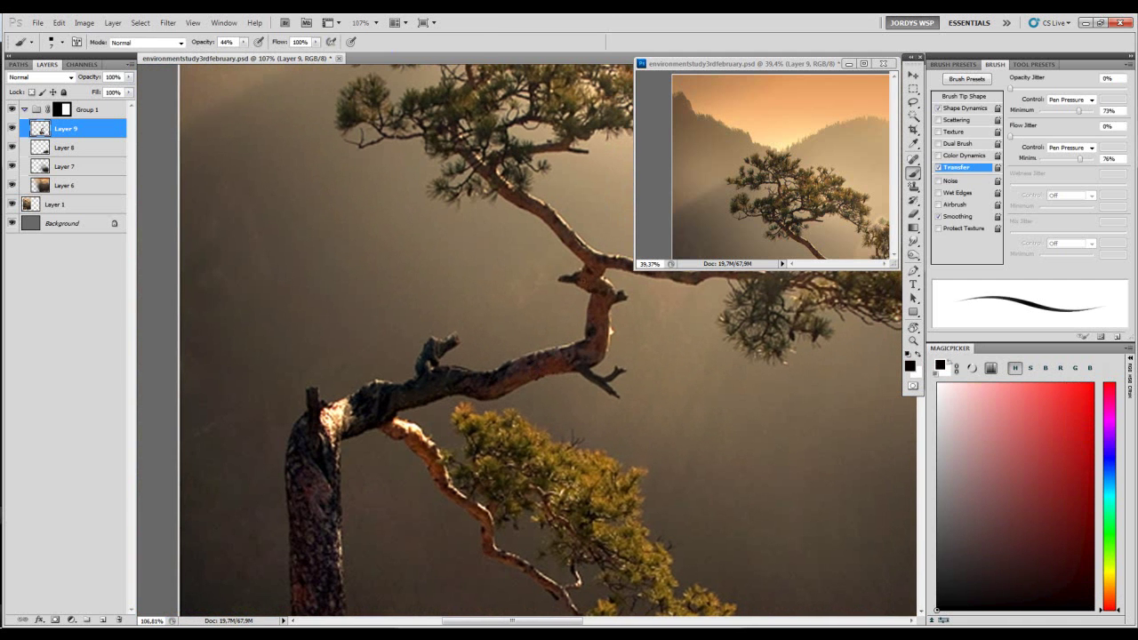
drag(610, 267, 589, 291)
mouse_move(452, 431)
mouse_down()
mouse_move(439, 323)
mouse_move(457, 372)
mouse_up()
scroll(490, 394, down, 6)
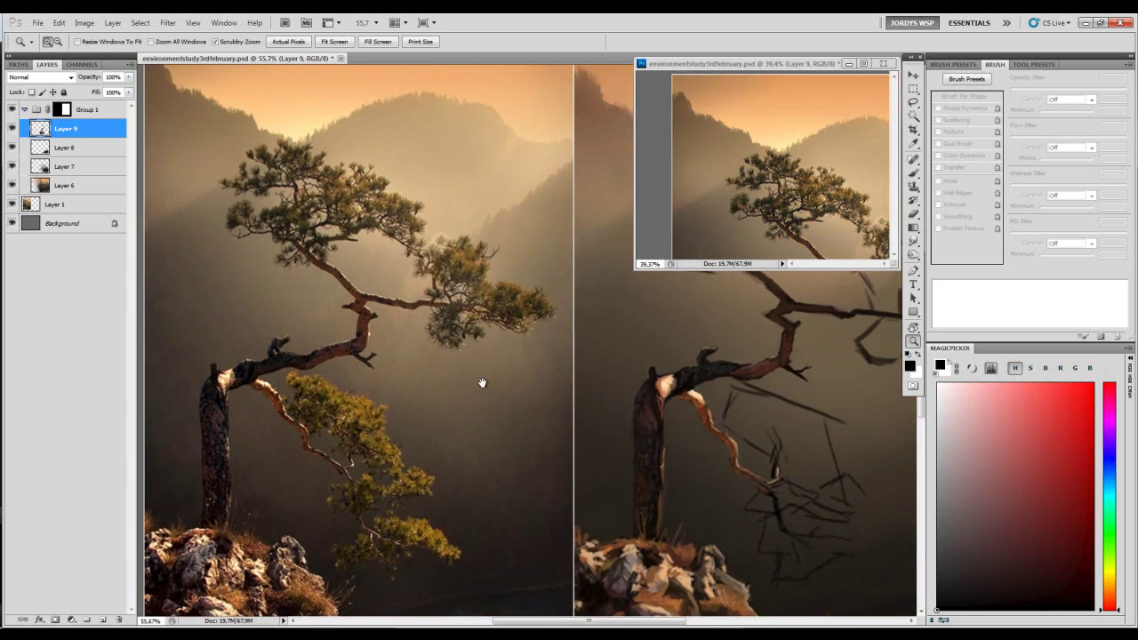
- Shade the horizontal part of the painted main branch with sampled dark tones, enlarging the brush to 10 px
alt+click(653, 381)
drag(653, 381, 696, 375)
key(bracketright)
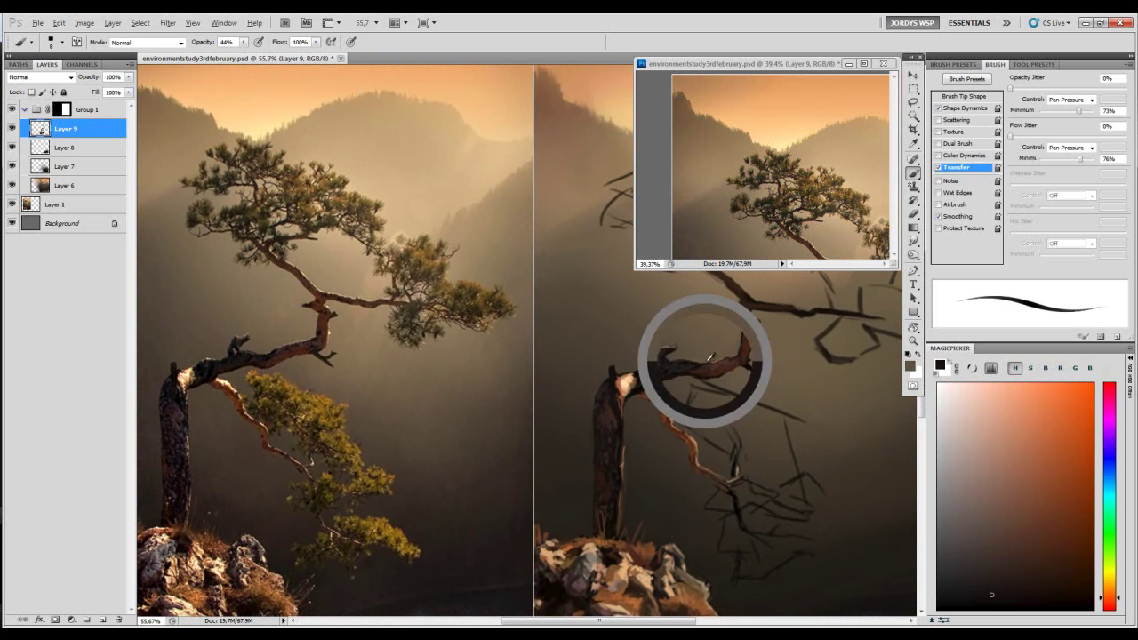
alt+click(709, 358)
alt+click(706, 361)
key(bracketright)
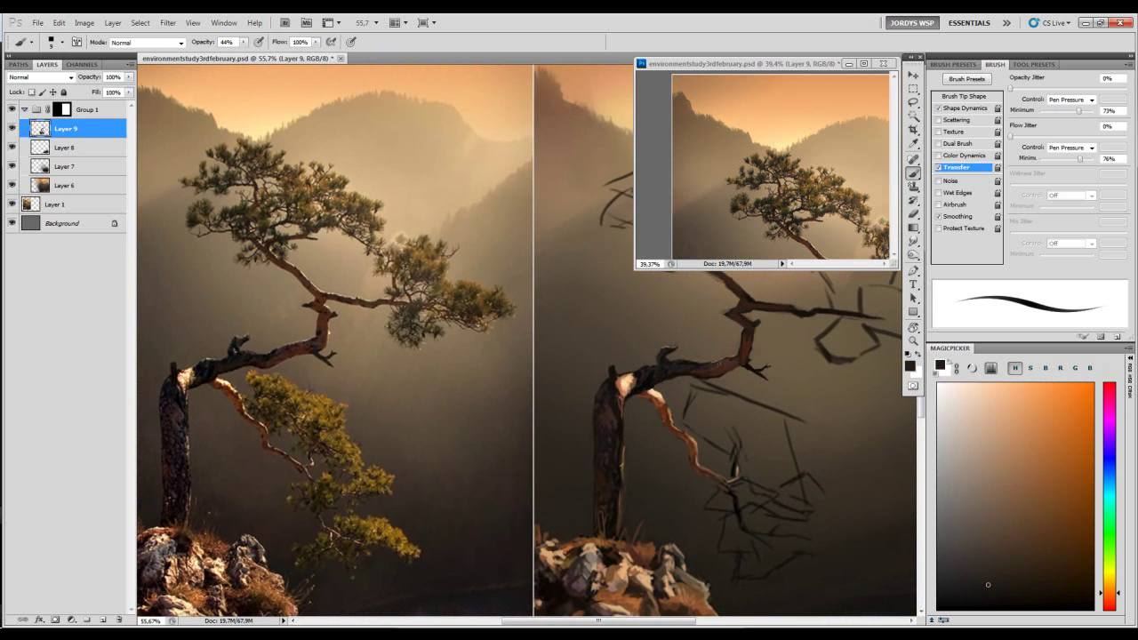
key(bracketright)
drag(737, 361, 734, 364)
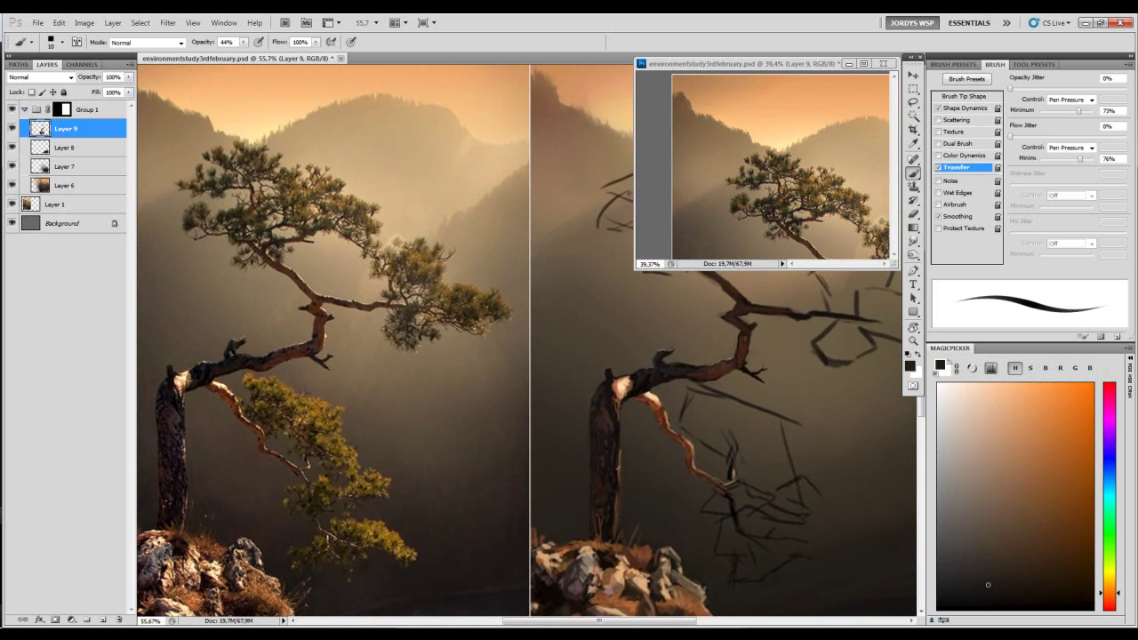
- Refine the horizontal branch and its lower edge with a 7 px brush at 100% opacity, using reddish brown and sampled background tones
alt+click(743, 337)
key(bracketright)
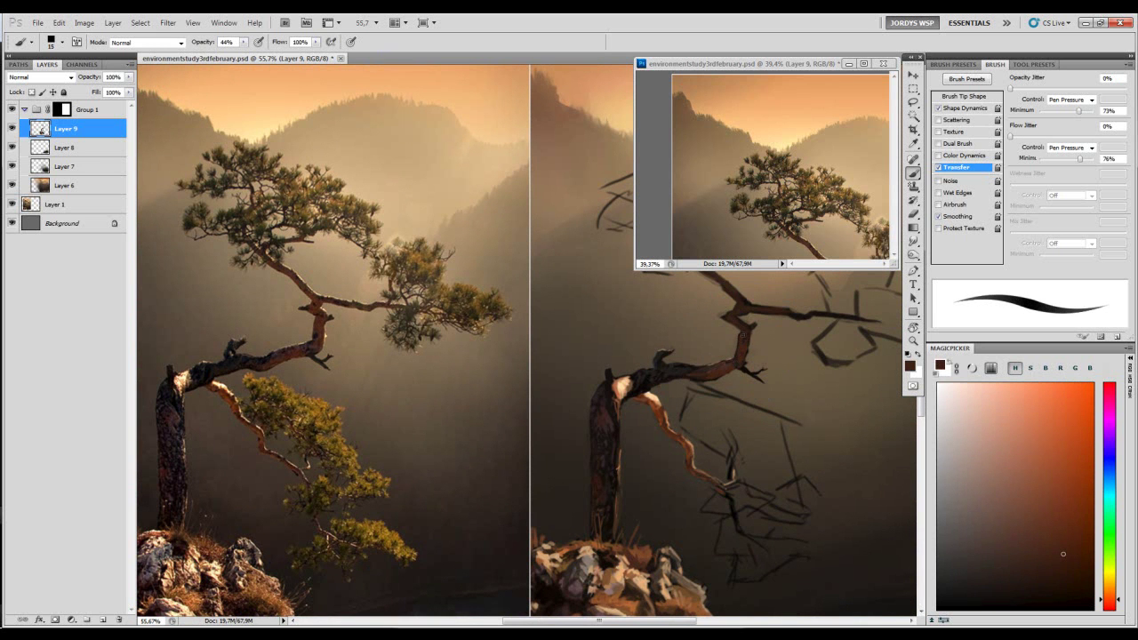
key(bracketleft)
key(bracketleft)
key(0)
key(bracketleft)
key(bracketleft)
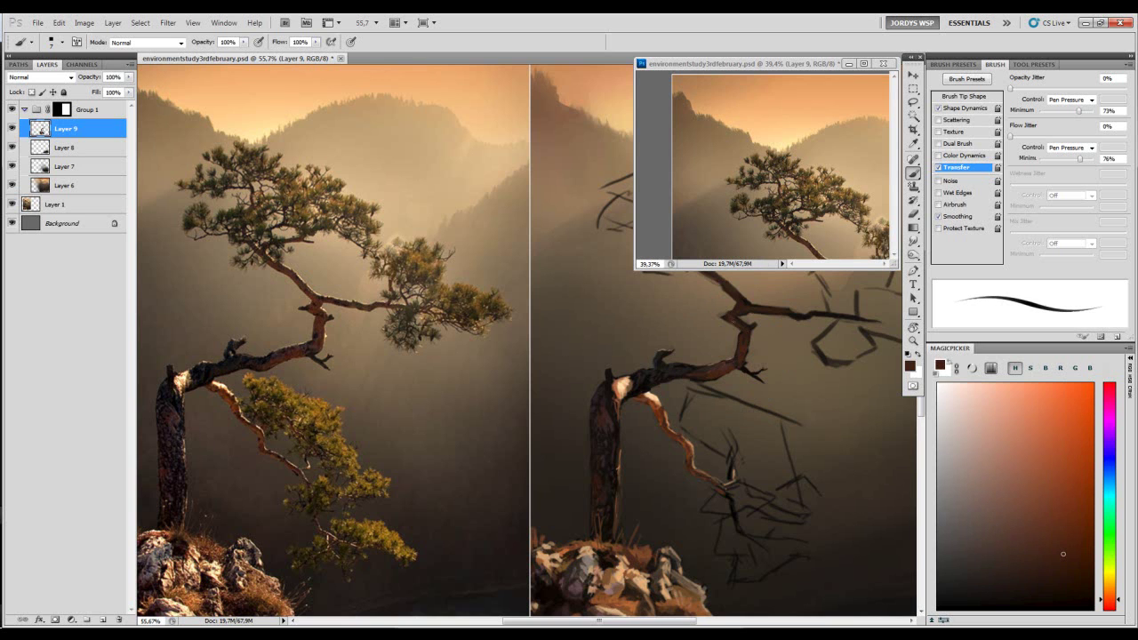
click(1052, 525)
alt+click(727, 370)
drag(1060, 534, 1065, 549)
alt+click(721, 378)
alt+click(698, 382)
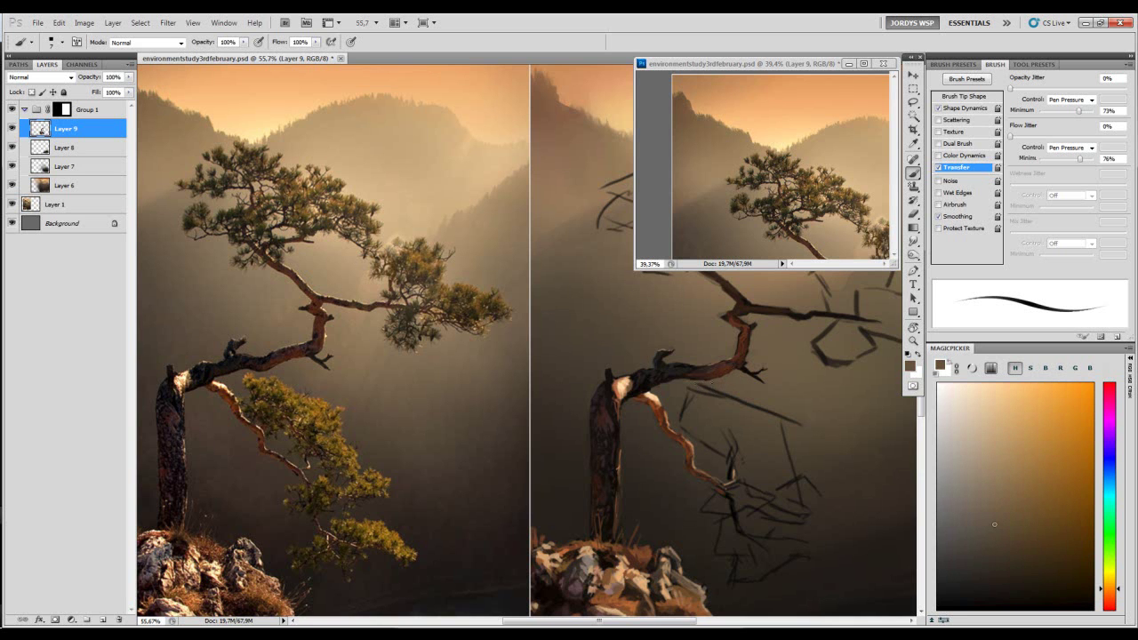
- Clean up the horizontal branch's upper edge and paint the upright section in sampled background and reddish-brown tones
alt+click(722, 354)
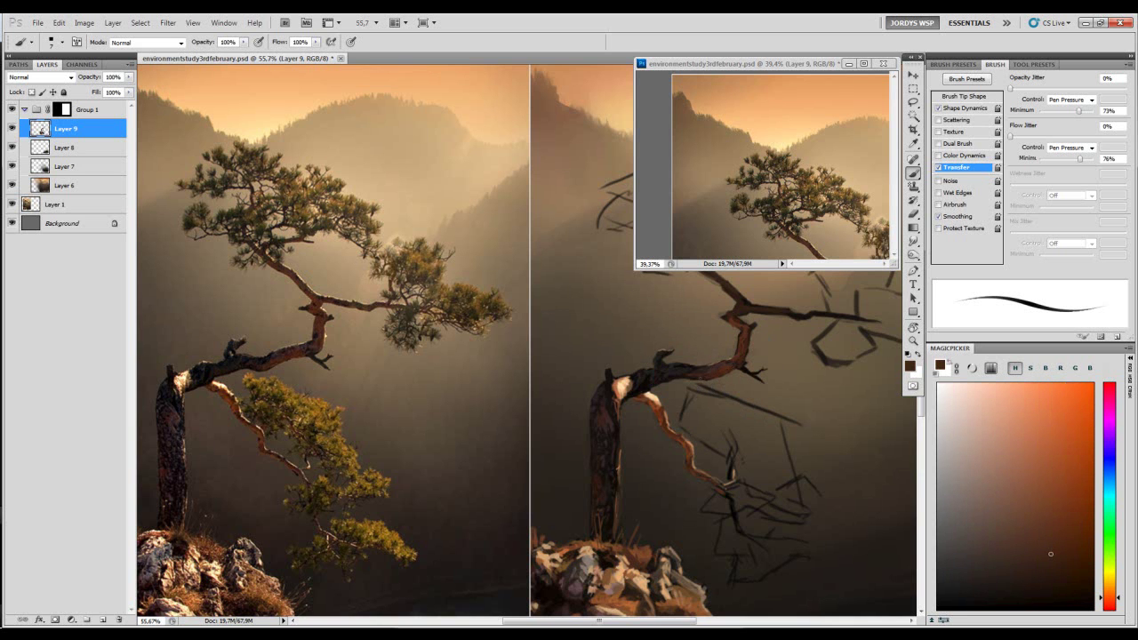
alt+click(724, 353)
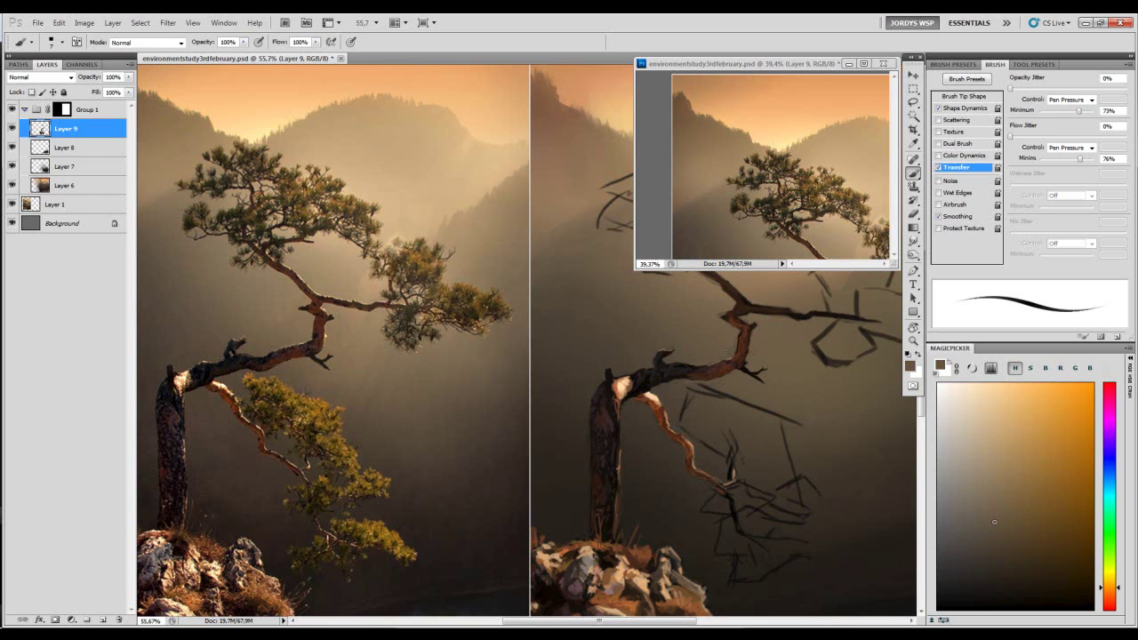
alt+click(740, 333)
alt+click(734, 318)
drag(730, 321, 725, 328)
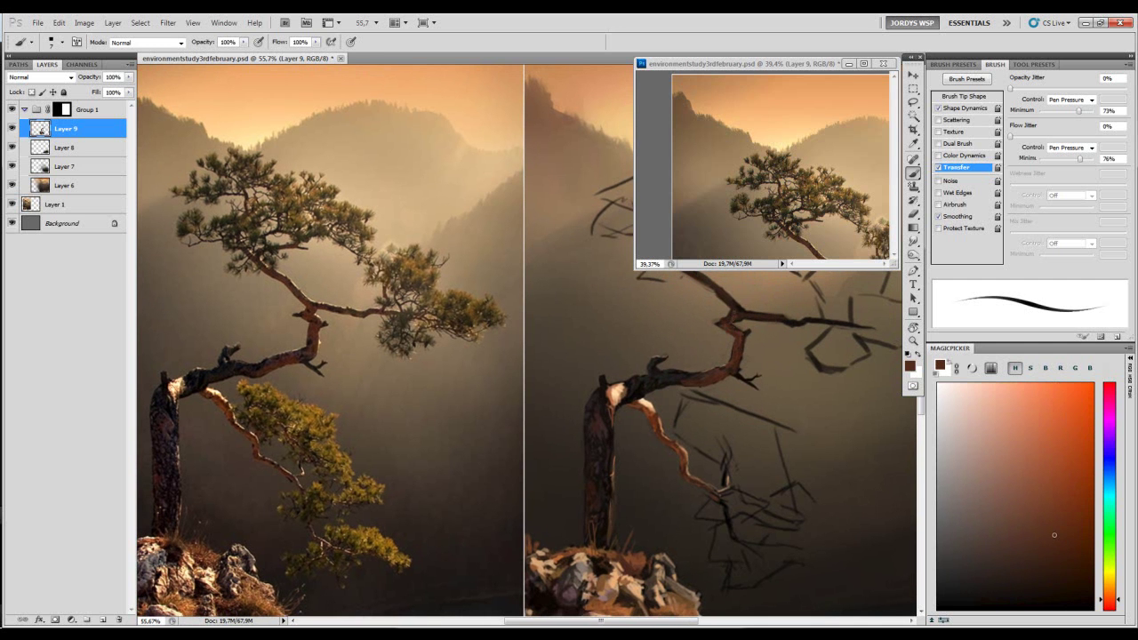
- Sample reddish brown near the fork and paint the start of the right side branch with a 7 px brush
drag(724, 328, 717, 380)
key(bracketleft)
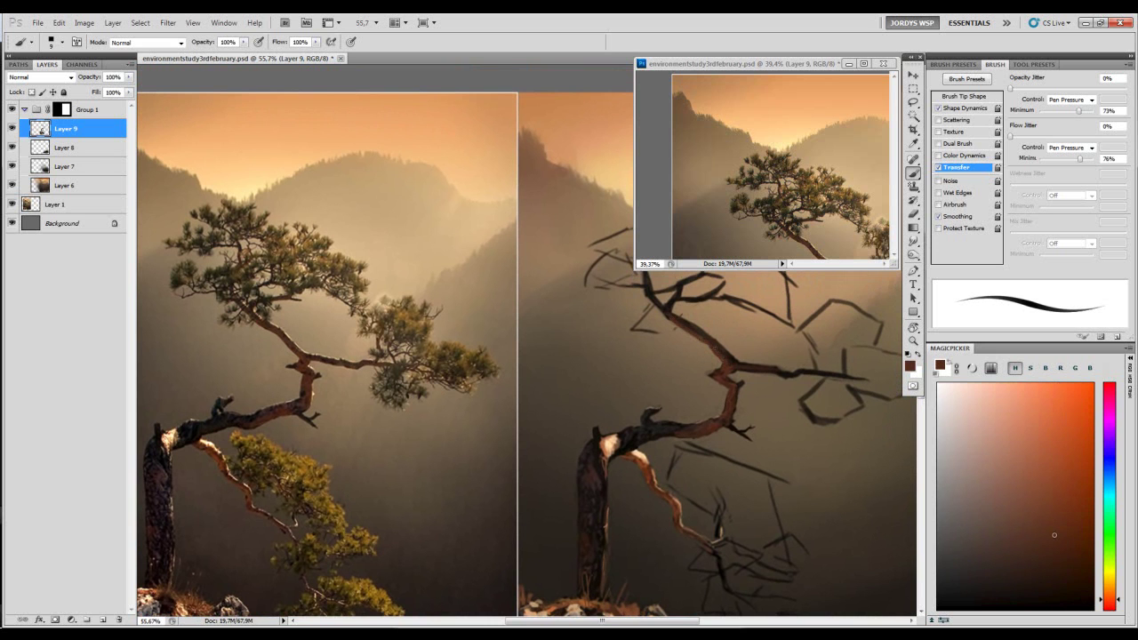
key(bracketleft)
key(bracketleft)
alt+click(741, 366)
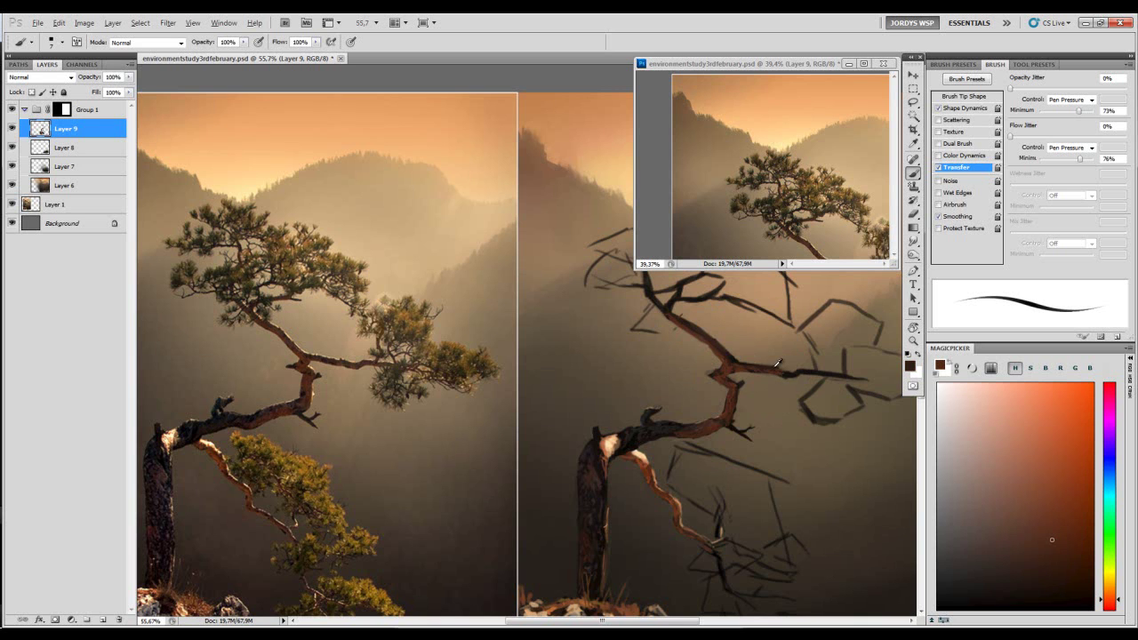
- Undo the greyish-brown stroke on the side branch and pick a dark grey-brown with a 15 px brush for its shading
click(980, 534)
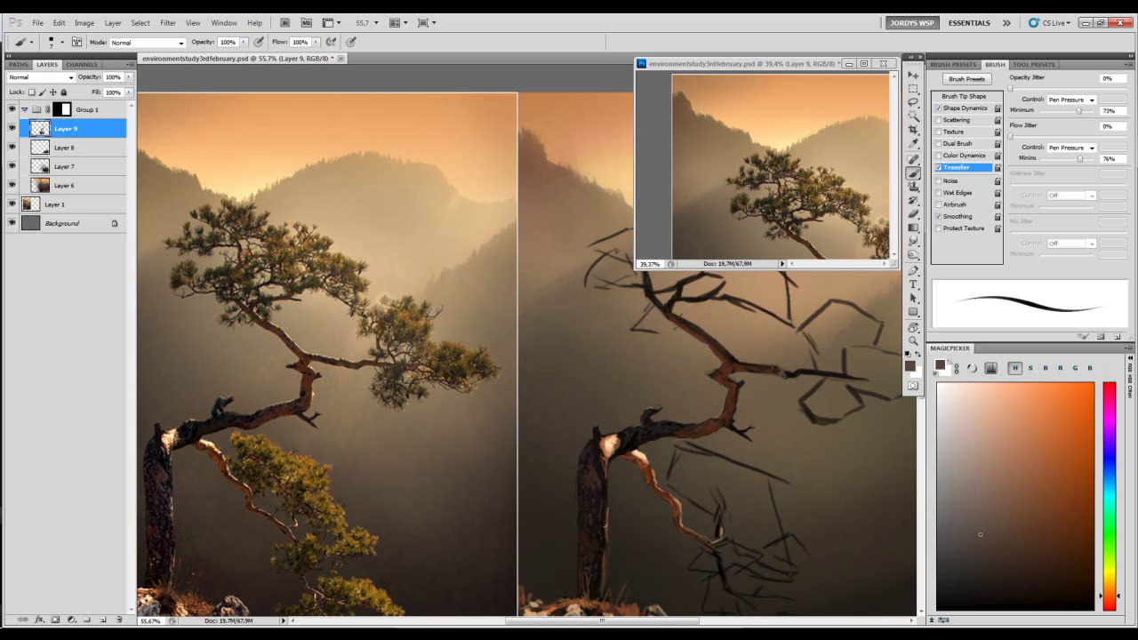
key(ctrl+z)
click(965, 565)
key(bracketright)
key(bracketright)
key(bracketright)
key(bracketleft)
key(bracketleft)
key(bracketright)
key(bracketright)
key(bracketright)
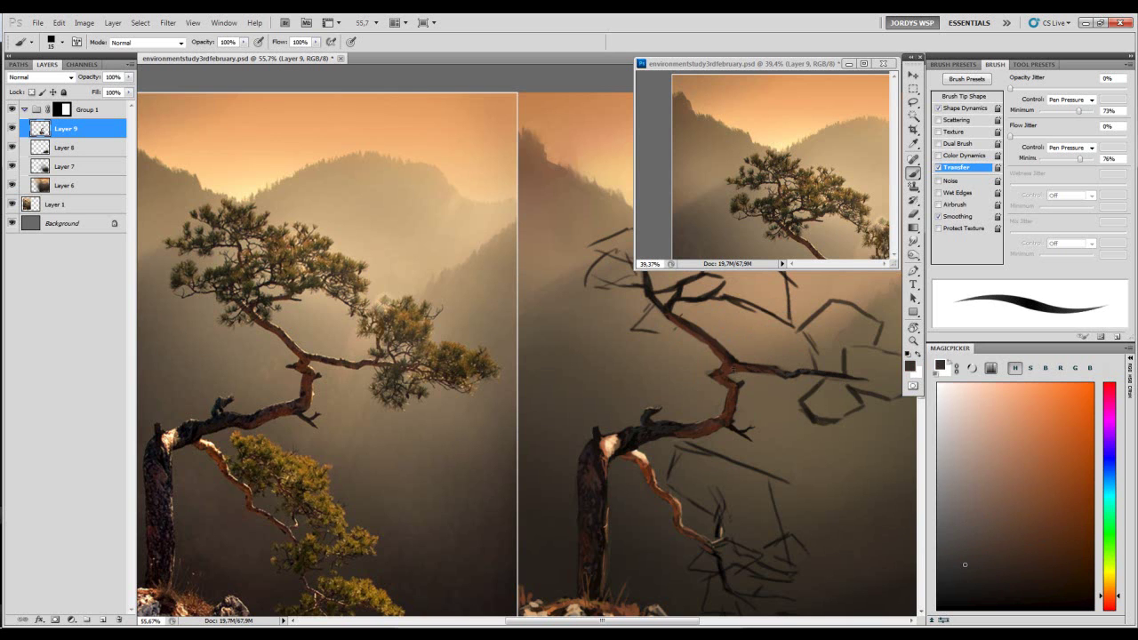
- Refine the fork where the upright section meets the side branch with sampled reddish browns and a 9 px brush
alt+click(707, 378)
alt+click(739, 381)
key(bracketleft)
drag(738, 382, 744, 375)
alt+click(742, 377)
alt+click(742, 378)
key(bracketleft)
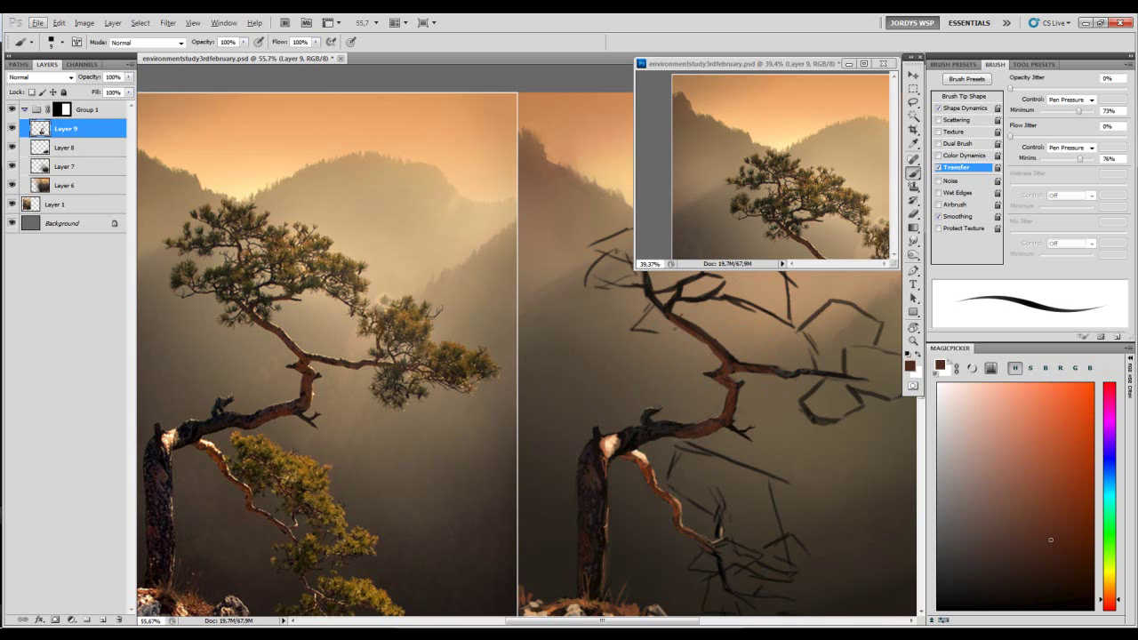
- Paint tan and light-orange highlights along the lit edge of the upright branch section
click(978, 520)
click(1109, 592)
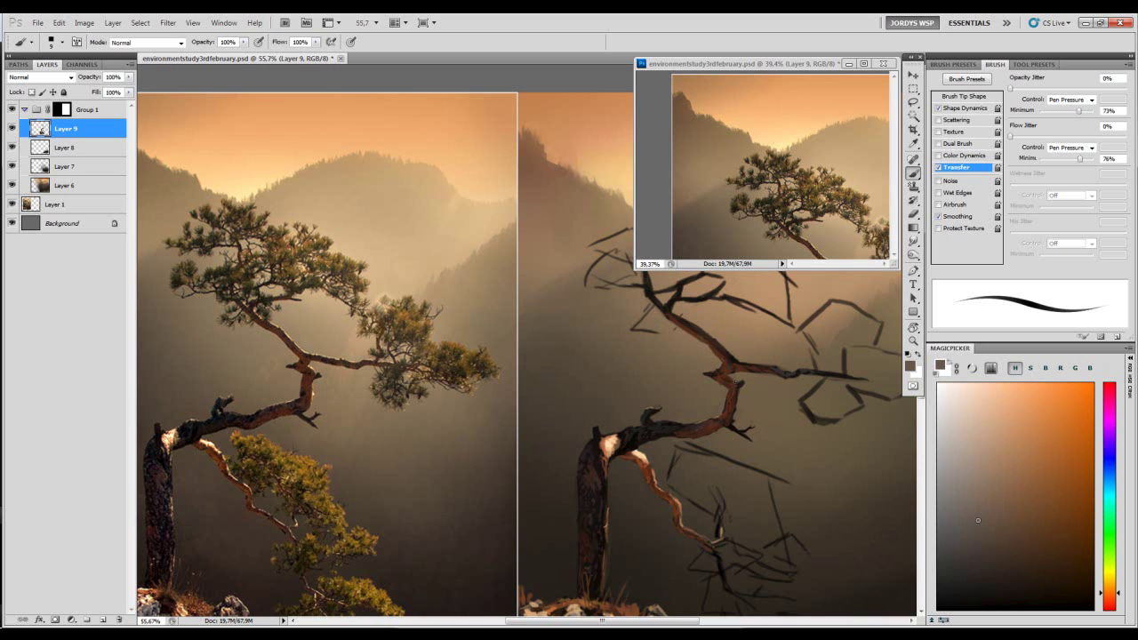
mouse_move(978, 520)
mouse_down()
mouse_move(1014, 496)
mouse_move(991, 463)
mouse_up()
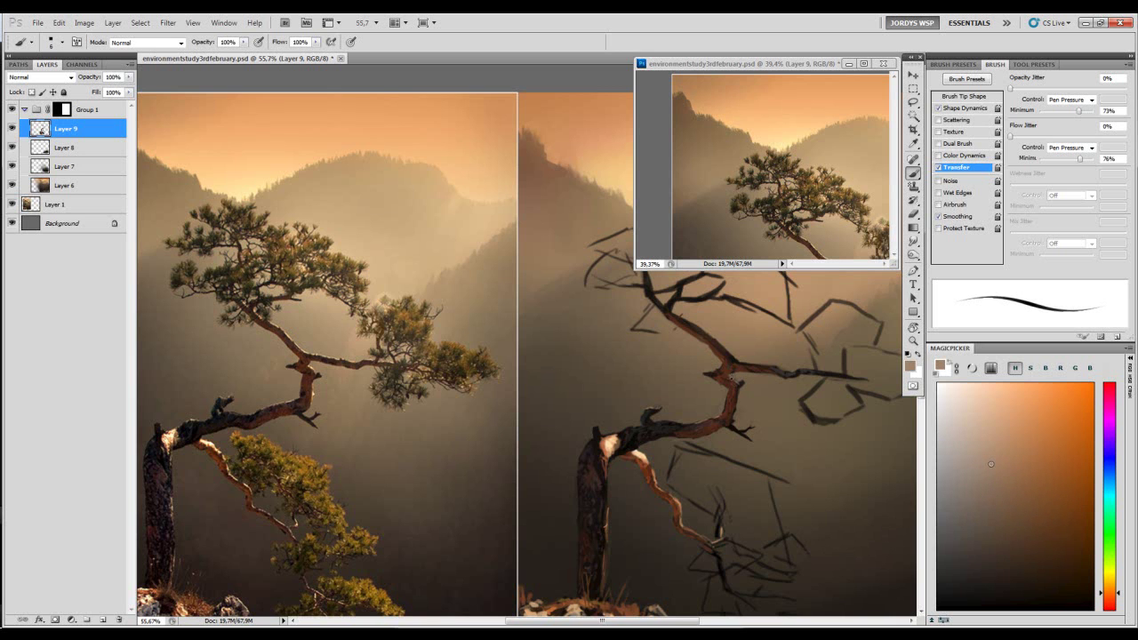
click(1015, 427)
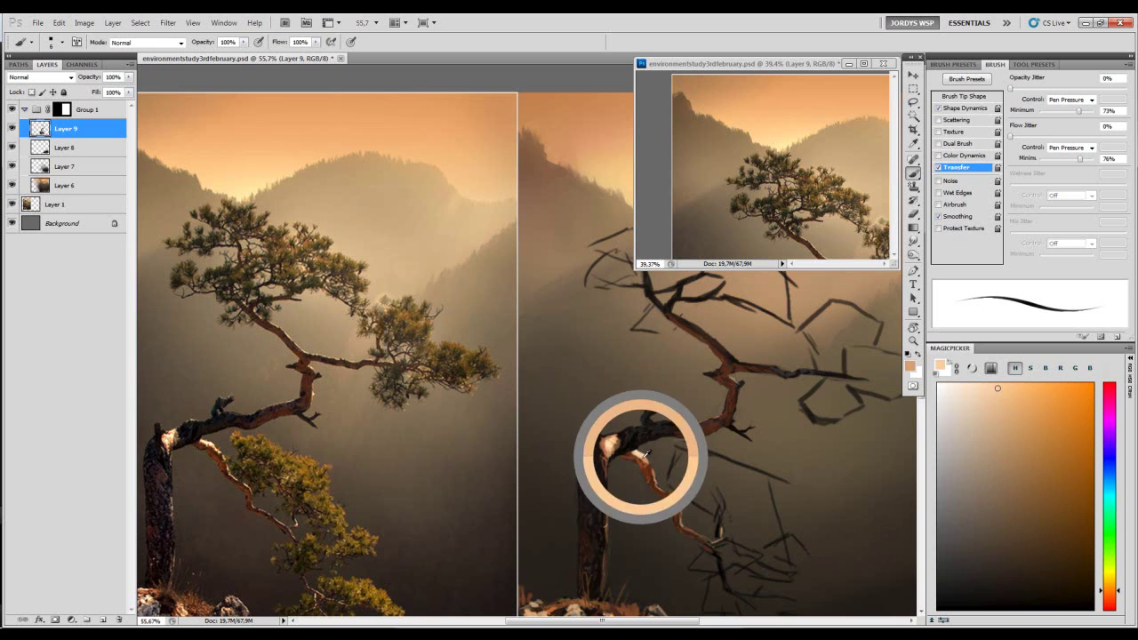
drag(738, 393, 735, 413)
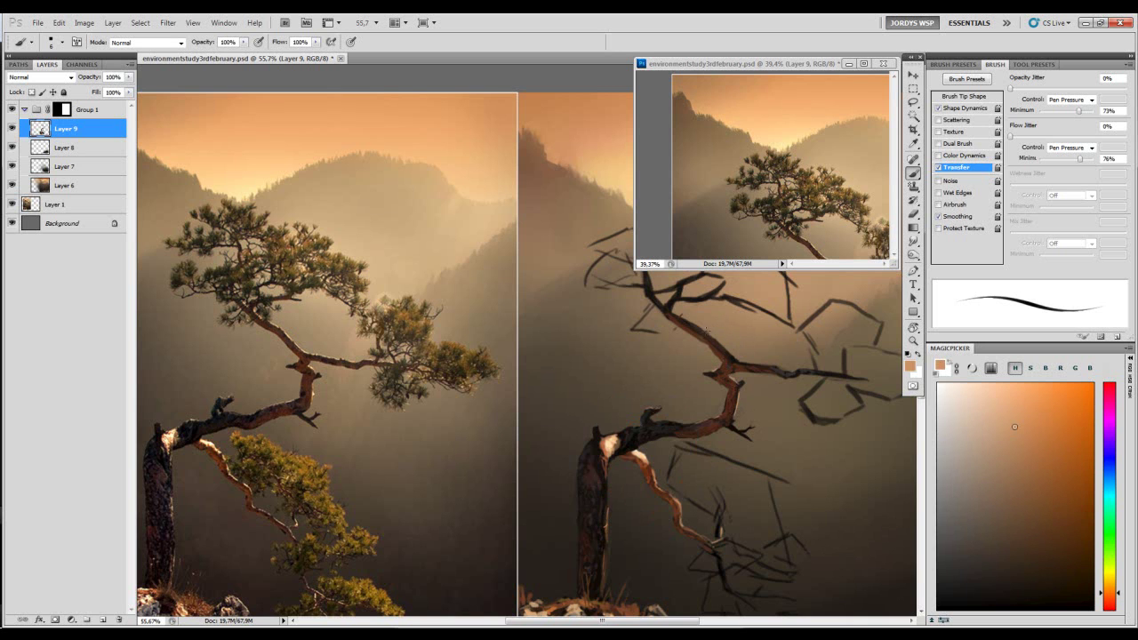
- Add thin light-orange highlights along the diagonal upper branch, reducing the brush size
drag(675, 312, 700, 328)
key(bracketleft)
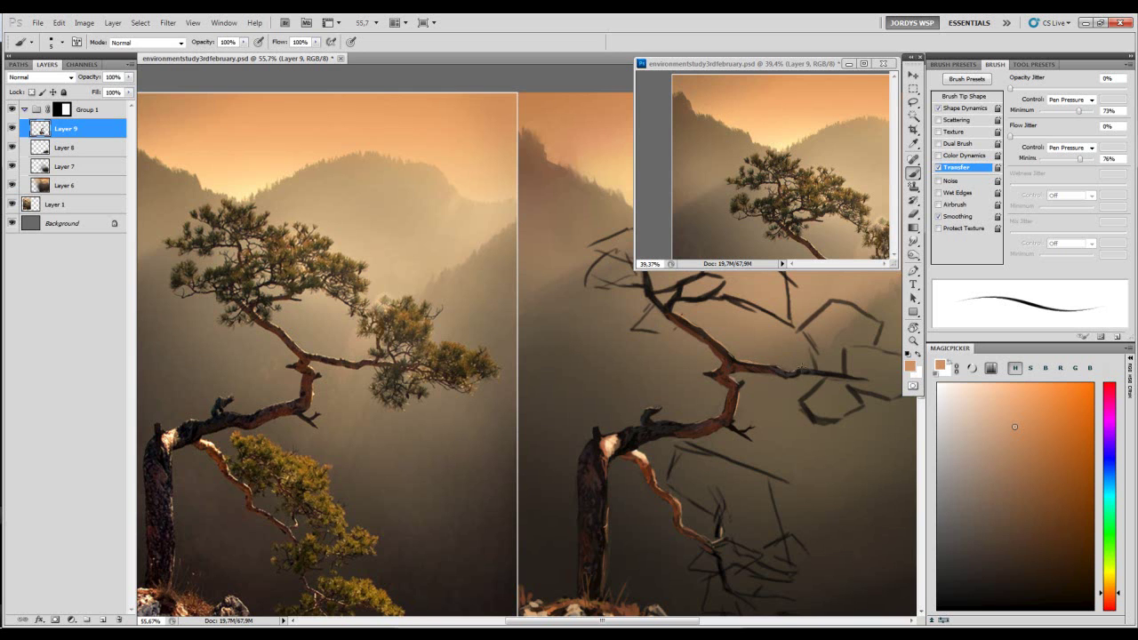
key(bracketleft)
- Rework the fork and upright section with sampled dark browns and background tones, using a 7 px brush
alt+click(736, 377)
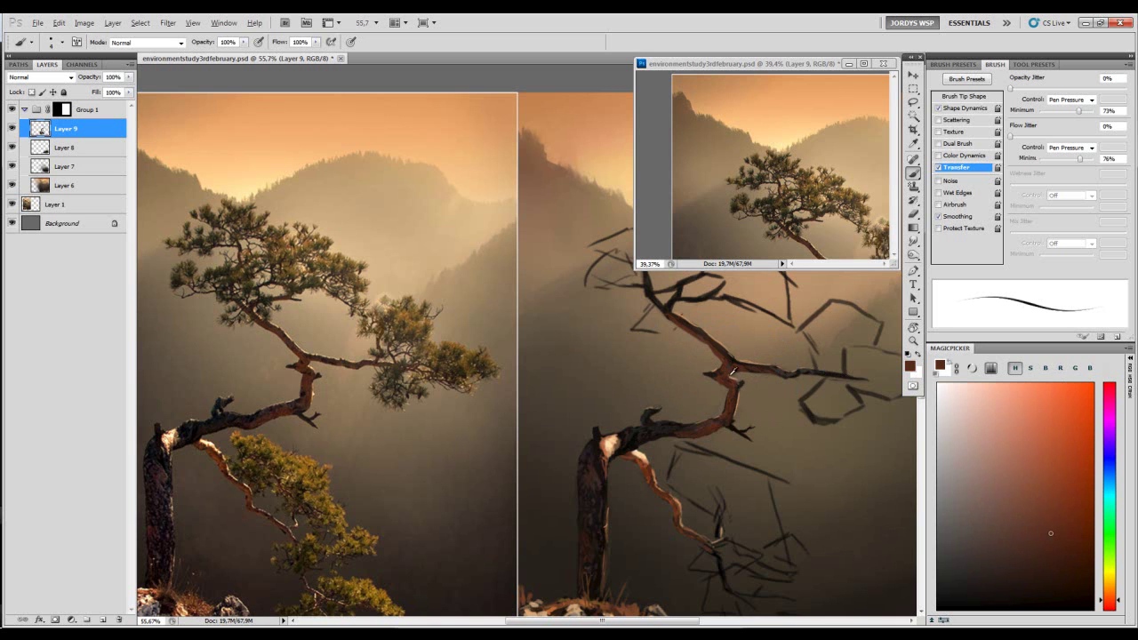
alt+click(734, 357)
alt+click(734, 354)
key(bracketright)
key(bracketright)
key(bracketright)
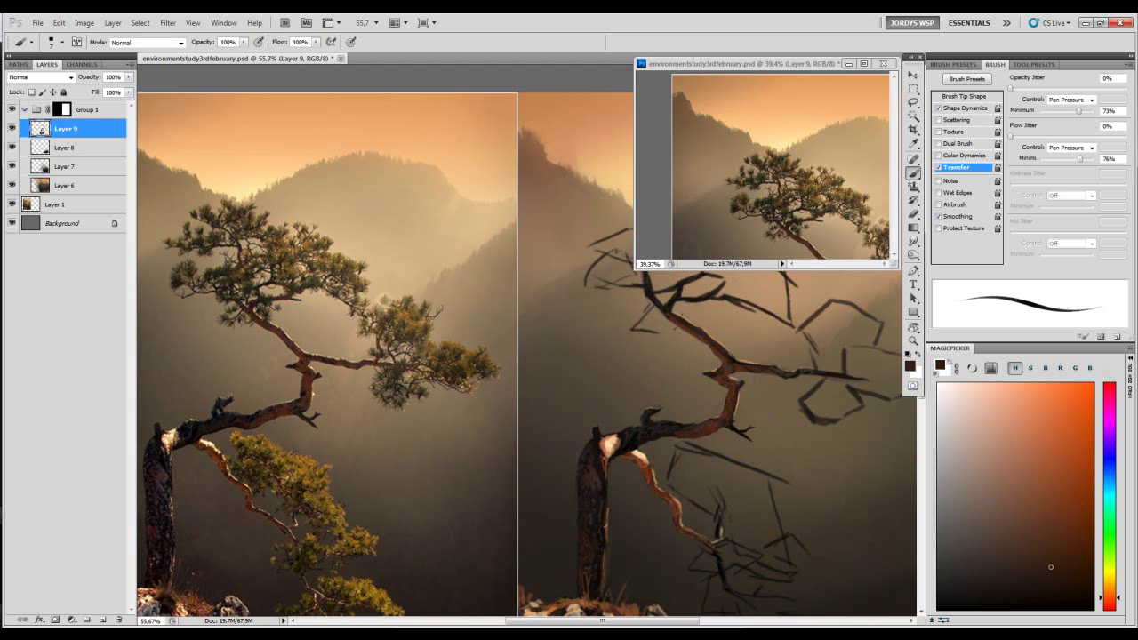
alt+click(726, 390)
alt+click(740, 384)
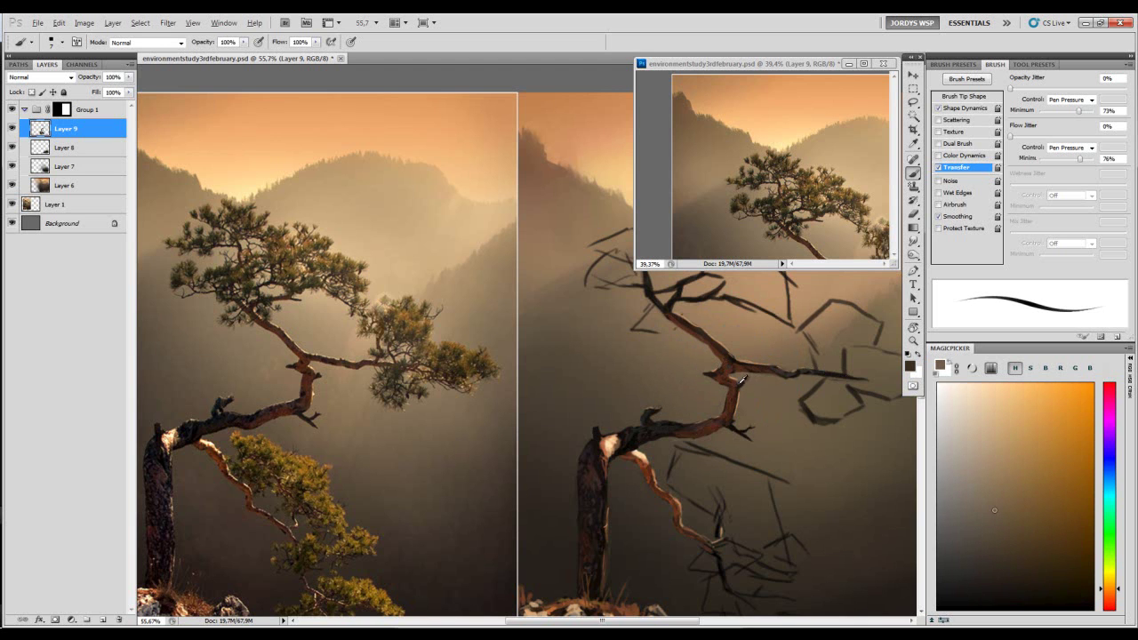
- Sharpen the outline of the upright section just below the fork by alternating sampled bark and background colours
alt+click(741, 379)
alt+click(745, 381)
alt+click(745, 380)
drag(772, 379, 787, 372)
alt+click(746, 384)
alt+click(749, 379)
alt+click(741, 389)
alt+click(743, 390)
alt+click(748, 379)
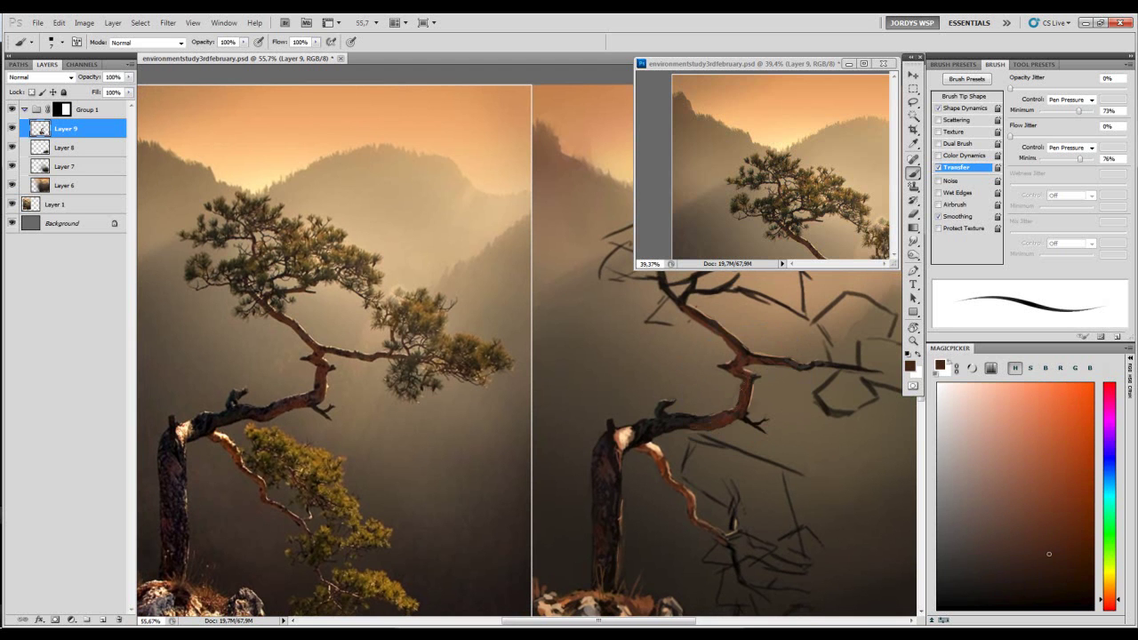
- Correct the lit edge of the upright section and the side branch's start with sampled brown and background tones
alt+click(744, 383)
alt+click(748, 378)
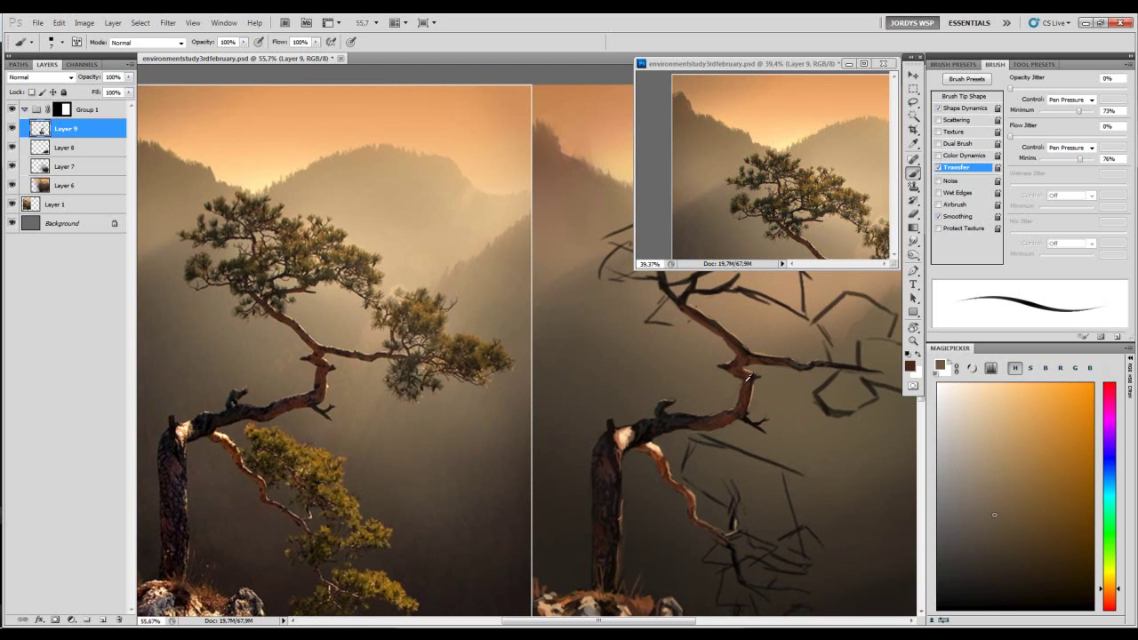
alt+click(749, 379)
alt+click(761, 384)
alt+click(758, 383)
alt+click(758, 381)
drag(757, 393, 797, 363)
alt+click(797, 365)
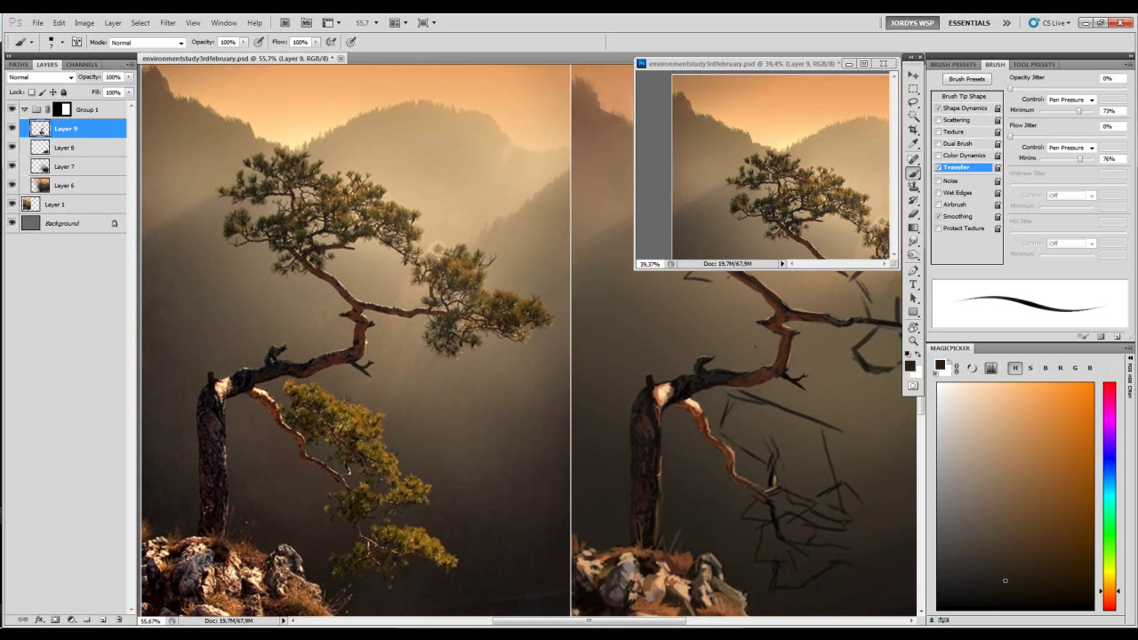
- Paint bark detail on the horizontal branch near the bend with sampled dark and reddish browns
alt+click(744, 380)
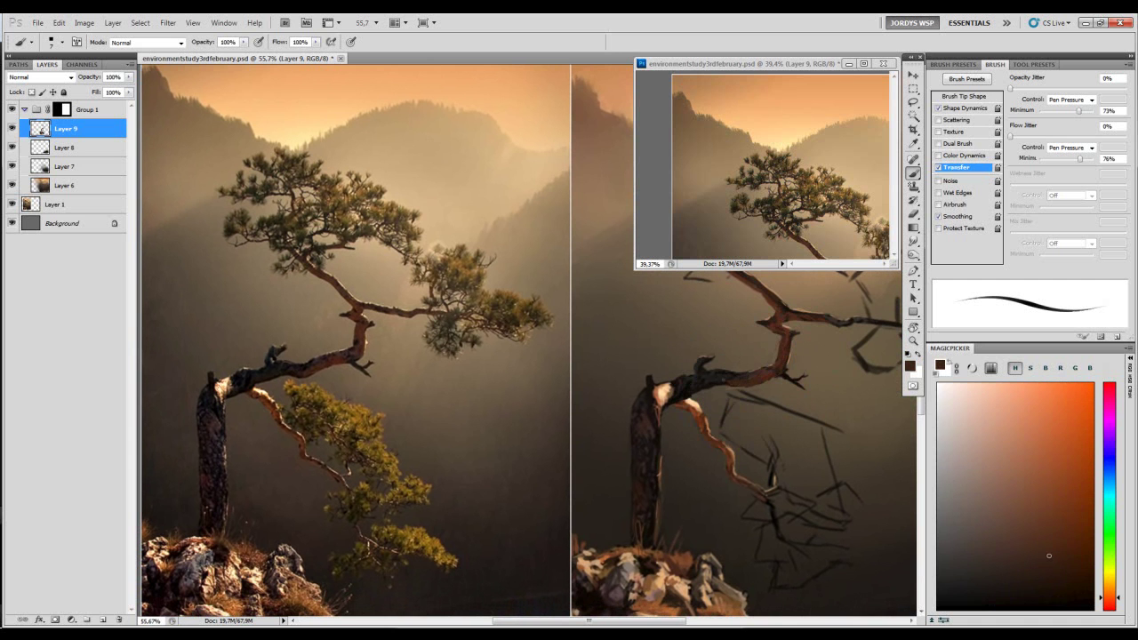
drag(730, 374, 739, 370)
alt+click(735, 374)
alt+click(745, 378)
drag(761, 382, 738, 357)
- Refine the base of the lower offshoot beside the trunk with sampled browns and a darker reddish brown
alt+click(665, 375)
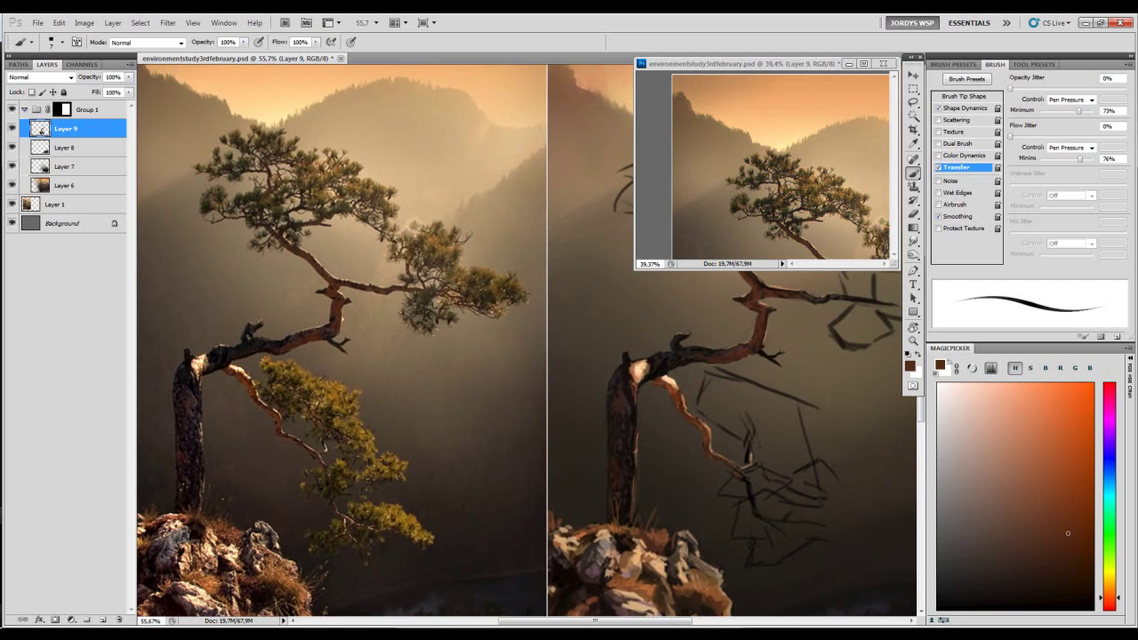
alt+click(665, 379)
click(1037, 548)
alt+click(668, 377)
alt+click(676, 383)
- Refine the diagonal upper branch and the right side branch with sampled browns and a muted grey-brown
drag(727, 349, 756, 388)
alt+click(682, 299)
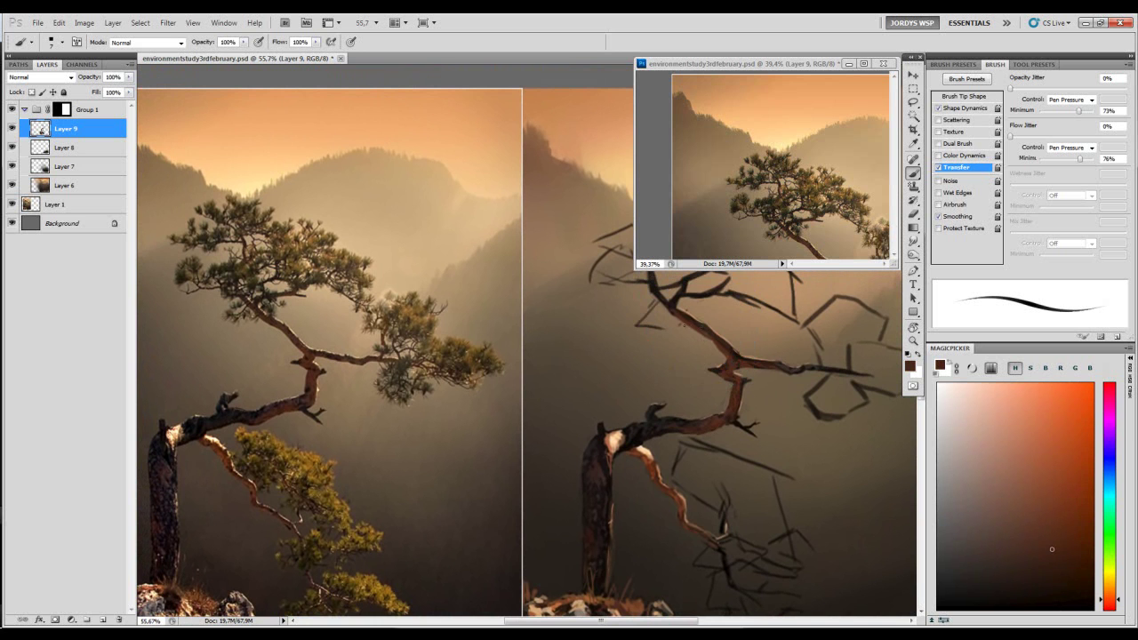
mouse_move(996, 505)
mouse_down()
mouse_move(1000, 529)
mouse_move(980, 533)
mouse_up()
alt+click(707, 327)
alt+click(758, 362)
alt+click(747, 364)
- Save the document and check the whole painting beside its reference photo
drag(815, 356, 769, 379)
key(z)
key(ctrl+s)
drag(720, 455, 743, 436)
mouse_move(743, 436)
mouse_down()
mouse_move(714, 381)
mouse_move(748, 374)
mouse_move(723, 381)
mouse_move(710, 407)
mouse_up()
- Refine the fork of the upper branch with sampled dark brown and erase stray paint along its edges
key(b)
alt+click(660, 360)
click(1054, 541)
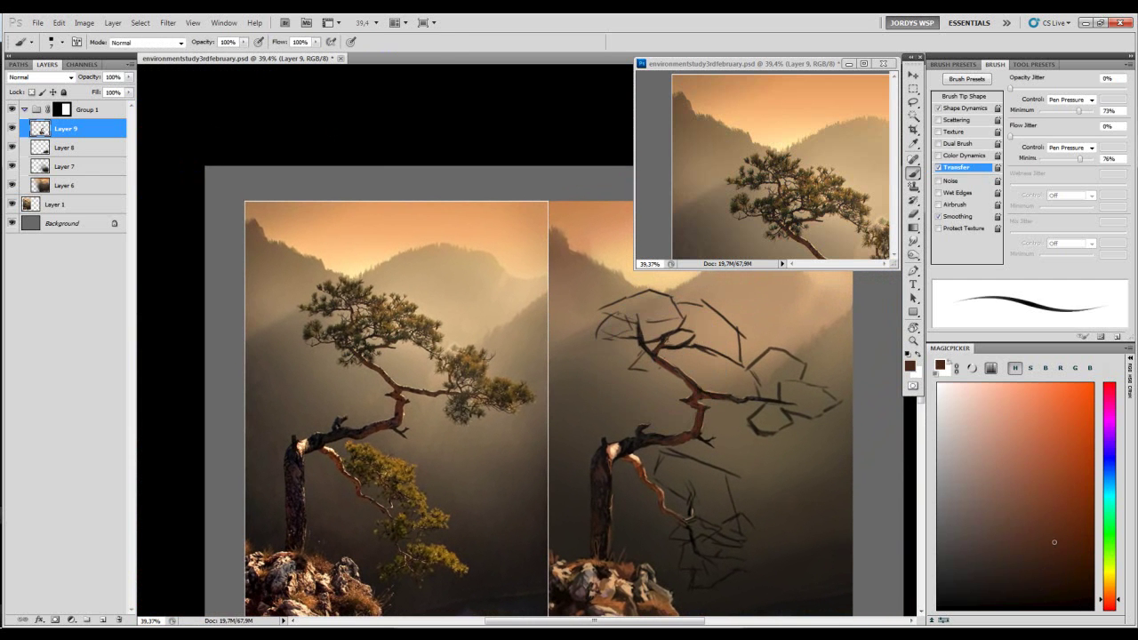
drag(670, 336, 664, 345)
key(e)
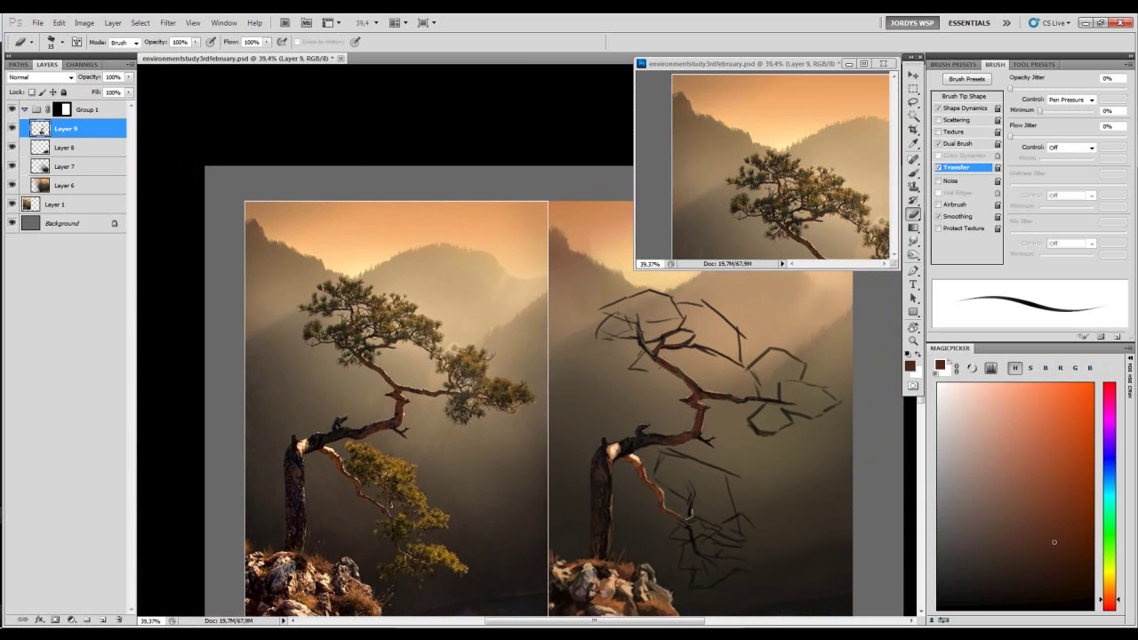
click(657, 364)
click(590, 250)
- Paint bare dark brown twigs spreading from the upper branch into the crown, varying the brush size
key(b)
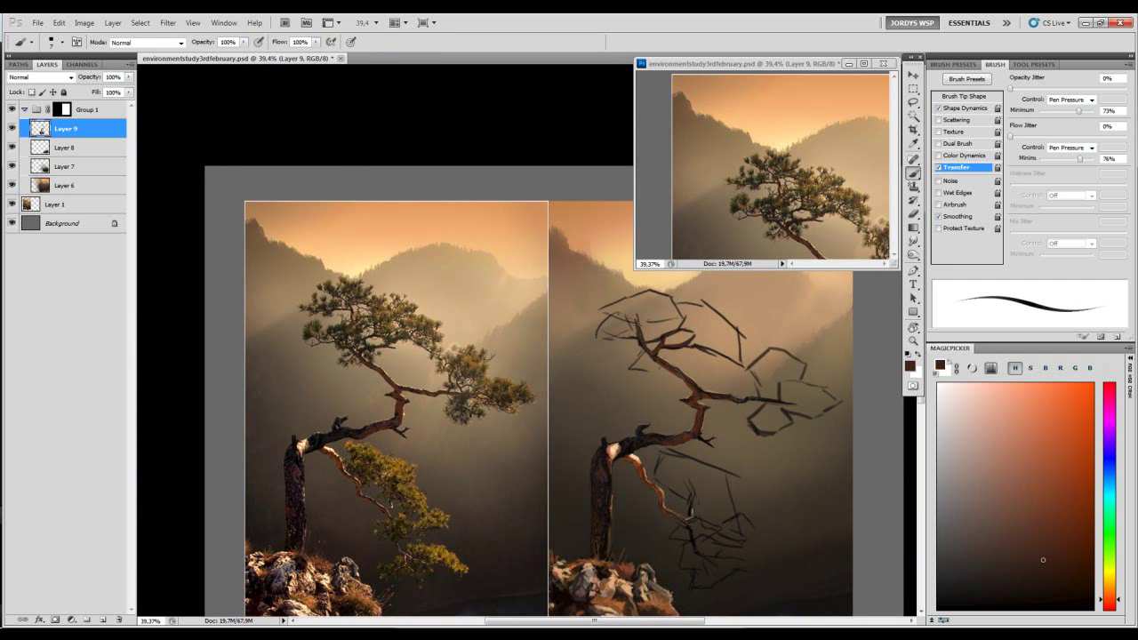
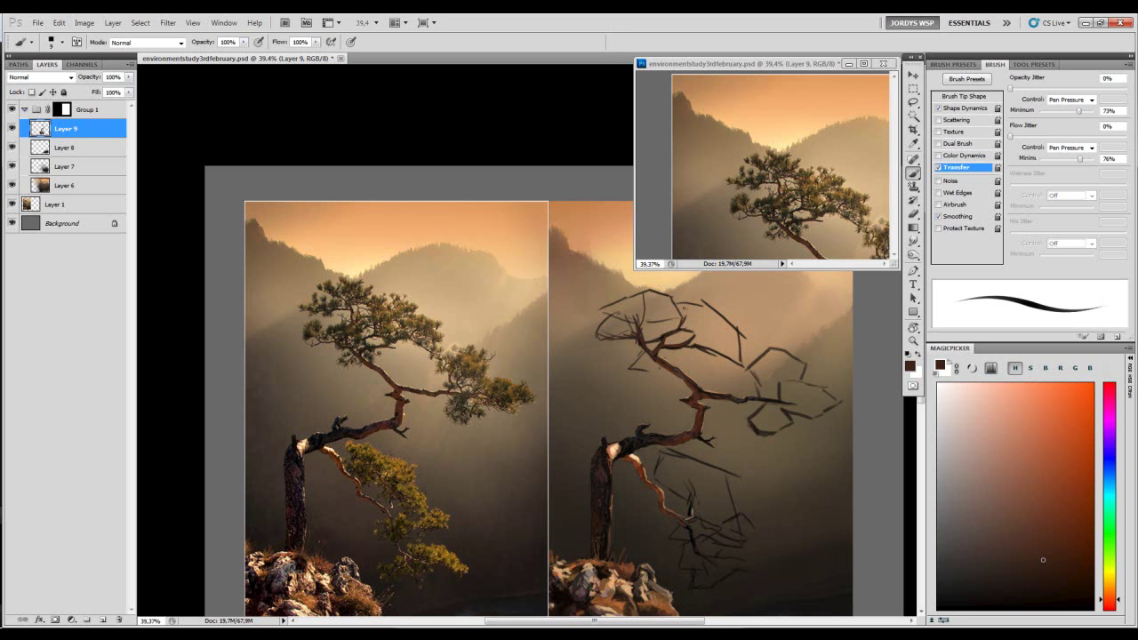
key(bracketright)
key(bracketleft)
key(bracketleft)
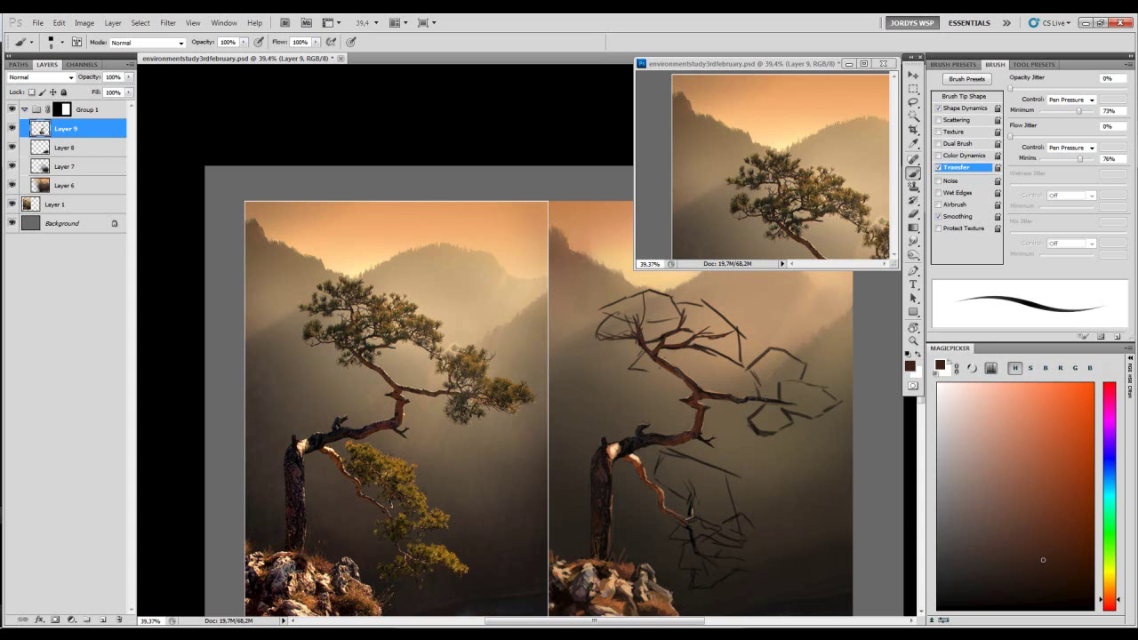
key(bracketright)
key(bracketright)
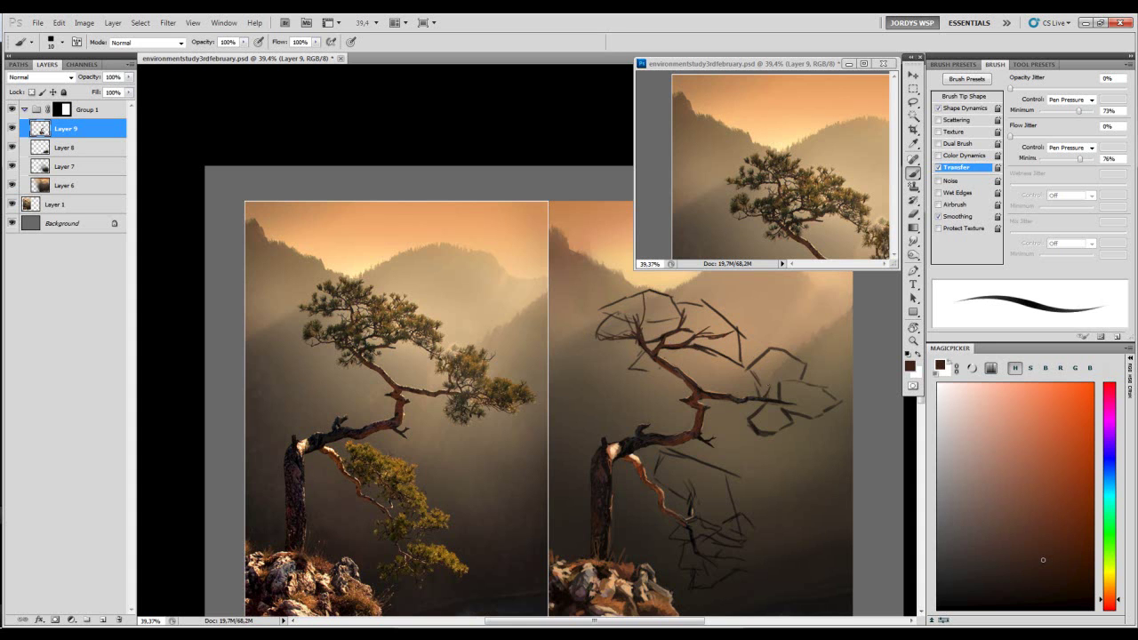
key(bracketleft)
- Paint fine twigs at the outer end of the right side branch with a sampled very dark brown
drag(769, 373, 765, 384)
key(bracketleft)
key(bracketright)
key(bracketright)
alt+click(772, 403)
key(bracketleft)
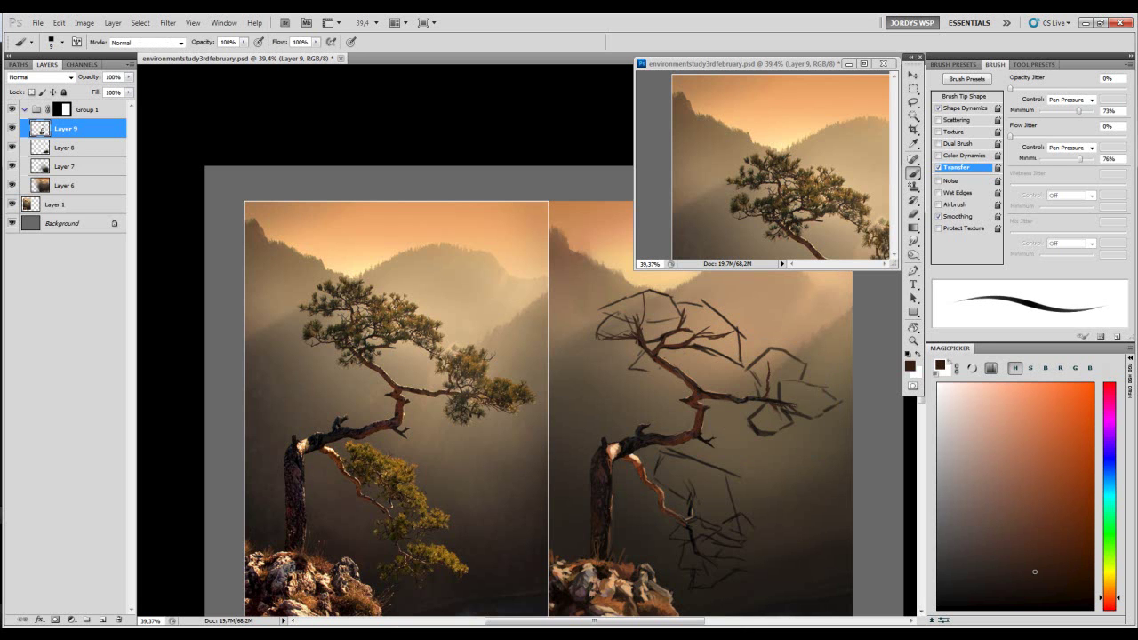
key(bracketleft)
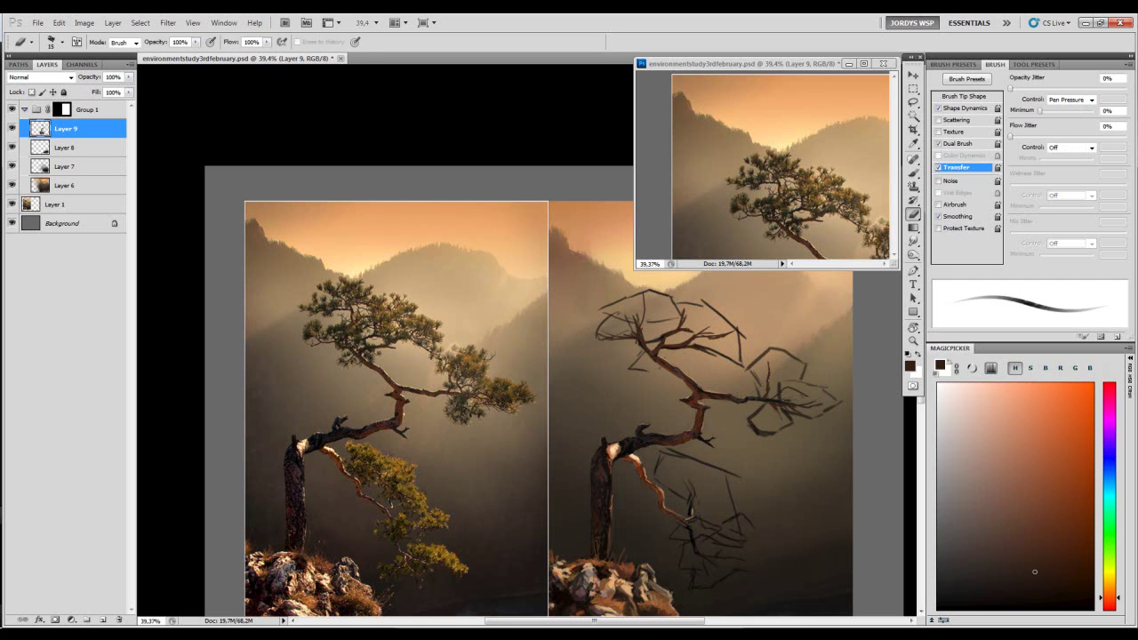
- Clean up the upper branch with the eraser and sampled browns, and add pale peach highlights along it
drag(676, 379, 674, 368)
alt+click(653, 348)
alt+click(666, 344)
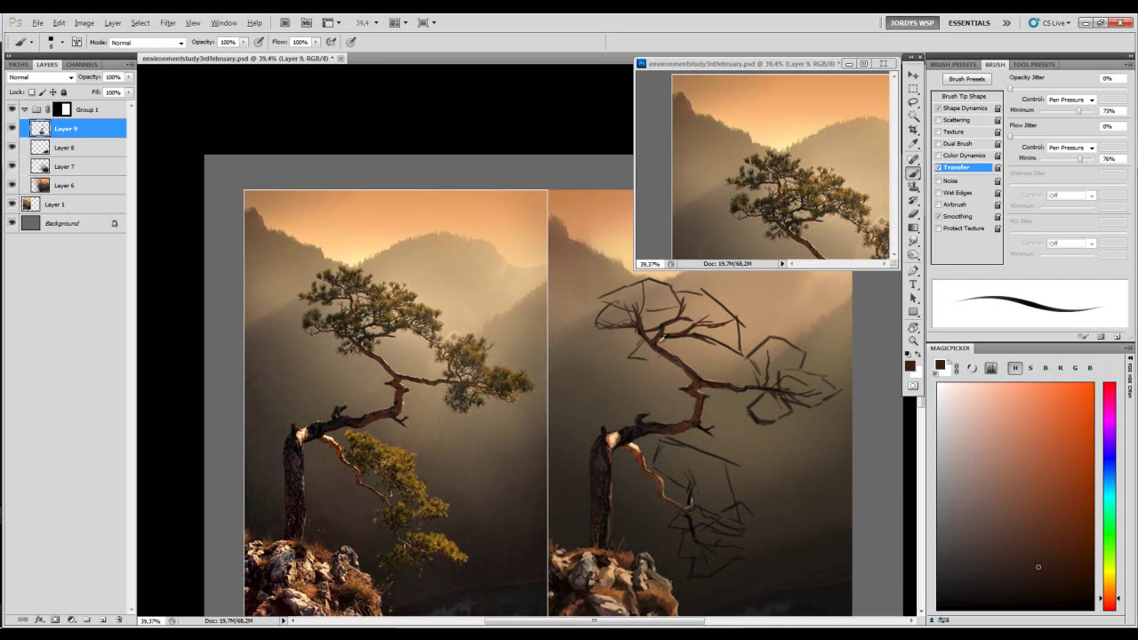
alt+click(615, 437)
key([)
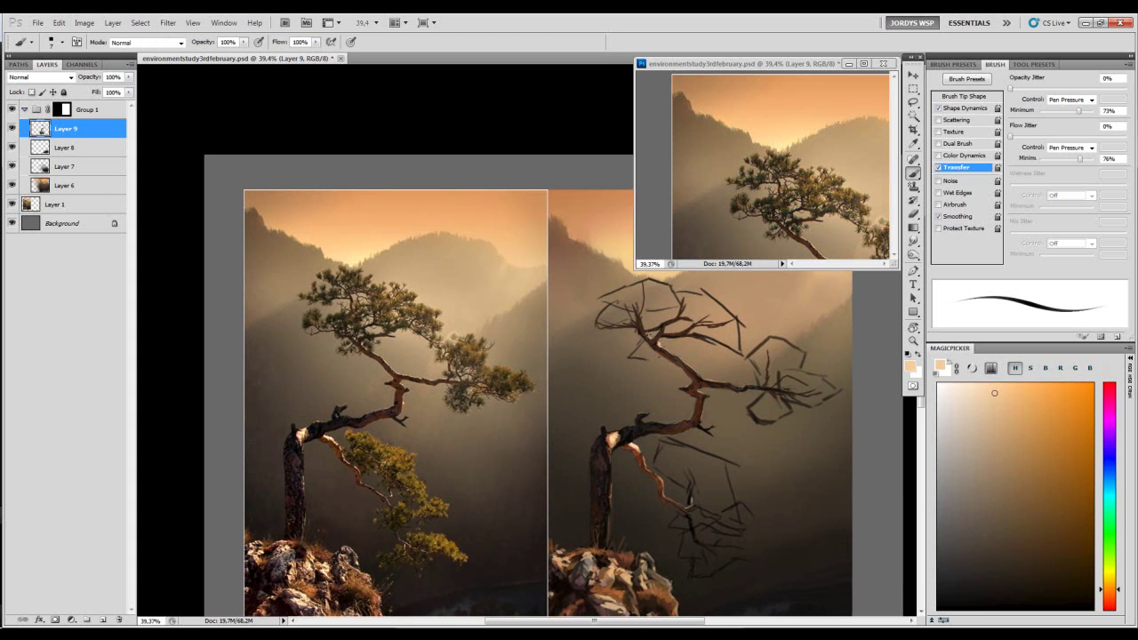
scroll(667, 331, up, 3)
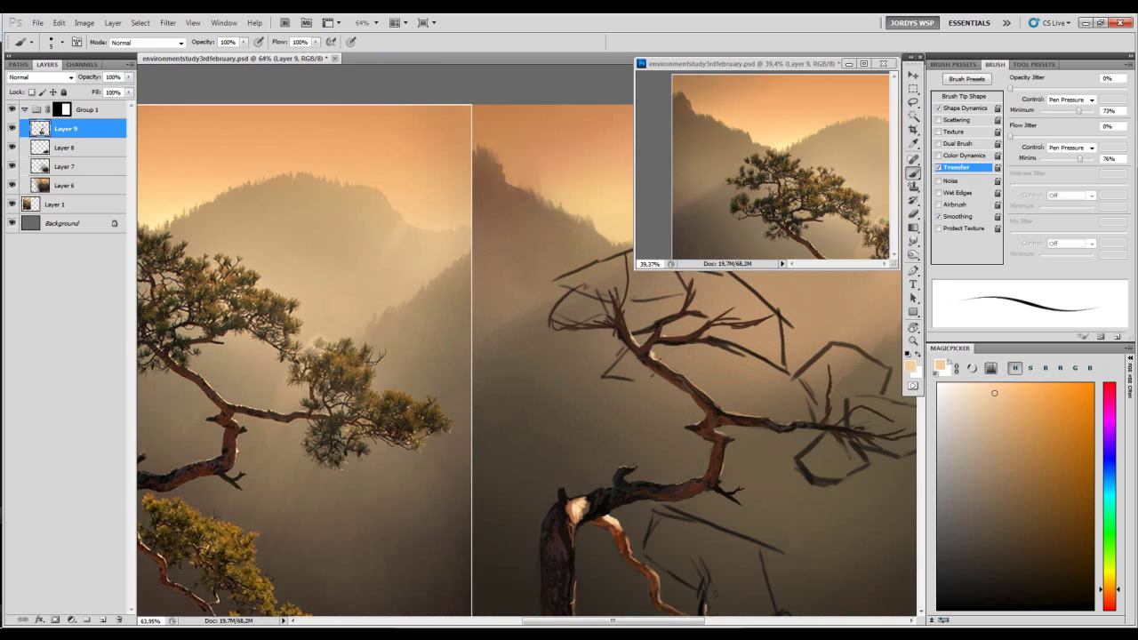
mouse_move(652, 356)
mouse_down()
mouse_move(615, 357)
mouse_move(710, 359)
mouse_up()
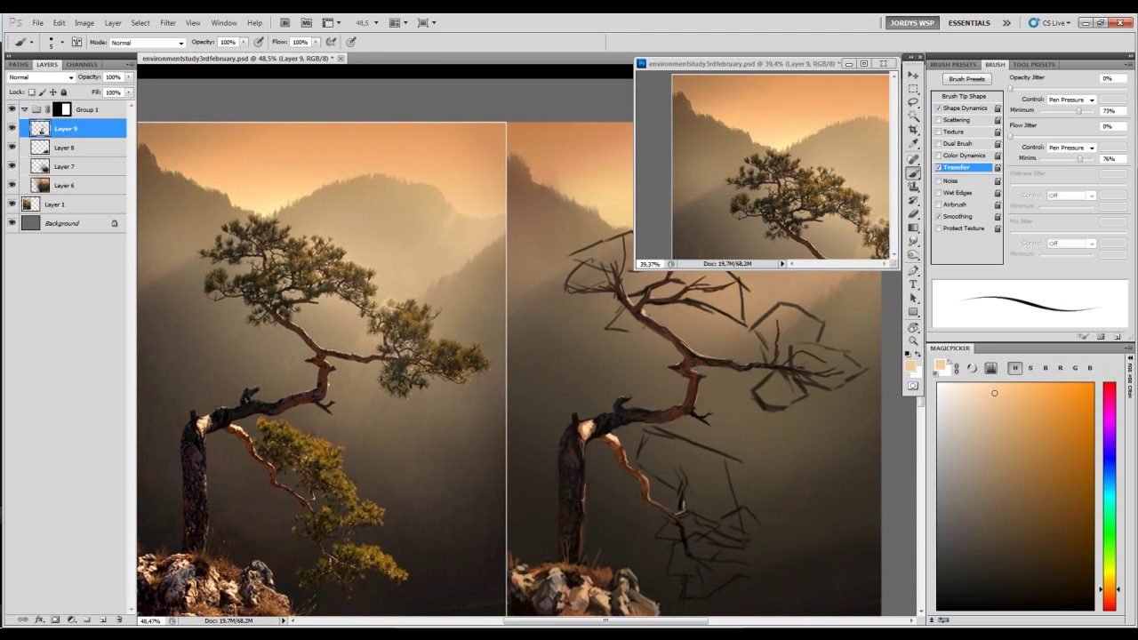
- Refine the trunk bend below the side branch with sampled browns and a stronger reddish brown
alt+click(698, 368)
alt+click(699, 373)
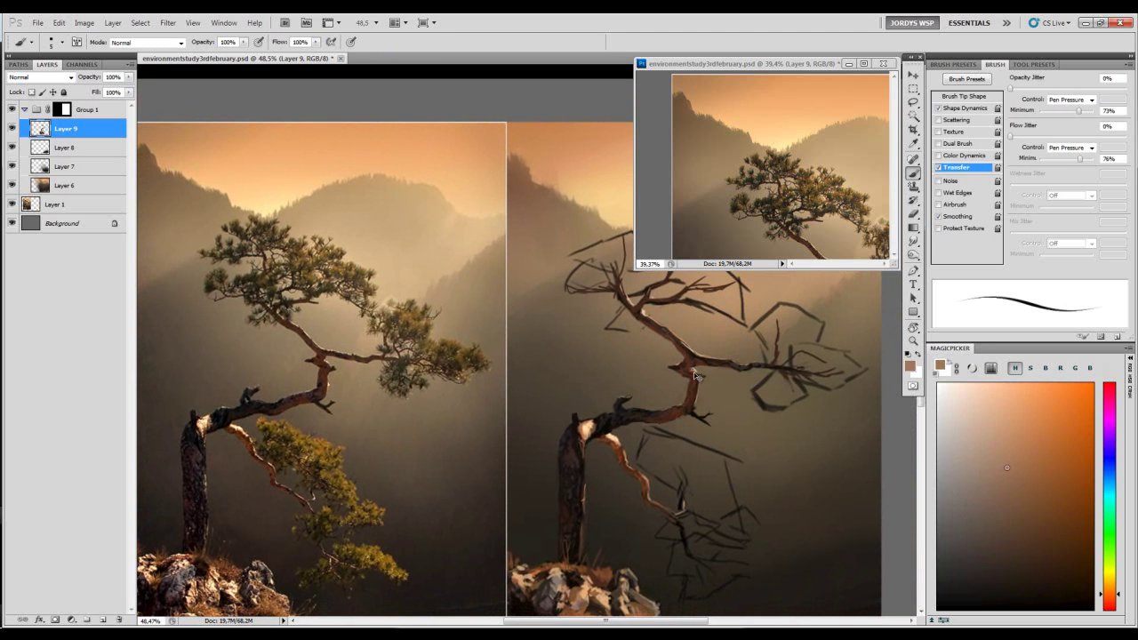
drag(699, 373, 709, 351)
click(1044, 496)
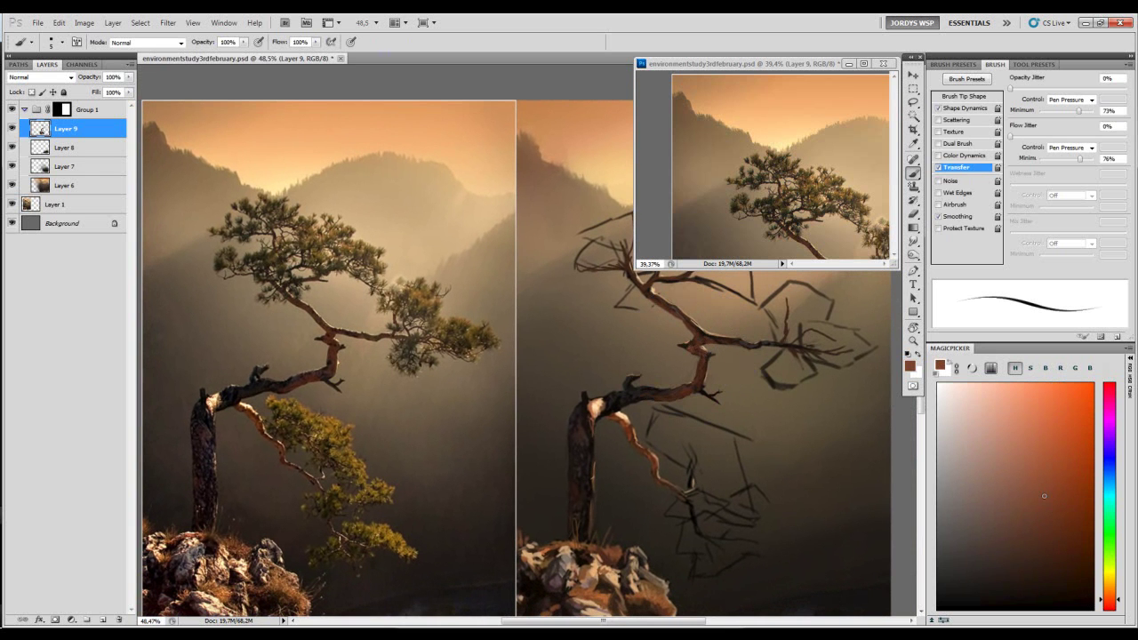
click(1031, 542)
alt+click(693, 378)
drag(697, 373, 691, 396)
alt+click(691, 387)
- Show the whole painting and its reference photo in the small second document window
click(831, 213)
key(ctrl+space)
mouse_move(858, 213)
mouse_down()
mouse_move(825, 226)
mouse_move(803, 219)
mouse_up()
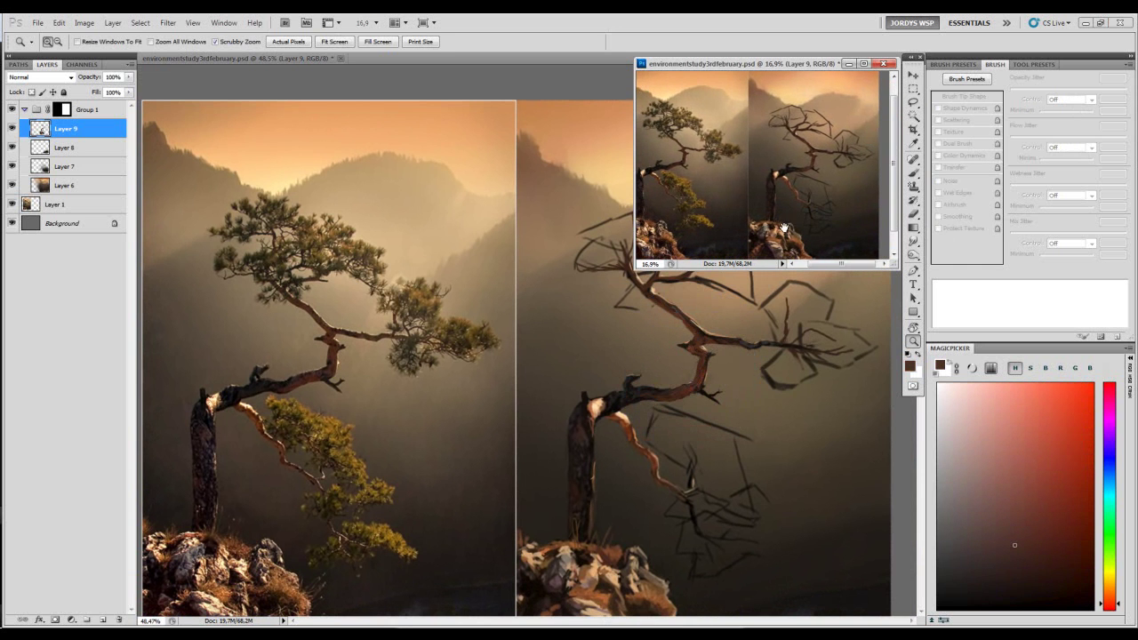
click(690, 374)
drag(677, 387, 695, 378)
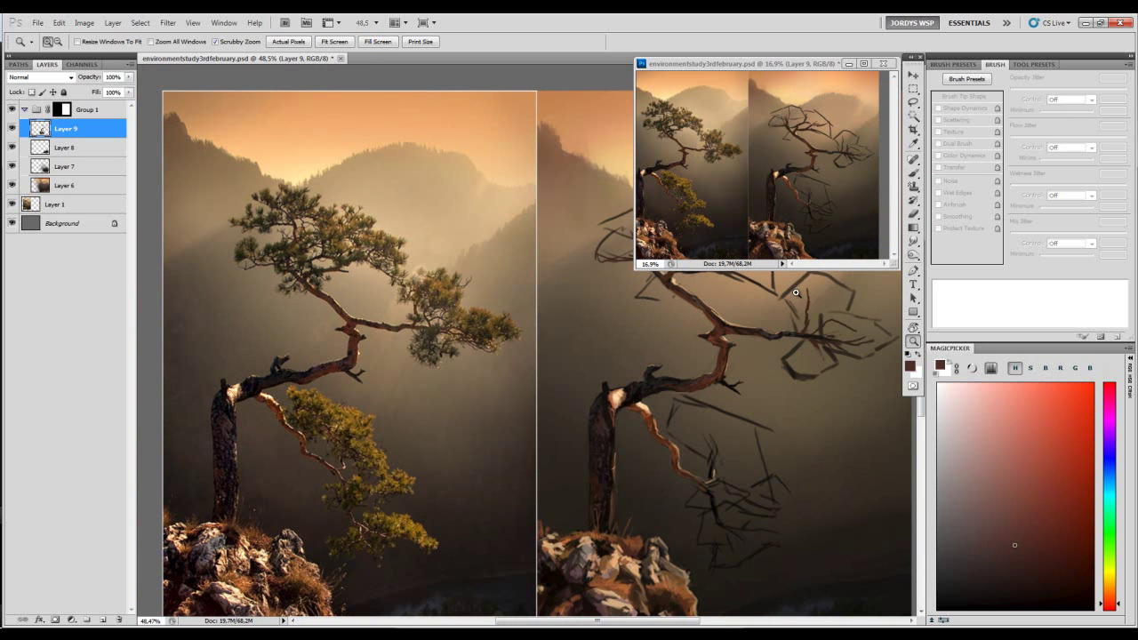
- Refine the short stub on top of the horizontal branch with sampled grey-browns
drag(682, 395, 721, 373)
alt+click(724, 370)
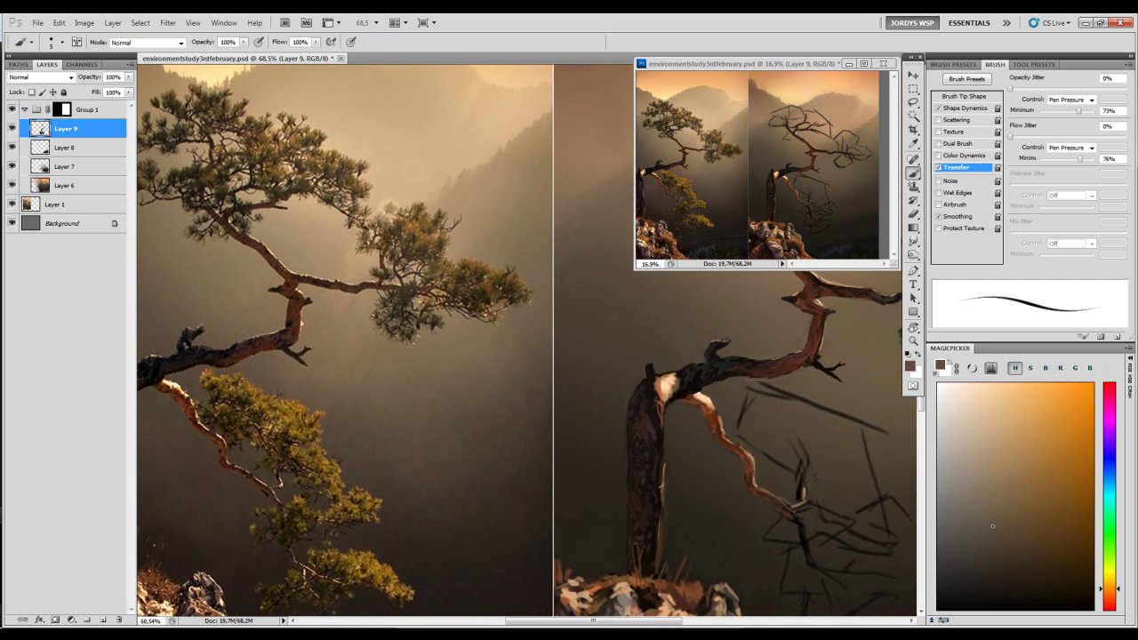
alt+click(728, 341)
alt+click(728, 342)
alt+click(717, 350)
alt+click(724, 338)
alt+click(722, 336)
mouse_move(747, 359)
mouse_down()
mouse_move(707, 358)
mouse_move(751, 370)
mouse_up()
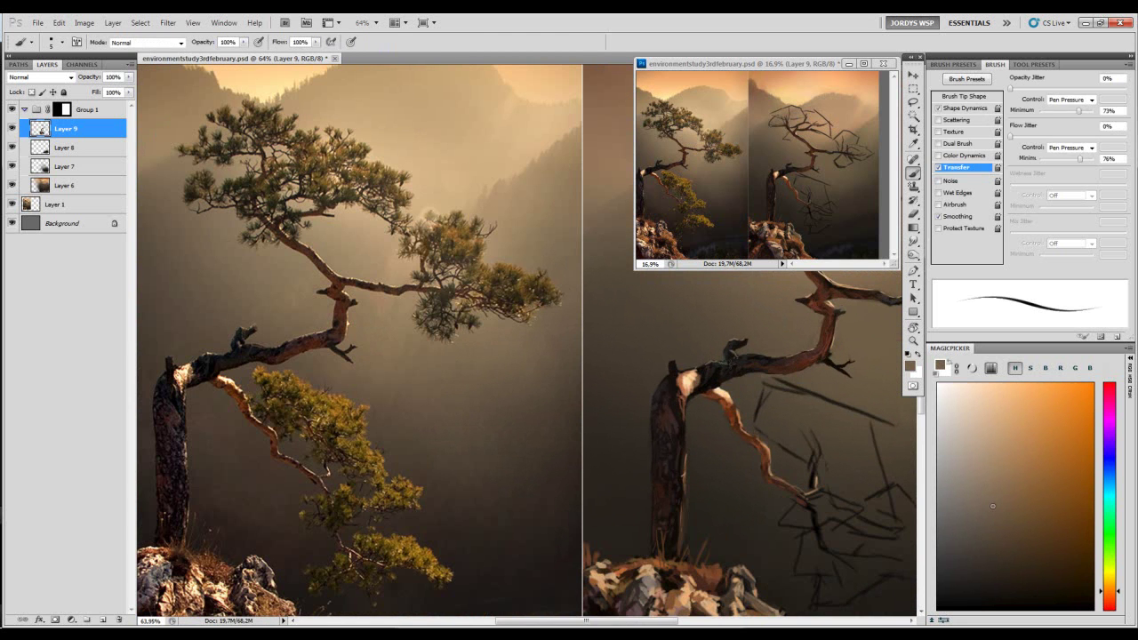
- Paint bark detail on the horizontal branch with sampled near-black and grey-brown, and save the document
alt+click(723, 362)
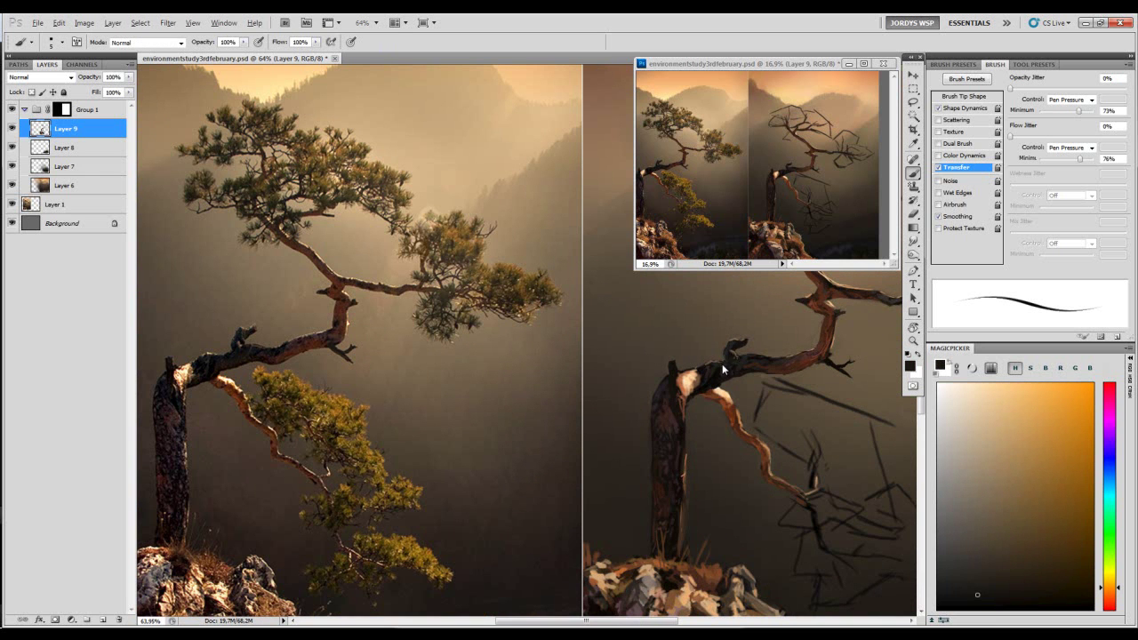
alt+click(763, 368)
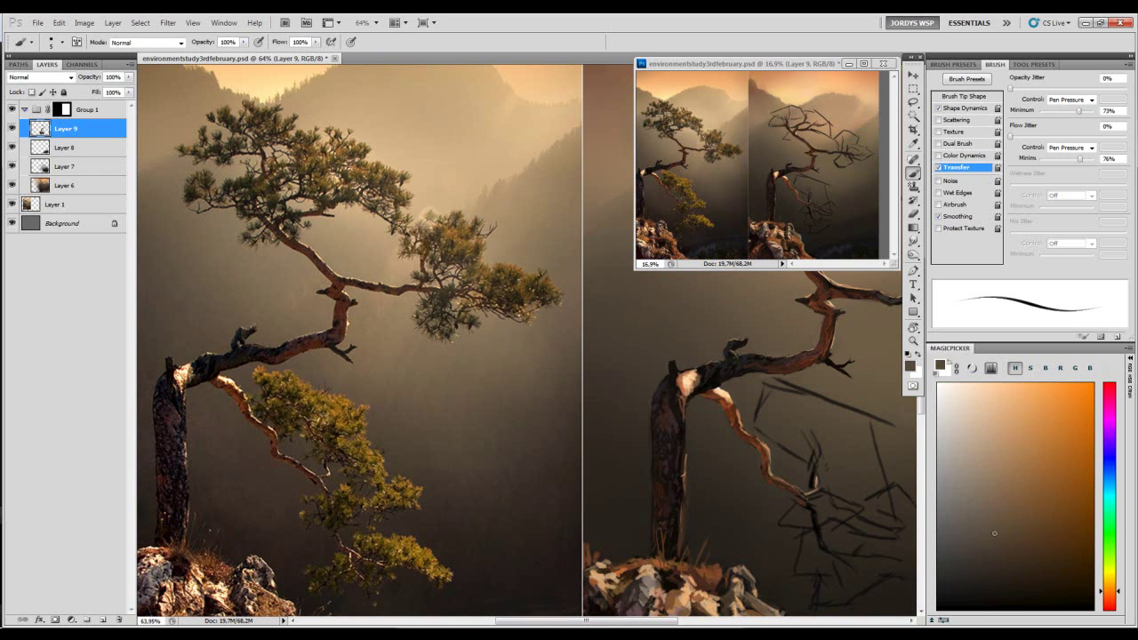
alt+click(796, 352)
key(z)
key(ctrl+s)
drag(821, 342, 751, 366)
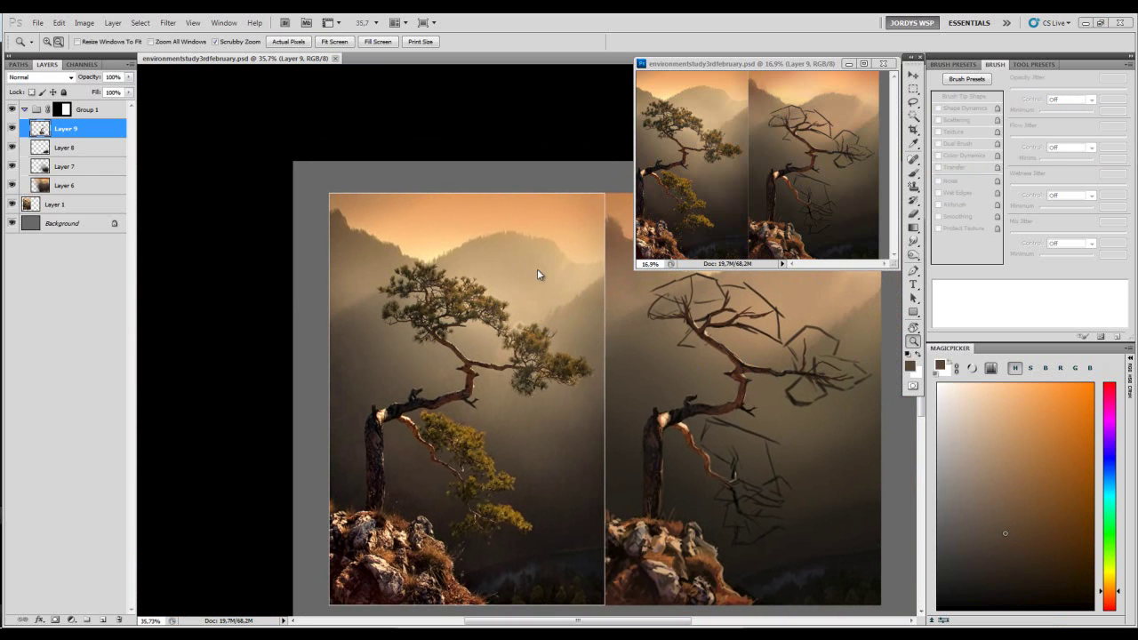
drag(762, 349, 772, 348)
- Touch up the tree's bark with a sampled reddish brown
key(b)
alt+click(601, 342)
mouse_move(610, 344)
mouse_down()
mouse_move(628, 357)
mouse_move(638, 343)
mouse_up()
- Add a new layer above Layer 9 with the default settings
key(z)
mouse_move(686, 407)
mouse_down()
mouse_move(632, 363)
mouse_move(770, 336)
mouse_up()
drag(826, 366, 669, 362)
drag(668, 362, 719, 327)
key(ctrl+shift+n)
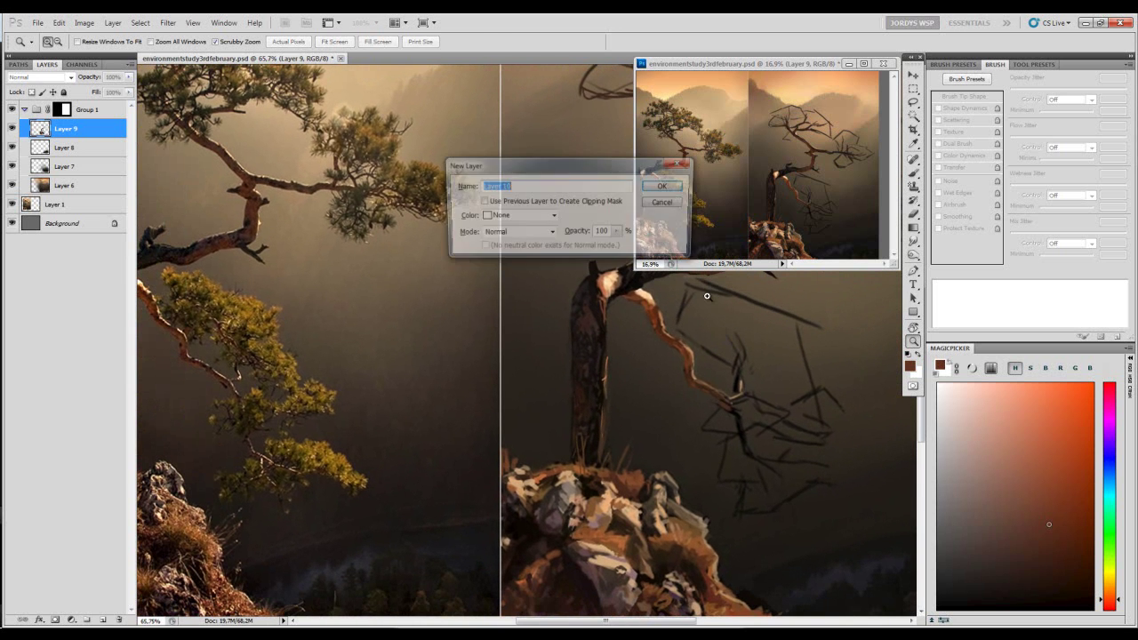
key(Return)
drag(734, 372, 626, 354)
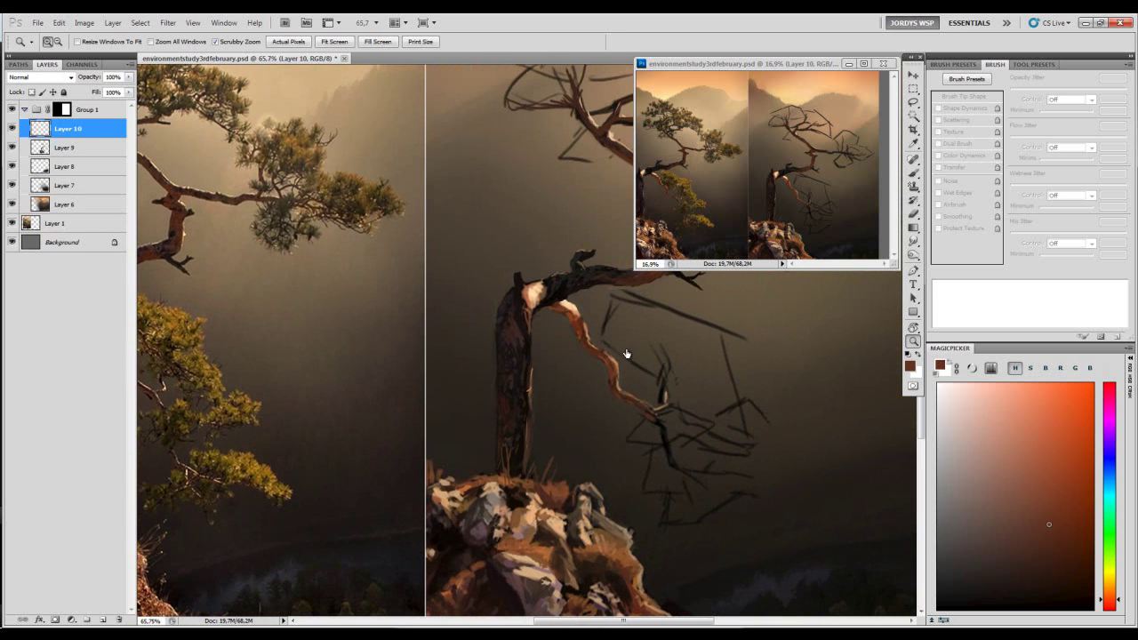
- Erase the sketched foliage outlines on Layer 9 around the lower offshoot, the right side branch and the crown
click(64, 148)
key(b)
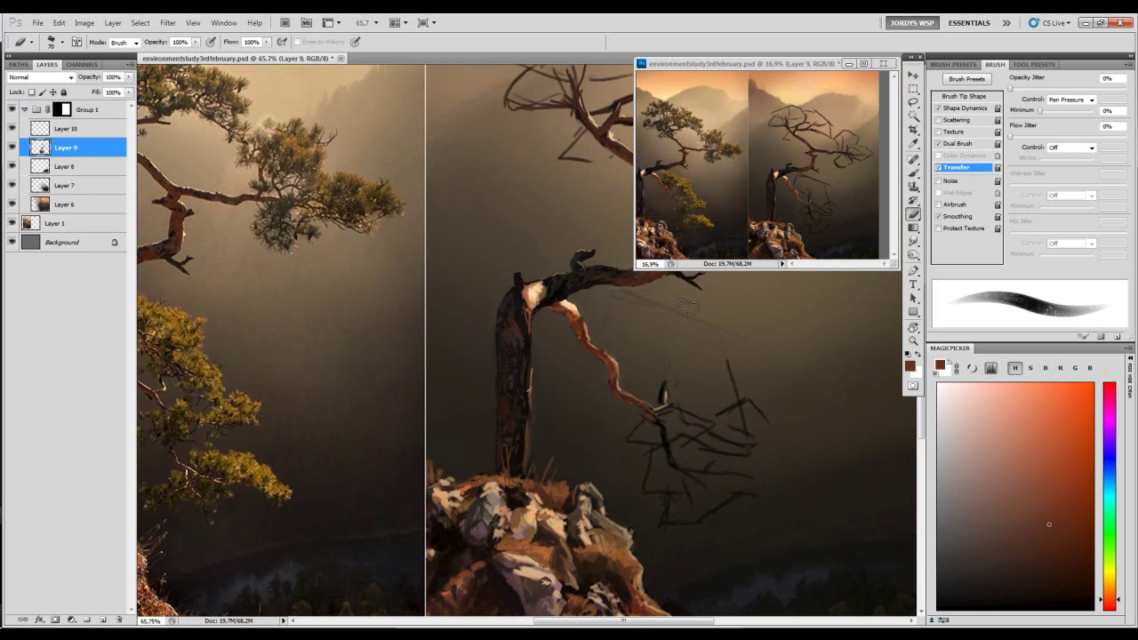
mouse_move(725, 374)
mouse_down()
mouse_move(734, 446)
mouse_move(760, 423)
mouse_move(703, 484)
mouse_move(710, 457)
mouse_move(691, 419)
mouse_move(673, 419)
mouse_move(734, 481)
mouse_move(760, 478)
mouse_move(689, 520)
mouse_move(655, 485)
mouse_move(686, 505)
mouse_move(681, 488)
mouse_move(646, 484)
mouse_move(654, 477)
mouse_move(634, 435)
mouse_move(648, 499)
mouse_up()
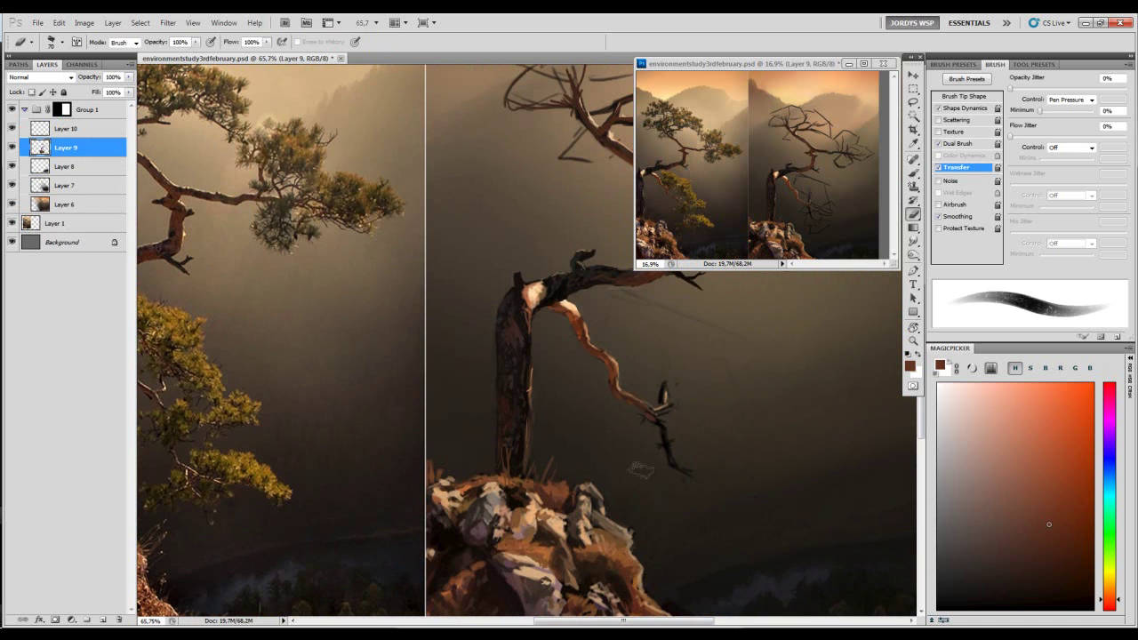
scroll(744, 452, up, 5)
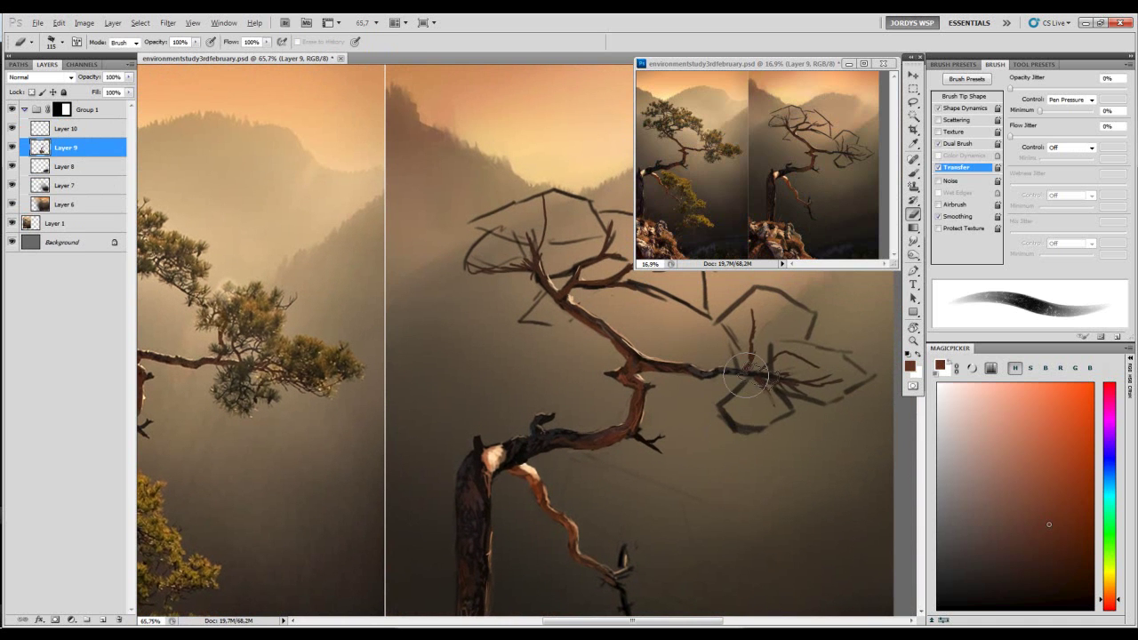
mouse_move(800, 425)
mouse_down()
mouse_move(860, 388)
mouse_move(831, 333)
mouse_move(825, 354)
mouse_move(778, 298)
mouse_move(729, 300)
mouse_move(795, 295)
mouse_up()
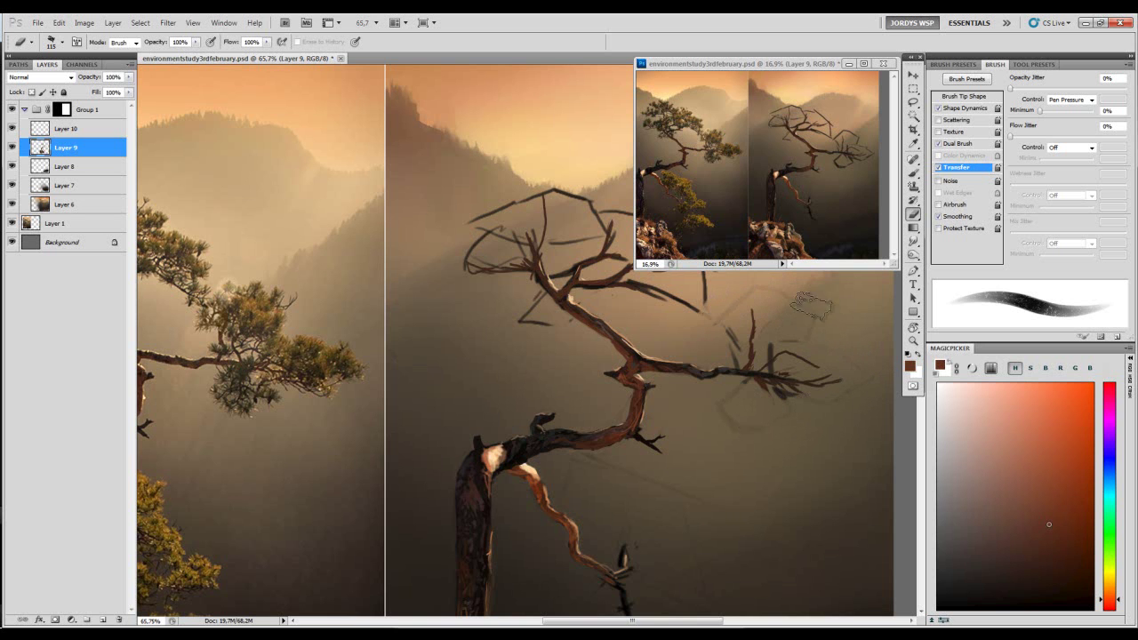
scroll(636, 311, up, 2)
mouse_move(636, 311)
mouse_down()
mouse_move(531, 253)
mouse_move(491, 281)
mouse_move(477, 336)
mouse_move(466, 322)
mouse_move(491, 364)
mouse_move(533, 393)
mouse_move(511, 312)
mouse_move(531, 266)
mouse_move(516, 289)
mouse_move(569, 281)
mouse_move(558, 319)
mouse_move(591, 276)
mouse_move(652, 282)
mouse_move(708, 357)
mouse_move(642, 357)
mouse_up()
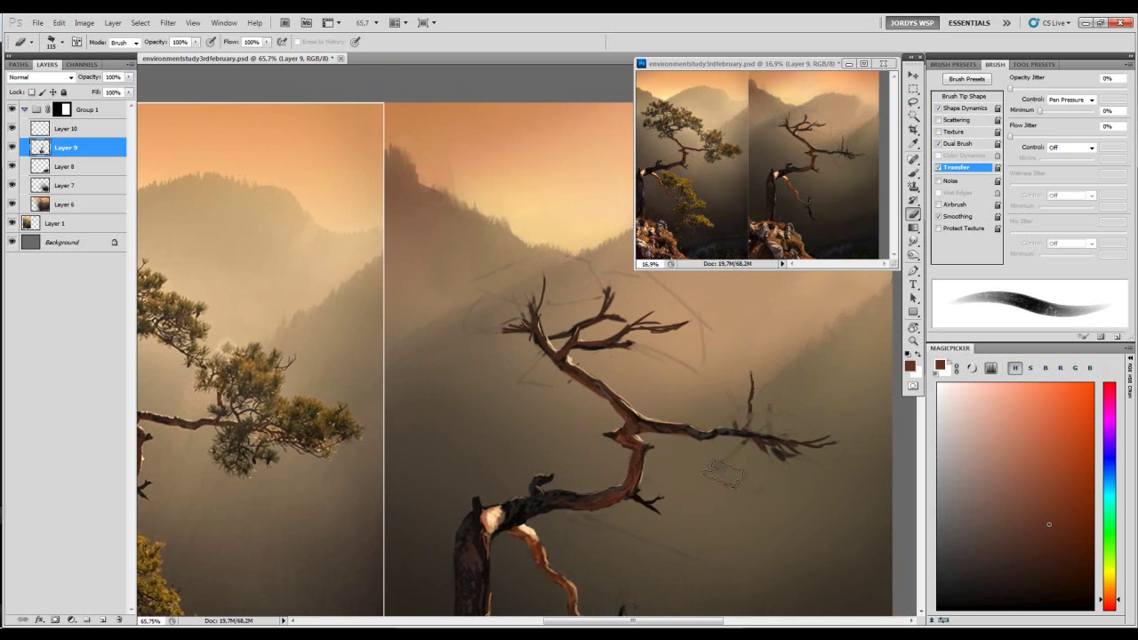
- Select the lower offshoot with the Lasso and adjust its placement with Free Transform
scroll(684, 347, down, 5)
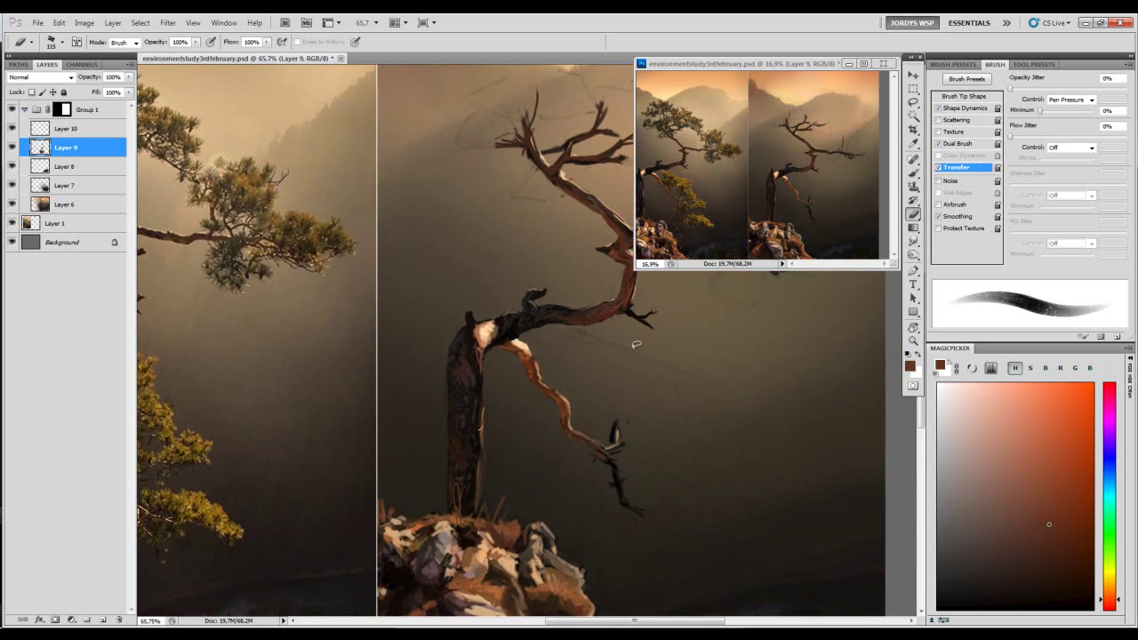
key(l)
mouse_move(643, 365)
mouse_down()
mouse_move(677, 364)
mouse_move(679, 377)
mouse_up()
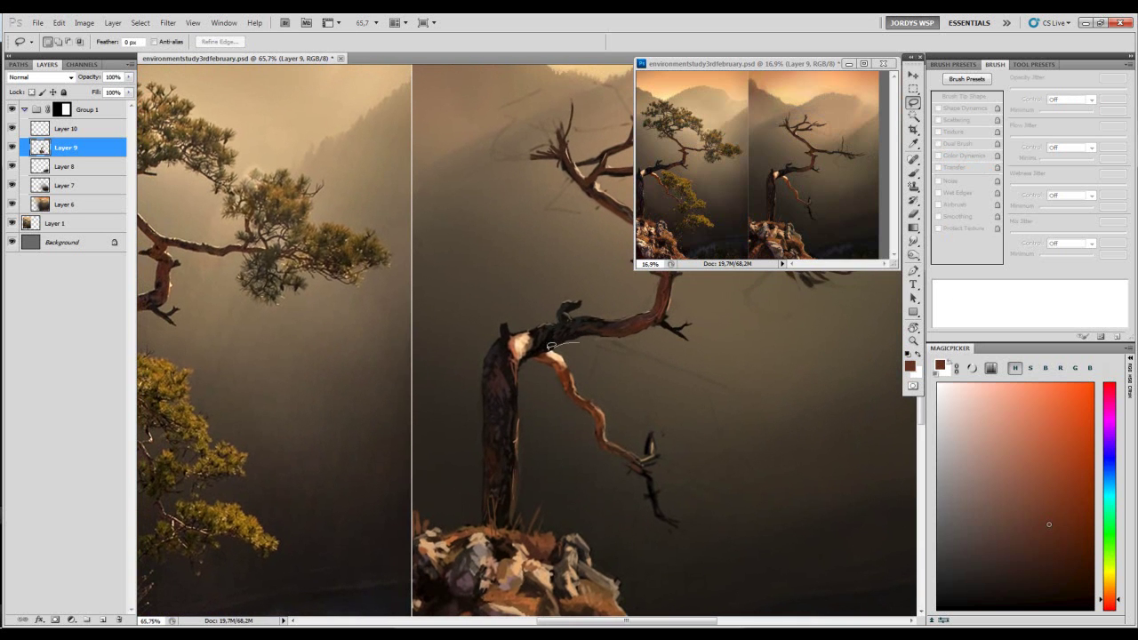
mouse_move(563, 450)
mouse_down()
mouse_move(672, 554)
mouse_move(716, 417)
mouse_move(702, 402)
mouse_move(613, 415)
mouse_move(732, 388)
mouse_move(680, 380)
mouse_up()
click(649, 418)
mouse_move(720, 468)
mouse_down()
mouse_move(684, 512)
mouse_move(697, 487)
mouse_up()
key(ctrl+t)
drag(755, 534, 771, 523)
drag(671, 415, 667, 416)
key(Return)
key(ctrl+d)
drag(673, 370, 679, 378)
key(ctrl+z)
key(ctrl+z)
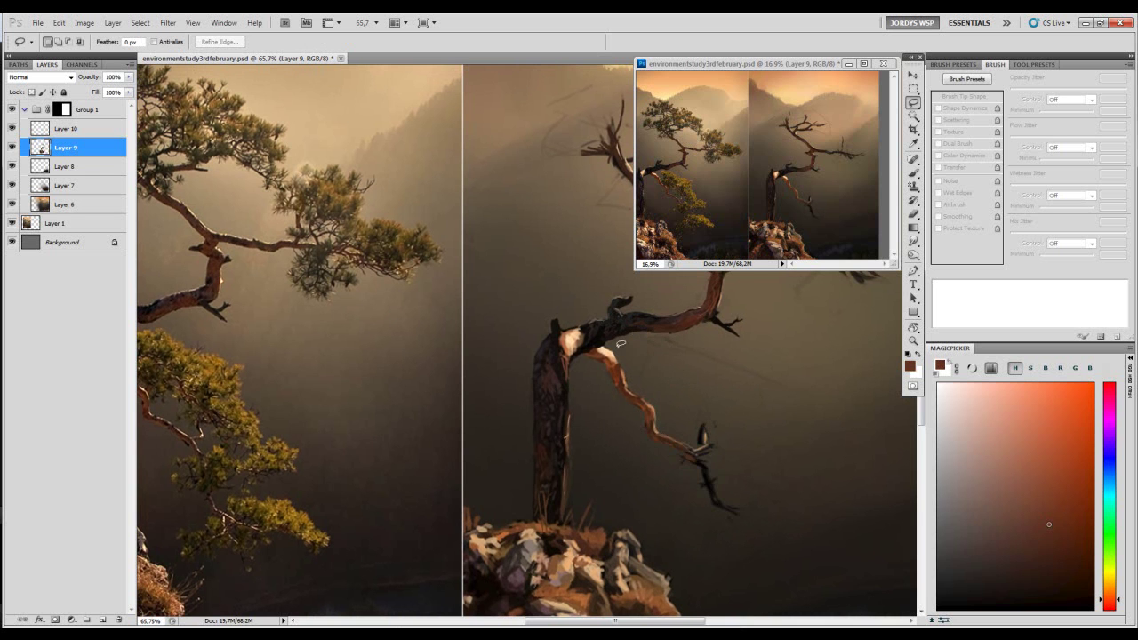
- Select the whole lower offshoot from its base and reshape its curve with Warp
mouse_move(586, 364)
mouse_down()
mouse_move(693, 533)
mouse_move(594, 349)
mouse_up()
key(ctrl+t)
right_click(693, 415)
click(722, 506)
drag(652, 425, 662, 428)
drag(619, 361, 613, 357)
key(Return)
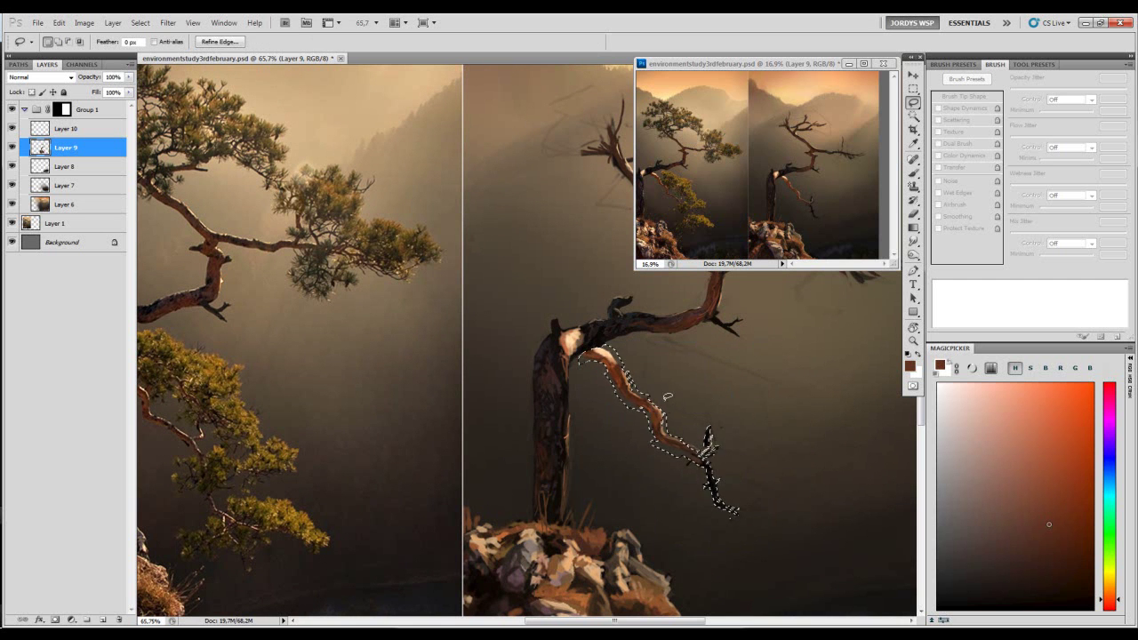
key(ctrl+d)
- Select the outer part of the lower offshoot and bend it with a custom Warp
key(z)
mouse_move(718, 383)
mouse_down()
mouse_move(649, 394)
mouse_move(703, 402)
mouse_move(713, 379)
mouse_move(699, 368)
mouse_move(717, 381)
mouse_move(696, 388)
mouse_move(717, 389)
mouse_move(771, 361)
mouse_move(804, 383)
mouse_move(747, 360)
mouse_move(720, 385)
mouse_move(702, 364)
mouse_up()
key(l)
key(ctrl+t)
right_click(758, 397)
click(809, 489)
drag(737, 399, 749, 397)
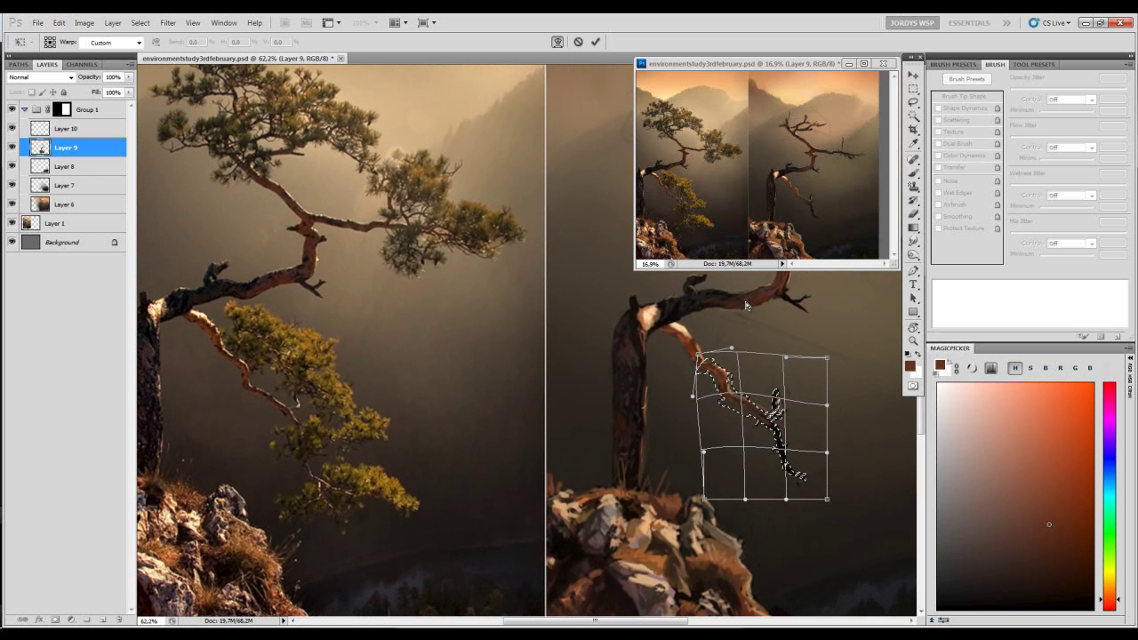
key(Return)
key(ctrl+d)
- Apply the warp to the lower offshoot and touch up its bark with brown tones sampled from it
key(b)
scroll(756, 330, down, 1)
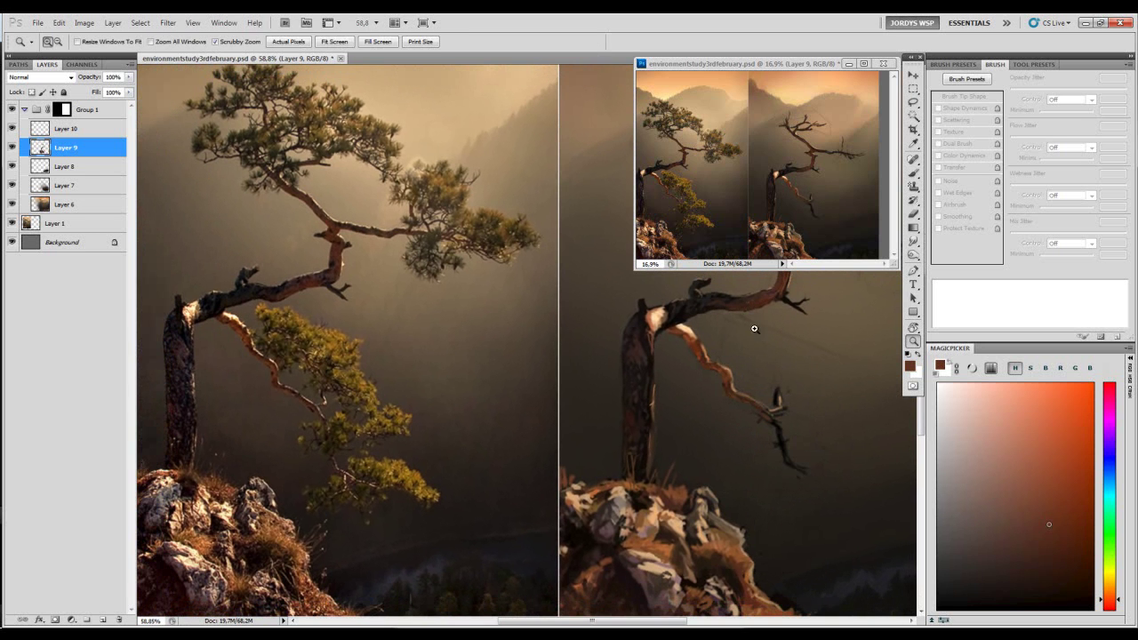
alt+click(720, 359)
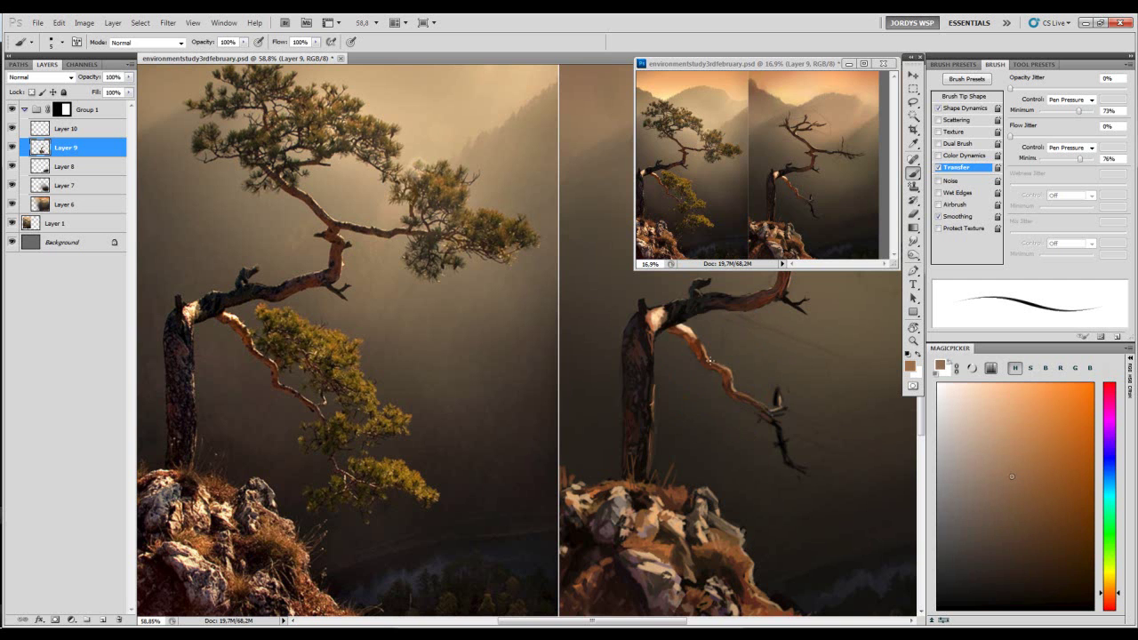
alt+click(706, 361)
mouse_move(726, 366)
mouse_down()
mouse_move(741, 364)
mouse_move(715, 371)
mouse_move(725, 383)
mouse_move(693, 383)
mouse_move(769, 374)
mouse_move(551, 366)
mouse_up()
alt+click(683, 365)
alt+click(714, 365)
alt+click(695, 344)
alt+click(713, 360)
key(z)
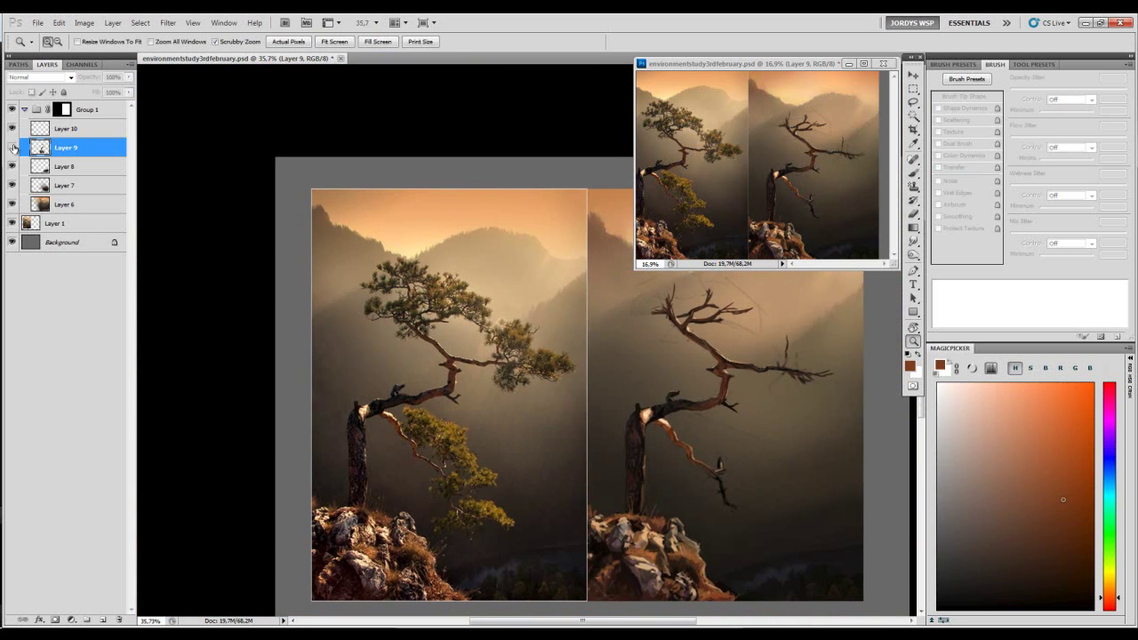
- Try blocking in a dark olive foliage patch above the lower offshoot on Layer 10 with a larger brush
key(b)
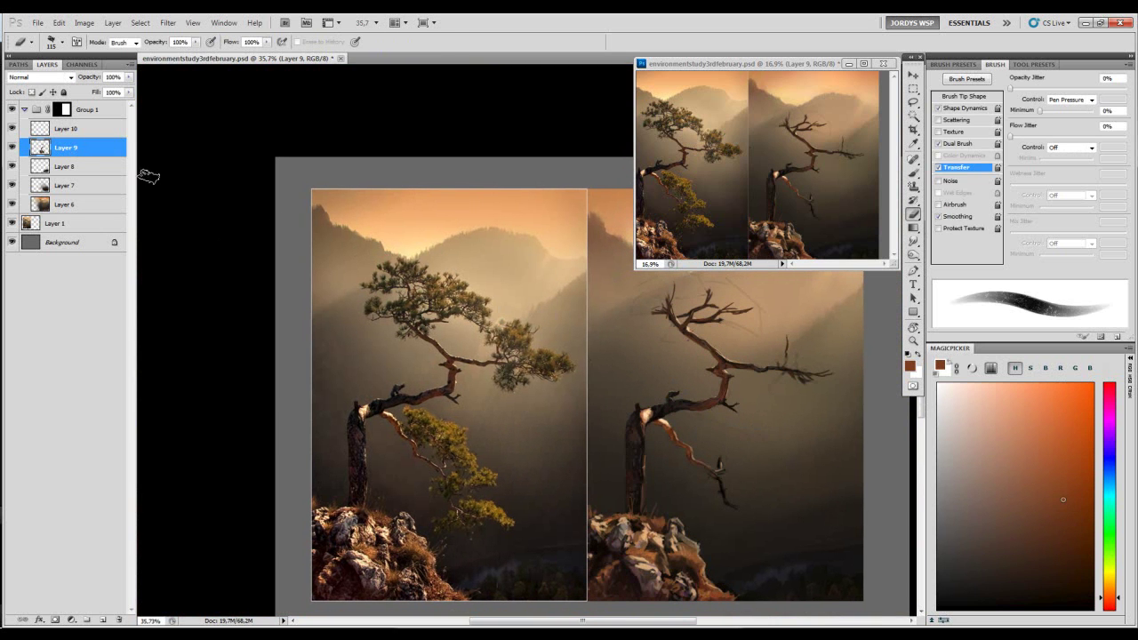
key(alt+bracketright)
key(z)
drag(773, 423, 802, 426)
key(b)
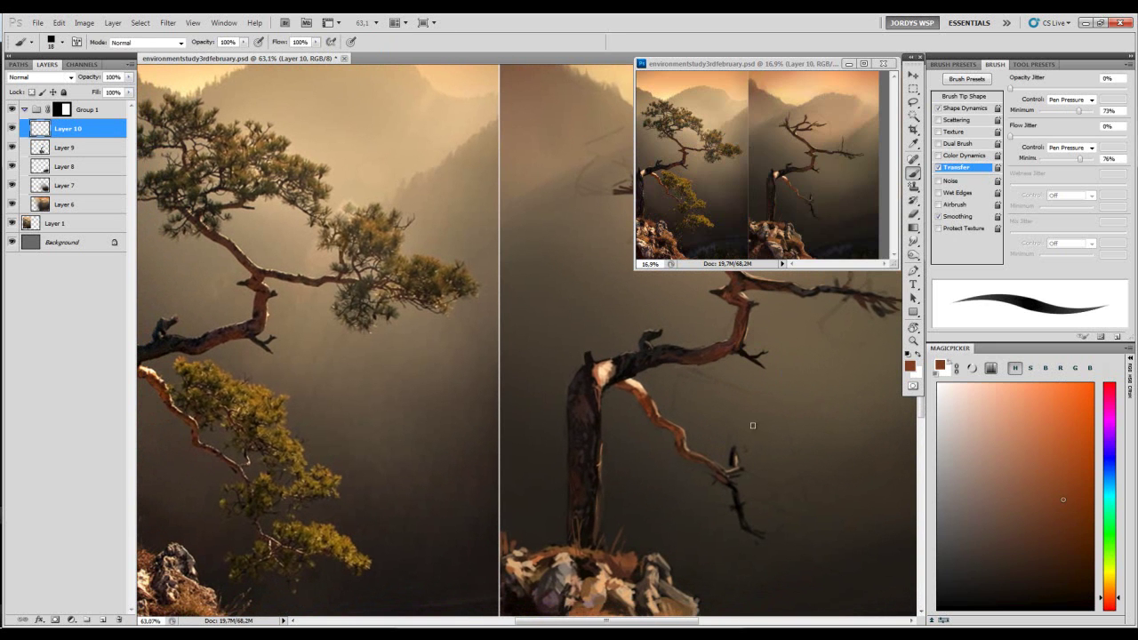
drag(1051, 557, 1110, 577)
click(1110, 563)
click(1067, 582)
drag(683, 416, 738, 389)
key(bracketright)
key(bracketright)
key(bracketright)
key(bracketright)
key(bracketright)
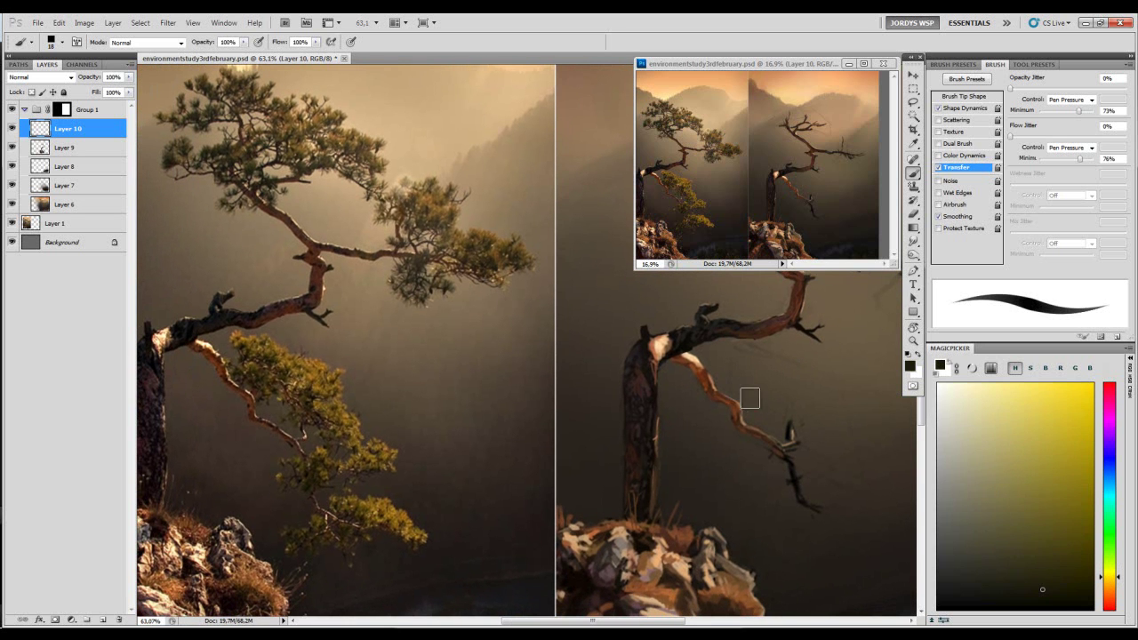
click(1015, 544)
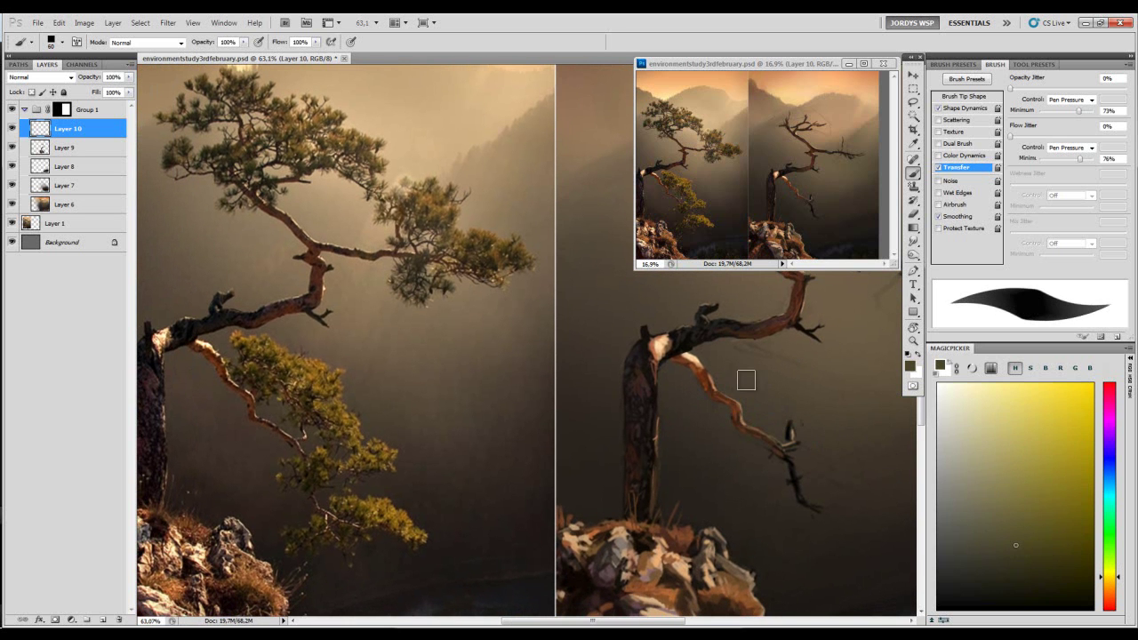
click(1041, 568)
mouse_move(755, 394)
mouse_down()
mouse_move(739, 376)
mouse_move(754, 394)
mouse_up()
key(ctrl+z)
- Enlarge the reference photo's pine foliage in the small second document window for close-up viewing
key(bracketleft)
key(z)
click(732, 184)
mouse_move(732, 184)
mouse_down()
mouse_move(815, 228)
mouse_move(823, 264)
mouse_move(785, 196)
mouse_move(759, 189)
mouse_up()
drag(758, 189, 774, 212)
click(800, 382)
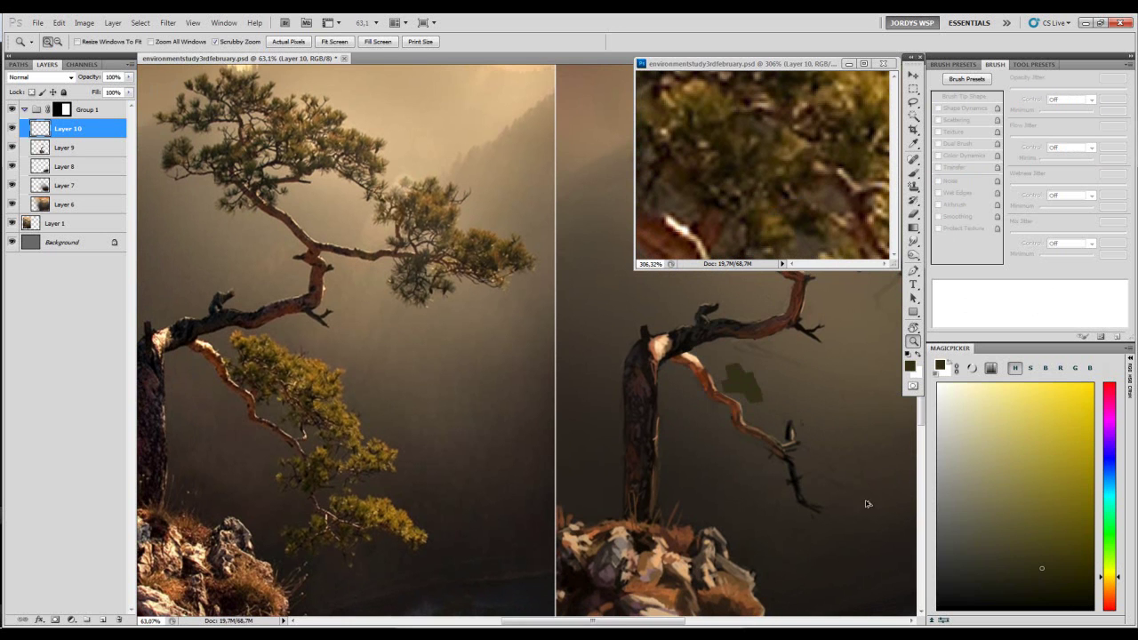
- Undo the olive paint and try a dark brown foliage patch above the lower offshoot on Layer 9
key(ctrl+z)
click(1109, 586)
click(730, 380)
key(b)
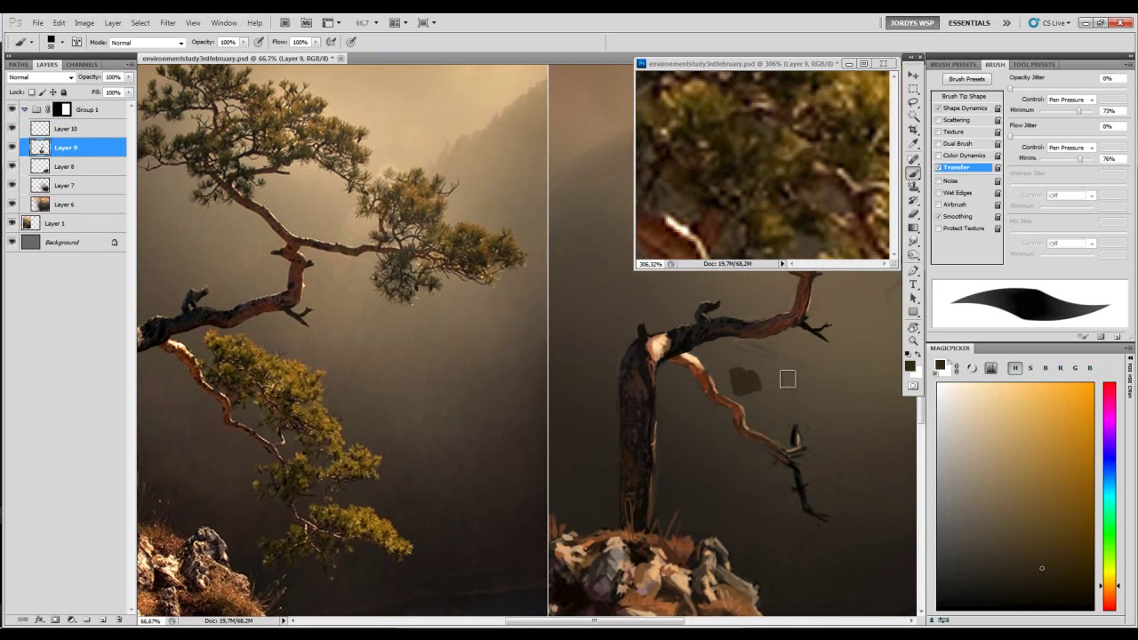
mouse_move(739, 375)
mouse_down()
mouse_move(737, 385)
mouse_move(763, 382)
mouse_up()
key(ctrl+z)
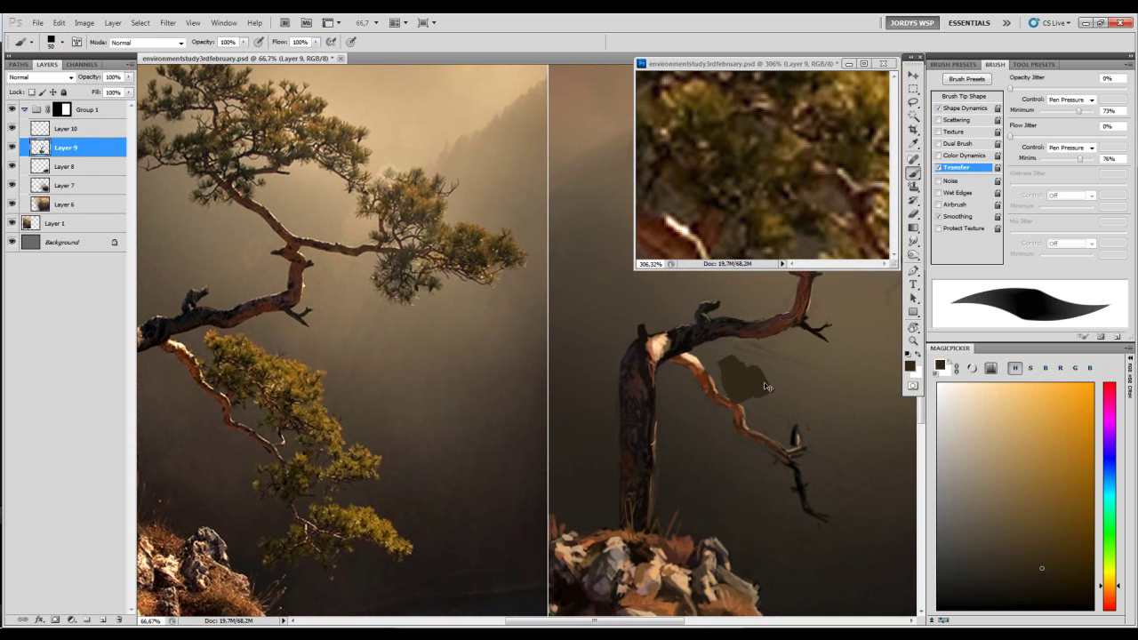
alt+click(69, 530)
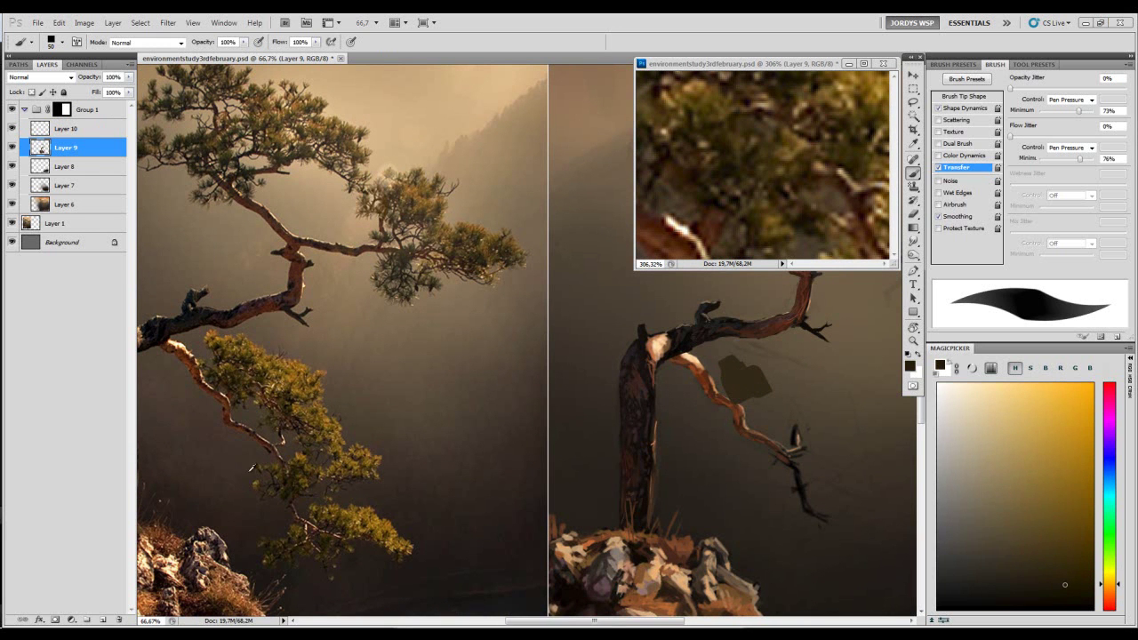
click(1059, 590)
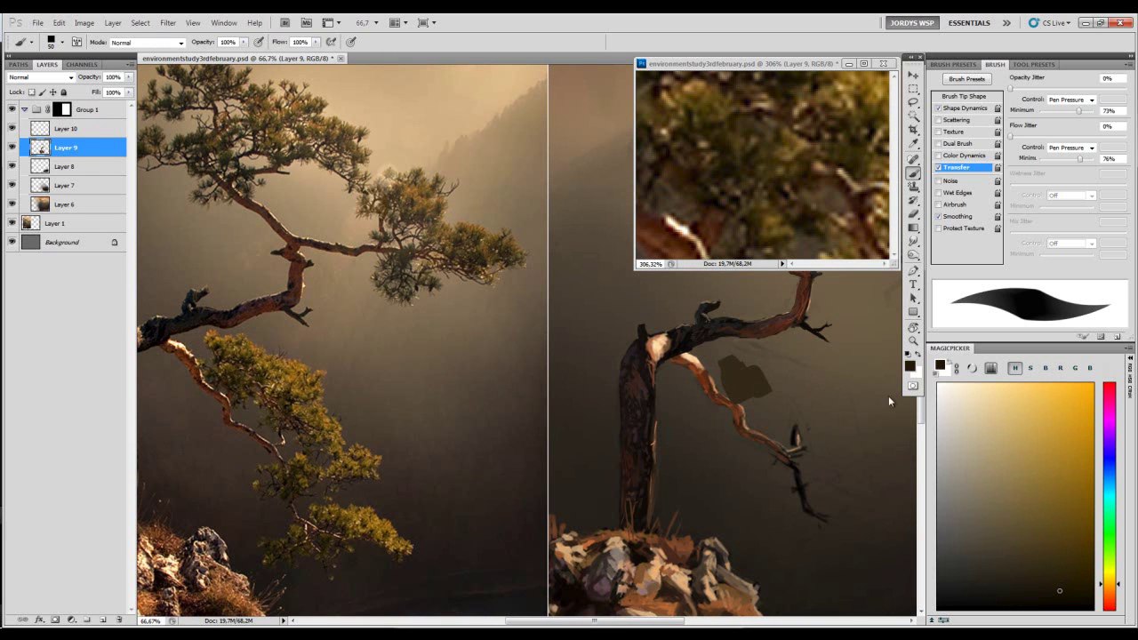
- Erase the brown test patch above the lower offshoot from Layer 9
key(e)
mouse_move(730, 371)
mouse_down()
mouse_move(749, 383)
mouse_move(741, 391)
mouse_up()
key(b)
alt+click(737, 375)
key(e)
alt+click(736, 381)
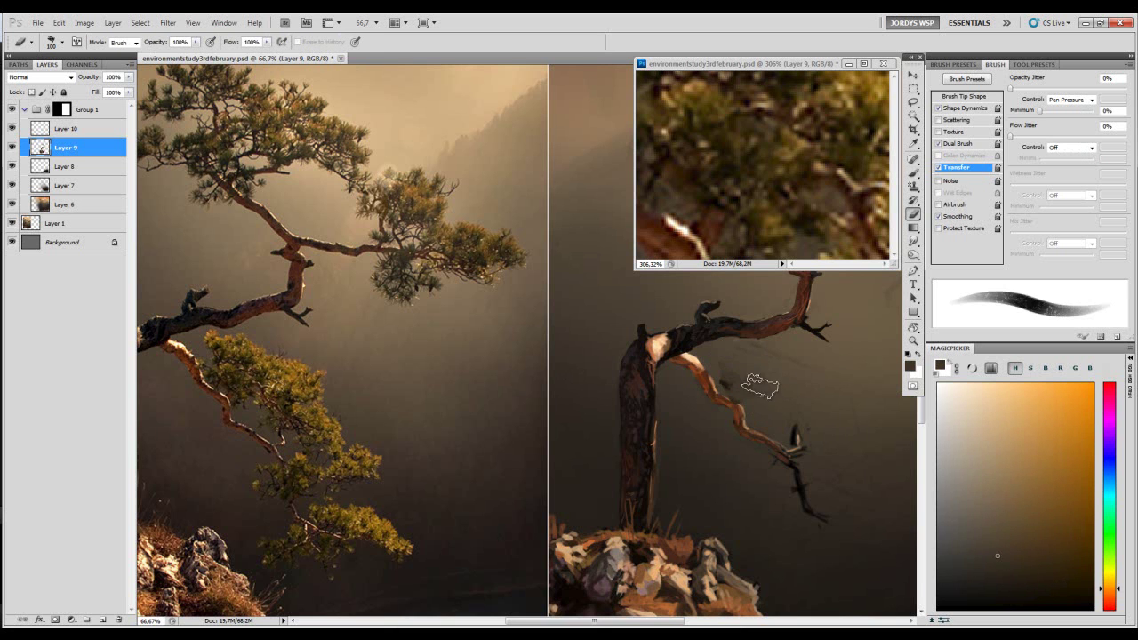
mouse_move(756, 388)
mouse_down()
mouse_move(753, 345)
mouse_move(749, 397)
mouse_move(786, 380)
mouse_up()
key(e)
key(alt+e)
key(Escape)
- Block in the first near-black brown foliage patch above the lower offshoot on Layer 10
click(93, 130)
key(b)
drag(749, 367, 753, 401)
key(bracketleft)
key(bracketleft)
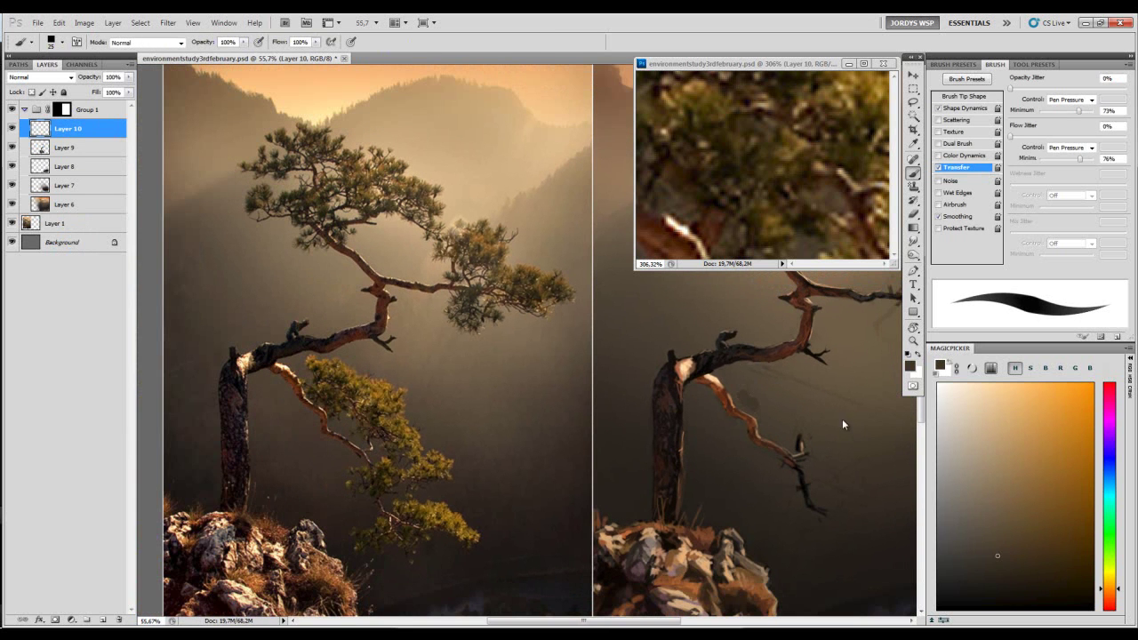
click(1061, 586)
key(bracketright)
key(bracketright)
mouse_move(749, 396)
mouse_down()
mouse_move(760, 401)
mouse_move(753, 371)
mouse_up()
key(bracketright)
key(bracketleft)
key(bracketright)
key(bracketright)
drag(786, 382, 780, 389)
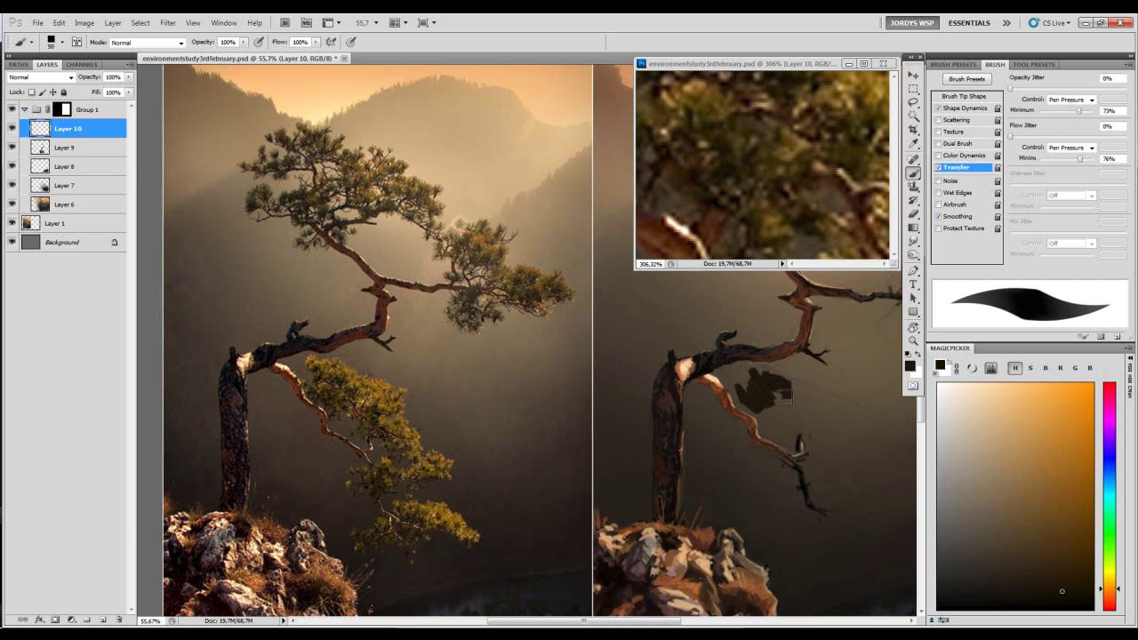
- Extend the dark foliage mass outward along the lower offshoot with the Dry Media 7 flat brush preset
scroll(781, 388, right, 2)
key(bracketleft)
click(1034, 64)
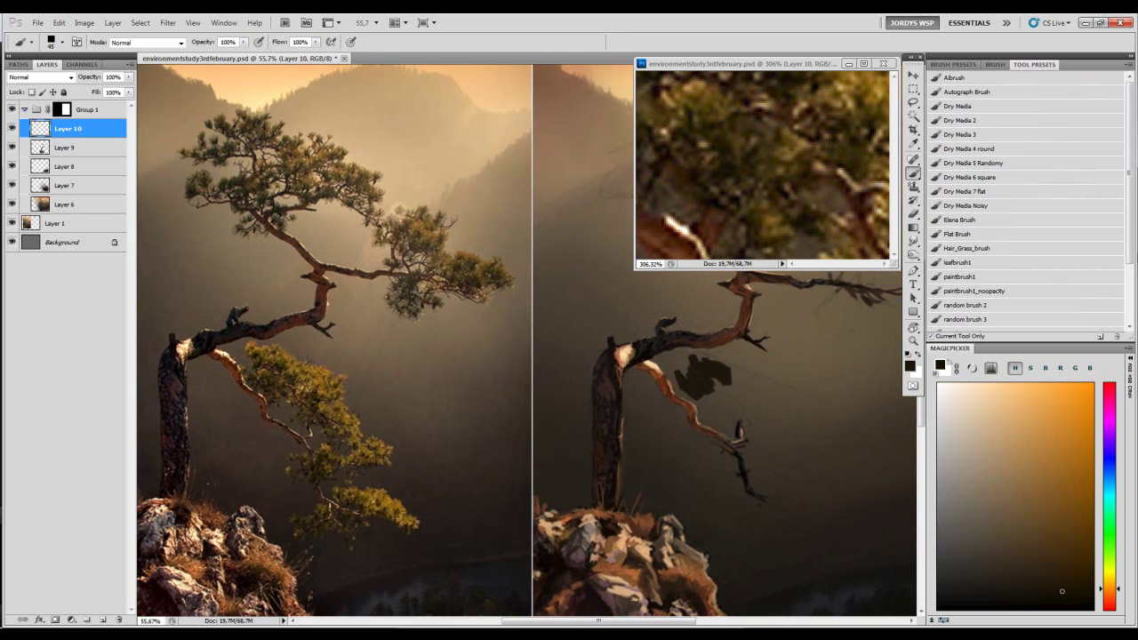
scroll(1000, 285, down, 3)
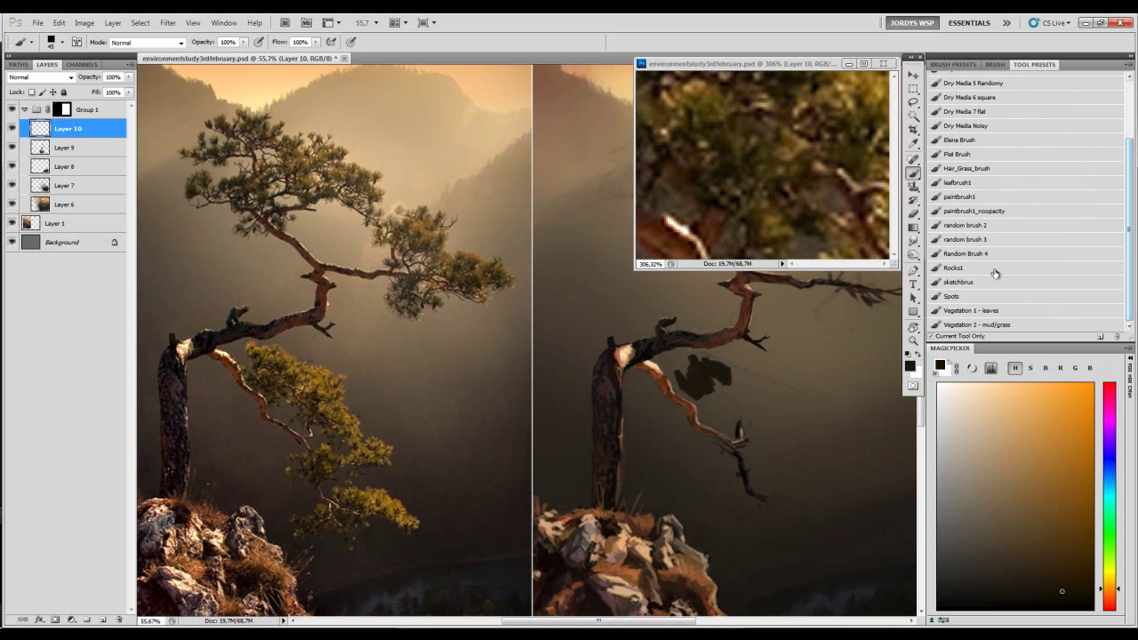
click(985, 113)
drag(720, 379, 728, 389)
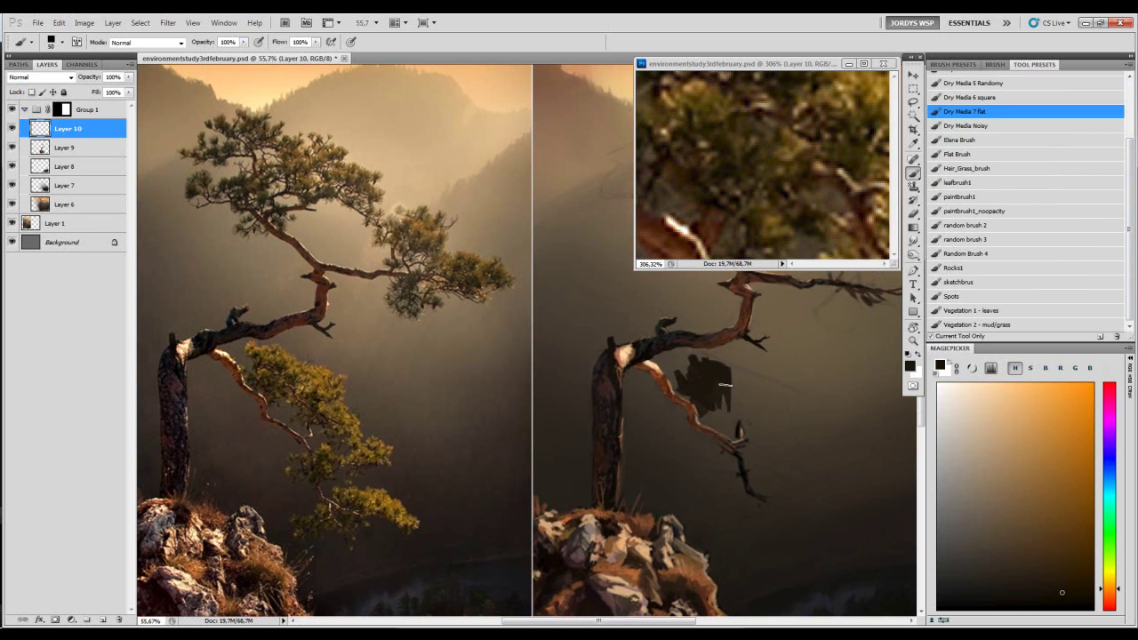
drag(731, 391, 753, 389)
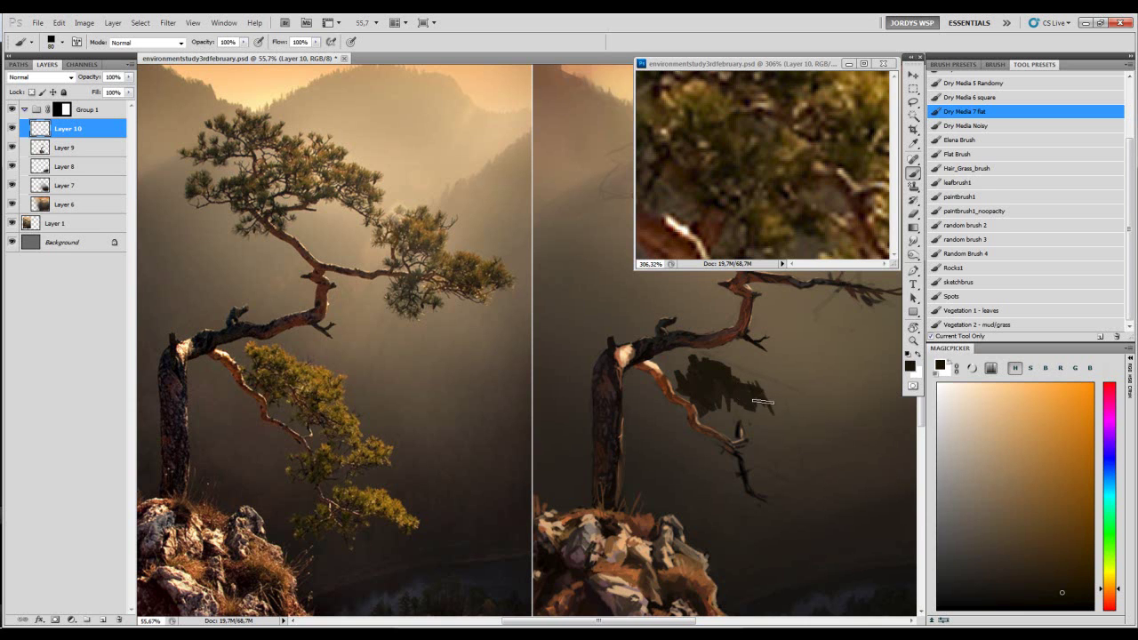
drag(768, 403, 775, 410)
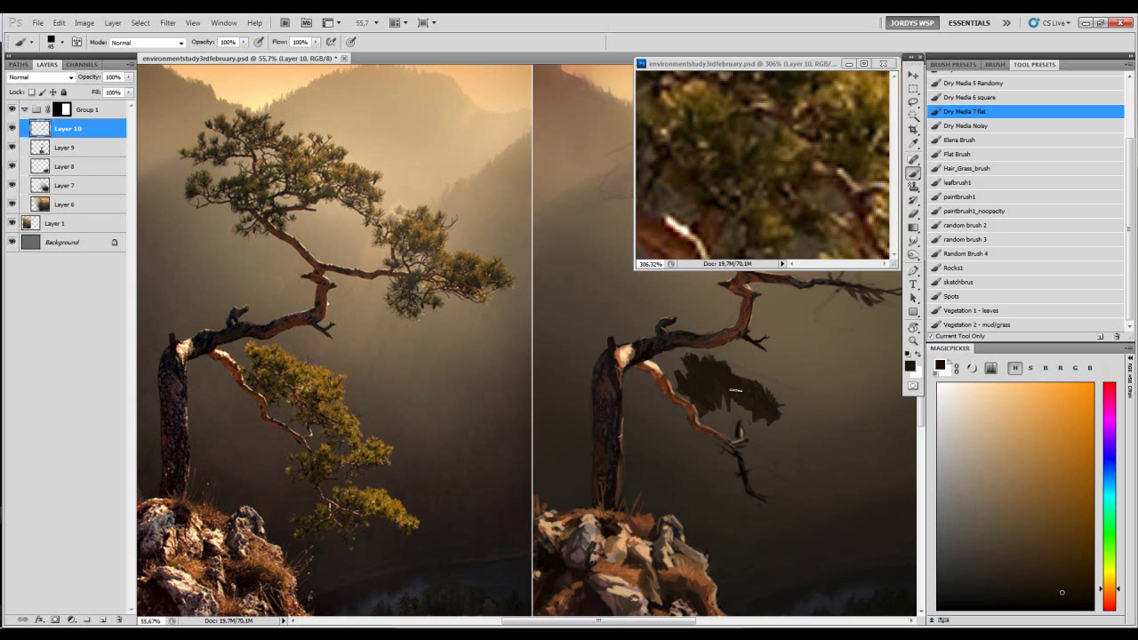
drag(711, 373, 702, 359)
- Refine the upper foliage mass beside the lower offshoot using sampled dark tones, the brush and the eraser
key(bracketright)
key(bracketright)
key(bracketright)
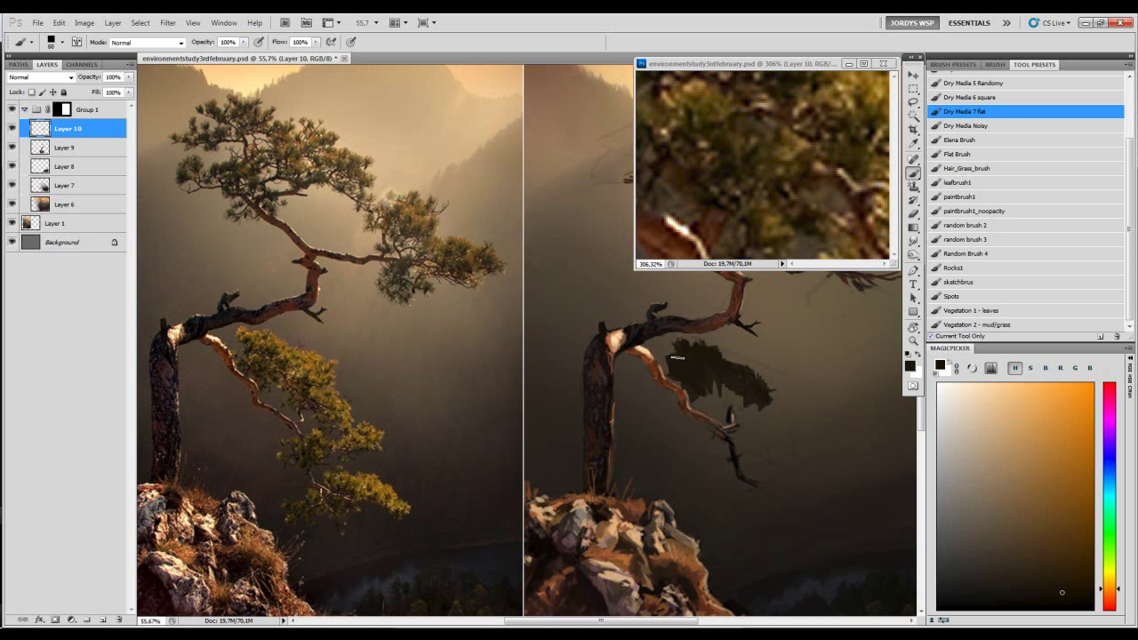
alt+click(661, 347)
key(e)
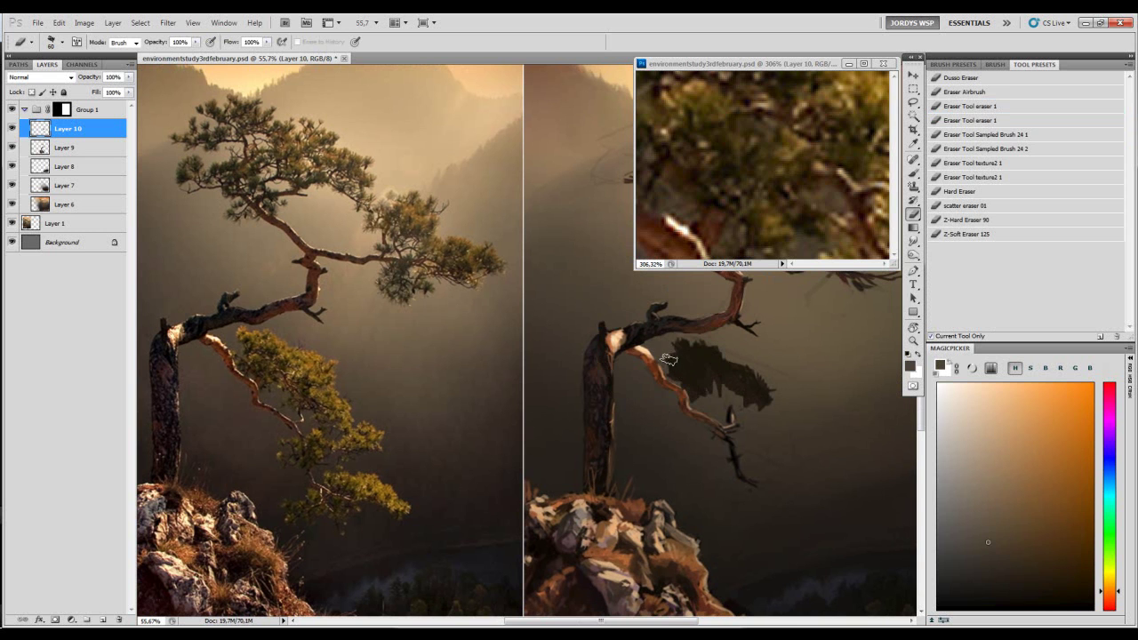
key(b)
alt+click(671, 369)
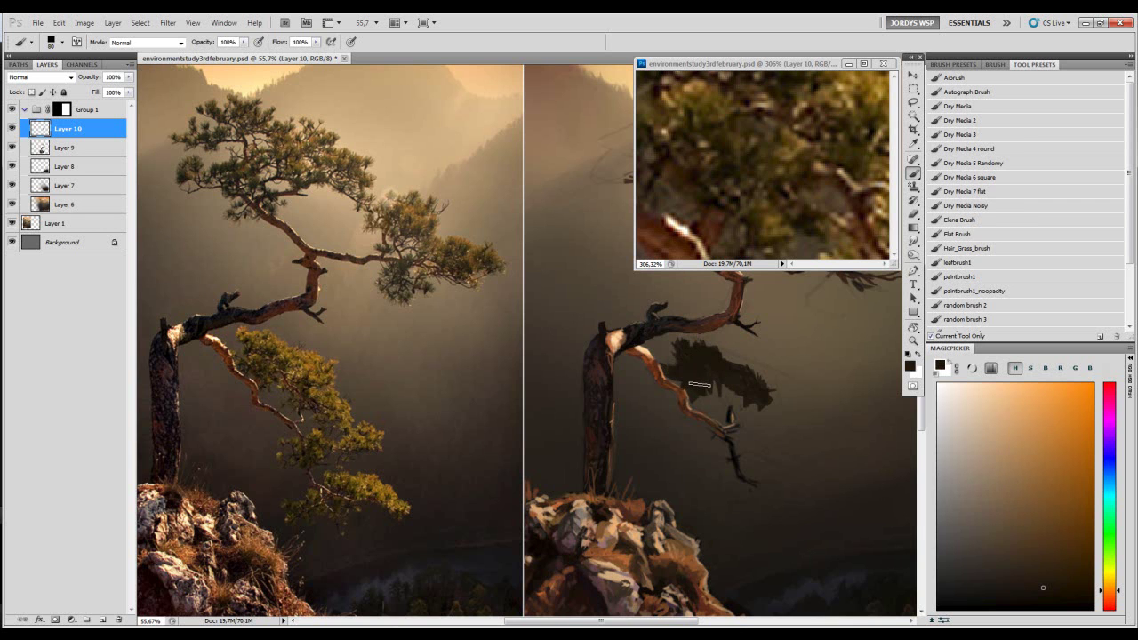
key(e)
key(b)
drag(725, 396, 721, 389)
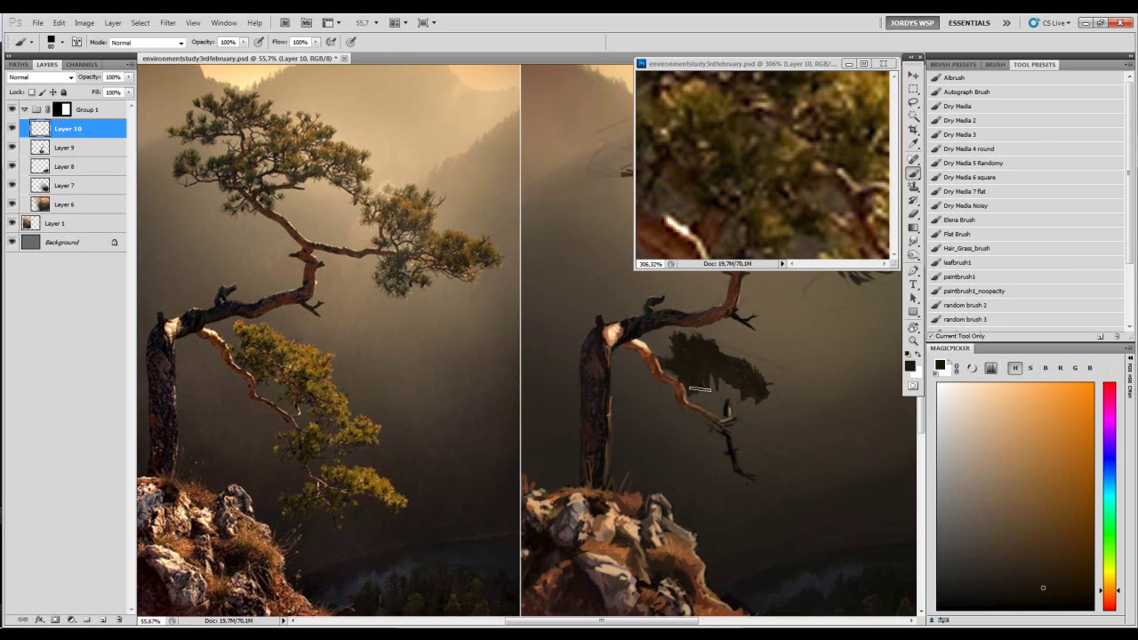
key(e)
key(b)
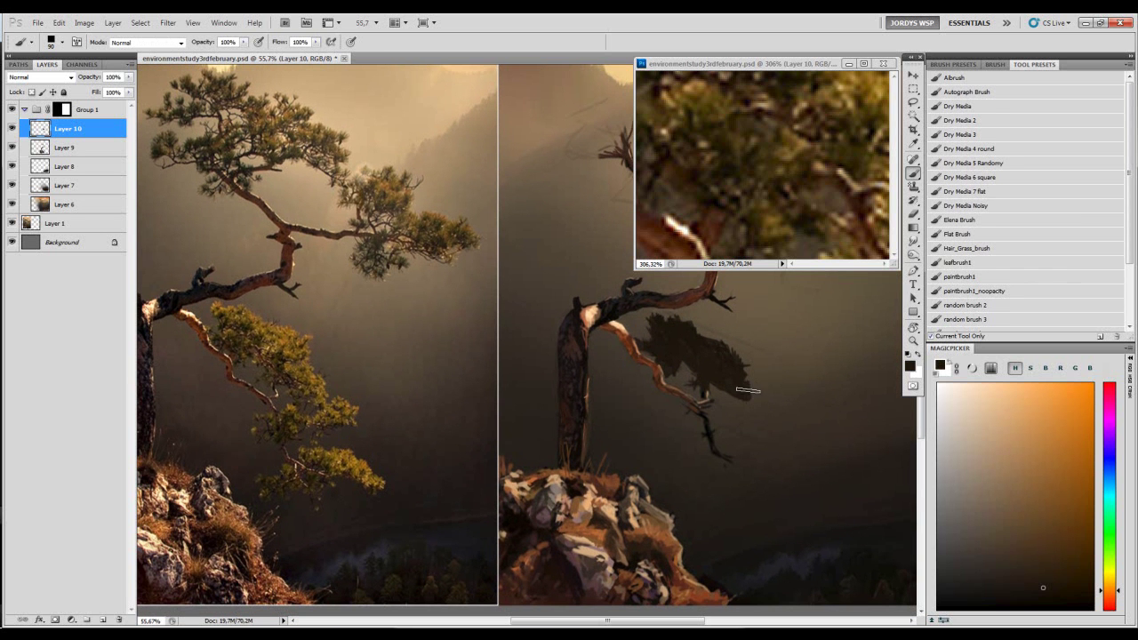
- Paint a dark foliage clump extending outward beyond the tip of the lower offshoot
key(e)
key(b)
key(bracketleft)
key(bracketleft)
mouse_move(761, 411)
mouse_down()
mouse_move(769, 402)
mouse_move(773, 411)
mouse_up()
key(e)
key(b)
mouse_move(773, 420)
mouse_down()
mouse_move(748, 418)
mouse_move(762, 417)
mouse_up()
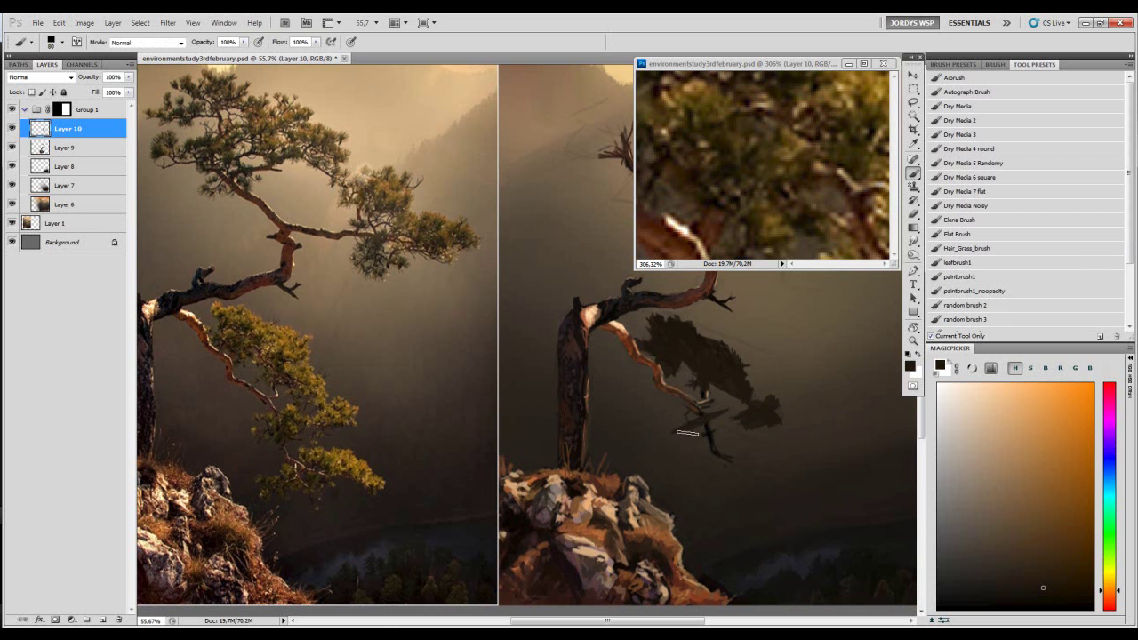
- Fill in dark foliage beneath the lower offshoot's tip, joining it to the outer clump
key(e)
key(b)
key(bracketleft)
key(bracketleft)
key(bracketleft)
key(bracketleft)
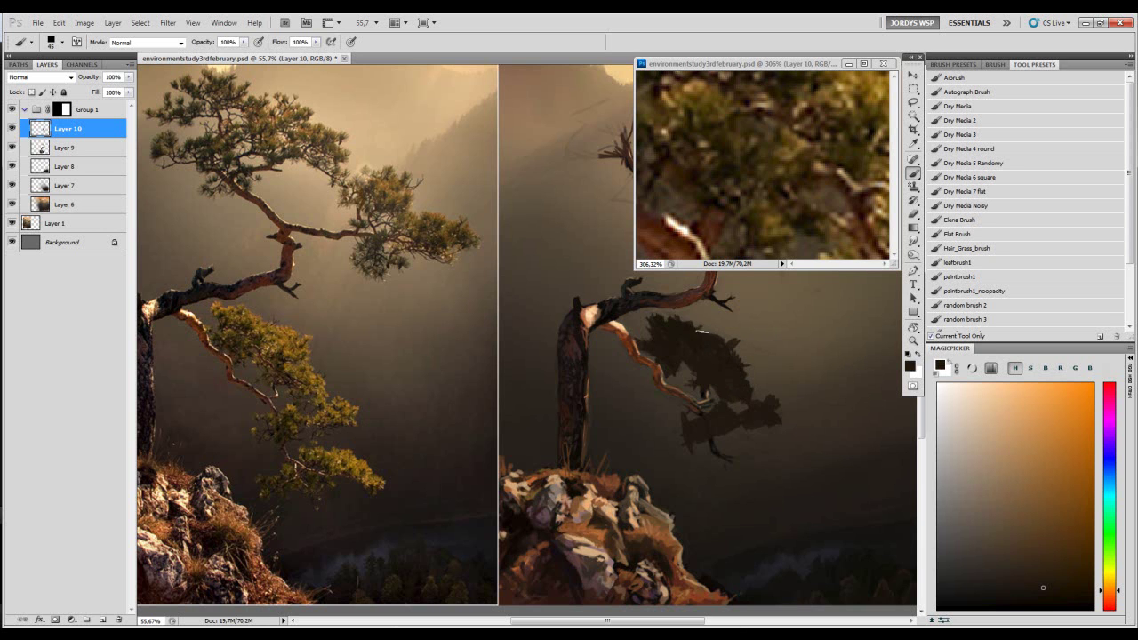
key(bracketleft)
- Shape ragged edges on the upper and middle foliage clumps with smaller brush and eraser strokes
key(e)
key(b)
key(bracketright)
key(bracketright)
key(bracketleft)
key(bracketleft)
key(e)
key(b)
key([)
drag(747, 428, 703, 418)
- Block in the lowest dark foliage clump below the offshoot's tip with a large brush
key(])
key(])
key(])
key(])
mouse_move(696, 460)
mouse_down()
mouse_move(723, 446)
mouse_move(683, 437)
mouse_move(669, 444)
mouse_move(668, 479)
mouse_move(655, 457)
mouse_move(657, 471)
mouse_move(700, 457)
mouse_move(677, 461)
mouse_move(700, 432)
mouse_move(749, 450)
mouse_up()
key(bracketright)
key(bracketright)
key(bracketright)
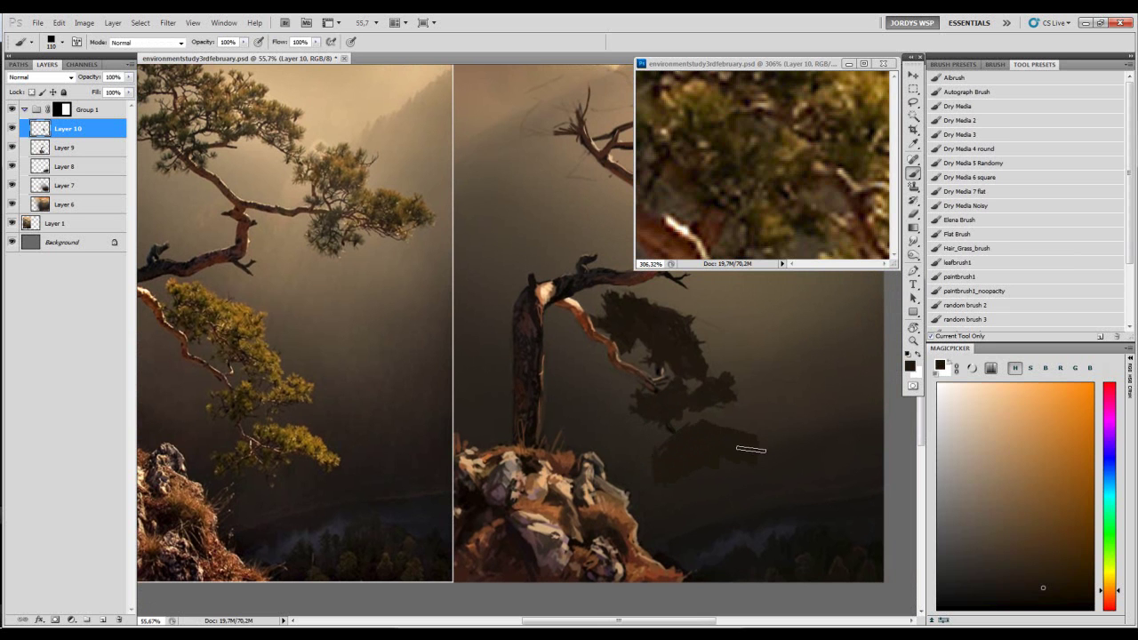
- Trim the top of the lowest foliage clump with the eraser and rework its underside with a smaller brush
key(bracketleft)
key(bracketleft)
key(bracketleft)
key(bracketleft)
key(bracketleft)
key(bracketleft)
key(bracketleft)
key(e)
drag(765, 445, 741, 430)
key(b)
key(bracketleft)
drag(698, 474, 761, 452)
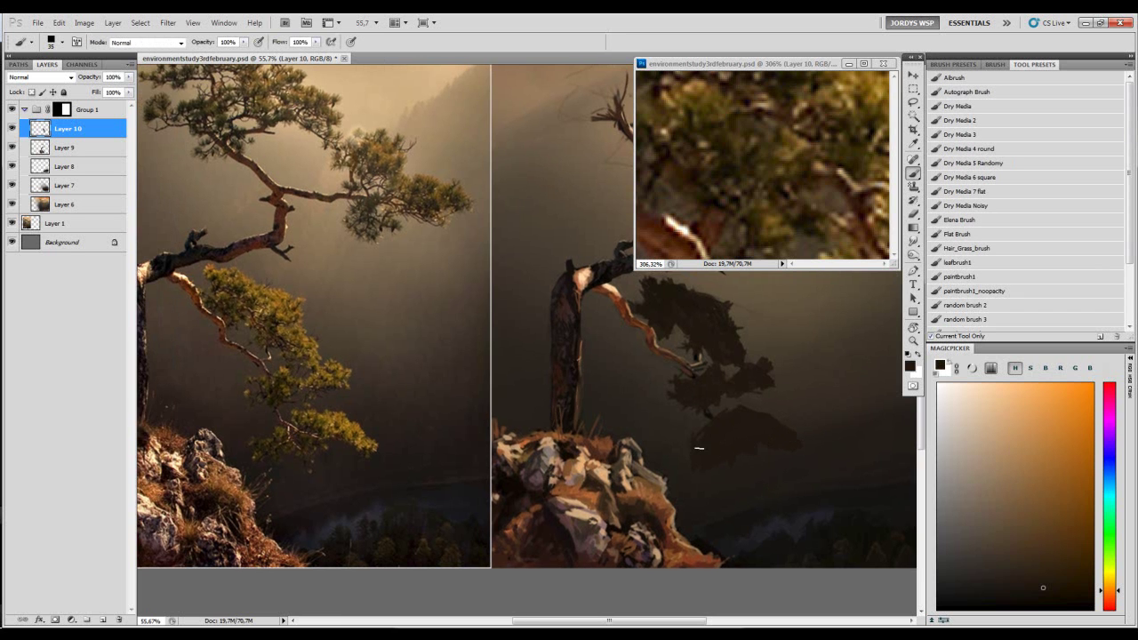
- Refine the gap between the middle and lowest foliage clumps with alternating brush and eraser strokes
key(bracketright)
key(e)
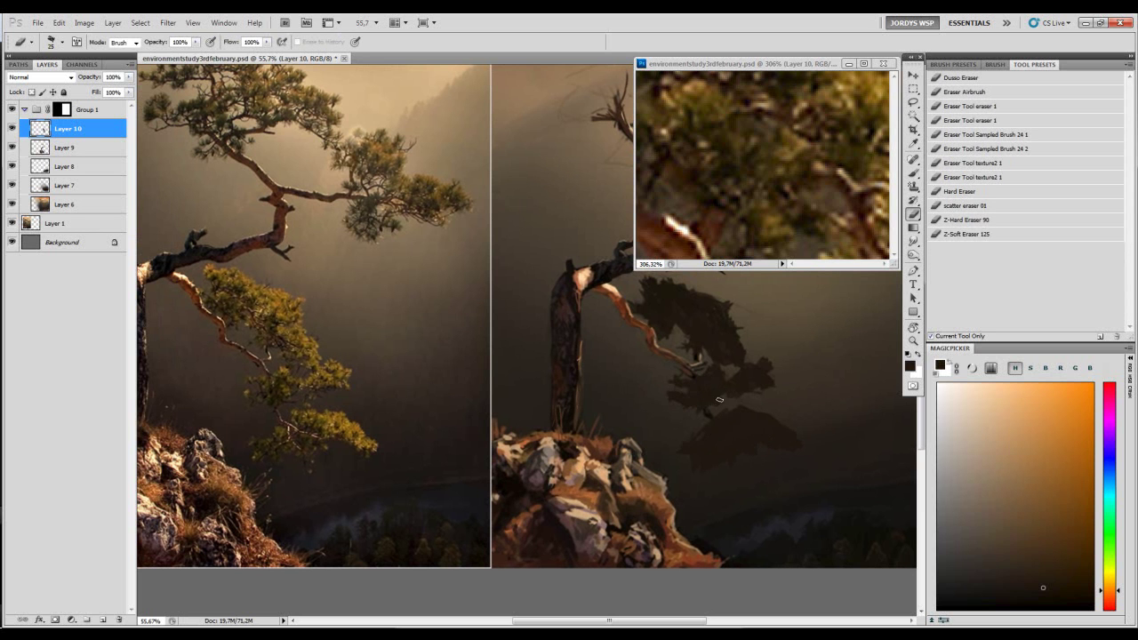
key(b)
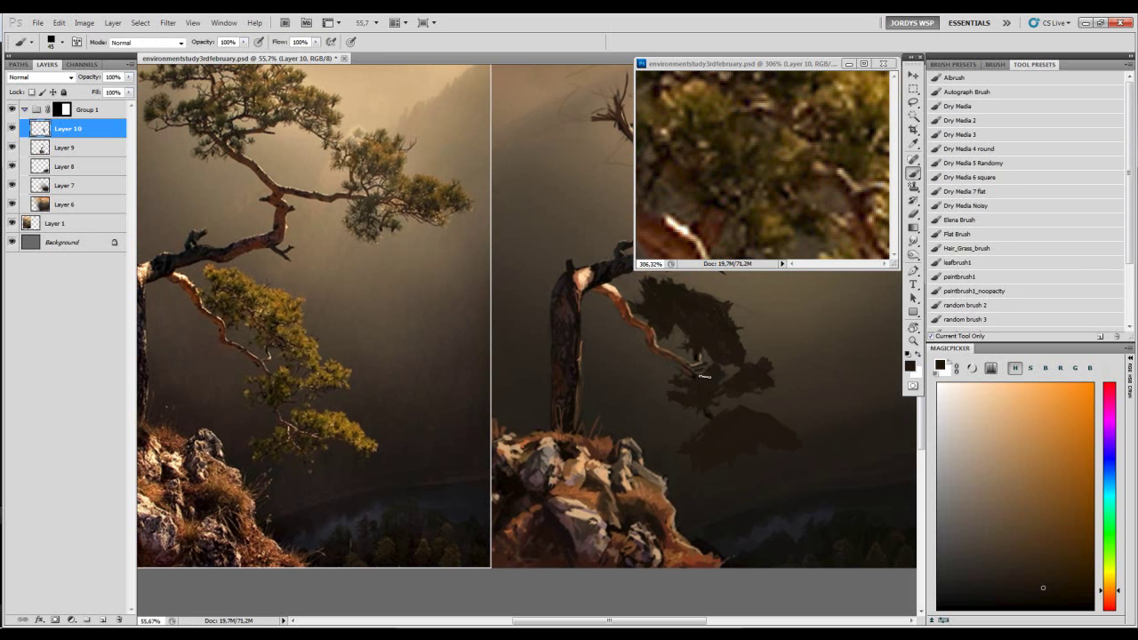
key(e)
key(b)
key(e)
key(b)
key(e)
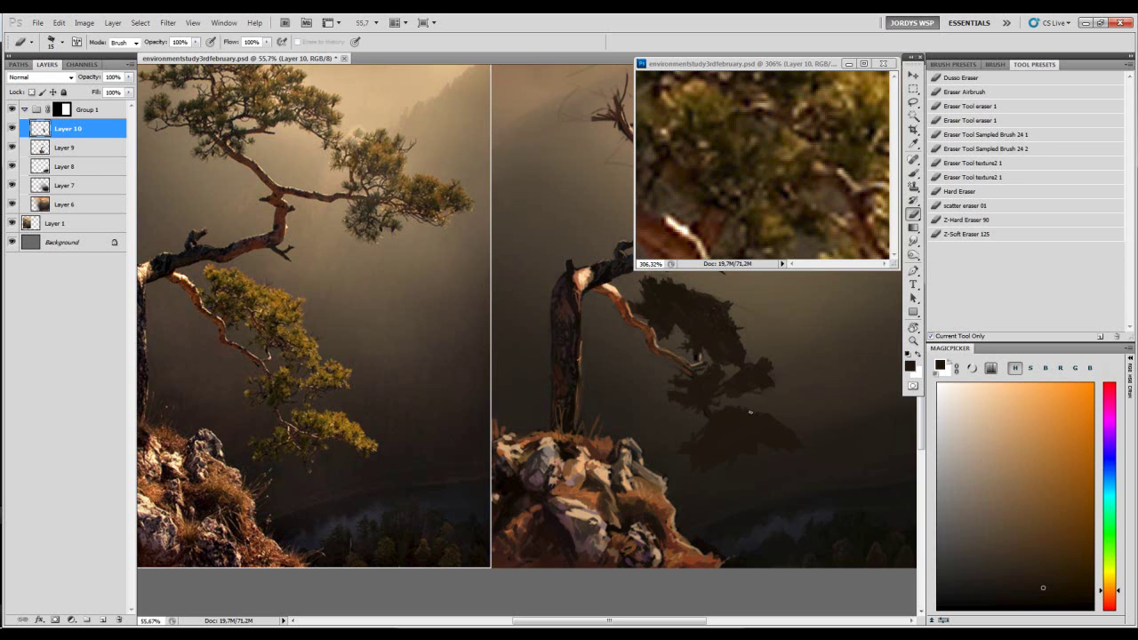
key(b)
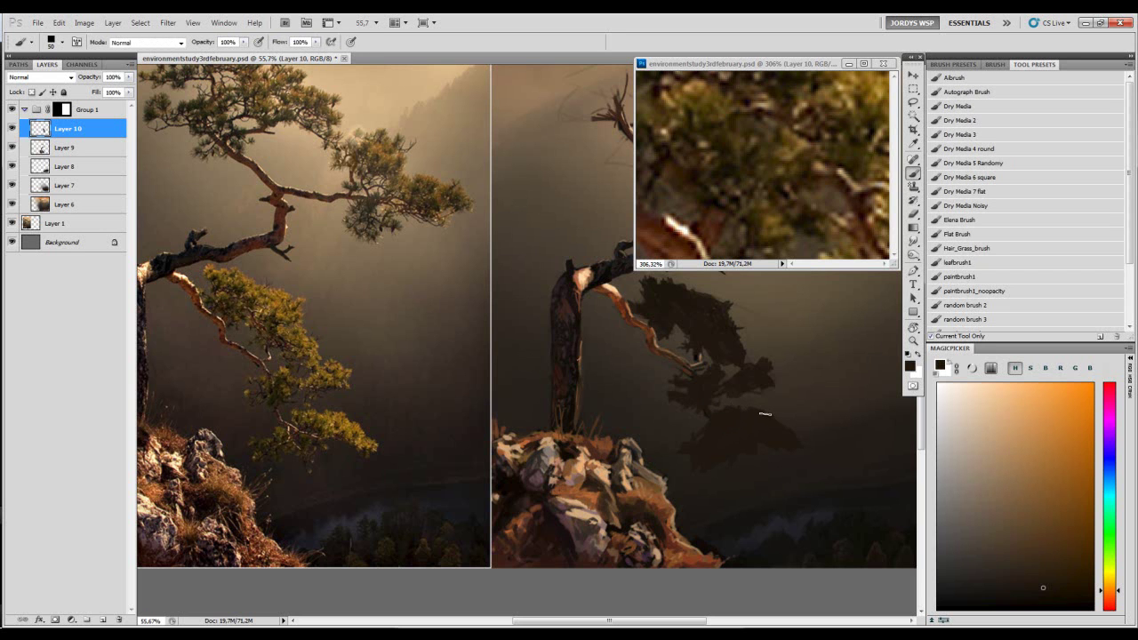
- Build up the trunk-facing end of the lowest foliage clump with broader dark strokes
key(bracketleft)
key(bracketright)
key(bracketright)
key(bracketright)
mouse_move(714, 442)
mouse_down()
mouse_move(689, 446)
mouse_move(698, 444)
mouse_up()
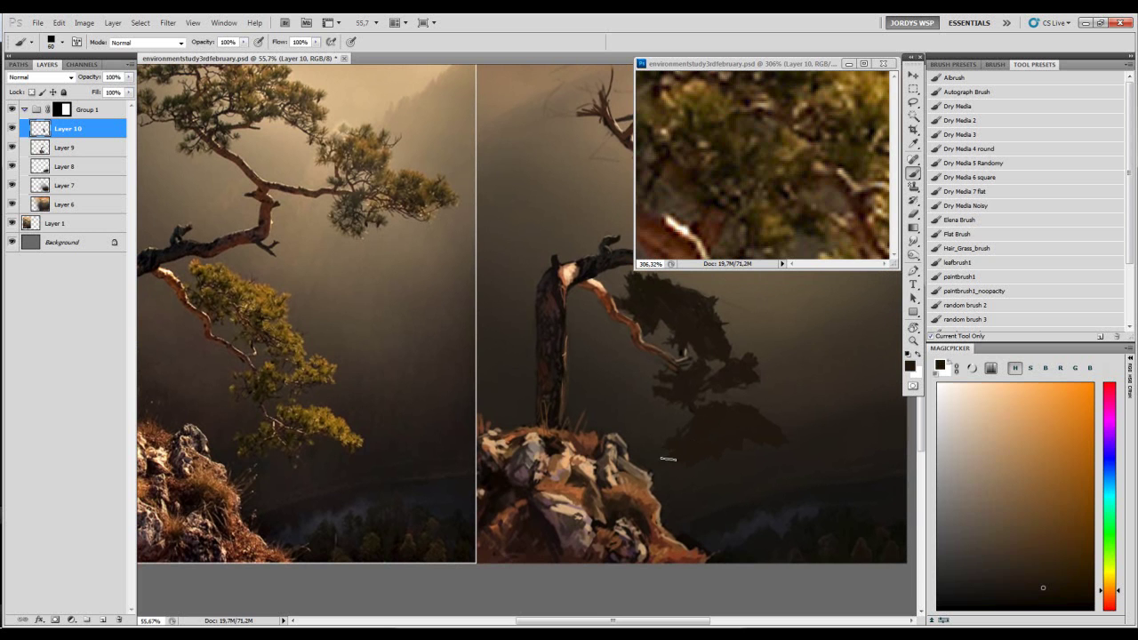
key(bracketright)
key(bracketright)
scroll(729, 429, left, 1)
key(e)
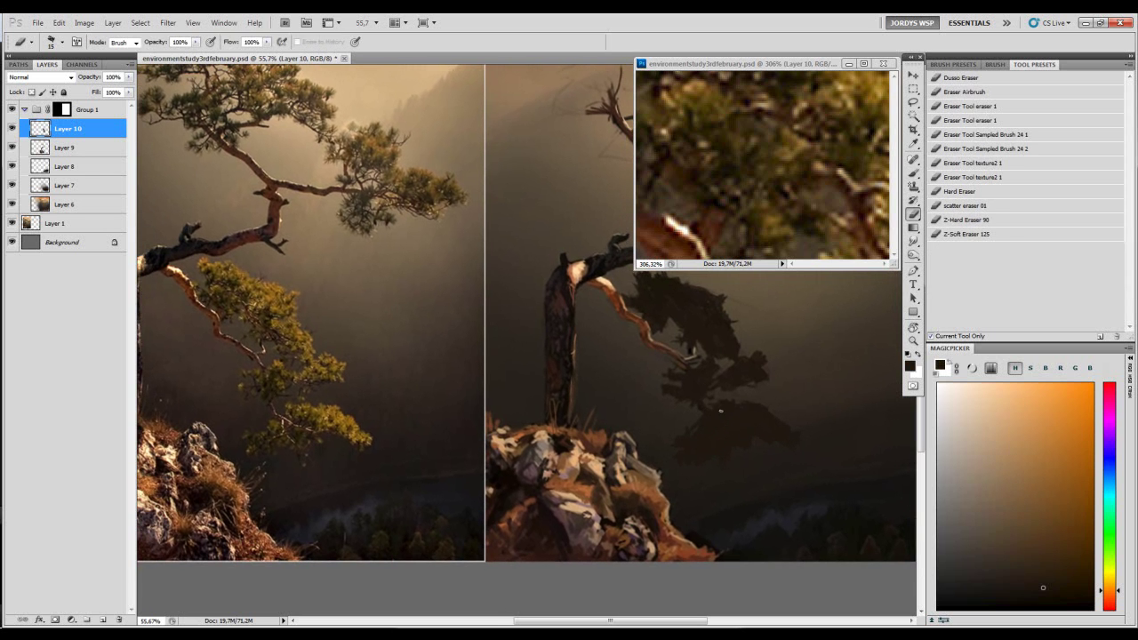
- Rework the interior and underside of the lowest foliage clump with alternating brush and eraser strokes
key(b)
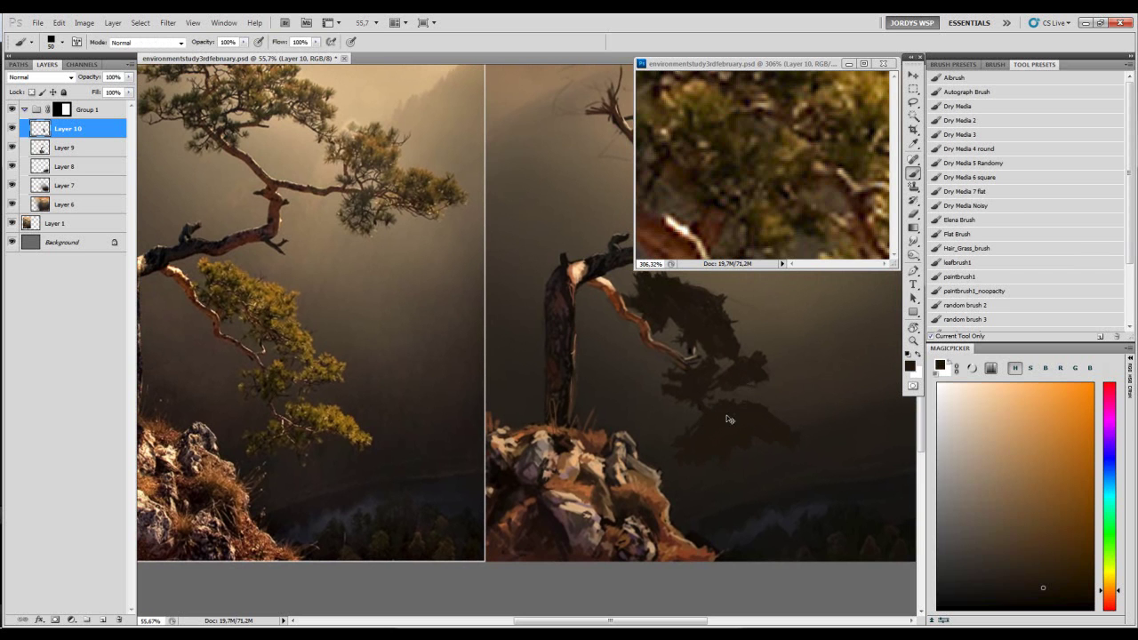
key(e)
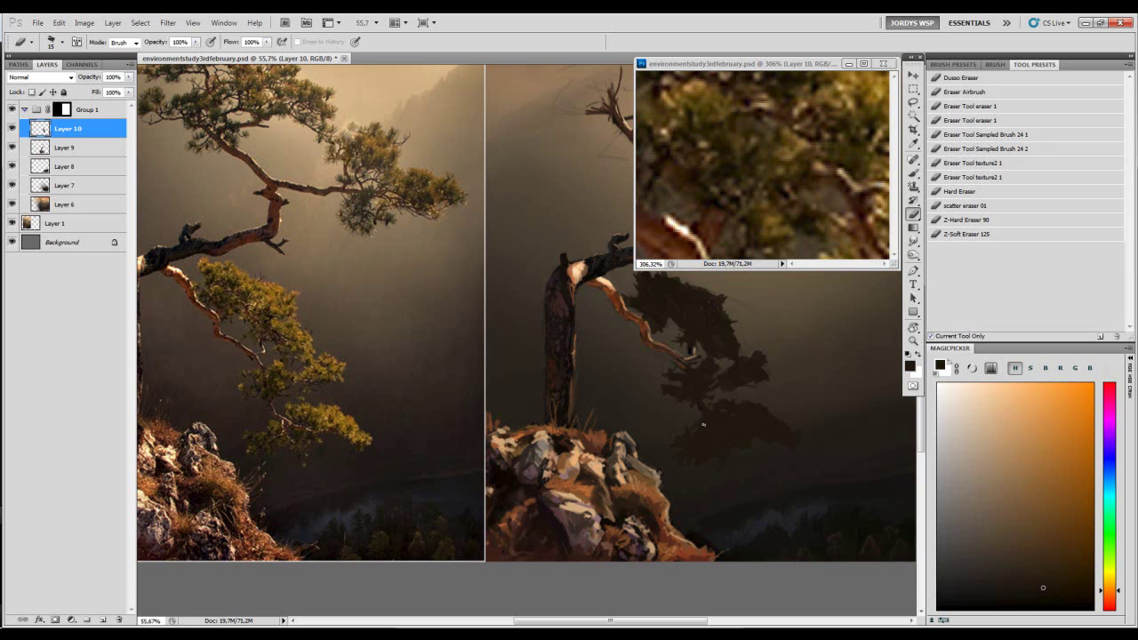
key(b)
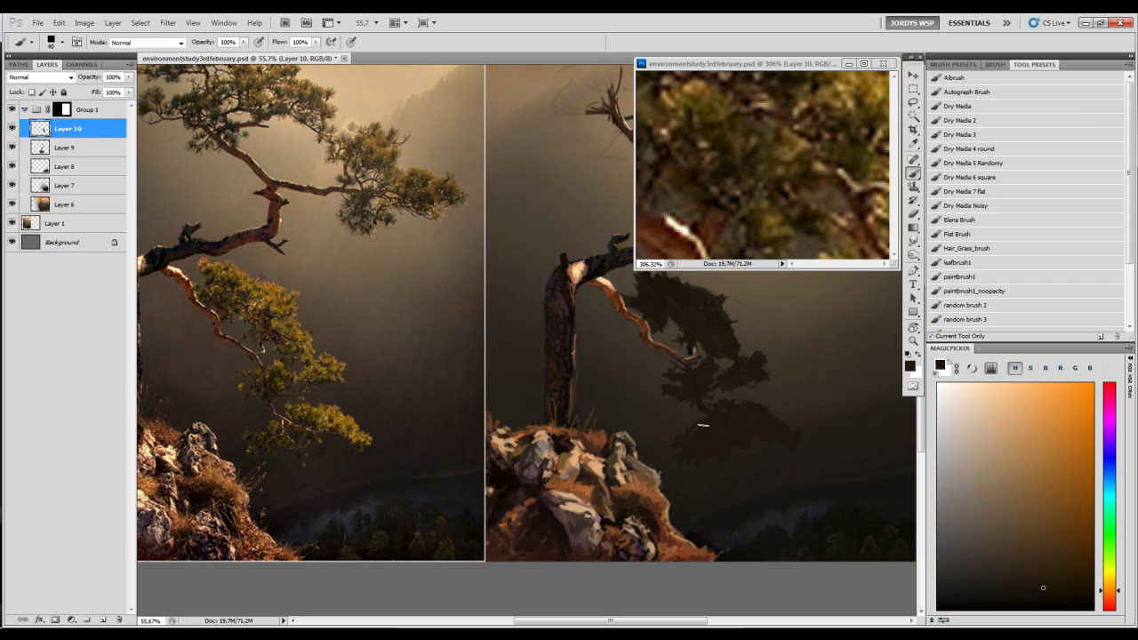
key(e)
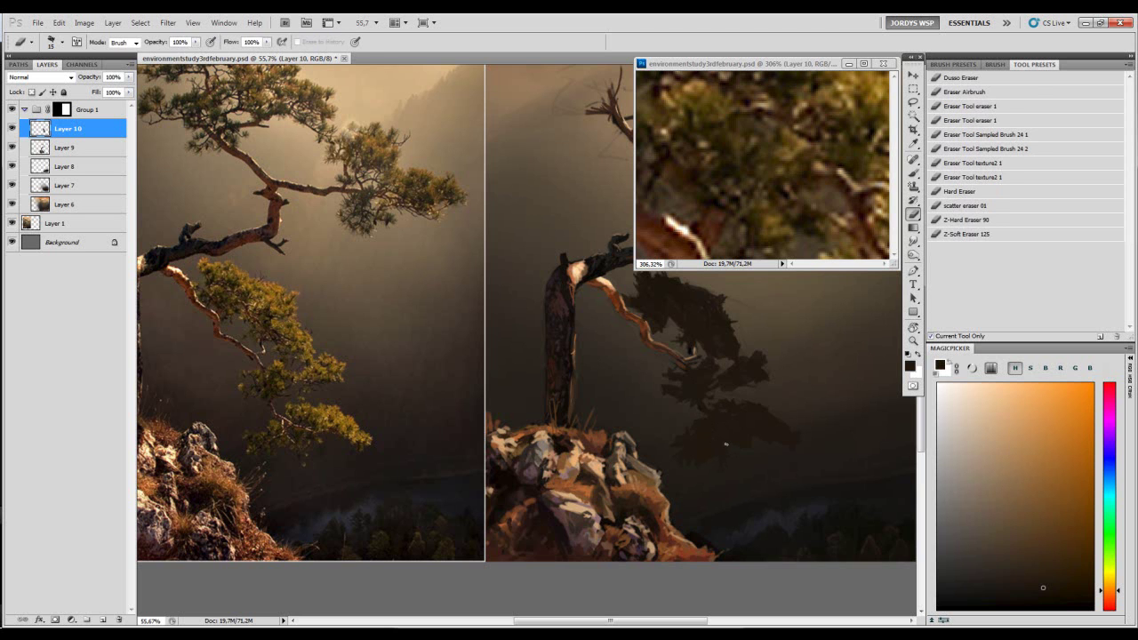
key(b)
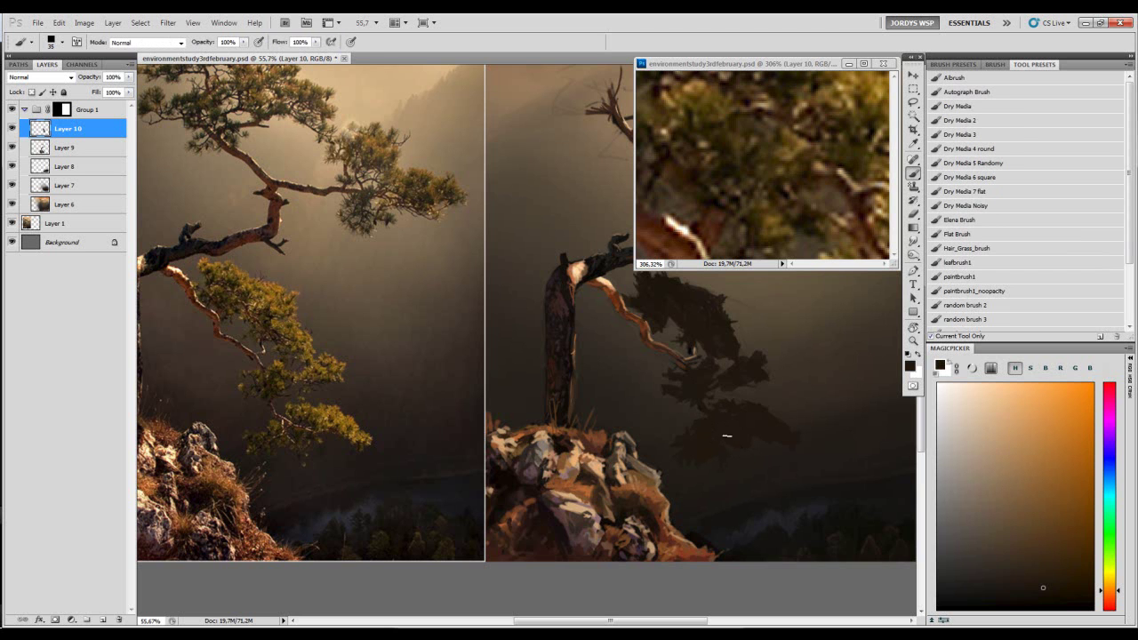
key(e)
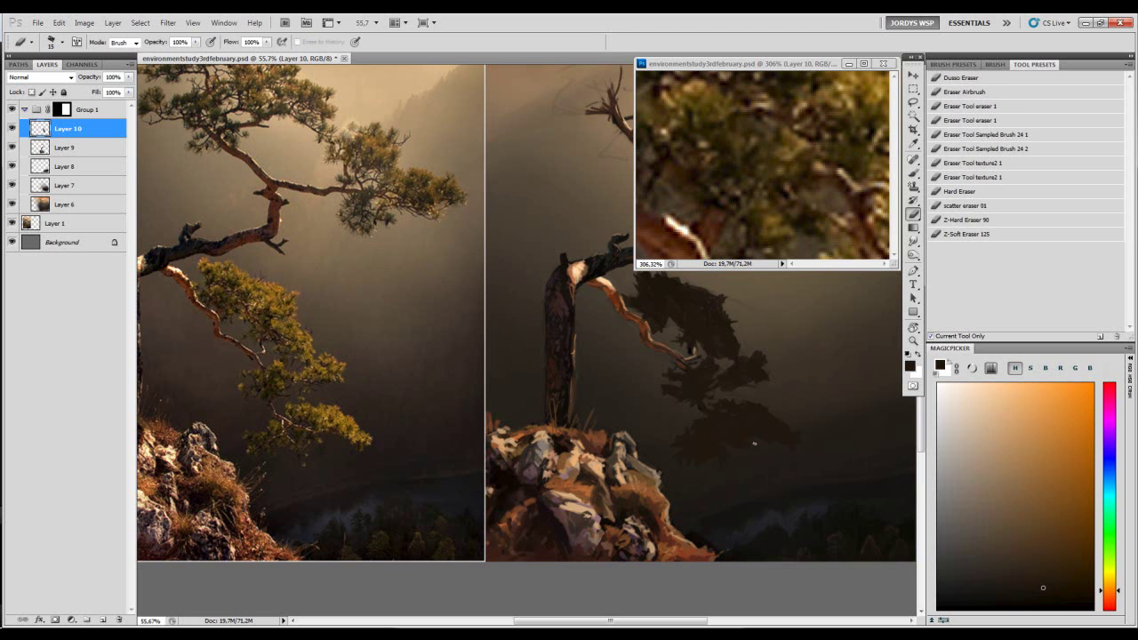
key(b)
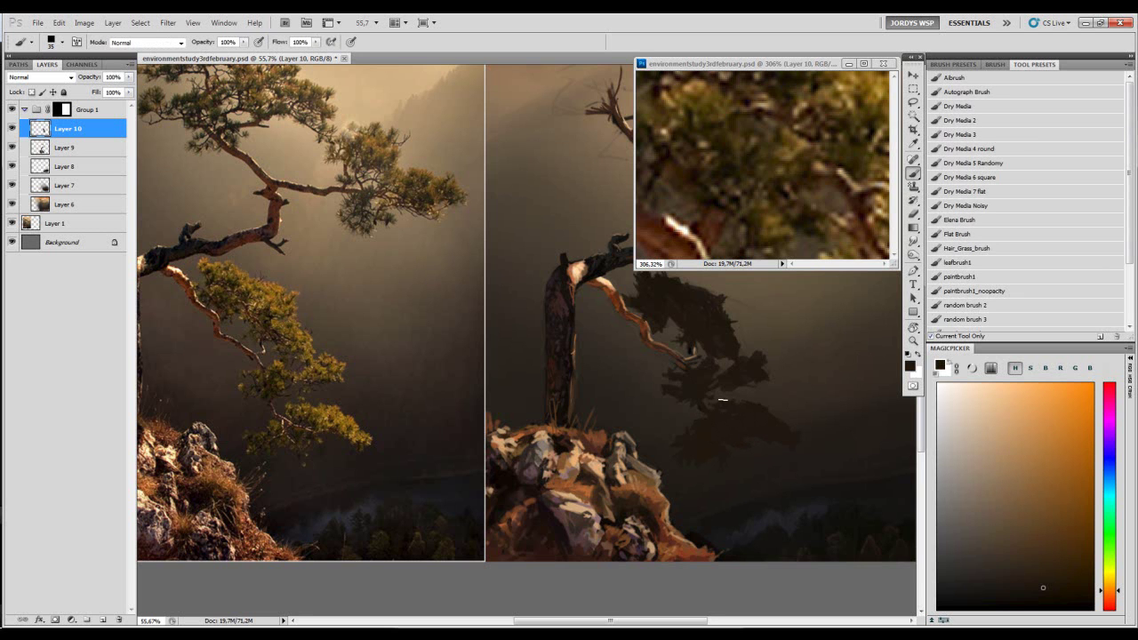
scroll(723, 430, down, 1)
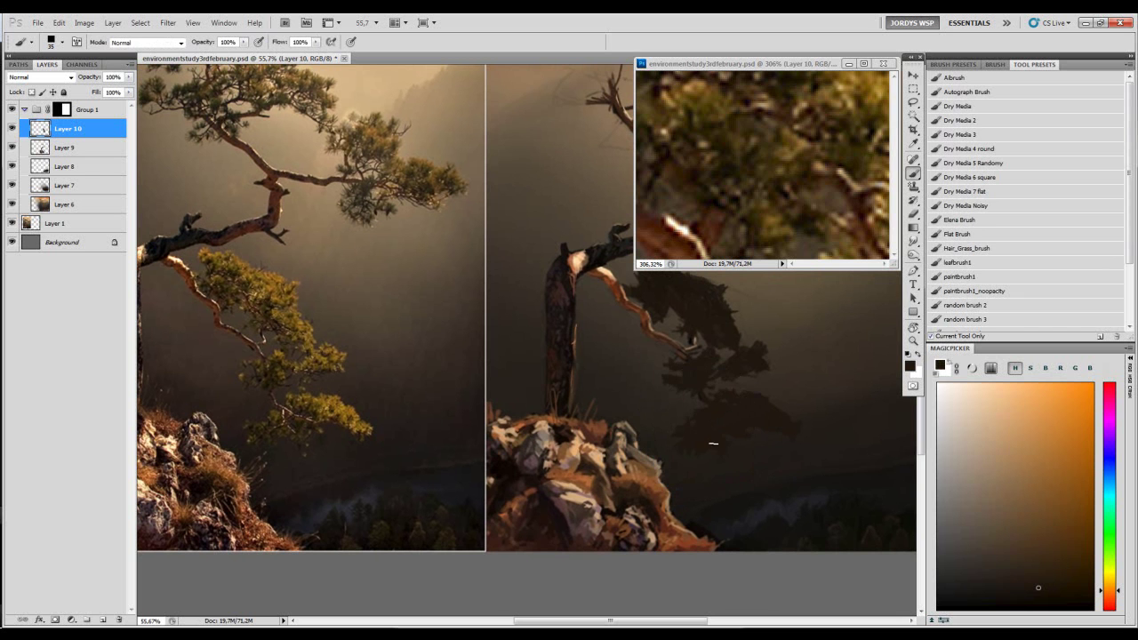
- Reshape the trunk-facing underside of the lowest foliage clump, sampling dark tones from the canvas
key(e)
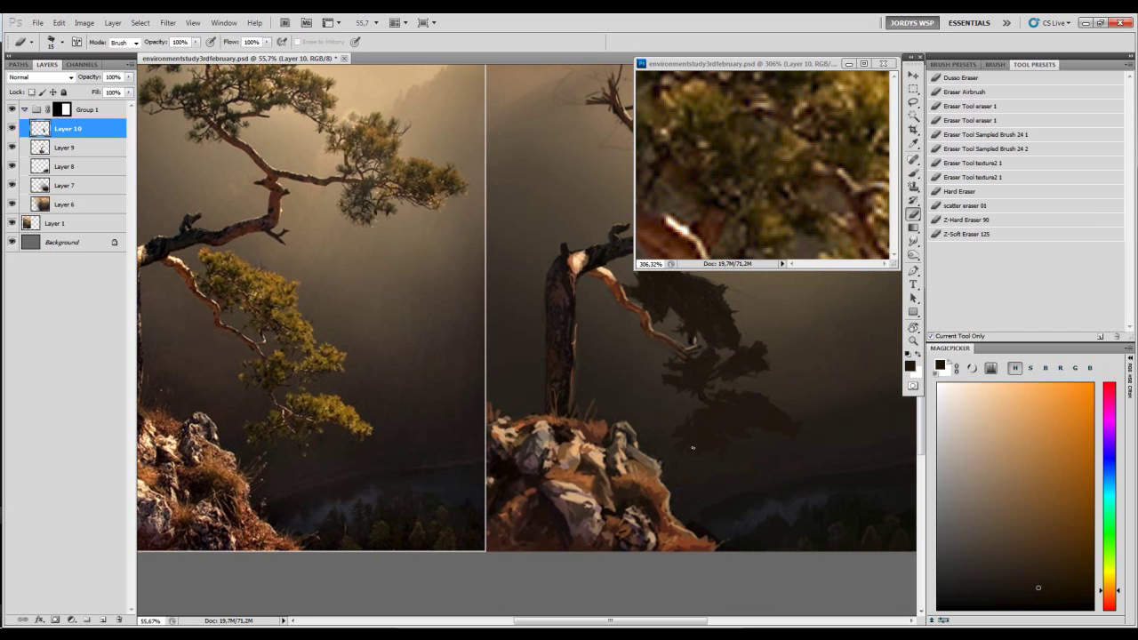
key(b)
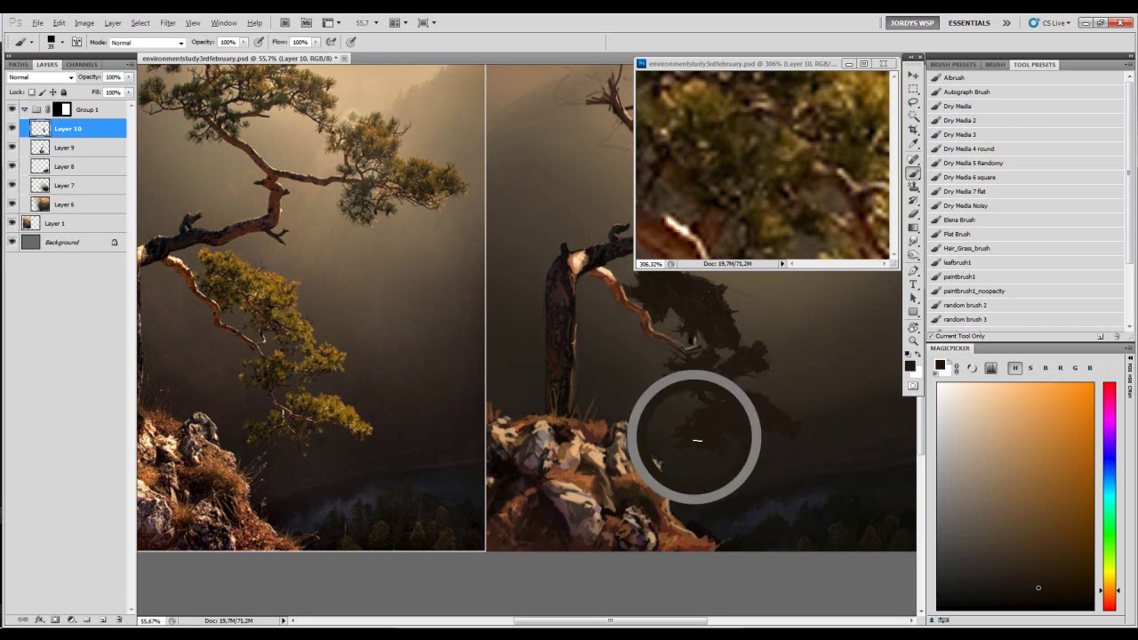
alt+click(711, 436)
alt+click(717, 454)
key(e)
key(b)
alt+click(704, 431)
- Touch up the trunk-facing edges of the middle and lowest clumps with a smaller brush, eraser and resampled dark tones
key(bracketleft)
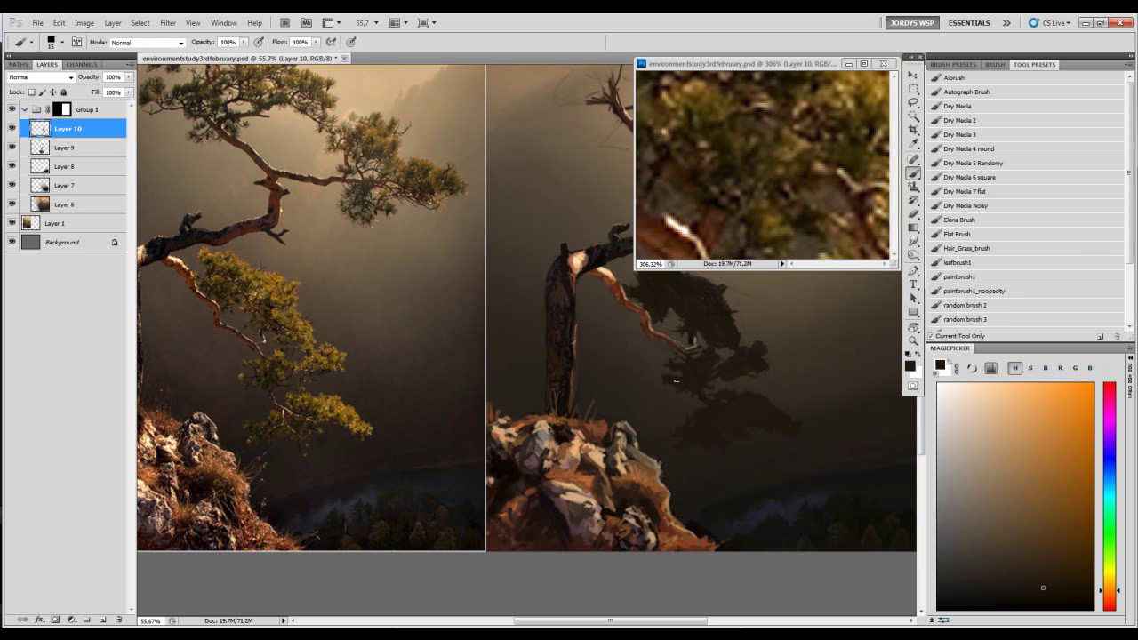
alt+click(685, 413)
key(e)
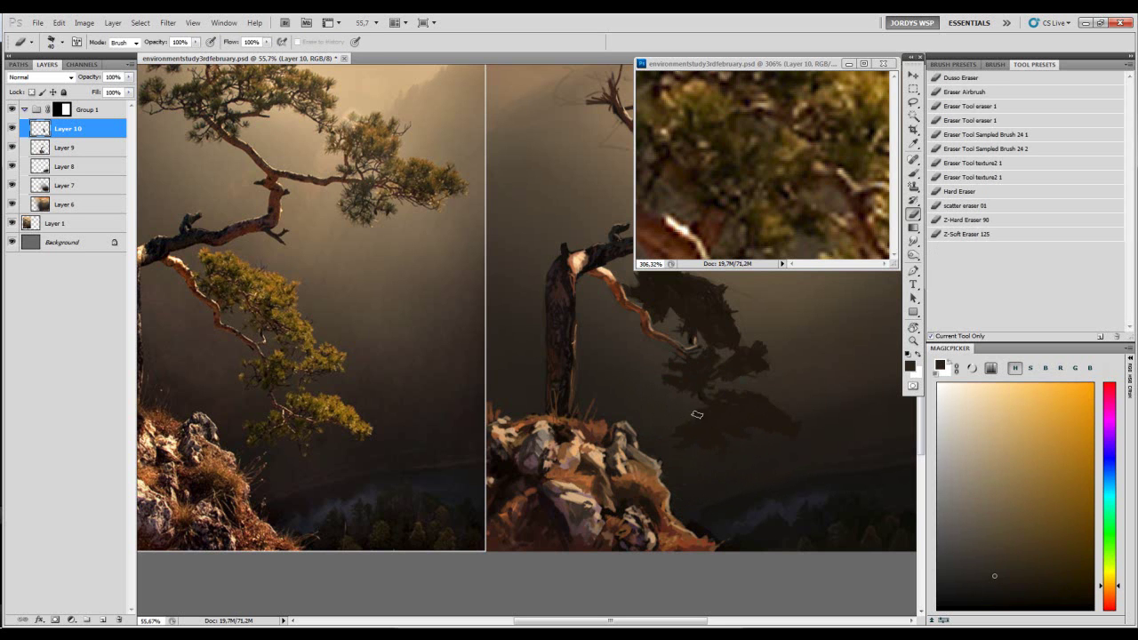
key(b)
alt+click(696, 414)
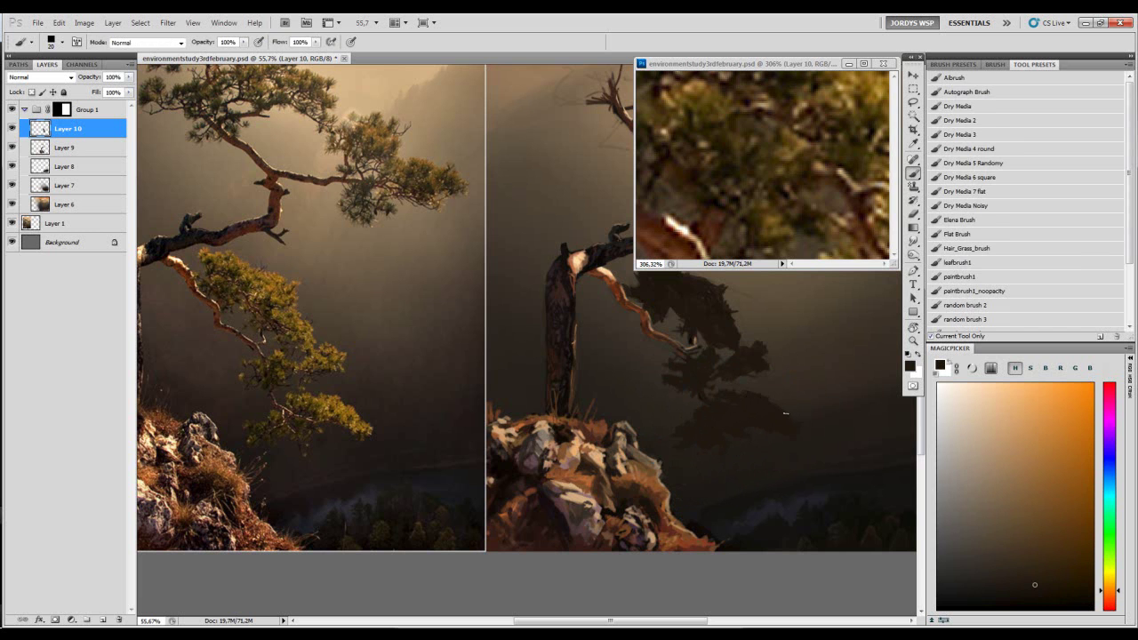
- Refine the outer half of the lowest foliage clump with brush and eraser, and save the document
key(e)
key(b)
key(e)
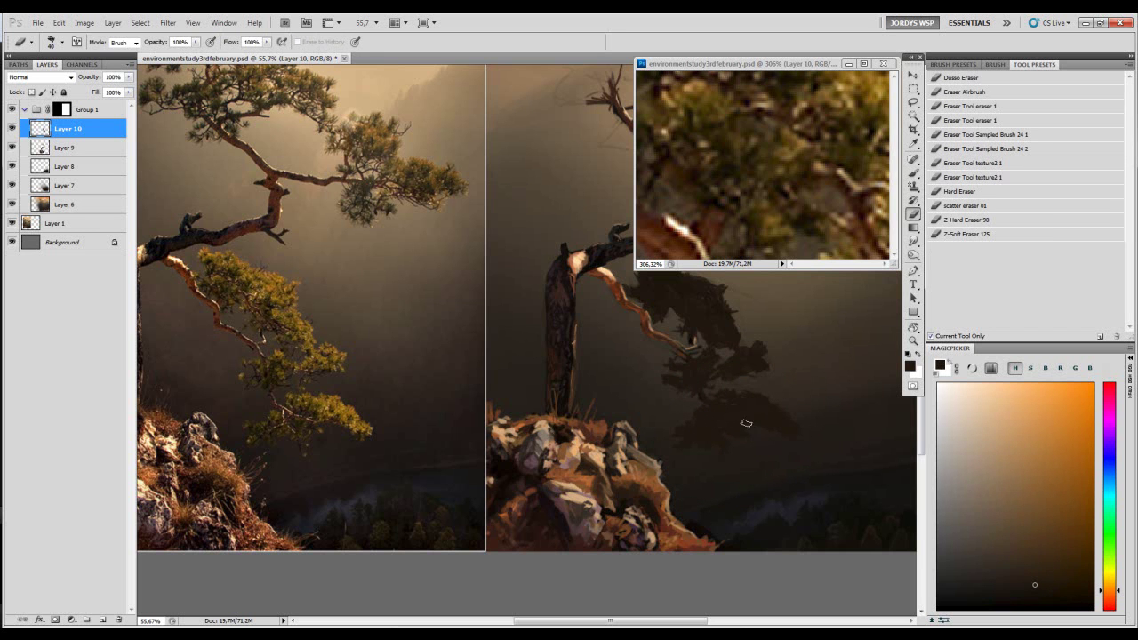
key(b)
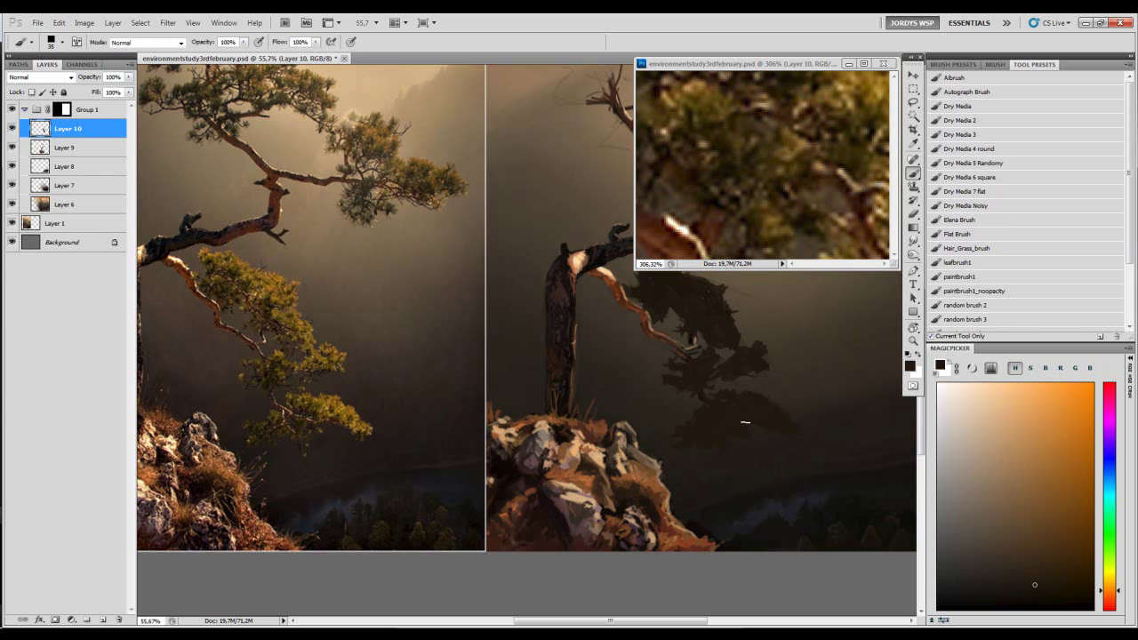
key(e)
key(ctrl+s)
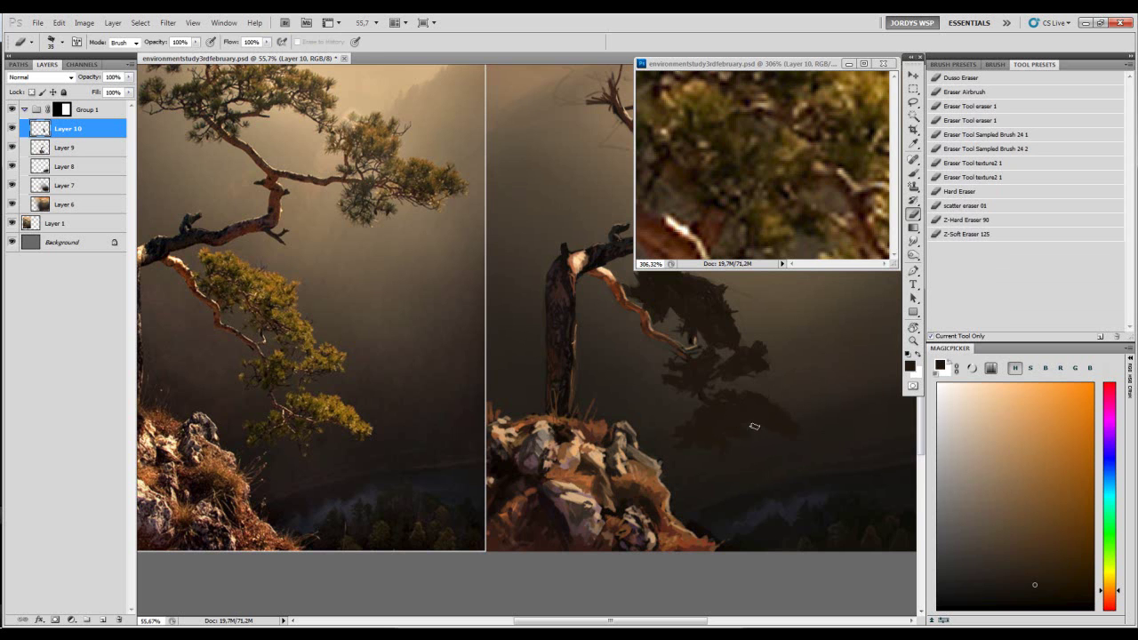
- Tidy the gap between the middle and lowest foliage clumps and save the document again
key(b)
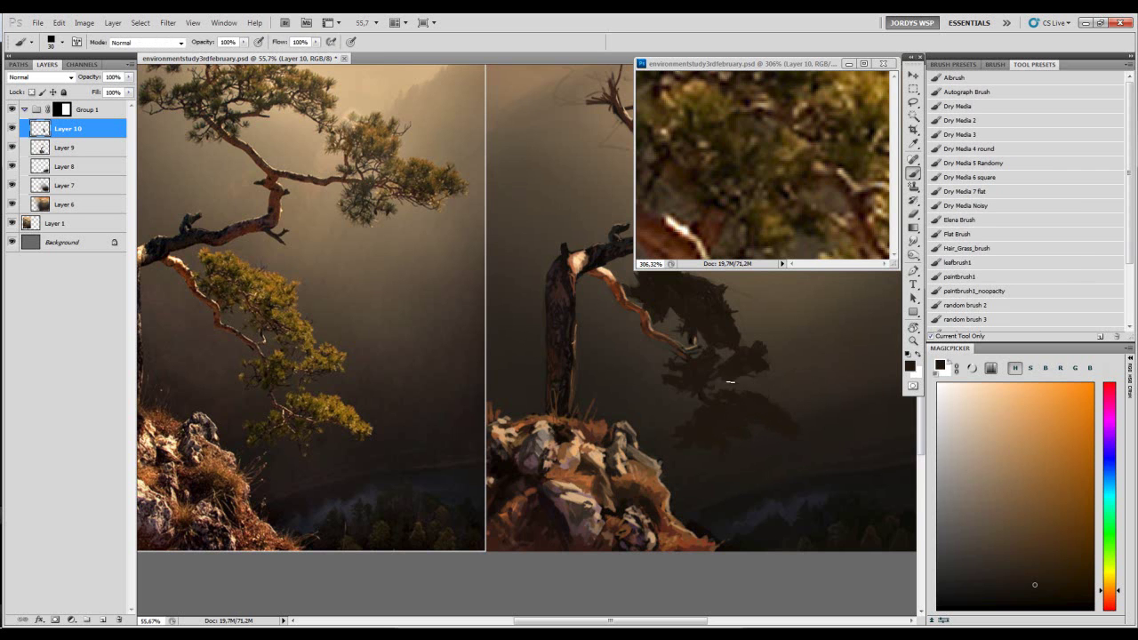
key(e)
key(ctrl+s)
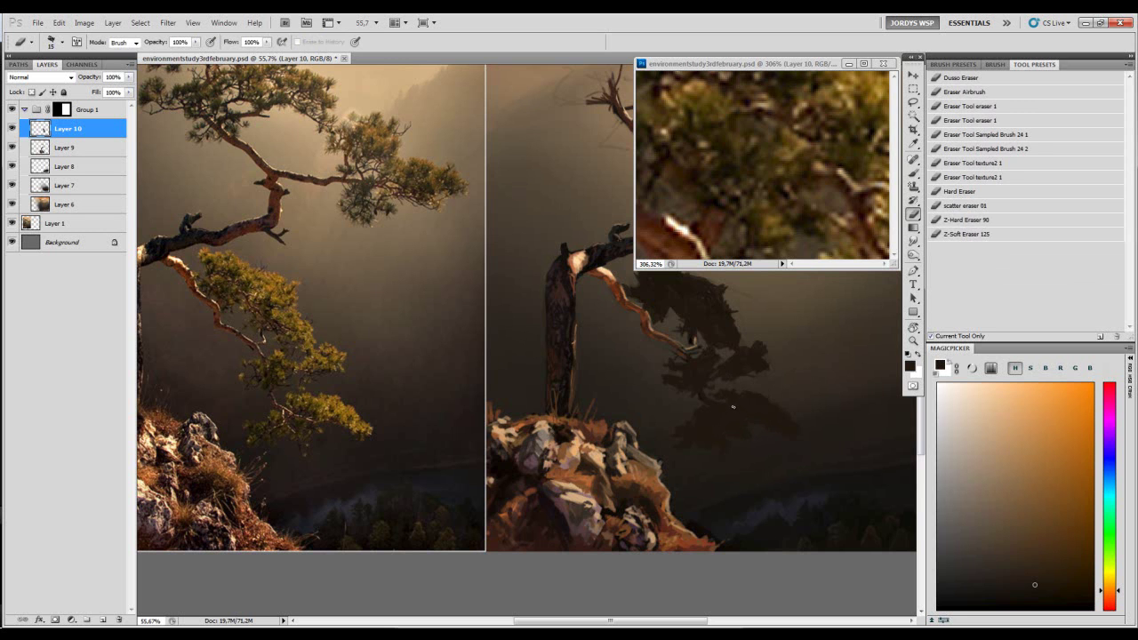
key(b)
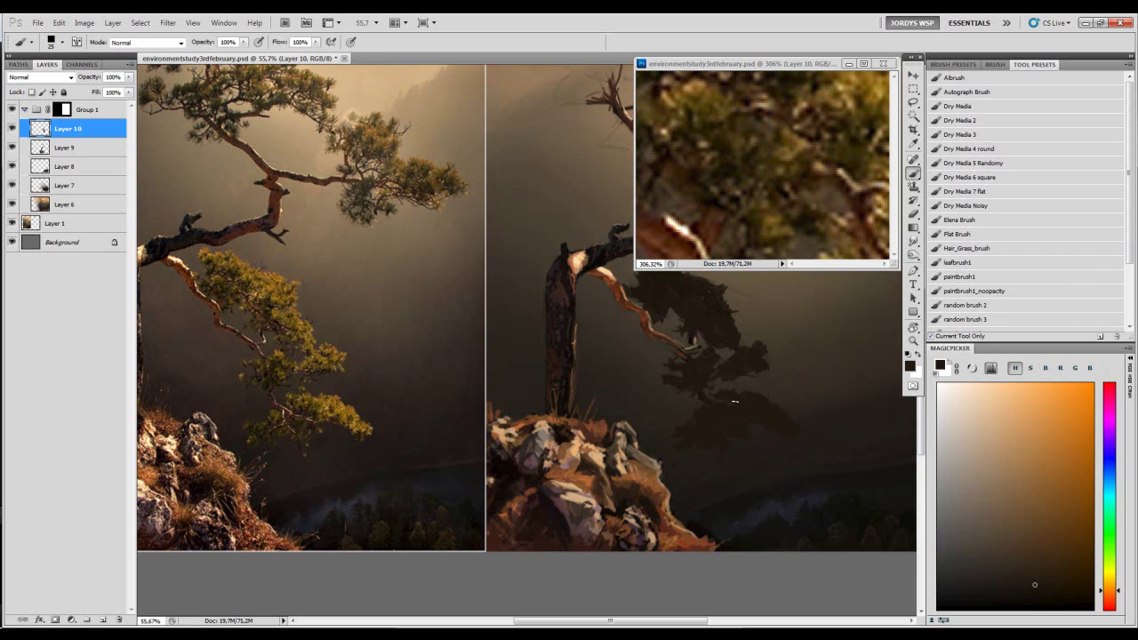
- Break up the bottom edge of the lowest foliage clump with alternating eraser and dark brush strokes
key(e)
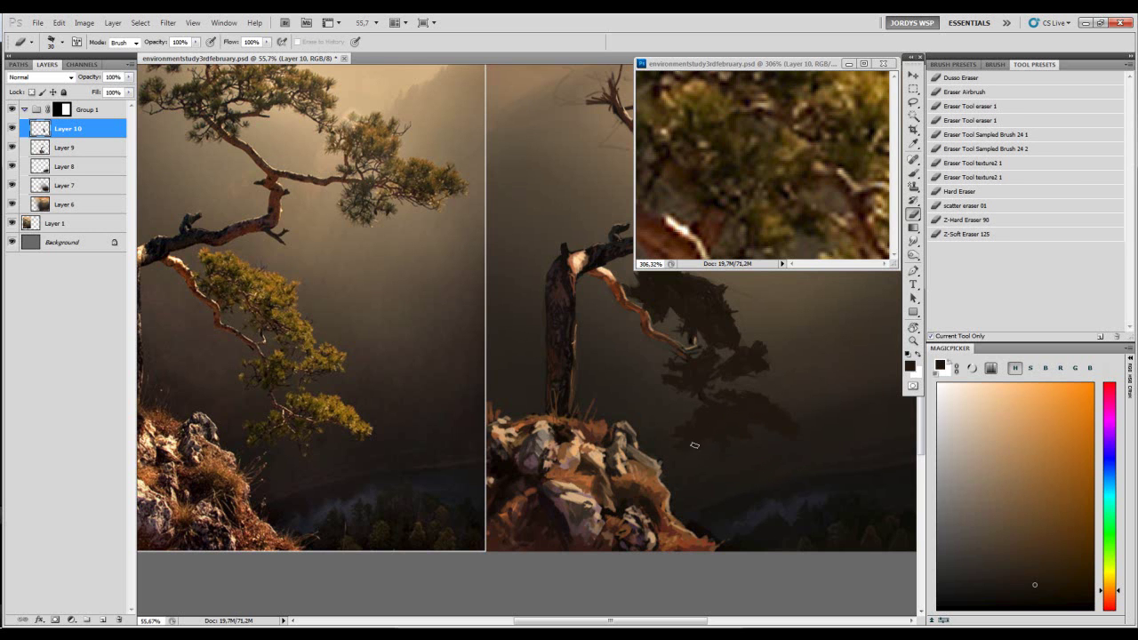
key(b)
key(e)
key(b)
key(e)
key(b)
key(e)
key(b)
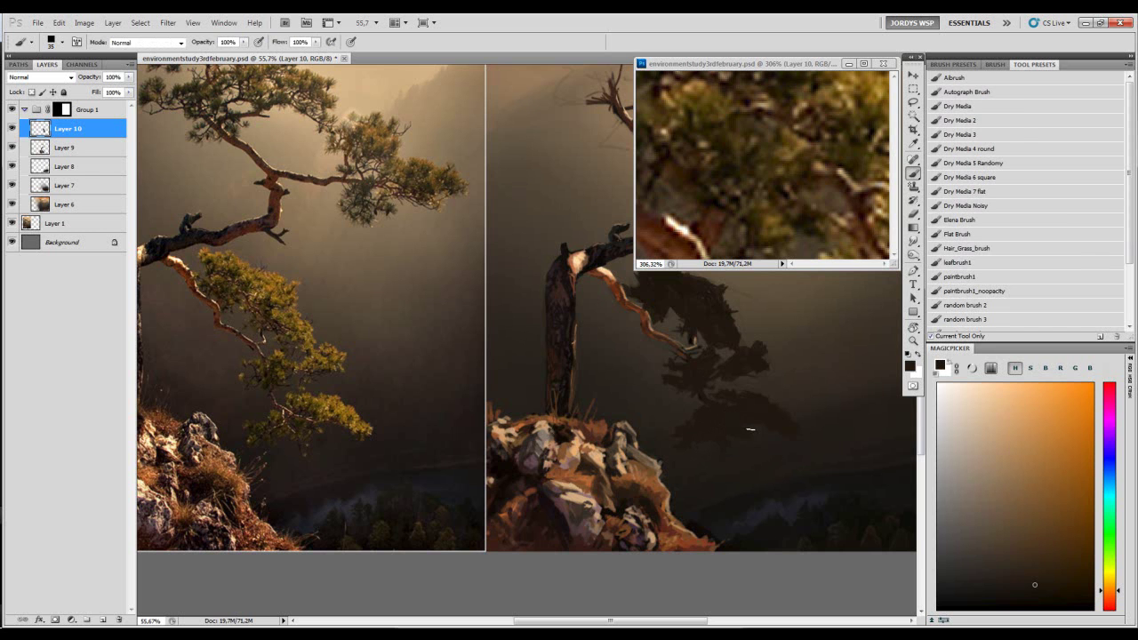
- Refine the top and outer tip of the lowest foliage clump with brush and eraser
key(e)
scroll(744, 435, up, 1)
key(b)
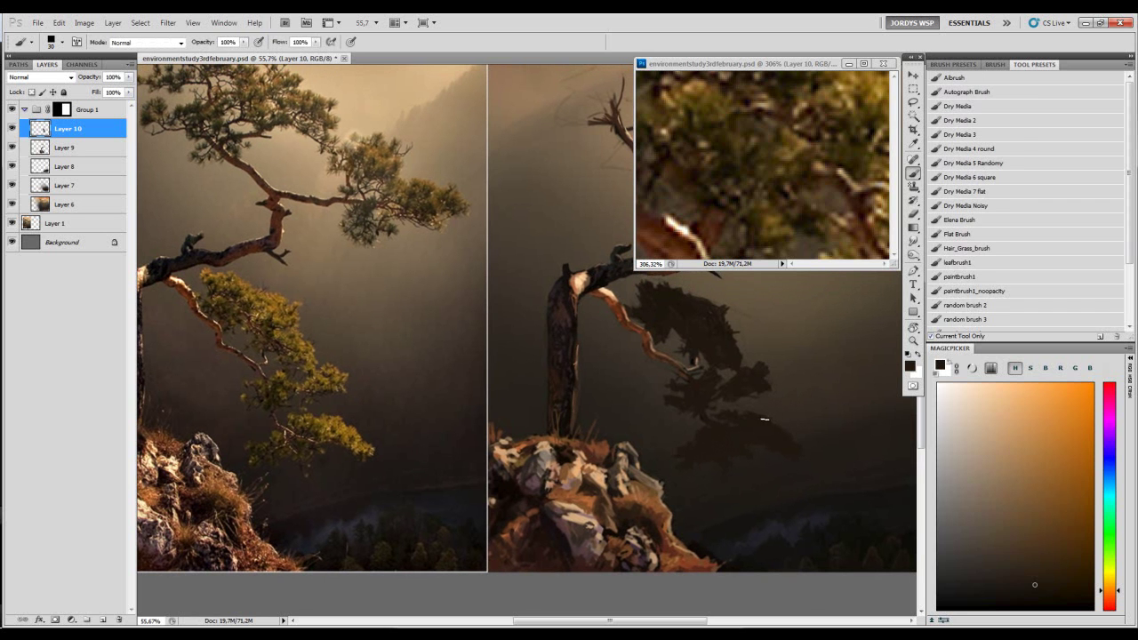
key(e)
key(b)
key(e)
- Reshape the outer edge of the offshoot's upper foliage clump with the eraser and a sampled dark tone
drag(782, 443, 766, 498)
key(bracketright)
key(bracketright)
key(bracketright)
key(bracketright)
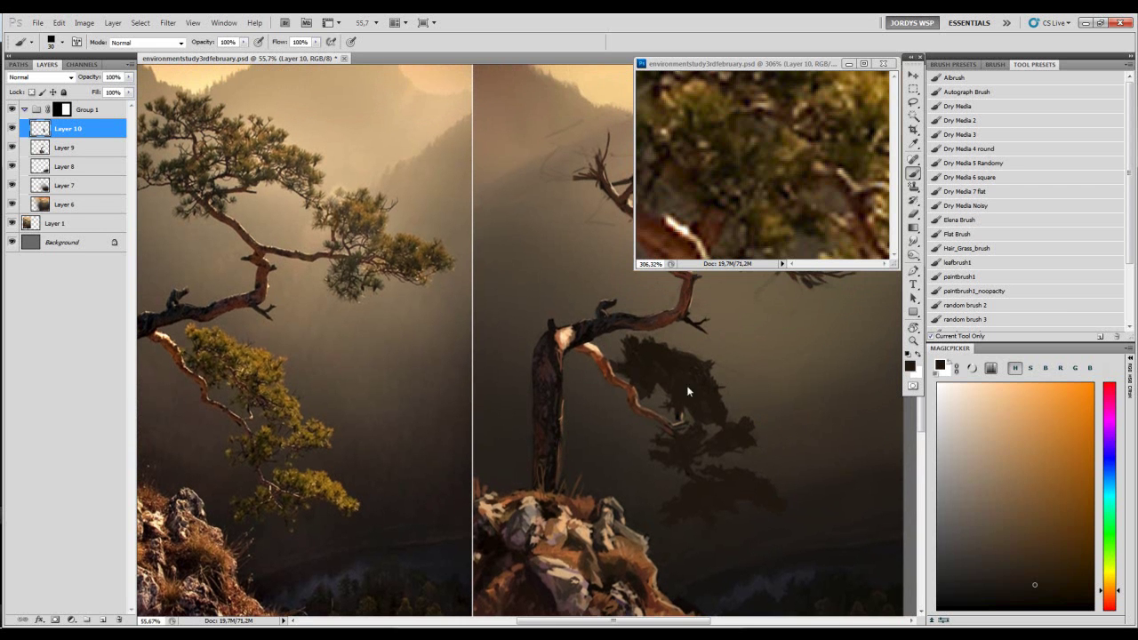
key(e)
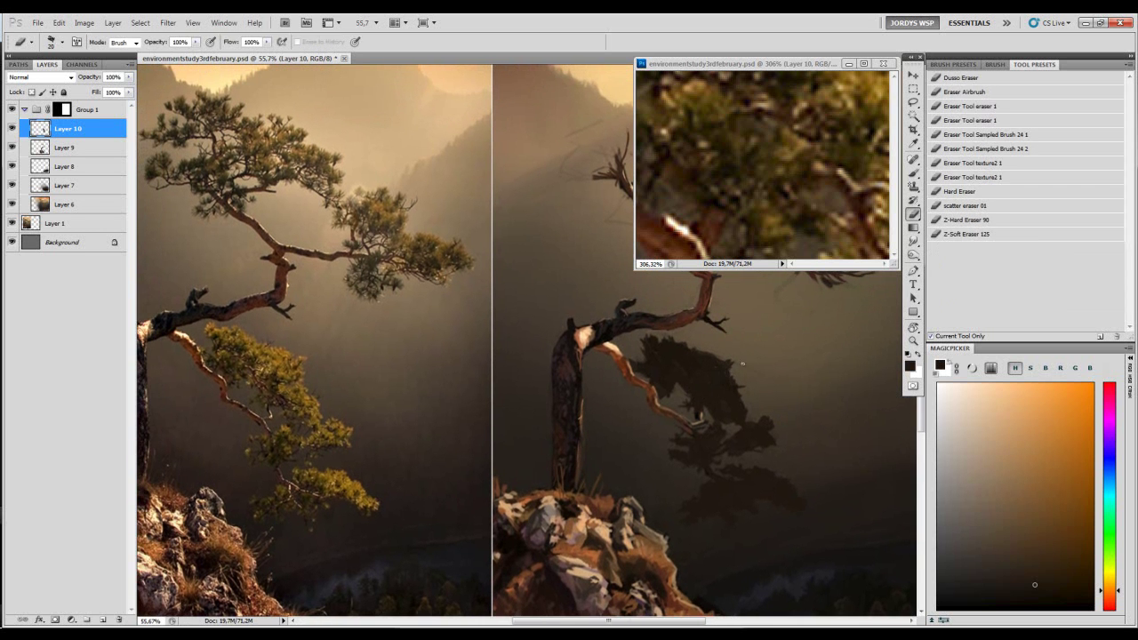
key(b)
alt+click(723, 364)
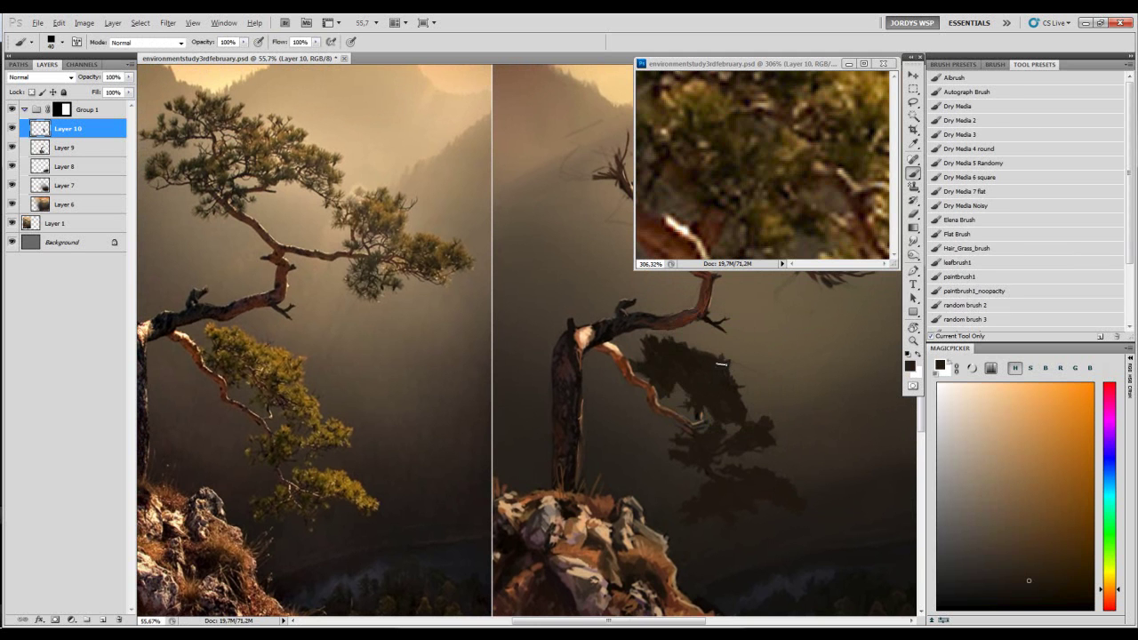
key(e)
key(b)
- Block in a small dark foliage tuft at the tip of the crown's leftmost branch
key(space)
drag(700, 376, 629, 434)
key(z)
mouse_move(718, 358)
mouse_down()
mouse_move(677, 382)
mouse_move(751, 391)
mouse_move(650, 437)
mouse_up()
mouse_move(693, 397)
mouse_down()
mouse_move(680, 394)
mouse_move(765, 415)
mouse_up()
key(space)
key(b)
key(])
key(])
key(])
mouse_move(586, 316)
mouse_down()
mouse_move(585, 302)
mouse_move(576, 324)
mouse_up()
key([)
key(bracketleft)
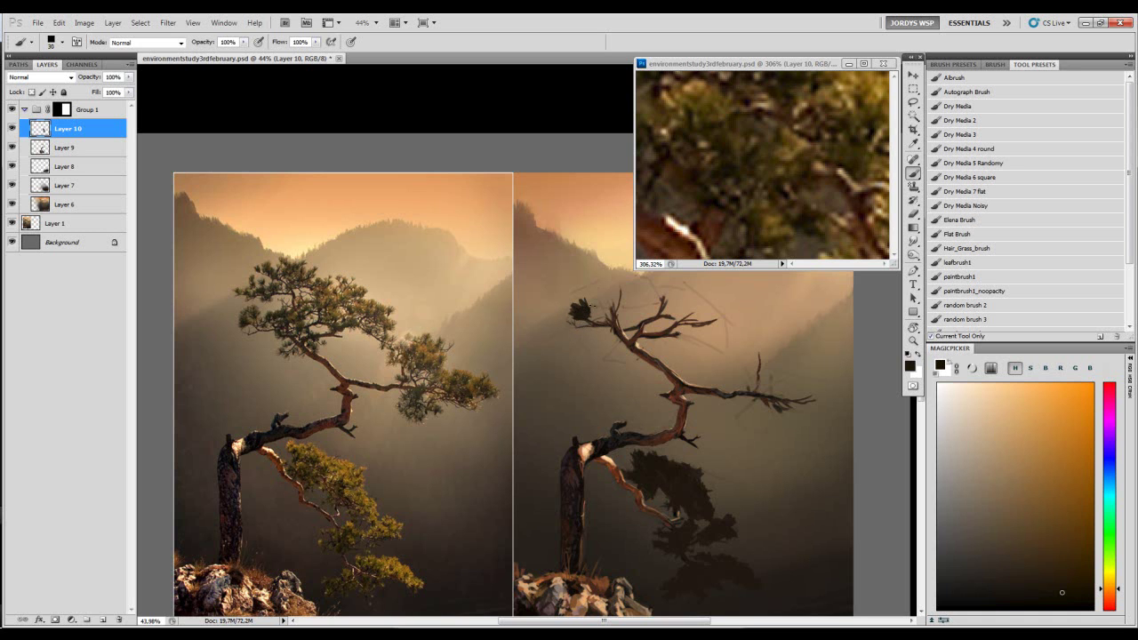
- Paint a second dark foliage tuft beside the first with a larger brush and trim it with the eraser
key(bracketright)
key(bracketright)
drag(594, 312, 618, 306)
key(e)
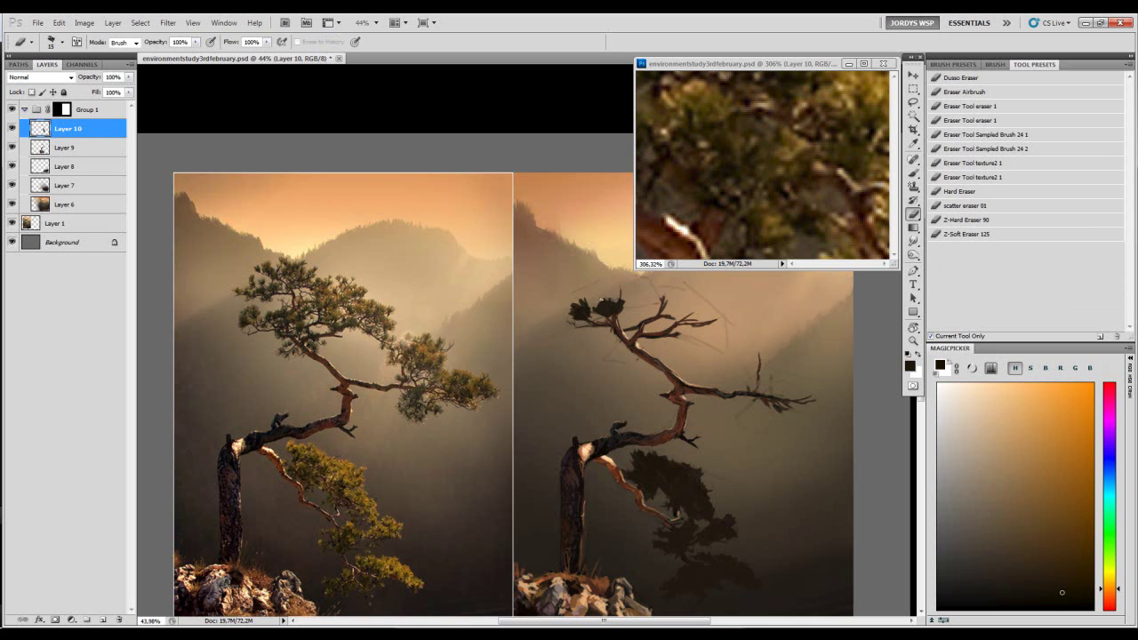
key(b)
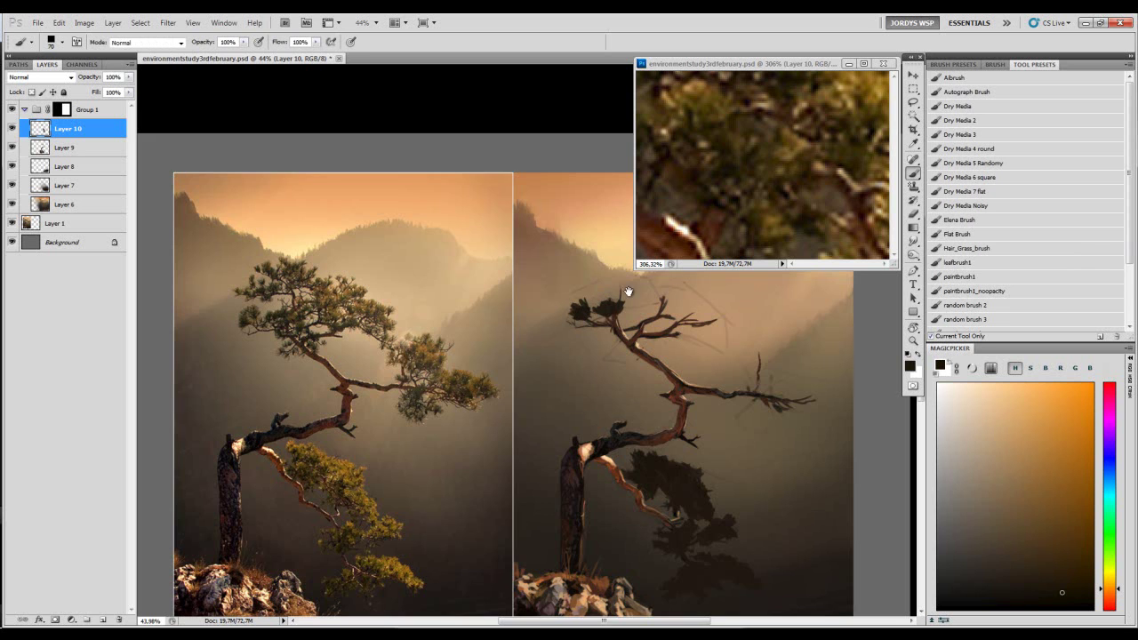
- Lay in broad dark strokes above the two tufts to mark the crown's top edge
scroll(621, 302, up, 1)
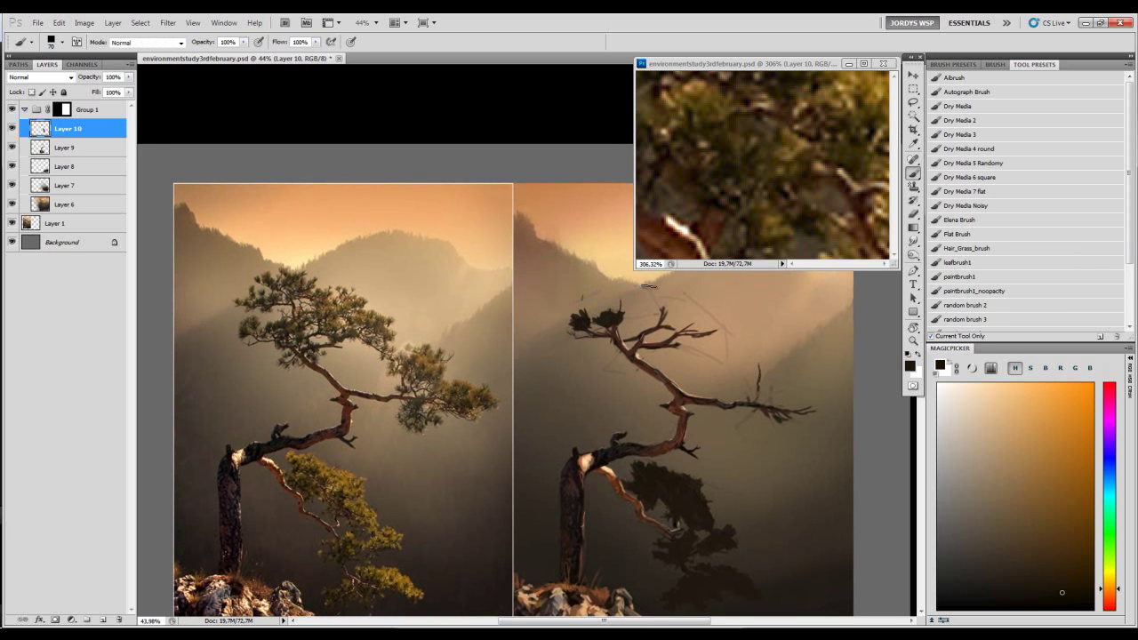
drag(589, 297, 615, 312)
key(e)
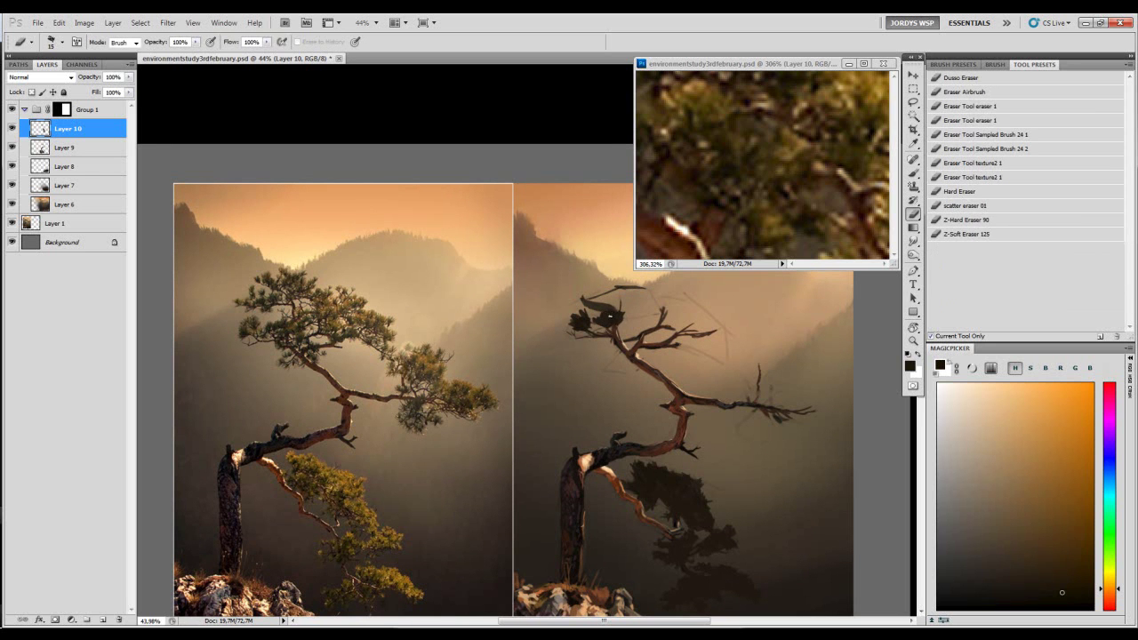
- Lasso the two foliage tufts and move them slightly lower and closer to the branch with Free Transform
key(l)
mouse_move(583, 303)
mouse_down()
mouse_move(589, 357)
mouse_move(578, 308)
mouse_up()
key(ctrl+t)
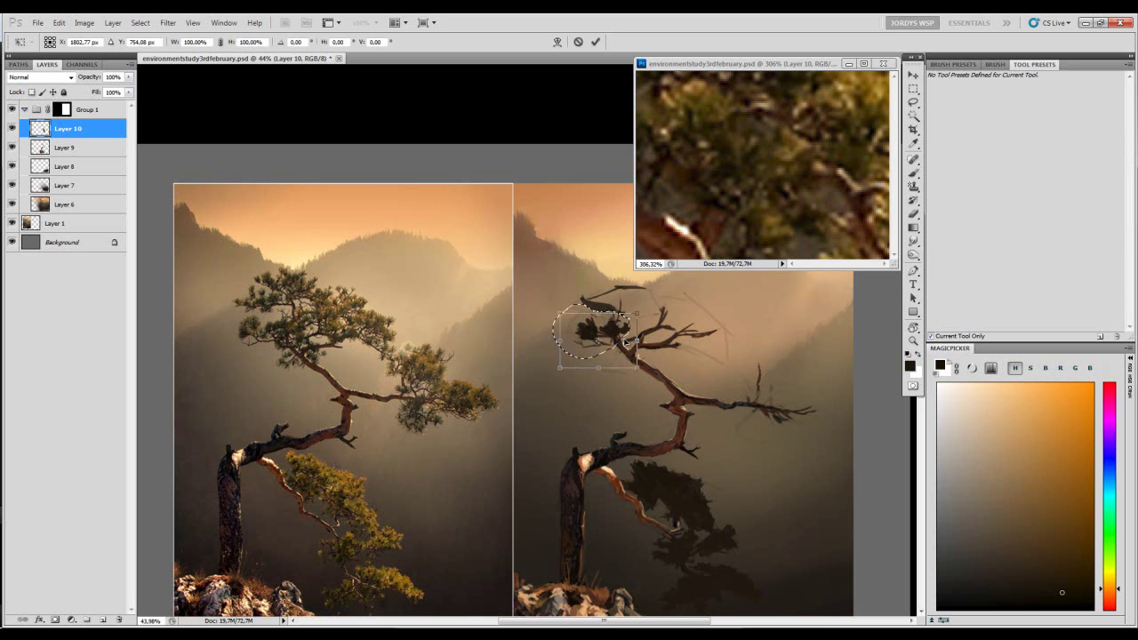
key(Return)
key(ctrl+d)
- Block in a dark foliage tip above the moved tufts and trim its edges with the eraser
key(b)
key(bracketright)
drag(590, 307, 571, 307)
key(e)
key(b)
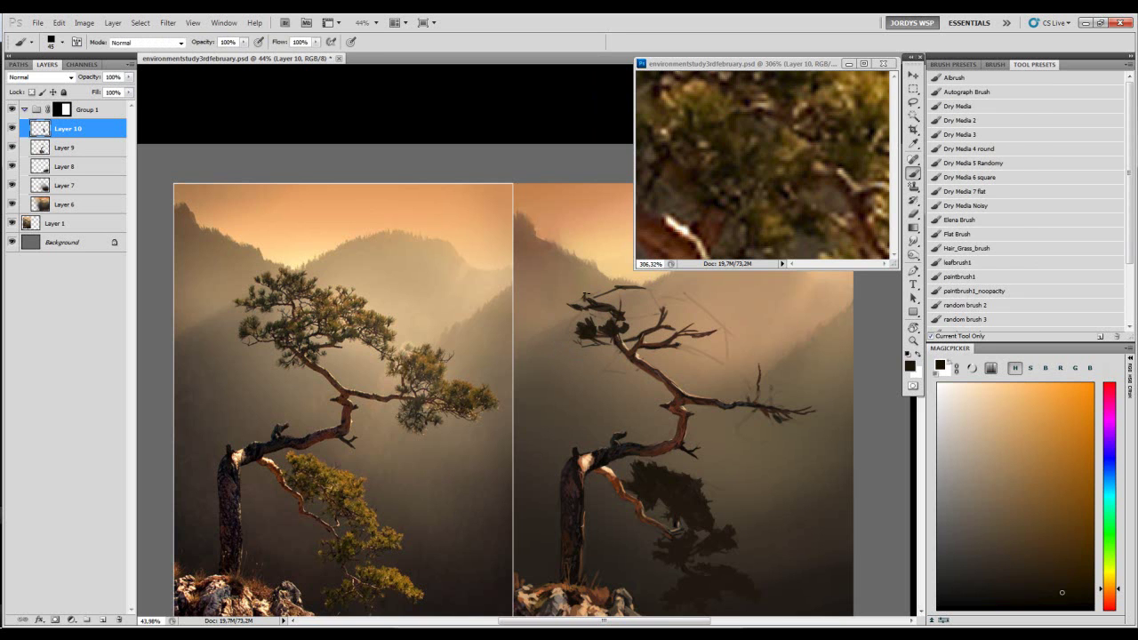
- Fill in the crown's top foliage mass with dark strokes, shaping its ragged edges with the eraser
mouse_move(587, 294)
mouse_down()
mouse_move(598, 312)
mouse_move(653, 293)
mouse_up()
key(e)
key(b)
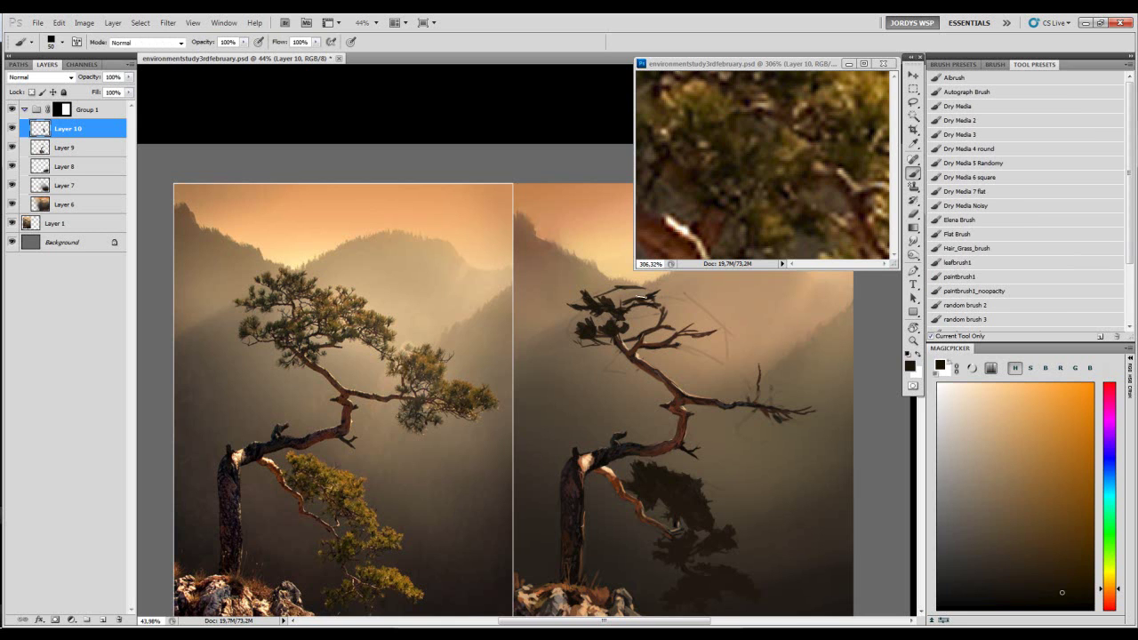
mouse_move(623, 300)
mouse_down()
mouse_move(612, 297)
mouse_move(626, 291)
mouse_up()
mouse_move(604, 290)
mouse_down()
mouse_move(649, 289)
mouse_move(635, 288)
mouse_up()
key(e)
key(b)
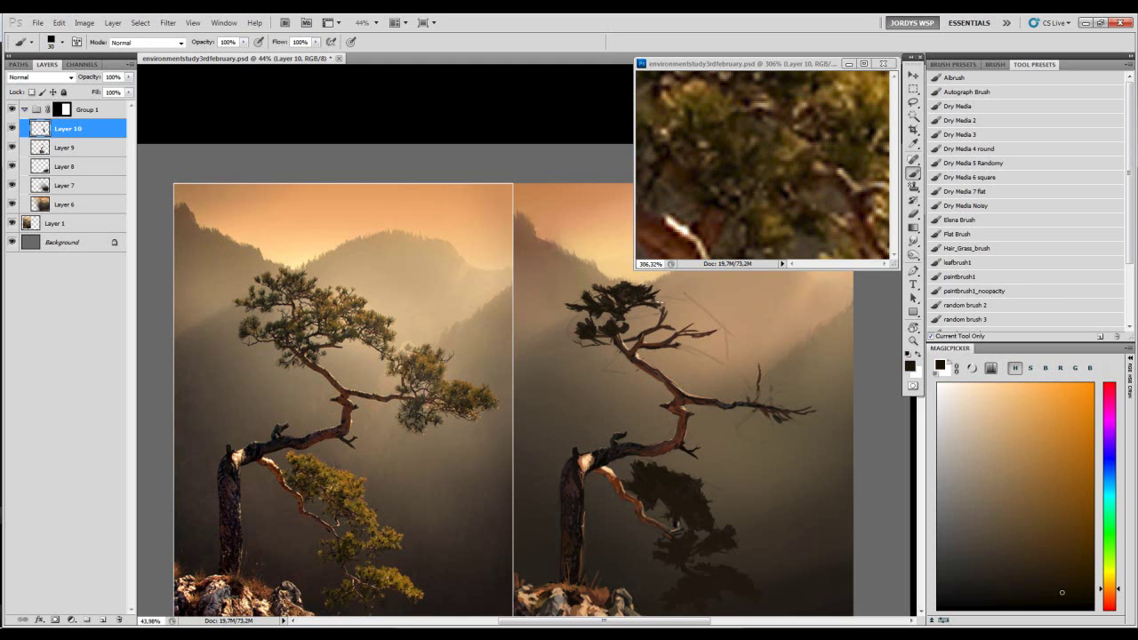
- Block in the dark foliage clump under the crown's left side, around the base of the upper branch
key(e)
key(b)
click(662, 298)
drag(646, 339, 633, 341)
key(bracketright)
key(bracketright)
key(bracketright)
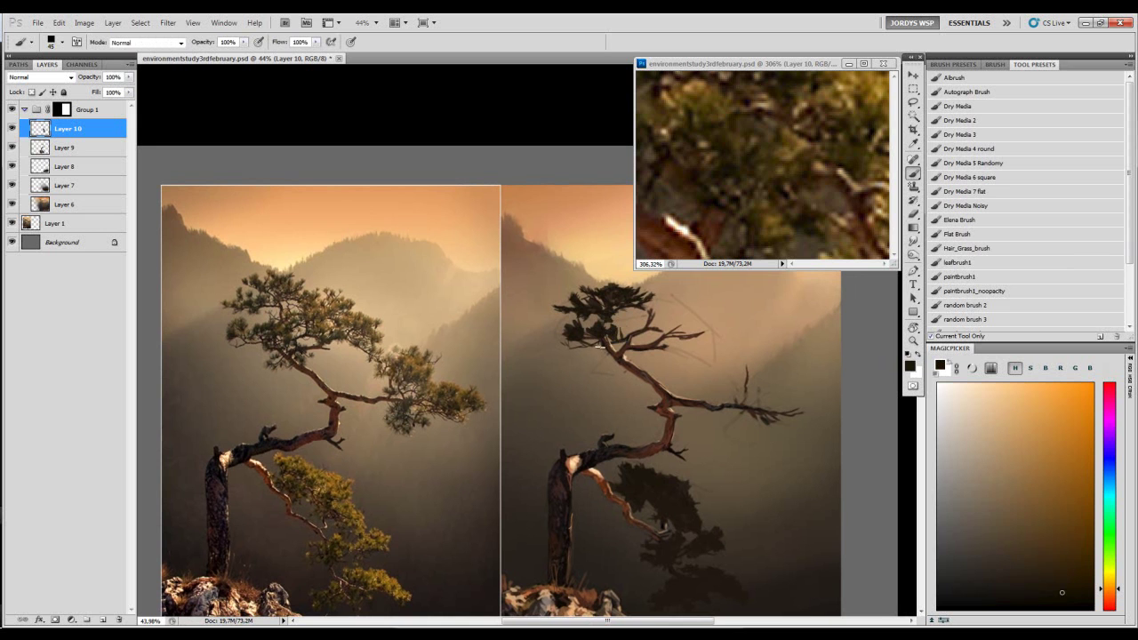
key(bracketleft)
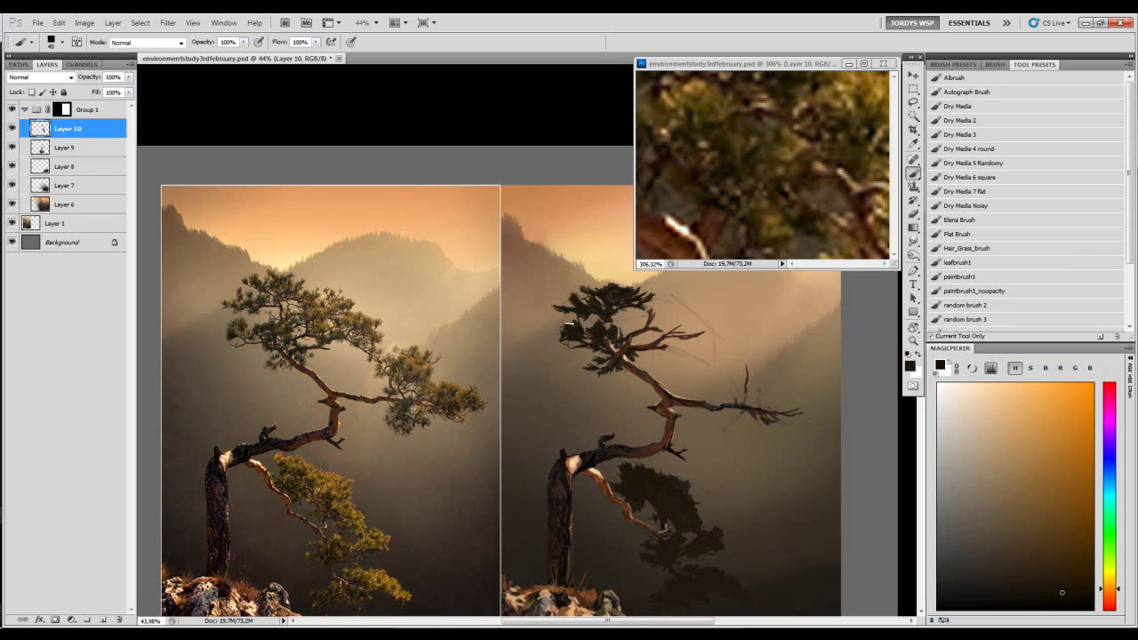
- Fill the gaps in the crown's left foliage with dark strokes
key(e)
key(b)
key(])
drag(607, 333, 606, 318)
- Extend the dark foliage rightward from the crown's top over the bare upper twigs
key(bracketleft)
key(bracketright)
key(bracketright)
key(bracketright)
key(bracketright)
mouse_move(634, 314)
mouse_down()
mouse_move(665, 322)
mouse_move(655, 308)
mouse_move(667, 300)
mouse_up()
key(bracketleft)
key(bracketleft)
key(bracketleft)
key(bracketleft)
key(bracketleft)
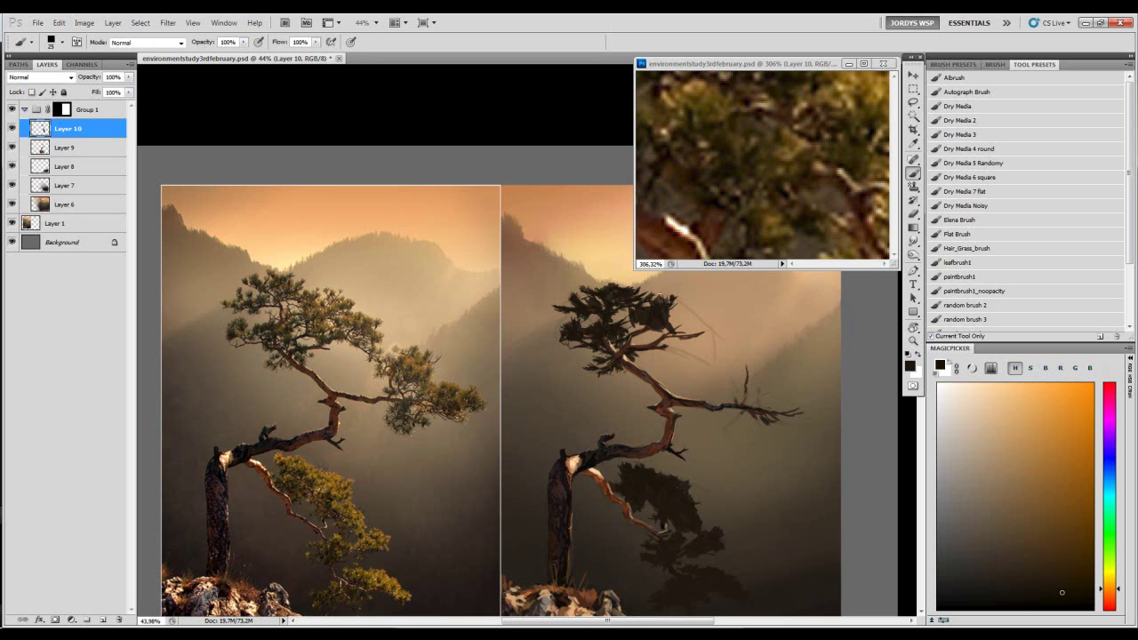
- Fill in the crown's right foliage mass with dark strokes, covering the remaining bare twigs
key(e)
key(b)
mouse_move(679, 313)
mouse_down()
mouse_move(624, 309)
mouse_move(614, 322)
mouse_move(654, 347)
mouse_move(609, 326)
mouse_move(590, 337)
mouse_up()
key(bracketright)
key(bracketright)
key(bracketright)
key(bracketright)
key(bracketright)
key(bracketright)
key(bracketright)
key(bracketright)
key(bracketright)
- Refine the crown's right and lower foliage with smaller dark strokes
key(bracketleft)
key(bracketleft)
key(bracketleft)
key(bracketleft)
key(bracketleft)
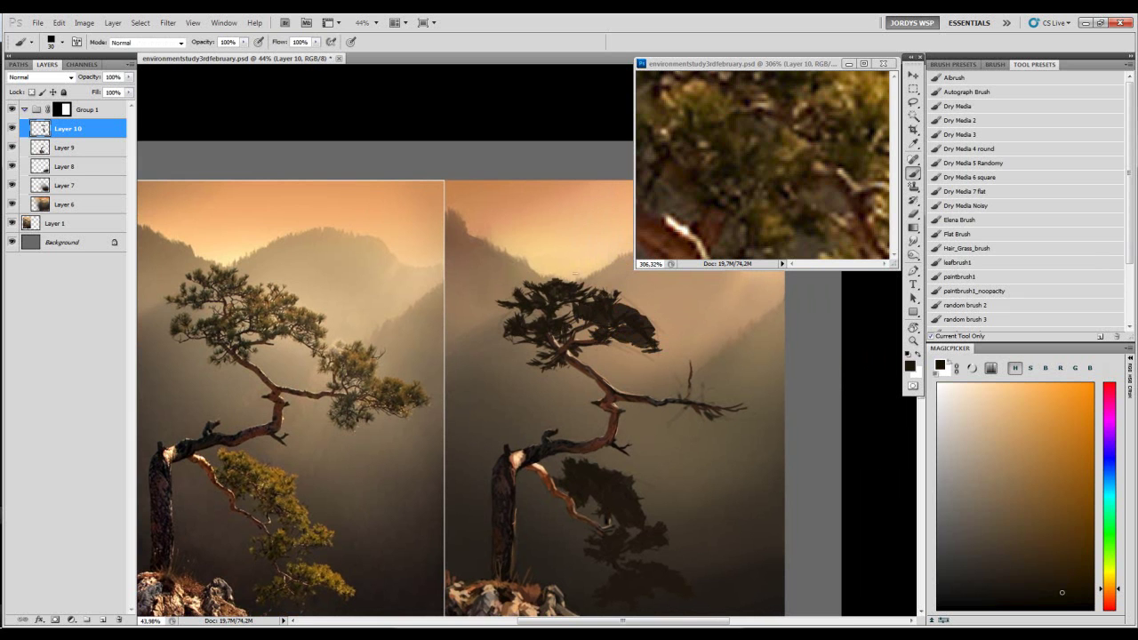
drag(582, 308, 572, 313)
key(bracketleft)
key(bracketleft)
drag(644, 304, 567, 355)
- Reset the painting colour to black and try broad horizontal test strokes beside the crown with an enlarged brush, undoing each one
key(bracketright)
key(bracketright)
key(bracketright)
key(bracketright)
key(bracketright)
key(bracketright)
key(bracketright)
key(bracketright)
key(bracketright)
key(bracketright)
key(bracketright)
key(d)
drag(619, 284, 487, 312)
key(ctrl+z)
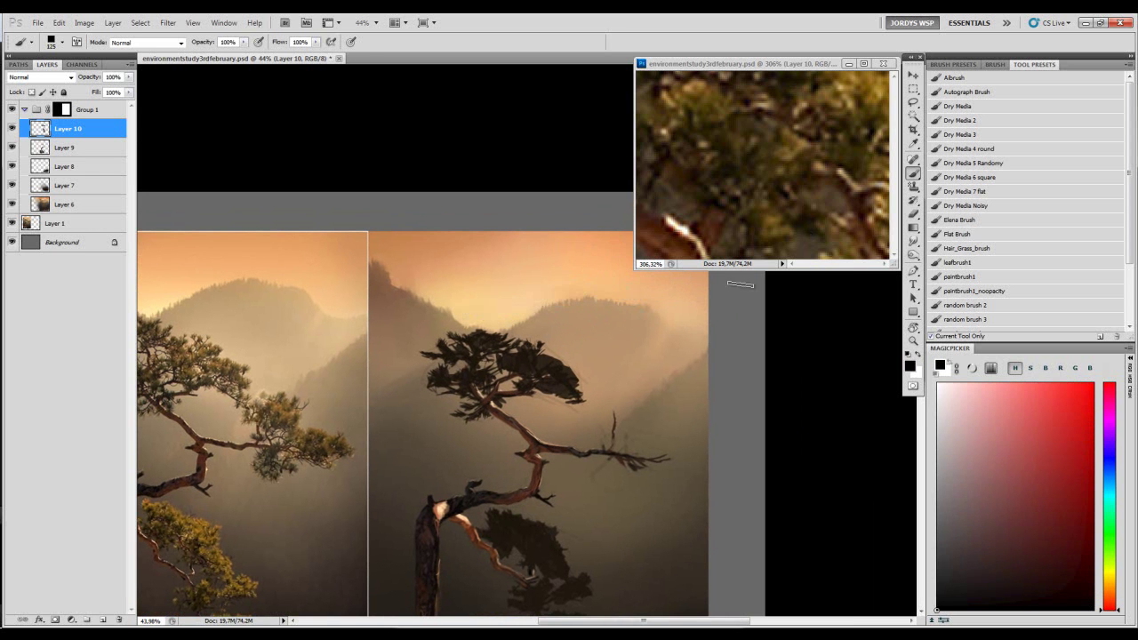
drag(640, 290, 519, 290)
key(ctrl+z)
key(bracketleft)
- Flatten out the brush tip's tilt by setting its angle to -179°, checking it with test strokes that are undone
click(999, 66)
mouse_move(1103, 190)
mouse_down()
mouse_move(1105, 178)
mouse_move(1110, 197)
mouse_up()
drag(679, 288, 570, 289)
key(ctrl+z)
key([)
key([)
key([)
drag(661, 290, 613, 291)
key(ctrl+z)
drag(1079, 191, 1079, 193)
drag(638, 291, 516, 286)
key(ctrl+z)
drag(590, 265, 598, 332)
key(ctrl+z)
drag(615, 248, 617, 382)
key(ctrl+z)
drag(615, 251, 618, 358)
key(ctrl+z)
mouse_move(652, 293)
mouse_down()
mouse_move(455, 303)
mouse_move(646, 285)
mouse_move(429, 290)
mouse_up()
key(ctrl+z)
key(ctrl+z)
click(667, 286)
drag(586, 288, 458, 288)
key(ctrl+z)
drag(601, 311, 588, 286)
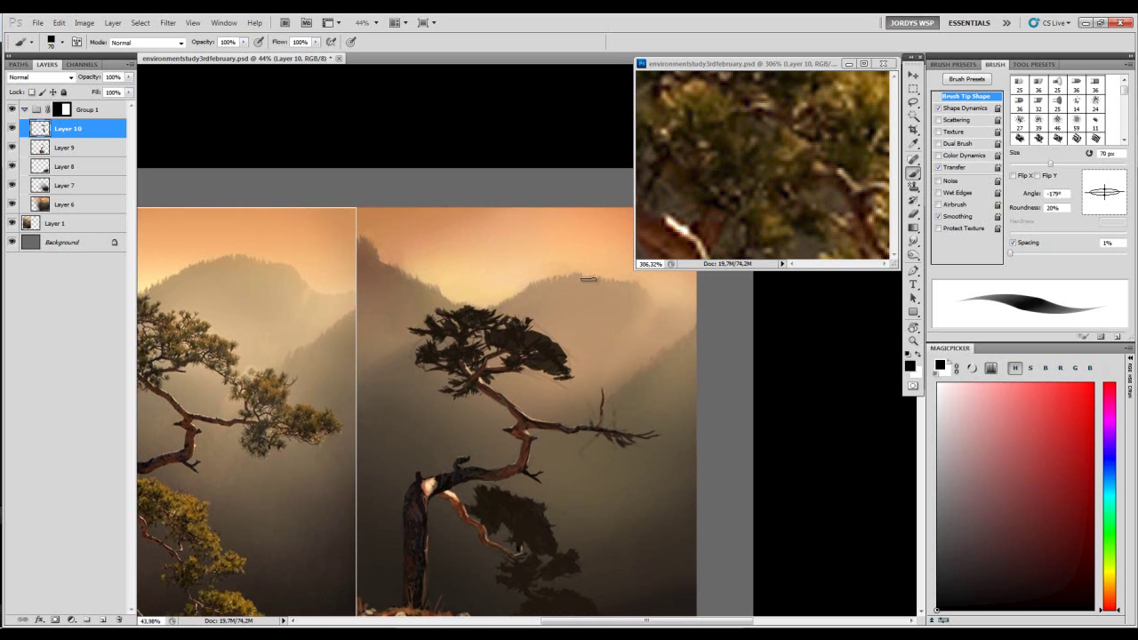
mouse_move(589, 220)
mouse_down()
mouse_move(600, 270)
mouse_move(493, 272)
mouse_up()
key(ctrl+z)
drag(612, 235, 614, 283)
key(ctrl+z)
mouse_move(613, 239)
mouse_down()
mouse_move(612, 267)
mouse_move(574, 289)
mouse_move(534, 276)
mouse_move(538, 260)
mouse_move(514, 237)
mouse_move(542, 243)
mouse_up()
key(ctrl+z)
mouse_move(586, 273)
mouse_down()
mouse_move(603, 303)
mouse_move(587, 303)
mouse_move(588, 277)
mouse_move(604, 290)
mouse_move(588, 302)
mouse_move(576, 291)
mouse_move(603, 288)
mouse_move(600, 264)
mouse_move(617, 256)
mouse_move(580, 247)
mouse_move(599, 260)
mouse_move(556, 300)
mouse_move(690, 269)
mouse_up()
key(e)
key(b)
key(ctrl+z)
- Roughen the upper right edge of the crown's foliage with short black strokes from a 30 to 45 px brush
key(e)
key(space)
click(575, 300)
key(space)
key(b)
key(bracketleft)
key(bracketleft)
key(bracketleft)
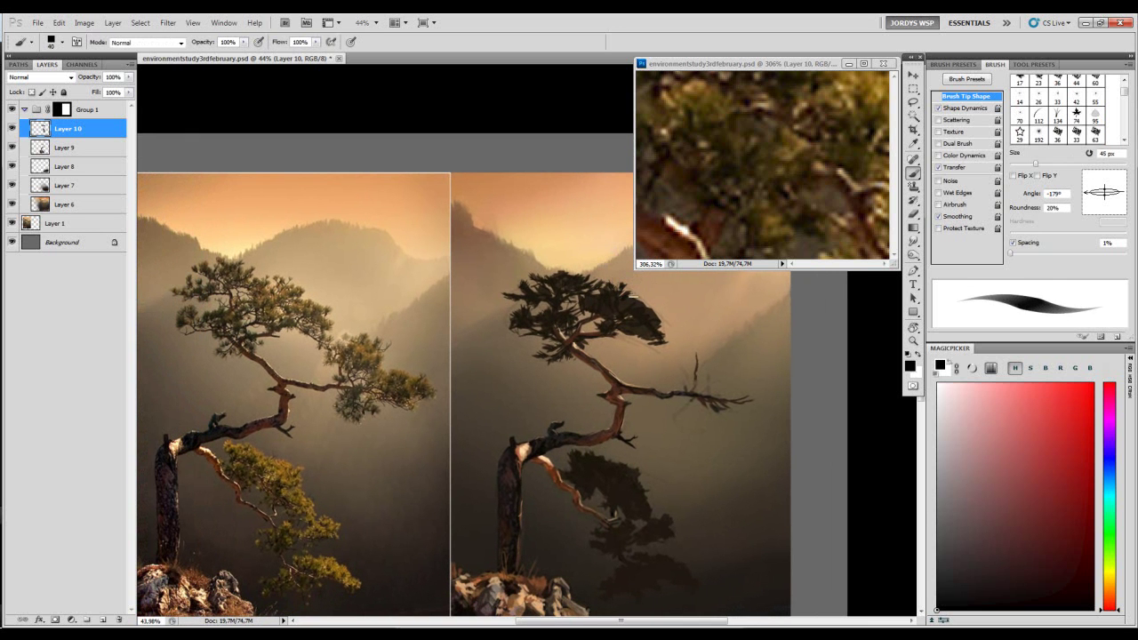
drag(639, 285, 634, 296)
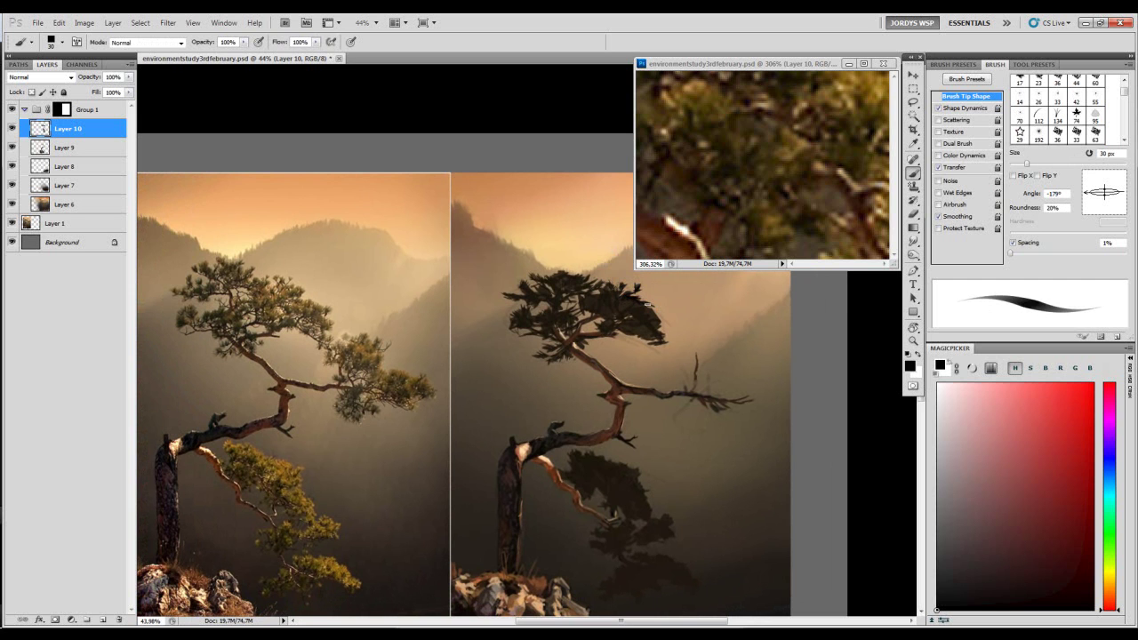
key(bracketright)
key(bracketright)
key(bracketleft)
key(bracketleft)
scroll(629, 312, down, 1)
key(bracketright)
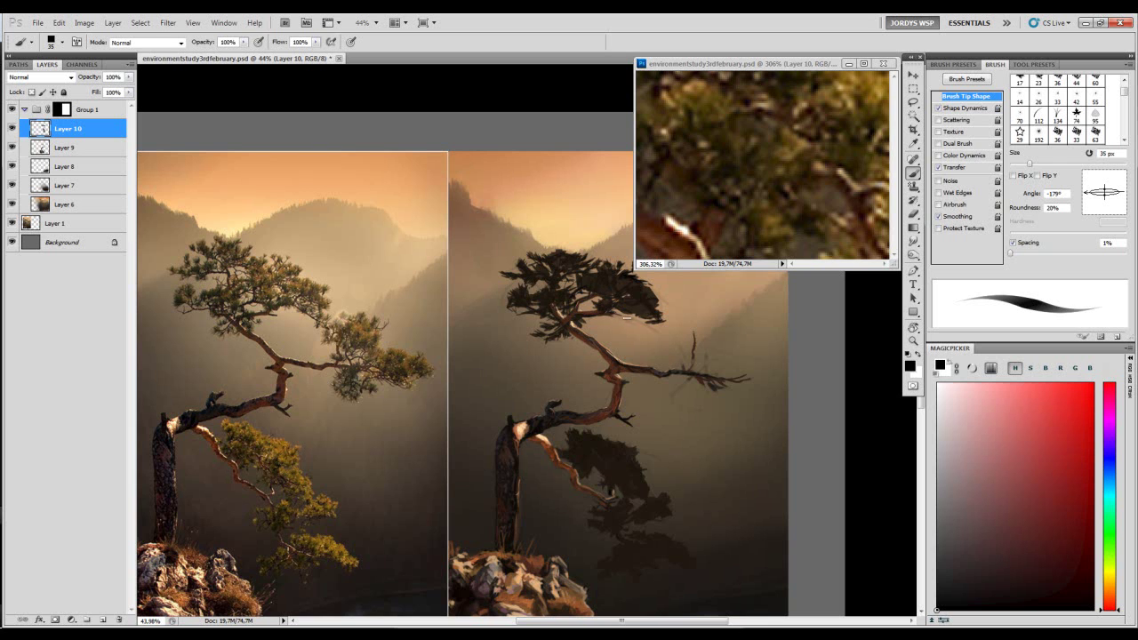
- Shape the underside of the crown's right foliage with black strokes from a 35 to 45 px brush
key(e)
key(b)
key(bracketright)
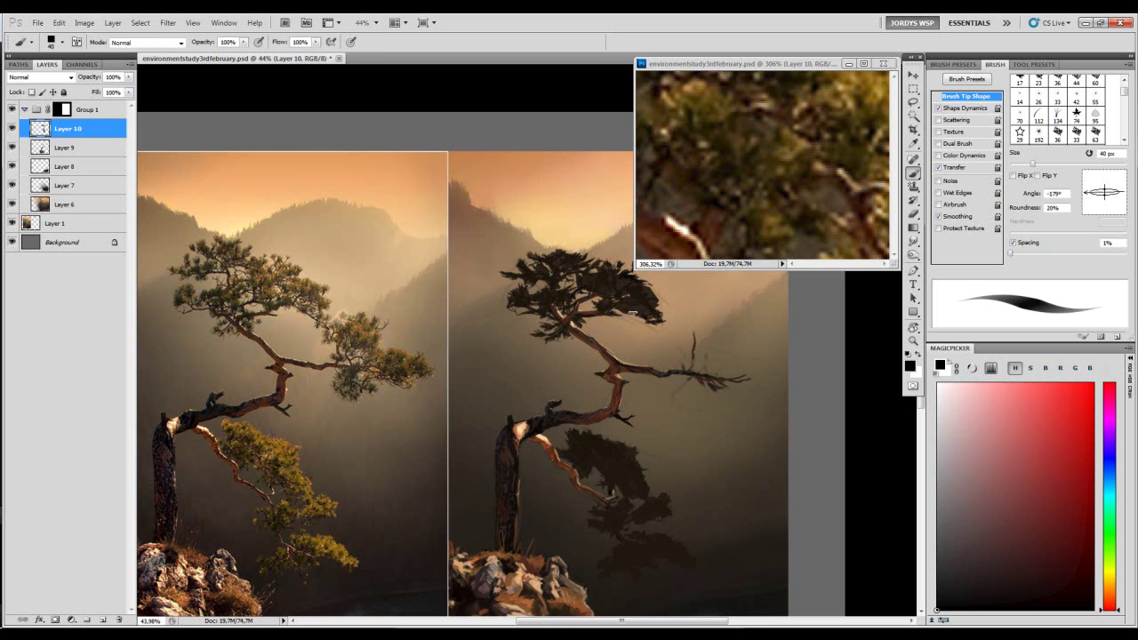
key(bracketright)
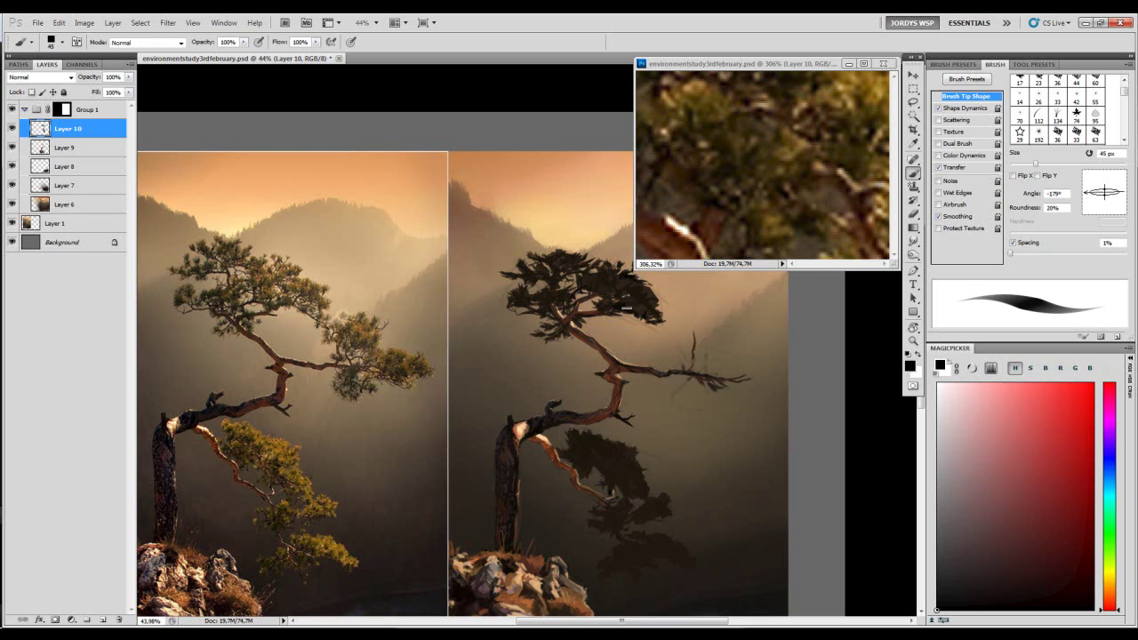
key(bracketleft)
key(bracketleft)
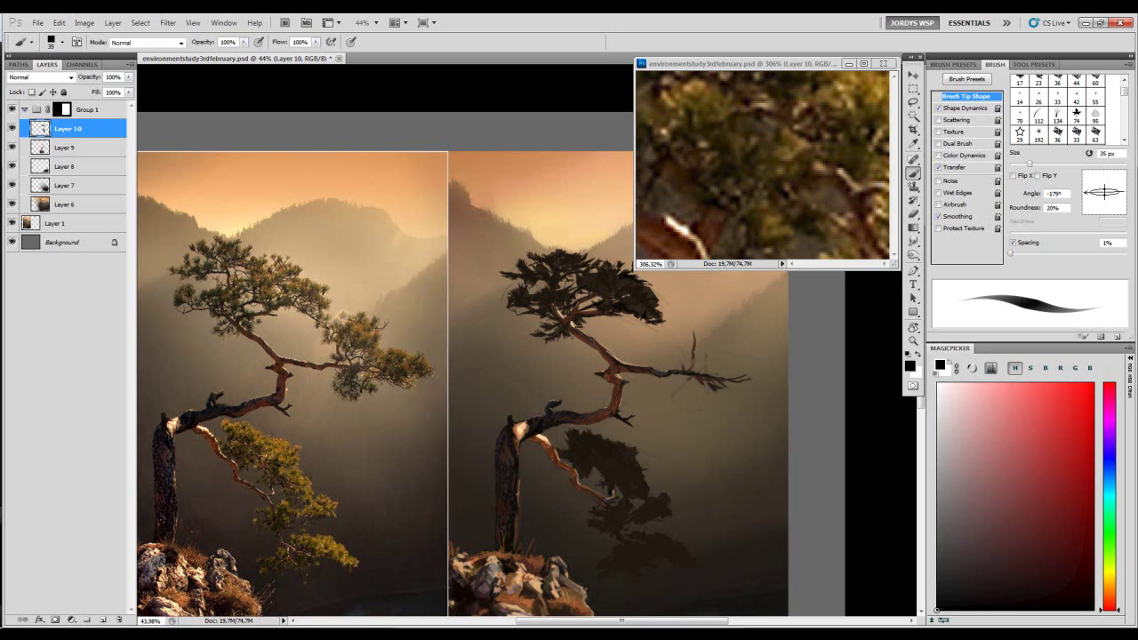
- Add fine black needle strokes to the crown's foliage with a 15 to 25 px brush
key(bracketleft)
key(bracketleft)
key(bracketleft)
key(bracketleft)
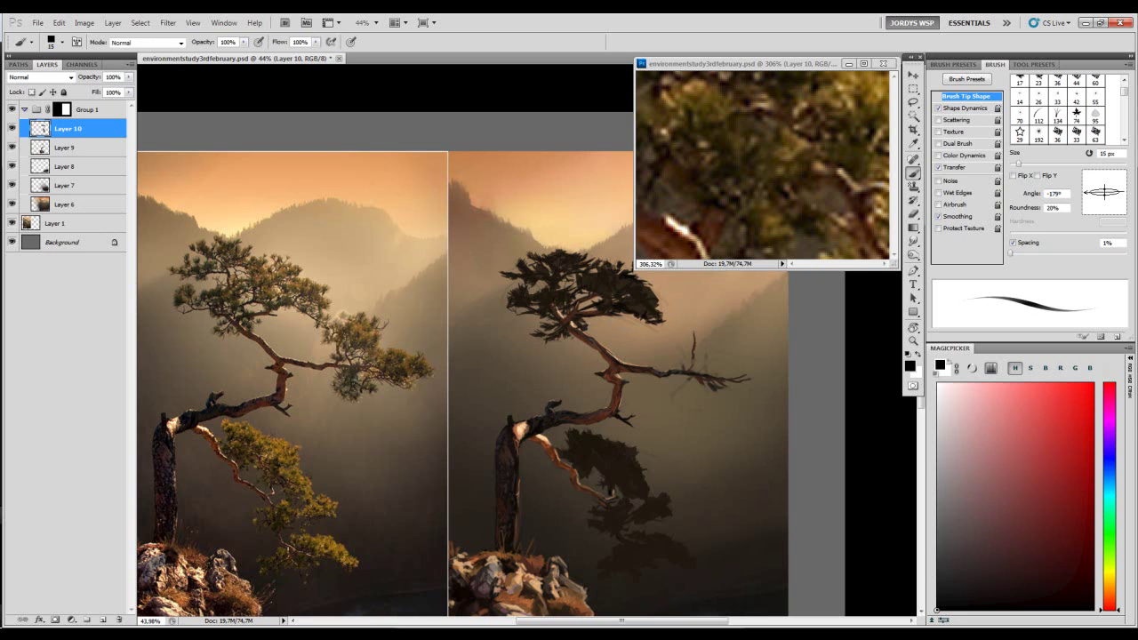
key(bracketright)
key(bracketright)
key(bracketleft)
key(bracketleft)
key(bracketright)
key(bracketright)
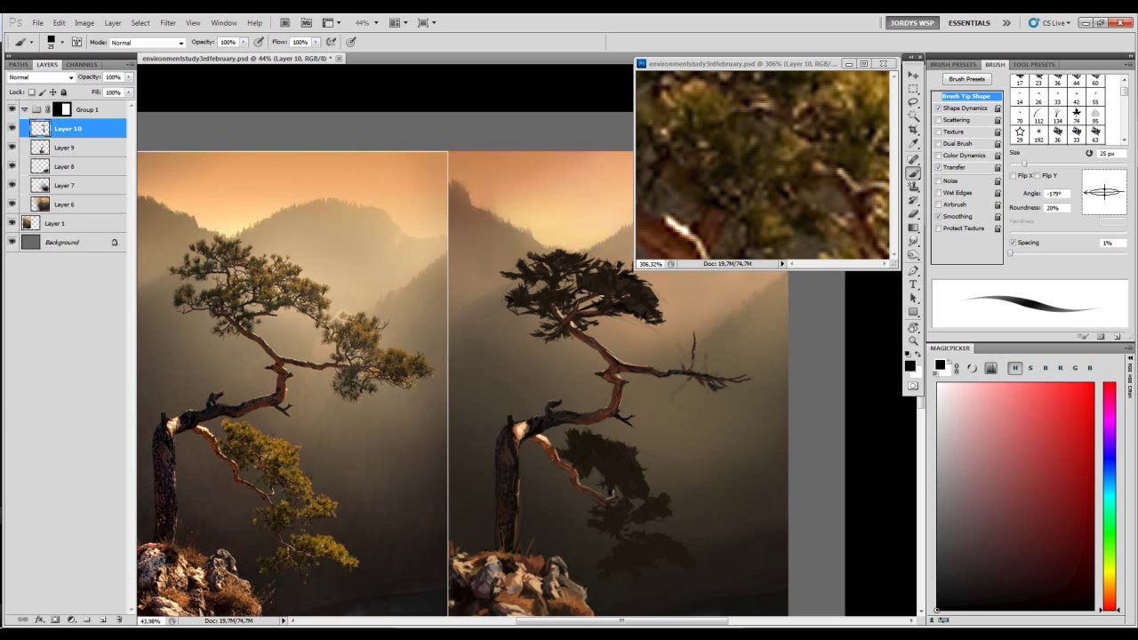
- Deepen the crown's right foliage mass with larger black strokes, up to a 45 px brush
key(bracketright)
drag(646, 313, 615, 298)
key(bracketright)
key(bracketright)
key(bracketright)
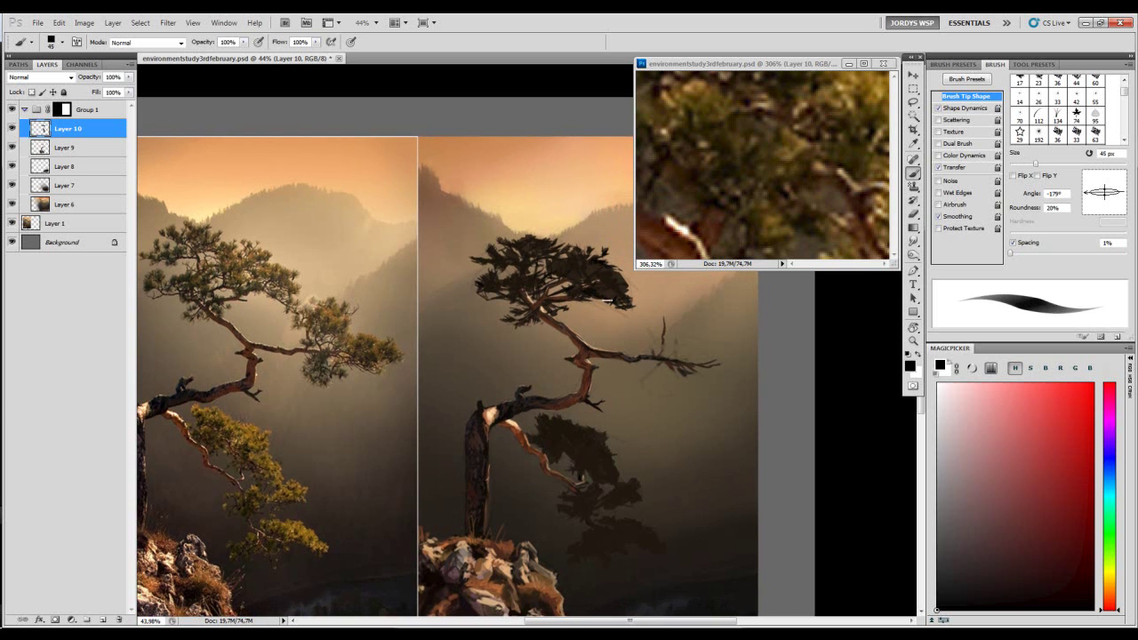
key(bracketleft)
key(bracketleft)
key(bracketleft)
key(bracketleft)
- Break up the crown's right foliage mass with the eraser, reducing it to 15 px
key(e)
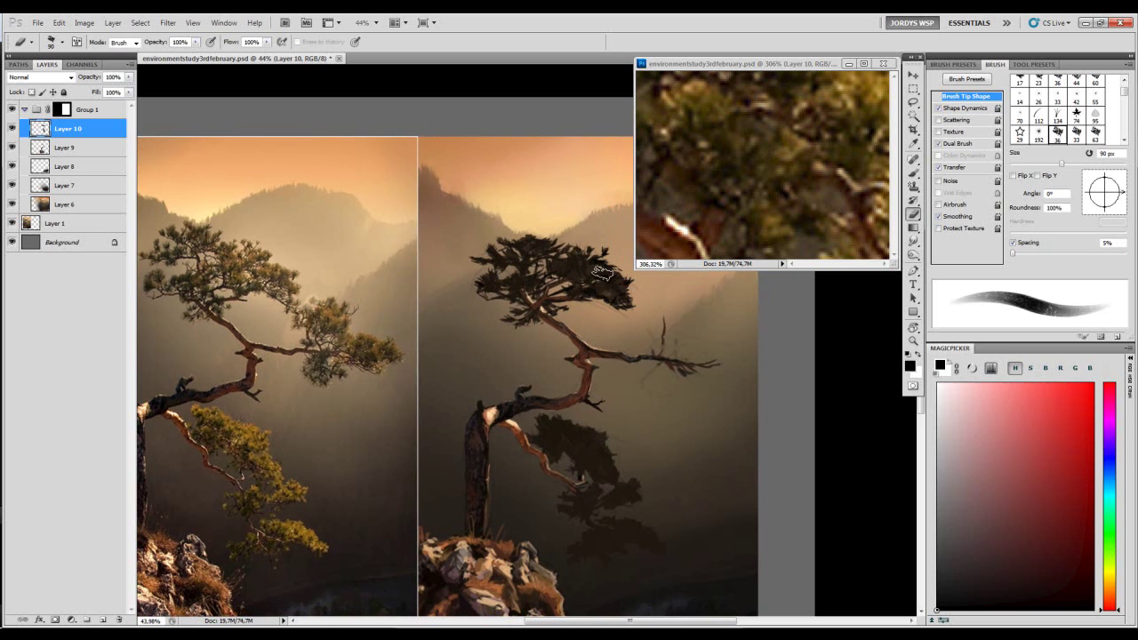
key(bracketleft)
key(bracketleft)
key(bracketleft)
key(bracketleft)
key(bracketleft)
key(bracketleft)
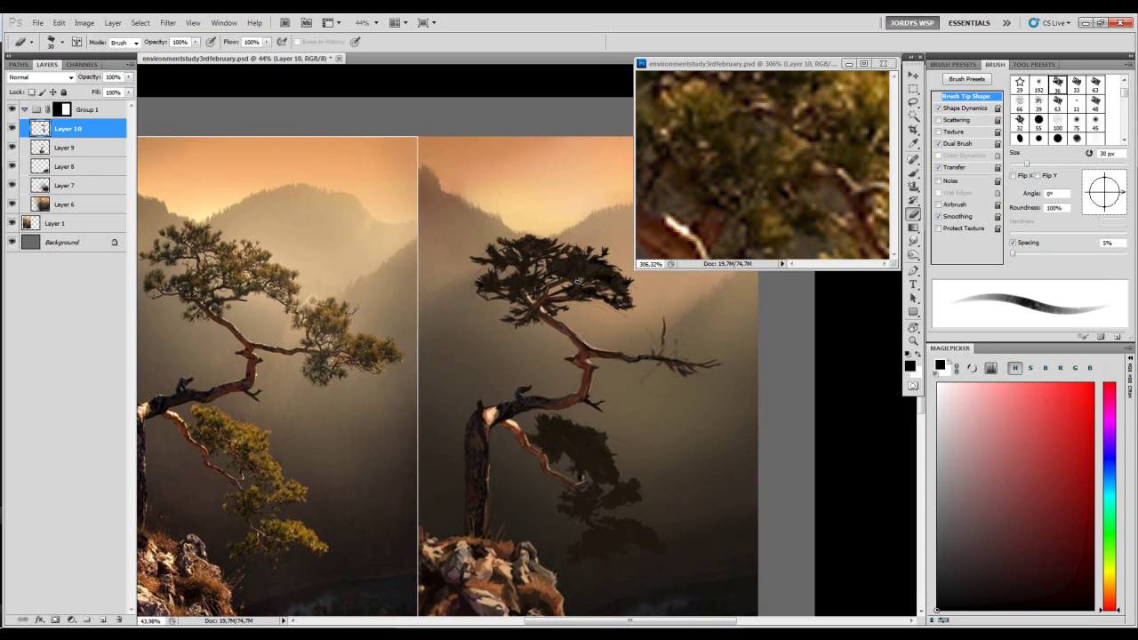
key(bracketleft)
key(bracketleft)
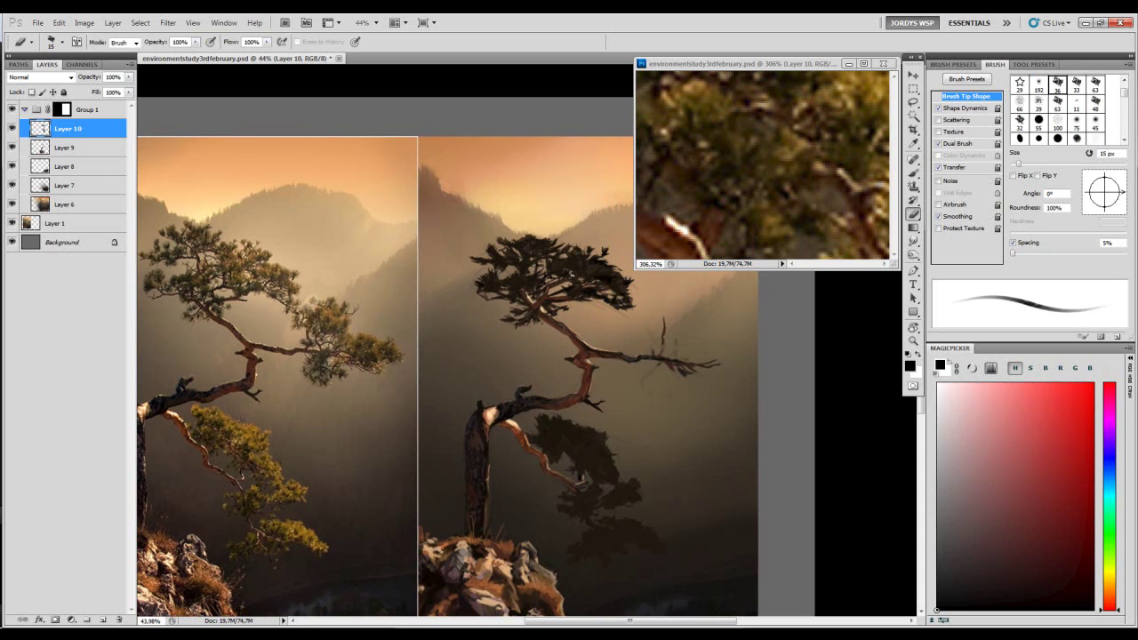
- Refine the needles and gaps in the crown's right foliage, alternating a 25 px brush with a 15 px eraser
key(b)
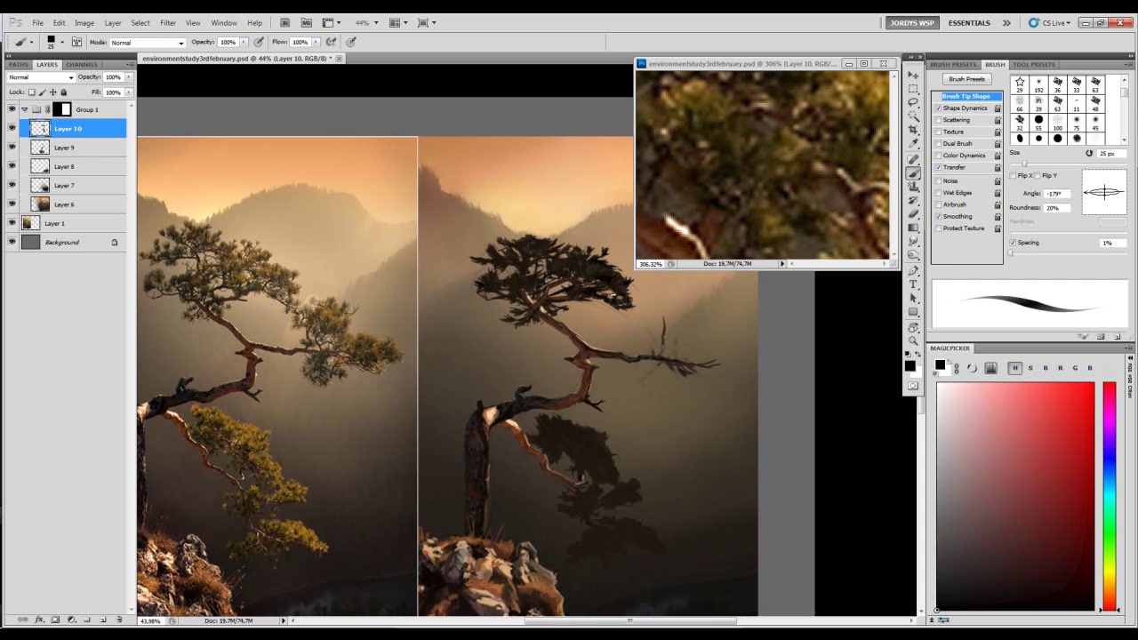
drag(615, 291, 601, 292)
key(e)
key(b)
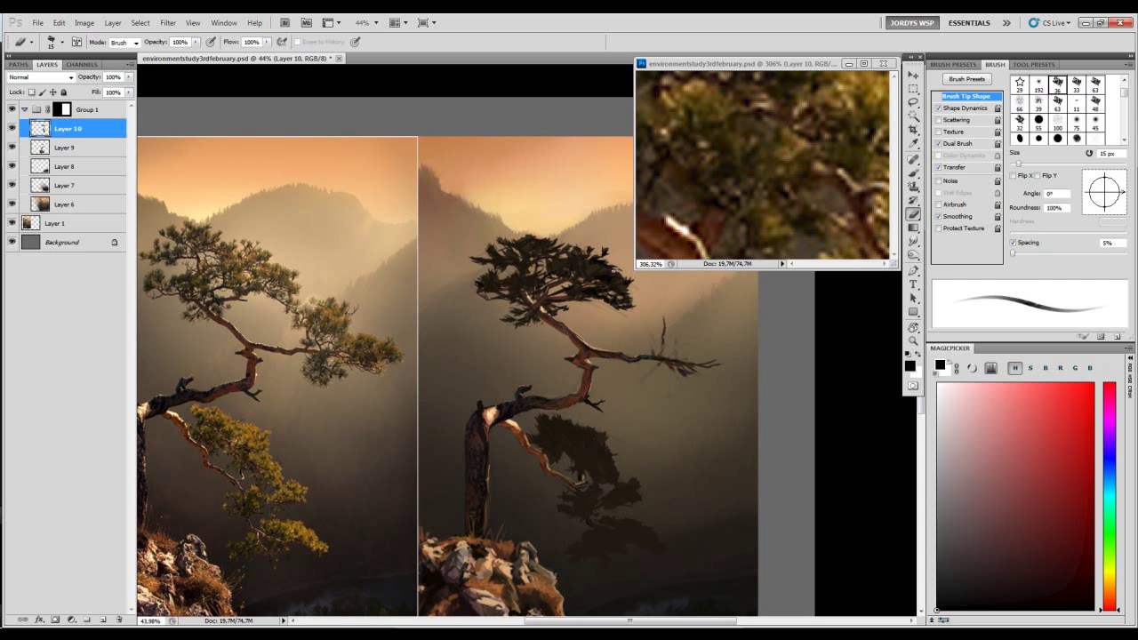
key(b)
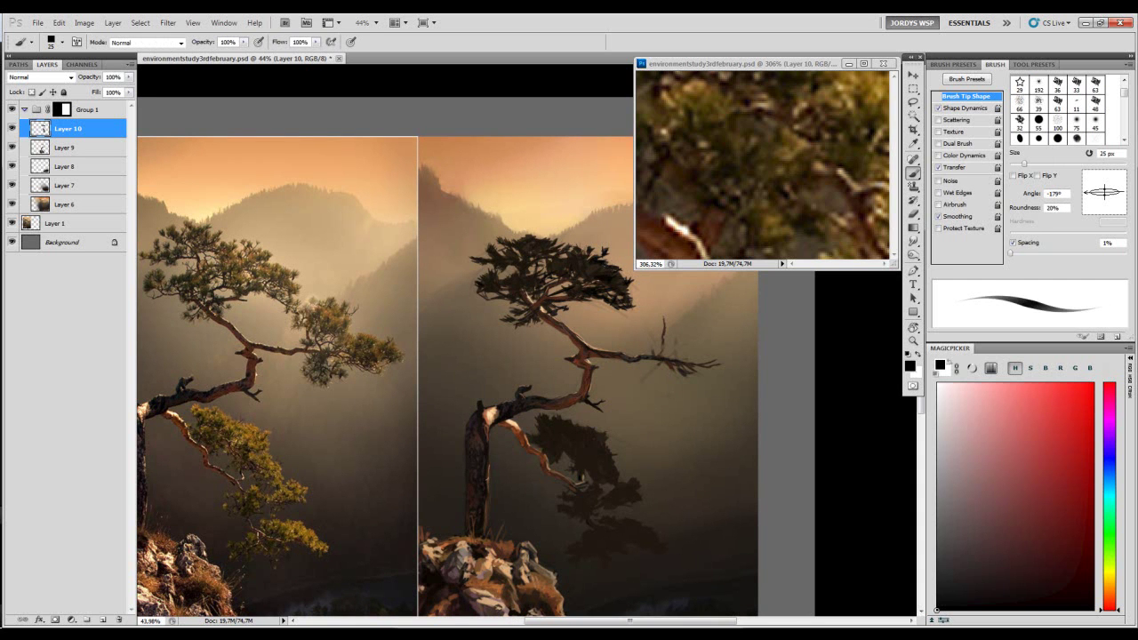
key(e)
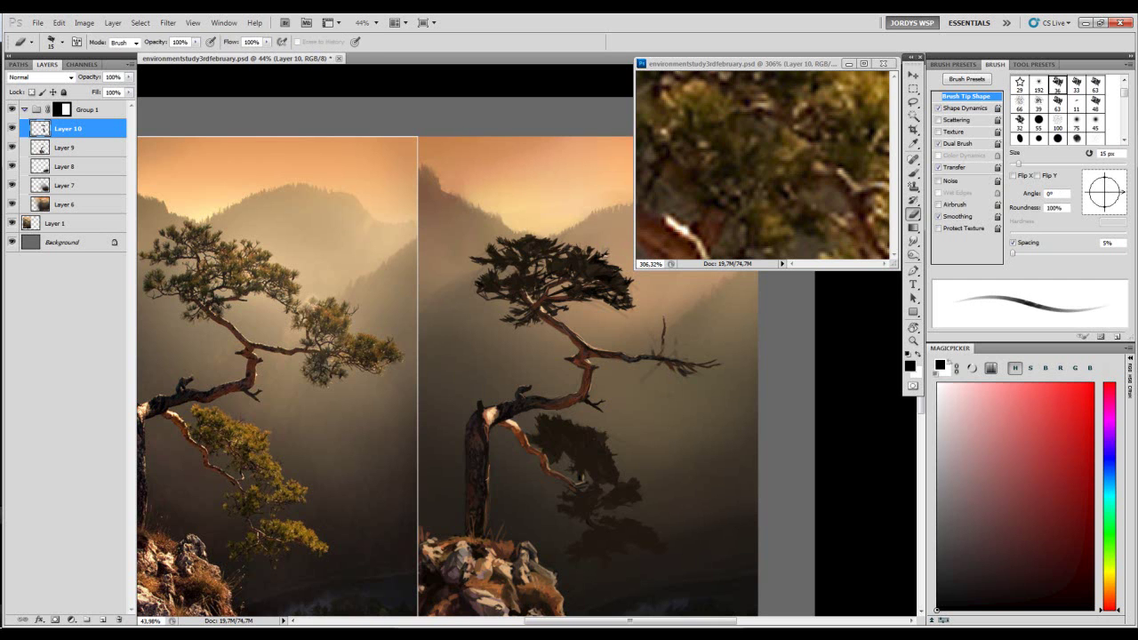
key(b)
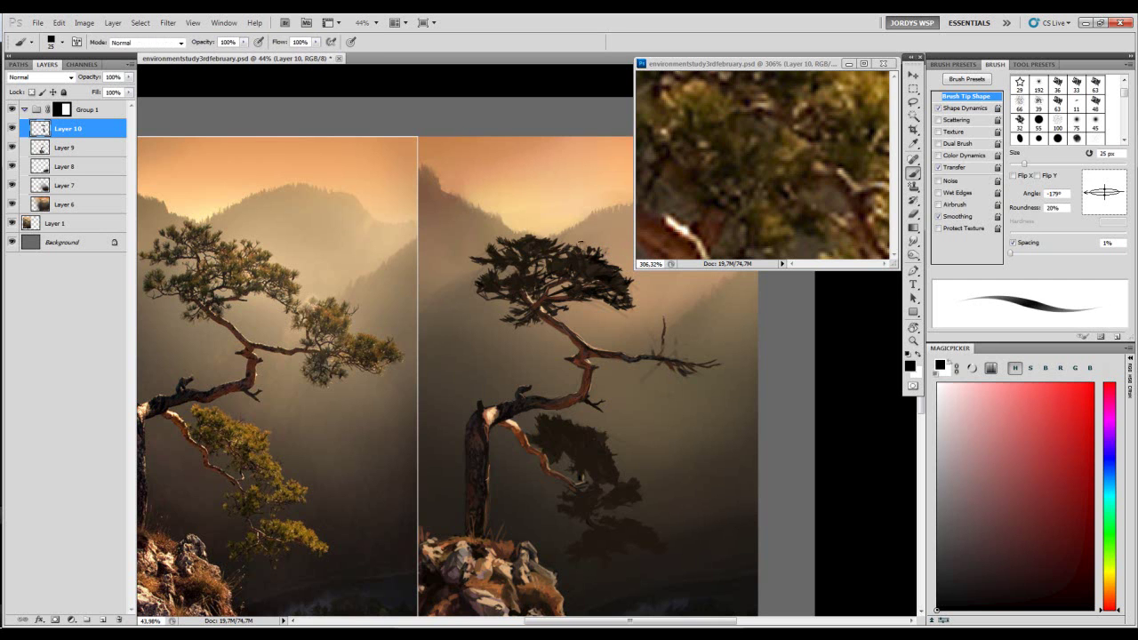
- Add small black needle tufts along the top edge and lower right tip of the crown
drag(611, 256, 585, 249)
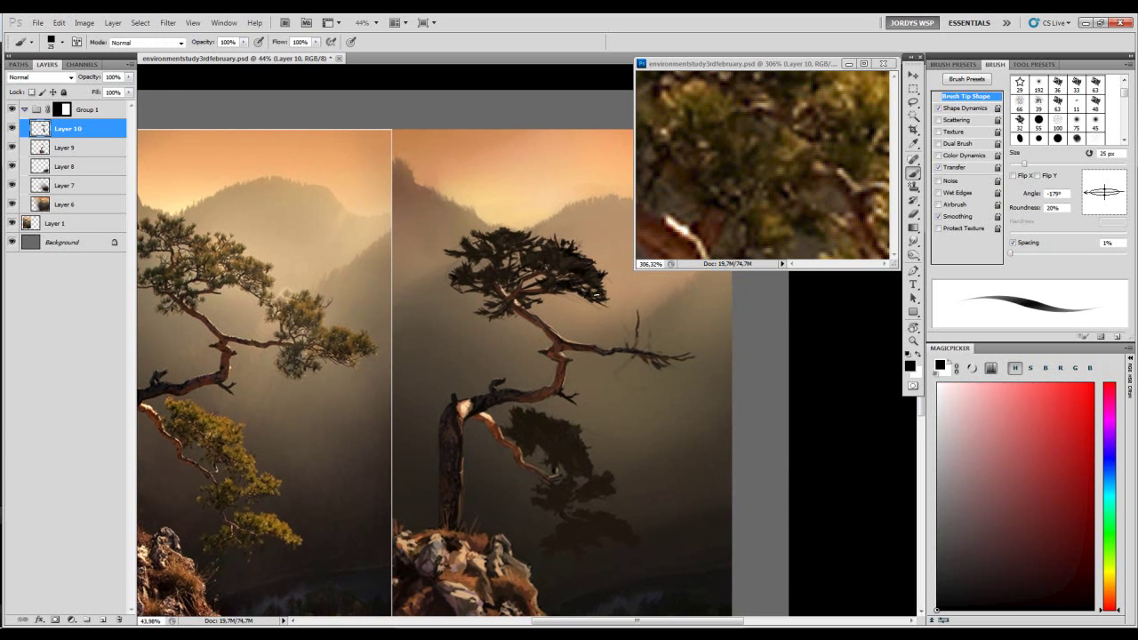
key(e)
key(b)
mouse_move(611, 300)
mouse_down()
mouse_move(579, 296)
mouse_move(584, 320)
mouse_move(609, 312)
mouse_move(593, 299)
mouse_up()
key(e)
key(z)
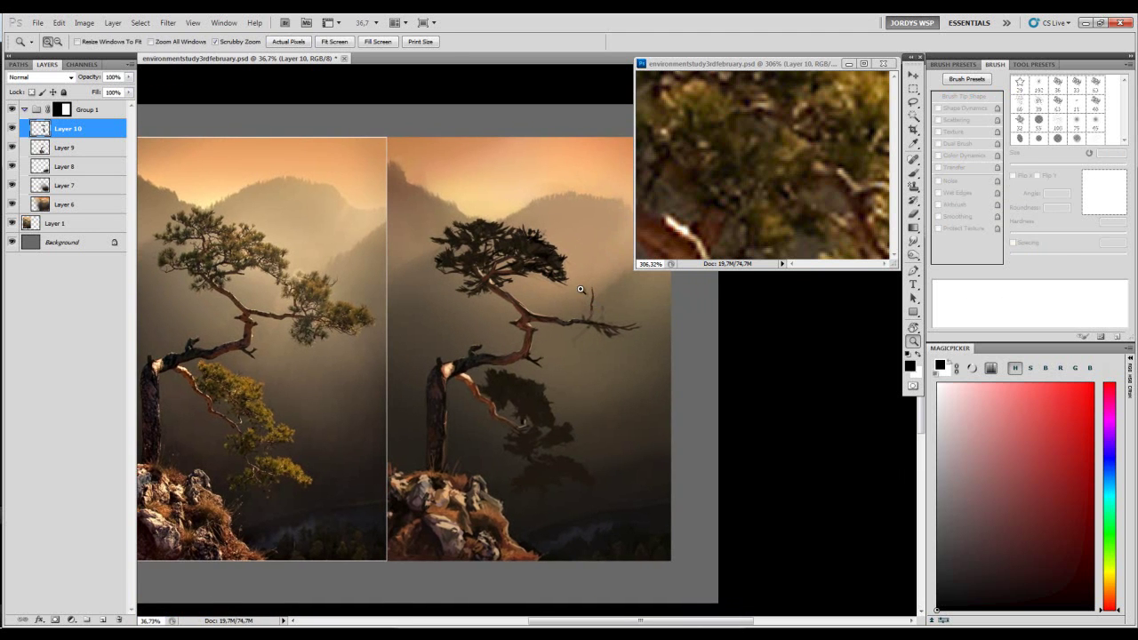
- Darken the lower hanging foliage mass with a sampled dark brown, varying the brush between 25 and 45 px
key(b)
drag(534, 393, 550, 380)
key(e)
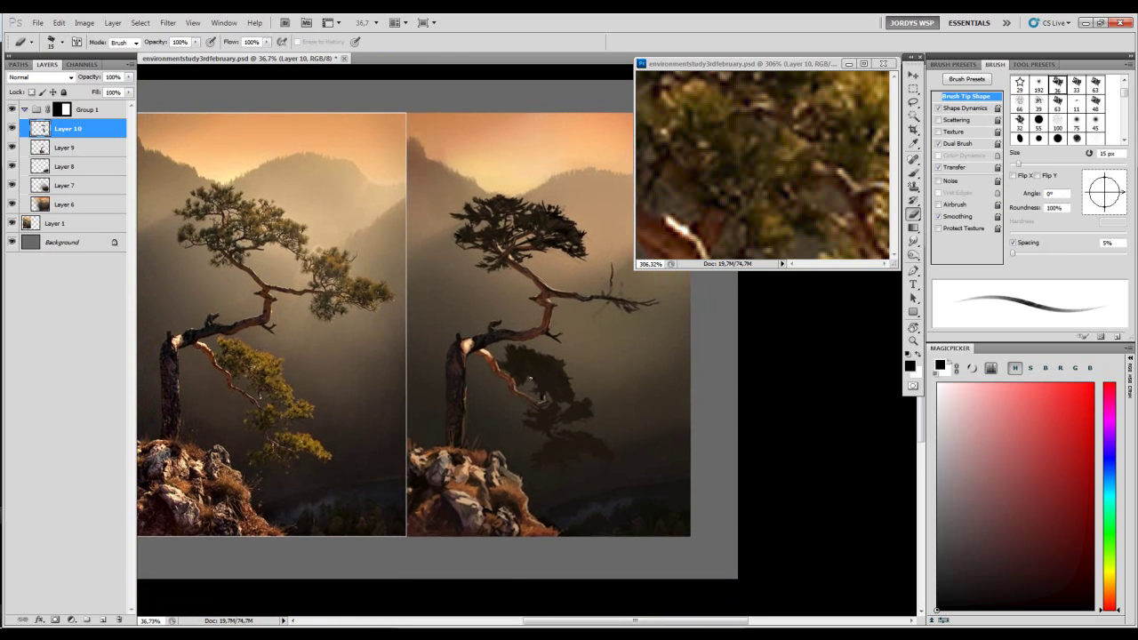
key(b)
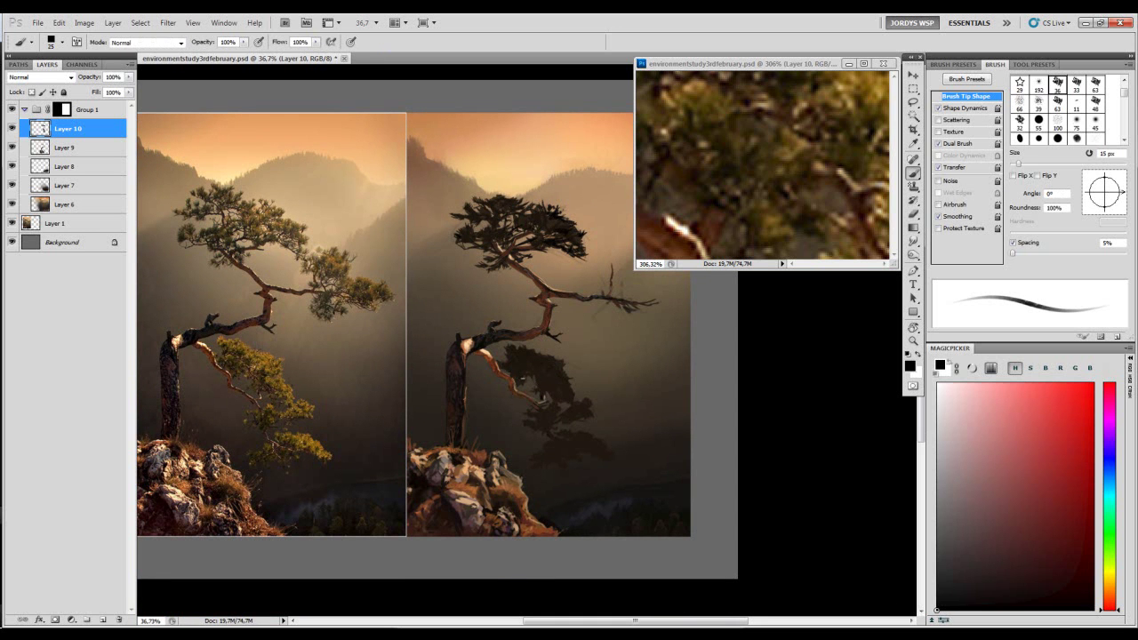
alt+click(521, 369)
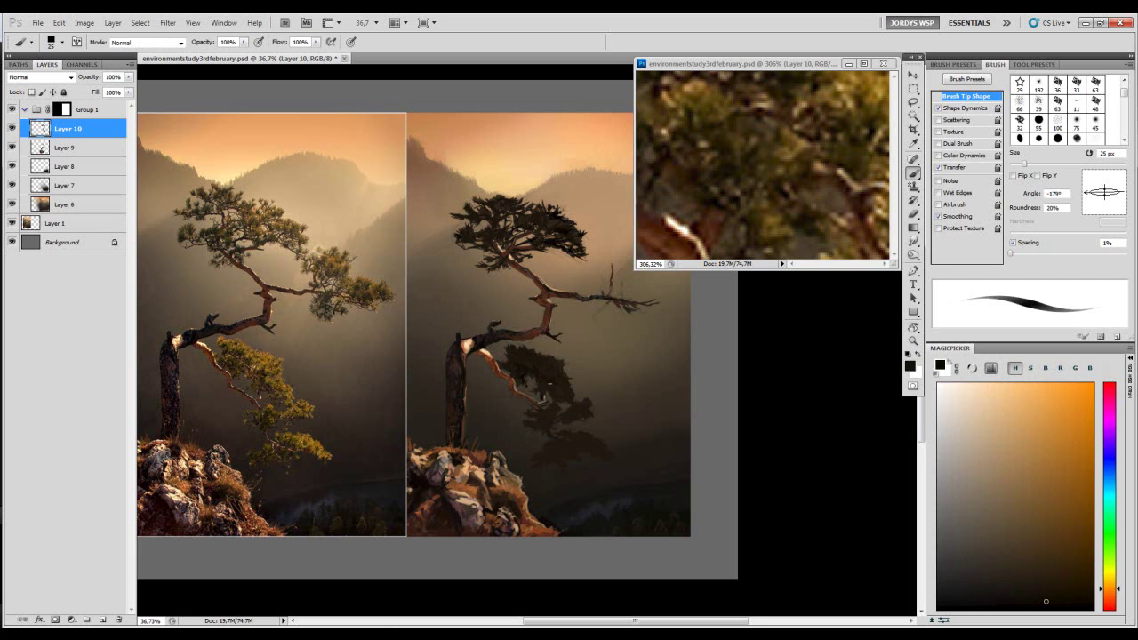
key(bracketright)
key(bracketright)
key(bracketright)
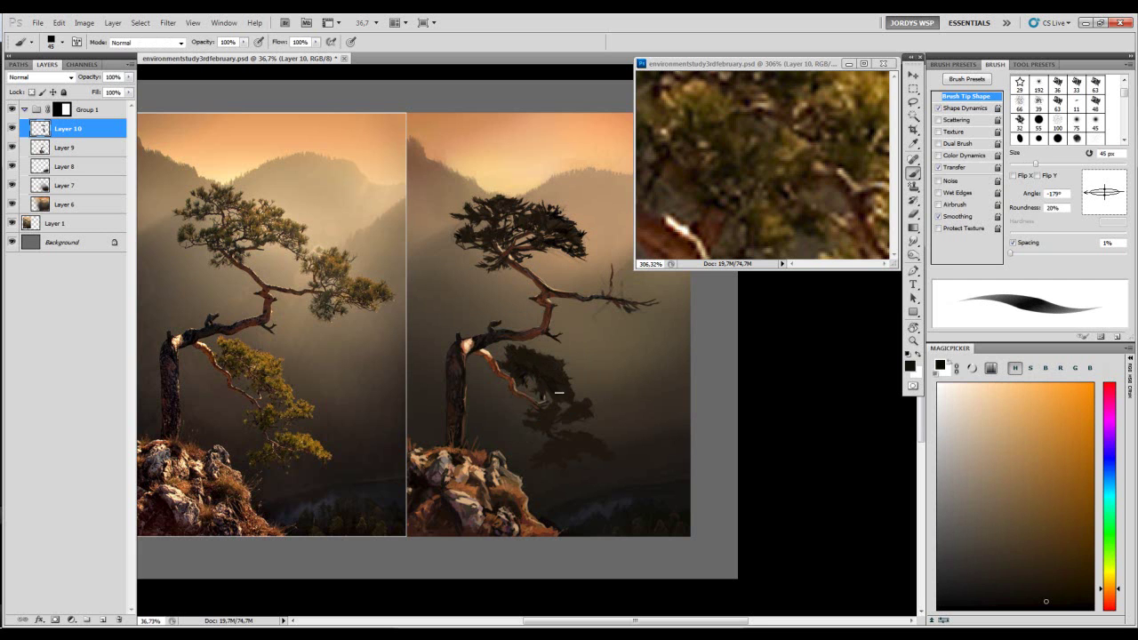
key(bracketleft)
key(bracketleft)
key(bracketleft)
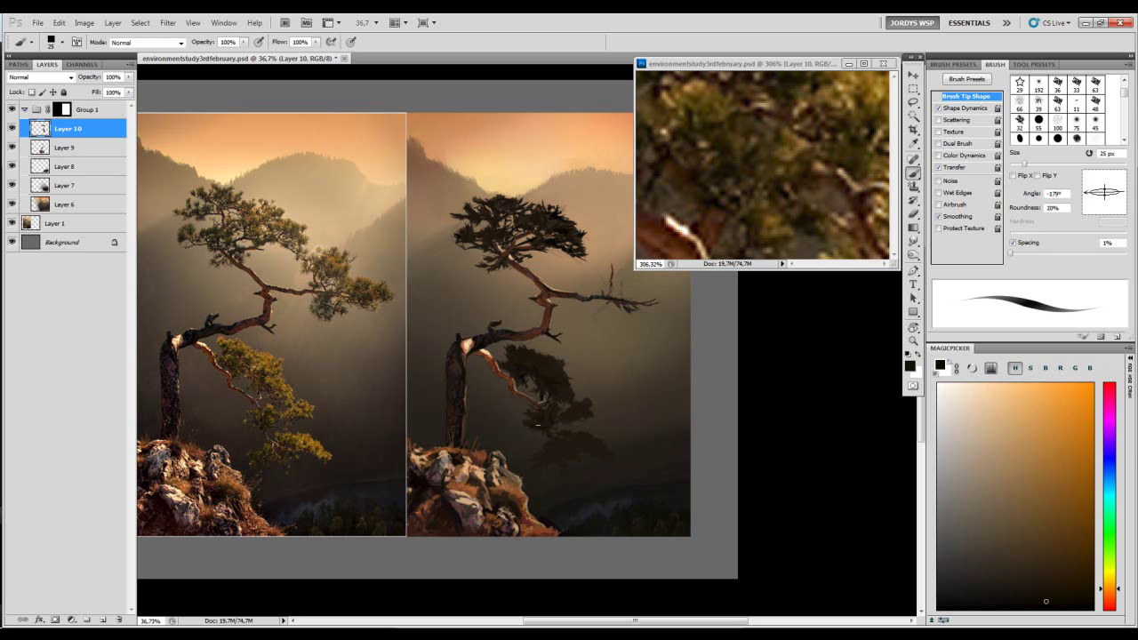
- Block in two dark foliage clumps at the end of the right branch with a larger brush, up to 60 px
drag(569, 361, 549, 372)
key(bracketright)
key(bracketright)
key(bracketright)
key(bracketleft)
key(bracketright)
key(bracketright)
mouse_move(590, 293)
mouse_down()
mouse_move(589, 274)
mouse_move(604, 279)
mouse_move(583, 268)
mouse_move(611, 277)
mouse_move(604, 292)
mouse_move(594, 264)
mouse_move(572, 284)
mouse_move(615, 297)
mouse_move(624, 320)
mouse_move(646, 299)
mouse_move(654, 320)
mouse_move(651, 303)
mouse_up()
key(bracketleft)
alt+click(591, 281)
key(bracketright)
key(bracketright)
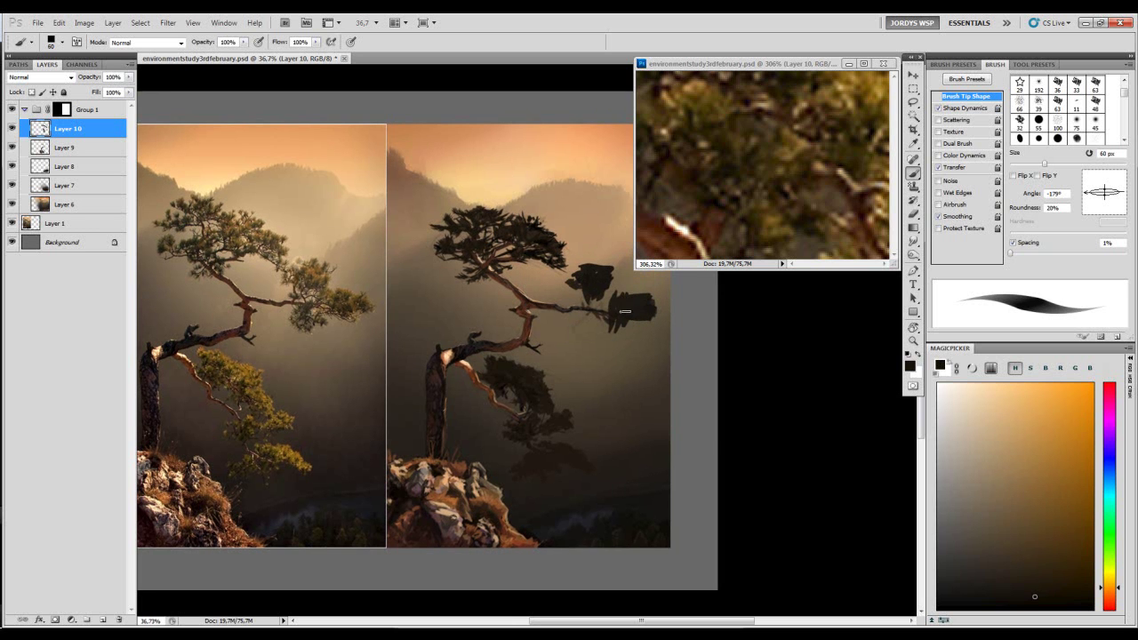
- Add a dark foliage clump beneath the right branch and carve into the new clumps with a 30 px eraser
key(e)
key(b)
mouse_move(585, 313)
mouse_down()
mouse_move(574, 329)
mouse_move(605, 325)
mouse_up()
key(e)
key(bracketright)
key(bracketright)
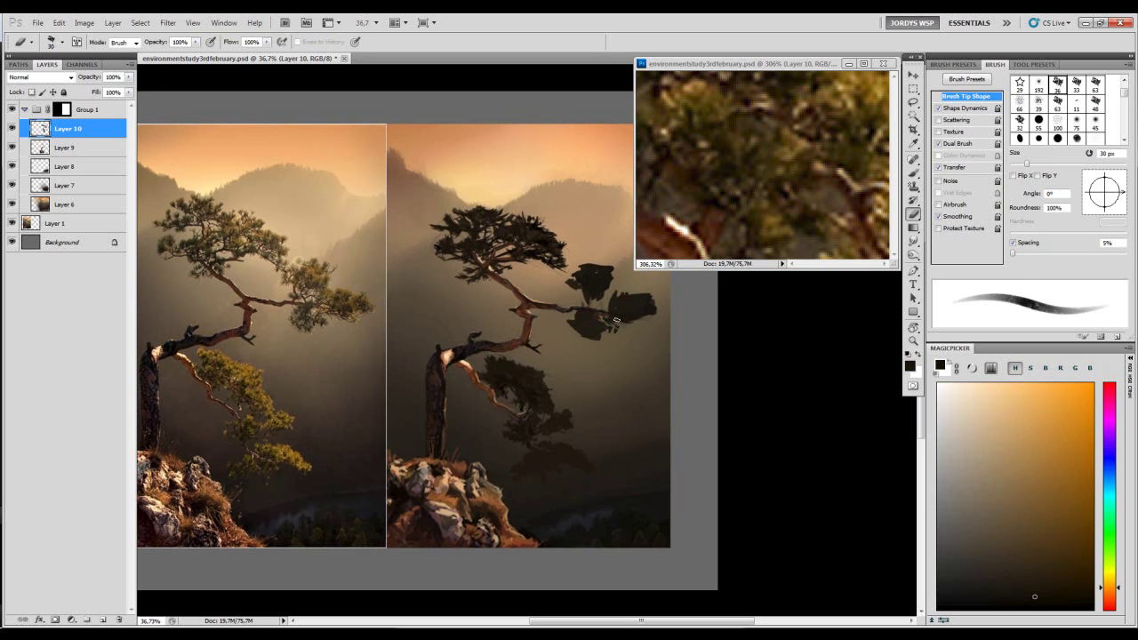
key(b)
key(e)
key(b)
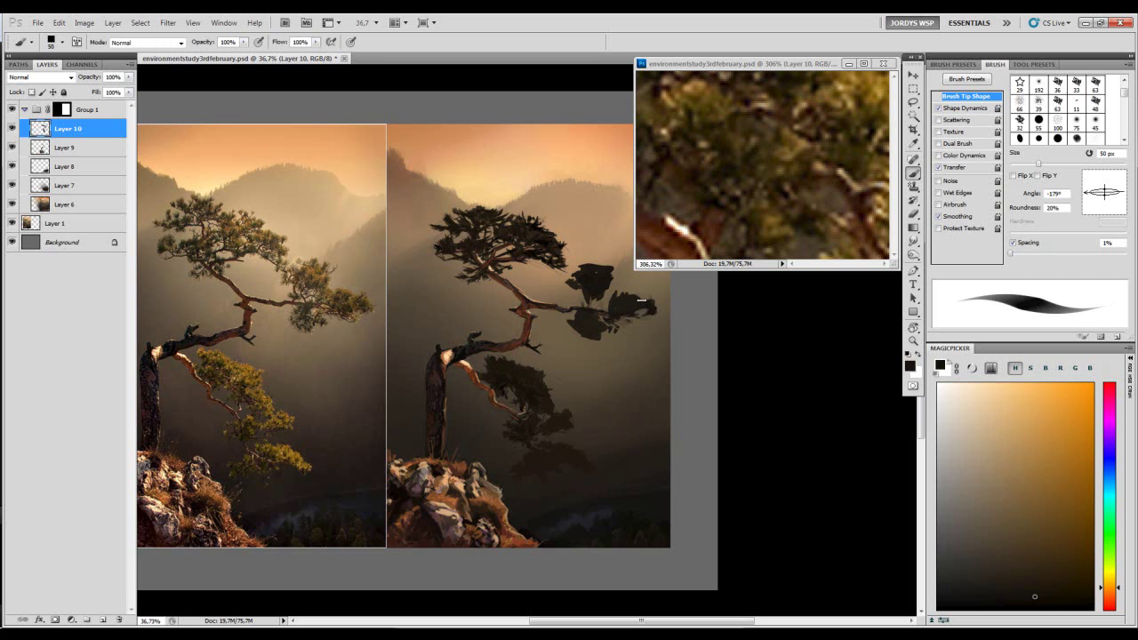
- Join the right branch's foliage clumps with 25 to 35 px strokes and trim the lower clump with a 35 px eraser
key(bracketleft)
key(bracketleft)
key(bracketleft)
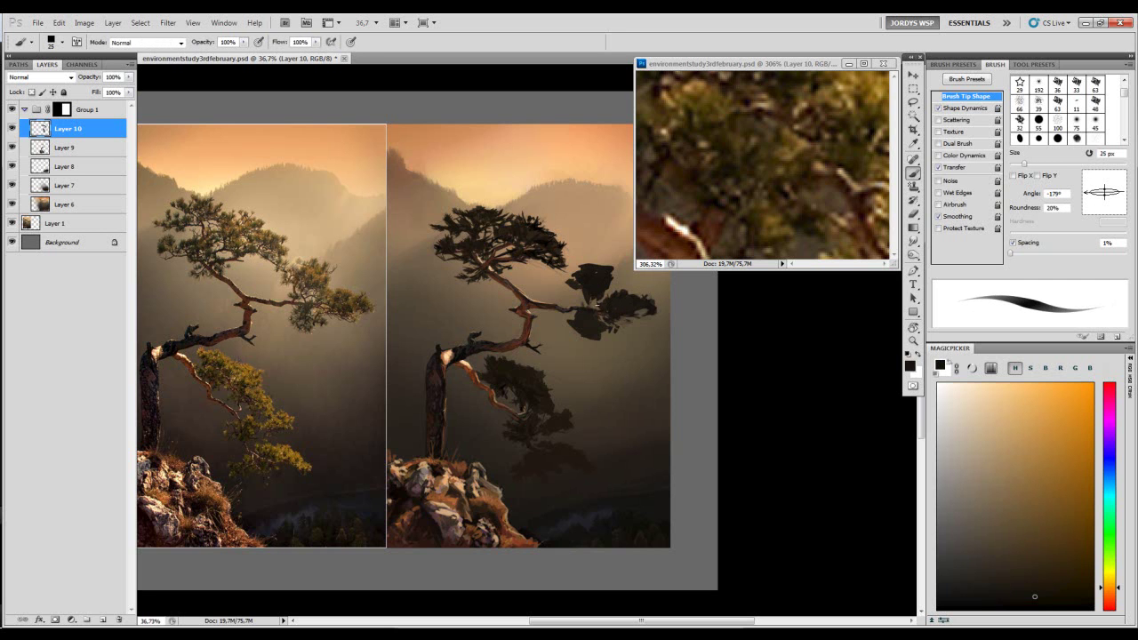
key(bracketright)
key(bracketright)
key(bracketright)
key(bracketleft)
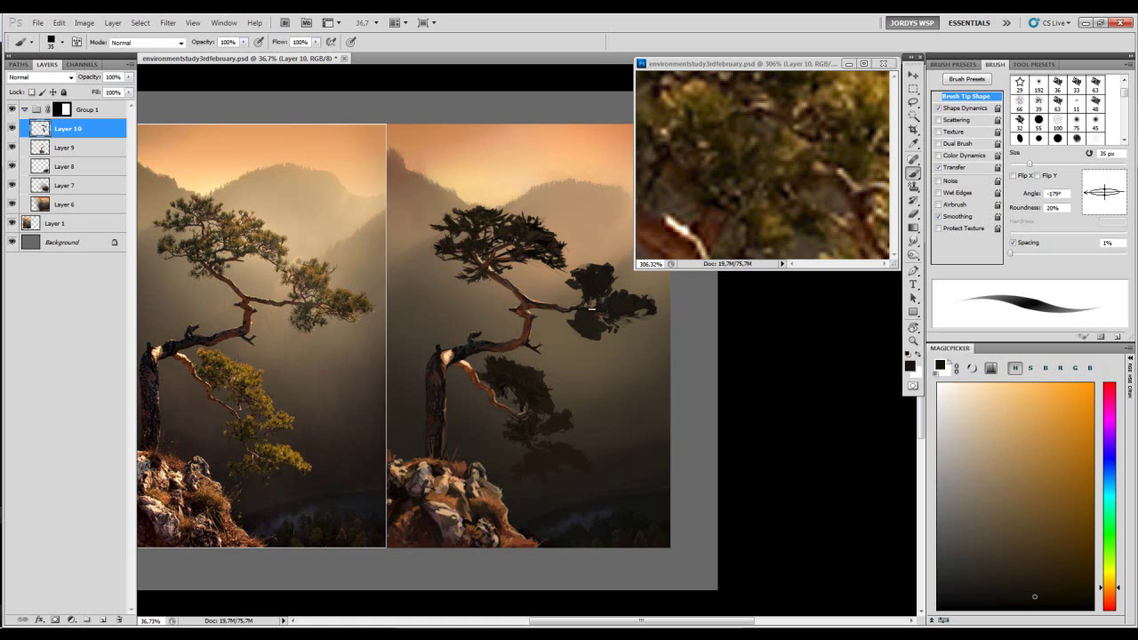
key(e)
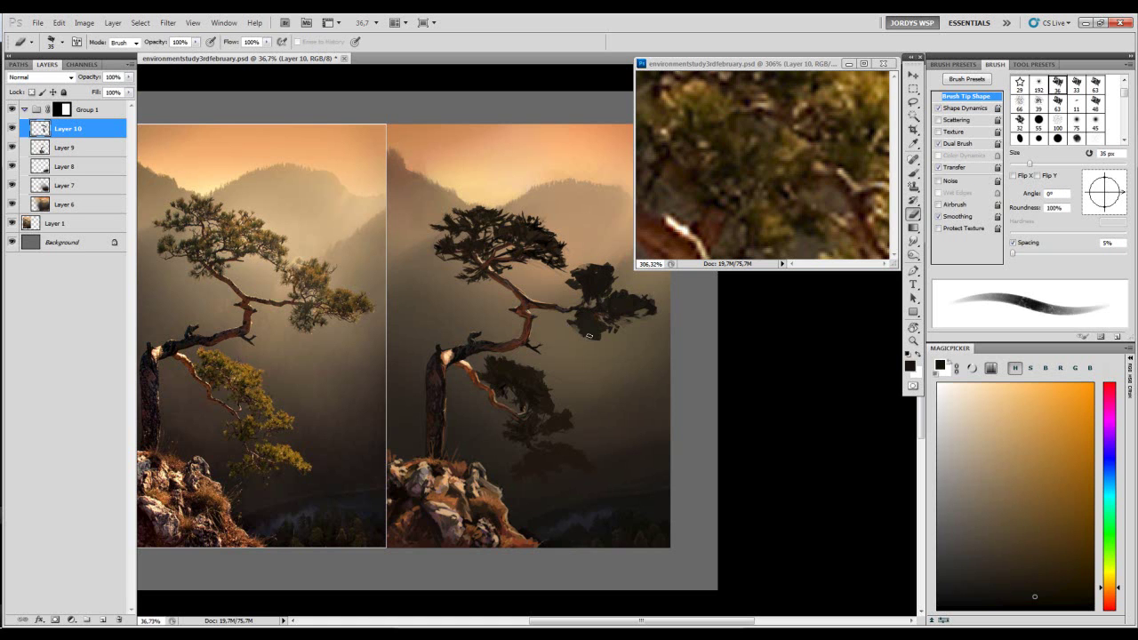
key(b)
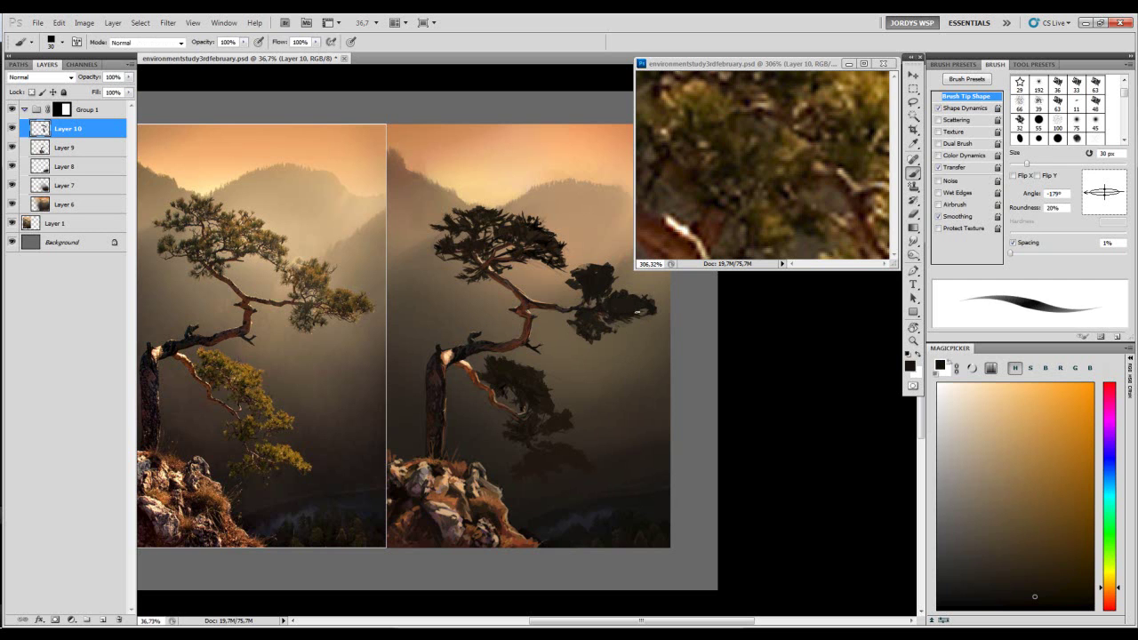
- Sample the branch brown and foliage dark, then fill in the right branch's foliage with a 40 to 50 px brush
key(bracketright)
key(bracketright)
alt+click(574, 306)
alt+click(544, 307)
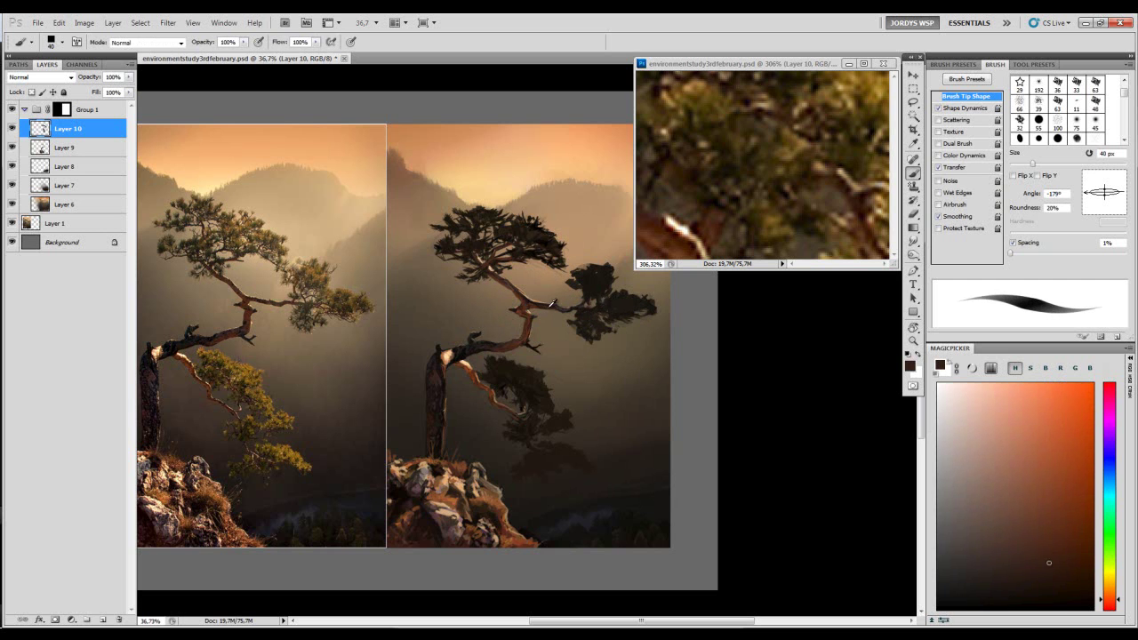
key(bracketright)
alt+click(606, 310)
key(bracketright)
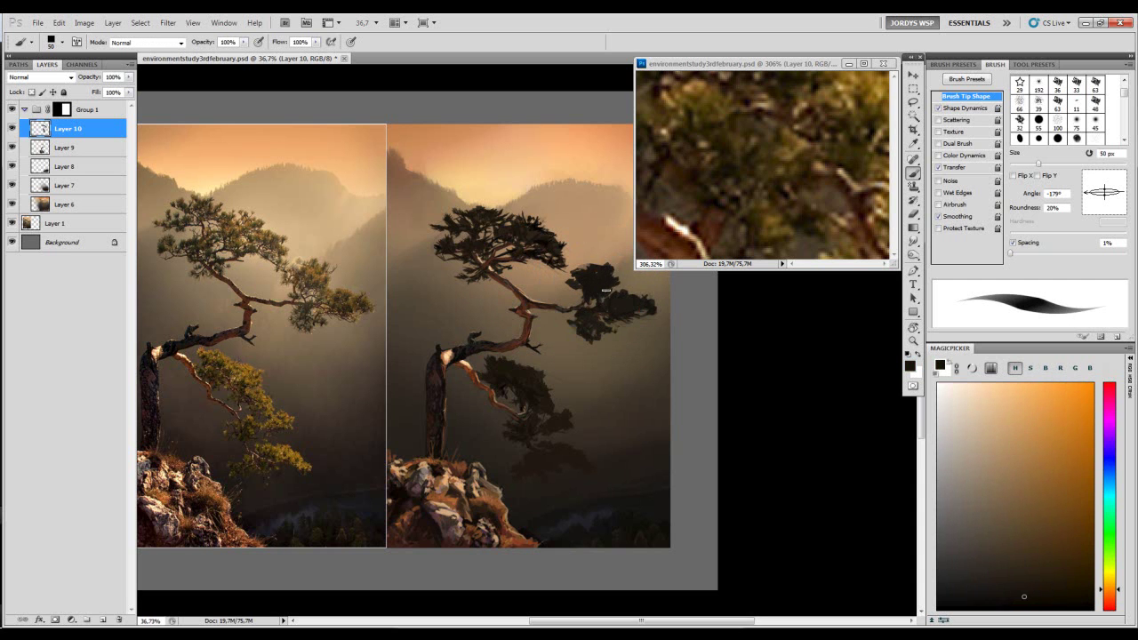
key(e)
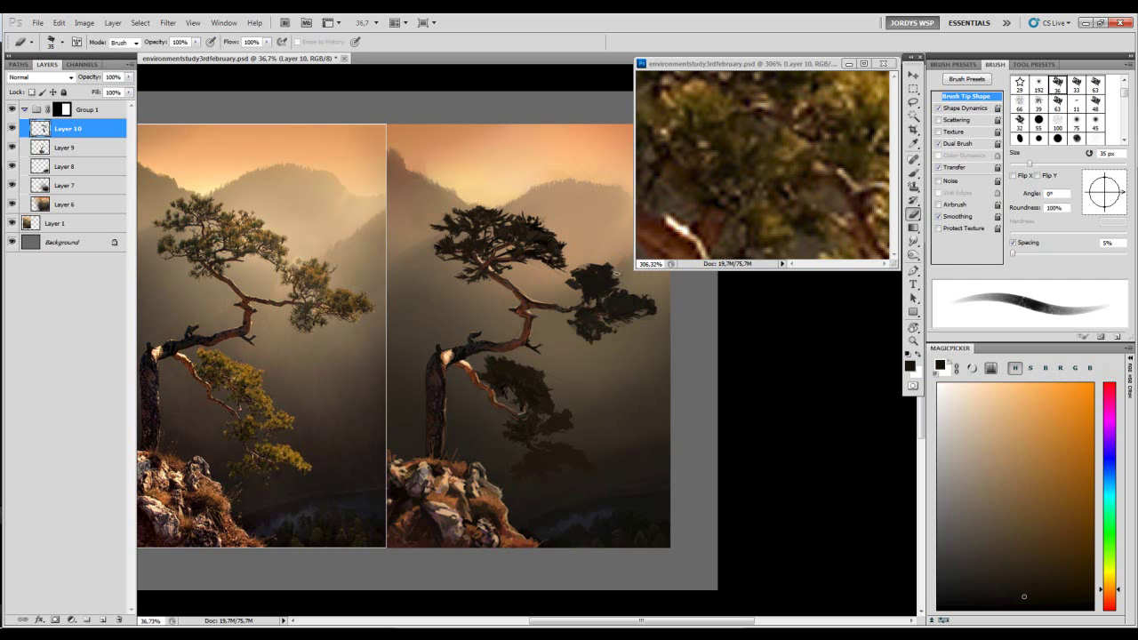
- Roughen the outline of the right branch's upper clump with a 20 px brush and eraser, then enlarge the brush to 35 px
key(b)
key(bracketleft)
key(bracketleft)
key(e)
key(b)
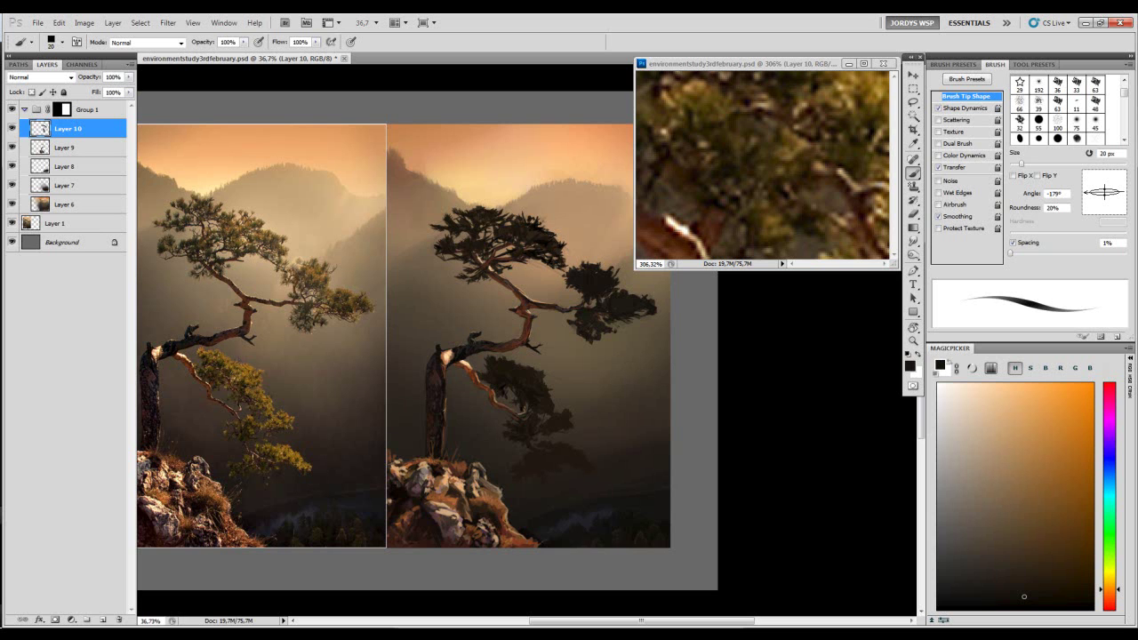
key(bracketright)
key(bracketright)
key(bracketright)
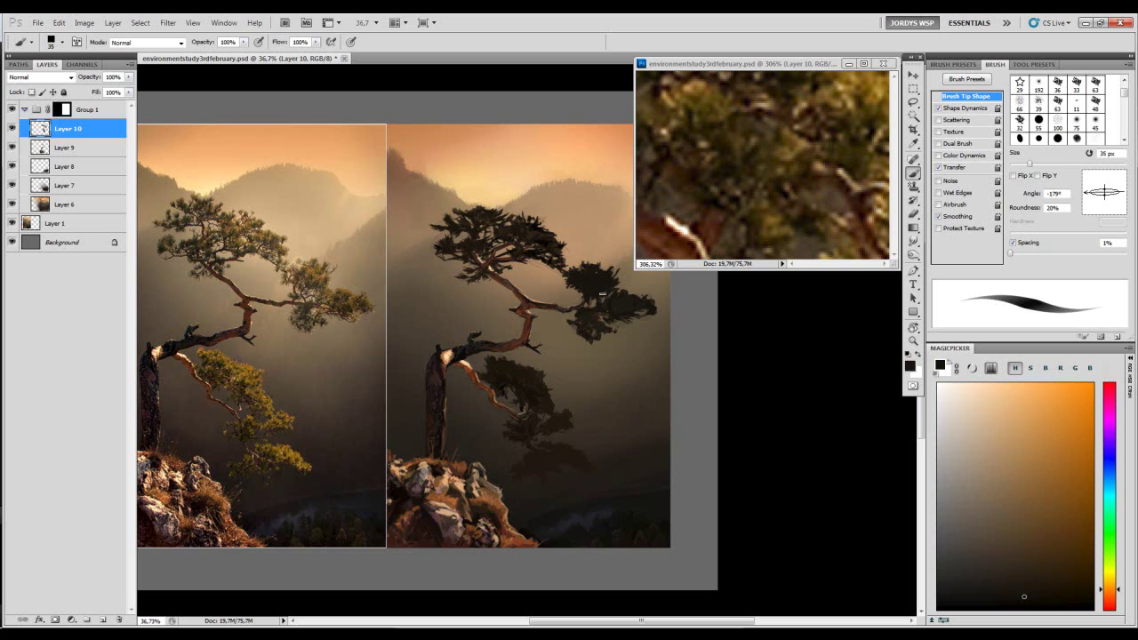
- Cut small gaps in the right branch's upper clump with a 25 px eraser and restore needles with a 25 px brush
key(e)
key(bracketleft)
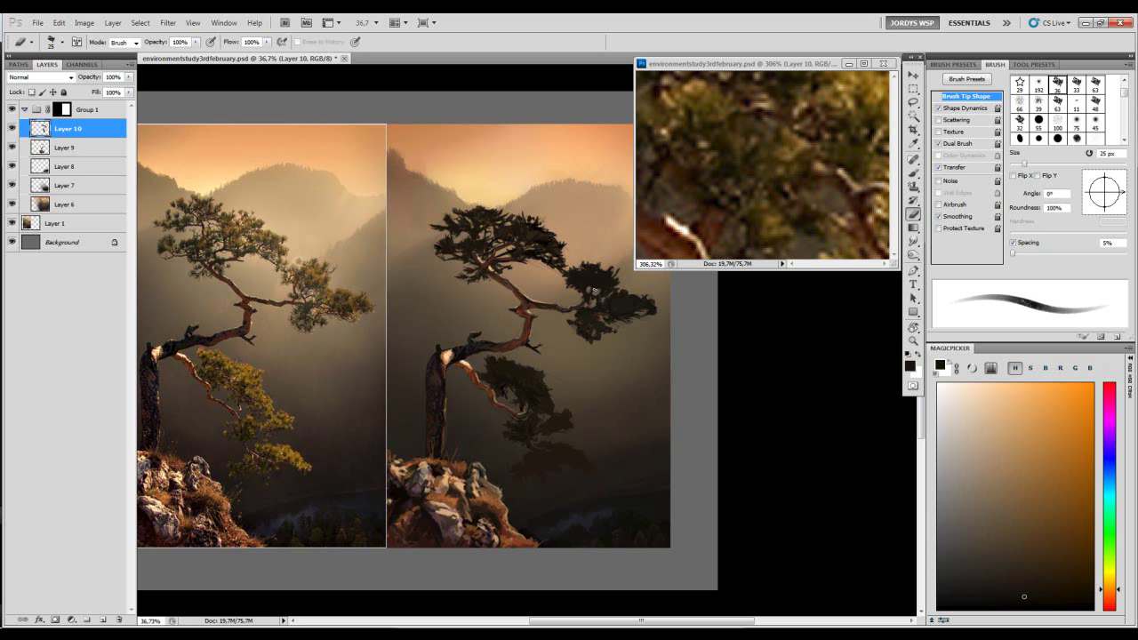
key(b)
key(bracketleft)
key(bracketleft)
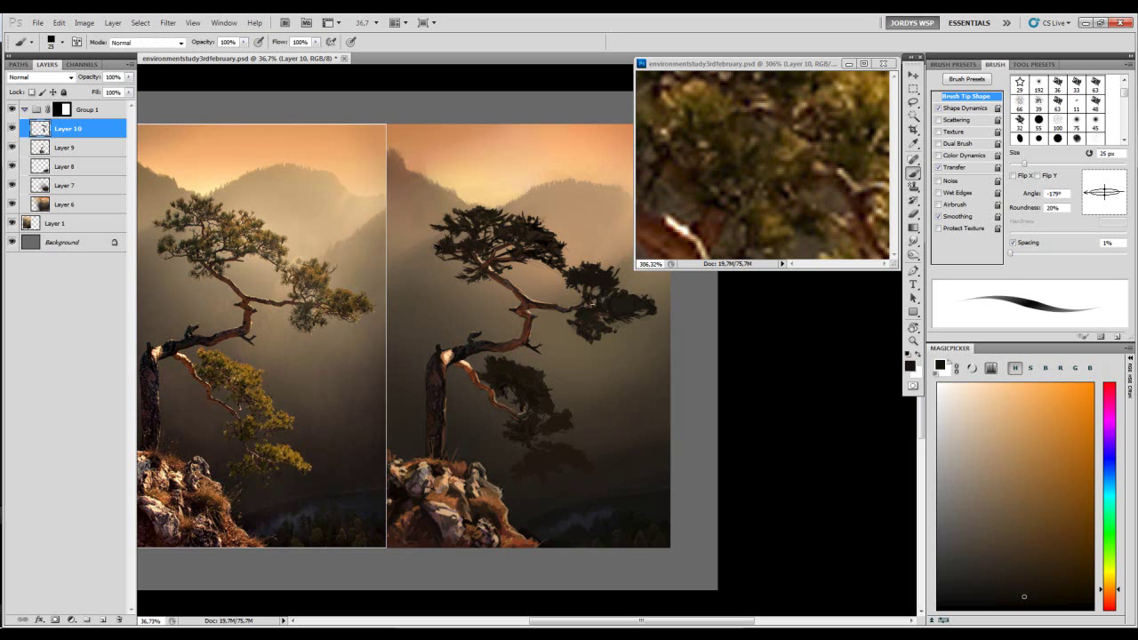
- Toggle Layer 10's visibility to check the foliage, and refine the right branch's clumps with a 20 px brush and eraser
key(e)
key(b)
click(11, 128)
click(11, 128)
key(bracketleft)
key(e)
key(b)
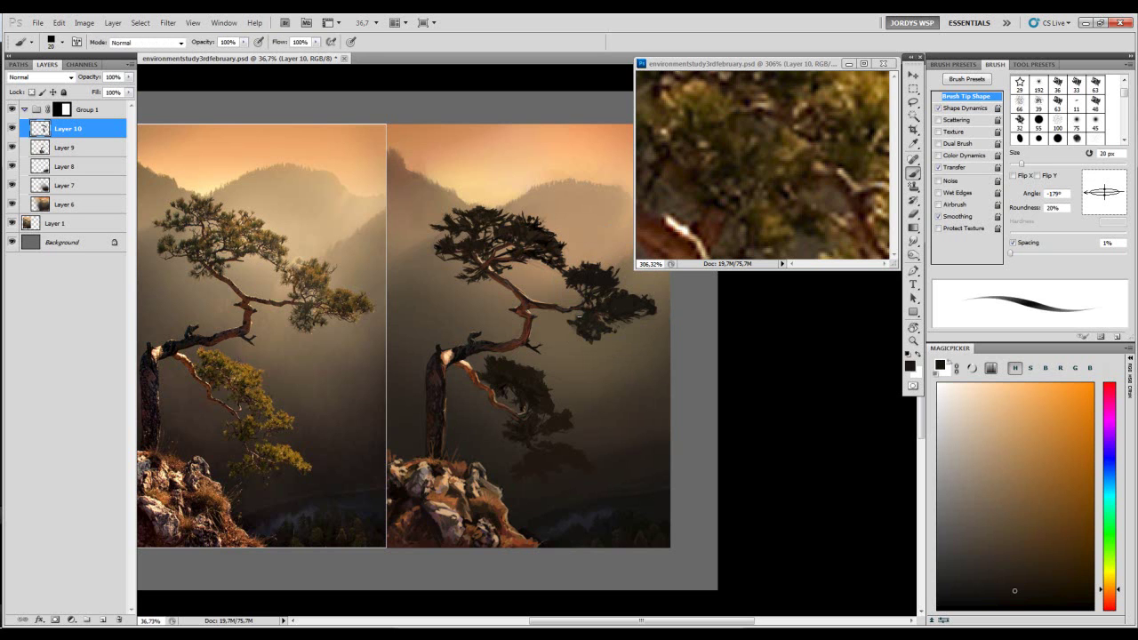
- Reshape the clump beneath the right branch, alternating the eraser with a 35 to 40 px dark brush
key(bracketright)
key(e)
drag(573, 333, 591, 344)
key(b)
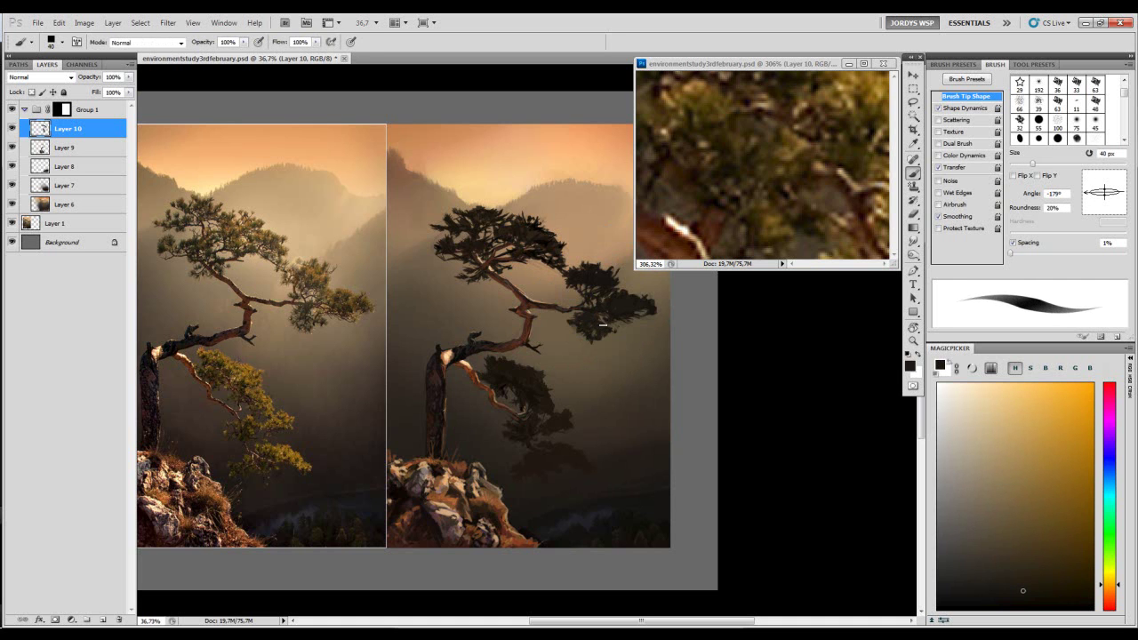
key(e)
key(b)
key(bracketright)
key(bracketright)
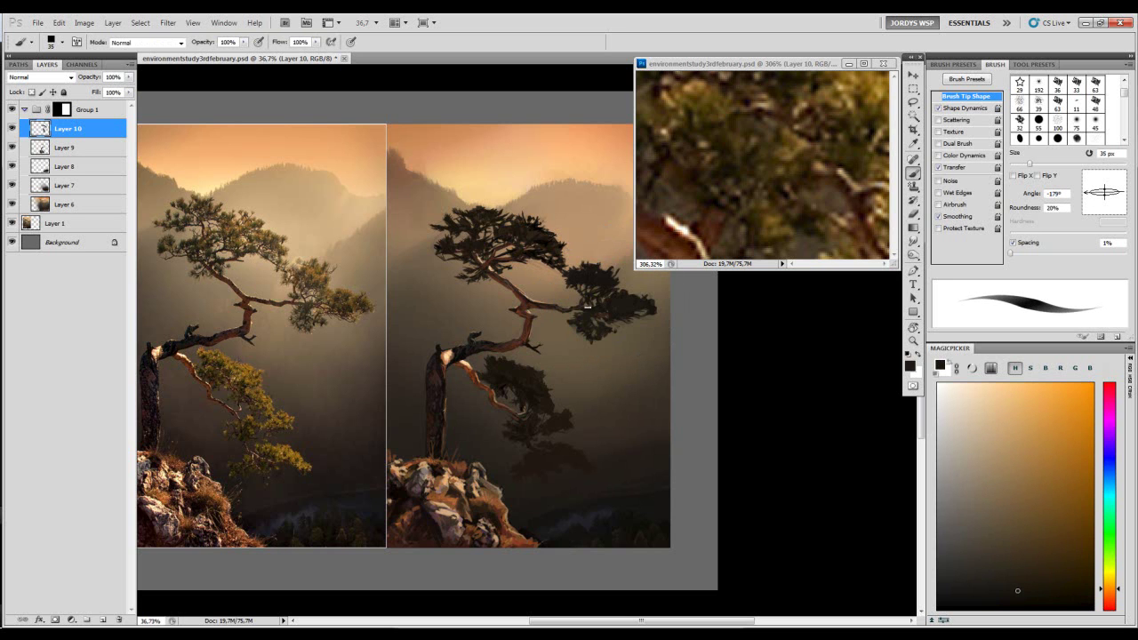
key(bracketleft)
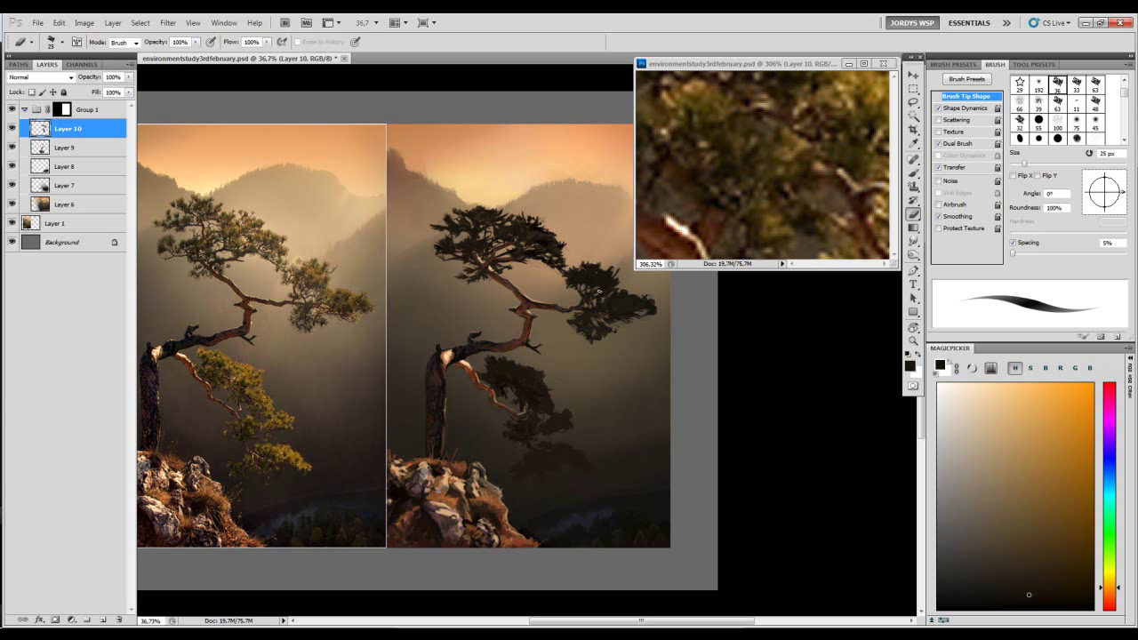
- Refine the outer tip and upper edges of the right branch's foliage, alternating a 30 px brush with a 25 px eraser
key(e)
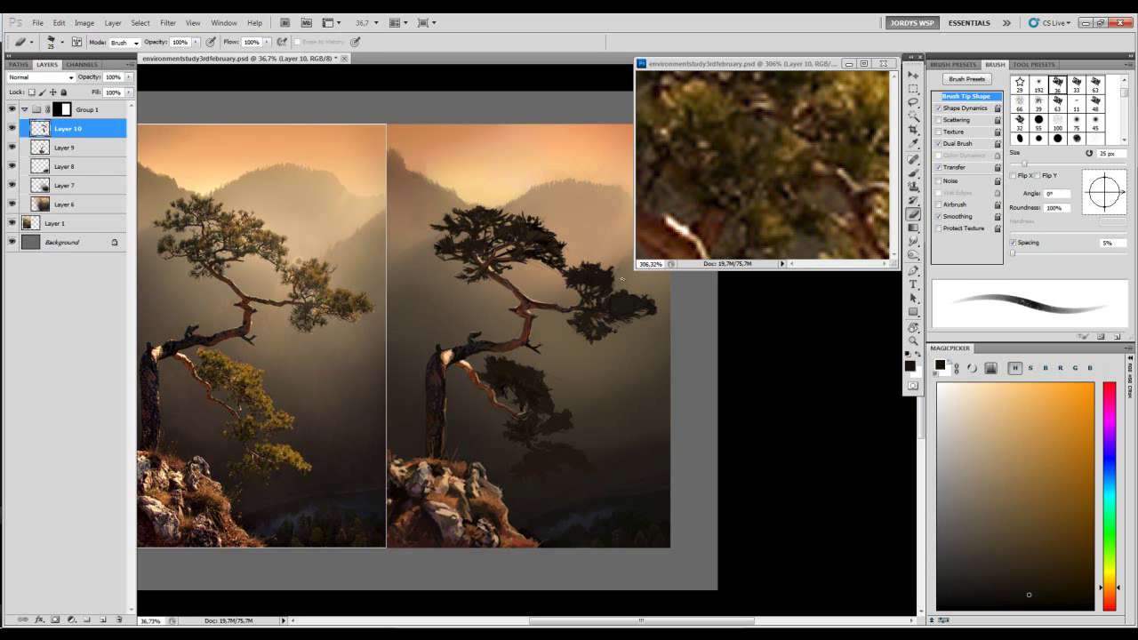
key(b)
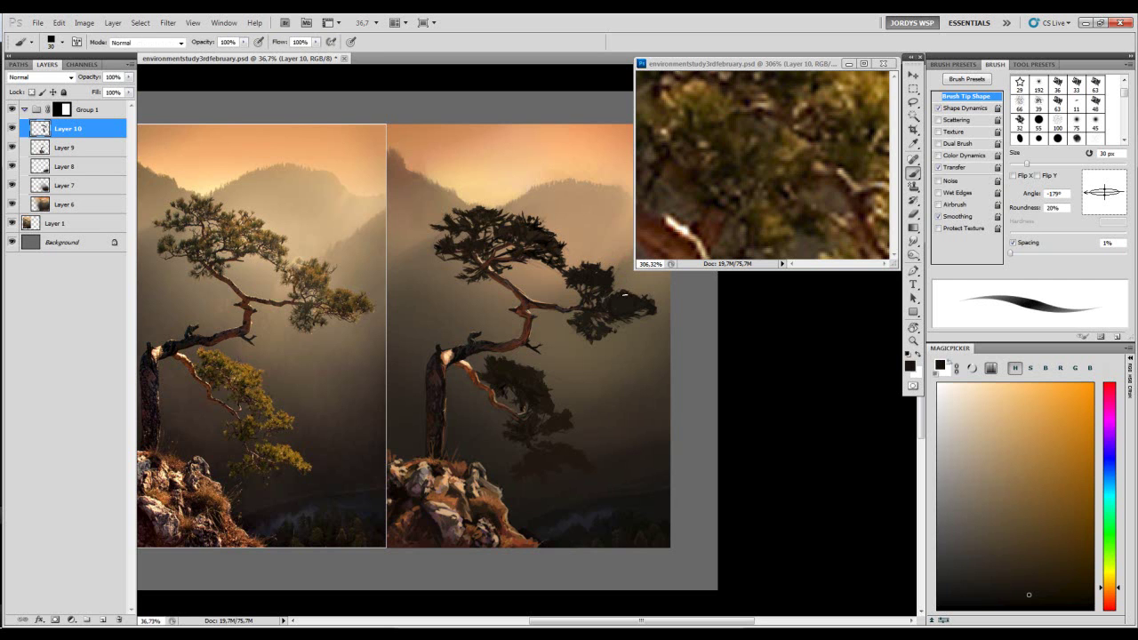
key(e)
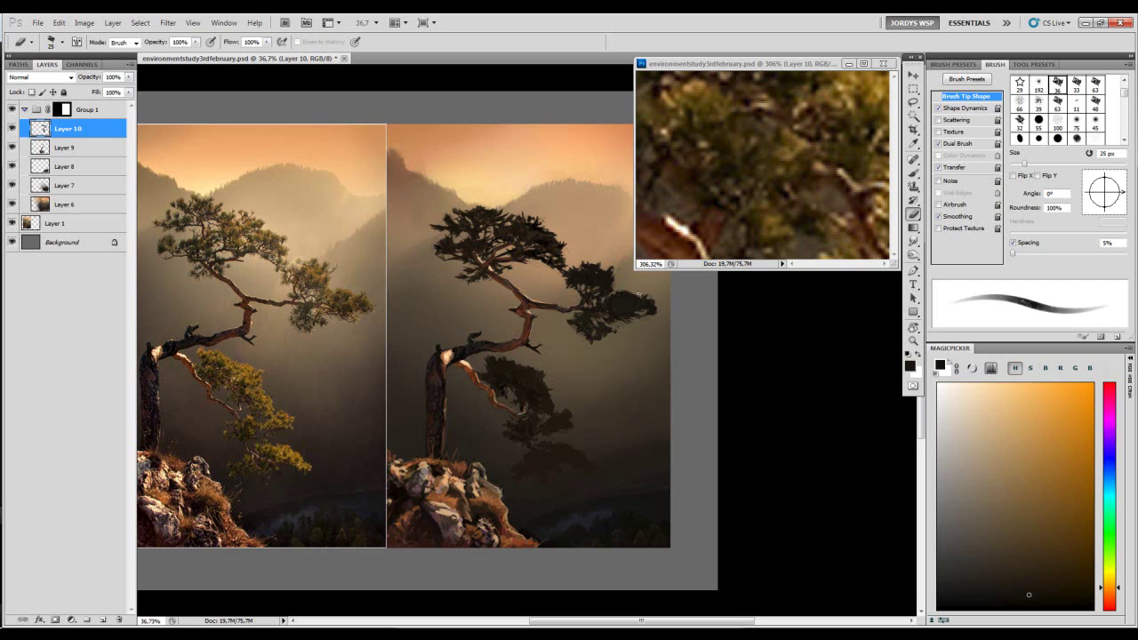
key(b)
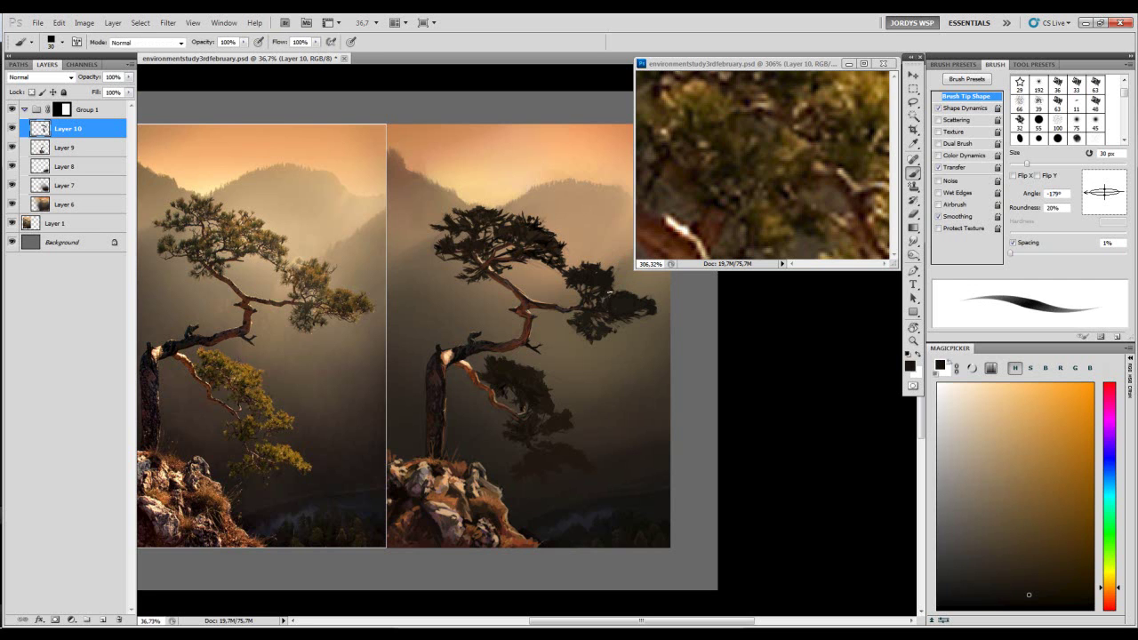
key(e)
key(b)
key(e)
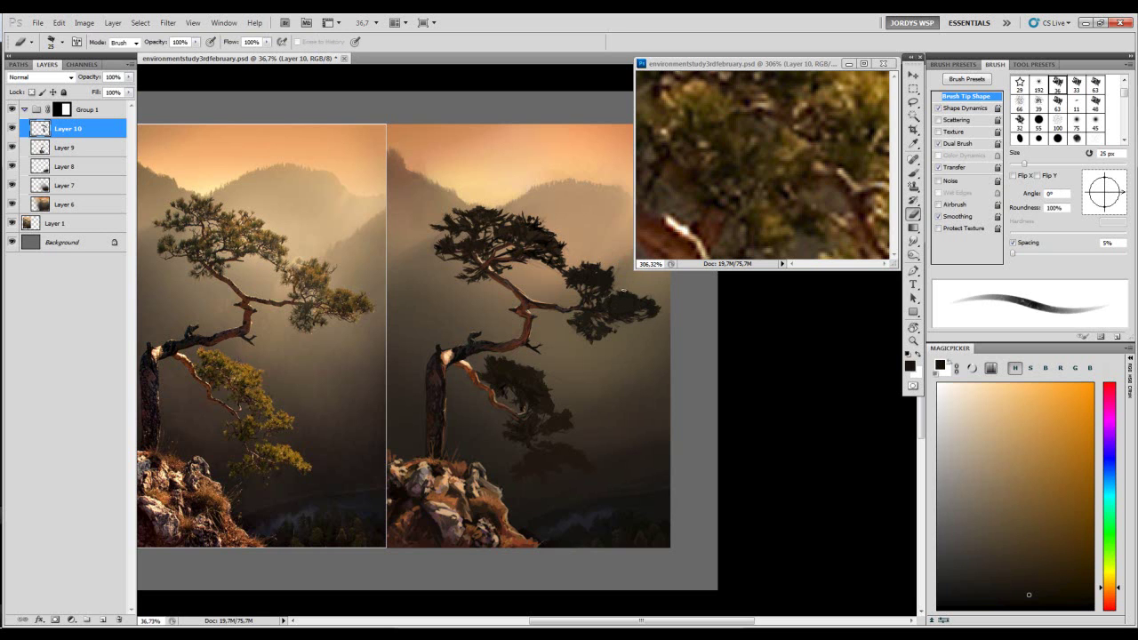
key(b)
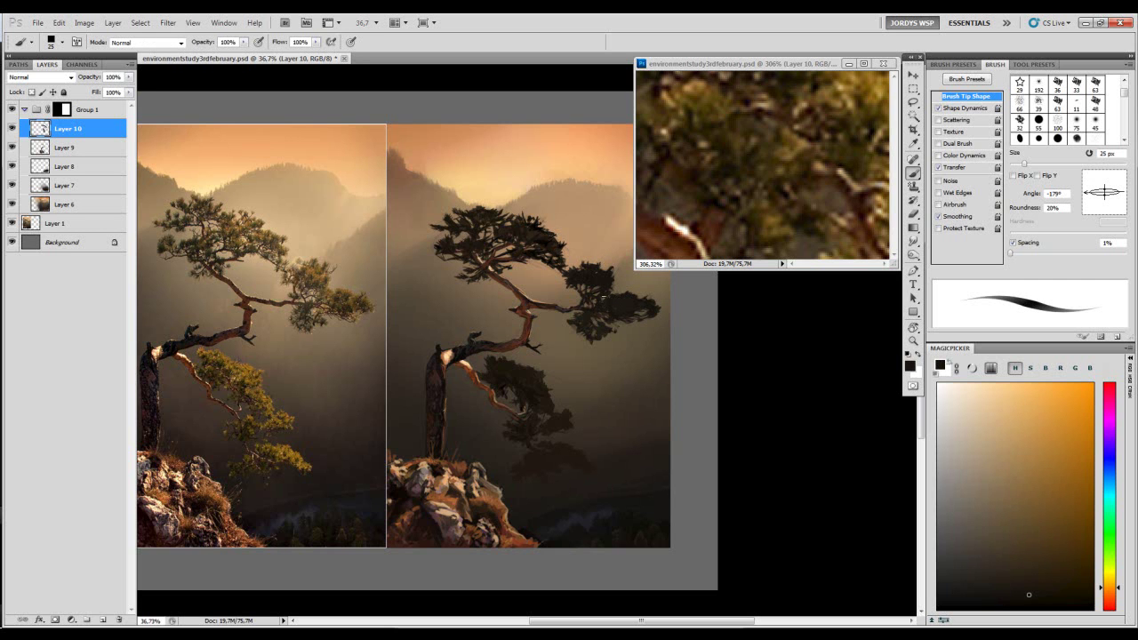
- Sample the dark foliage tones again and touch up the right branch's clumps with brush and eraser
alt+click(608, 304)
alt+click(601, 269)
drag(610, 304, 642, 309)
key(bracketright)
key(bracketright)
key(bracketright)
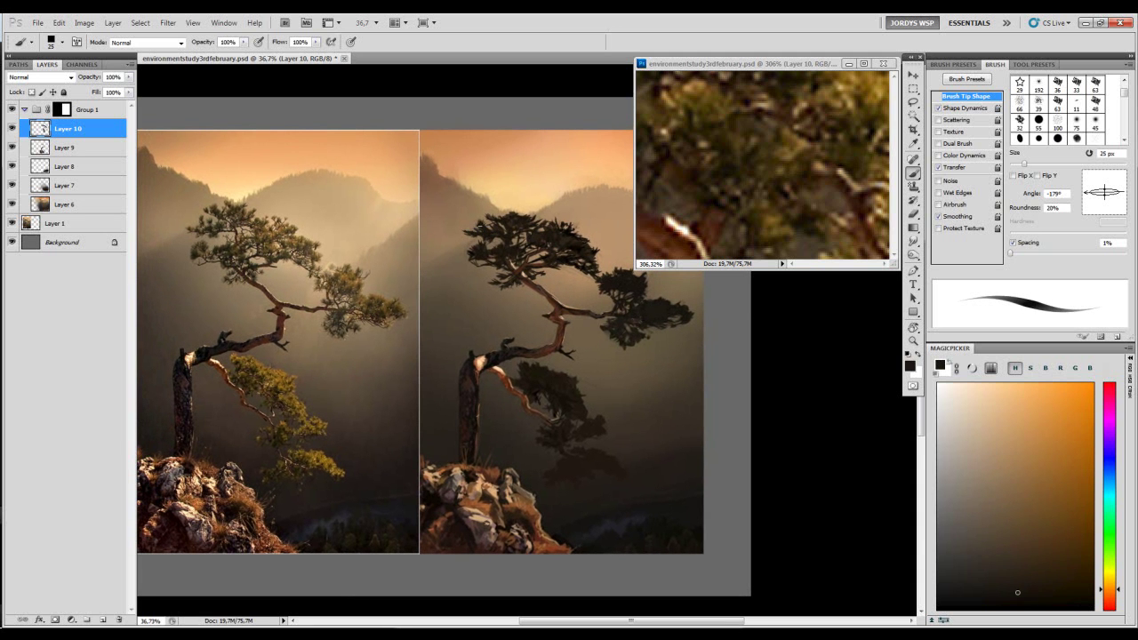
key(e)
key(b)
- Duplicate Layer 10 and lock the transparent pixels of the copy
key(z)
mouse_move(614, 257)
mouse_down()
mouse_move(564, 286)
mouse_move(597, 287)
mouse_up()
mouse_move(556, 285)
mouse_down()
mouse_move(567, 283)
mouse_move(538, 265)
mouse_up()
key(e)
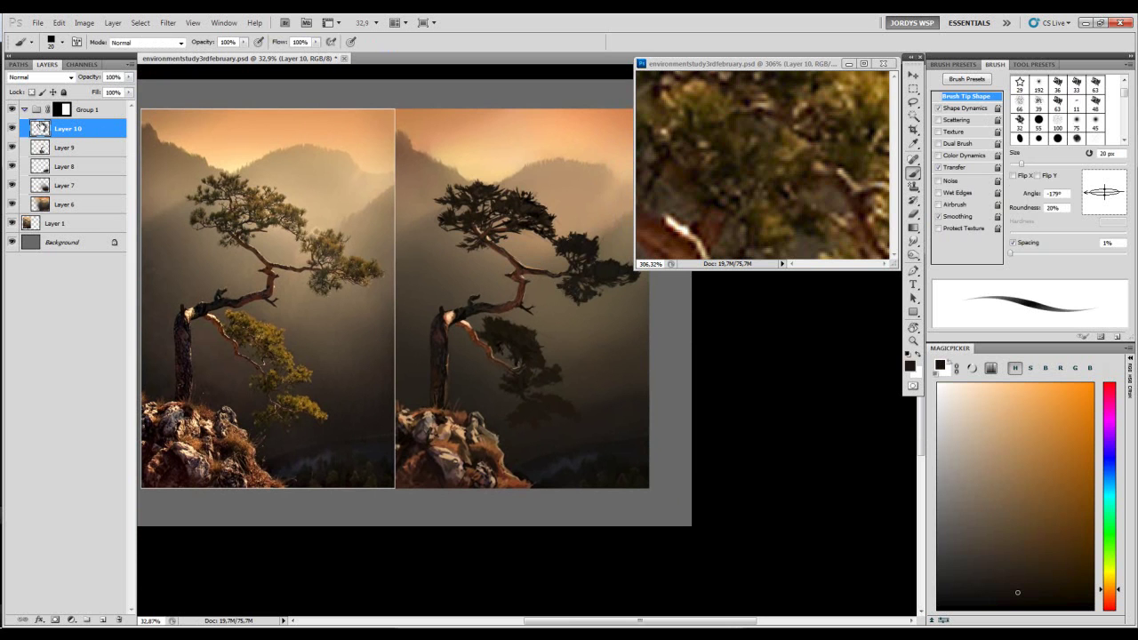
drag(41, 130, 103, 619)
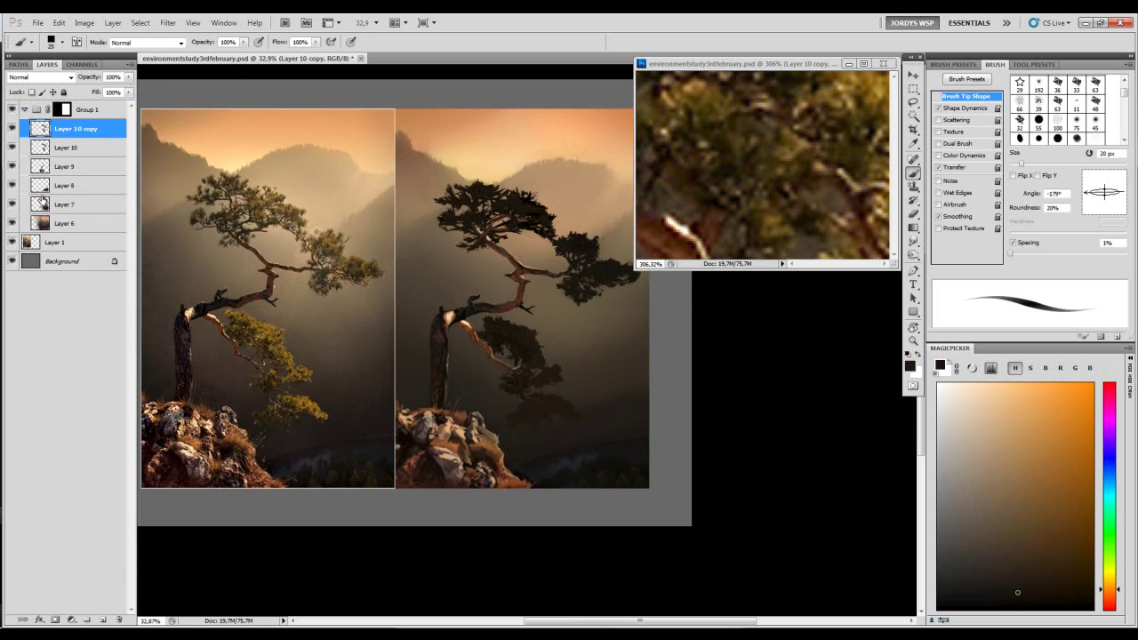
click(32, 93)
- Load the random brush 3 preset and reduce its size to 100 px
key(z)
drag(394, 281, 392, 253)
right_click(420, 256)
click(477, 224)
key(b)
mouse_move(477, 229)
mouse_down()
mouse_move(514, 228)
mouse_move(505, 225)
mouse_up()
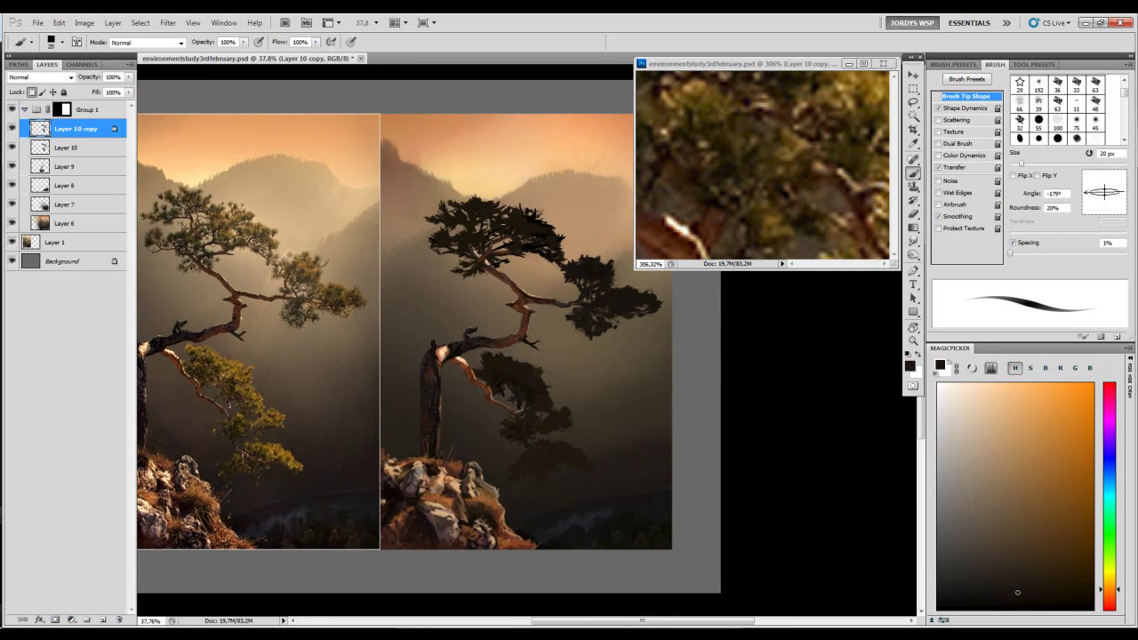
click(1033, 68)
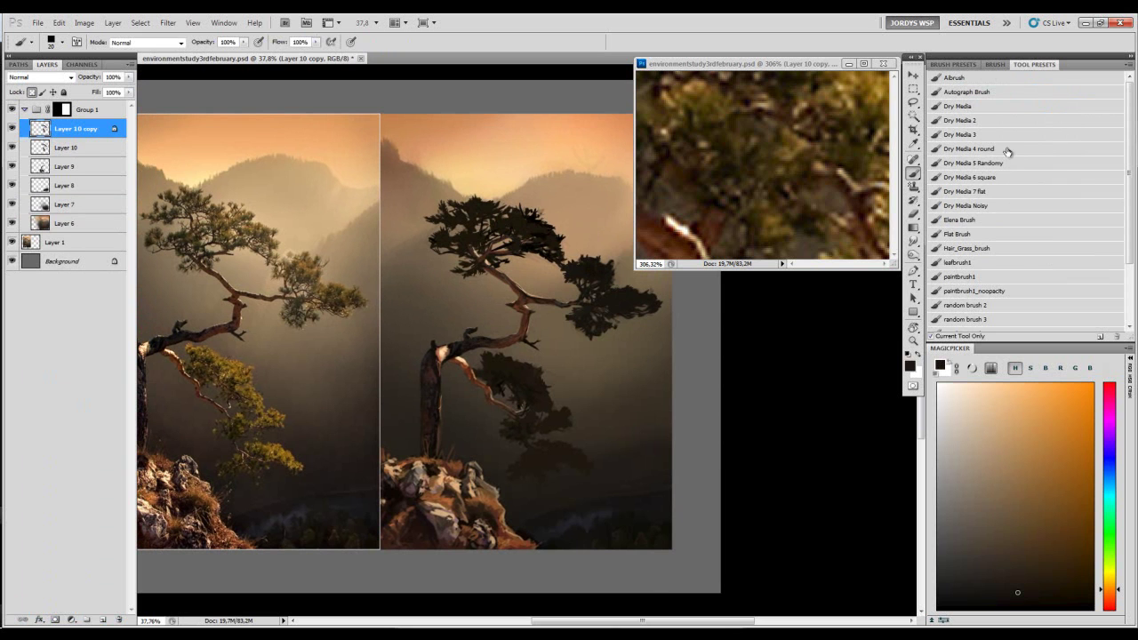
scroll(1116, 289, down, 3)
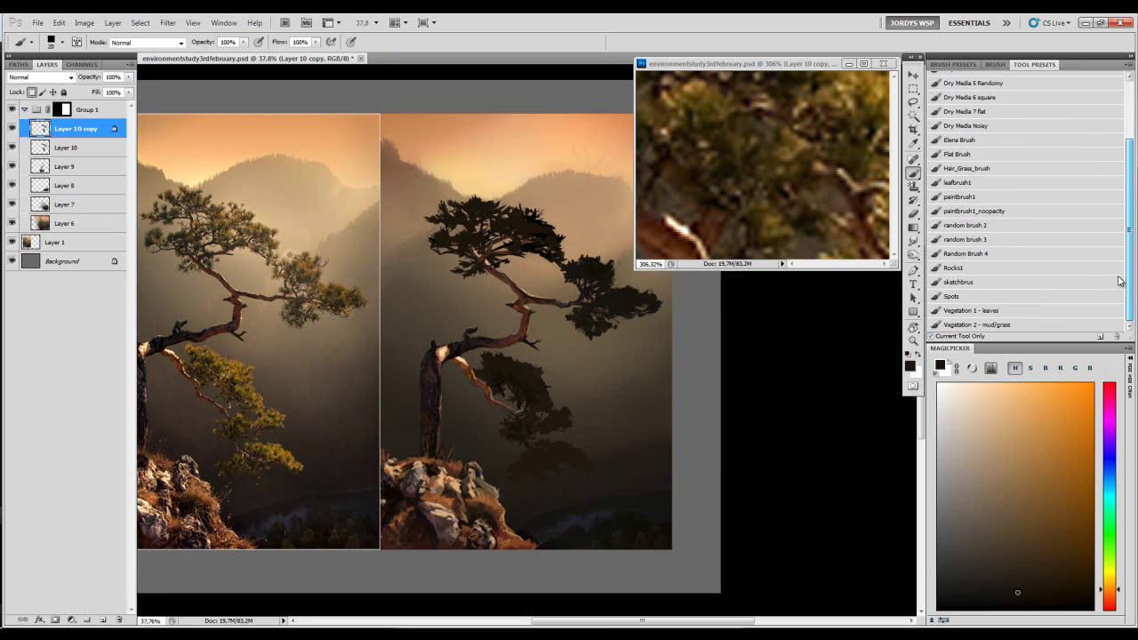
click(1011, 239)
key([)
key([)
key([)
key([)
key([)
key([)
key([)
key([)
key([)
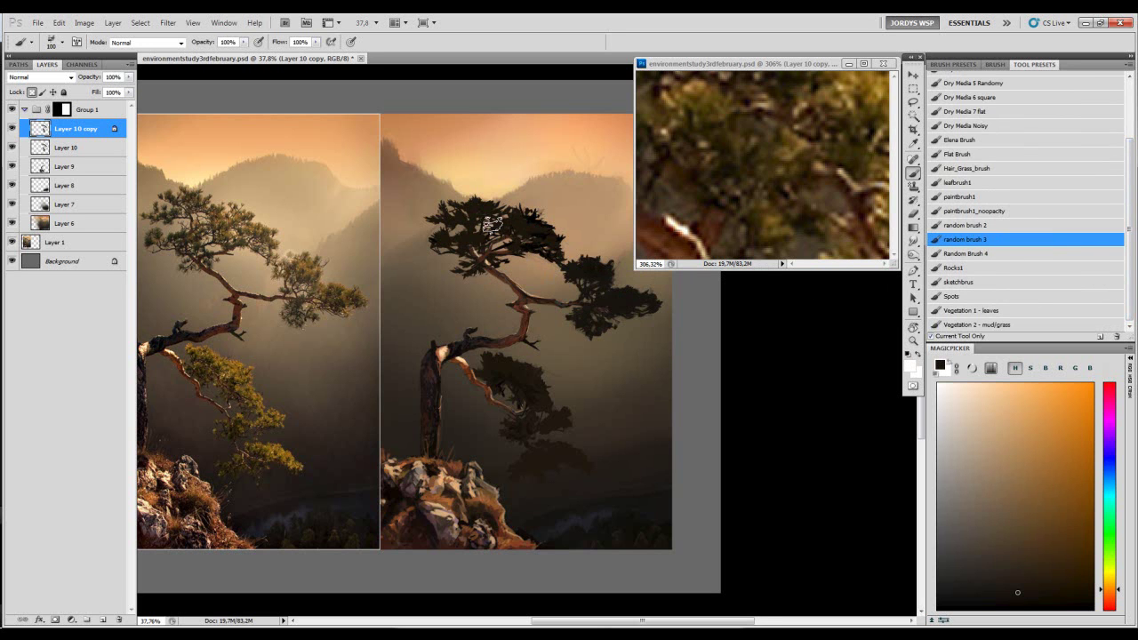
- Pick a dark brown and brush a first tone over the lower branch's foliage with a 100 px brush
drag(480, 224, 526, 242)
click(1042, 538)
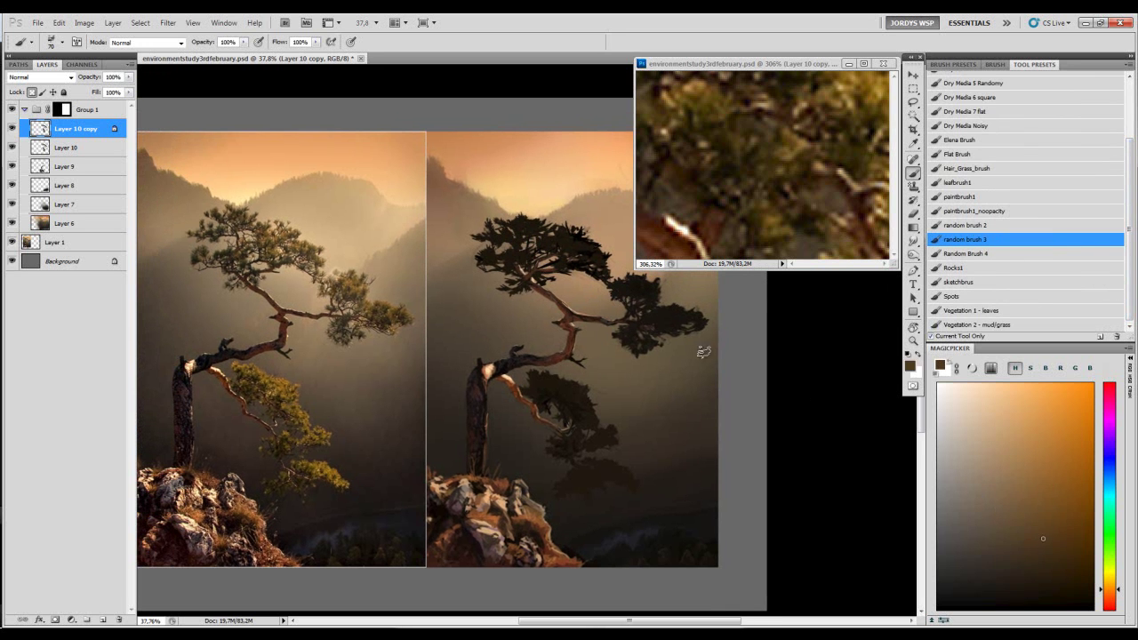
key(bracketright)
key(bracketright)
key(bracketright)
drag(595, 393, 574, 360)
- Sample the lower foliage, mix a muted ochre and dab it onto the upper clump with a 70 px brush
alt+click(581, 394)
alt+click(580, 380)
click(1036, 484)
click(1107, 585)
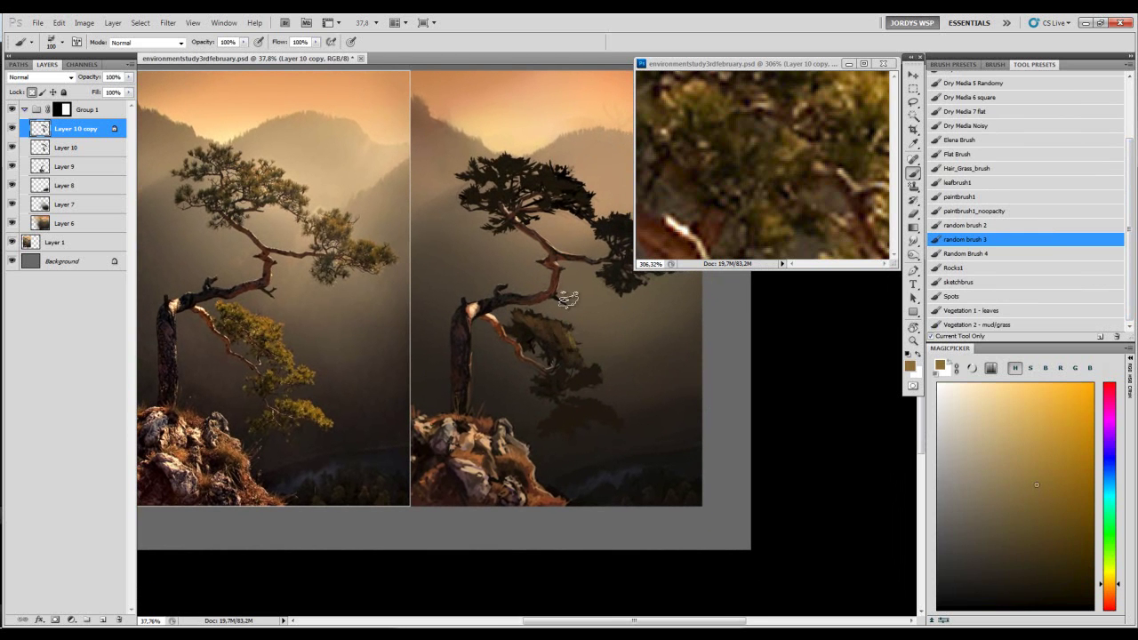
key([)
drag(561, 339, 578, 357)
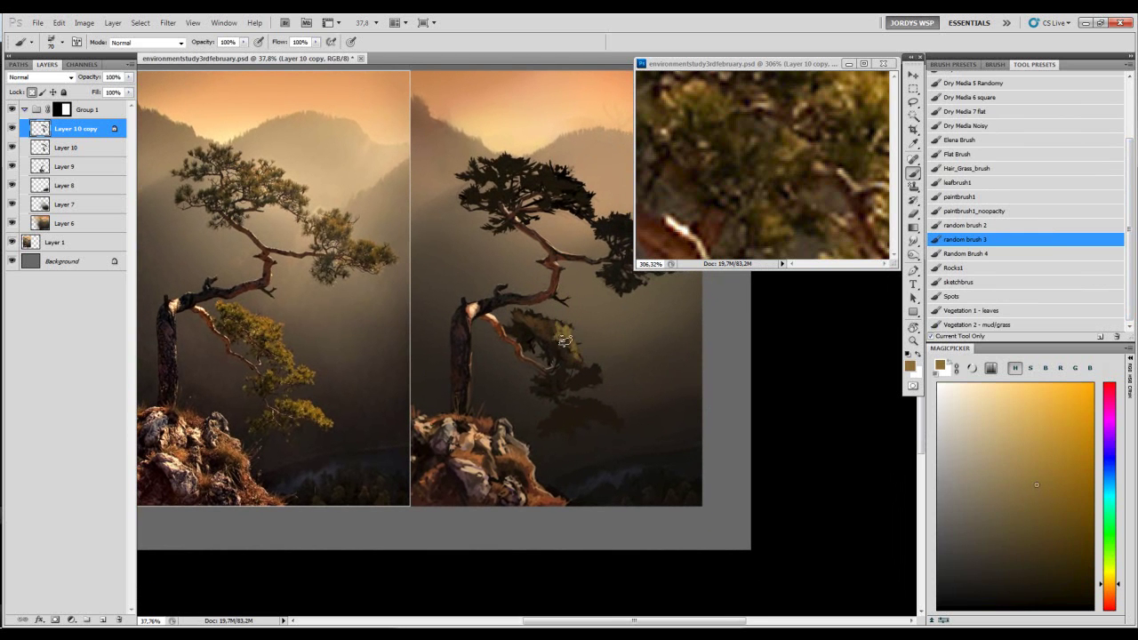
- Choose an orange-brown and paint it along the lower branch's upper clump with a 100 px brush
click(1062, 504)
click(1109, 589)
key(])
key(])
key(])
mouse_move(537, 320)
mouse_down()
mouse_move(526, 315)
mouse_move(566, 325)
mouse_up()
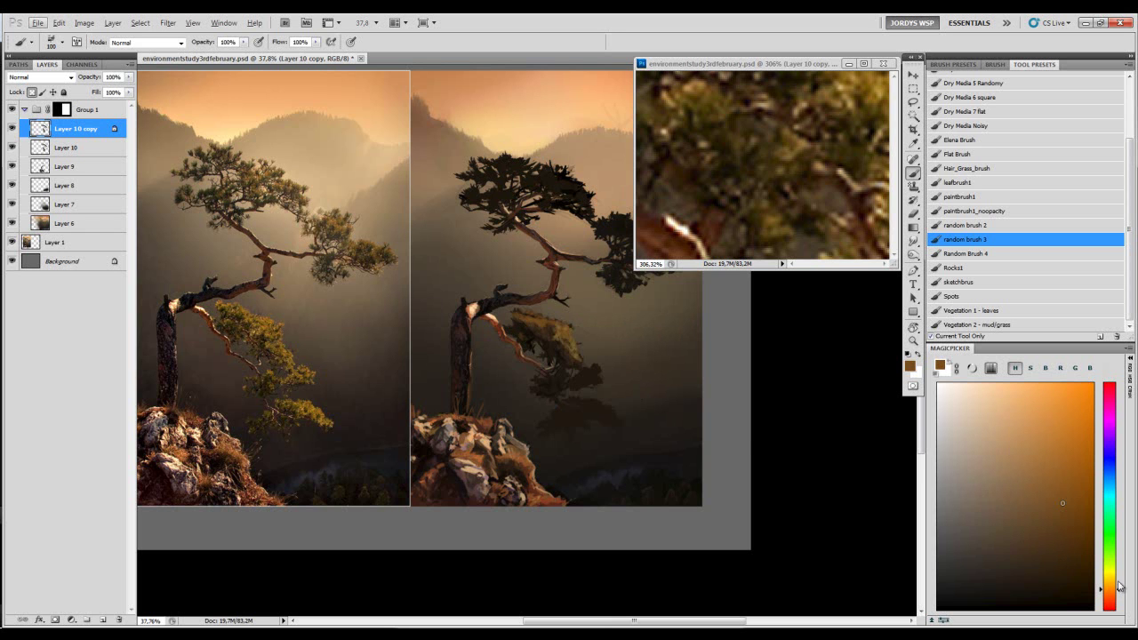
- Reduce the brush to 50 px and mix a dark olive-yellow to match the reference foliage
key(bracketleft)
click(746, 211)
key(z)
mouse_move(761, 203)
mouse_down()
mouse_move(724, 223)
mouse_move(750, 190)
mouse_move(777, 197)
mouse_move(773, 160)
mouse_up()
click(560, 331)
key(b)
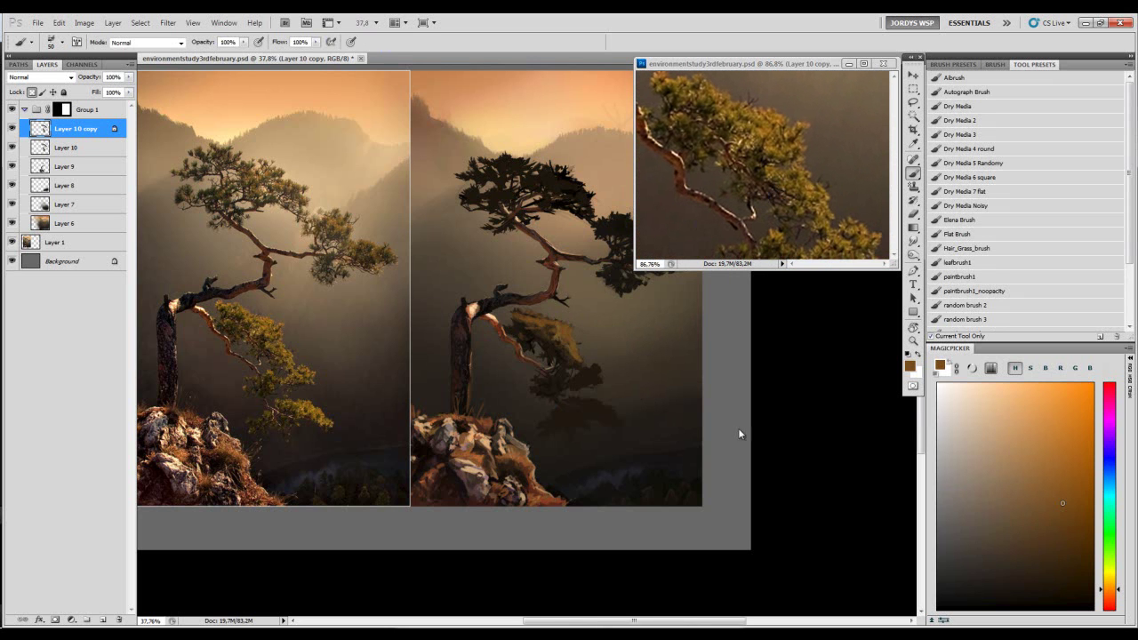
click(1114, 597)
click(1111, 566)
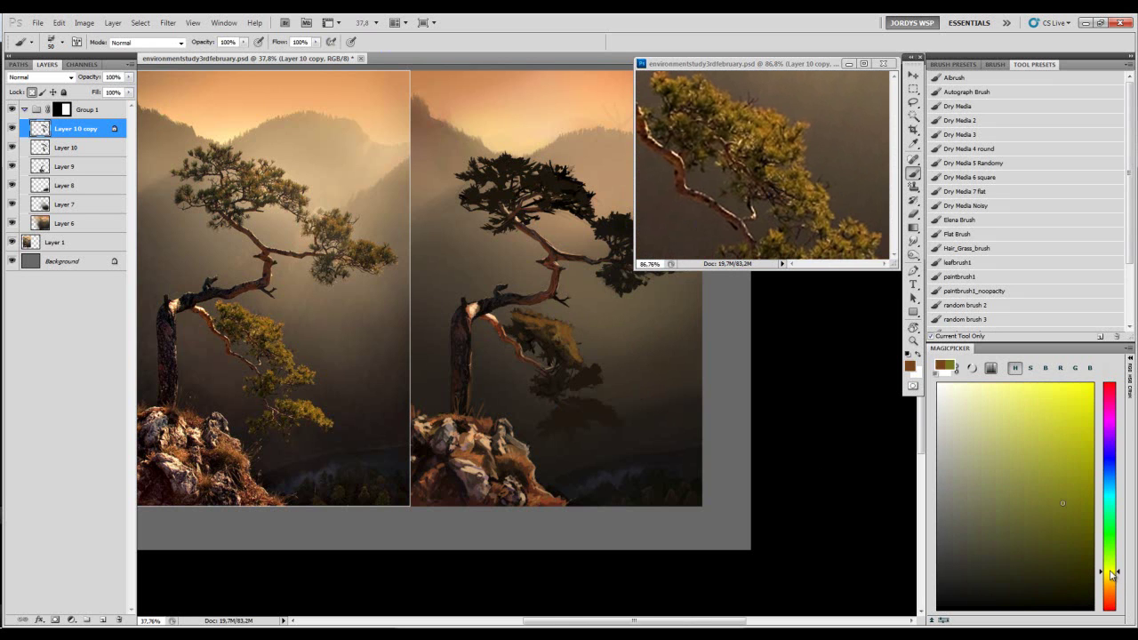
click(1037, 523)
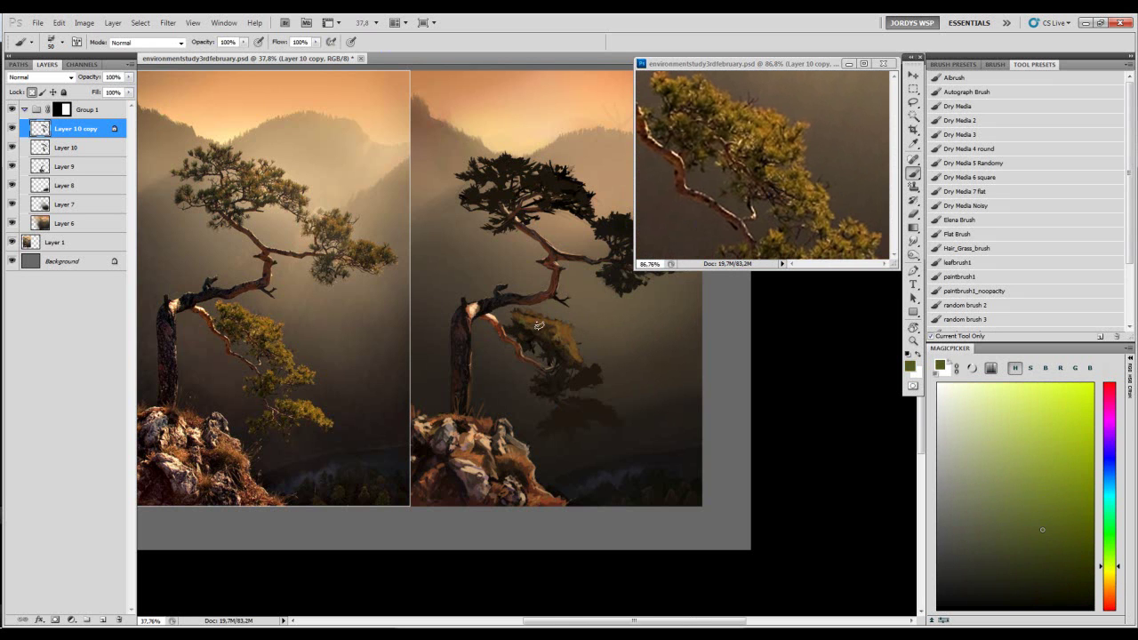
click(1111, 578)
click(1050, 539)
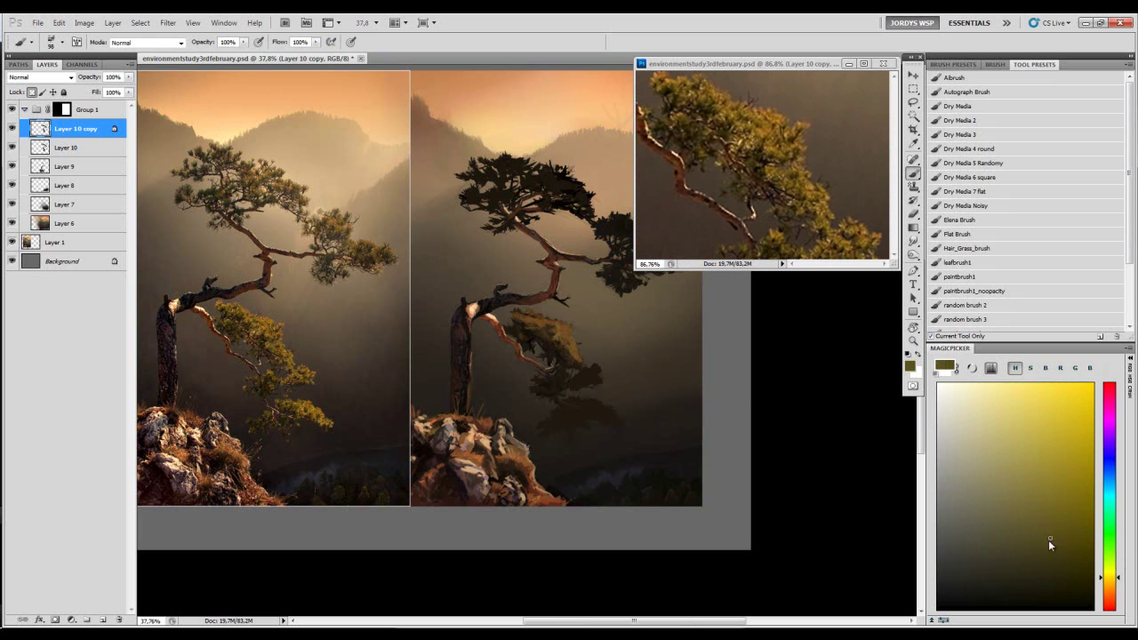
- Sample the dark tones at the inner end of the lower branch's foliage and touch it up, reducing the brush to 45 px
alt+click(521, 331)
key([)
drag(529, 327, 516, 329)
alt+click(531, 342)
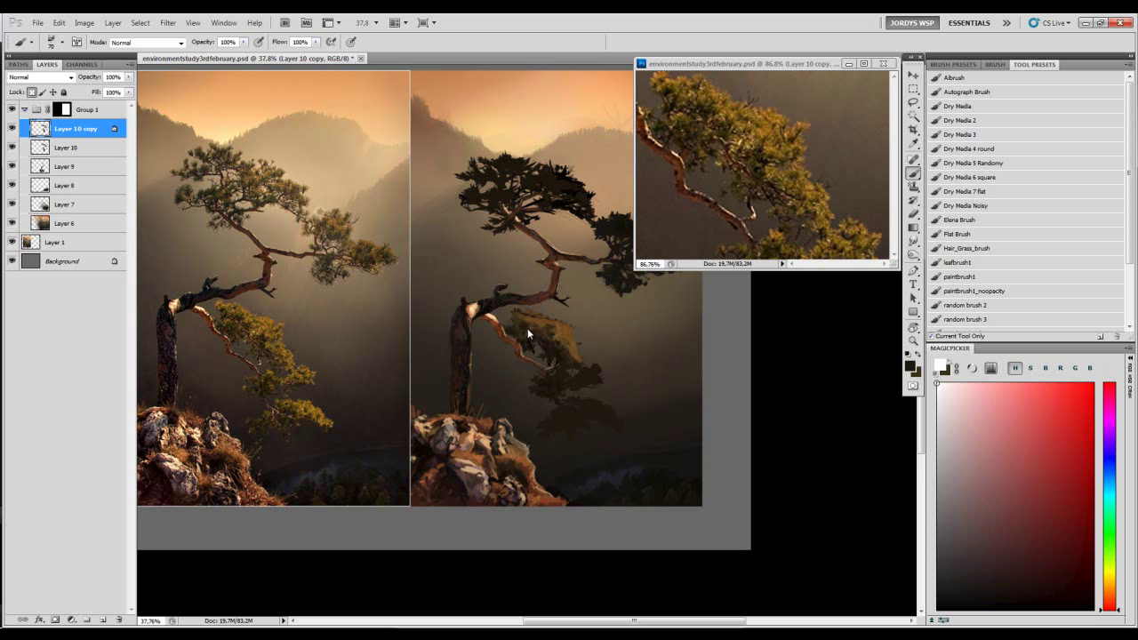
alt+click(522, 323)
key(bracketleft)
key(bracketleft)
key(bracketleft)
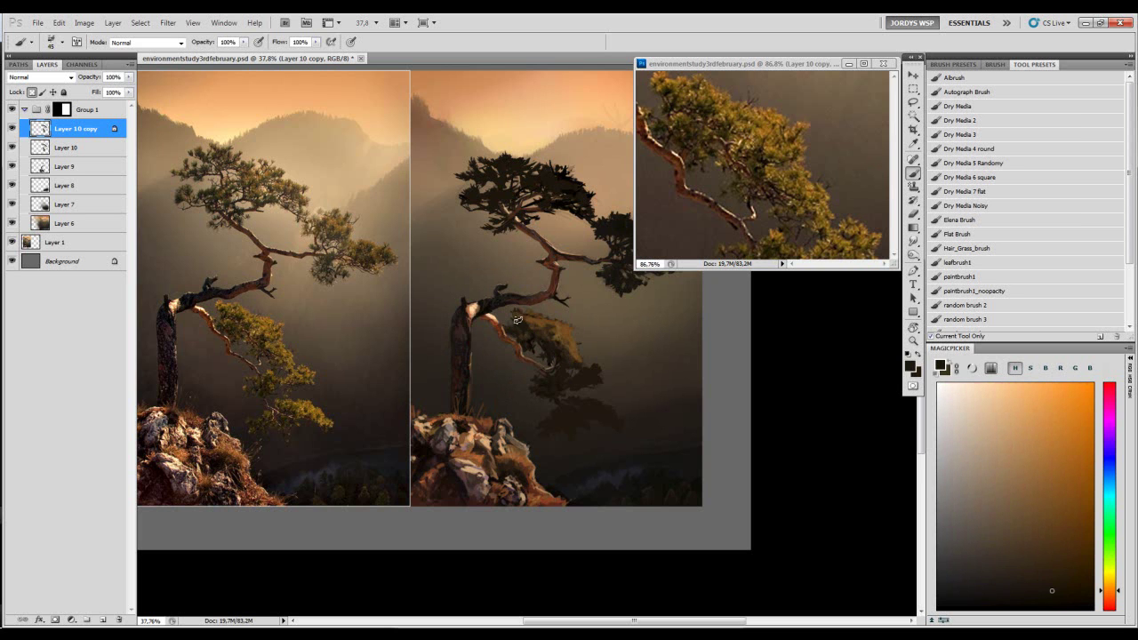
- Sample olive and ochre tones from the same clump and dab them over its inner half with a 40 px brush
alt+click(525, 322)
alt+click(531, 327)
alt+click(507, 306)
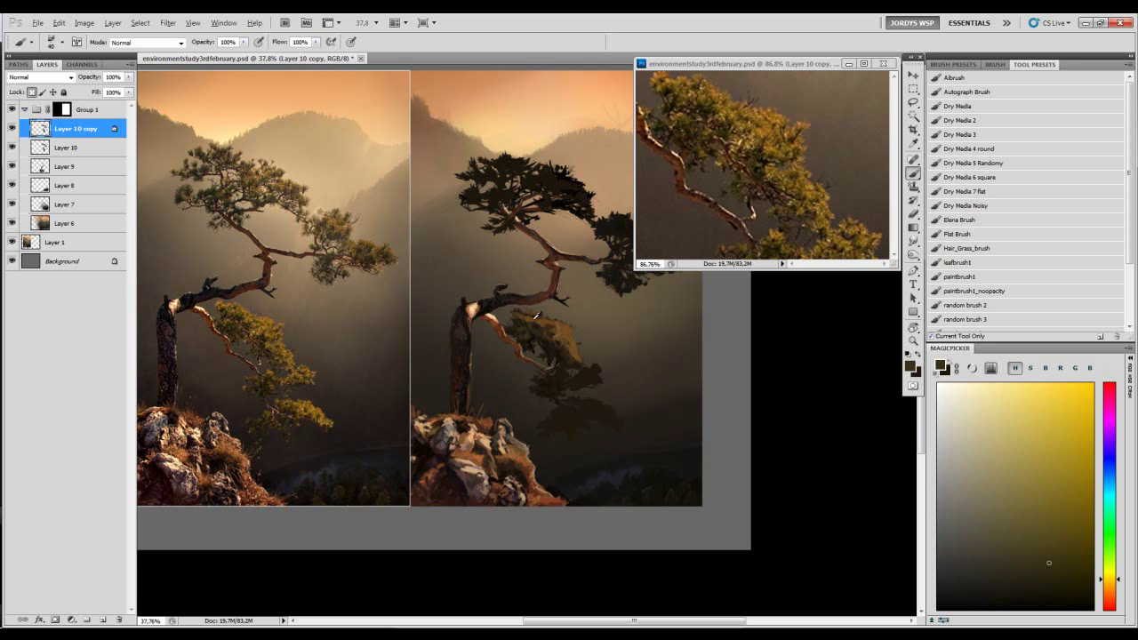
alt+click(536, 334)
alt+click(557, 330)
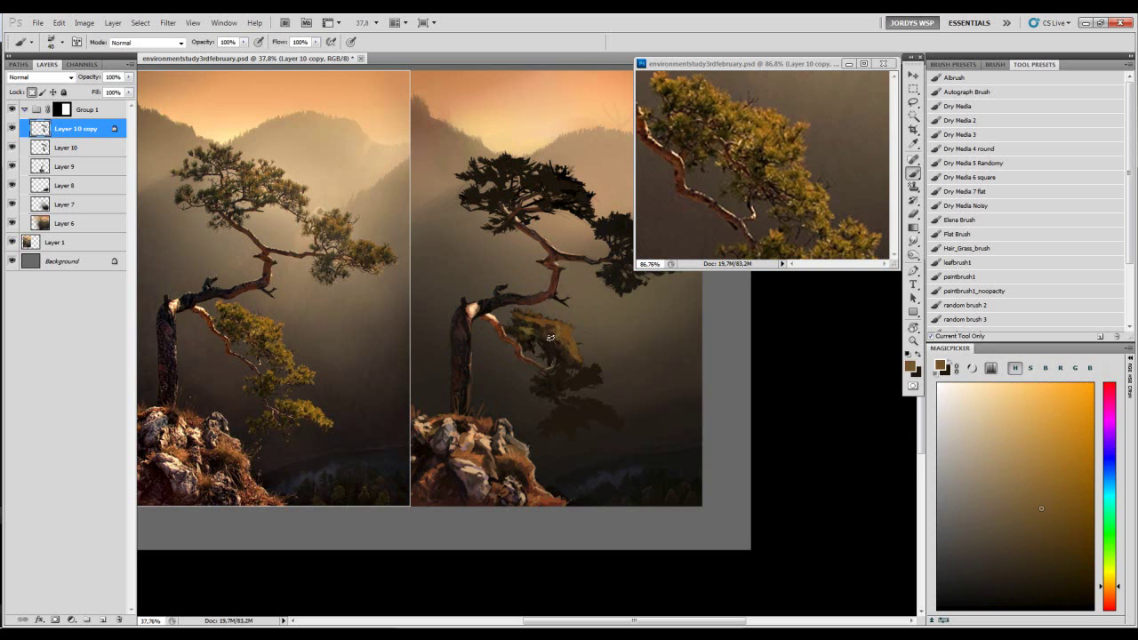
- Break up the clump's upper edge with sampled brown and olive tones, using a 35 px brush
alt+click(534, 332)
alt+click(544, 334)
alt+click(546, 322)
alt+click(540, 319)
key(bracketleft)
alt+click(538, 316)
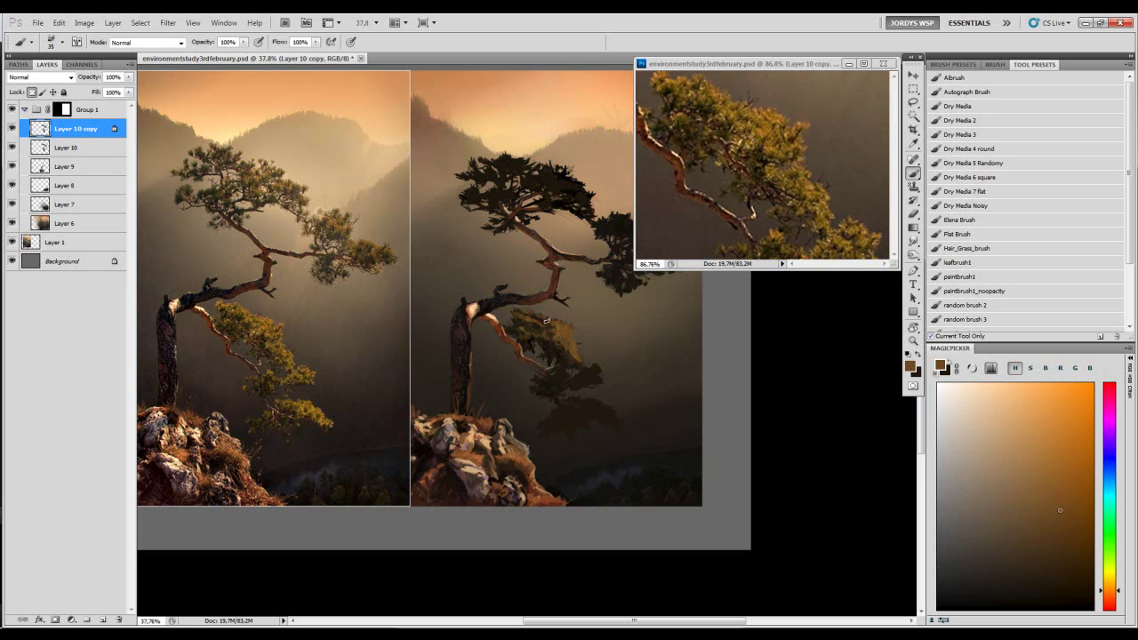
alt+click(552, 325)
alt+click(574, 323)
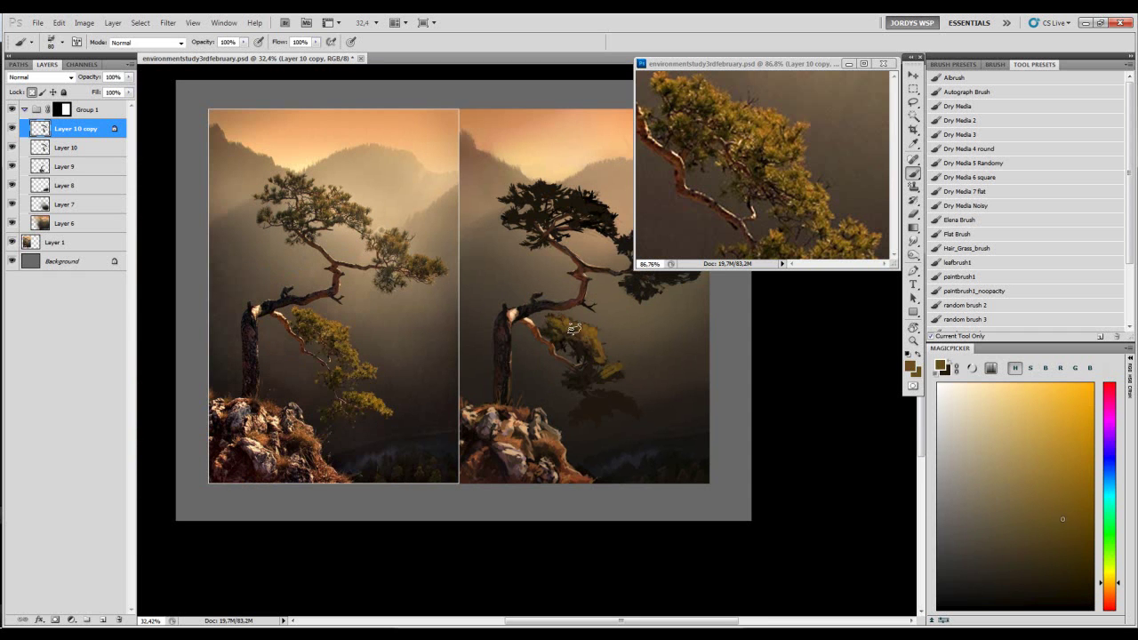
- Switch to the dark brown, shrink the brush and paint shadow gaps in the upper clump with resampled tones
key(x)
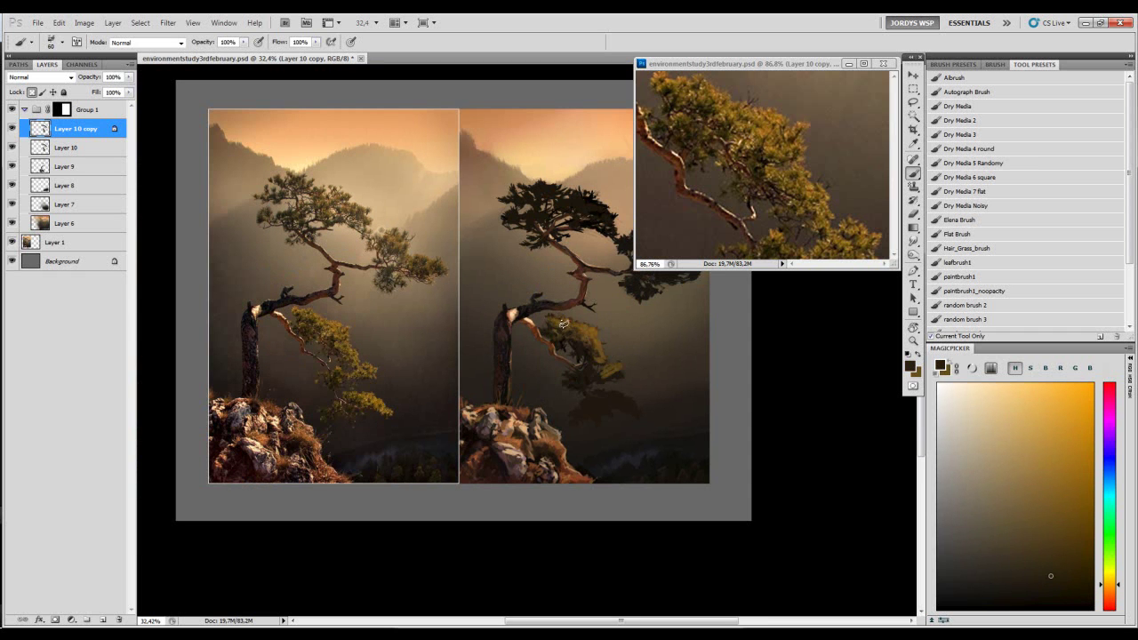
key(bracketleft)
key(bracketleft)
alt+click(564, 323)
alt+click(564, 320)
alt+click(564, 321)
alt+click(578, 329)
alt+click(586, 326)
- Alternate dark and olive tones down the outer side of the lower branch's foliage with a 45 px brush
drag(587, 332, 622, 336)
key(x)
key(x)
alt+click(610, 352)
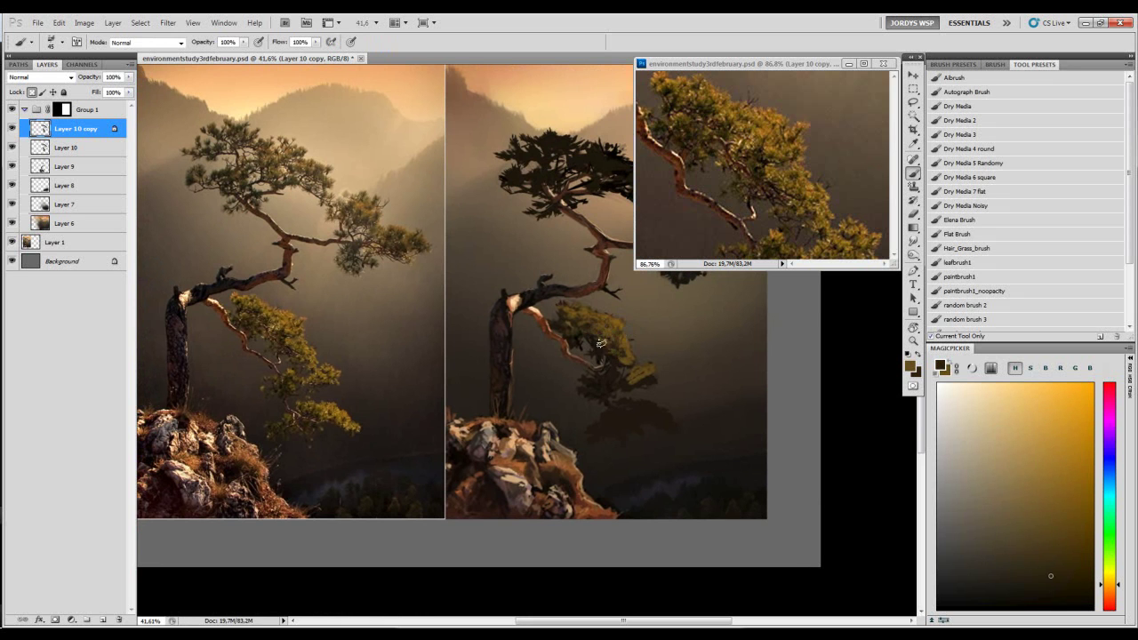
alt+click(607, 350)
drag(618, 359, 650, 378)
- Enlarge the brush to 125 px and block olive over the two lowest foliage clumps
key(bracketright)
key(bracketright)
key(bracketright)
key(bracketright)
key(bracketright)
key(bracketright)
key(bracketright)
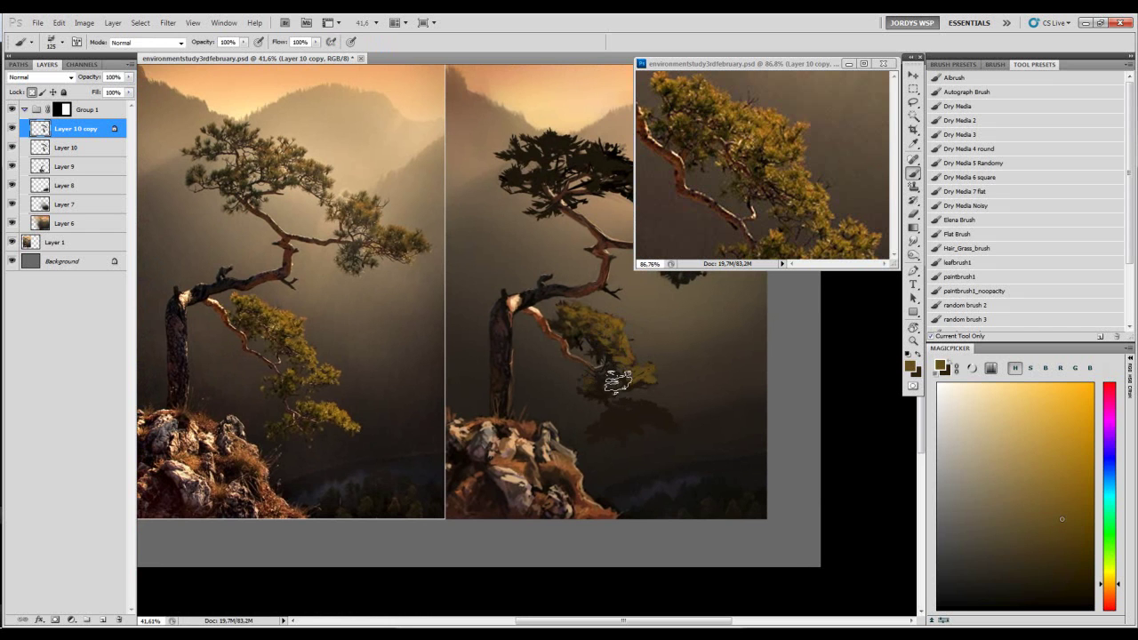
mouse_move(603, 371)
mouse_down()
mouse_move(628, 393)
mouse_move(681, 406)
mouse_move(655, 401)
mouse_move(682, 430)
mouse_move(637, 409)
mouse_up()
- Mix a brighter ochre from the clump's lit tone and add highlights to the lower foliage, shrinking the brush to 35 px
alt+click(615, 325)
key(bracketleft)
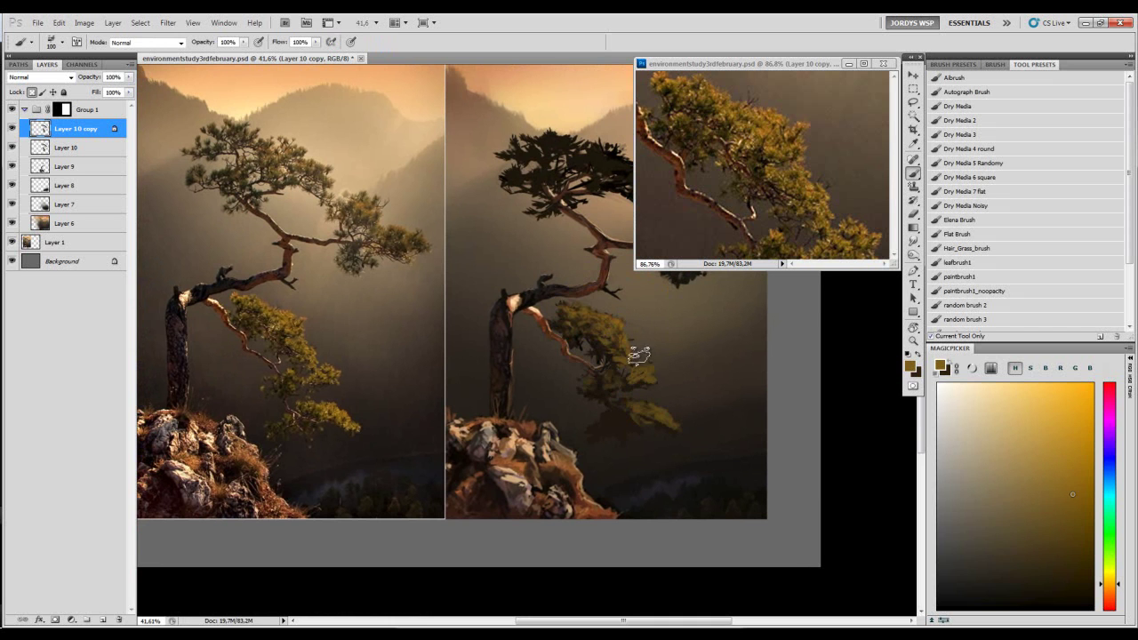
click(1074, 473)
key(bracketleft)
key(bracketleft)
key(bracketleft)
key(bracketleft)
key(bracketleft)
key(bracketleft)
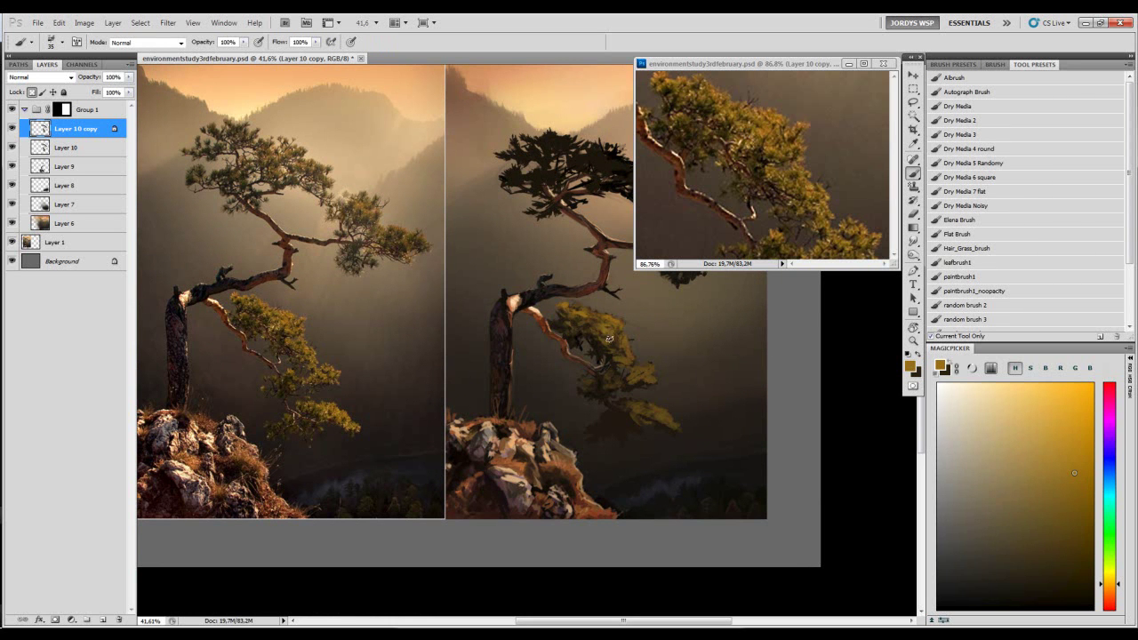
- Sample branch and shadow browns and refine the foliage around the lower branch's tip with a 30 px brush
alt+click(595, 331)
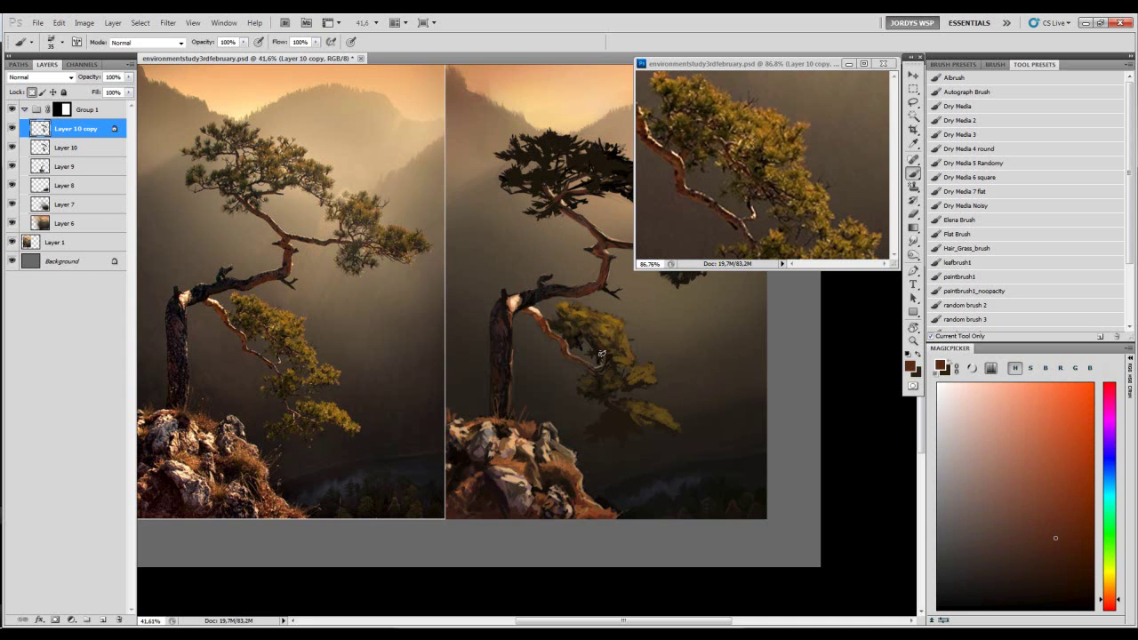
alt+click(597, 353)
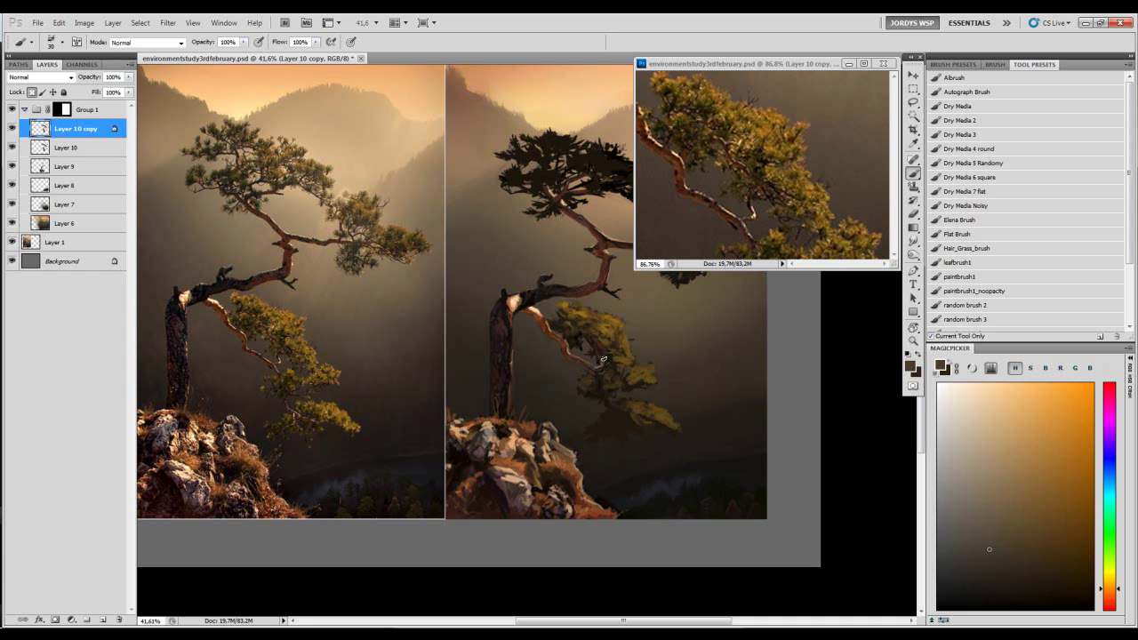
alt+click(604, 359)
alt+click(601, 357)
alt+click(601, 348)
alt+click(613, 356)
alt+click(605, 346)
alt+click(606, 347)
- Enlarge the brush and touch up the inner part of the upper clump with tones sampled from it
key(bracketright)
key(bracketright)
click(578, 333)
alt+click(574, 322)
alt+click(567, 320)
key(z)
drag(625, 324, 562, 379)
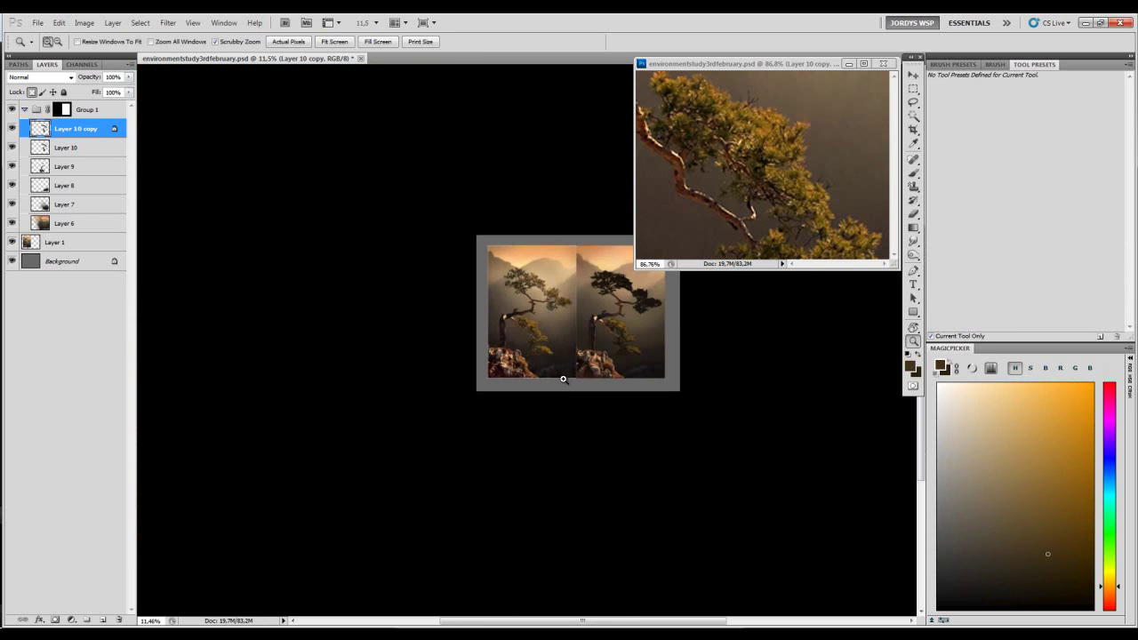
drag(622, 341, 676, 337)
key(b)
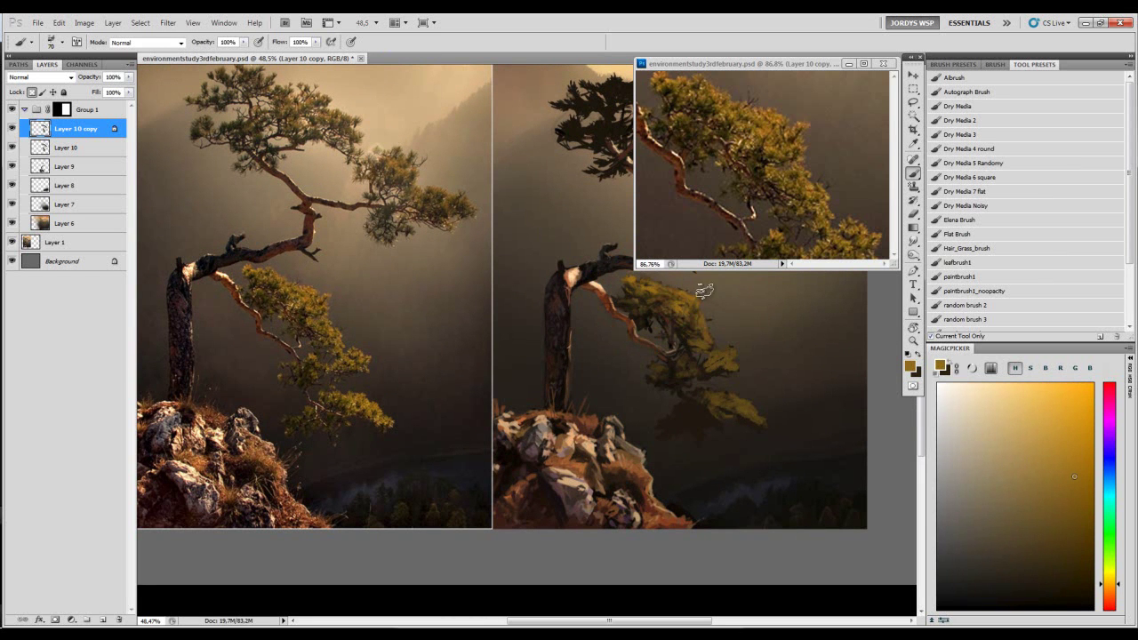
- Paint ochre highlights across the top of the lower branch's foliage, reducing the brush from 70 to 35 px
mouse_move(652, 292)
mouse_down()
mouse_move(638, 317)
mouse_move(632, 303)
mouse_move(655, 319)
mouse_up()
key(bracketleft)
key(bracketleft)
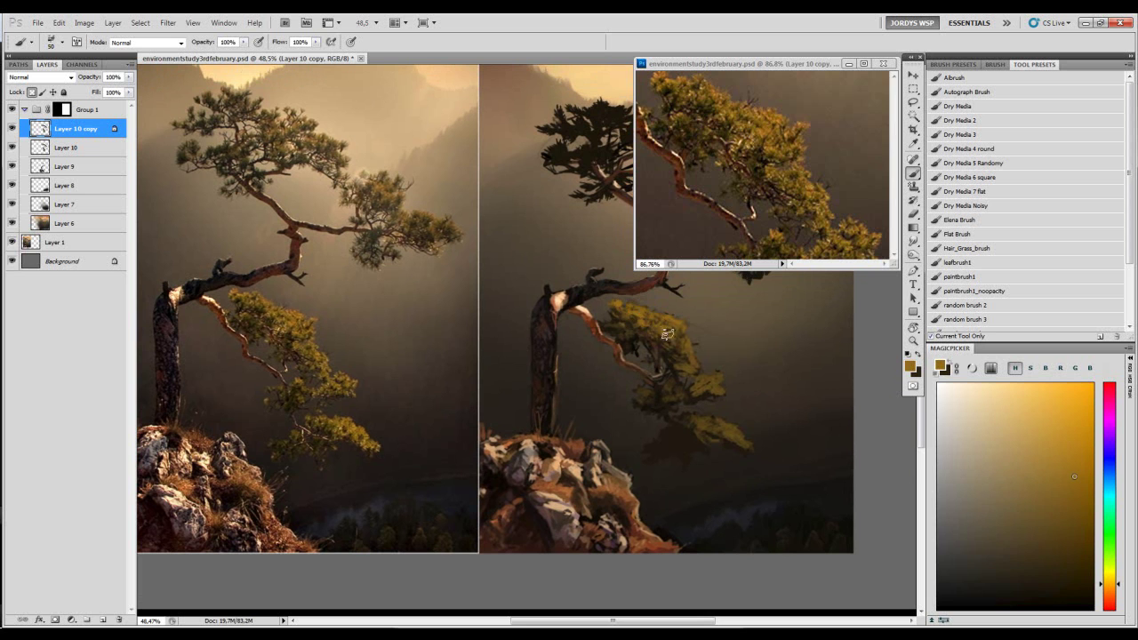
key(bracketleft)
key(bracketleft)
key(bracketleft)
drag(693, 313, 666, 323)
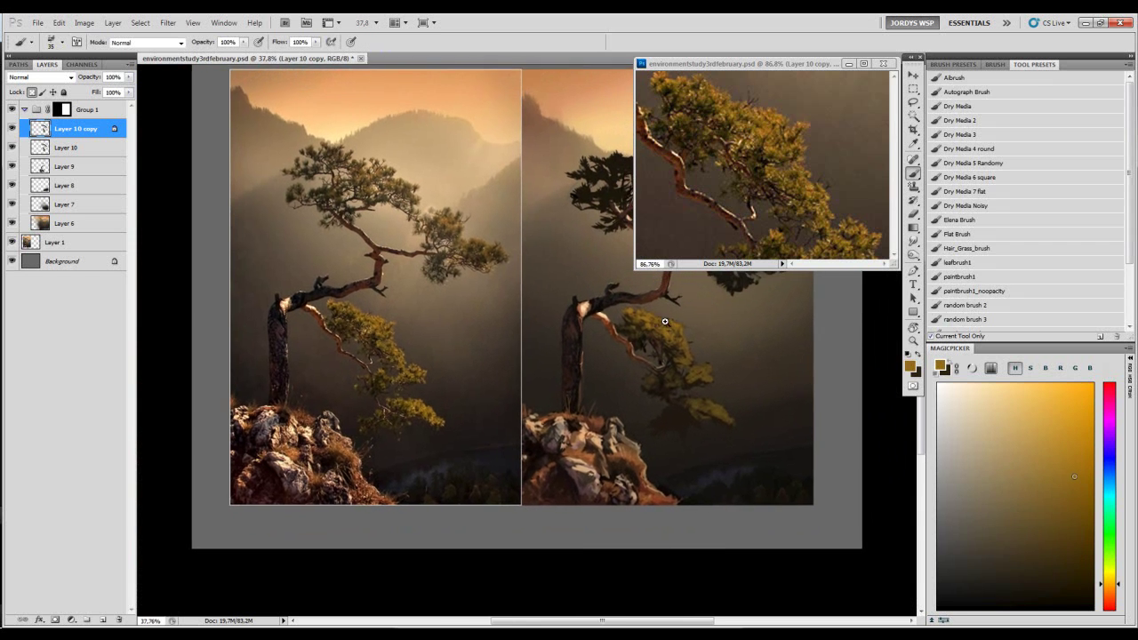
click(659, 318)
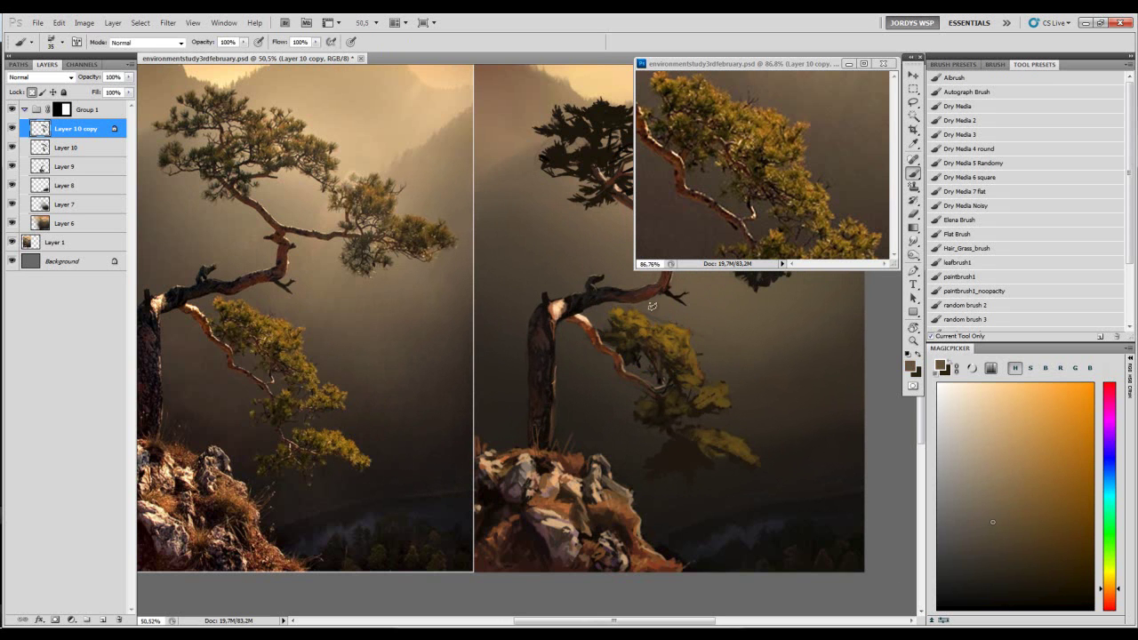
drag(712, 288, 585, 319)
- Lasso around all the foliage clumps and clear them from Layer 10
click(105, 152)
key(l)
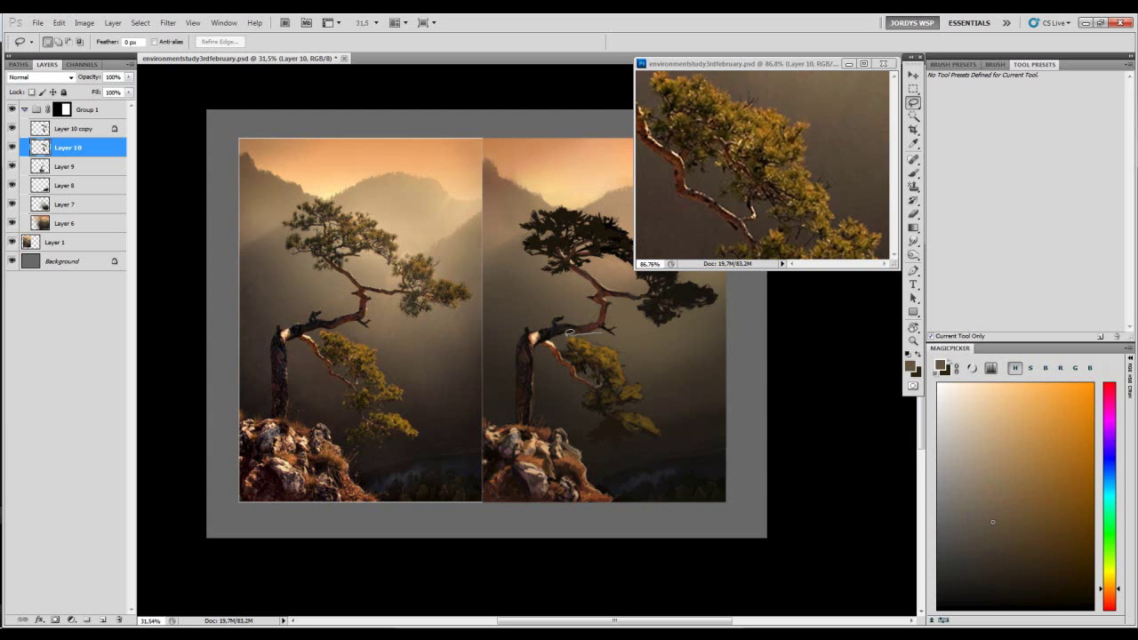
drag(627, 382, 613, 332)
mouse_move(606, 389)
mouse_down()
mouse_move(637, 461)
mouse_move(660, 377)
mouse_up()
drag(641, 381, 582, 463)
mouse_move(579, 390)
mouse_down()
mouse_move(641, 418)
mouse_move(670, 340)
mouse_move(592, 320)
mouse_move(573, 341)
mouse_move(581, 363)
mouse_move(610, 372)
mouse_move(579, 391)
mouse_up()
mouse_move(586, 349)
mouse_down()
mouse_move(536, 311)
mouse_move(485, 331)
mouse_move(493, 352)
mouse_move(592, 297)
mouse_move(587, 285)
mouse_up()
key(ctrl+d)
key(z)
drag(576, 352, 538, 310)
key(ctrl+d)
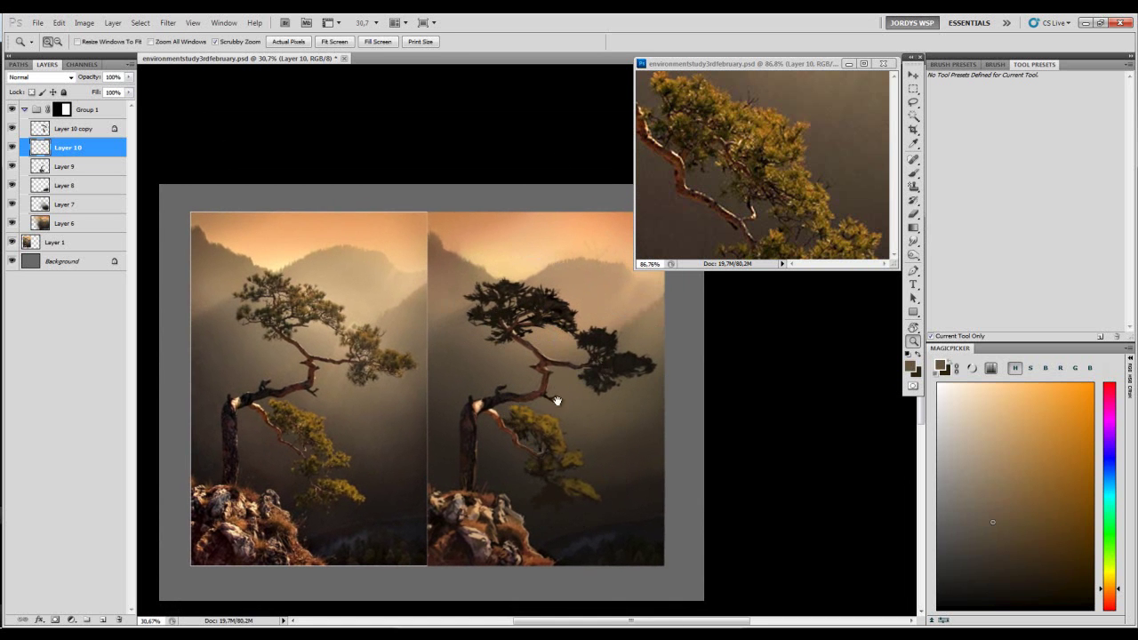
drag(558, 396, 543, 352)
- Select Layer 9, remove the lasso selection and sample an ochre from the lower foliage for a 45 px brush
click(71, 169)
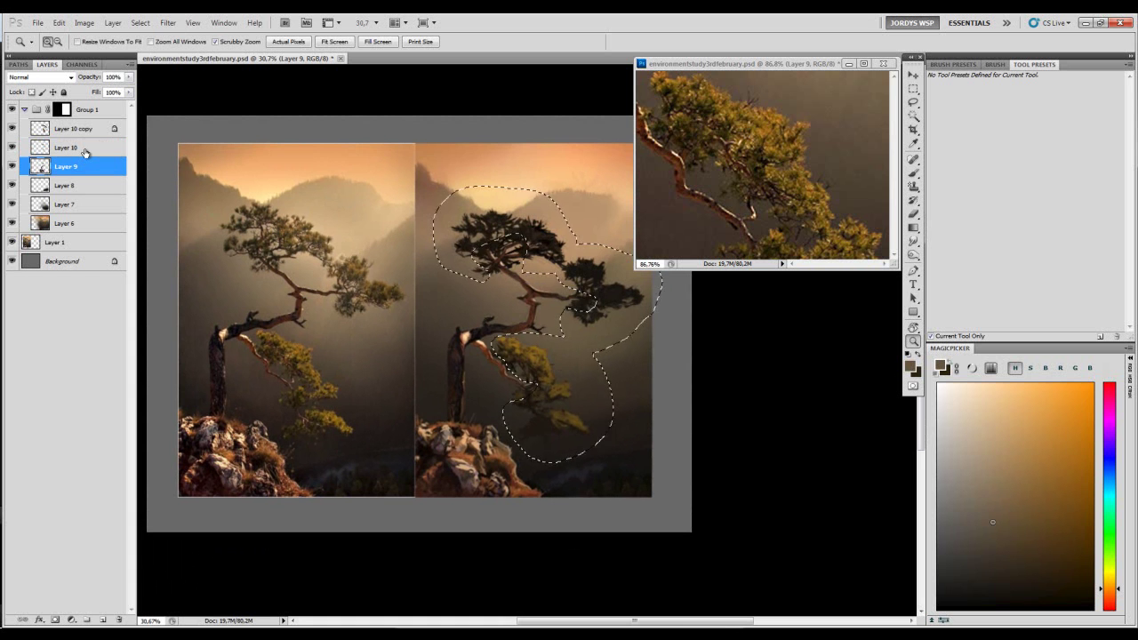
key(ctrl+d)
drag(455, 356, 521, 420)
drag(521, 426, 451, 380)
drag(503, 333, 462, 337)
drag(493, 337, 545, 371)
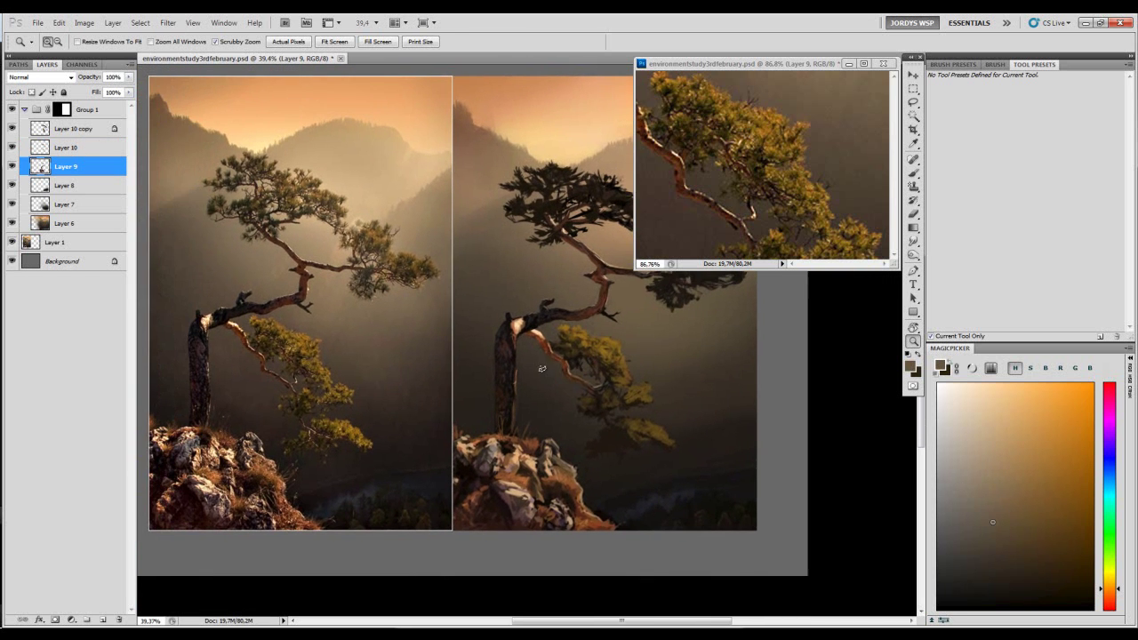
key(b)
drag(566, 252, 562, 274)
alt+click(601, 362)
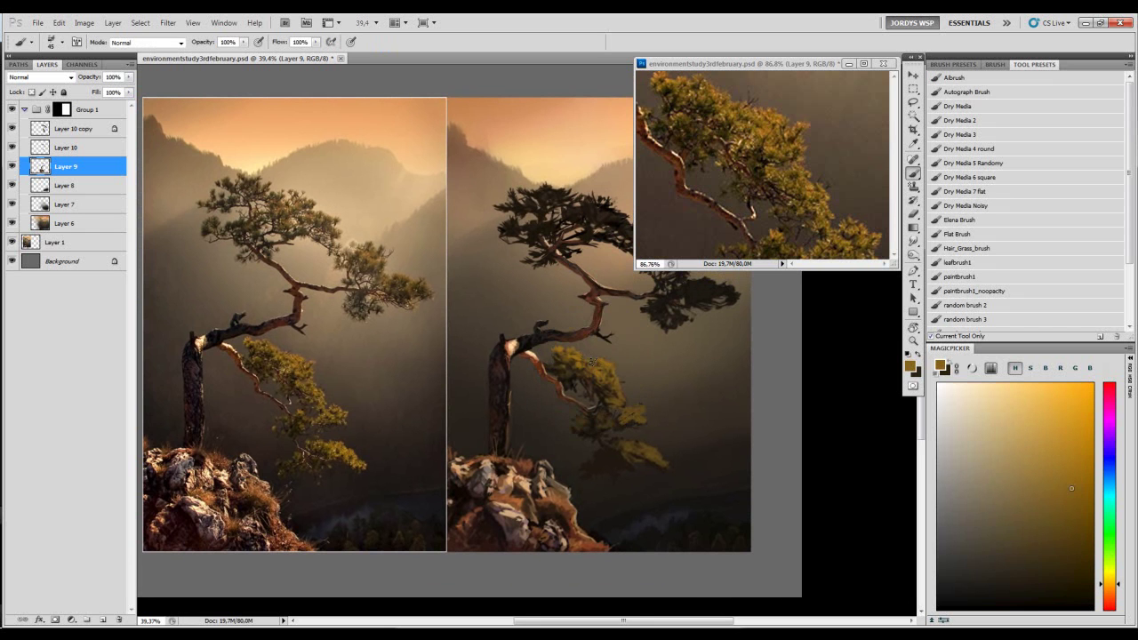
- Select Layer 10 copy and paint a muted olive-brown over the dark foliage clump at the end of the upper branch
drag(616, 358, 554, 371)
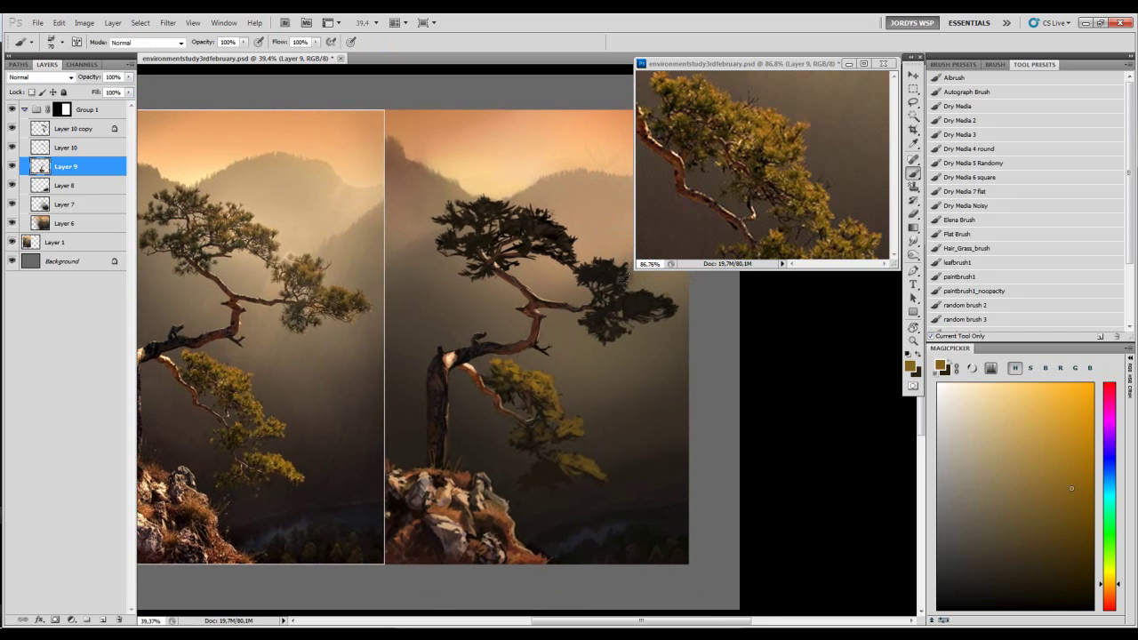
click(62, 129)
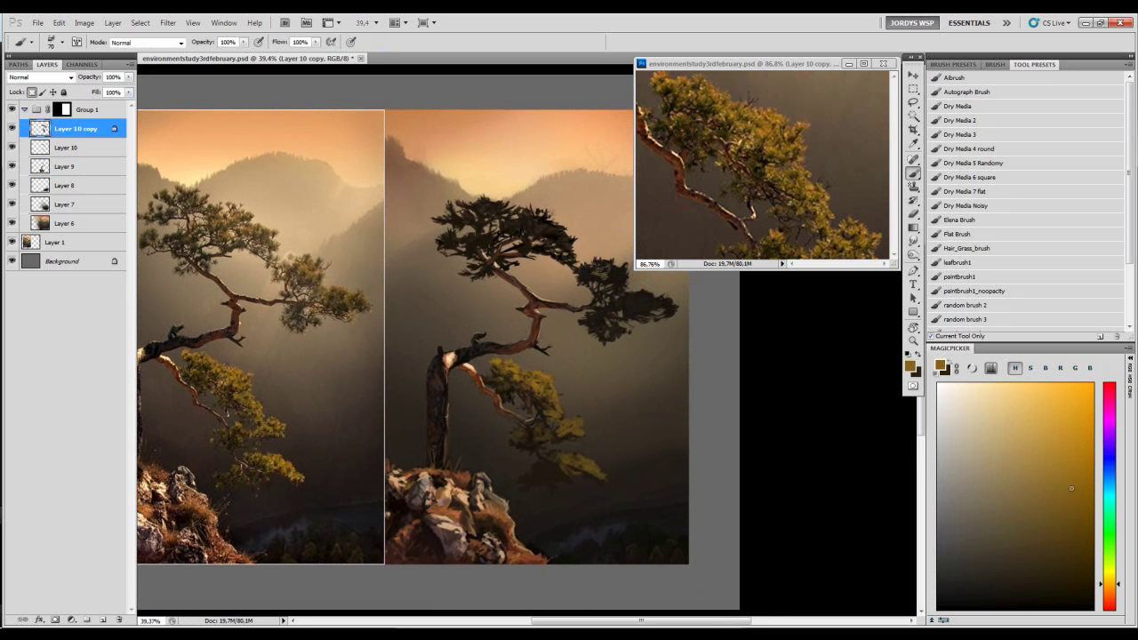
click(1003, 496)
key(])
key(period)
mouse_move(599, 265)
mouse_down()
mouse_move(650, 298)
mouse_move(682, 290)
mouse_move(638, 329)
mouse_move(602, 328)
mouse_move(598, 316)
mouse_move(650, 302)
mouse_move(595, 275)
mouse_move(624, 274)
mouse_move(611, 276)
mouse_move(609, 262)
mouse_move(654, 300)
mouse_up()
key(period)
alt+click(614, 279)
key(period)
- Refine the end clump with a smaller brush, using tones sampled from its foliage and the surrounding area
alt+click(585, 307)
key(bracketleft)
key(bracketleft)
key(bracketleft)
key(bracketleft)
mouse_move(589, 257)
mouse_down()
mouse_move(605, 310)
mouse_move(558, 282)
mouse_move(564, 265)
mouse_move(598, 285)
mouse_up()
alt+click(608, 309)
- Adjust the brush to a larger size and paint olive light across the crown's dark foliage
key(bracketright)
key(bracketright)
key(bracketright)
key(bracketleft)
key(bracketleft)
key(bracketleft)
key(bracketright)
key(bracketright)
key(bracketright)
mouse_move(480, 283)
mouse_down()
mouse_move(523, 273)
mouse_move(497, 278)
mouse_move(532, 286)
mouse_move(528, 264)
mouse_move(515, 300)
mouse_move(567, 303)
mouse_up()
- Reduce the brush to 125 px and work sampled dark tones into the underside of the crown
key(bracketleft)
key(bracketleft)
key(bracketleft)
key(bracketleft)
alt+click(512, 311)
key(bracketleft)
alt+click(565, 297)
key(z)
drag(743, 211, 713, 210)
click(502, 295)
key(b)
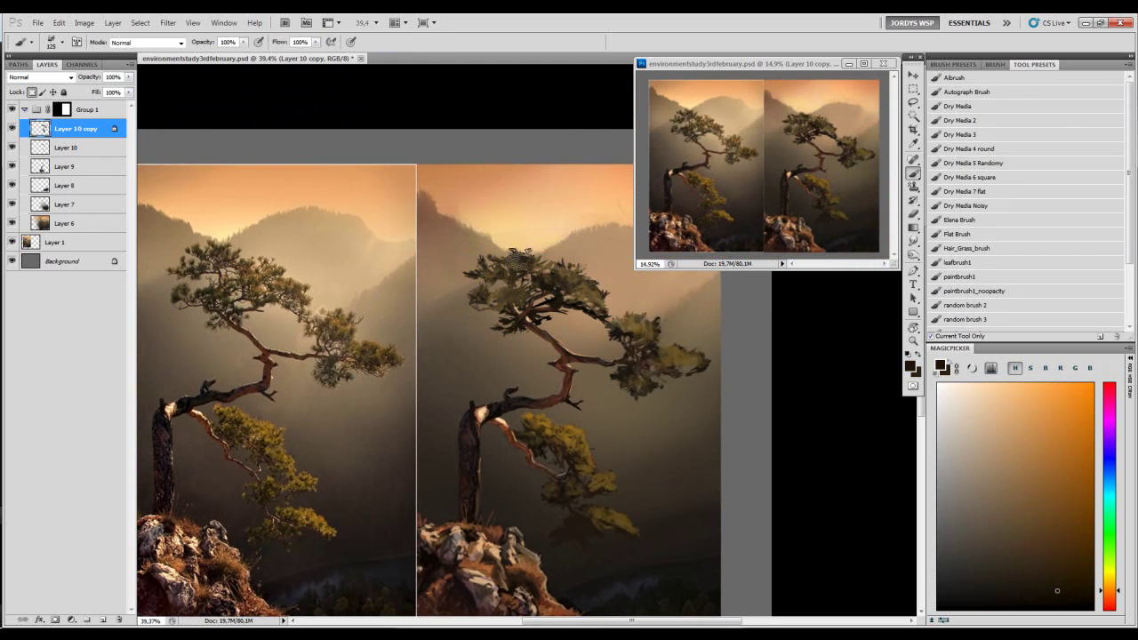
- Sample an olive from the end clump, then shift it to a warmer brown for touching up the crown
alt+click(503, 256)
alt+click(637, 326)
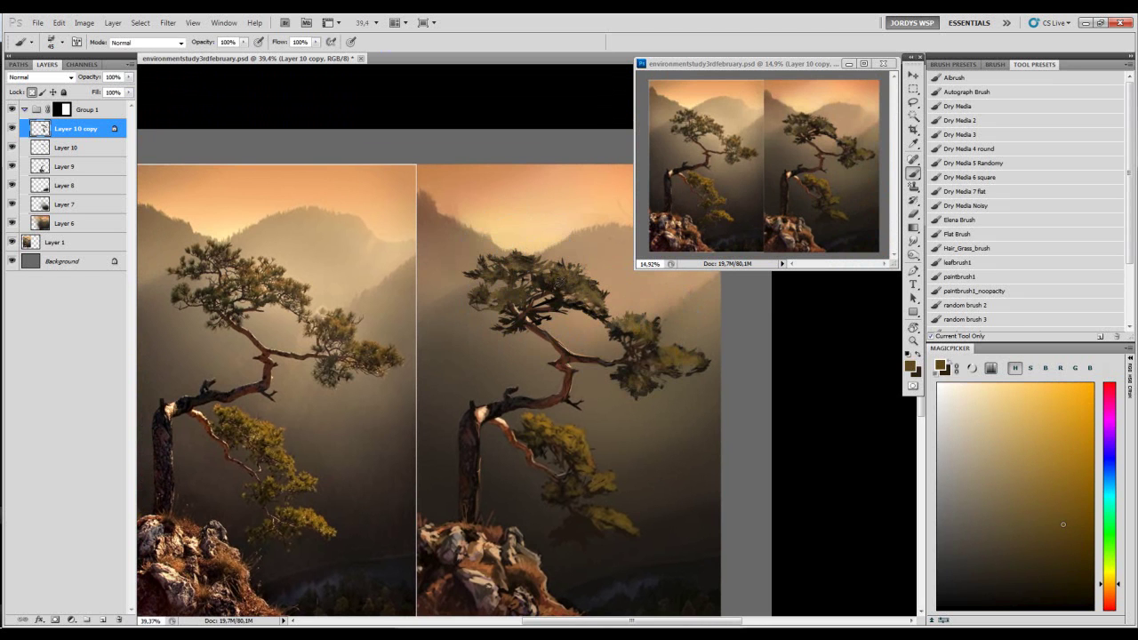
click(1072, 512)
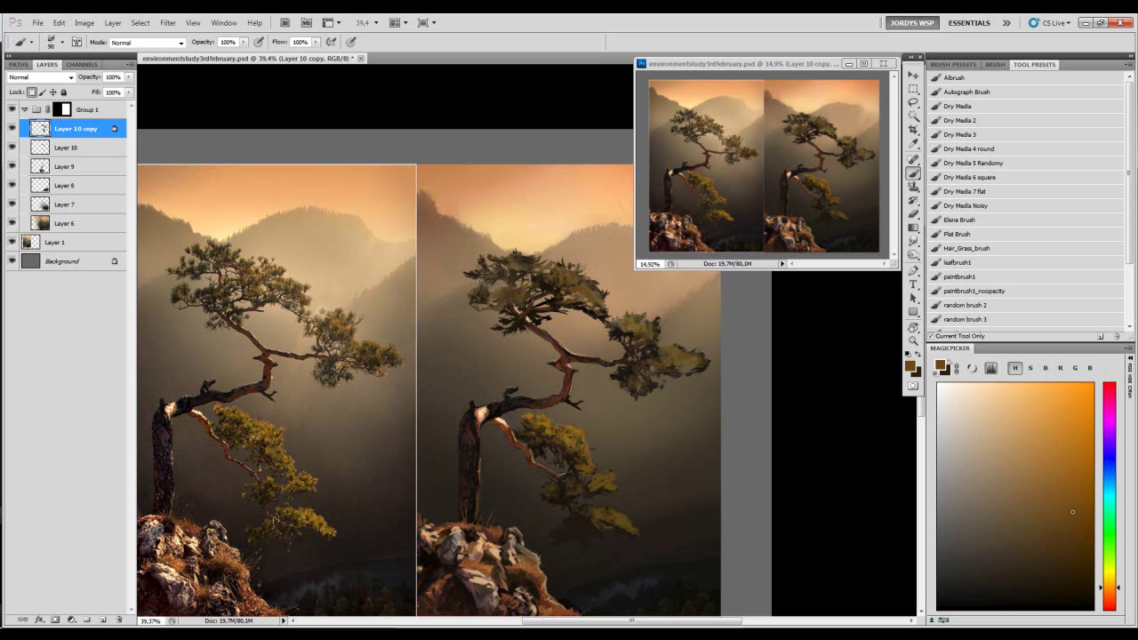
- Repaint the top of the crown with sampled dark foliage tones, bringing the brush to 80 px
alt+click(501, 262)
key(])
key(])
key(])
alt+click(543, 280)
drag(524, 257, 531, 256)
alt+click(537, 428)
key(bracketleft)
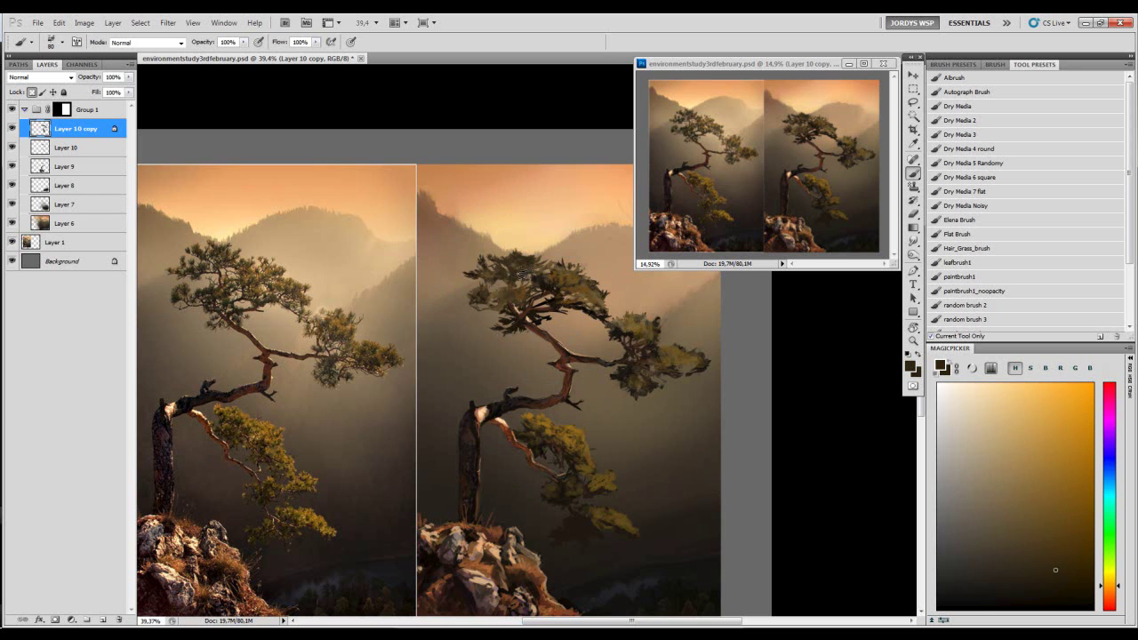
- Reduce the brush to 40 px and break up the crown's top with alternating sampled tan and dark brown touches
key(bracketleft)
alt+click(522, 263)
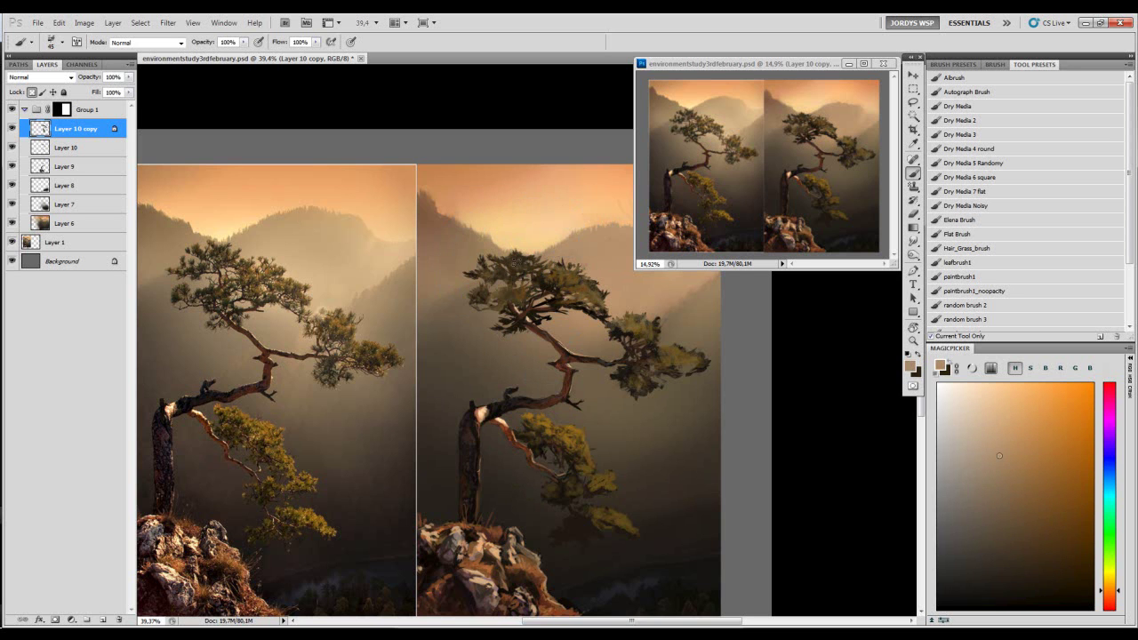
alt+click(526, 270)
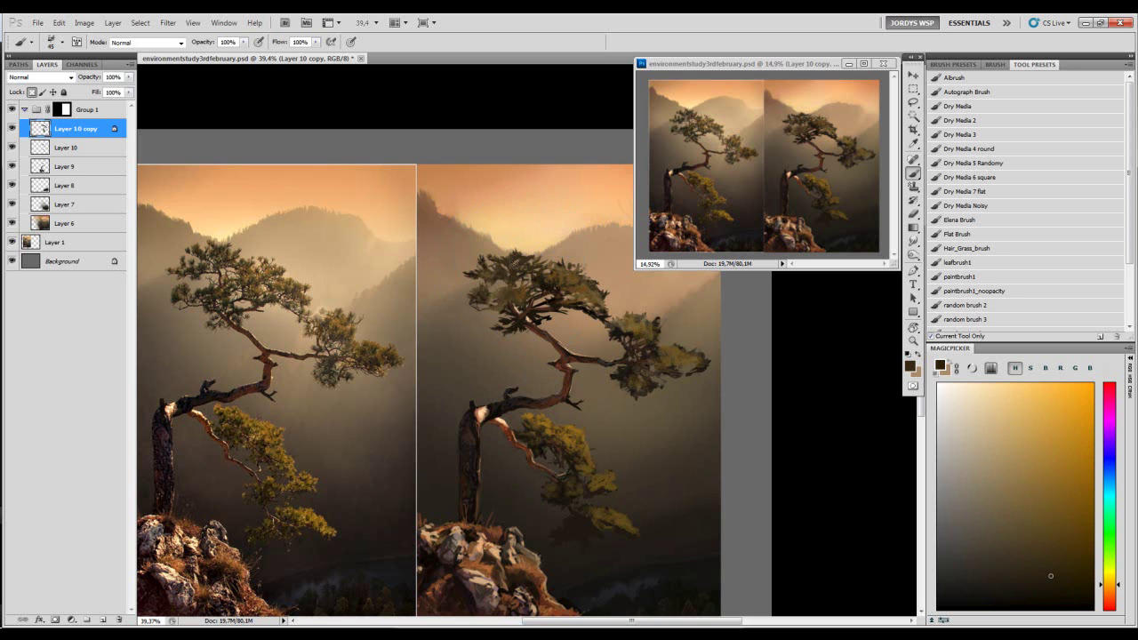
key(x)
key(bracketleft)
key(x)
key(x)
key(x)
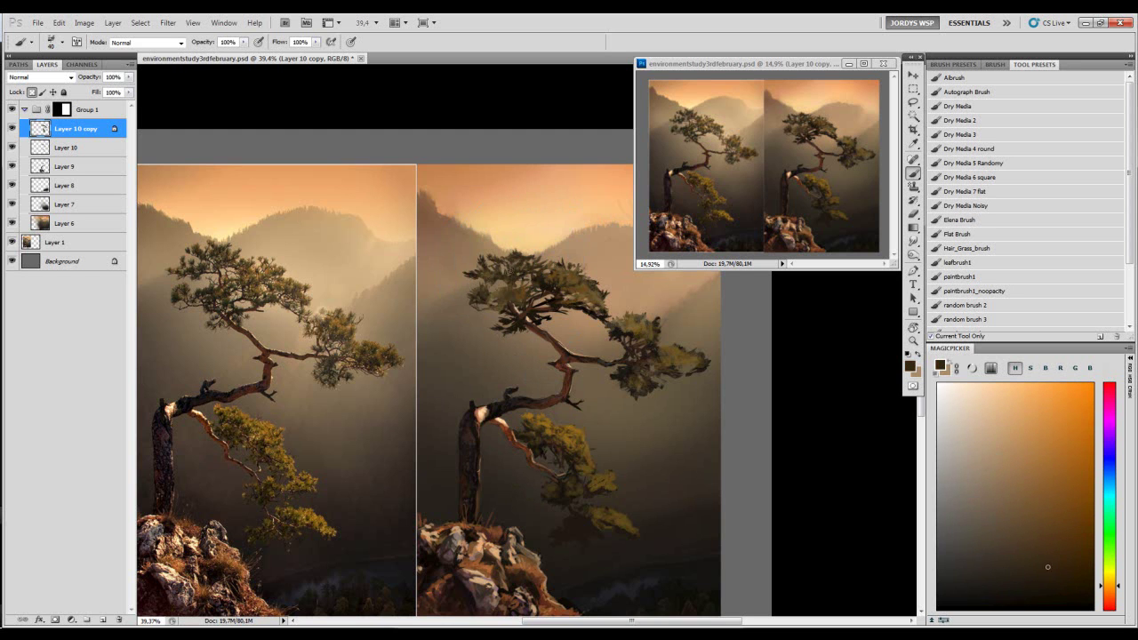
- Touch up the inner and lower foliage of the crown with sampled dark tones, using brushes between 30 and 50 px
alt+click(498, 271)
key(bracketright)
key(bracketright)
key(bracketright)
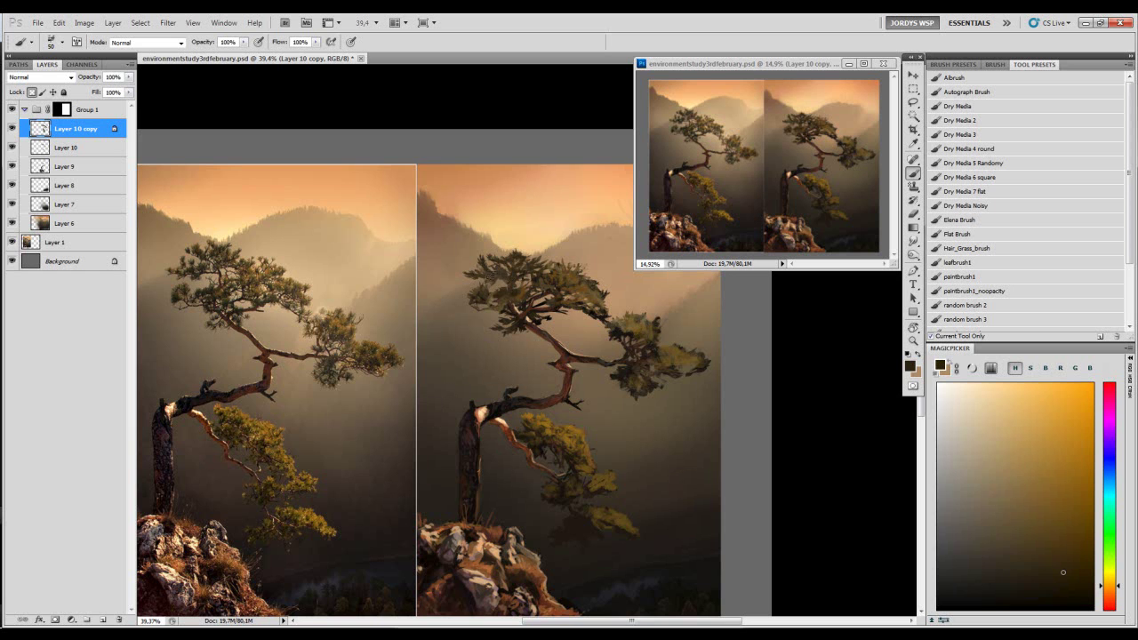
key(bracketleft)
alt+click(518, 309)
alt+click(516, 293)
alt+click(508, 308)
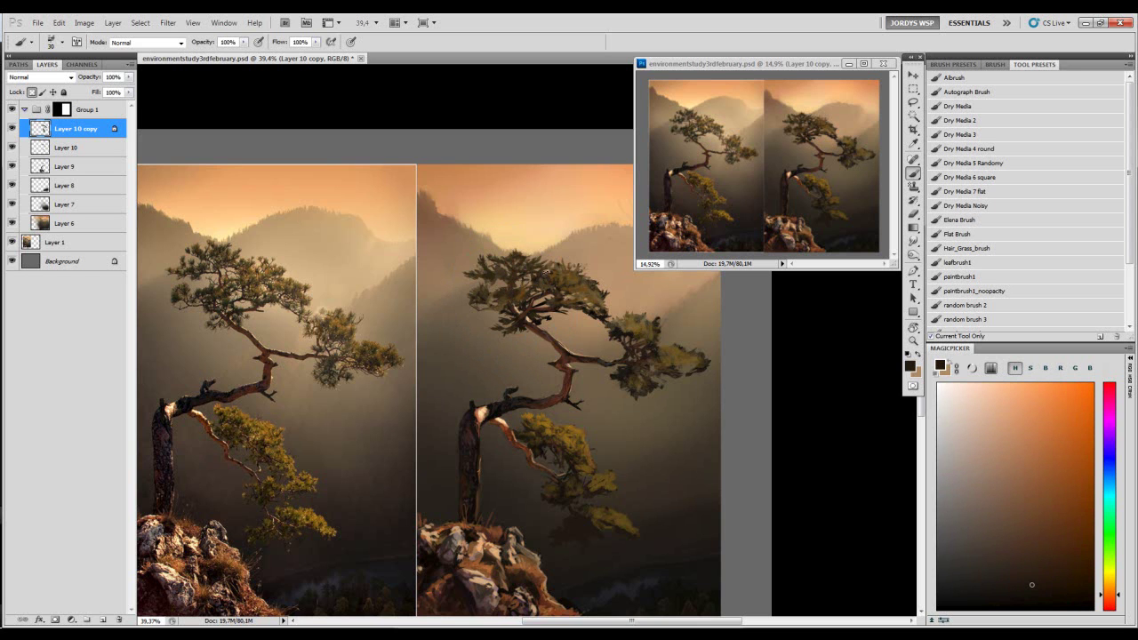
alt+click(553, 271)
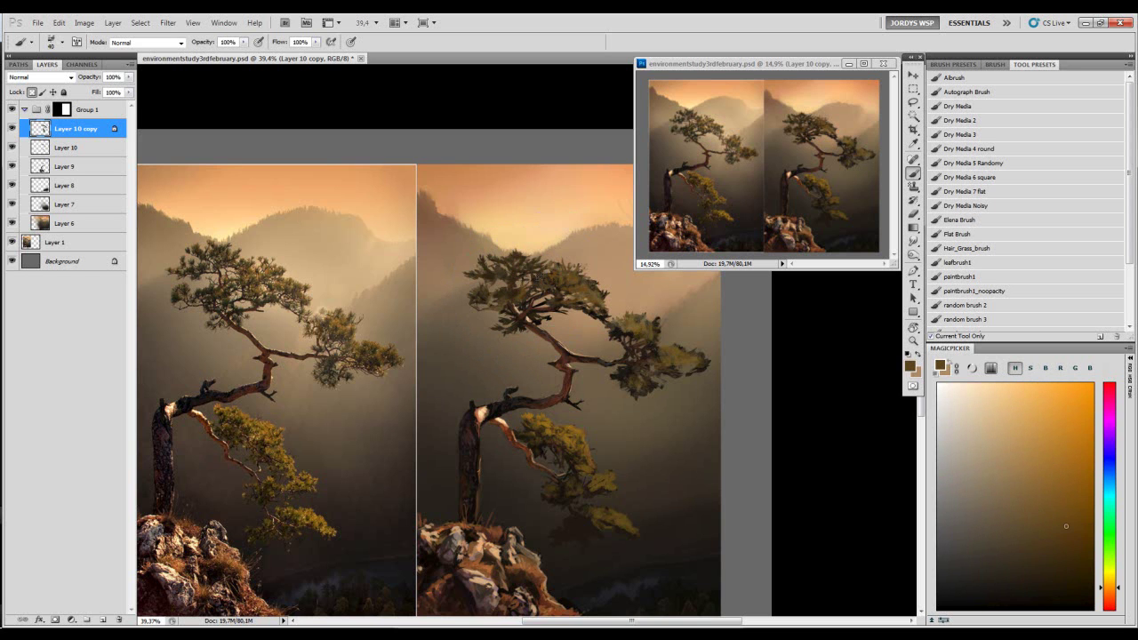
- Compare the whole painting with the reference photo at different zoom levels in full-screen and standard view
key(z)
mouse_move(544, 256)
mouse_down()
mouse_move(531, 258)
mouse_move(537, 273)
mouse_move(517, 276)
mouse_move(572, 243)
mouse_up()
key(f)
key(f)
key(f)
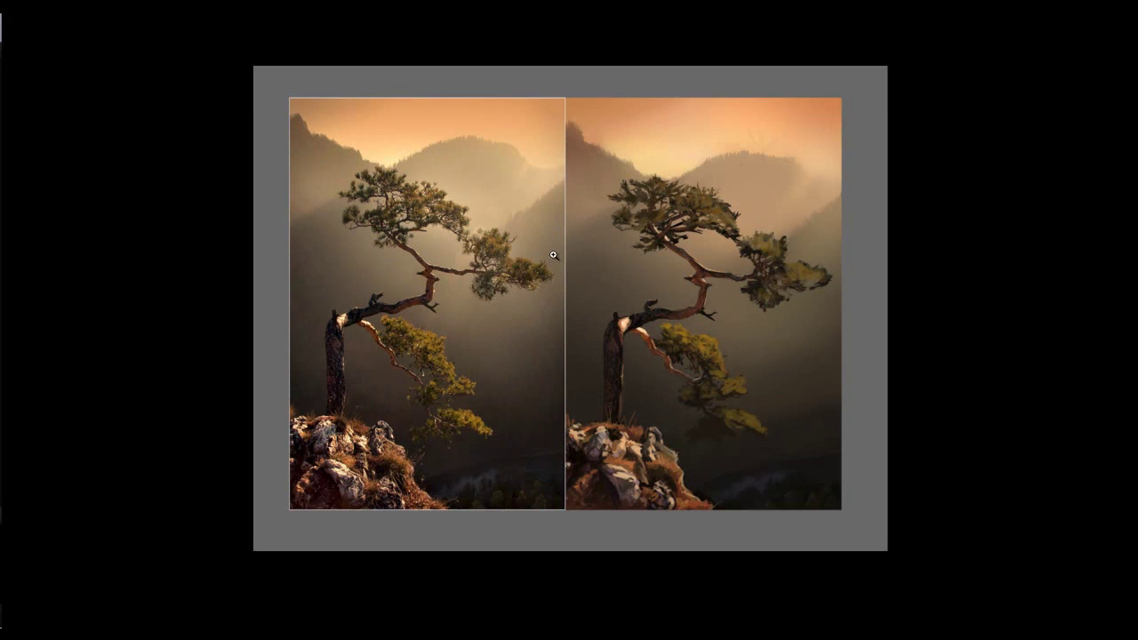
key(f)
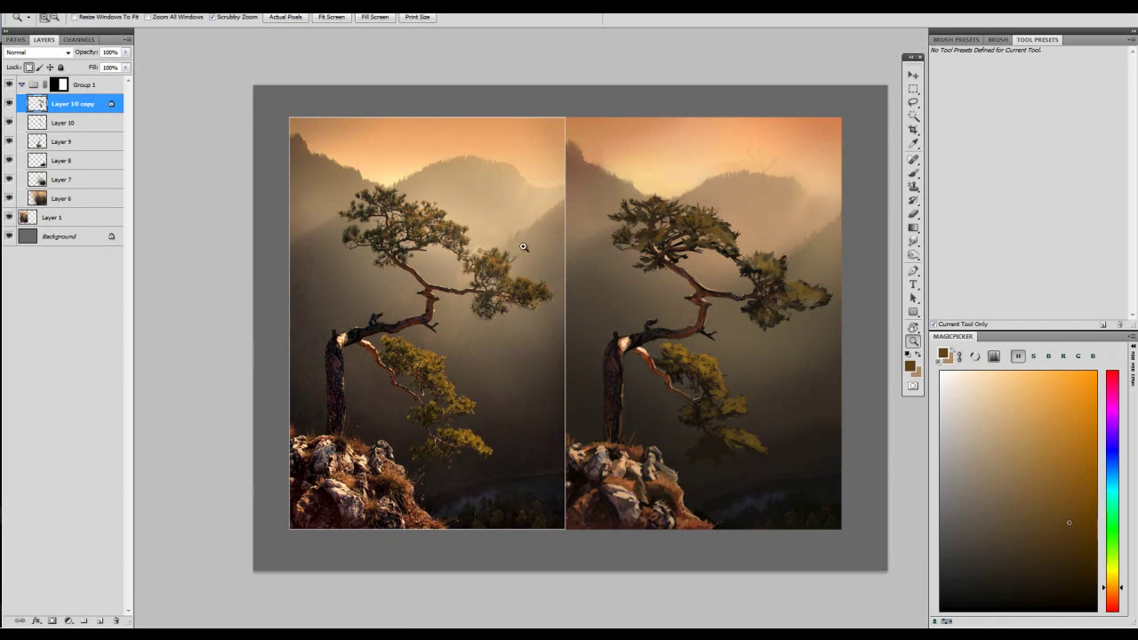
key(f)
key(Tab)
drag(544, 257, 465, 264)
key(b)
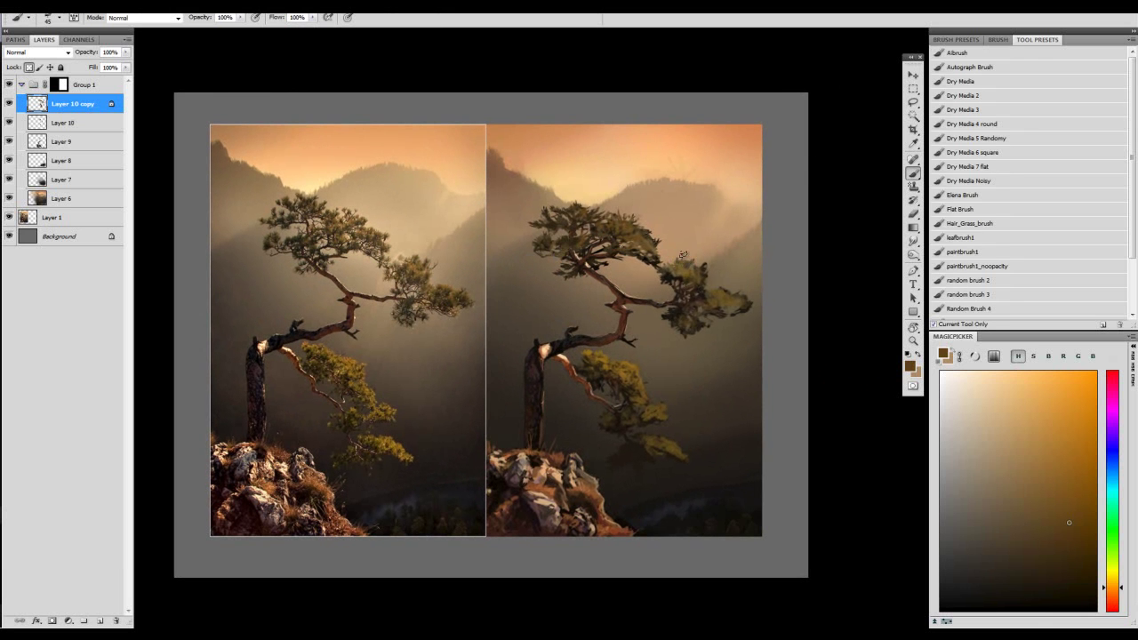
key(f)
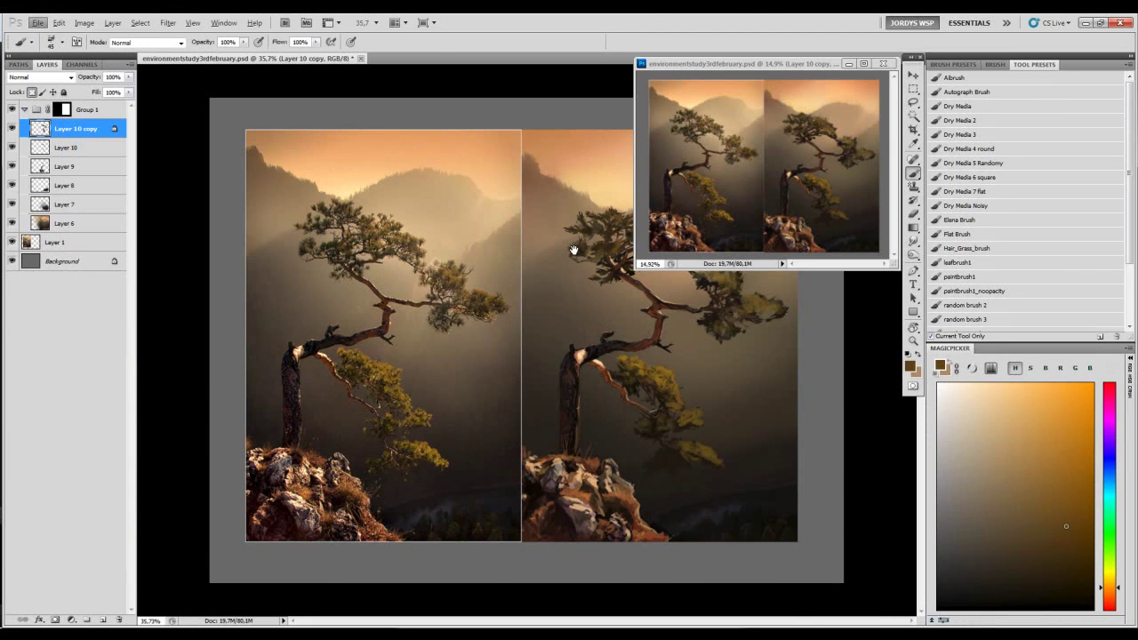
key(z)
drag(561, 252, 493, 285)
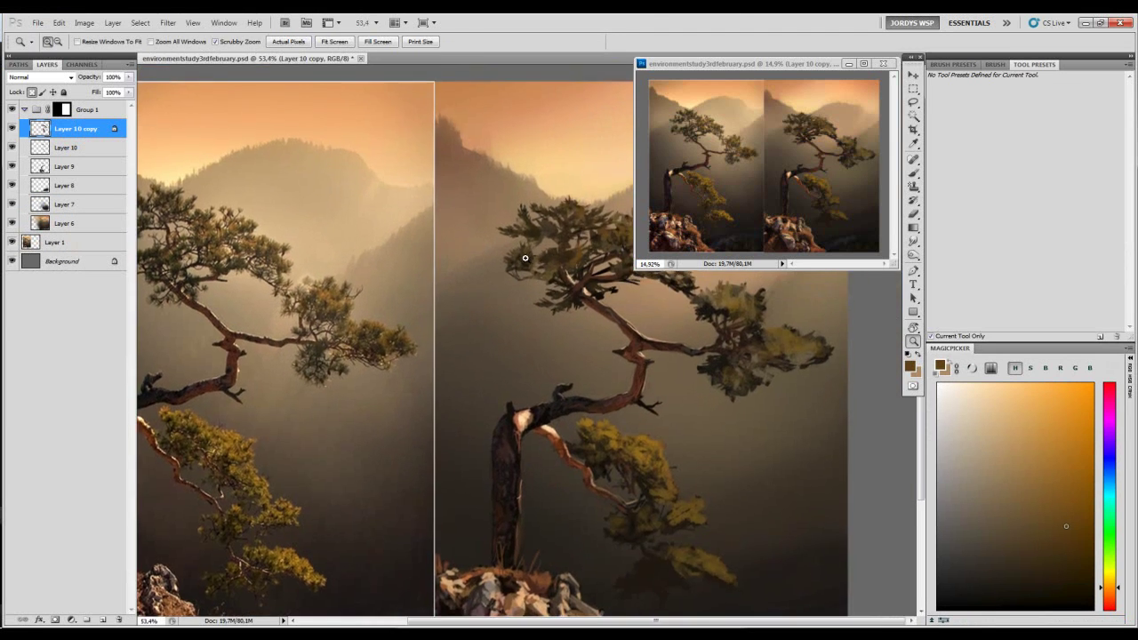
drag(578, 254, 510, 271)
key(f)
key(f)
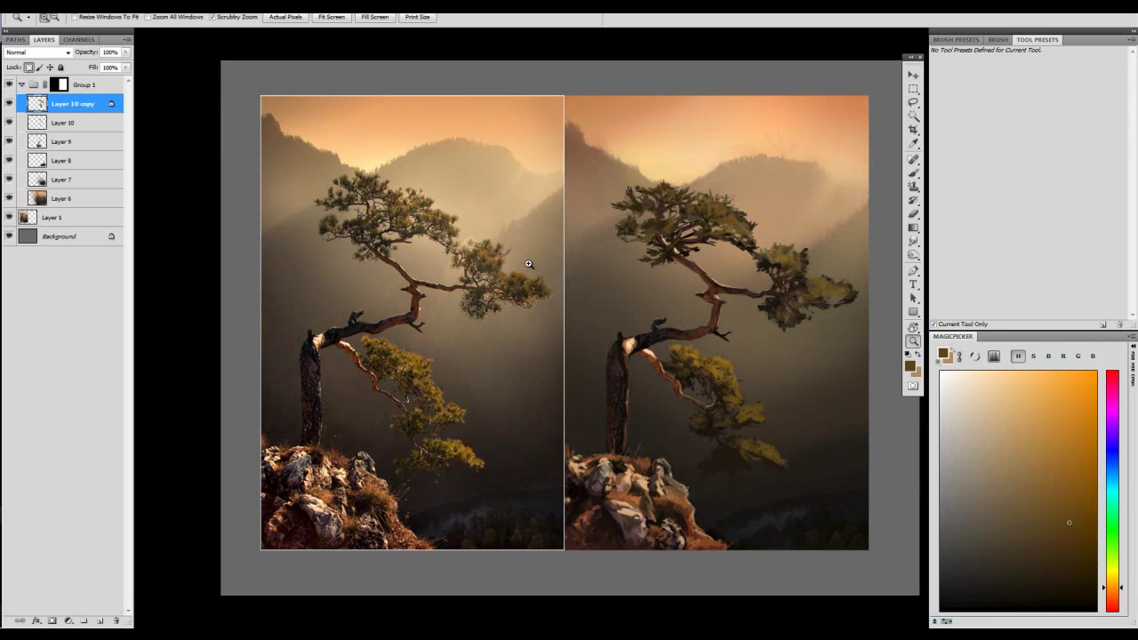
- Rework the upper branch's end clump with dark and olive tones sampled from it, using a brush of about 50 px
key(b)
alt+click(745, 278)
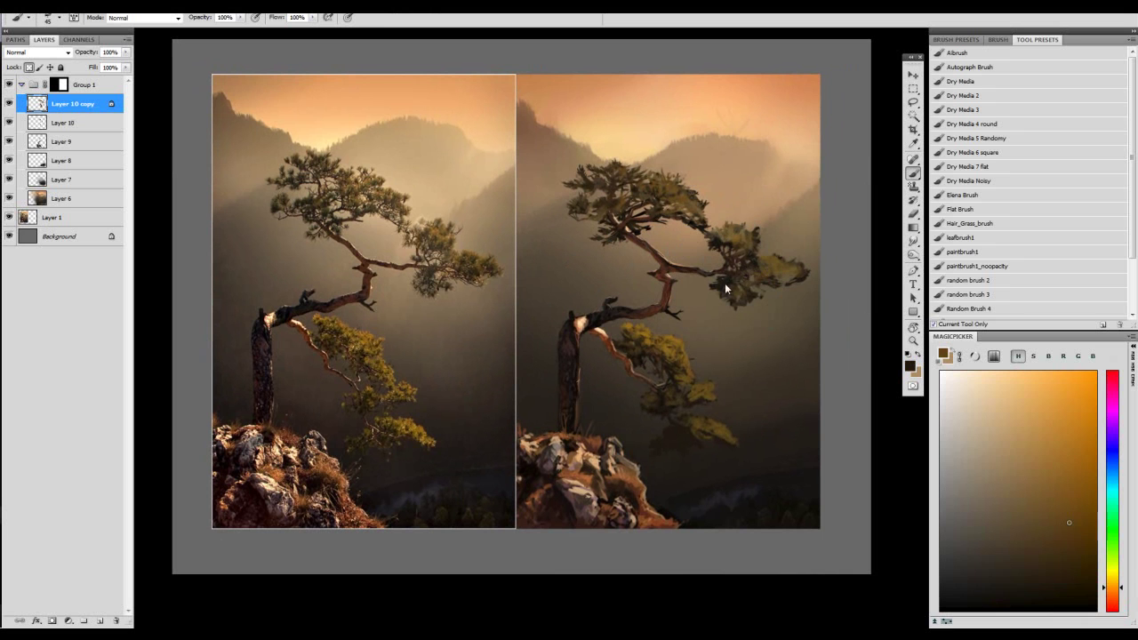
alt+click(727, 279)
alt+click(763, 267)
alt+click(726, 280)
key(bracketleft)
alt+click(770, 265)
alt+click(792, 265)
alt+click(751, 231)
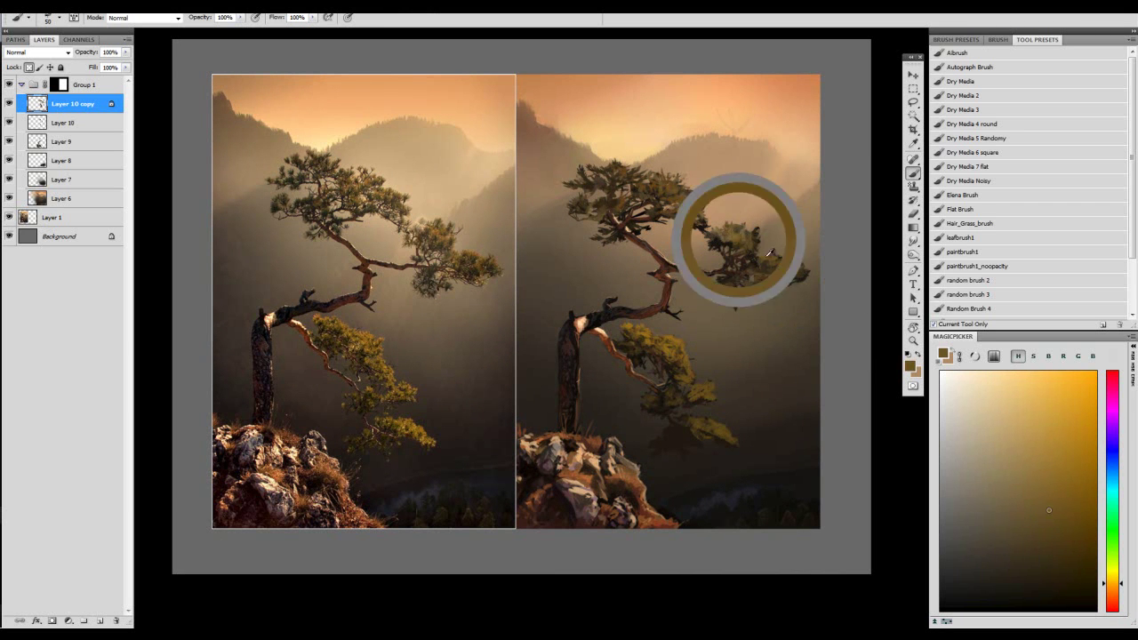
- Shift the colour to a warm orange-brown and blend it into the end clump with dark olives sampled there
drag(1117, 584, 1117, 591)
click(1057, 497)
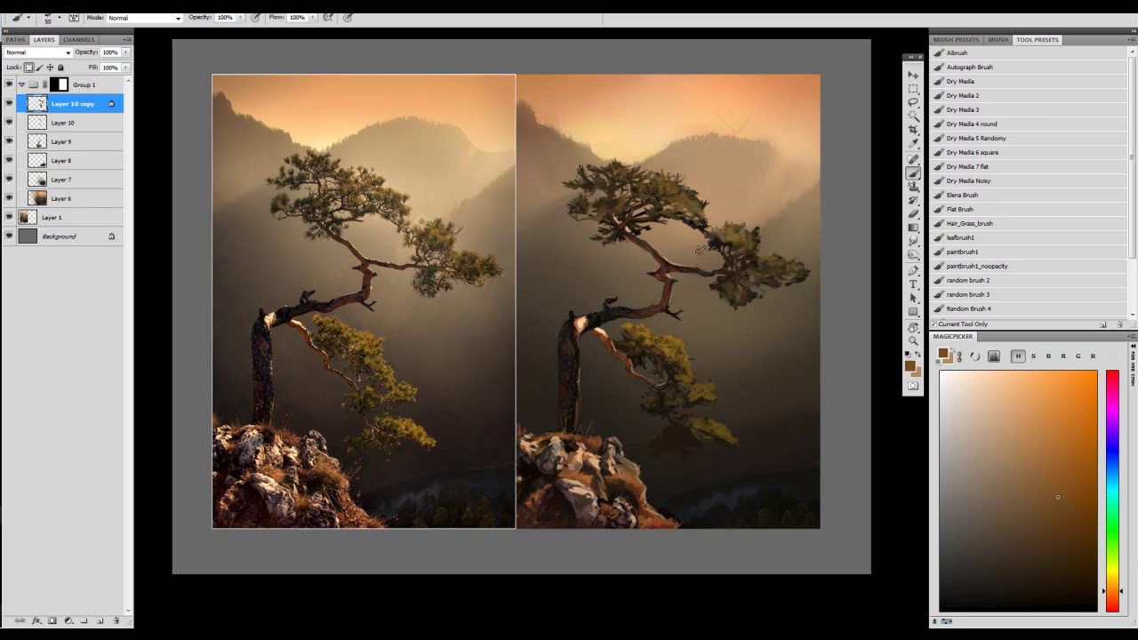
alt+click(735, 252)
alt+click(718, 240)
alt+click(721, 240)
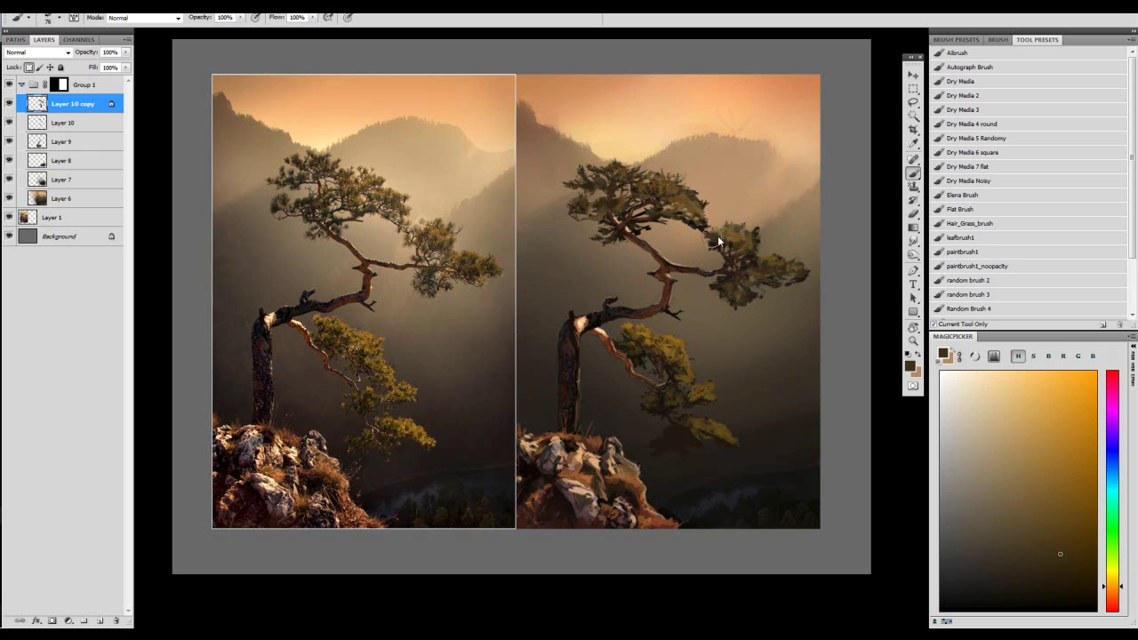
- Enlarge the brush to about 100 px and add olive strokes sampled from the crown to its outer foliage
key(bracketleft)
key(bracketright)
key(bracketright)
key(bracketright)
key(bracketright)
key(bracketright)
key(bracketright)
key(bracketright)
alt+click(669, 198)
key(bracketleft)
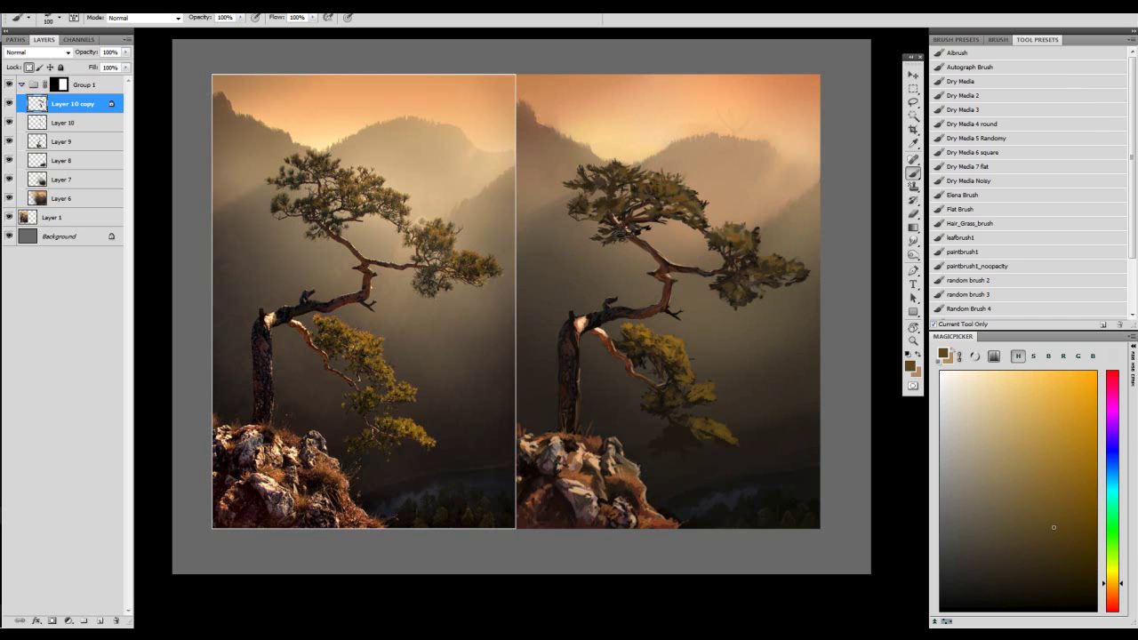
- Reduce the brush to 60 px, deepen the crown with a sampled dark brown and shift the hue toward yellow
key(bracketleft)
key(bracketleft)
alt+click(610, 197)
key(bracketleft)
key(bracketleft)
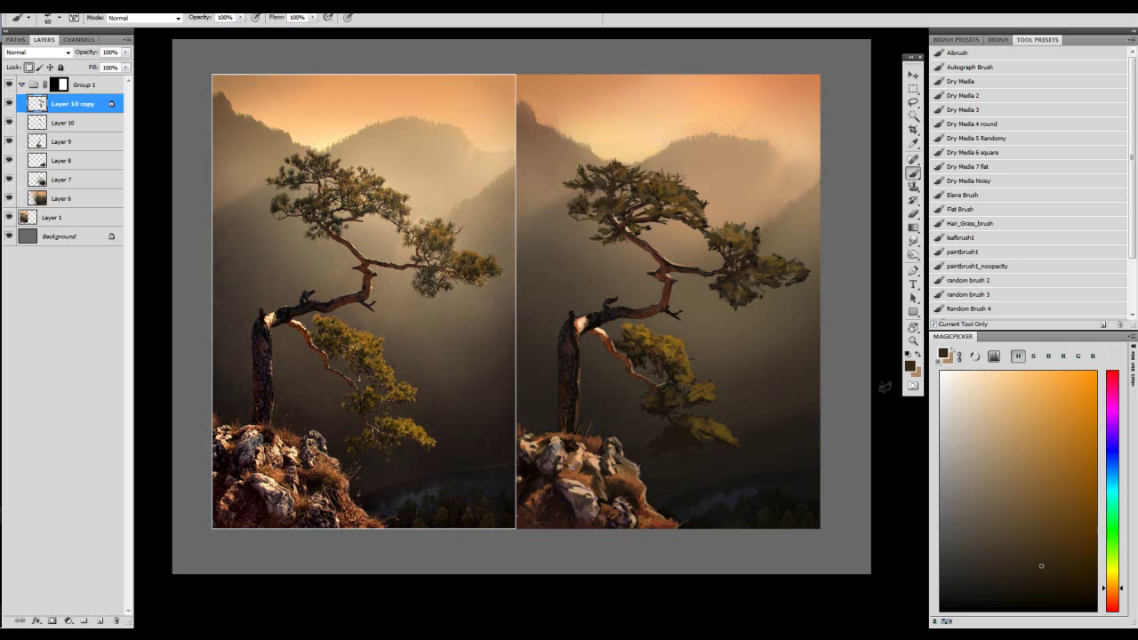
click(1112, 579)
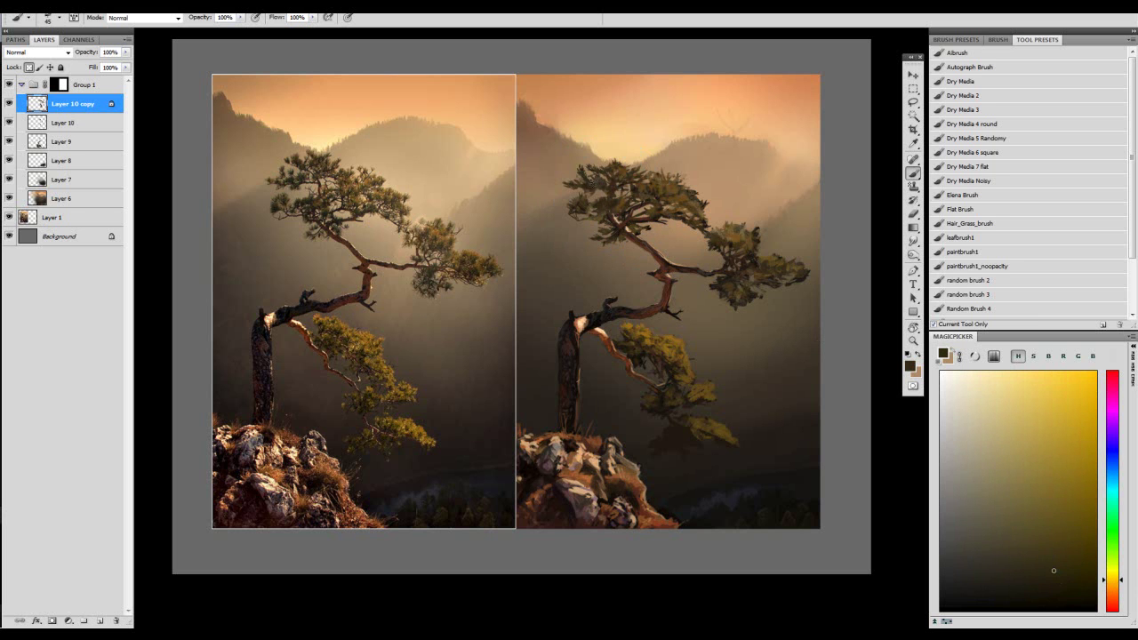
- Paint dark olive shading into the top of the lower branch's foliage with sampled tones, adjusting the brush to 60 px
key(bracketright)
key(bracketright)
key(bracketright)
key(bracketright)
key(bracketright)
key(bracketright)
key(bracketright)
alt+click(648, 332)
key(bracketleft)
alt+click(636, 332)
key(bracketleft)
alt+click(639, 334)
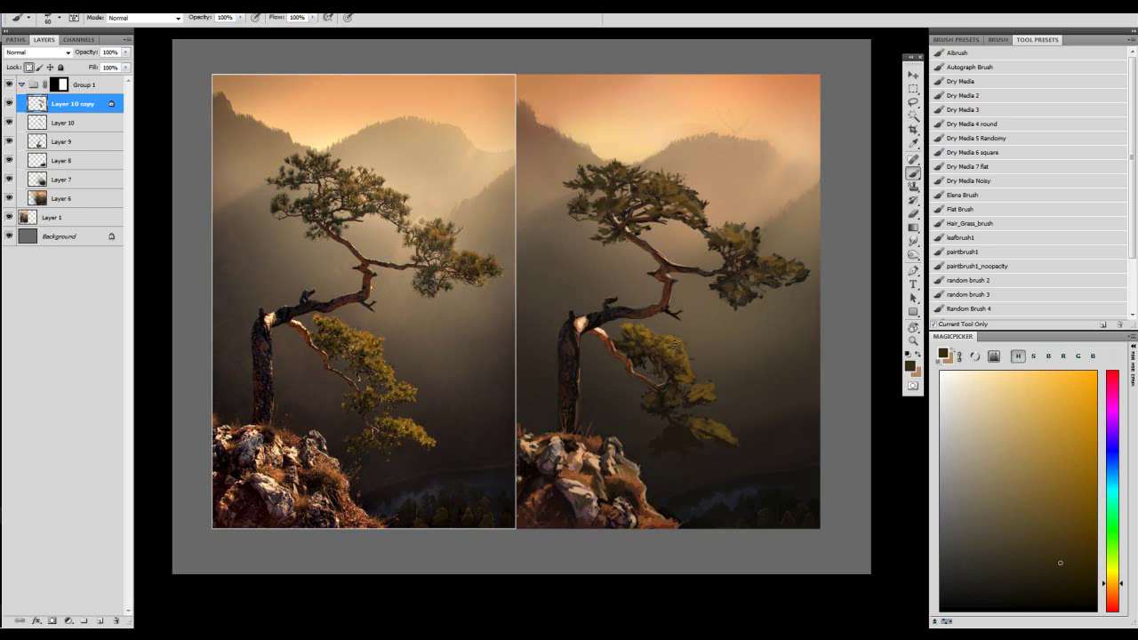
- Reduce the brush to 40 px and touch up the middle of the lower foliage with sampled ochre and dark tones
drag(686, 355, 687, 343)
key(bracketleft)
key(bracketleft)
key(bracketleft)
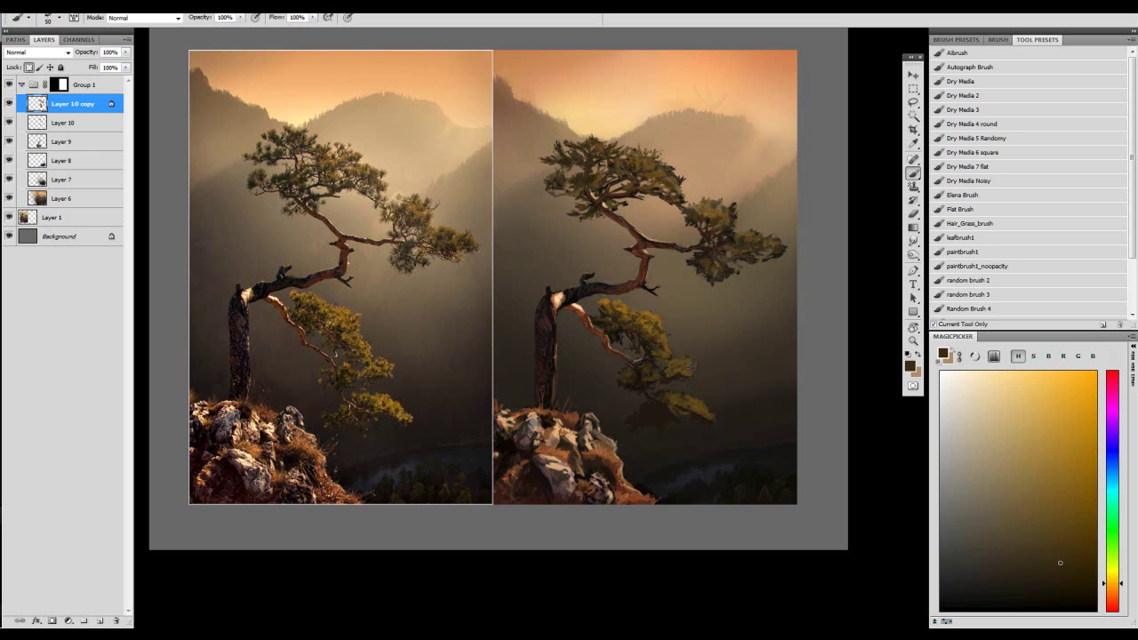
key(x)
alt+click(656, 320)
key(bracketleft)
alt+click(685, 366)
alt+click(686, 364)
alt+click(675, 366)
alt+click(662, 375)
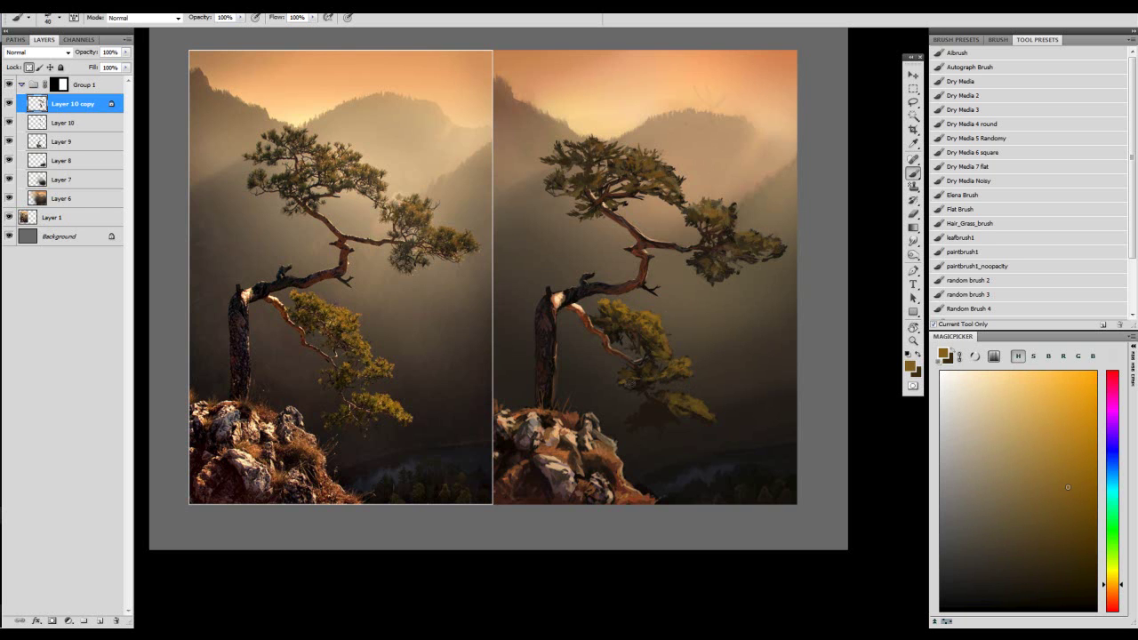
- Shade the underside of the lower foliage with a picked dark green and dark olive and sampled dark tones
key(x)
click(1073, 570)
click(1111, 559)
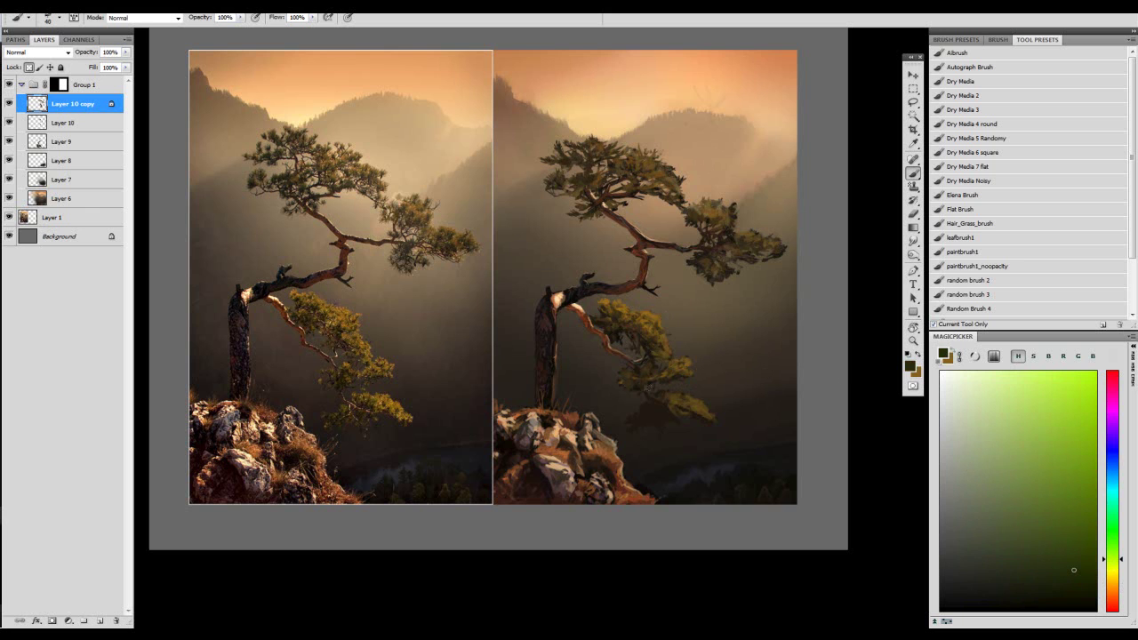
click(1059, 578)
click(1113, 566)
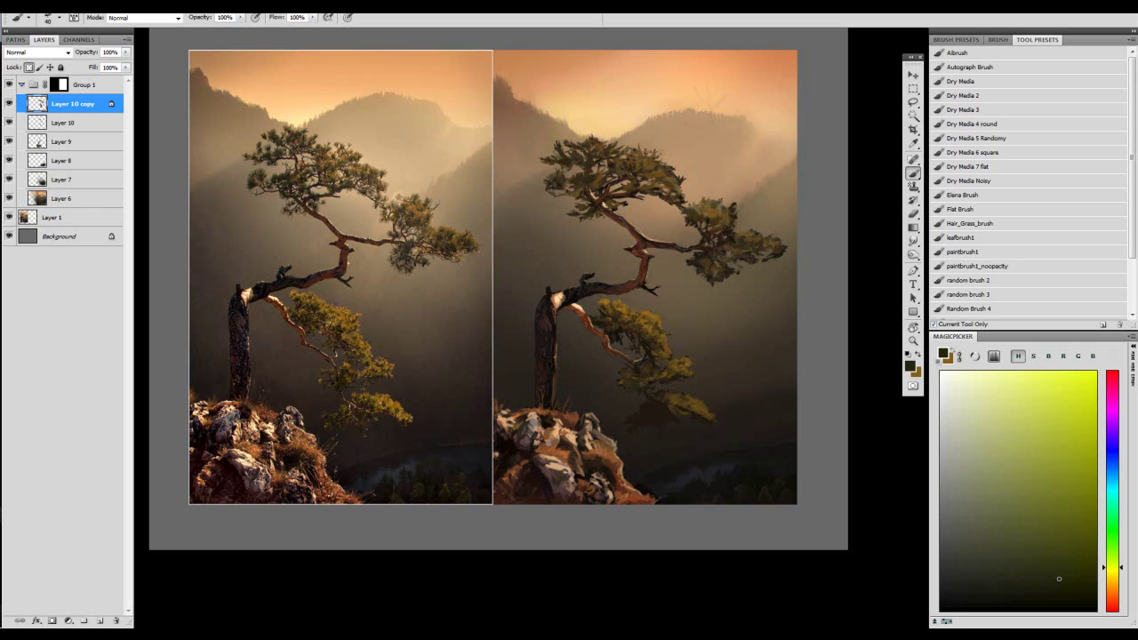
alt+click(632, 378)
alt+click(628, 386)
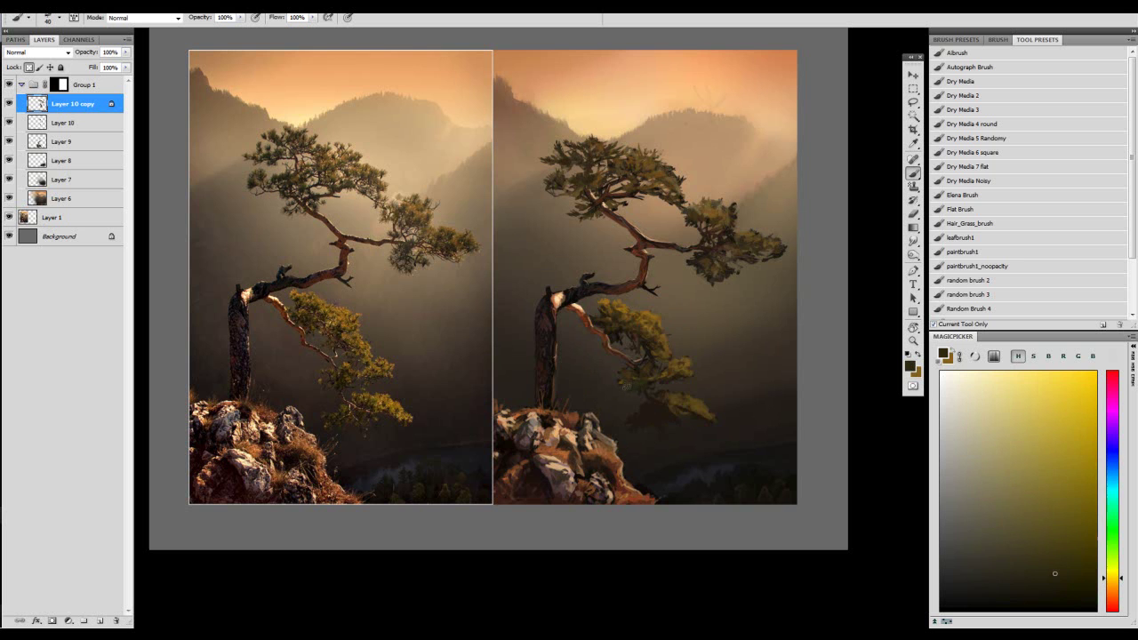
alt+click(647, 380)
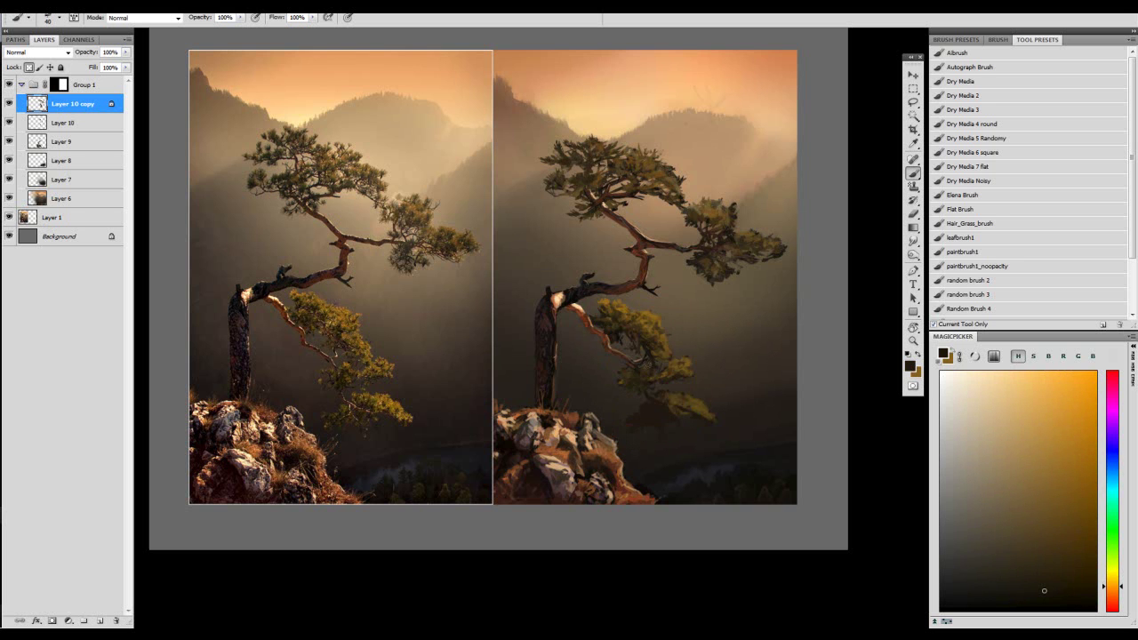
- Touch up the upper part of the lower foliage with sampled tones, using a smaller brush
alt+click(653, 308)
alt+click(646, 310)
alt+click(646, 317)
key(bracketleft)
alt+click(650, 310)
- Brighten the lowest sprig of the lower foliage with sampled tones and several picked ochre shades
alt+click(677, 391)
click(1061, 466)
drag(675, 395, 692, 402)
alt+click(685, 391)
click(1049, 437)
click(1017, 410)
drag(687, 401, 693, 407)
alt+click(691, 401)
click(1024, 436)
key(bracketright)
drag(686, 406, 699, 405)
- Set the brush to 60 px and work sampled ochre and olive tones into the top of the outer branch's foliage clump
drag(684, 302, 687, 319)
key(bracketright)
alt+click(716, 226)
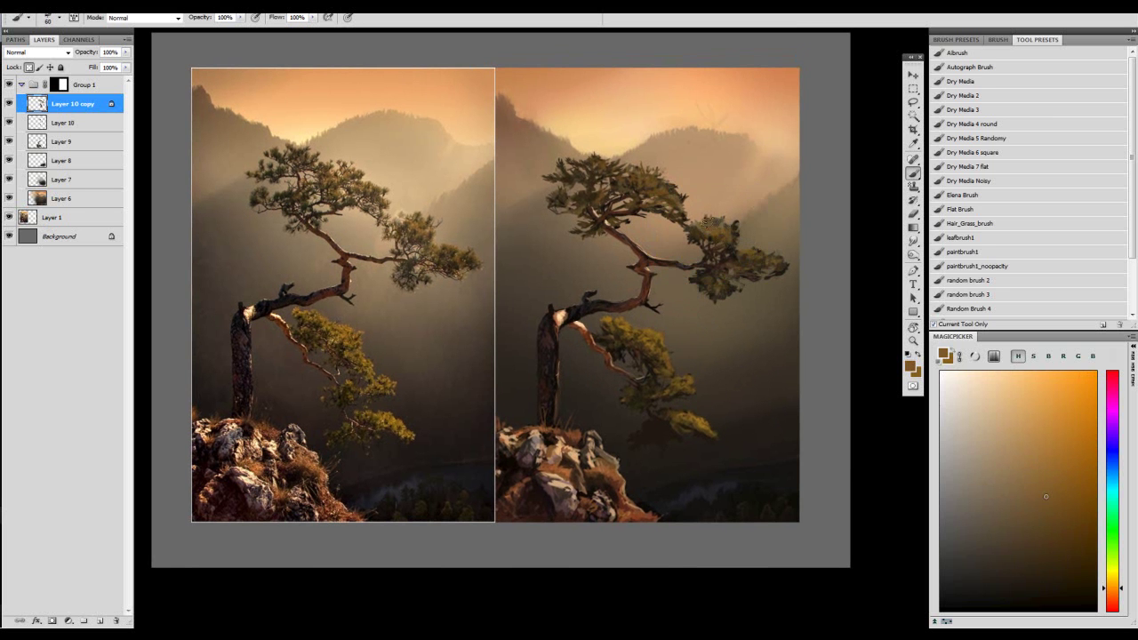
alt+click(704, 229)
drag(709, 230, 712, 239)
alt+click(718, 226)
alt+click(718, 229)
alt+click(702, 240)
- Refine the lowest foliage sprig with sampled dark brown and olive tones
drag(688, 283, 680, 260)
alt+click(562, 294)
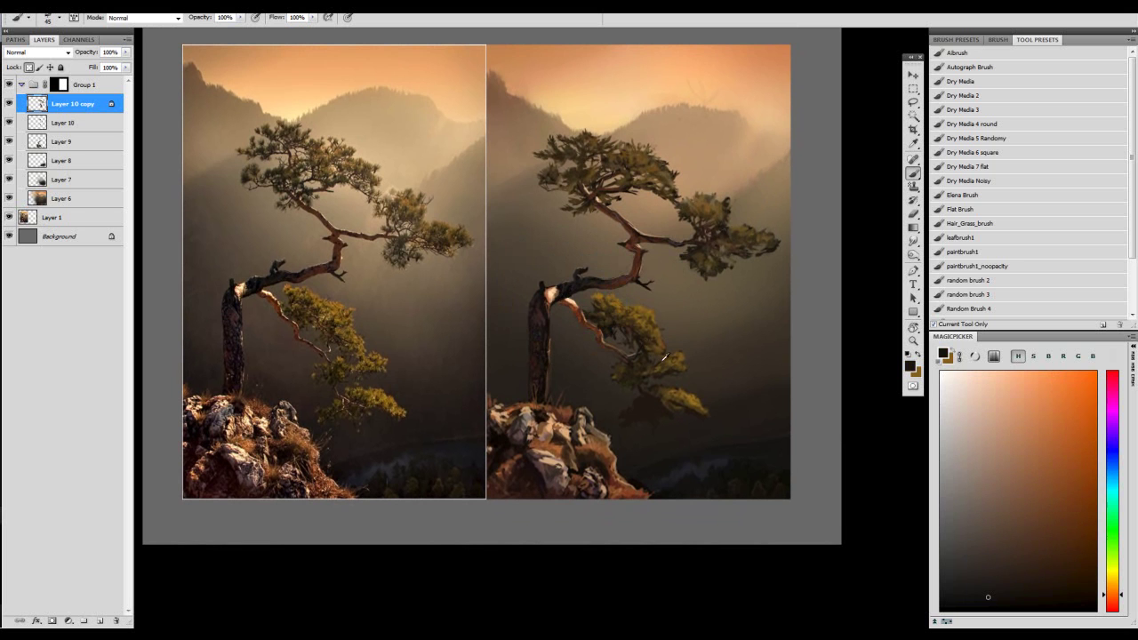
alt+click(677, 404)
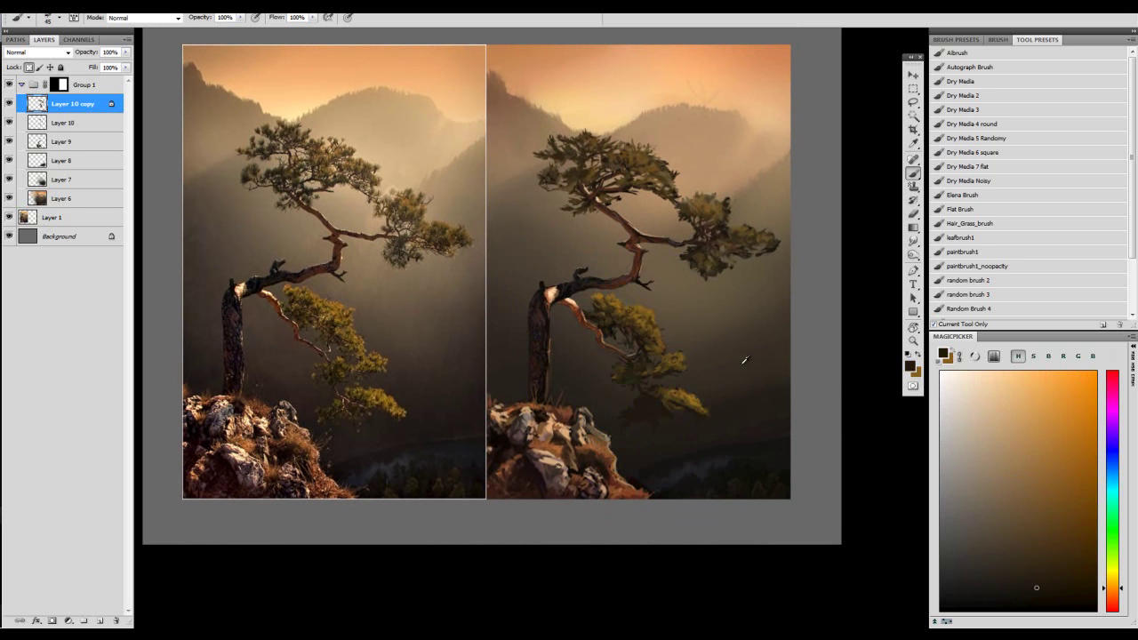
alt+click(660, 391)
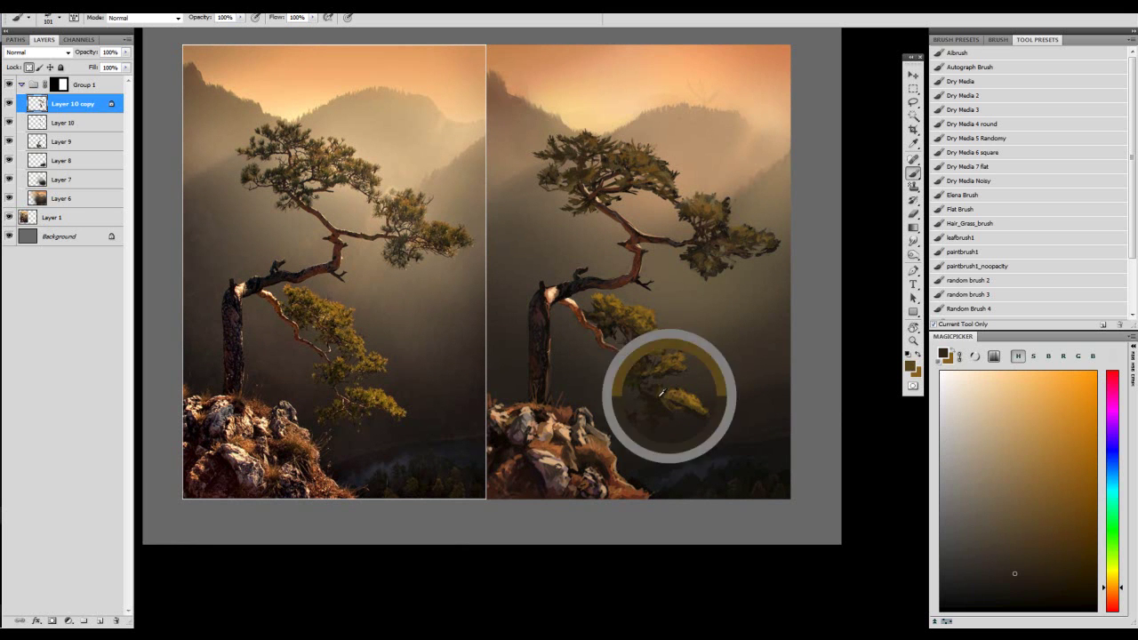
- Shade the underside of the lowest sprig with sampled darks and a picked dark olive shifted toward yellow, reducing the brush to 50 px
alt+click(640, 405)
key(bracketleft)
key(bracketleft)
alt+click(656, 410)
click(1033, 576)
drag(1120, 571, 1120, 576)
key(bracketleft)
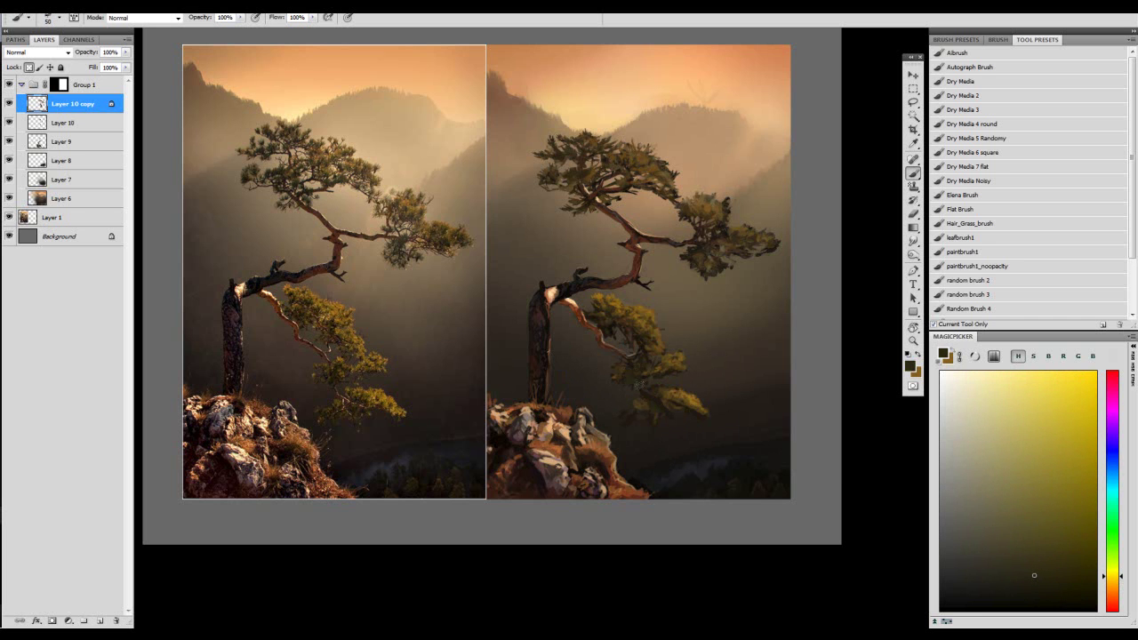
- Blend sampled dark and olive-ochre tones through the middle and top of the lower foliage, bringing the brush down to 35 px
alt+click(634, 362)
alt+click(627, 370)
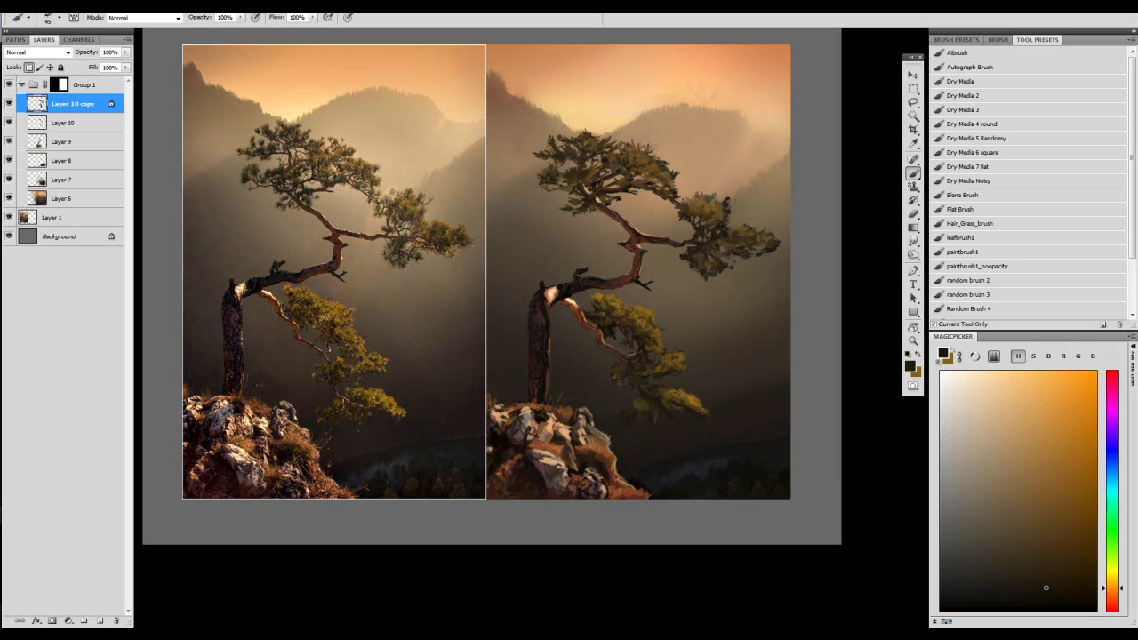
key(bracketright)
alt+click(671, 365)
key(bracketright)
alt+click(644, 343)
alt+click(609, 306)
key(bracketleft)
key(bracketleft)
key(bracketleft)
key(bracketleft)
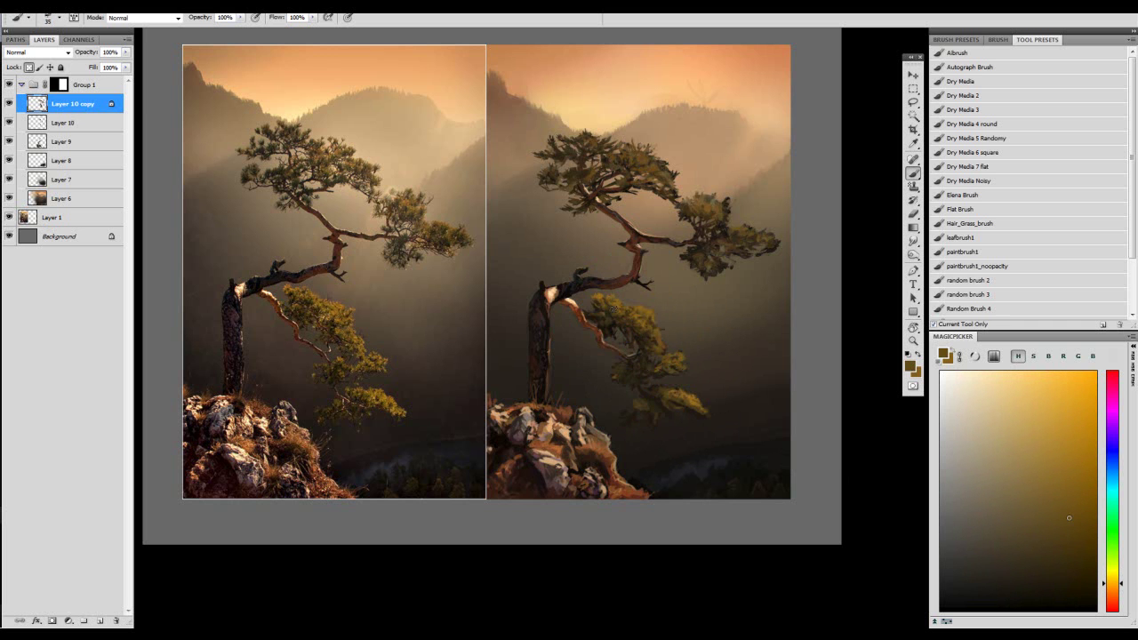
- Paint sampled dark ochre detail into the upper part of the lower foliage with a 30 px brush
scroll(673, 317, up, 5)
alt+click(582, 298)
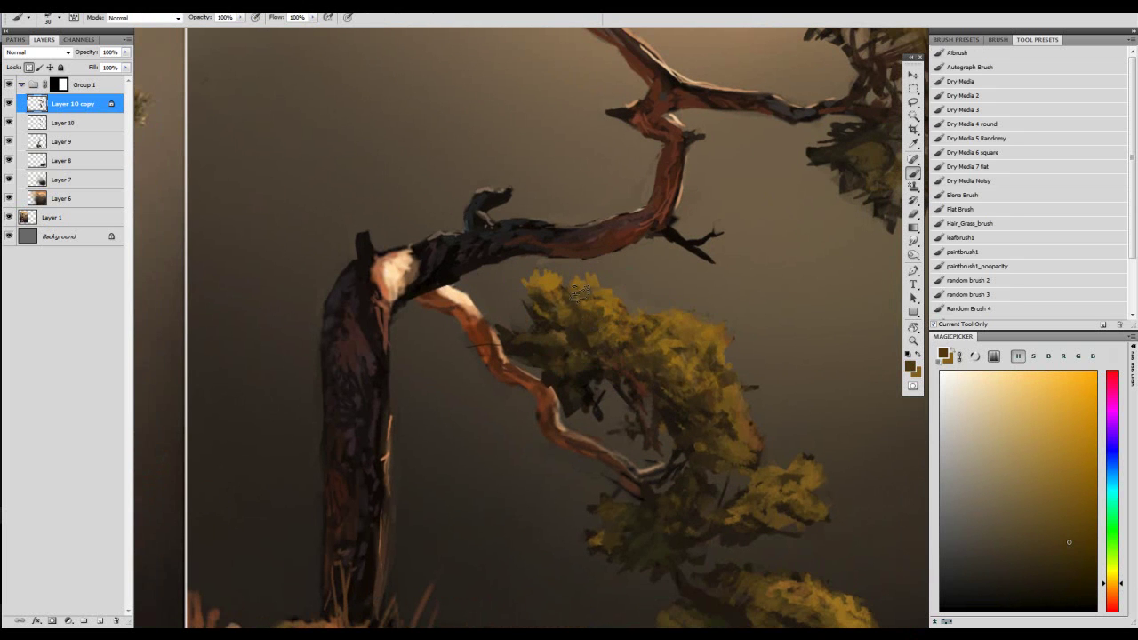
drag(656, 339, 705, 359)
drag(710, 351, 664, 371)
scroll(663, 369, down, 4)
key(b)
- Touch up the crown with sampled dark brown and the lower foliage's outer edge with the sampled background tone
alt+click(654, 222)
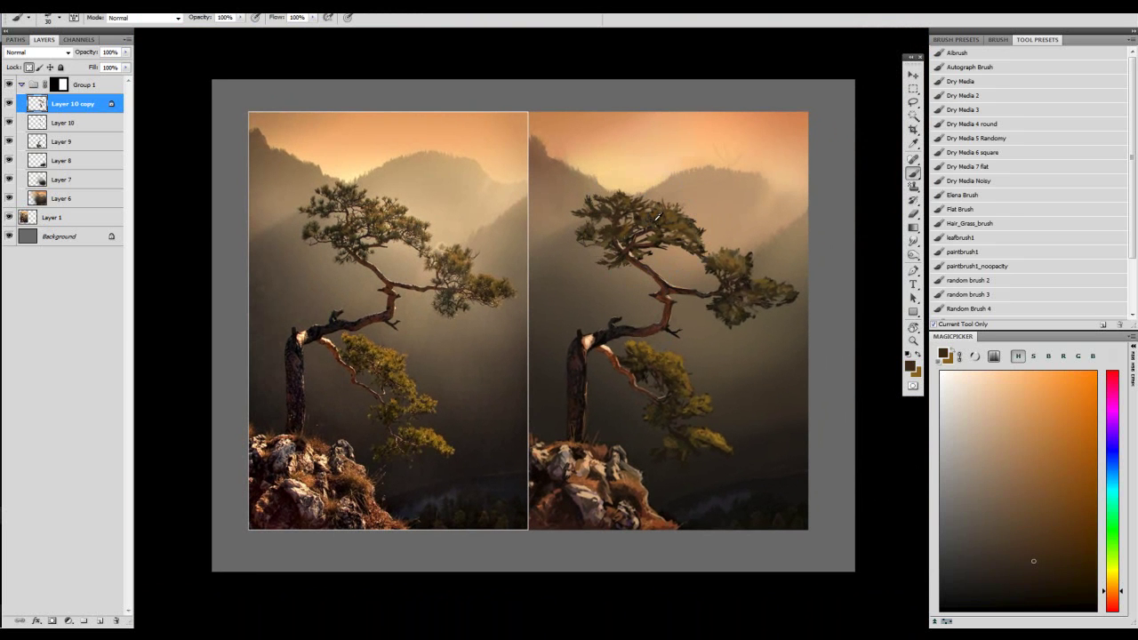
alt+click(651, 216)
alt+click(686, 345)
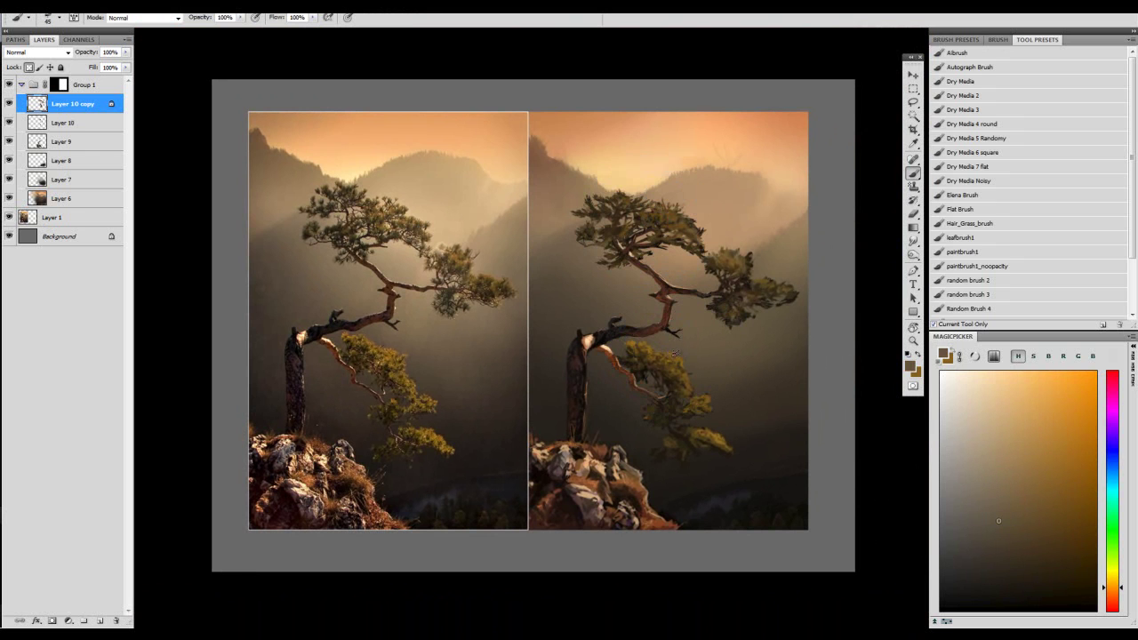
- Refine the shadows of the lower foliage and its lowest sprig with sampled dark olive and brown tones, using a 30 px brush
alt+click(673, 443)
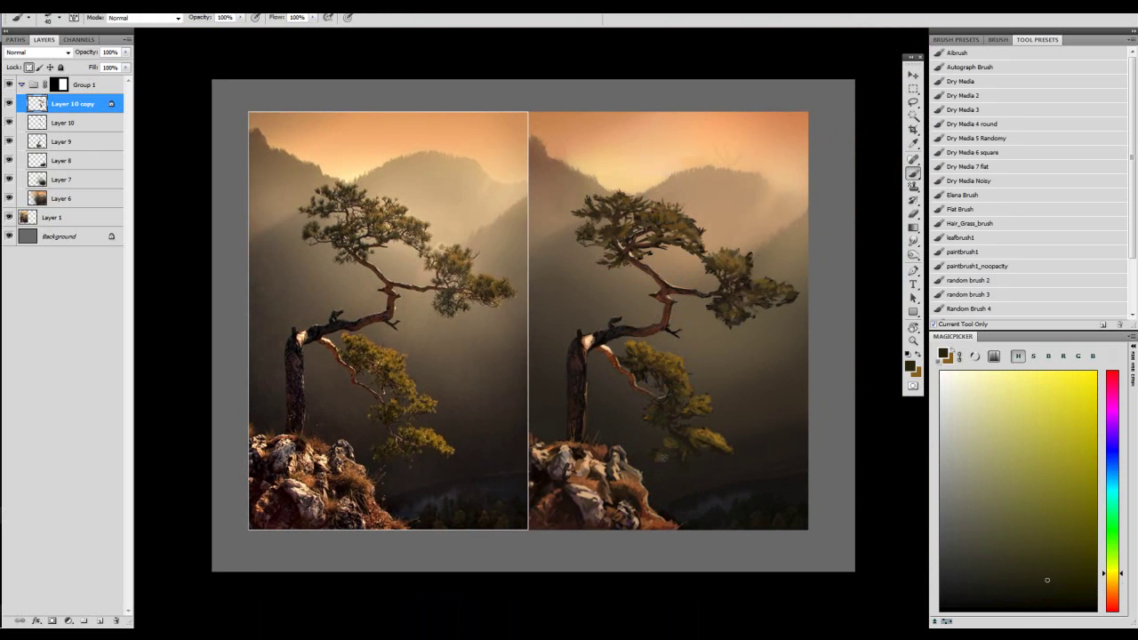
alt+click(680, 455)
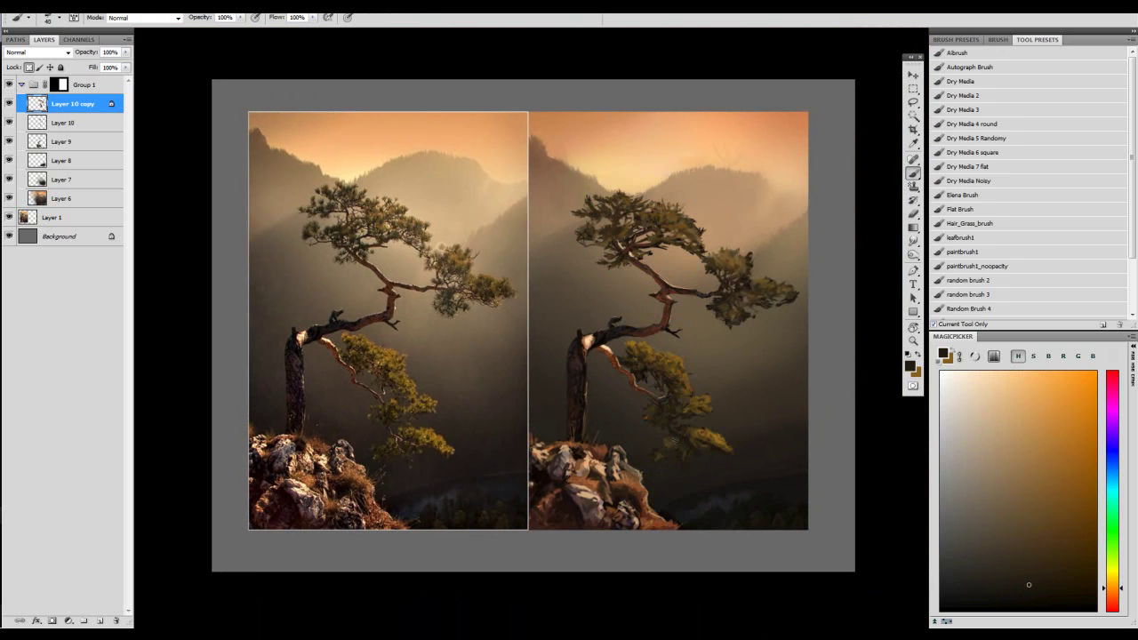
alt+right_click(666, 421)
click(671, 427)
alt+click(645, 389)
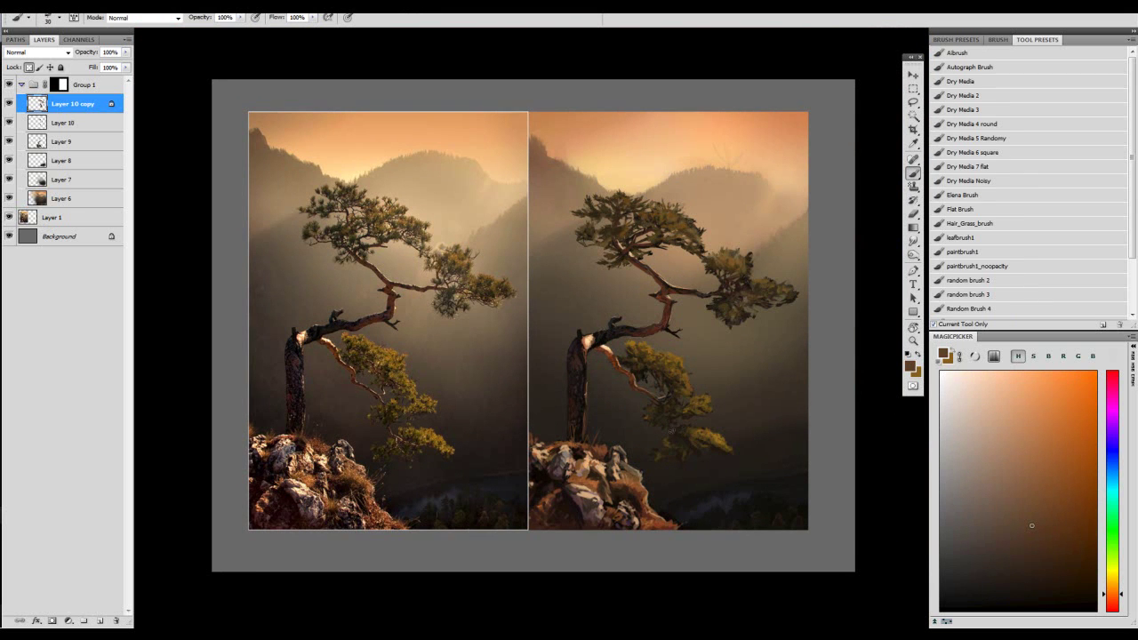
alt+click(671, 434)
alt+click(660, 415)
- Unlock the transparency of Layer 10 copy and switch to the Eraser with the Eraser Tool texture2 1 preset
drag(721, 362, 717, 363)
drag(821, 268, 770, 293)
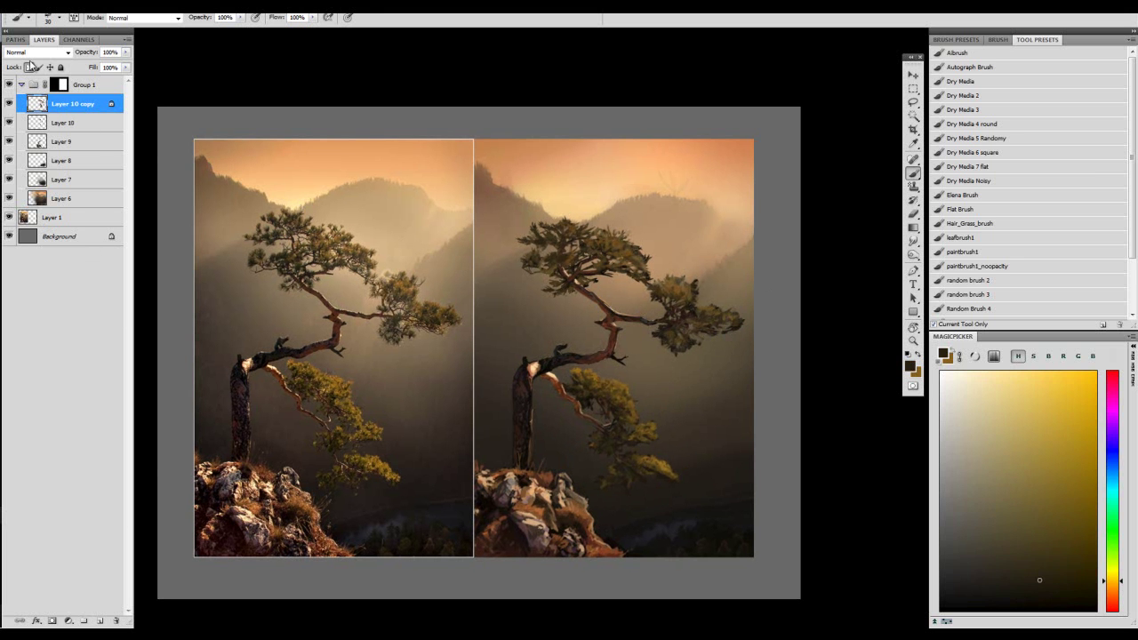
key(e)
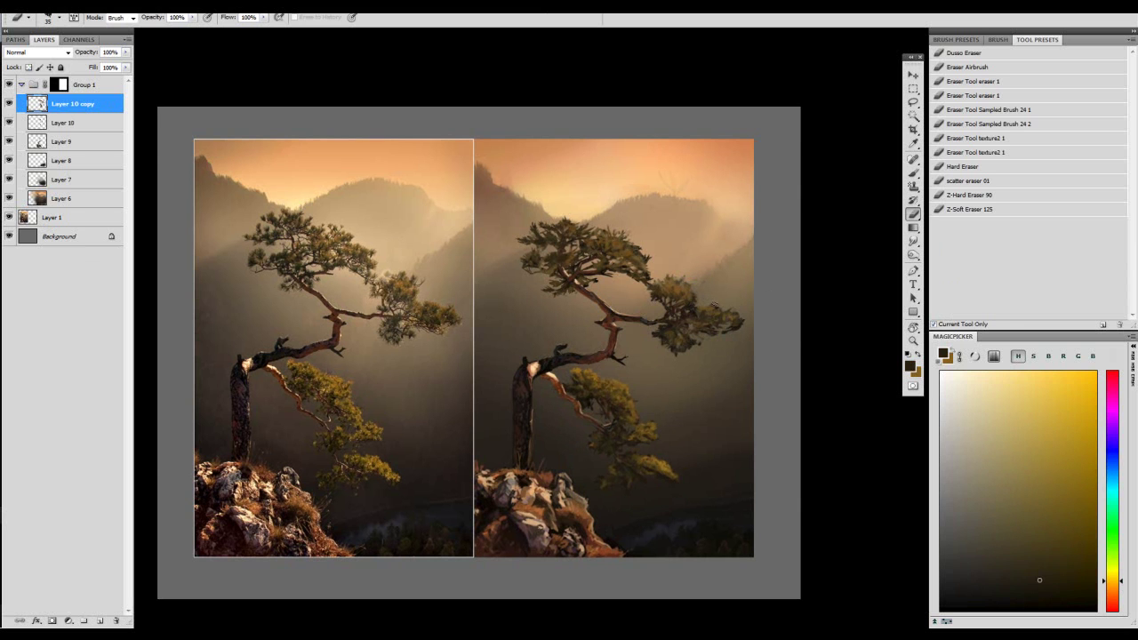
click(982, 137)
click(1000, 53)
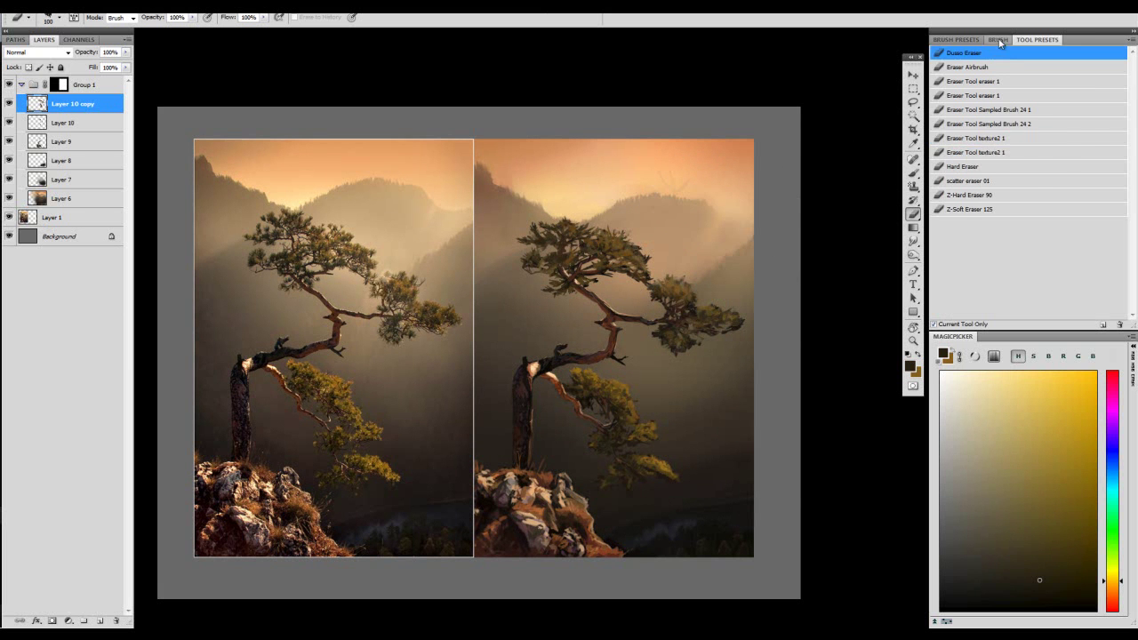
click(998, 39)
click(1035, 39)
key(bracketleft)
key(bracketleft)
key(bracketleft)
key(bracketleft)
click(978, 152)
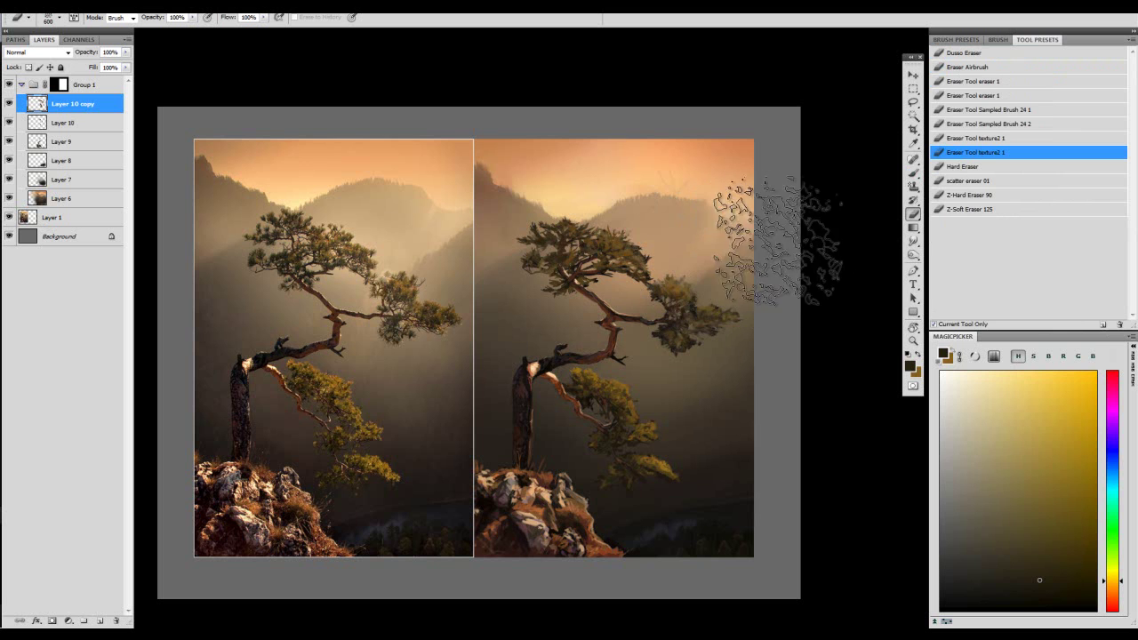
- Reduce the textured eraser to 45 px and break up the lower edge of the outer branch's foliage clump
key(bracketleft)
key(bracketleft)
key(bracketleft)
key(bracketleft)
key(bracketleft)
key(bracketleft)
key(bracketleft)
key(bracketleft)
key(bracketleft)
key(bracketleft)
key(bracketleft)
drag(670, 353, 683, 354)
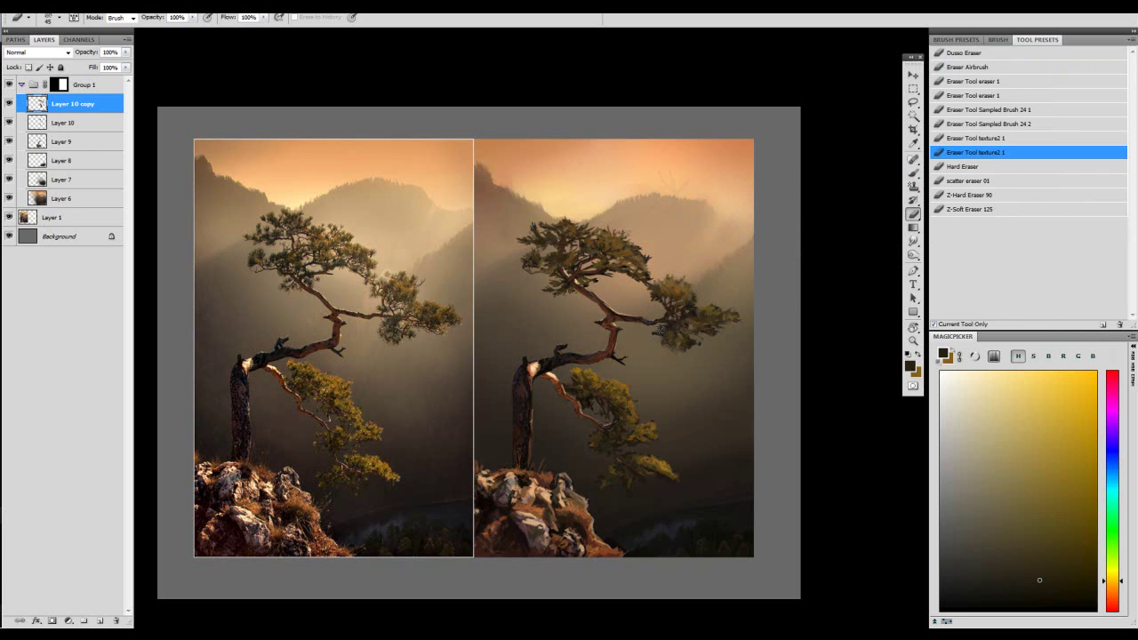
- Merge Layer 10 copy and Layer 10 down into Layer 9
key(ctrl+e)
key(ctrl+alt+z)
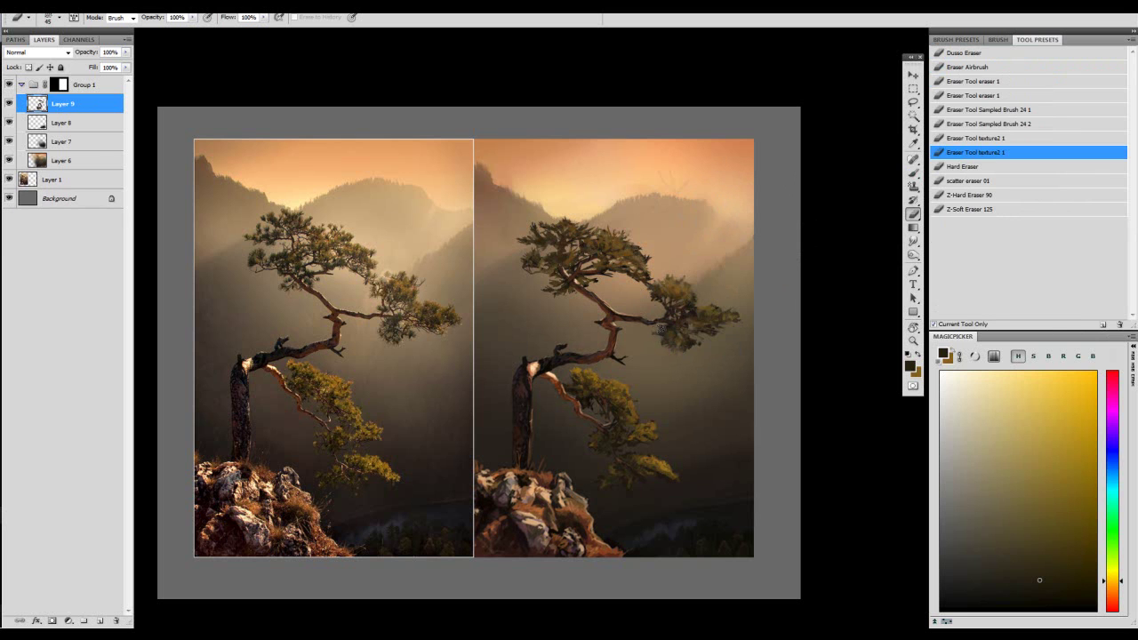
- Paint sampled dark brown into the underside of the outer foliage clump with a 25 px brush, trimming its edge with the eraser
key(b)
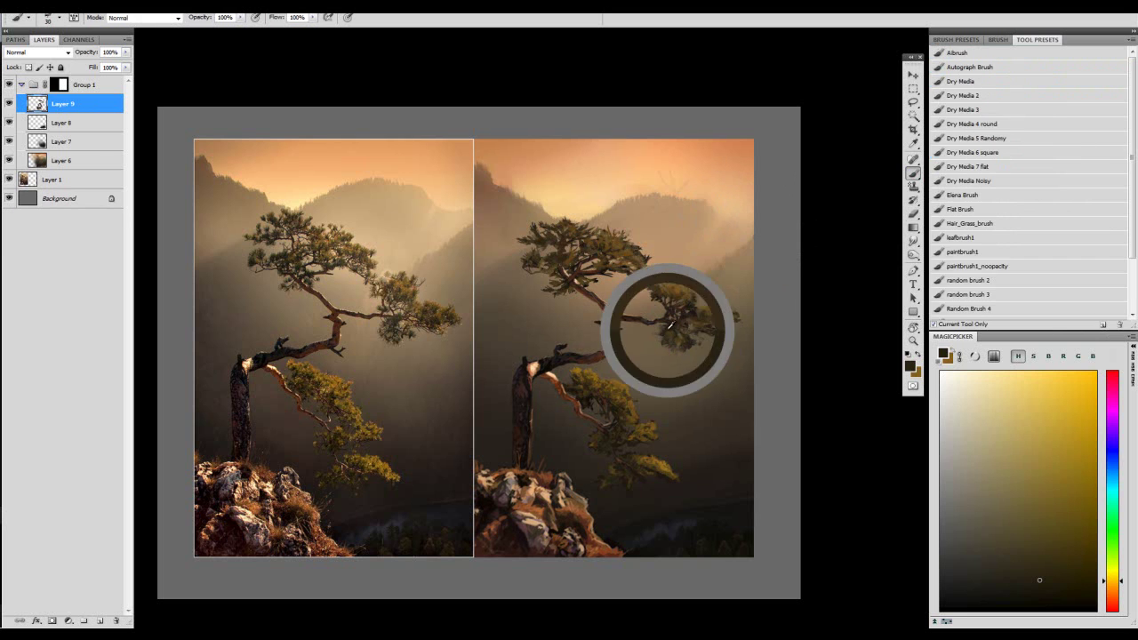
alt+click(672, 326)
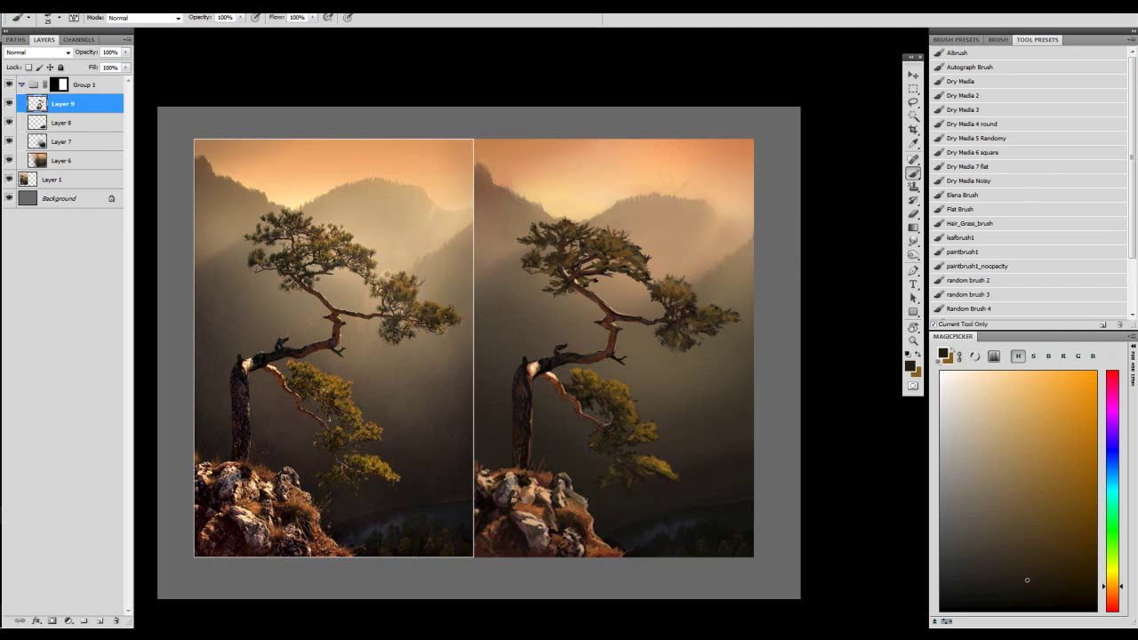
key(e)
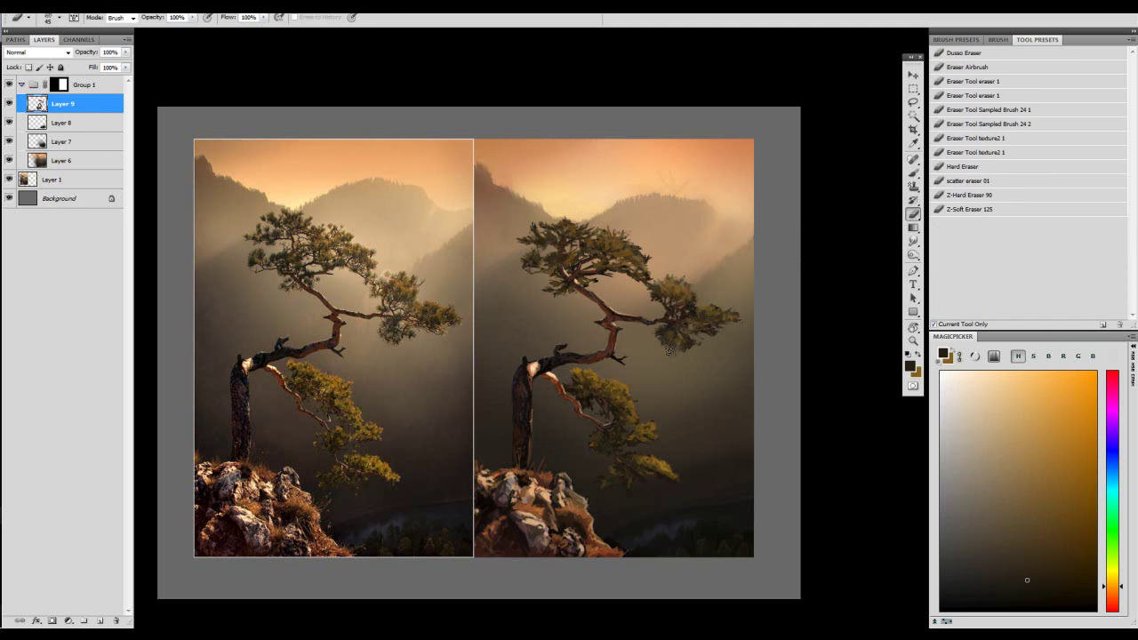
key(b)
alt+click(675, 328)
key(])
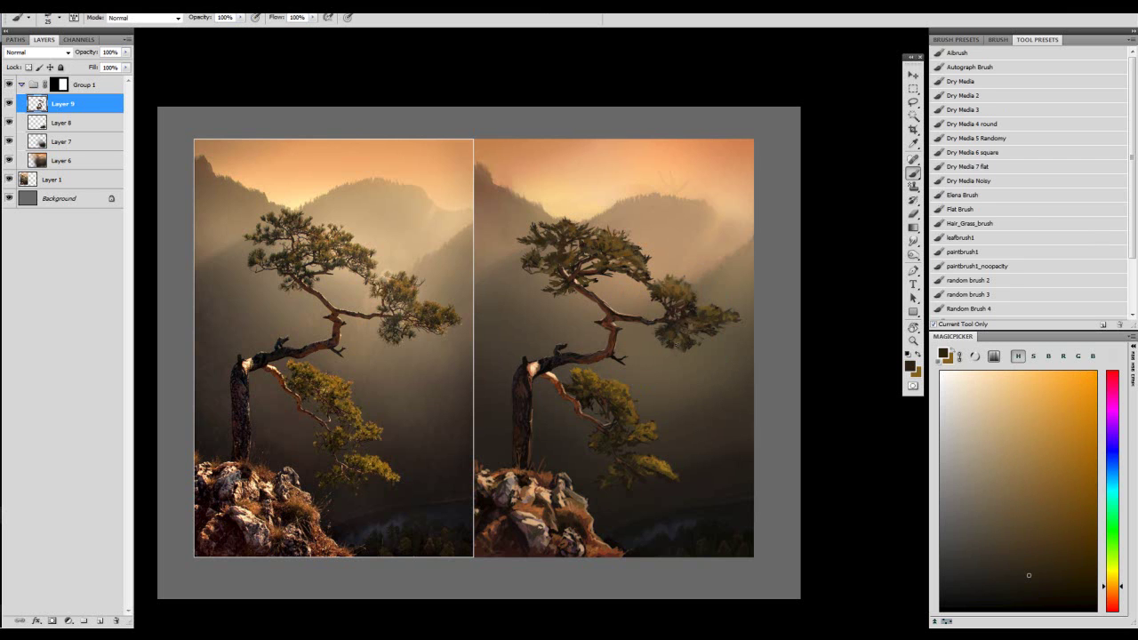
- Extend the dark branch tones through the outer foliage clump with sampled browns at 30 px, alternating with the eraser
alt+click(675, 329)
alt+click(668, 328)
alt+click(700, 325)
key(e)
key(b)
alt+click(678, 323)
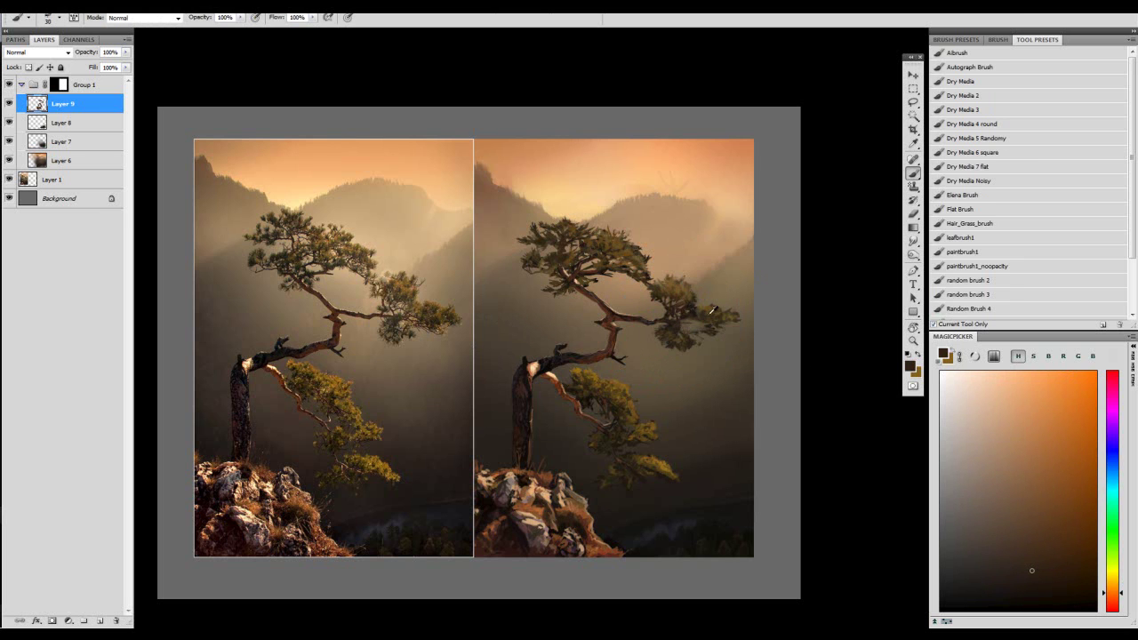
alt+click(606, 320)
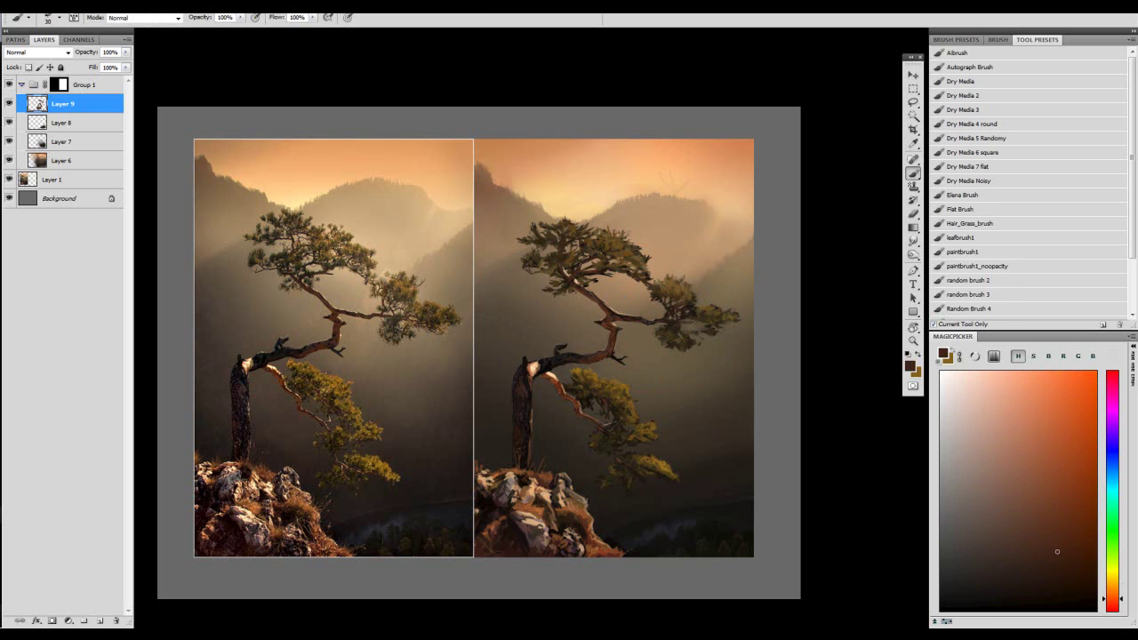
- Switch to the Flat Brush preset and paint fine twigs inside the outer foliage clump with sampled and picked browns, reducing the brush to 15 px
click(986, 213)
alt+click(680, 316)
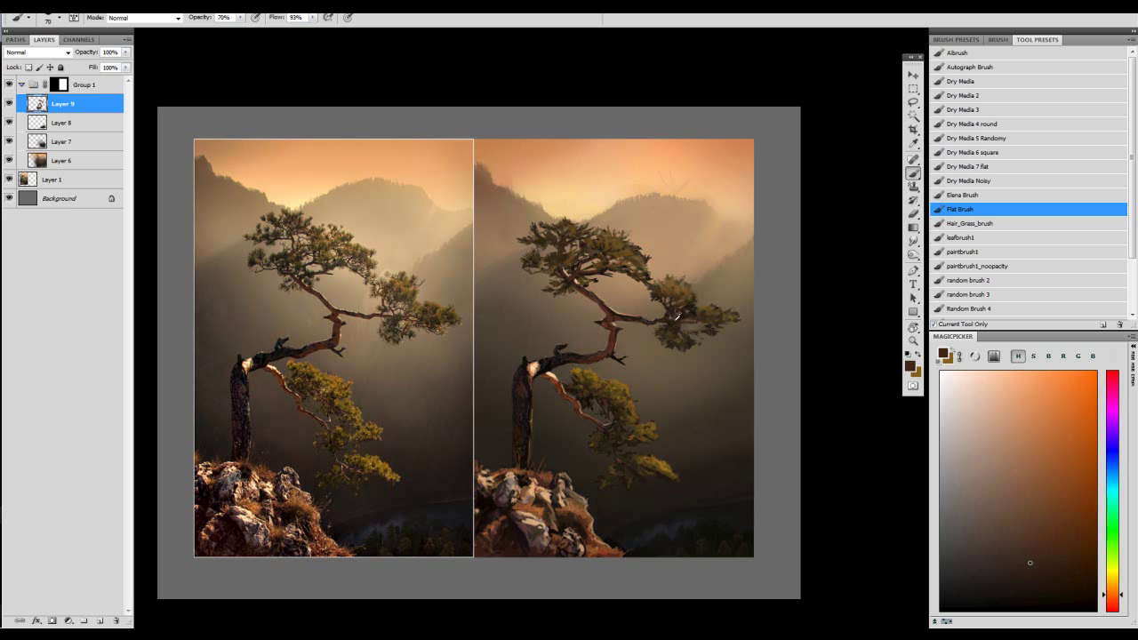
alt+click(691, 318)
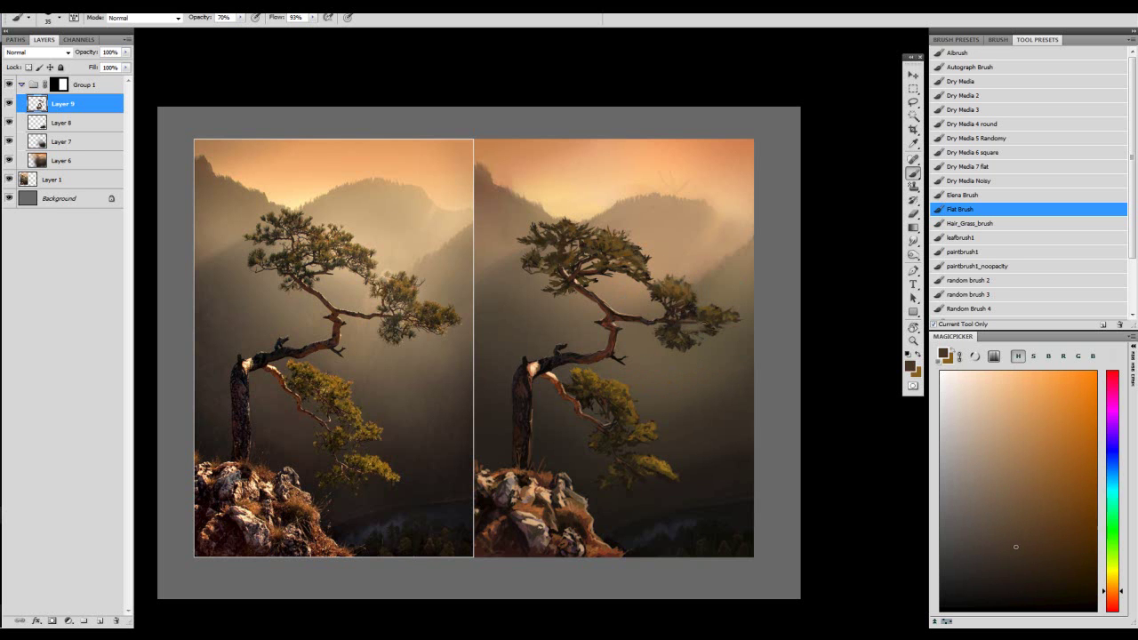
click(1019, 517)
alt+click(686, 321)
alt+click(675, 318)
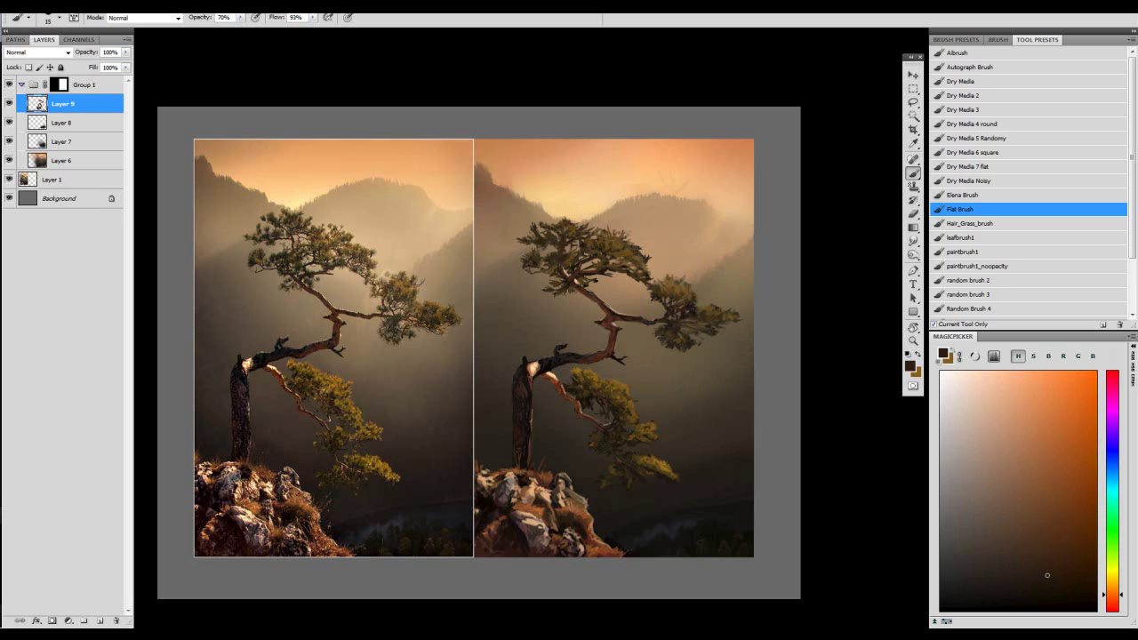
- Erase a small gap in the middle of the outer foliage clump and return to the brush
key(e)
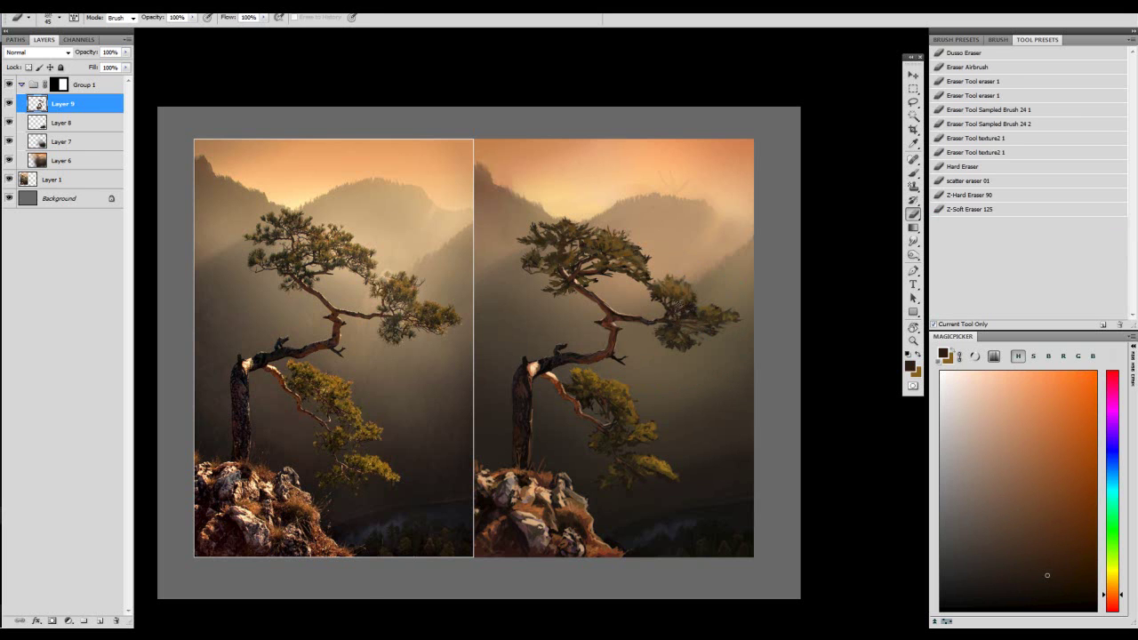
drag(679, 308, 688, 313)
key(b)
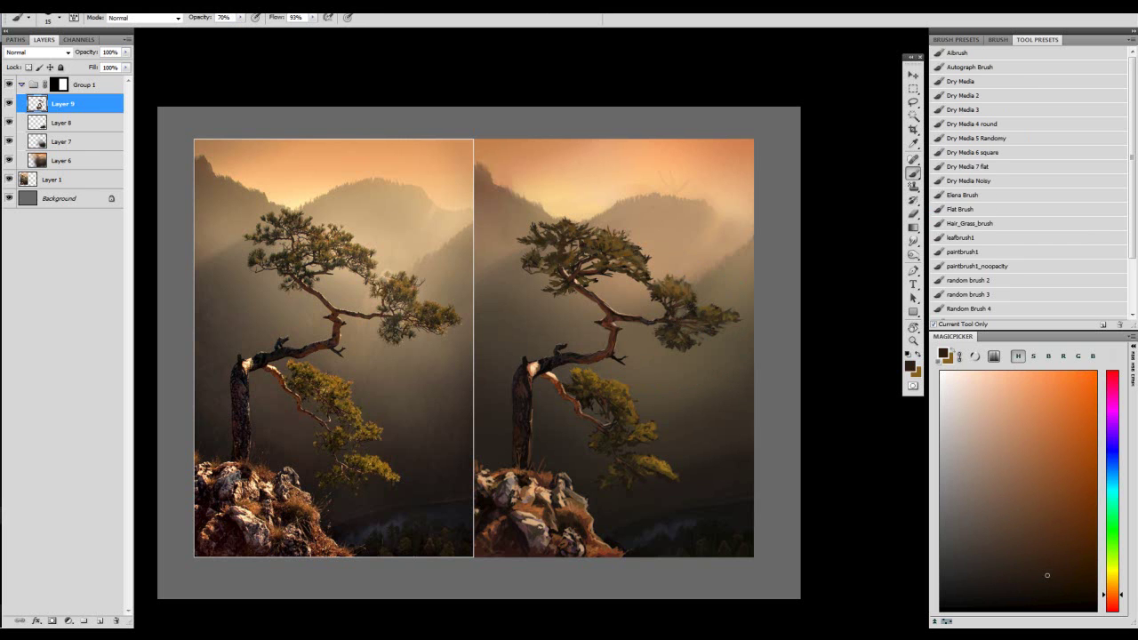
- Add needle strokes to the tip and top of the outer foliage clump with sampled olive and ochre tones at 20 px
alt+click(702, 306)
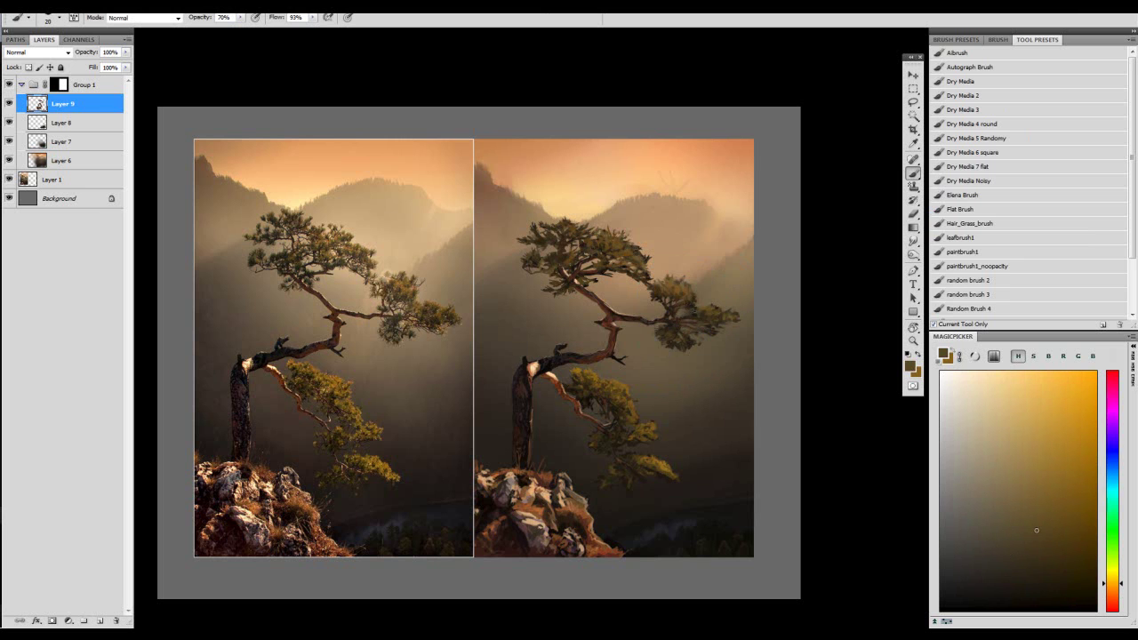
alt+click(708, 307)
alt+click(702, 307)
alt+click(684, 292)
- Reset the colours to default black and white and check the Flat Brush's Transfer settings
key(d)
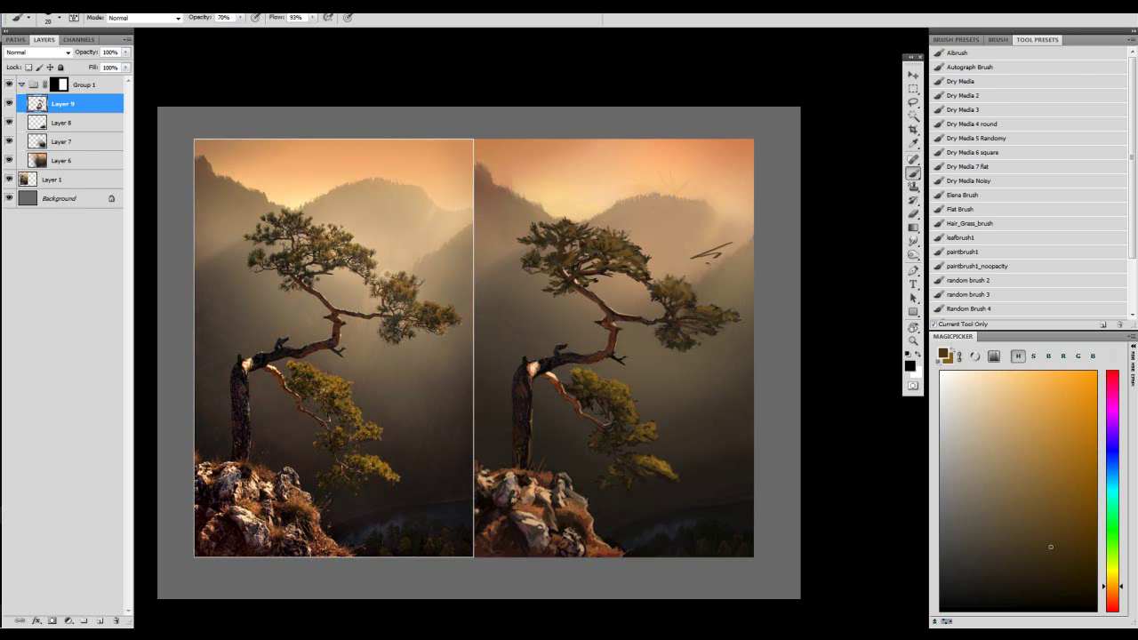
click(998, 39)
click(960, 143)
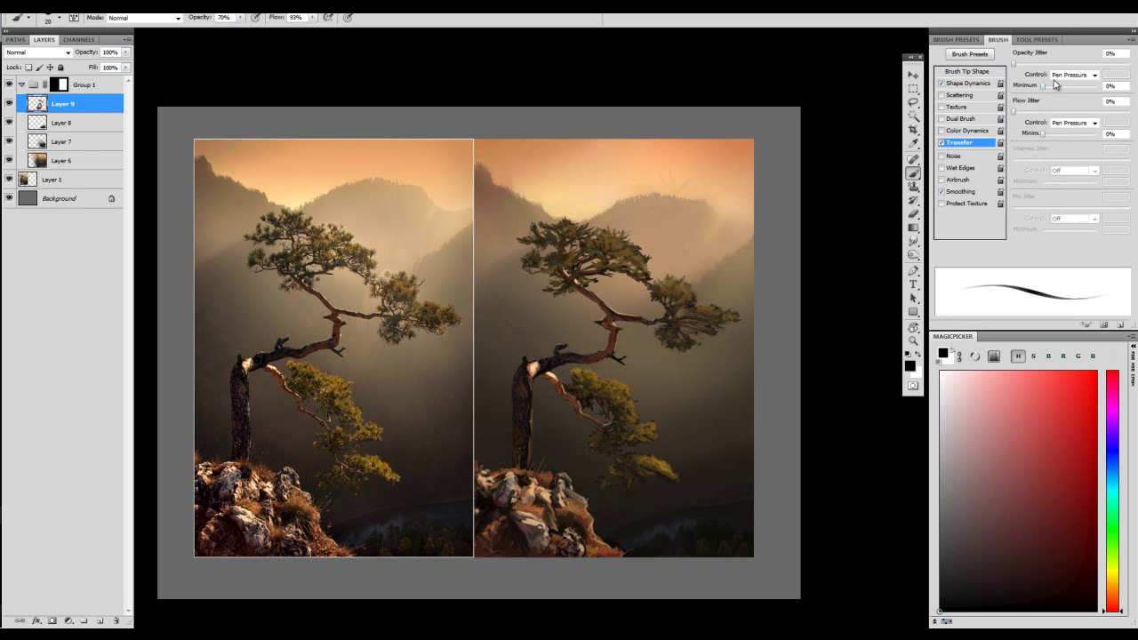
click(1036, 39)
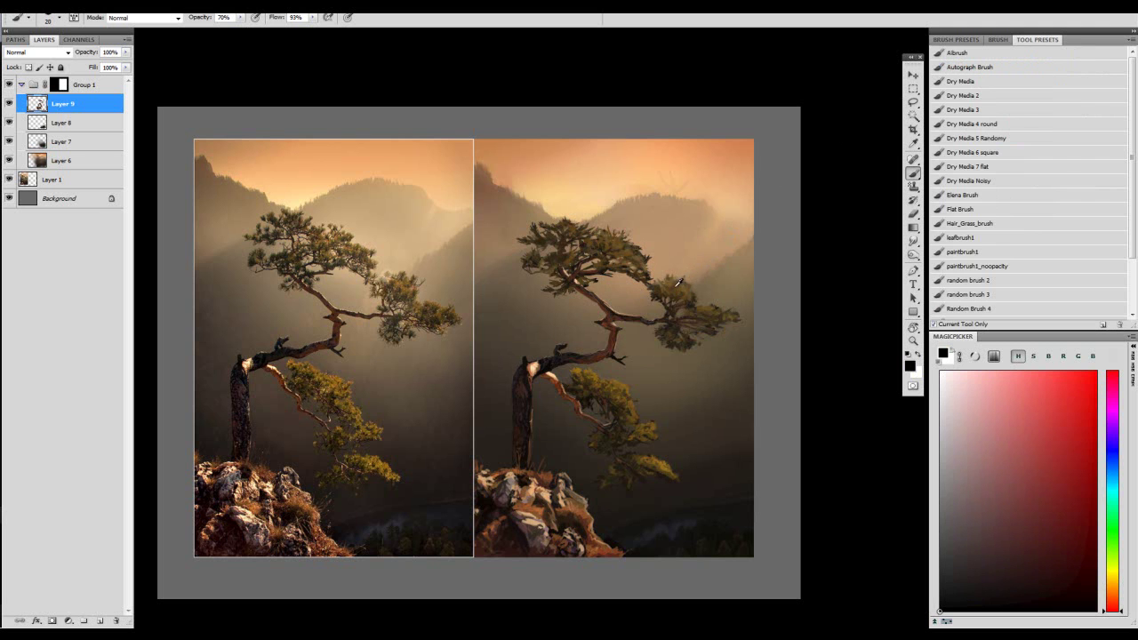
- Refine the needles of the outer foliage clump with sampled brown and olive tones and erase stray paint around them
alt+click(686, 279)
alt+click(690, 295)
alt+click(697, 293)
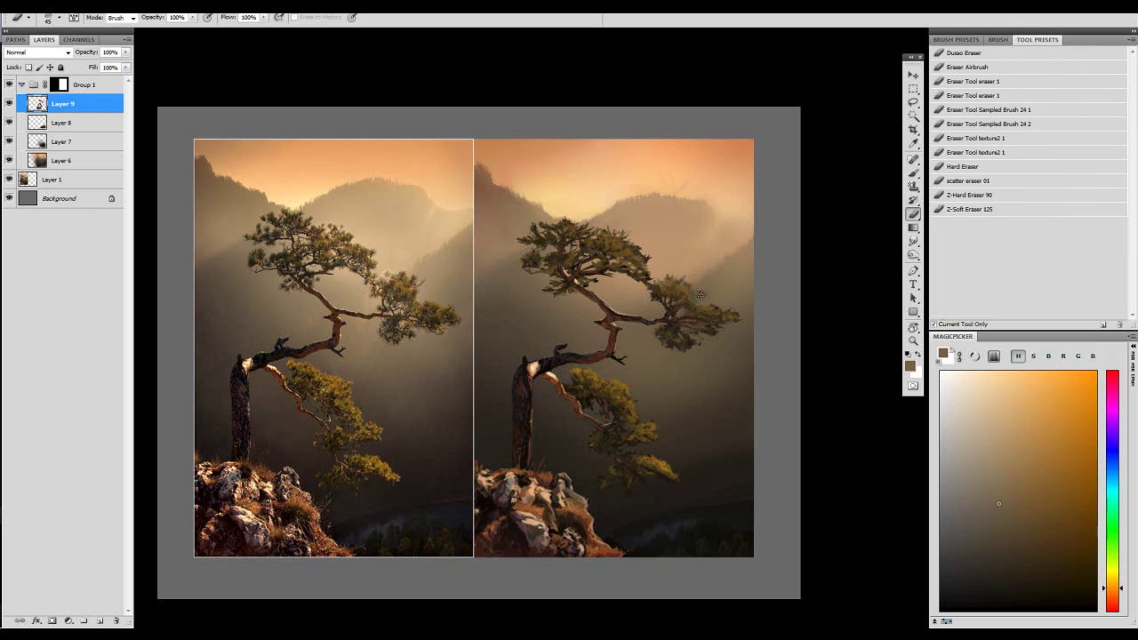
alt+click(707, 303)
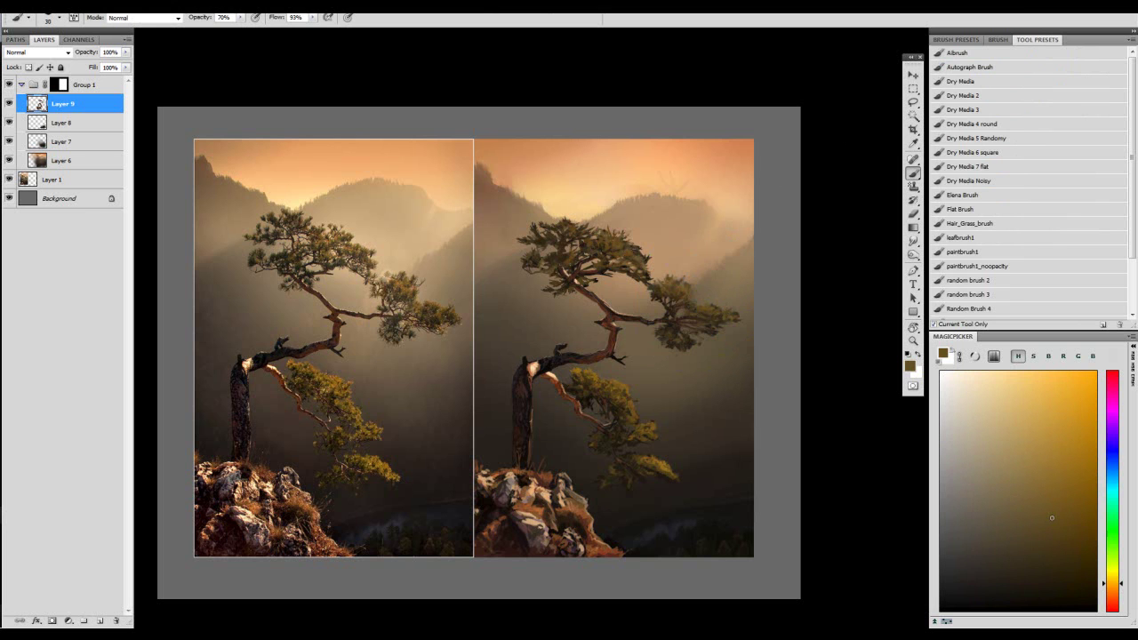
- Add a sampled dark brown to the upper crown's foliage and trim its top edge with a resized eraser
key(b)
alt+click(570, 266)
key(e)
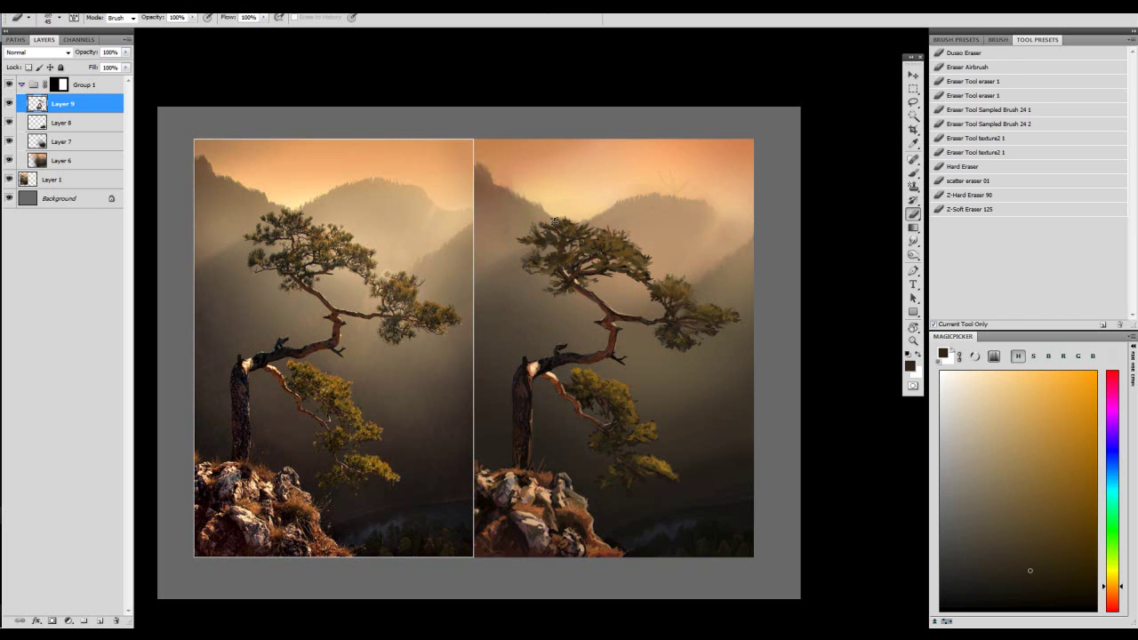
key(])
key(])
key(])
key(bracketleft)
key(bracketleft)
key(bracketleft)
key(bracketleft)
key(bracketleft)
- Paint picked olive-brown needles along the top of the upper crown, shaping them with alternating brush strokes and erasing
key(b)
click(1050, 515)
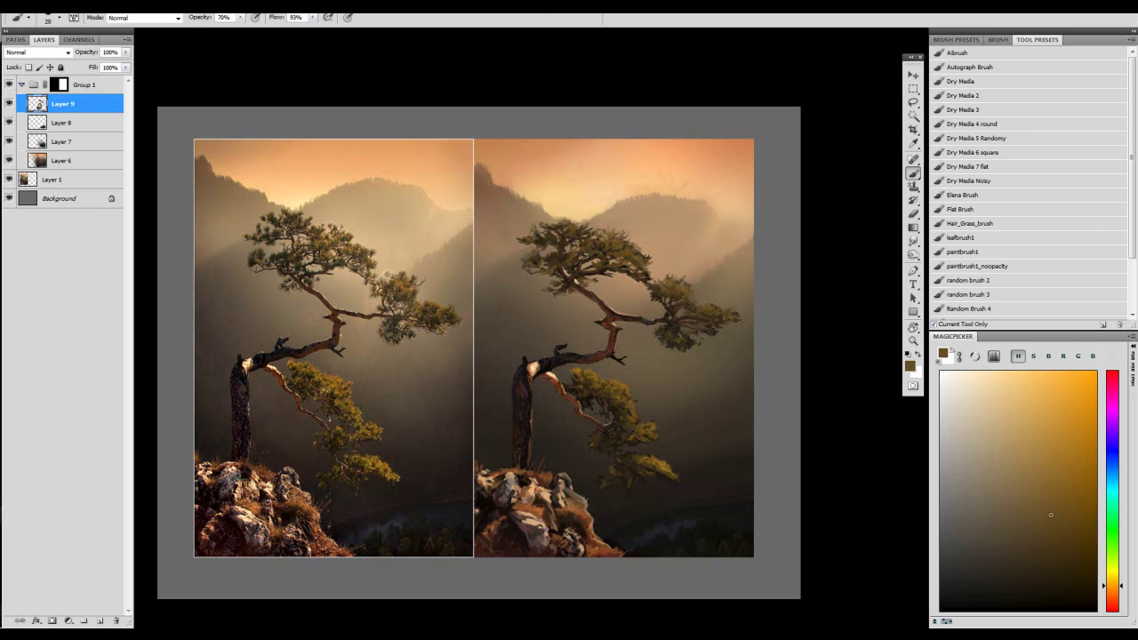
click(1044, 527)
key(e)
key(b)
key(e)
key(b)
alt+click(554, 228)
key(e)
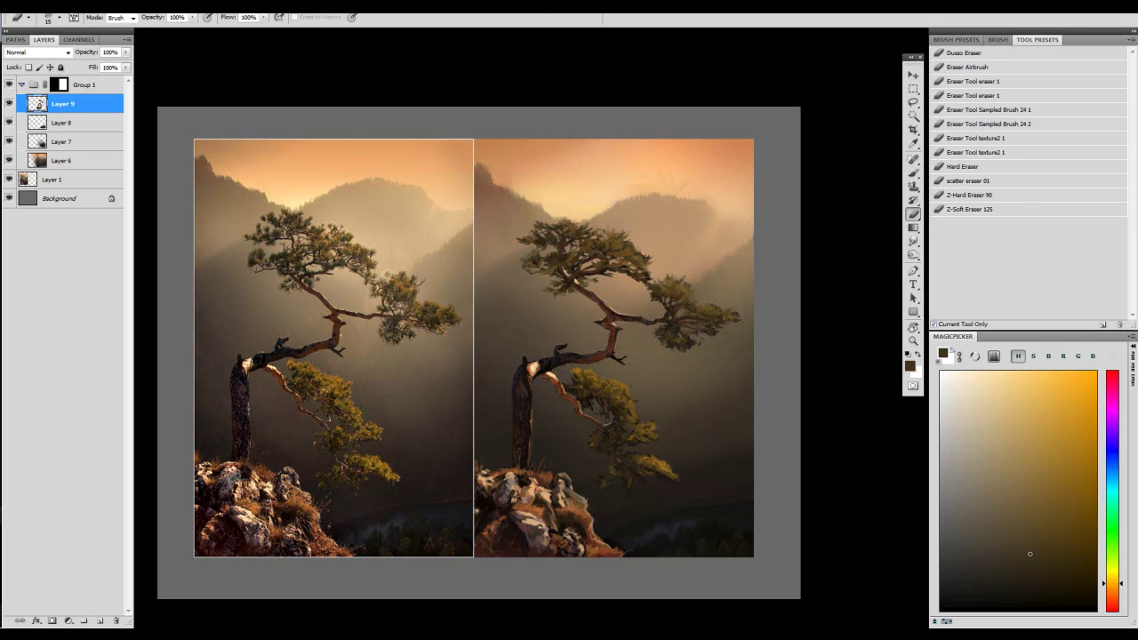
- Paint ochre and dark olive needles on the lower foliage clump at 10 px with tones sampled from the reference and painting
key(b)
alt+click(306, 387)
key(z)
mouse_move(304, 387)
mouse_down()
mouse_move(426, 386)
mouse_move(314, 387)
mouse_up()
drag(623, 403, 575, 379)
key(b)
alt+click(615, 383)
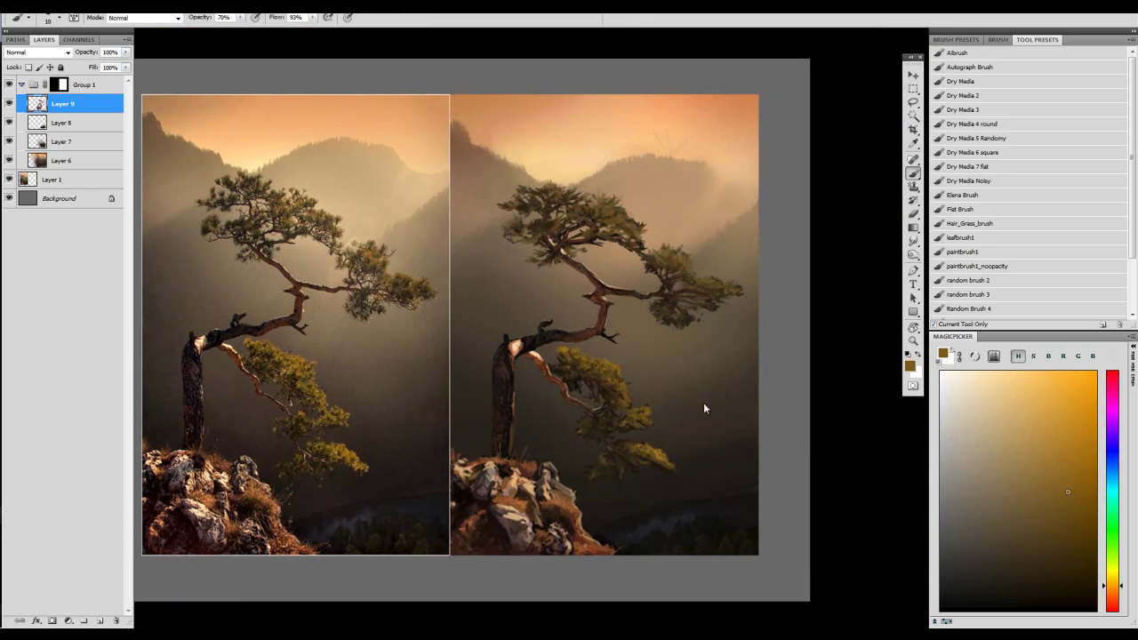
click(1079, 441)
alt+click(617, 359)
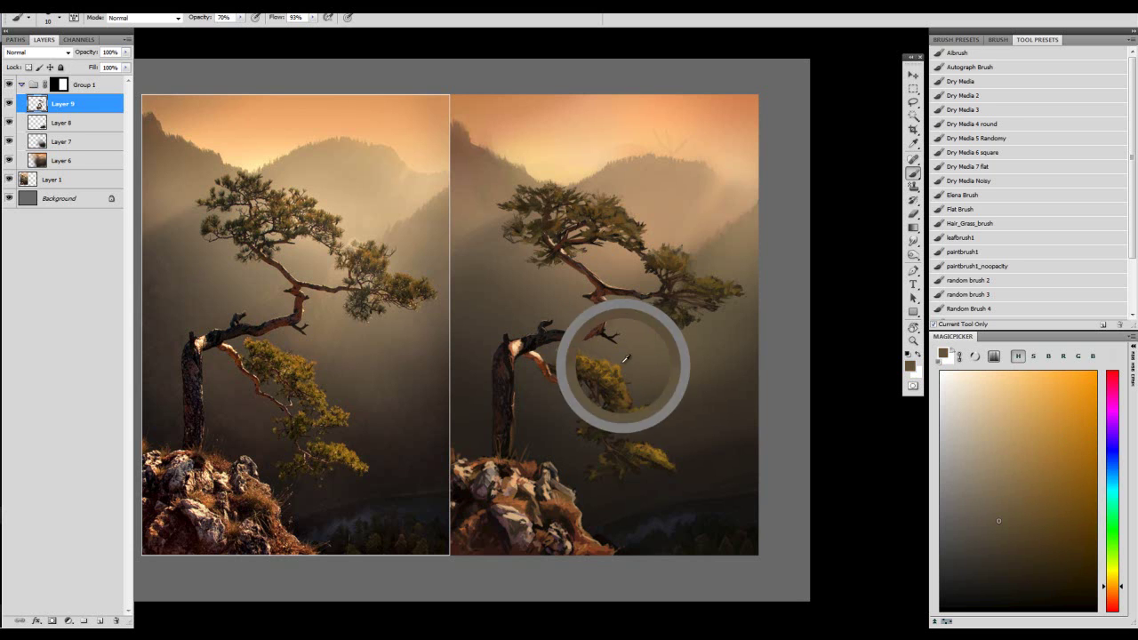
alt+click(619, 363)
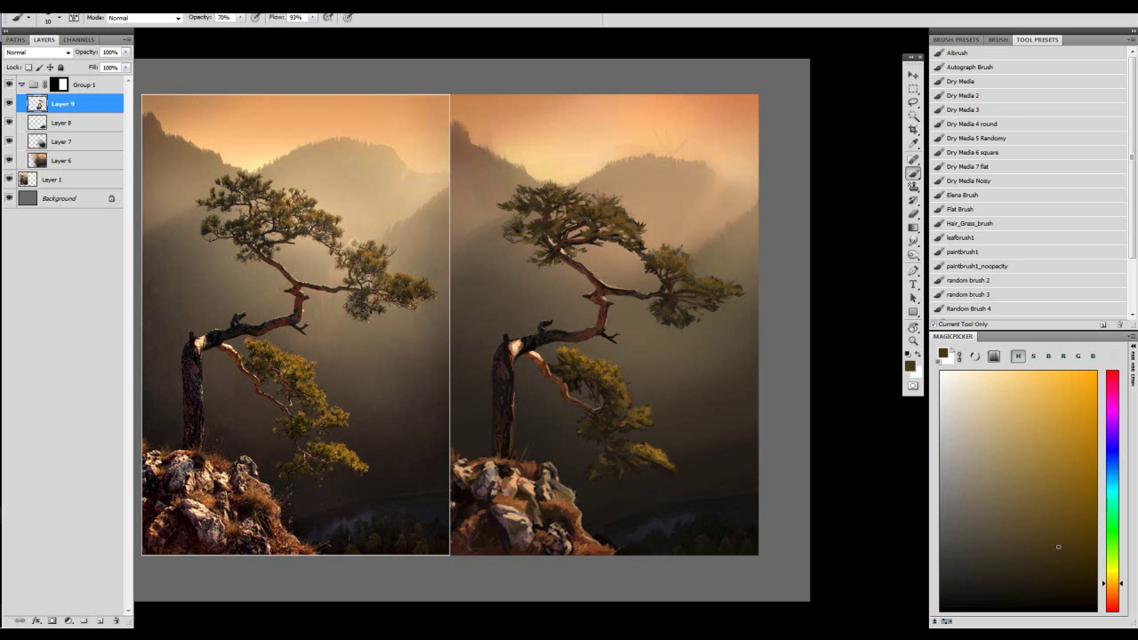
- Add highlights to the lower foliage clump and its drooping tip, using sampled ochres in both the foreground and background colours
key(x)
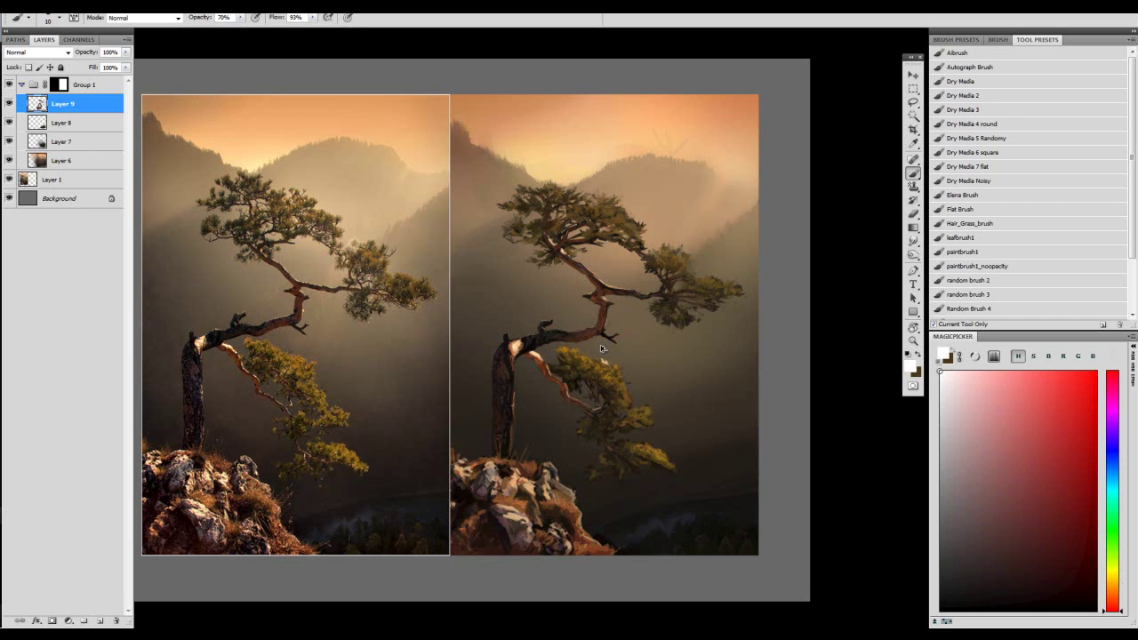
alt+click(580, 347)
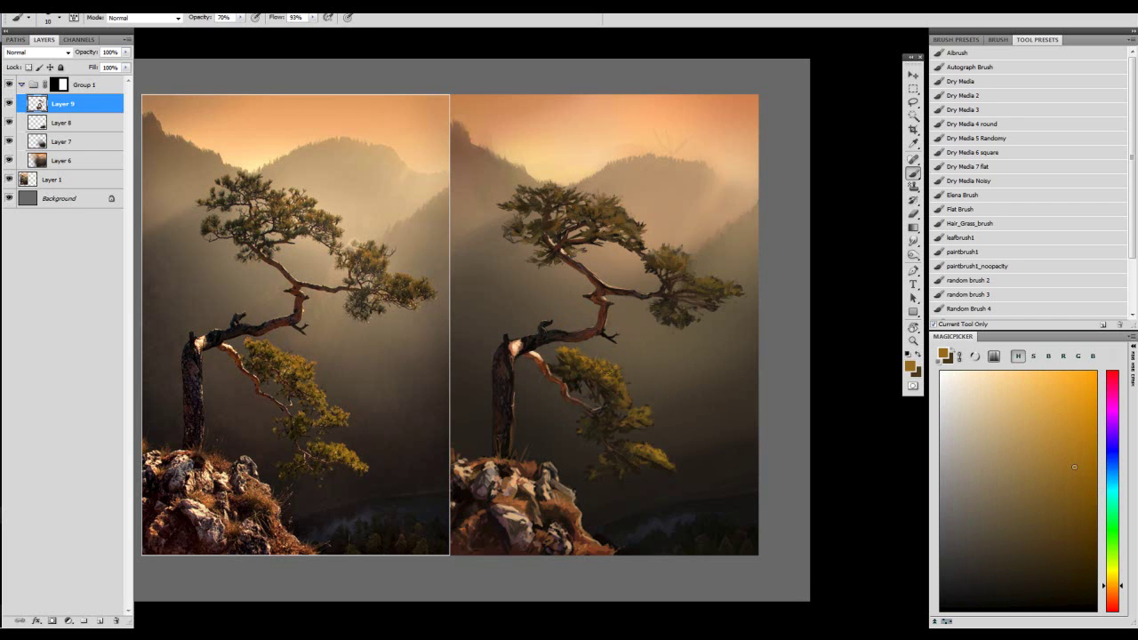
key(x)
alt+click(633, 380)
alt+click(628, 385)
alt+click(659, 457)
- Paint grass and crevice details on the rocks beneath the tree with sampled reddish-brown and tan tones
key(bracketright)
alt+click(575, 538)
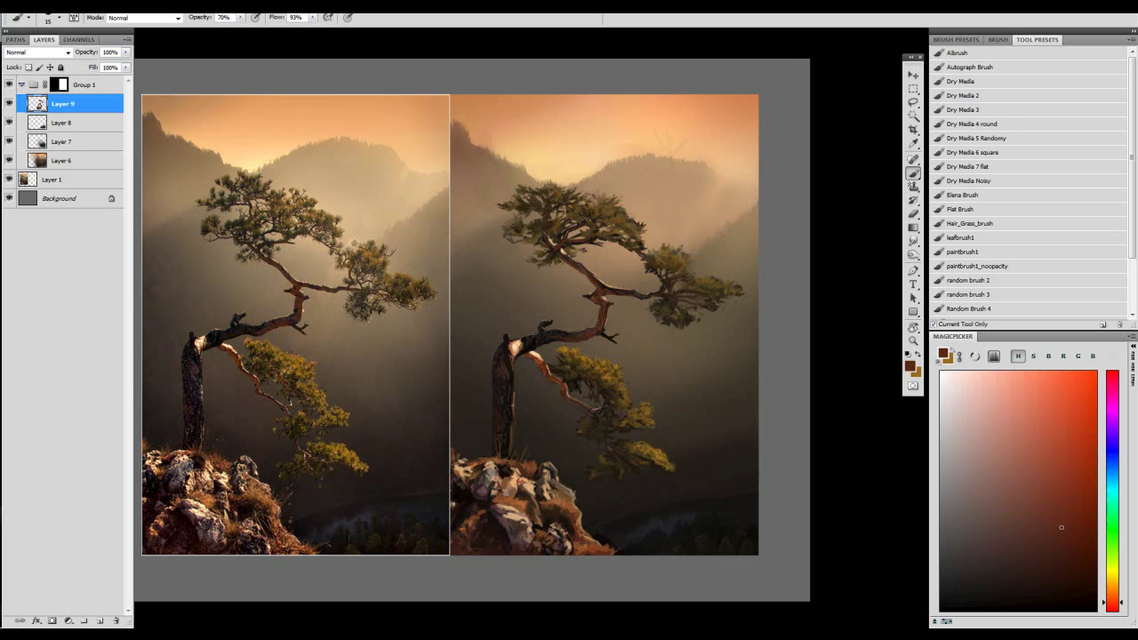
alt+click(605, 551)
alt+click(560, 515)
alt+click(546, 530)
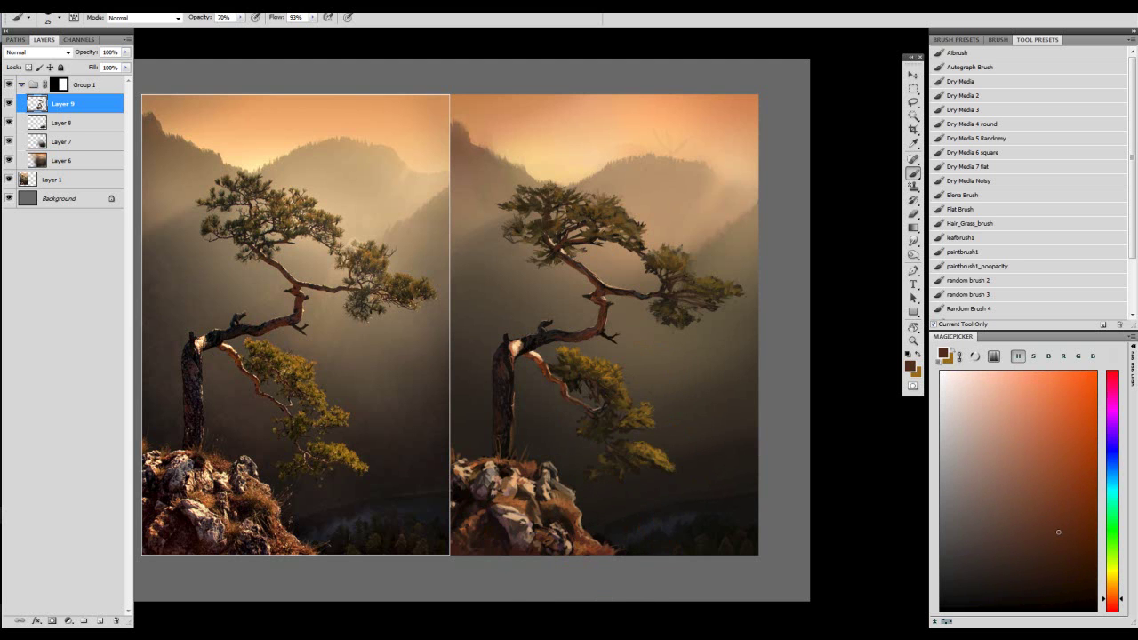
alt+click(567, 498)
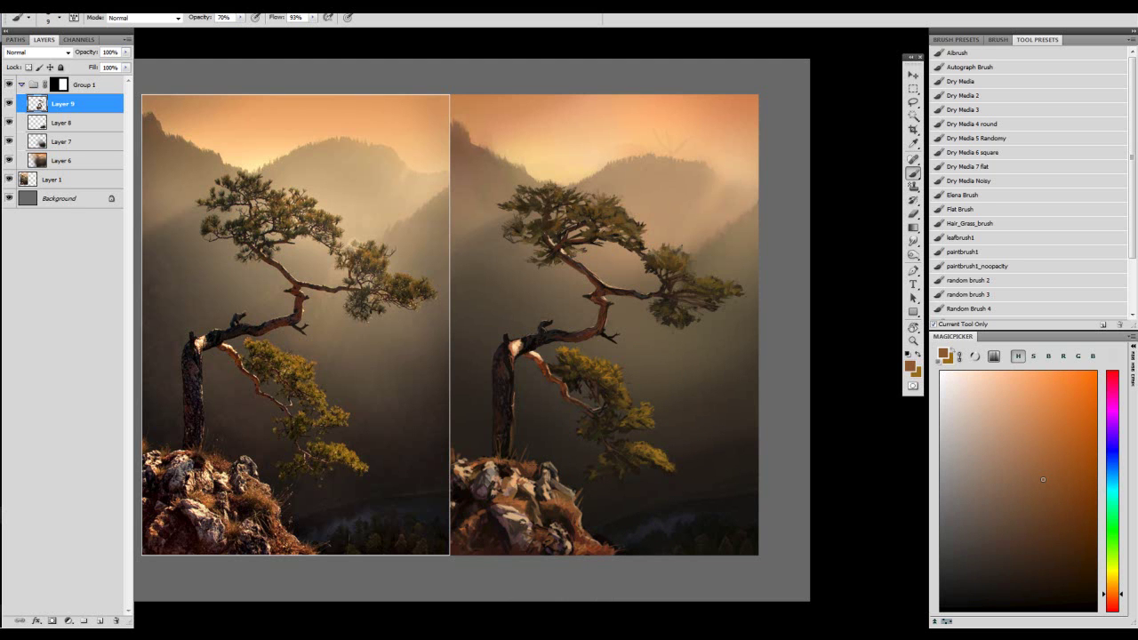
alt+click(549, 458)
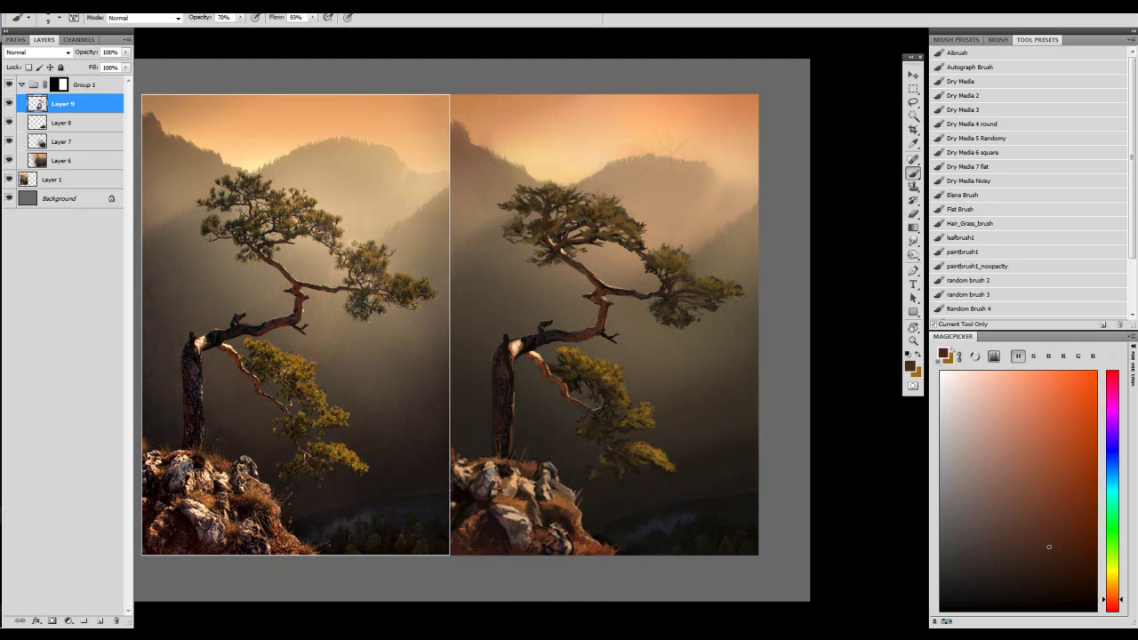
- Darken the shaded base of the rocks with sampled and picked reddish browns, enlarging the brush to 40 px
drag(527, 452, 593, 413)
key(bracketright)
key(bracketright)
alt+click(547, 422)
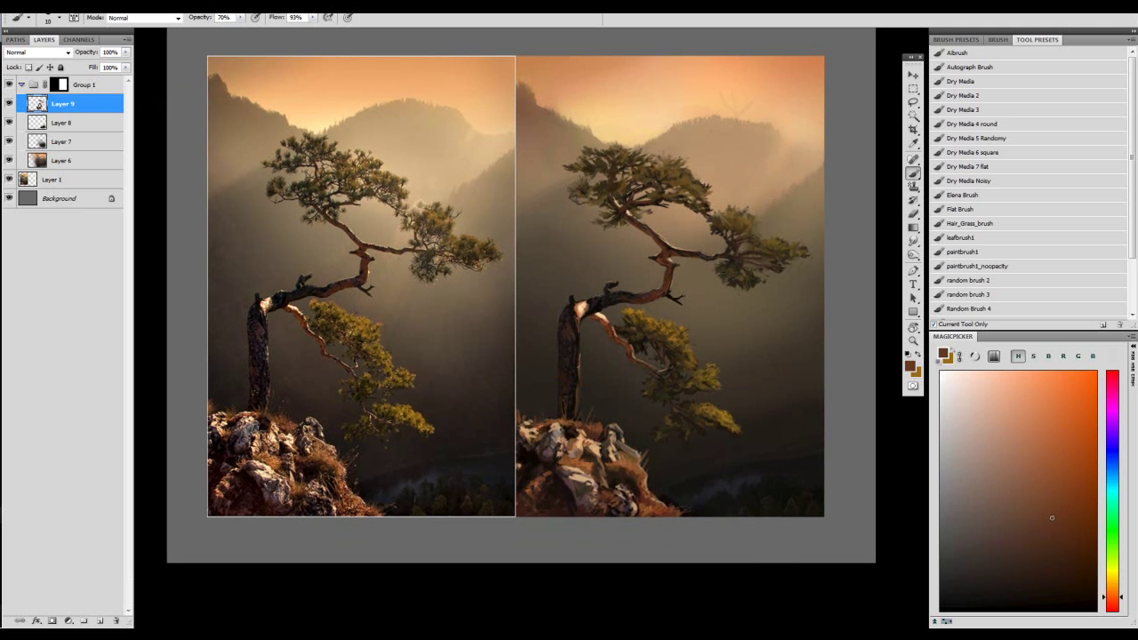
alt+click(540, 456)
click(1078, 583)
click(1070, 555)
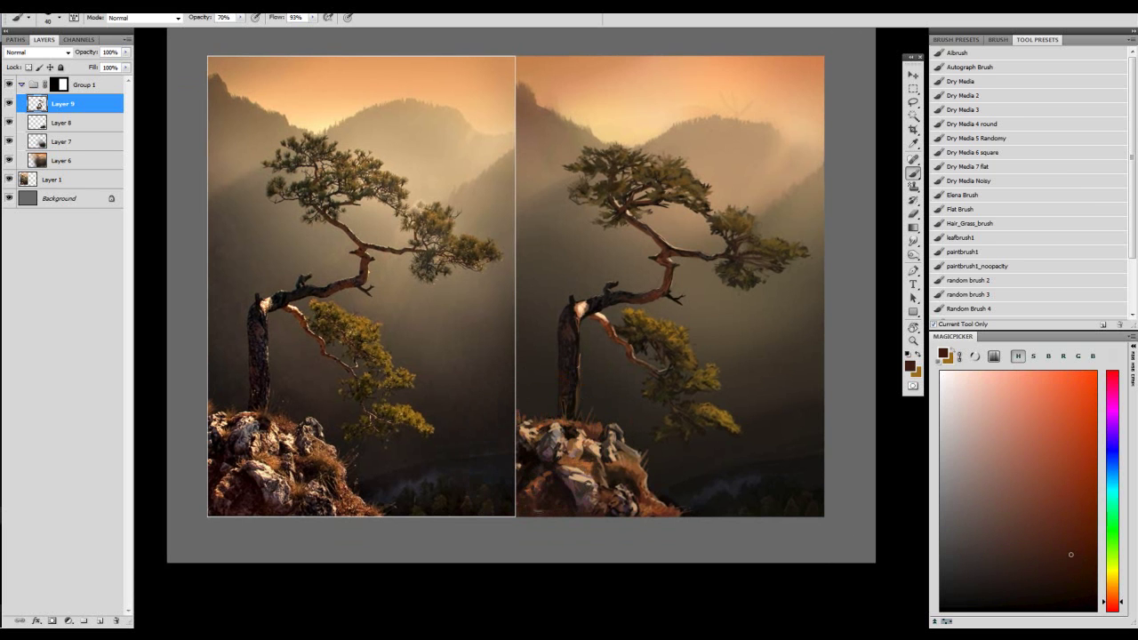
drag(557, 496, 557, 486)
- Deepen the shadow beside the large boulder with a picked near-black red at 35 px
key(bracketleft)
alt+click(572, 490)
alt+click(572, 490)
click(1077, 589)
click(1113, 604)
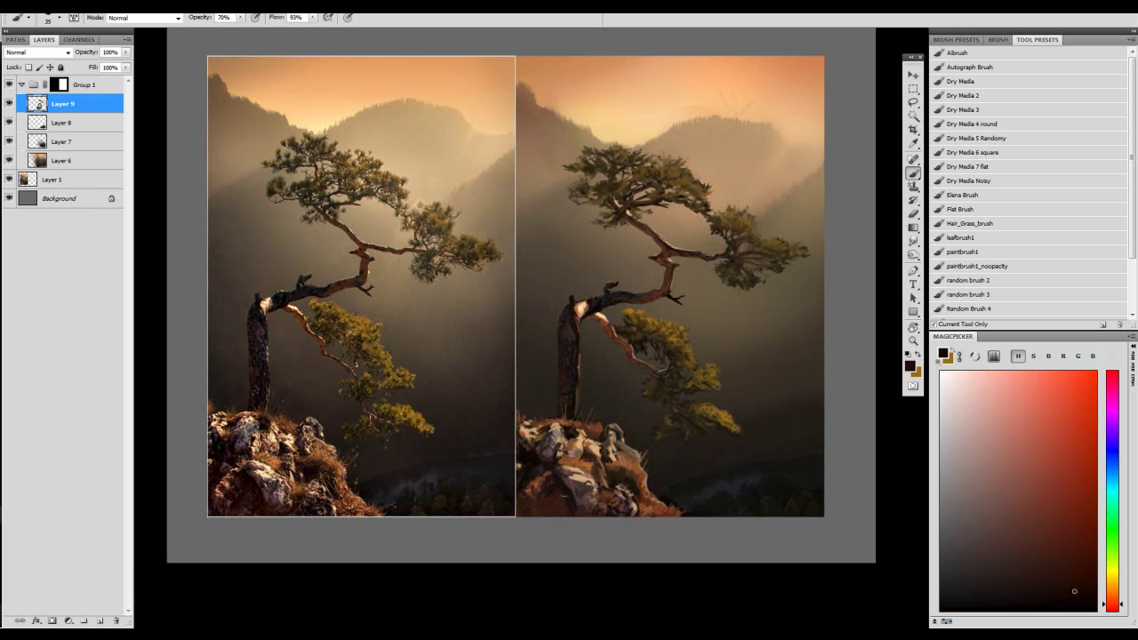
- Blend the shaded rock face at the painting's lower edge with sampled dark browns, varying the brush size
alt+click(553, 508)
key(bracketright)
key(bracketright)
key(bracketright)
key(bracketright)
key(bracketright)
key(bracketleft)
alt+click(562, 476)
alt+click(560, 492)
alt+click(554, 511)
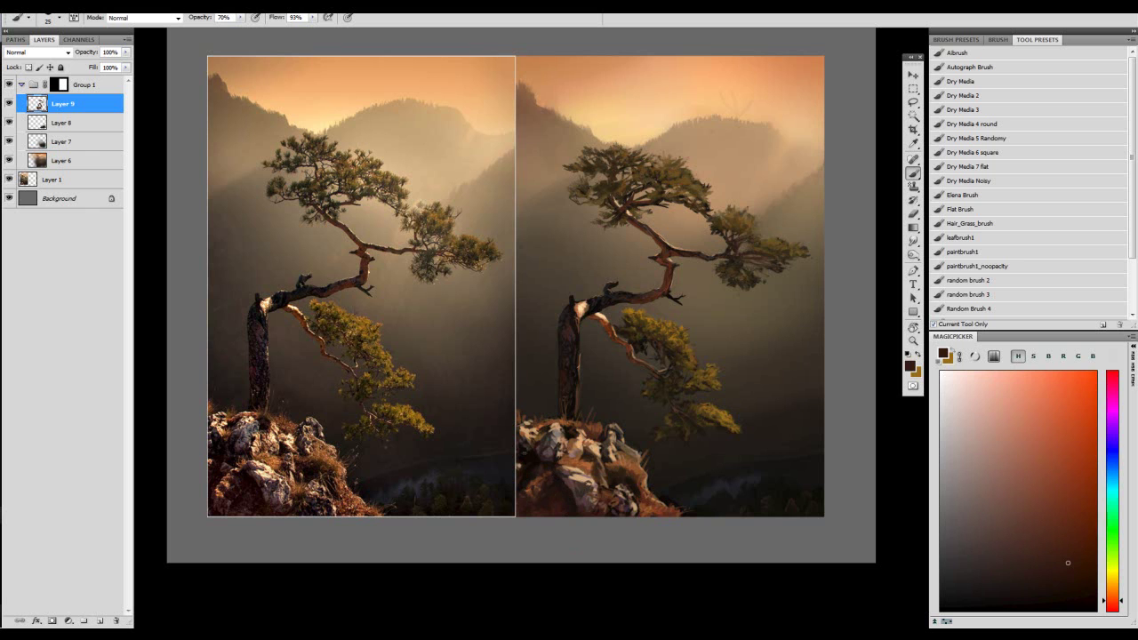
- Paint dark crevices between the upper rocks with sampled grey-brown tones at 20 px
alt+click(560, 473)
alt+click(540, 468)
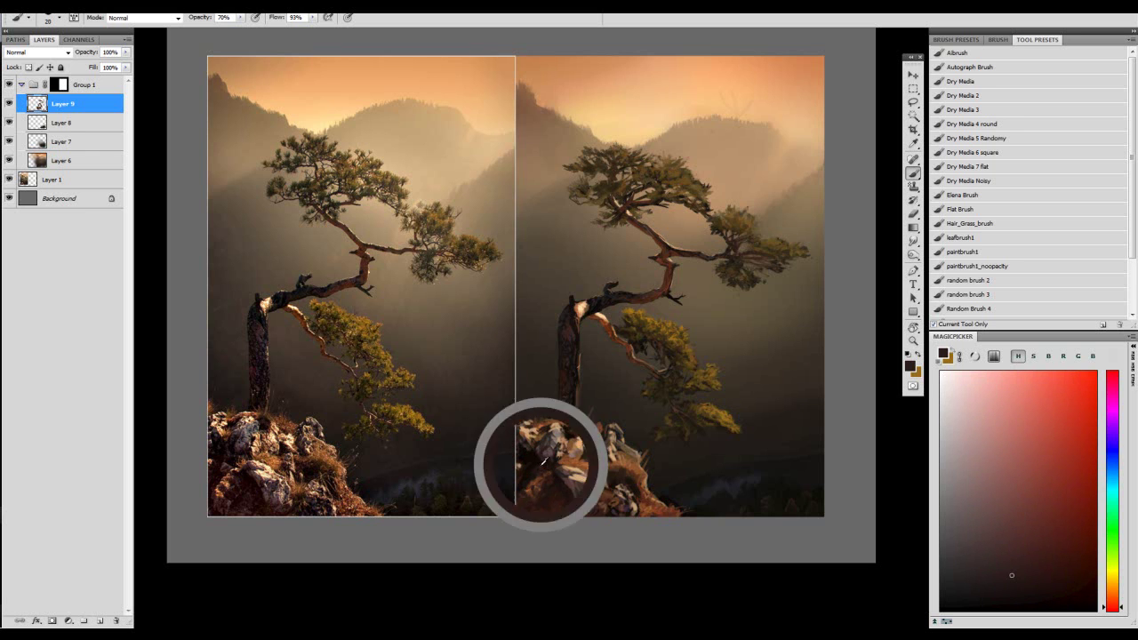
alt+click(552, 459)
alt+click(560, 476)
- Lasso the dark area of the rocks, copy it to a new layer and adjust its Hue/Saturation
key(l)
mouse_move(531, 456)
mouse_down()
mouse_move(509, 487)
mouse_move(555, 522)
mouse_move(578, 510)
mouse_move(532, 456)
mouse_up()
key(ctrl+j)
key(ctrl+u)
mouse_move(760, 463)
mouse_down()
mouse_move(790, 468)
mouse_move(774, 468)
mouse_move(774, 433)
mouse_move(757, 432)
mouse_move(767, 463)
mouse_up()
drag(757, 431, 755, 432)
drag(759, 499, 751, 499)
click(874, 387)
- Erase the edges of the recoloured rock patch and paint over its transitions with sampled rock tones at 20 px
key(e)
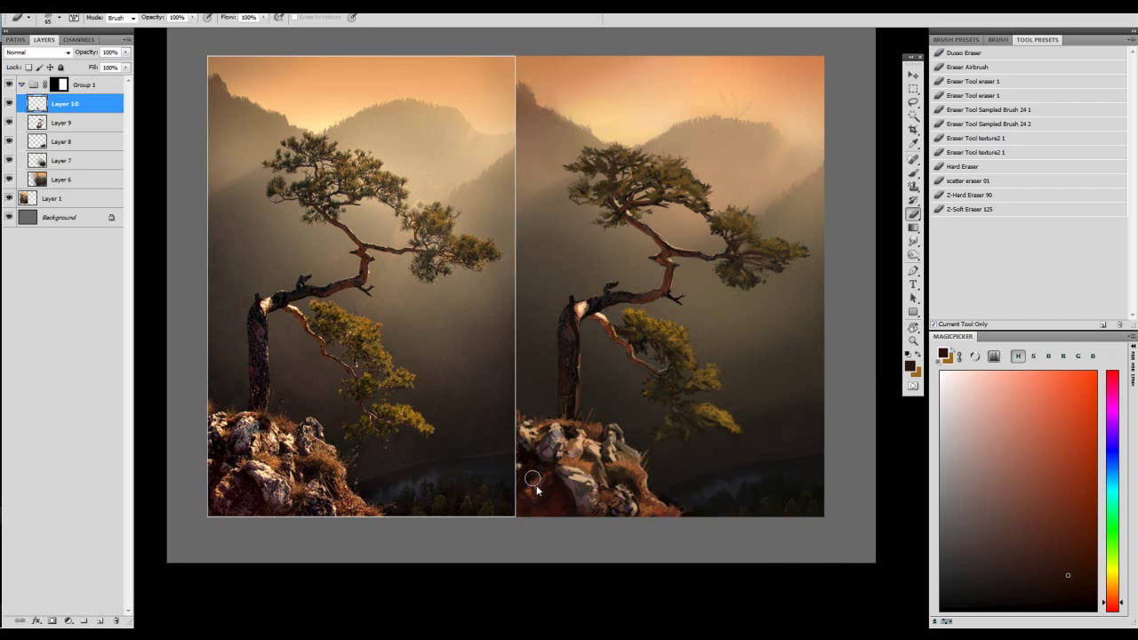
key(b)
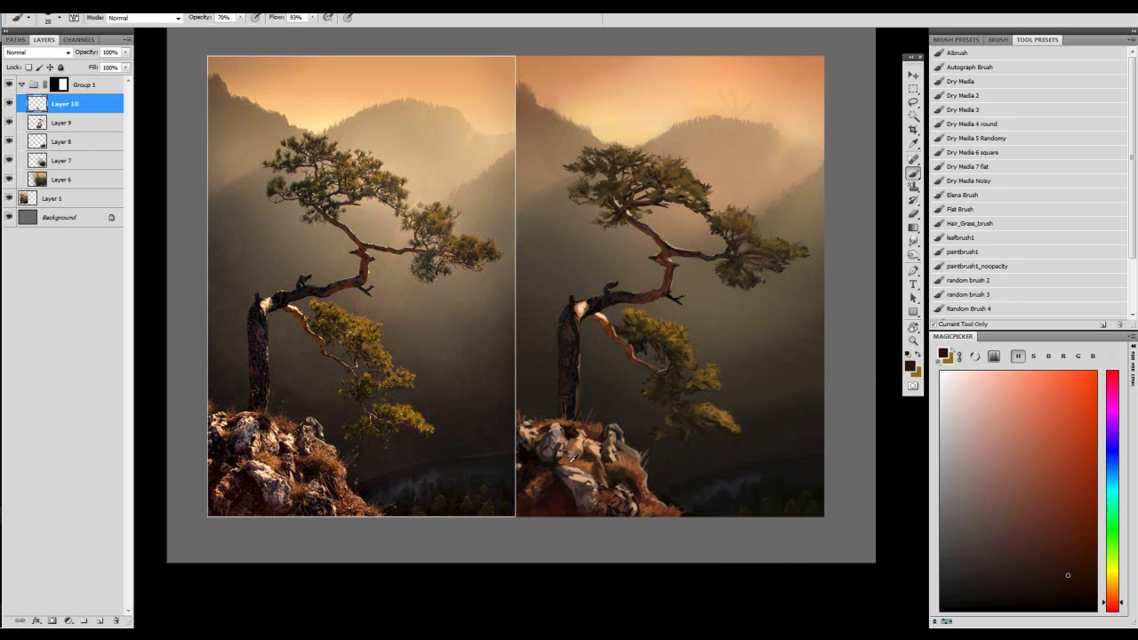
alt+click(576, 459)
alt+click(521, 475)
alt+click(551, 494)
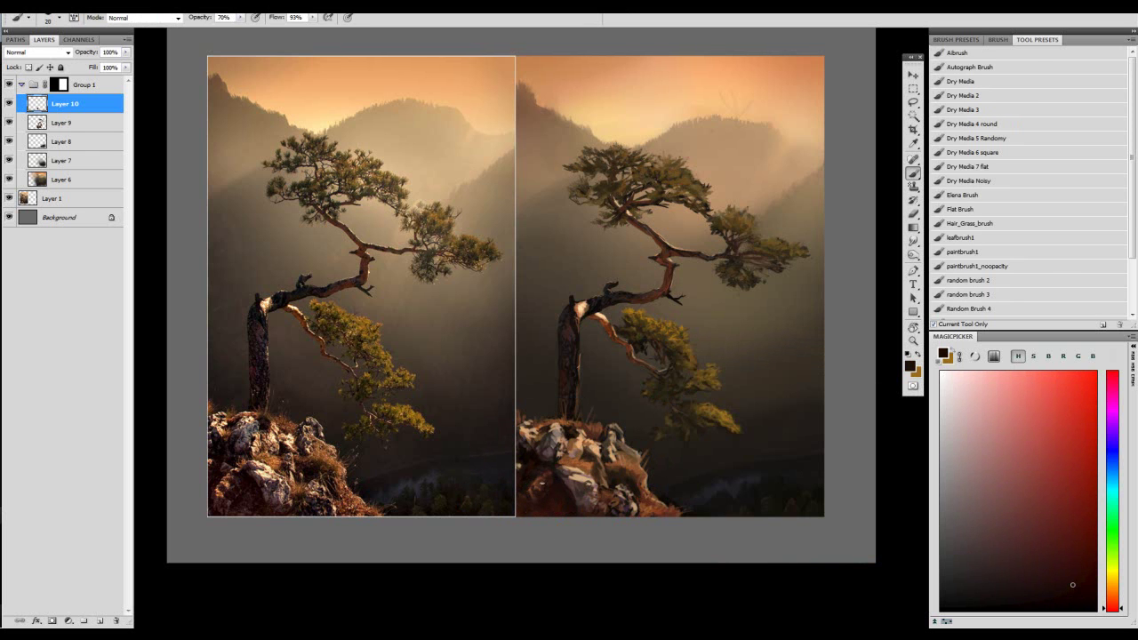
drag(569, 471, 532, 504)
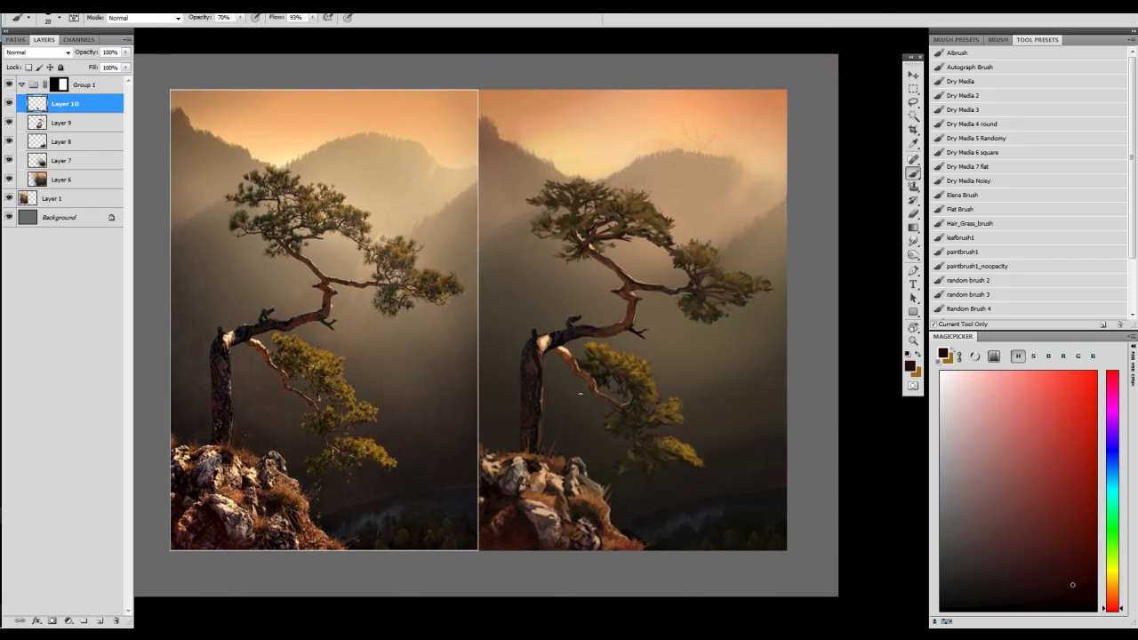
- Set the toning tool to Dodge, return to the brush and paint sampled ochre highlights on the lower foliage clump
alt+click(636, 365)
key(o)
click(913, 256)
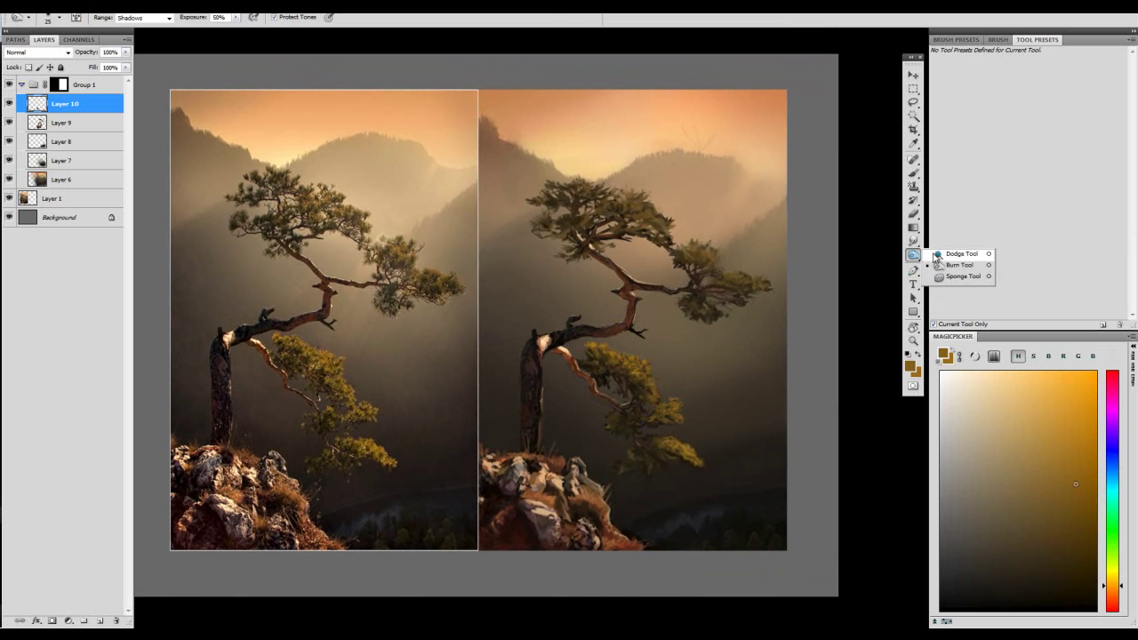
key(b)
alt+click(710, 255)
alt+click(703, 251)
alt+click(635, 368)
alt+click(636, 365)
key(bracketright)
alt+click(618, 350)
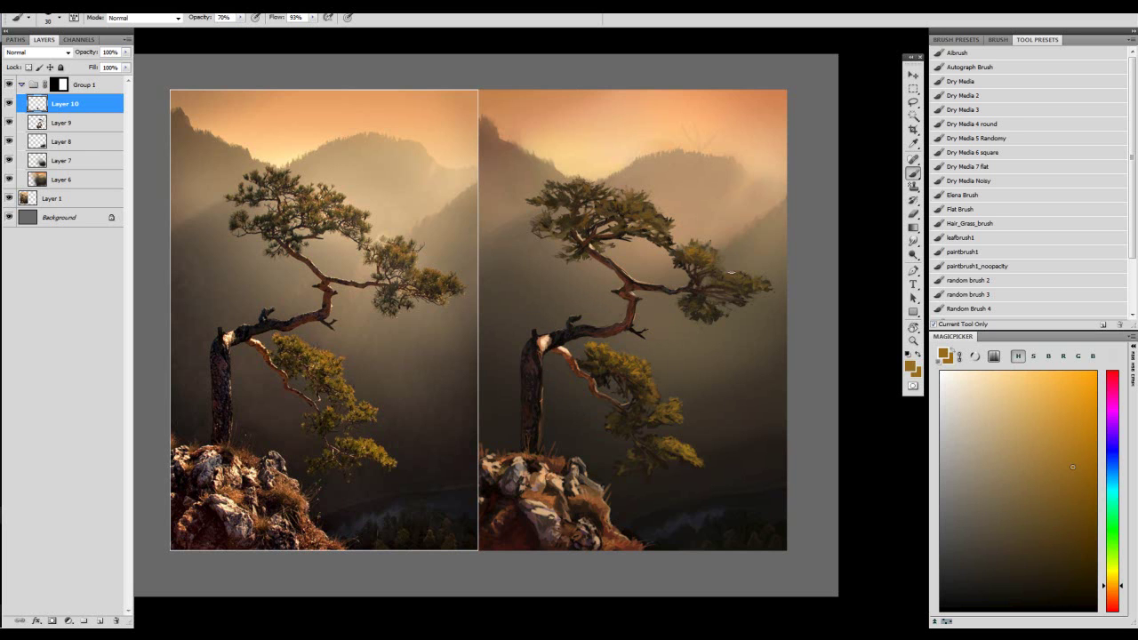
- Refine the tip of the outer foliage clump with sampled olive and dark brown needles, reducing the brush to 15 px
alt+click(737, 276)
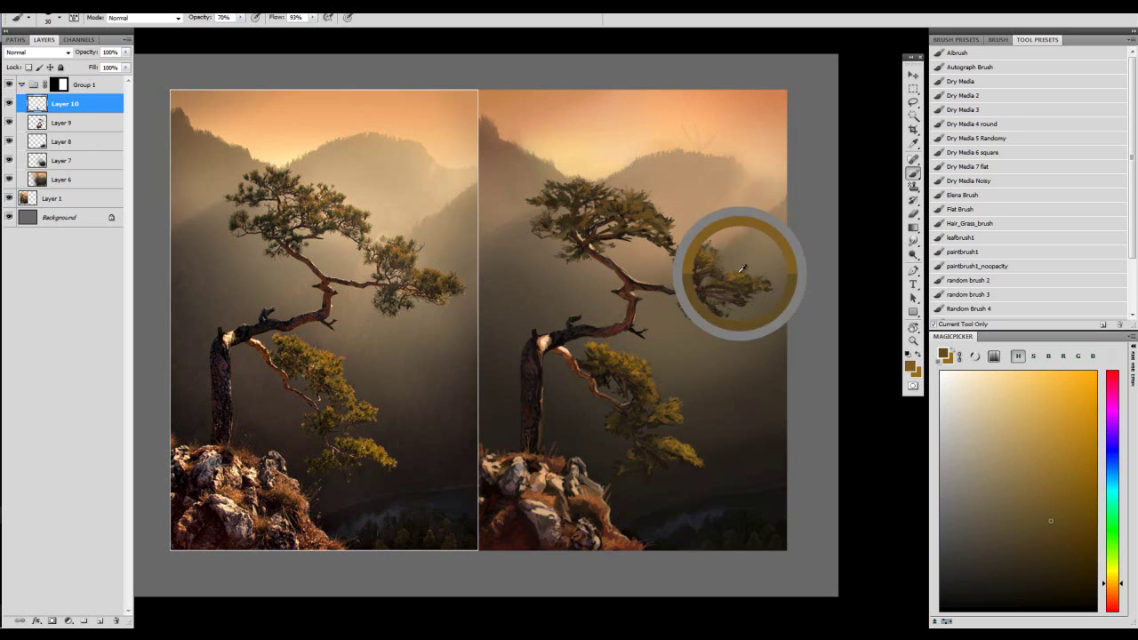
alt+click(740, 286)
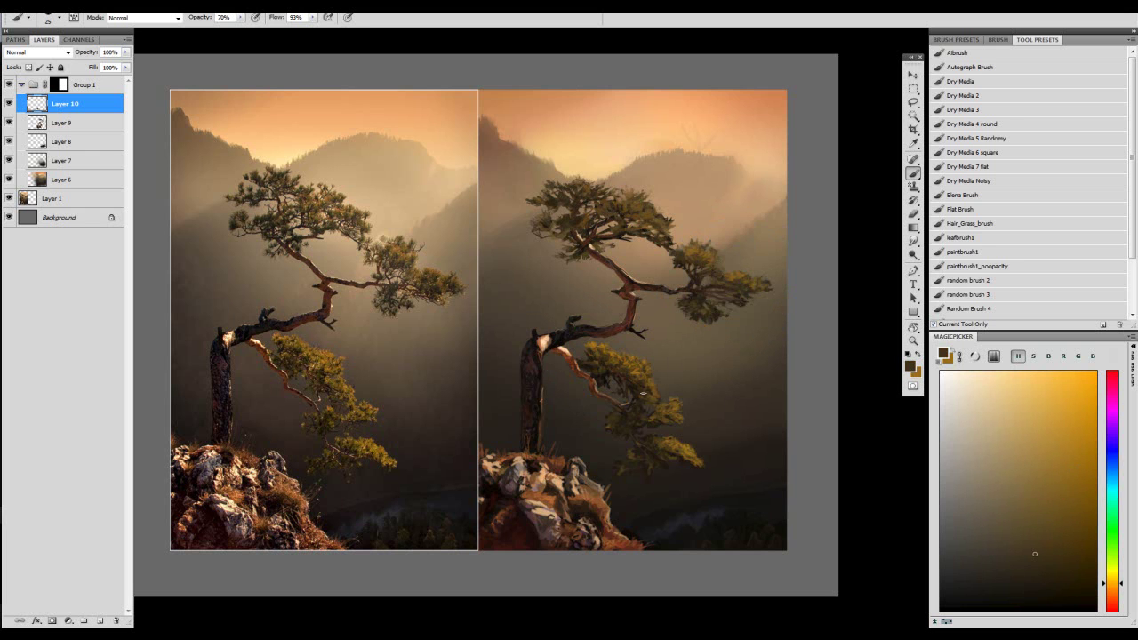
alt+click(602, 376)
alt+click(736, 281)
key(bracketleft)
alt+click(748, 280)
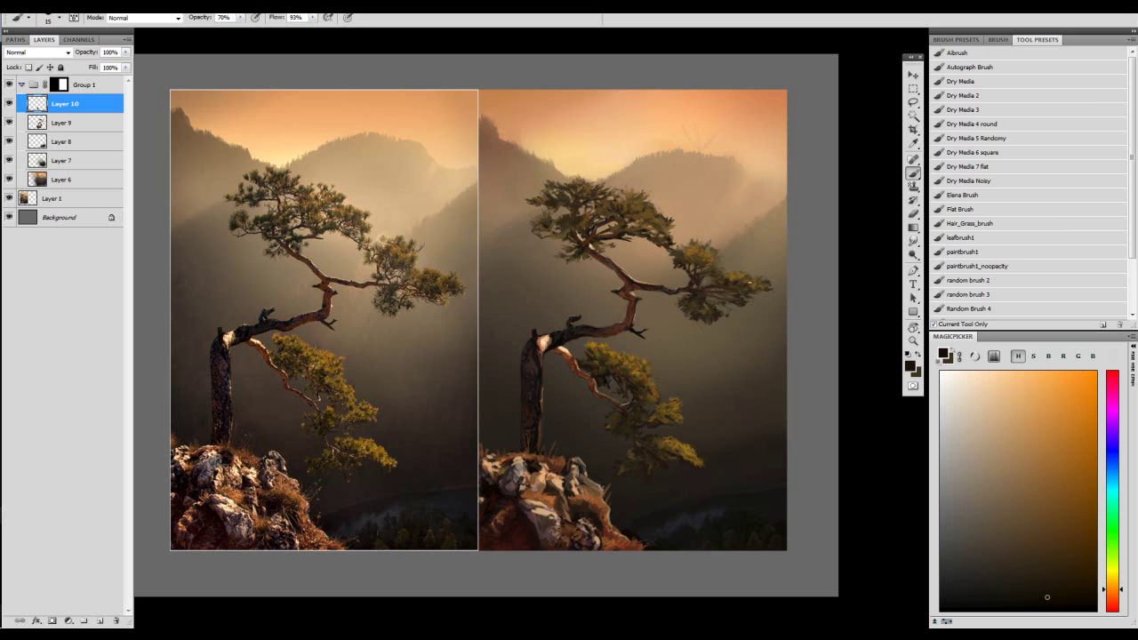
- Paint small needle details along the edges of the upper crown with tones sampled from it
alt+click(644, 210)
alt+click(649, 210)
alt+click(540, 180)
alt+click(581, 261)
alt+click(577, 251)
- Lighten parts of the outer foliage clump and upper crown with the Dodge Tool
key(z)
mouse_move(600, 248)
mouse_down()
mouse_move(550, 279)
mouse_move(583, 275)
mouse_up()
key(o)
drag(722, 244, 716, 237)
drag(602, 234, 619, 216)
key(bracketleft)
key(bracketleft)
- Darken the upper crown with the Burn Tool set to the Shadows range at 50% exposure
drag(913, 254, 927, 267)
click(943, 265)
click(627, 223)
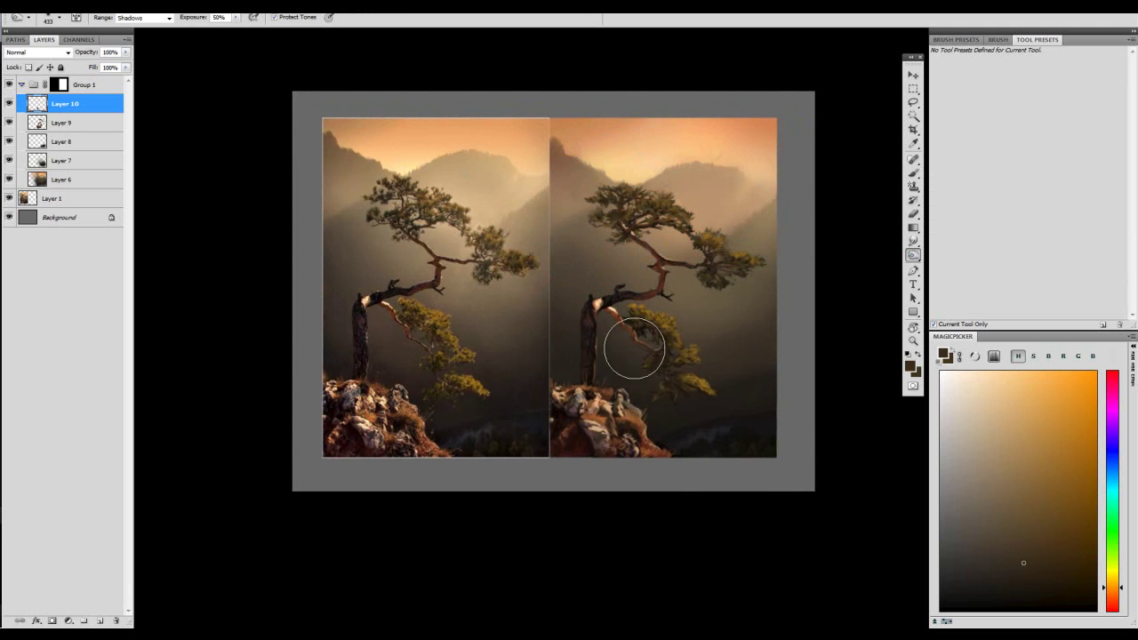
key(bracketleft)
key(bracketleft)
- Select the painted picture with a rectangular marquee, copy it merged and paste it as a new layer
key(z)
click(688, 292)
click(688, 312)
mouse_move(706, 297)
mouse_down()
mouse_move(677, 281)
mouse_move(633, 343)
mouse_up()
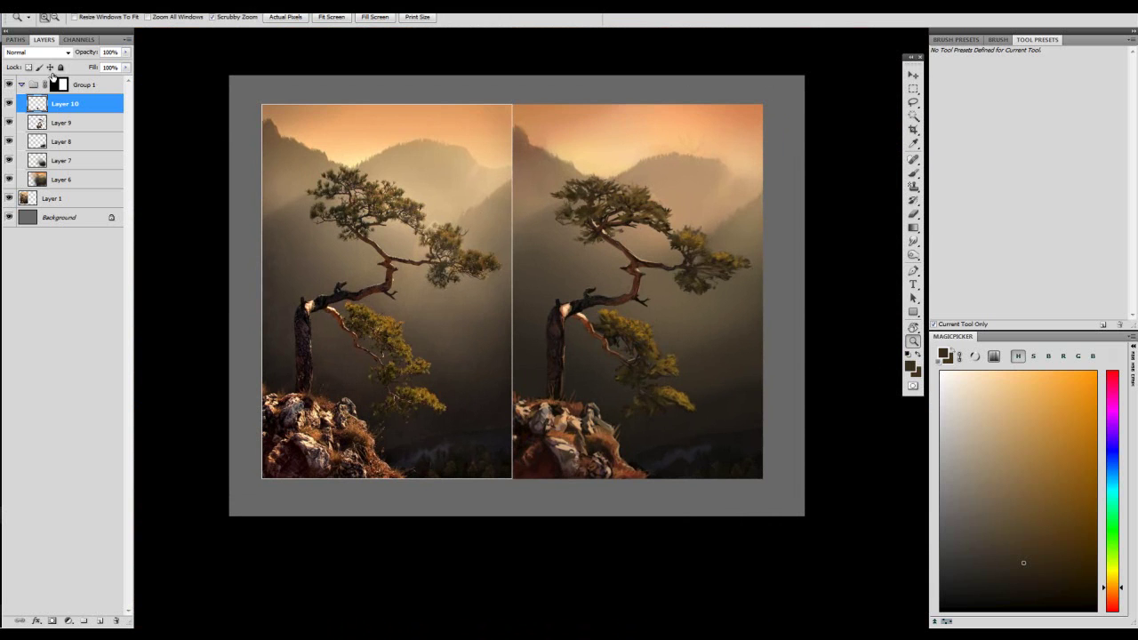
click(913, 89)
key(ctrl+a)
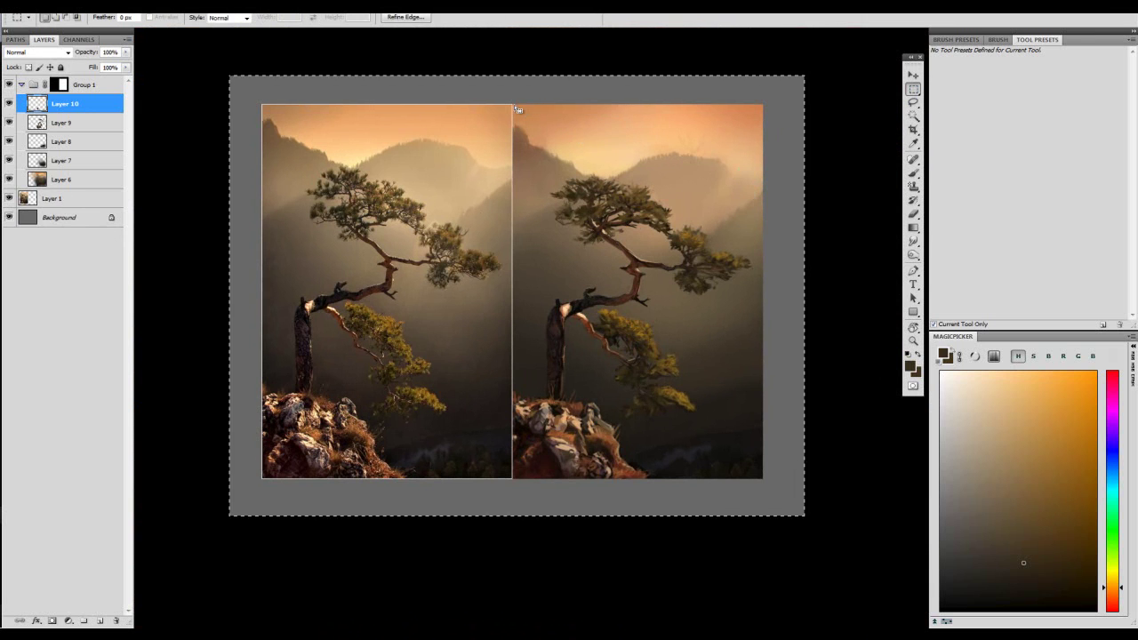
key(ctrl+d)
drag(514, 106, 769, 484)
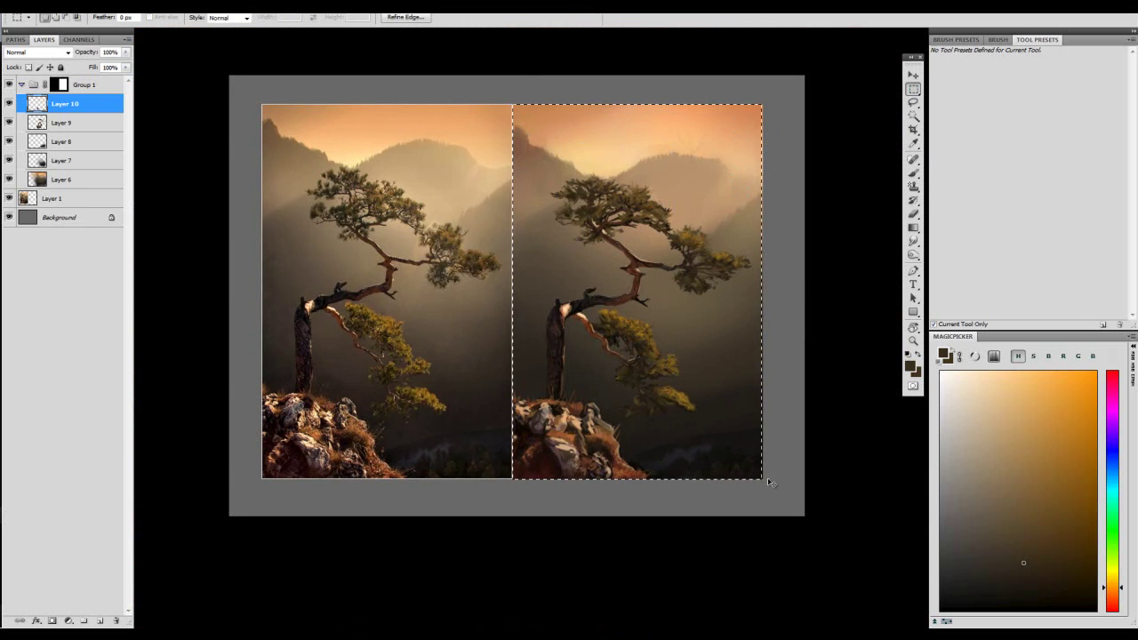
key(ctrl+shift+c)
key(ctrl+v)
- Apply a sharpening filter to the merged copy of the painting and inspect it beside the reference
click(169, 6)
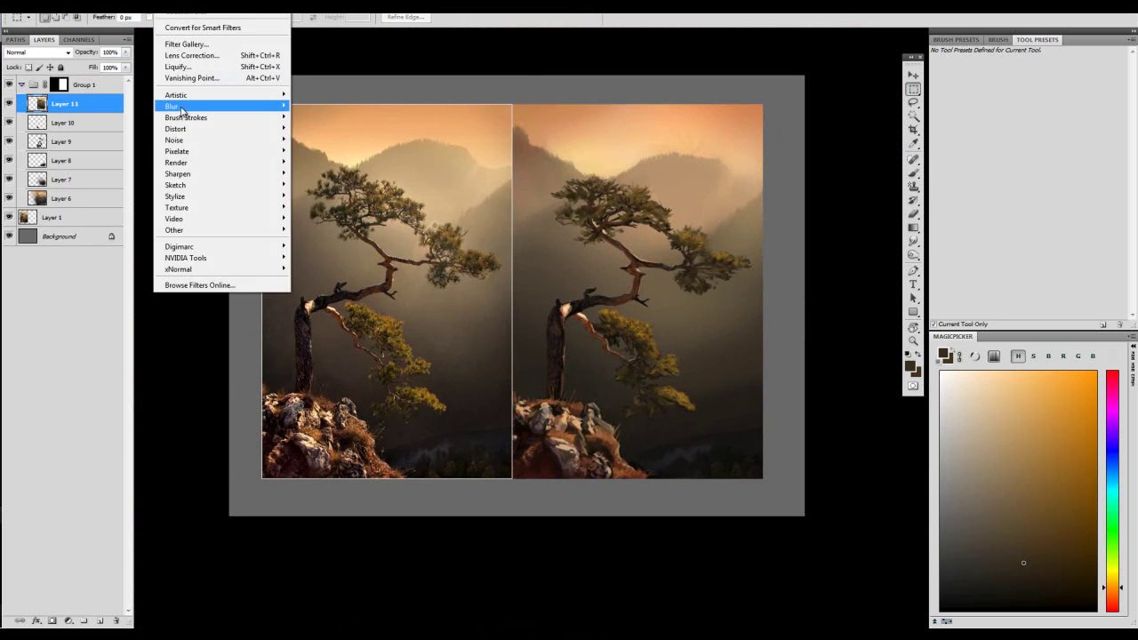
mouse_move(187, 153)
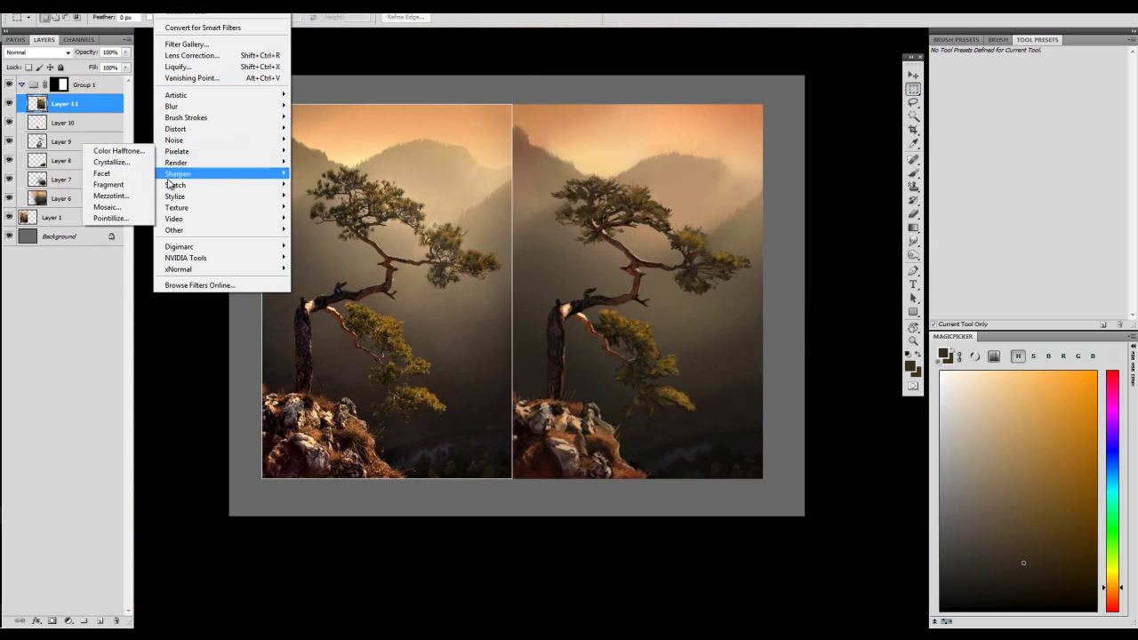
click(111, 219)
drag(327, 290, 330, 291)
key(z)
drag(614, 300, 643, 304)
drag(758, 323, 691, 291)
key(ctrl+minus)
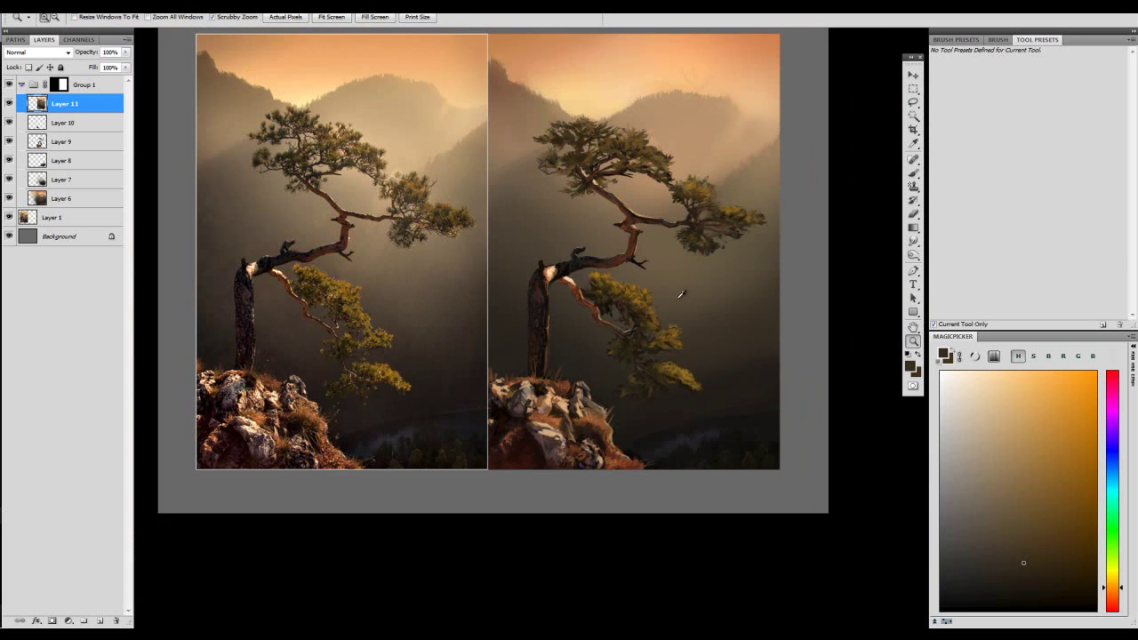
- Retouch the outer foliage clump and its branch with the Brush, using colors sampled from the foliage and the surrounding haze
key(b)
alt+click(692, 207)
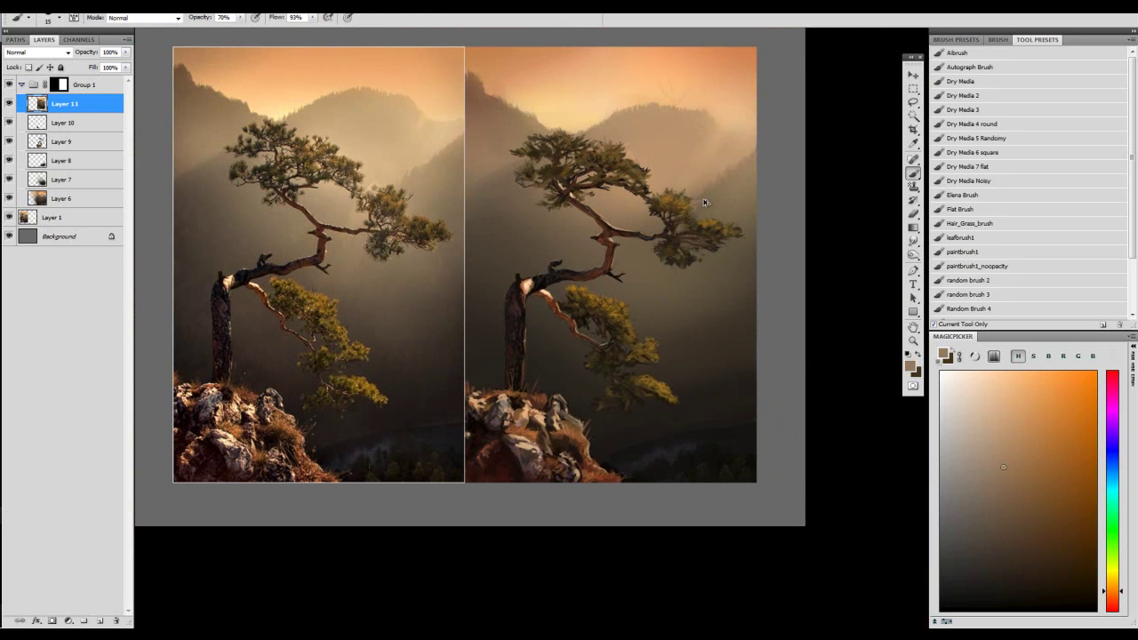
alt+click(696, 200)
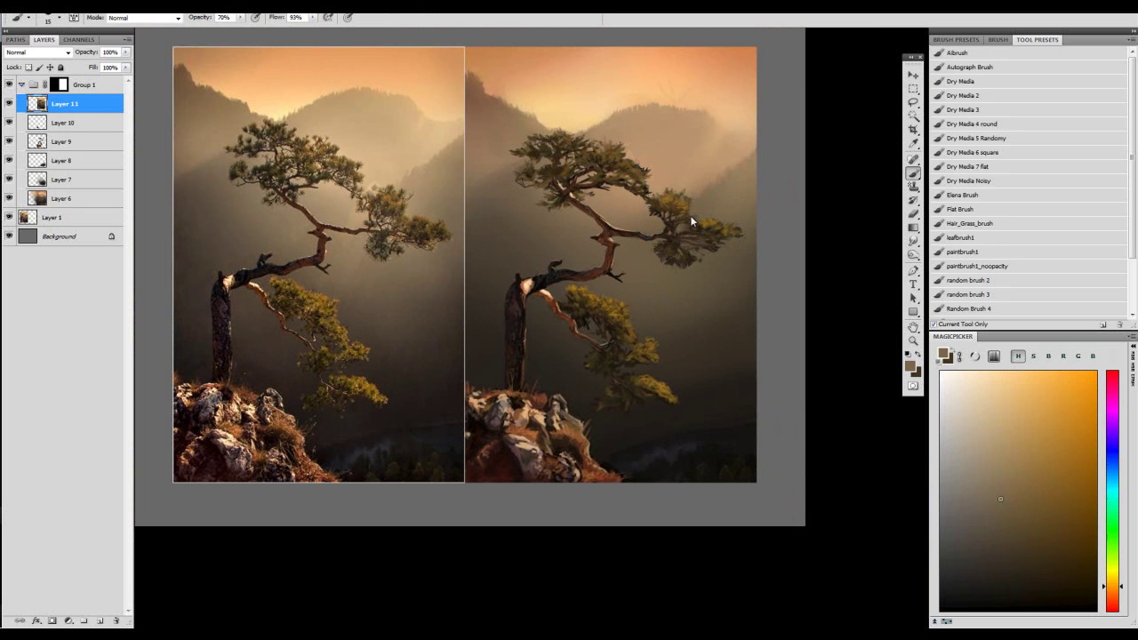
alt+click(698, 219)
alt+click(705, 222)
alt+click(672, 215)
alt+click(665, 228)
alt+click(624, 230)
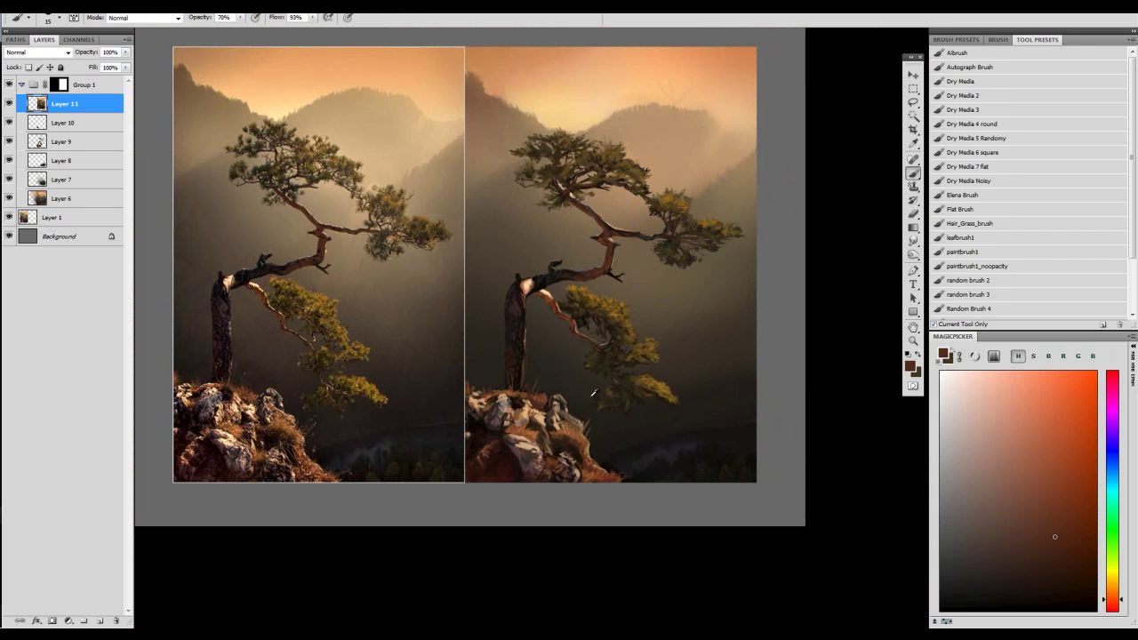
- Touch up the lowest foliage clump above the rocks with dark brown tones sampled from that area of the painting
alt+click(622, 402)
alt+click(616, 389)
alt+click(639, 396)
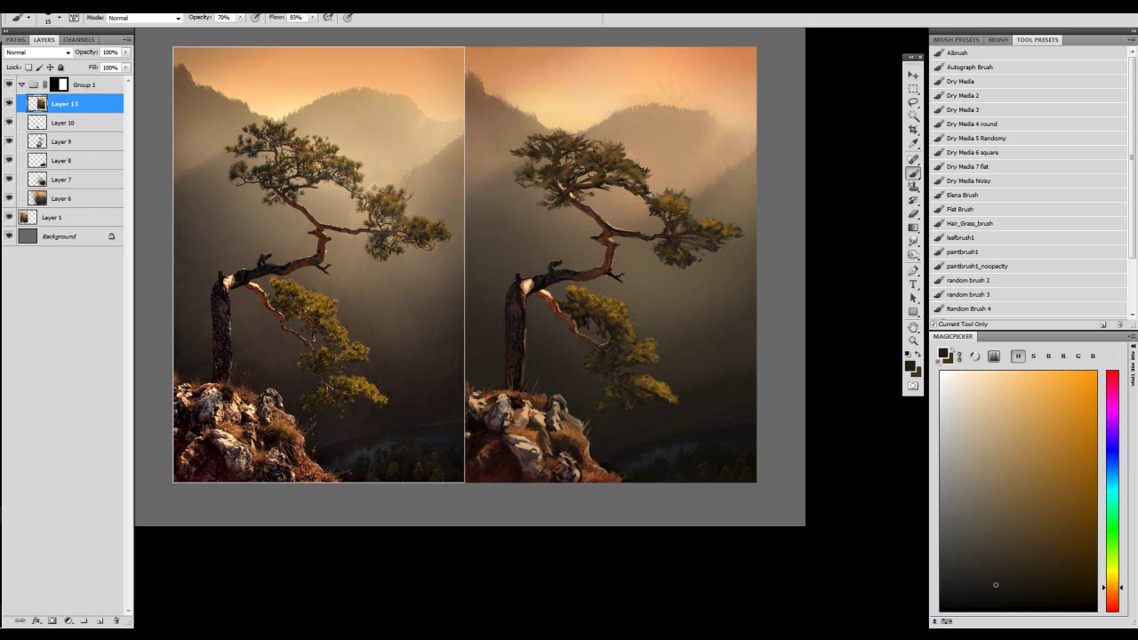
click(1058, 546)
alt+click(646, 396)
- Stamp a small signature in the upper-right corner of the painted sky with the Autograph Brush in a pale orange sampled from the sky
click(984, 66)
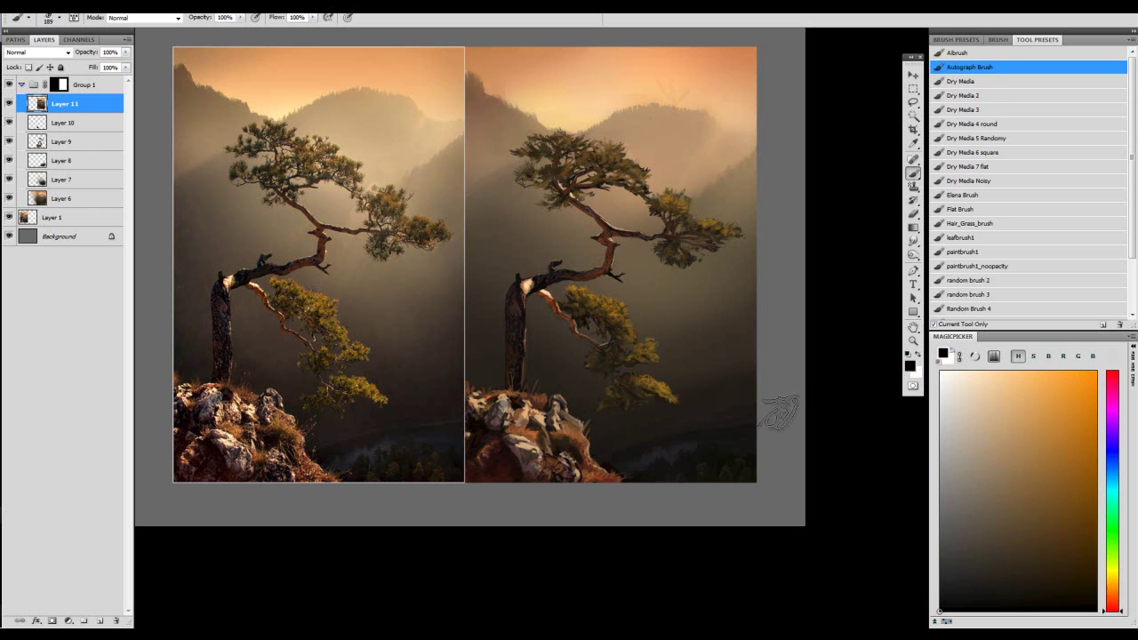
alt+click(583, 96)
key(bracketleft)
key(bracketleft)
key(bracketleft)
key(bracketleft)
key(bracketleft)
key(bracketleft)
key(bracketleft)
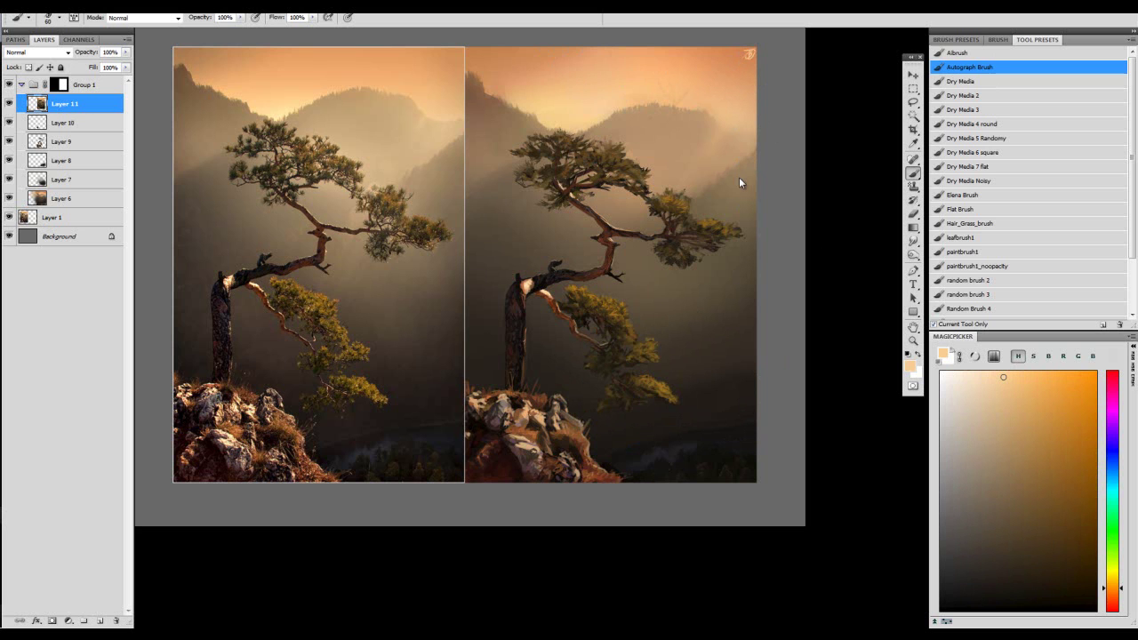
- Crop the document to the painted picture, removing the reference photo and the gray border
click(913, 128)
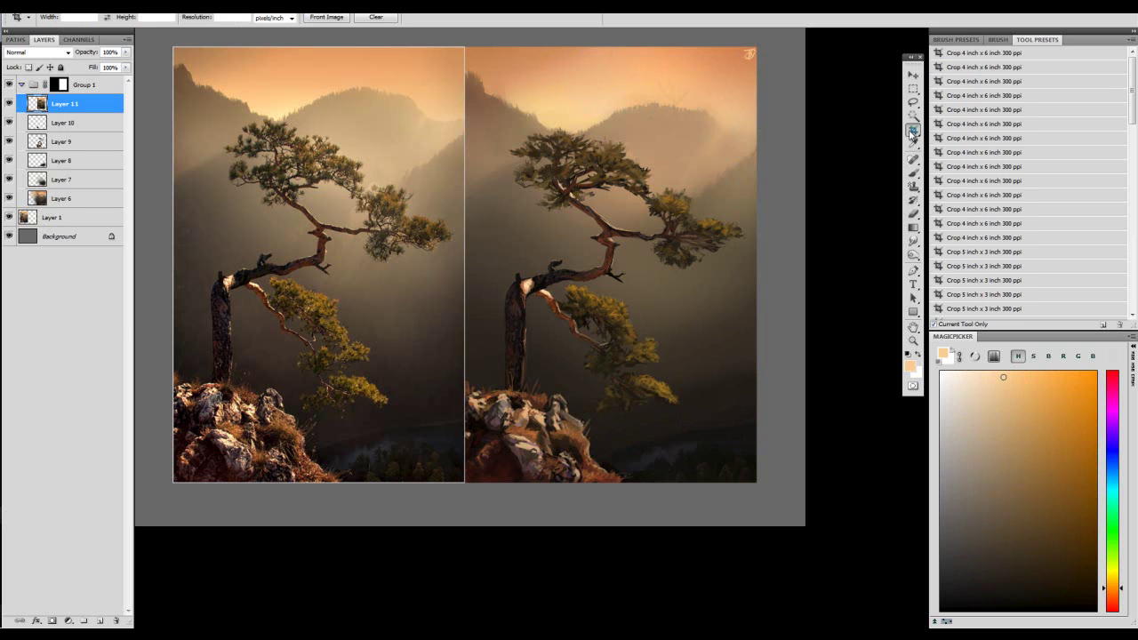
drag(465, 47, 756, 478)
key(Return)
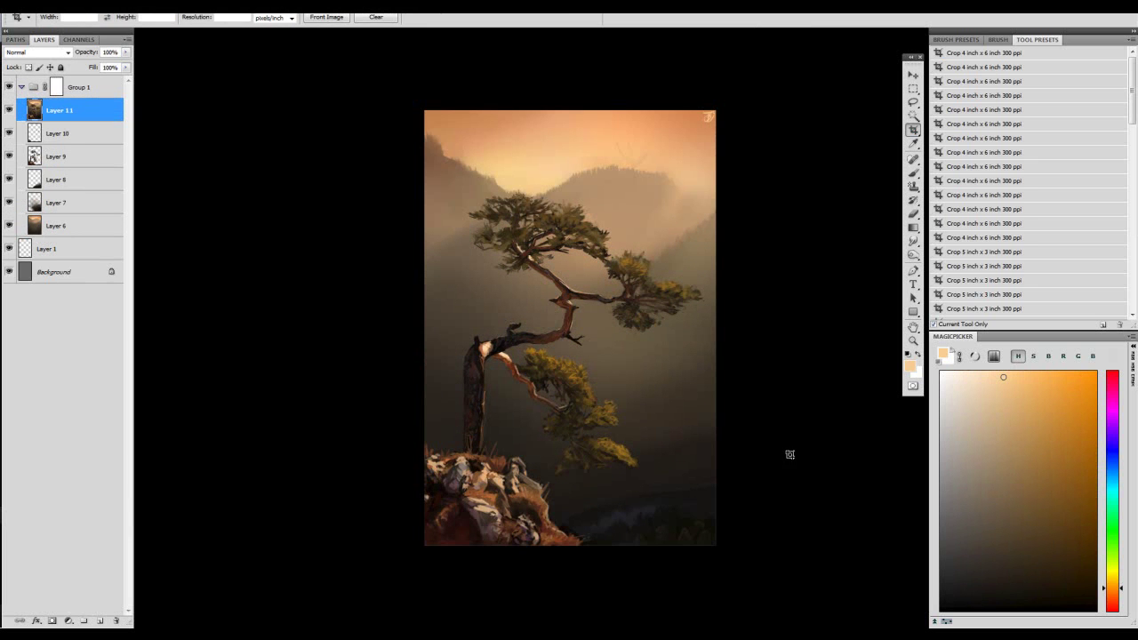